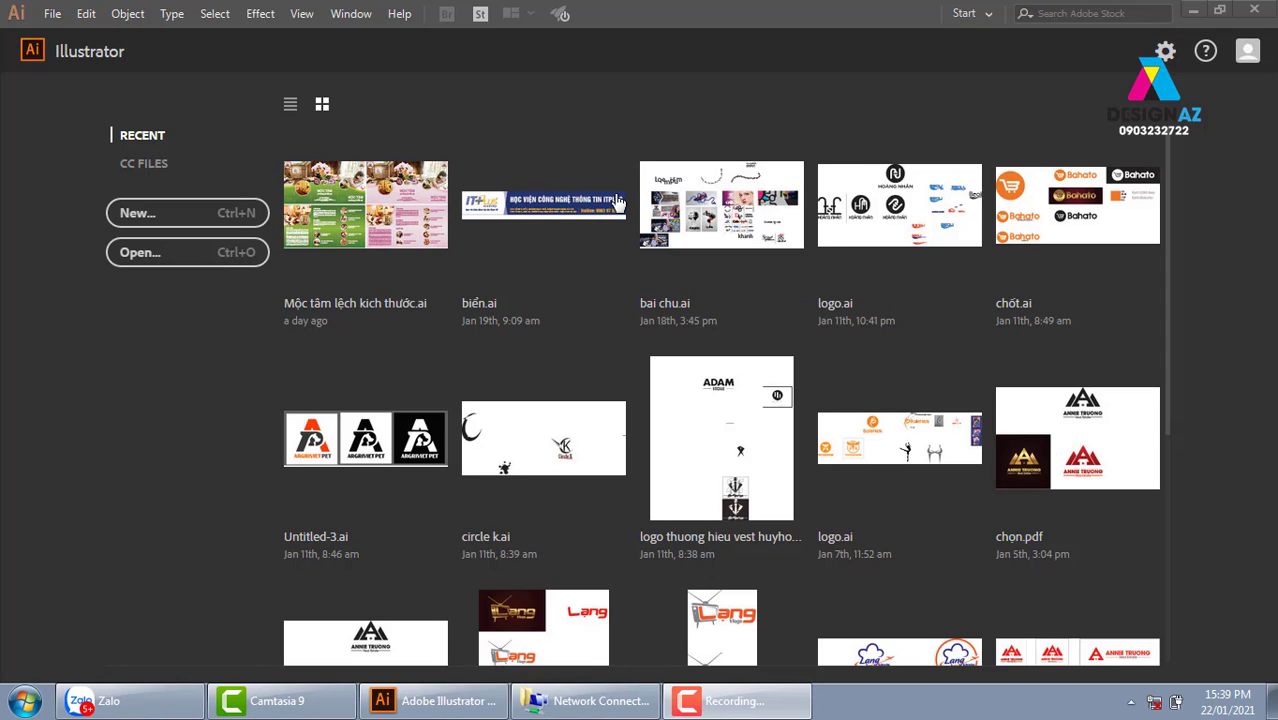
# Step: Create a new blank A4 document, 21 × 29.7 cm portrait, keeping the preset
pyautogui.click(253, 228)
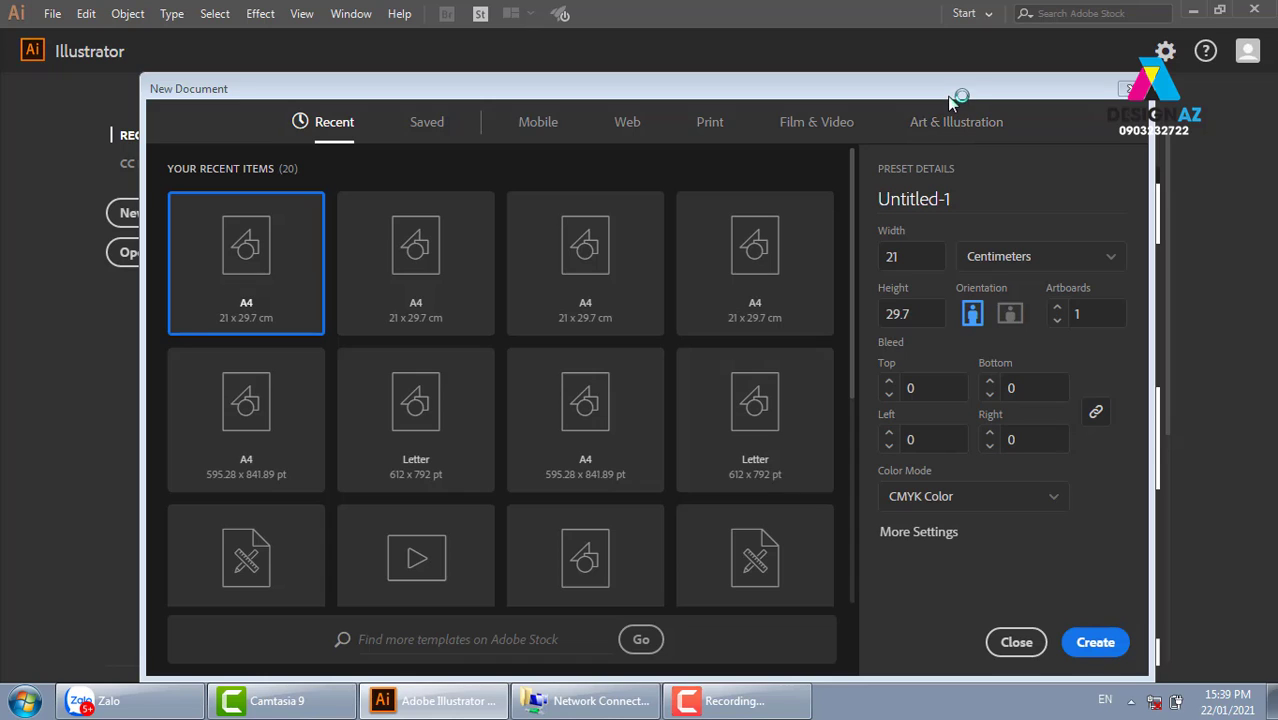
pyautogui.moveTo(954, 90); pyautogui.dragTo(911, 56)
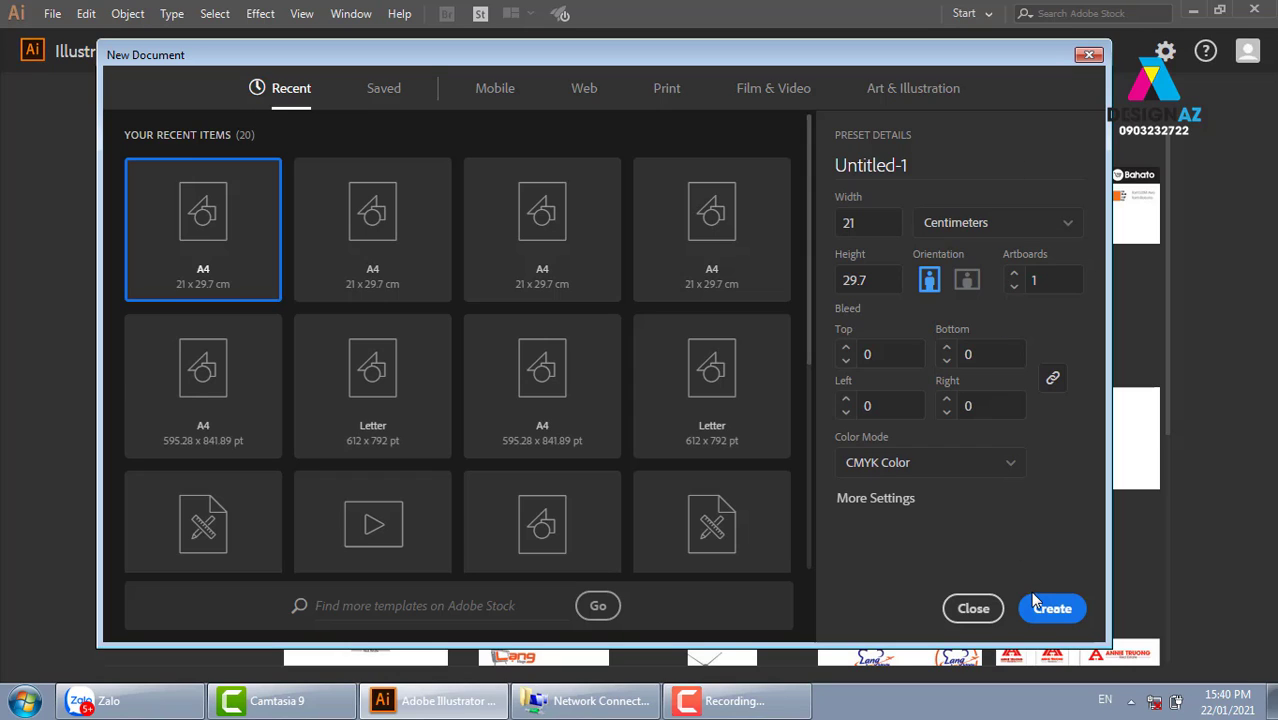
pyautogui.click(1062, 625)
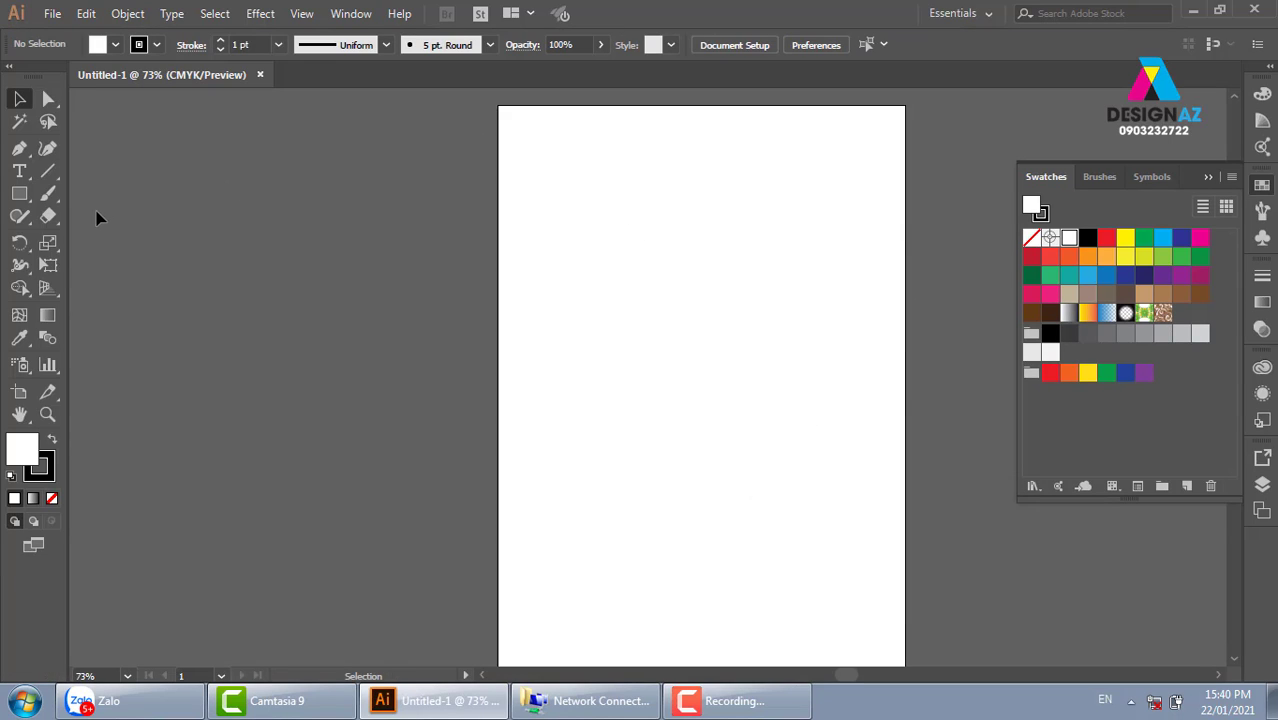
# Step: Tear off the Rectangle Tool's shape flyout into a floating panel beside the canvas
pyautogui.click(30, 204)
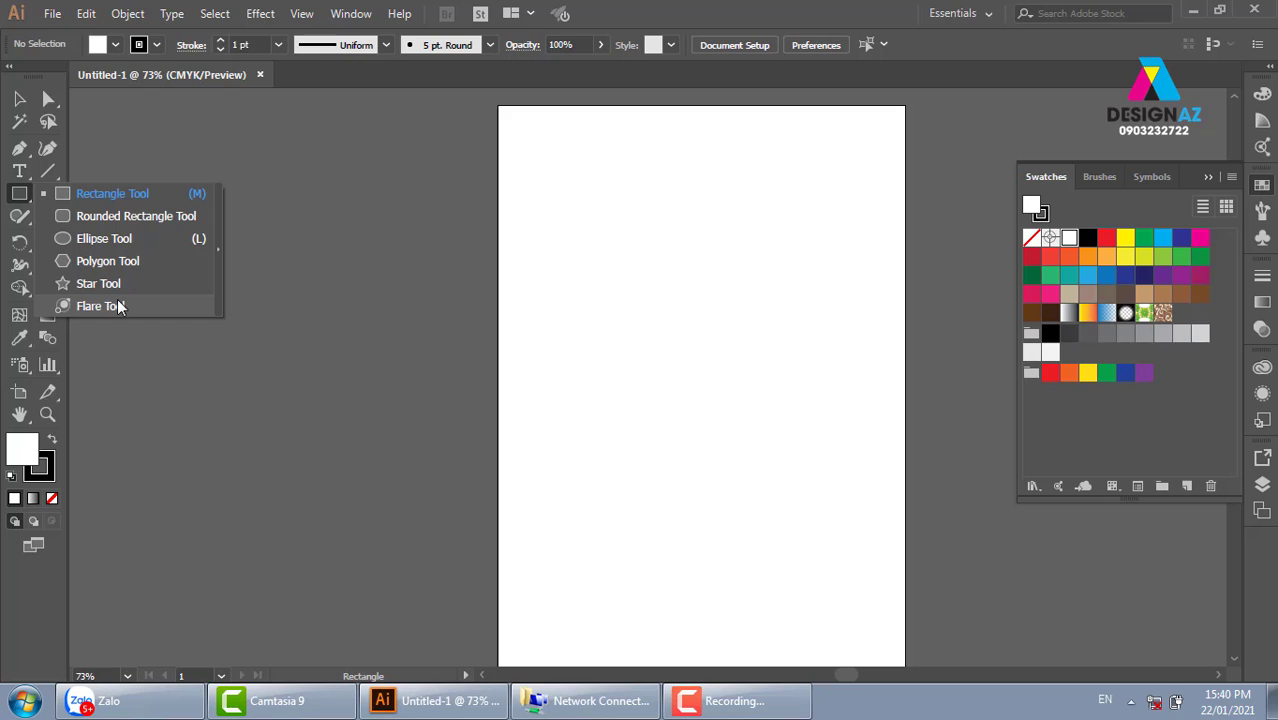
pyautogui.click(220, 257)
pyautogui.moveTo(141, 214); pyautogui.dragTo(283, 134)
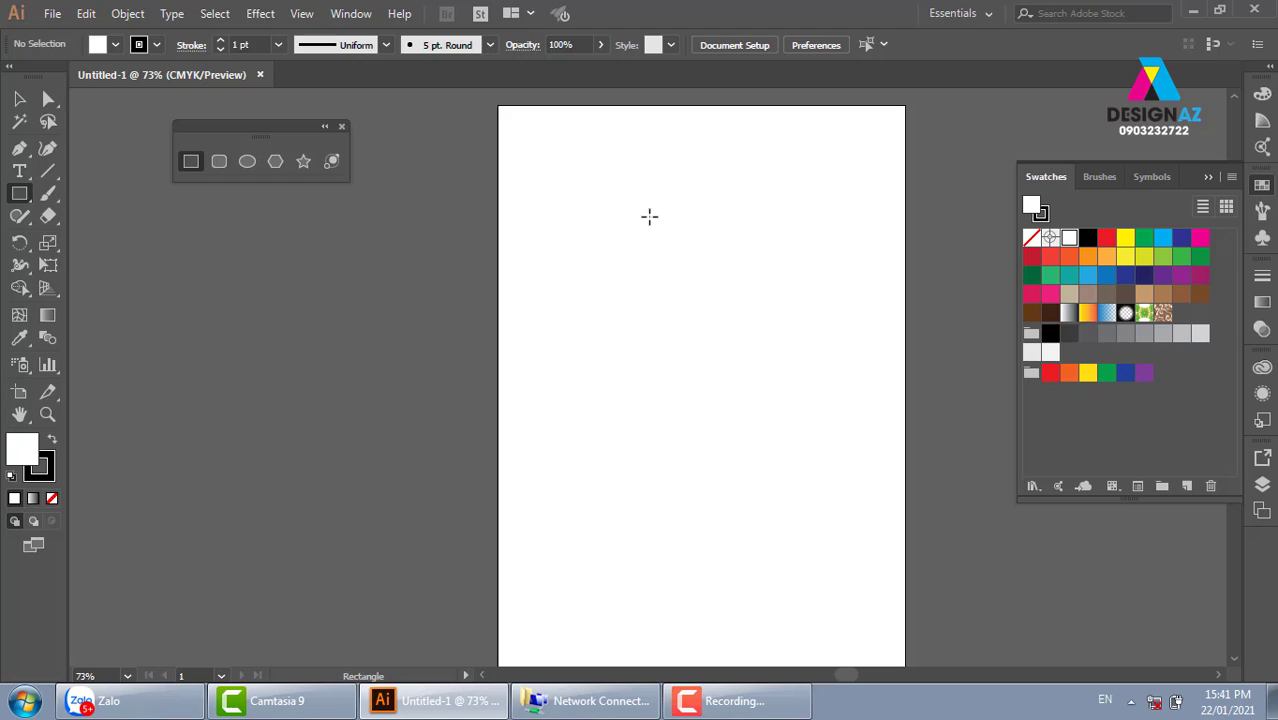
# Step: Place a rectangle of width 9 cm and height 5,5 cm via the Rectangle dialog
pyautogui.click(649, 216)
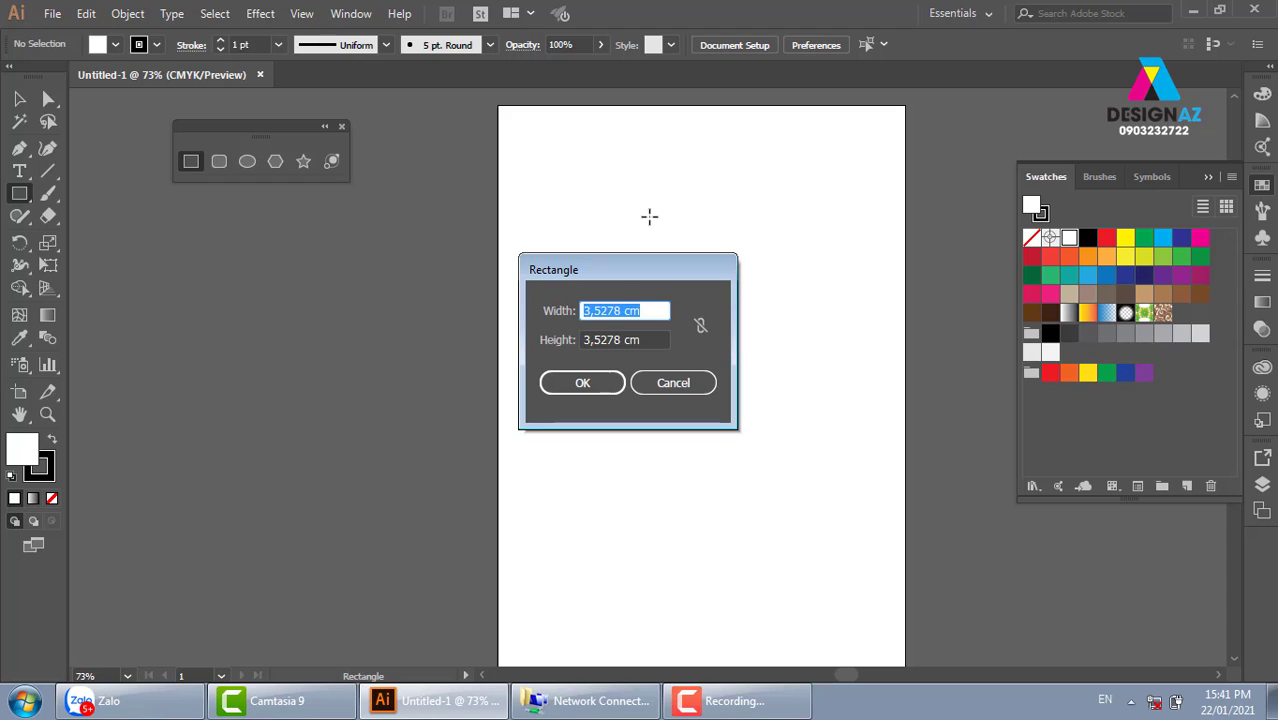
pyautogui.write('9')
pyautogui.press('Tab')
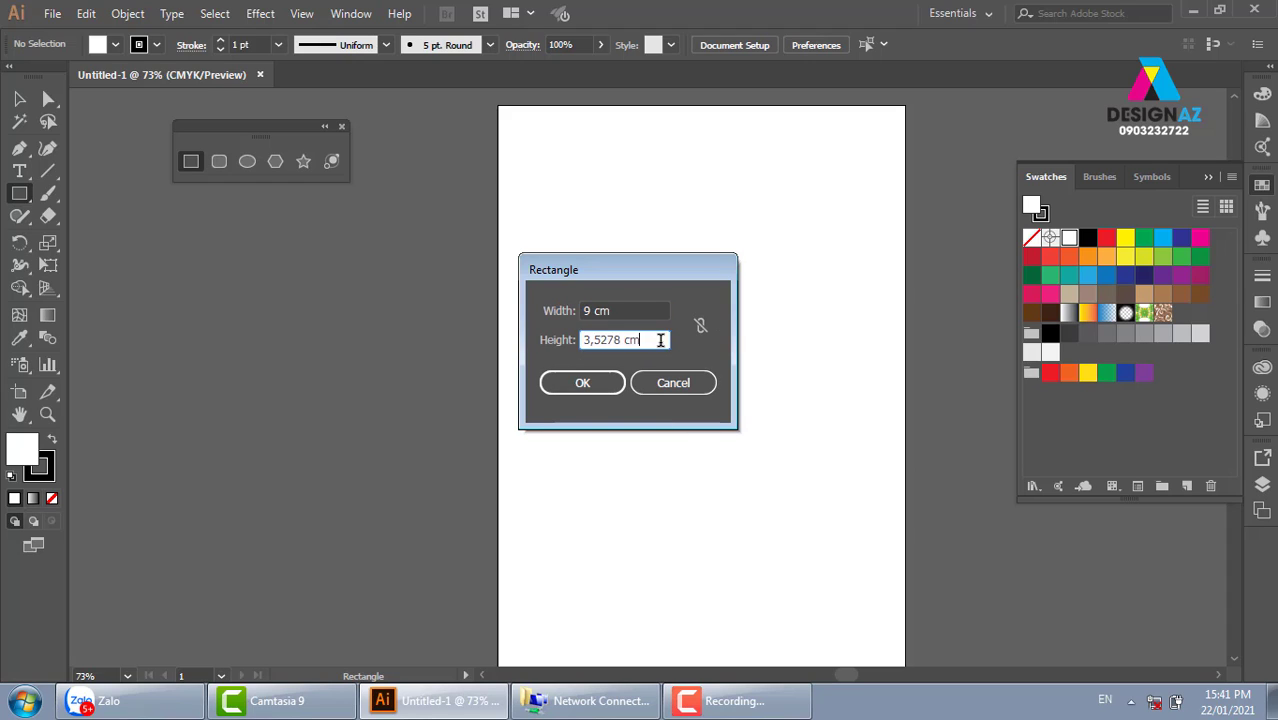
pyautogui.write('5,')
pyautogui.write('5')
pyautogui.click(641, 311)
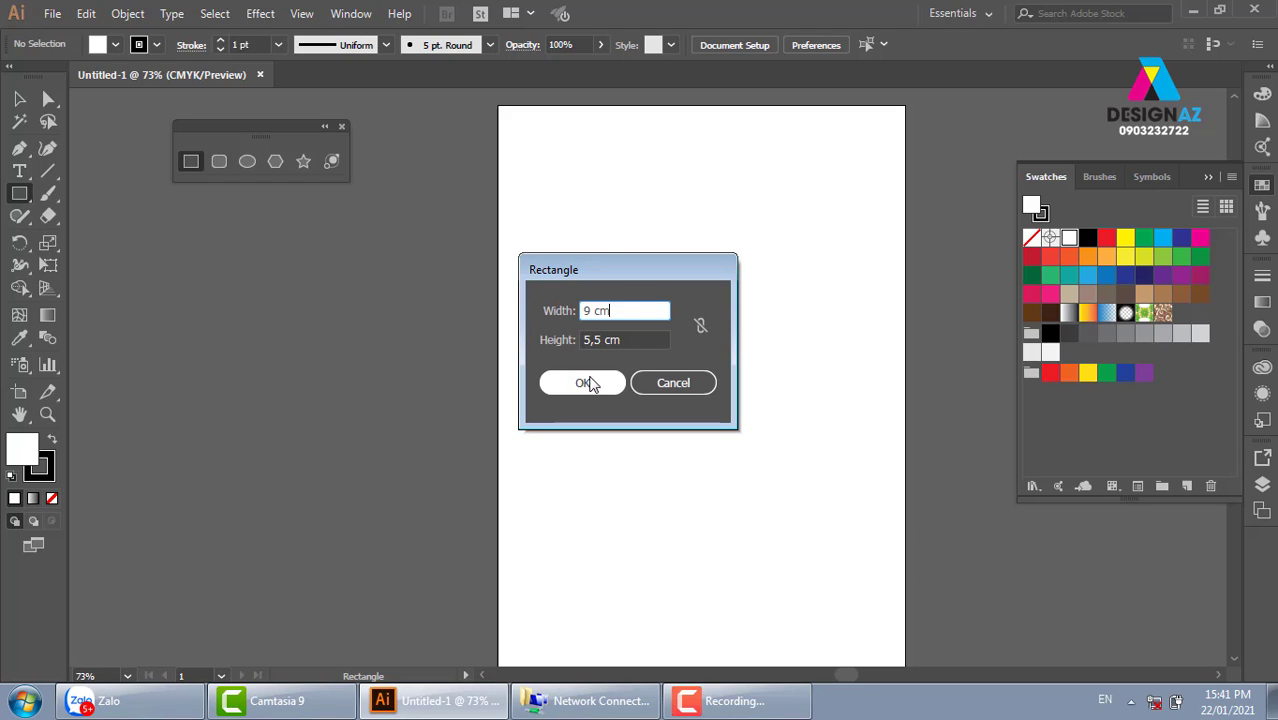
pyautogui.click(585, 382)
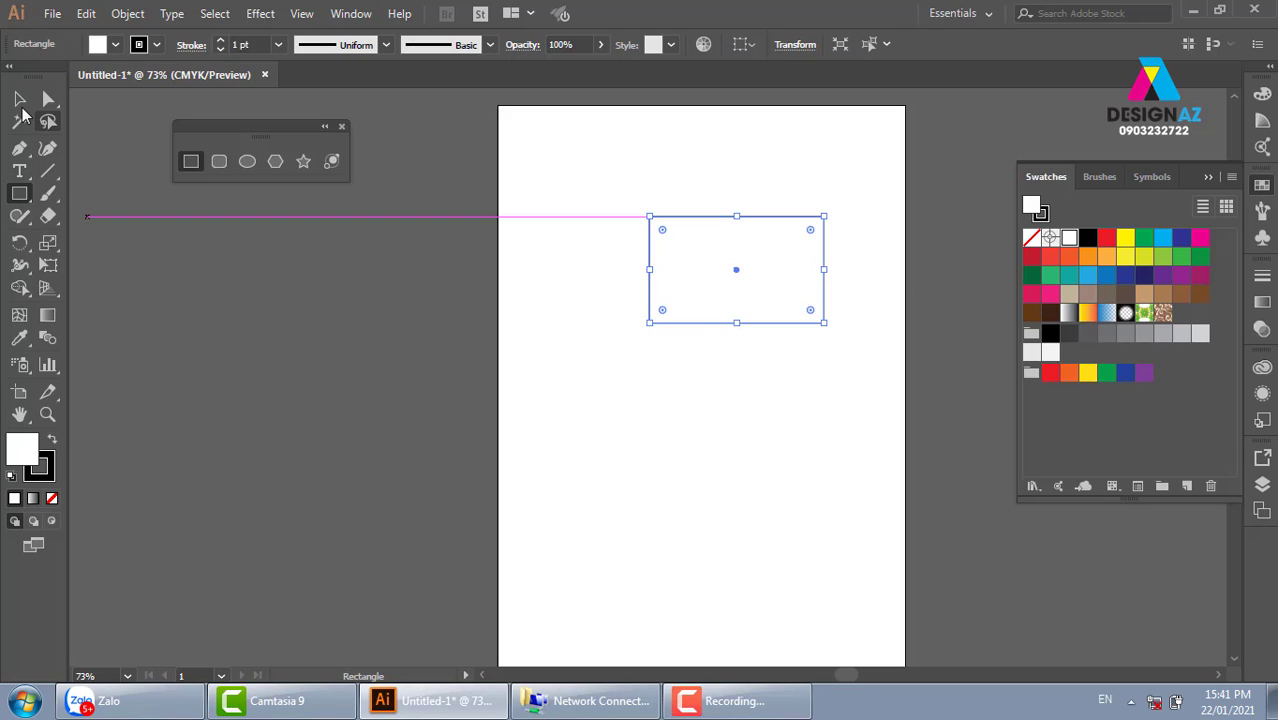
pyautogui.click(19, 98)
# Step: Select and delete the 9 × 5,5 cm rectangle, reselecting the Rectangle Tool afterwards
pyautogui.click(842, 187)
pyautogui.moveTo(610, 160); pyautogui.dragTo(948, 421)
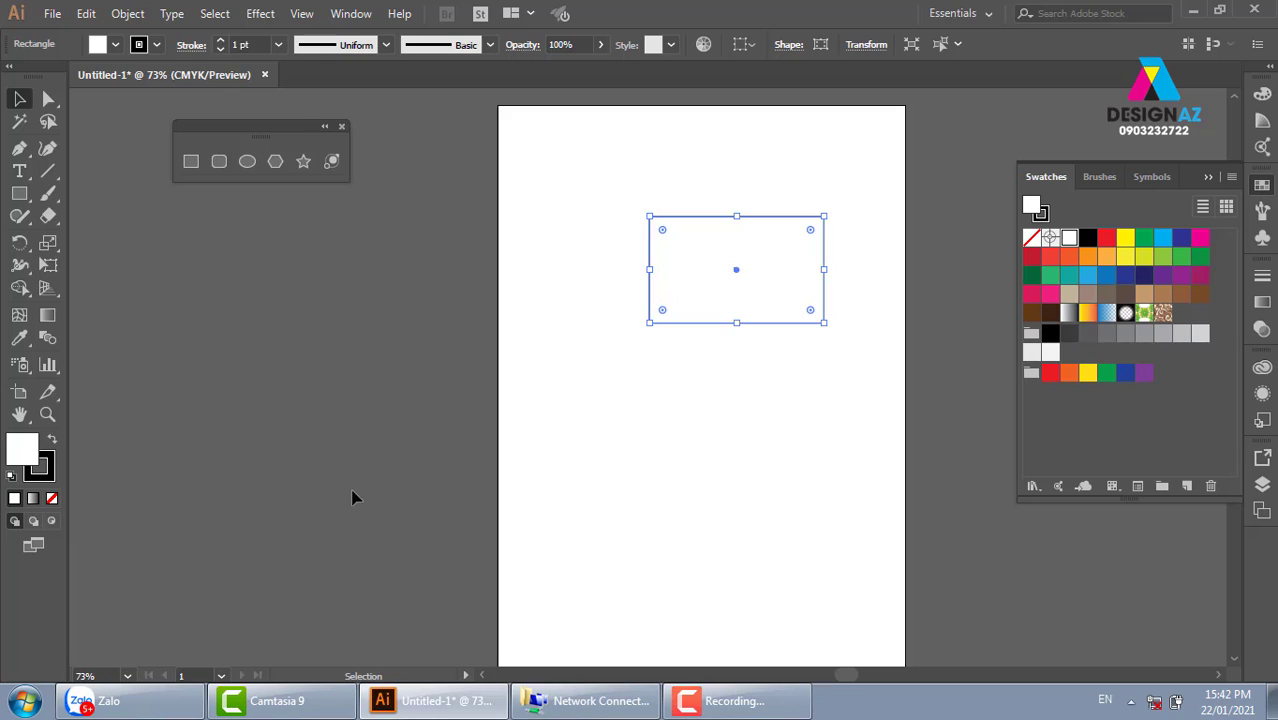
pyautogui.click(617, 172)
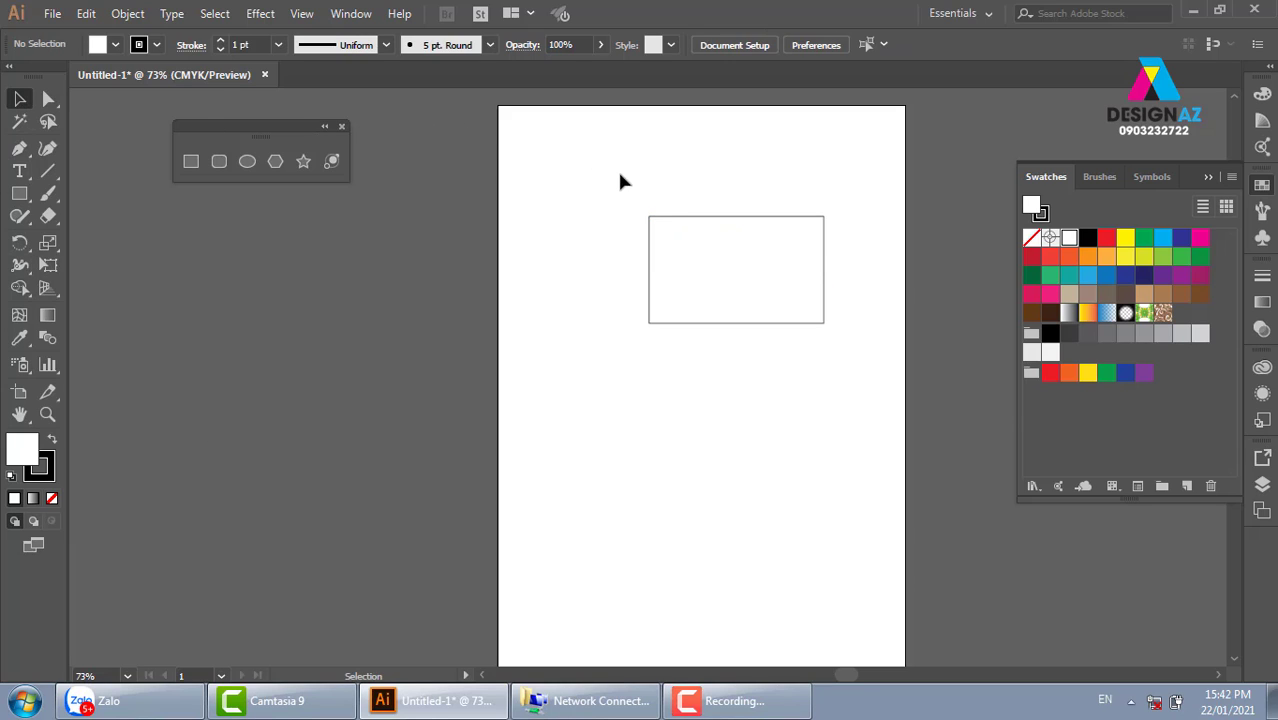
pyautogui.click(750, 300)
pyautogui.press('Delete')
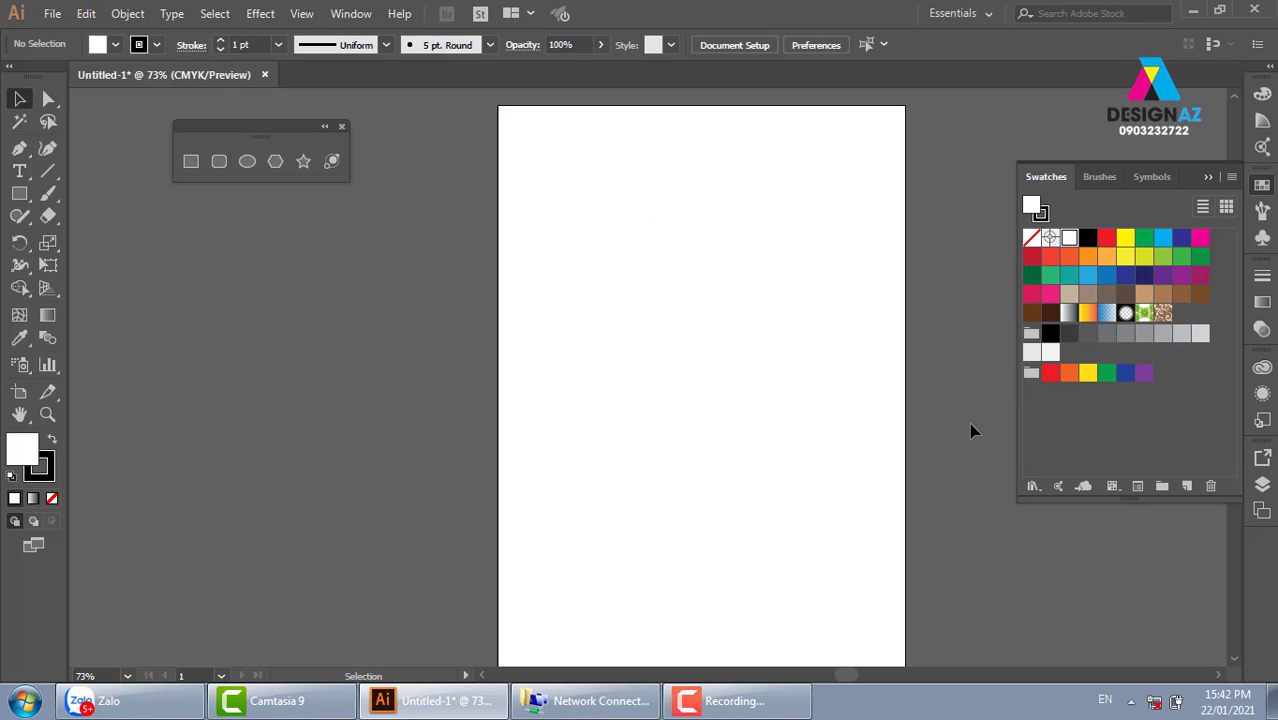
pyautogui.click(191, 161)
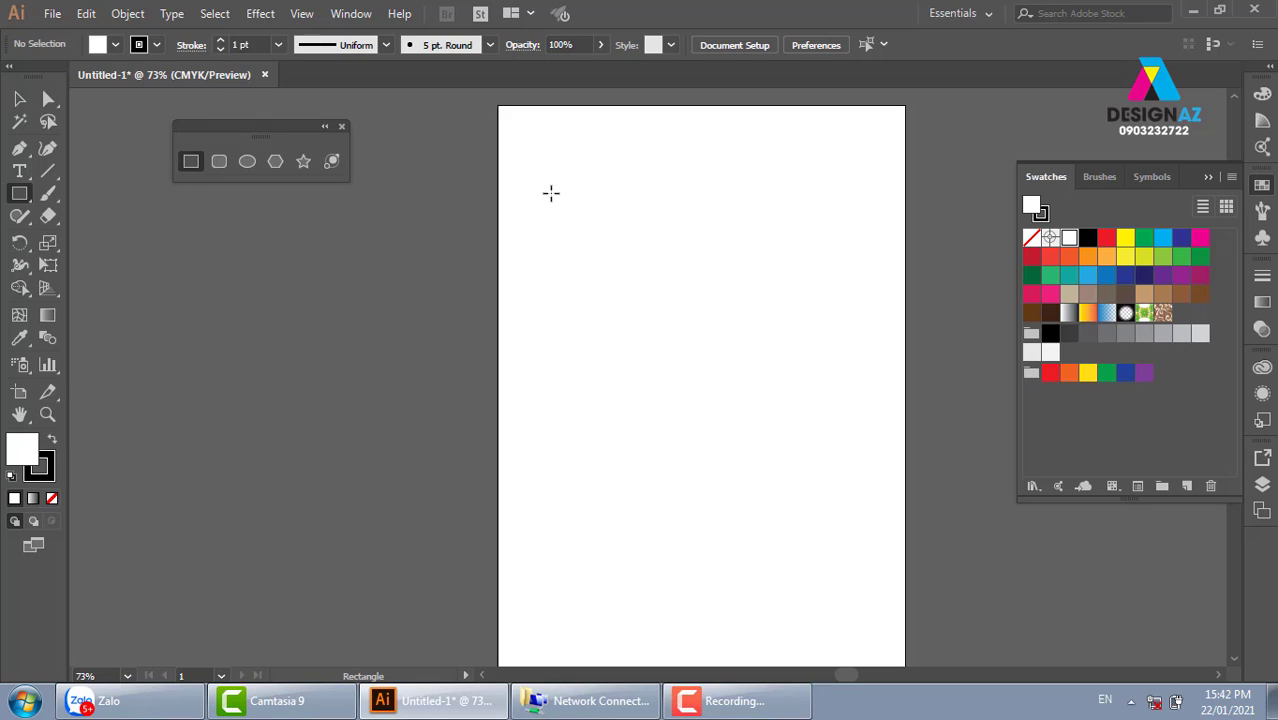
# Step: Drag out a larger rectangle across the upper page and select it
pyautogui.moveTo(551, 192); pyautogui.dragTo(820, 326)
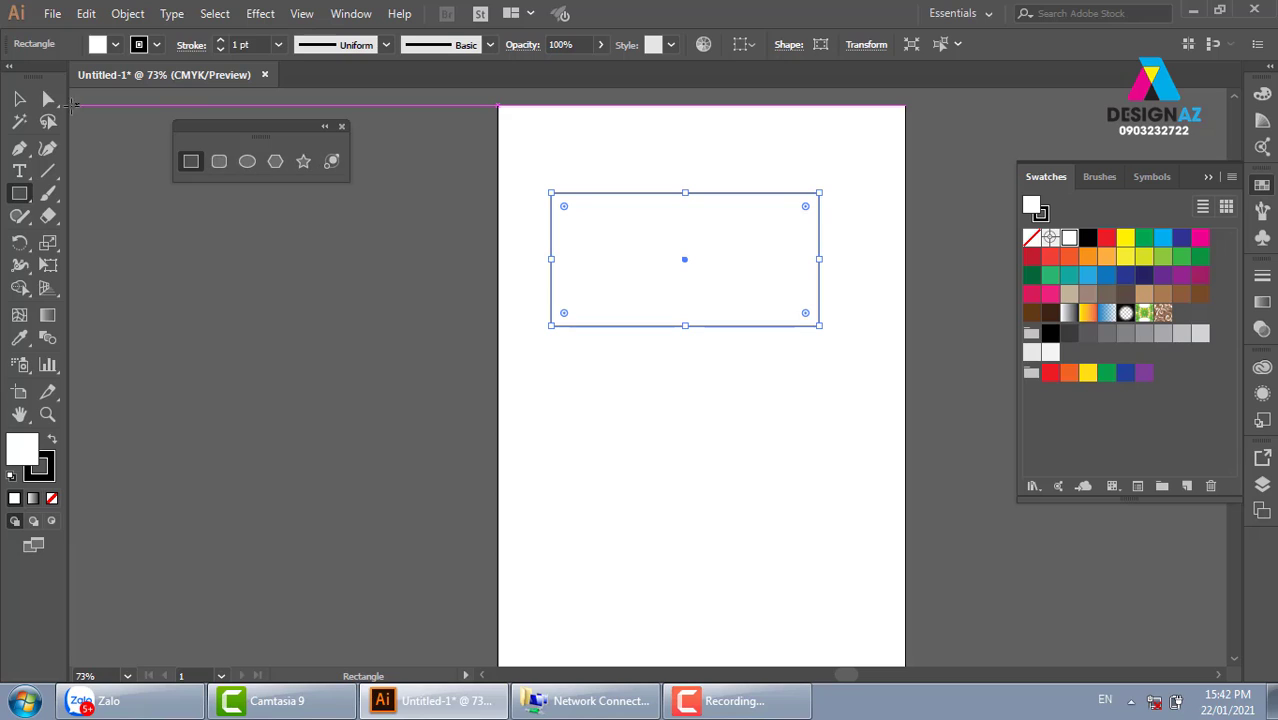
pyautogui.click(19, 98)
pyautogui.moveTo(569, 157); pyautogui.dragTo(922, 399)
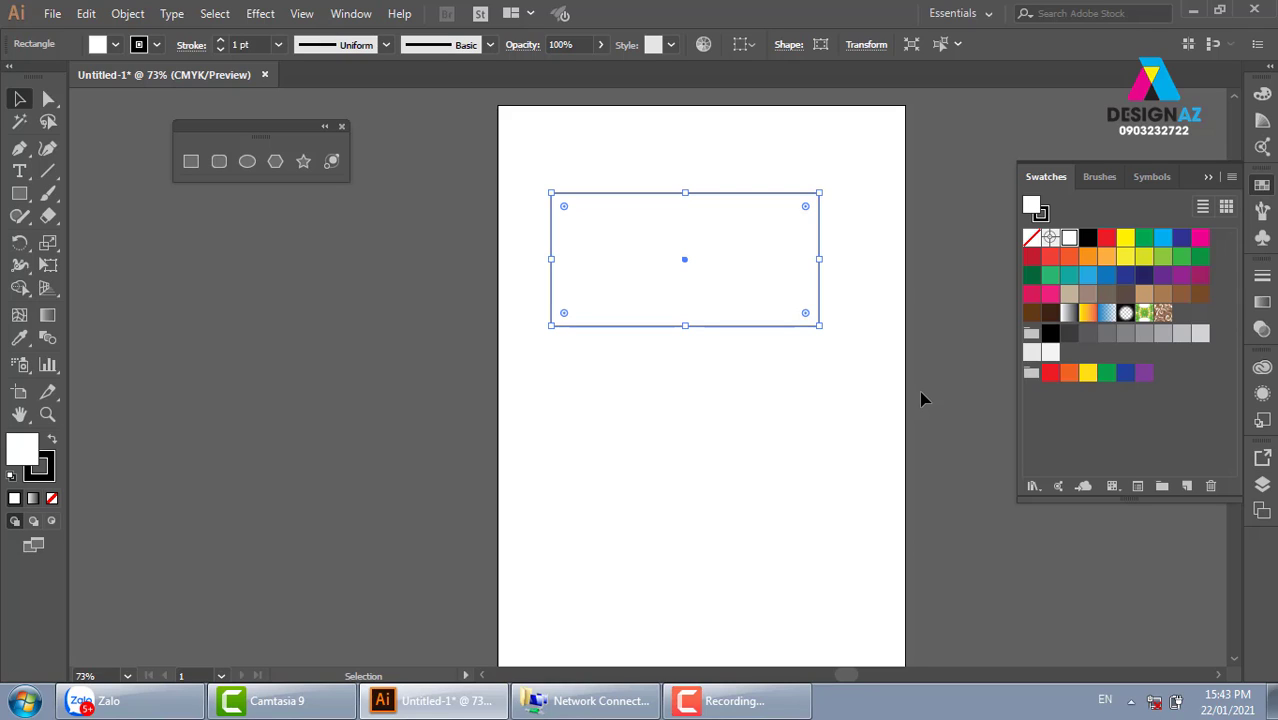
# Step: Show the rectangle's Transform values, 13,8212 × 6,8623 cm, with the width selected
pyautogui.hotkey('shift', 'F7')
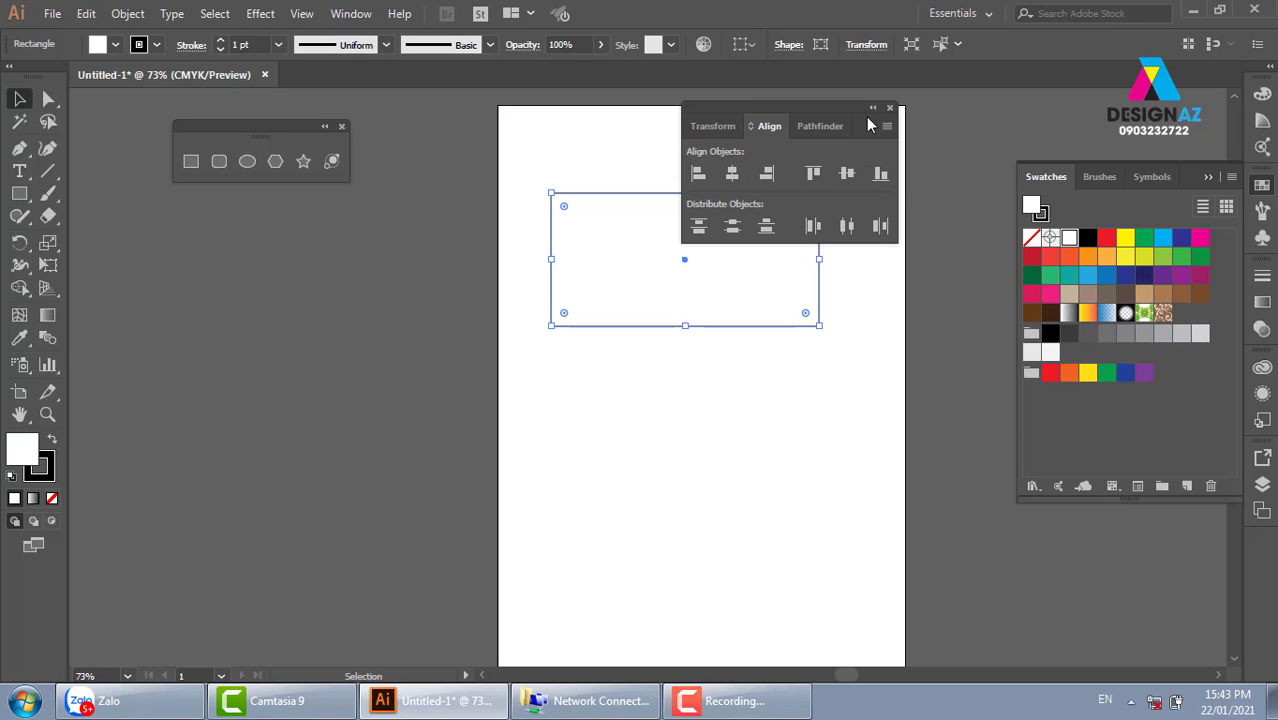
pyautogui.moveTo(841, 106); pyautogui.dragTo(288, 222)
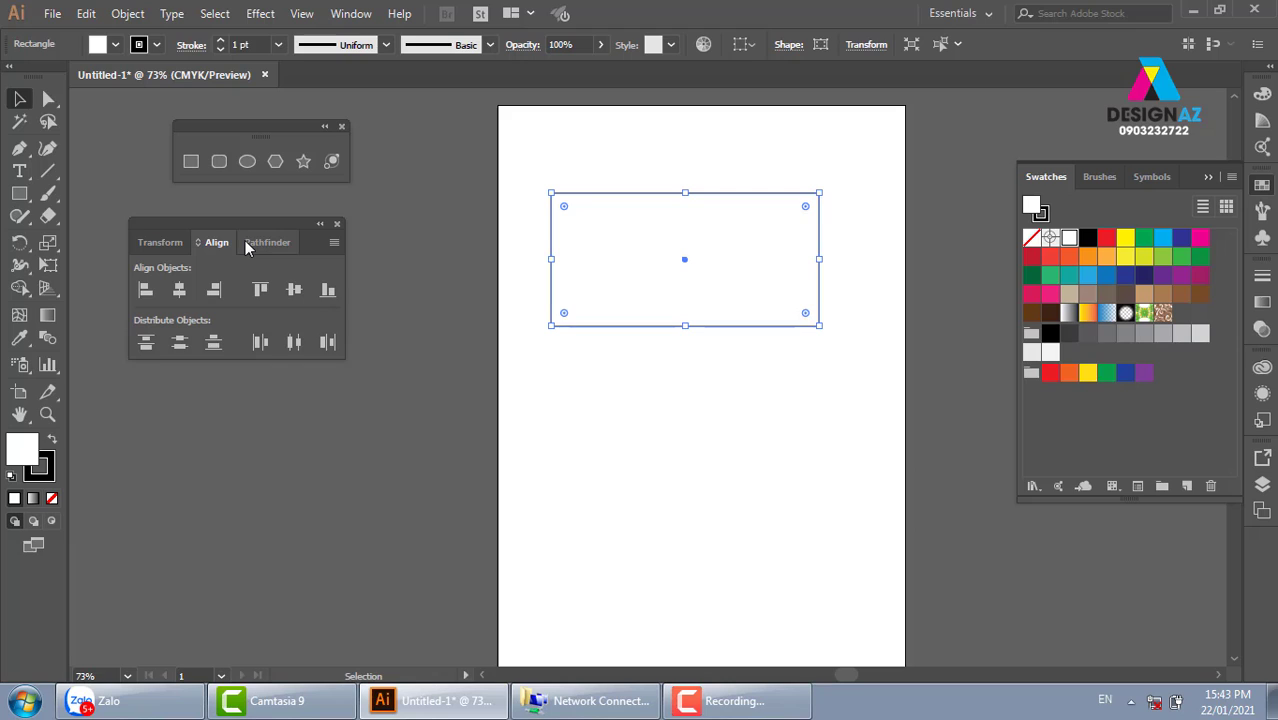
pyautogui.click(160, 243)
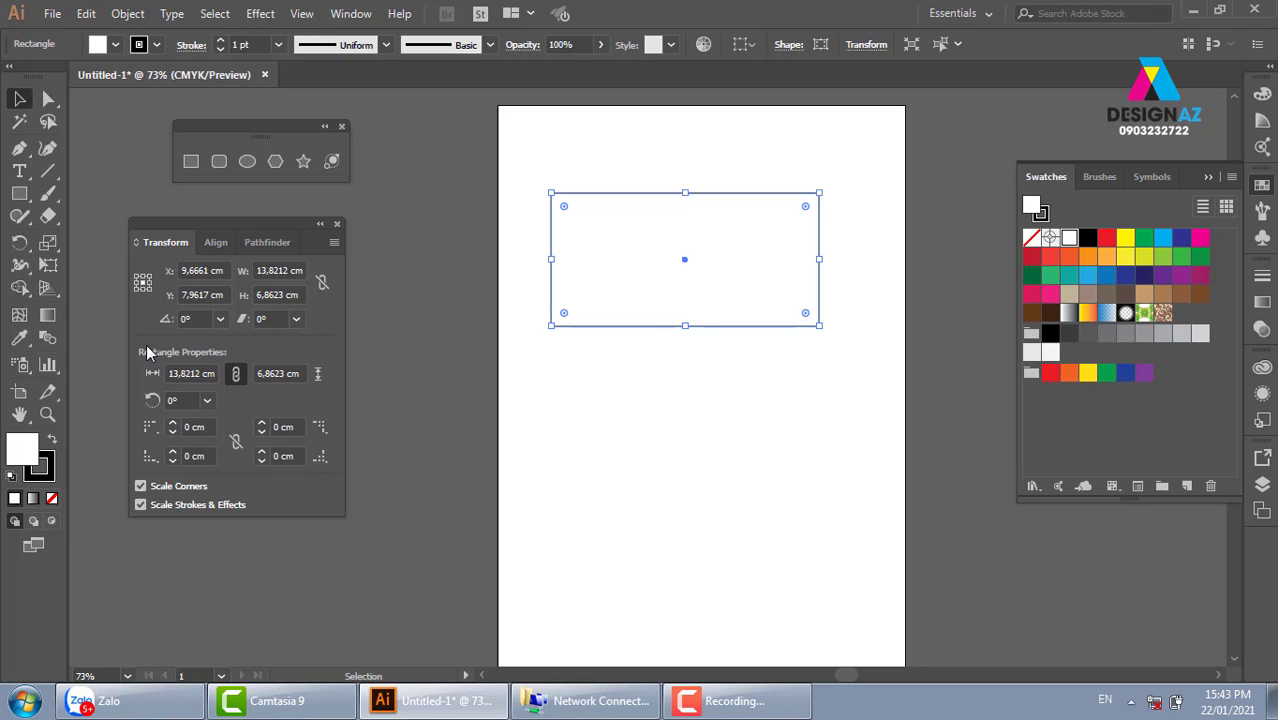
pyautogui.click(277, 246)
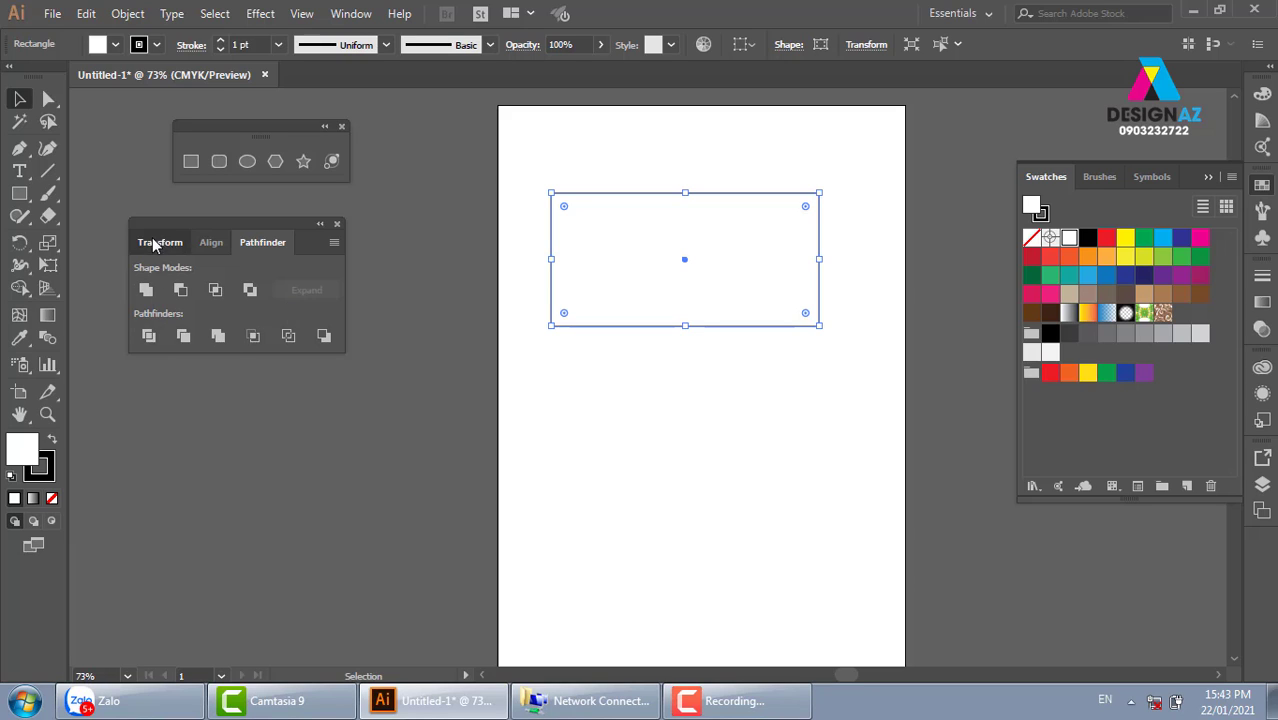
pyautogui.click(158, 243)
pyautogui.doubleClick(290, 270)
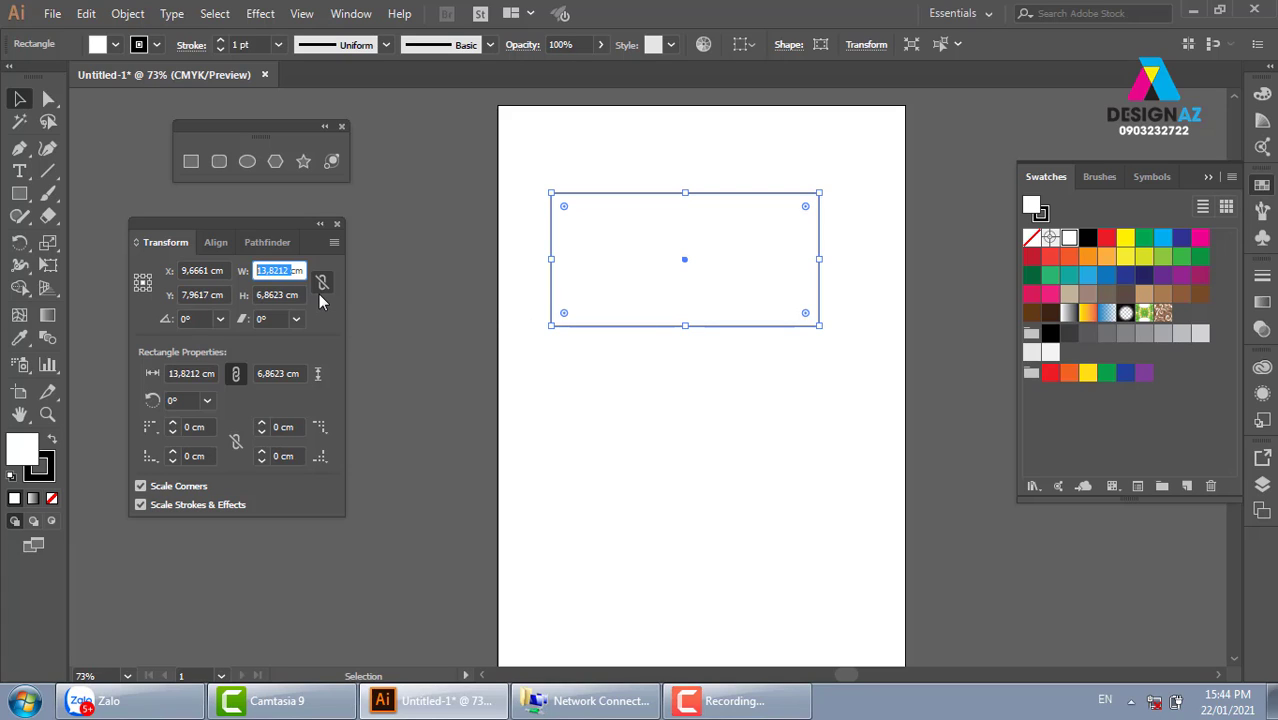
# Step: Resize the rectangle to 9 cm wide and 5,5 cm high in the Transform panel
pyautogui.write('5')
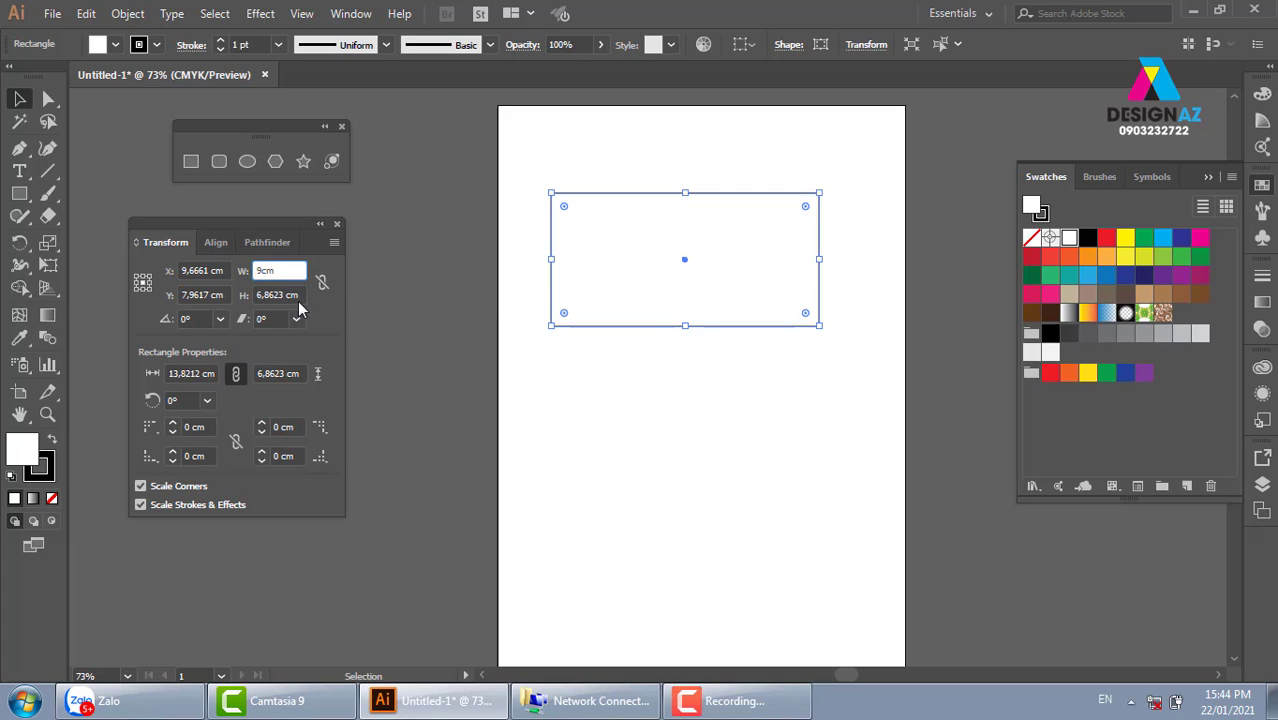
pyautogui.press('Tab')
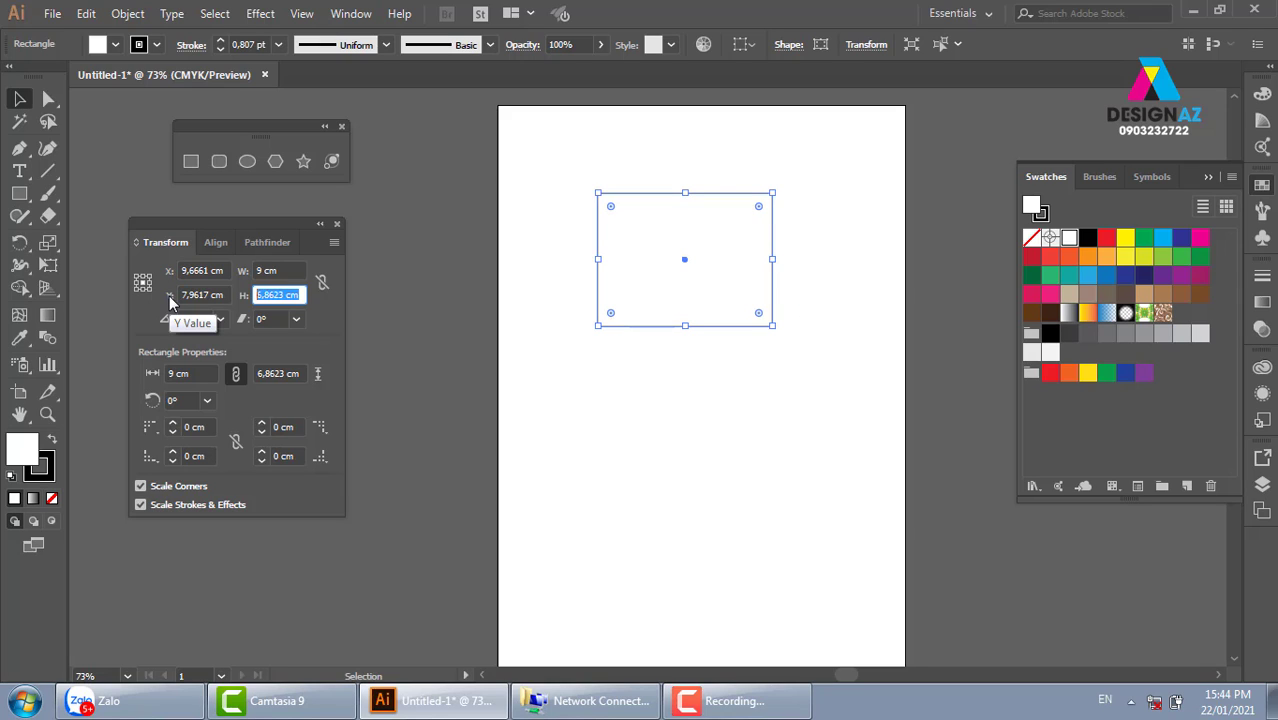
pyautogui.write('5,5')
pyautogui.press('Return')
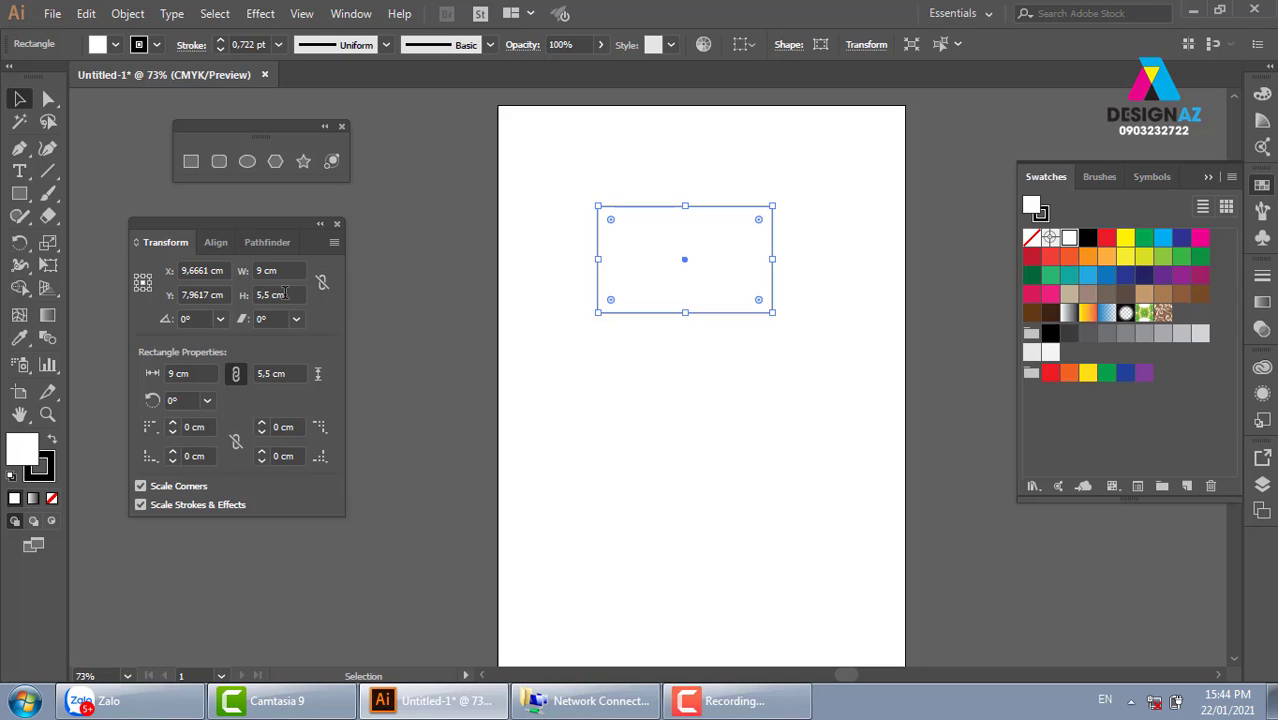
# Step: Lock proportions and scale the rectangle to 15 cm wide, 9,1667 cm high
pyautogui.click(322, 283)
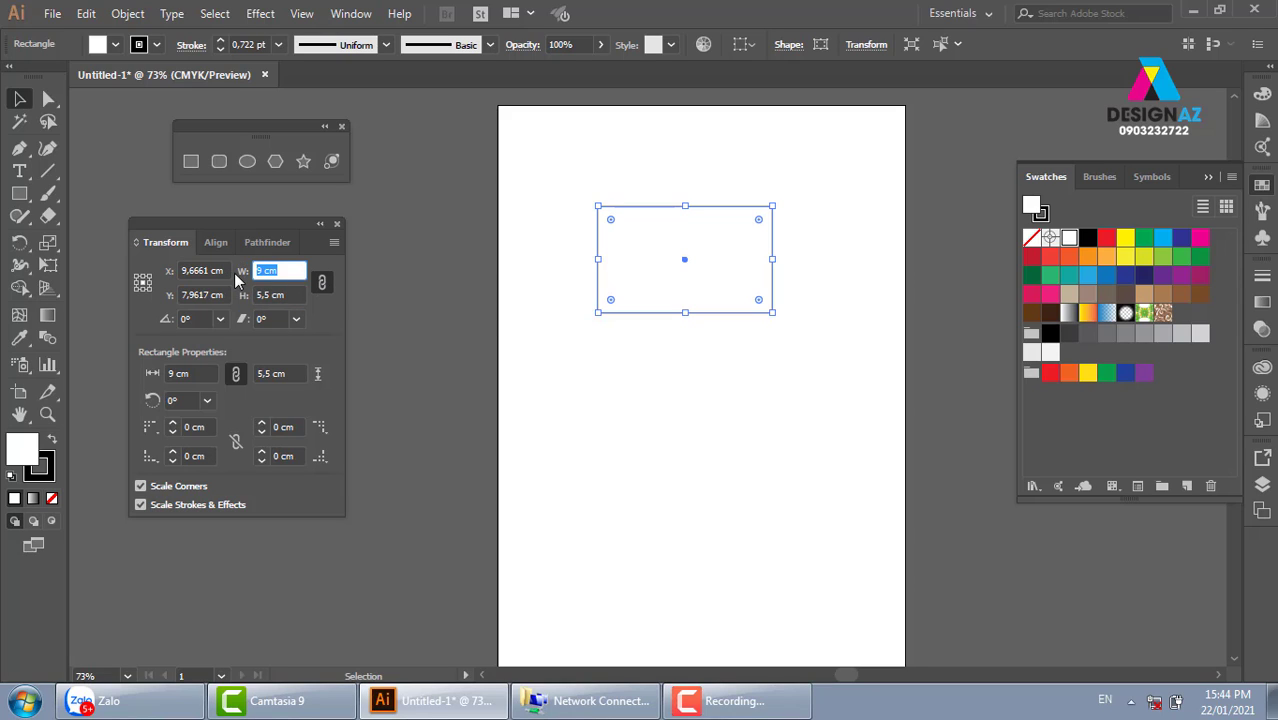
pyautogui.write('15')
pyautogui.press('Return')
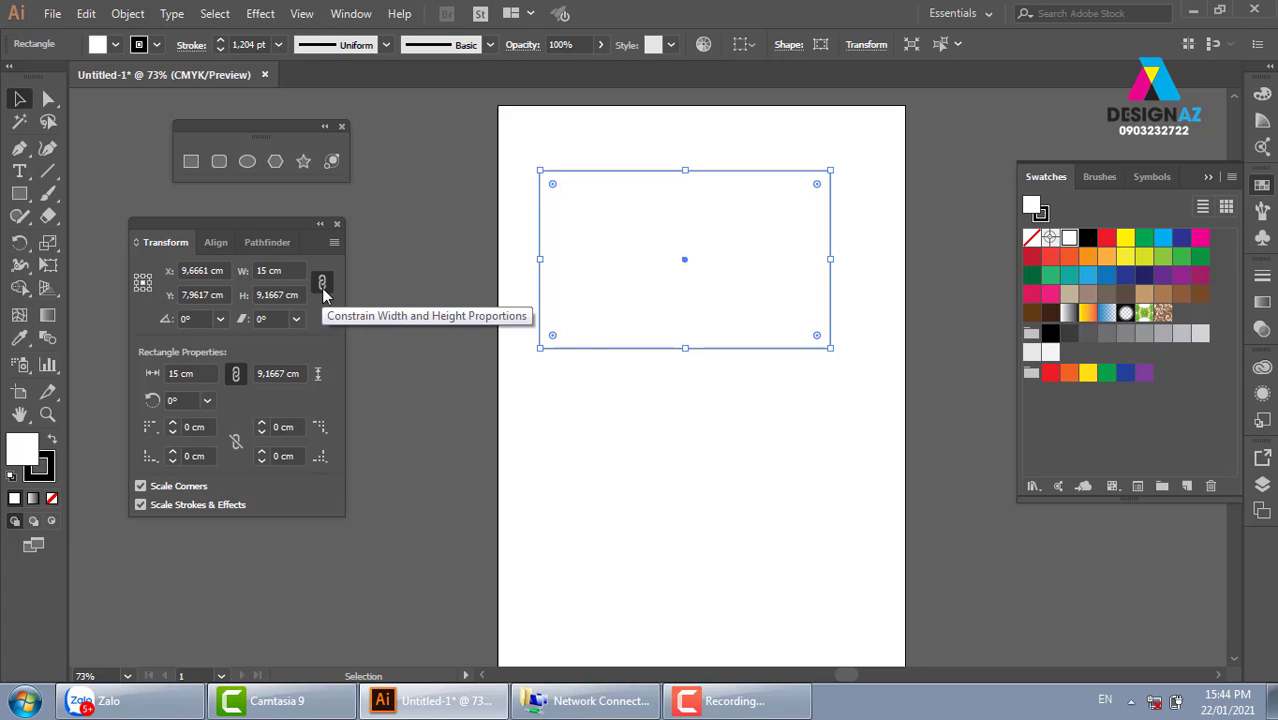
# Step: Unlink proportions and add 5,5 cm to the width, making it 20,5 cm
pyautogui.click(322, 285)
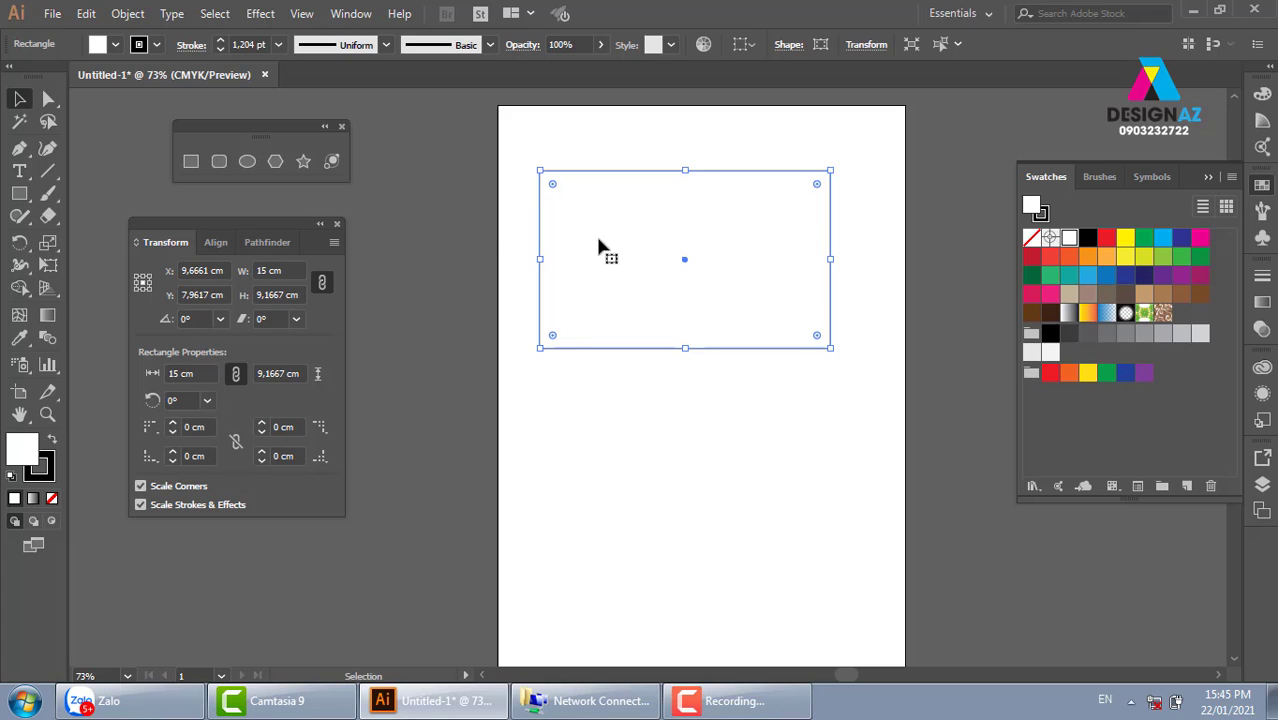
pyautogui.moveTo(288, 219); pyautogui.dragTo(423, 216)
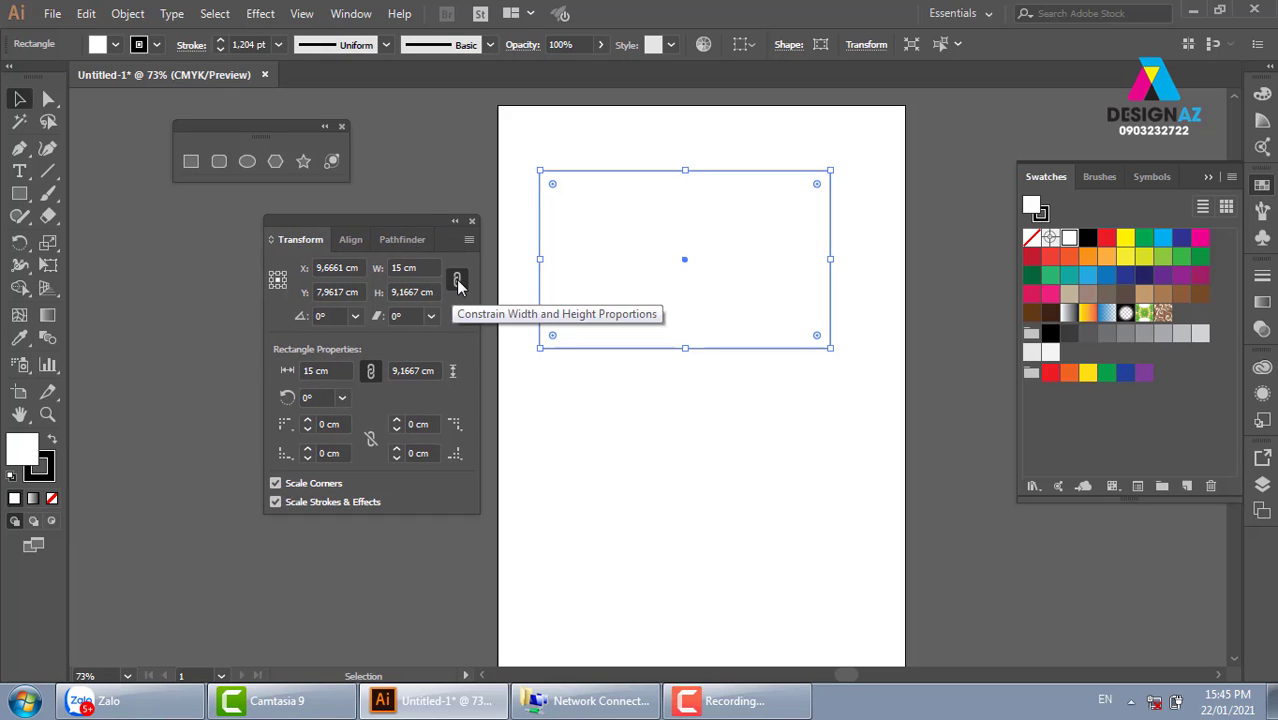
pyautogui.click(415, 292)
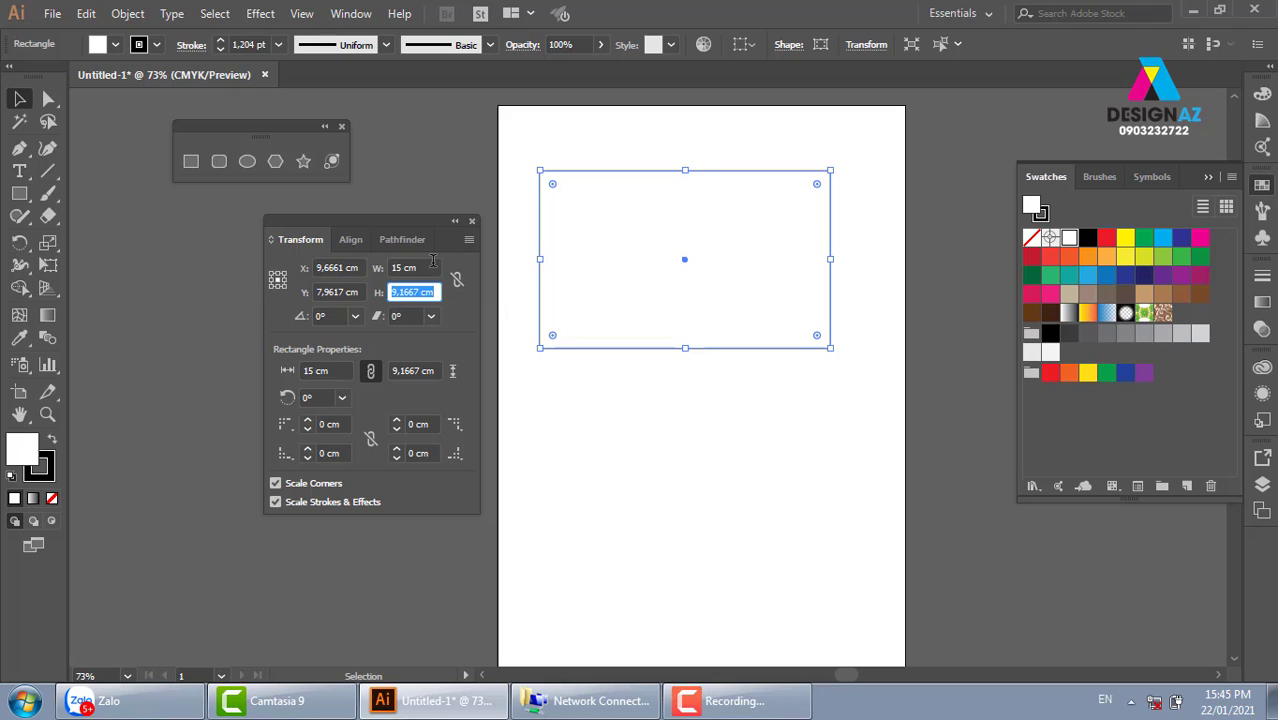
pyautogui.hotkey('shift', 'Tab')
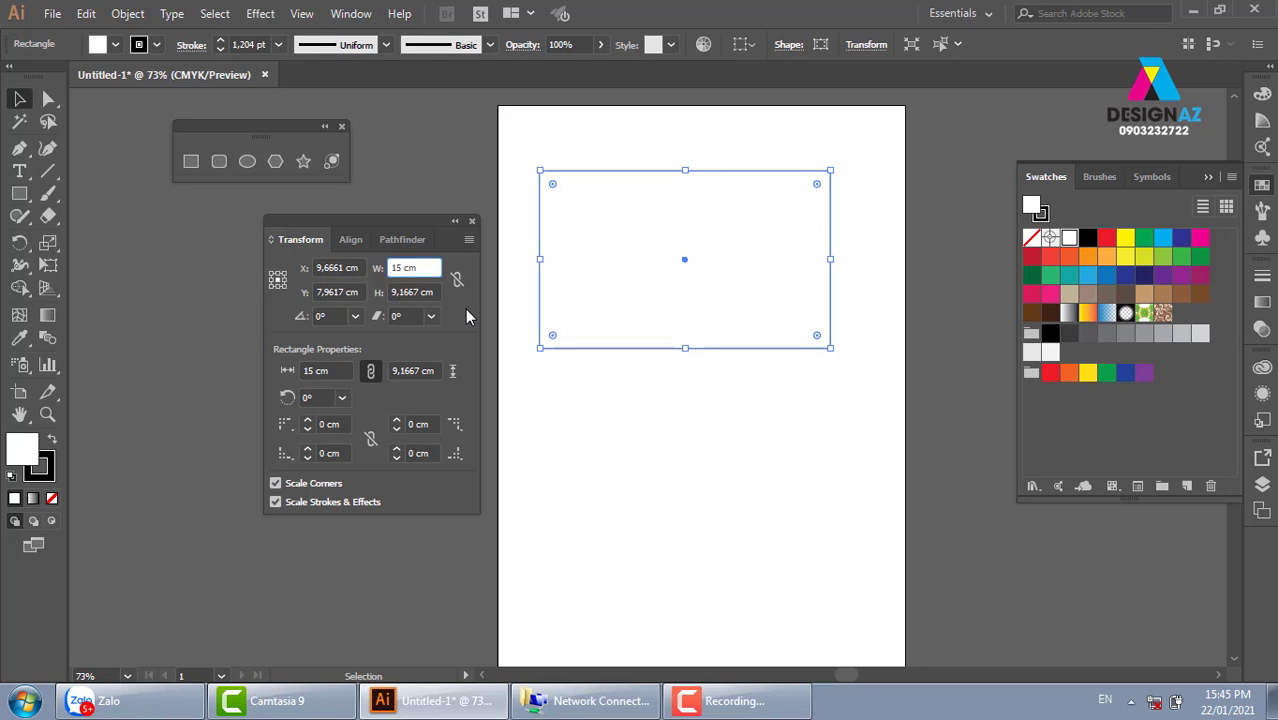
pyautogui.write('+')
pyautogui.write('5,5')
pyautogui.press('BackSpace')
pyautogui.press('Return')
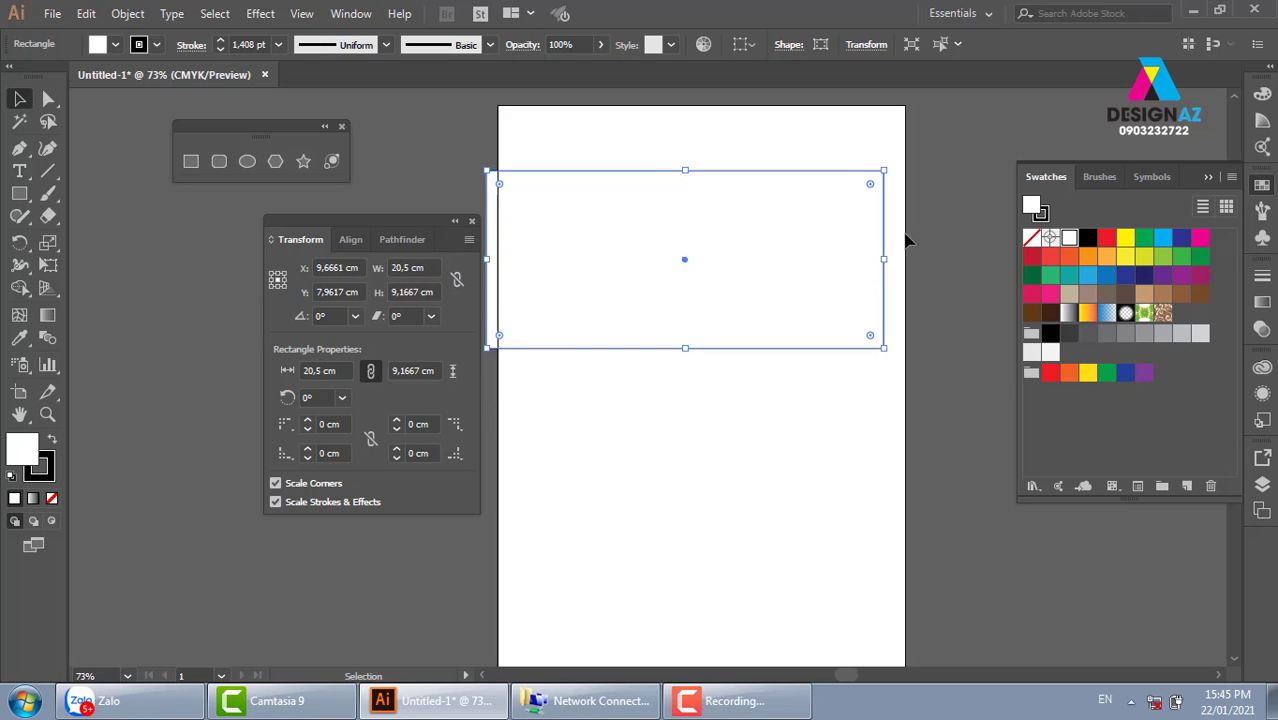
# Step: Change the rectangle's width to 22,5 cm and reselect it
pyautogui.click(432, 267)
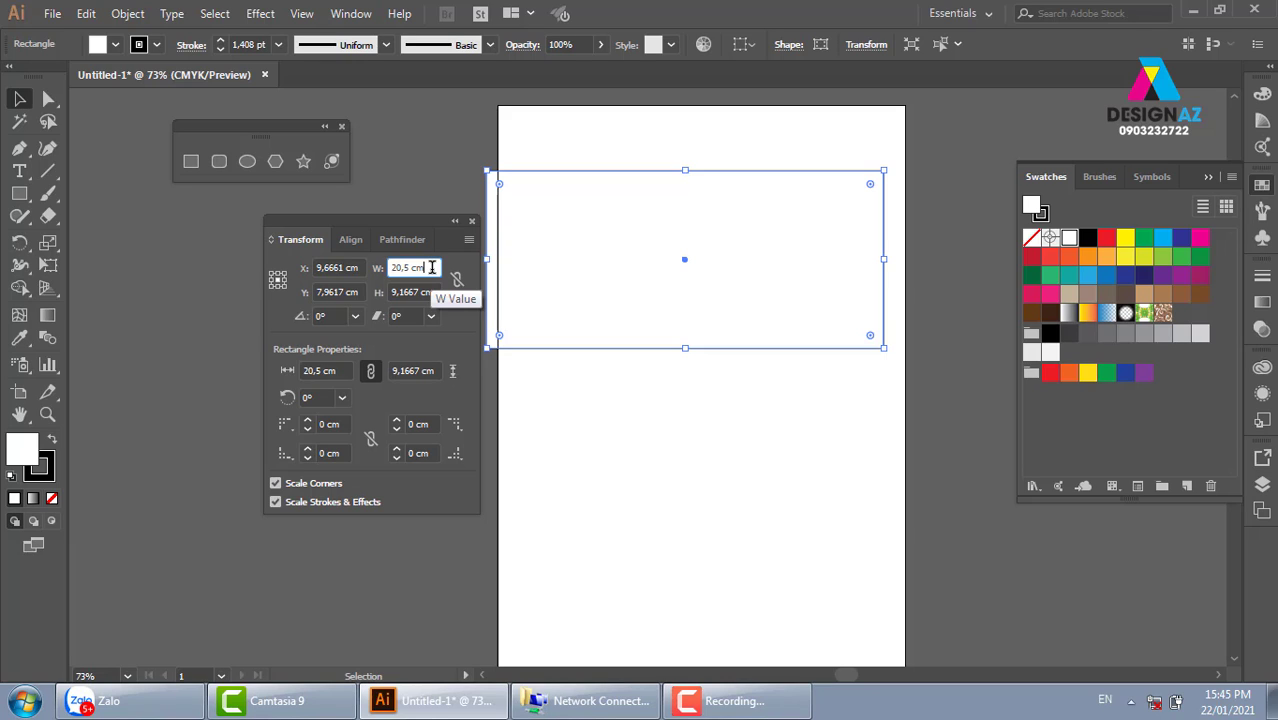
pyautogui.write('+2')
pyautogui.press('Return')
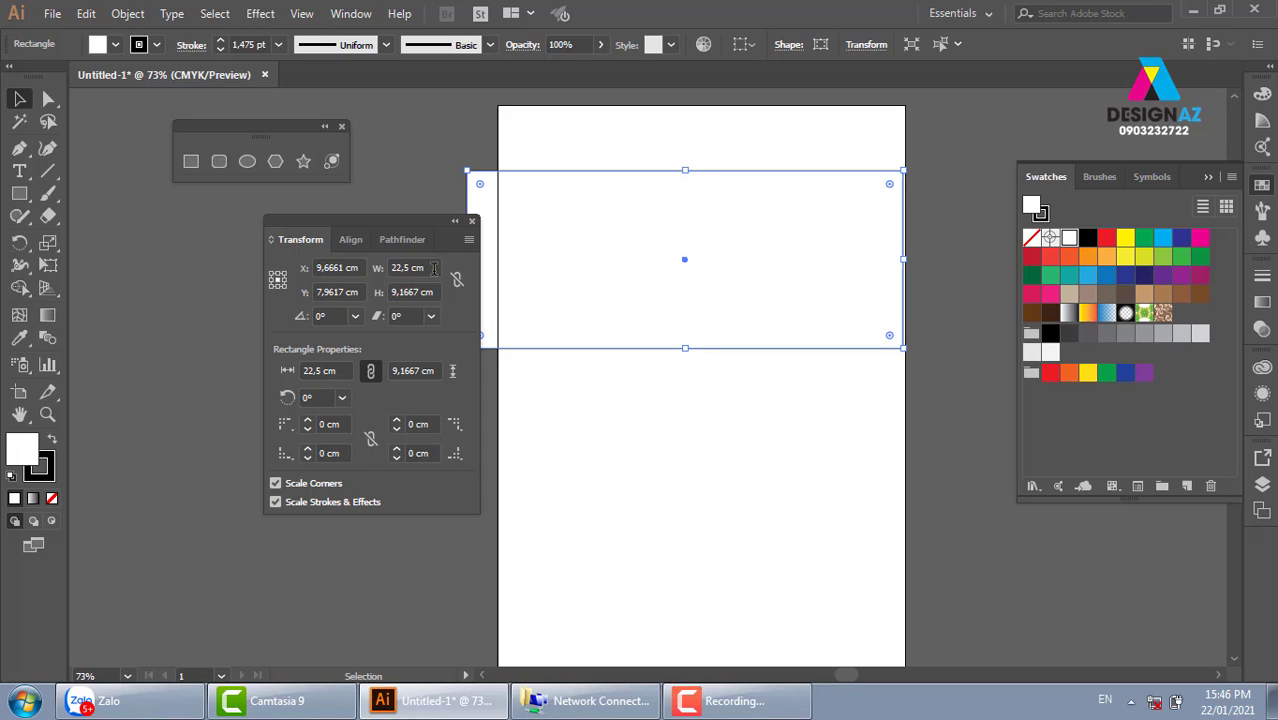
pyautogui.click(625, 130)
pyautogui.moveTo(625, 128); pyautogui.dragTo(700, 218)
# Step: Move the panels aside, then select and delete the 22,5 cm rectangle
pyautogui.moveTo(396, 222); pyautogui.dragTo(245, 213)
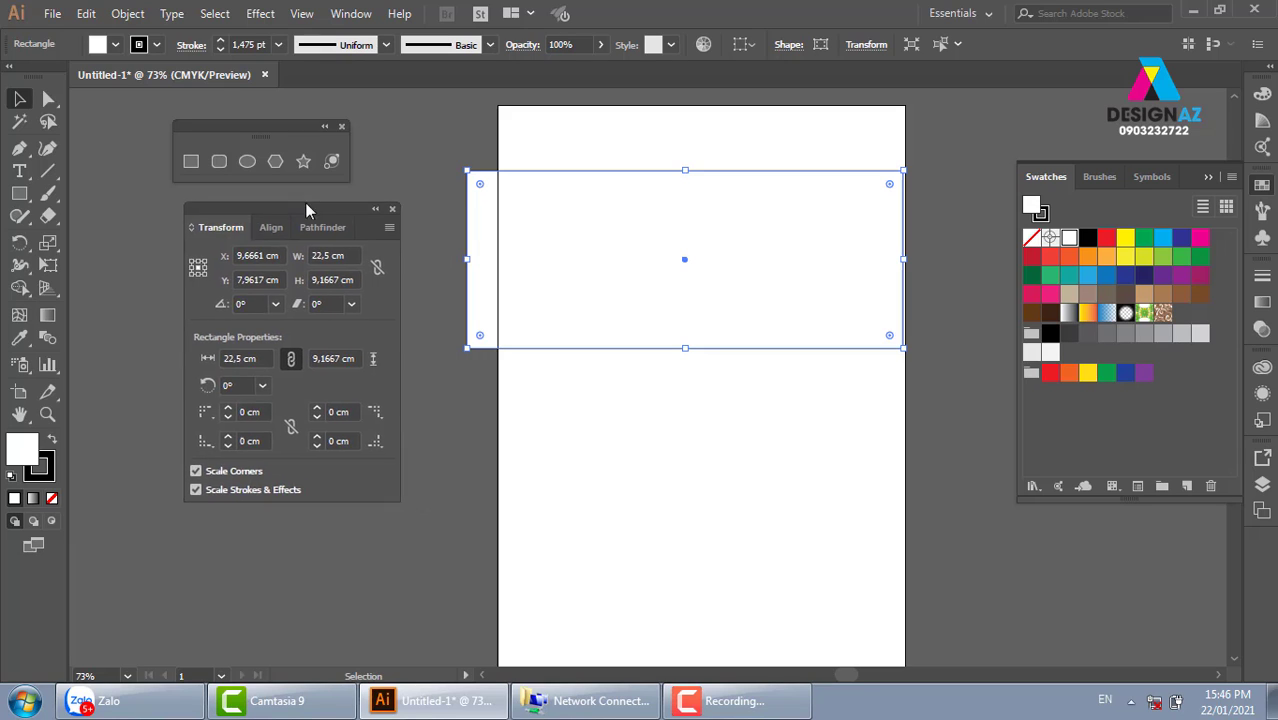
pyautogui.moveTo(280, 122); pyautogui.dragTo(221, 130)
pyautogui.click(420, 117)
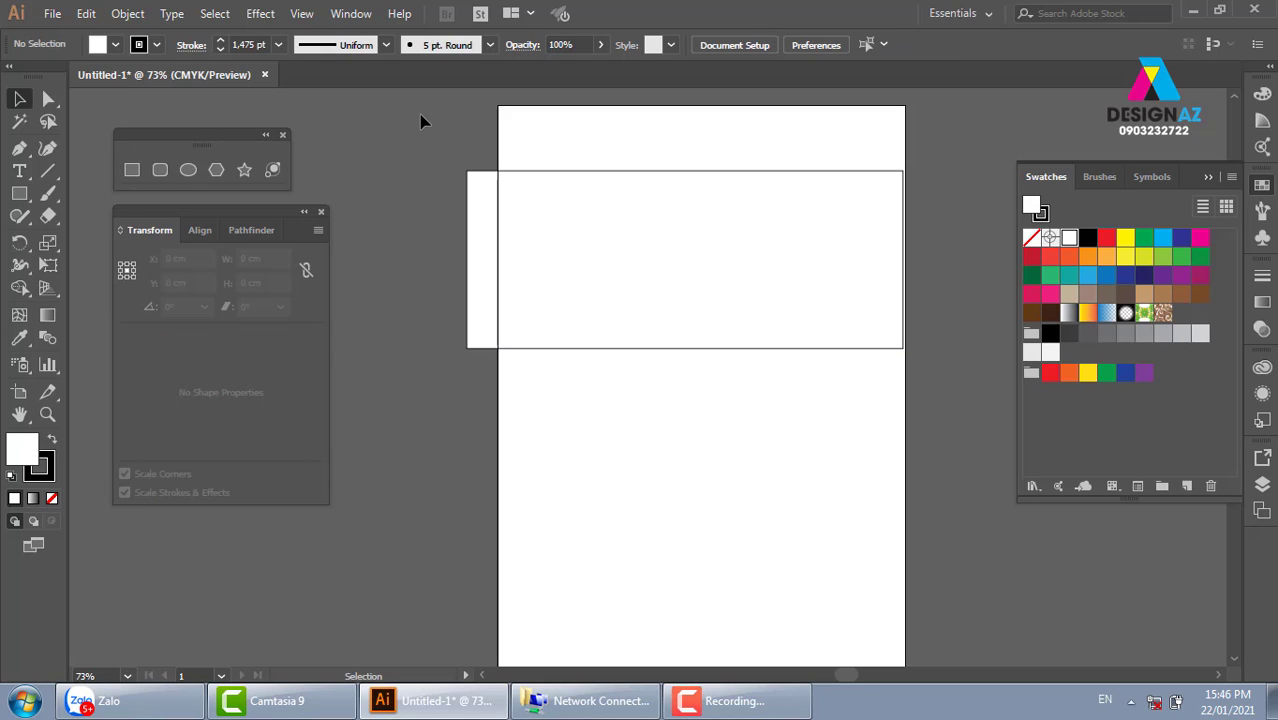
pyautogui.moveTo(608, 140); pyautogui.dragTo(759, 270)
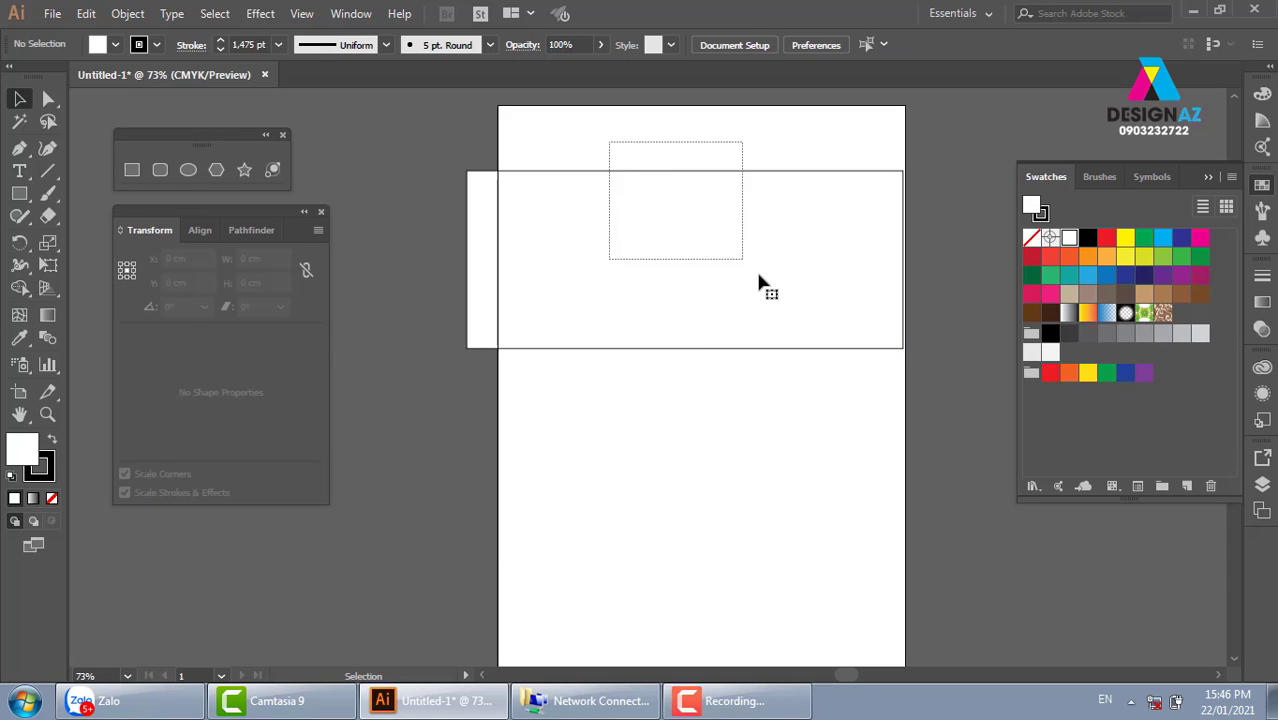
pyautogui.press('Delete')
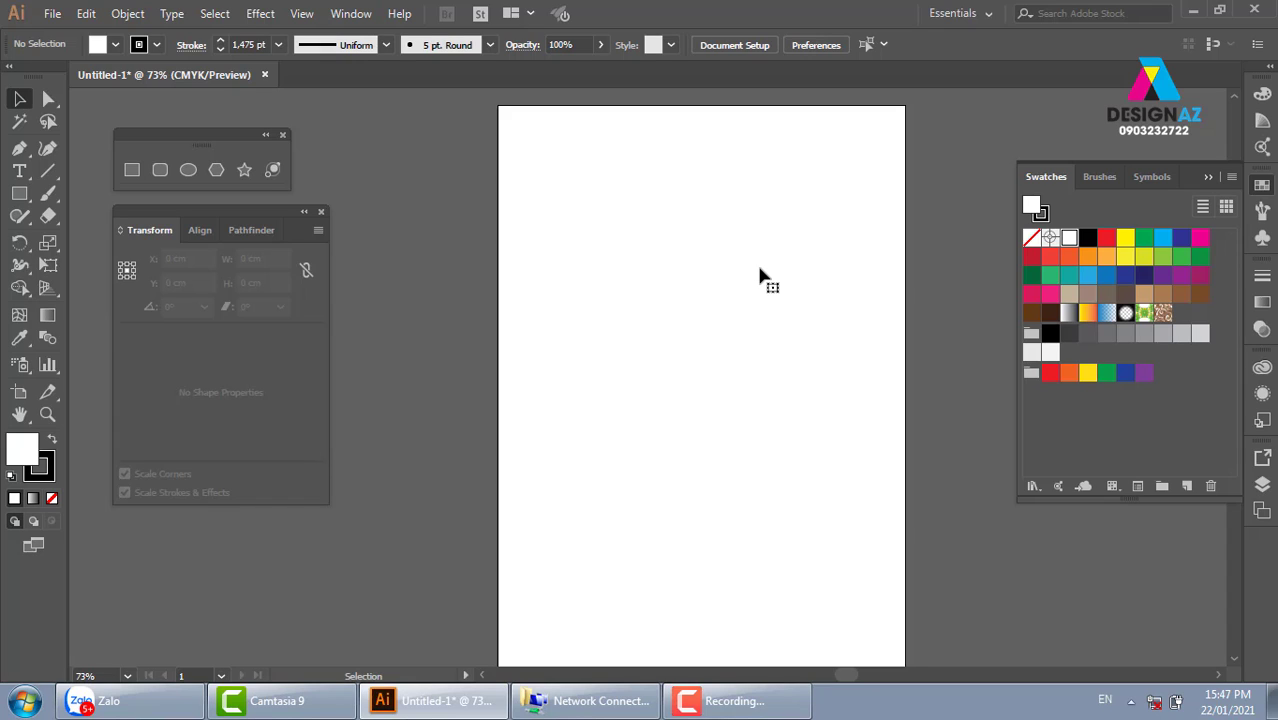
# Step: Draw a new rectangle and size it to 21 cm wide by 29,7 cm tall
pyautogui.click(131, 169)
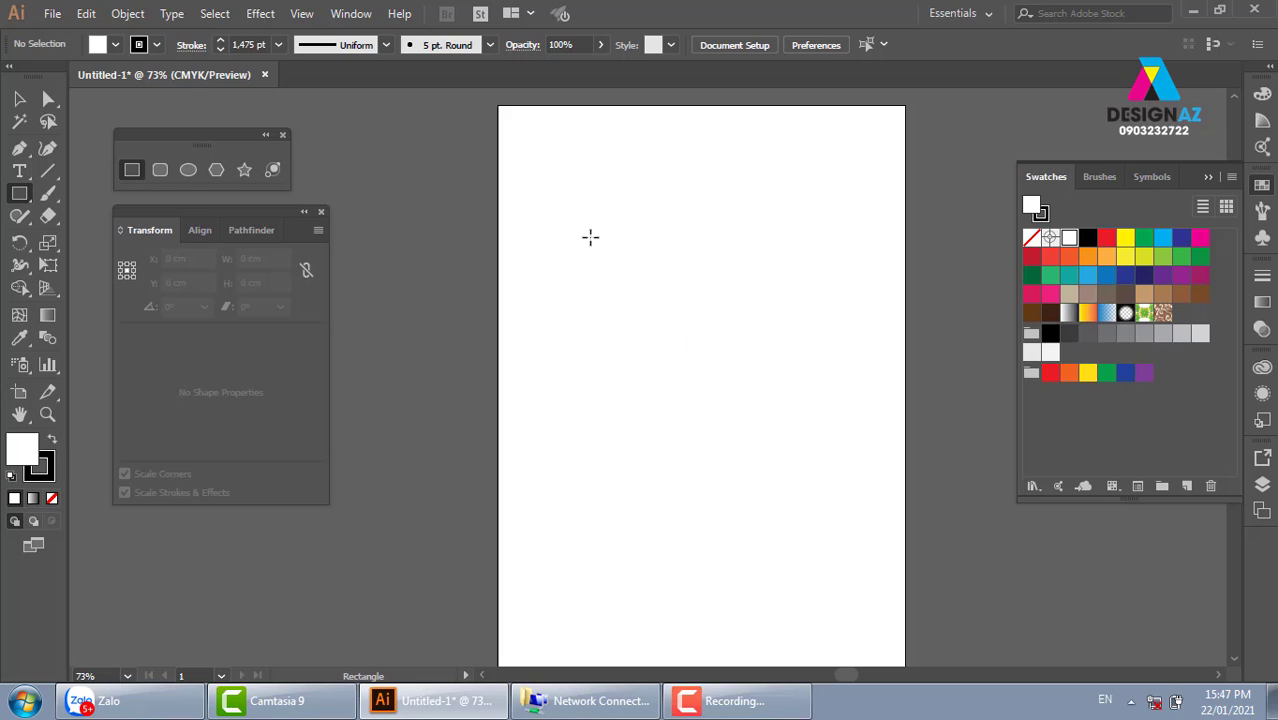
pyautogui.moveTo(563, 200); pyautogui.dragTo(828, 464)
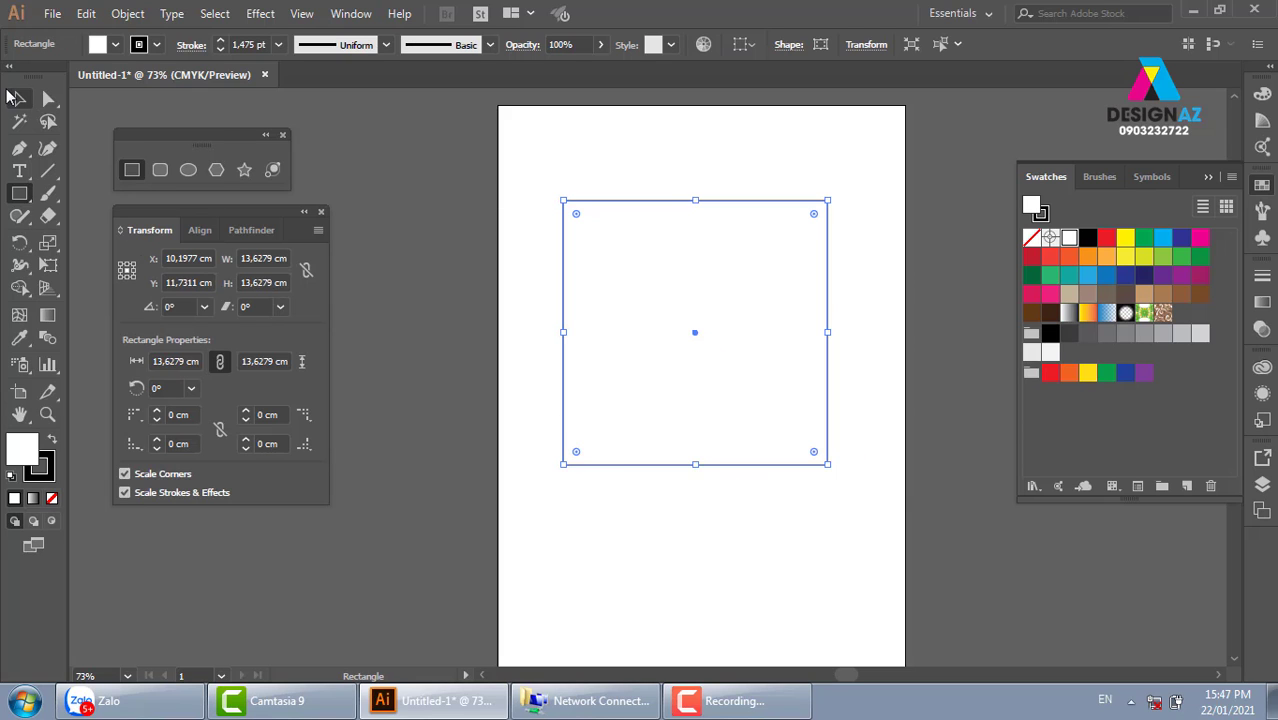
pyautogui.click(19, 98)
pyautogui.moveTo(525, 165); pyautogui.dragTo(860, 260)
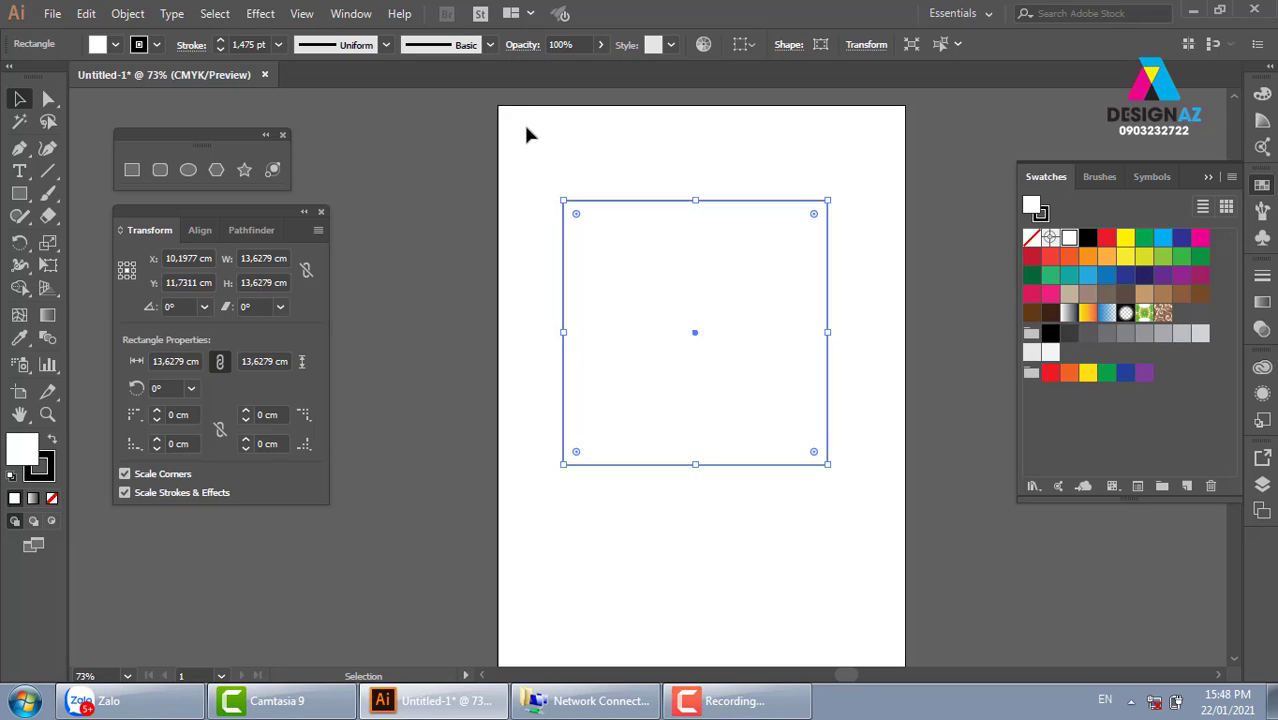
pyautogui.click(284, 257)
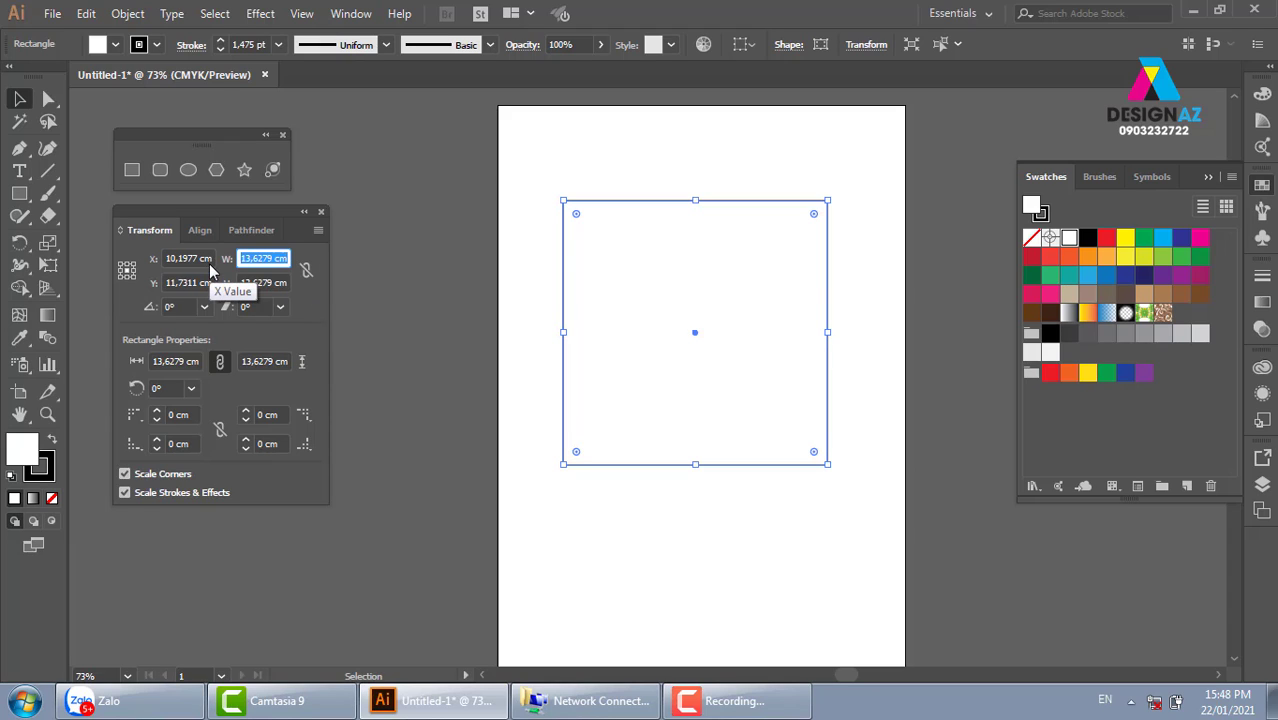
pyautogui.write('21')
pyautogui.press('Return')
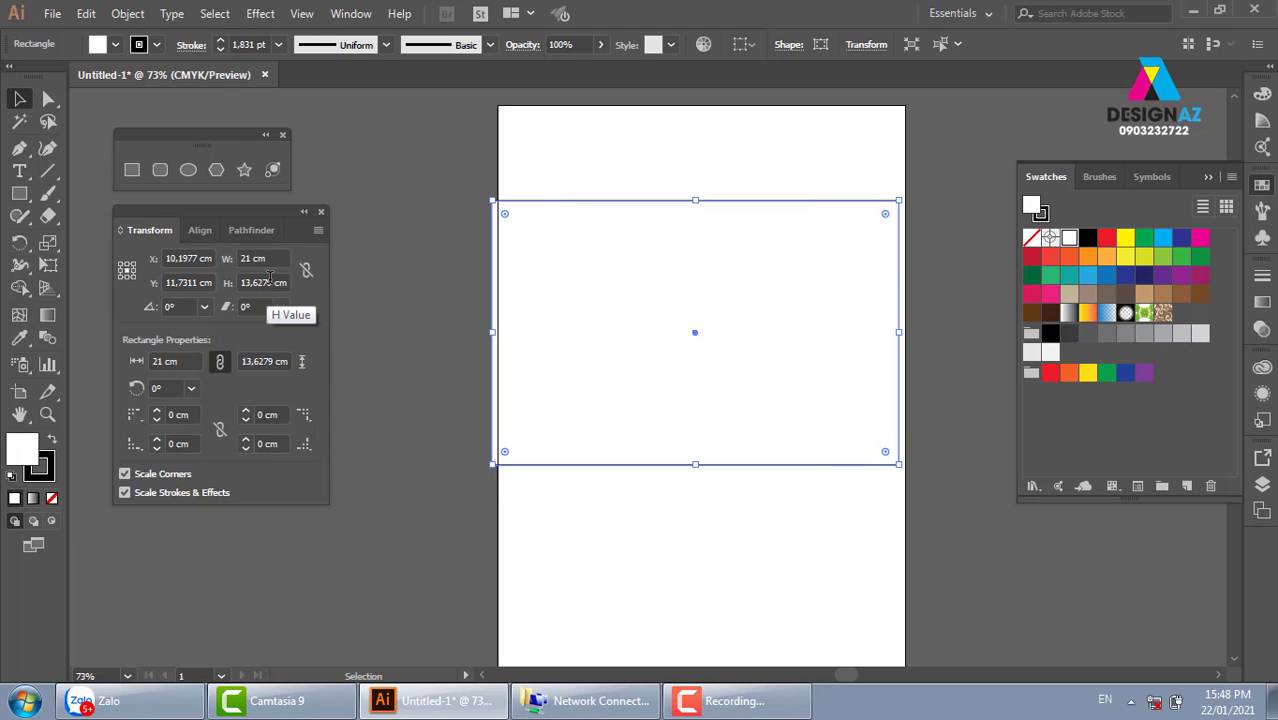
pyautogui.click(280, 282)
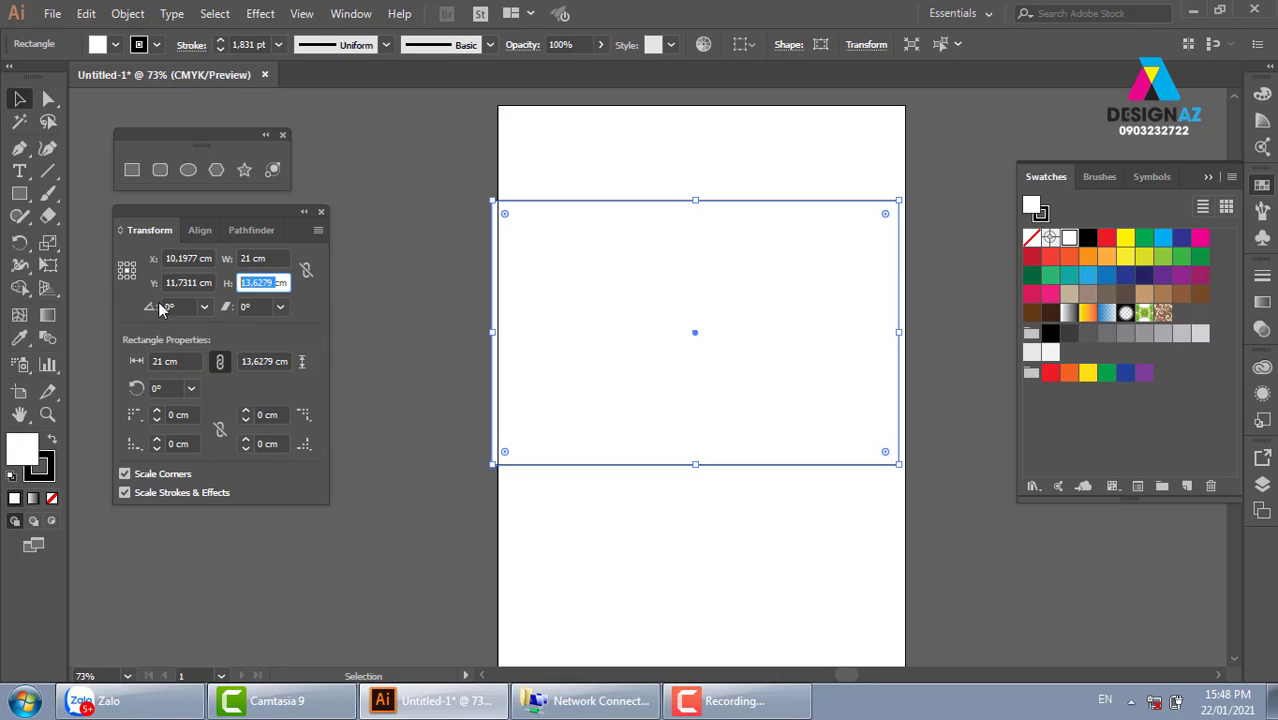
pyautogui.write('29cm')
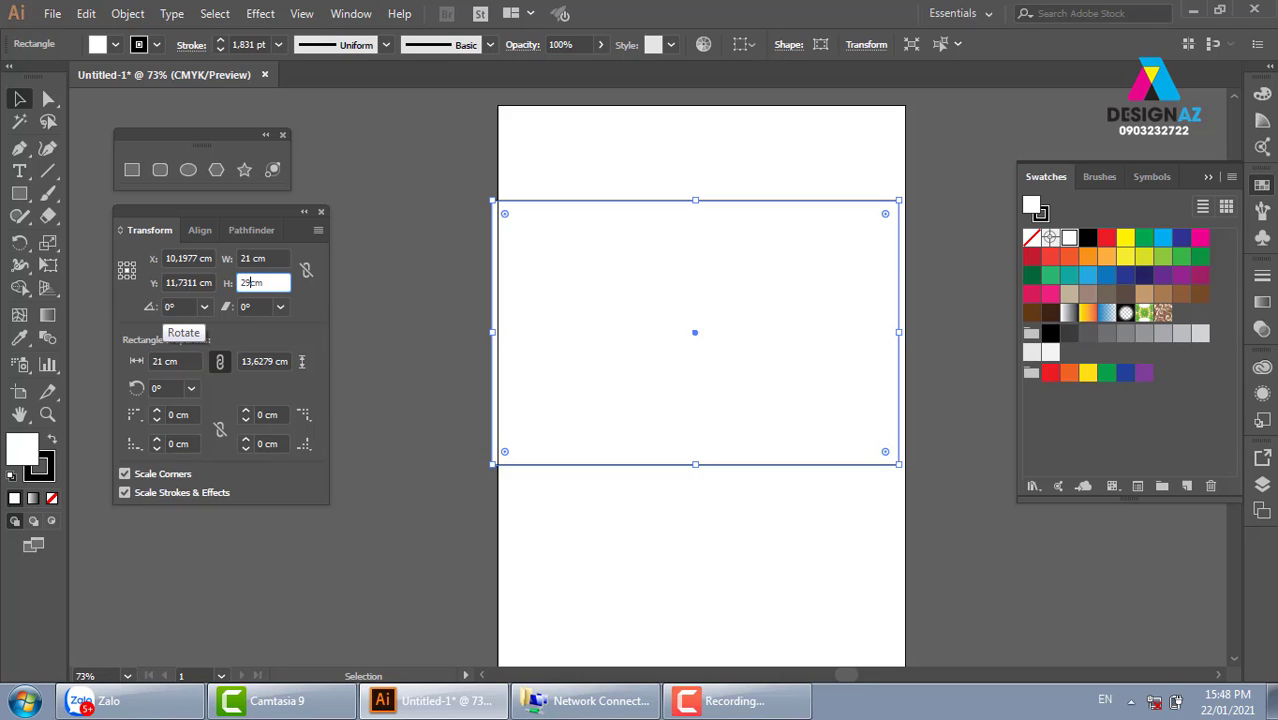
pyautogui.write(',7')
pyautogui.press('Return')
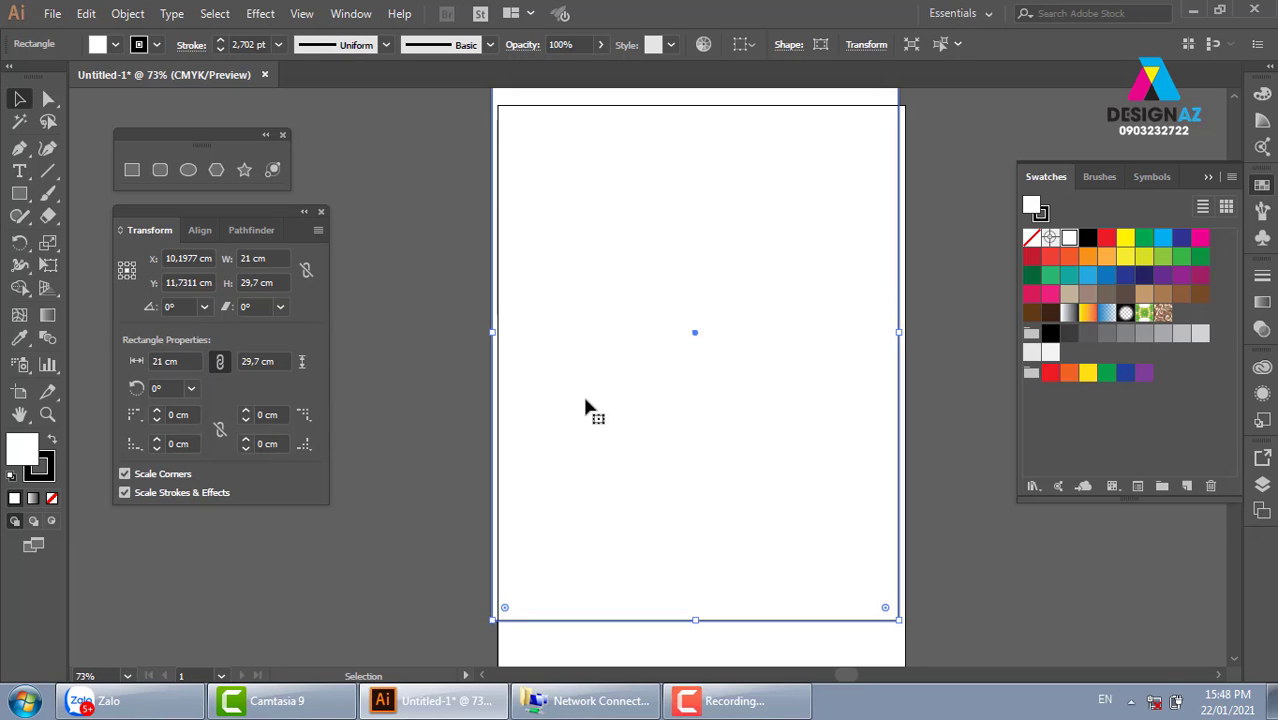
# Step: Move the rectangle right of the page, fill it tan and remove its stroke
pyautogui.hotkey('ctrl', '-')
pyautogui.moveTo(693, 368); pyautogui.dragTo(879, 374)
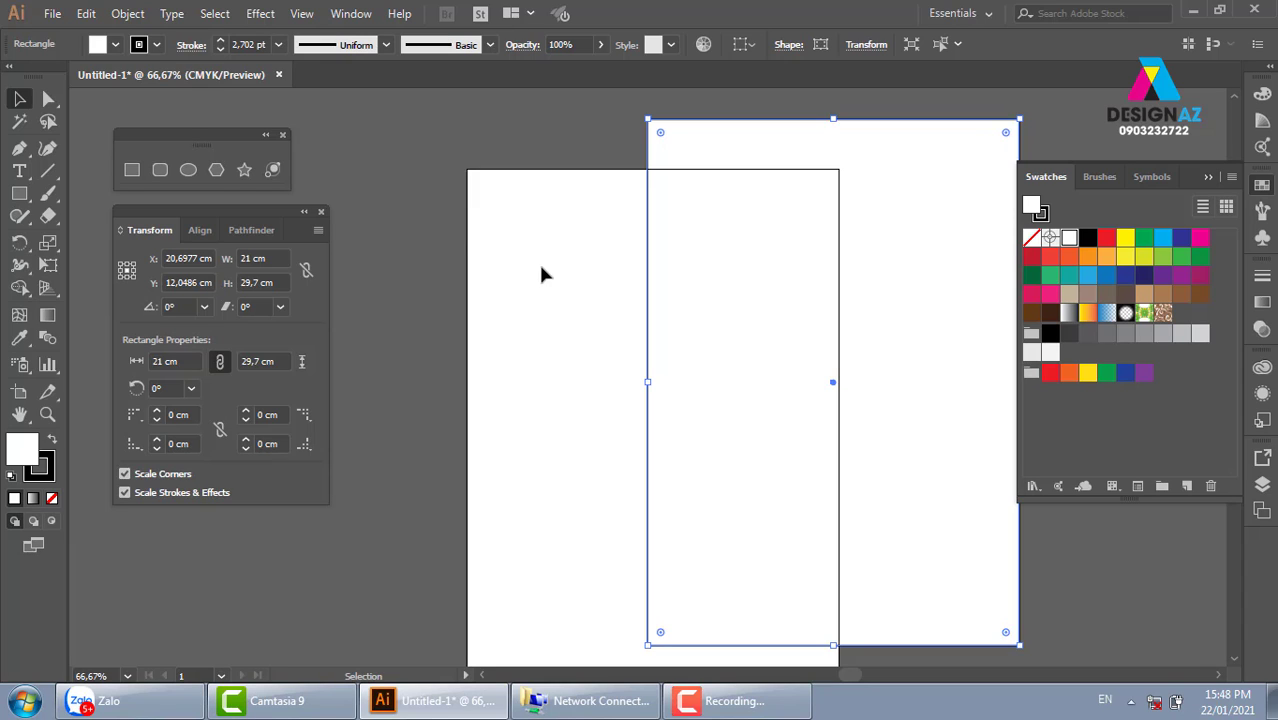
pyautogui.click(1069, 293)
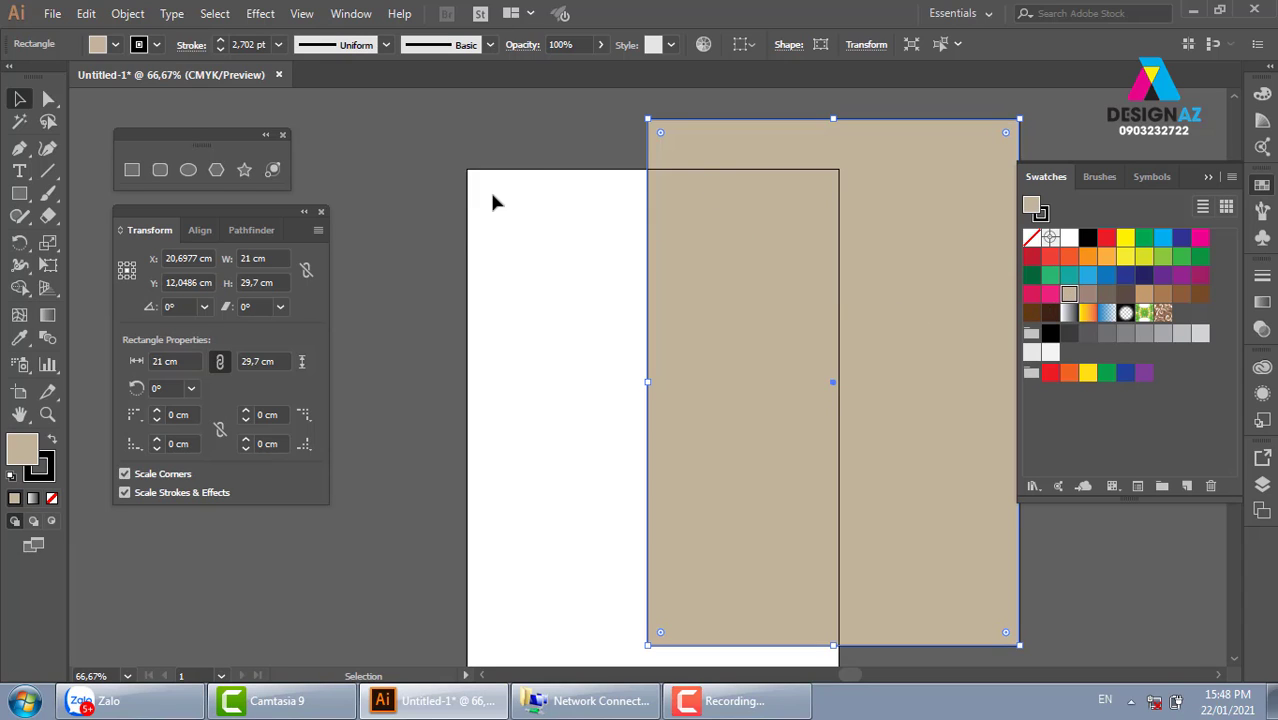
pyautogui.click(531, 163)
pyautogui.click(704, 205)
pyautogui.click(46, 474)
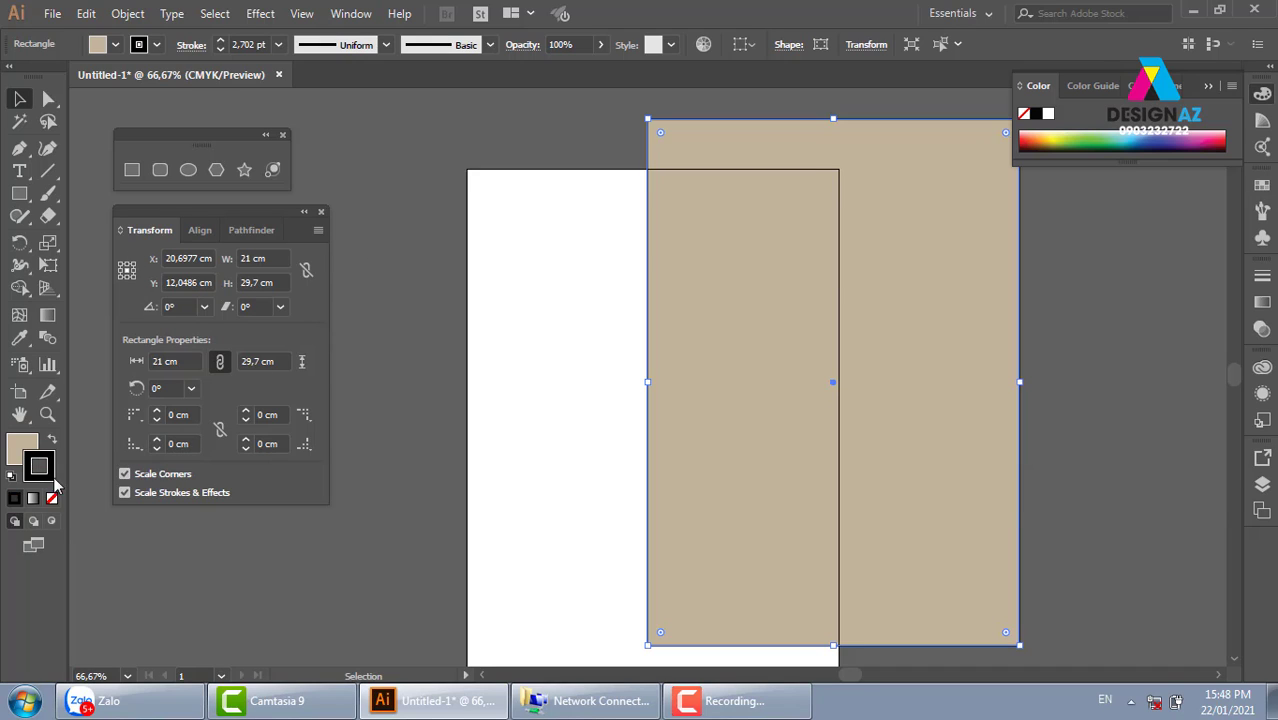
pyautogui.click(52, 498)
pyautogui.click(26, 446)
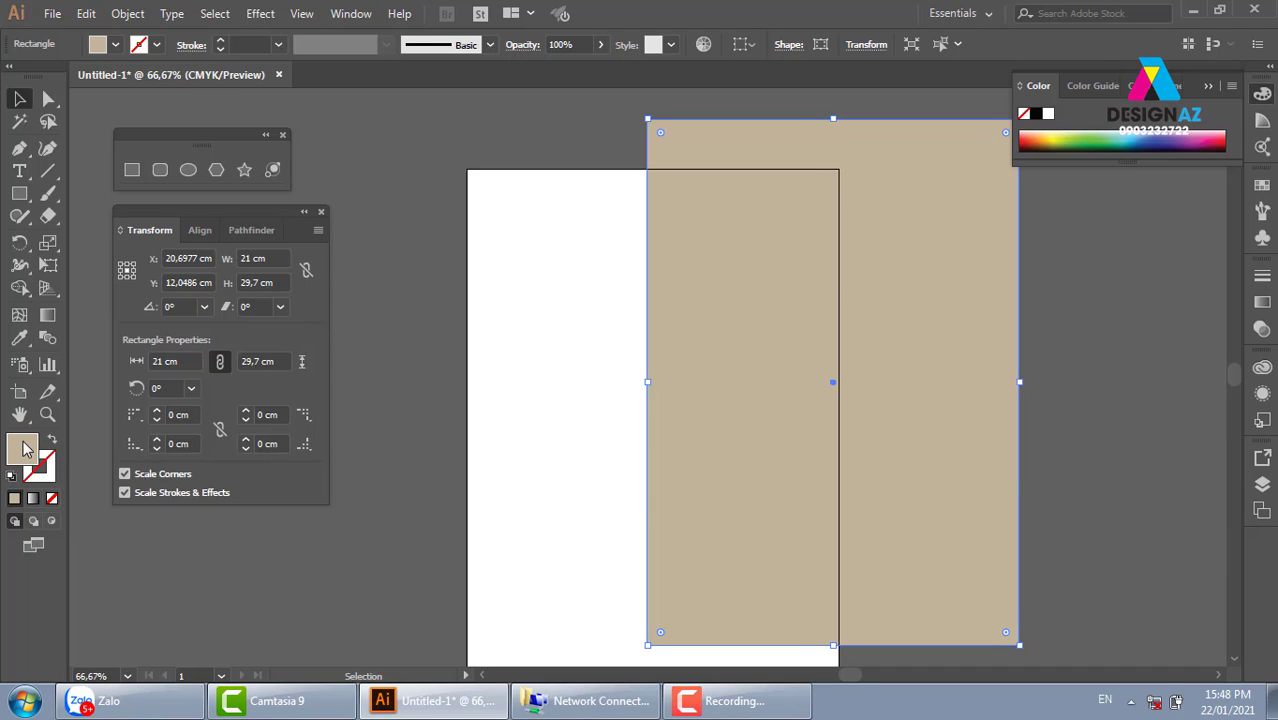
pyautogui.click(398, 223)
# Step: Nudge the tan rectangle left and bring up the Align panel's Align To choices
pyautogui.click(766, 180)
pyautogui.moveTo(707, 234); pyautogui.dragTo(687, 242)
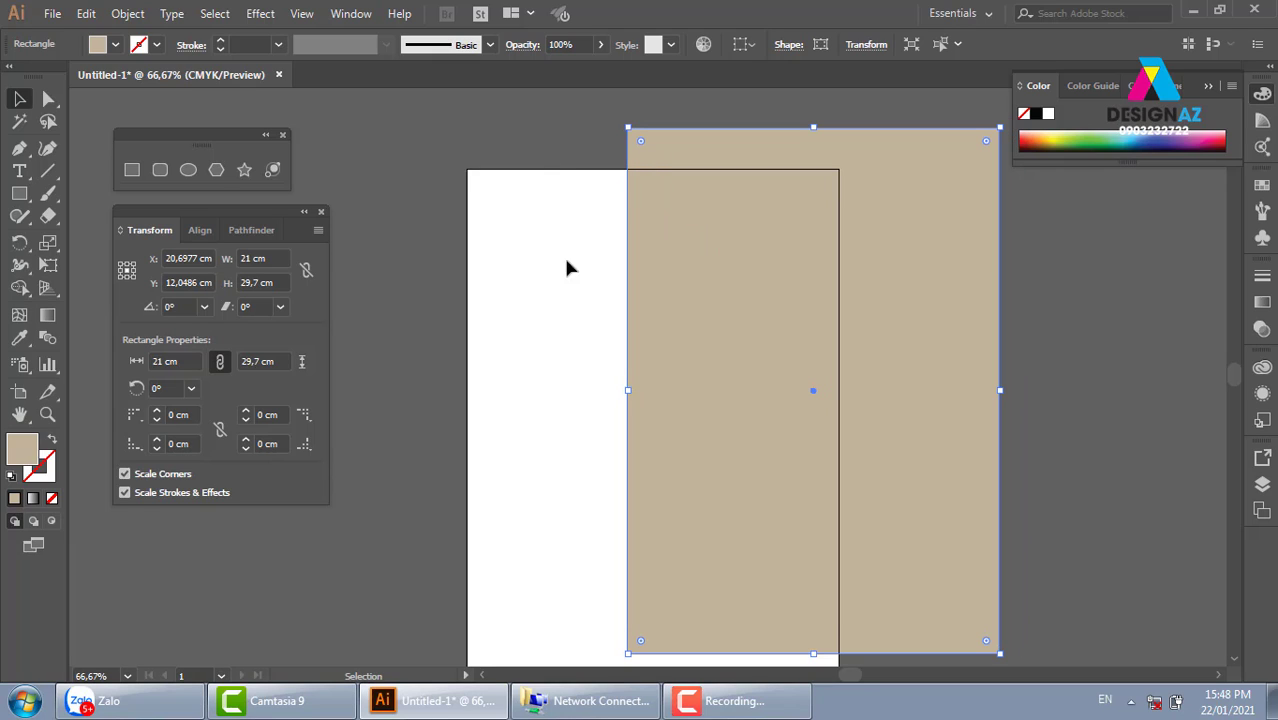
pyautogui.click(201, 231)
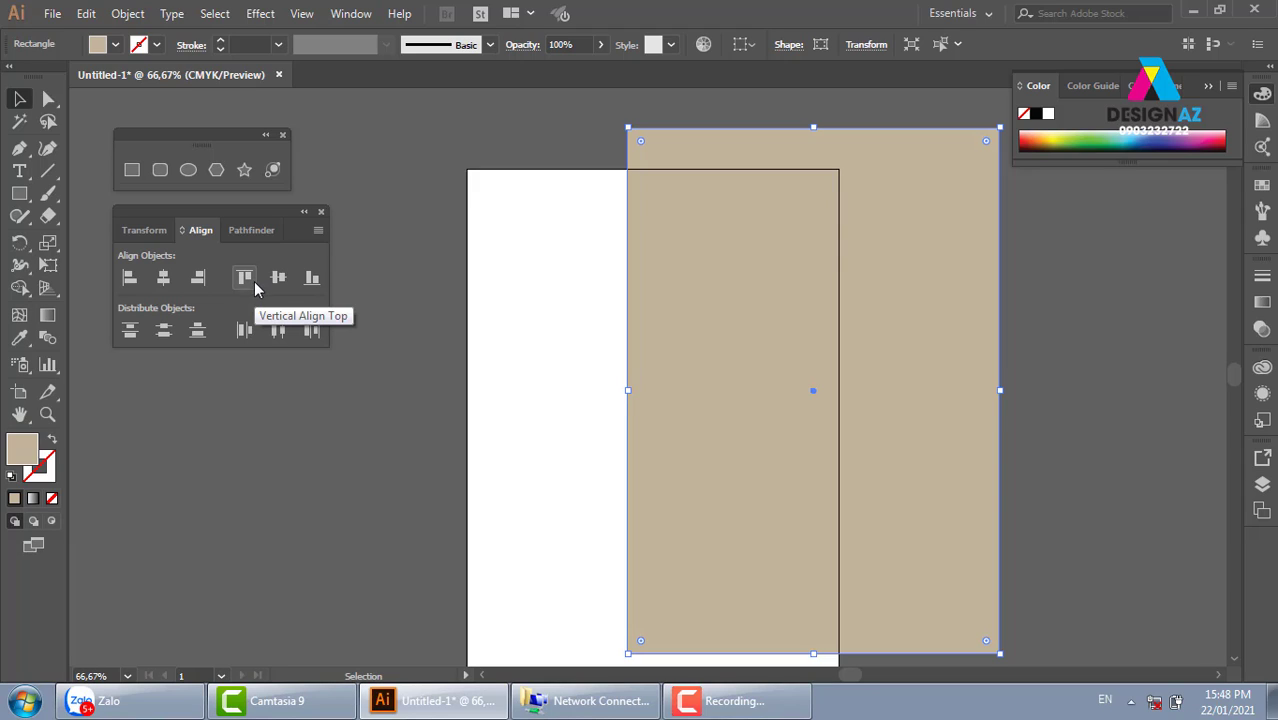
pyautogui.click(318, 231)
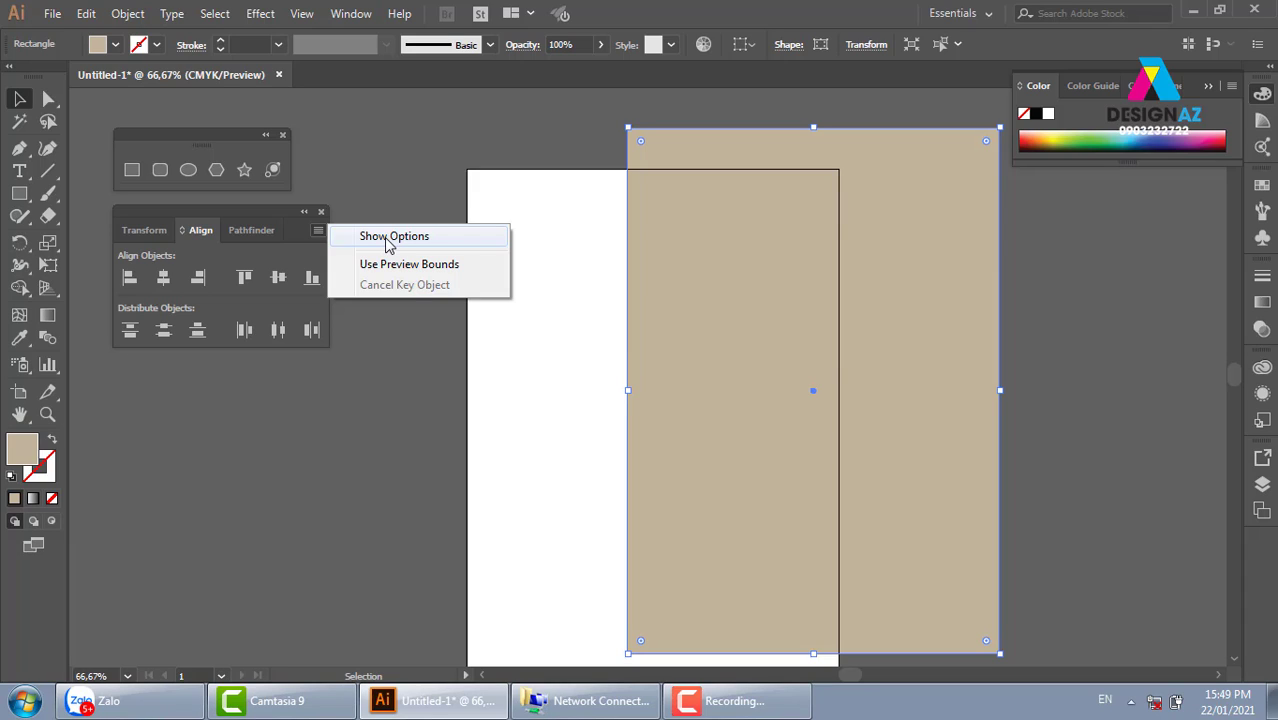
pyautogui.click(390, 237)
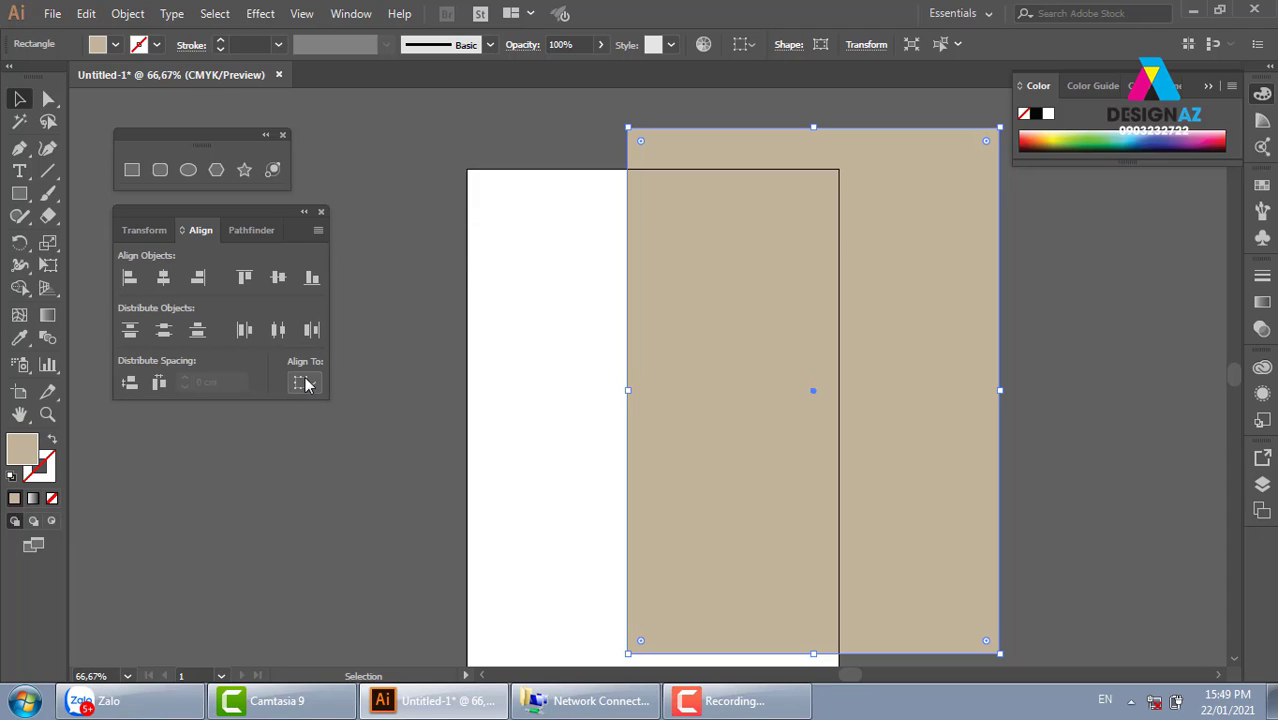
pyautogui.click(314, 384)
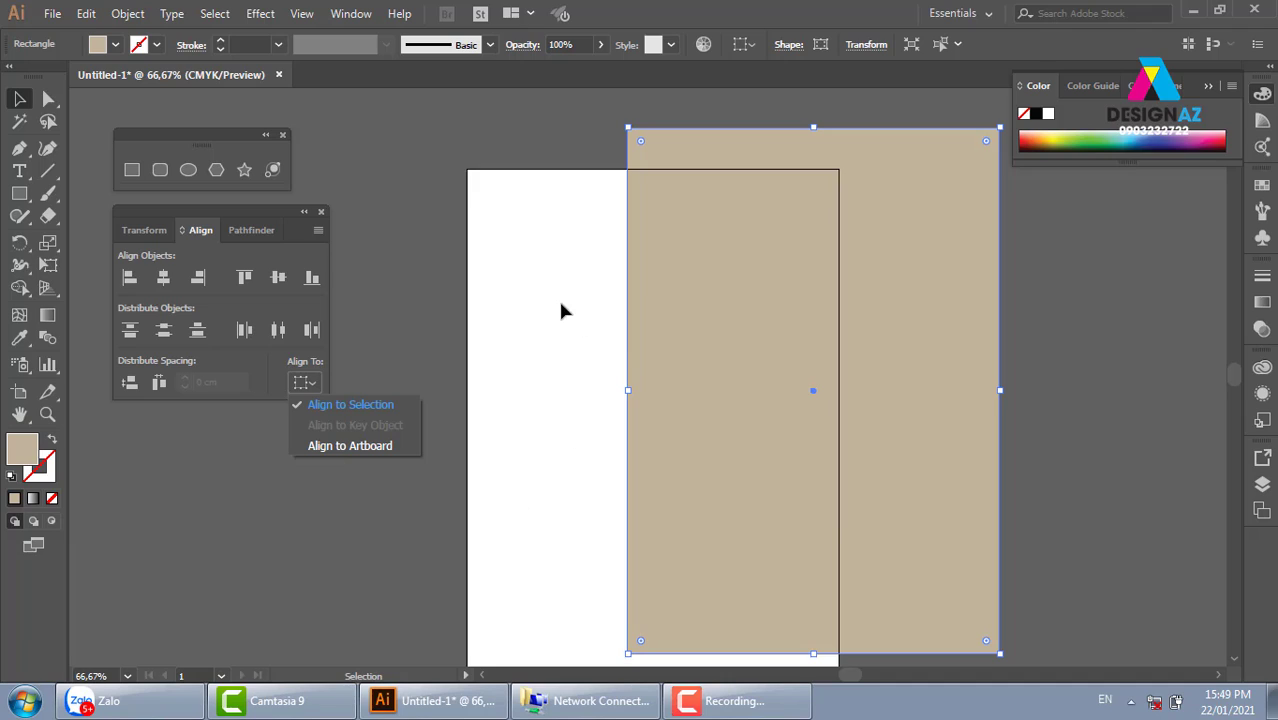
# Step: Align the tan rectangle to the artboard's horizontal and vertical centre, then delete it
pyautogui.click(343, 446)
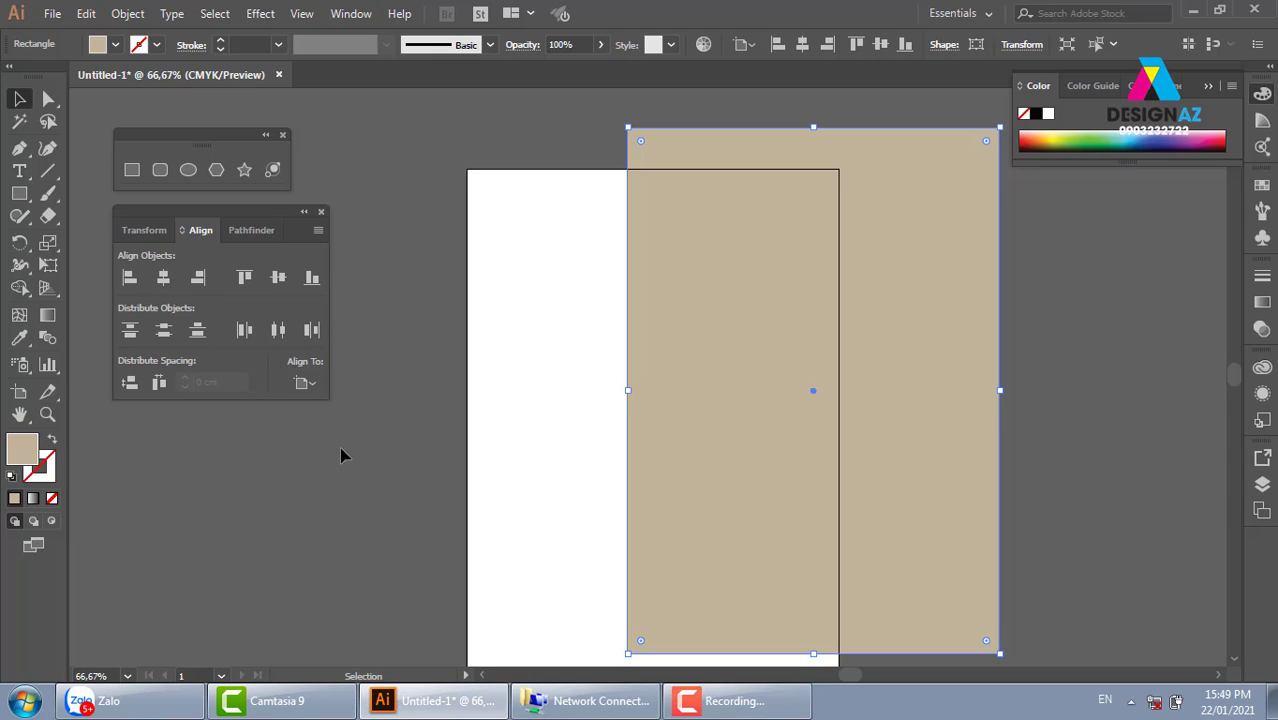
pyautogui.click(170, 278)
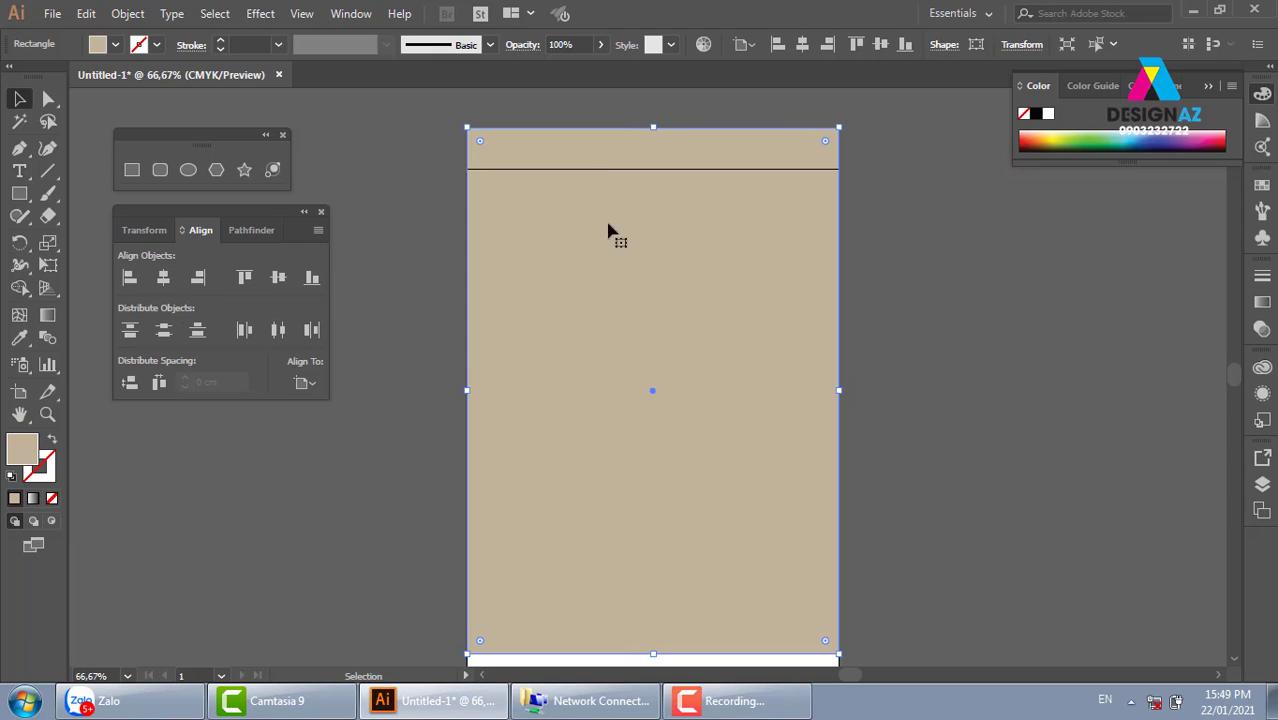
pyautogui.click(283, 280)
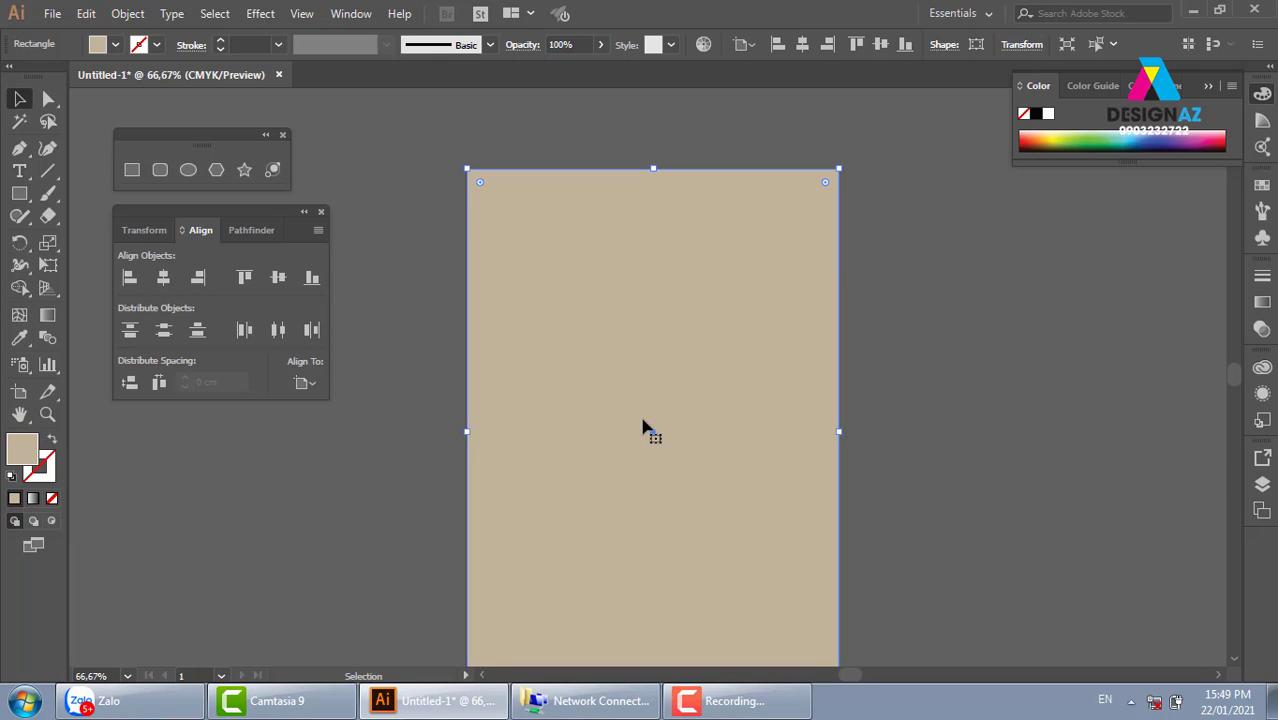
pyautogui.click(1004, 322)
pyautogui.moveTo(724, 348); pyautogui.dragTo(762, 336)
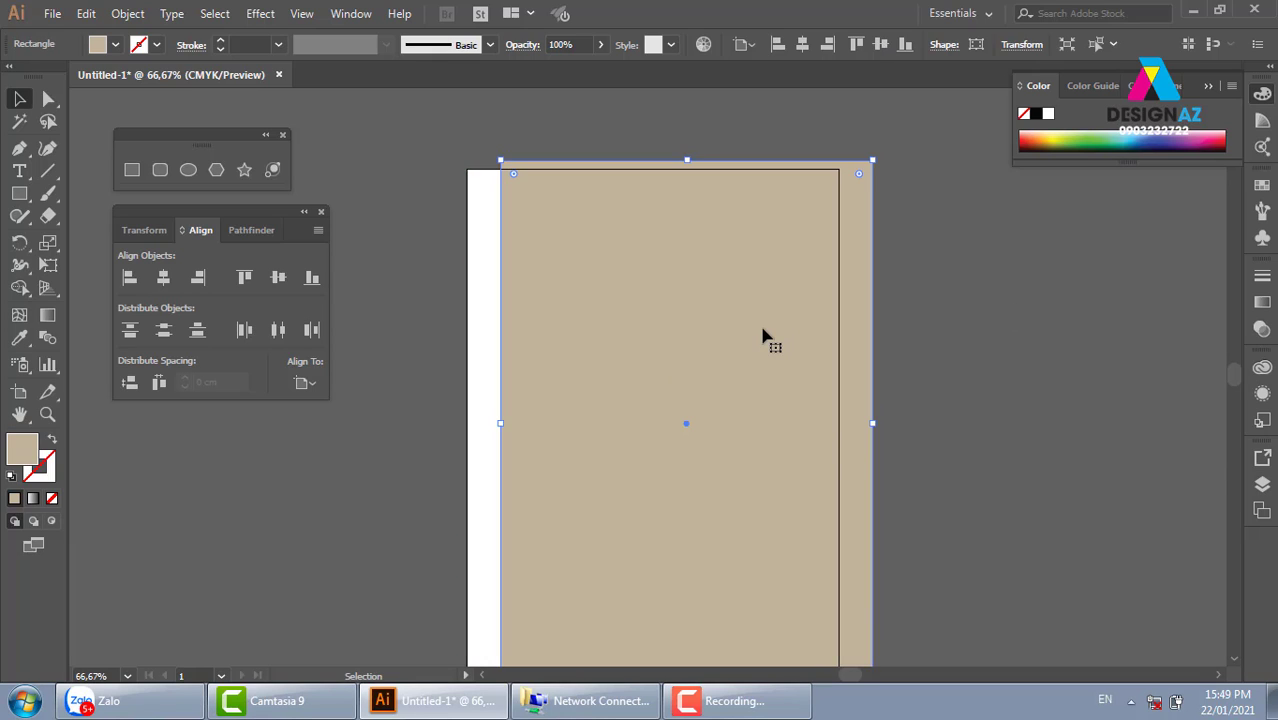
pyautogui.press('Delete')
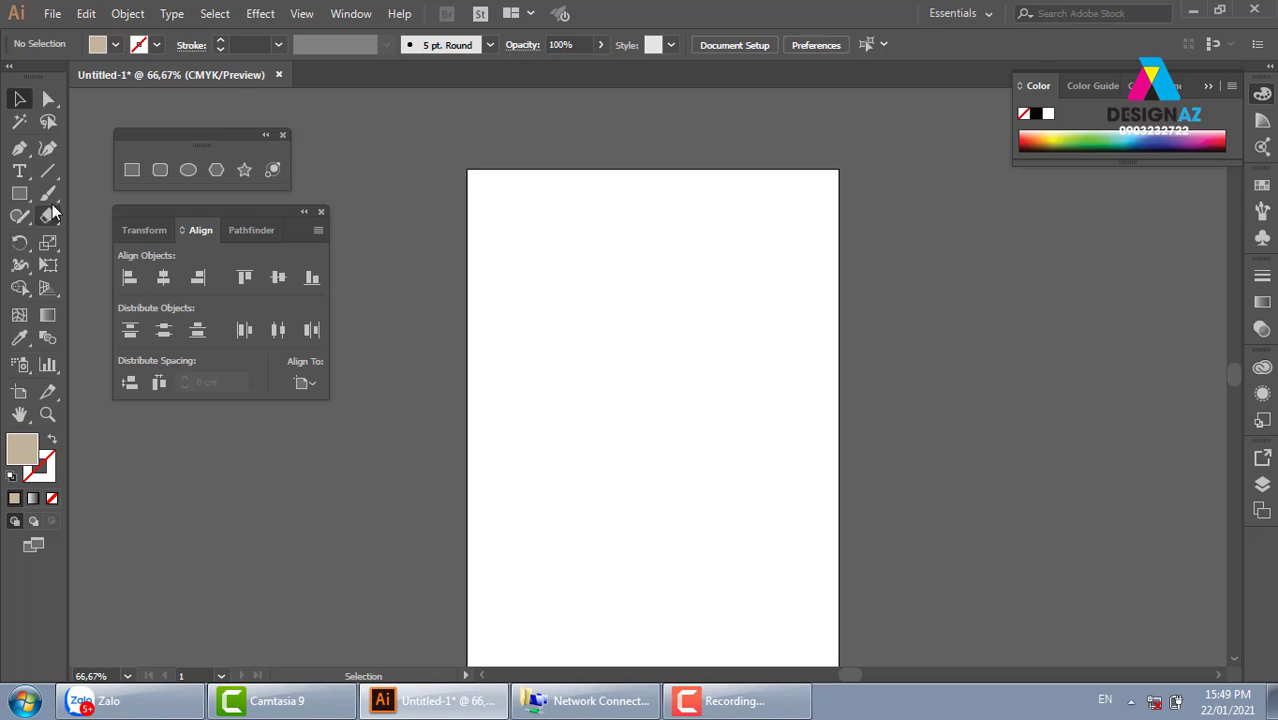
# Step: Draw a new tan rectangle on the page and shift it slightly left
pyautogui.click(21, 195)
pyautogui.moveTo(595, 265); pyautogui.dragTo(794, 484)
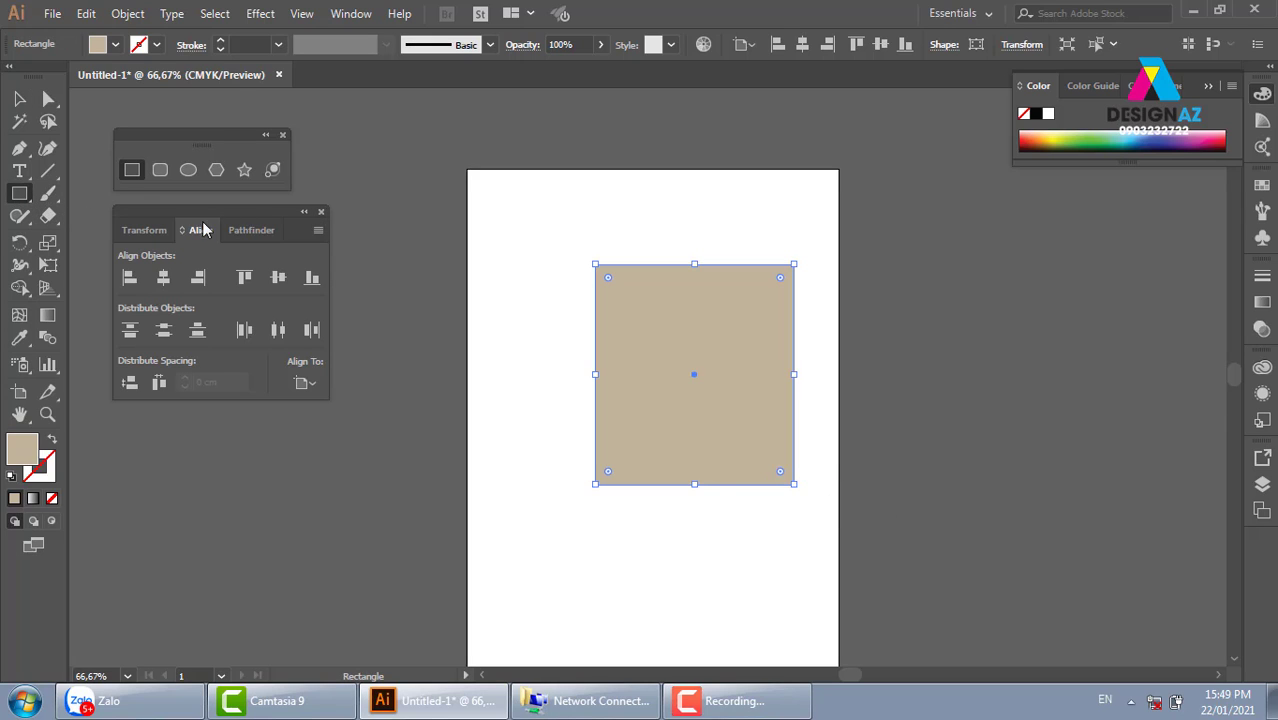
pyautogui.click(19, 98)
pyautogui.moveTo(739, 373); pyautogui.dragTo(685, 379)
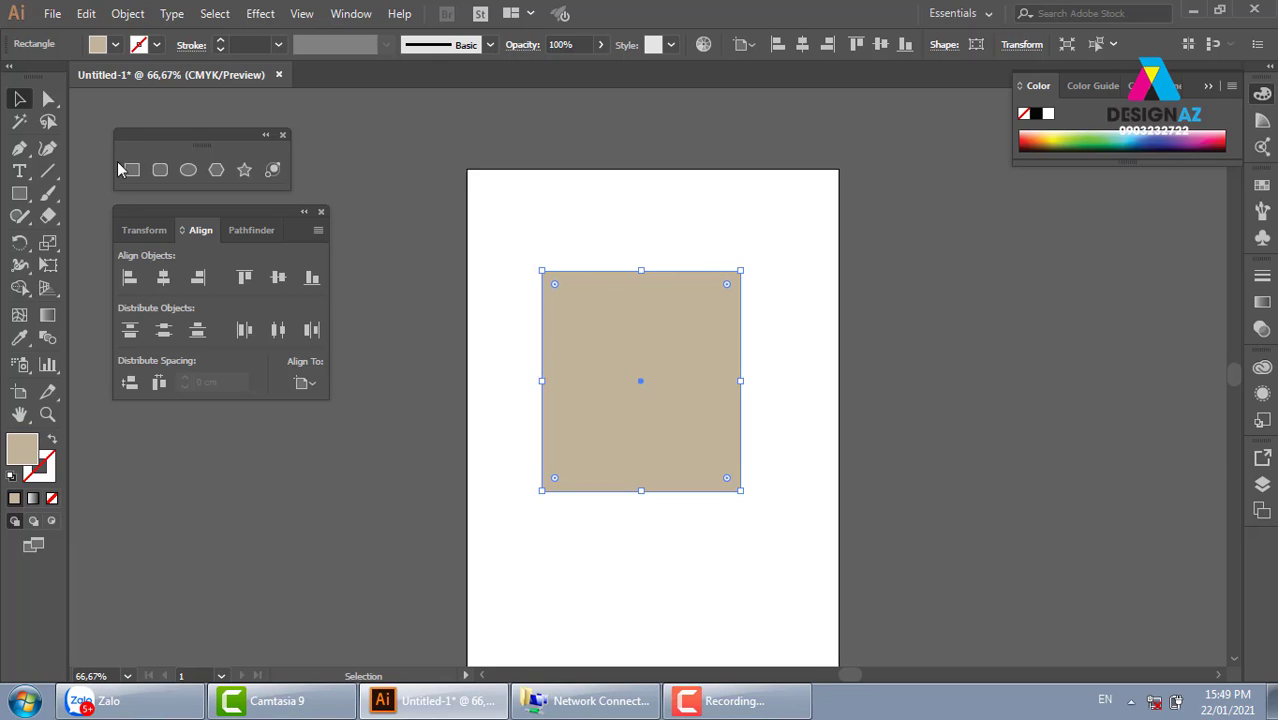
# Step: Snap the rectangle's top anchor points to the artboard's top edge
pyautogui.click(48, 98)
pyautogui.moveTo(478, 228); pyautogui.dragTo(575, 279)
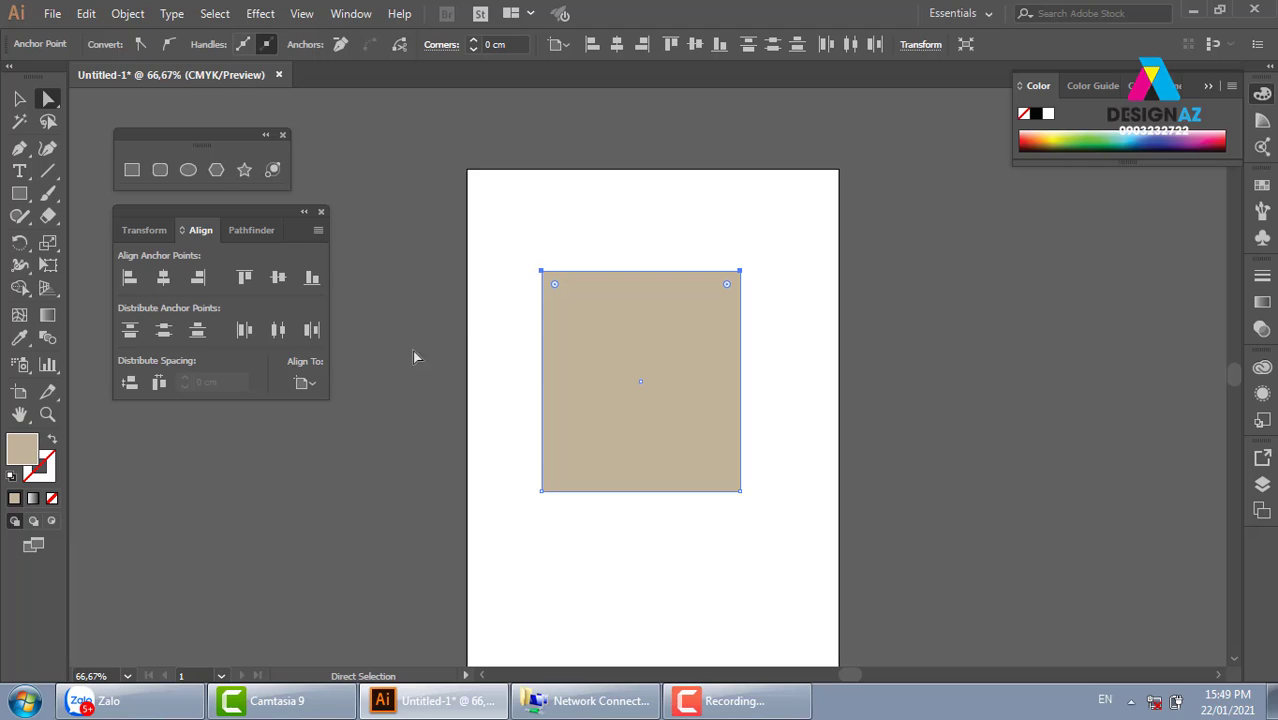
pyautogui.click(245, 282)
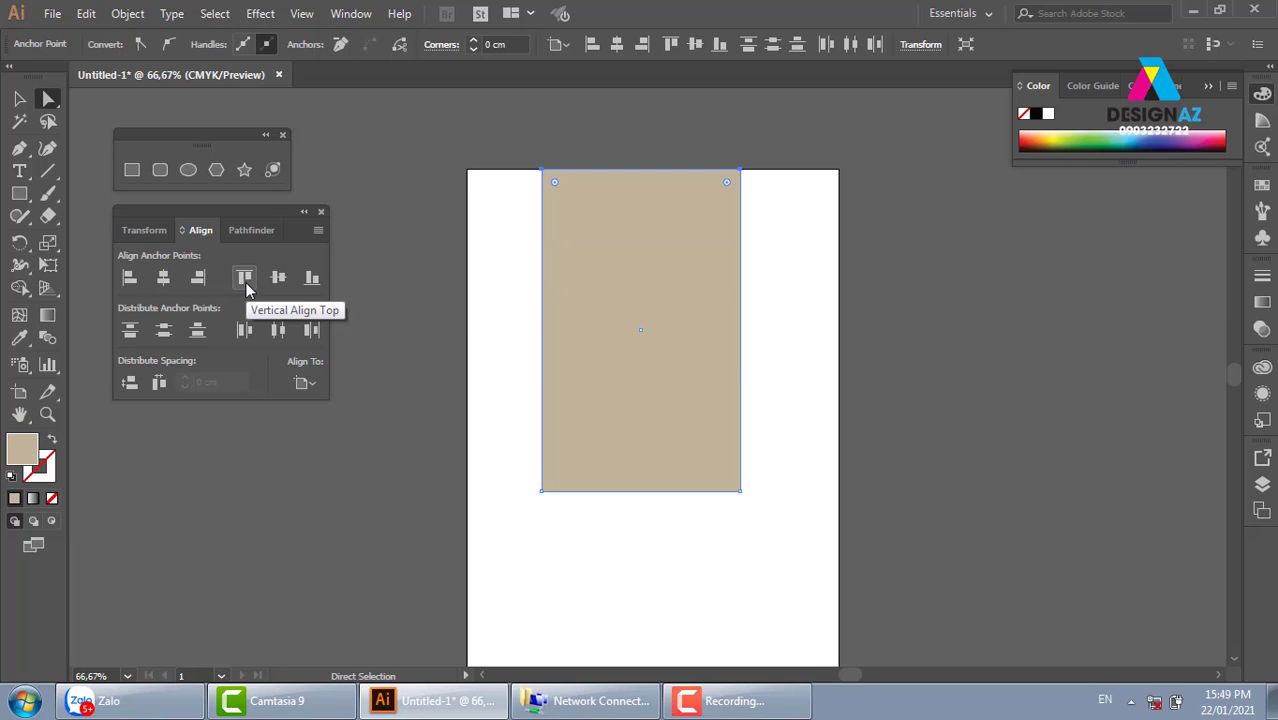
pyautogui.click(314, 382)
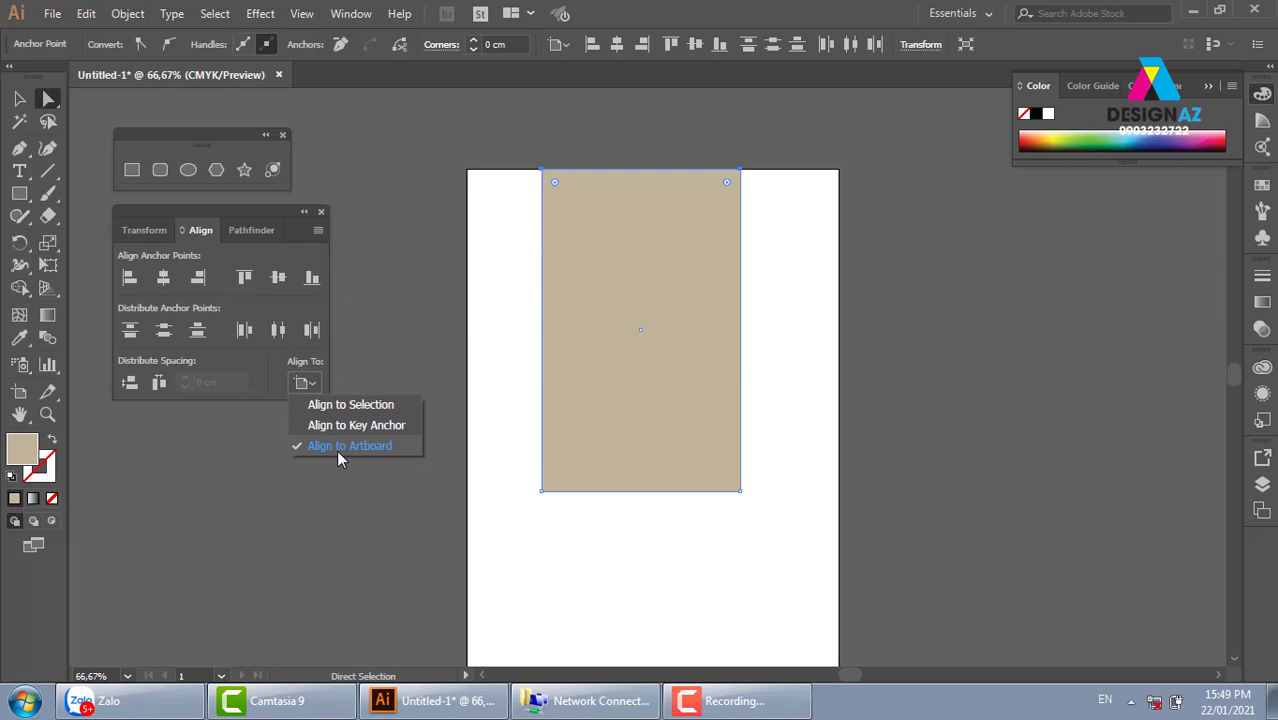
pyautogui.click(778, 168)
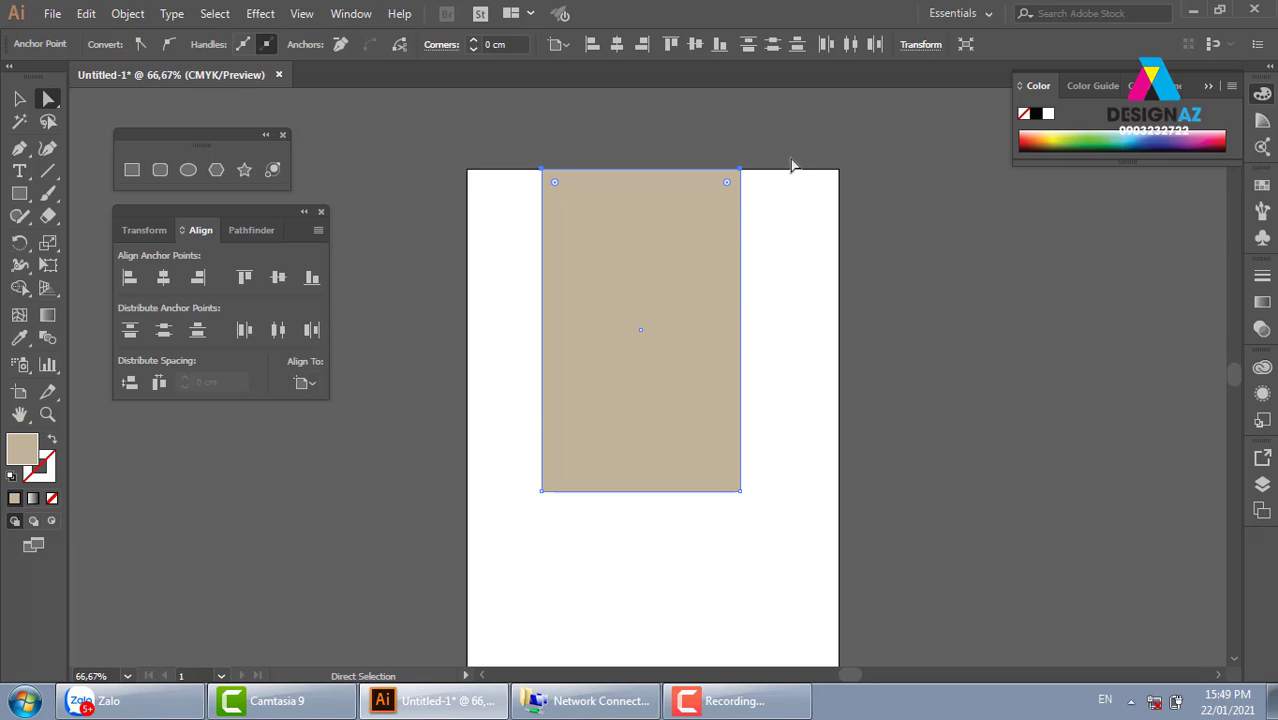
# Step: Snap the right, left and bottom edges to the artboard, then select the whole rectangle
pyautogui.moveTo(713, 146); pyautogui.dragTo(813, 622)
pyautogui.click(199, 278)
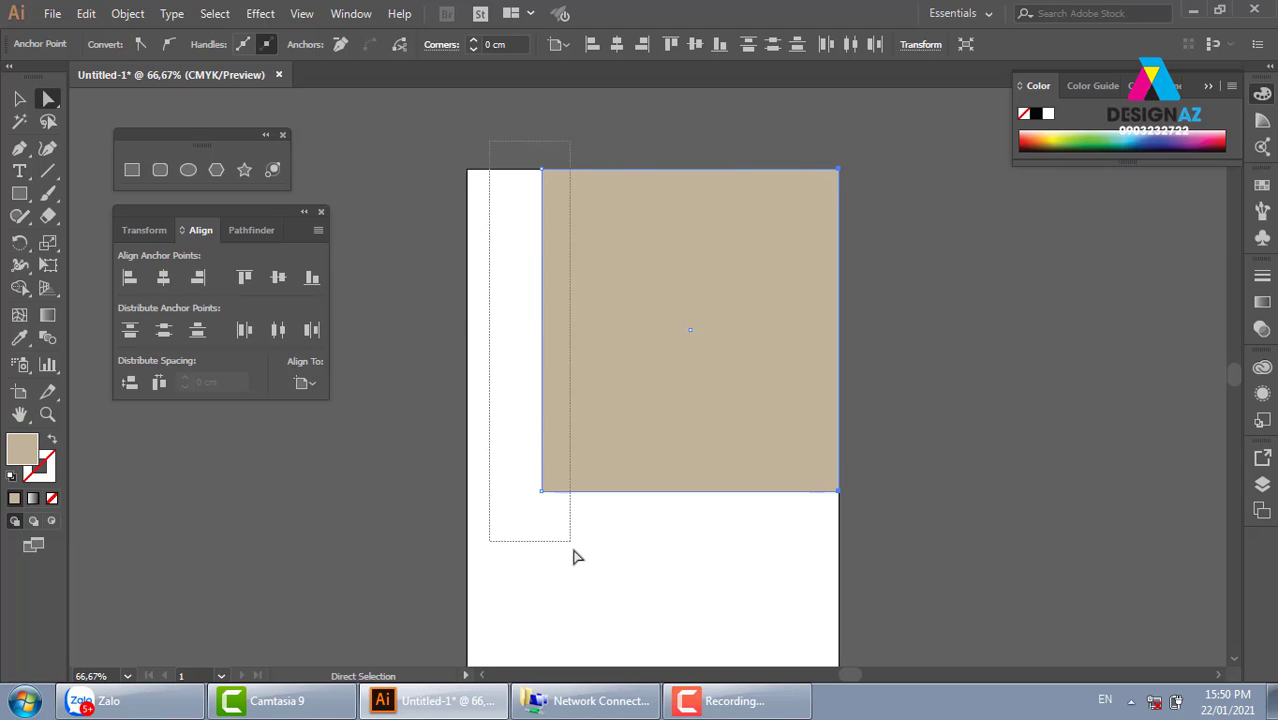
pyautogui.moveTo(492, 147); pyautogui.dragTo(575, 555)
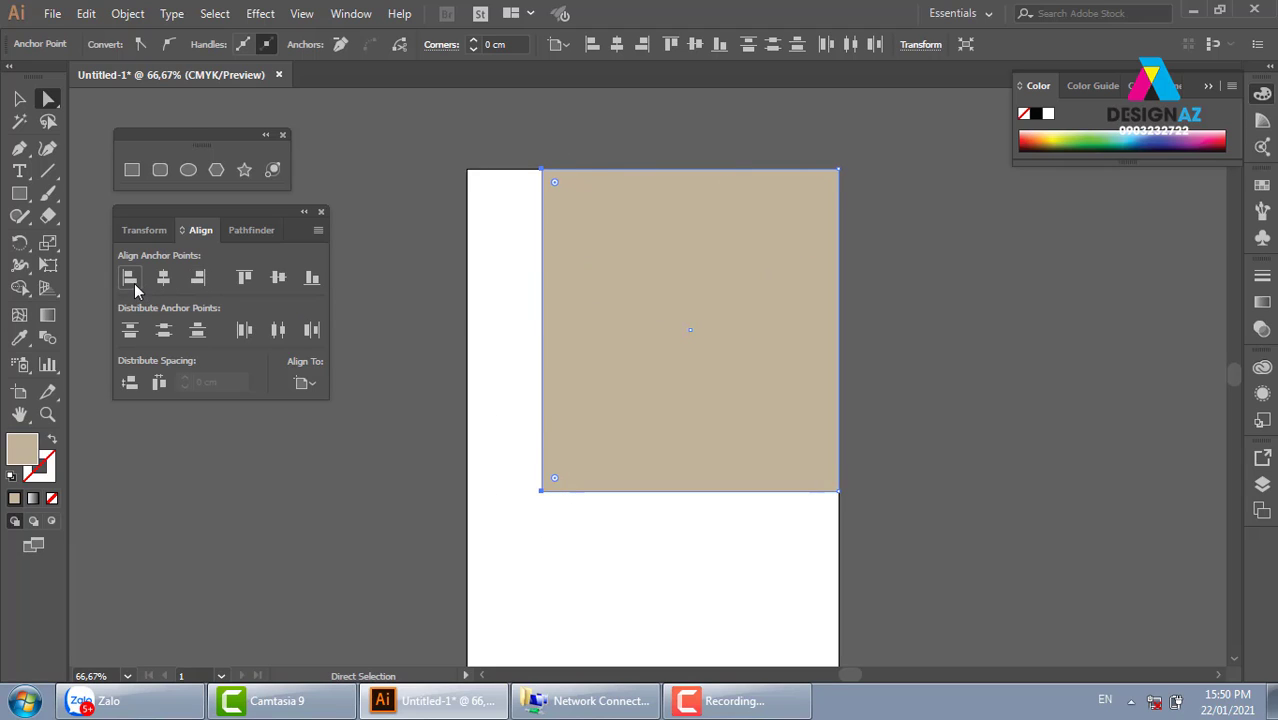
pyautogui.click(130, 279)
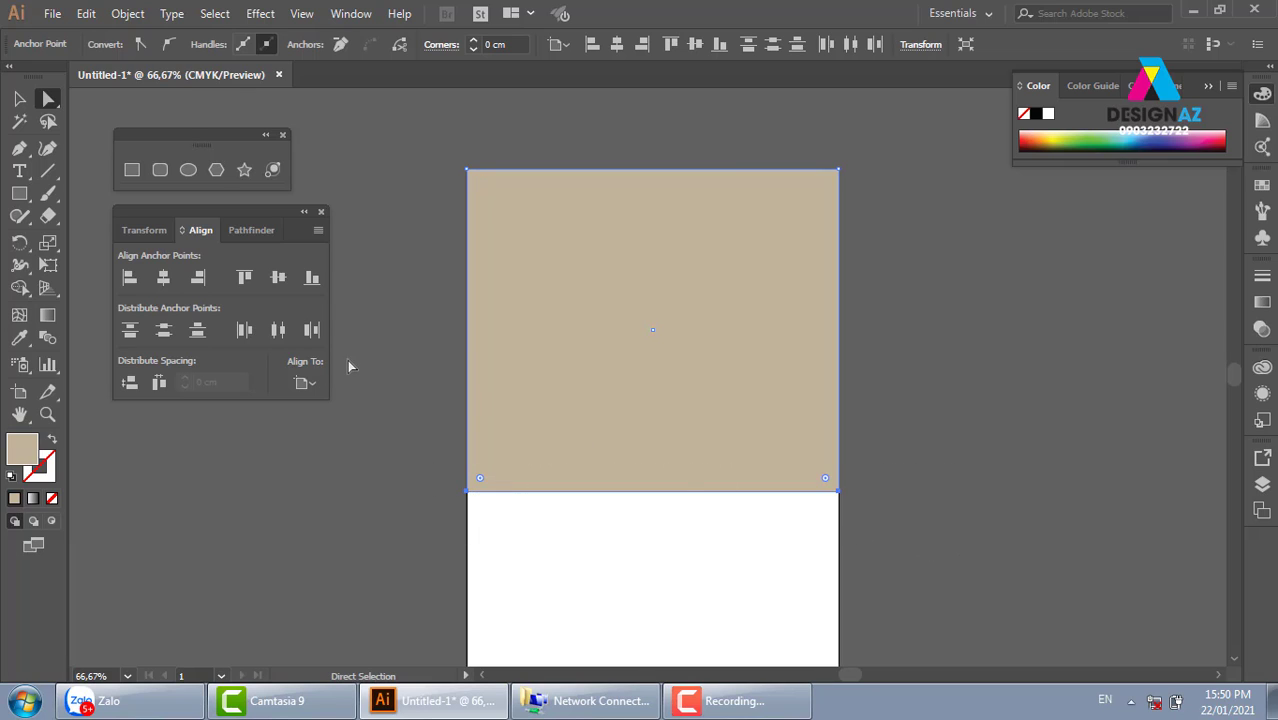
pyautogui.click(314, 284)
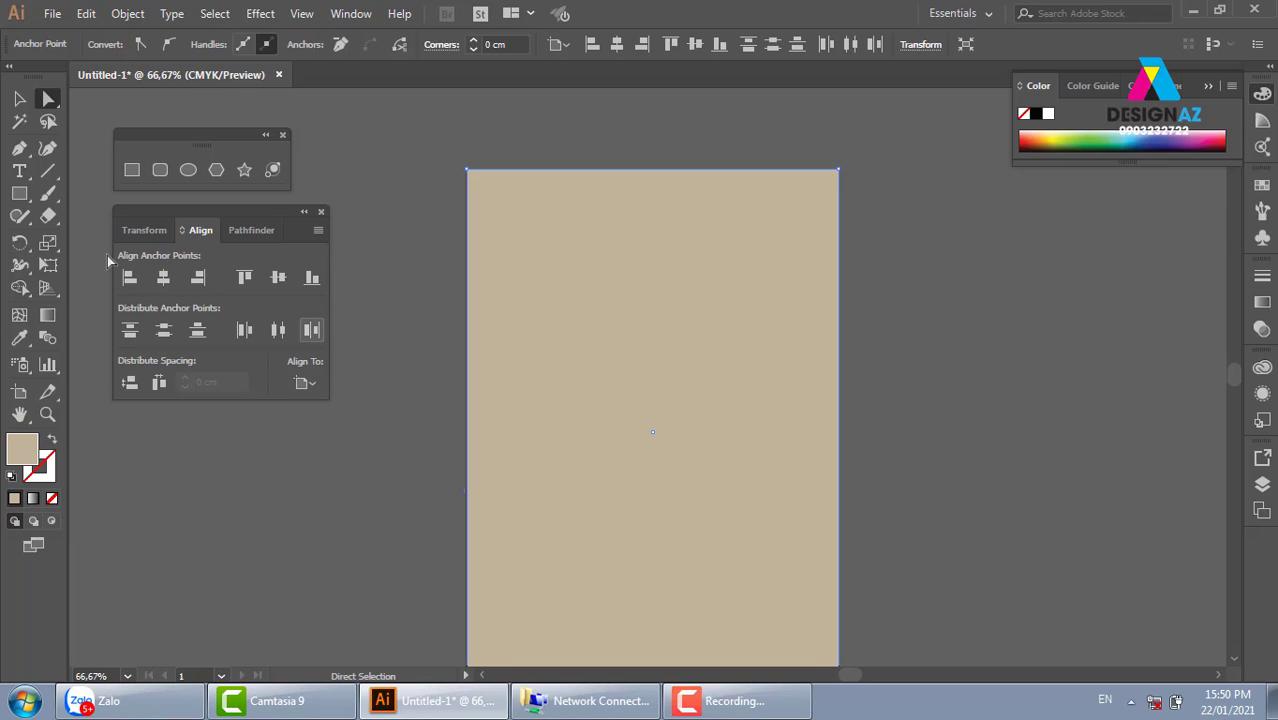
pyautogui.click(19, 98)
pyautogui.click(516, 196)
# Step: Zoom in around the artboard, reselect the beige rectangle and open the Object menu
pyautogui.click(987, 379)
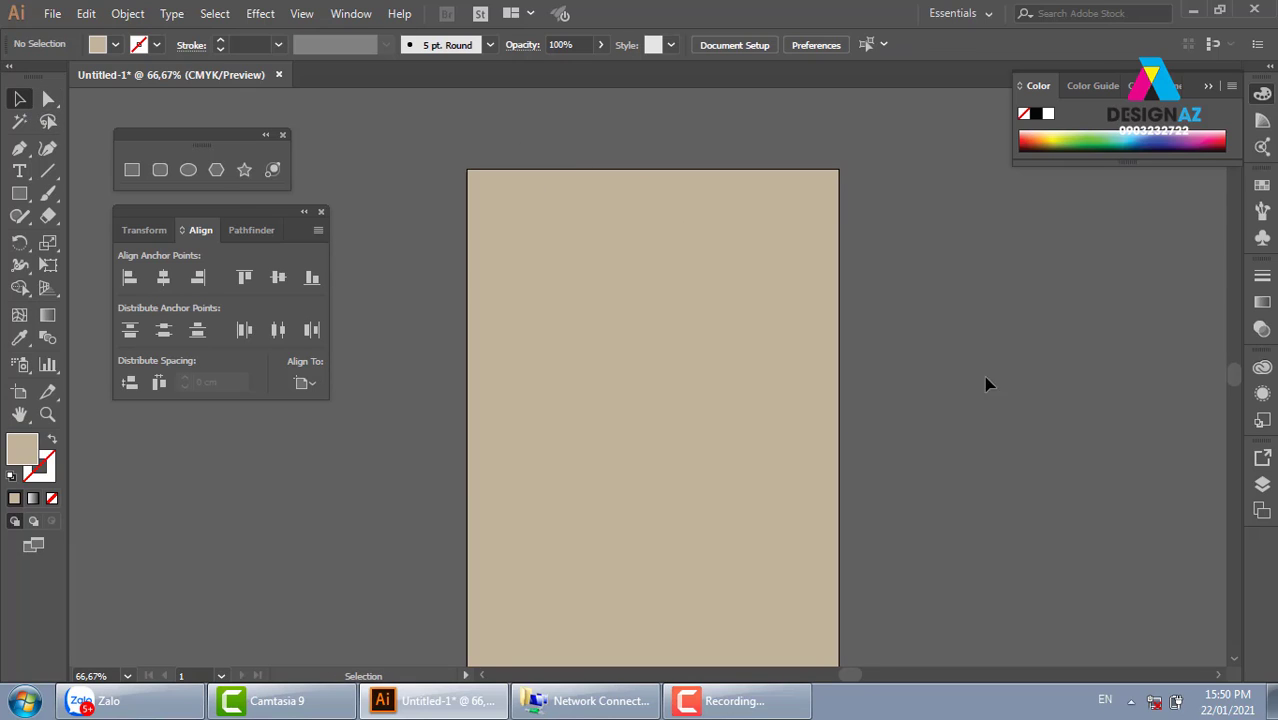
pyautogui.hotkey('ctrl', '-')
pyautogui.hotkey('ctrl', '-')
pyautogui.press('z')
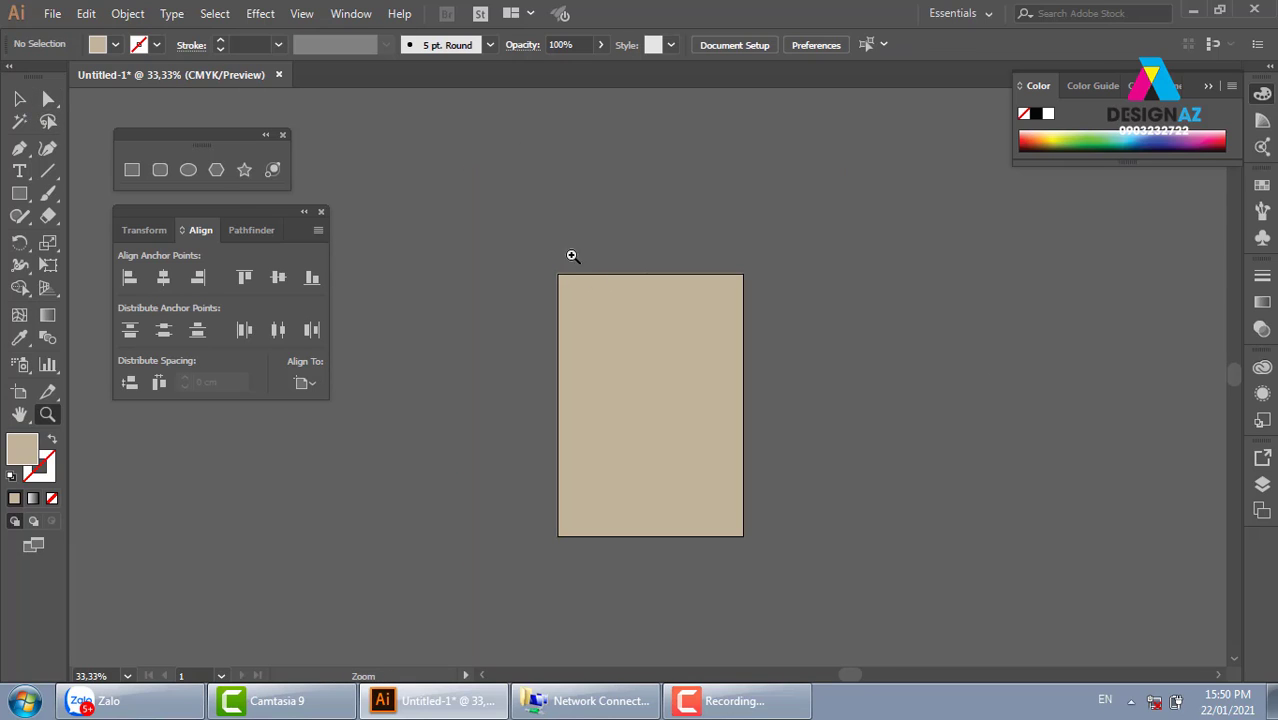
pyautogui.moveTo(530, 225); pyautogui.dragTo(806, 570)
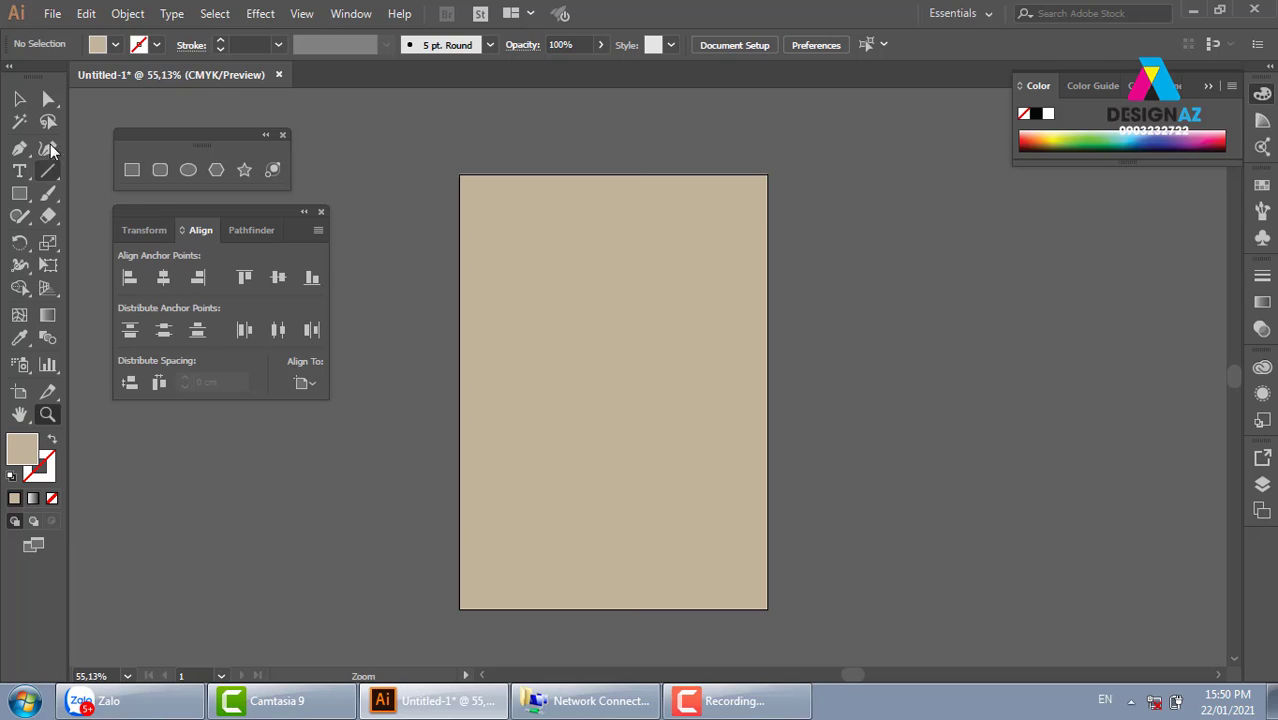
pyautogui.click(19, 98)
pyautogui.click(662, 340)
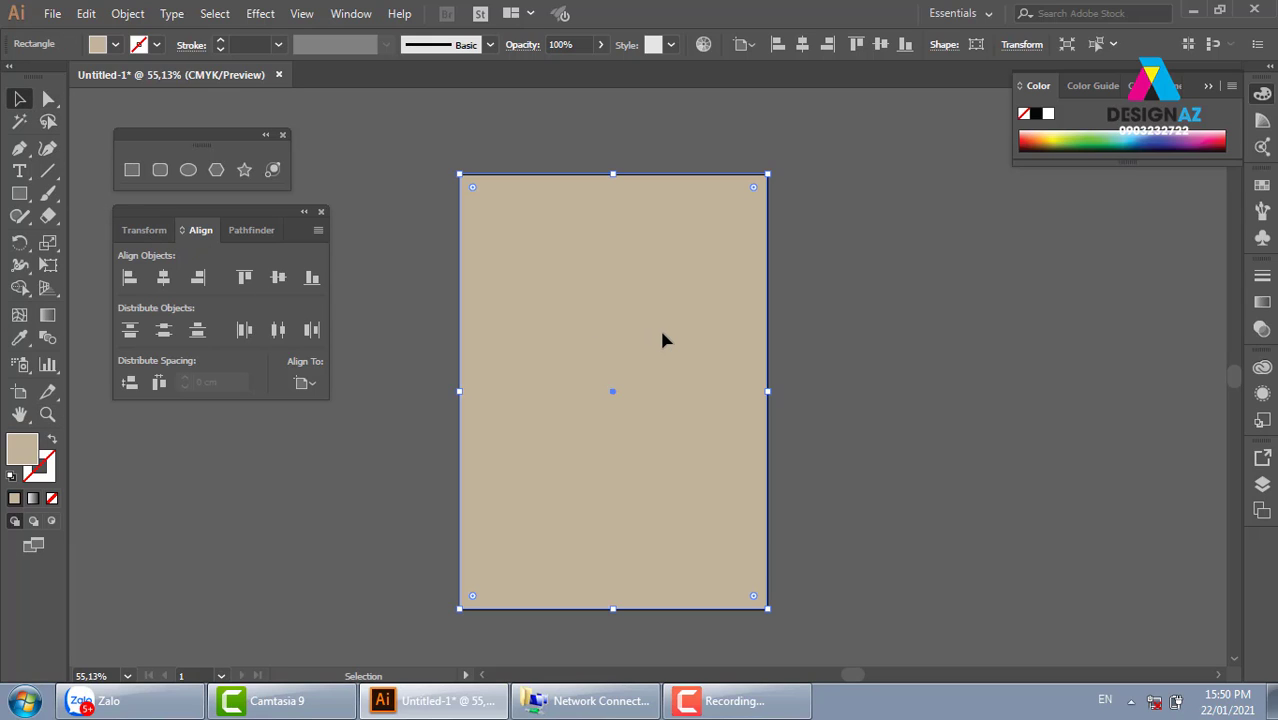
pyautogui.click(892, 352)
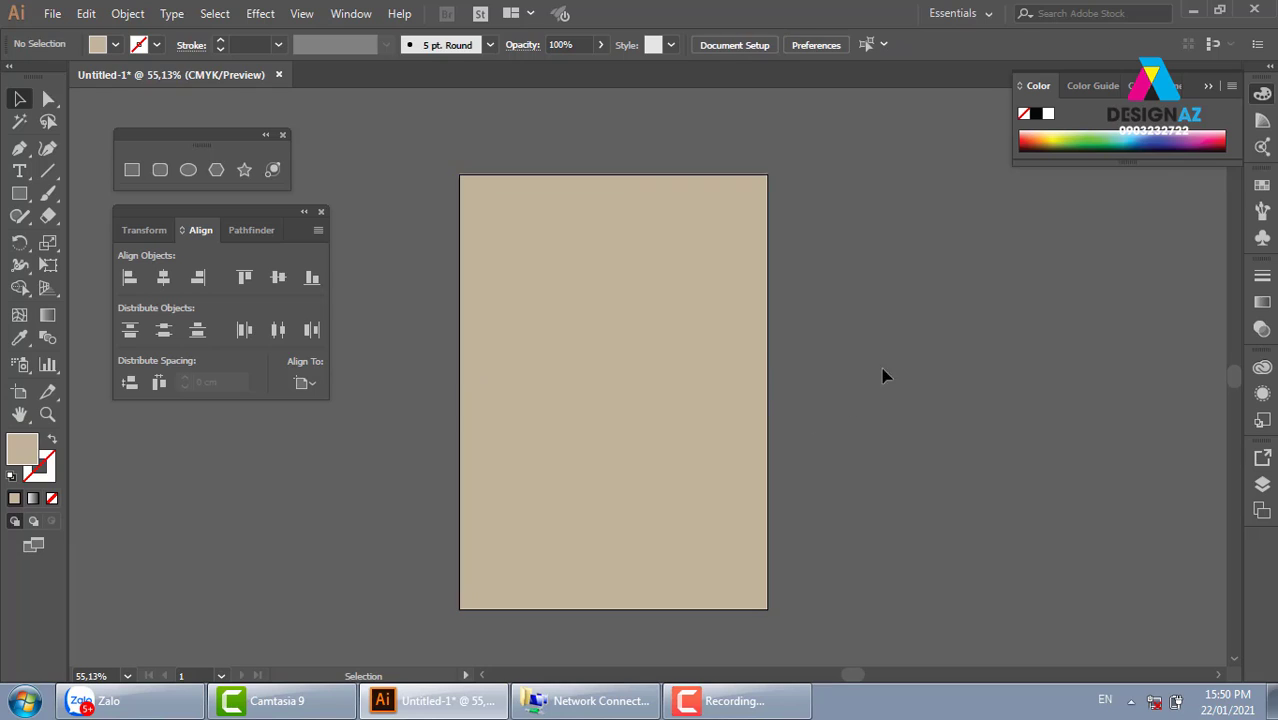
pyautogui.click(688, 288)
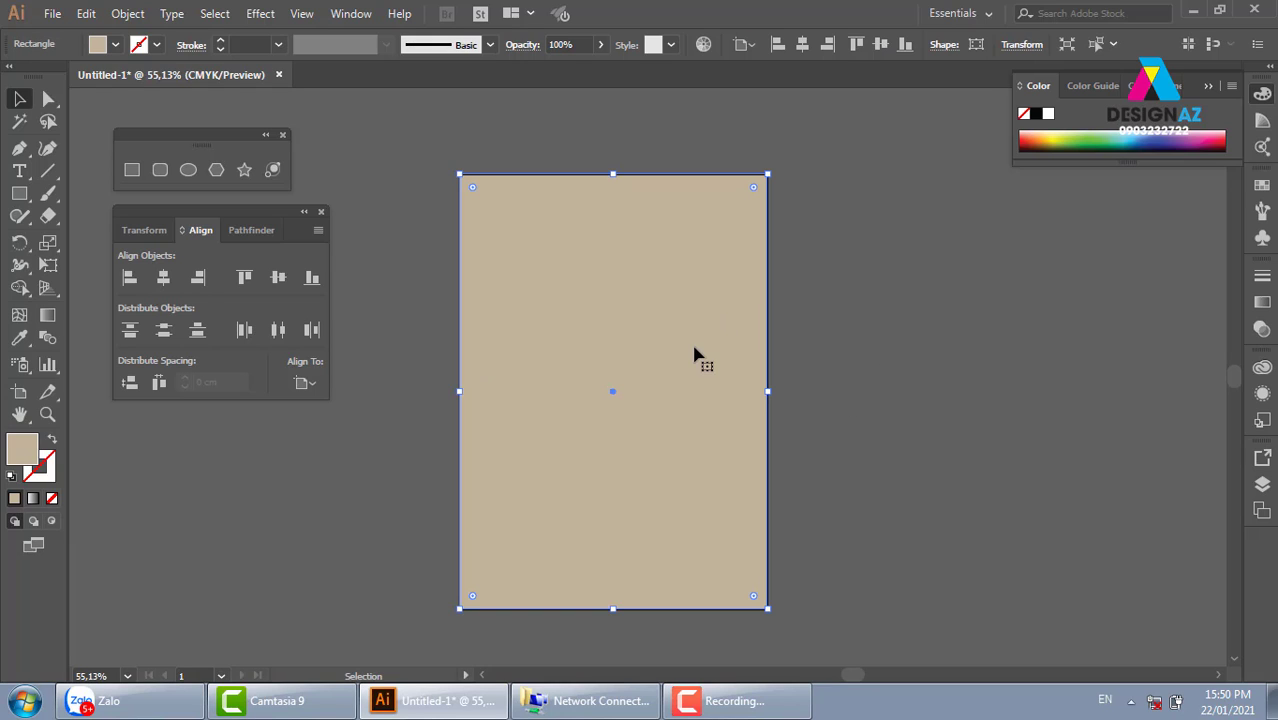
pyautogui.click(127, 14)
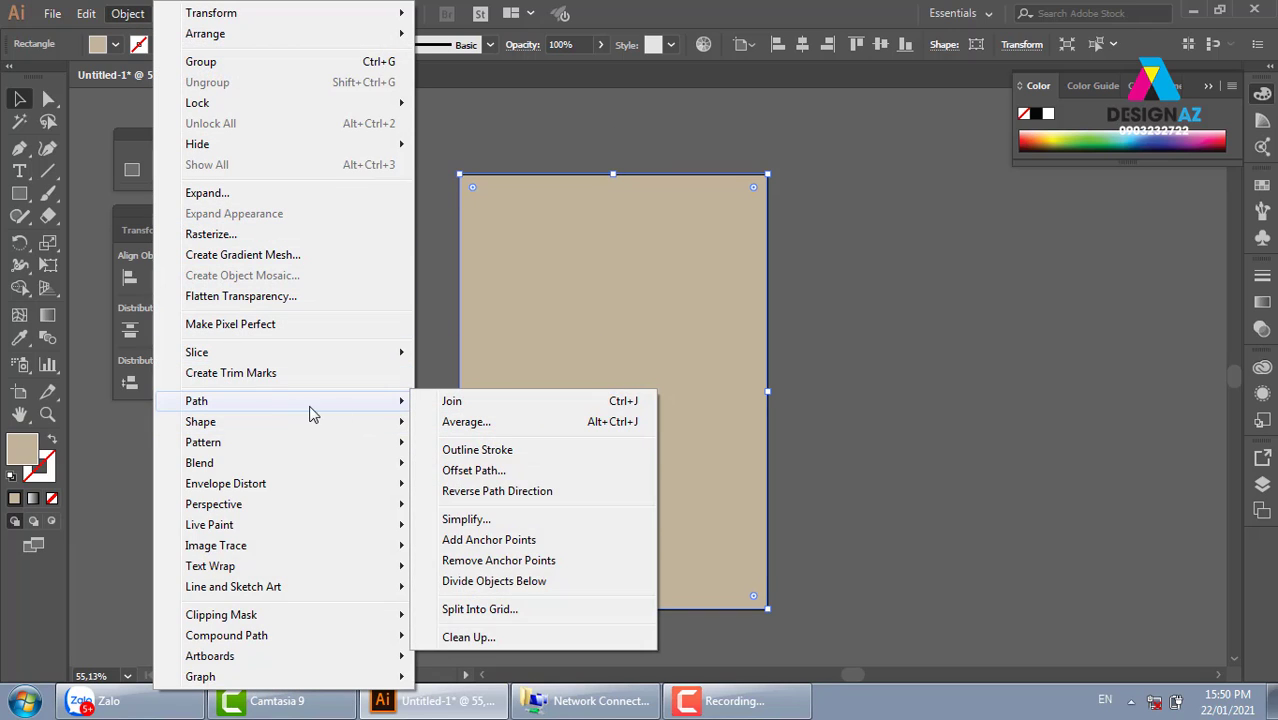
pyautogui.moveTo(197, 401)
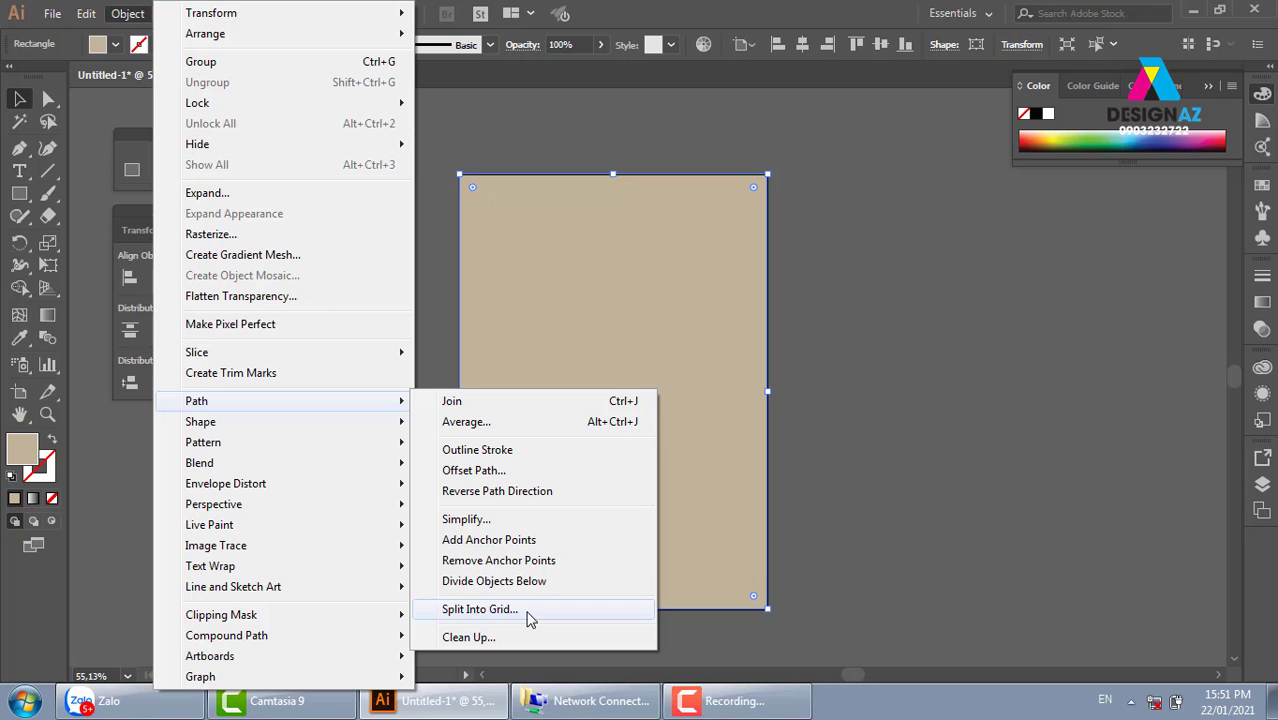
# Step: Split the beige rectangle into a 3-row grid with 0 cm gutter, previewing it first
pyautogui.click(530, 612)
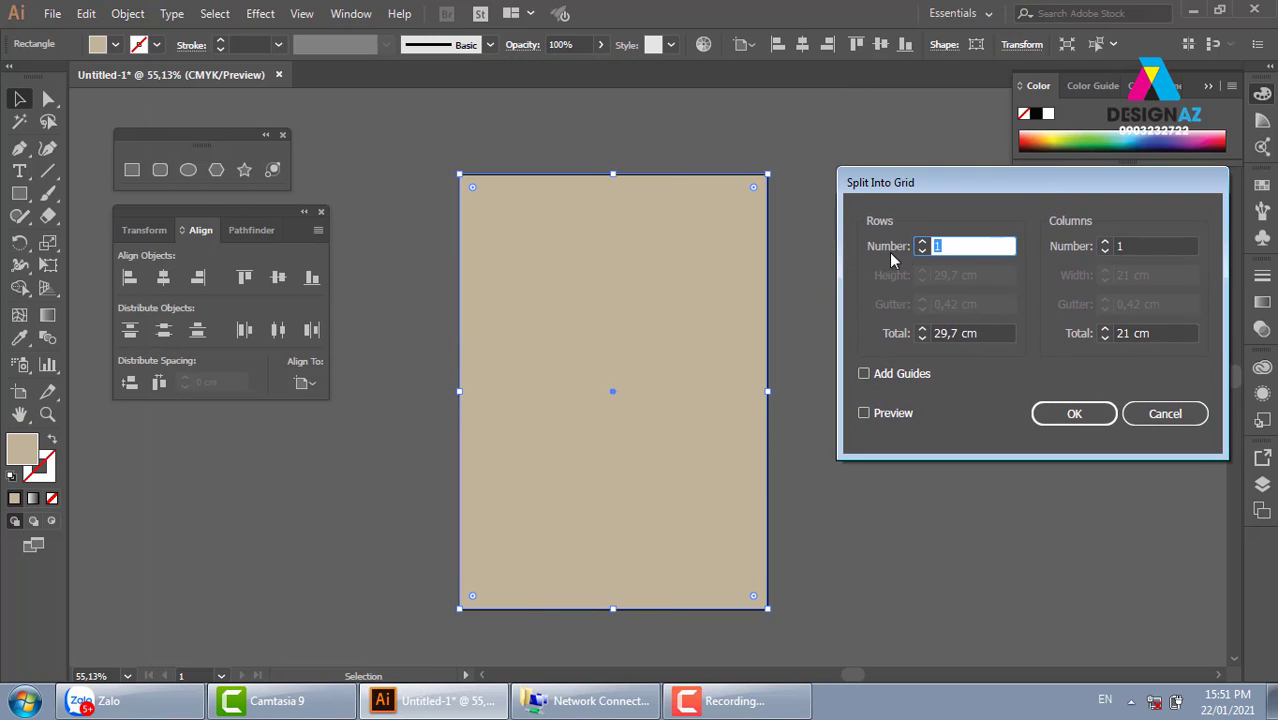
pyautogui.click(865, 413)
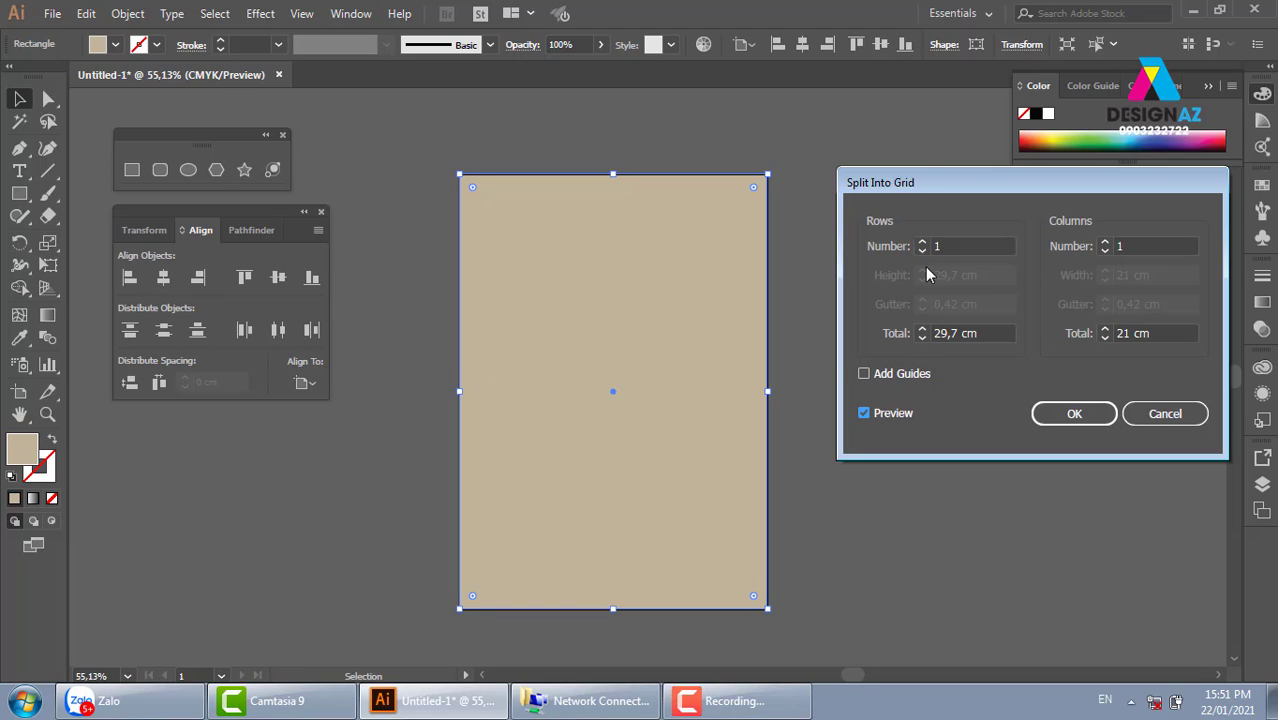
pyautogui.click(922, 242)
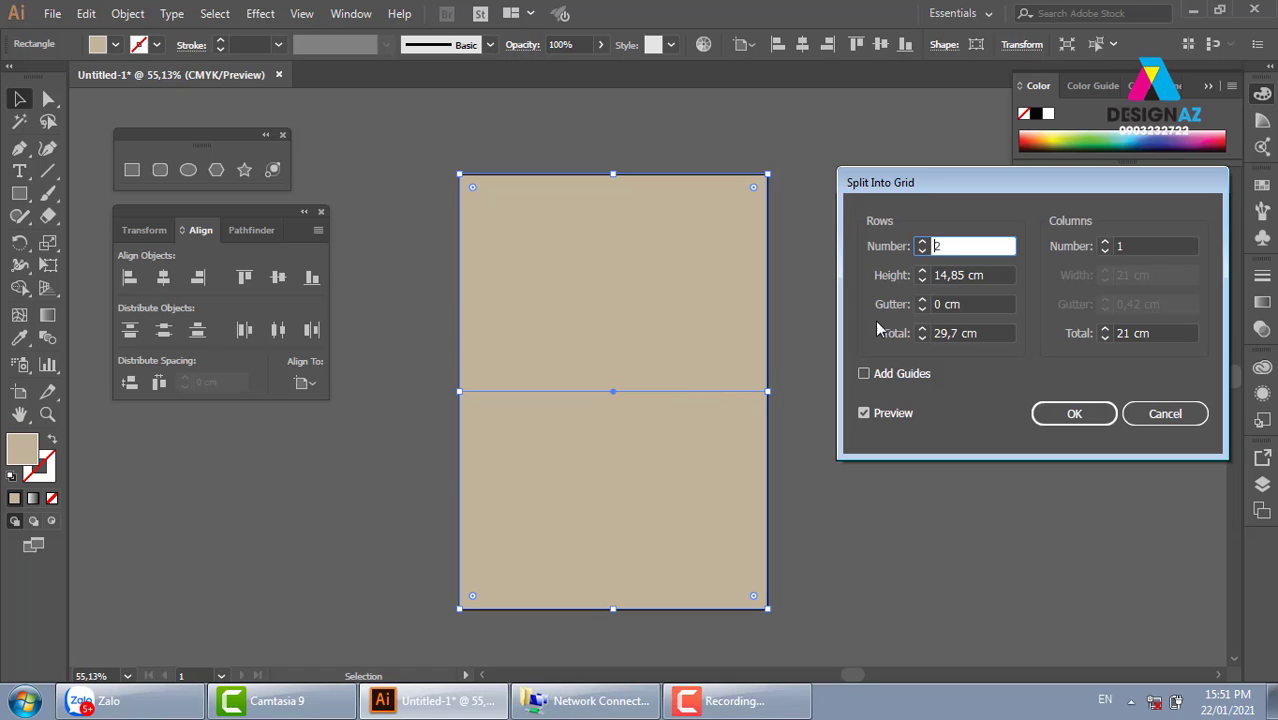
pyautogui.write('3')
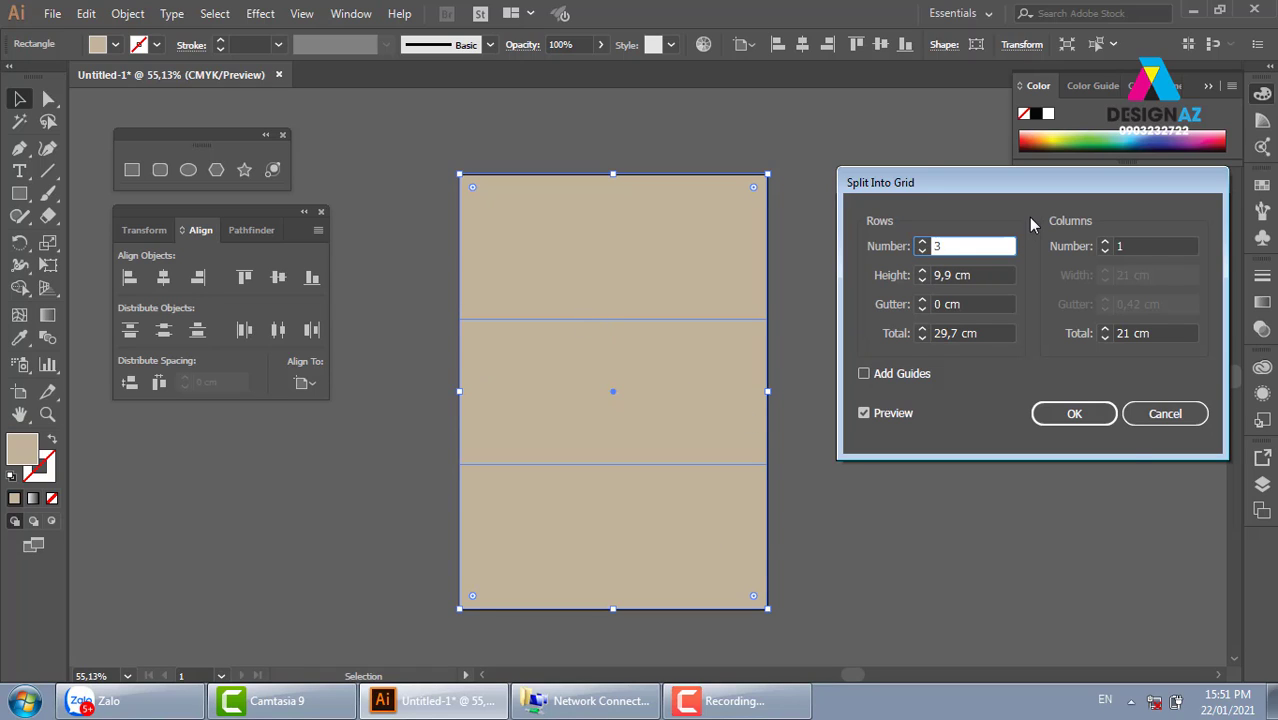
pyautogui.click(1072, 413)
# Step: Pull the top, middle and bottom rows apart to check the split
pyautogui.click(770, 270)
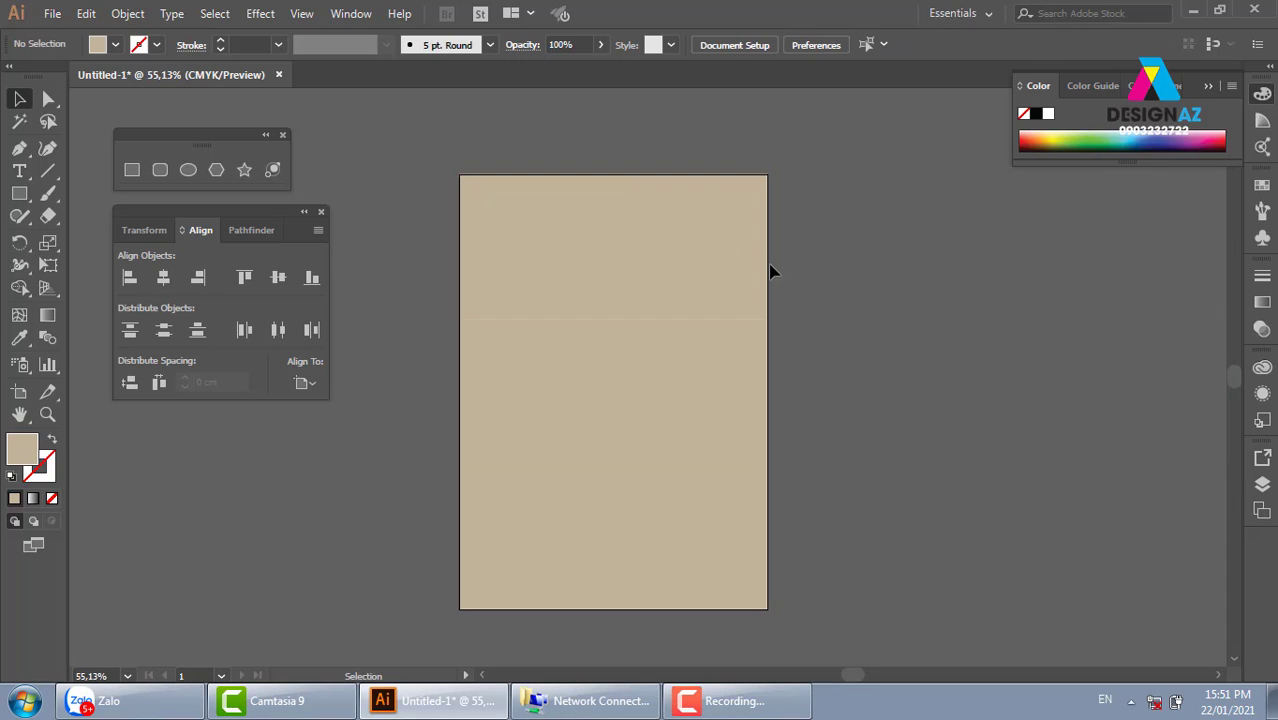
pyautogui.moveTo(670, 223); pyautogui.dragTo(907, 223)
pyautogui.moveTo(759, 446)
pyautogui.mouseDown()
pyautogui.moveTo(865, 434)
pyautogui.moveTo(1065, 446)
pyautogui.mouseUp()
pyautogui.moveTo(672, 536); pyautogui.dragTo(950, 580)
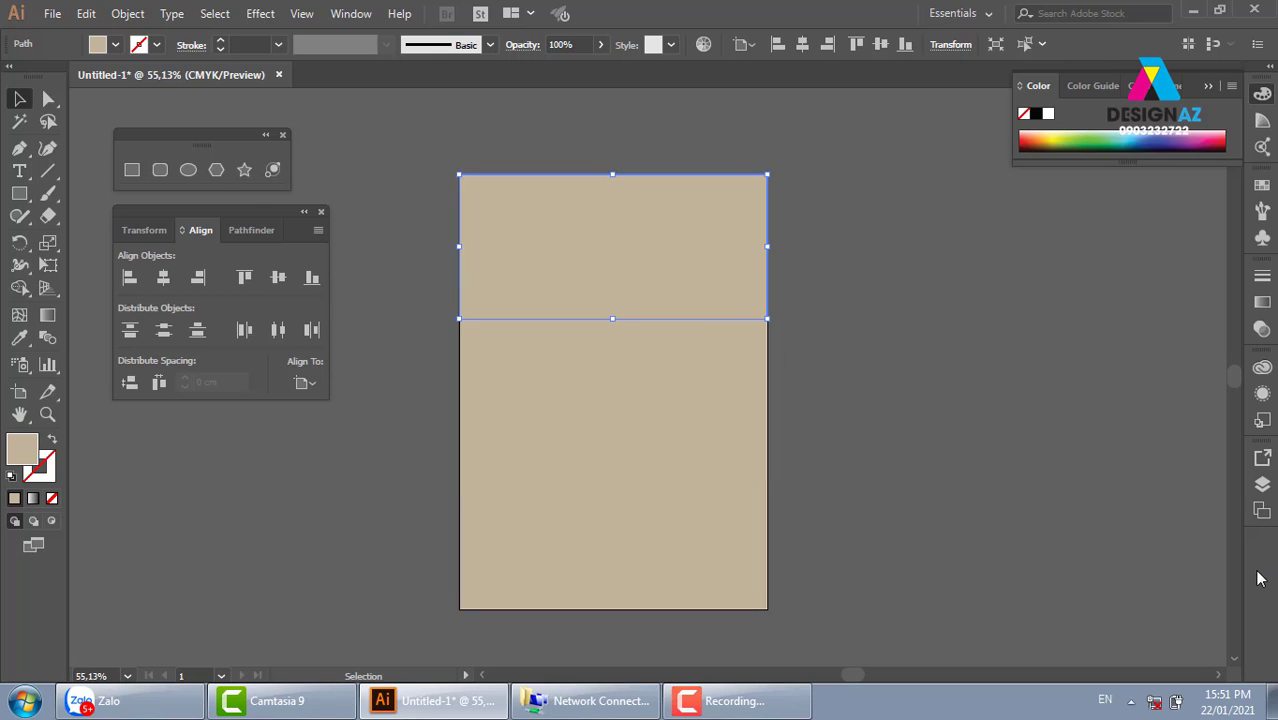
pyautogui.click(440, 182)
# Step: Rotate all three rows 90° into vertical strips beside the artboard and duplicate them directly below
pyautogui.moveTo(432, 162); pyautogui.dragTo(763, 608)
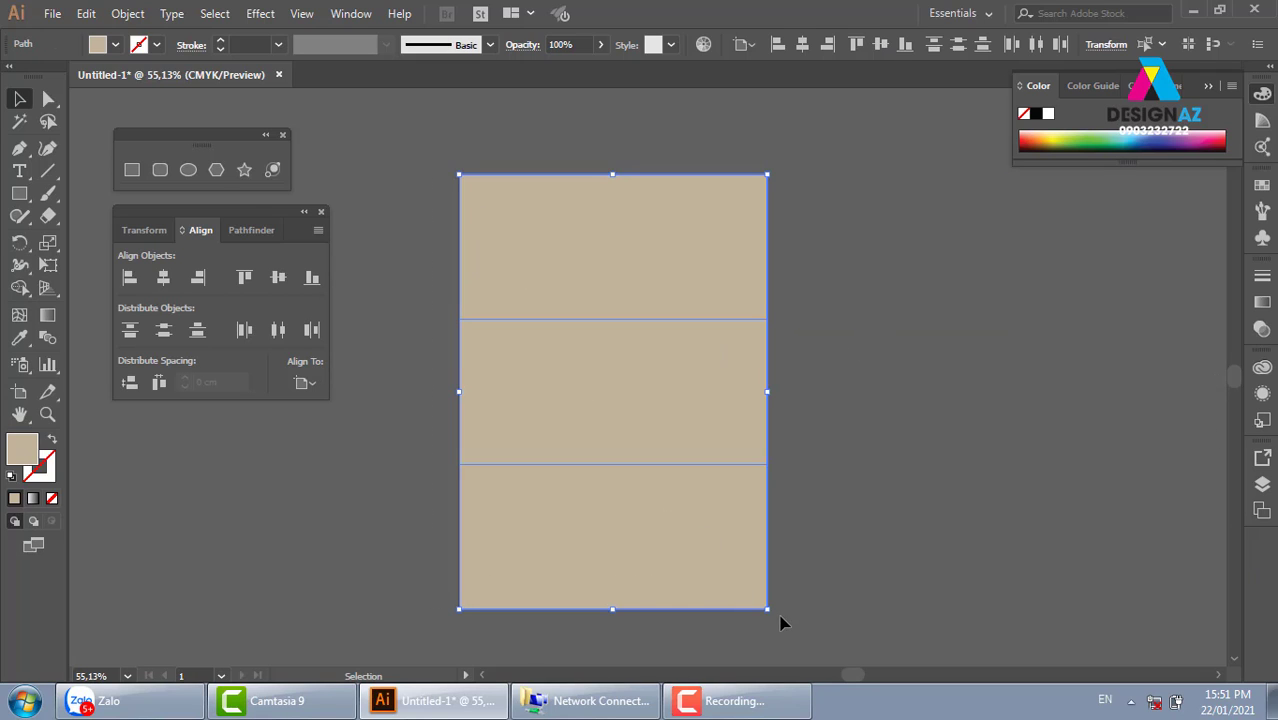
pyautogui.moveTo(777, 621); pyautogui.dragTo(885, 285)
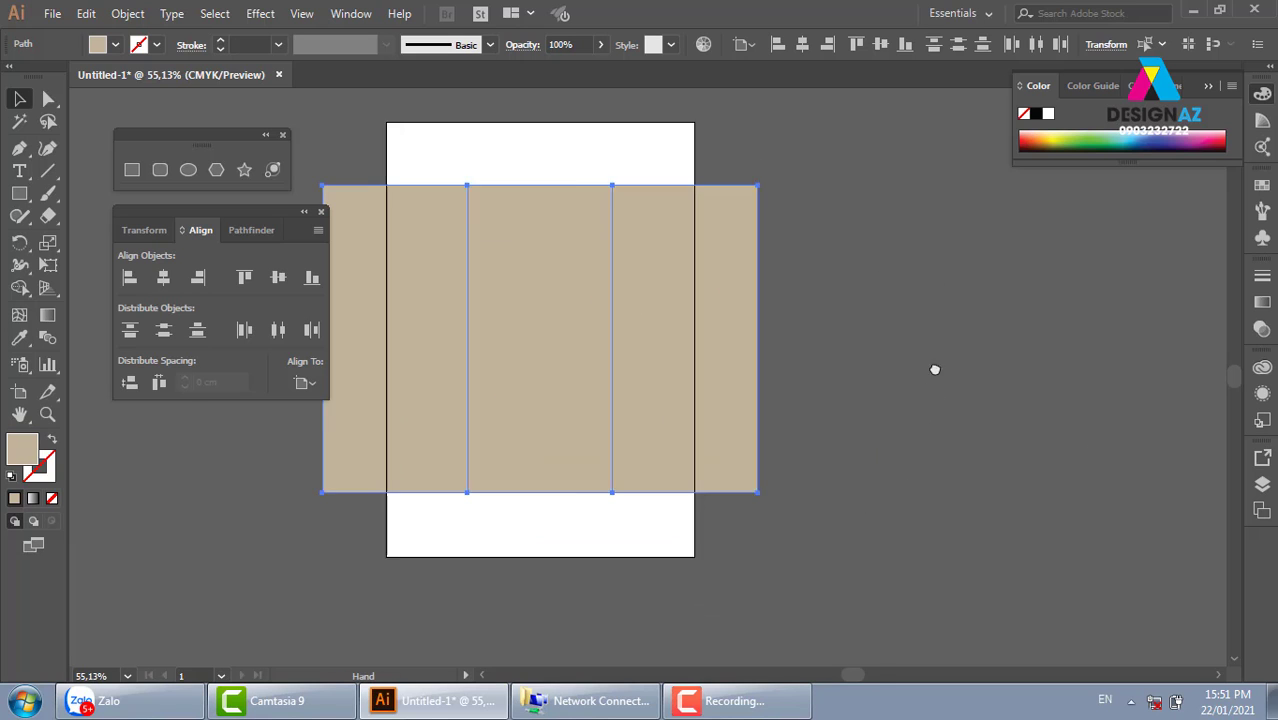
pyautogui.moveTo(533, 323); pyautogui.dragTo(969, 323)
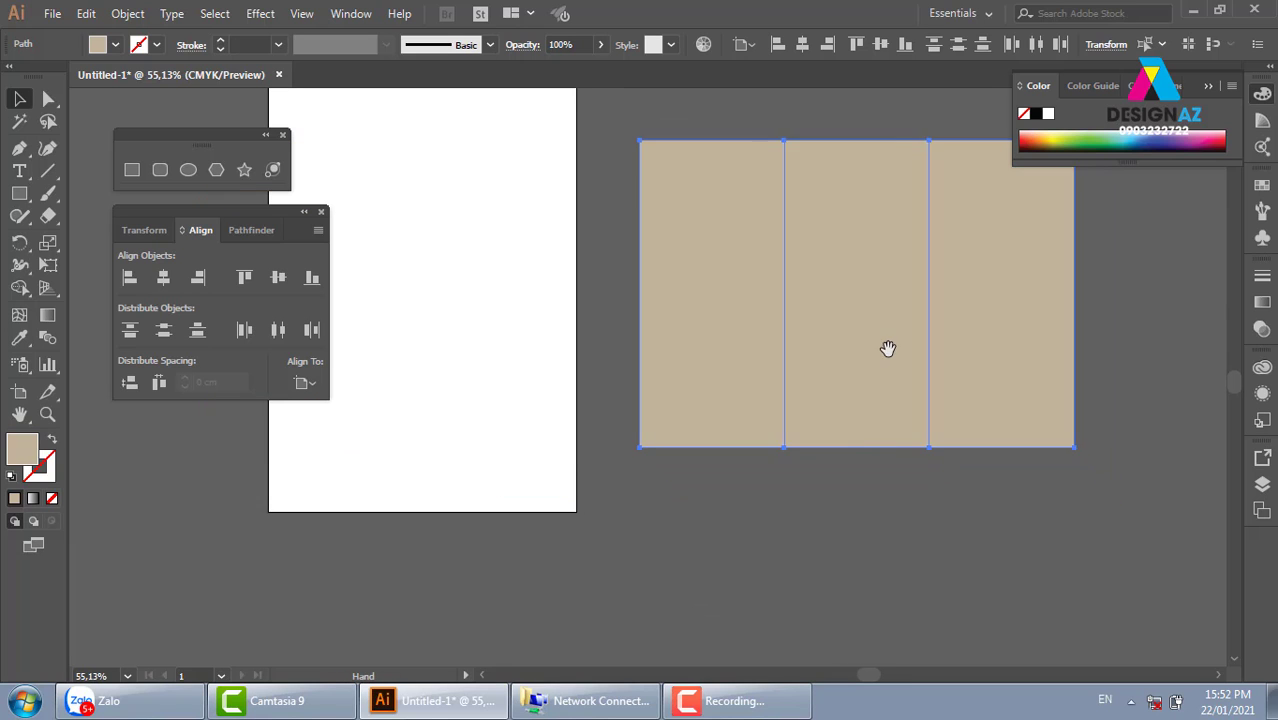
pyautogui.moveTo(887, 348); pyautogui.dragTo(691, 320)
pyautogui.moveTo(685, 251); pyautogui.dragTo(697, 463)
pyautogui.click(944, 428)
pyautogui.click(491, 274)
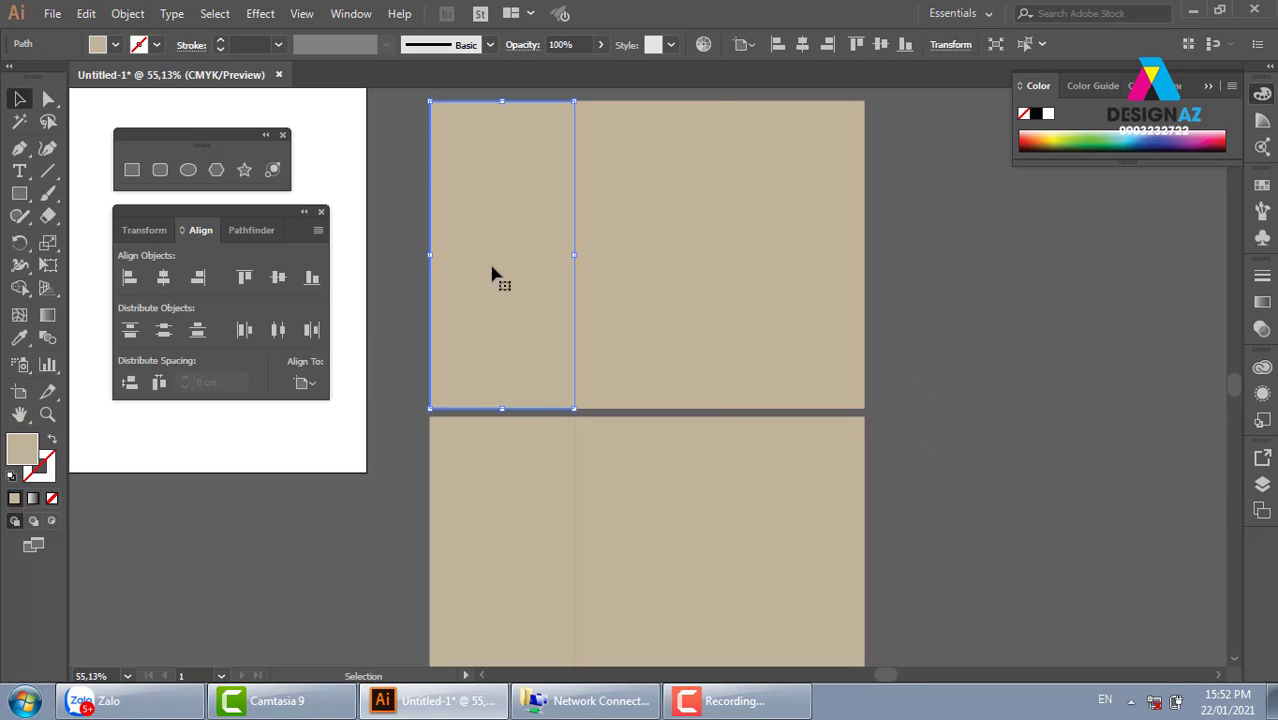
pyautogui.click(1262, 185)
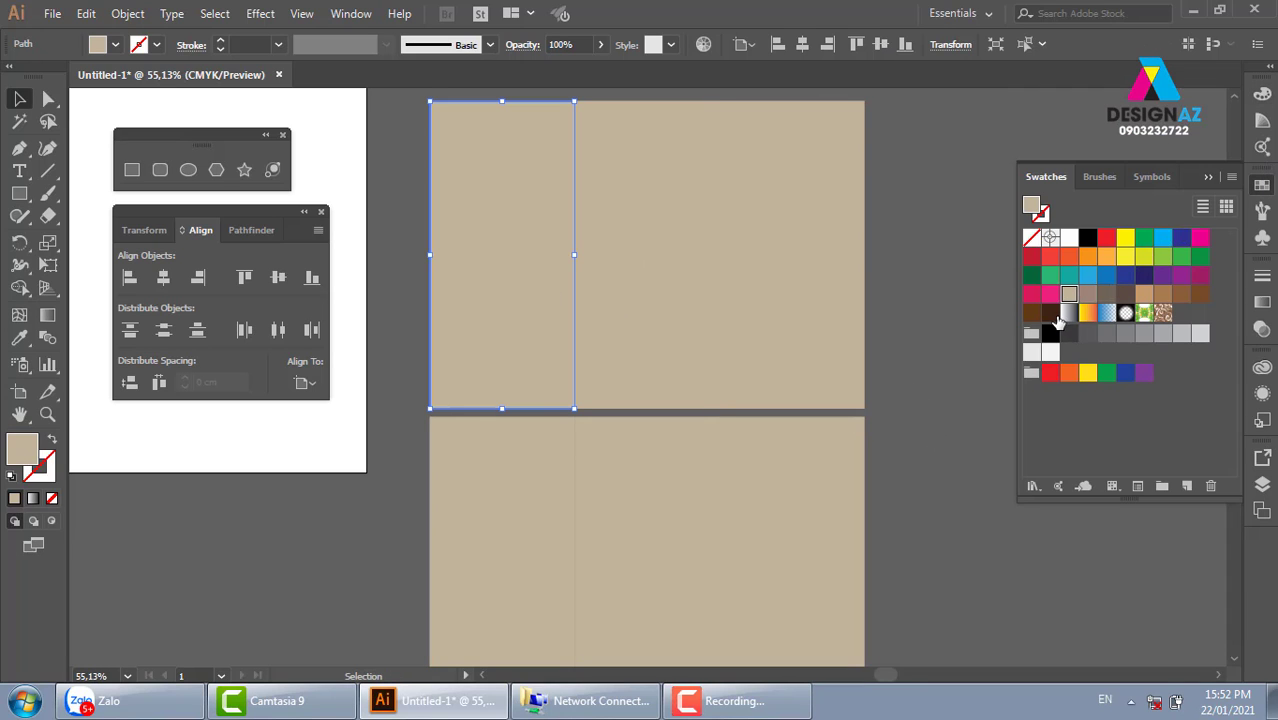
pyautogui.click(1085, 295)
pyautogui.click(686, 264)
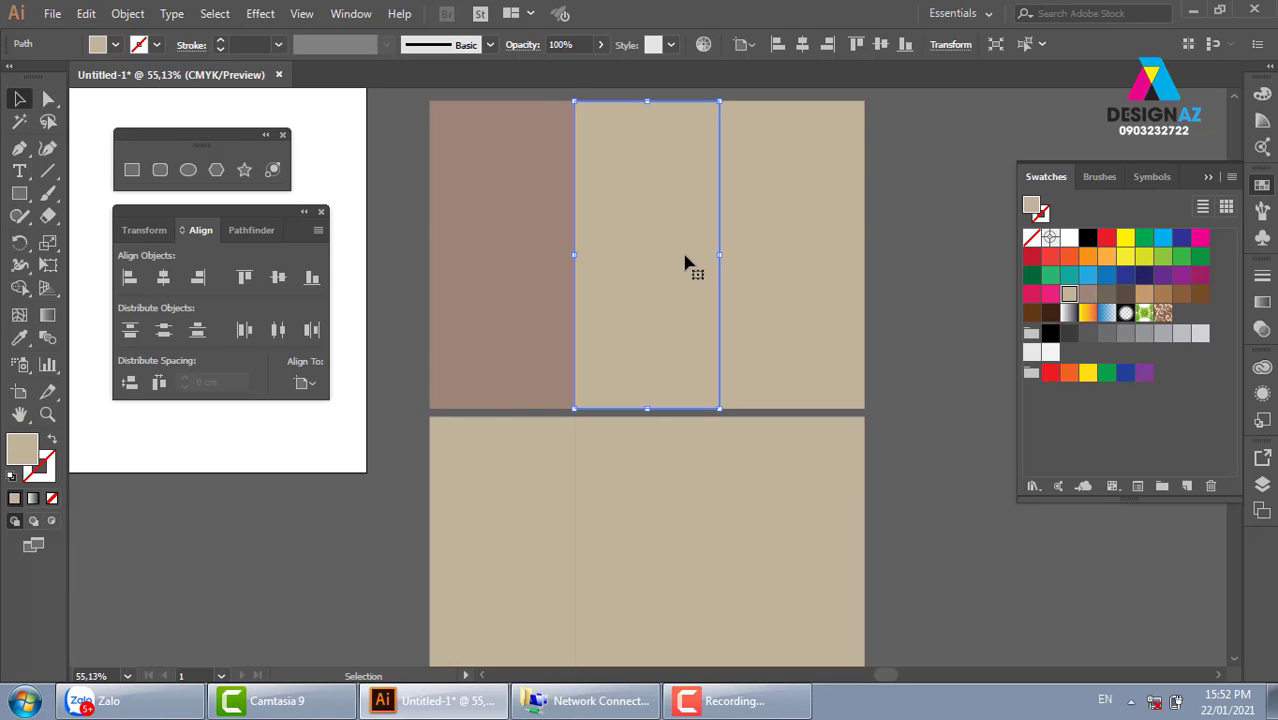
pyautogui.click(842, 282)
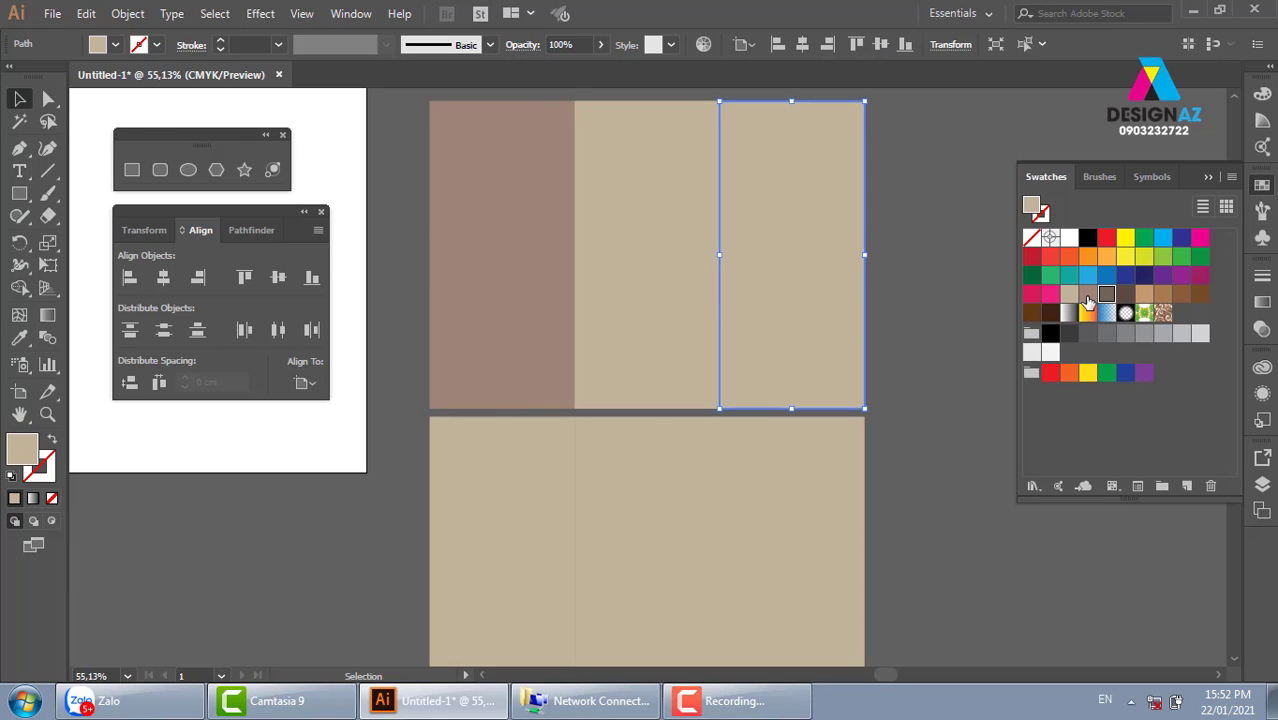
pyautogui.click(1106, 293)
pyautogui.click(936, 342)
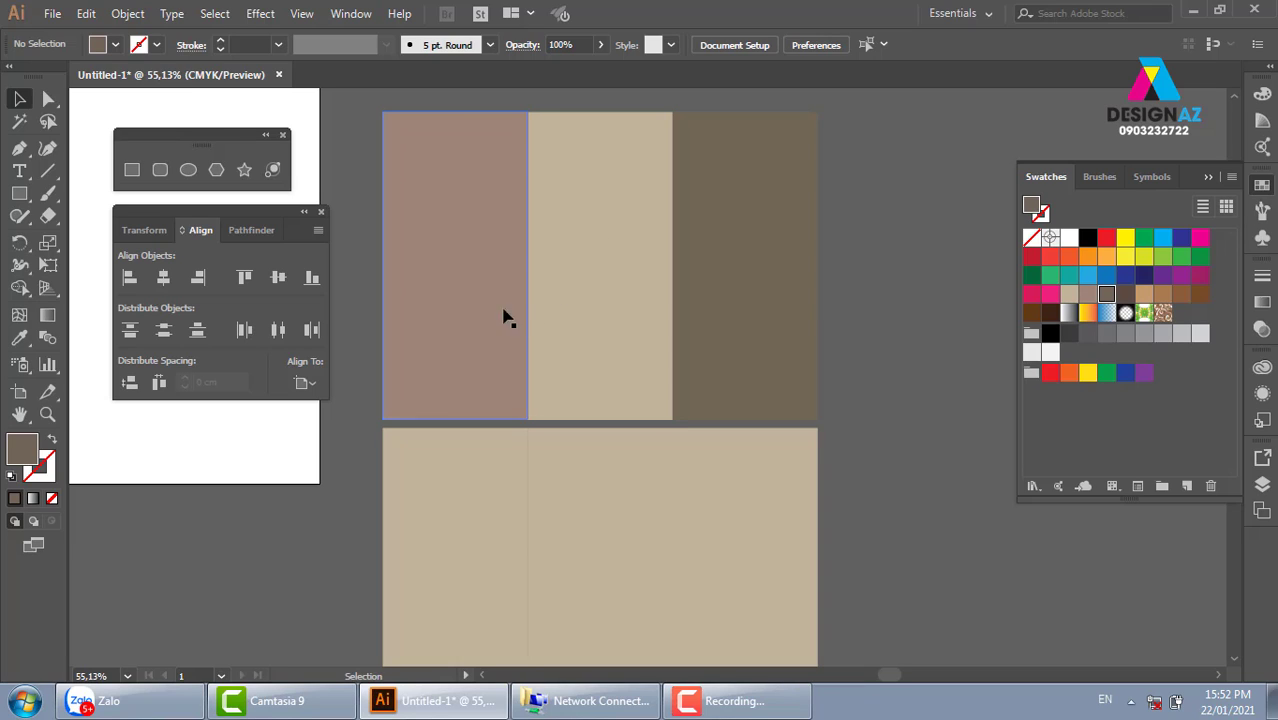
pyautogui.click(450, 295)
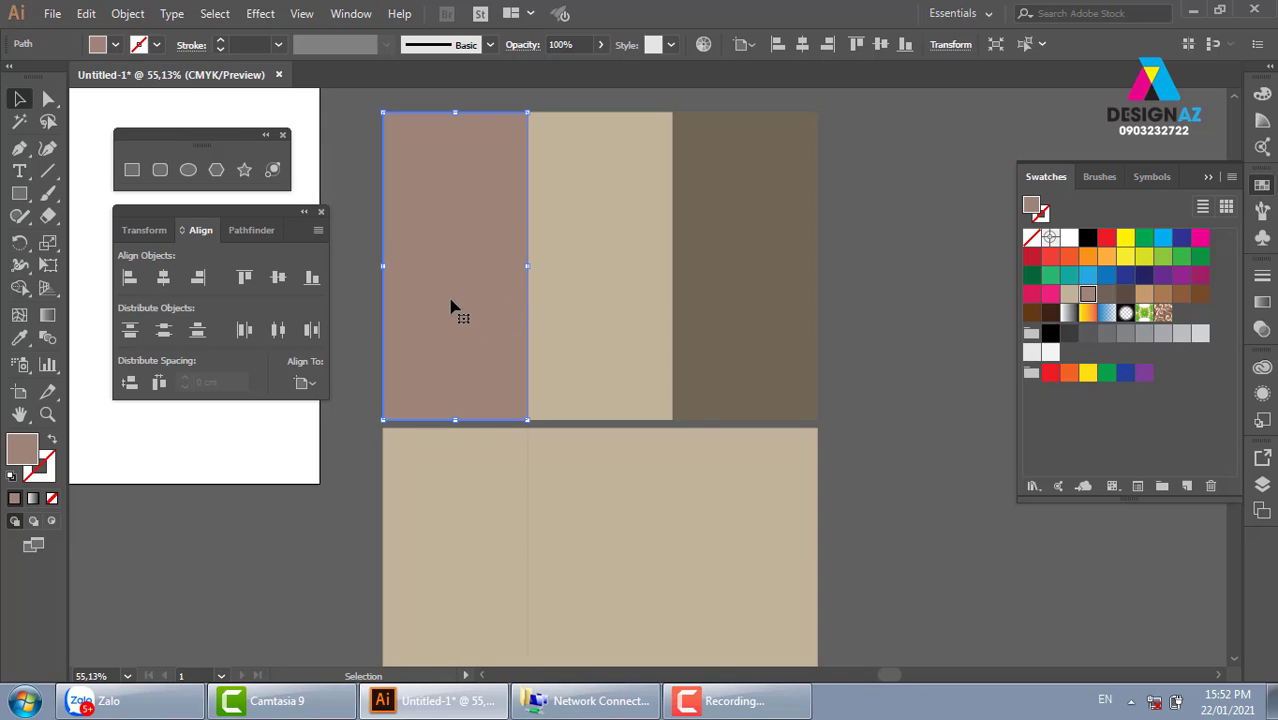
pyautogui.scroll(-2, 455, 308)
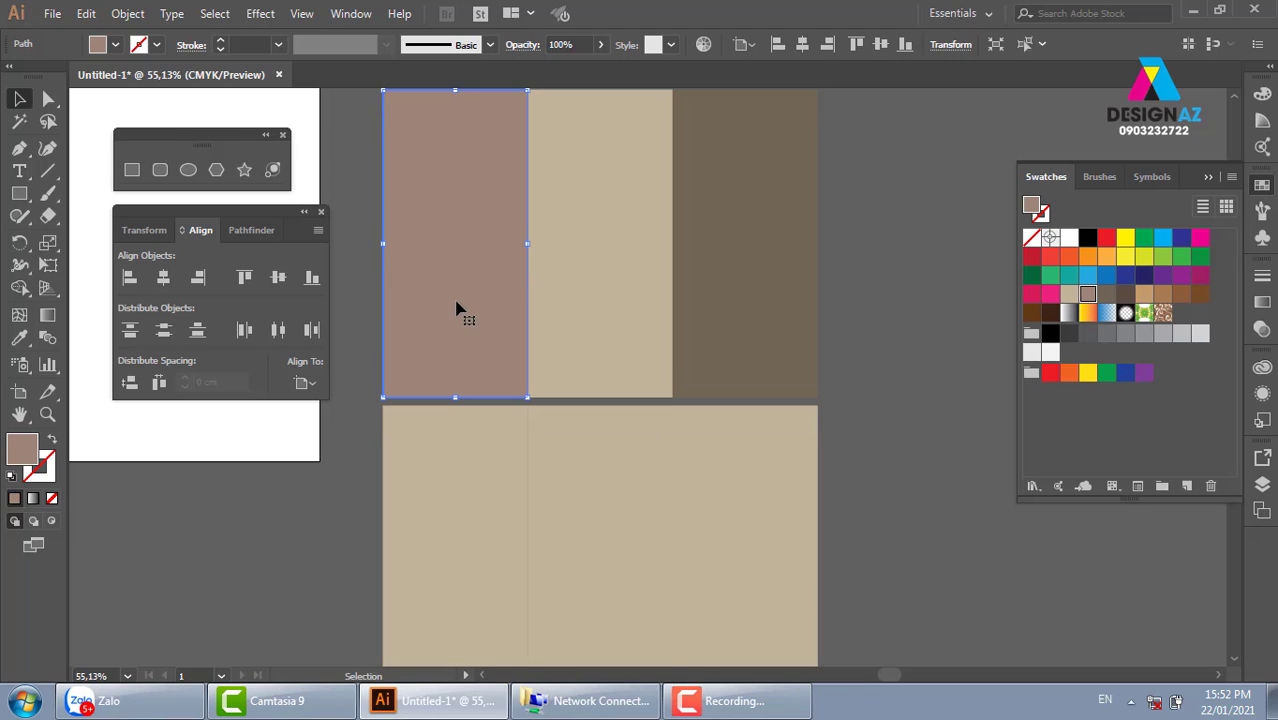
pyautogui.click(775, 475)
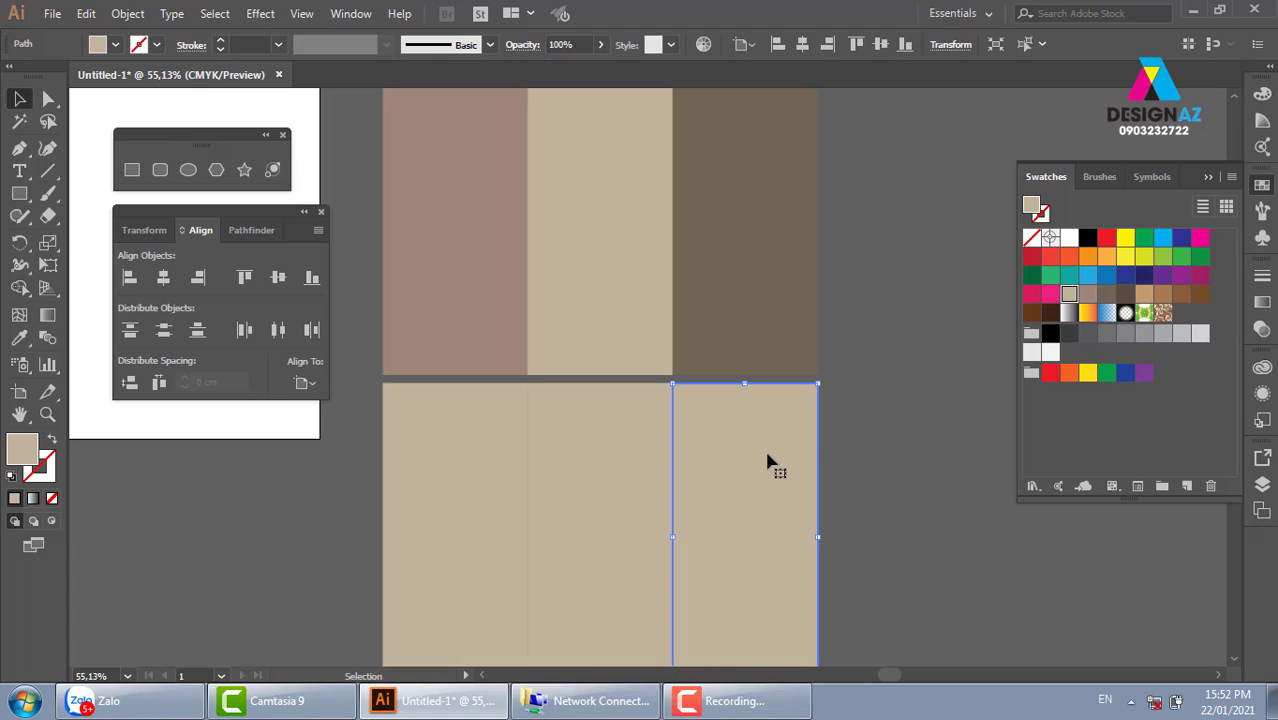
pyautogui.keyDown('shift'); pyautogui.click(583, 495); pyautogui.keyUp('shift')
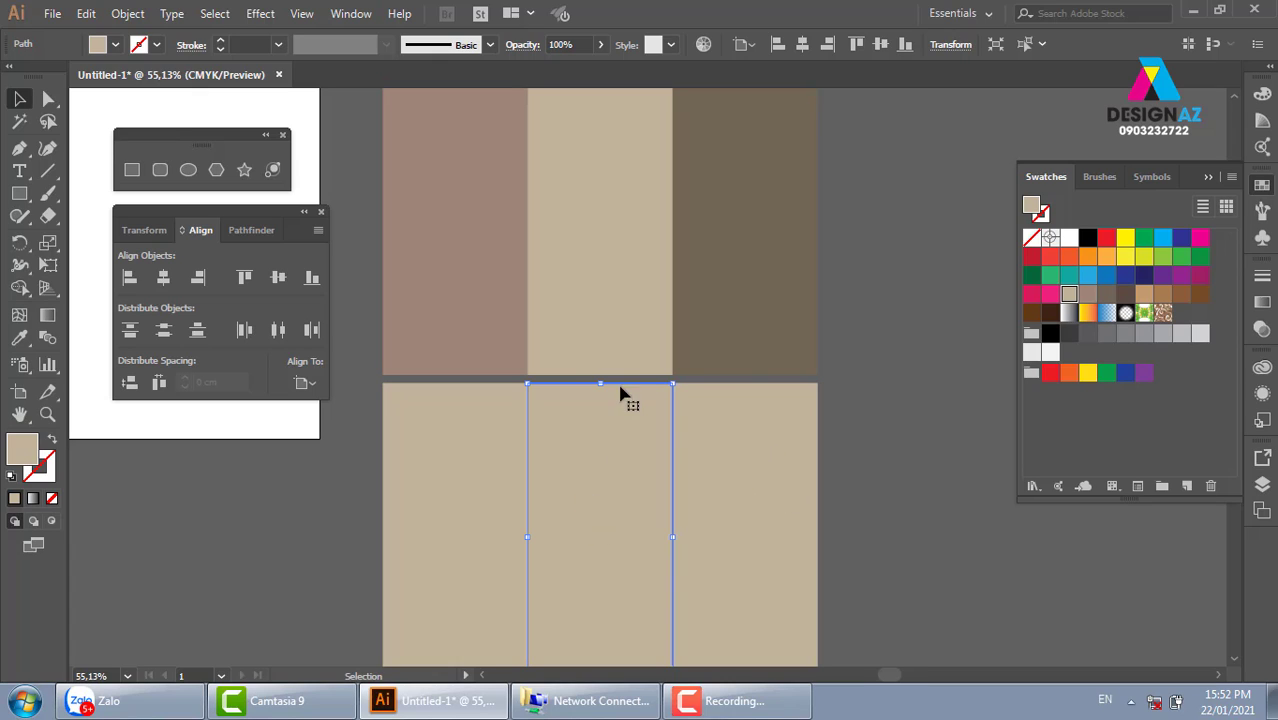
pyautogui.click(437, 524)
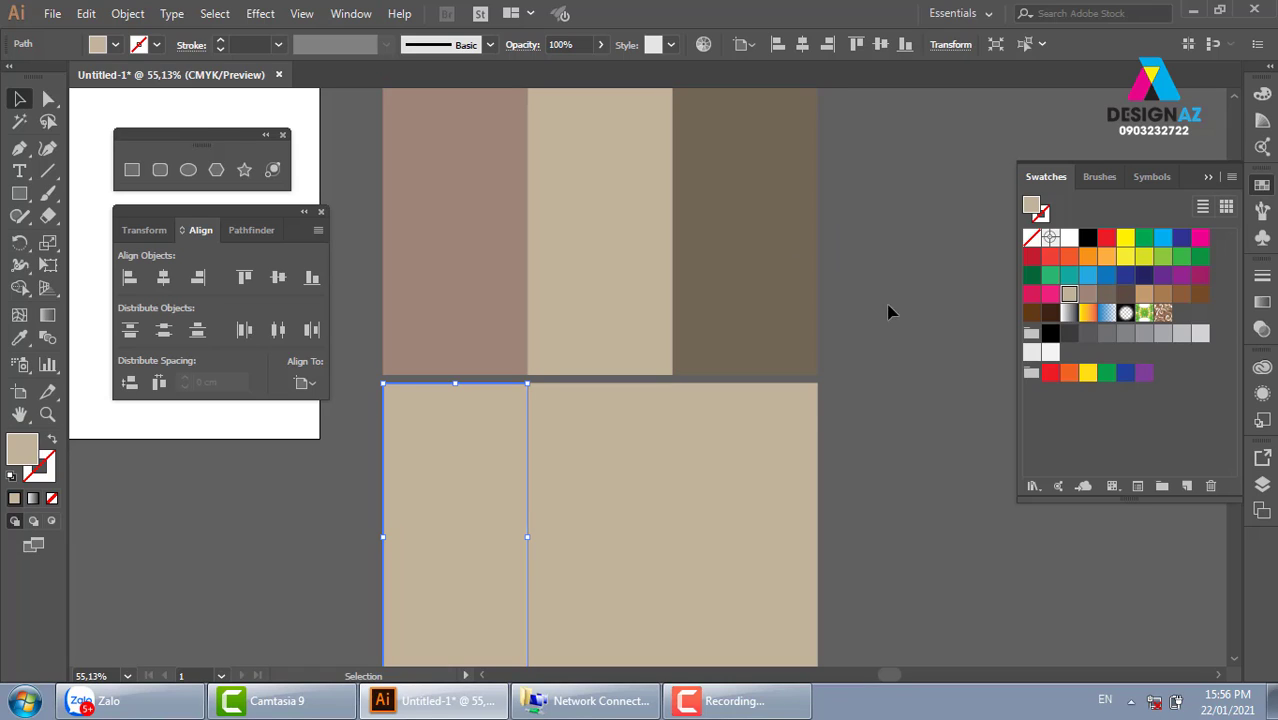
# Step: Fill the bottom-right rectangle pinkish brown and the bottom-middle rectangle dark brown
pyautogui.click(893, 330)
pyautogui.click(799, 428)
pyautogui.click(1091, 296)
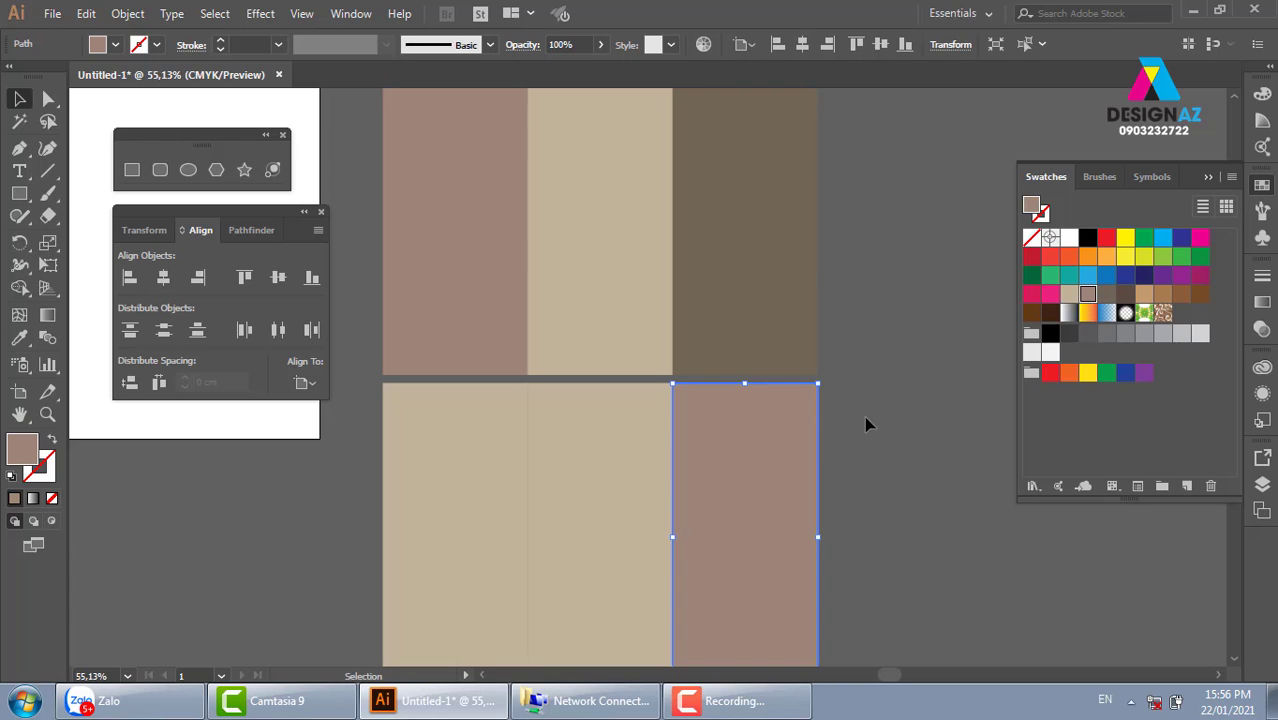
pyautogui.click(610, 463)
pyautogui.click(1107, 294)
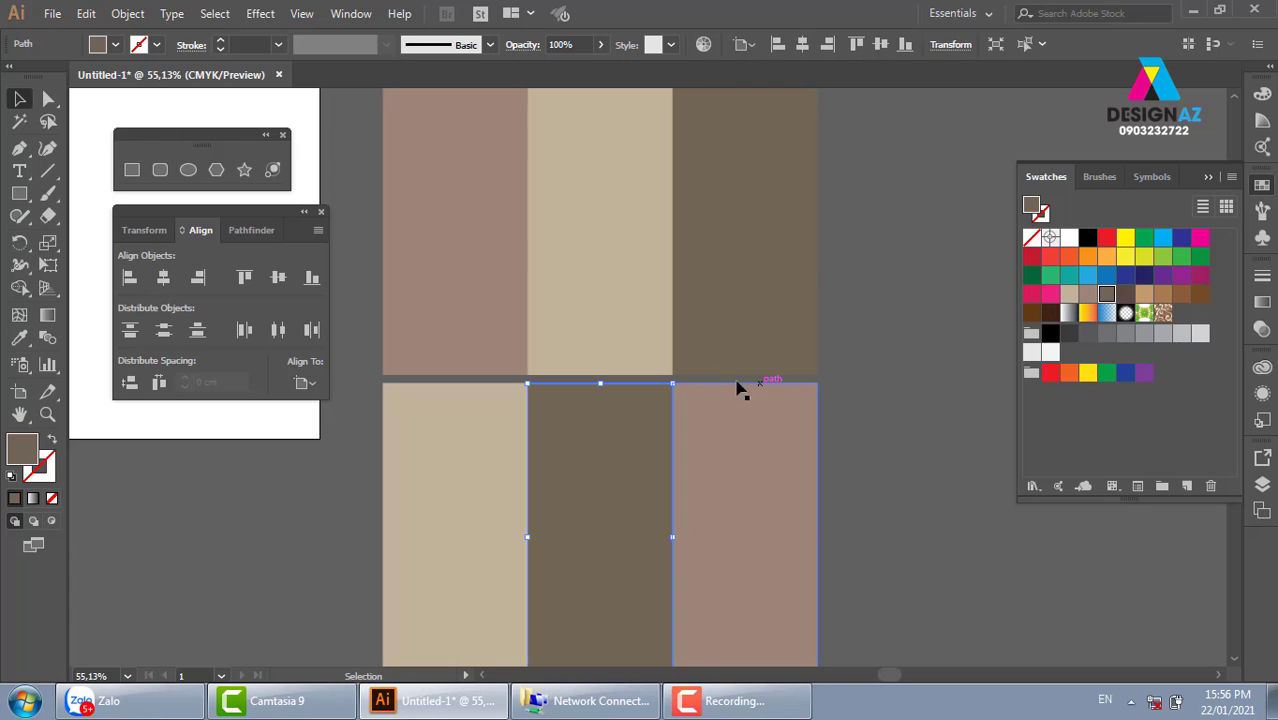
pyautogui.click(894, 335)
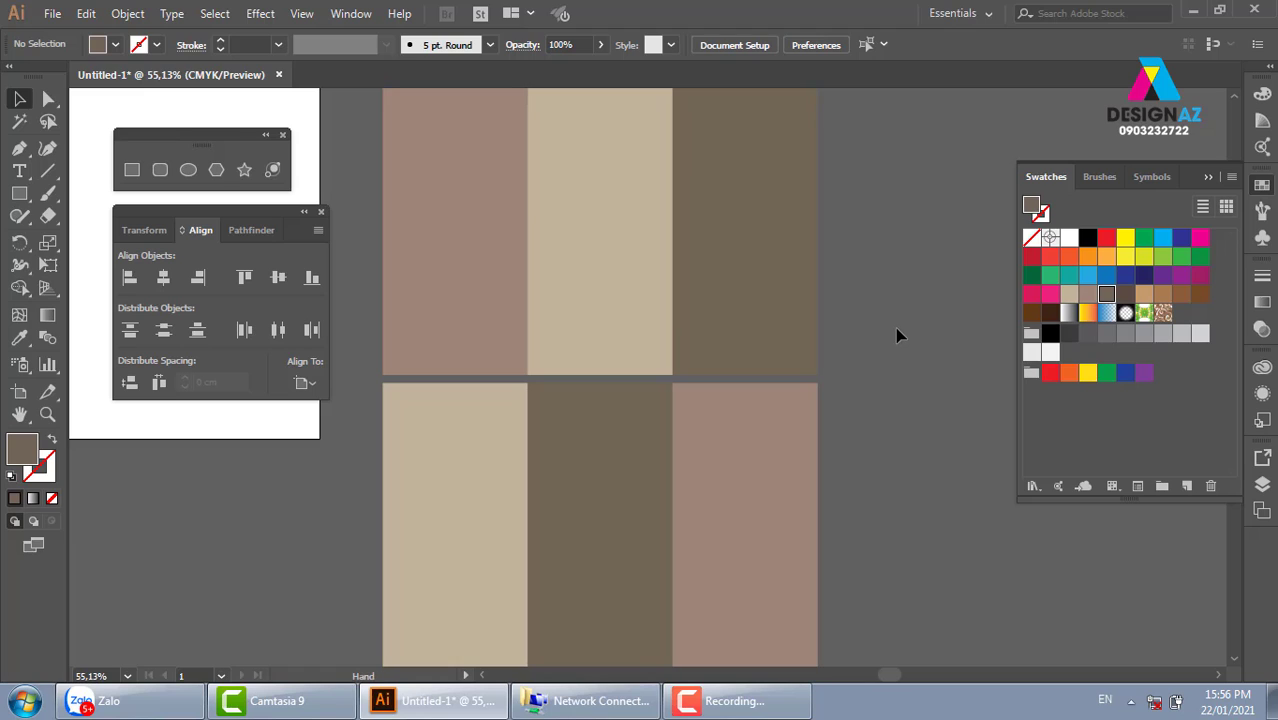
pyautogui.moveTo(895, 327); pyautogui.dragTo(866, 385)
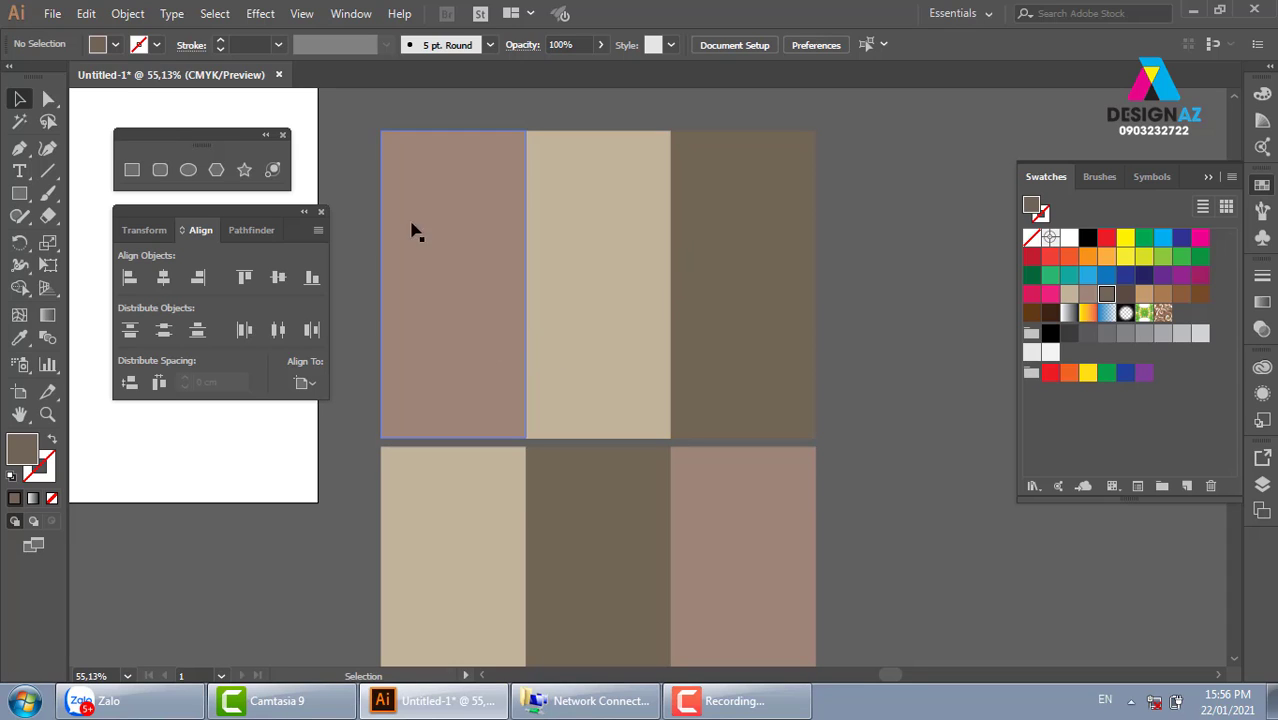
# Step: Select all six rectangles with Ctrl+A and delete them
pyautogui.click(495, 283)
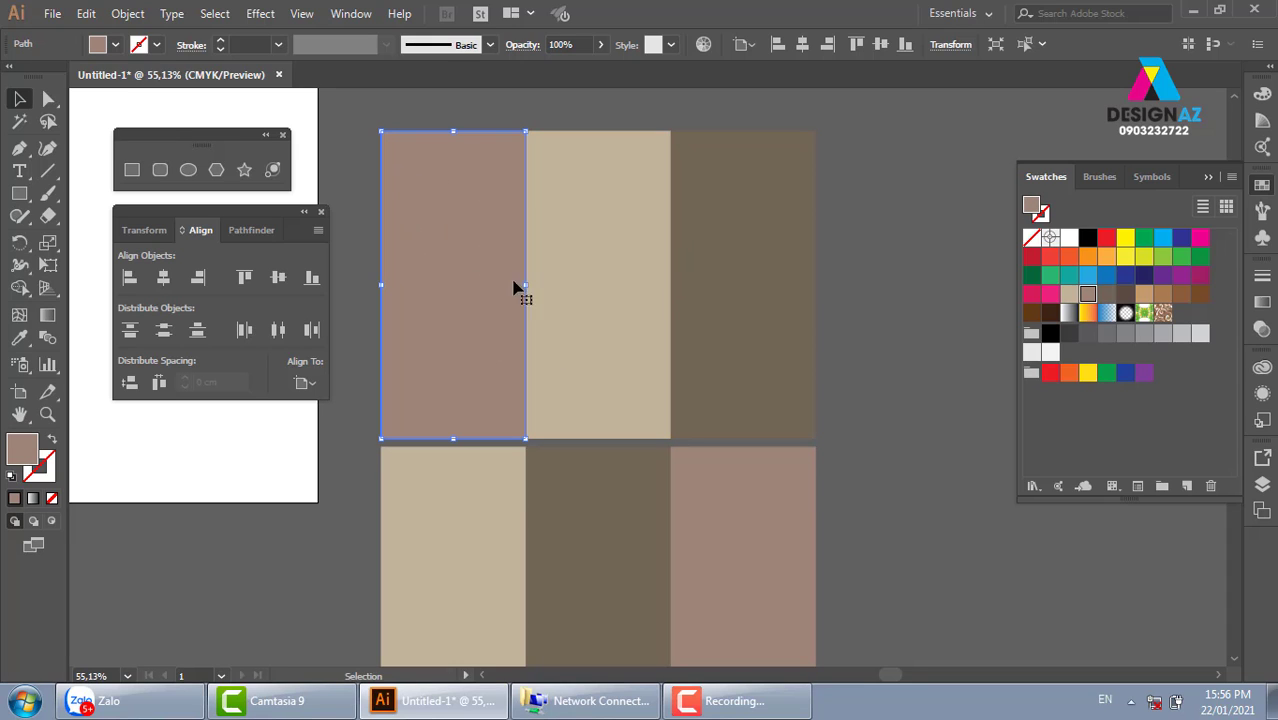
pyautogui.click(374, 108)
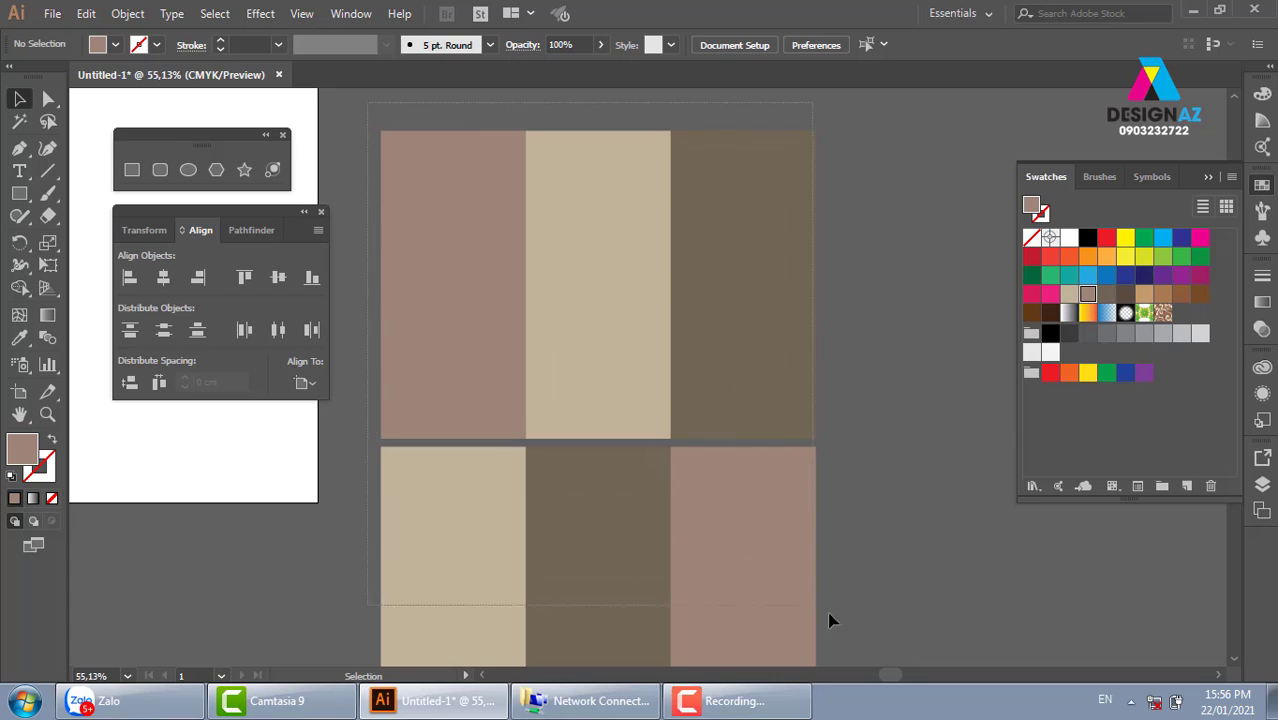
pyautogui.hotkey('ctrl', 'a')
pyautogui.press('Delete')
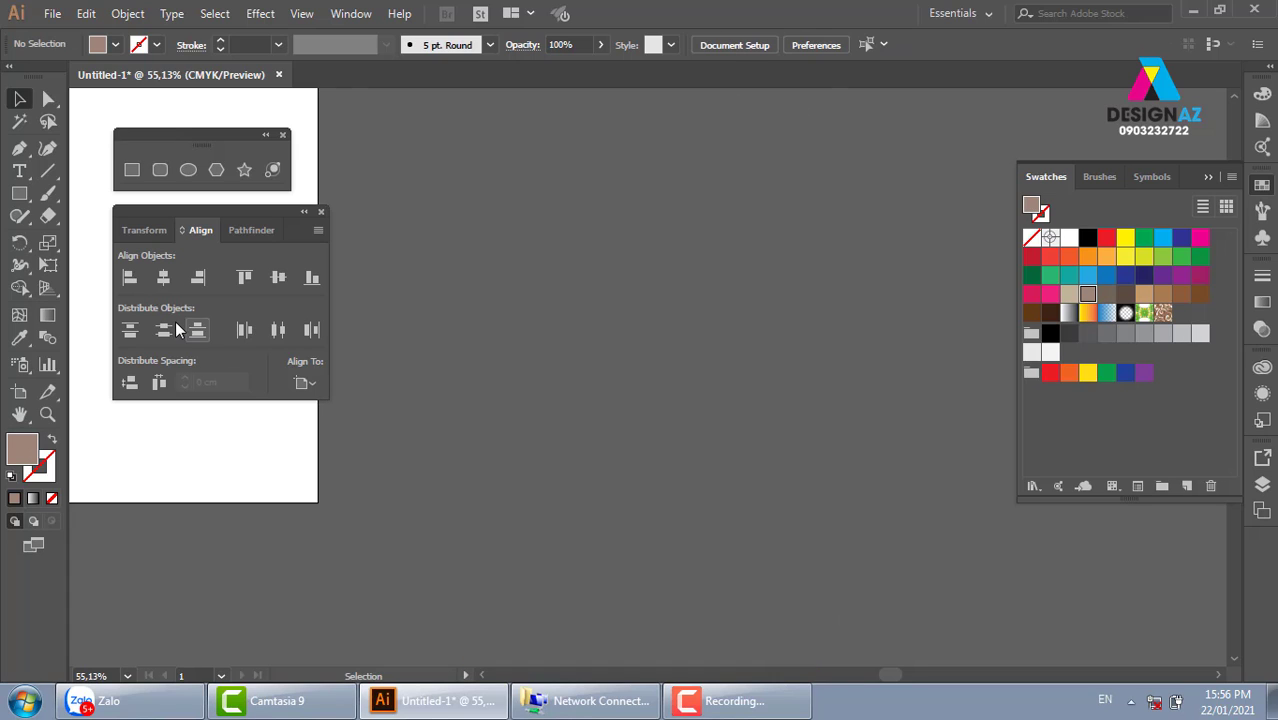
# Step: Close the shape tools and Align panels and zoom in on the empty artboard
pyautogui.click(283, 135)
pyautogui.click(321, 212)
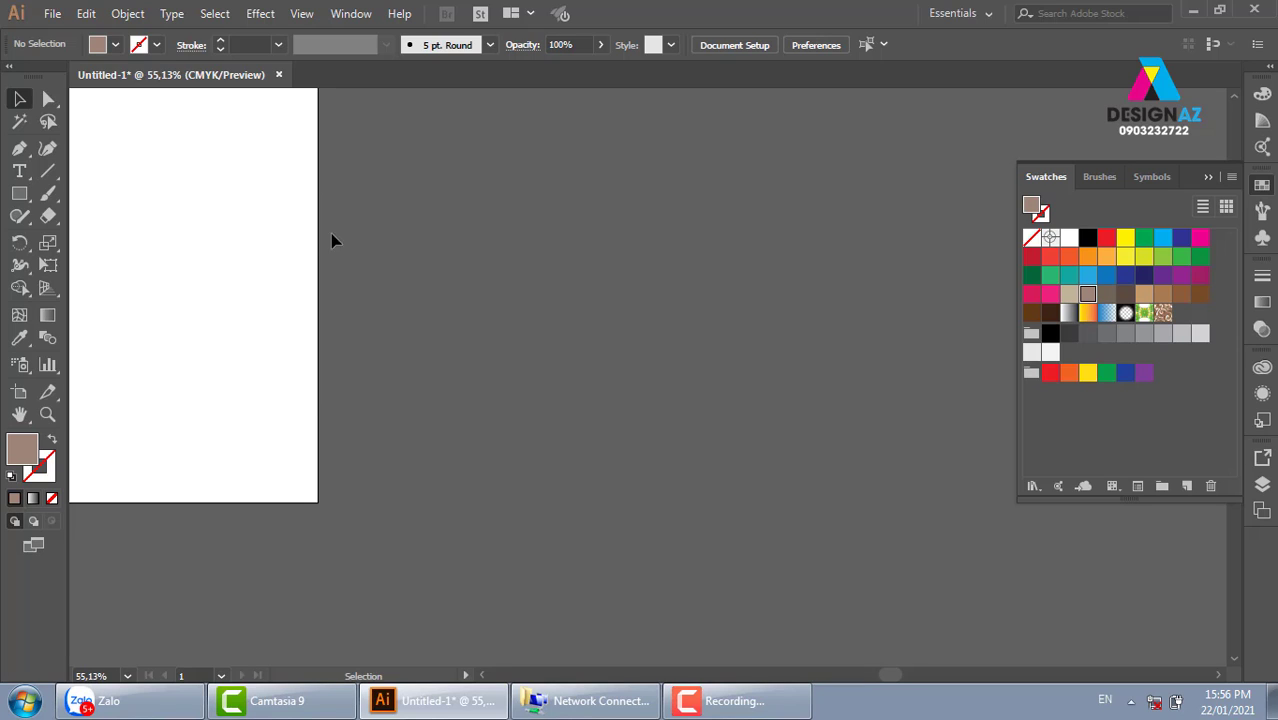
pyautogui.moveTo(394, 257); pyautogui.dragTo(865, 408)
pyautogui.press('z')
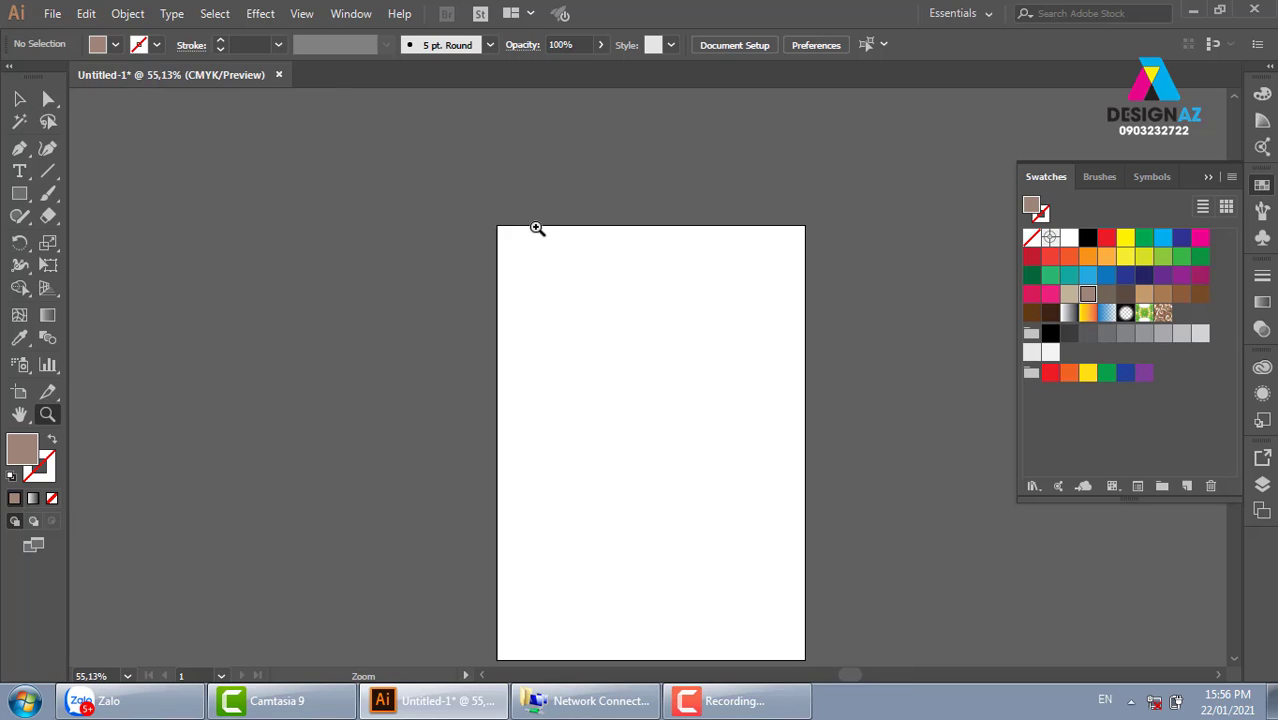
pyautogui.moveTo(533, 228); pyautogui.dragTo(824, 474)
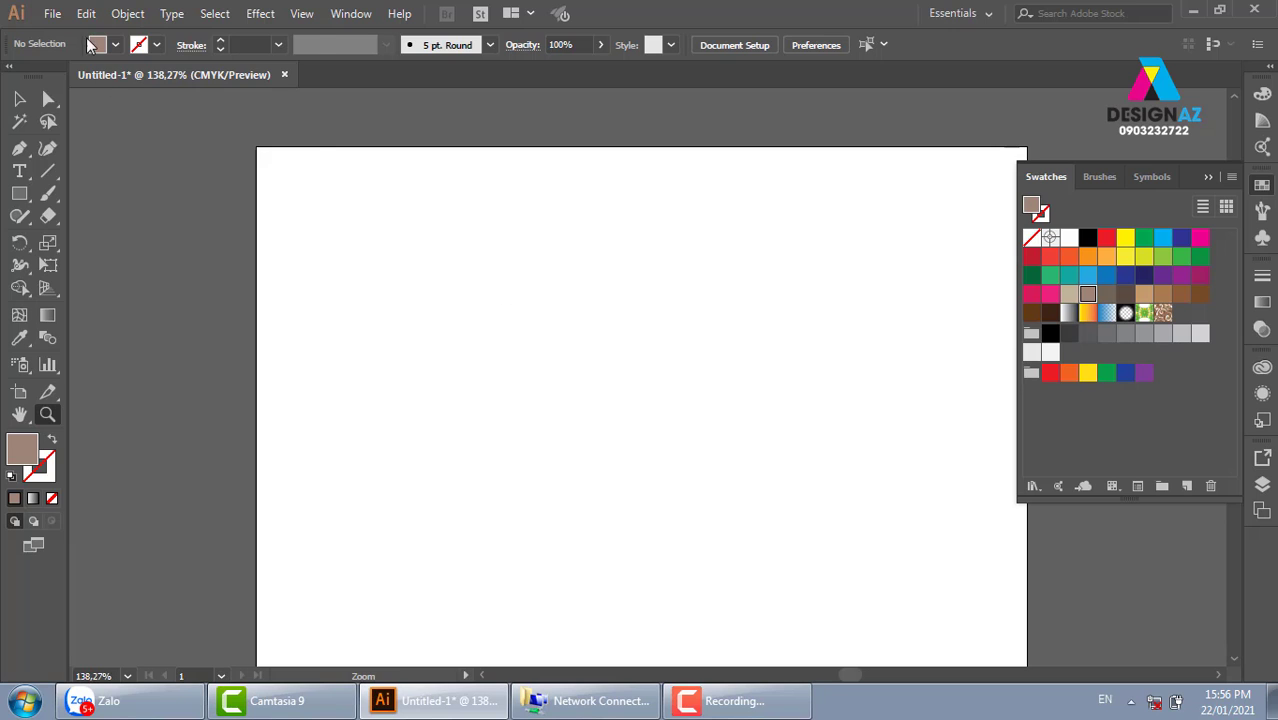
pyautogui.click(52, 13)
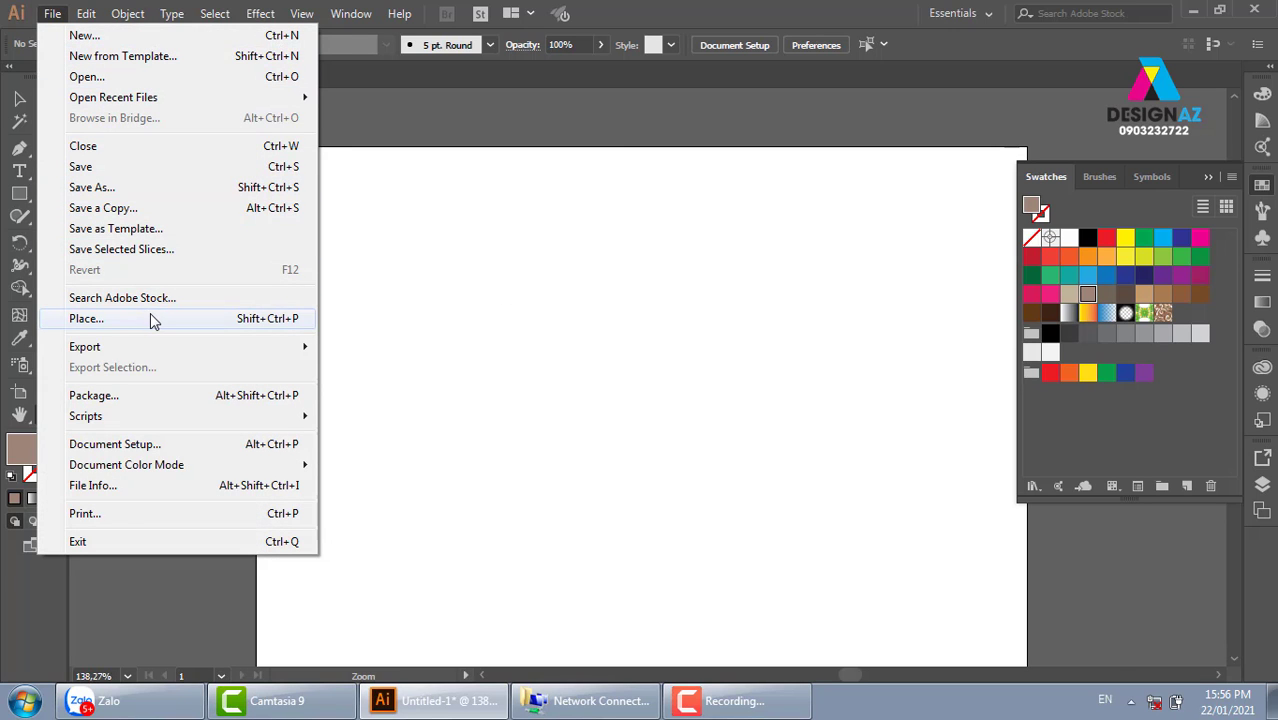
# Step: Place the red-background vivo ad photo from E:\thuvienanh\điện thoại vivo
pyautogui.click(150, 318)
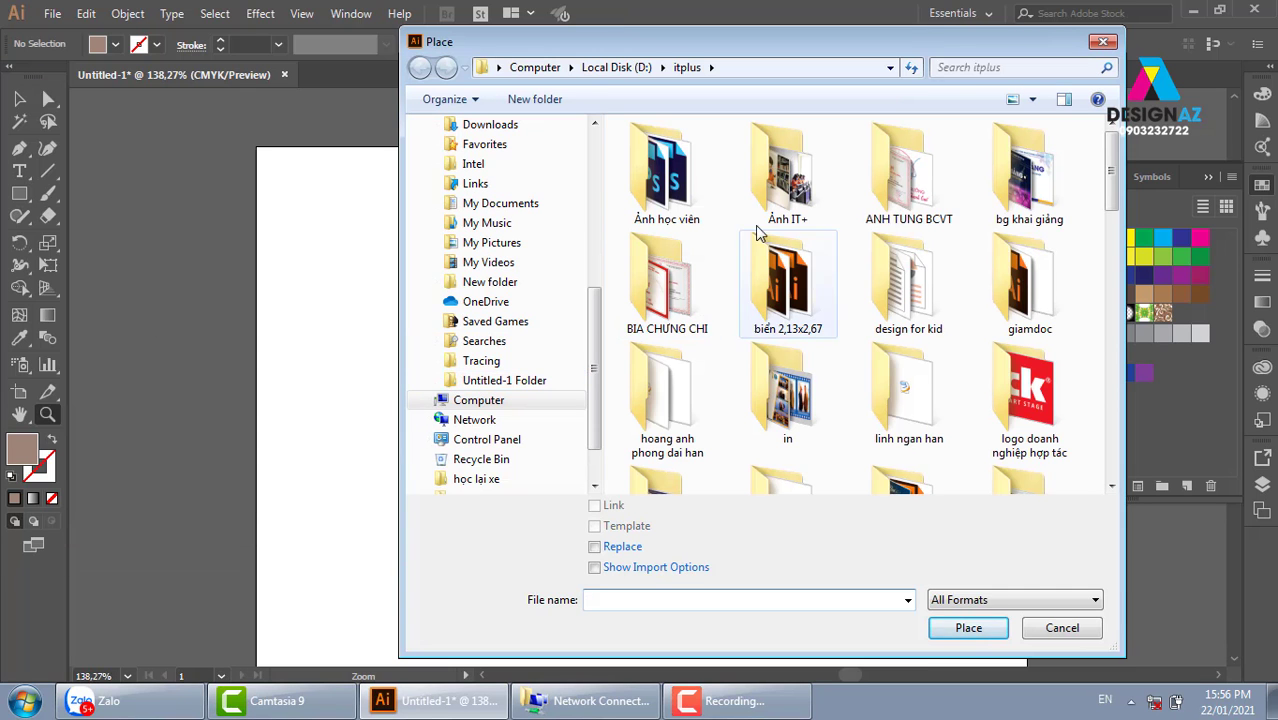
pyautogui.click(534, 69)
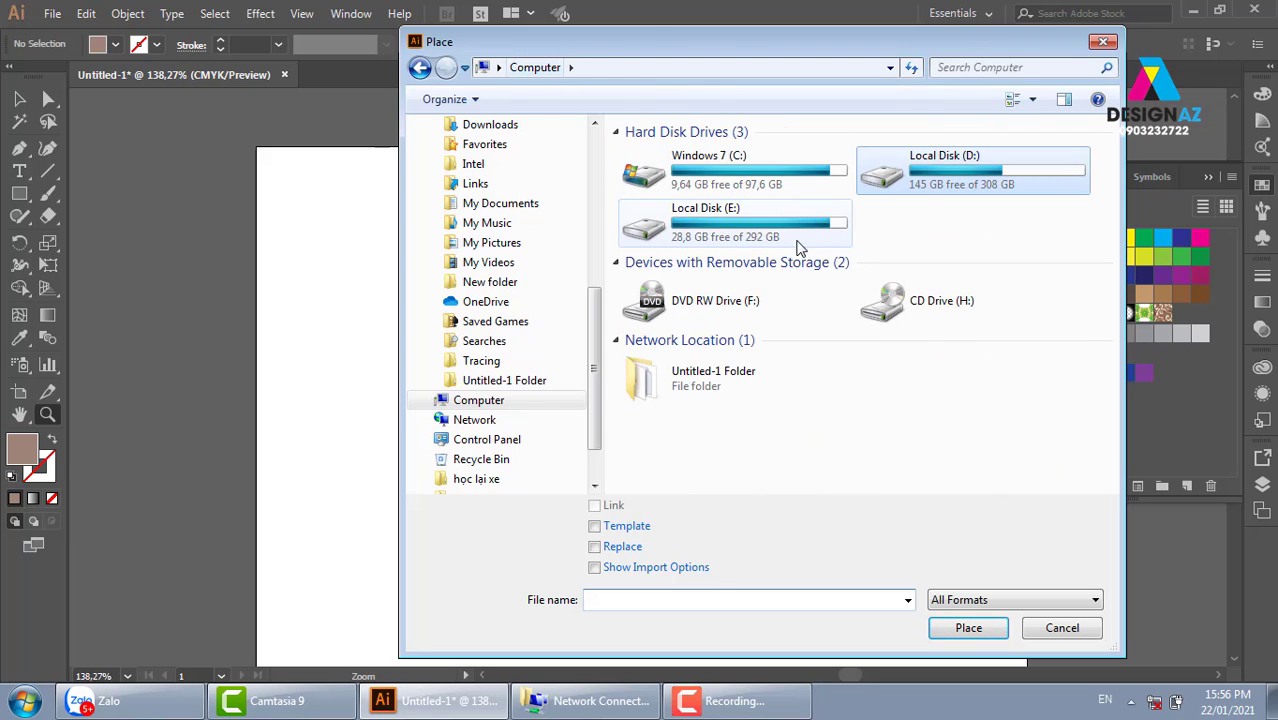
pyautogui.doubleClick(797, 240)
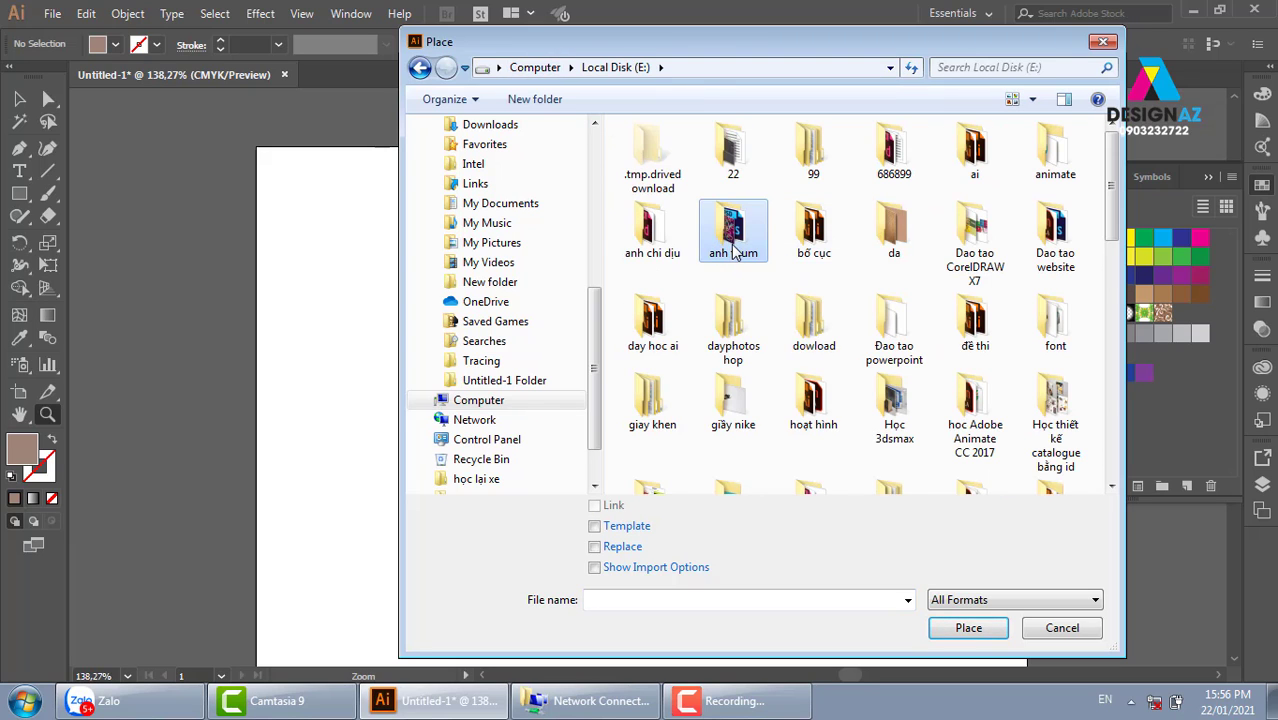
pyautogui.scroll(-5, 733, 254)
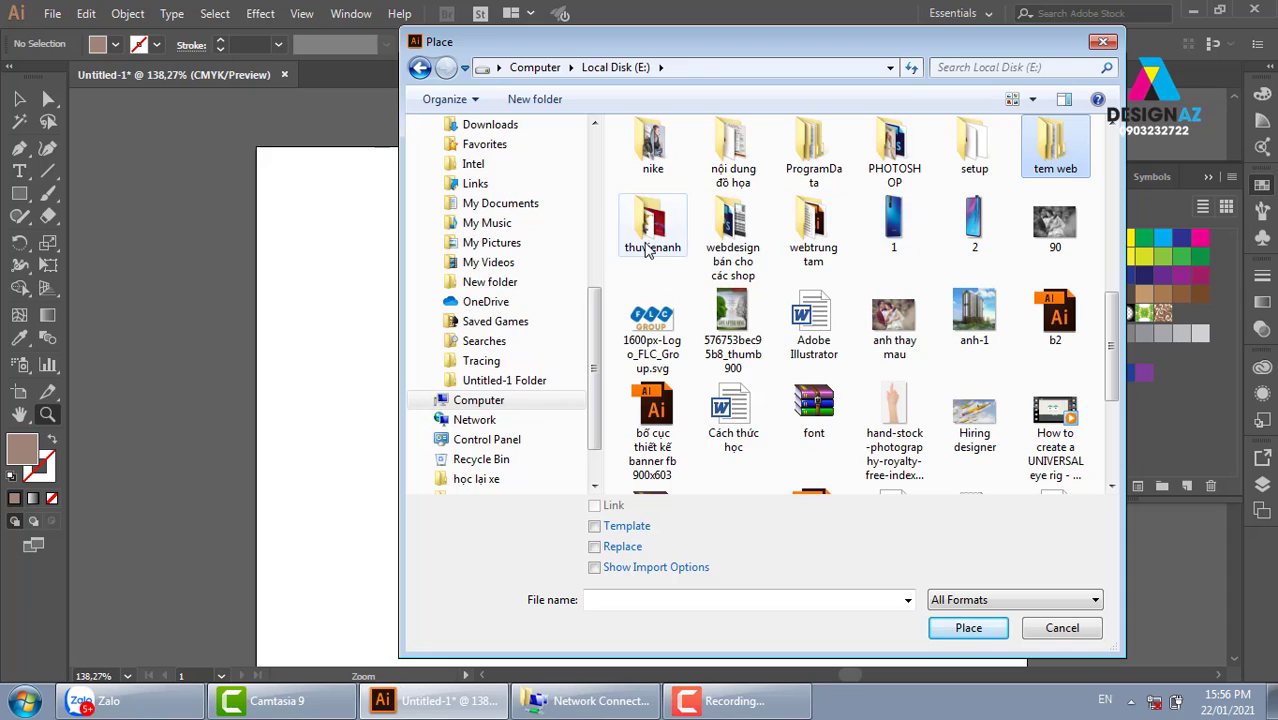
pyautogui.doubleClick(652, 225)
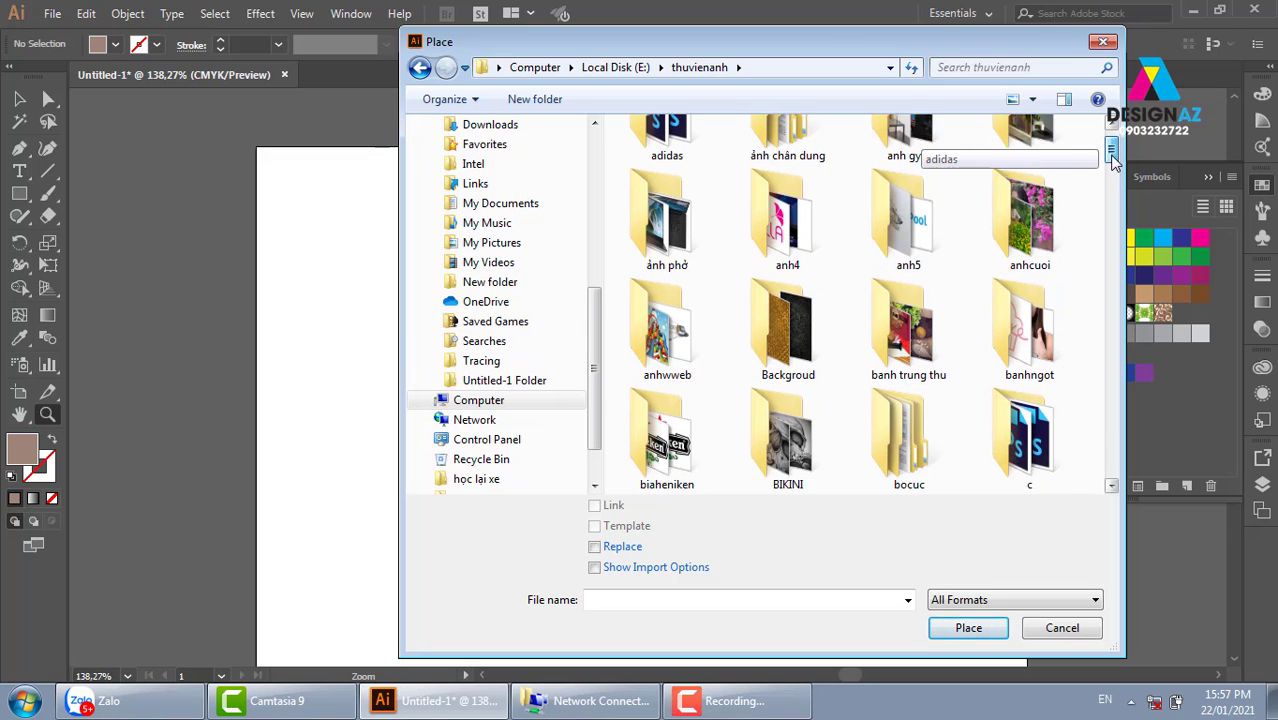
pyautogui.moveTo(1110, 147); pyautogui.dragTo(1136, 190)
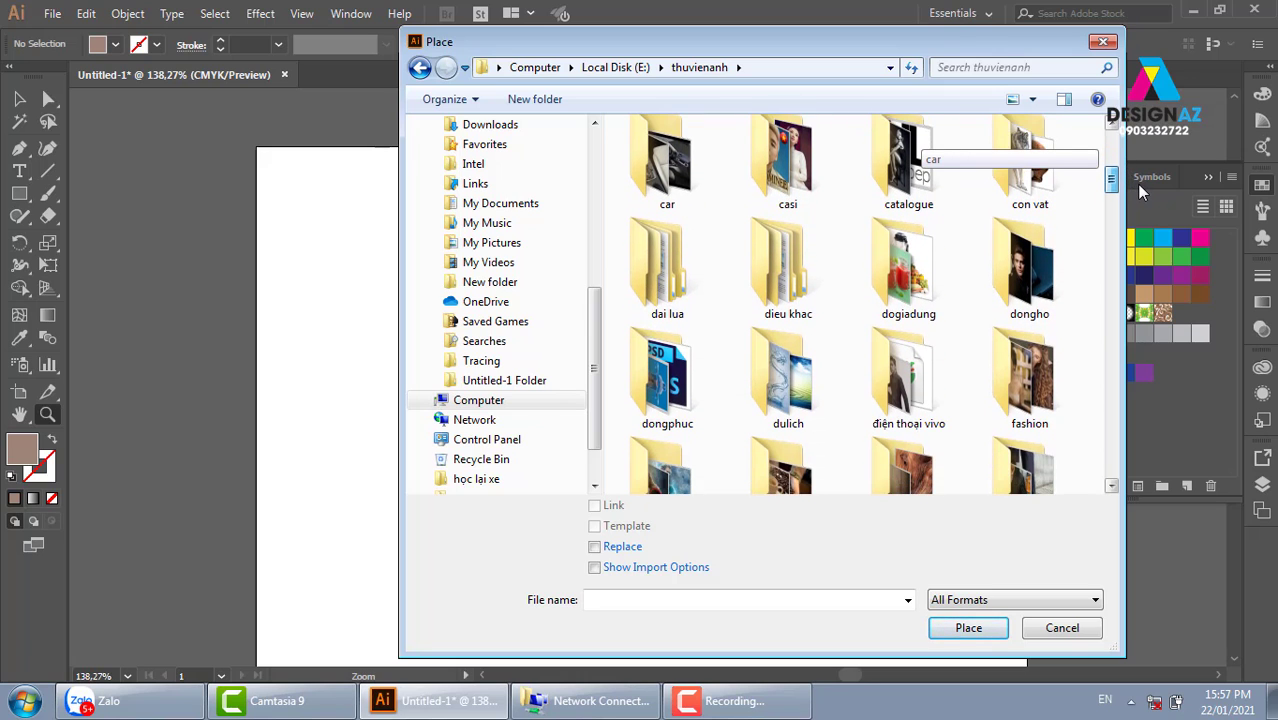
pyautogui.moveTo(1138, 185); pyautogui.dragTo(1140, 190)
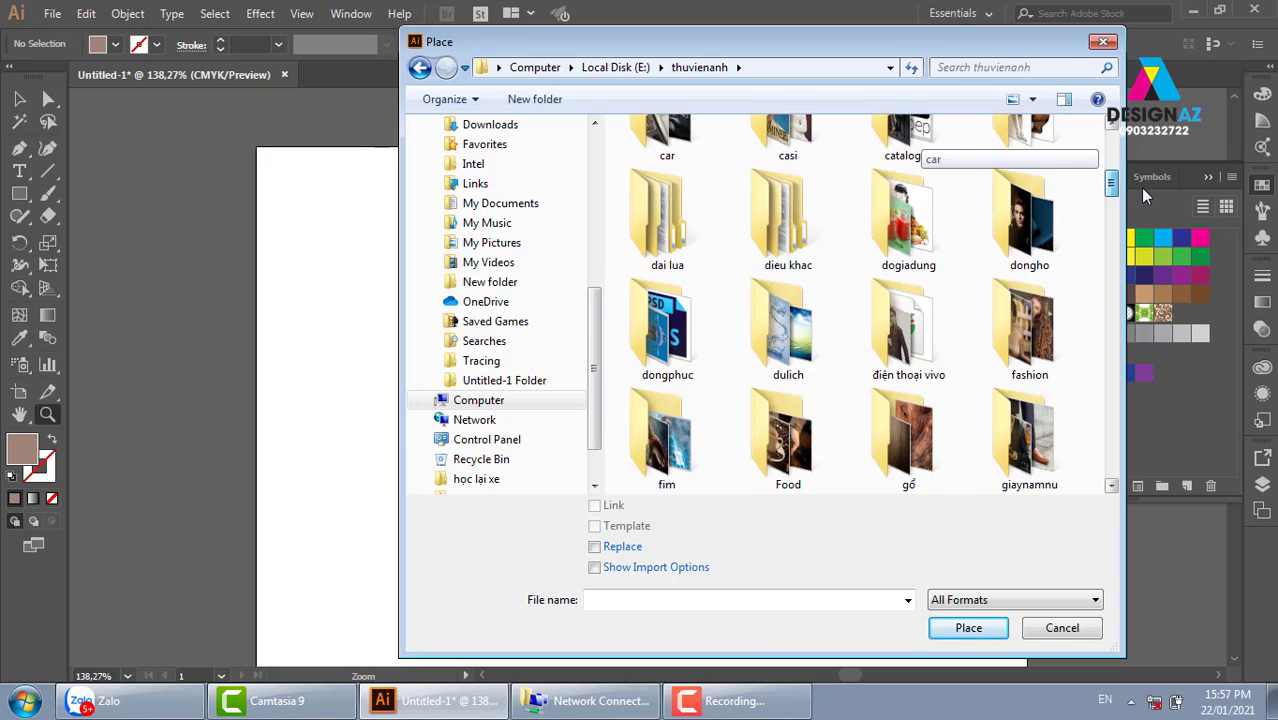
pyautogui.doubleClick(909, 345)
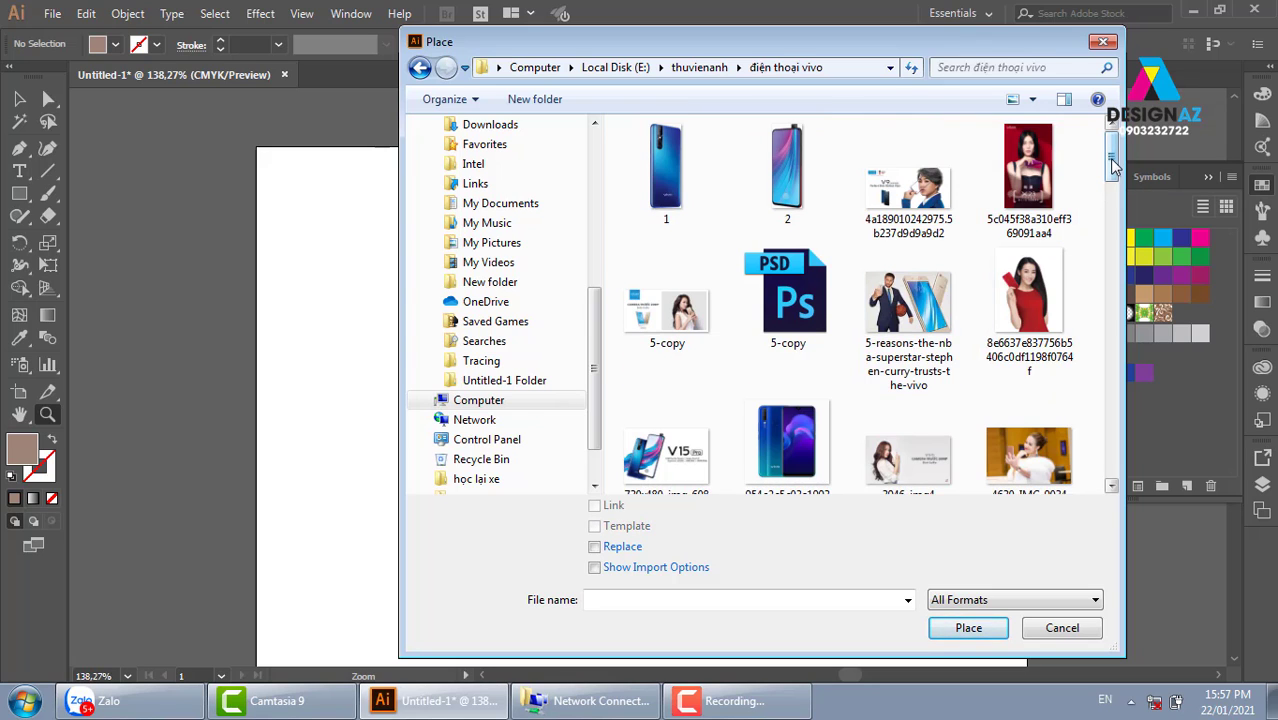
pyautogui.click(1028, 170)
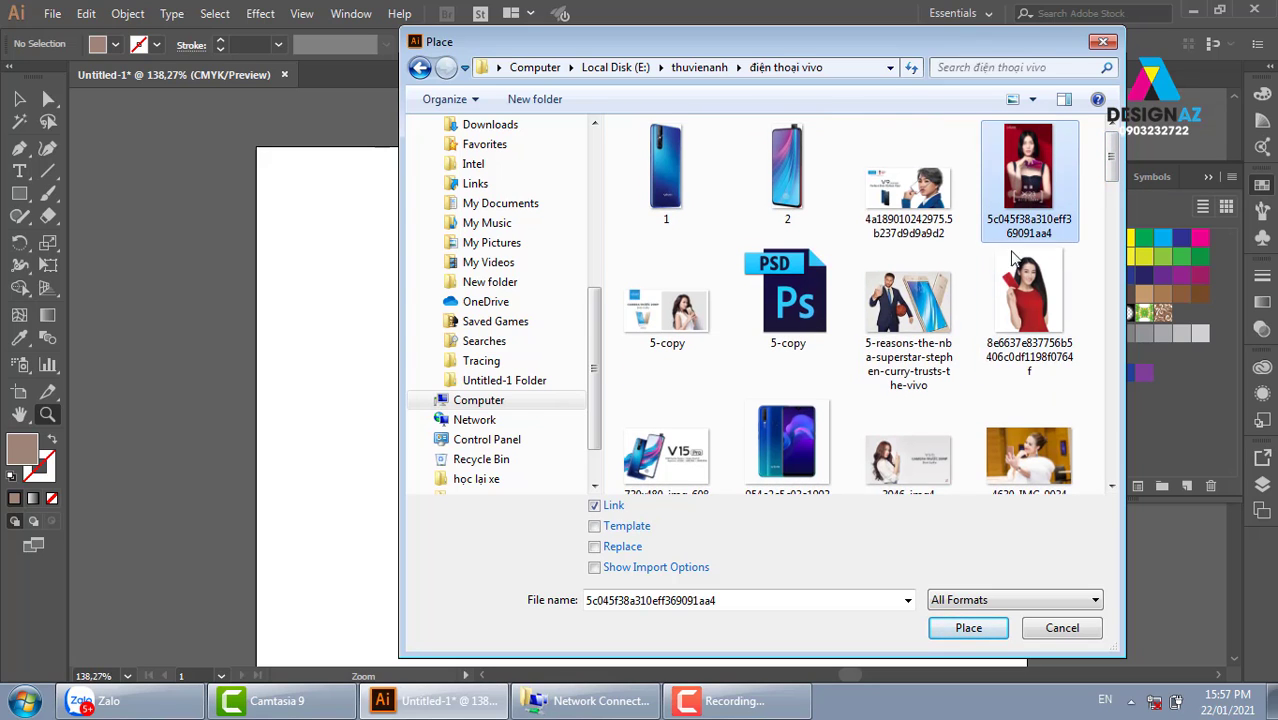
pyautogui.click(968, 627)
# Step: Drop the vivo photo onto the artboard and zoom in on its top area
pyautogui.moveTo(278, 155); pyautogui.dragTo(607, 491)
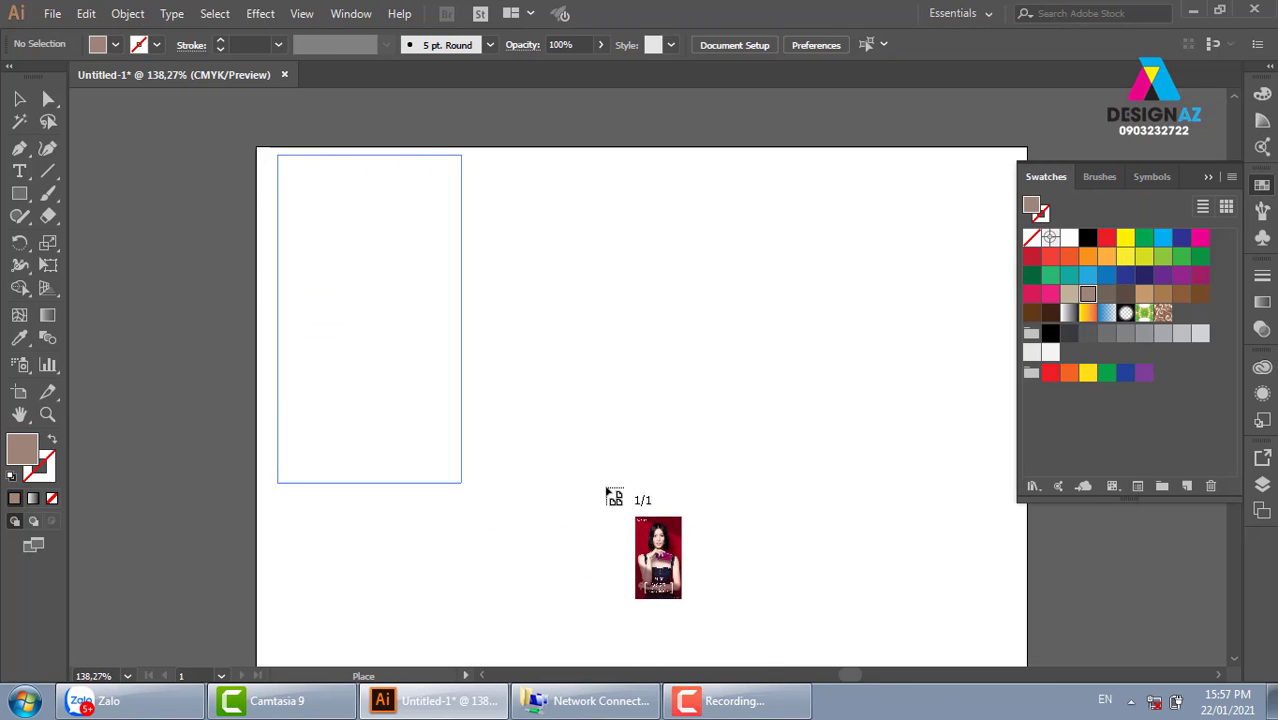
pyautogui.press('z')
pyautogui.click(645, 308)
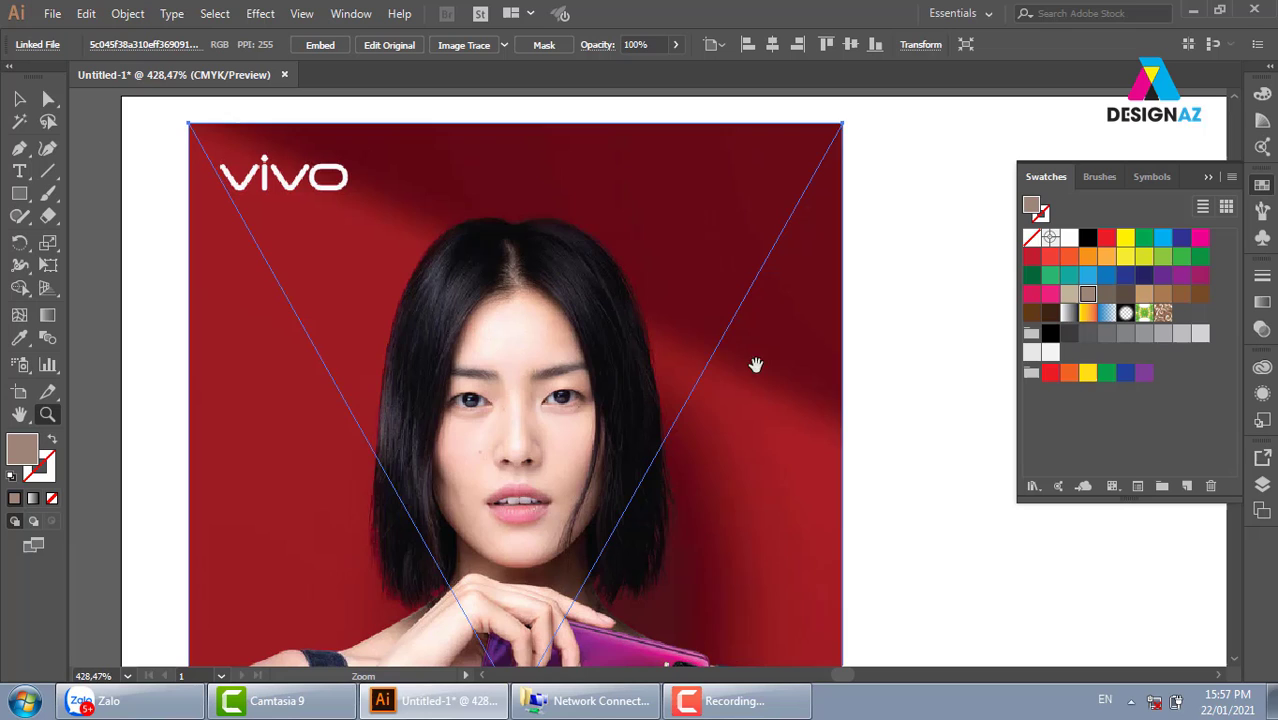
pyautogui.moveTo(441, 331); pyautogui.dragTo(745, 305)
# Step: Draw a rectangle over the photo's upper-right portion and fill it white
pyautogui.press('m')
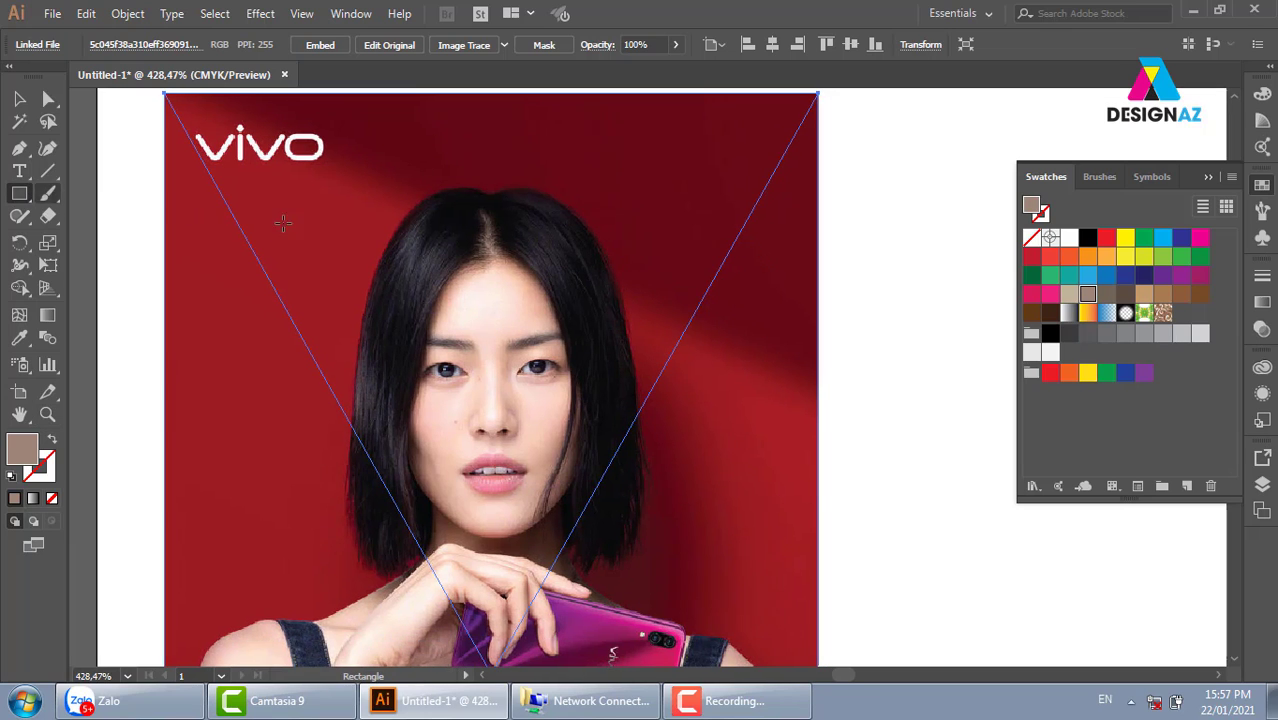
pyautogui.moveTo(283, 224); pyautogui.dragTo(320, 281)
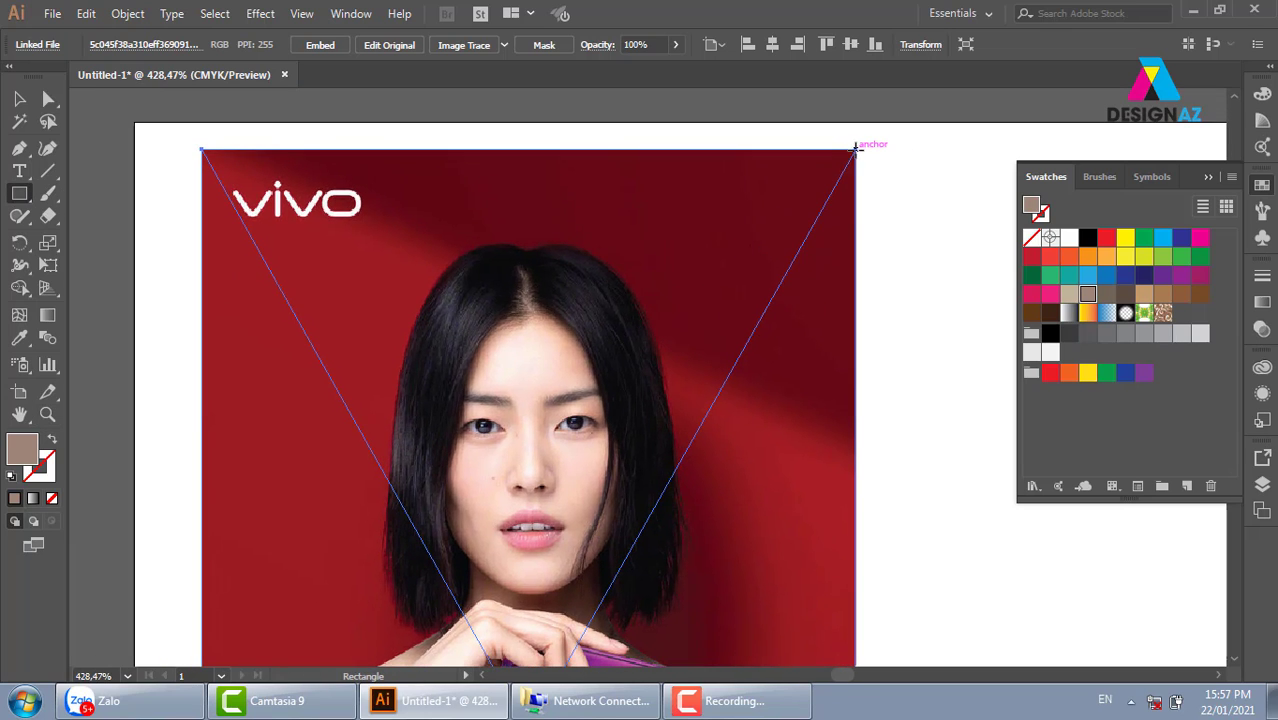
pyautogui.moveTo(855, 149); pyautogui.dragTo(492, 523)
pyautogui.click(19, 99)
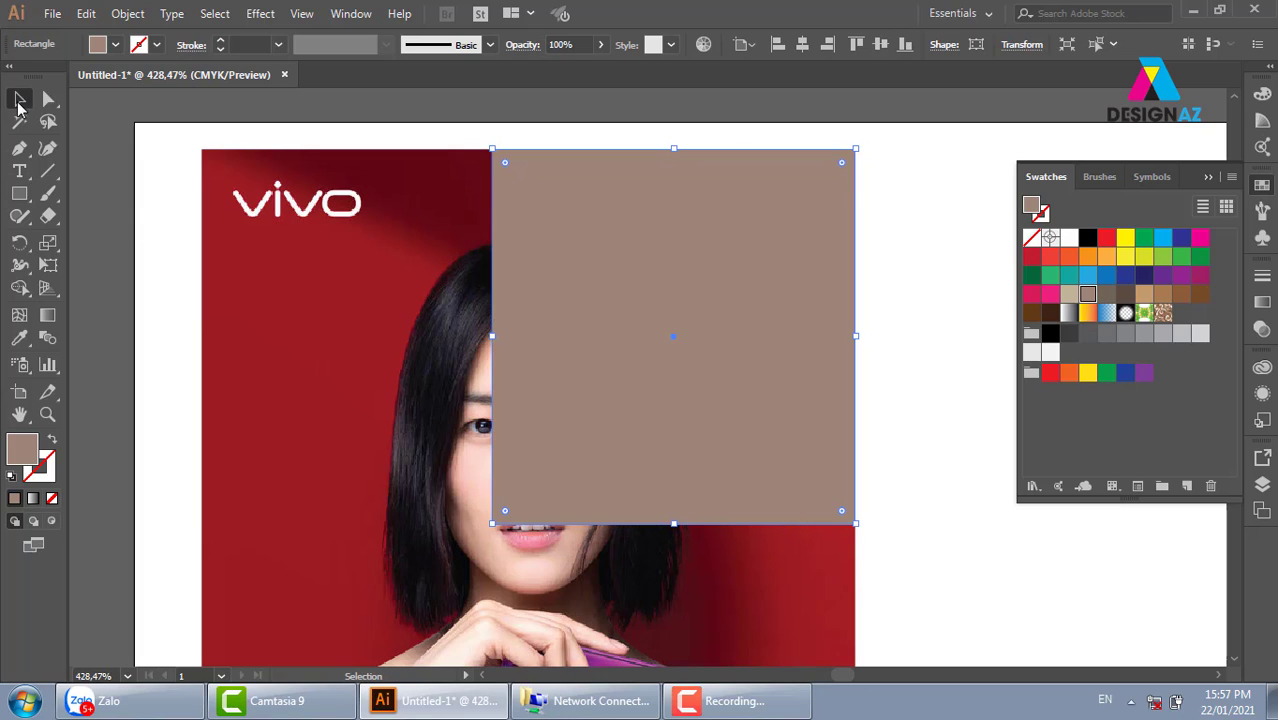
pyautogui.click(1069, 238)
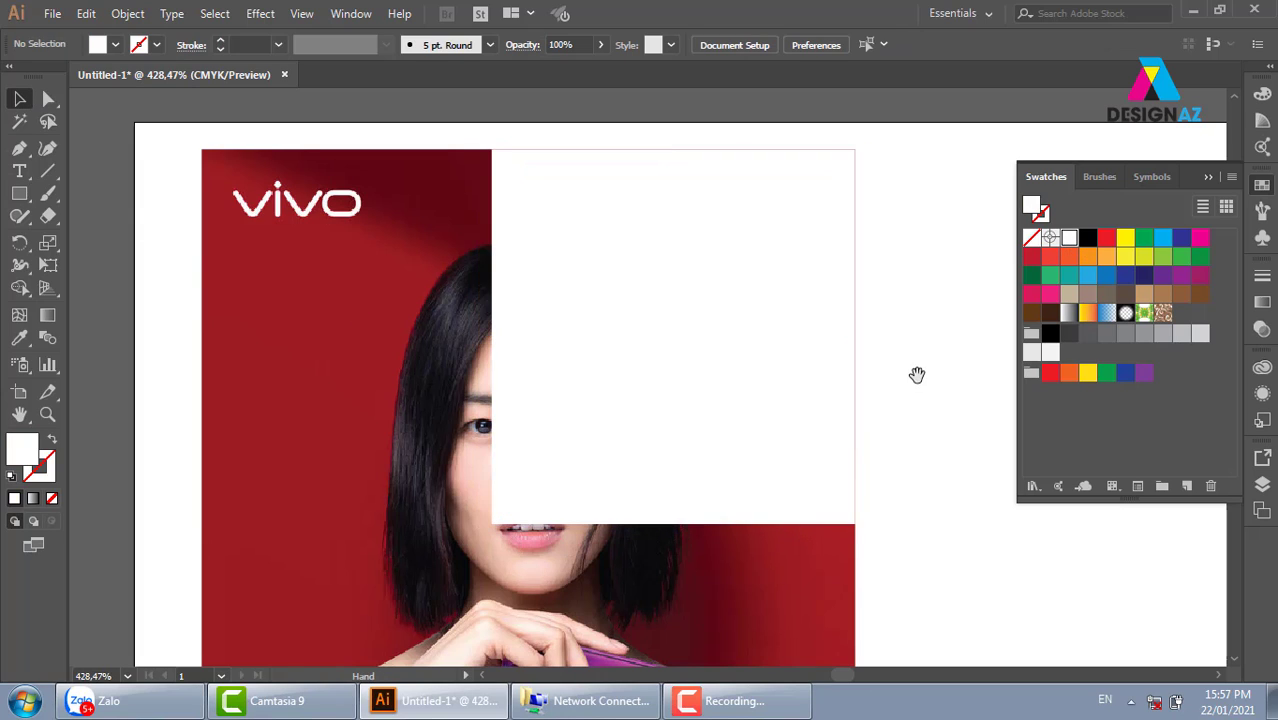
pyautogui.moveTo(810, 367); pyautogui.dragTo(722, 348)
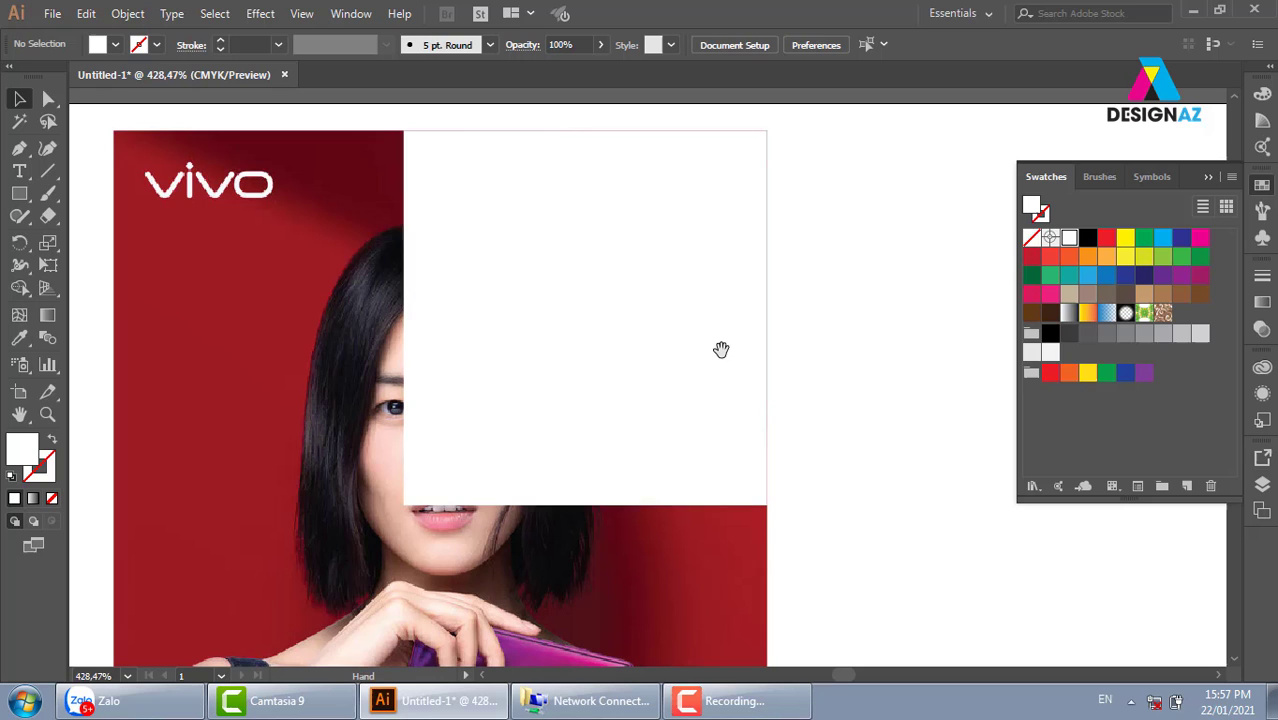
# Step: Split the white rectangle into 6 rows and 6 columns with a 0 gutter, using Preview
pyautogui.click(128, 14)
pyautogui.moveTo(230, 401)
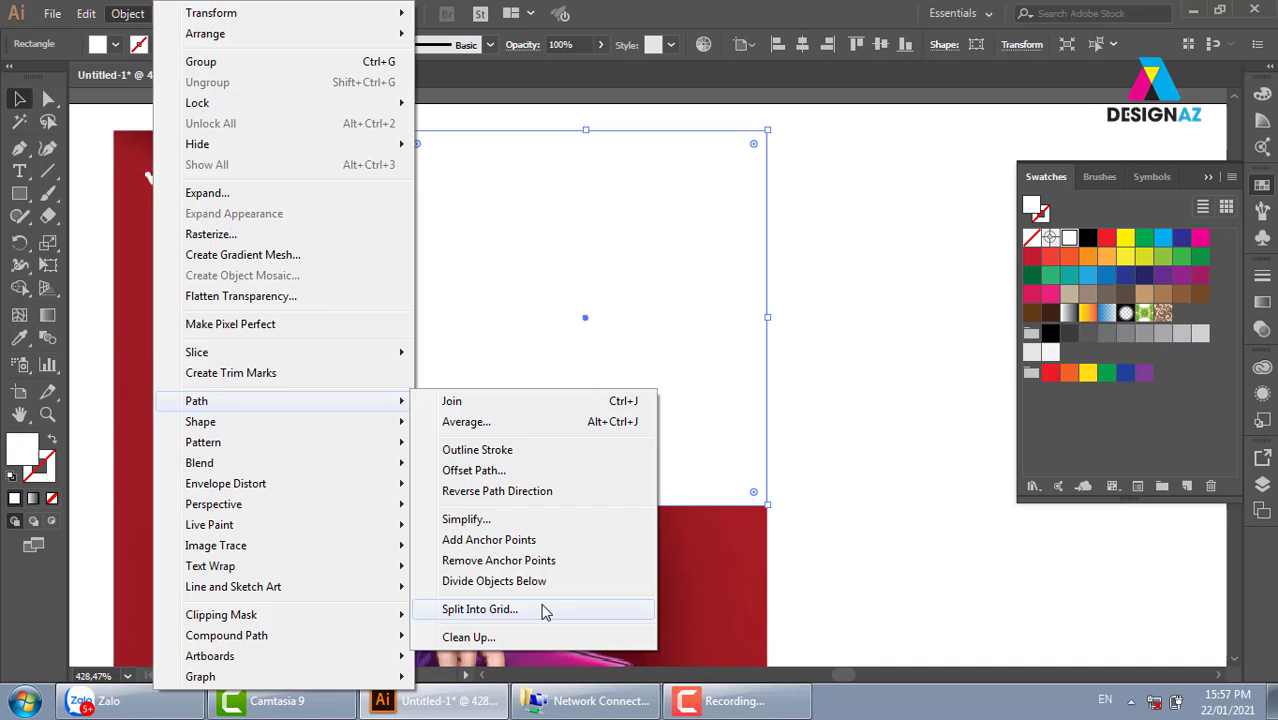
pyautogui.click(545, 612)
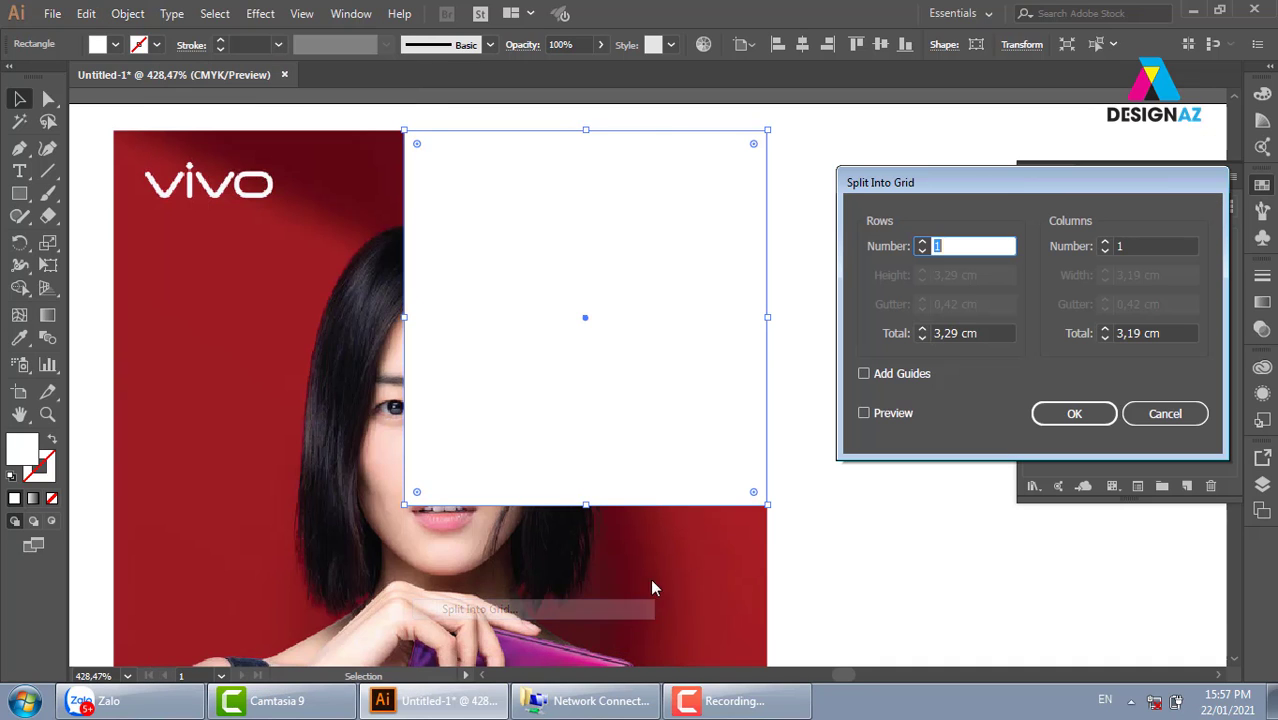
pyautogui.click(887, 412)
pyautogui.click(922, 243)
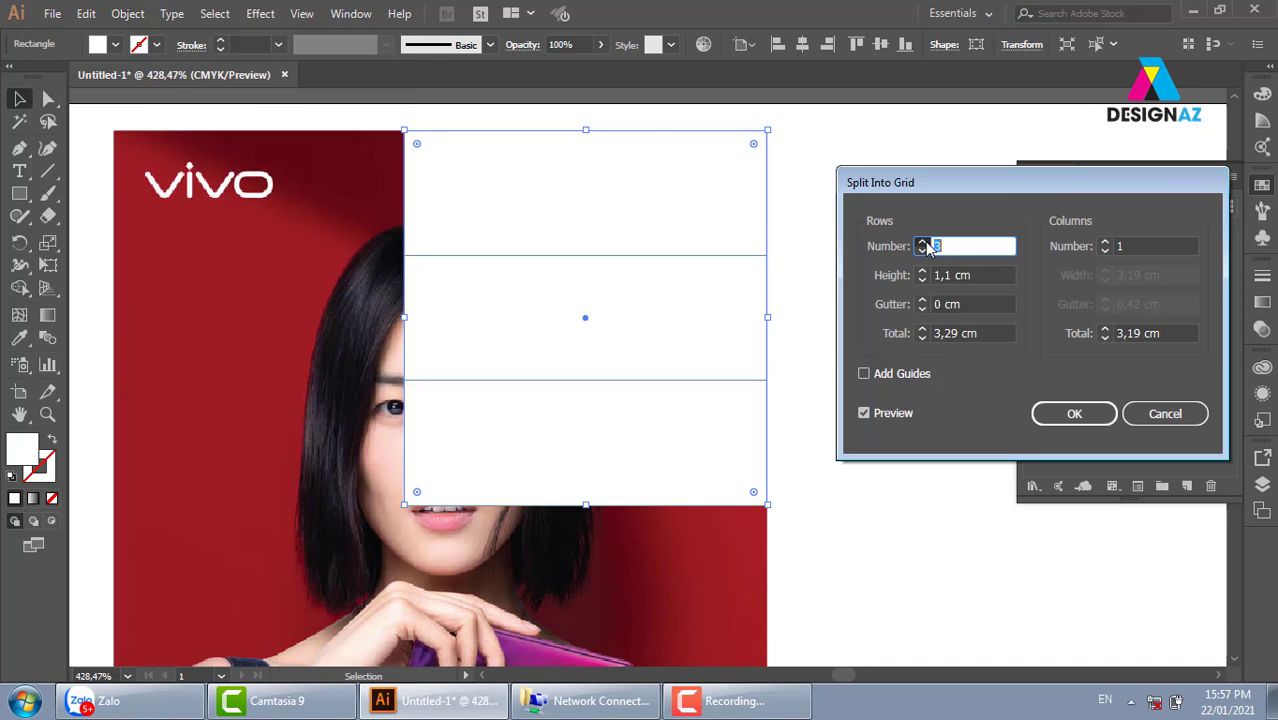
pyautogui.click(922, 243)
pyautogui.click(922, 243)
pyautogui.click(923, 243)
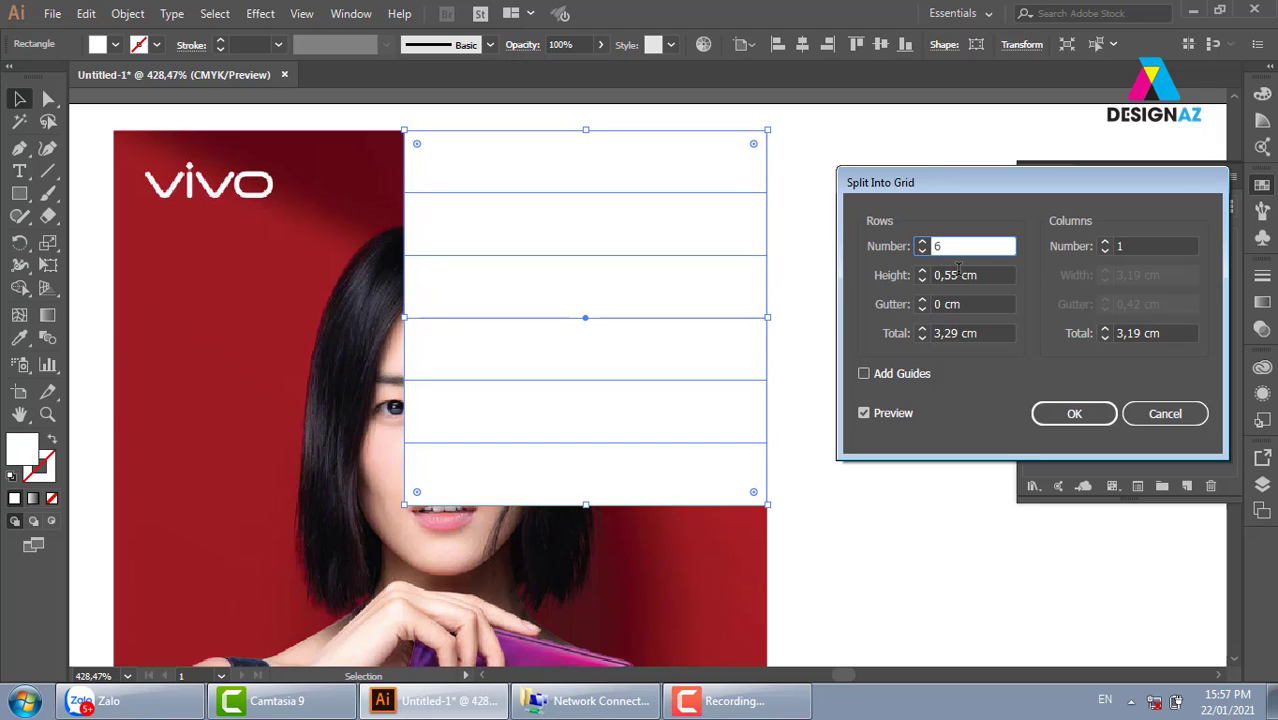
pyautogui.click(1105, 243)
pyautogui.click(1105, 243)
pyautogui.click(1105, 243)
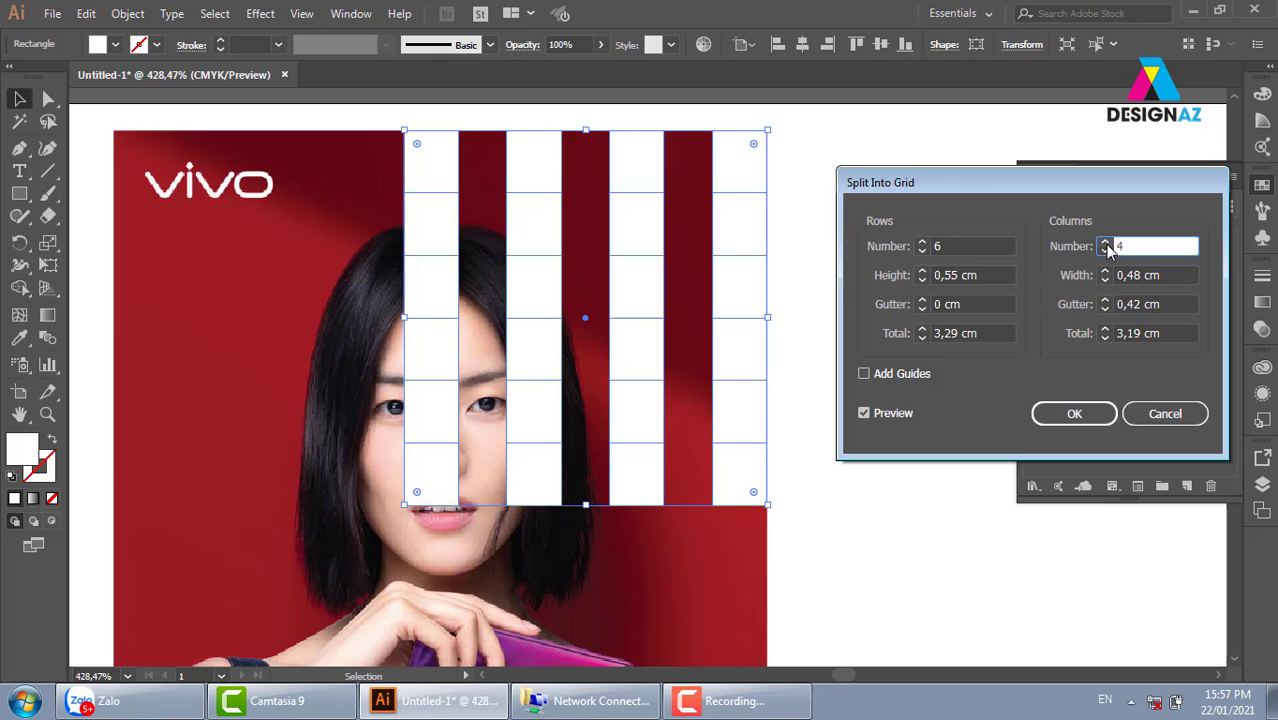
pyautogui.click(1105, 243)
pyautogui.click(1105, 243)
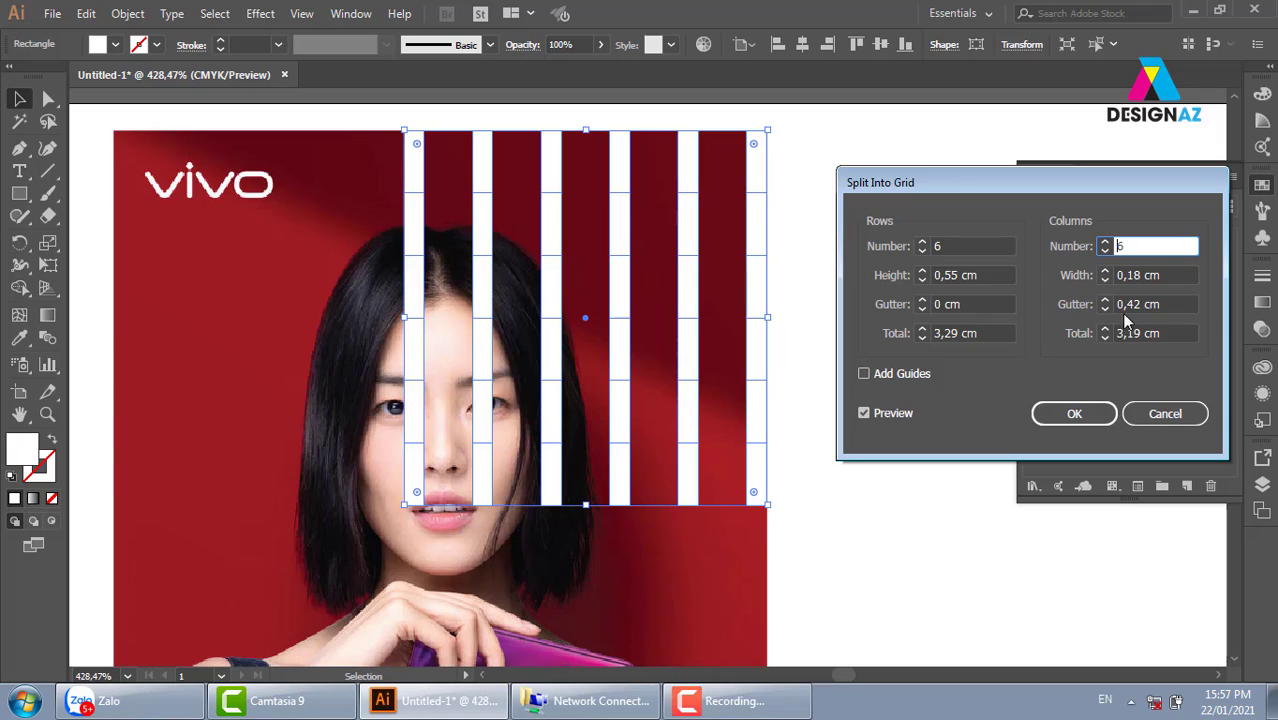
pyautogui.click(1170, 309)
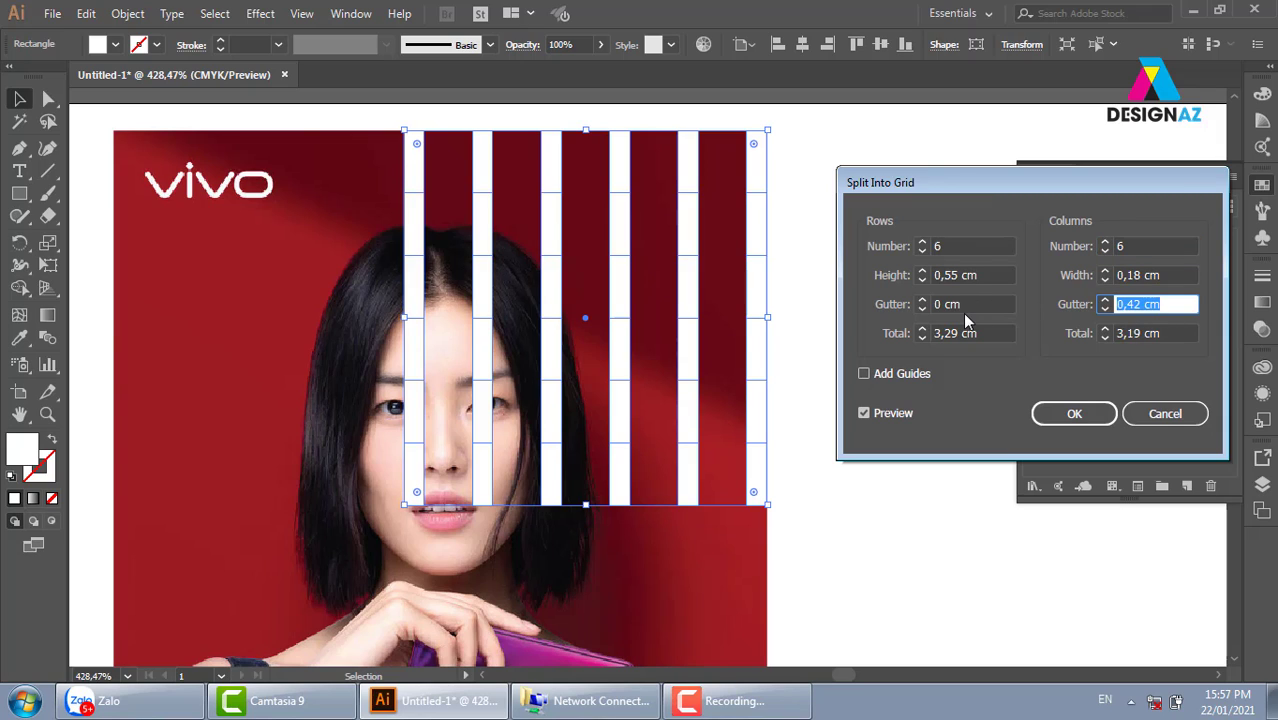
pyautogui.write('0')
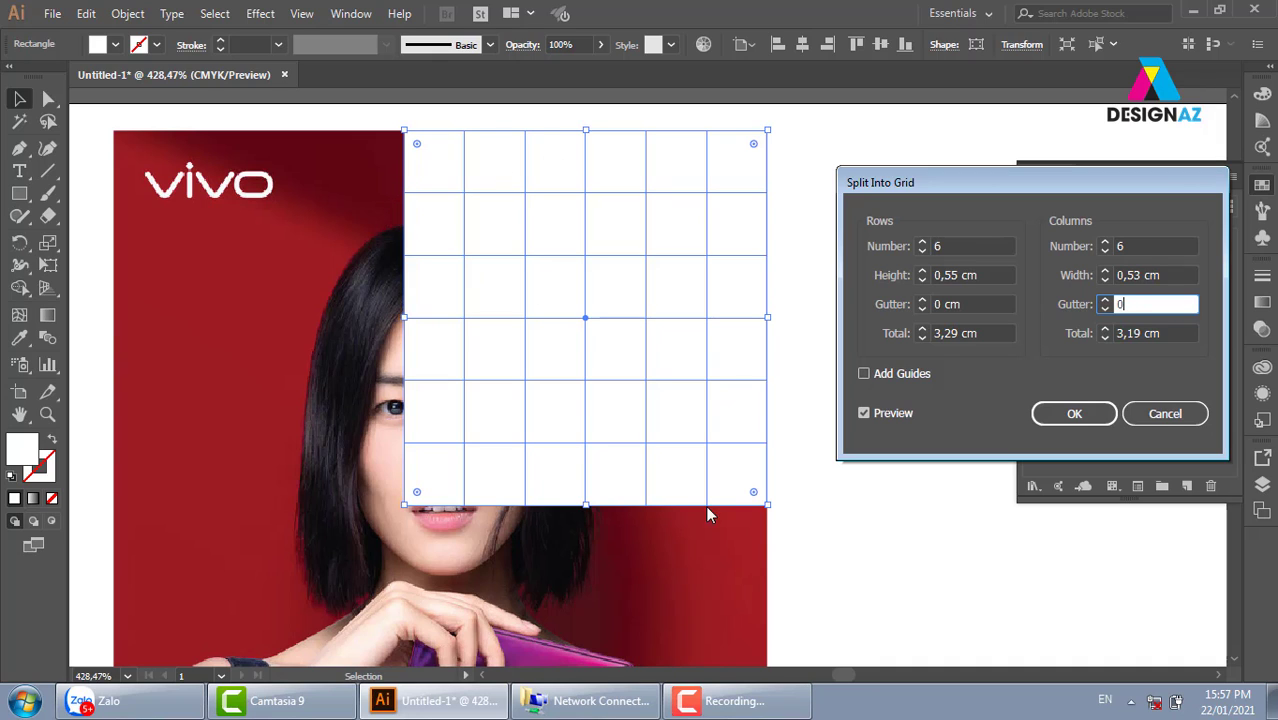
pyautogui.click(1092, 414)
# Step: Set the top-right grid cell to 80% opacity
pyautogui.click(870, 400)
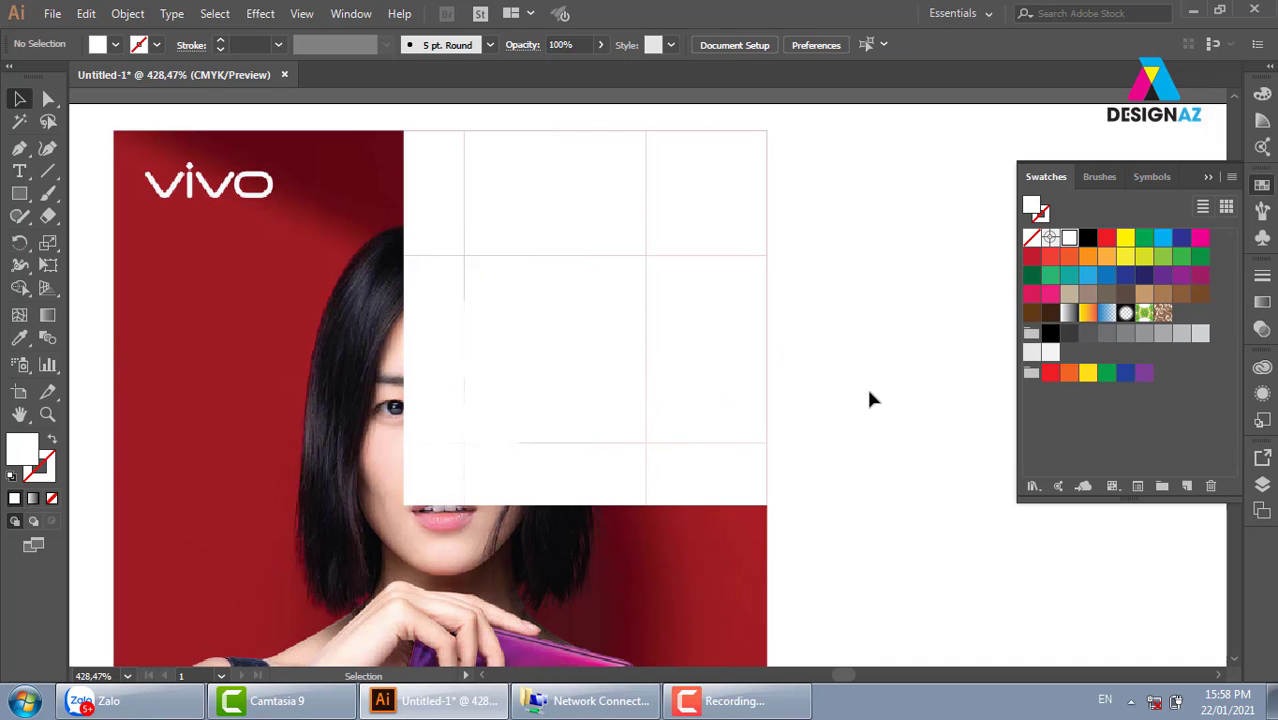
pyautogui.click(739, 177)
pyautogui.click(568, 45)
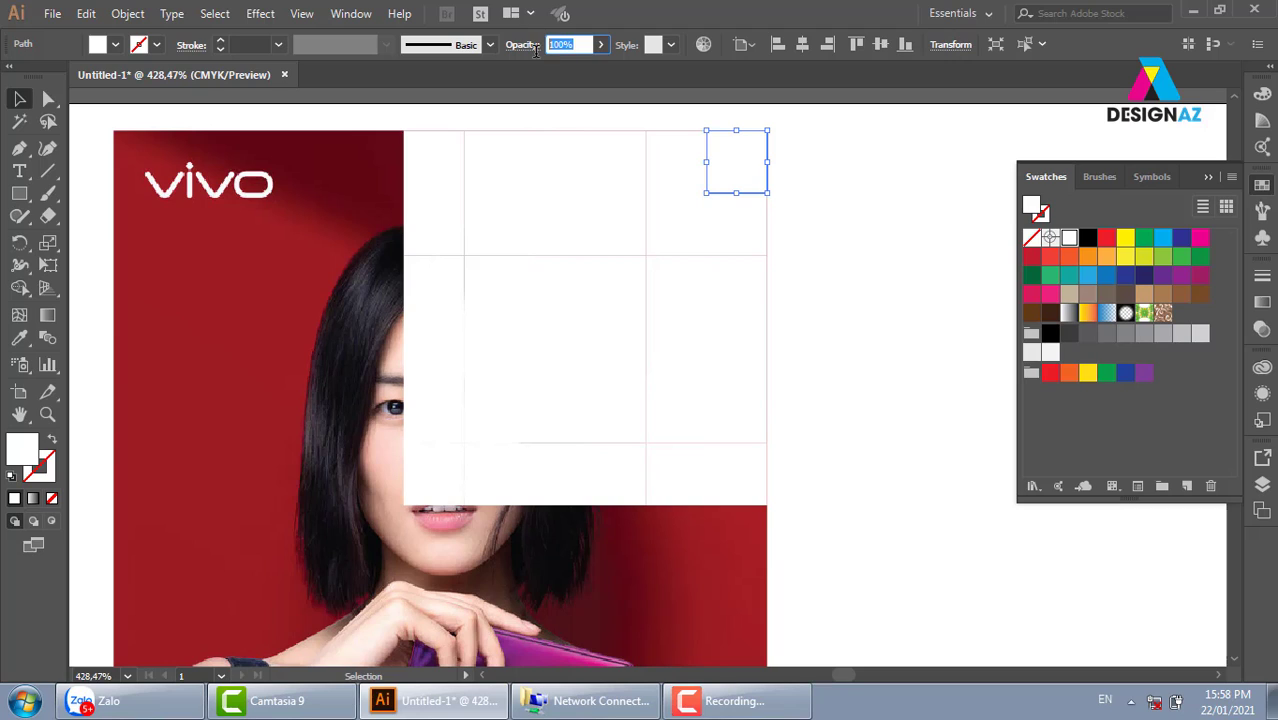
pyautogui.write('80')
pyautogui.press('Return')
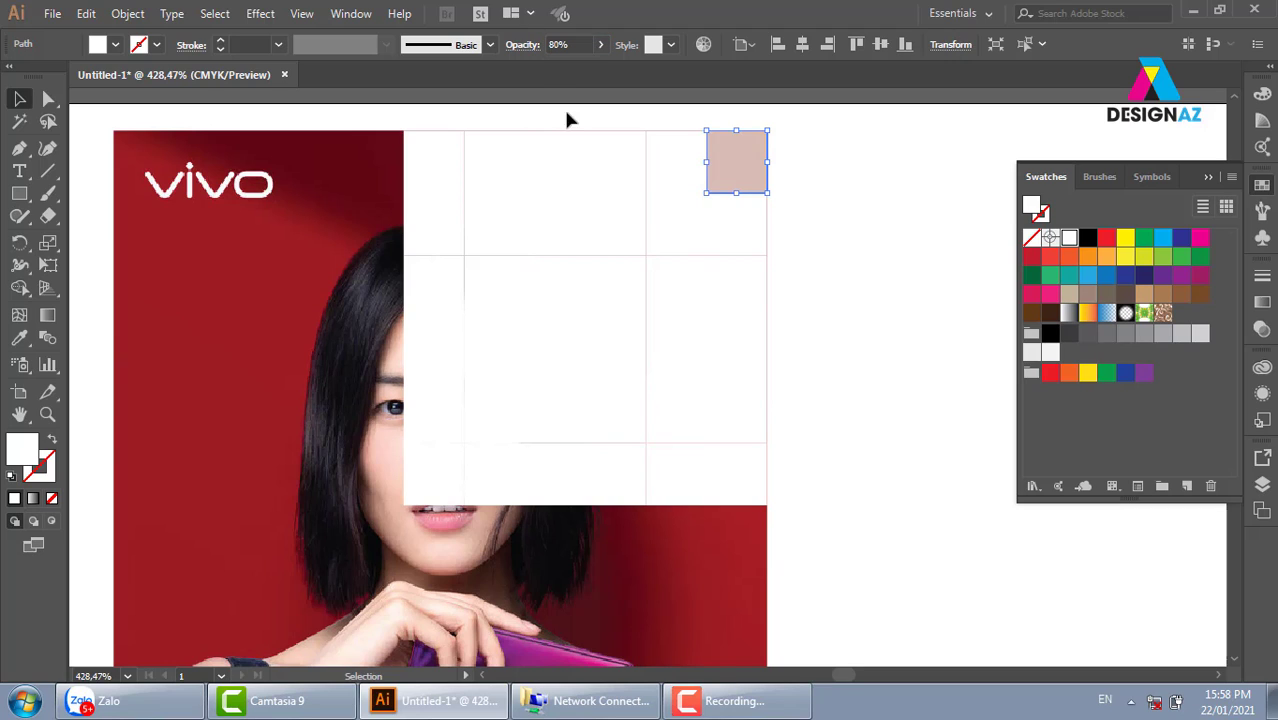
# Step: Set the three cells around the top-right cell to 60% opacity
pyautogui.click(673, 160)
pyautogui.keyDown('shift'); pyautogui.click(736, 230); pyautogui.keyUp('shift')
pyautogui.keyDown('shift'); pyautogui.click(675, 225); pyautogui.keyUp('shift')
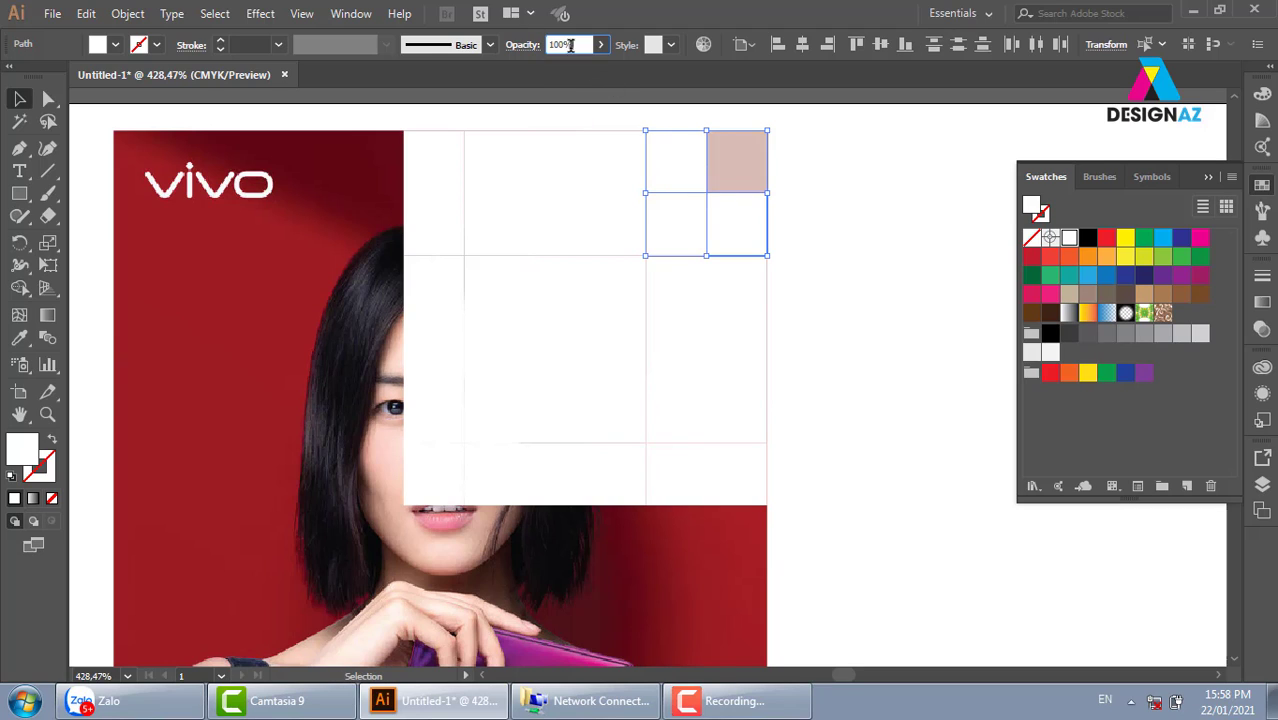
pyautogui.click(568, 45)
pyautogui.write('60')
pyautogui.press('Return')
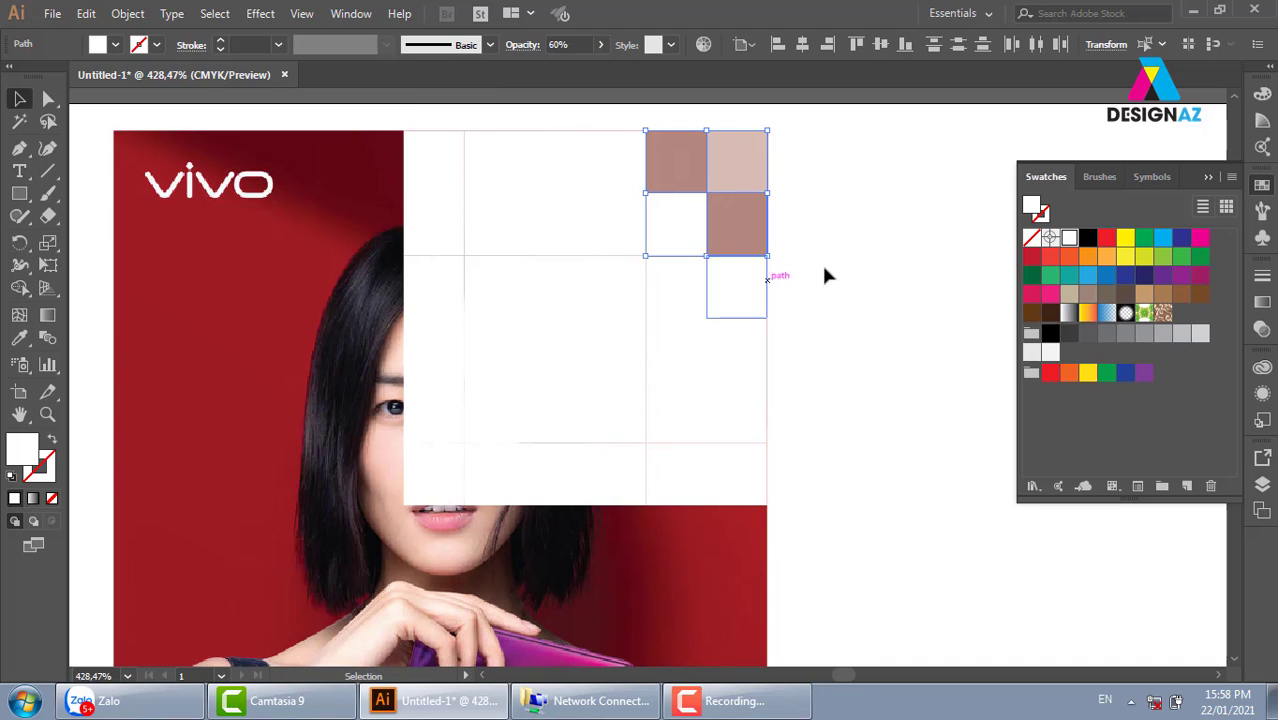
# Step: Select the next diagonal band of cells and set it to 40% opacity
pyautogui.click(825, 275)
pyautogui.click(608, 166)
pyautogui.keyDown('shift'); pyautogui.click(670, 230); pyautogui.keyUp('shift')
pyautogui.keyDown('shift'); pyautogui.click(615, 225); pyautogui.keyUp('shift')
pyautogui.keyDown('shift'); pyautogui.click(675, 288); pyautogui.keyUp('shift')
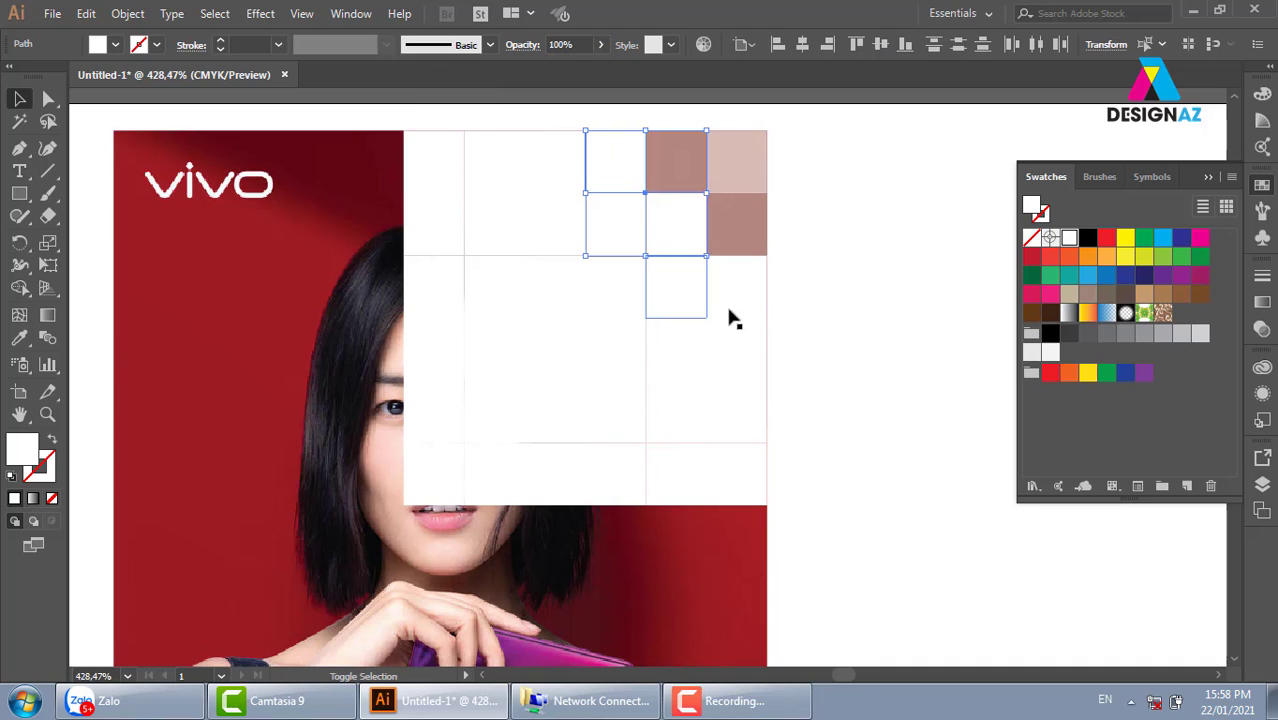
pyautogui.keyDown('shift'); pyautogui.click(740, 293); pyautogui.keyUp('shift')
pyautogui.click(566, 45)
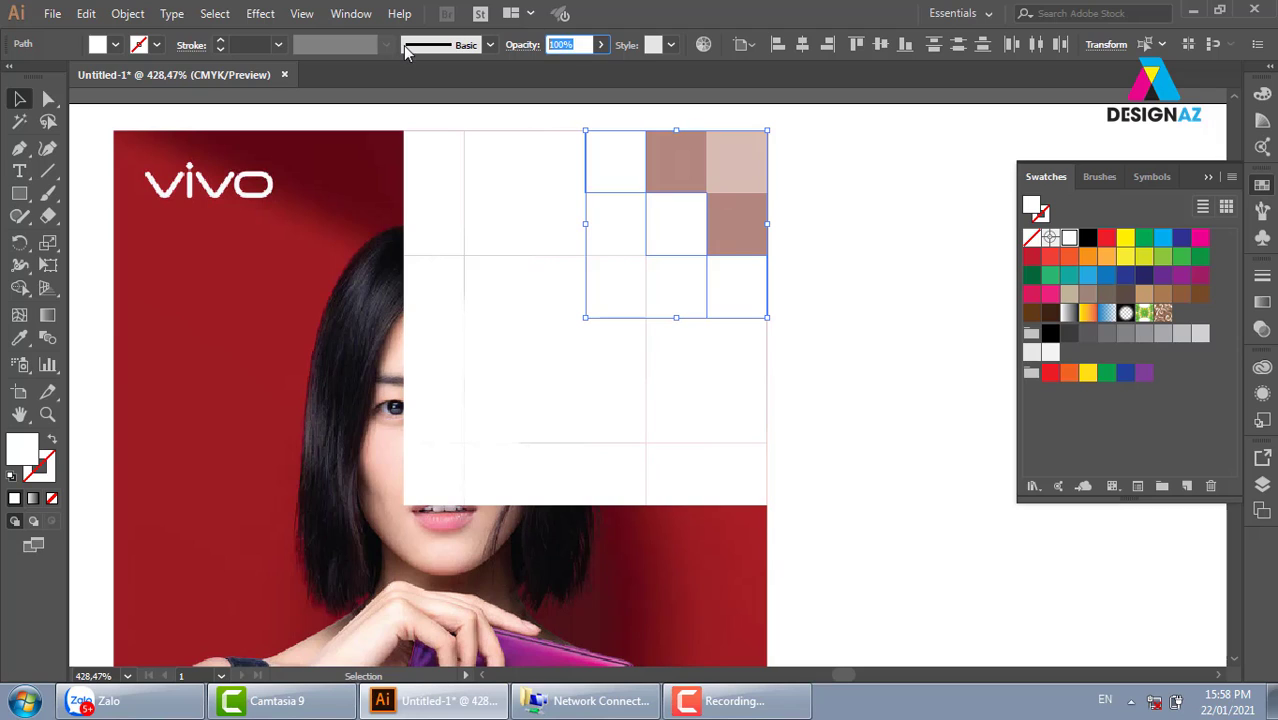
pyautogui.write('40')
pyautogui.press('Return')
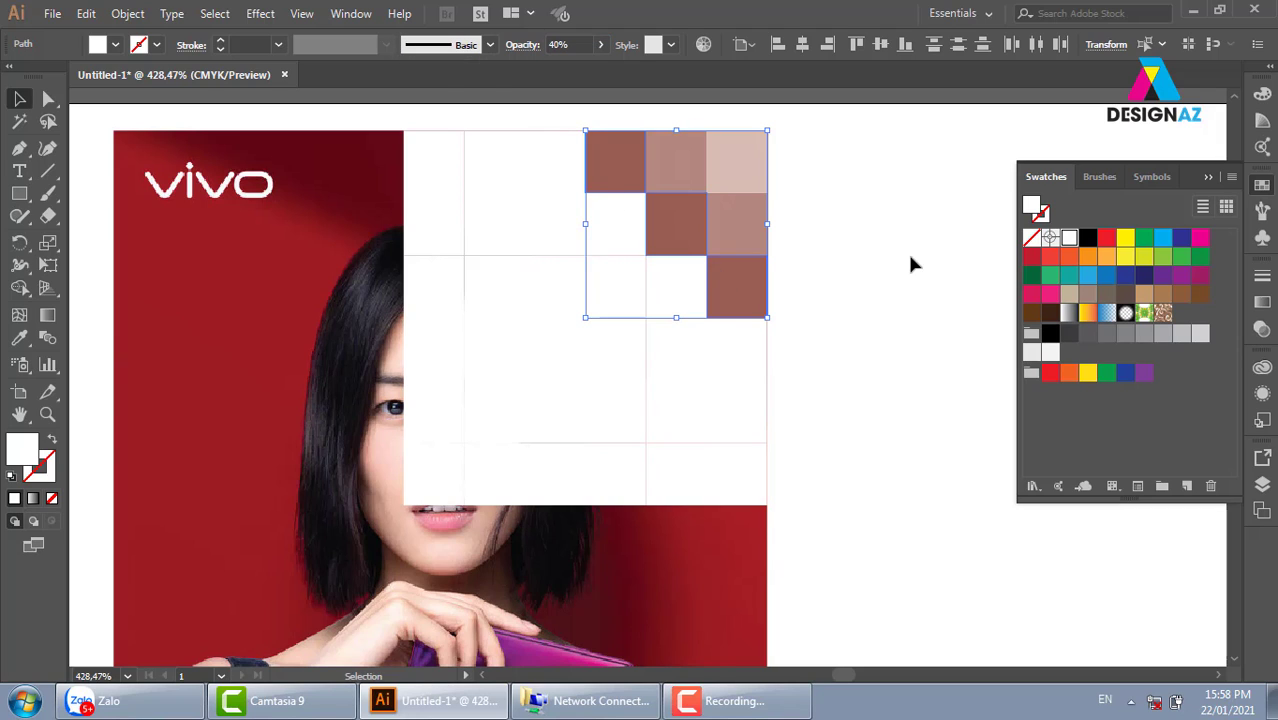
# Step: Set the following diagonal band of cells to 20% opacity
pyautogui.click(907, 251)
pyautogui.click(555, 165)
pyautogui.keyDown('shift'); pyautogui.click(605, 225); pyautogui.keyUp('shift')
pyautogui.keyDown('shift'); pyautogui.click(675, 288); pyautogui.keyUp('shift')
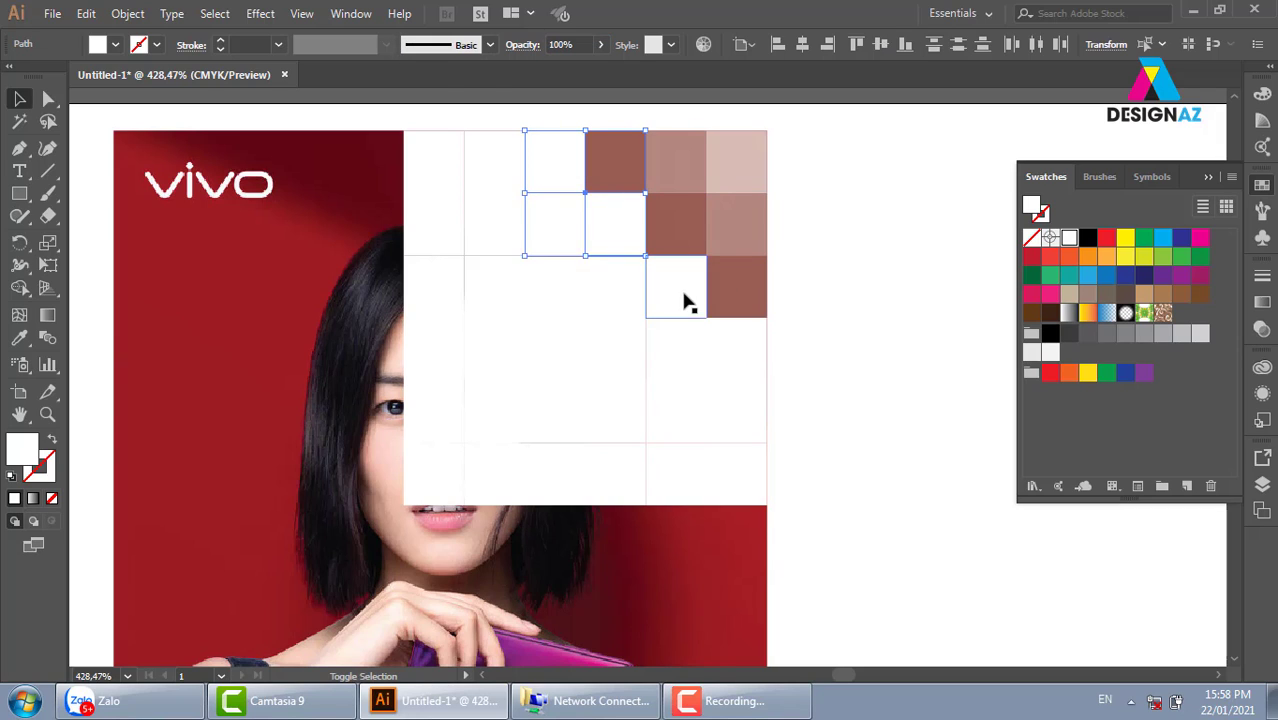
pyautogui.keyDown('shift'); pyautogui.click(728, 352); pyautogui.keyUp('shift')
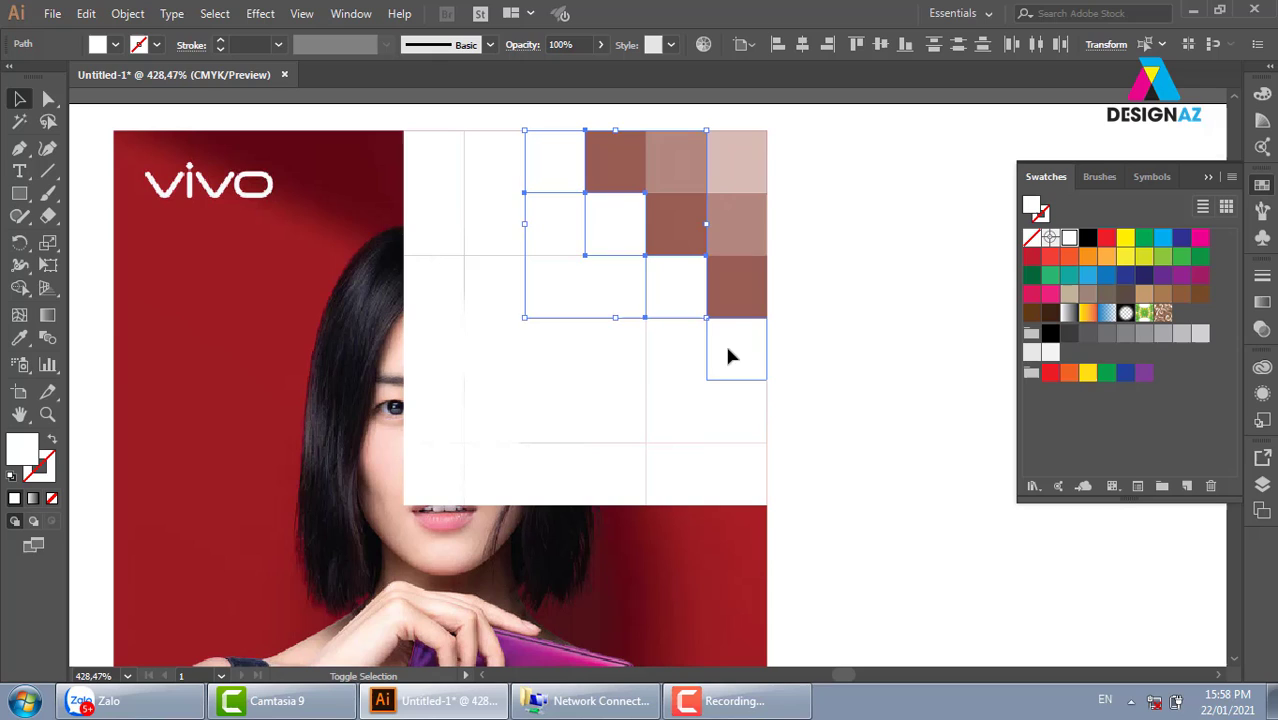
pyautogui.click(581, 44)
pyautogui.write('20')
pyautogui.press('Return')
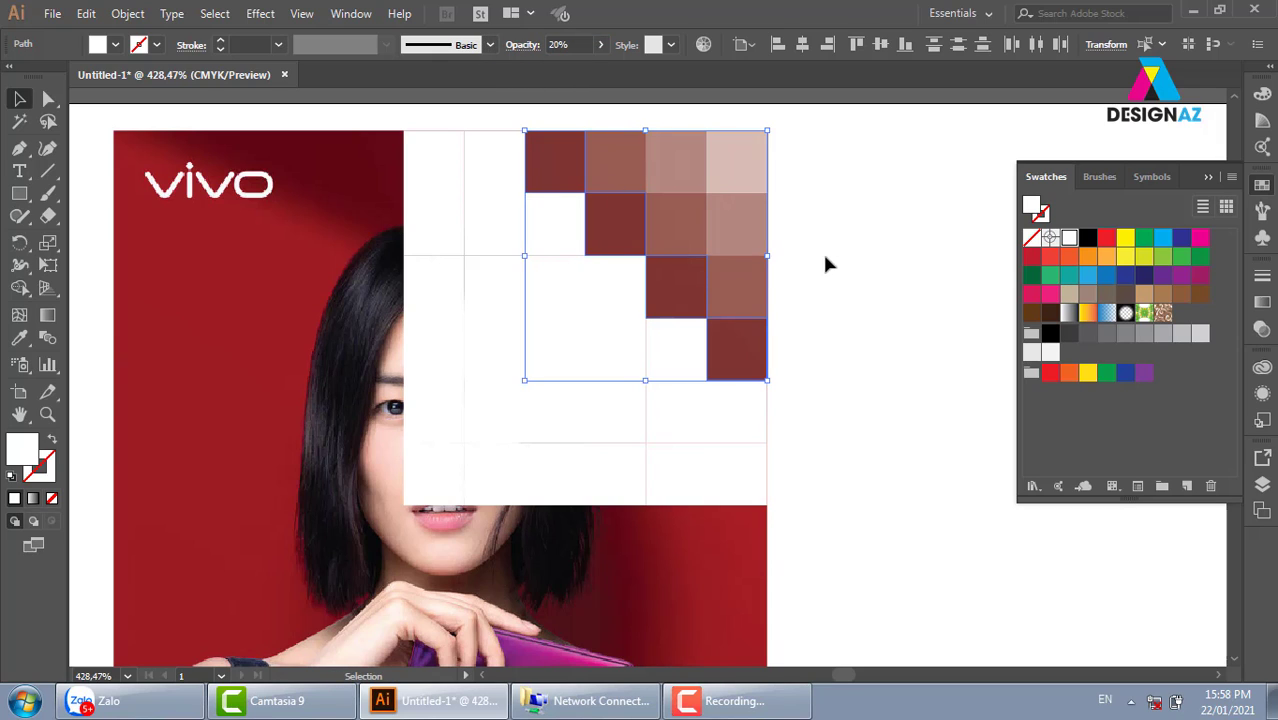
# Step: Set the next diagonal band of cells to 10% opacity
pyautogui.click(497, 205)
pyautogui.click(500, 170)
pyautogui.keyDown('shift'); pyautogui.click(555, 225); pyautogui.keyUp('shift')
pyautogui.keyDown('shift'); pyautogui.click(616, 290); pyautogui.keyUp('shift')
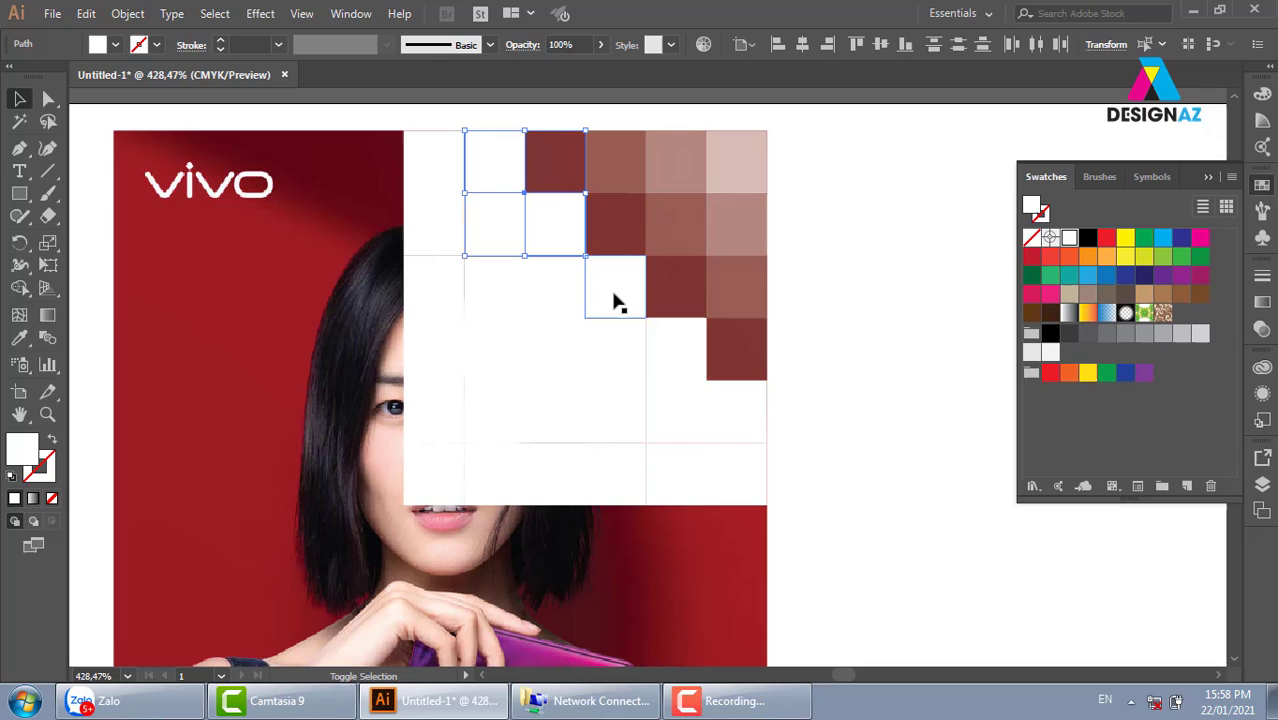
pyautogui.keyDown('shift'); pyautogui.click(668, 346); pyautogui.keyUp('shift')
pyautogui.keyDown('shift'); pyautogui.click(733, 422); pyautogui.keyUp('shift')
pyautogui.click(565, 44)
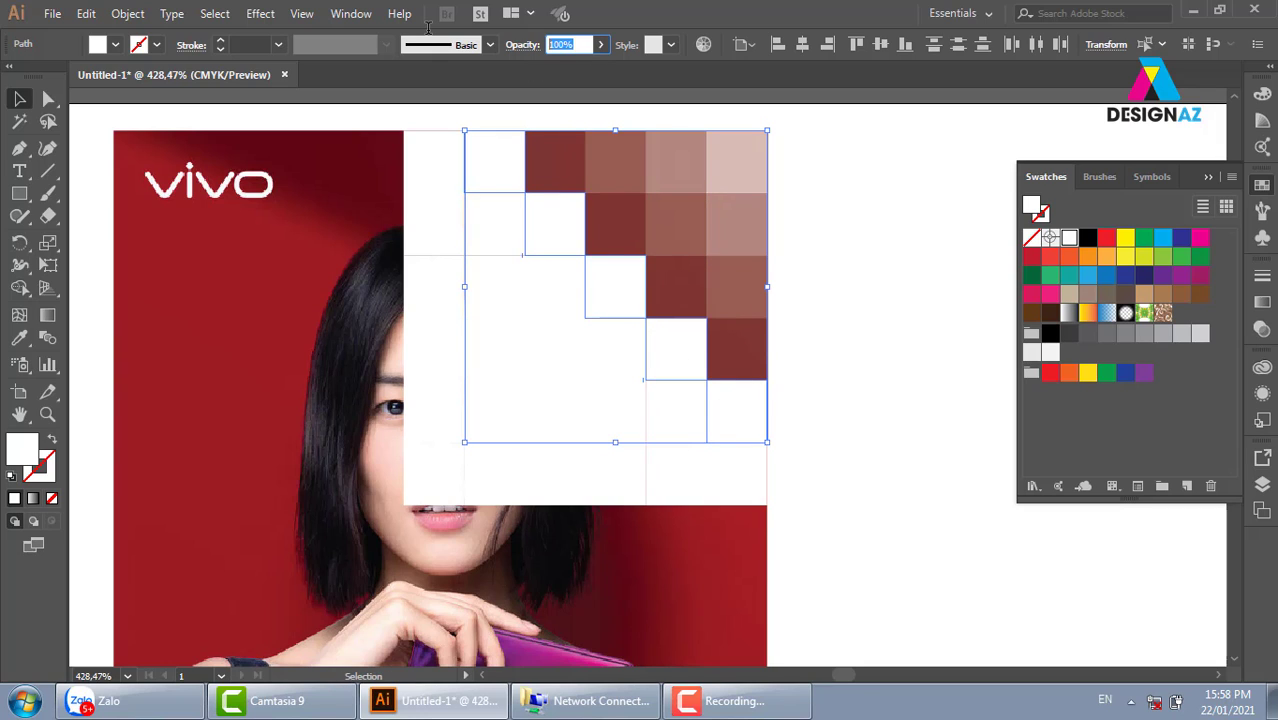
pyautogui.write('10')
pyautogui.press('Return')
# Step: Set the last diagonal band of cells to 5% opacity
pyautogui.click(855, 304)
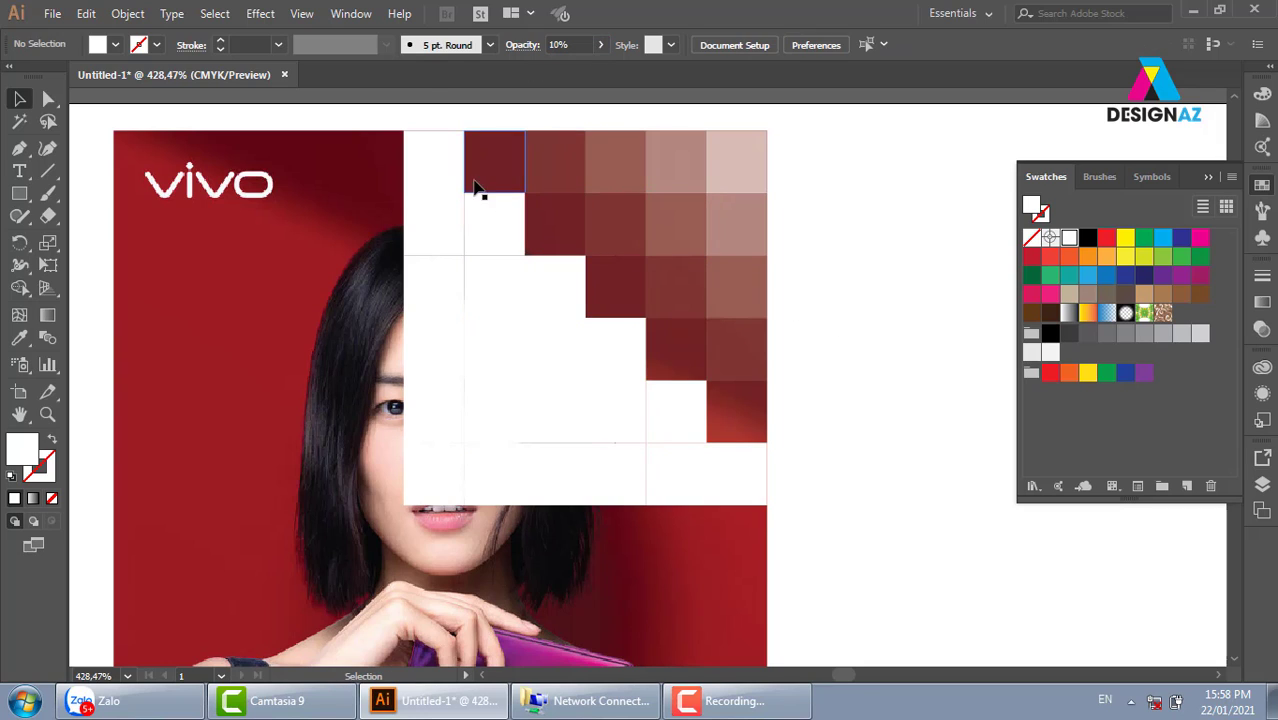
pyautogui.click(476, 188)
pyautogui.keyDown('shift'); pyautogui.click(505, 228); pyautogui.keyUp('shift')
pyautogui.keyDown('shift'); pyautogui.click(551, 268); pyautogui.keyUp('shift')
pyautogui.keyDown('shift'); pyautogui.click(605, 348); pyautogui.keyUp('shift')
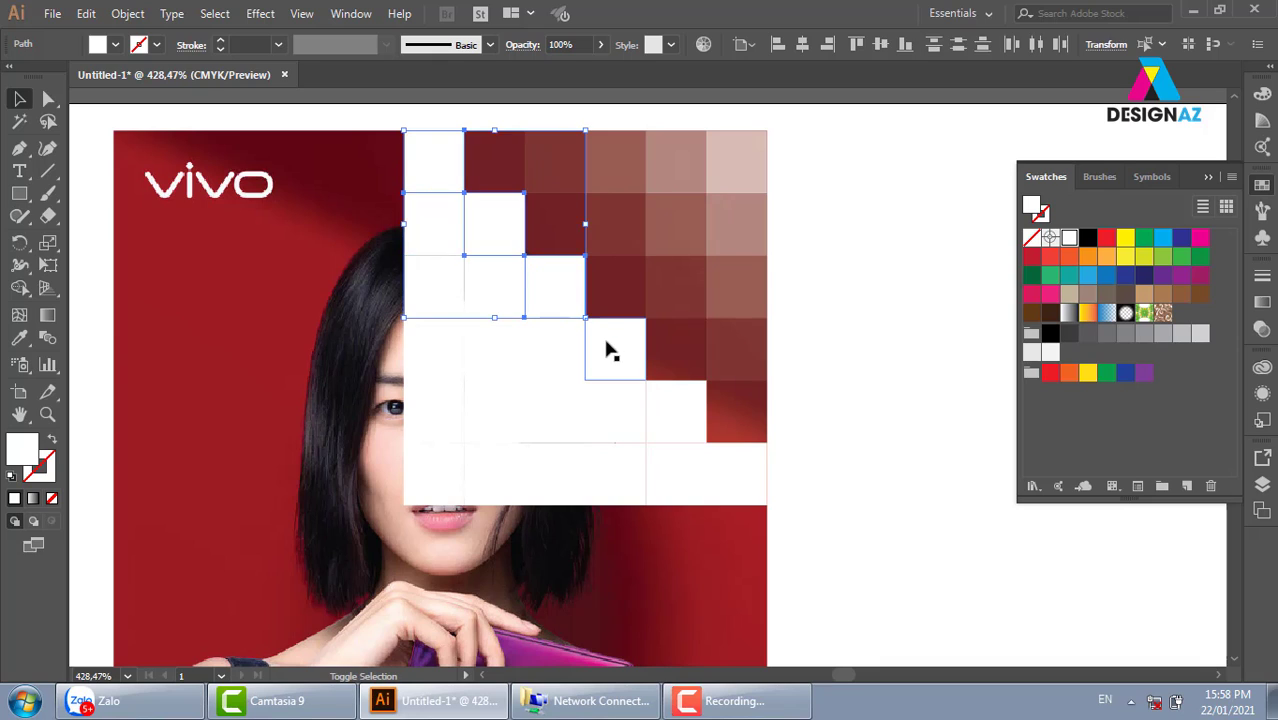
pyautogui.keyDown('shift'); pyautogui.click(672, 428); pyautogui.keyUp('shift')
pyautogui.keyDown('shift'); pyautogui.click(745, 476); pyautogui.keyUp('shift')
pyautogui.click(565, 44)
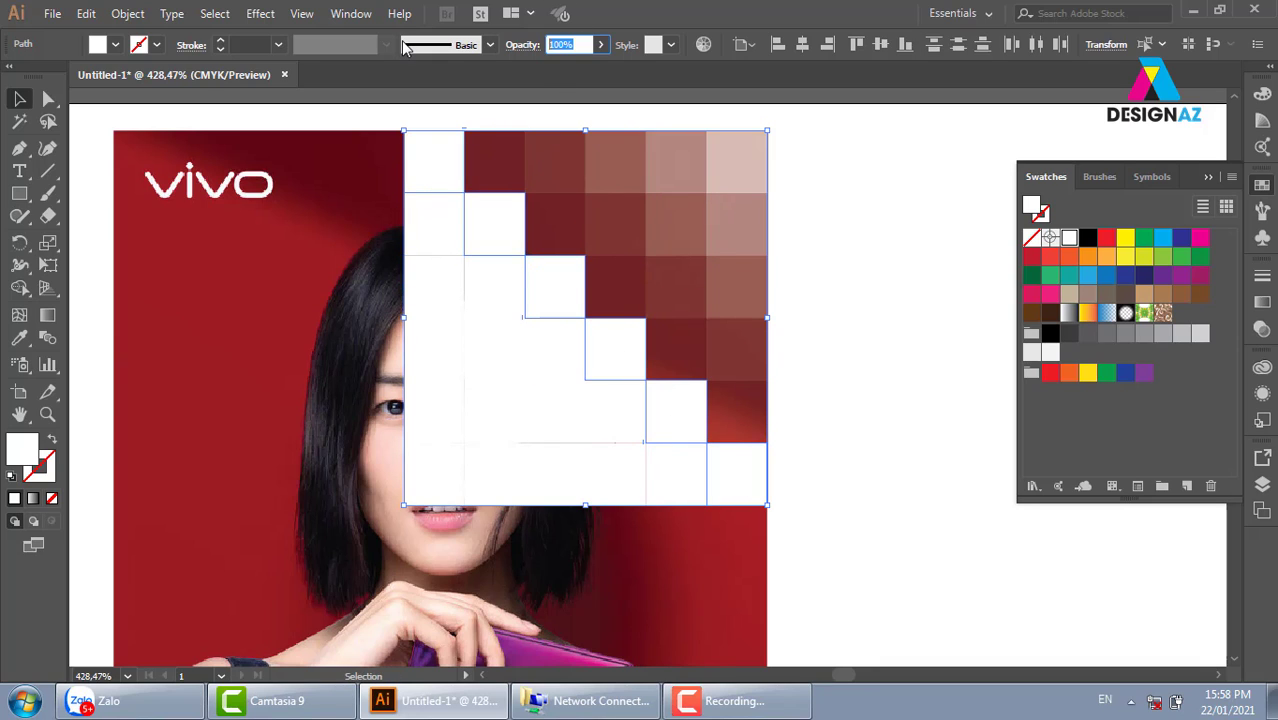
pyautogui.write('5')
pyautogui.press('Return')
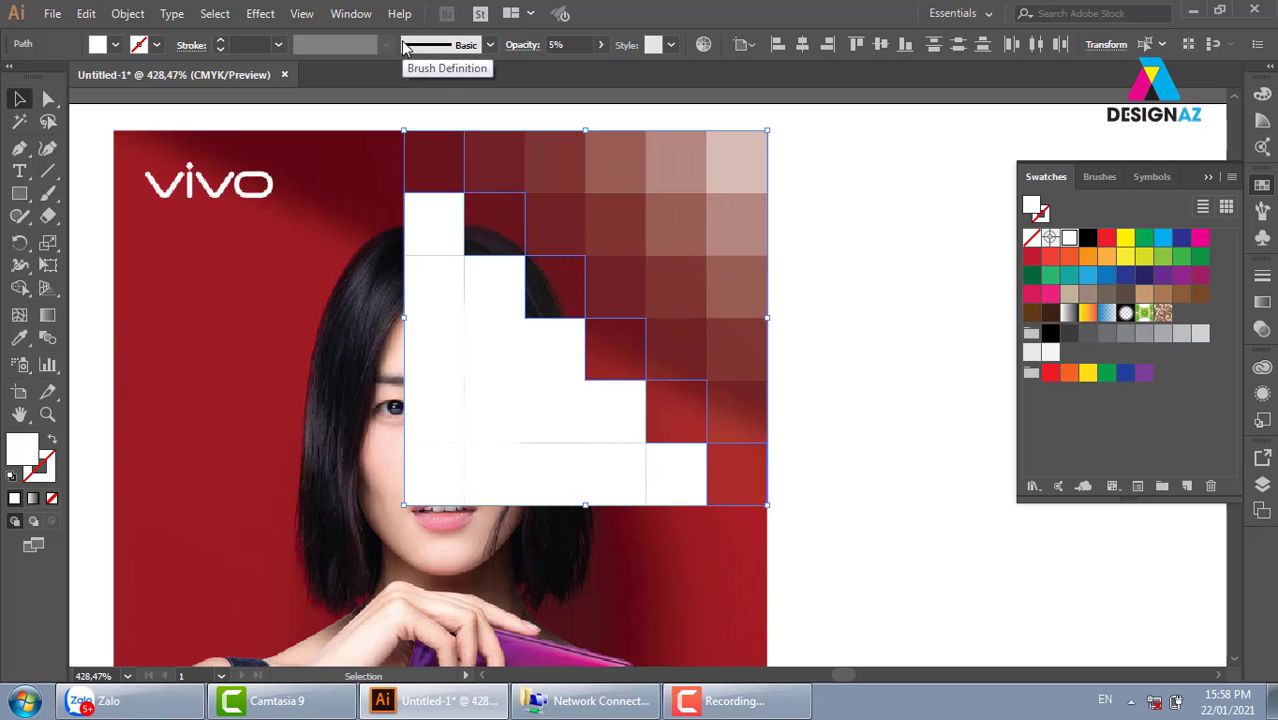
pyautogui.click(895, 390)
# Step: Select and delete the solid white lower-left staircase cells, then zoom out to 150%
pyautogui.click(445, 235)
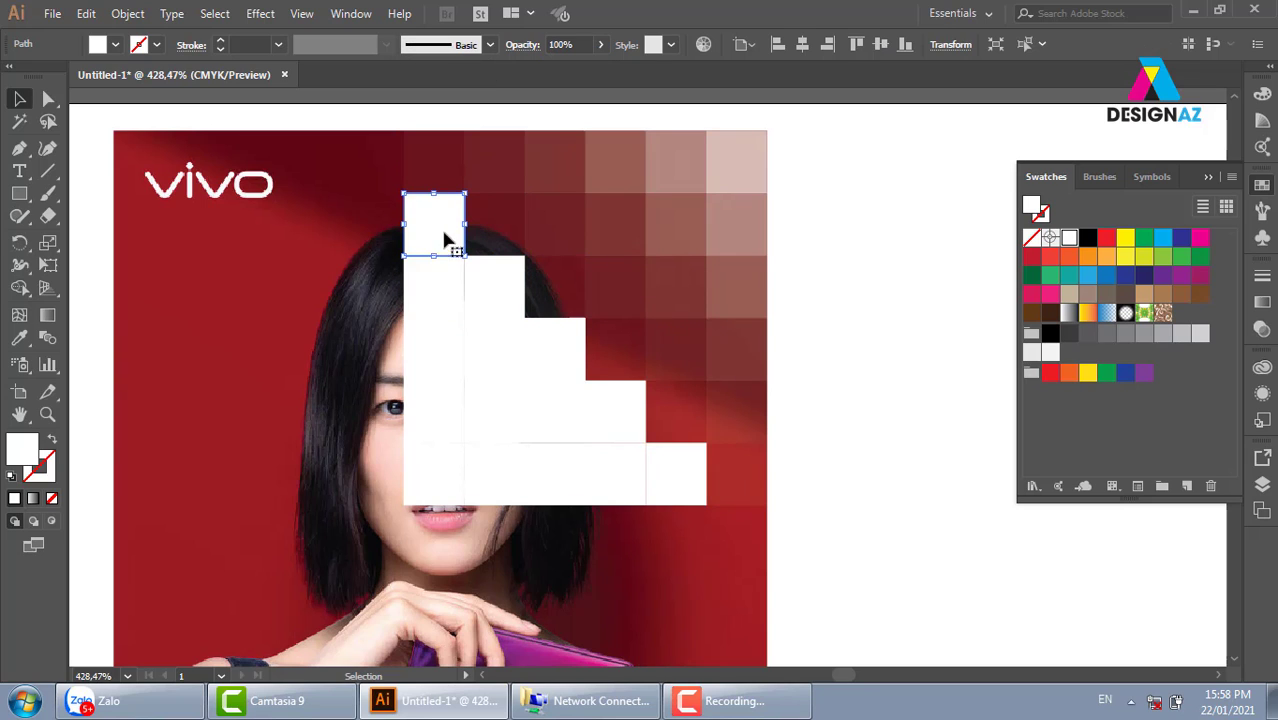
pyautogui.keyDown('shift'); pyautogui.click(515, 290); pyautogui.keyUp('shift')
pyautogui.keyDown('shift'); pyautogui.click(555, 348); pyautogui.keyUp('shift')
pyautogui.click(550, 350)
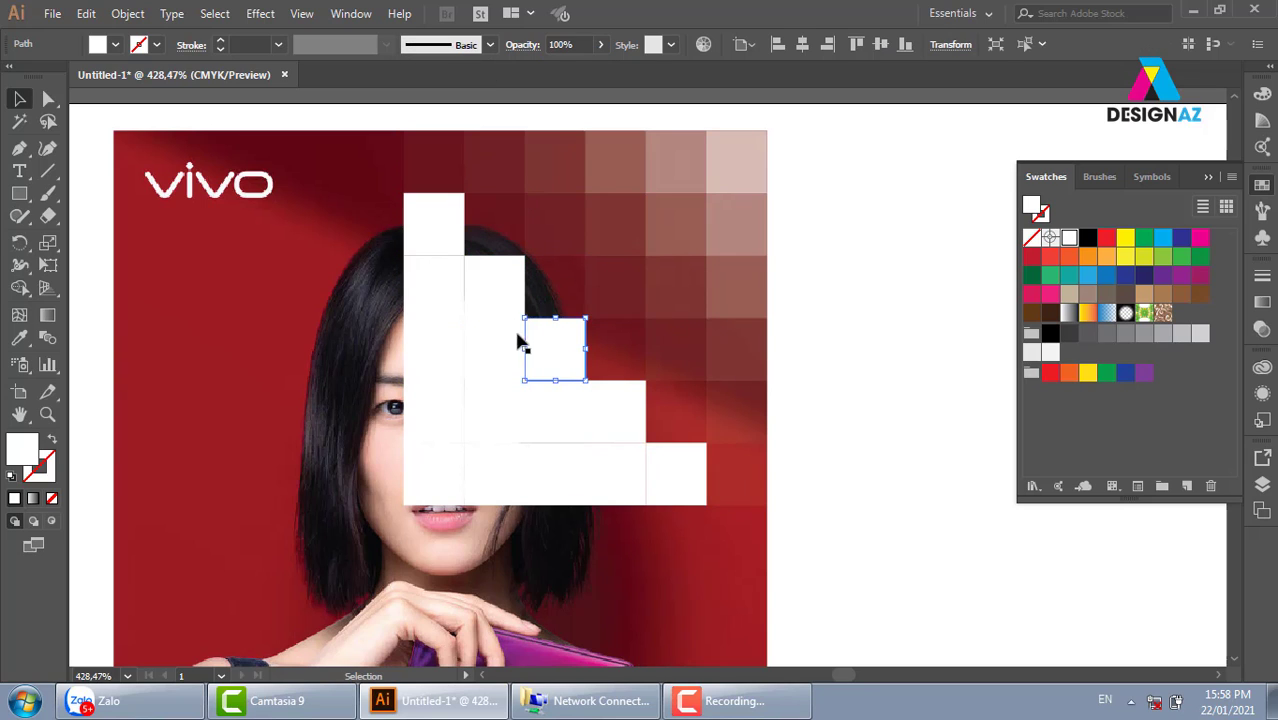
pyautogui.keyDown('shift'); pyautogui.click(495, 345); pyautogui.keyUp('shift')
pyautogui.keyDown('shift'); pyautogui.click(492, 285); pyautogui.keyUp('shift')
pyautogui.keyDown('shift'); pyautogui.click(455, 247); pyautogui.keyUp('shift')
pyautogui.keyDown('shift'); pyautogui.click(613, 408); pyautogui.keyUp('shift')
pyautogui.keyDown('shift'); pyautogui.click(676, 448); pyautogui.keyUp('shift')
pyautogui.keyDown('shift'); pyautogui.click(608, 479); pyautogui.keyUp('shift')
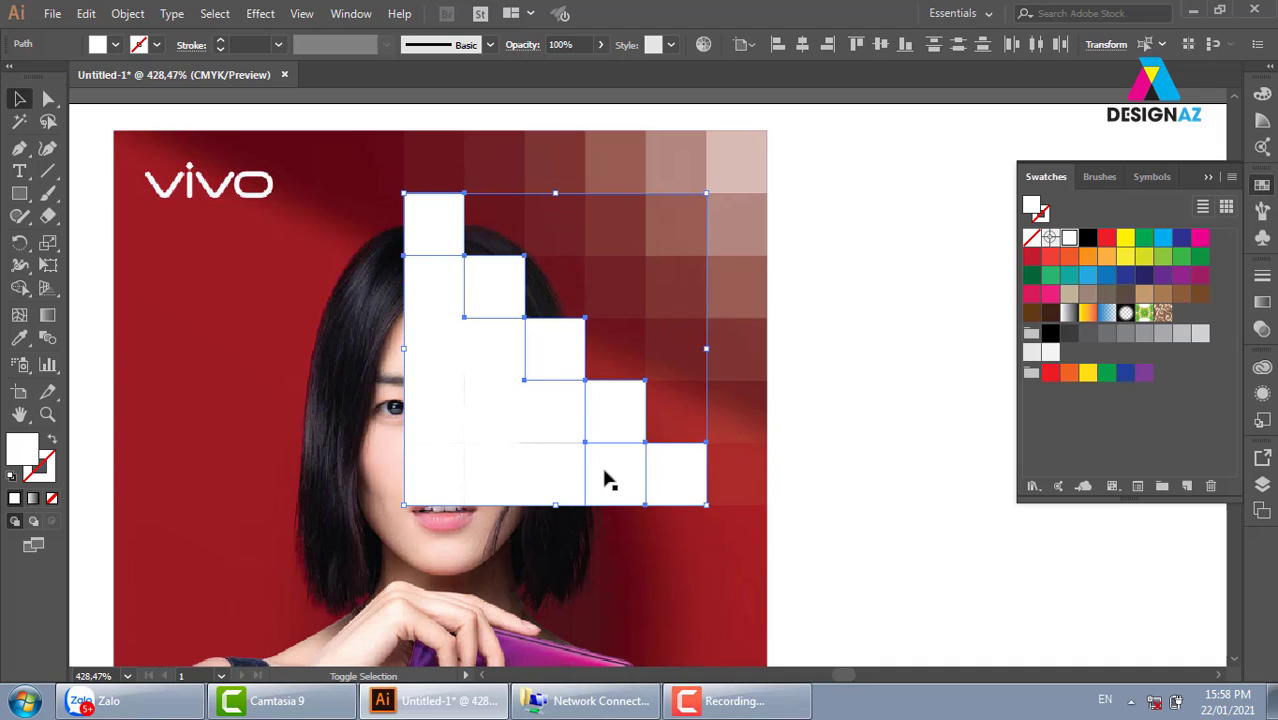
pyautogui.keyDown('shift'); pyautogui.click(547, 478); pyautogui.keyUp('shift')
pyautogui.keyDown('shift'); pyautogui.click(542, 417); pyautogui.keyUp('shift')
pyautogui.keyDown('shift'); pyautogui.click(491, 414); pyautogui.keyUp('shift')
pyautogui.keyDown('shift'); pyautogui.click(491, 345); pyautogui.keyUp('shift')
pyautogui.keyDown('shift'); pyautogui.click(414, 335); pyautogui.keyUp('shift')
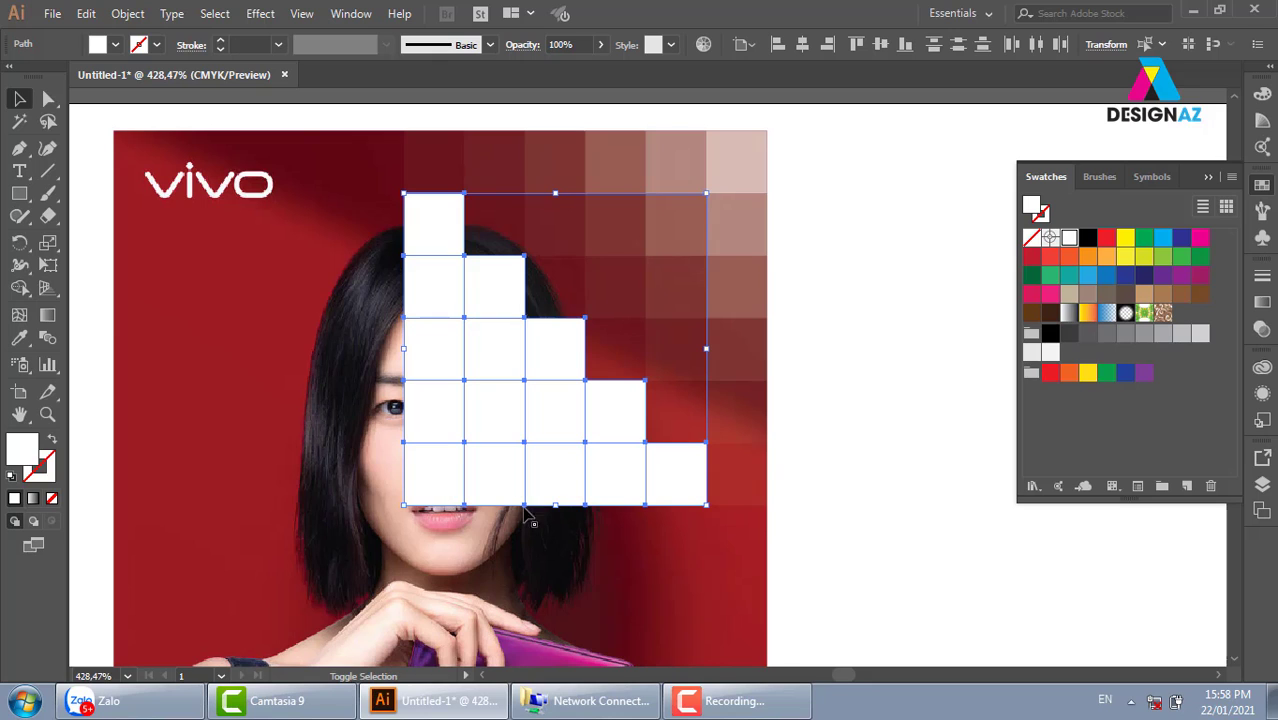
pyautogui.press('Delete')
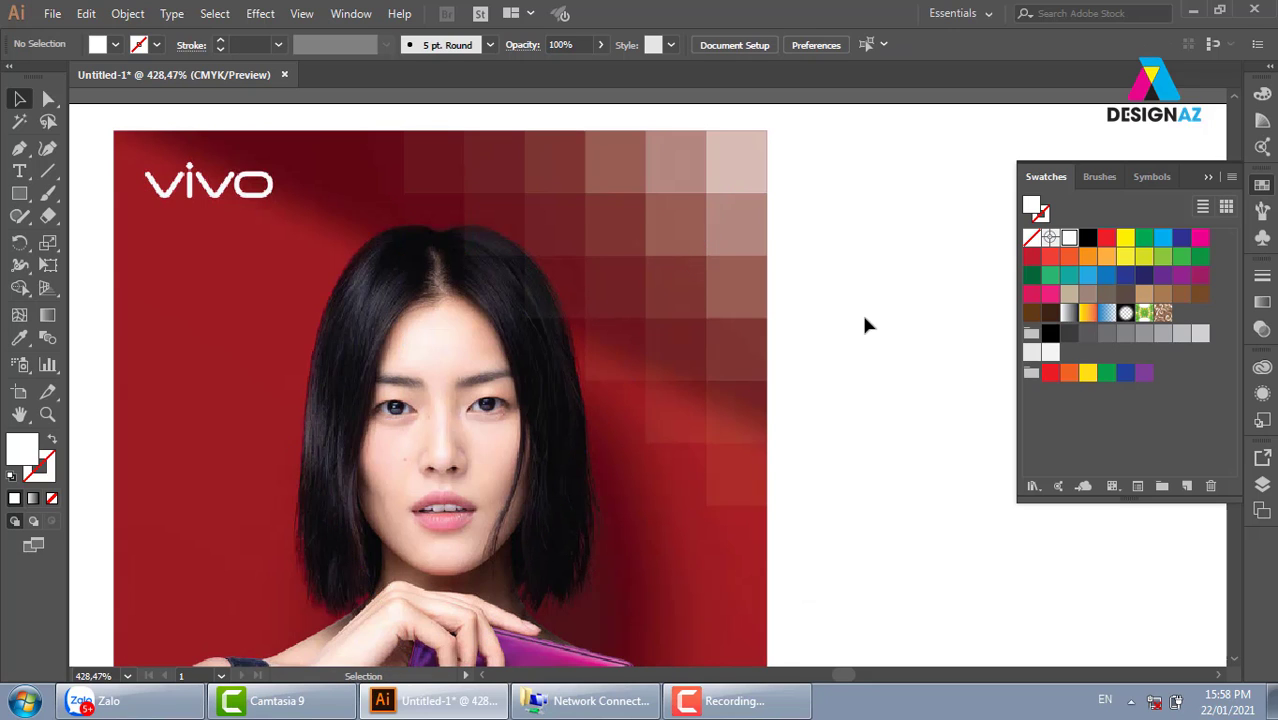
pyautogui.hotkey('ctrl', '-')
pyautogui.hotkey('ctrl', '-')
pyautogui.hotkey('ctrl', '-')
pyautogui.hotkey('ctrl', '-')
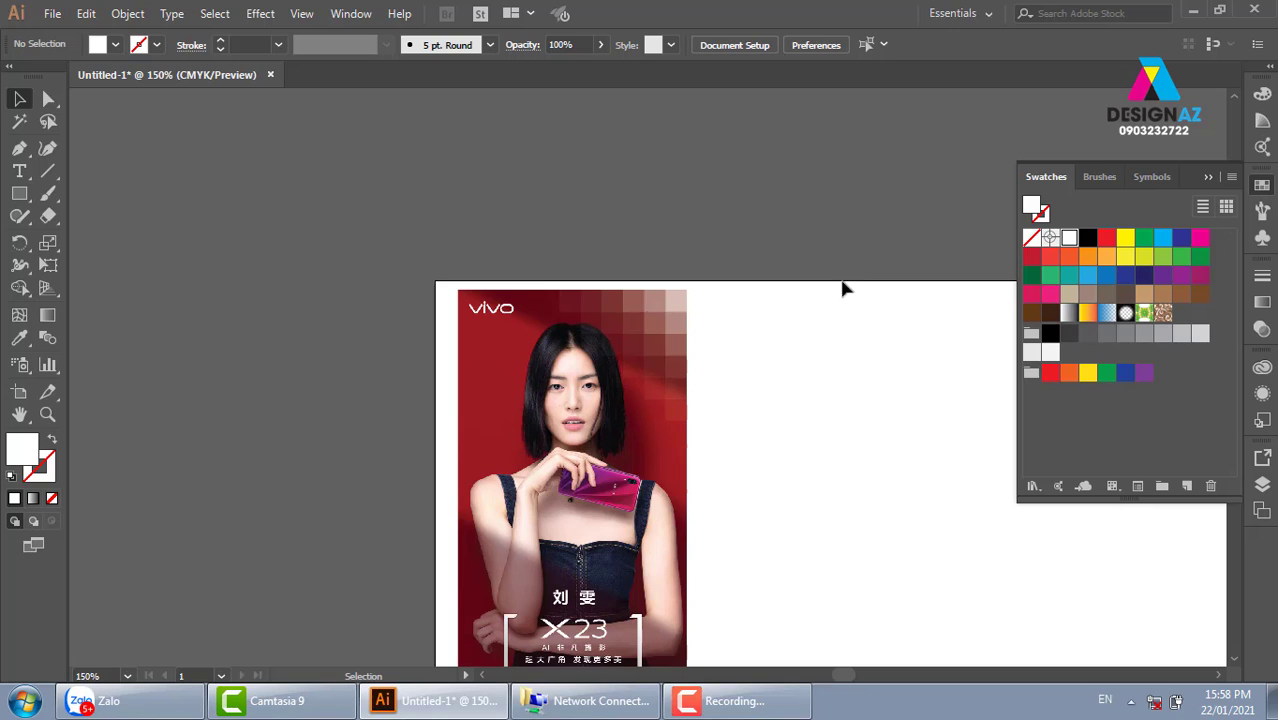
# Step: Select the leftover grid cells over the photo's top-right corner and group them
pyautogui.press('space')
pyautogui.moveTo(810, 352)
pyautogui.mouseDown()
pyautogui.moveTo(620, 283)
pyautogui.moveTo(460, 484)
pyautogui.mouseUp()
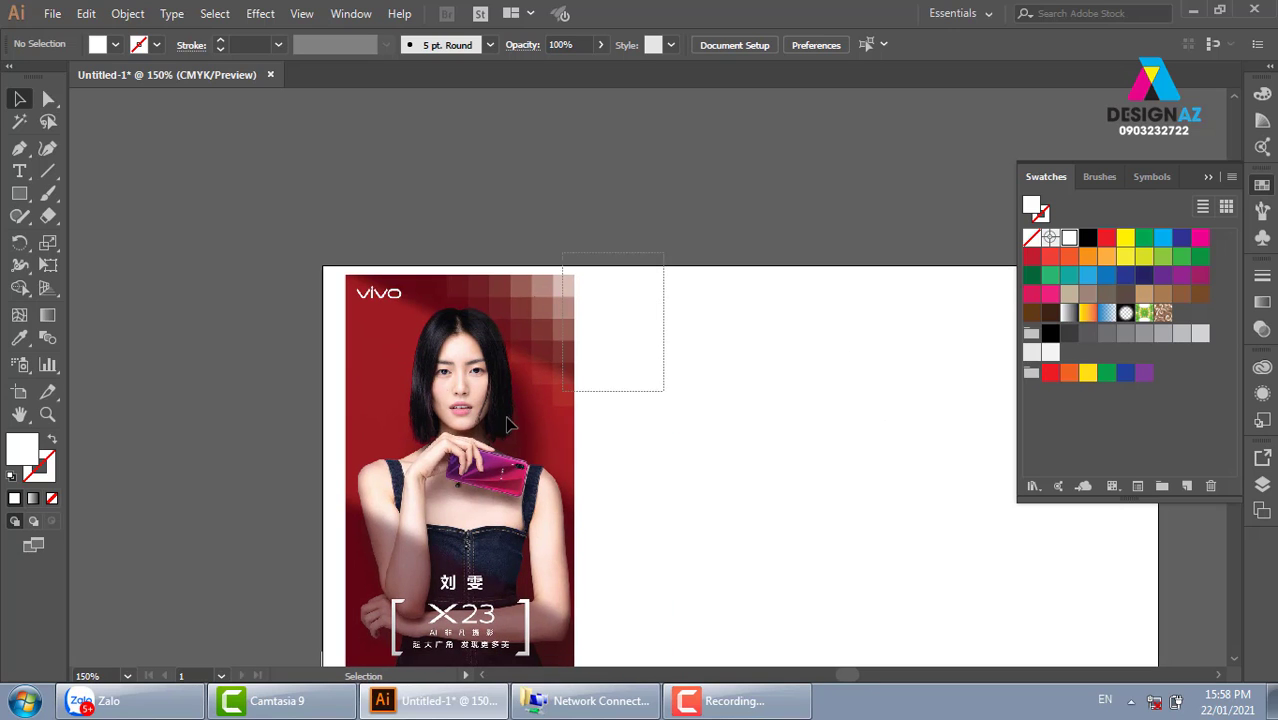
pyautogui.keyDown('shift'); pyautogui.click(460, 484); pyautogui.keyUp('shift')
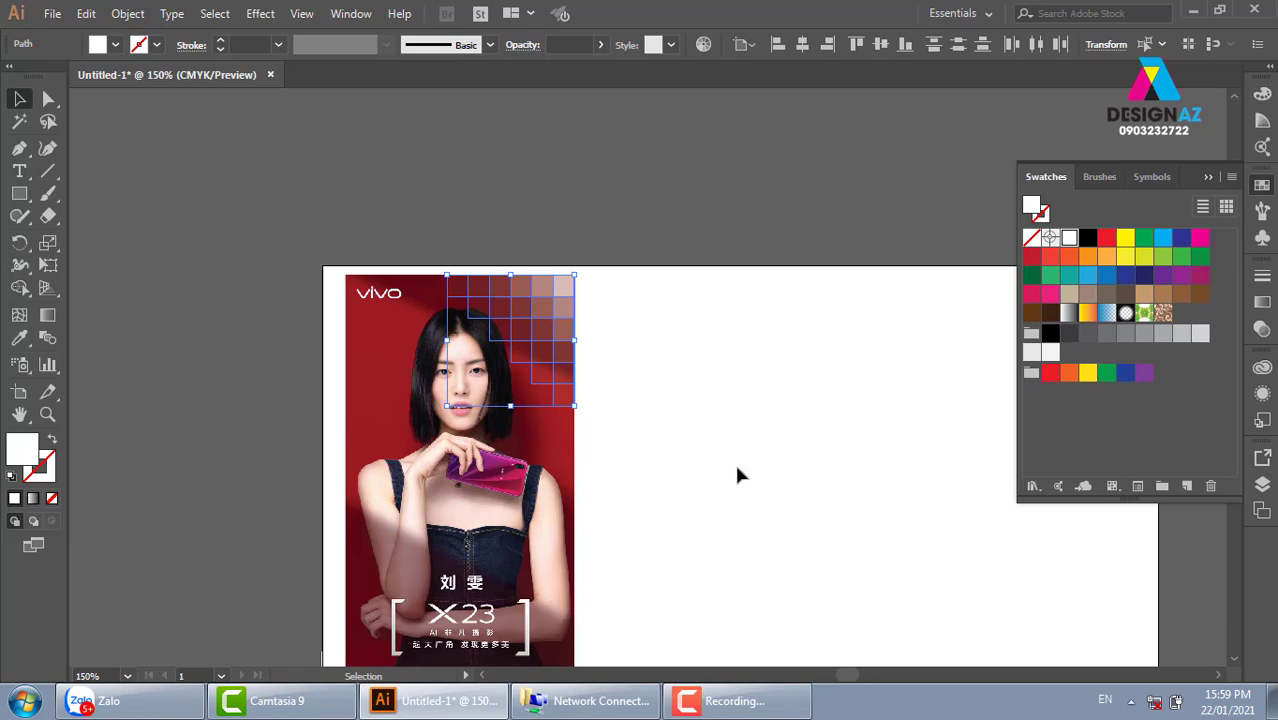
pyautogui.hotkey('ctrl', 'g')
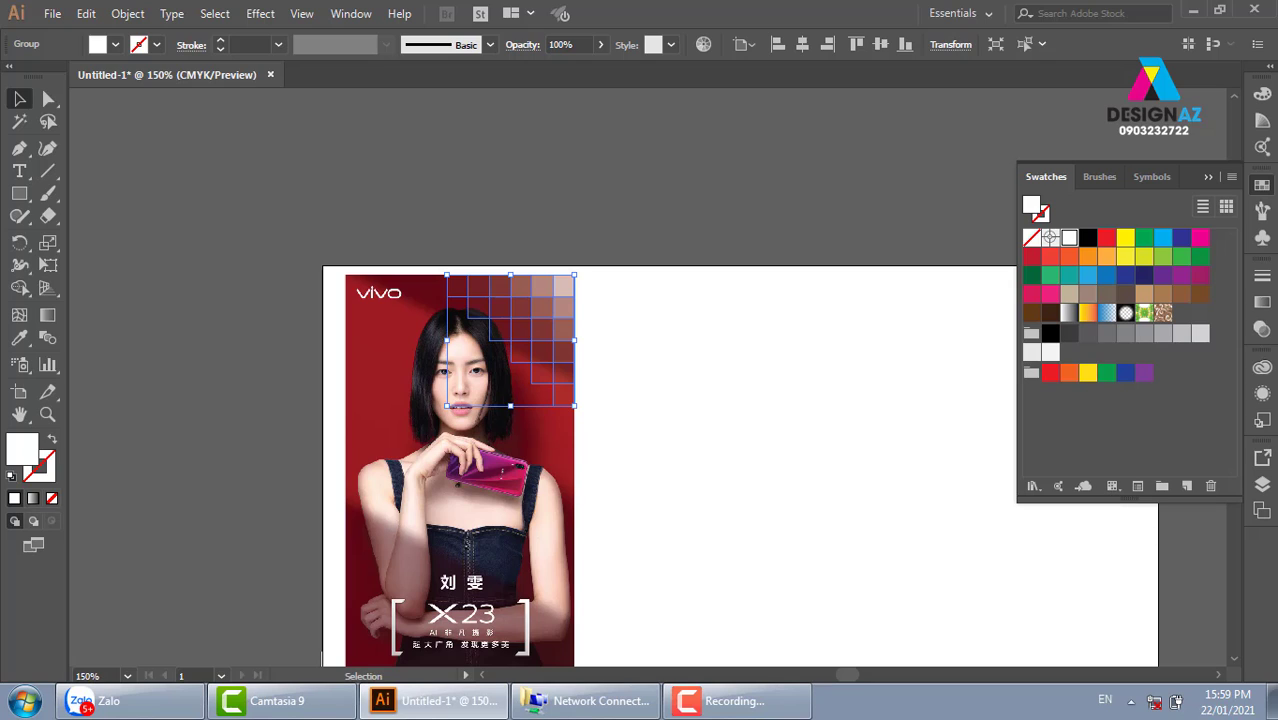
# Step: Set the grid group's blend mode to Overlay and zoom in to check it
pyautogui.click(1262, 328)
pyautogui.click(1097, 299)
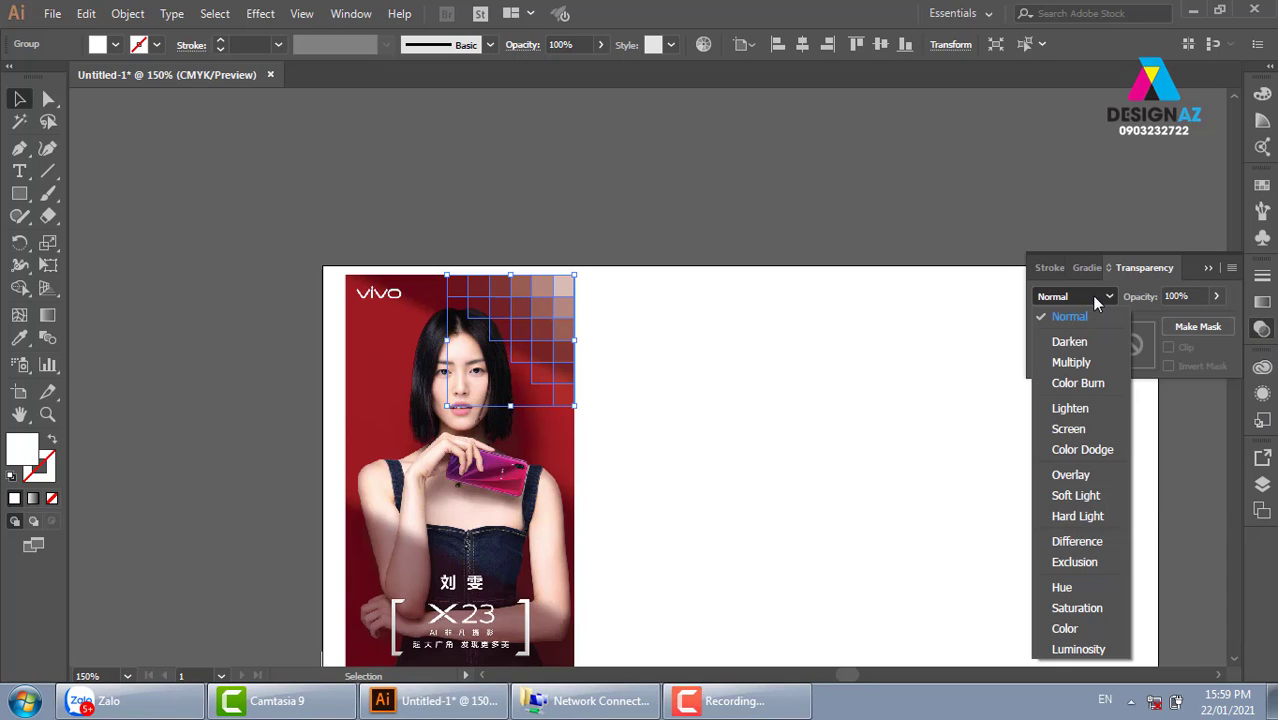
pyautogui.click(1082, 475)
pyautogui.click(840, 530)
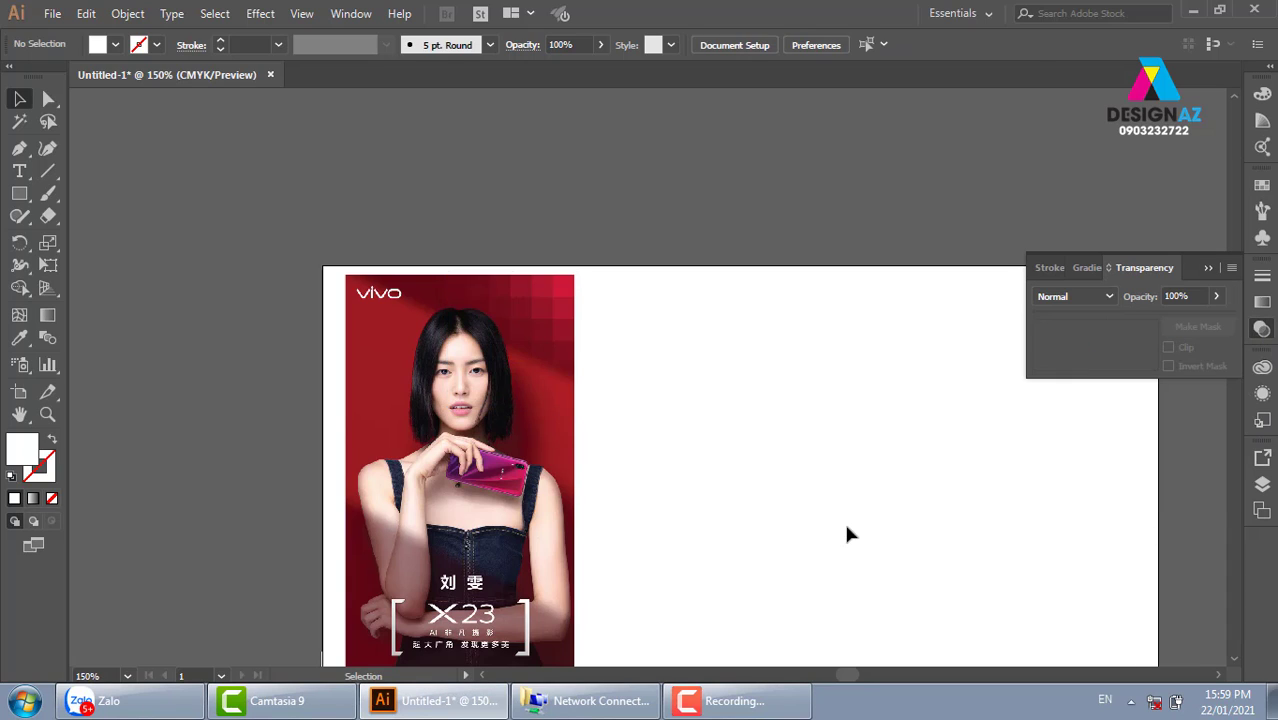
pyautogui.press('z')
pyautogui.moveTo(589, 355); pyautogui.dragTo(784, 567)
pyautogui.moveTo(914, 550); pyautogui.dragTo(878, 531)
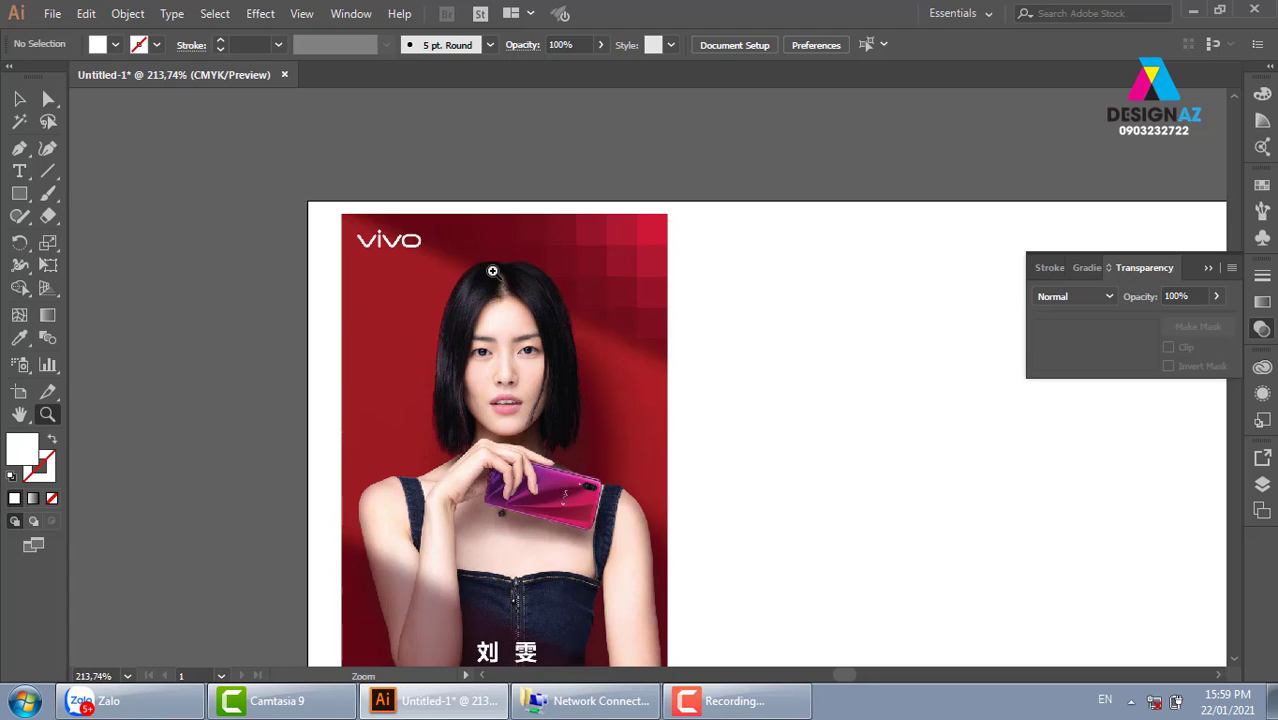
pyautogui.press('v')
pyautogui.click(648, 328)
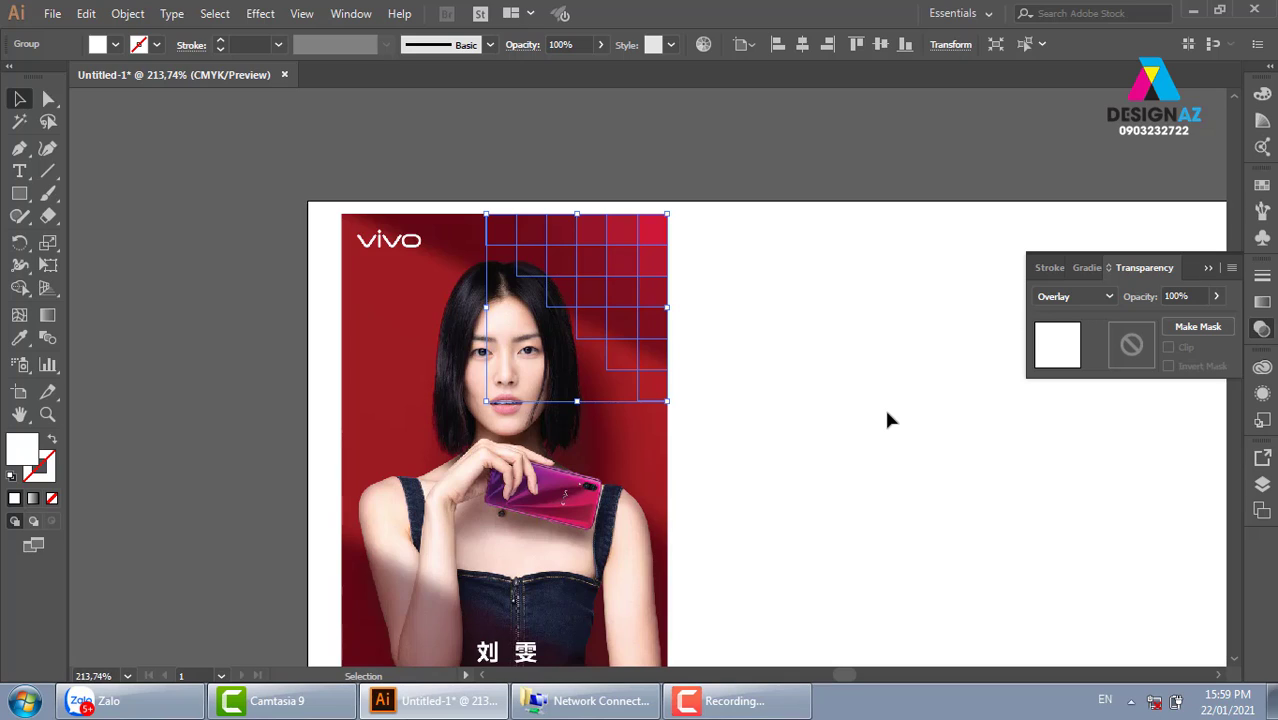
pyautogui.click(886, 414)
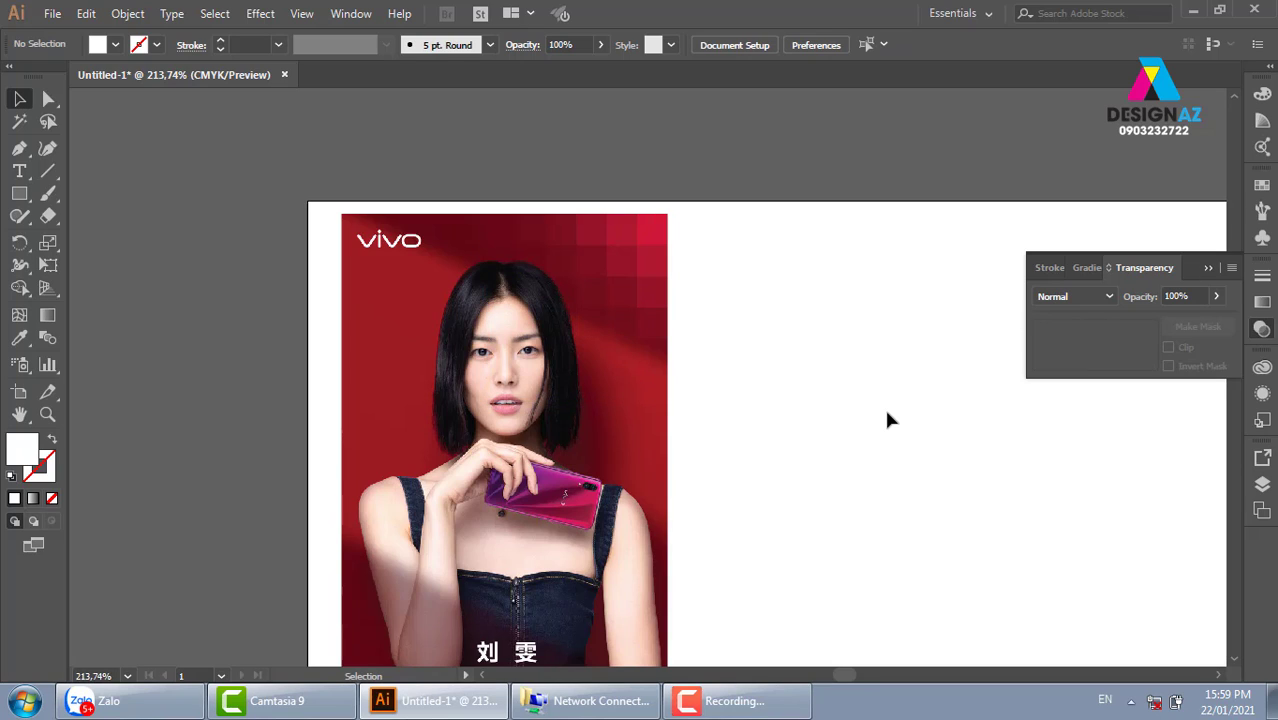
# Step: Draw a wide rectangle on the empty area right of the vivo photo
pyautogui.press('space')
pyautogui.moveTo(913, 478); pyautogui.dragTo(575, 422)
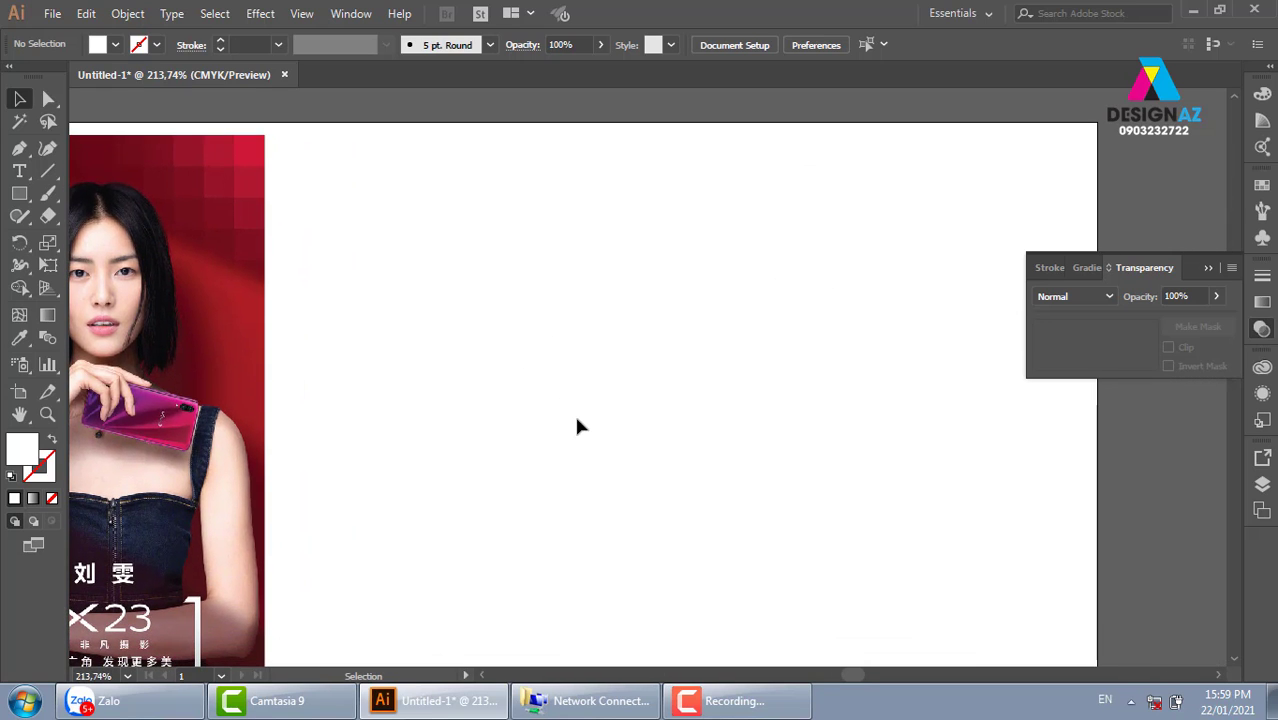
pyautogui.click(19, 193)
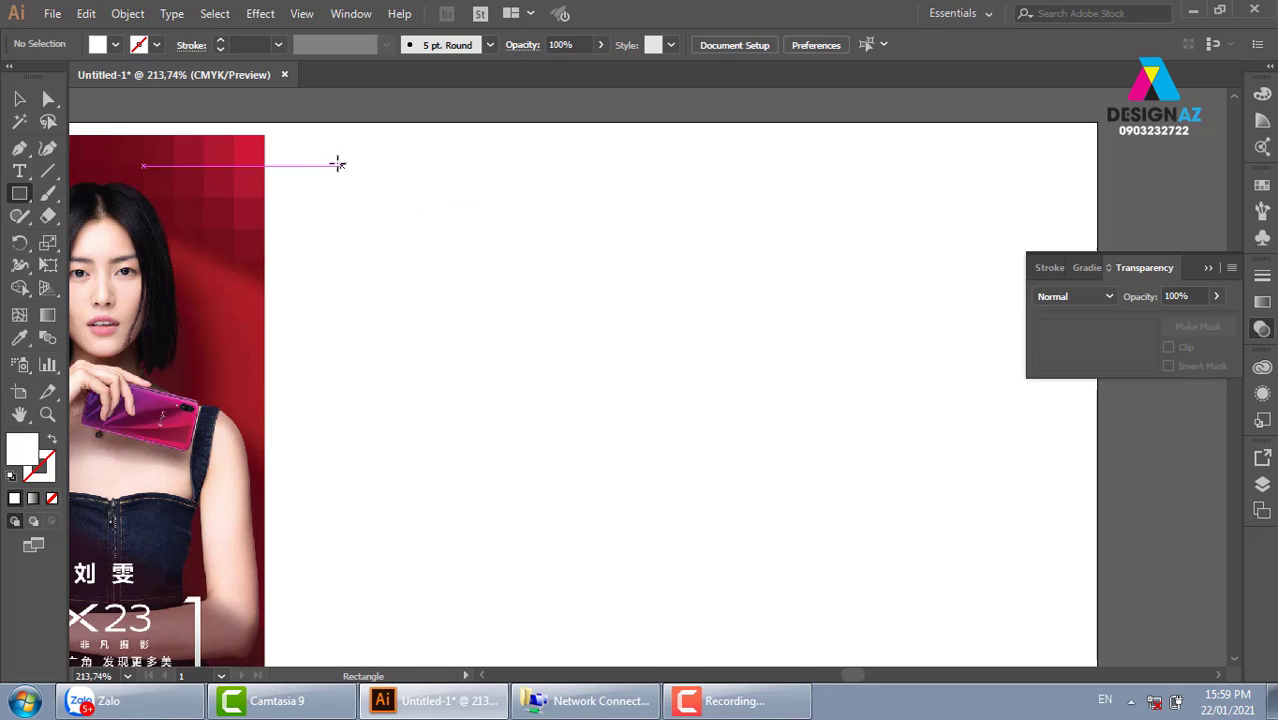
pyautogui.moveTo(338, 165); pyautogui.dragTo(961, 478)
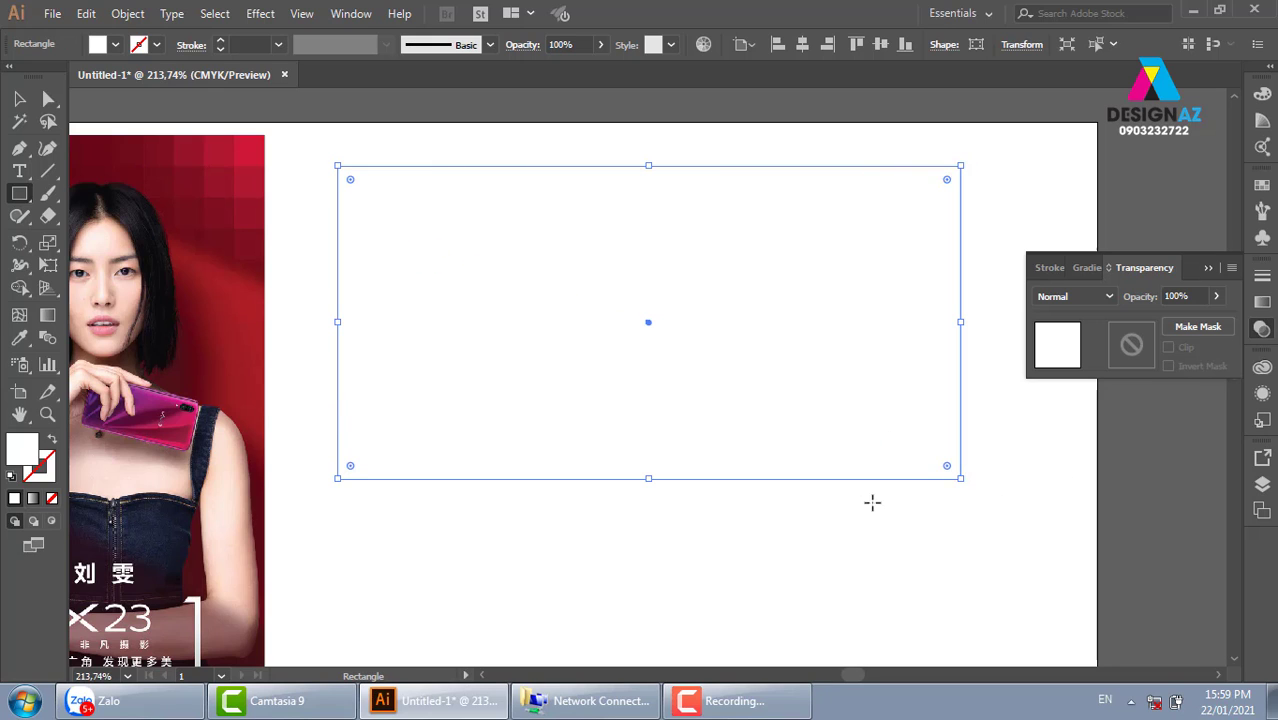
# Step: Fill the new rectangle with a dark saturated green from the Color Picker
pyautogui.click(1262, 185)
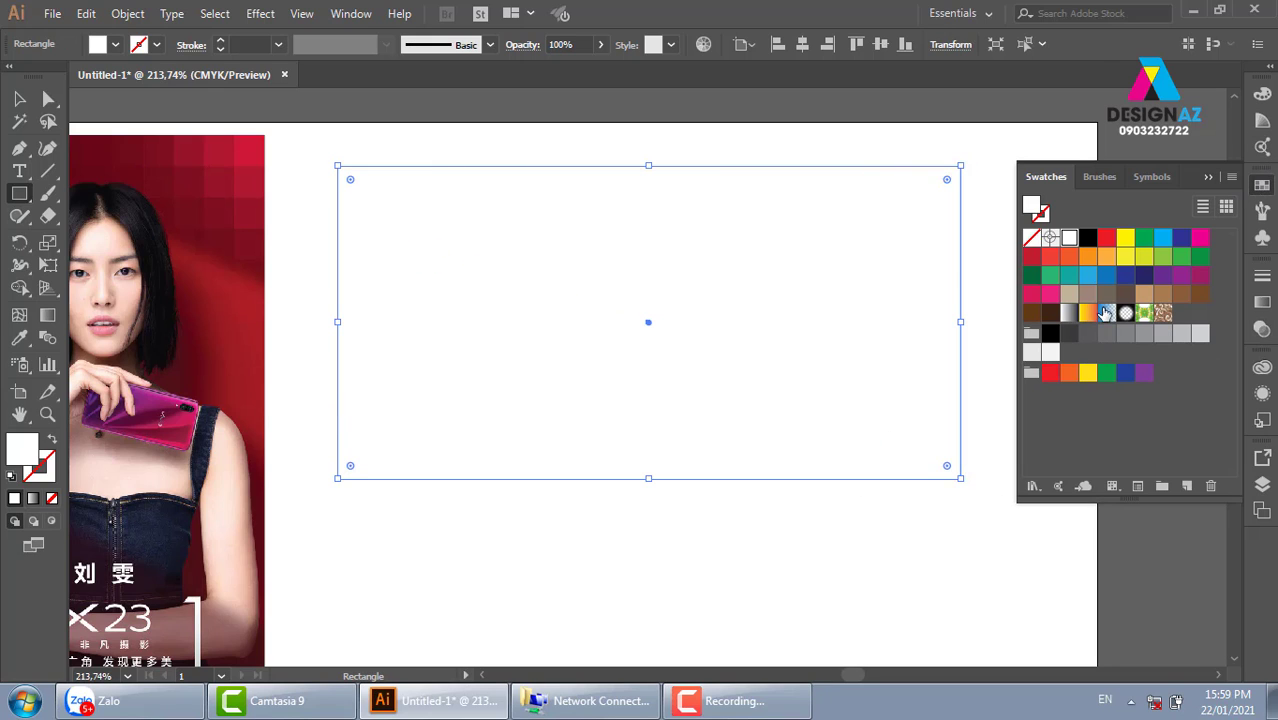
pyautogui.doubleClick(26, 452)
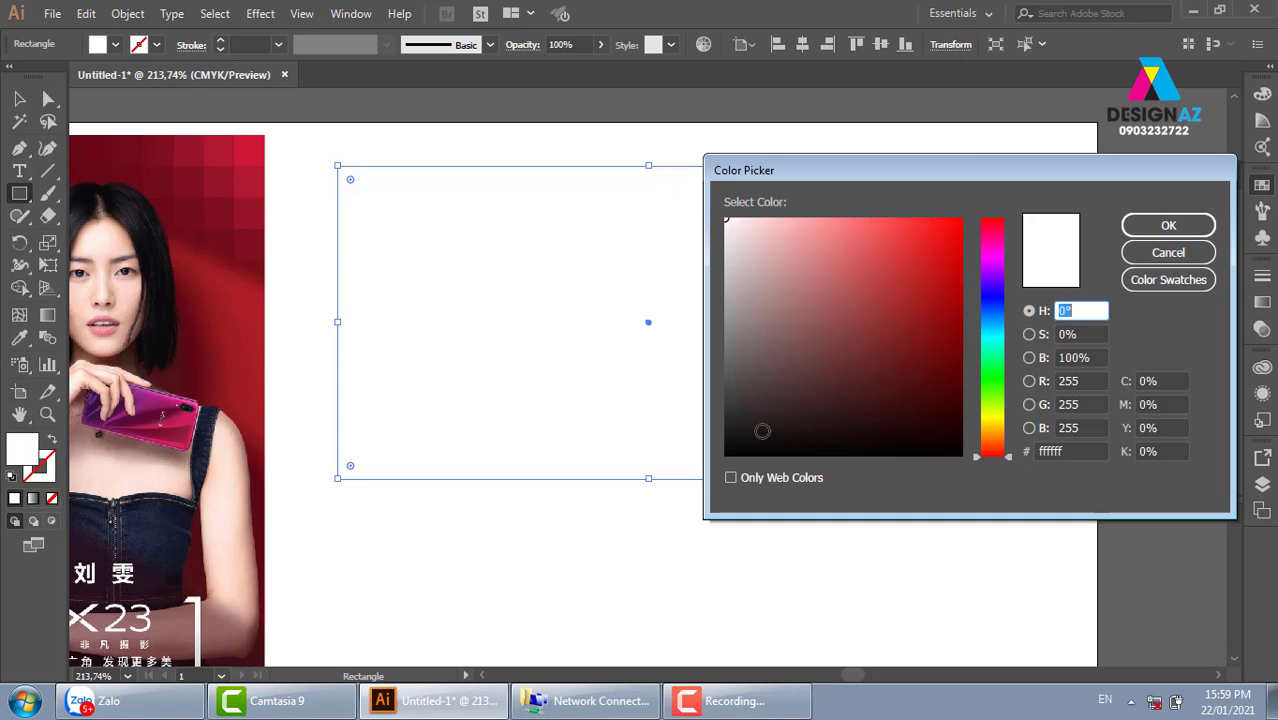
pyautogui.click(992, 381)
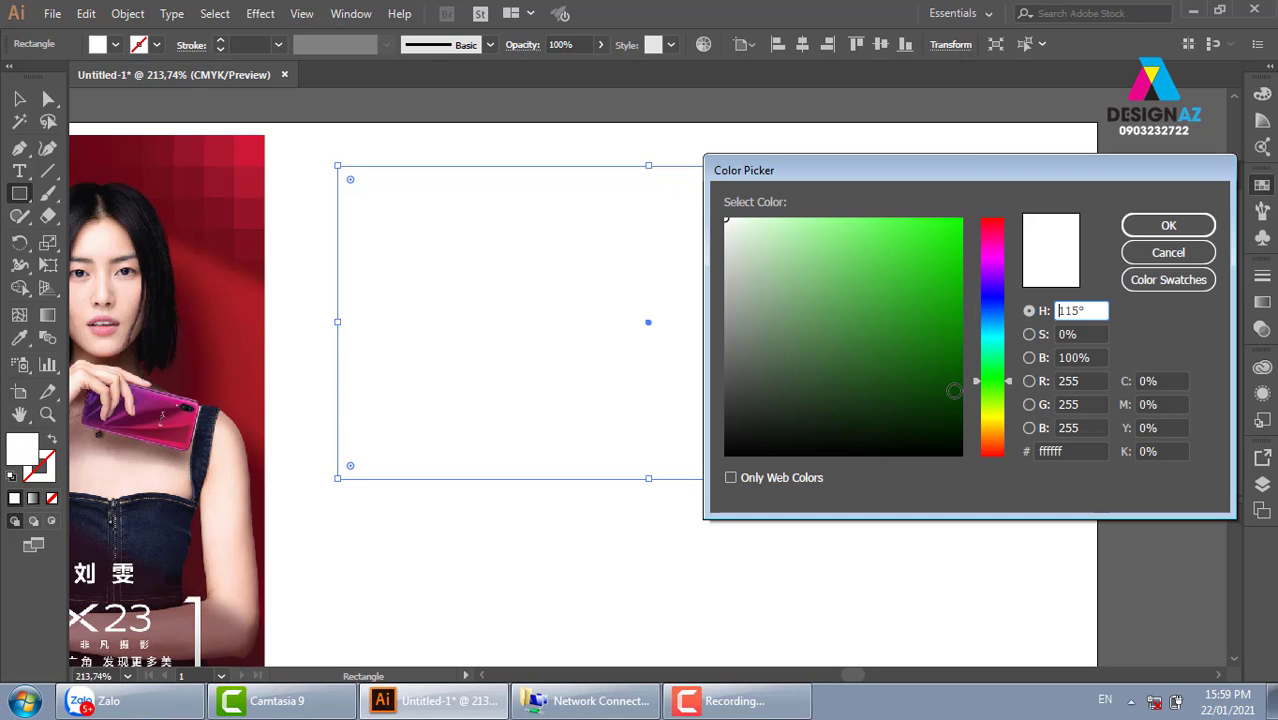
pyautogui.click(962, 391)
pyautogui.click(1168, 225)
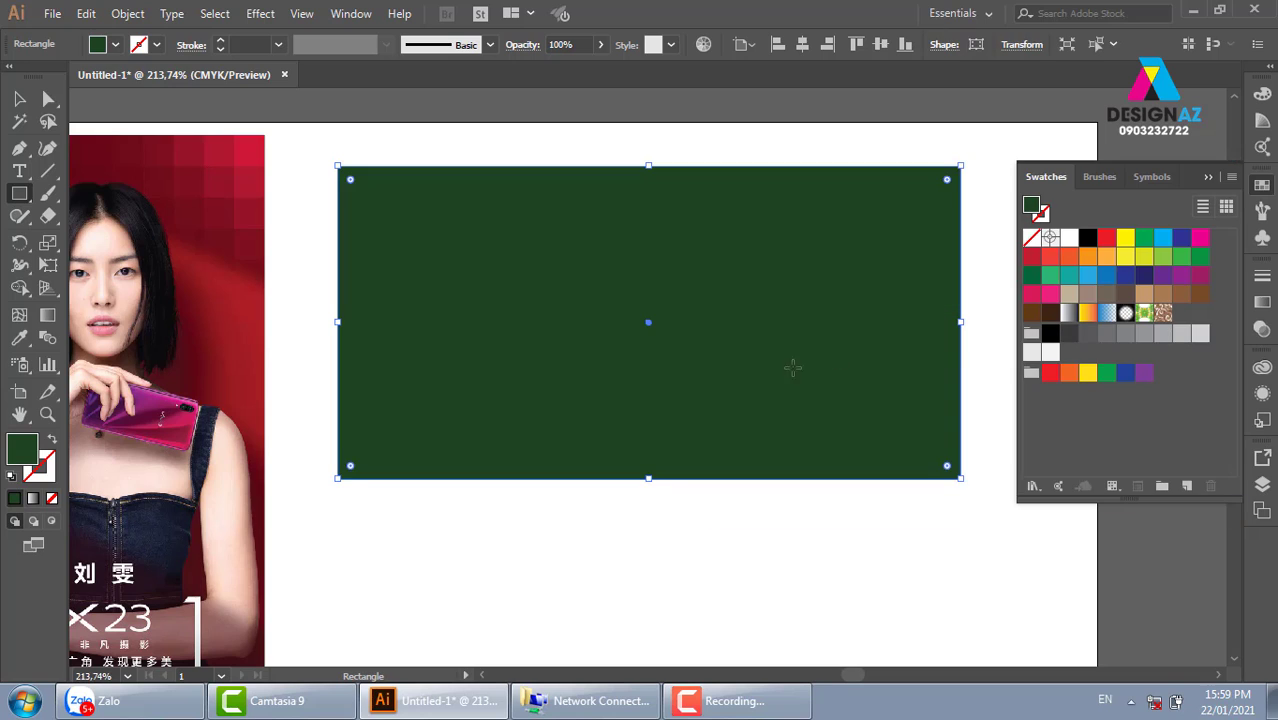
pyautogui.click(24, 100)
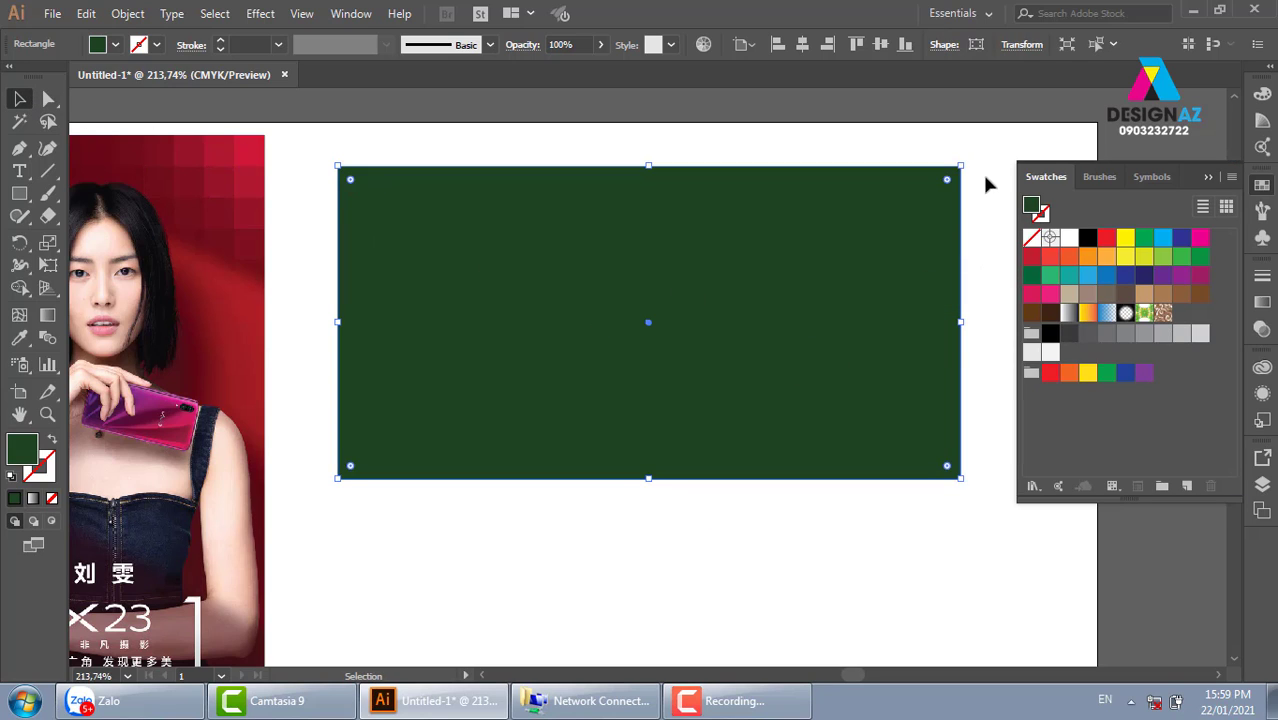
# Step: Rotate the green rectangle 90° upright, move it down-left and shorten its bottom
pyautogui.moveTo(968, 158); pyautogui.dragTo(690, 475)
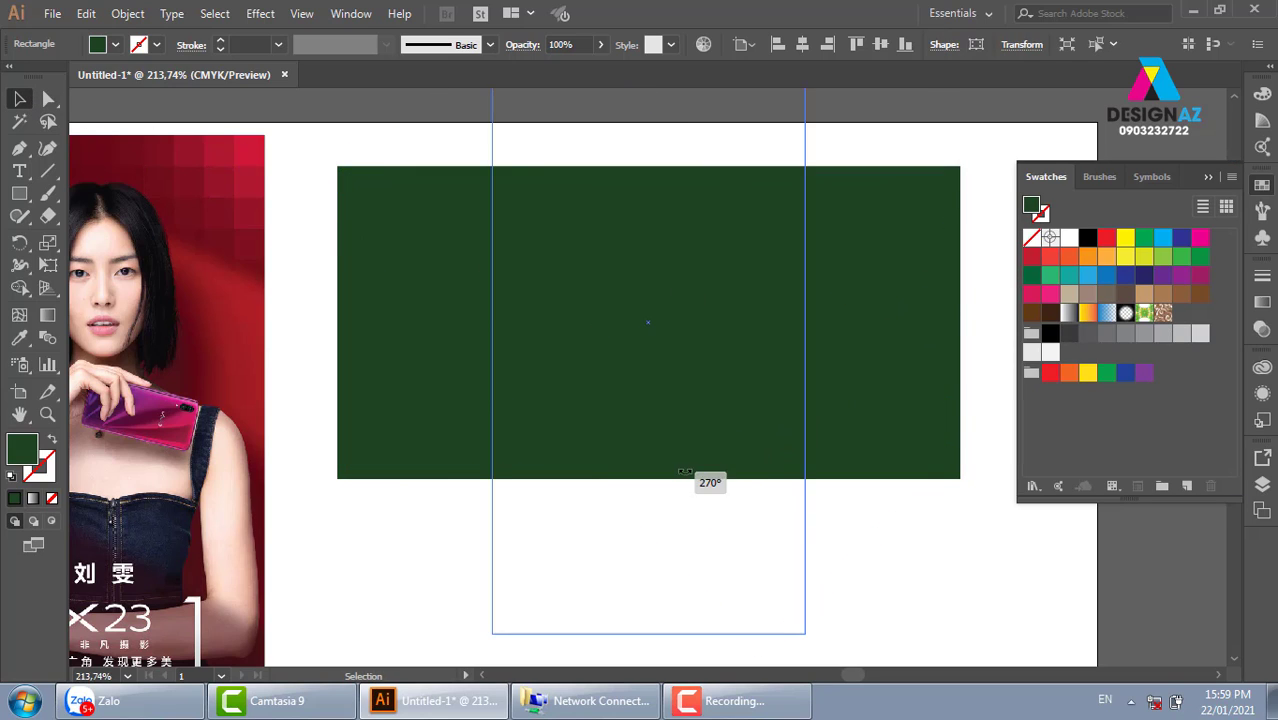
pyautogui.moveTo(711, 308)
pyautogui.mouseDown()
pyautogui.moveTo(581, 438)
pyautogui.moveTo(555, 438)
pyautogui.moveTo(657, 366)
pyautogui.mouseUp()
pyautogui.click(658, 366)
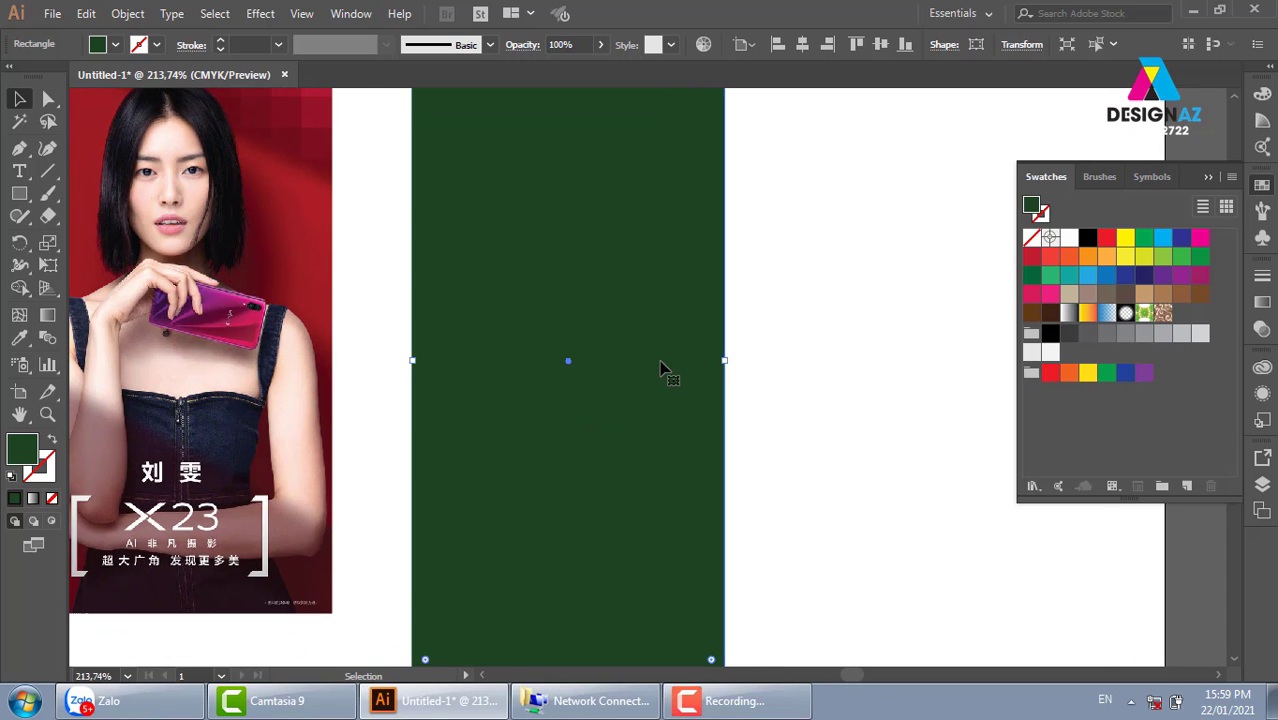
pyautogui.hotkey('ctrl', '-')
pyautogui.hotkey('ctrl', '-')
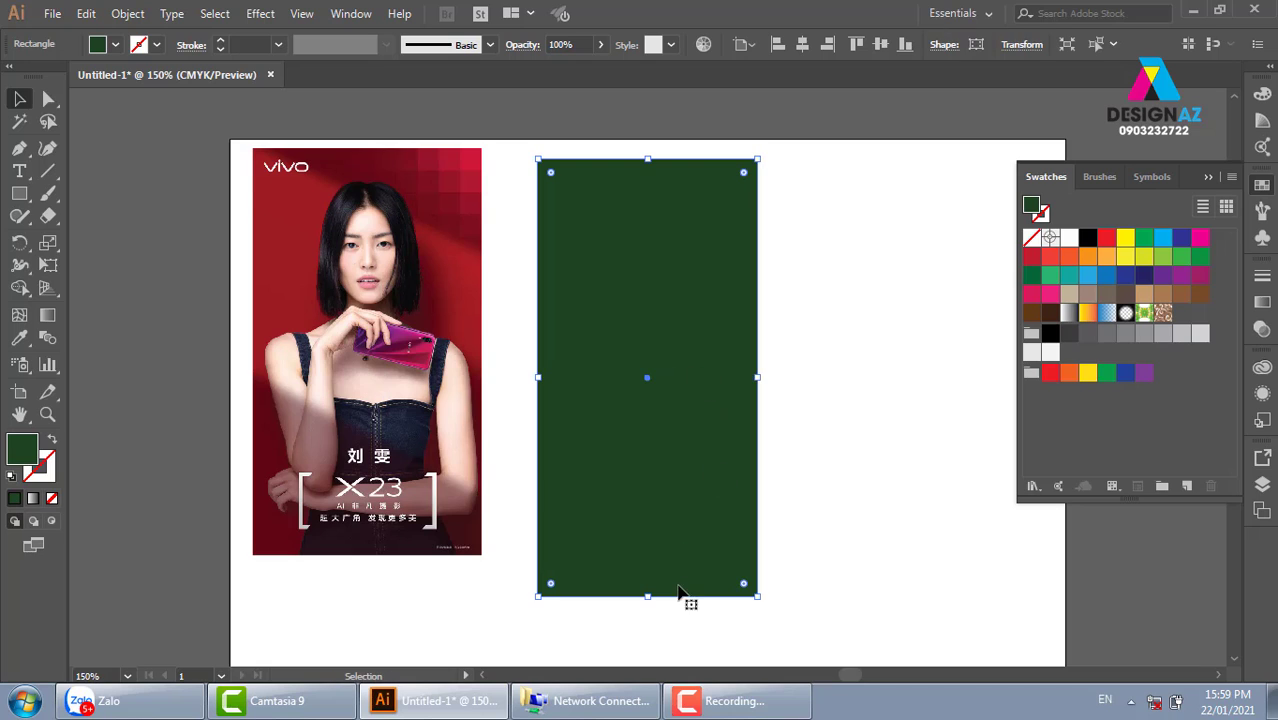
pyautogui.moveTo(647, 598); pyautogui.dragTo(647, 546)
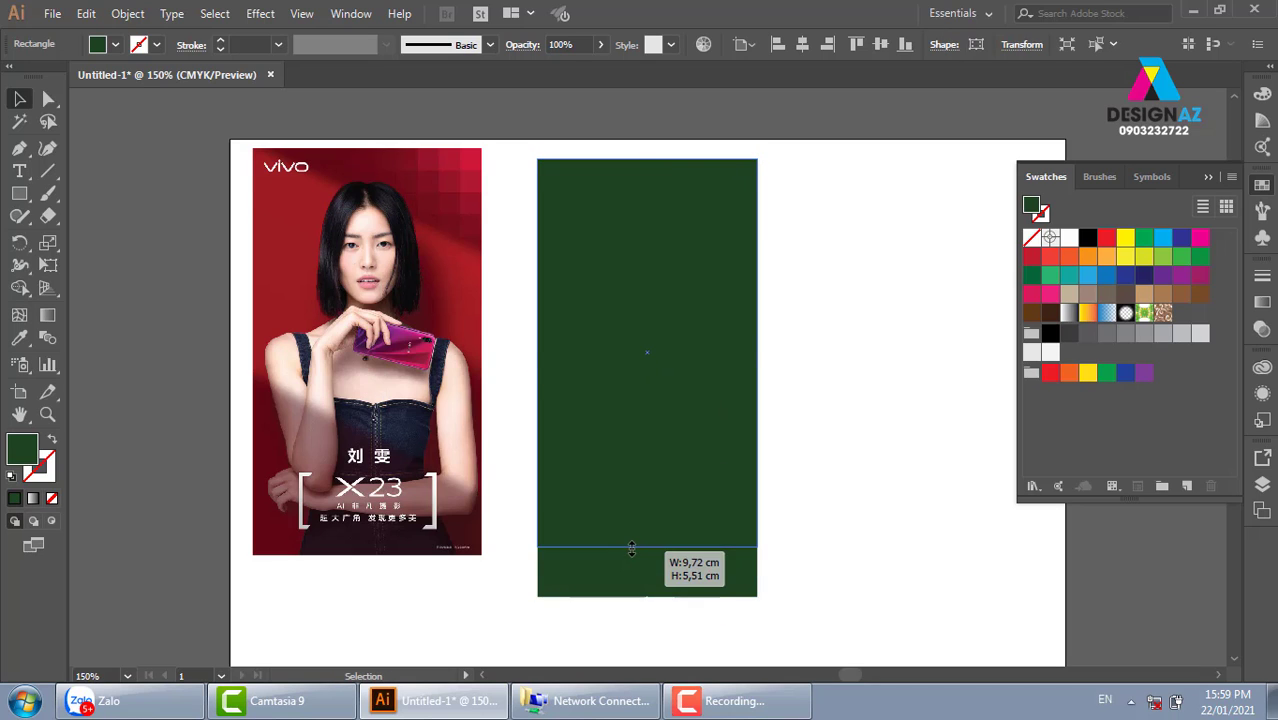
pyautogui.click(890, 476)
# Step: Draw a white-filled rectangle from the green rectangle's top-left corner
pyautogui.press('z')
pyautogui.moveTo(500, 140); pyautogui.dragTo(830, 580)
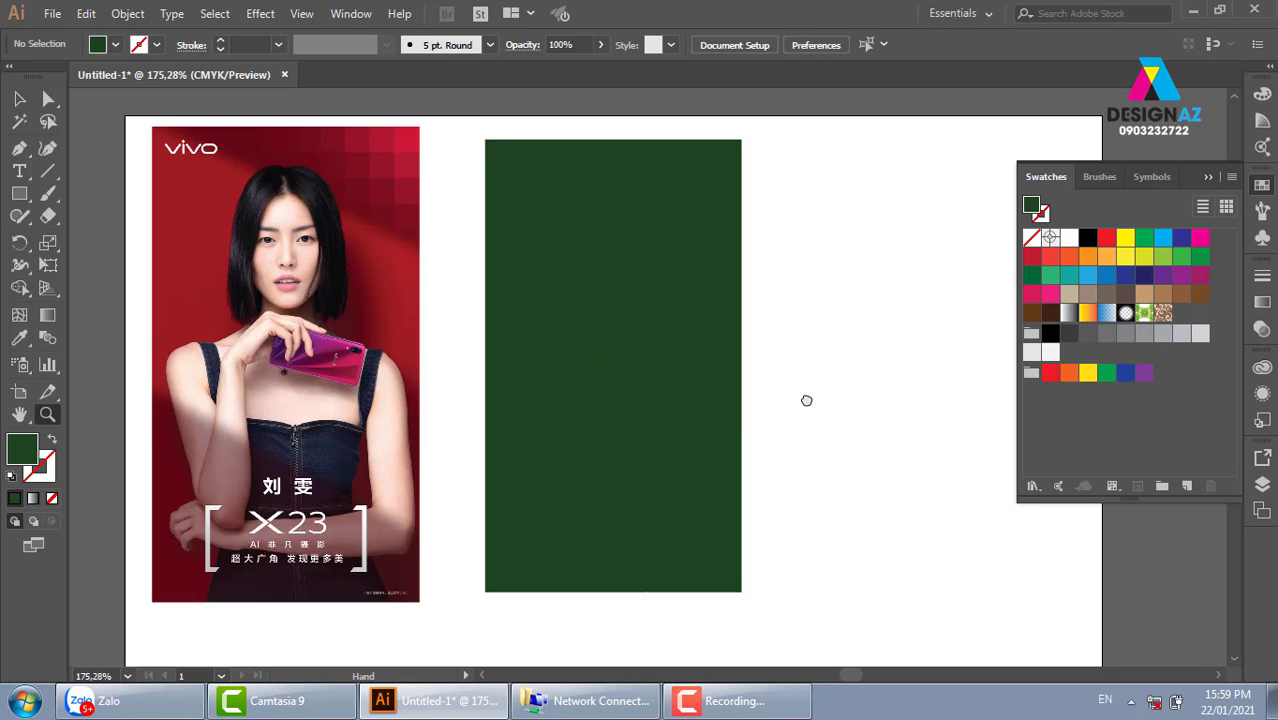
pyautogui.click(18, 196)
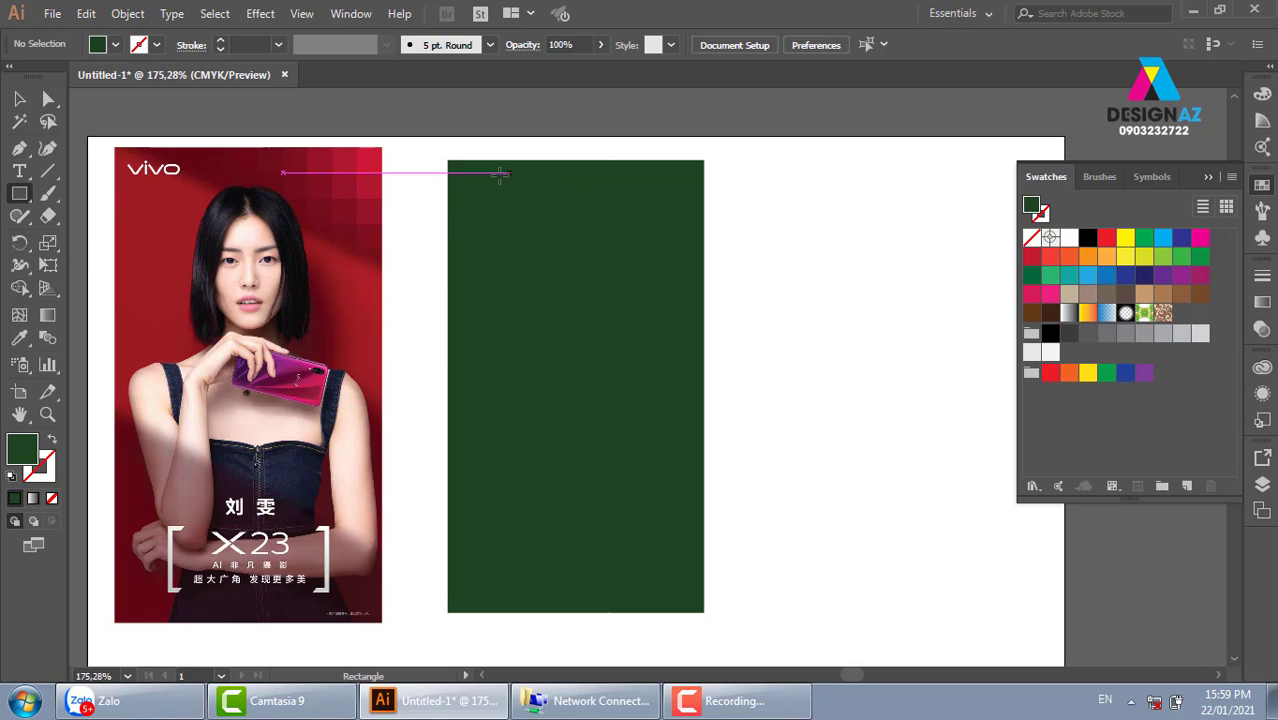
pyautogui.moveTo(452, 163); pyautogui.dragTo(698, 504)
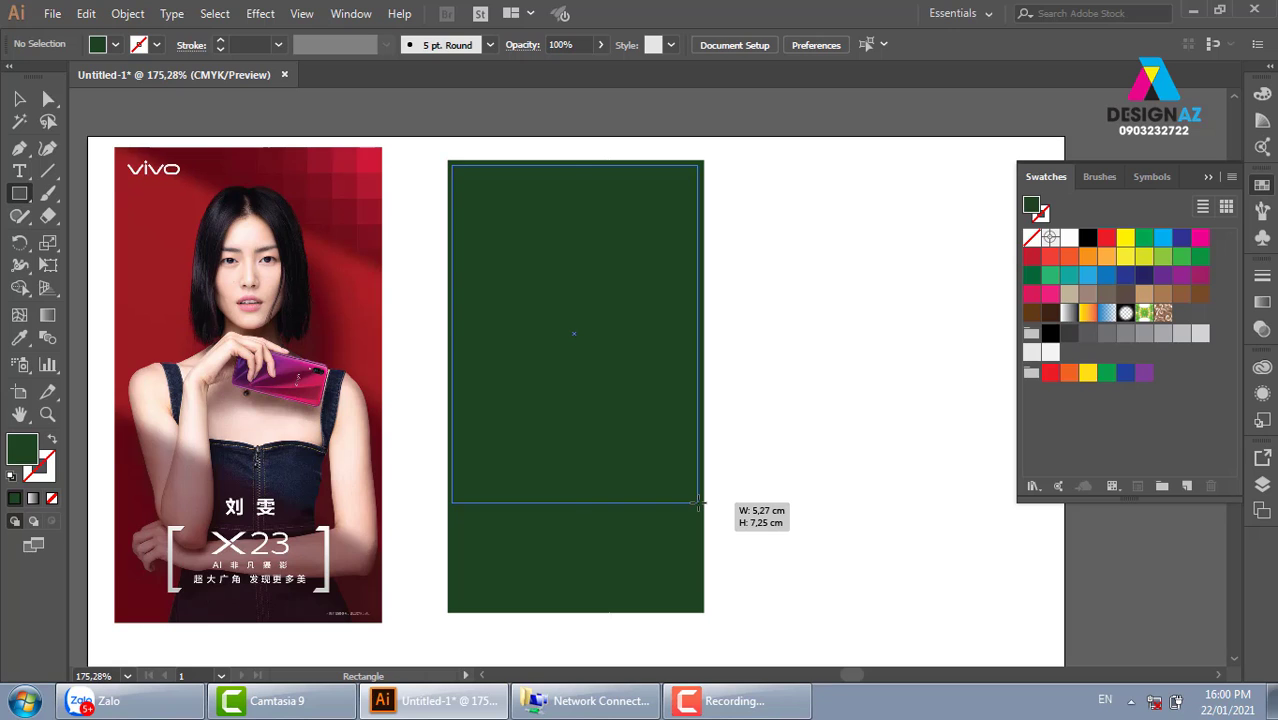
pyautogui.moveTo(698, 504); pyautogui.dragTo(698, 504)
pyautogui.click(1069, 238)
# Step: Select both the white and the green rectangles together
pyautogui.press('z')
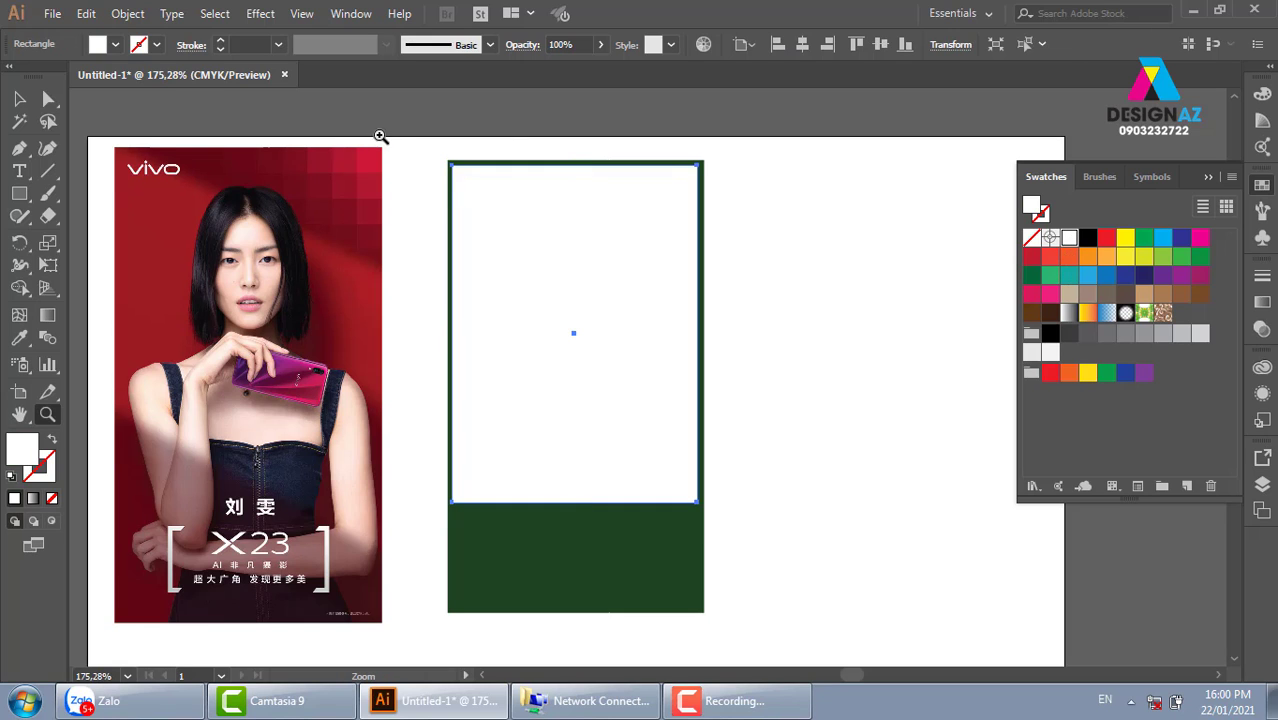
pyautogui.click(379, 134)
pyautogui.press('v')
pyautogui.click(807, 334)
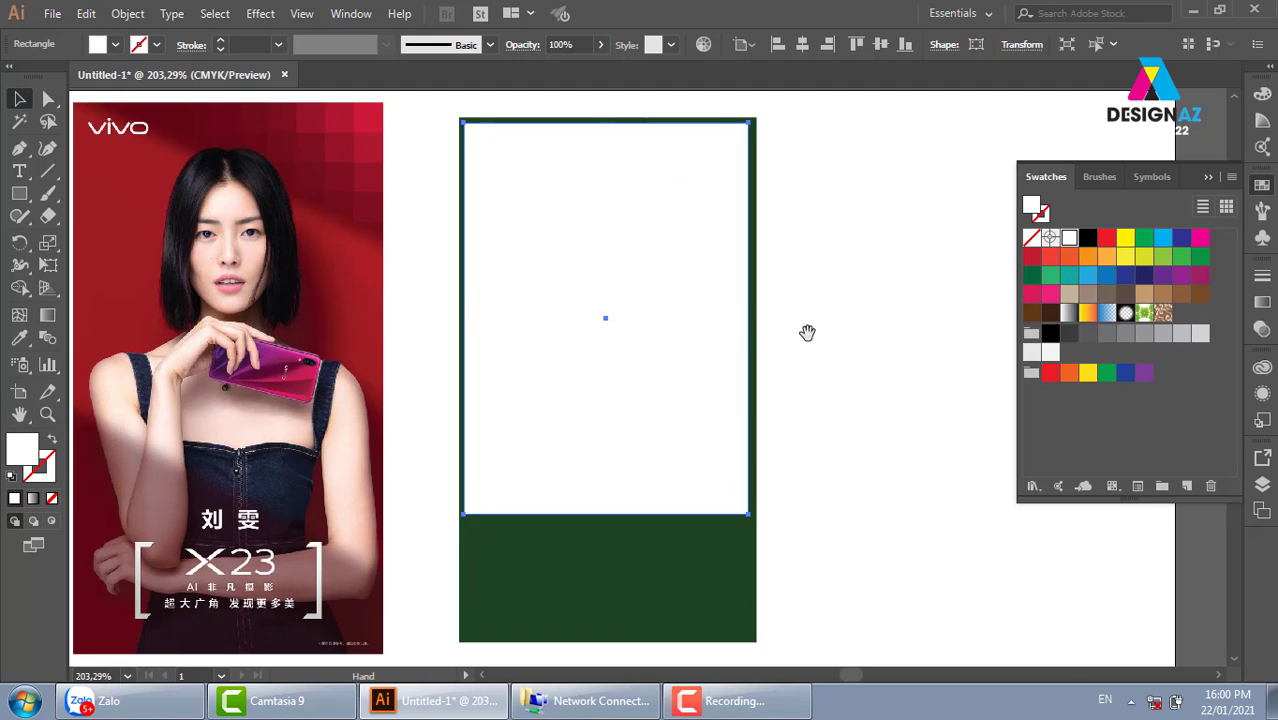
pyautogui.moveTo(895, 362); pyautogui.dragTo(773, 346)
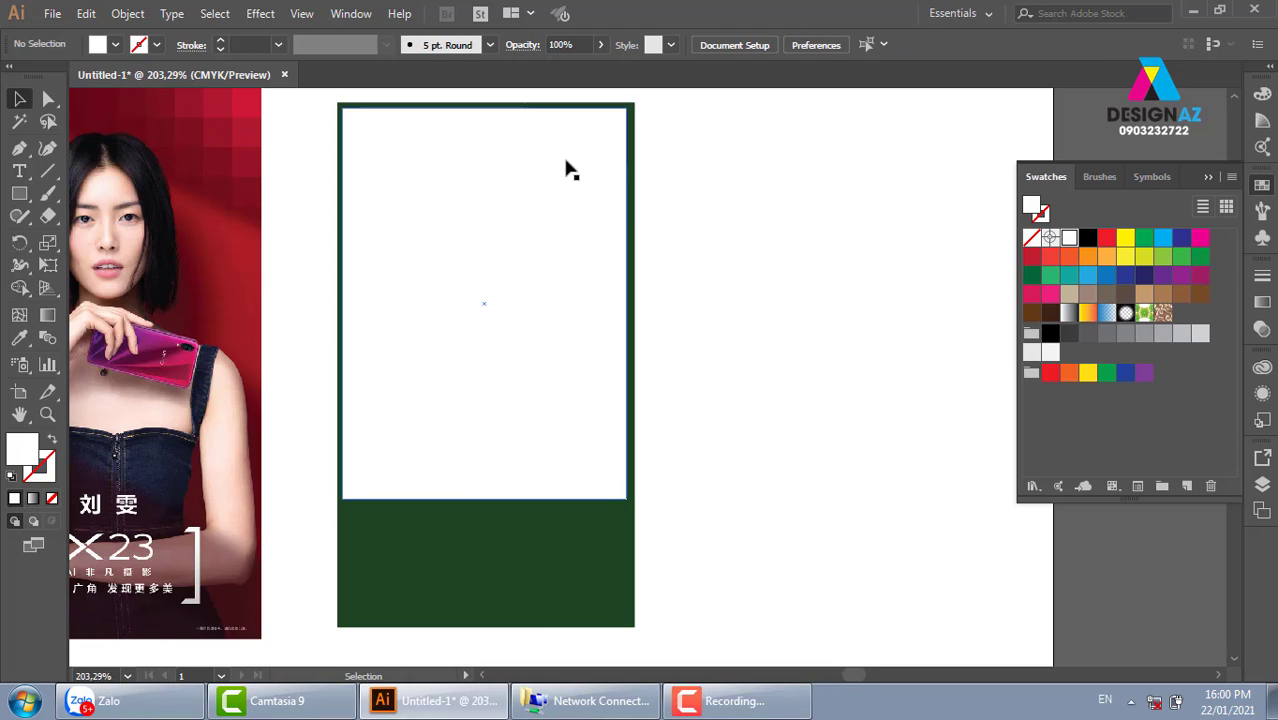
pyautogui.click(507, 302)
pyautogui.keyDown('shift'); pyautogui.click(577, 573); pyautogui.keyUp('shift')
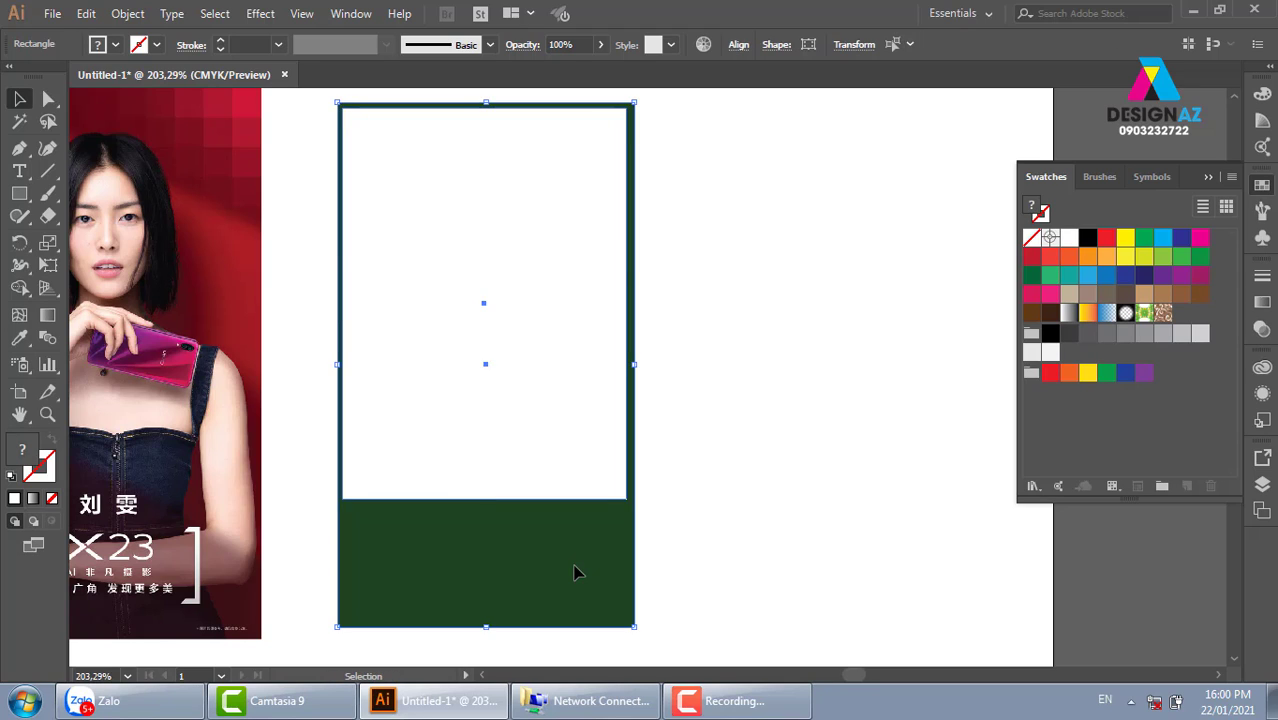
# Step: Show the Align panel and set Align To to Selection
pyautogui.hotkey('shift', 'F7')
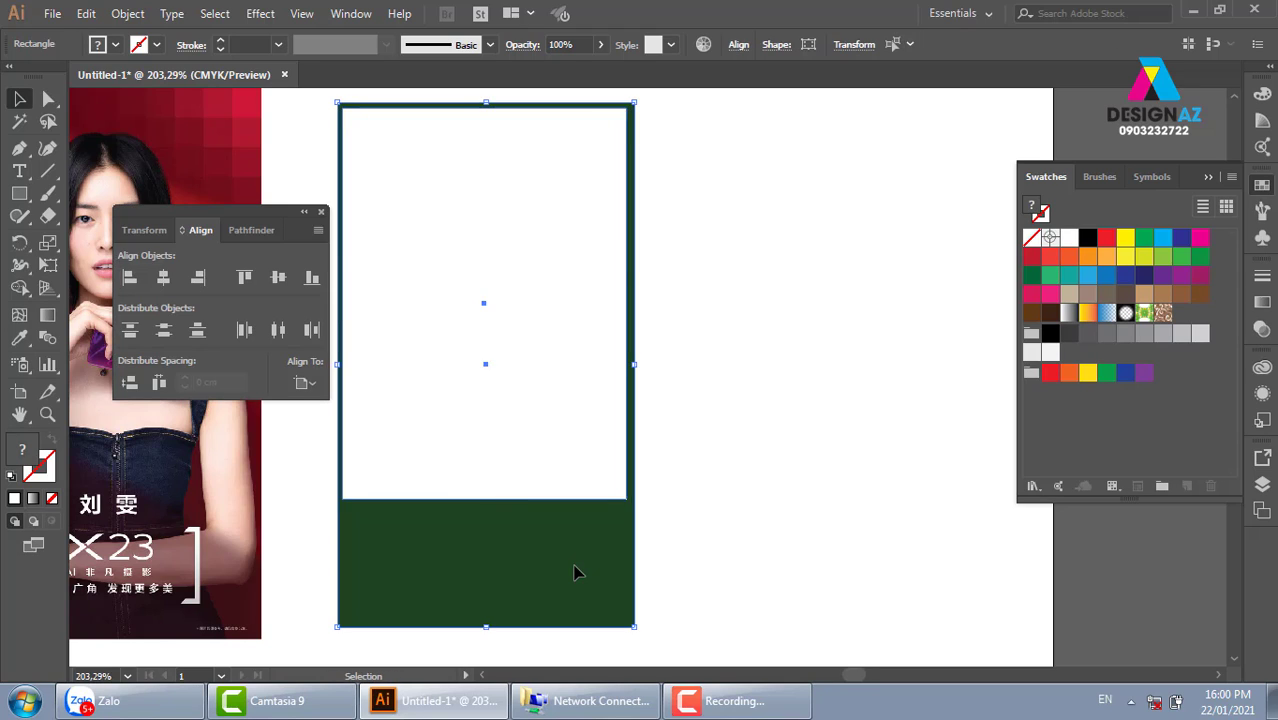
pyautogui.moveTo(254, 209)
pyautogui.mouseDown()
pyautogui.moveTo(802, 172)
pyautogui.moveTo(848, 138)
pyautogui.mouseUp()
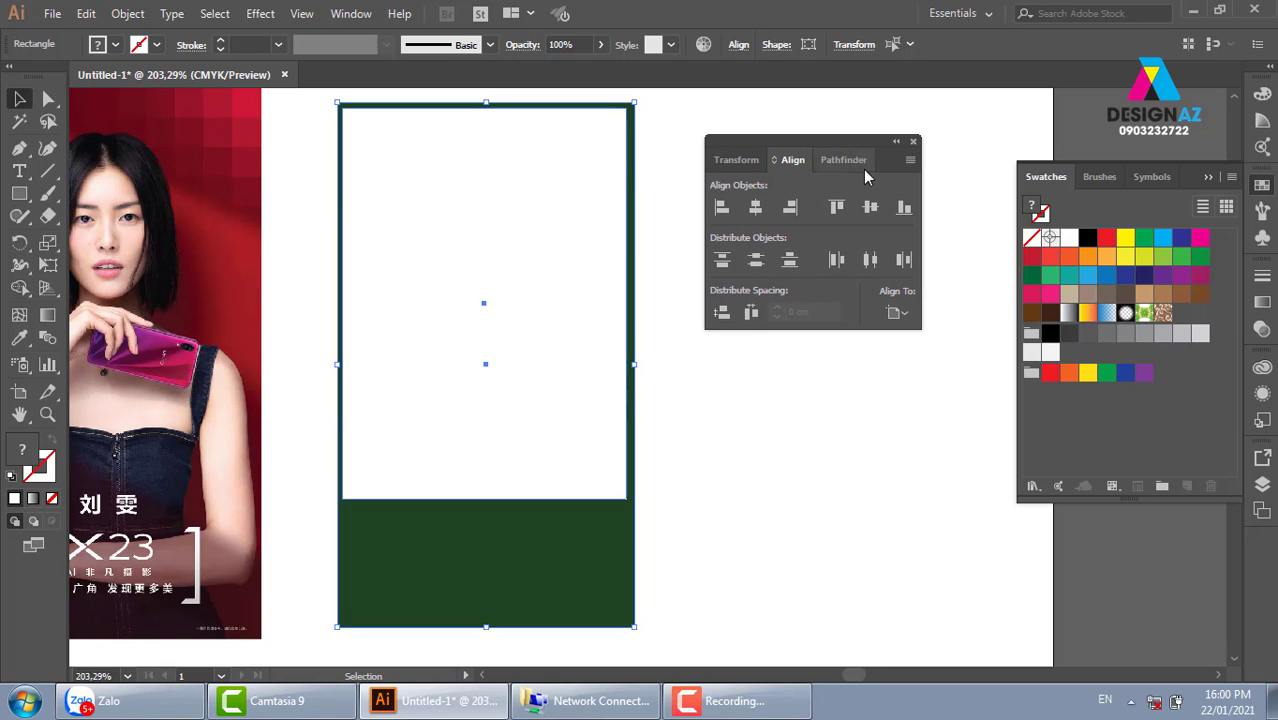
pyautogui.click(900, 316)
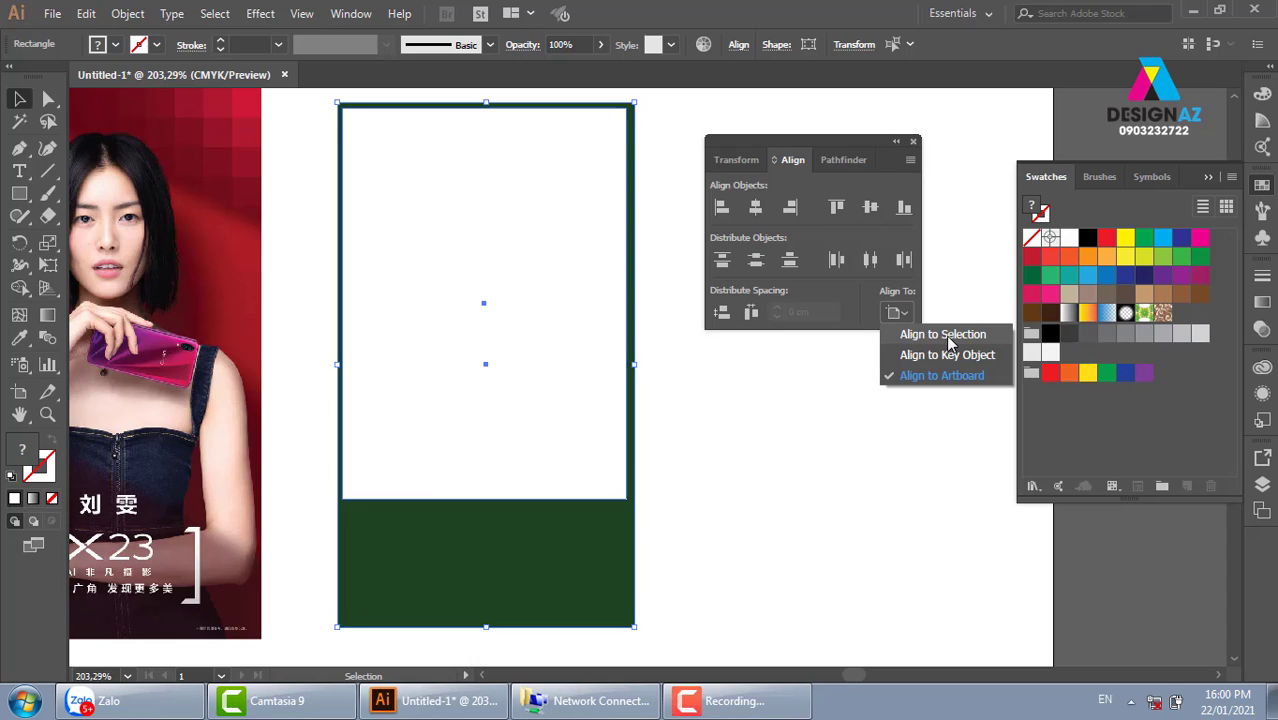
pyautogui.click(946, 334)
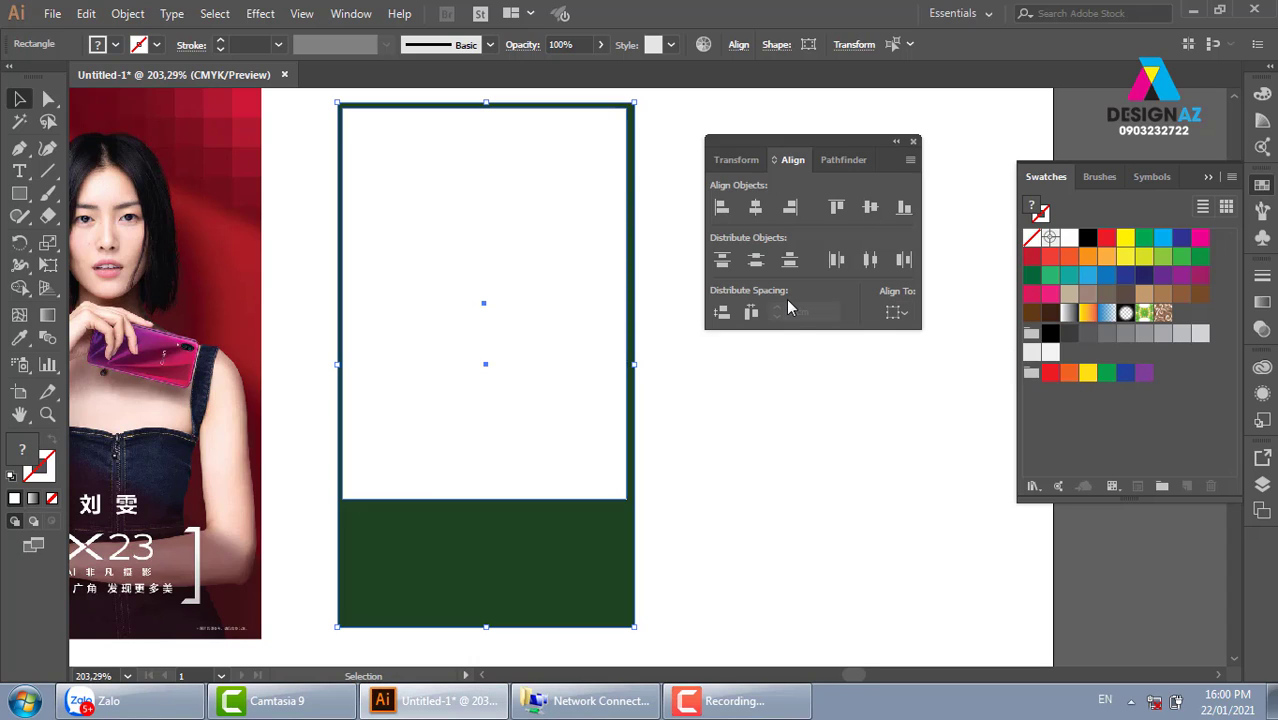
# Step: Horizontally centre the white rectangle on the green rectangle used as key object
pyautogui.click(656, 190)
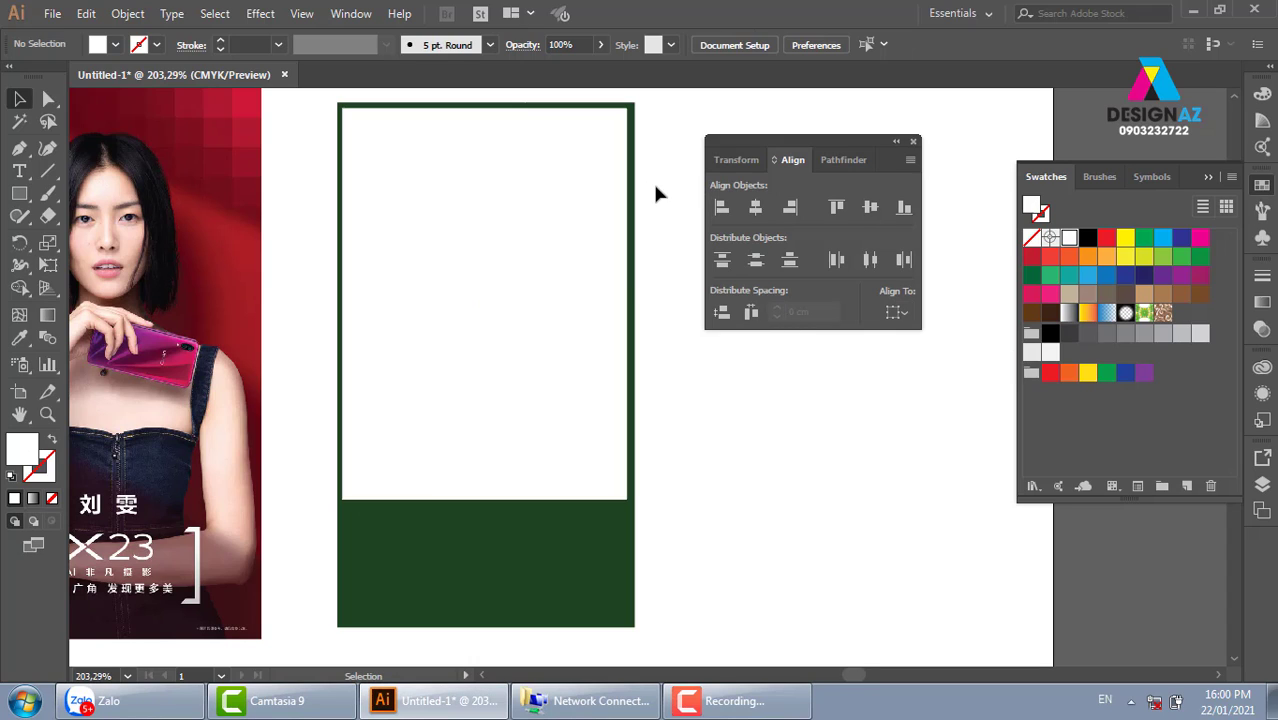
pyautogui.click(563, 310)
pyautogui.keyDown('shift'); pyautogui.click(536, 565); pyautogui.keyUp('shift')
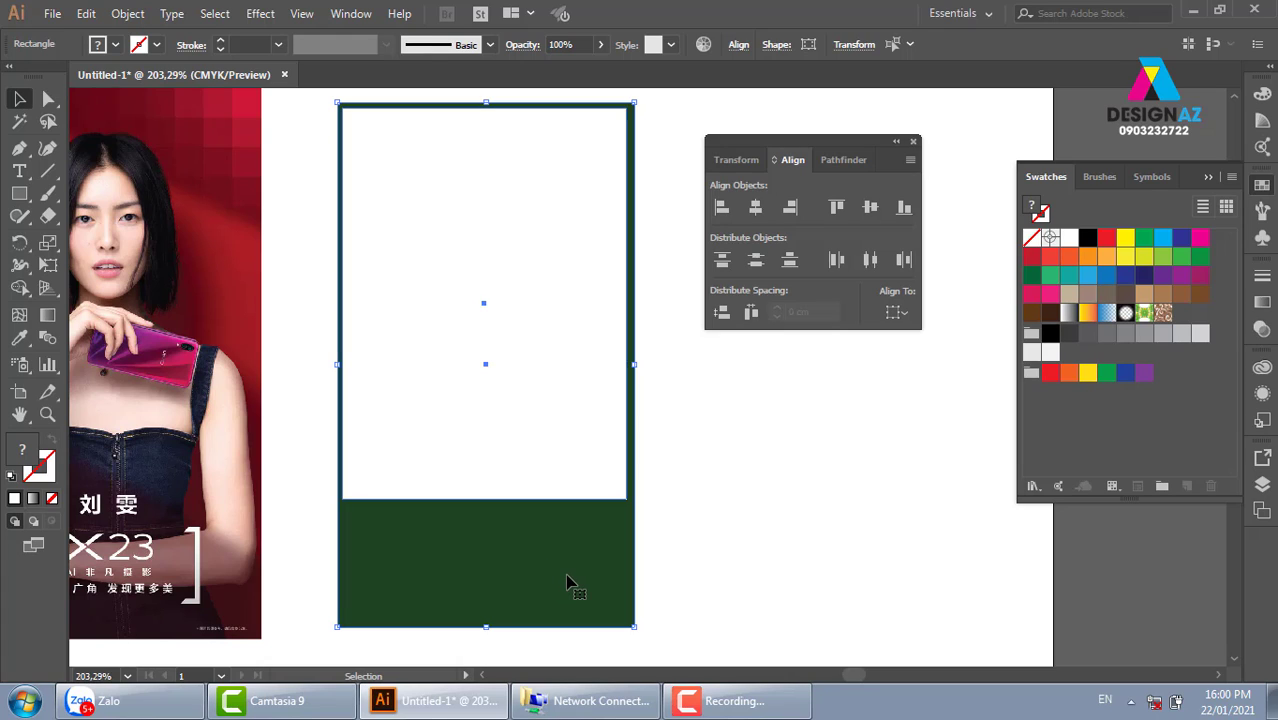
pyautogui.click(566, 582)
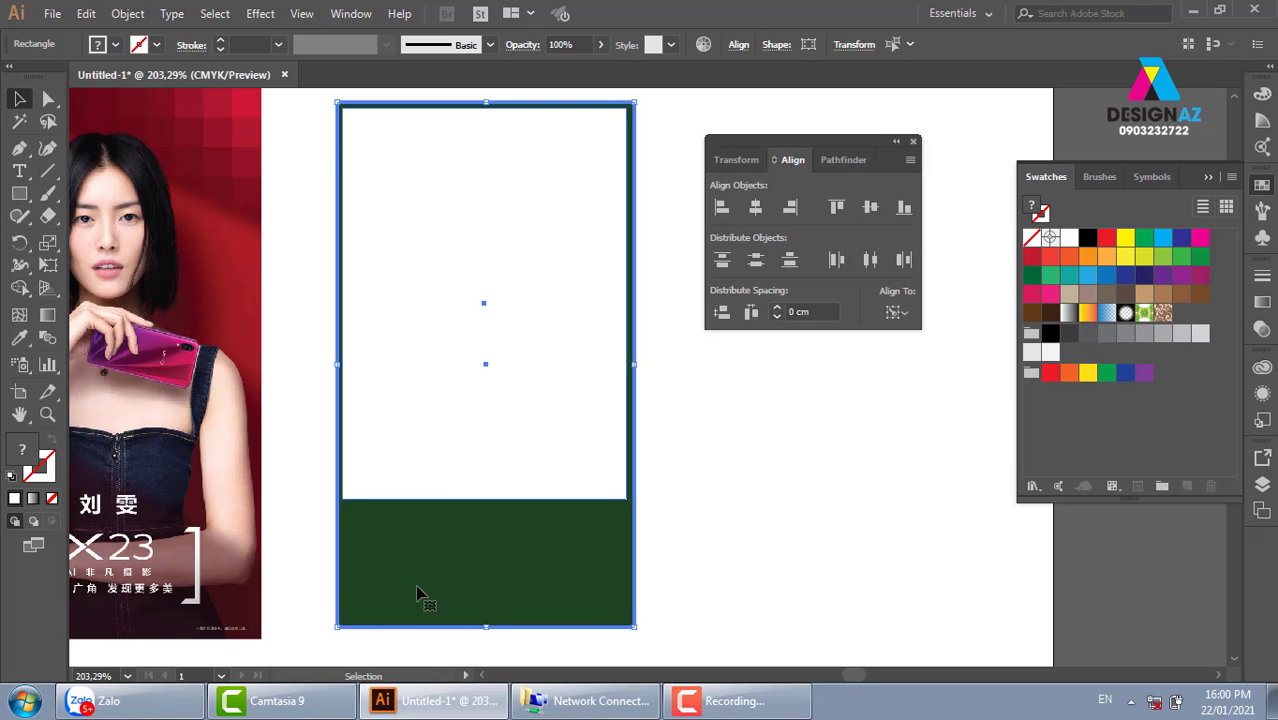
pyautogui.click(756, 208)
pyautogui.click(754, 520)
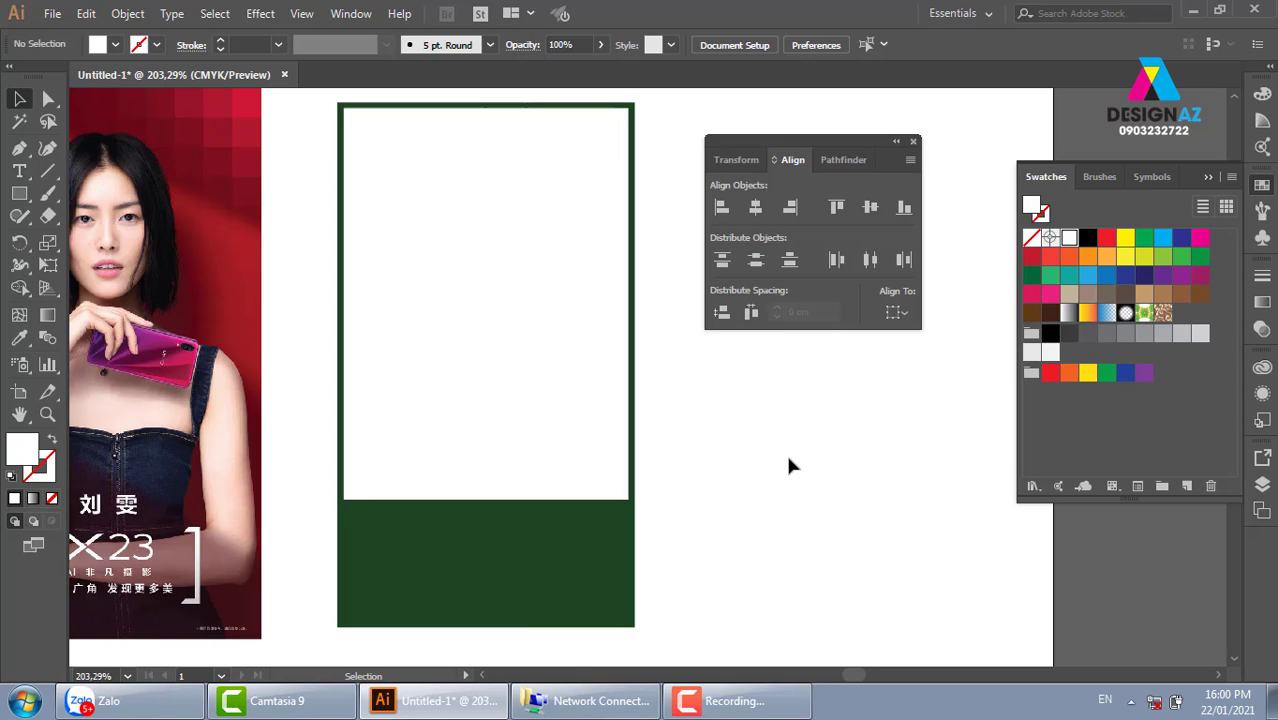
pyautogui.click(571, 376)
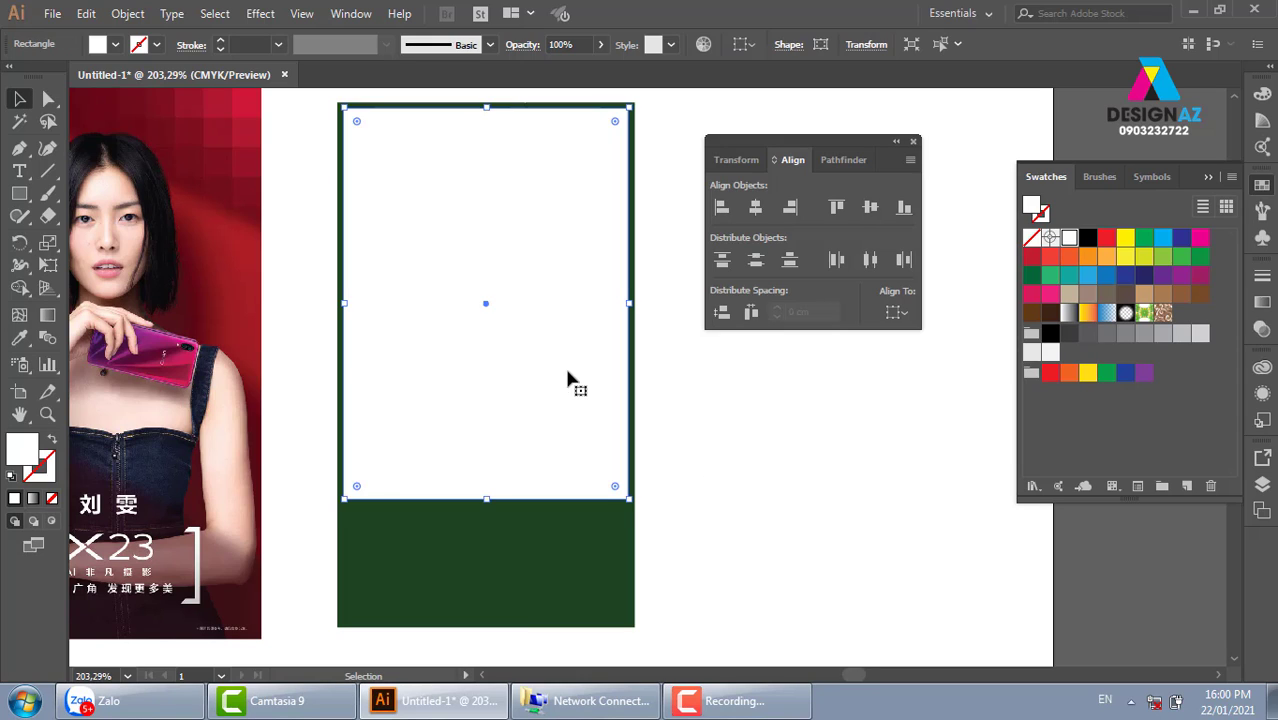
# Step: Start Split Into Grid with preview on, 6 rows and 4 columns
pyautogui.click(127, 13)
pyautogui.moveTo(197, 401)
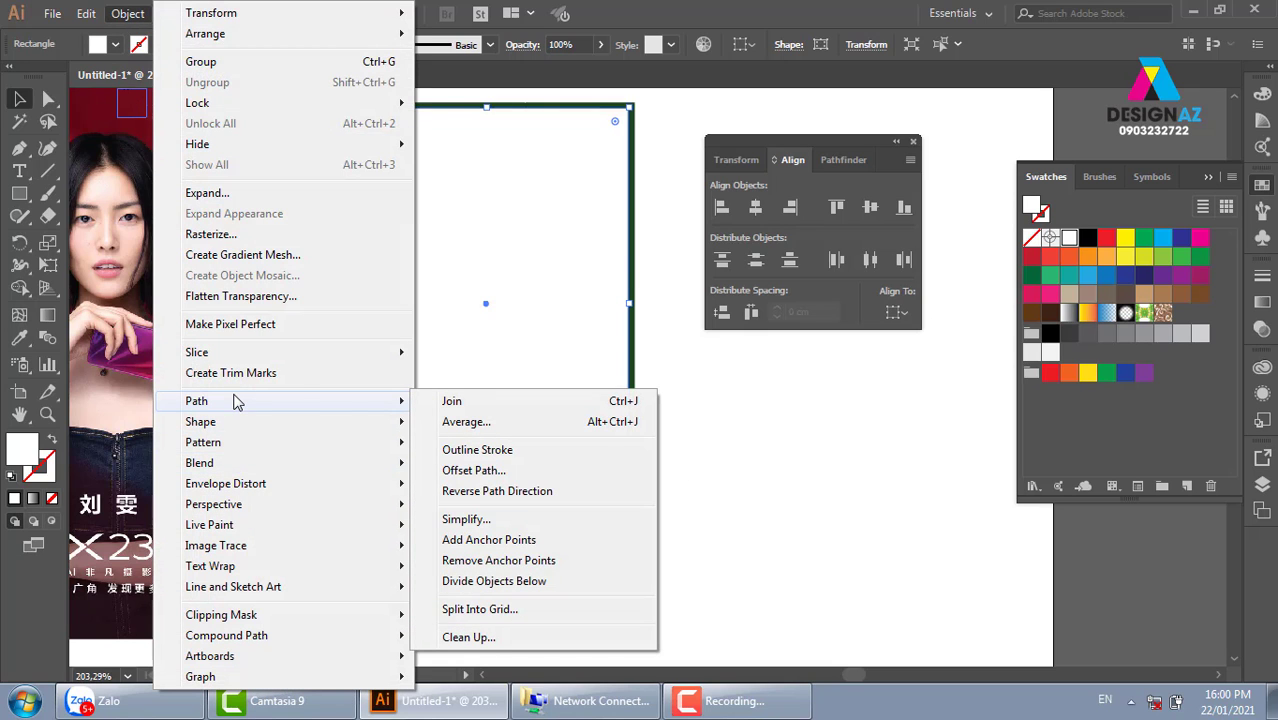
pyautogui.click(551, 609)
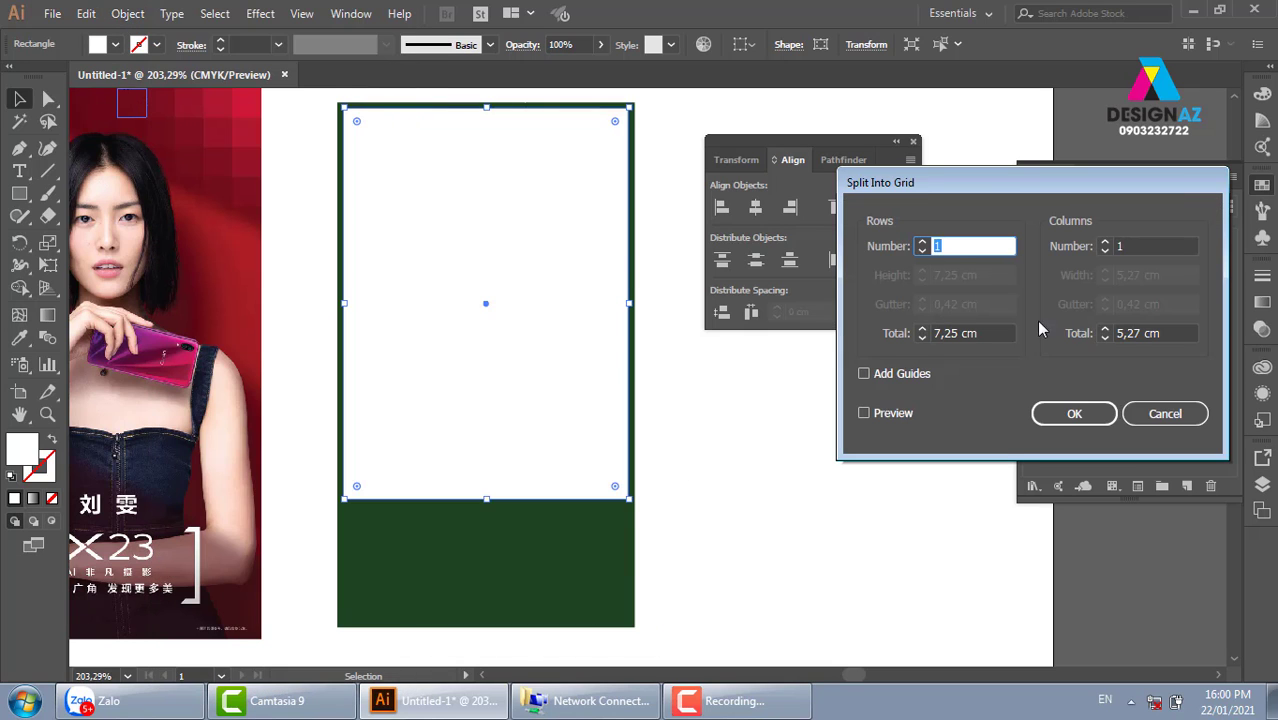
pyautogui.click(876, 415)
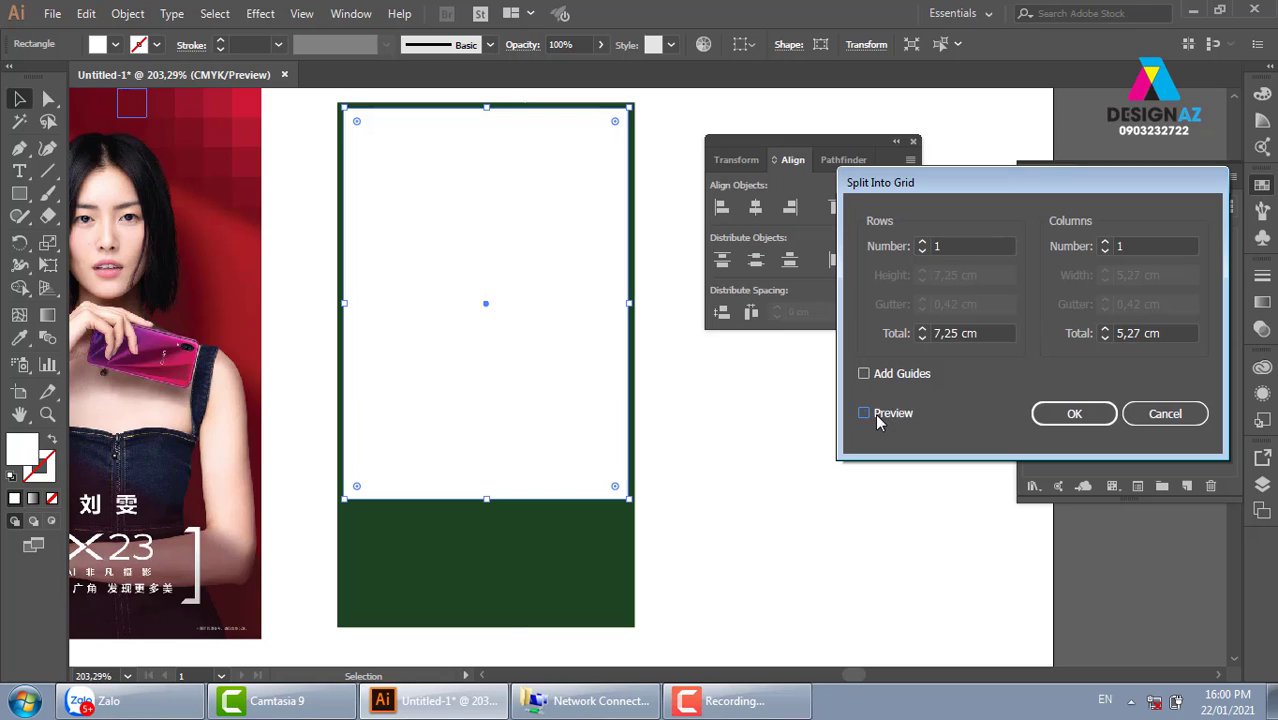
pyautogui.click(922, 243)
pyautogui.click(922, 243)
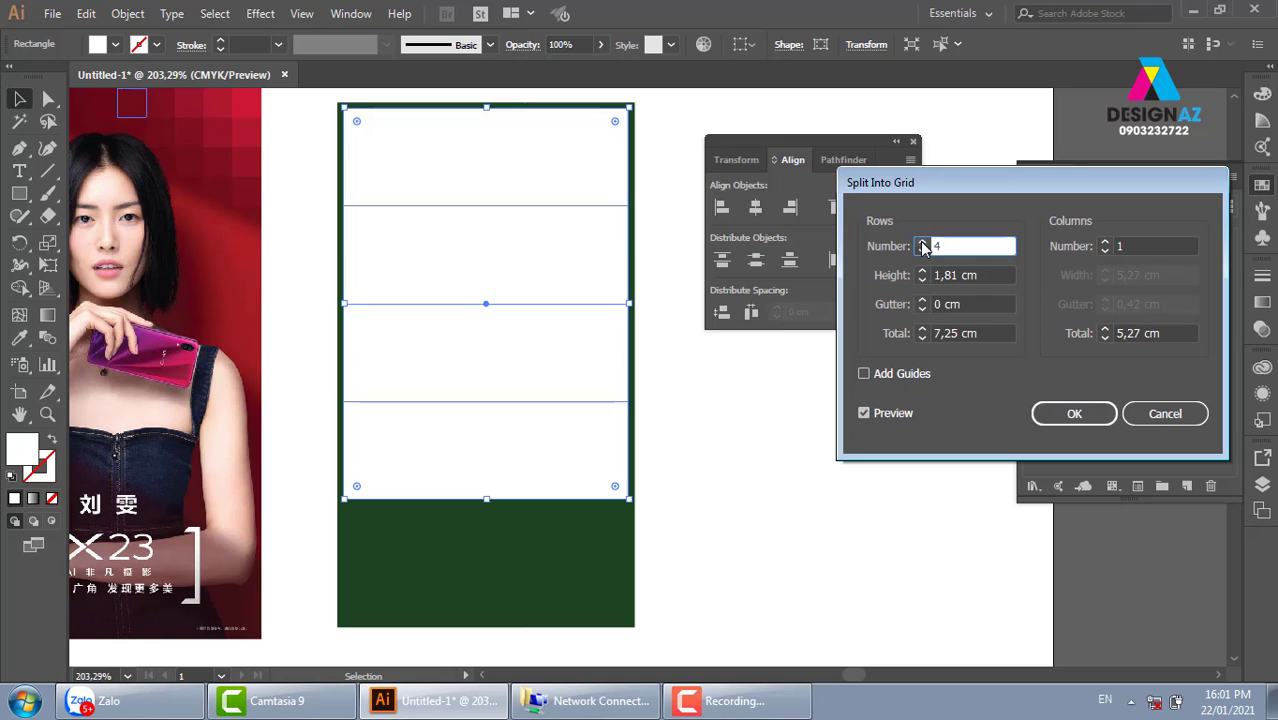
pyautogui.click(922, 243)
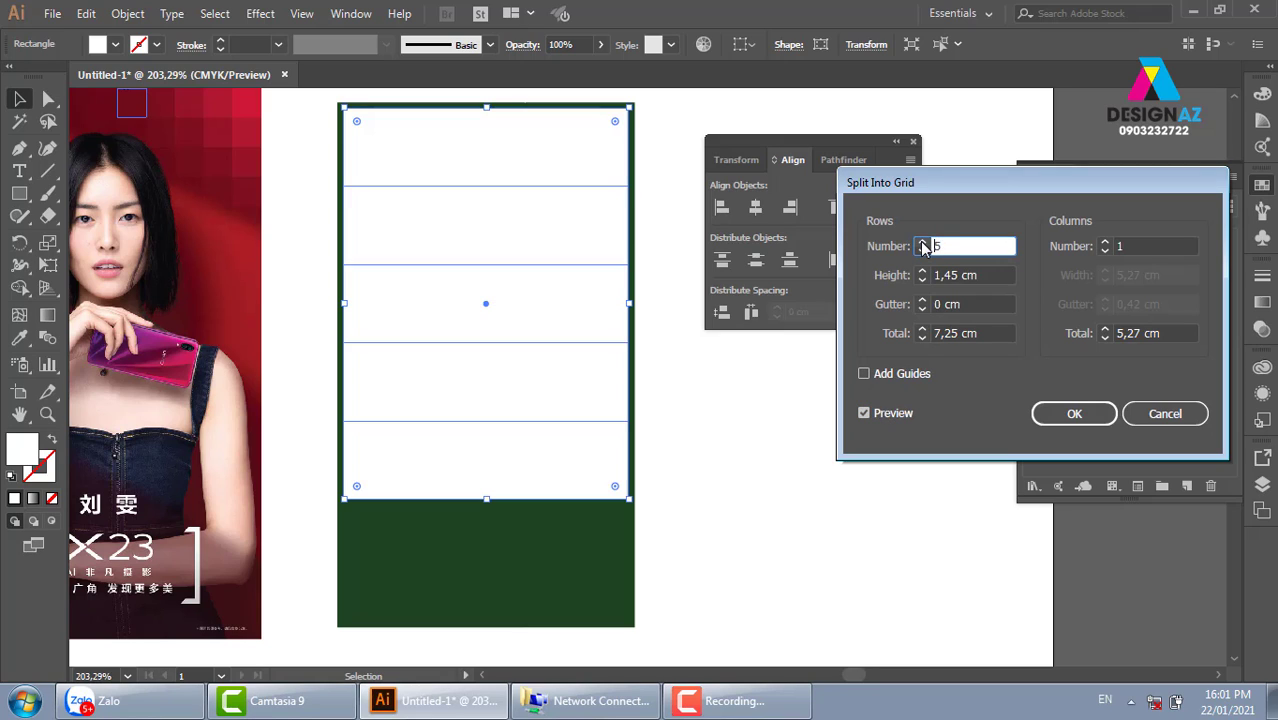
pyautogui.click(1105, 243)
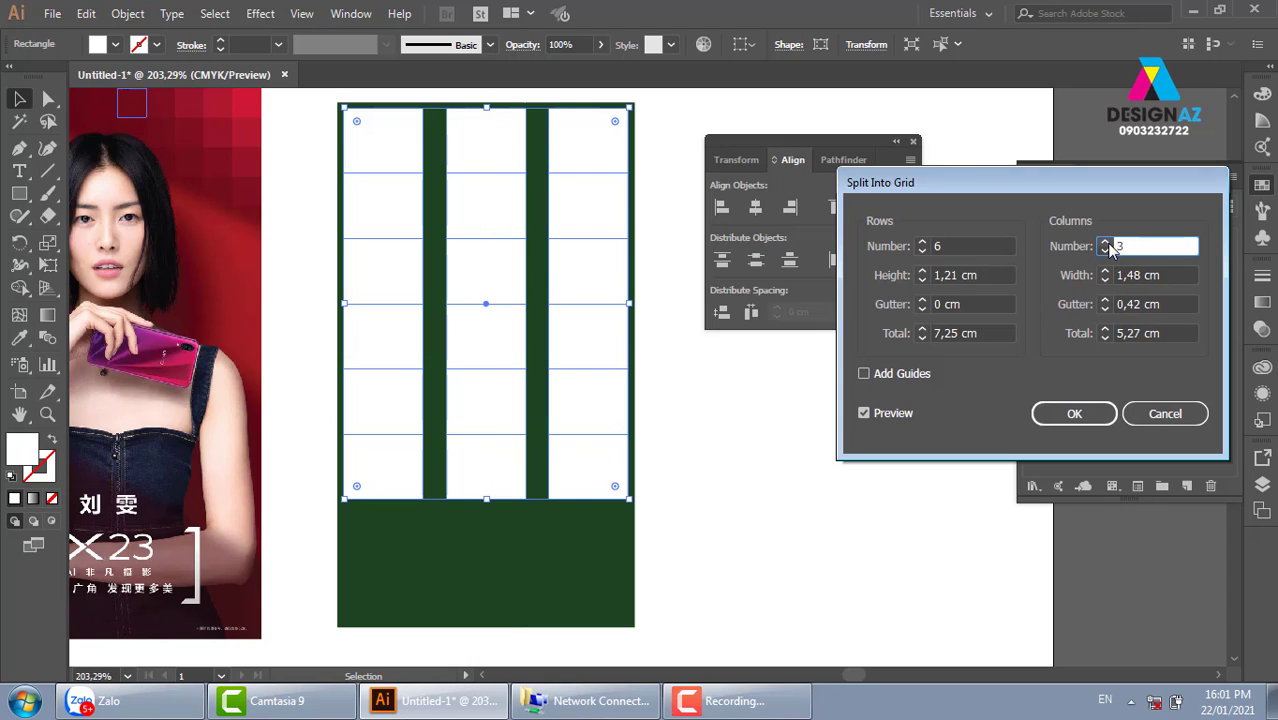
pyautogui.click(1105, 243)
# Step: Set both row and column gutters to 0,05 cm and apply the grid split
pyautogui.click(1150, 304)
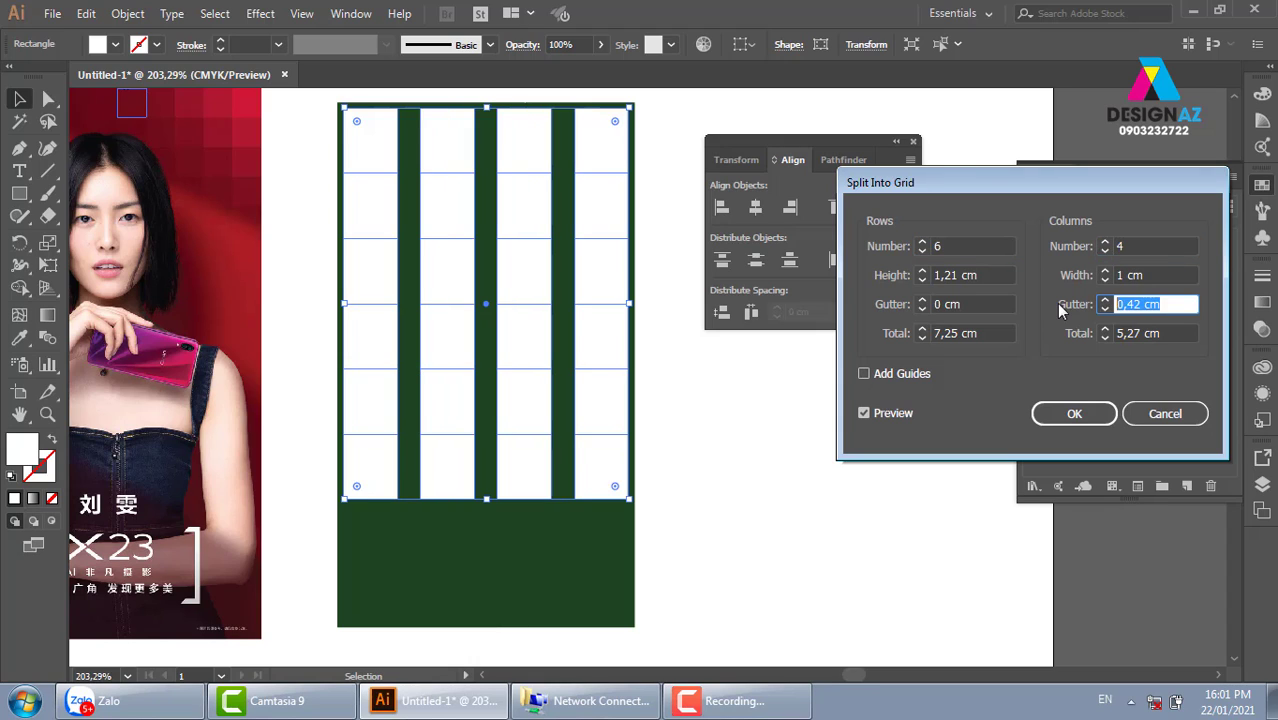
pyautogui.write('0')
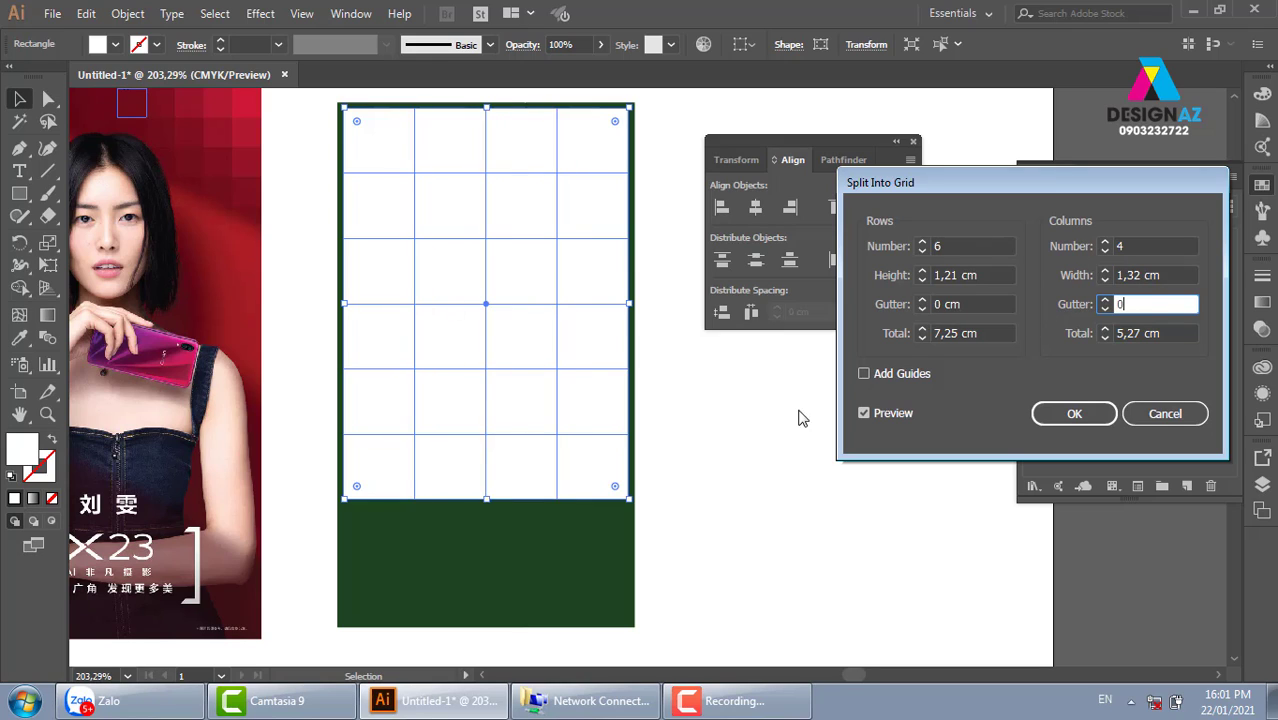
pyautogui.click(922, 299)
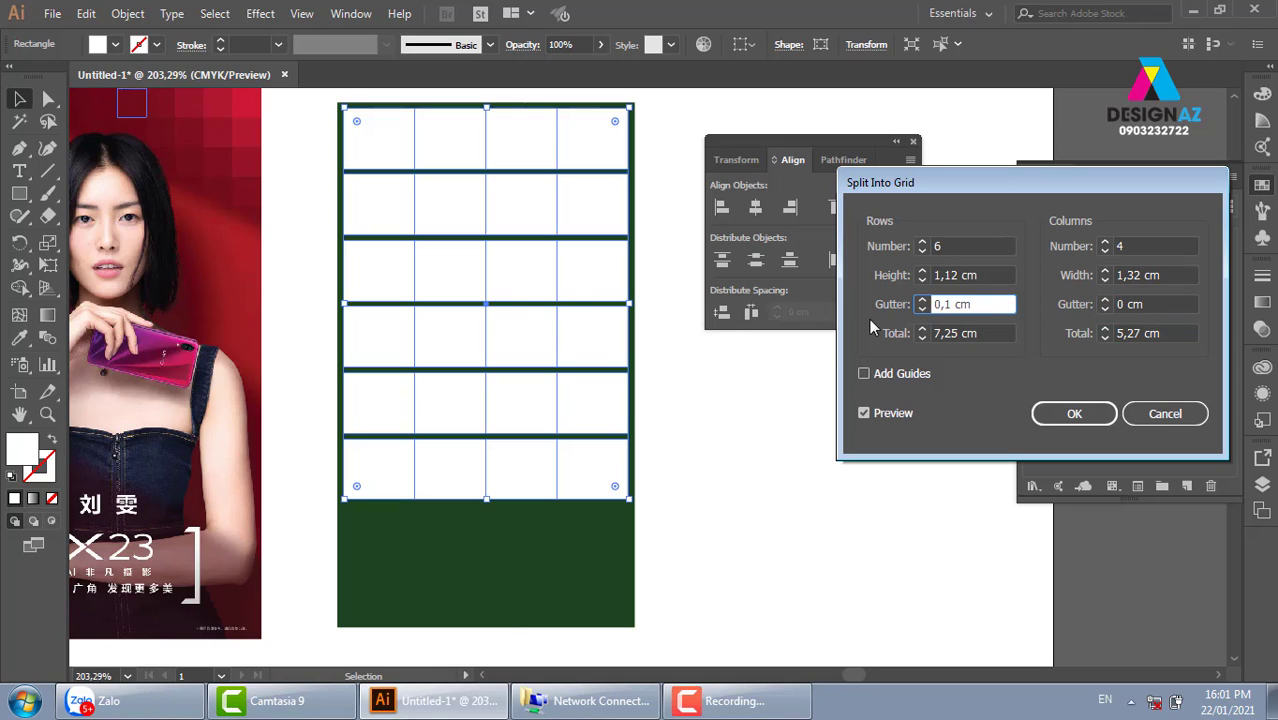
pyautogui.doubleClick(946, 304)
pyautogui.write('05')
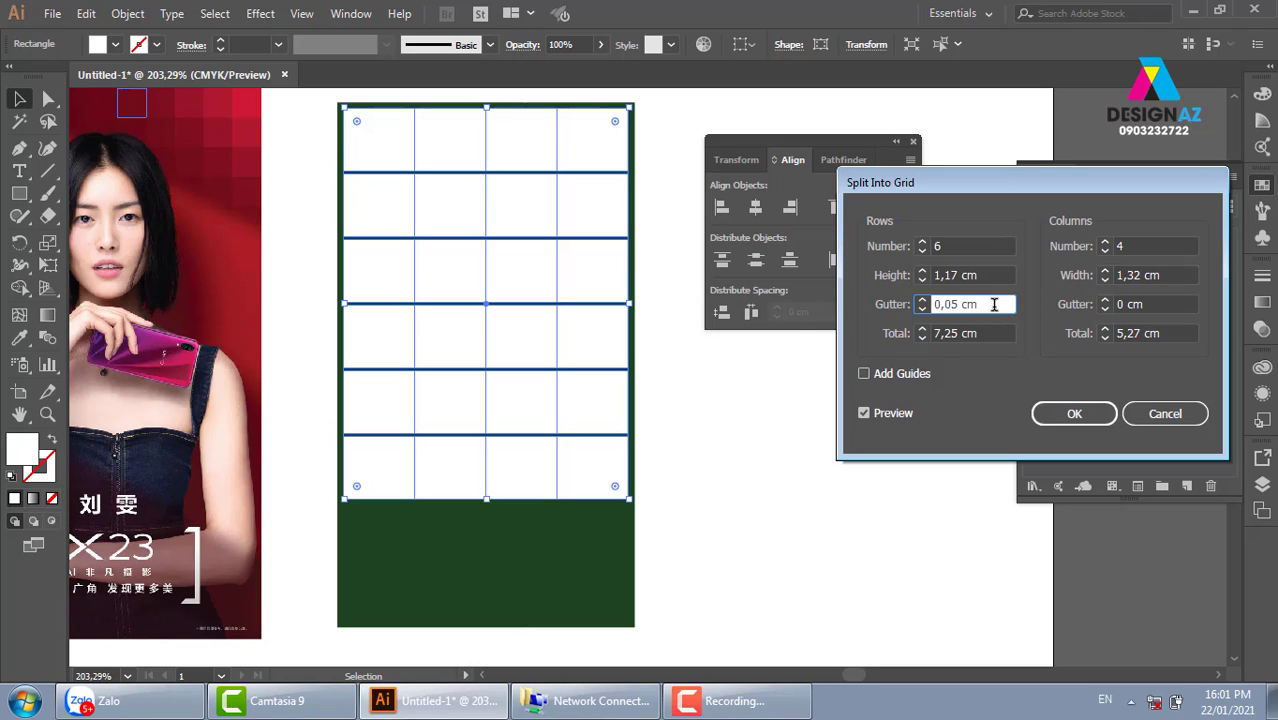
pyautogui.doubleClick(984, 304)
pyautogui.hotkey('ctrl', 'c')
pyautogui.doubleClick(1152, 304)
pyautogui.hotkey('ctrl', 'v')
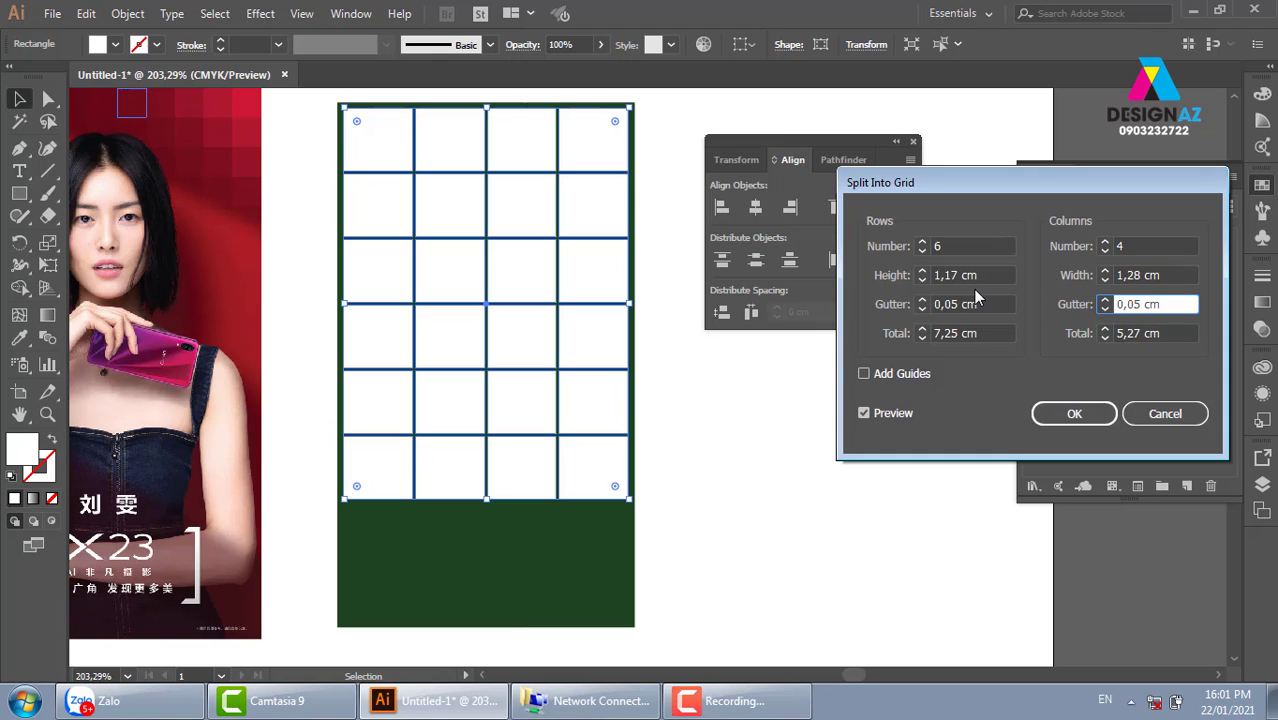
pyautogui.click(1090, 418)
# Step: Delete the bottom-left, bottom-right, third bottom-row, last row-4 and top-left grid cells
pyautogui.click(898, 480)
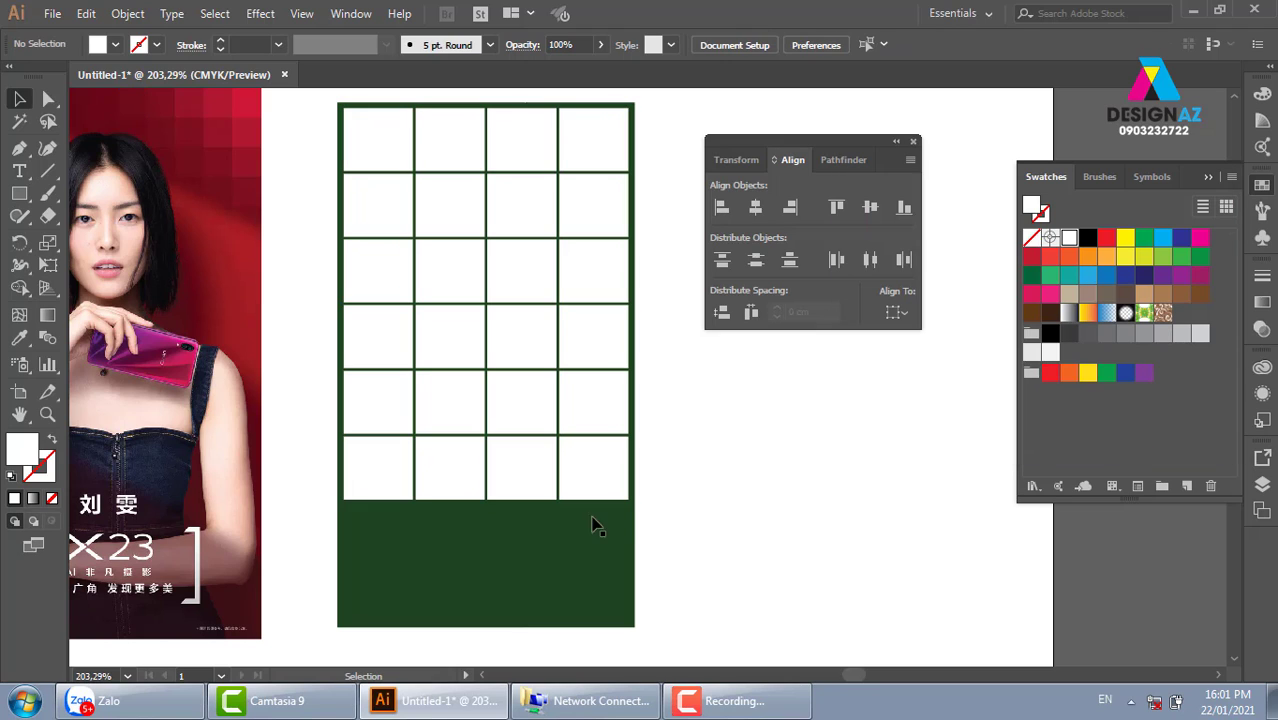
pyautogui.moveTo(382, 485); pyautogui.dragTo(394, 534)
pyautogui.press('Delete')
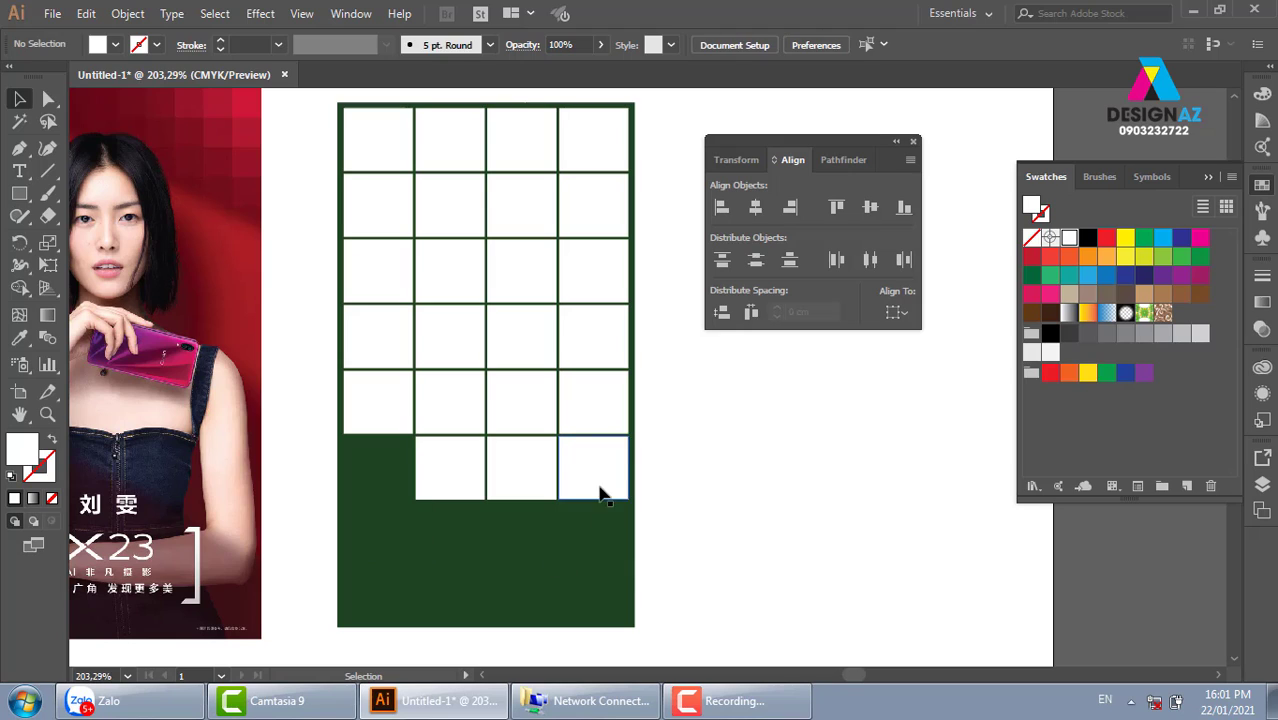
pyautogui.moveTo(600, 493); pyautogui.dragTo(665, 580)
pyautogui.press('Delete')
pyautogui.click(614, 352)
pyautogui.press('Delete')
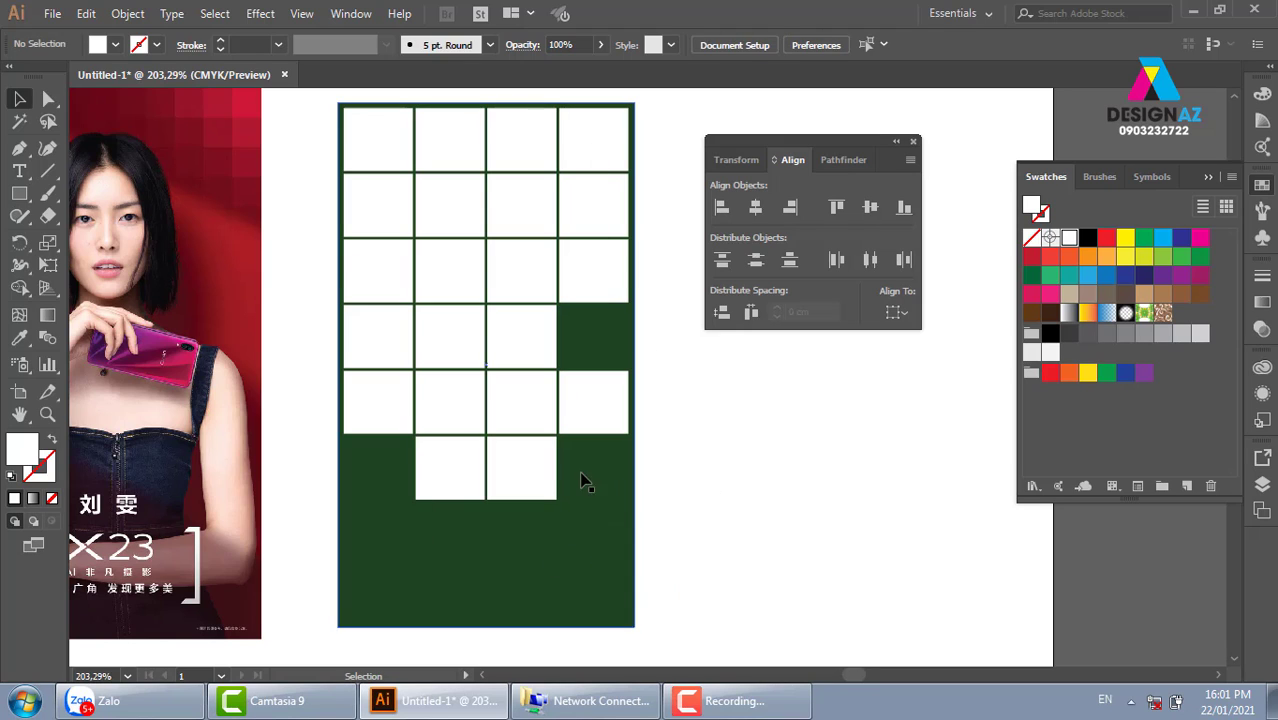
pyautogui.click(540, 475)
pyautogui.press('Delete')
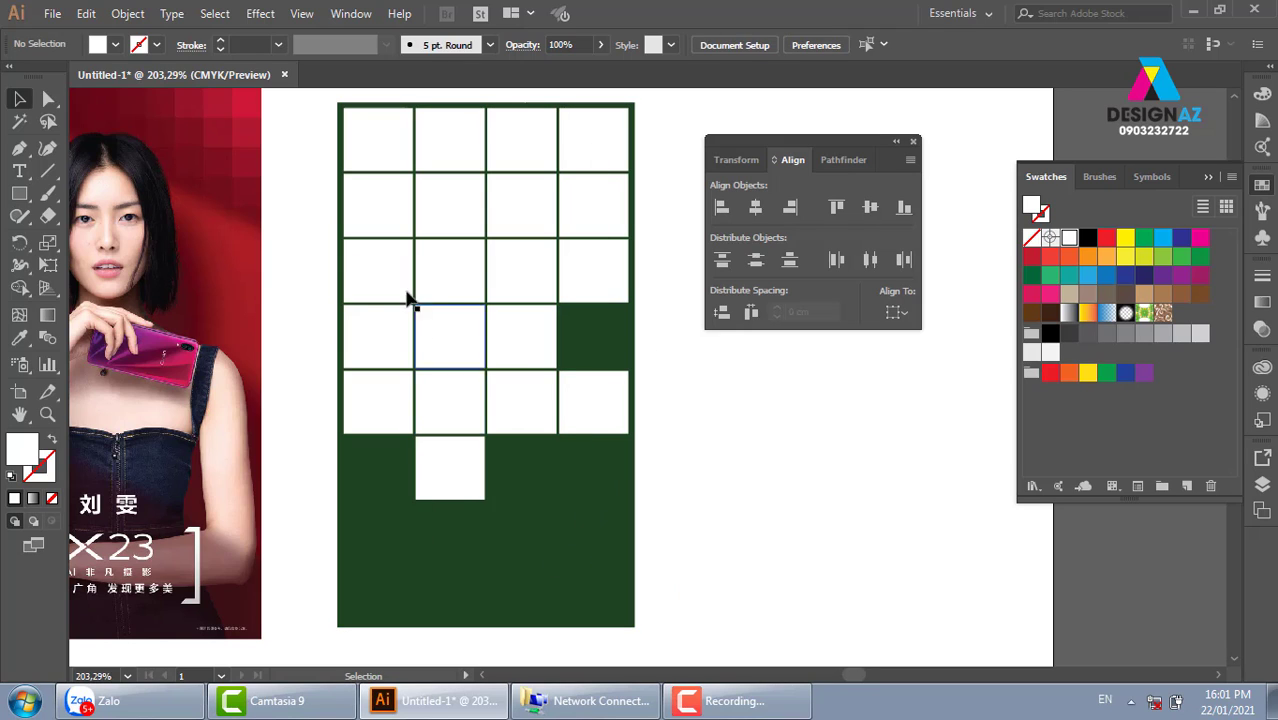
pyautogui.click(364, 336)
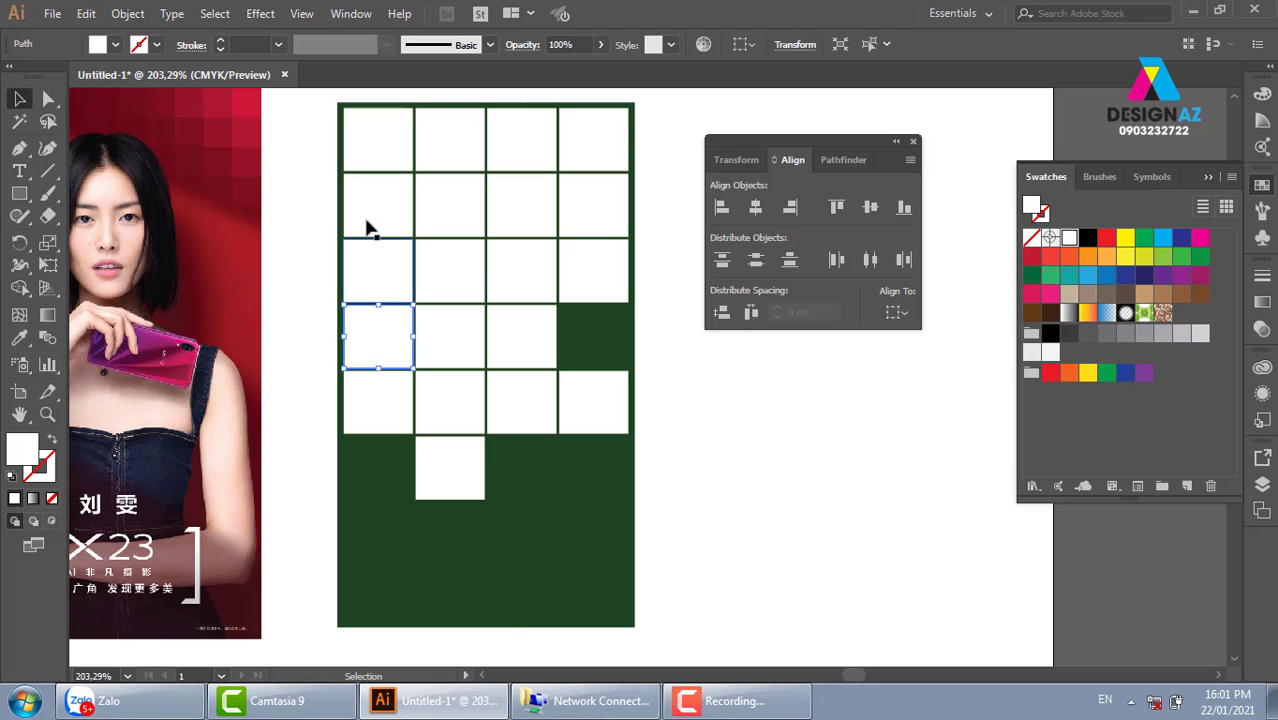
pyautogui.click(379, 140)
pyautogui.press('Delete')
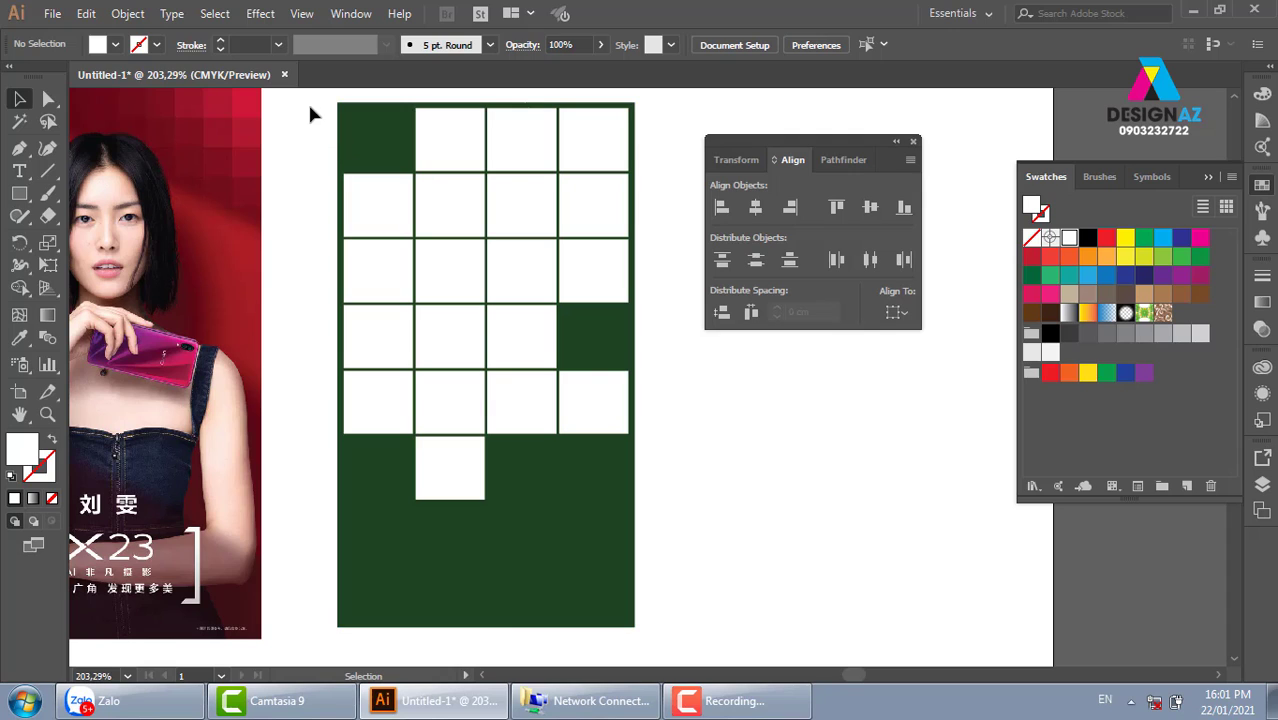
# Step: Select all remaining white cells while excluding the green background
pyautogui.moveTo(308, 102); pyautogui.dragTo(634, 540)
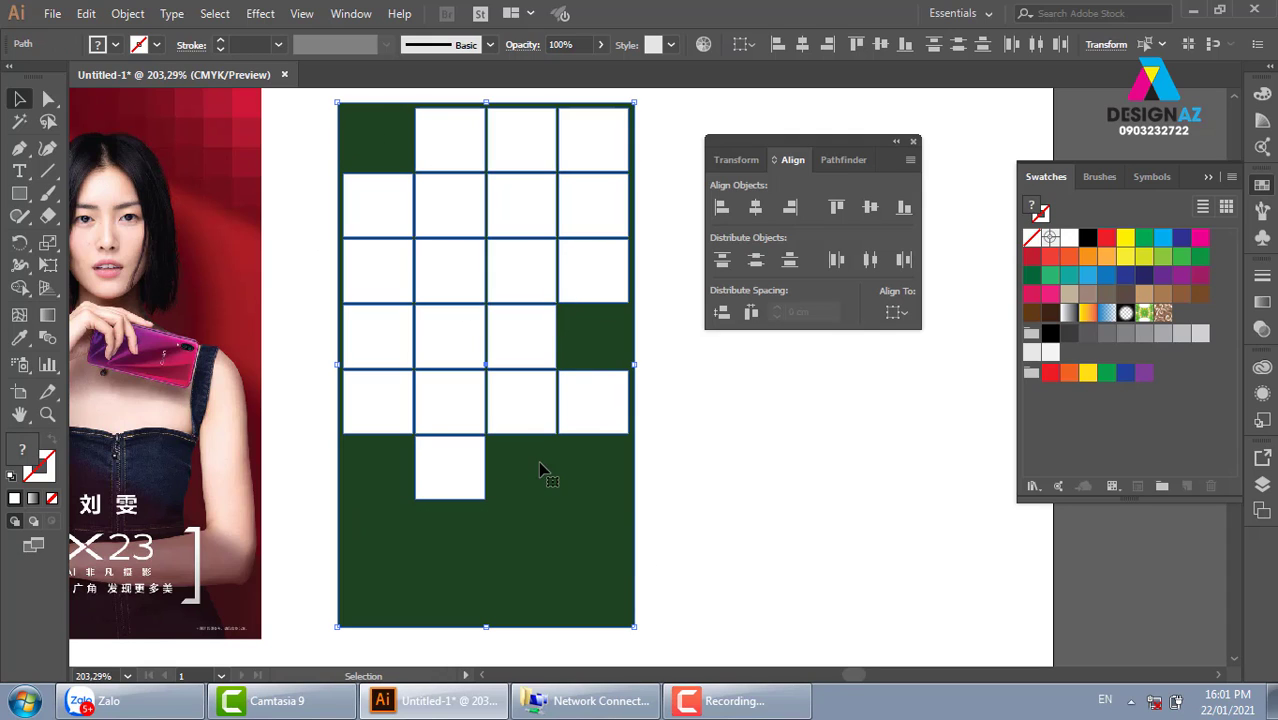
pyautogui.keyDown('shift'); pyautogui.click(580, 572); pyautogui.keyUp('shift')
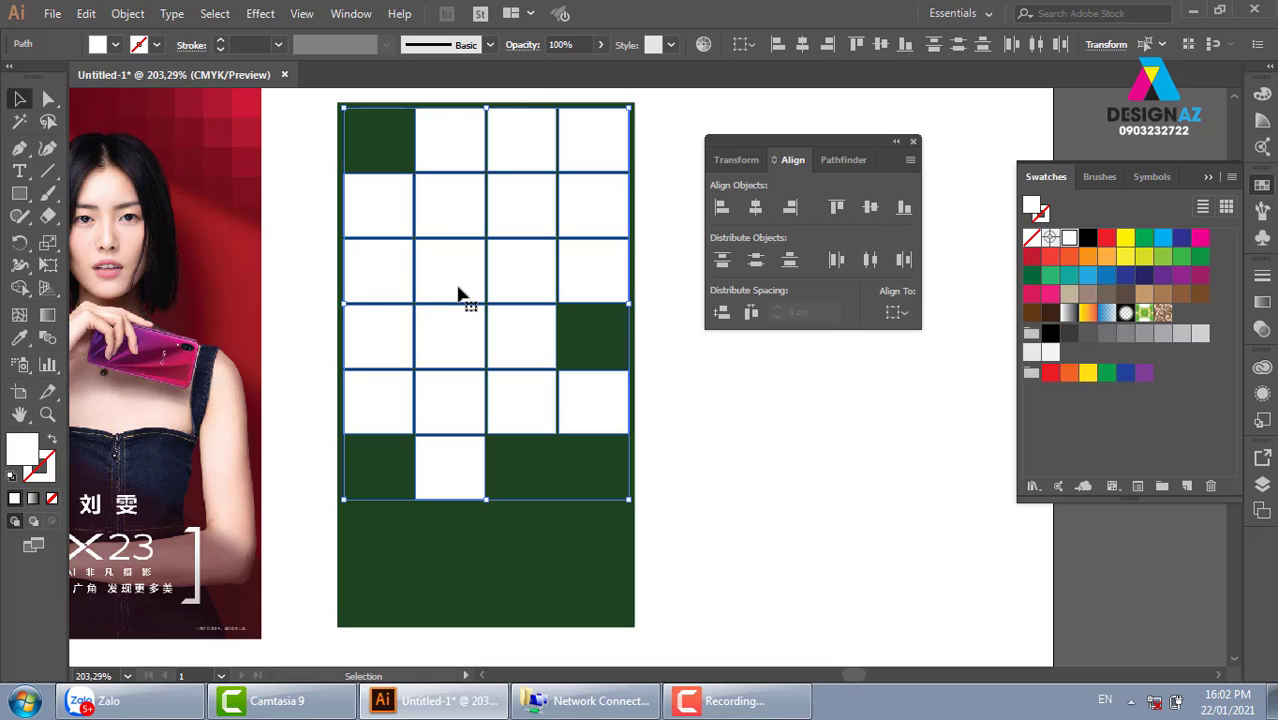
pyautogui.click(127, 13)
pyautogui.moveTo(226, 635)
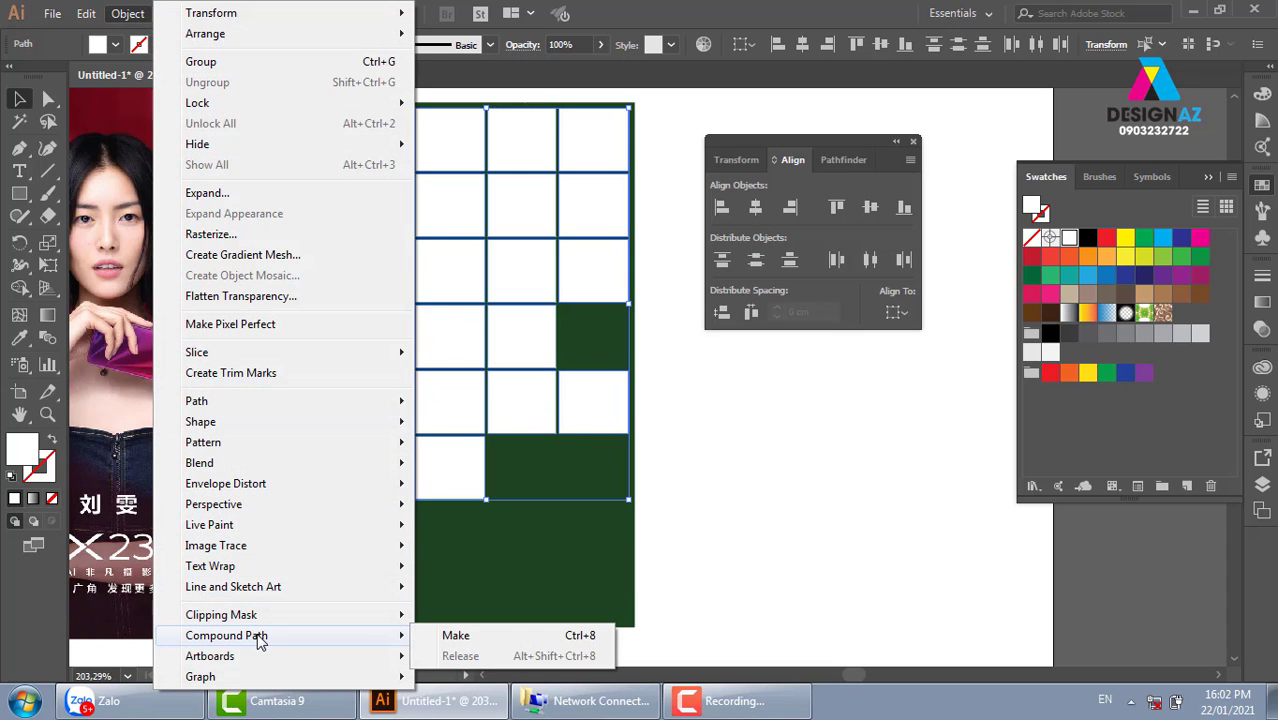
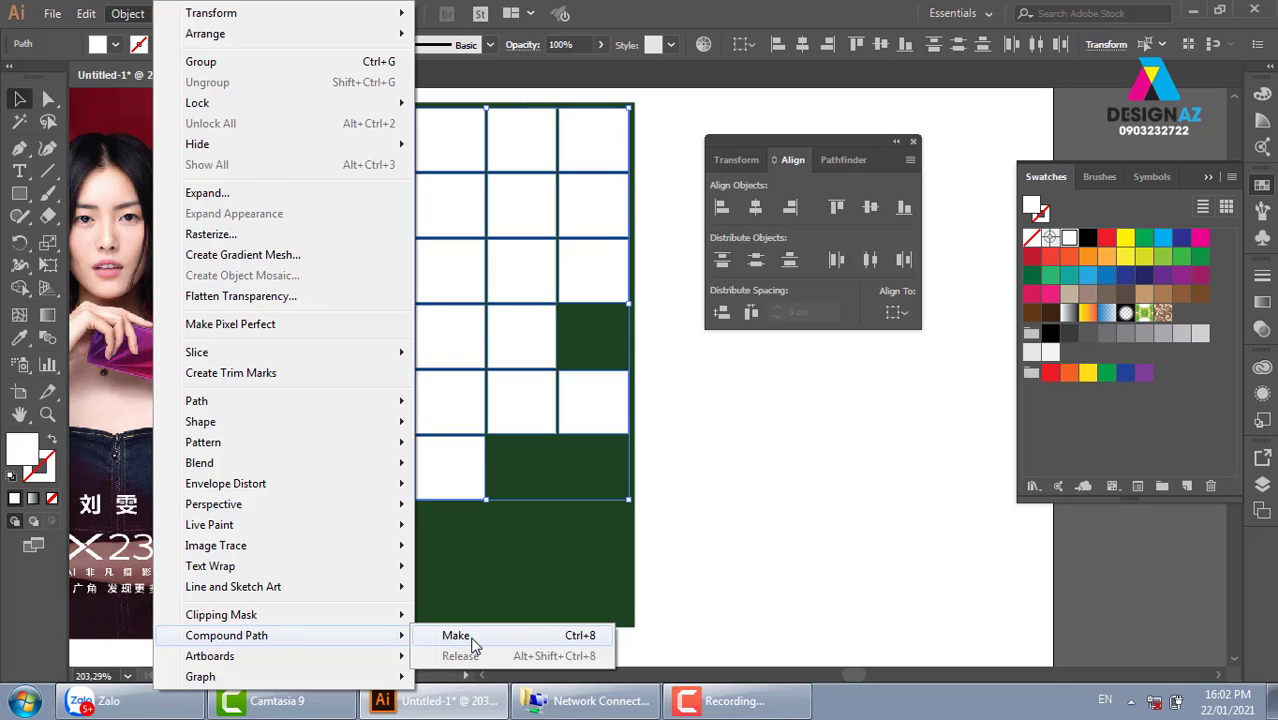
# Step: Combine the selected grid squares into one compound path and begin placing an image
pyautogui.click(456, 636)
pyautogui.click(746, 503)
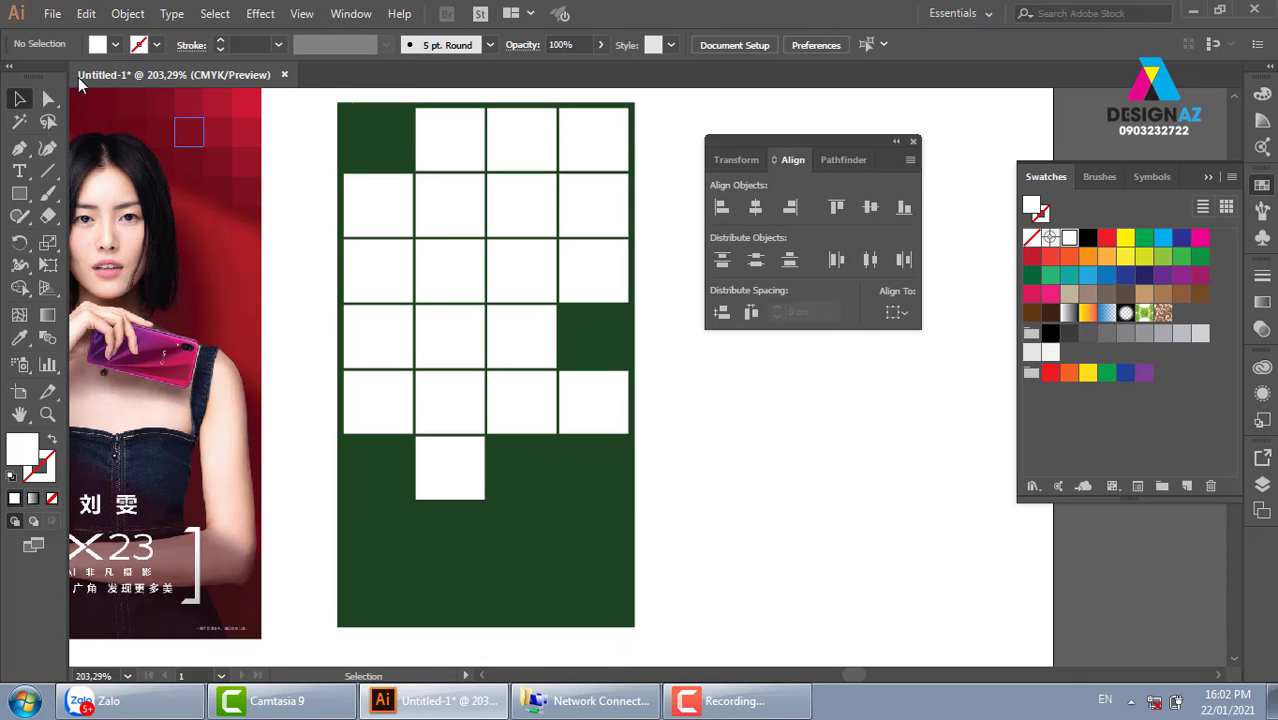
pyautogui.click(50, 14)
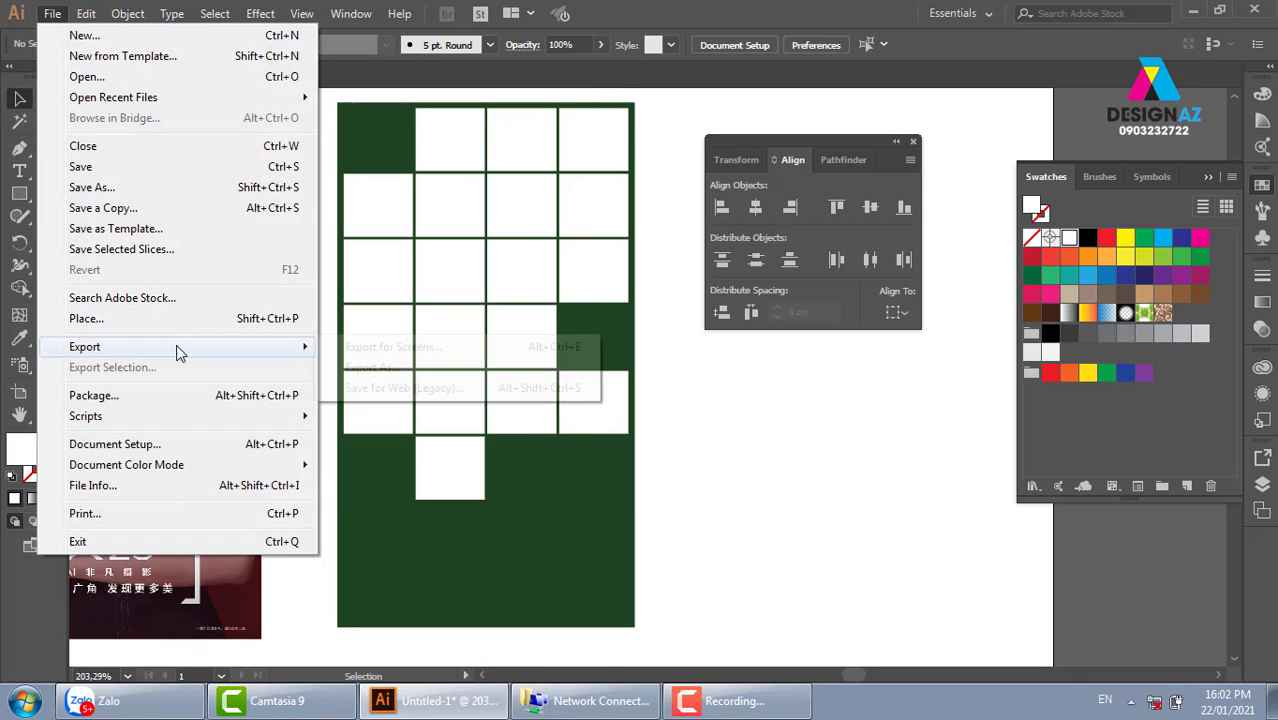
pyautogui.click(197, 319)
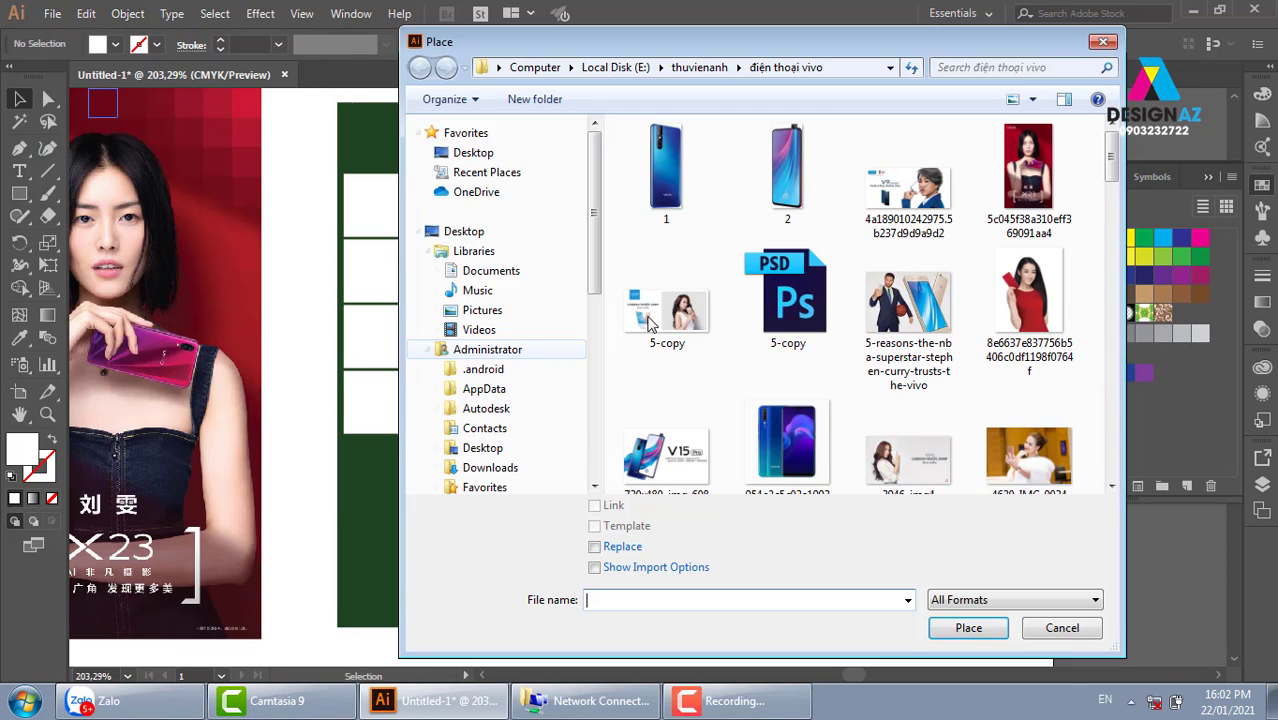
# Step: Browse via E: > PHOTOSHOP > GTpts to the bài 15 tóc folder and load Artboard-4
pyautogui.click(605, 68)
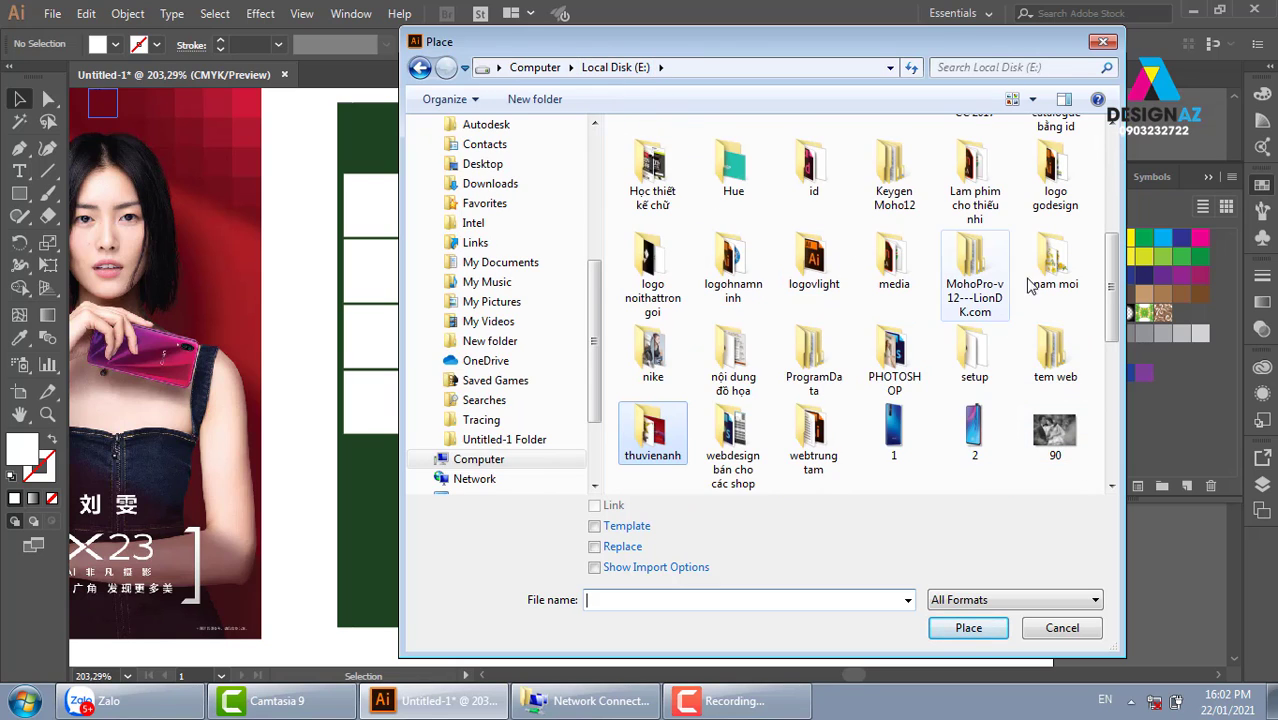
pyautogui.doubleClick(906, 360)
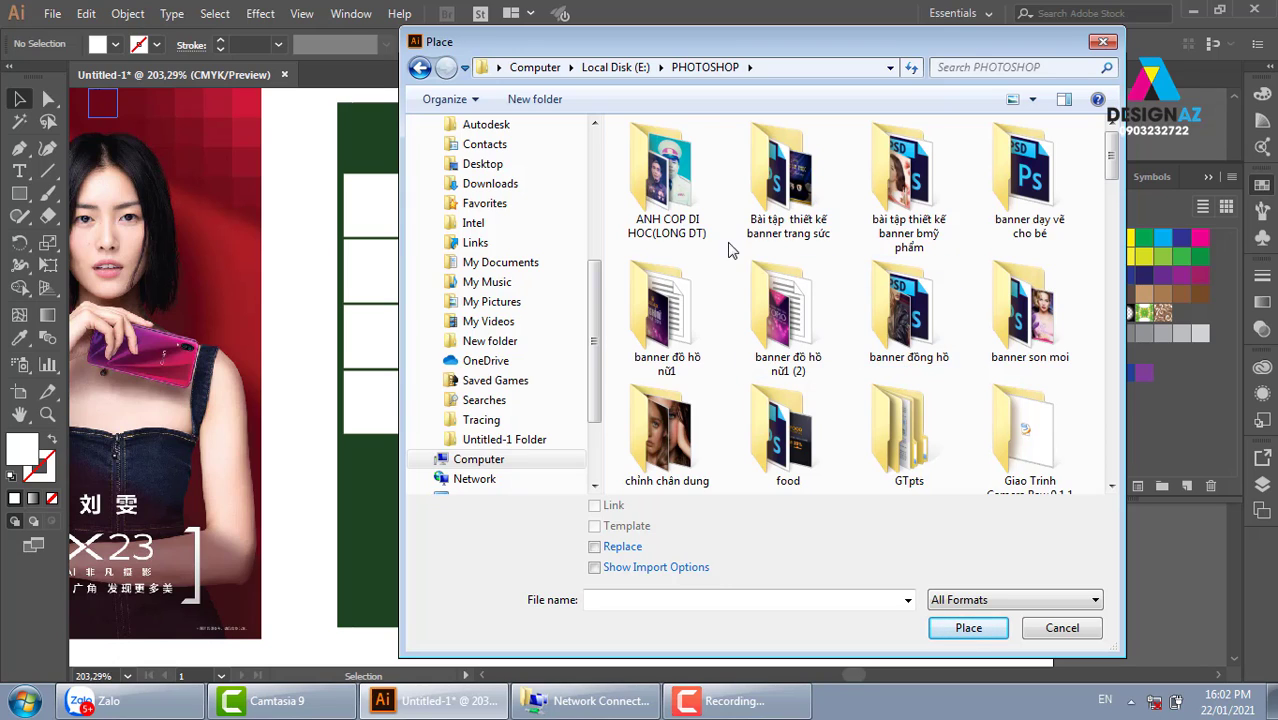
pyautogui.scroll(-2, 632, 300)
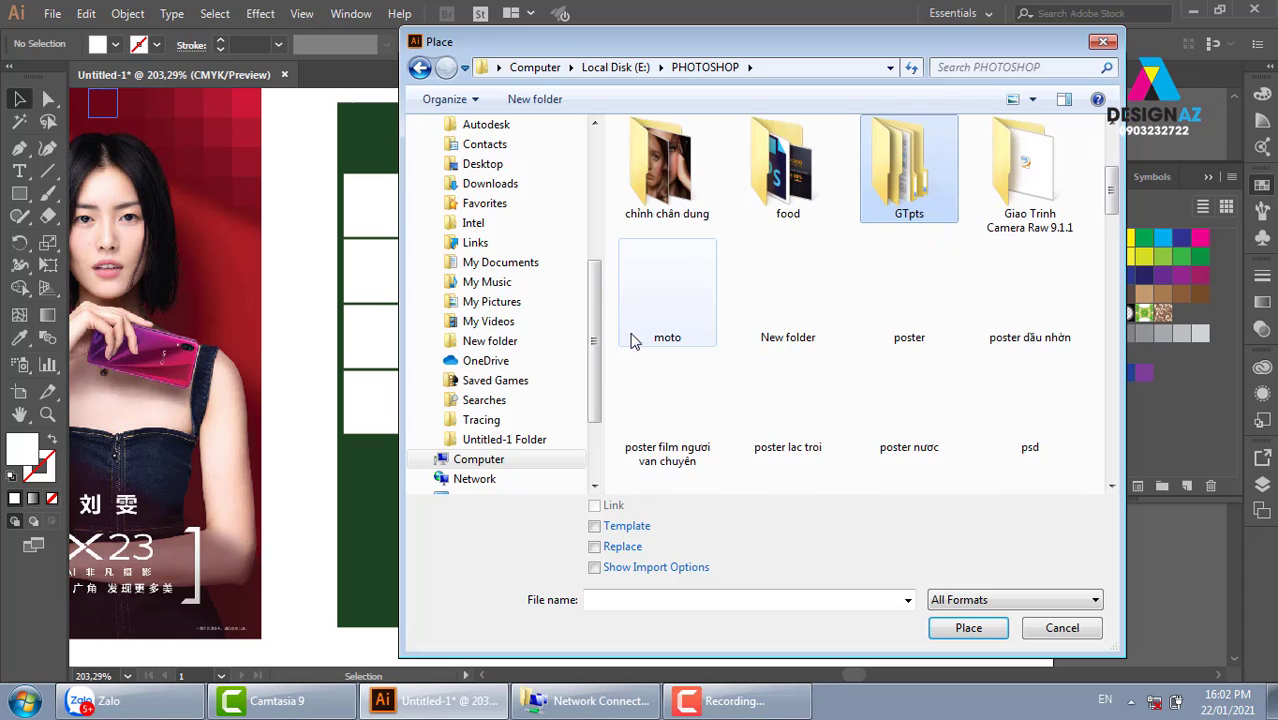
pyautogui.doubleClick(920, 165)
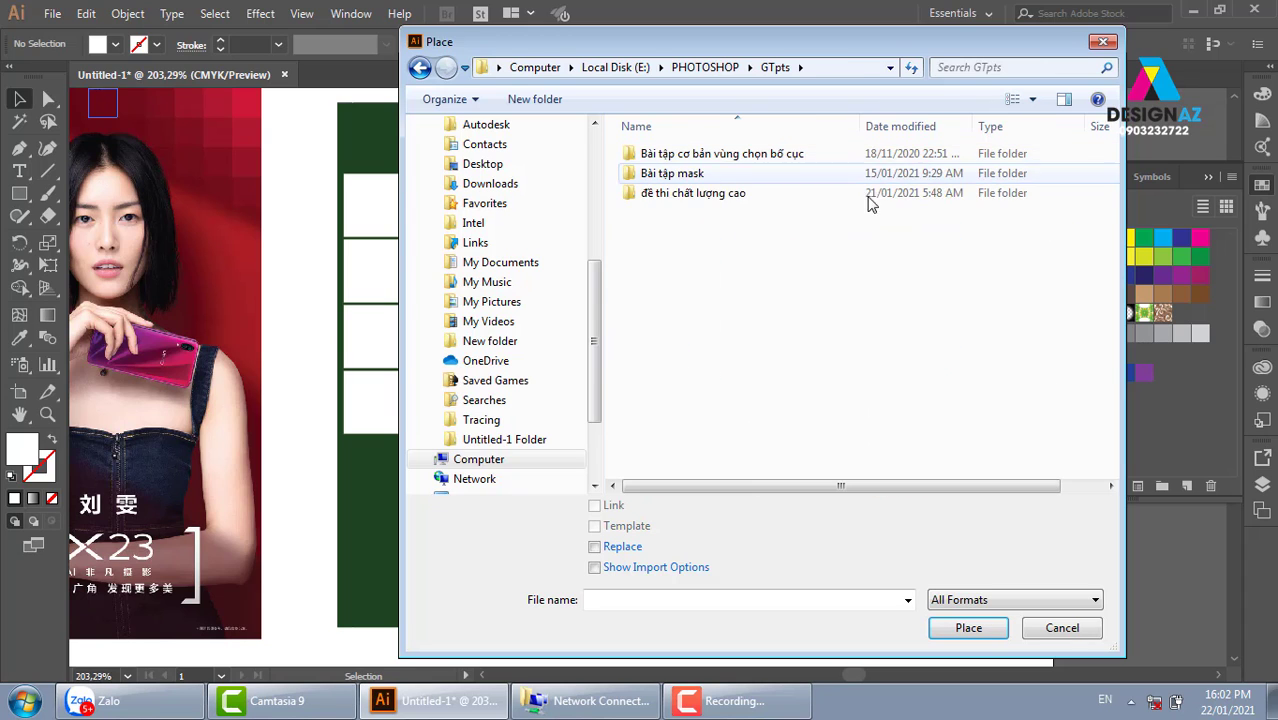
pyautogui.doubleClick(736, 155)
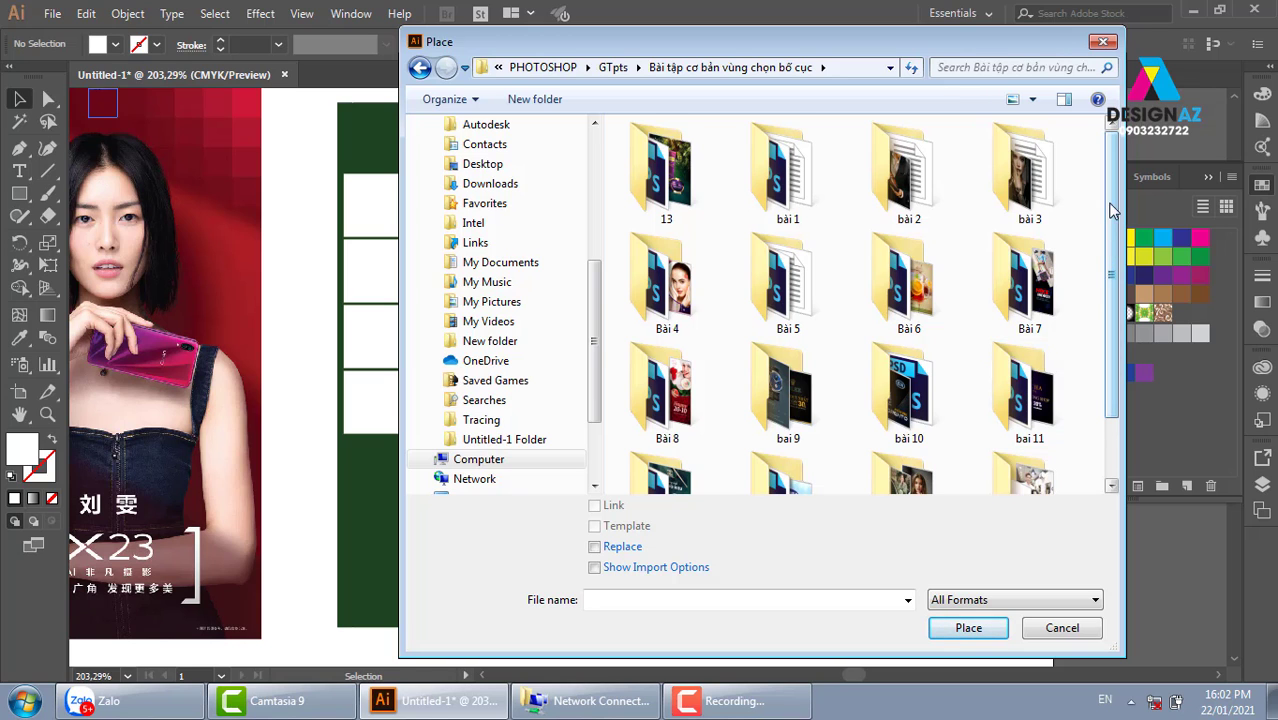
pyautogui.moveTo(1112, 210); pyautogui.dragTo(1130, 262)
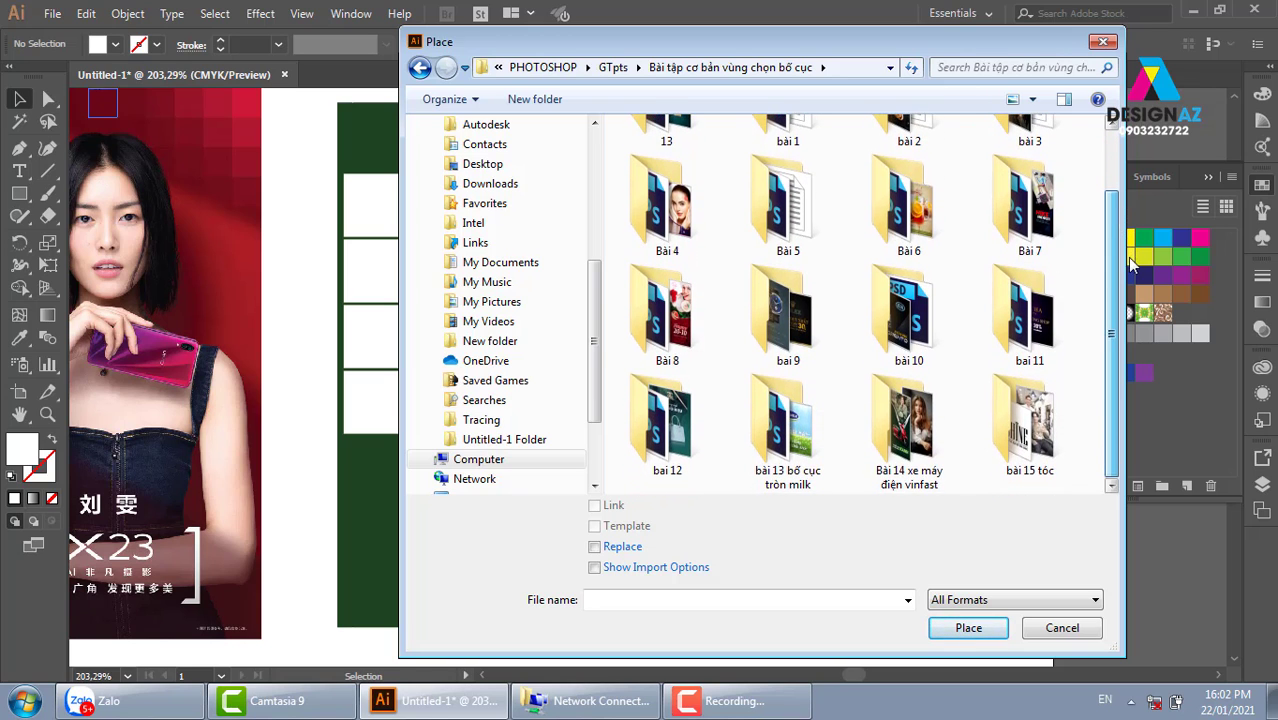
pyautogui.doubleClick(1030, 425)
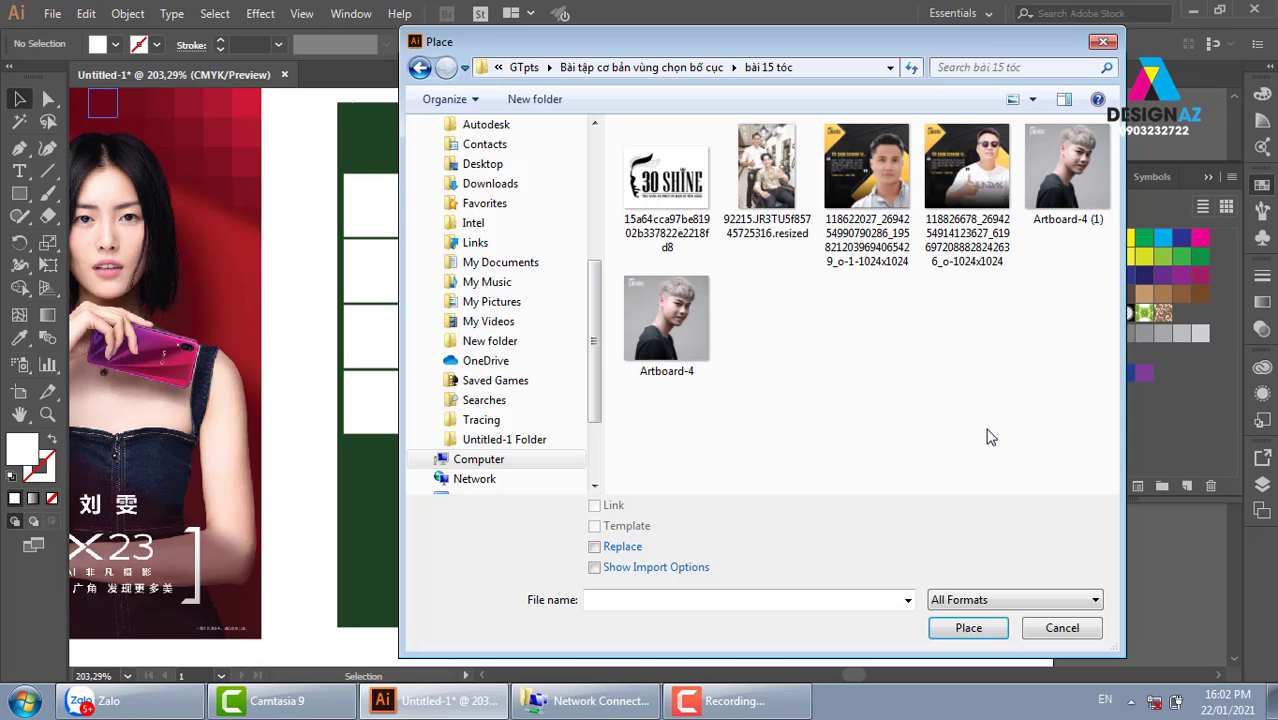
pyautogui.click(685, 335)
pyautogui.click(968, 628)
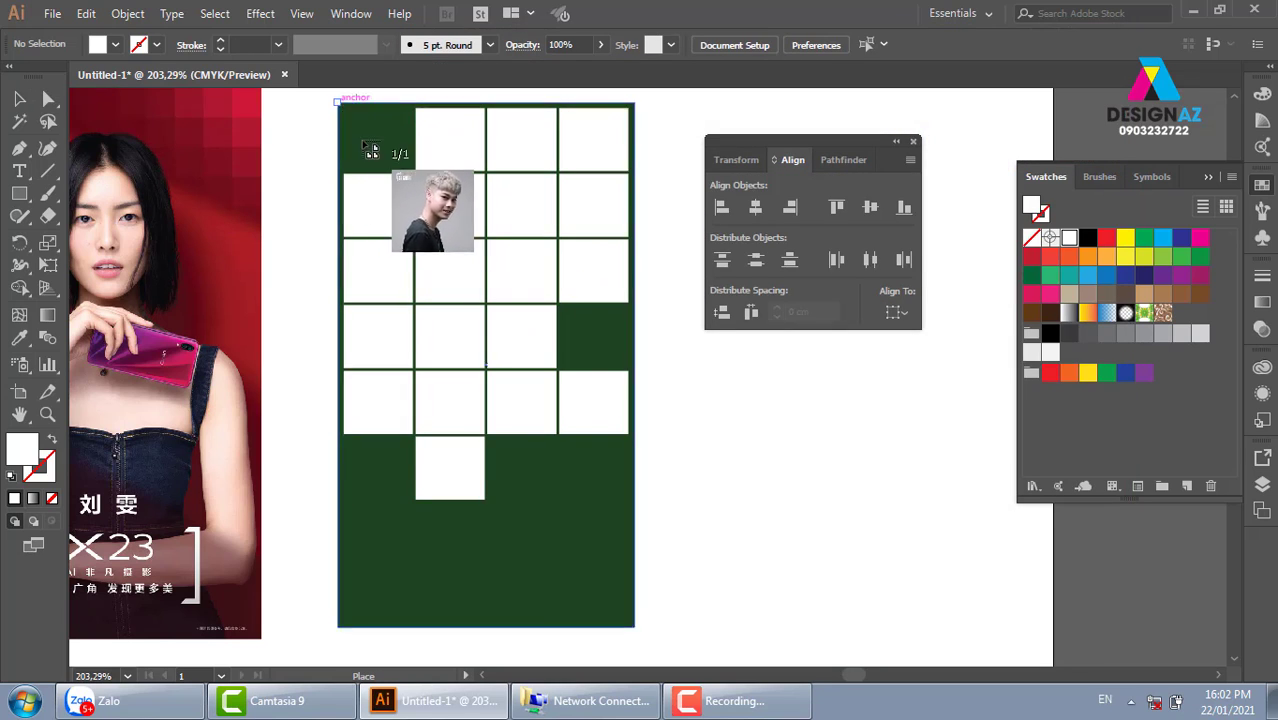
# Step: Place the Artboard-4 photo over the grid, send it to back and clip it to the squares
pyautogui.moveTo(337, 101); pyautogui.dragTo(739, 548)
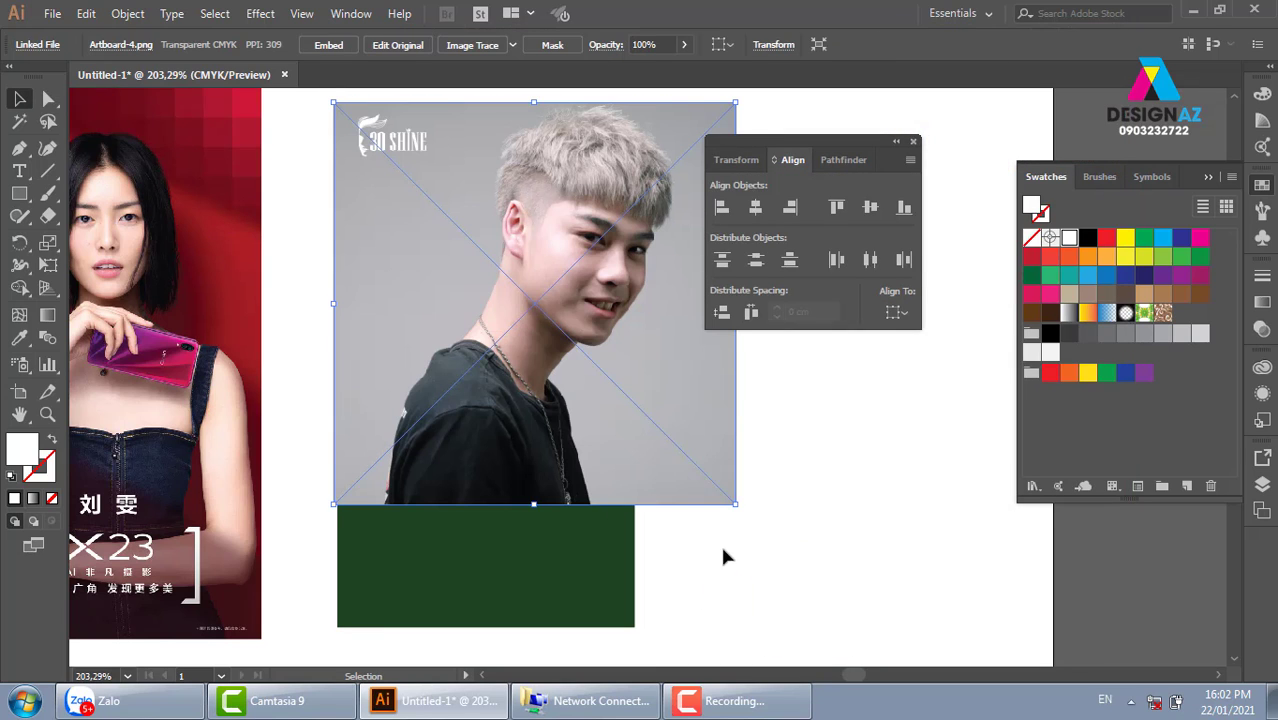
pyautogui.moveTo(668, 433); pyautogui.dragTo(626, 433)
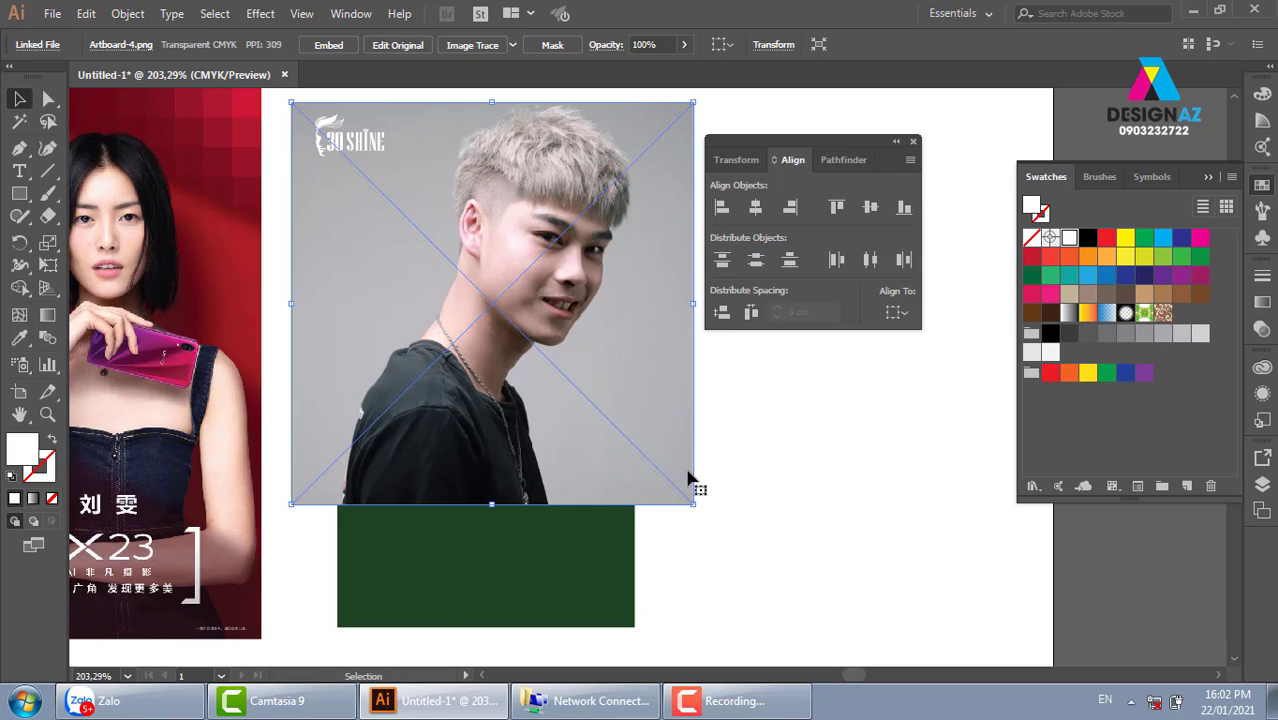
pyautogui.hotkey('ctrl', 'shift', '[')
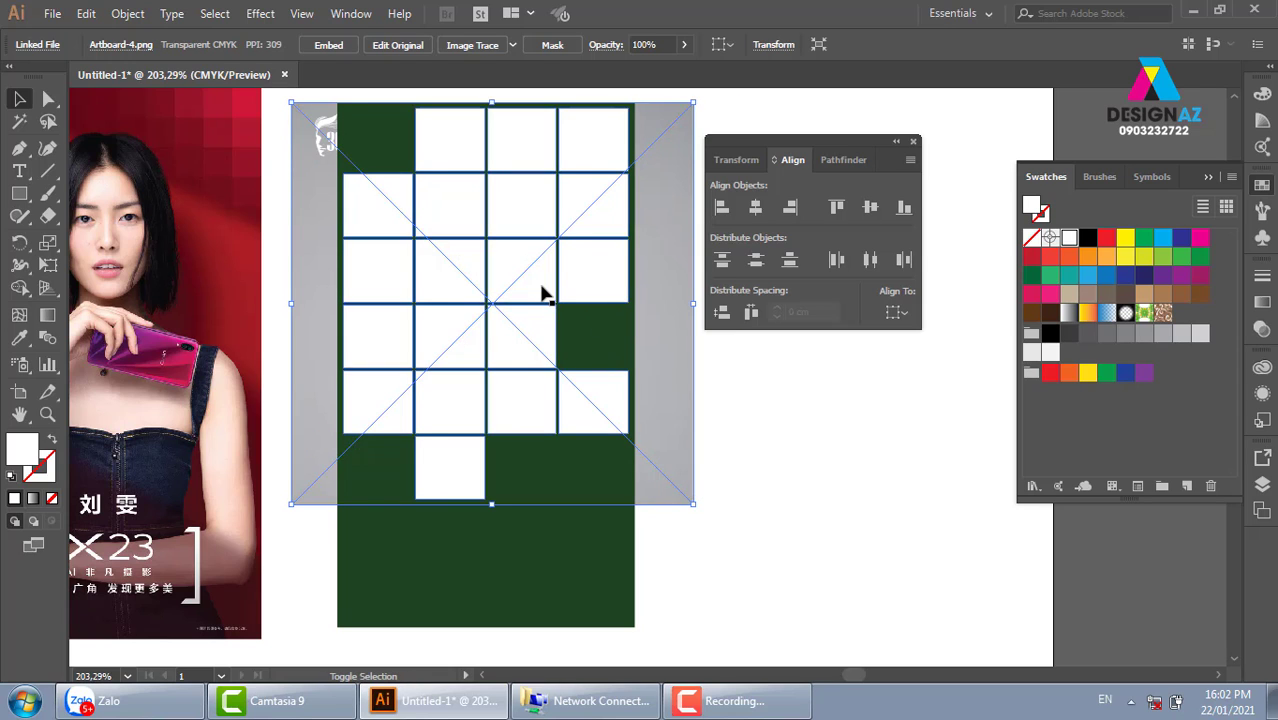
pyautogui.keyDown('shift'); pyautogui.click(541, 289); pyautogui.keyUp('shift')
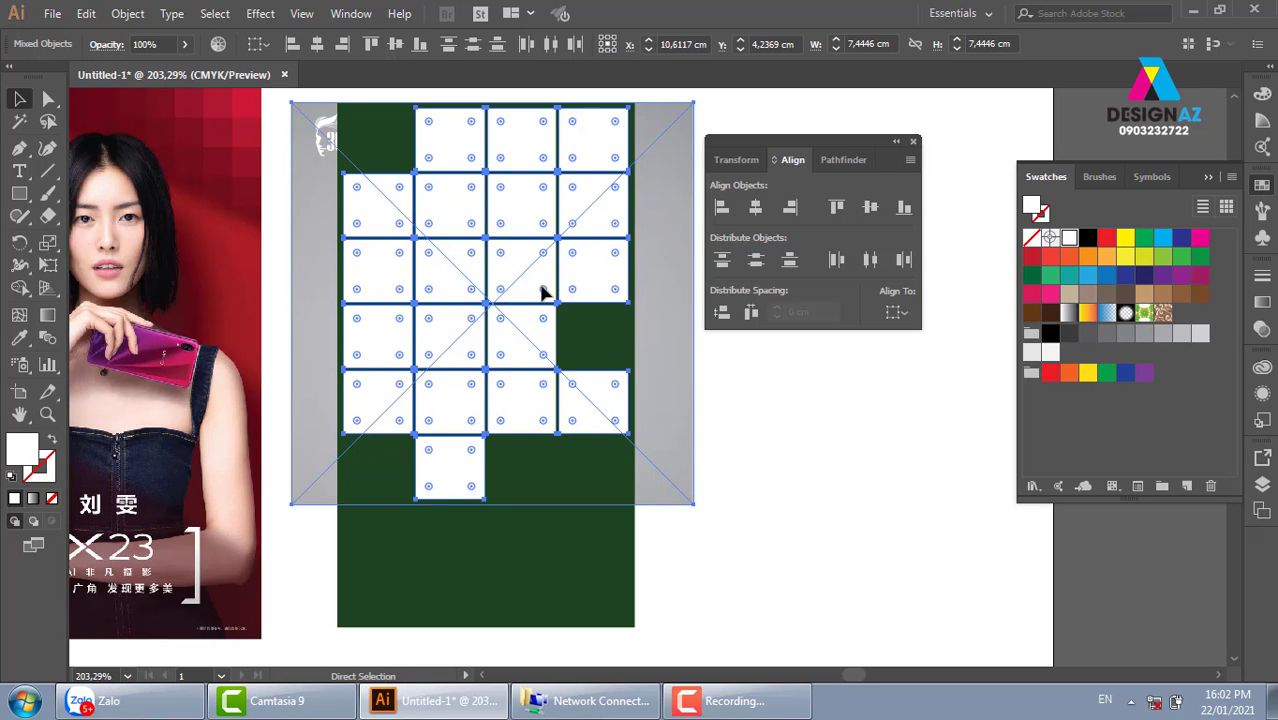
pyautogui.hotkey('ctrl', '7')
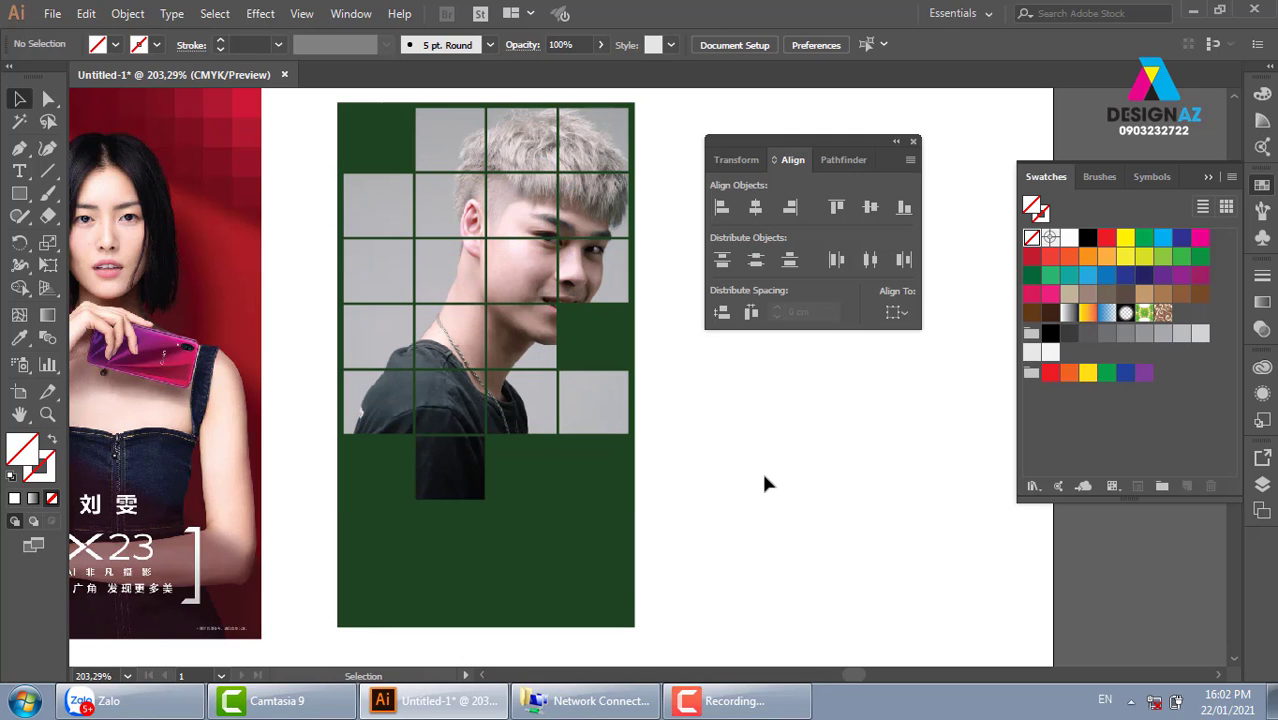
# Step: Slide the photo slightly left inside the clip group
pyautogui.doubleClick(535, 292)
pyautogui.moveTo(535, 292); pyautogui.dragTo(512, 293)
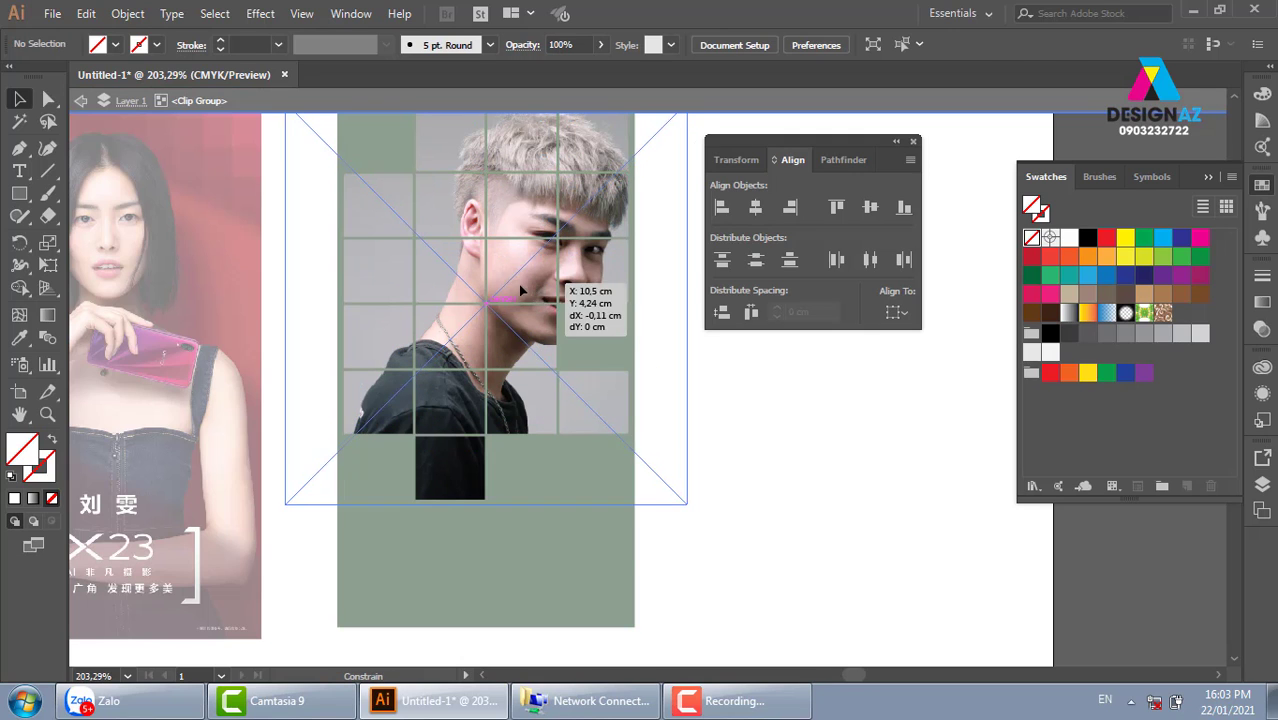
pyautogui.doubleClick(786, 456)
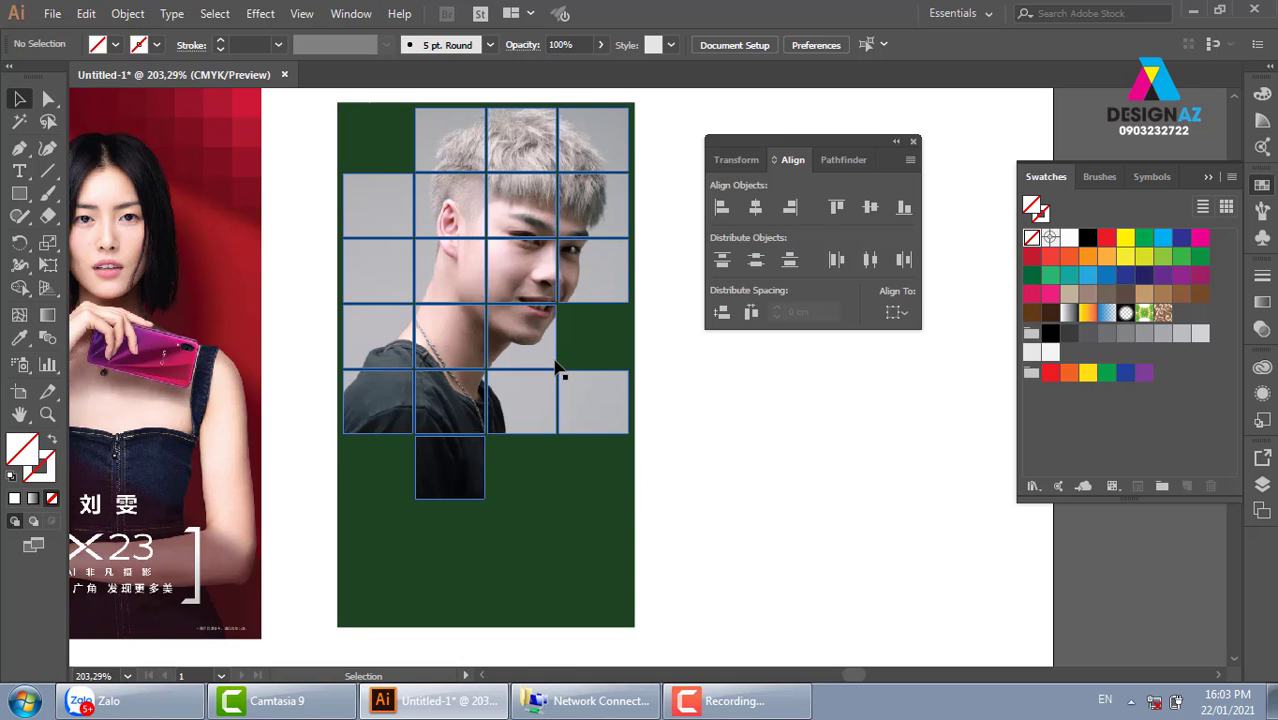
# Step: Release the clipping mask, delete the photo and restore the two missing grid cells
pyautogui.hotkey('ctrl', 'a')
pyautogui.hotkey('ctrl', 'alt', '7')
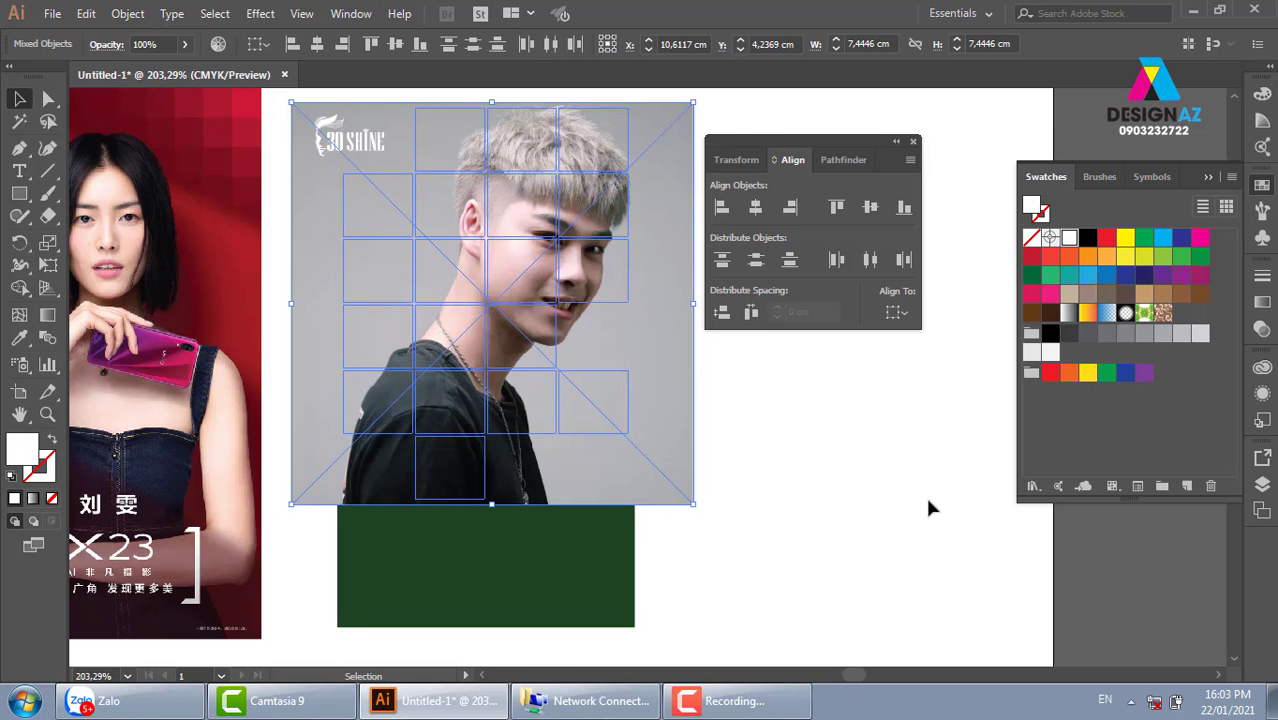
pyautogui.click(925, 505)
pyautogui.hotkey('ctrl', 'z')
pyautogui.press('Delete')
pyautogui.hotkey('ctrl', 'a')
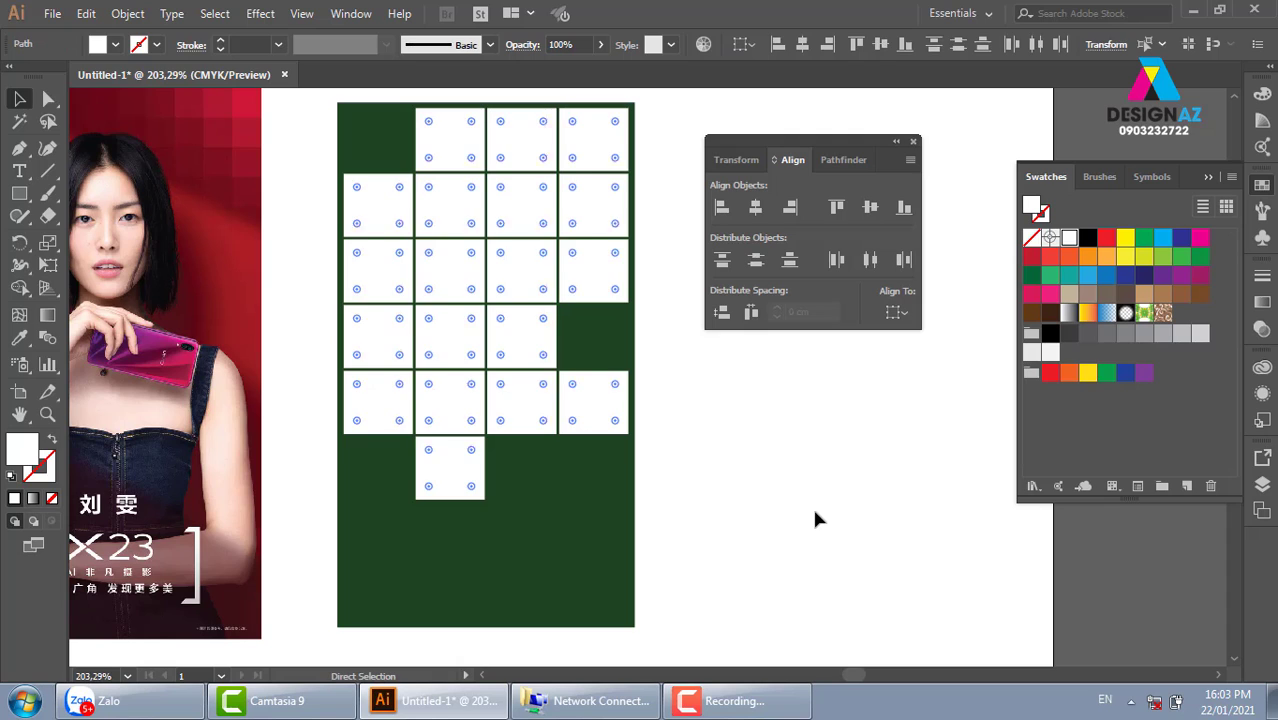
pyautogui.hotkey('ctrl', 'z')
pyautogui.hotkey('ctrl', 'z')
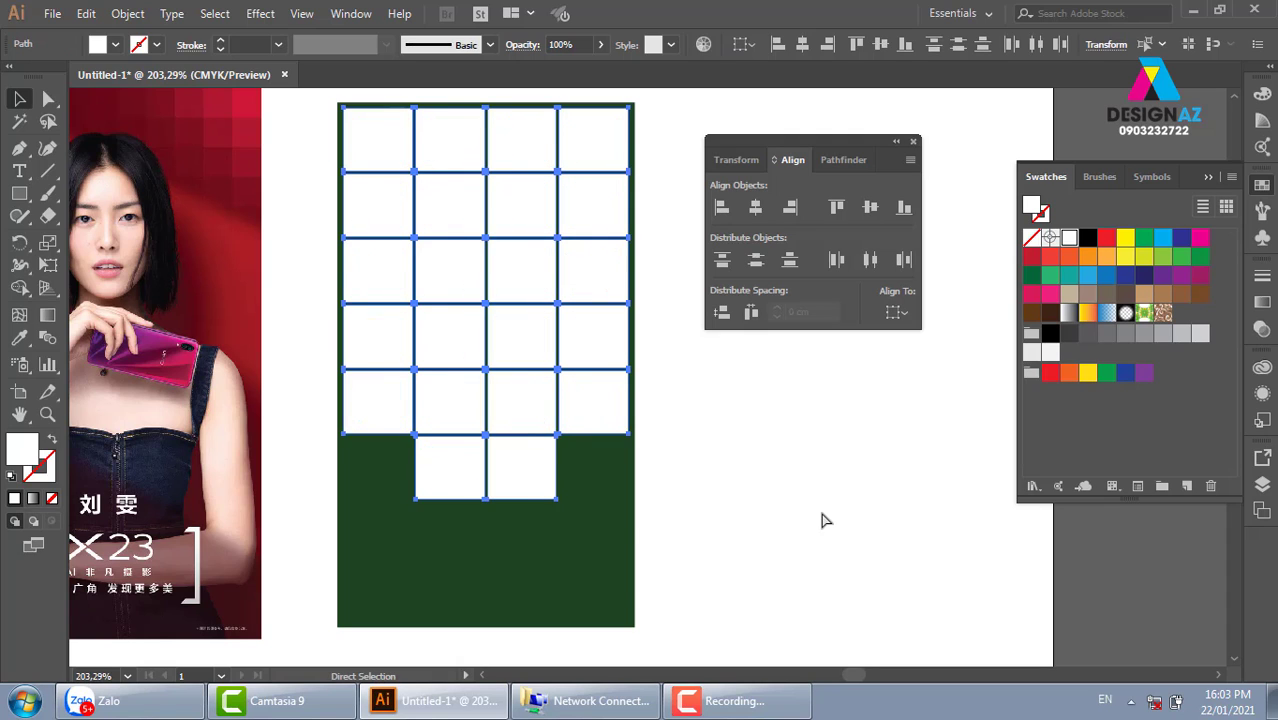
pyautogui.hotkey('ctrl', 'z')
pyautogui.hotkey('ctrl', 'z')
pyautogui.hotkey('ctrl', 'z')
pyautogui.hotkey('ctrl', 'z')
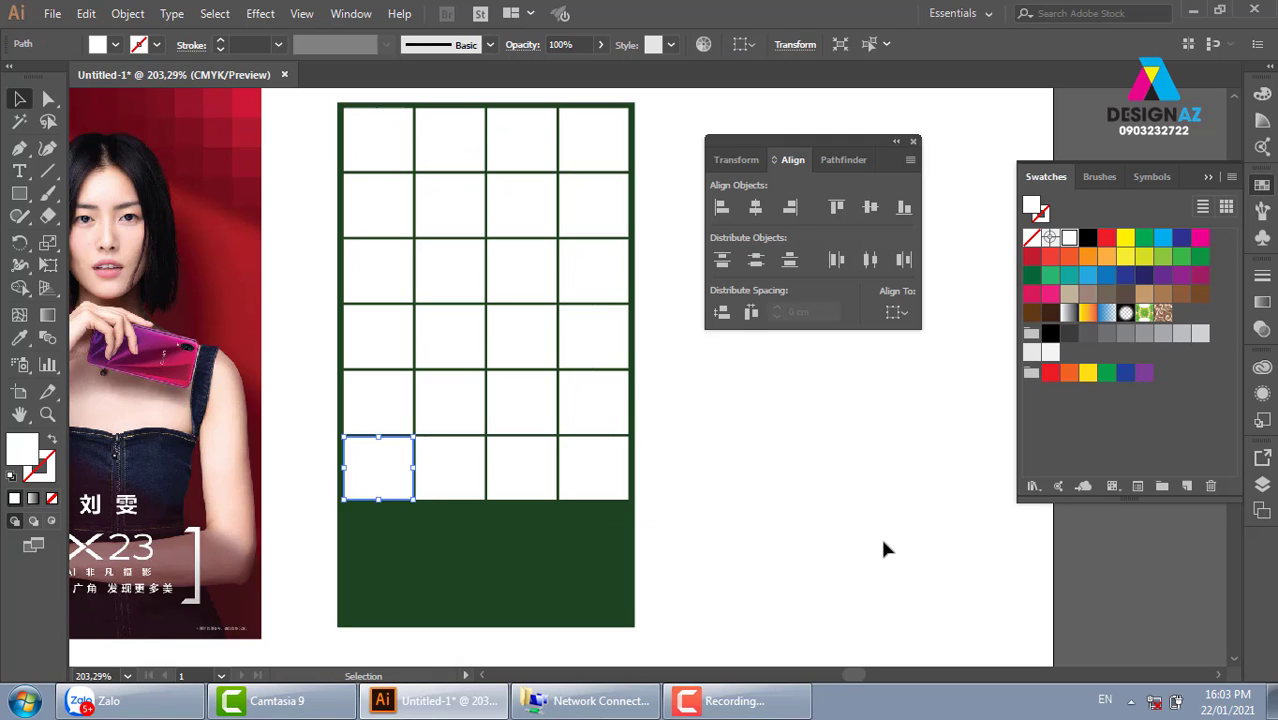
pyautogui.click(883, 548)
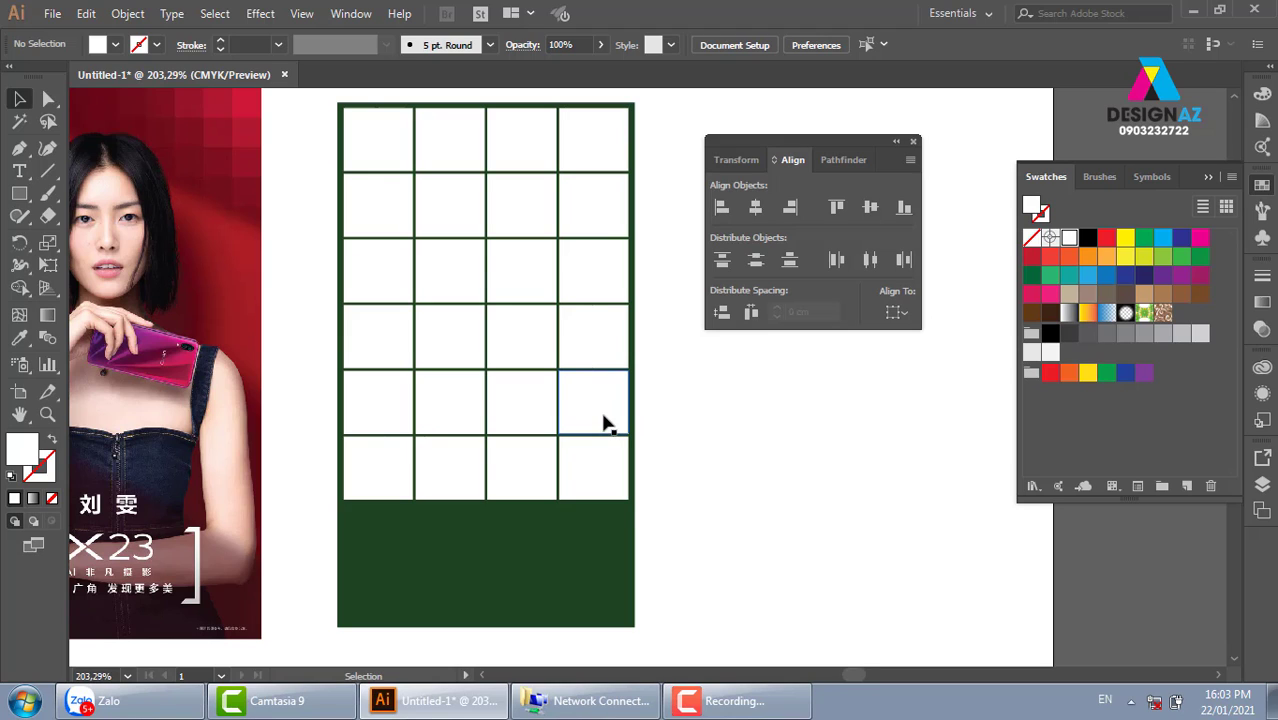
# Step: Delete the middle grid cells to clear the centre area
pyautogui.click(459, 220)
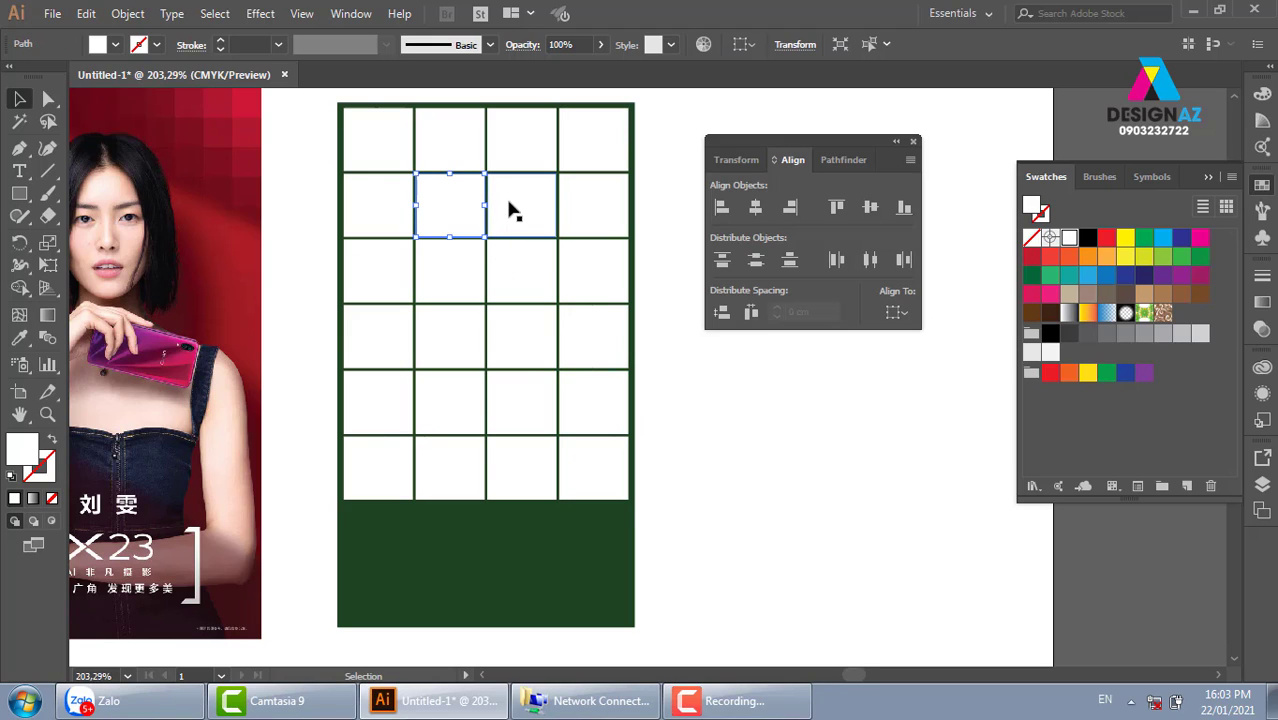
pyautogui.click(507, 212)
pyautogui.click(450, 215)
pyautogui.click(455, 275)
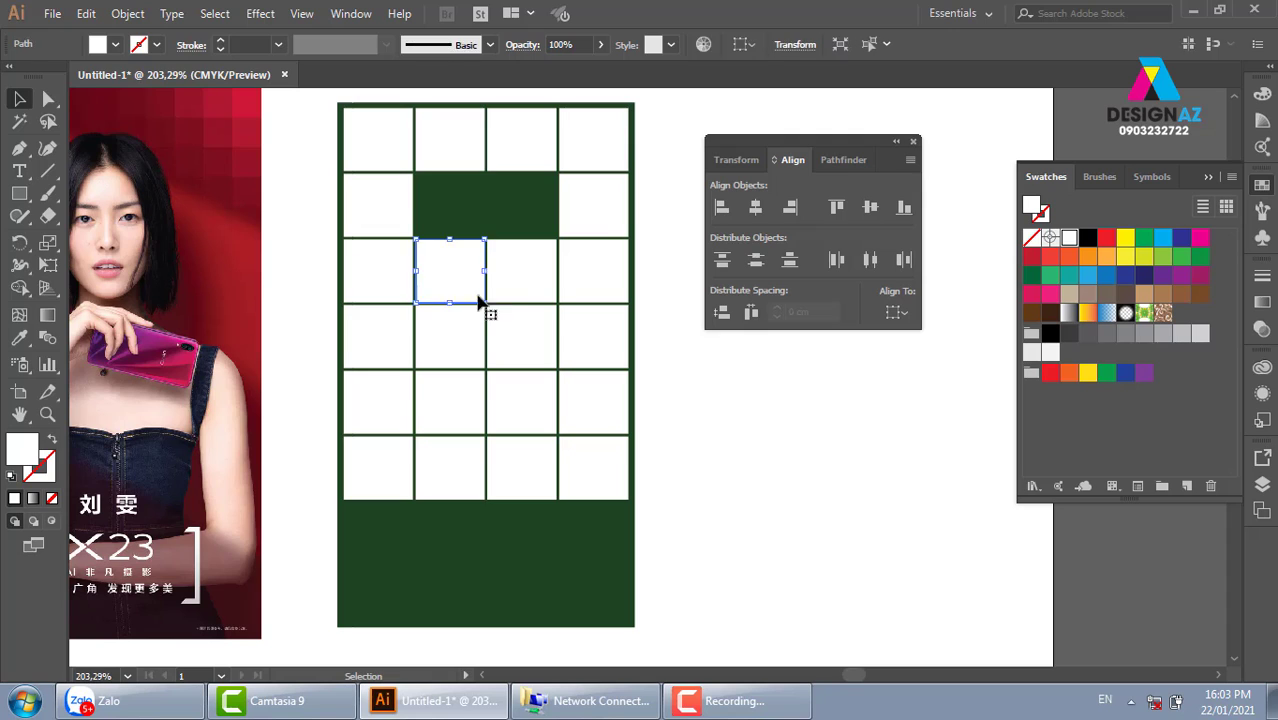
pyautogui.click(524, 289)
pyautogui.press('Delete')
pyautogui.click(527, 340)
pyautogui.press('Delete')
pyautogui.click(456, 340)
pyautogui.press('Delete')
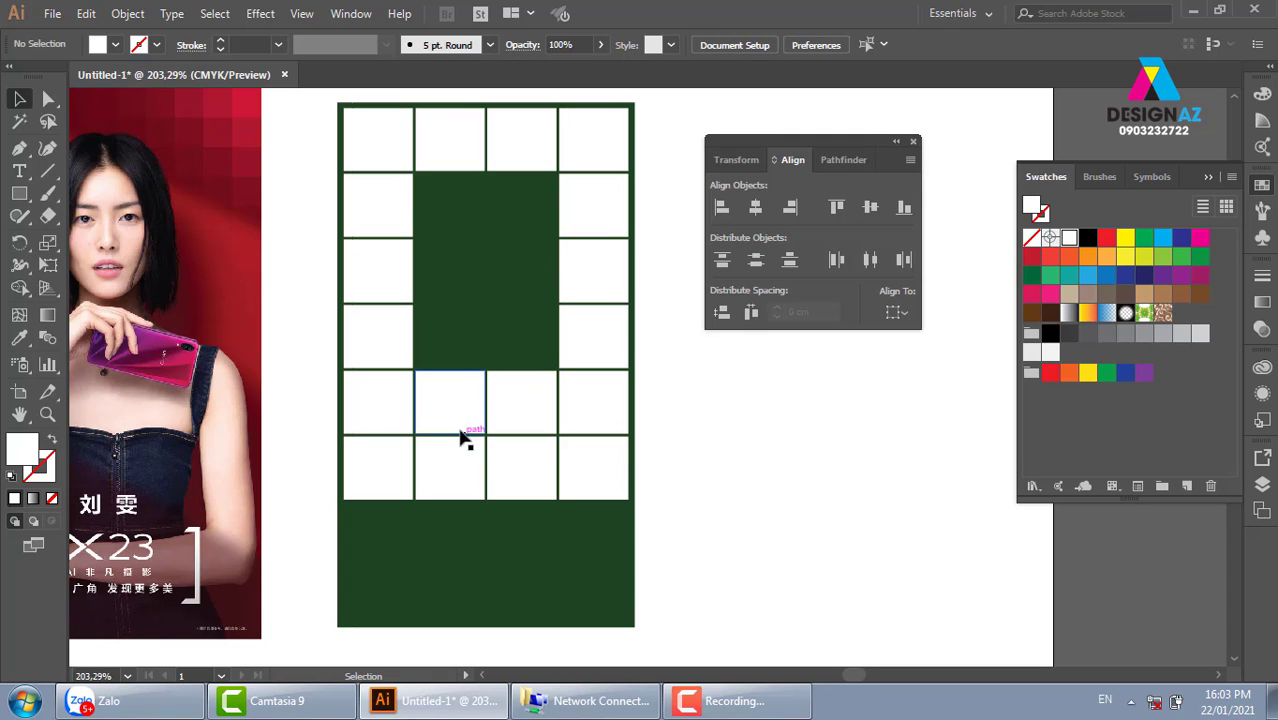
pyautogui.press('Delete')
# Step: Stretch the row 5 column 3 cell upward into one tall central rectangle
pyautogui.click(499, 378)
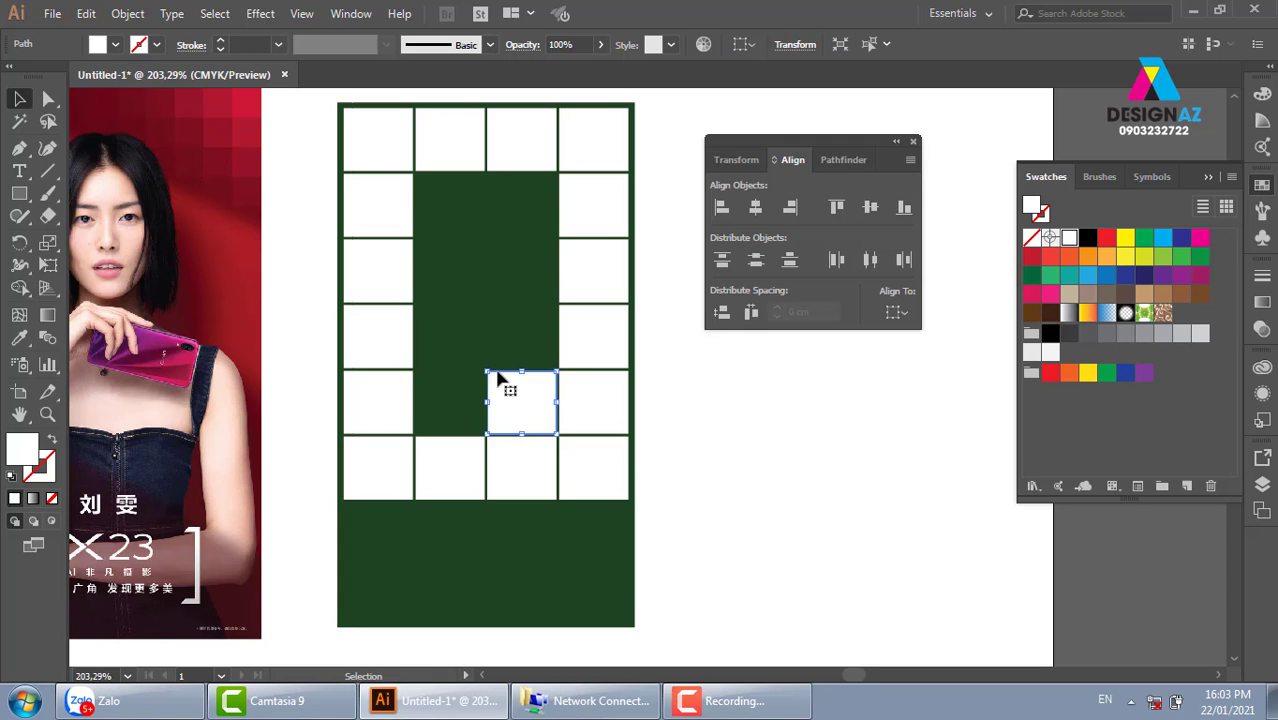
pyautogui.moveTo(492, 377)
pyautogui.mouseDown()
pyautogui.moveTo(415, 171)
pyautogui.moveTo(492, 172)
pyautogui.mouseUp()
pyautogui.click(930, 538)
pyautogui.click(510, 220)
pyautogui.click(858, 485)
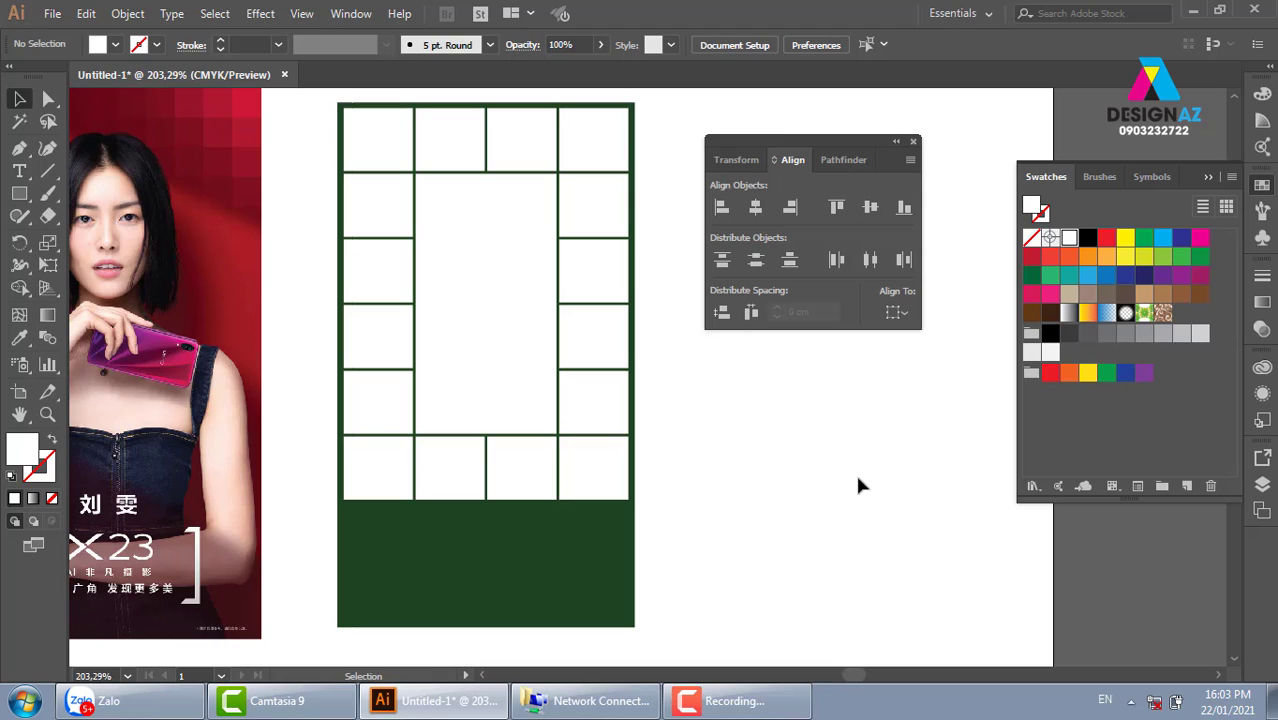
# Step: Delete the bottom-right, a left-column and the bottom-left grid cells
pyautogui.click(616, 490)
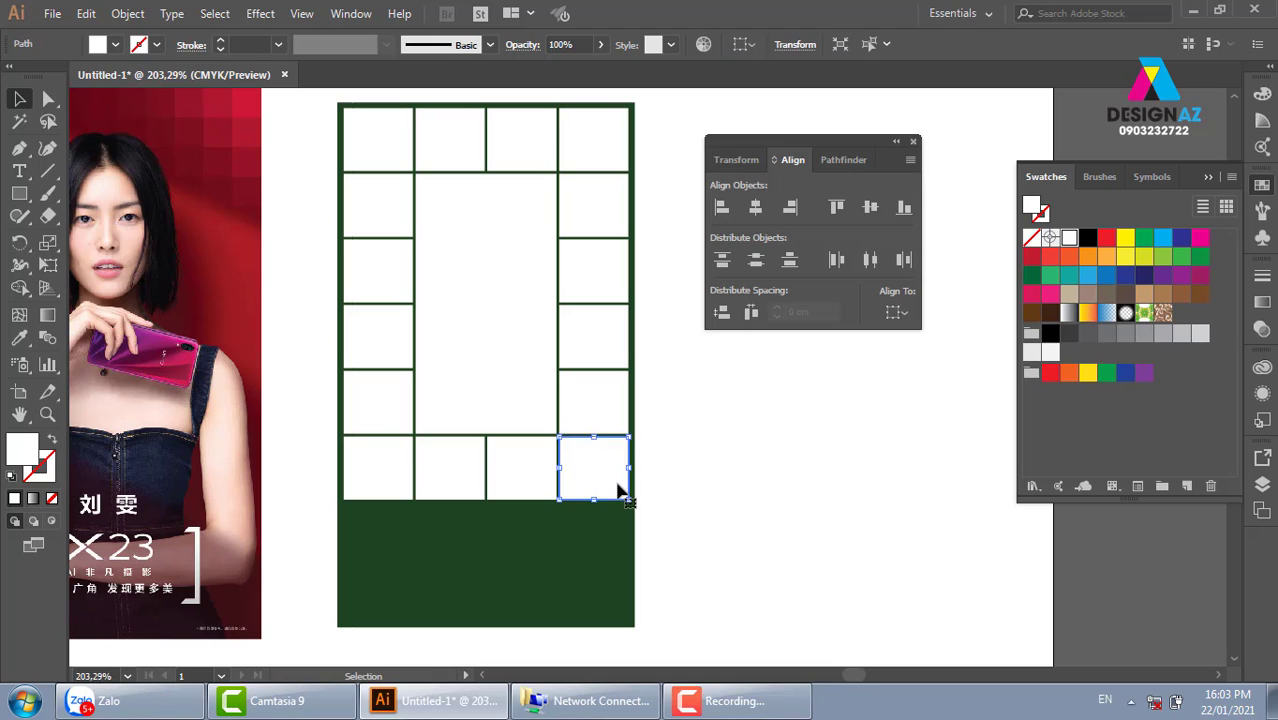
pyautogui.press('Delete')
pyautogui.click(378, 292)
pyautogui.press('Delete')
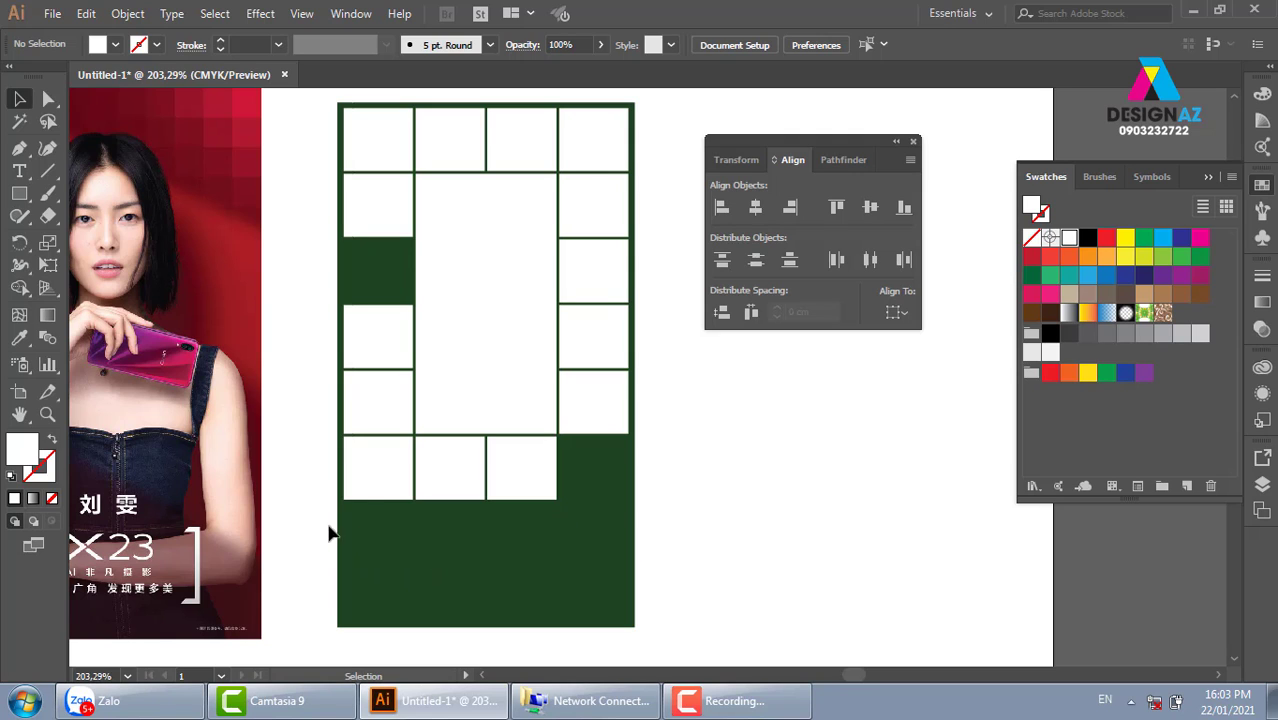
pyautogui.click(357, 485)
pyautogui.press('Delete')
# Step: Select all the grid cells and the panel and make them one compound path
pyautogui.moveTo(313, 562); pyautogui.dragTo(710, 116)
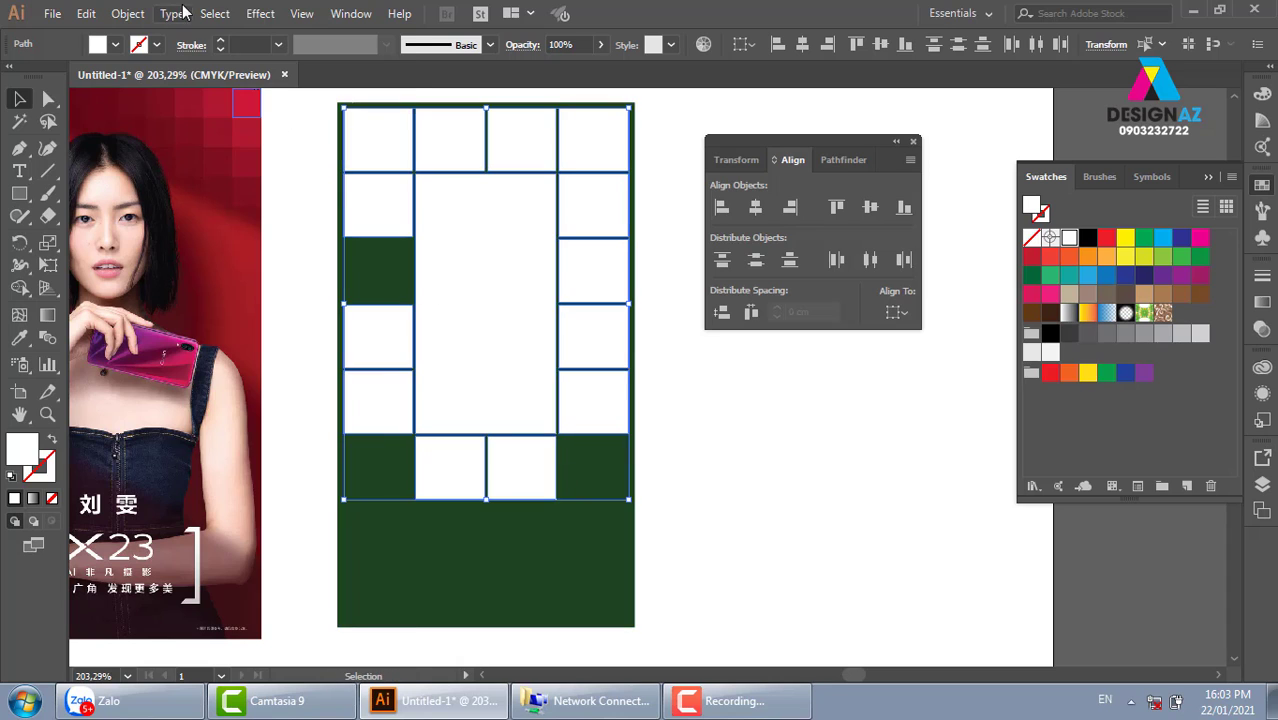
pyautogui.click(127, 13)
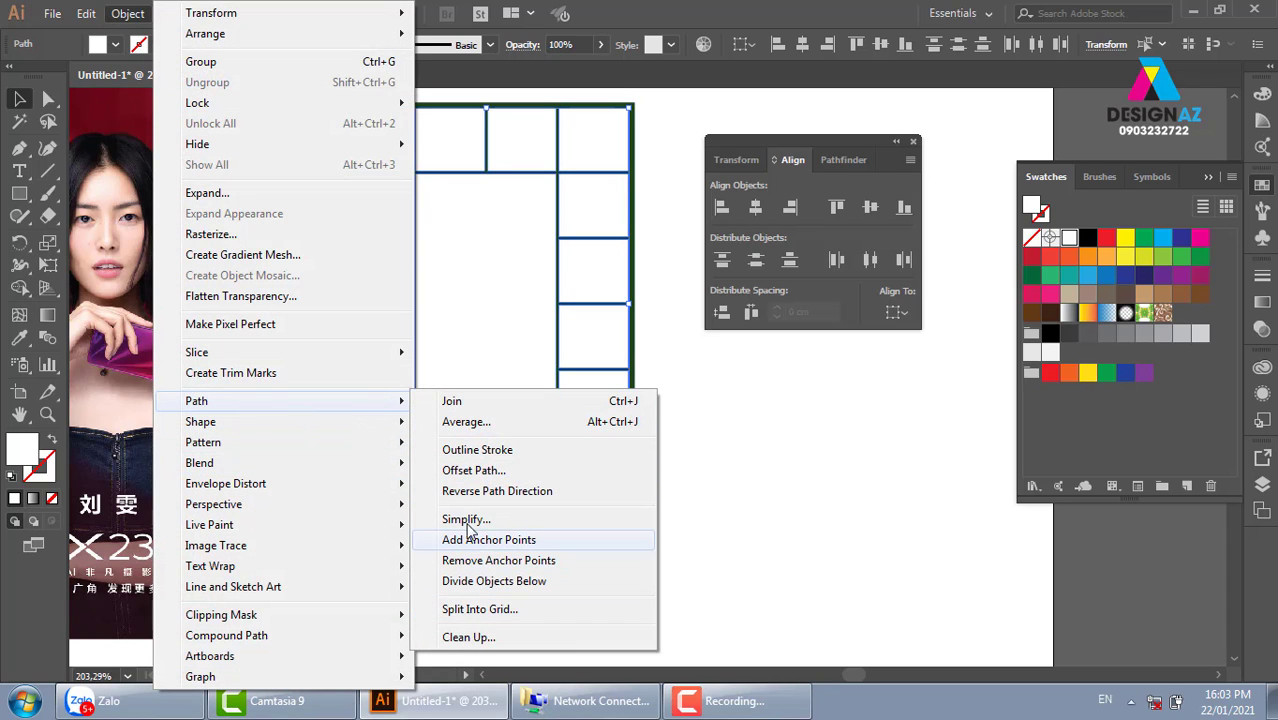
pyautogui.moveTo(226, 635)
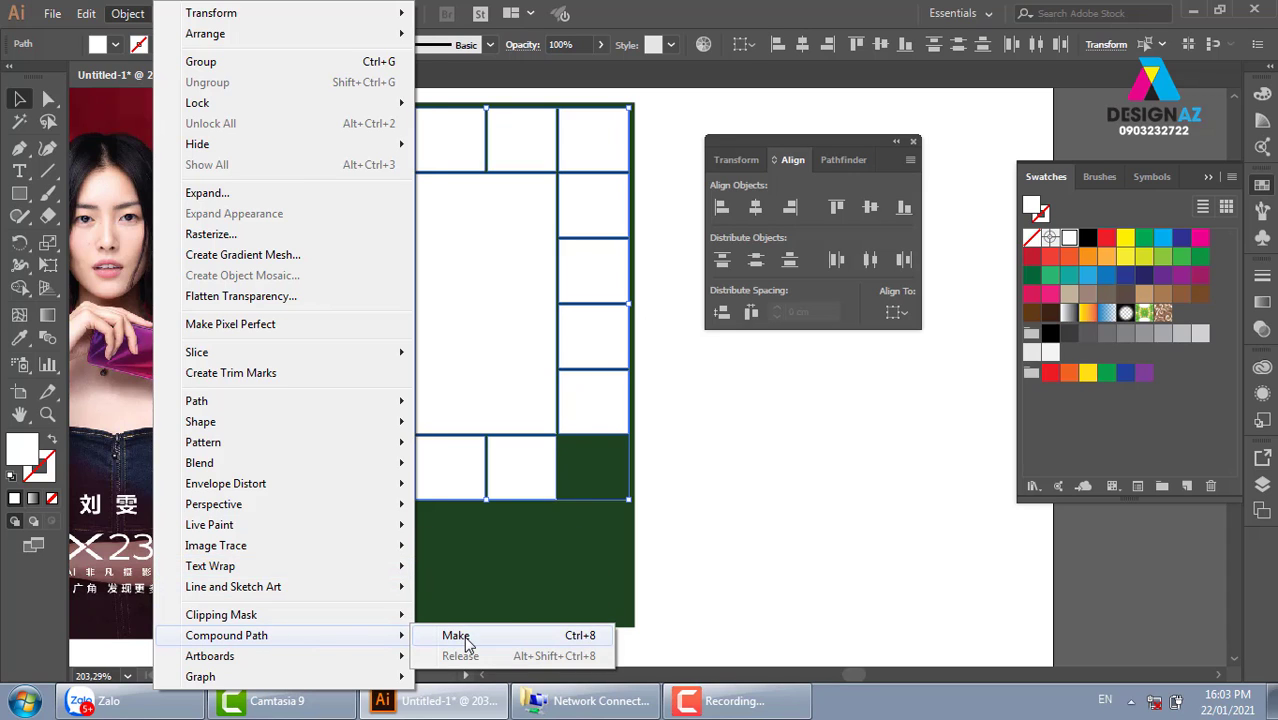
pyautogui.click(455, 635)
pyautogui.click(531, 402)
# Step: Load the woman's portrait from the Bài 14 xe máy điện vinfast folder for placing
pyautogui.click(52, 13)
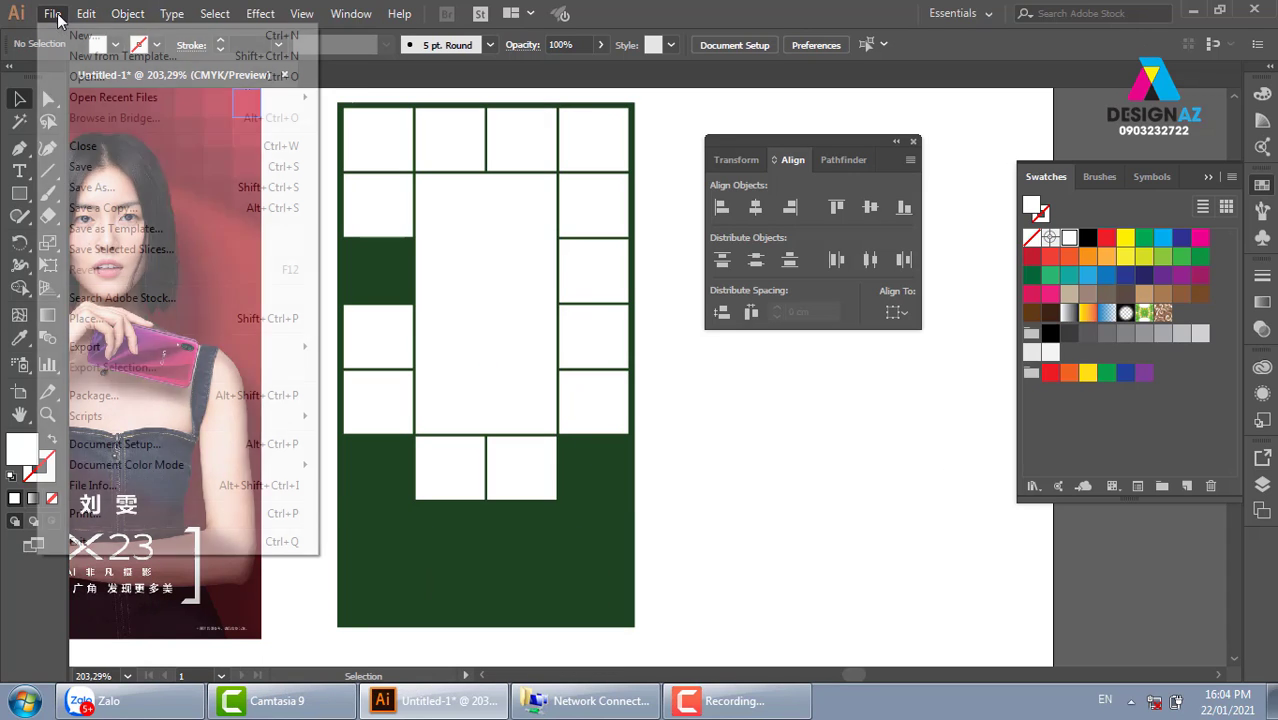
pyautogui.click(149, 318)
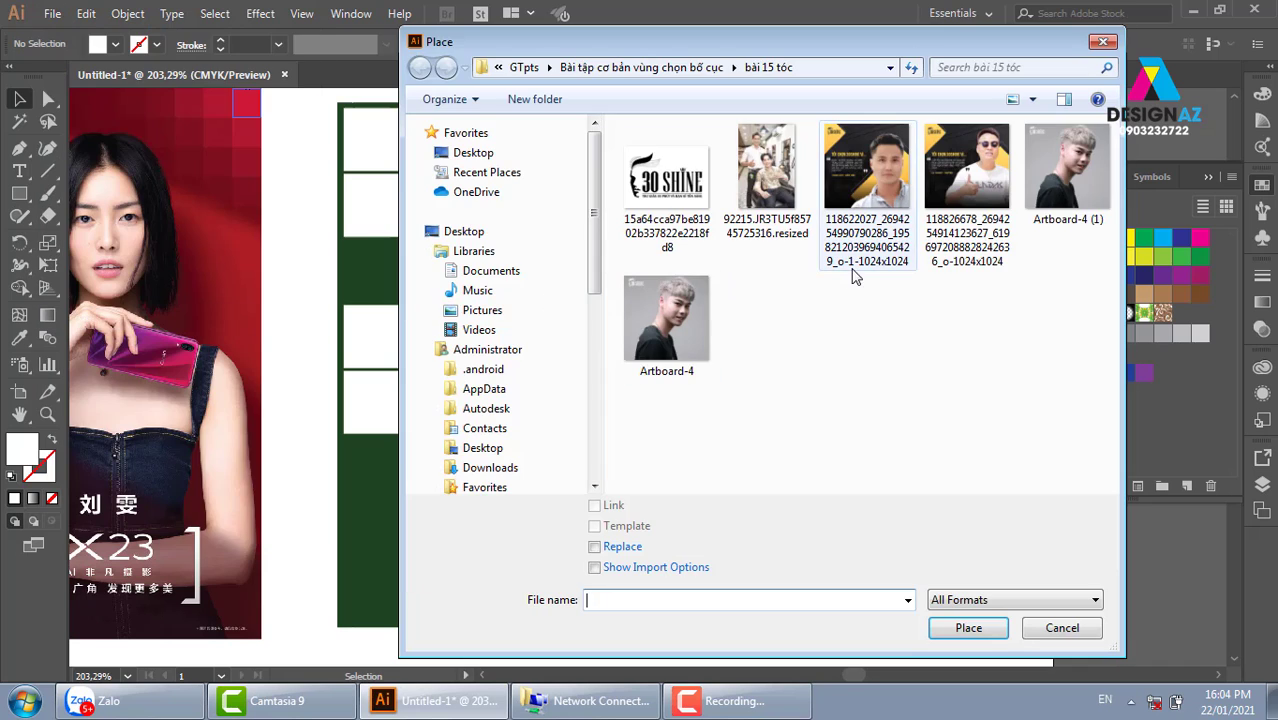
pyautogui.click(686, 72)
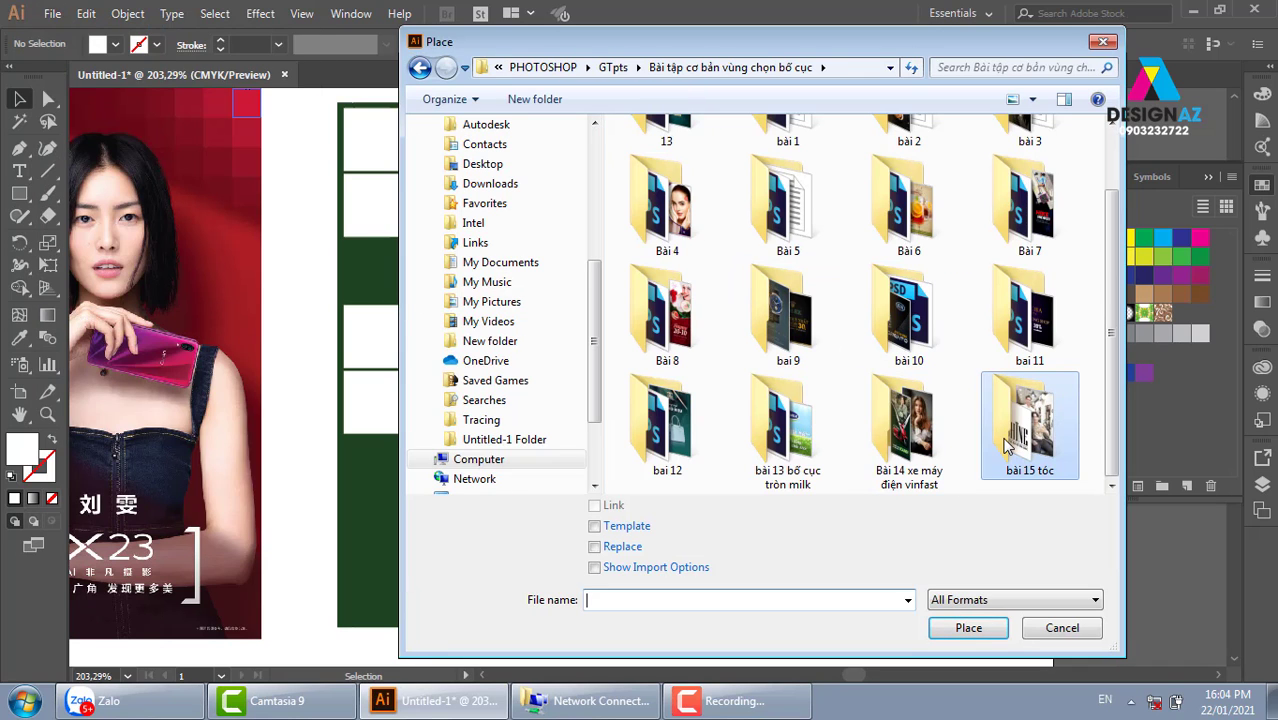
pyautogui.doubleClick(908, 420)
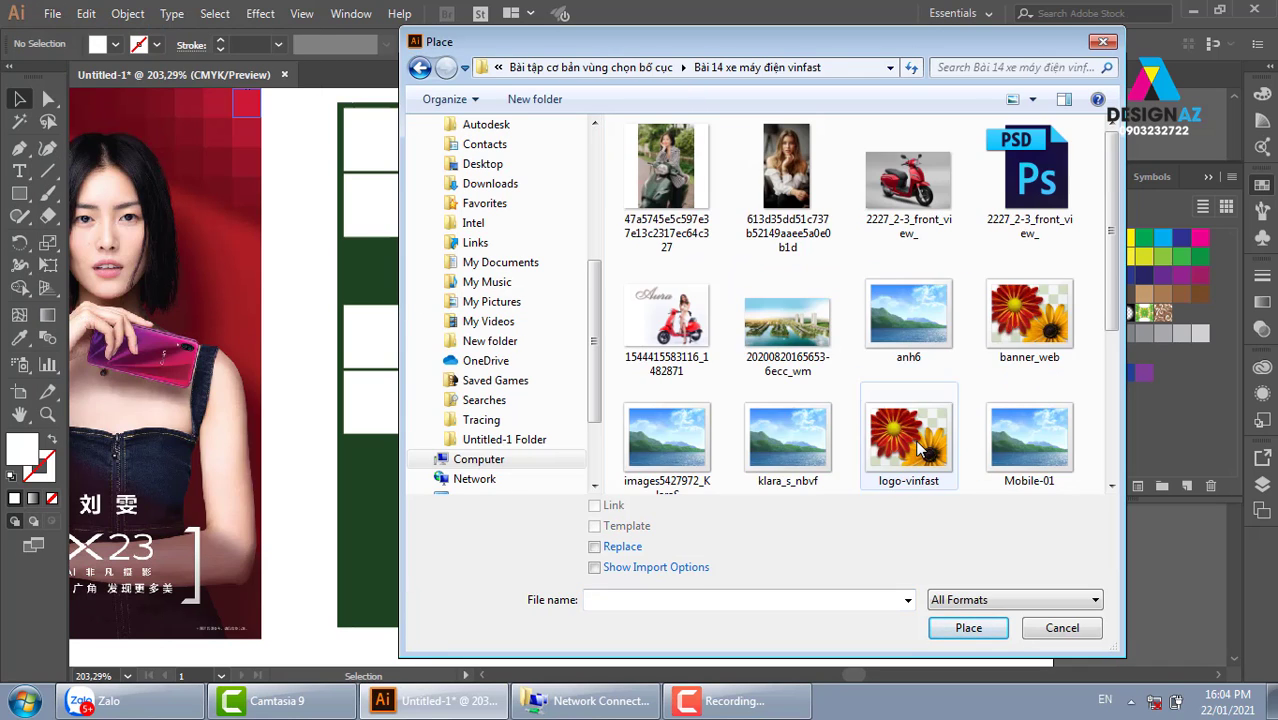
pyautogui.click(800, 210)
pyautogui.click(966, 628)
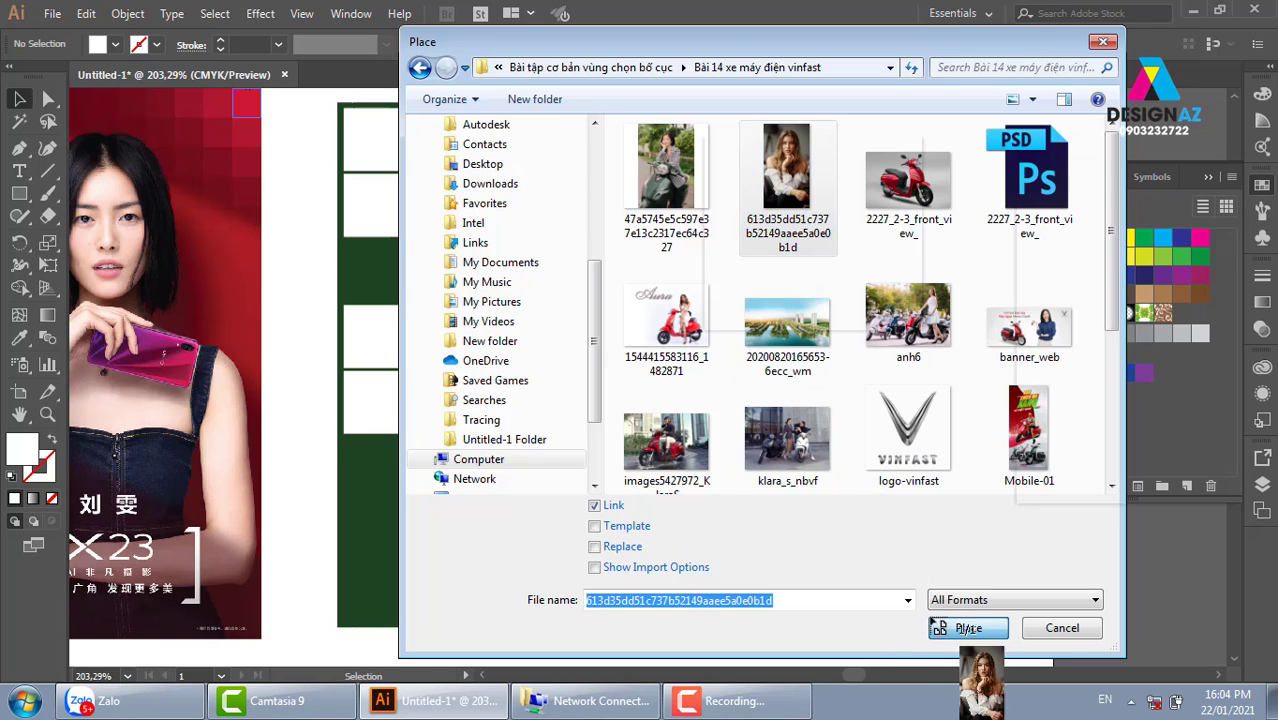
# Step: Size the photo over the artboard, send it behind the grid and clip it to the cells
pyautogui.moveTo(331, 96); pyautogui.dragTo(724, 662)
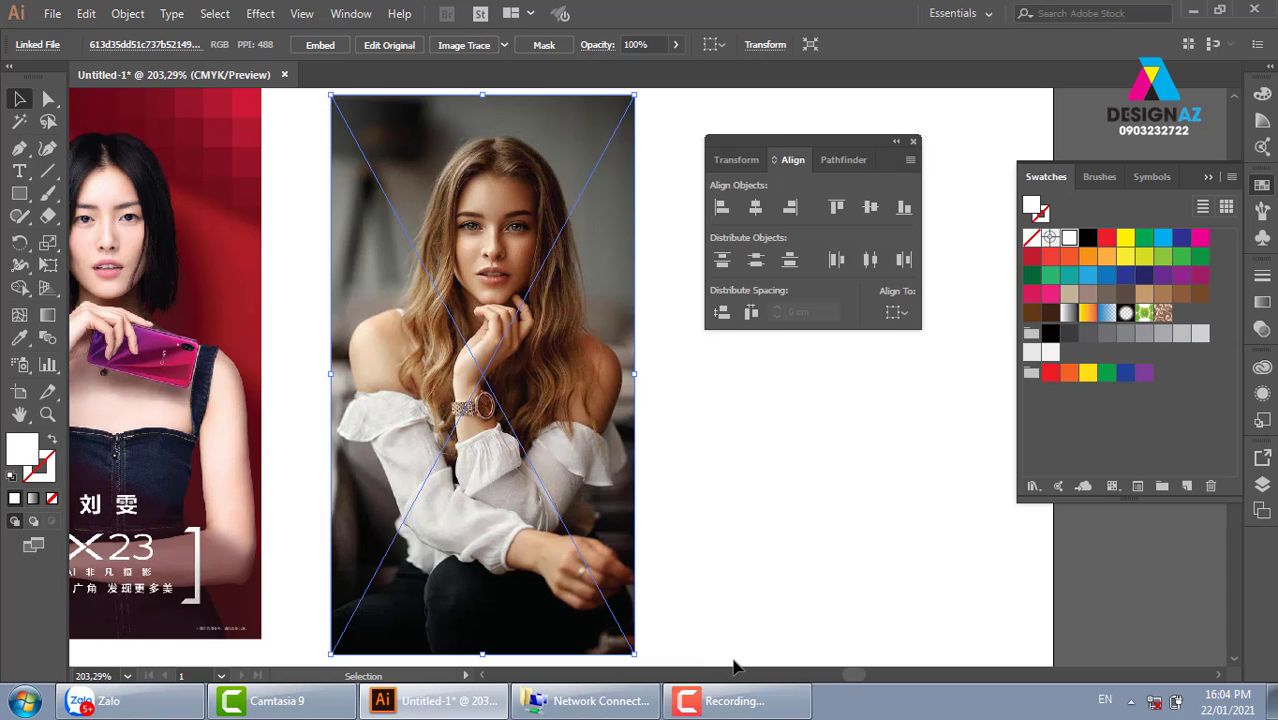
pyautogui.hotkey('ctrl', 'shift', '[')
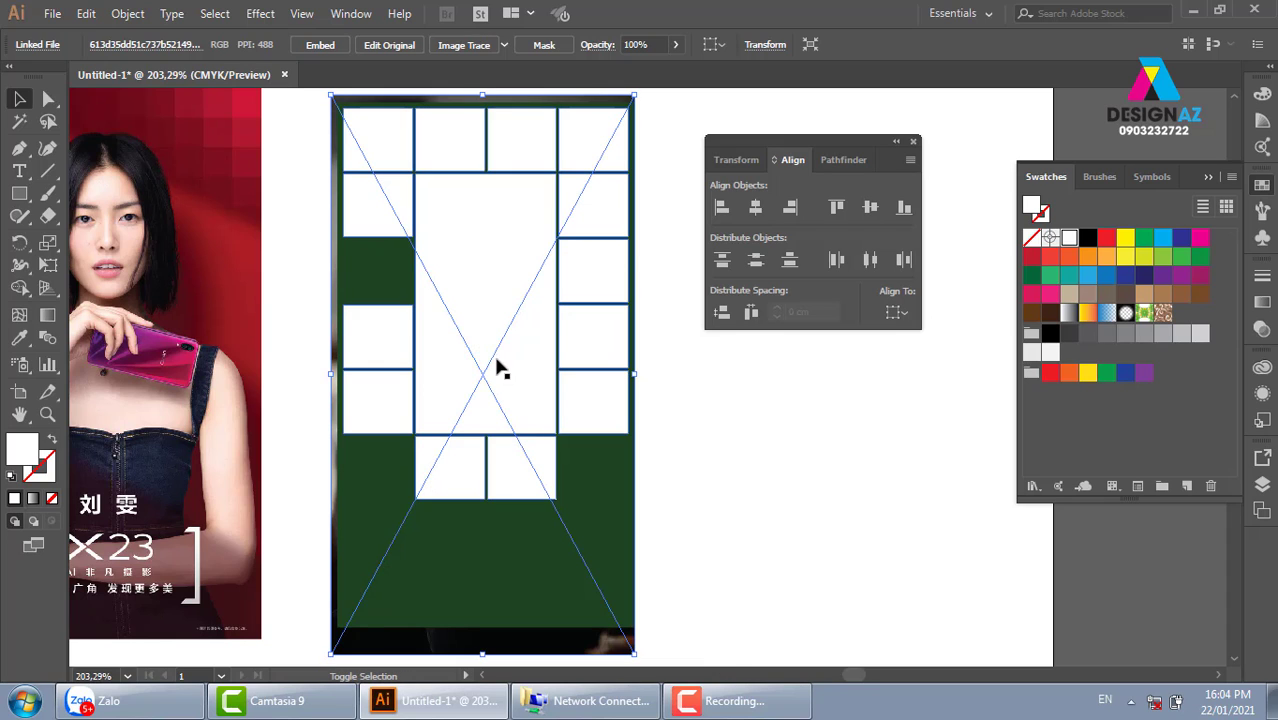
pyautogui.keyDown('shift'); pyautogui.click(529, 365); pyautogui.keyUp('shift')
pyautogui.hotkey('ctrl', '7')
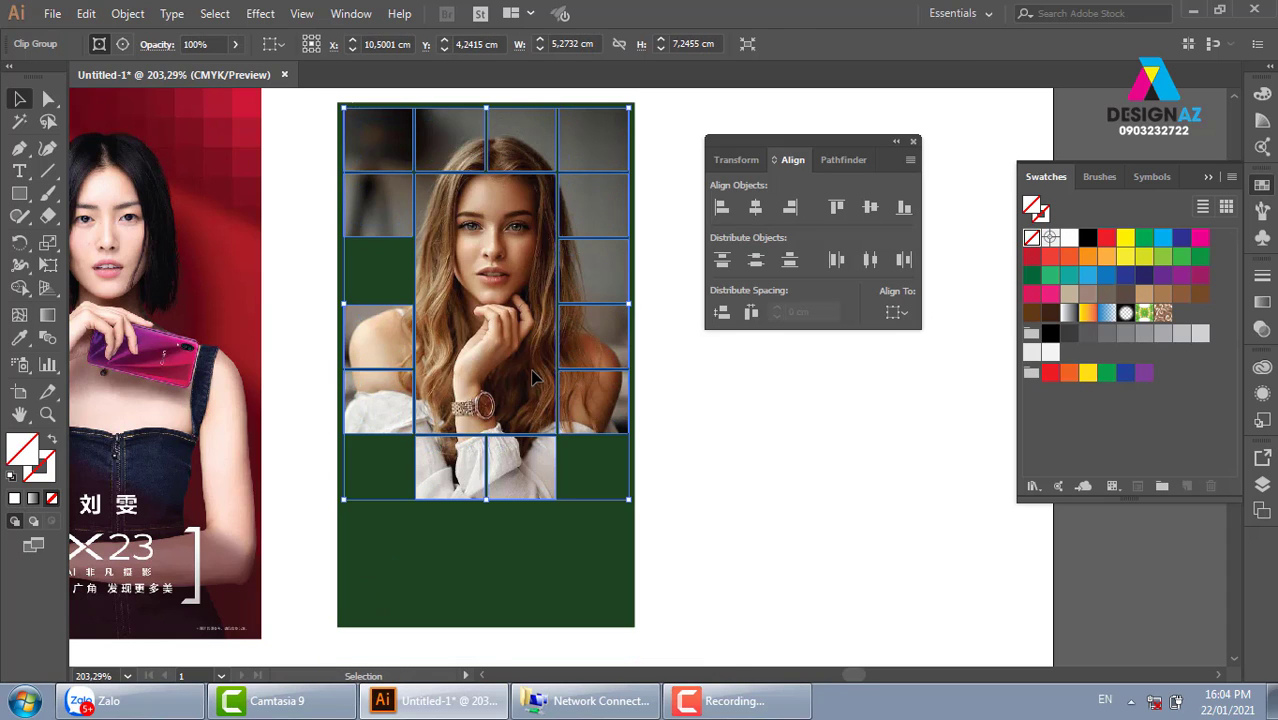
pyautogui.click(816, 540)
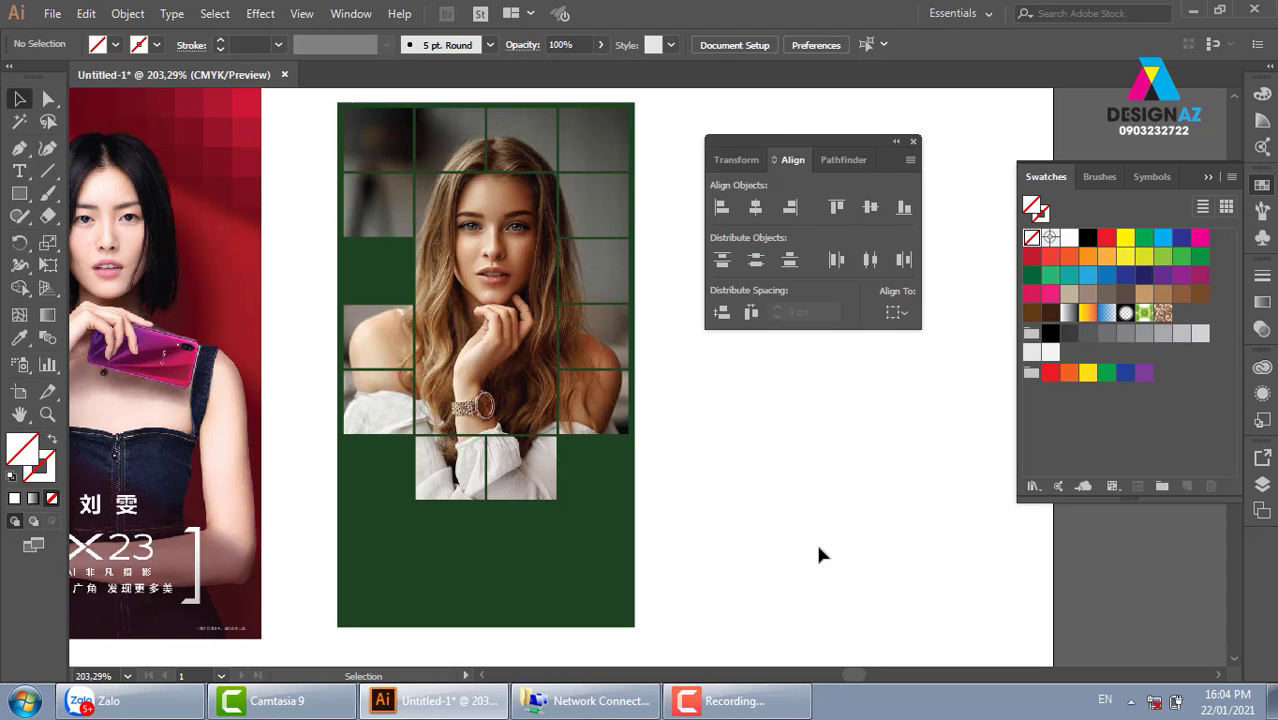
# Step: Recolour the green background rectangle's fill to dark green #162d16
pyautogui.click(455, 388)
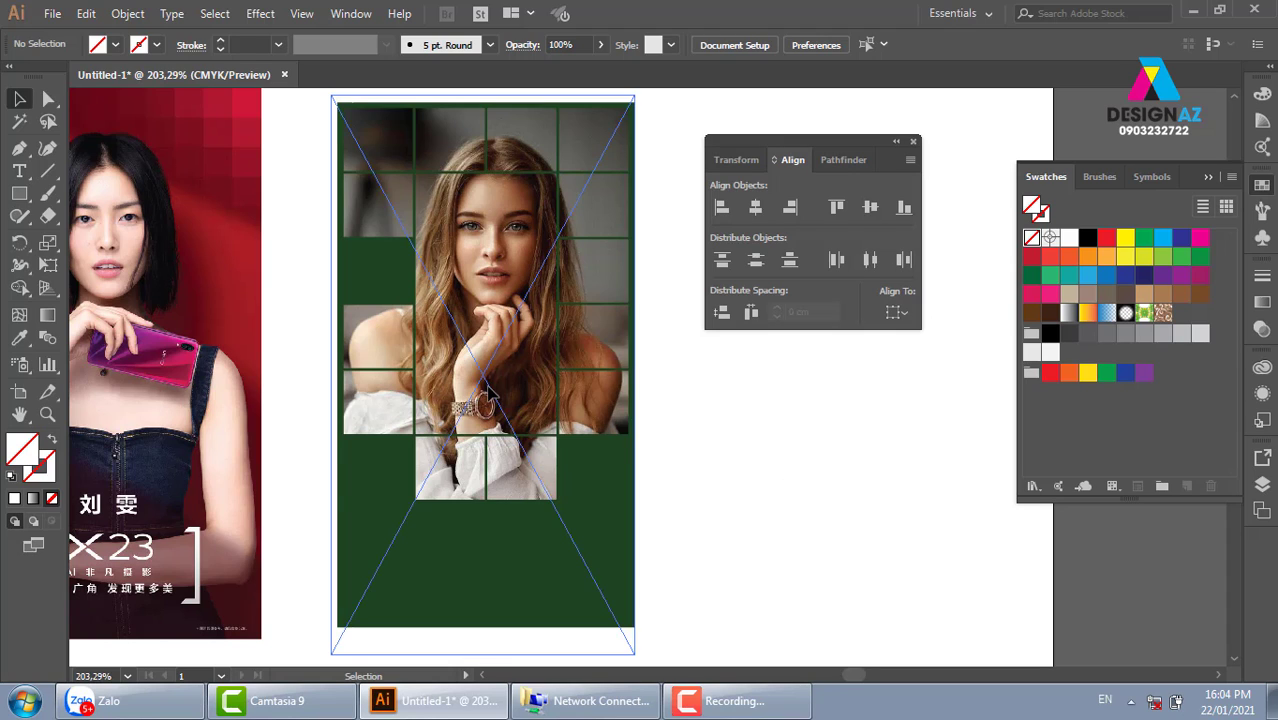
pyautogui.click(766, 433)
pyautogui.click(565, 562)
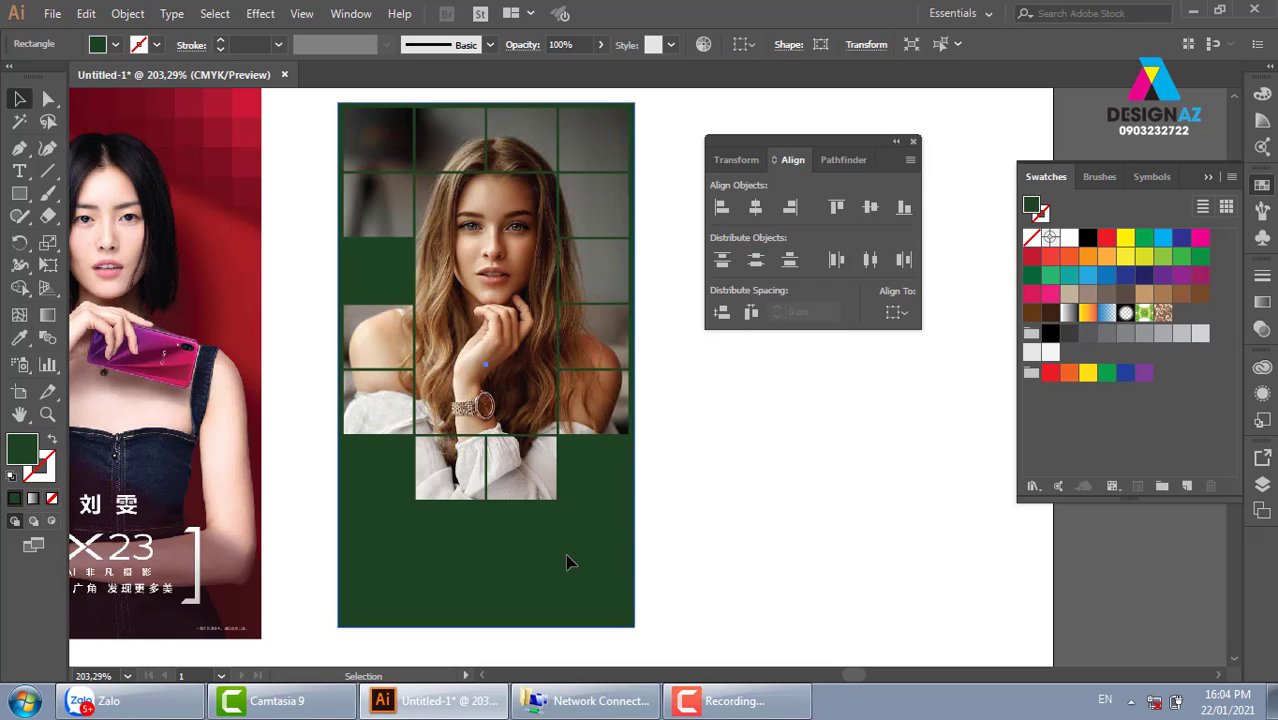
pyautogui.doubleClick(25, 450)
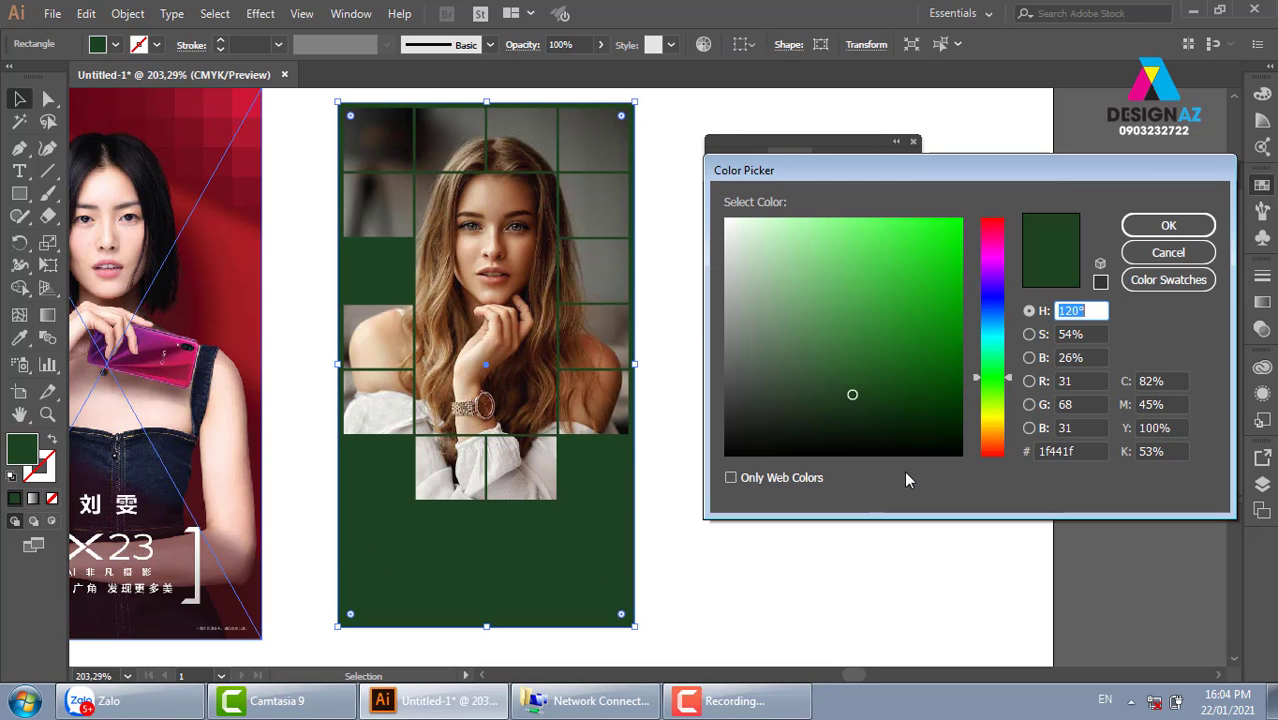
pyautogui.click(847, 413)
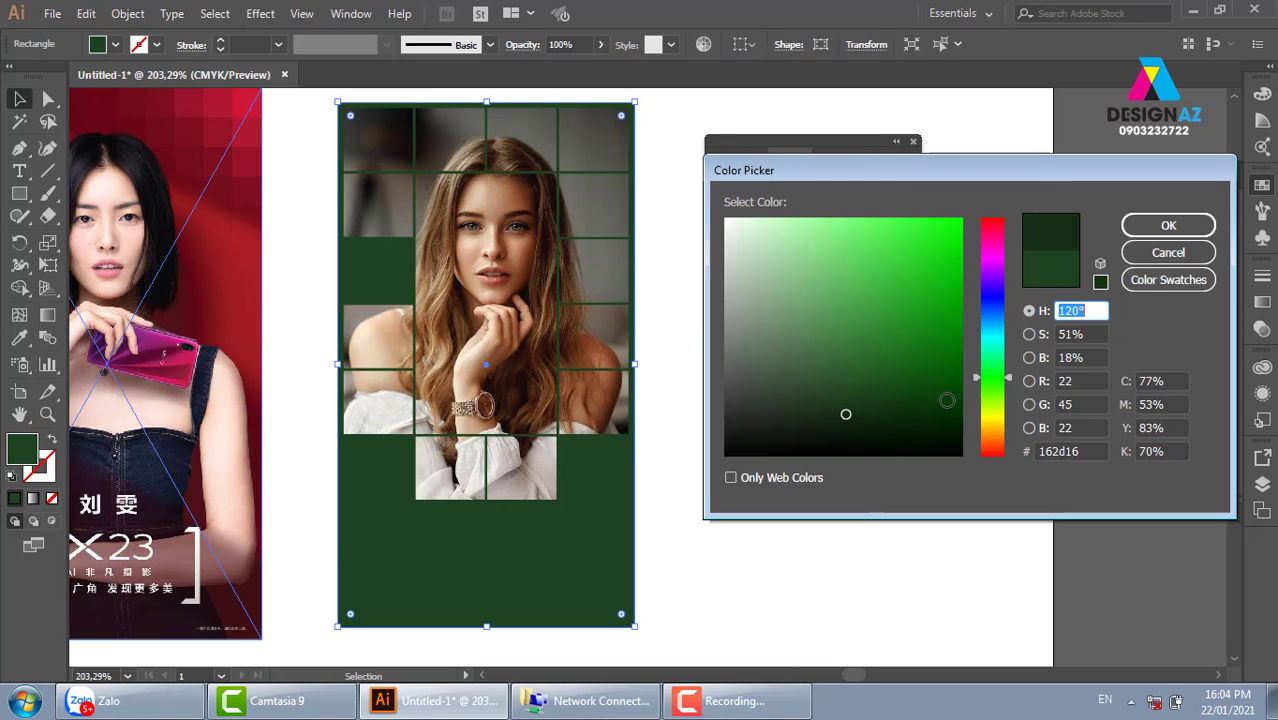
pyautogui.click(1168, 225)
pyautogui.click(805, 601)
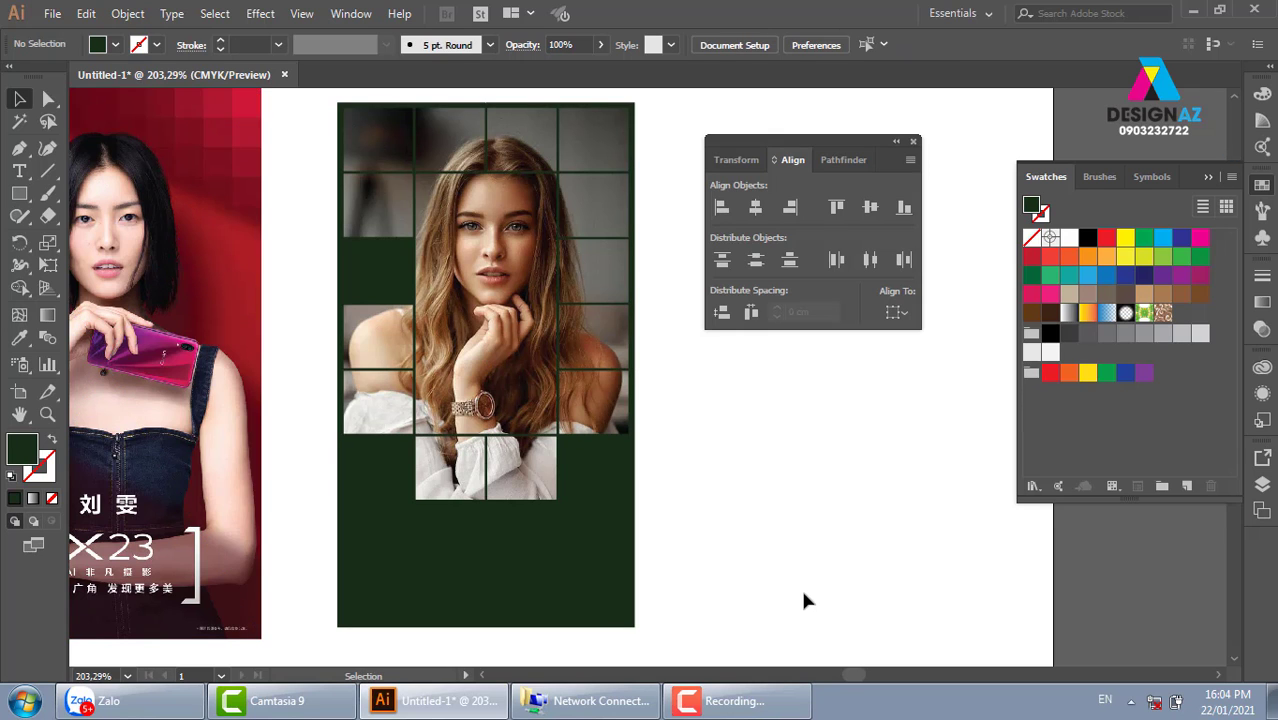
# Step: Draw a small square over the bottom cells, fill it with shoulder skin tone and send it behind the photo
pyautogui.press('z')
pyautogui.moveTo(377, 201)
pyautogui.mouseDown()
pyautogui.moveTo(720, 466)
pyautogui.moveTo(478, 291)
pyautogui.mouseUp()
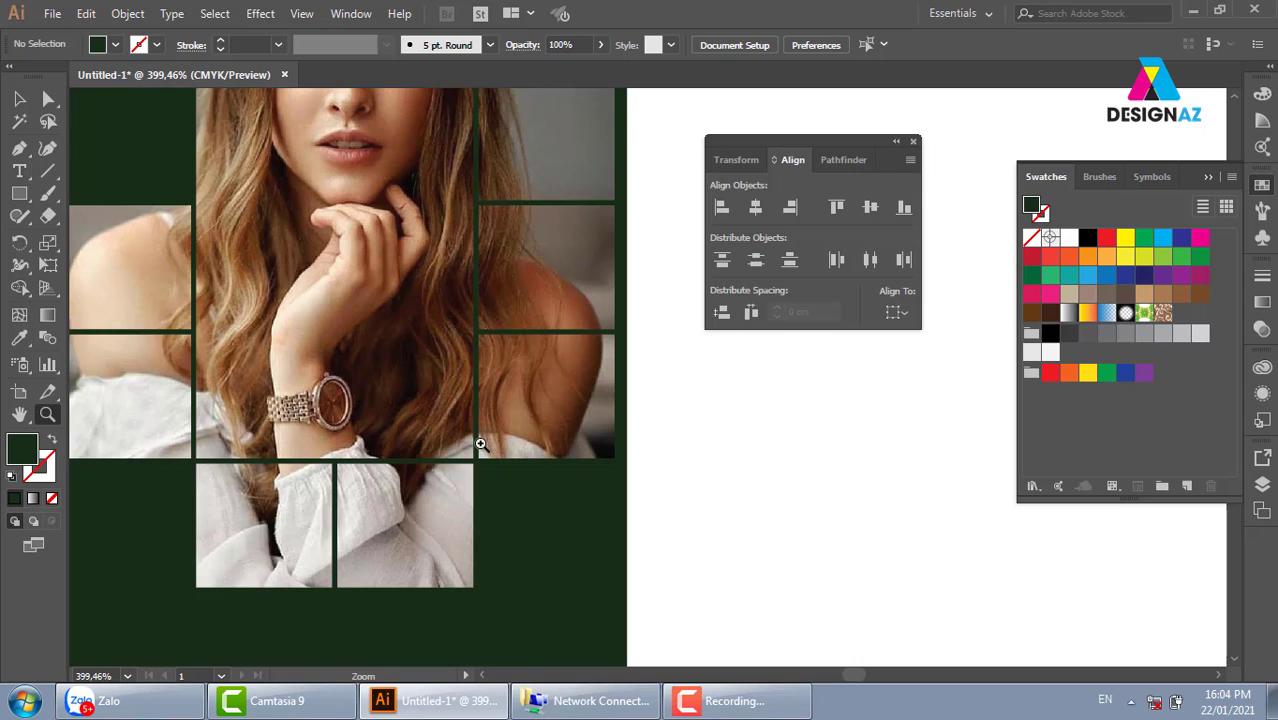
pyautogui.moveTo(490, 549); pyautogui.dragTo(512, 438)
pyautogui.click(19, 197)
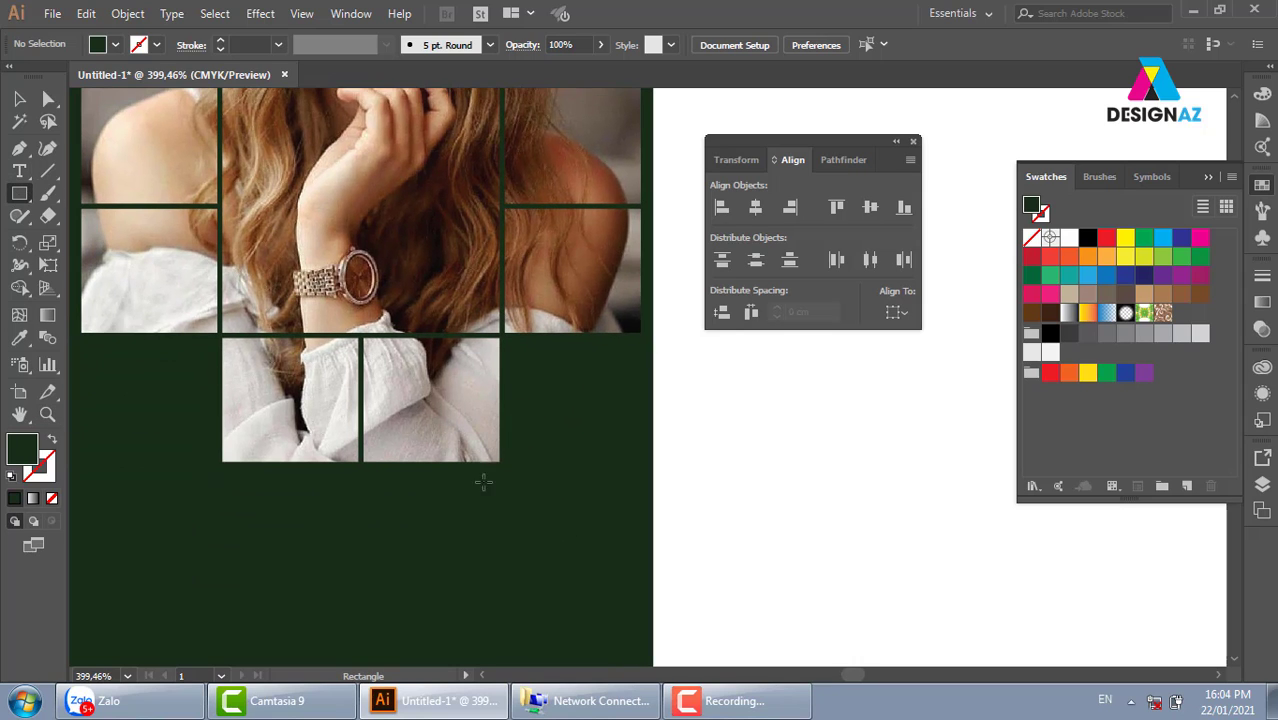
pyautogui.moveTo(394, 386); pyautogui.dragTo(508, 471)
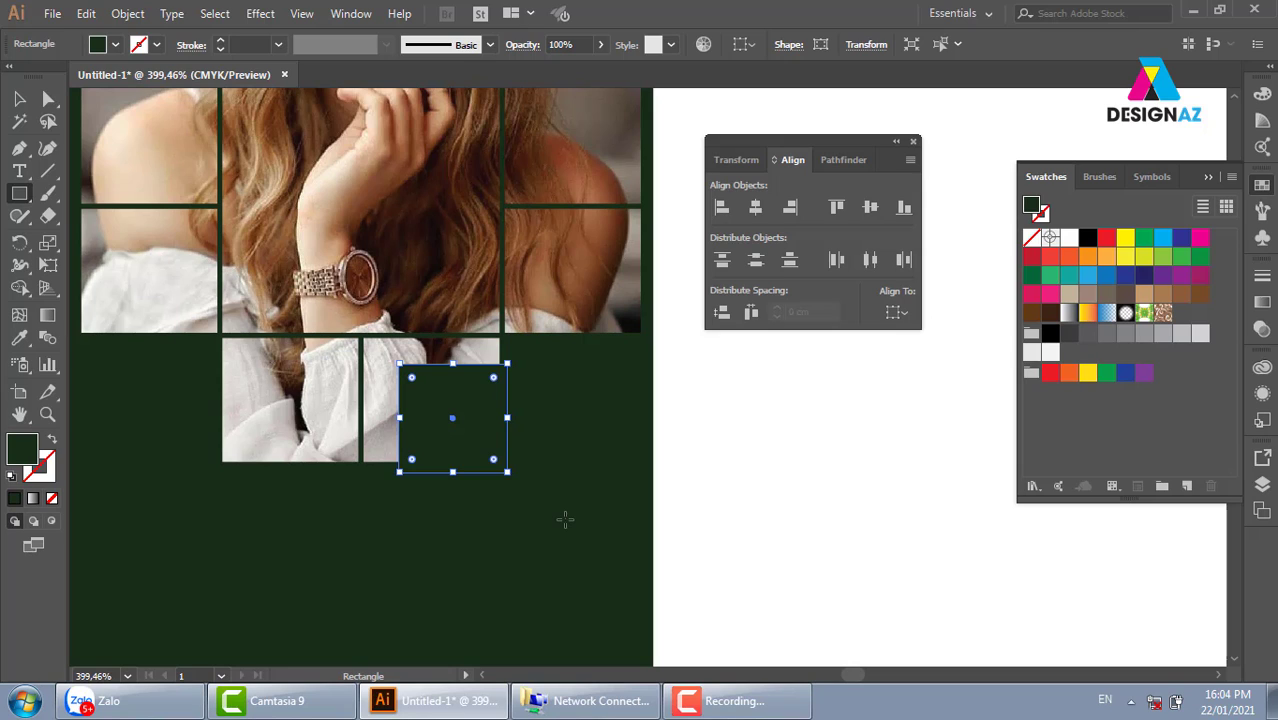
pyautogui.press('i')
pyautogui.click(137, 140)
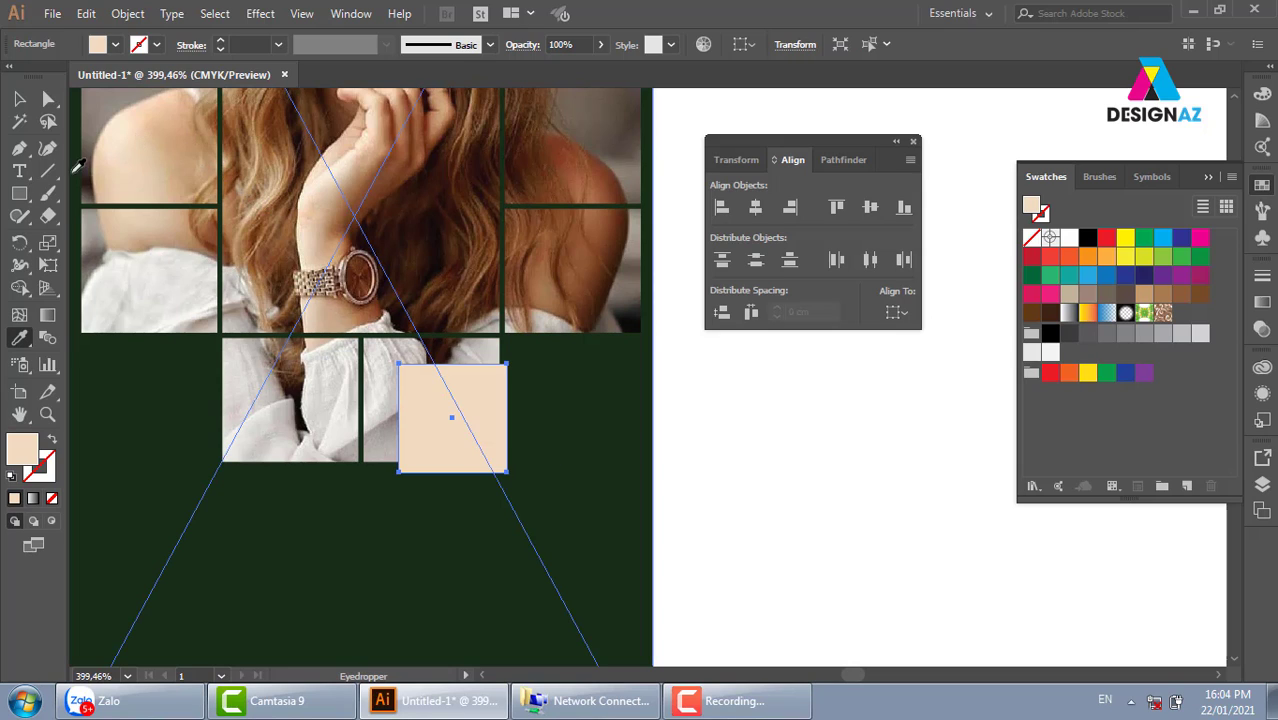
pyautogui.press('v')
pyautogui.hotkey('ctrl', '[')
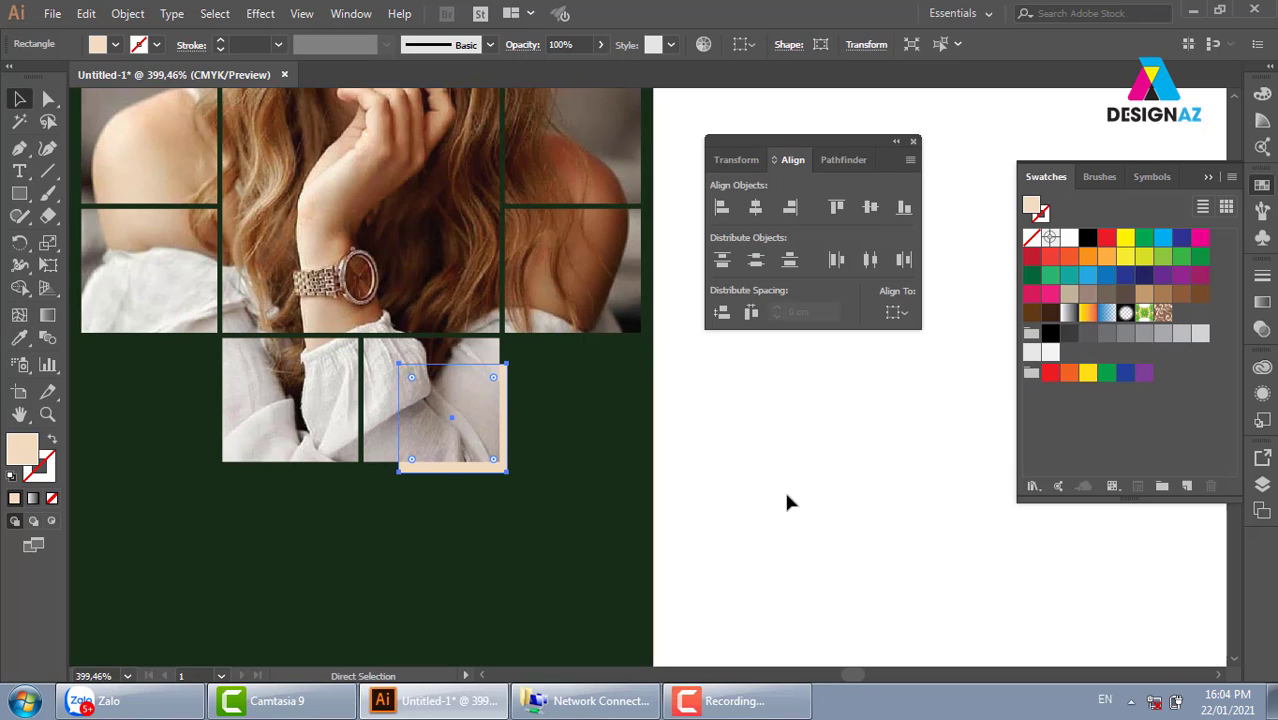
pyautogui.press('Up')
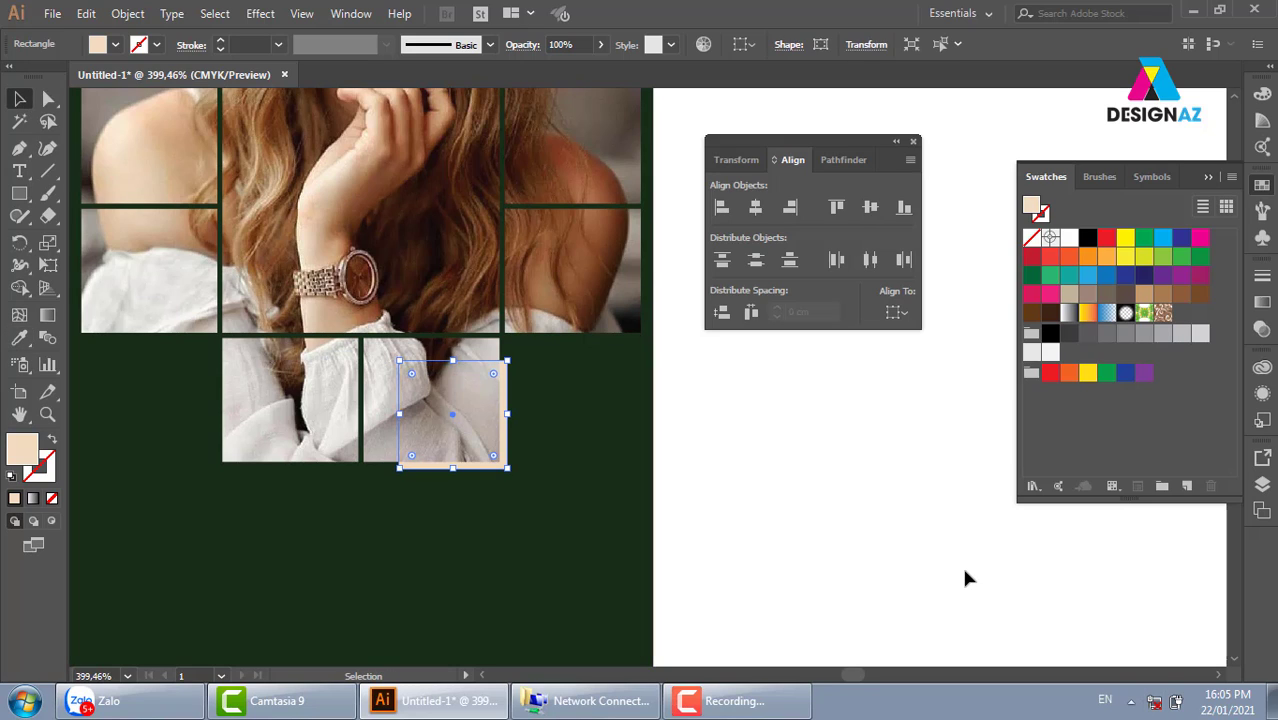
# Step: Copy the skin-tone square behind the left shoulder cell
pyautogui.click(793, 516)
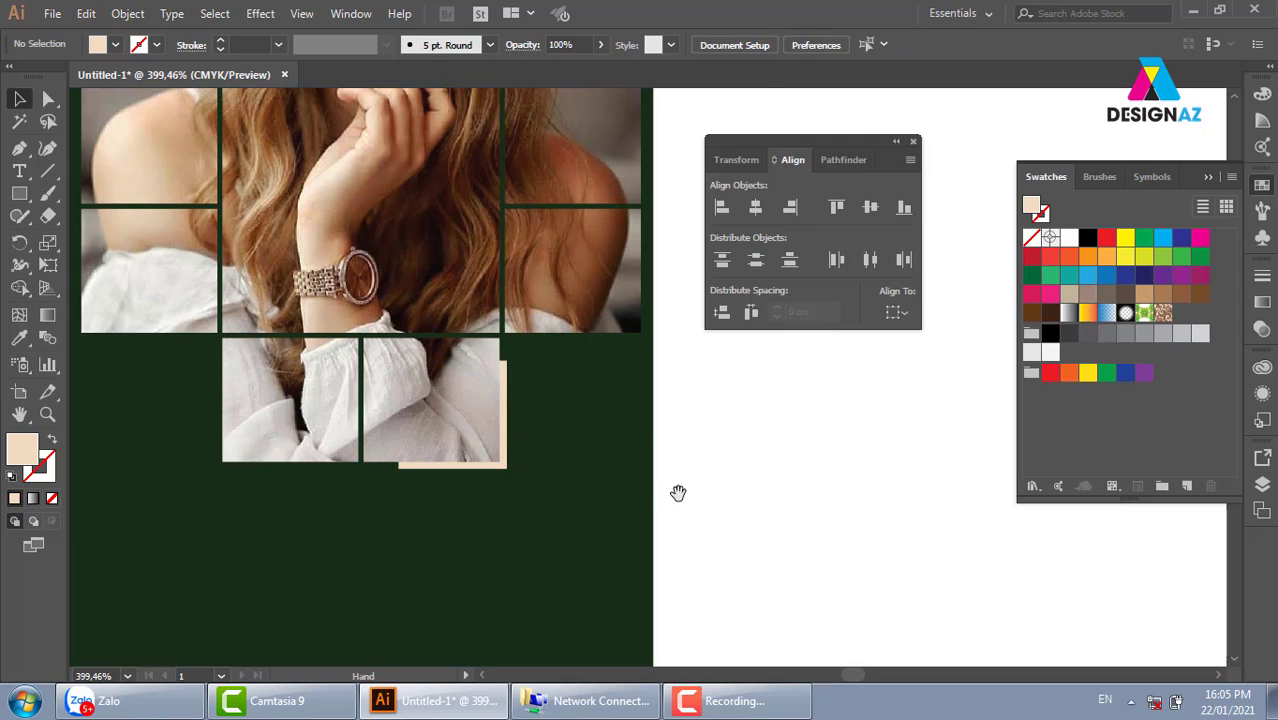
pyautogui.moveTo(679, 491); pyautogui.dragTo(847, 606)
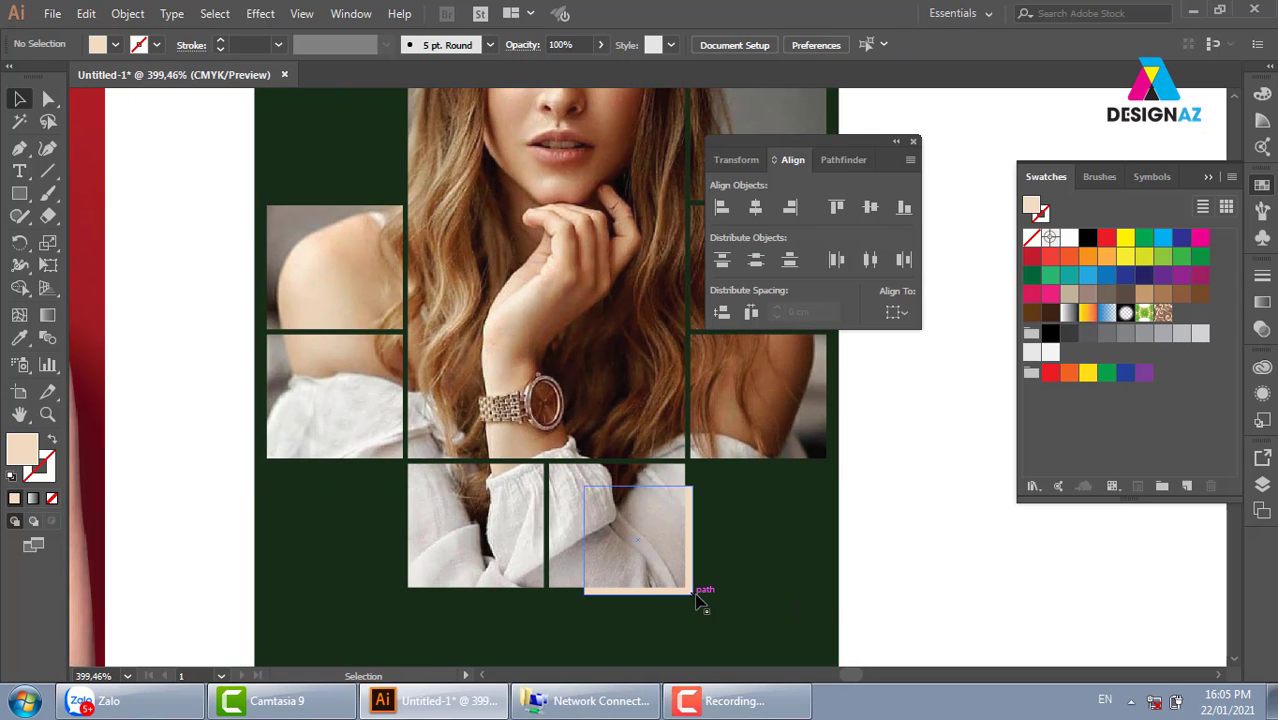
pyautogui.moveTo(700, 596)
pyautogui.mouseDown()
pyautogui.moveTo(370, 281)
pyautogui.moveTo(411, 314)
pyautogui.mouseUp()
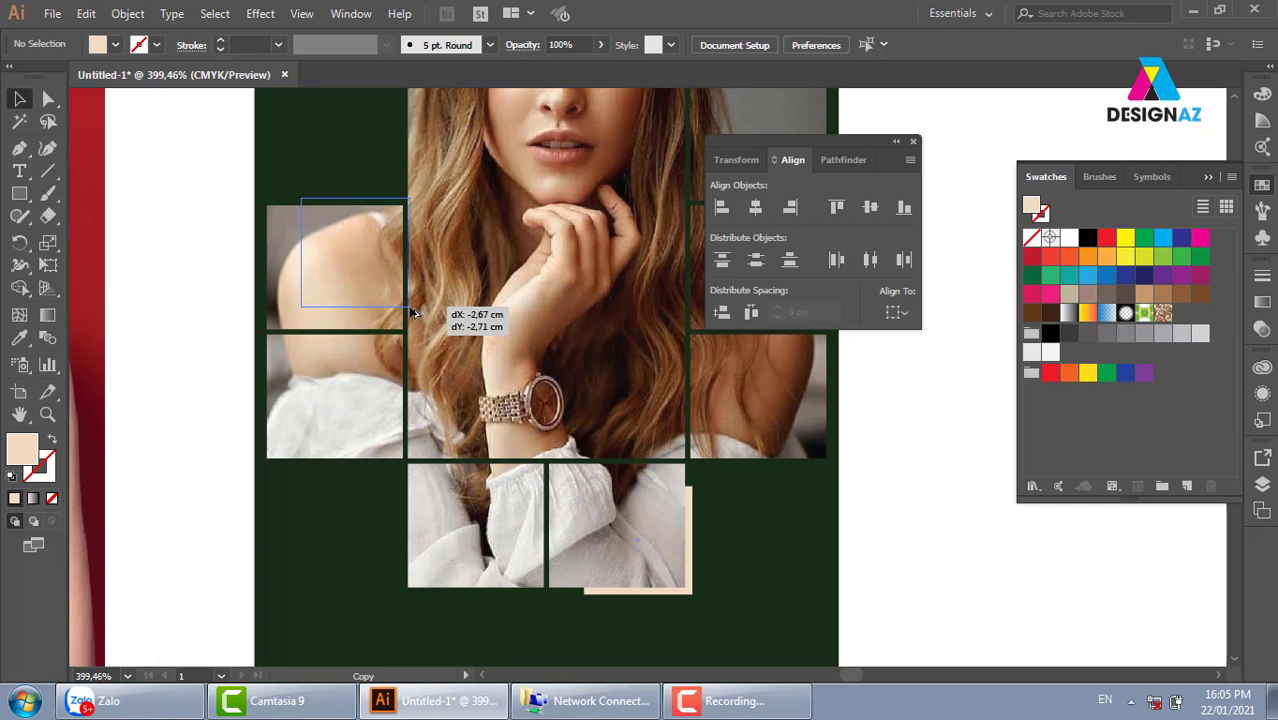
pyautogui.moveTo(411, 314); pyautogui.dragTo(411, 314)
# Step: Copy another skin-tone square to the upper grid junction and nudge it into place
pyautogui.moveTo(514, 262)
pyautogui.mouseDown()
pyautogui.moveTo(466, 406)
pyautogui.moveTo(389, 500)
pyautogui.mouseUp()
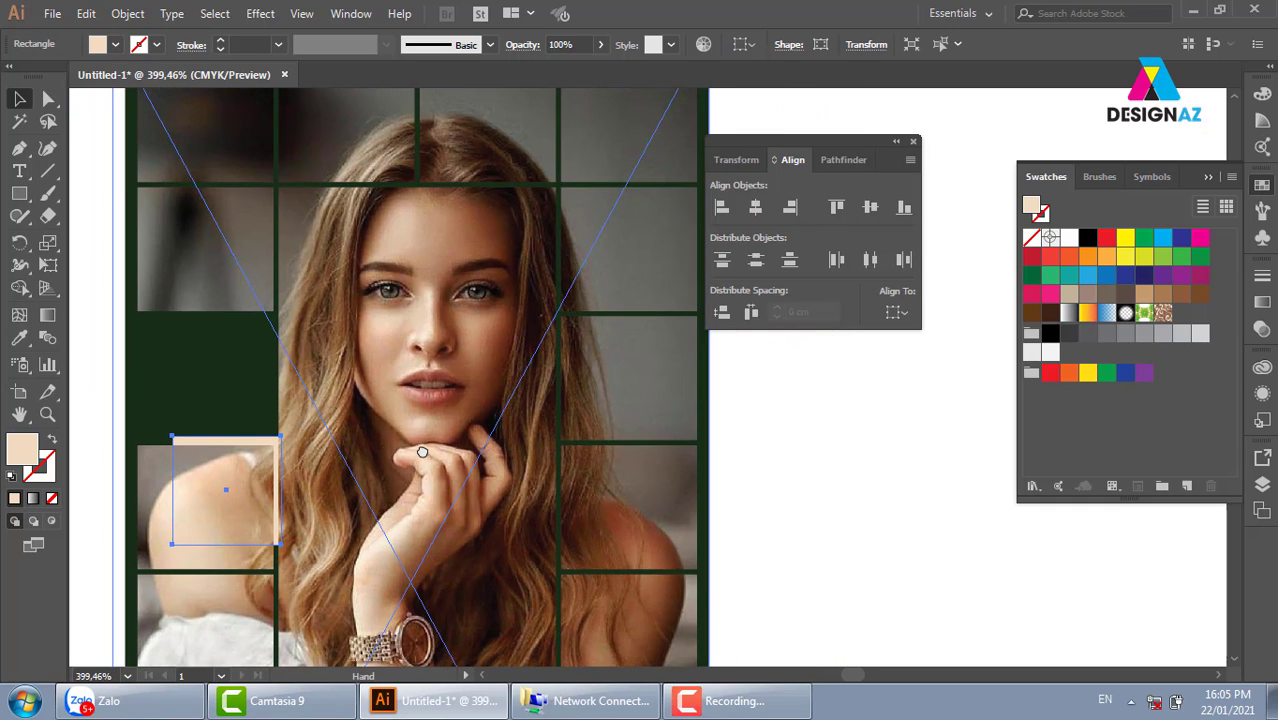
pyautogui.moveTo(277, 438)
pyautogui.mouseDown()
pyautogui.moveTo(472, 210)
pyautogui.moveTo(578, 150)
pyautogui.mouseUp()
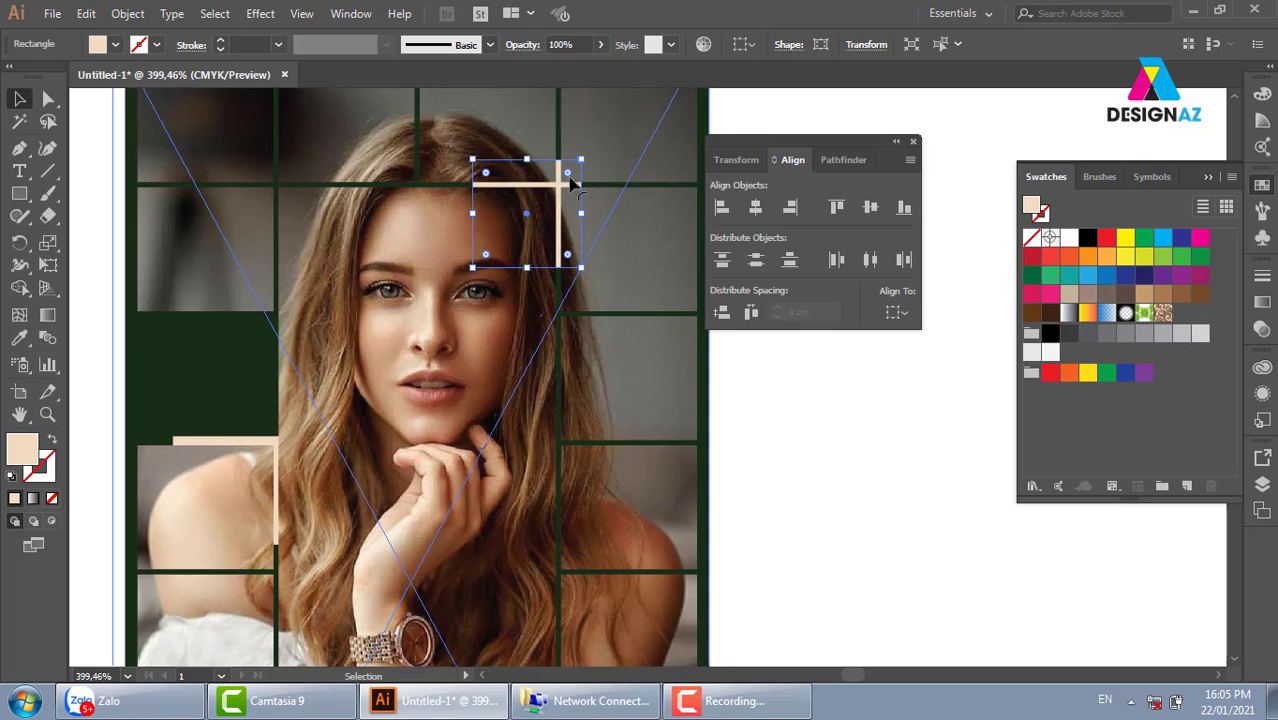
pyautogui.press('Right')
pyautogui.press('Right')
pyautogui.press('Right')
pyautogui.press('Up')
pyautogui.press('Up')
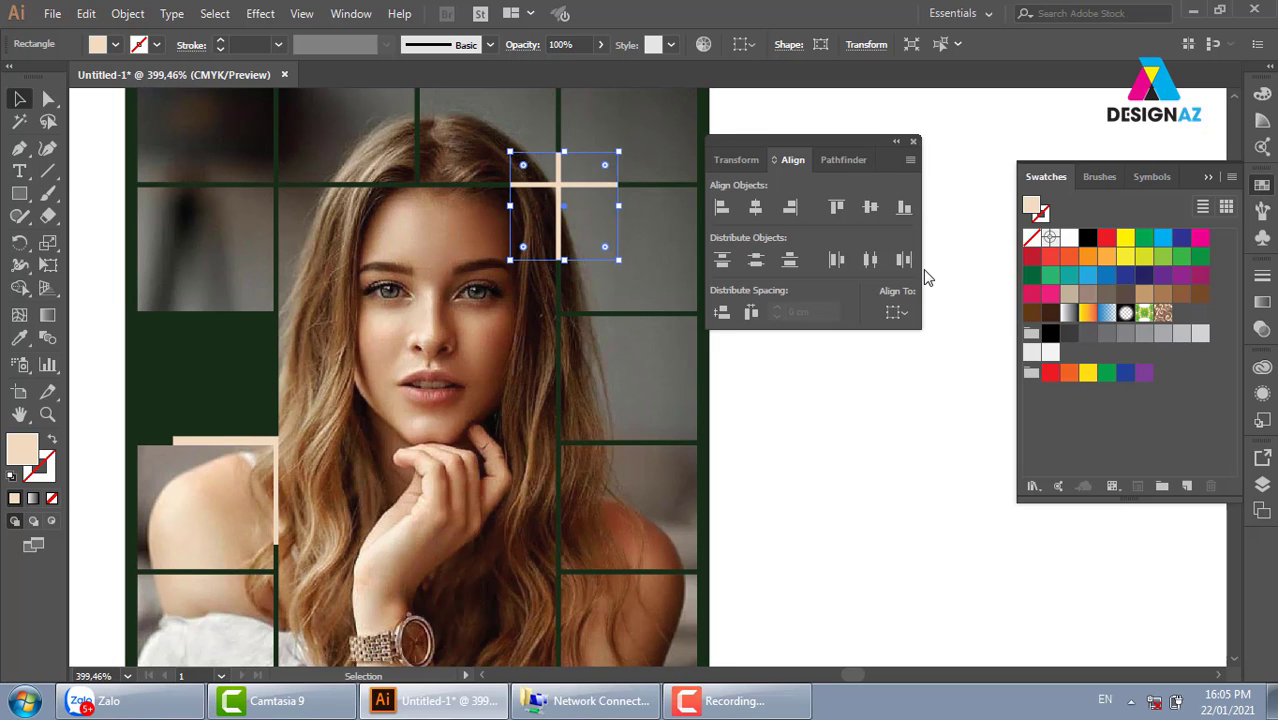
pyautogui.press('Up')
pyautogui.press('Up')
pyautogui.press('Left')
pyautogui.press('Left')
pyautogui.press('Up')
pyautogui.press('Up')
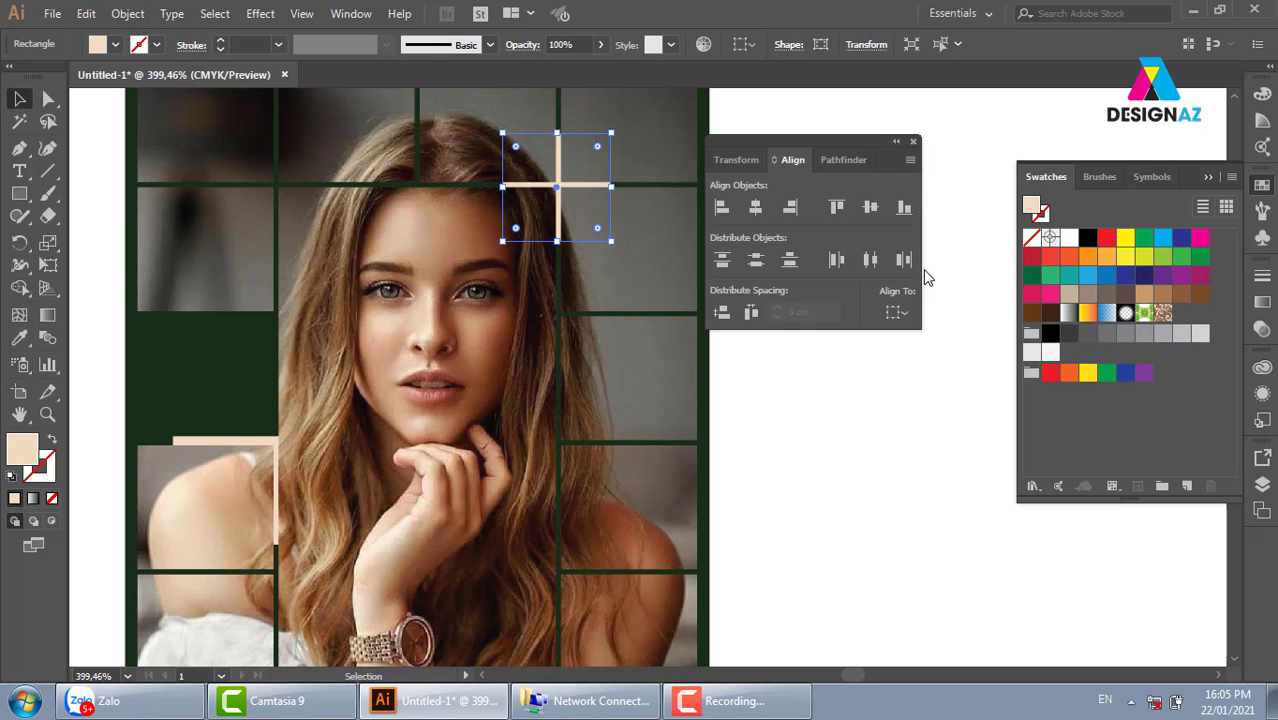
pyautogui.scroll(1, 970, 340)
pyautogui.click(848, 478)
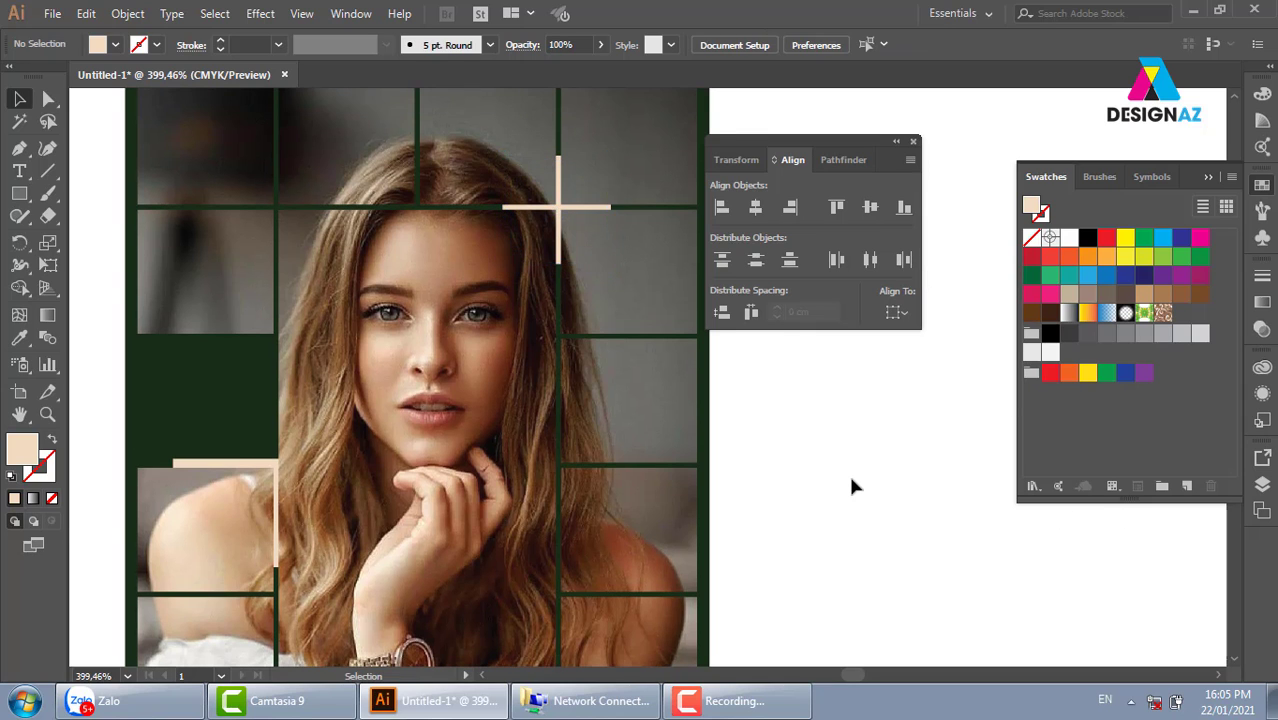
pyautogui.scroll(-3, 848, 478)
pyautogui.scroll(1, 848, 480)
# Step: Draw a tiny square at the upper-right grid crossing filled with skin tone sampled from the face
pyautogui.press('z')
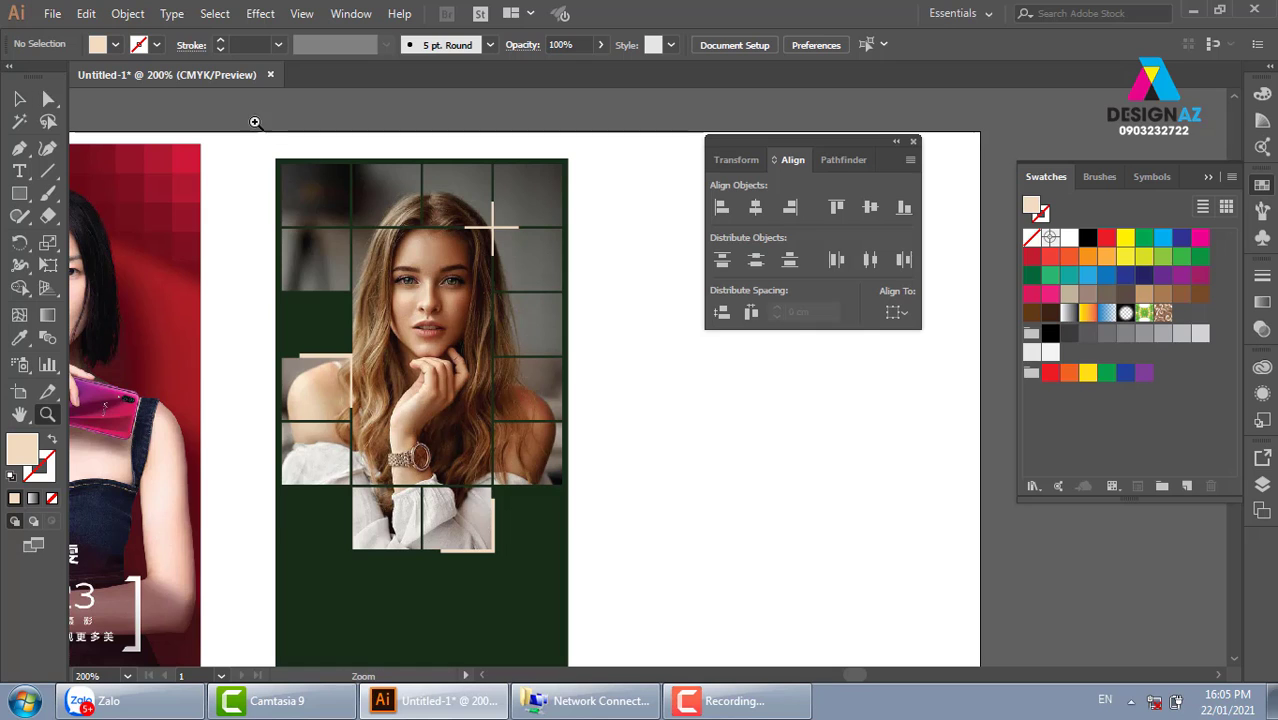
pyautogui.moveTo(254, 120); pyautogui.dragTo(793, 551)
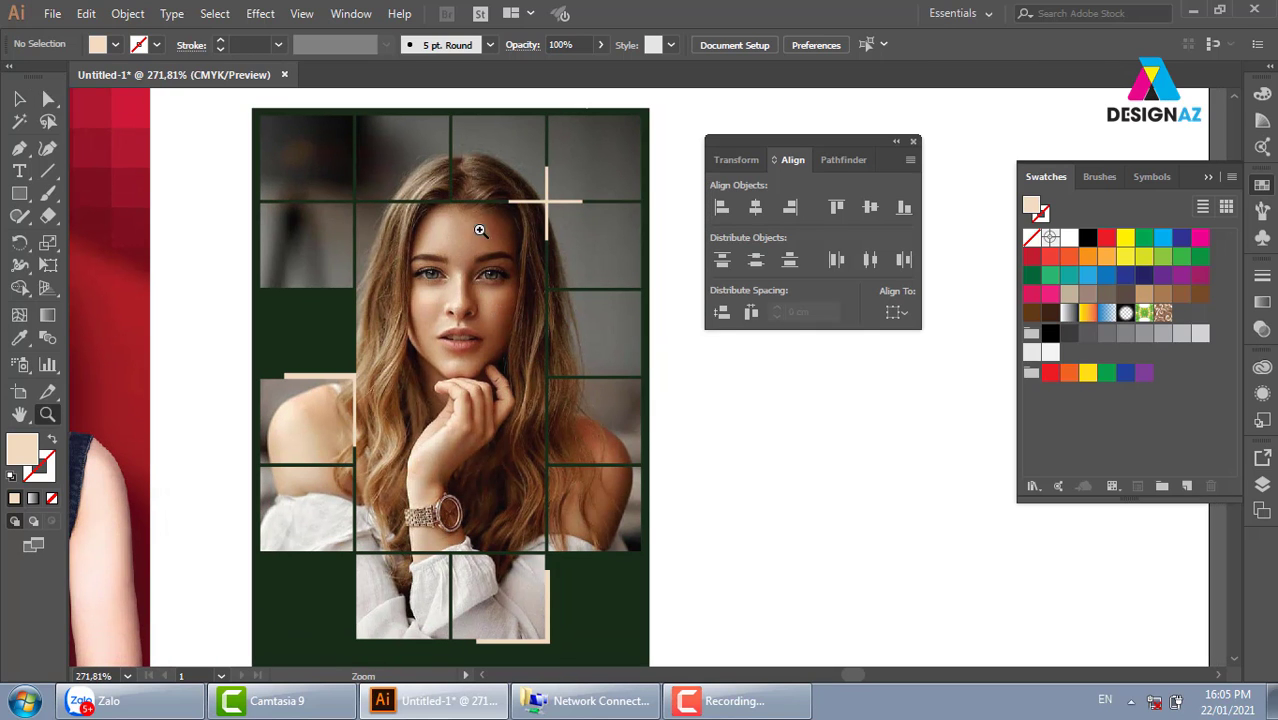
pyautogui.press('m')
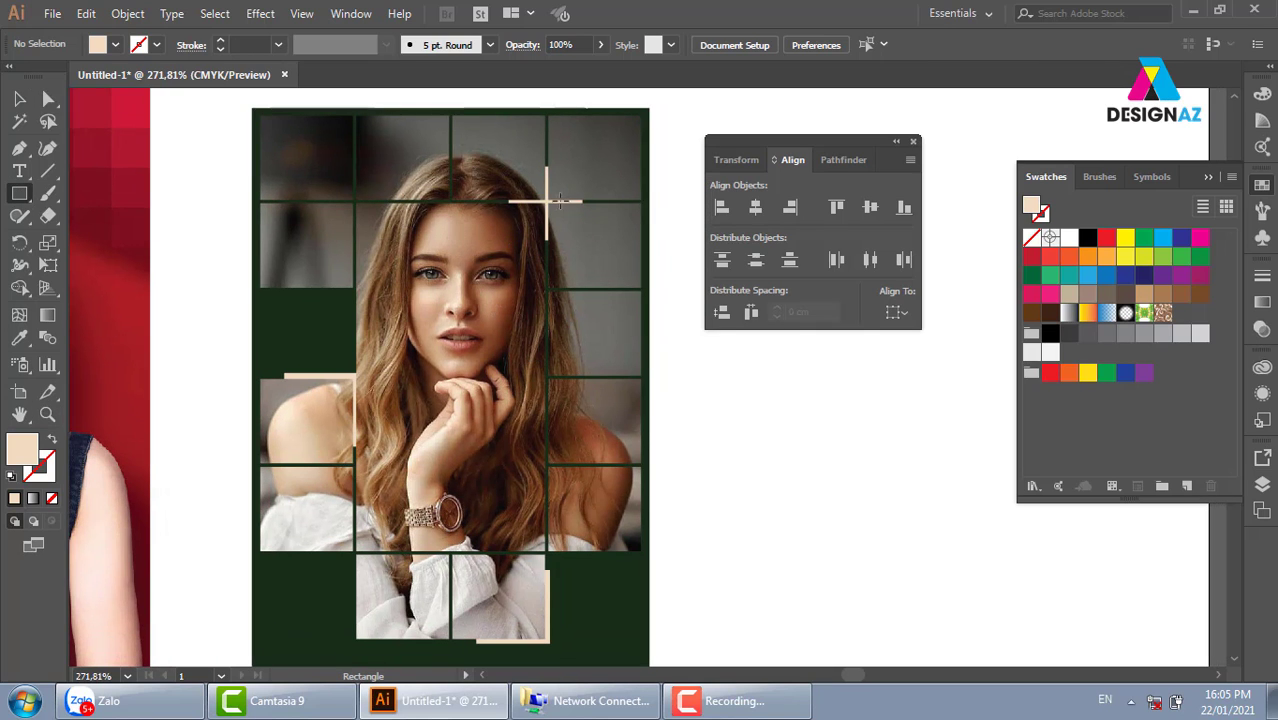
pyautogui.moveTo(546, 201); pyautogui.dragTo(554, 206)
pyautogui.press('i')
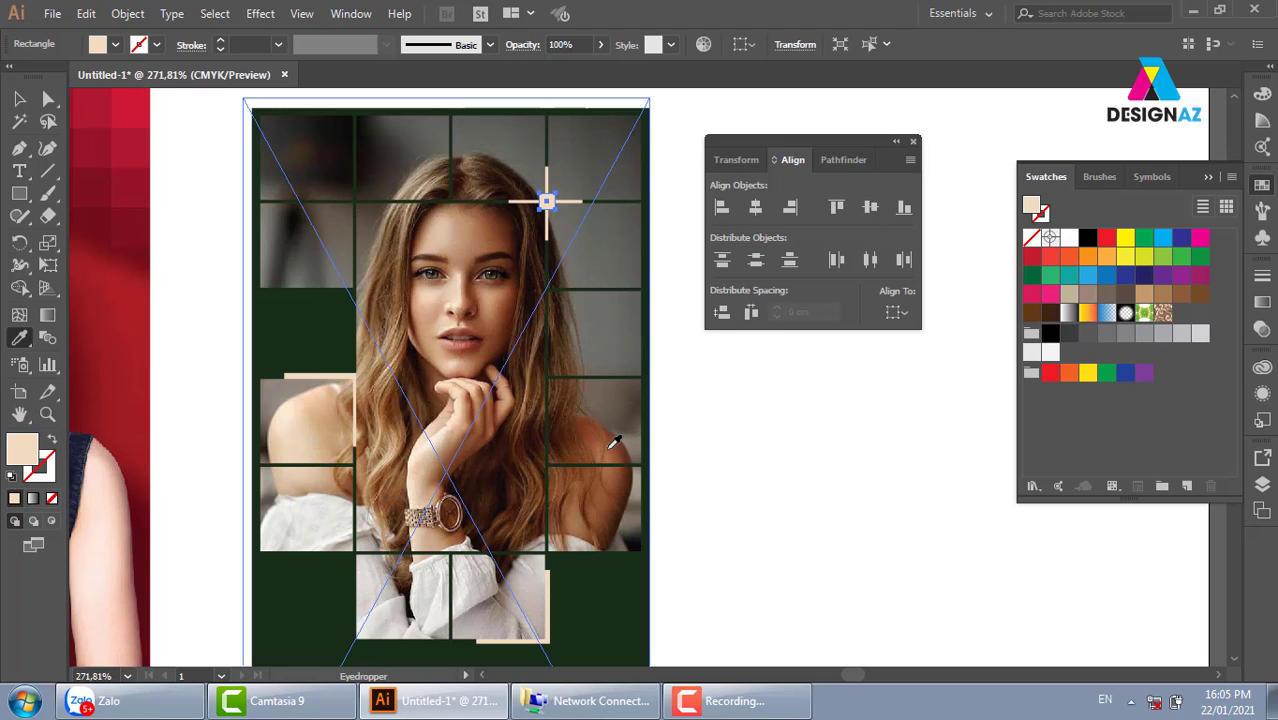
pyautogui.click(610, 446)
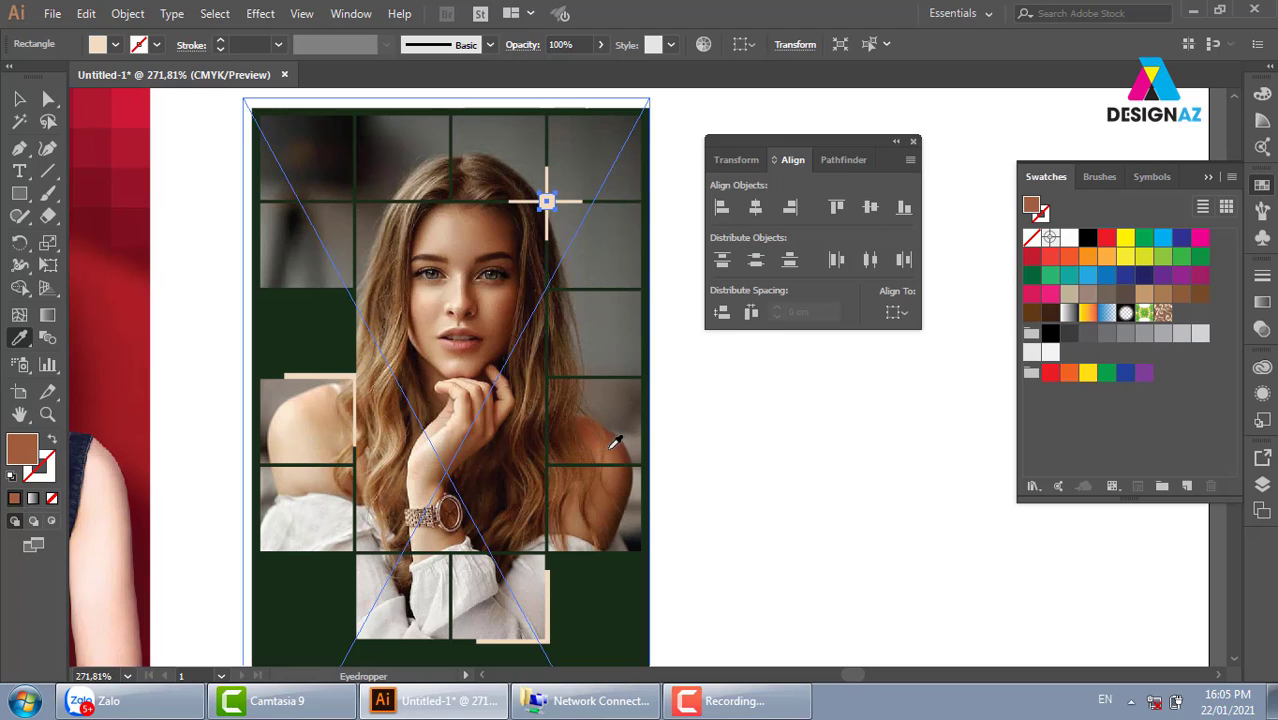
pyautogui.click(432, 318)
pyautogui.press('v')
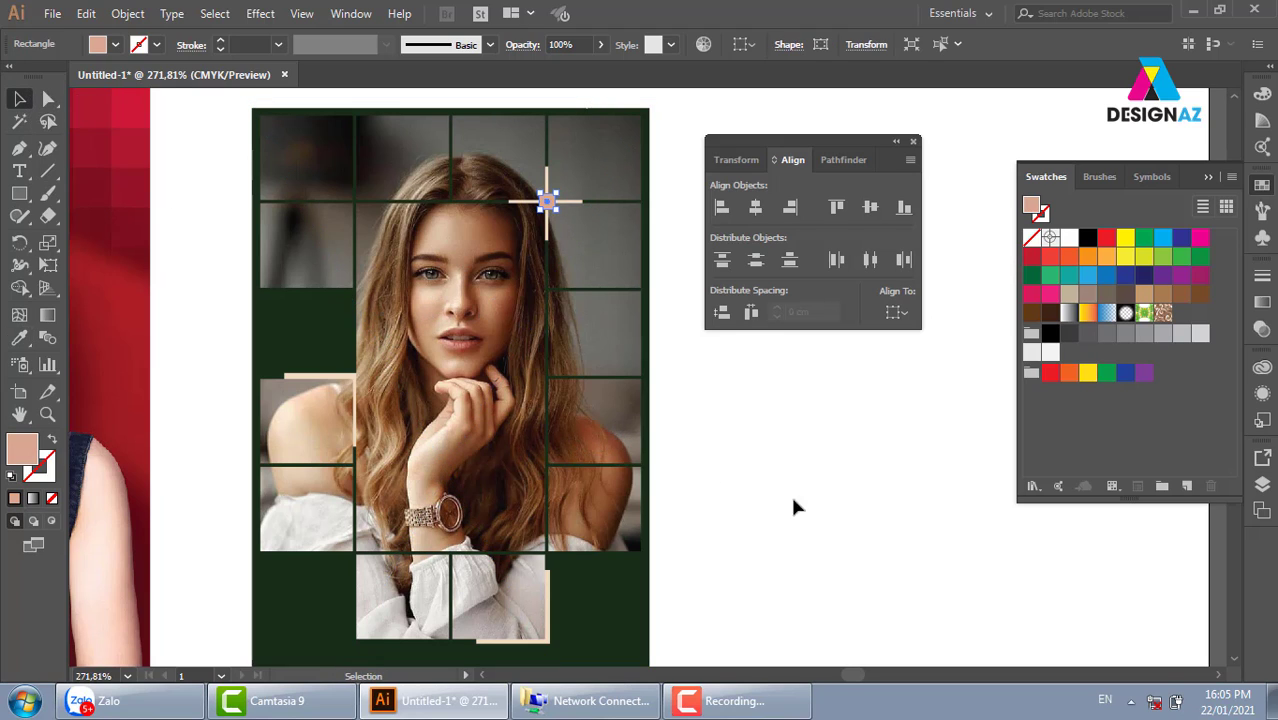
# Step: Copy the tiny square to the left grid crossing and the crossing below the watch
pyautogui.moveTo(546, 201)
pyautogui.mouseDown()
pyautogui.moveTo(292, 384)
pyautogui.moveTo(360, 384)
pyautogui.moveTo(352, 375)
pyautogui.moveTo(372, 364)
pyautogui.moveTo(360, 378)
pyautogui.mouseUp()
pyautogui.click(847, 528)
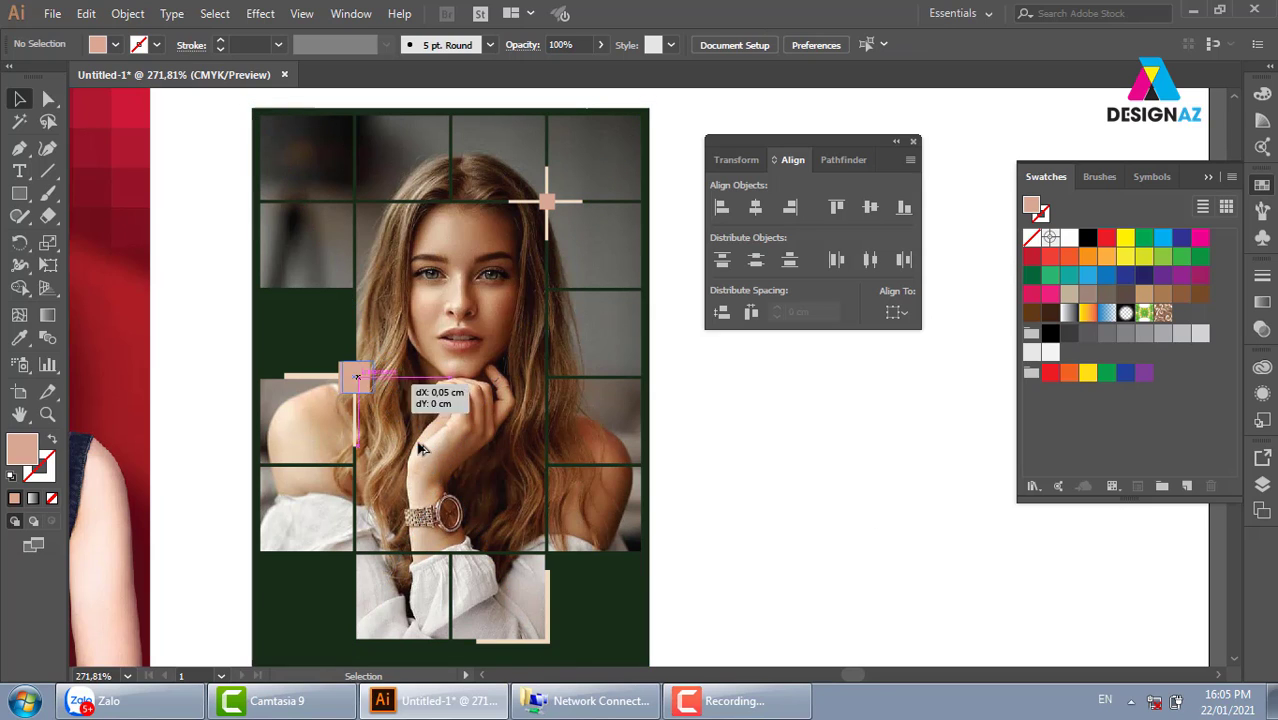
pyautogui.moveTo(420, 449); pyautogui.dragTo(474, 570)
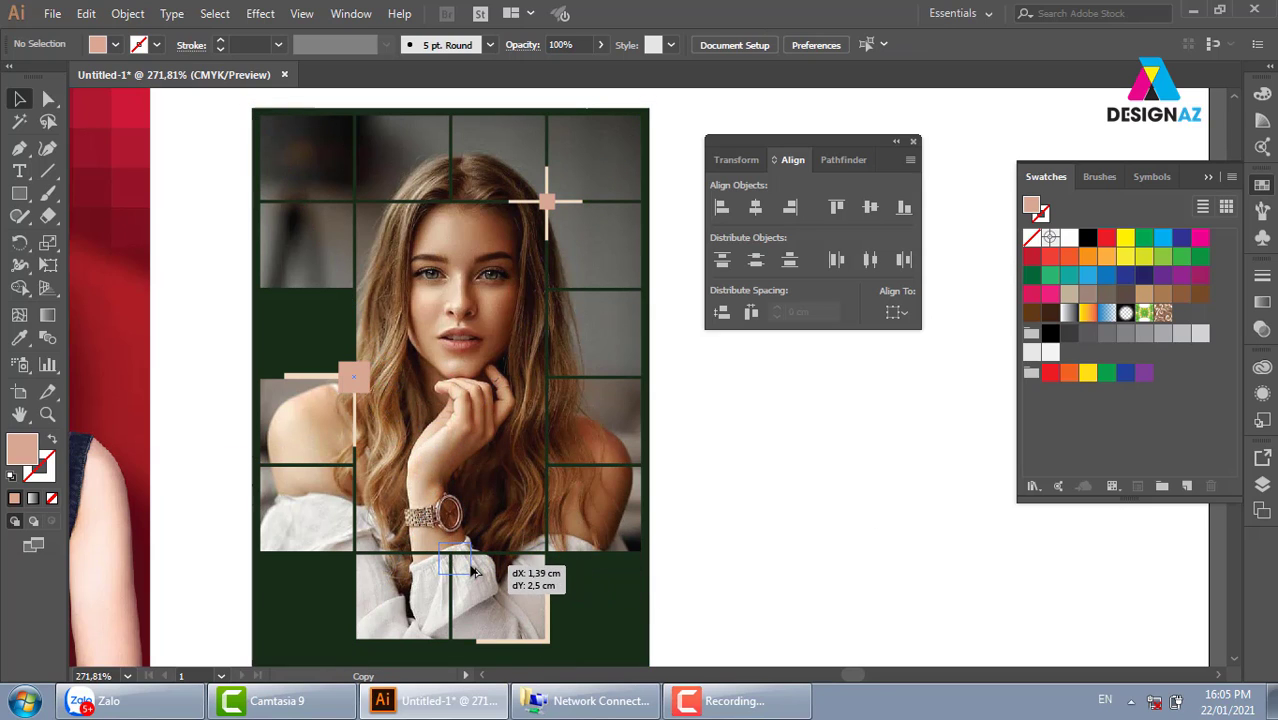
pyautogui.moveTo(474, 570); pyautogui.dragTo(477, 566)
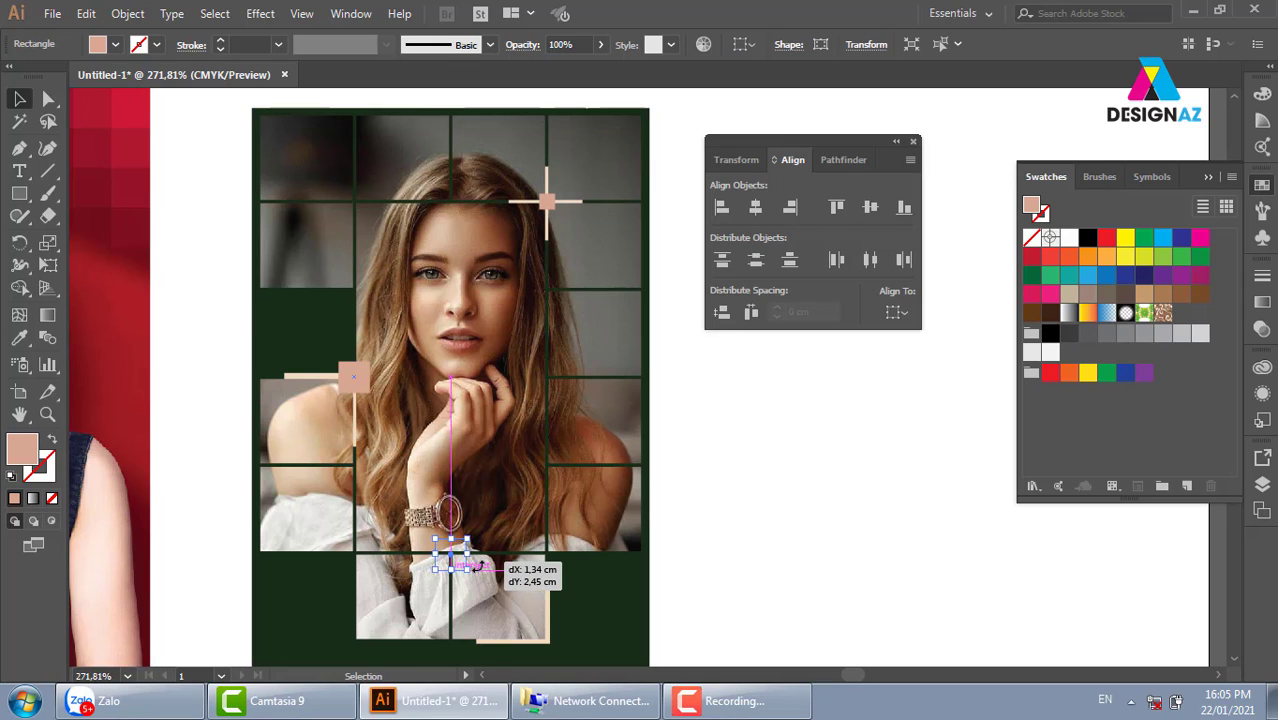
pyautogui.click(765, 491)
pyautogui.moveTo(807, 532); pyautogui.dragTo(753, 480)
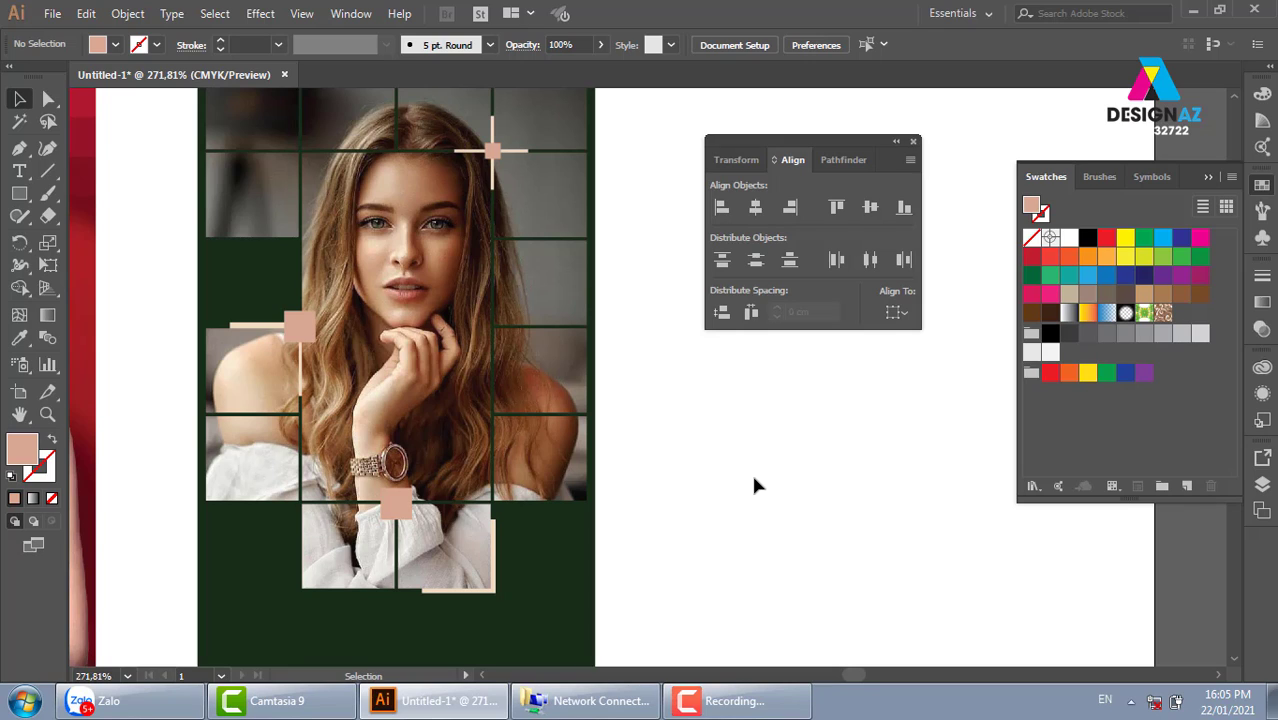
# Step: Clip the woman's photo into the grid cells with Ctrl+7
pyautogui.click(513, 408)
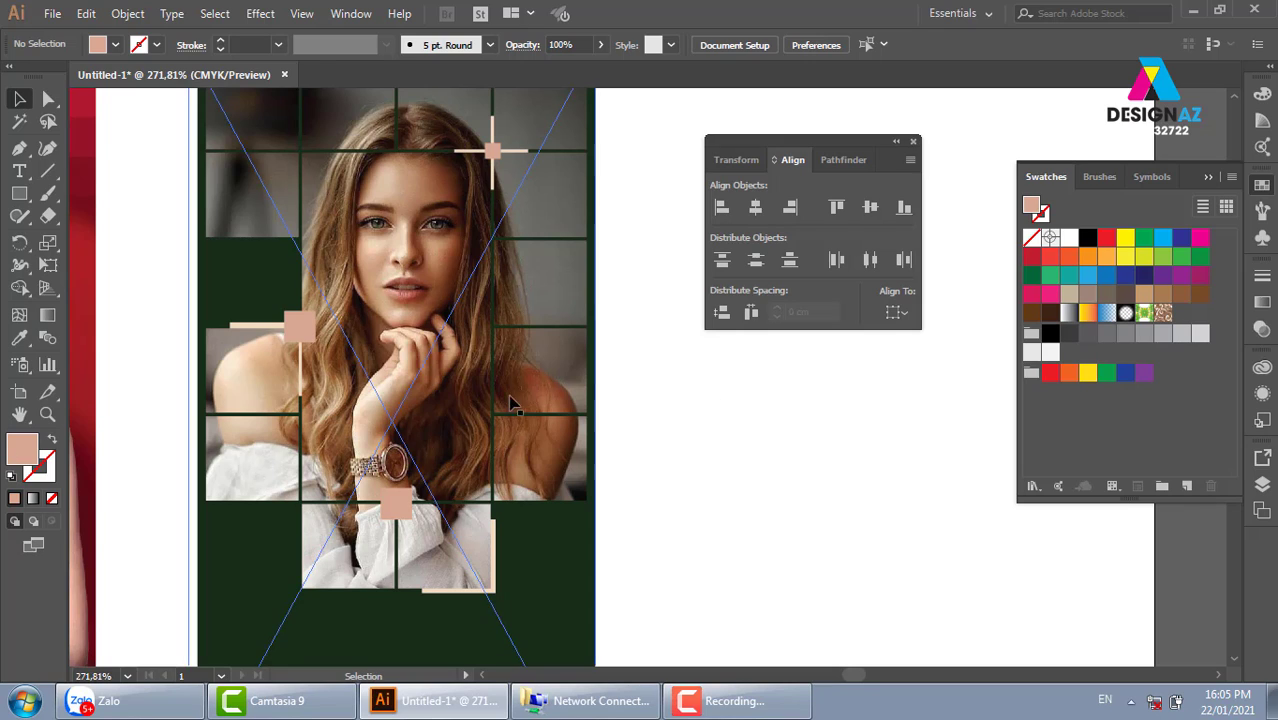
pyautogui.moveTo(516, 408); pyautogui.dragTo(485, 470)
pyautogui.hotkey('ctrl', '7')
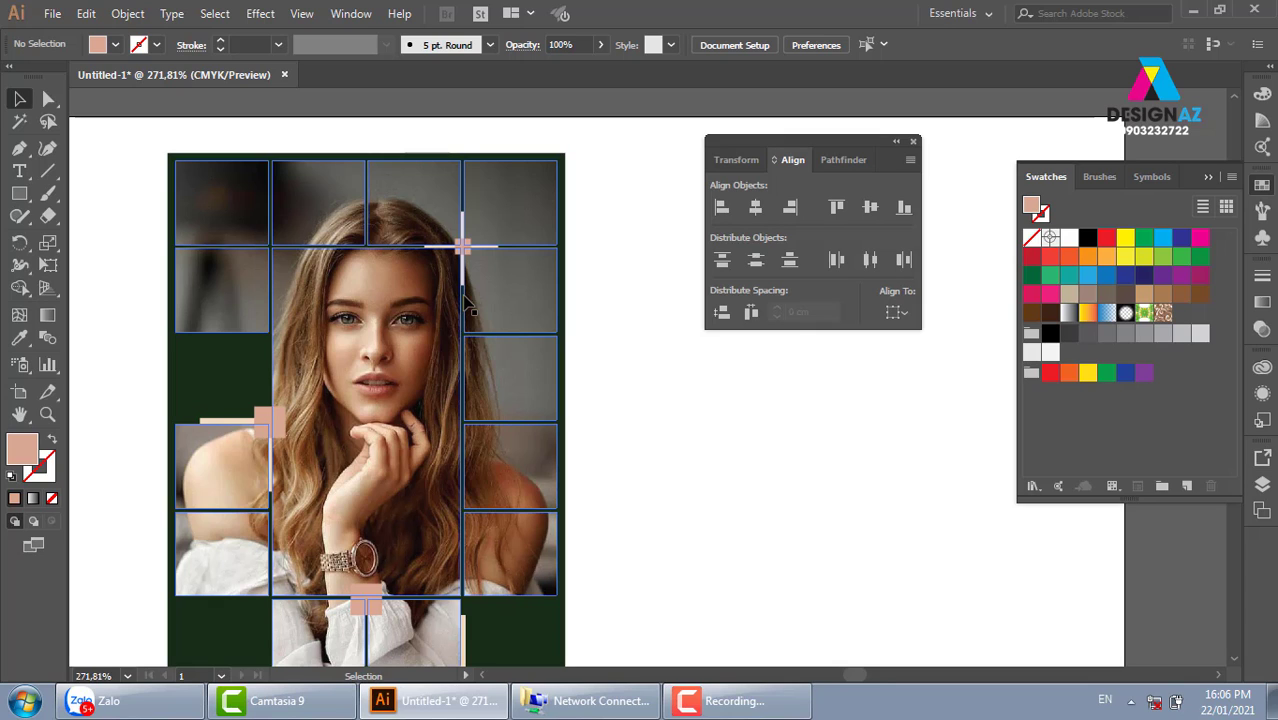
# Step: Zoom out and duplicate the dark green panel to the right of the collage
pyautogui.click(505, 436)
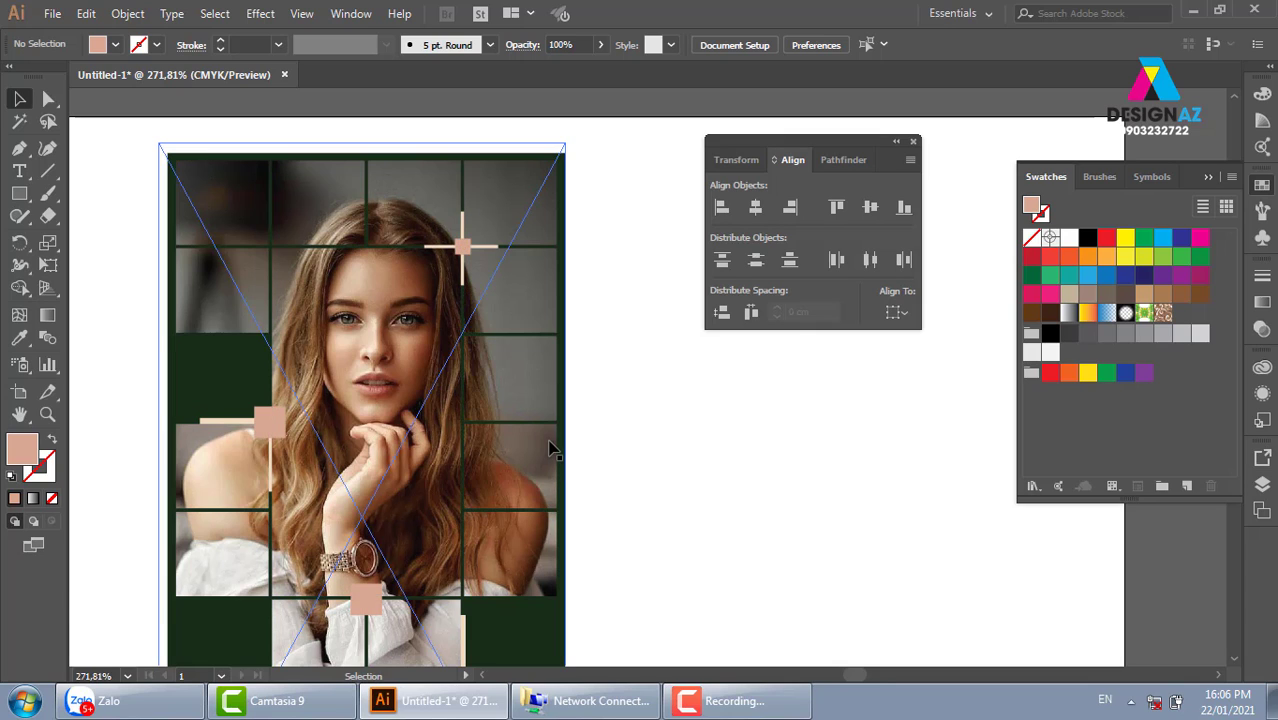
pyautogui.hotkey('ctrl', '-')
pyautogui.hotkey('ctrl', '-')
pyautogui.hotkey('ctrl', '-')
pyautogui.click(712, 480)
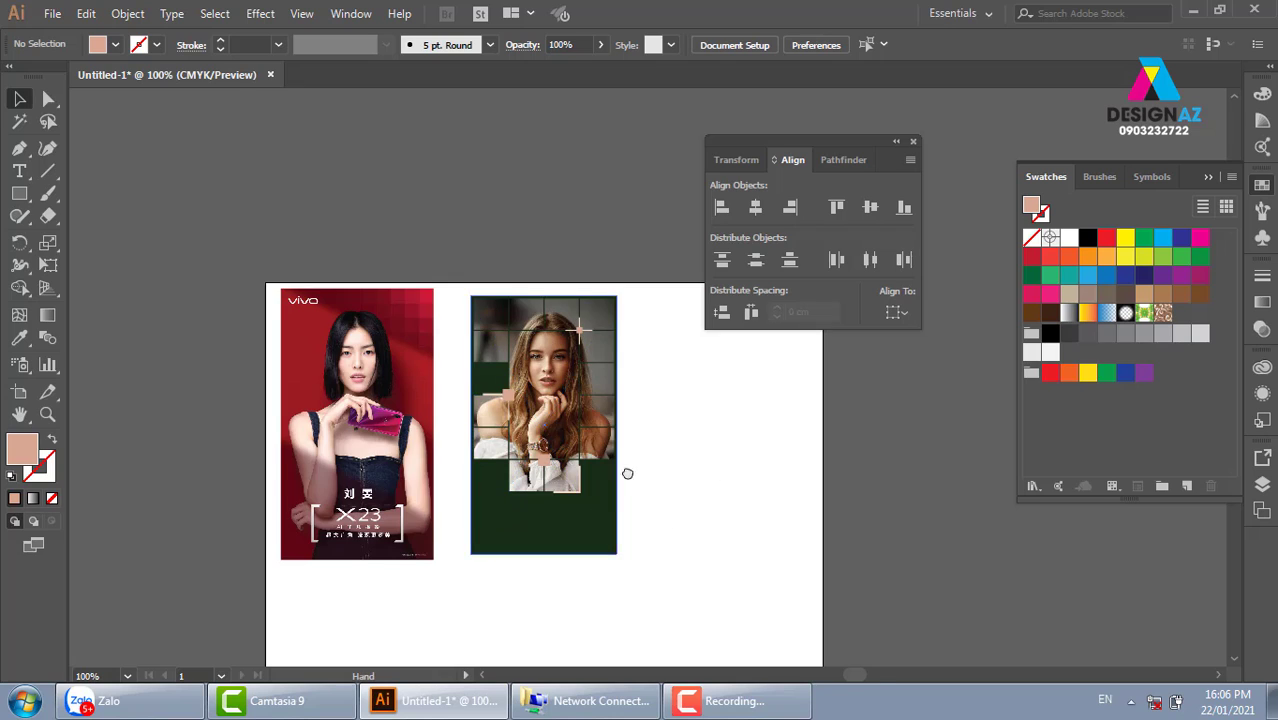
pyautogui.moveTo(700, 488); pyautogui.dragTo(395, 438)
pyautogui.moveTo(267, 500); pyautogui.dragTo(424, 500)
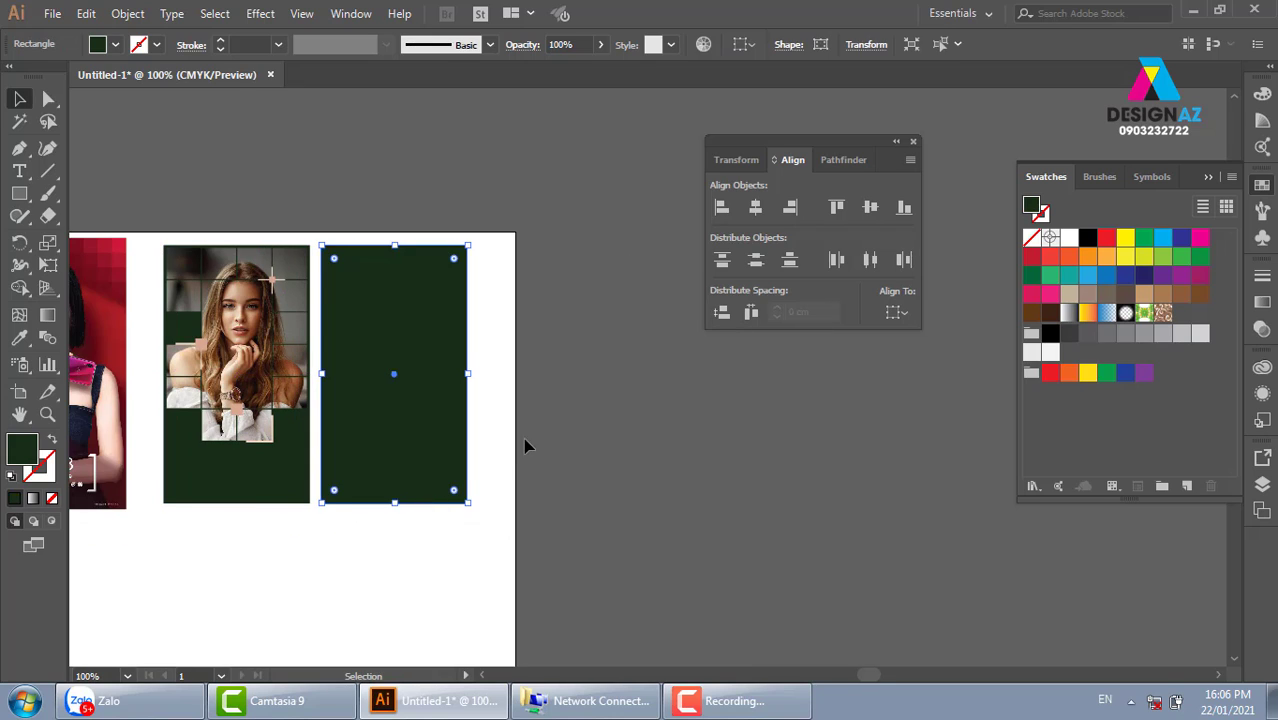
pyautogui.click(525, 442)
# Step: Place the karik-1 red-jacket man photo from the Bài tập mask folder over the right green panel
pyautogui.click(53, 14)
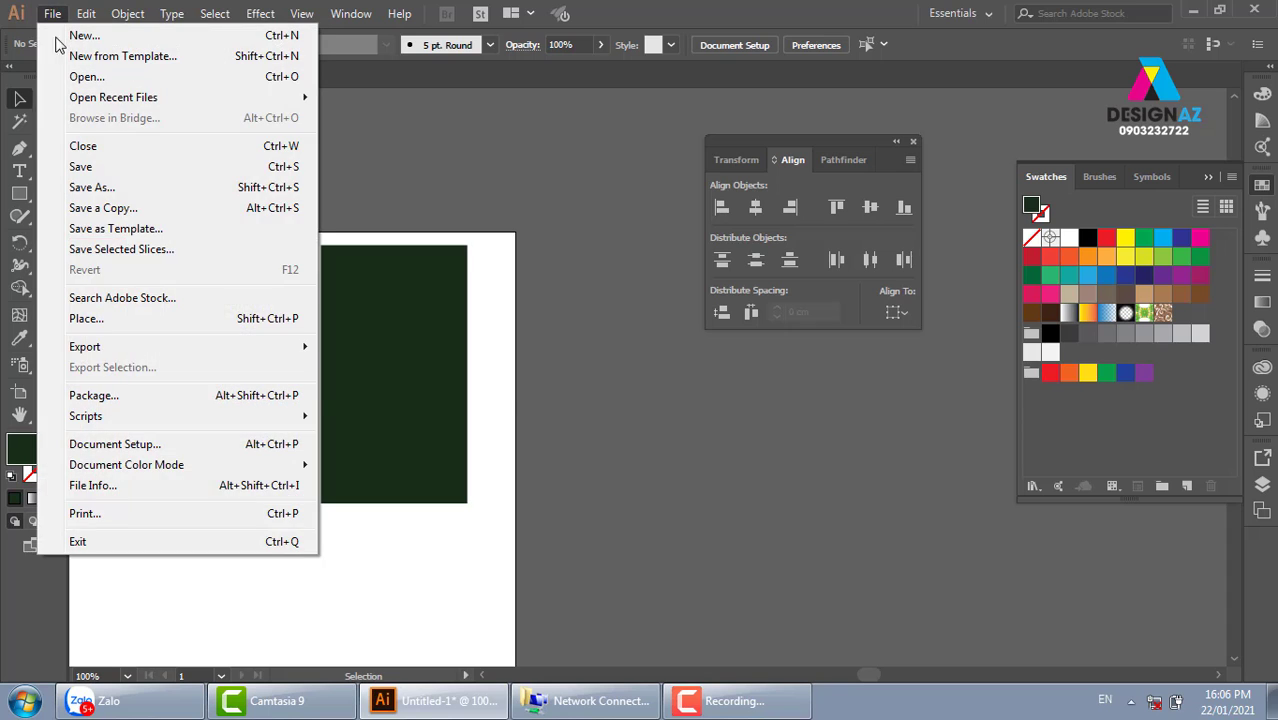
pyautogui.click(122, 318)
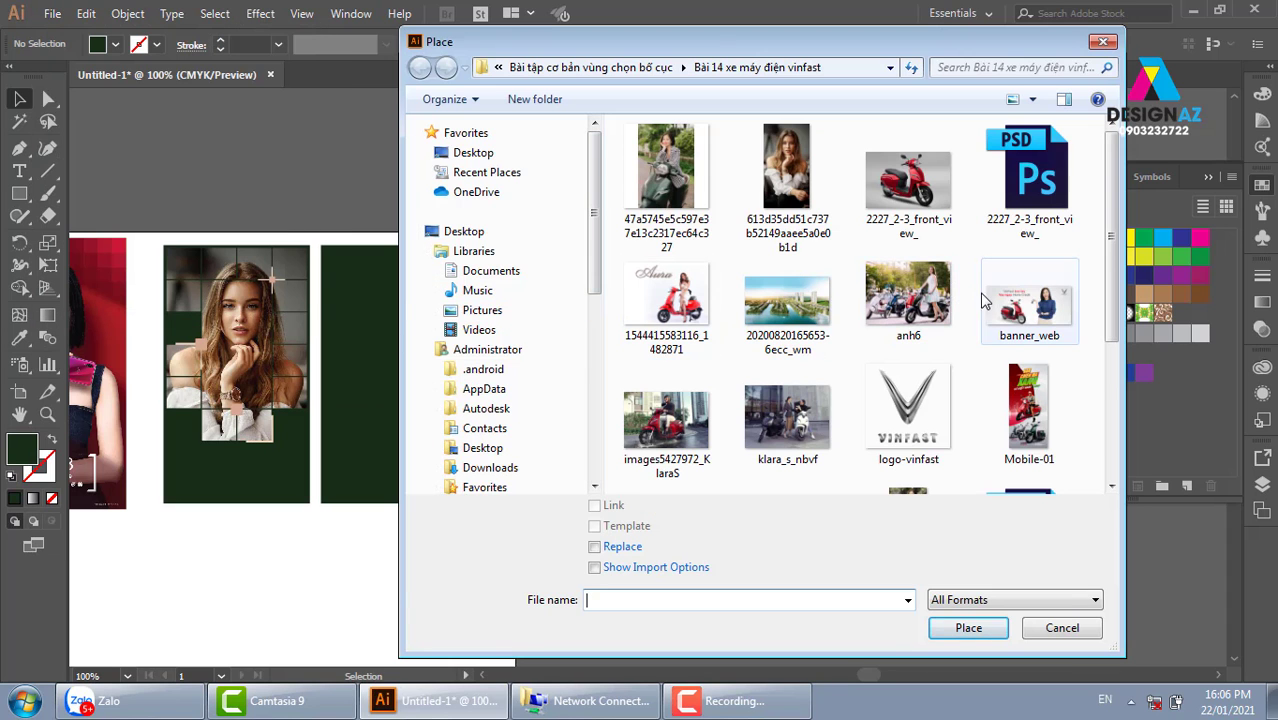
pyautogui.moveTo(1111, 188); pyautogui.dragTo(1126, 350)
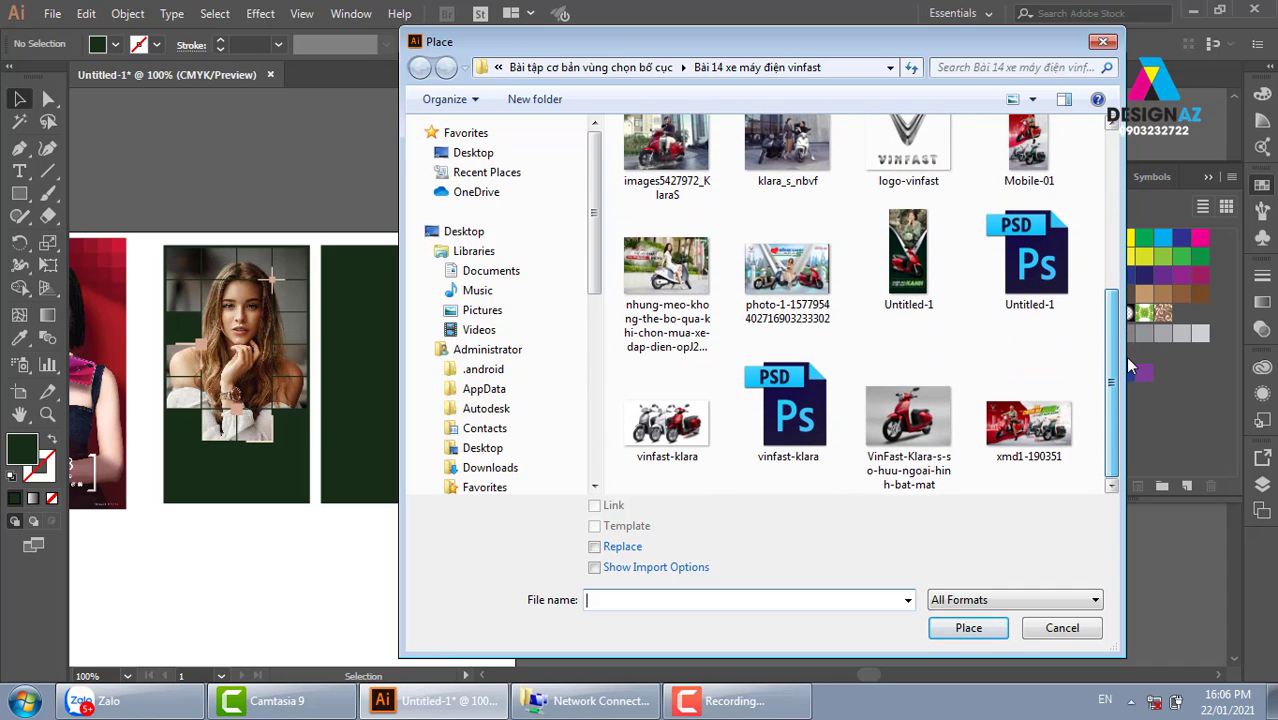
pyautogui.click(625, 67)
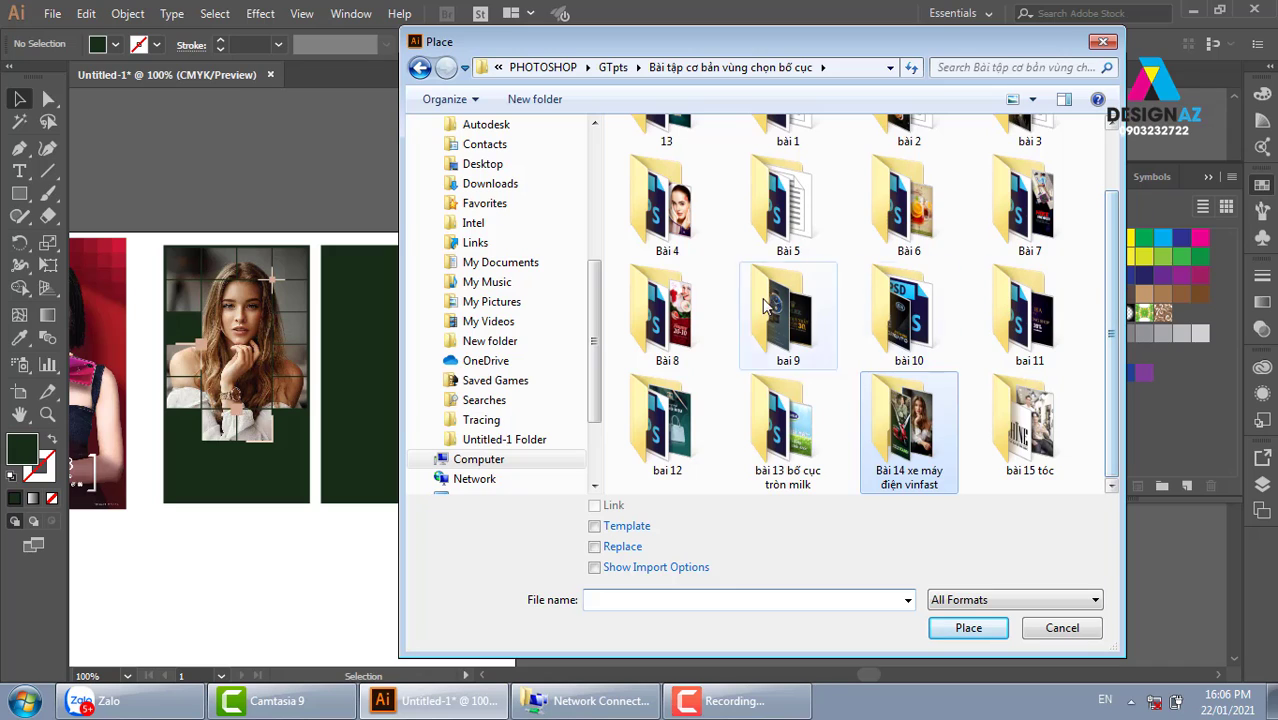
pyautogui.scroll(2, 1108, 289)
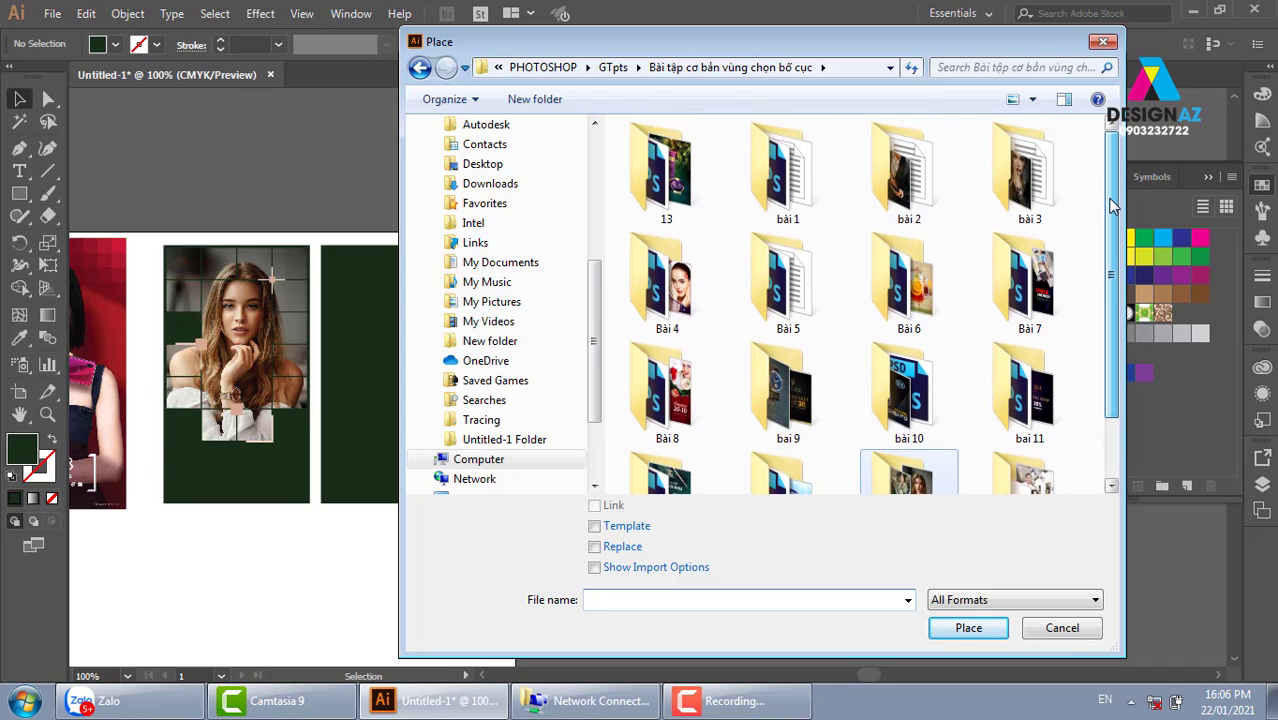
pyautogui.click(613, 68)
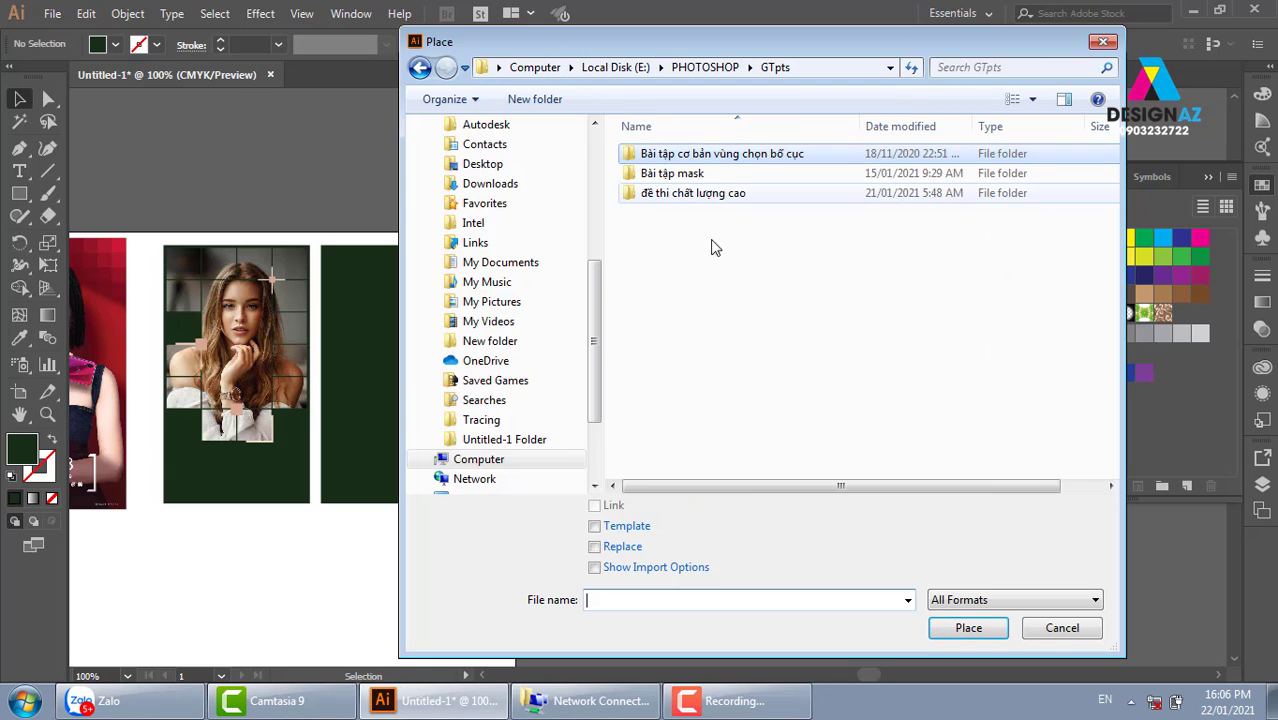
pyautogui.doubleClick(683, 176)
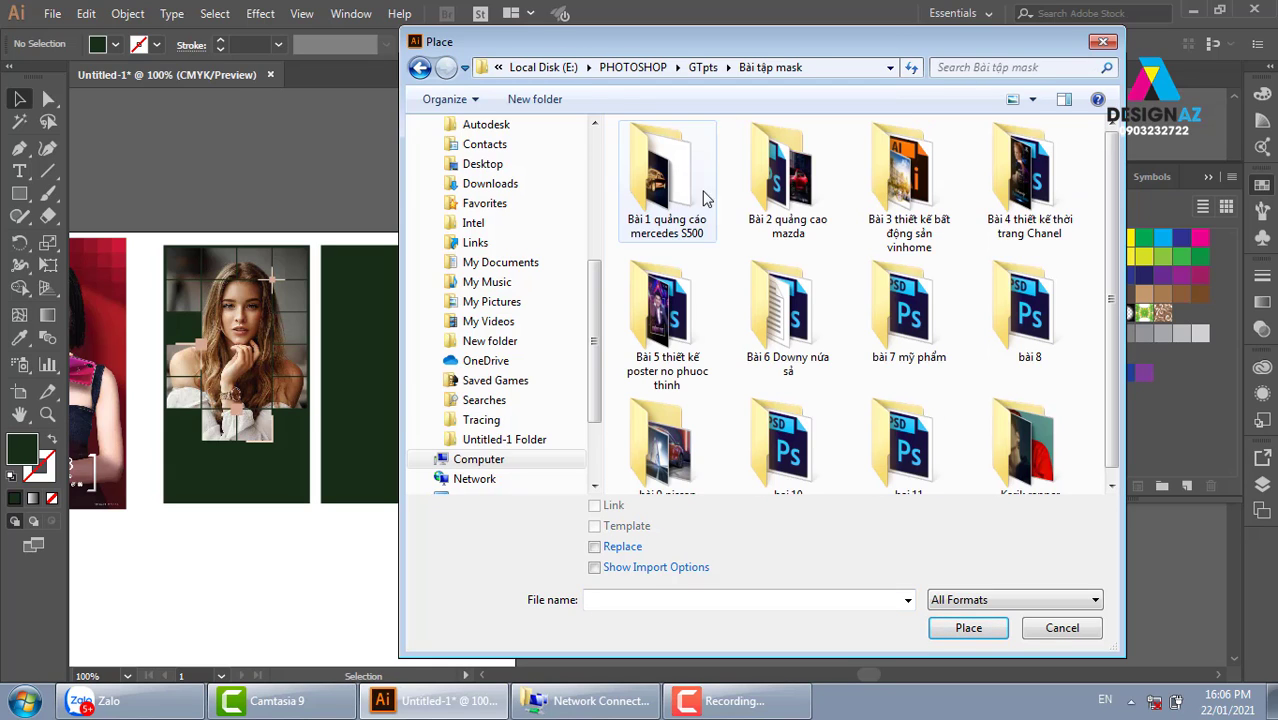
pyautogui.scroll(-1, 1037, 450)
pyautogui.doubleClick(1037, 450)
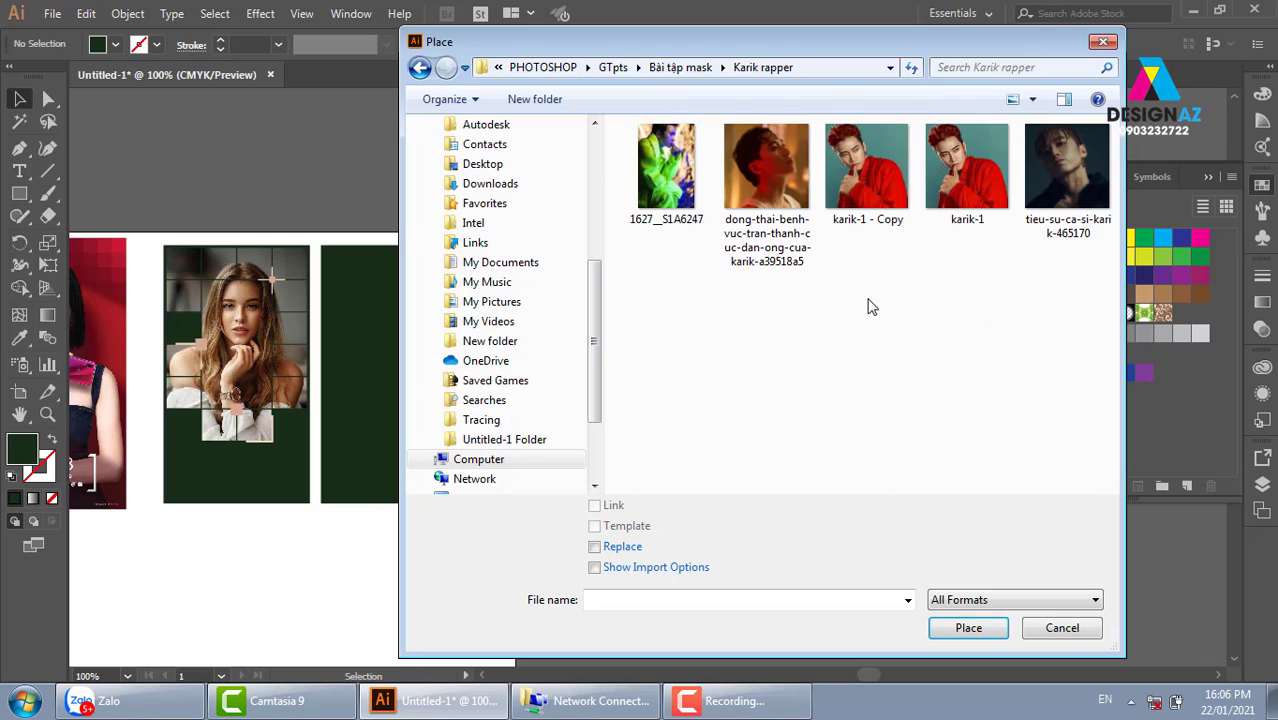
pyautogui.click(945, 193)
pyautogui.click(968, 627)
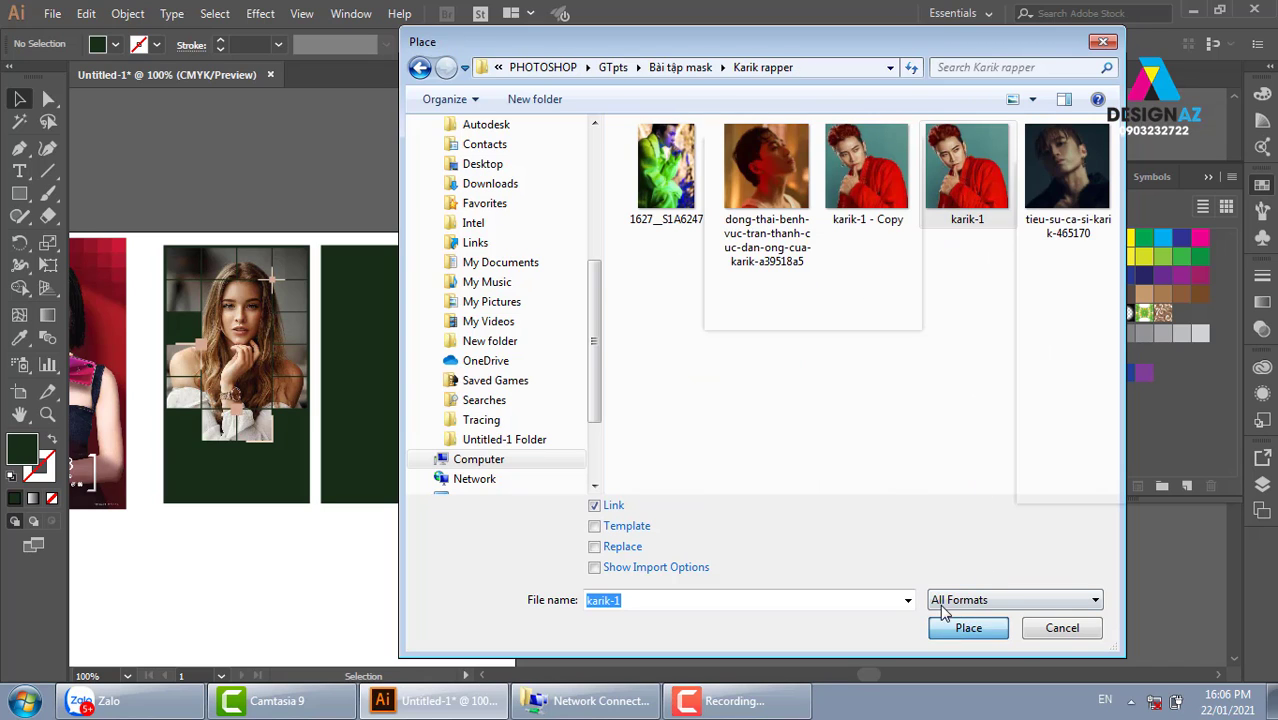
pyautogui.moveTo(327, 238); pyautogui.dragTo(485, 398)
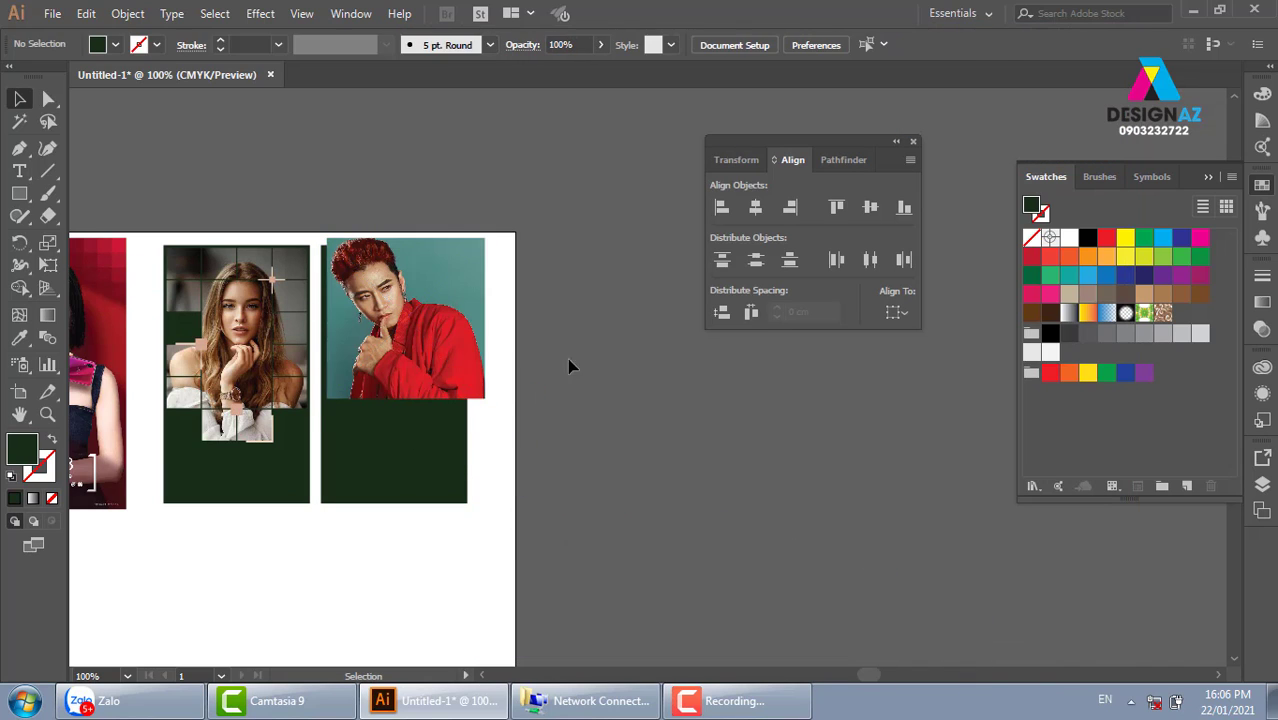
# Step: Align the man's photo to the green panel's top-left corner and shrink it to fit inside
pyautogui.scroll(3, 563, 481)
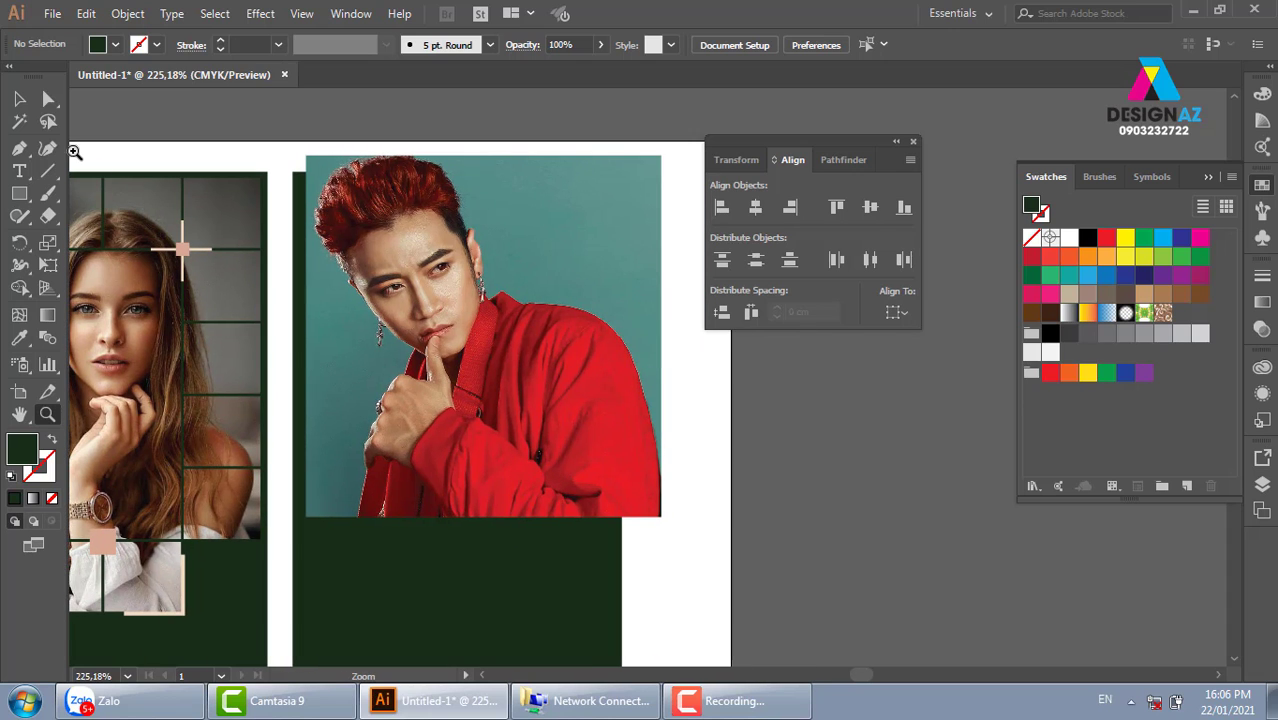
pyautogui.click(19, 98)
pyautogui.click(522, 314)
pyautogui.moveTo(393, 260)
pyautogui.mouseDown()
pyautogui.moveTo(440, 328)
pyautogui.moveTo(514, 300)
pyautogui.mouseUp()
pyautogui.keyDown('shift'); pyautogui.click(326, 358); pyautogui.keyUp('shift')
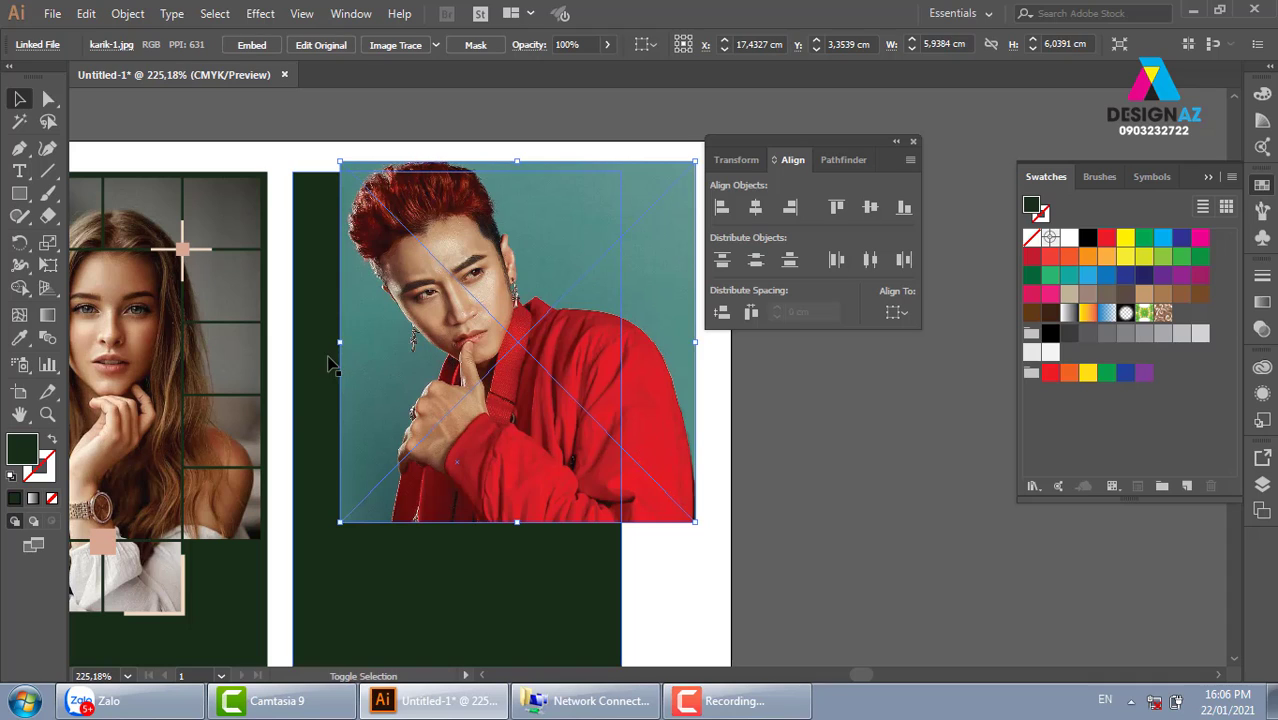
pyautogui.click(305, 405)
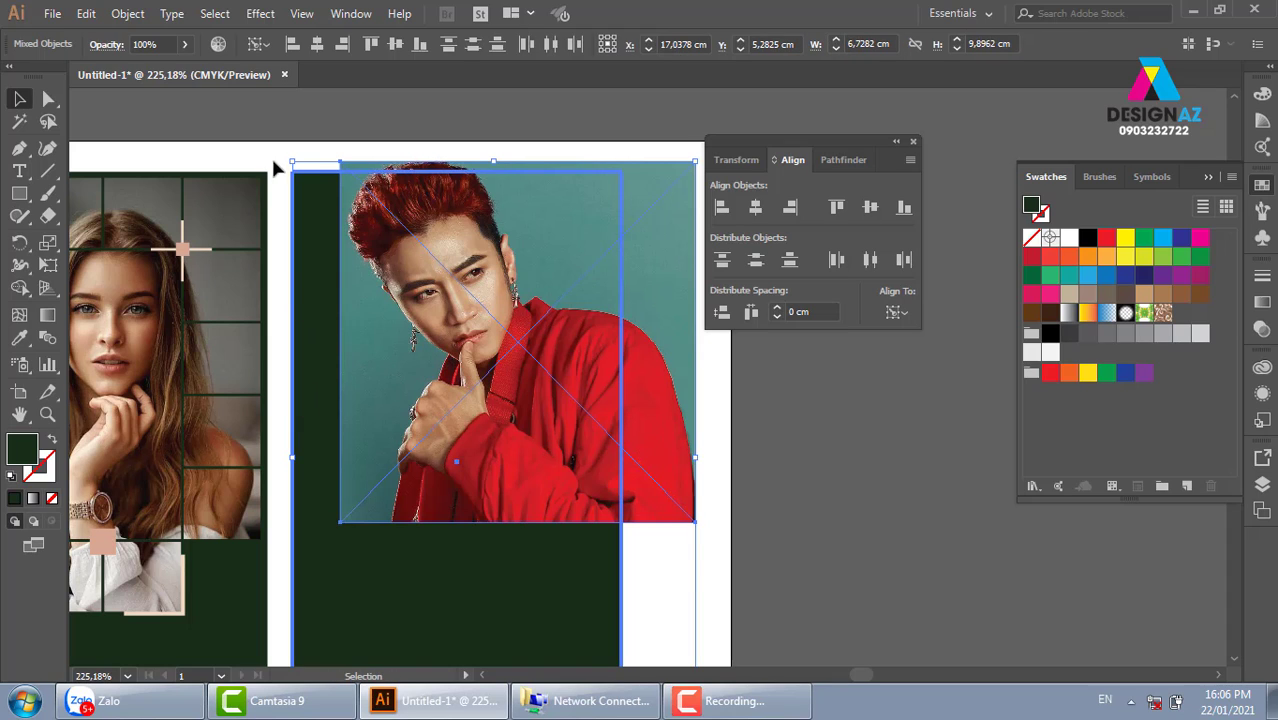
pyautogui.click(721, 207)
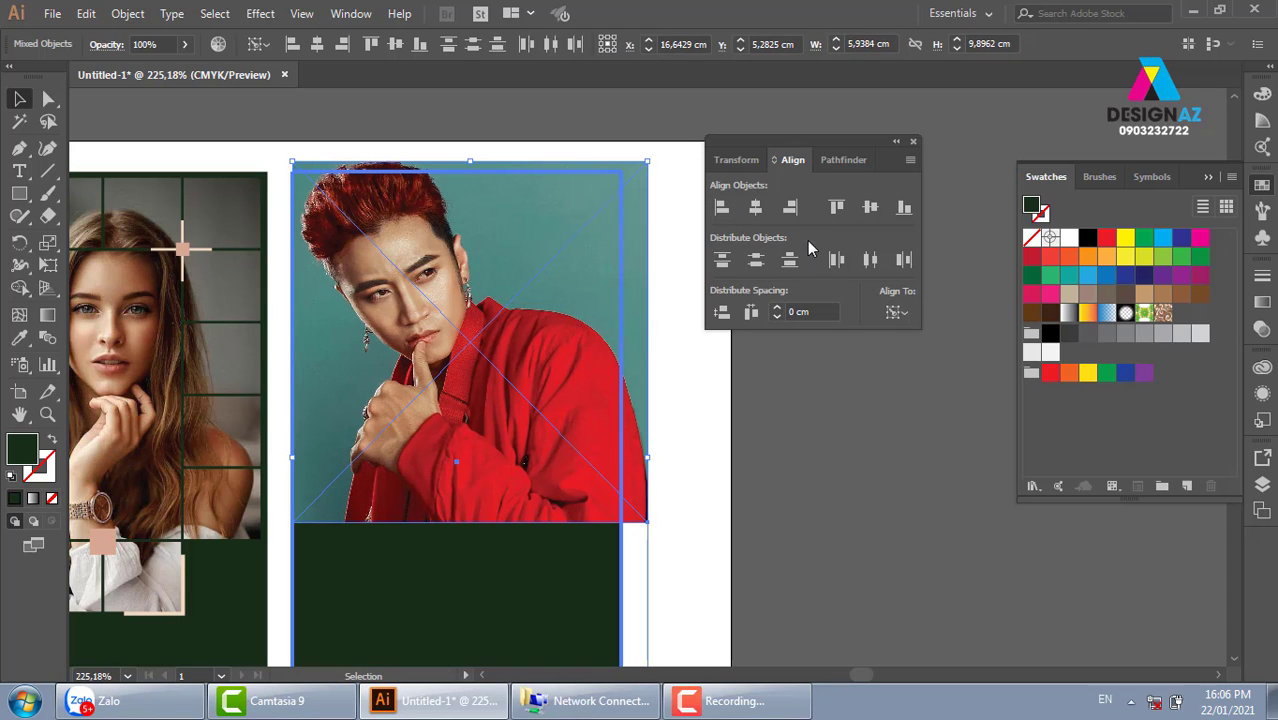
pyautogui.click(836, 207)
pyautogui.click(660, 240)
pyautogui.click(640, 210)
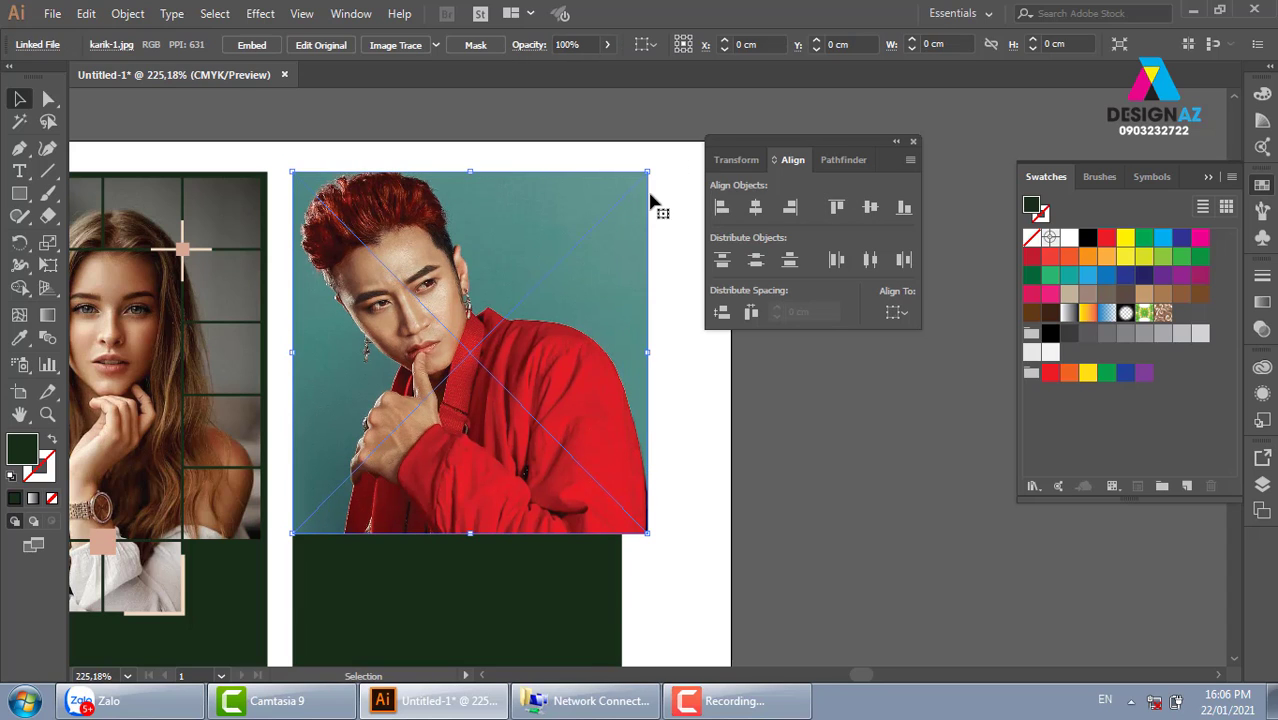
pyautogui.moveTo(652, 172); pyautogui.dragTo(622, 197)
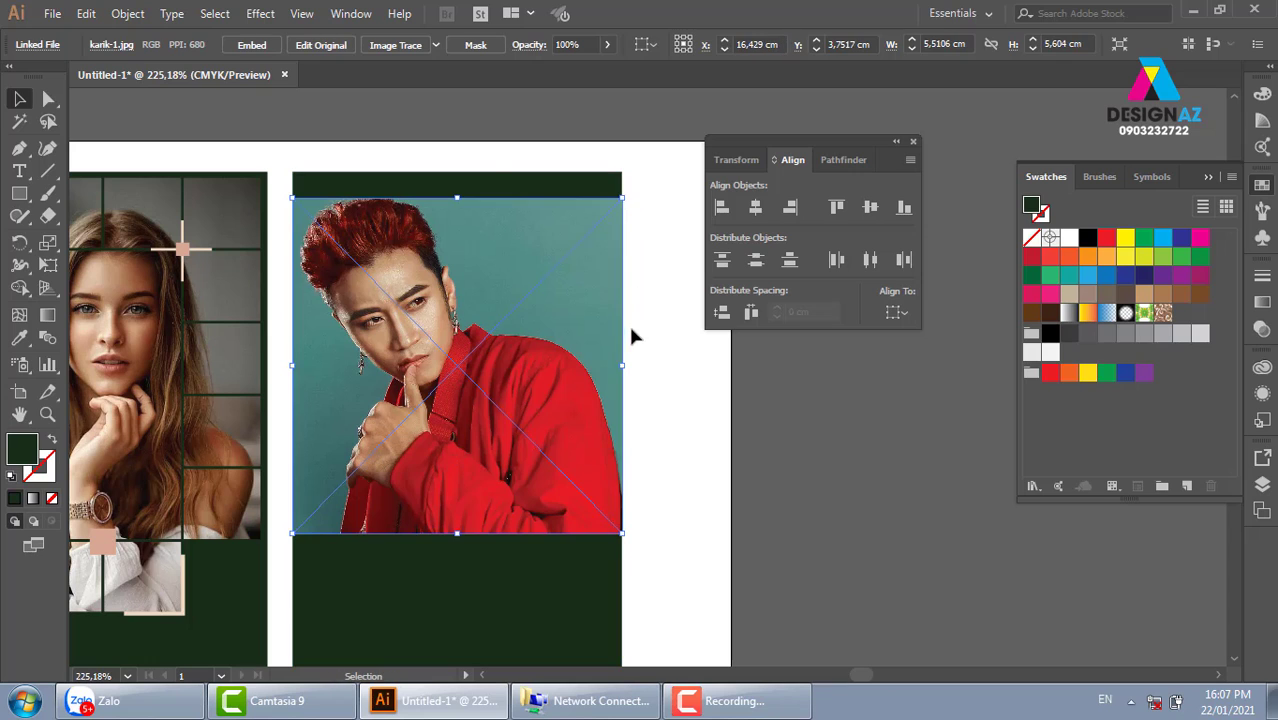
pyautogui.moveTo(522, 311); pyautogui.dragTo(525, 294)
pyautogui.click(659, 320)
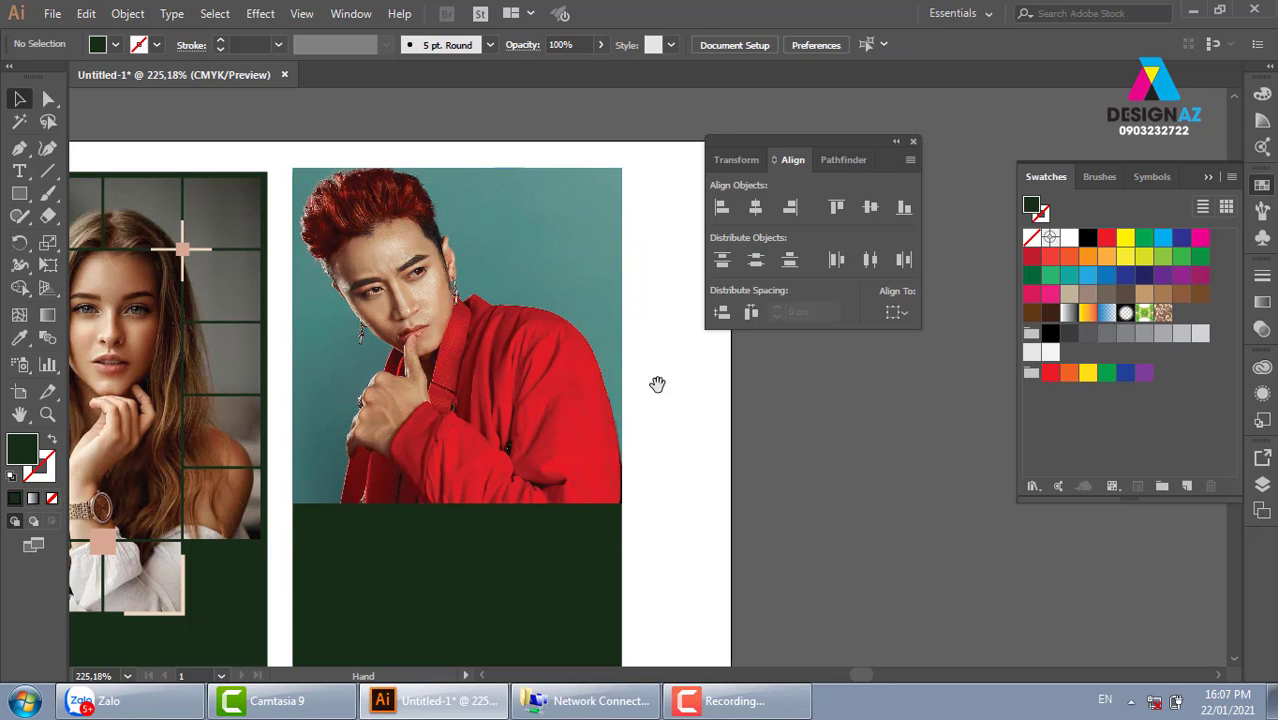
pyautogui.moveTo(656, 384); pyautogui.dragTo(644, 358)
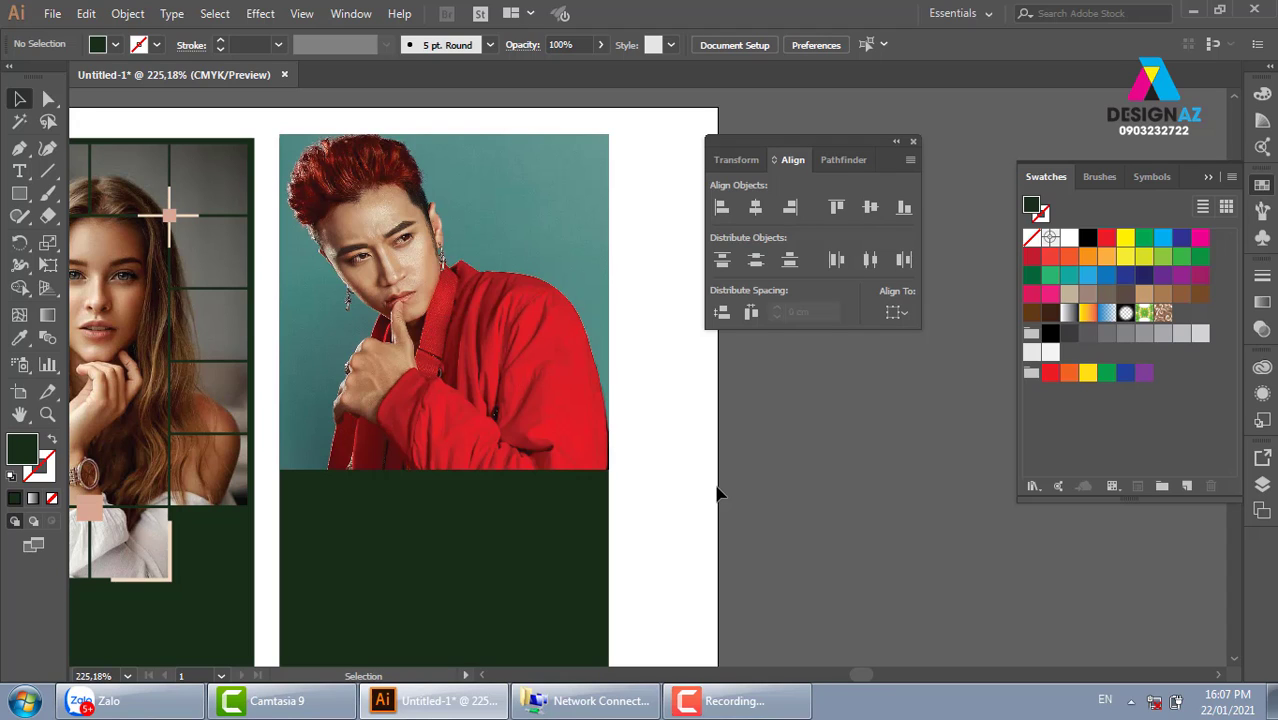
# Step: Set the dark green rectangle's width to the photo's 5,5106 cm
pyautogui.click(474, 327)
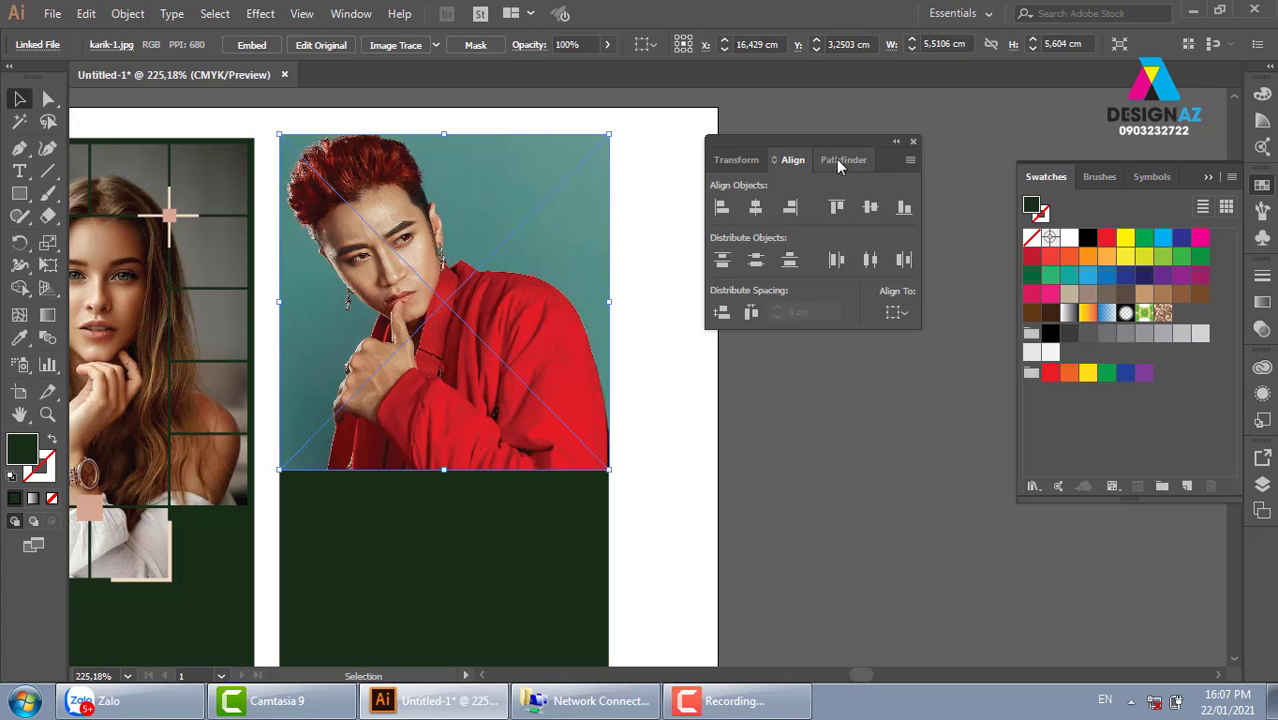
pyautogui.click(740, 160)
pyautogui.doubleClick(876, 188)
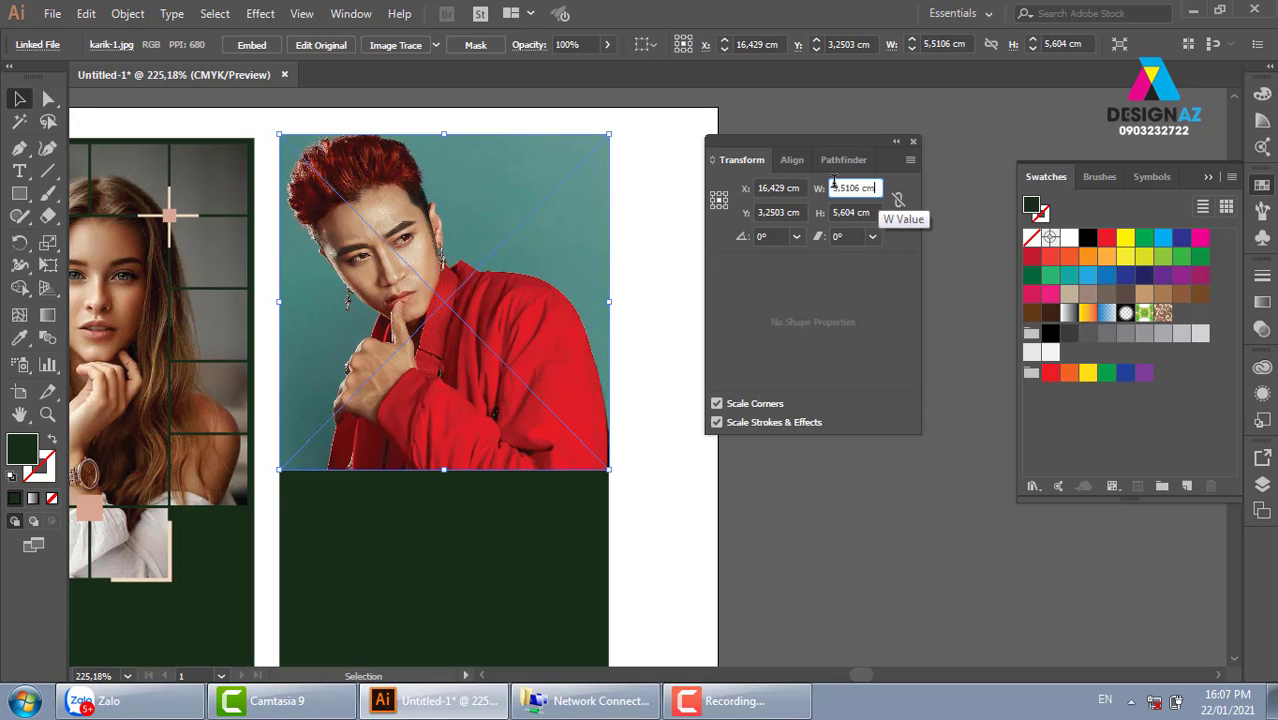
pyautogui.click(641, 556)
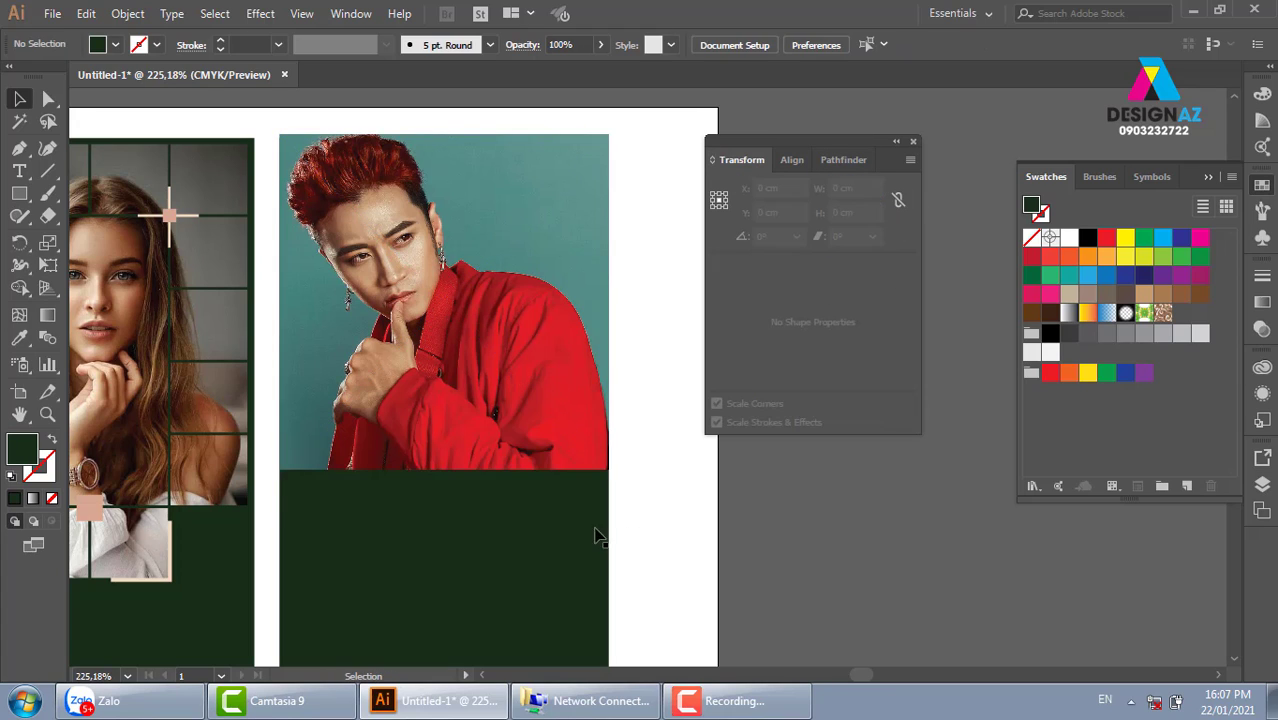
pyautogui.click(562, 516)
pyautogui.click(859, 188)
pyautogui.hotkey('ctrl', 'a')
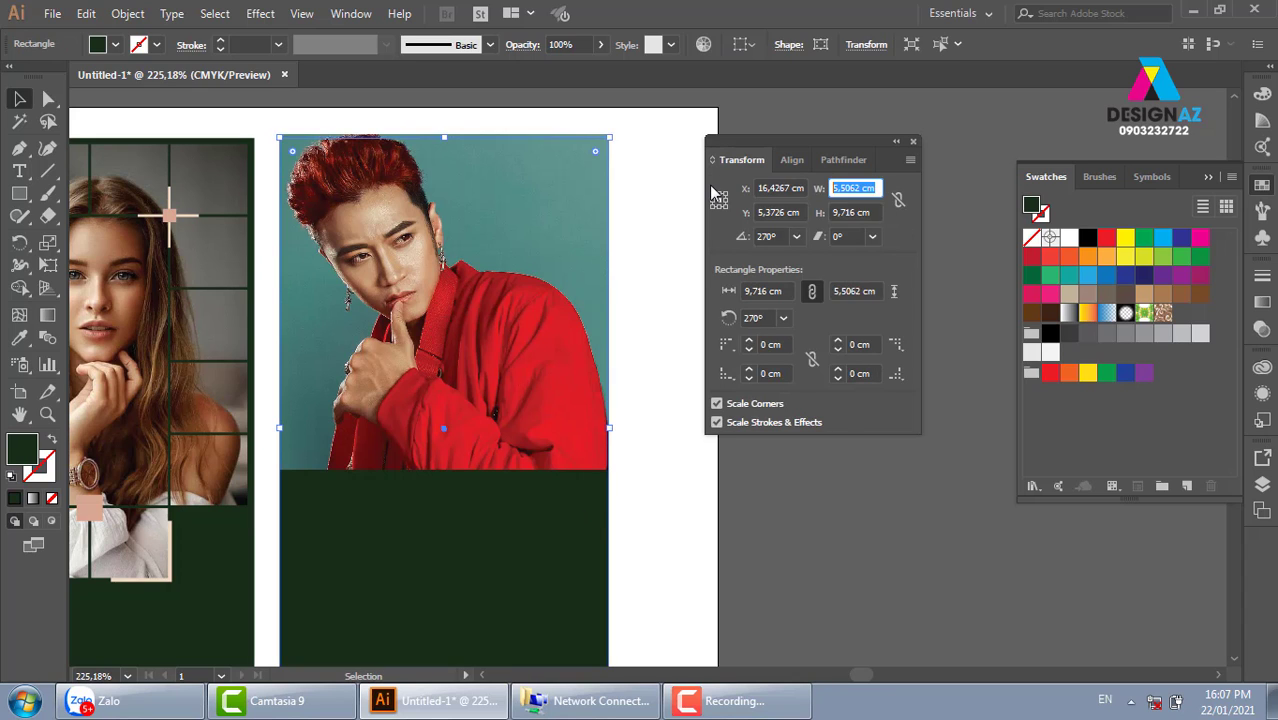
pyautogui.write('5,5106')
pyautogui.press('Return')
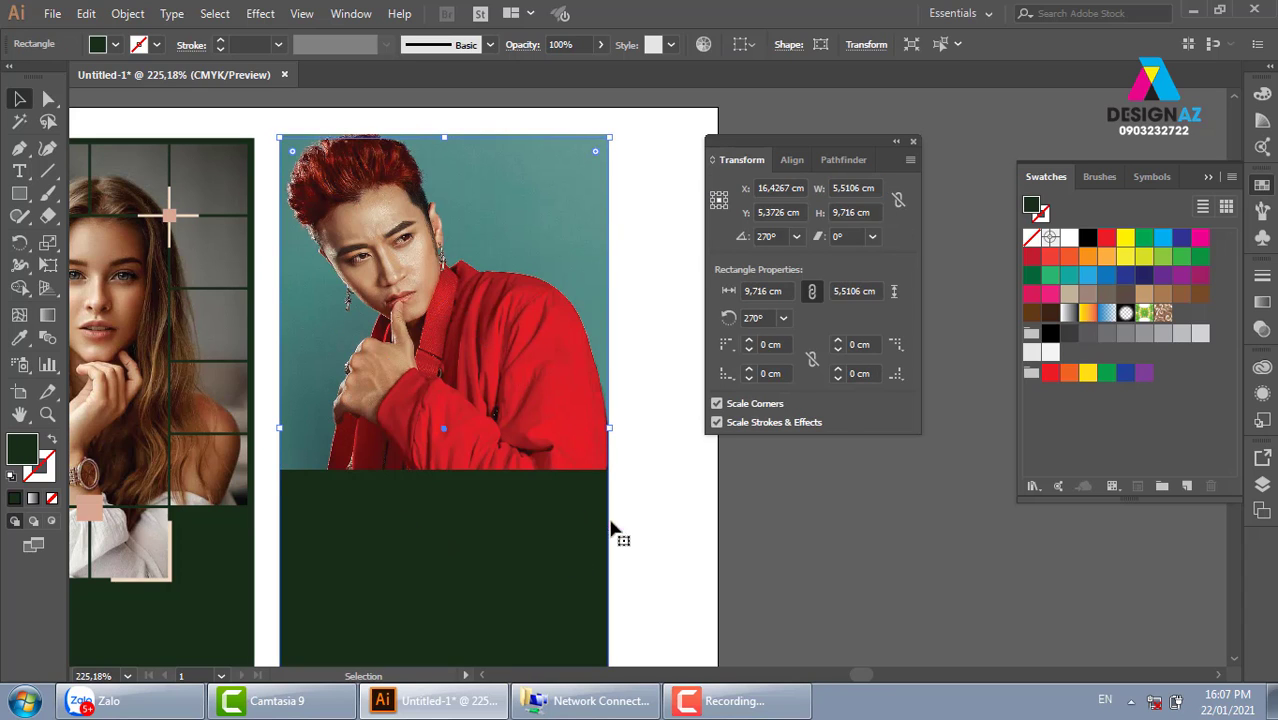
# Step: Centre the photo and the green rectangle horizontally on each other
pyautogui.click(616, 529)
pyautogui.click(544, 523)
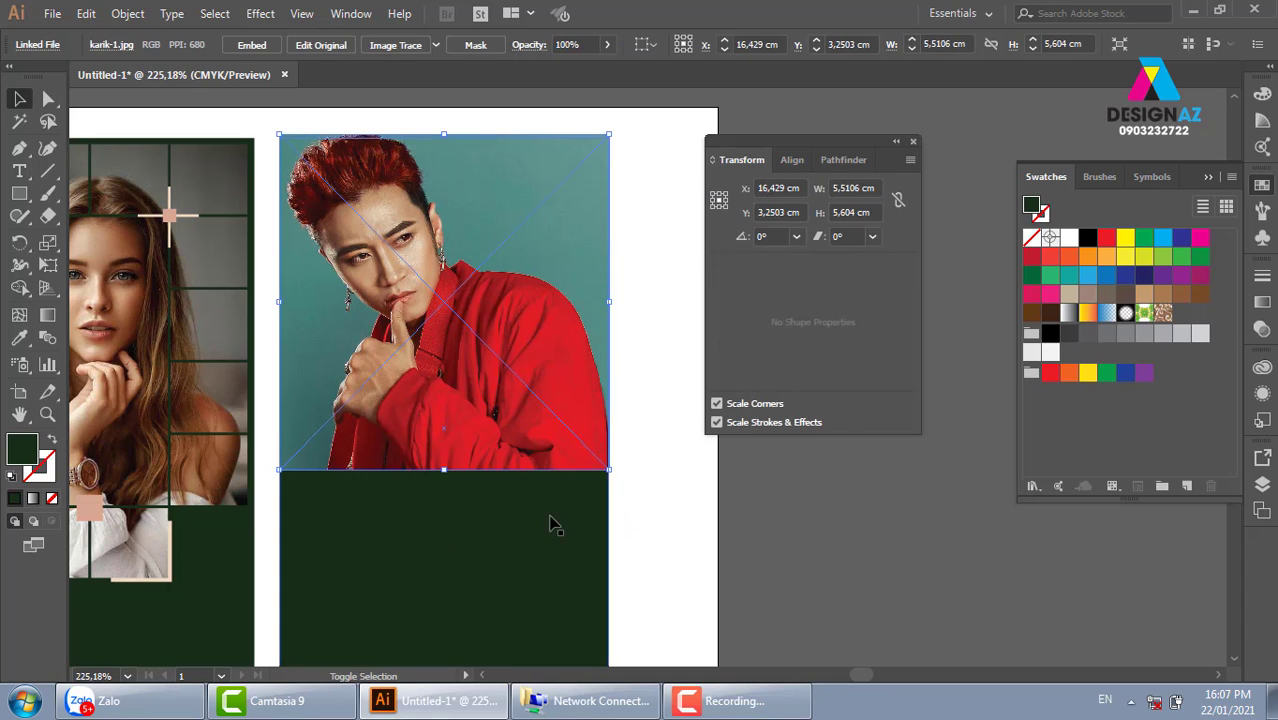
pyautogui.click(792, 160)
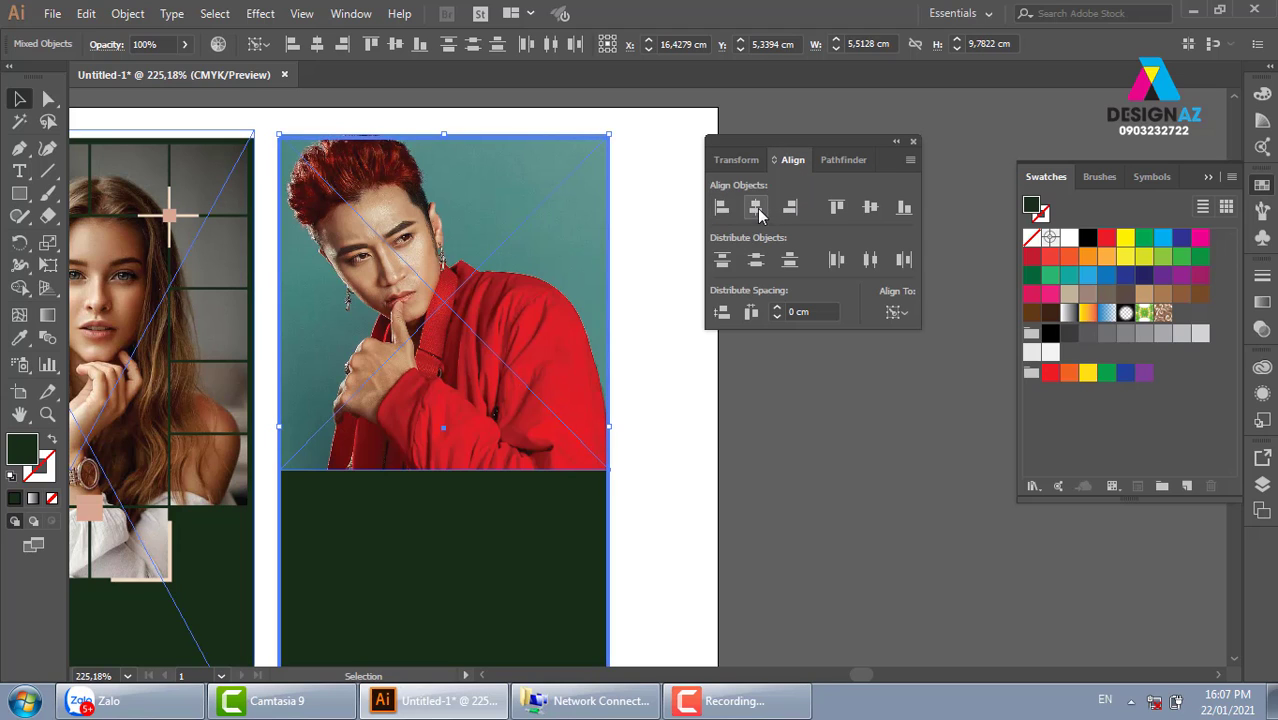
pyautogui.click(836, 207)
pyautogui.click(790, 547)
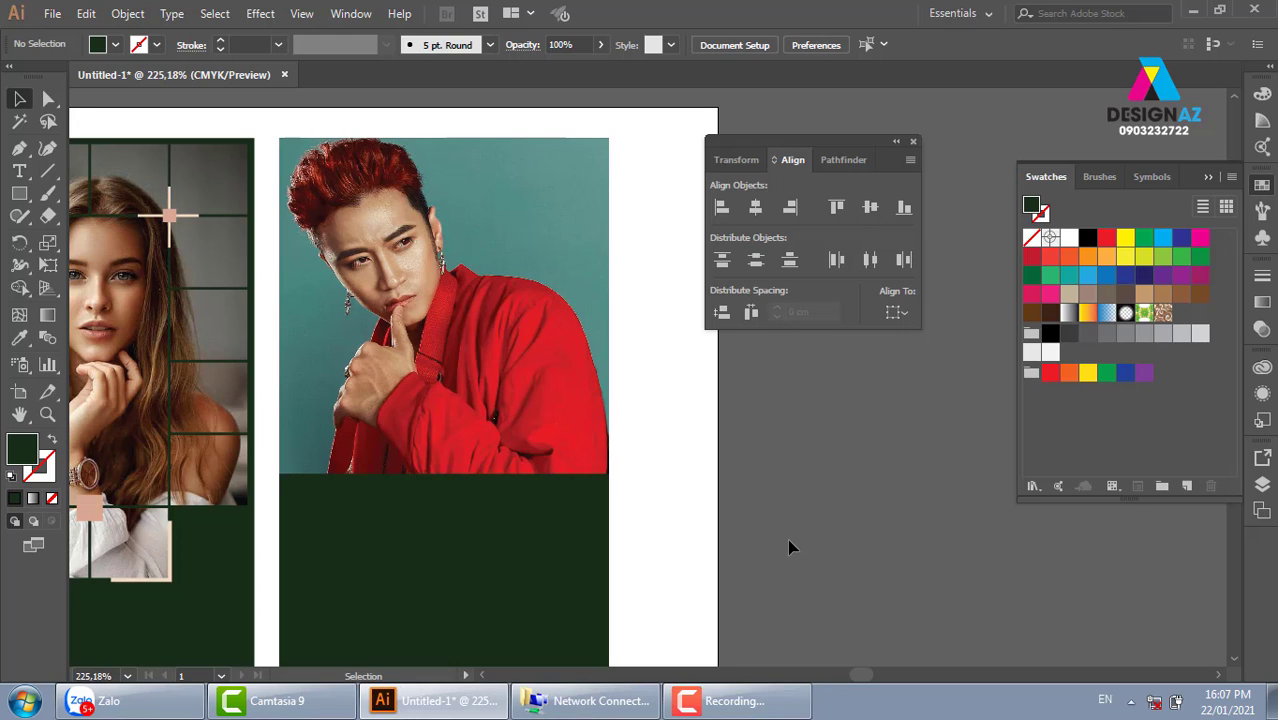
# Step: Draw a white-filled rectangle exactly covering the man's photo
pyautogui.scroll(-1, 700, 450)
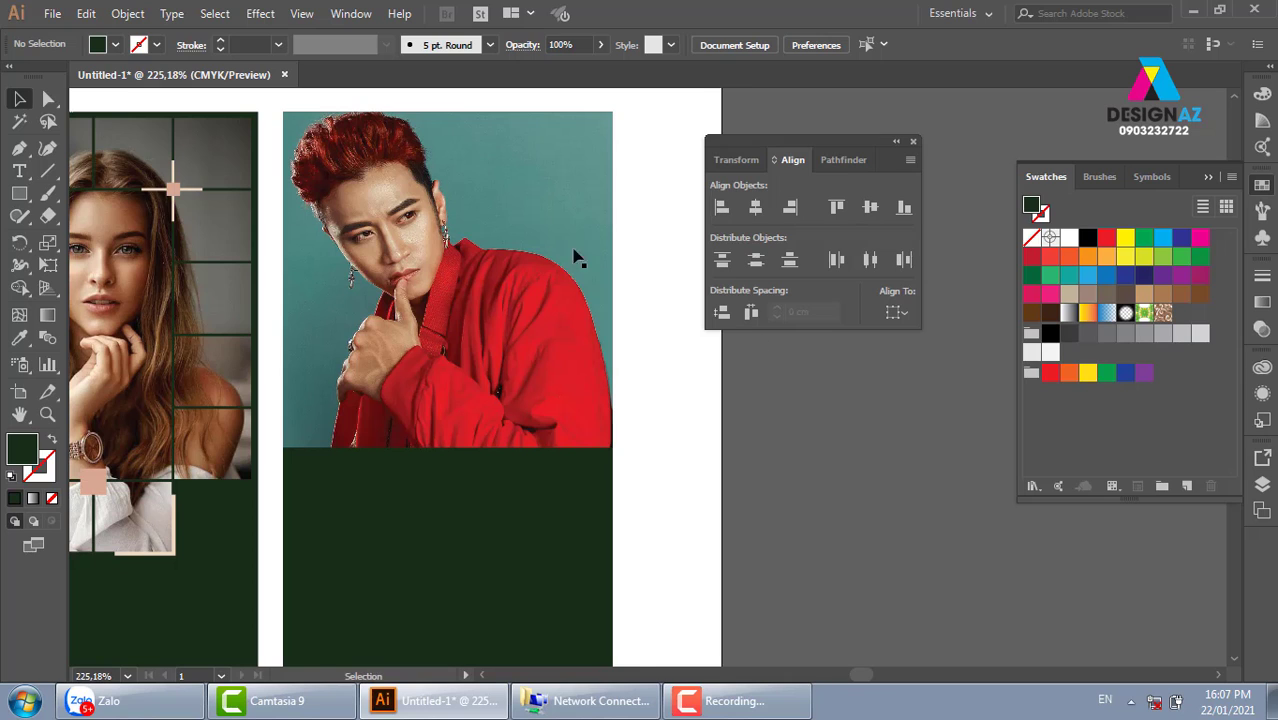
pyautogui.moveTo(576, 258); pyautogui.dragTo(614, 266)
pyautogui.press('m')
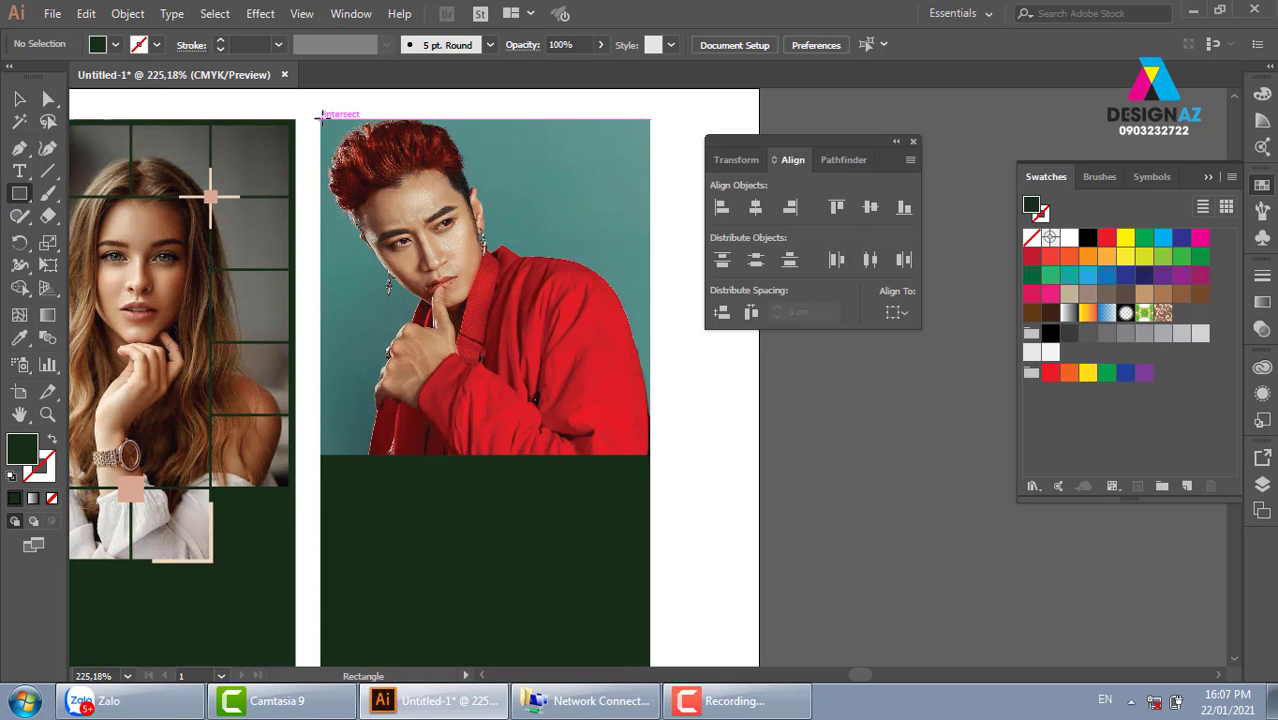
pyautogui.moveTo(321, 117); pyautogui.dragTo(650, 449)
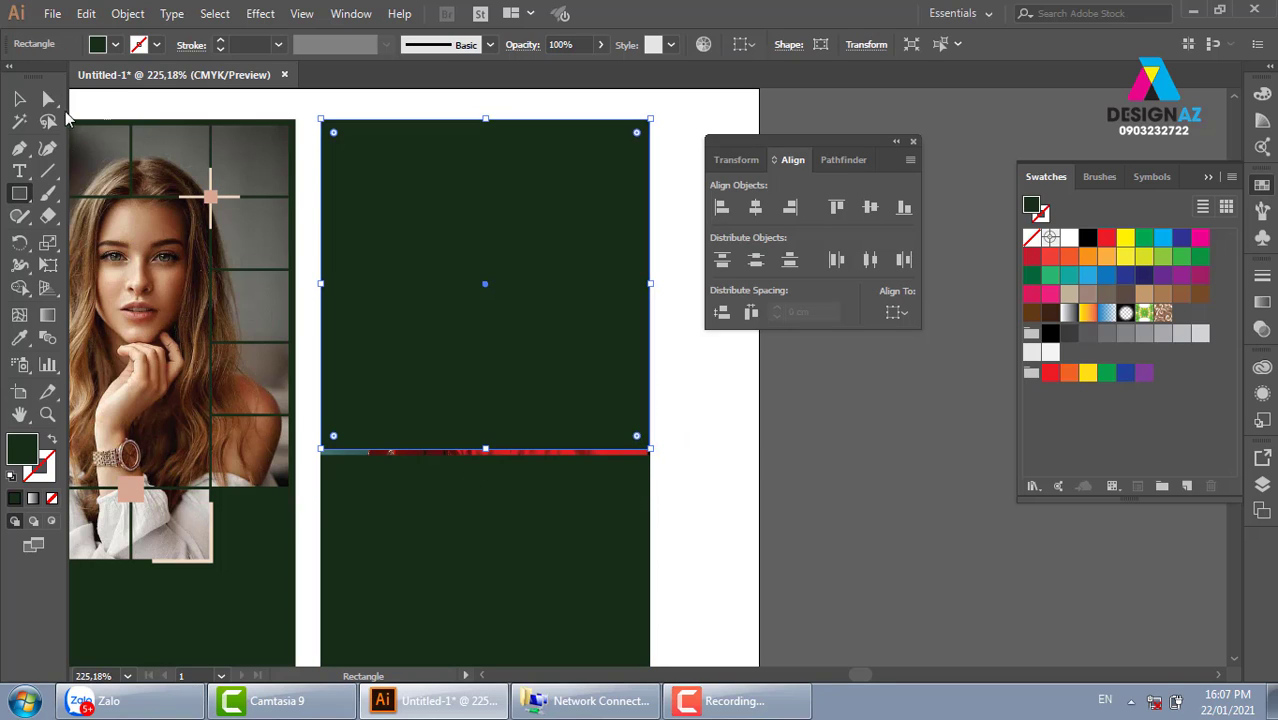
pyautogui.click(17, 99)
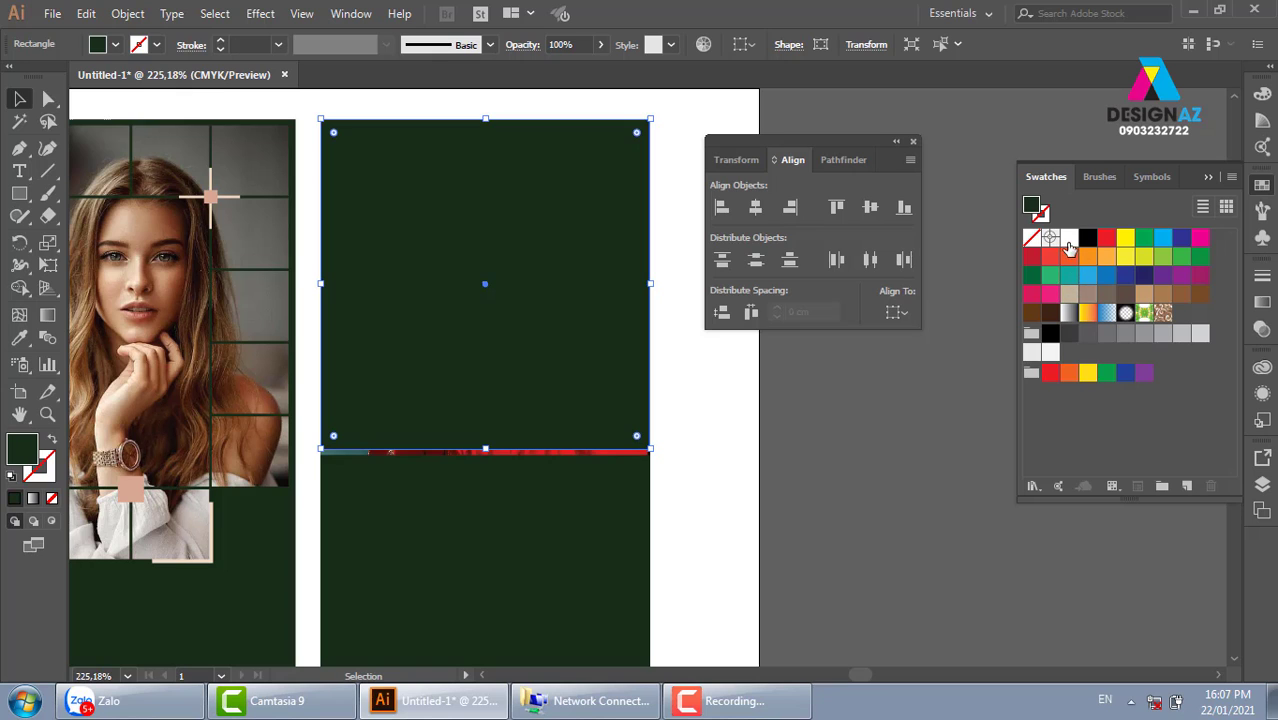
pyautogui.click(1069, 237)
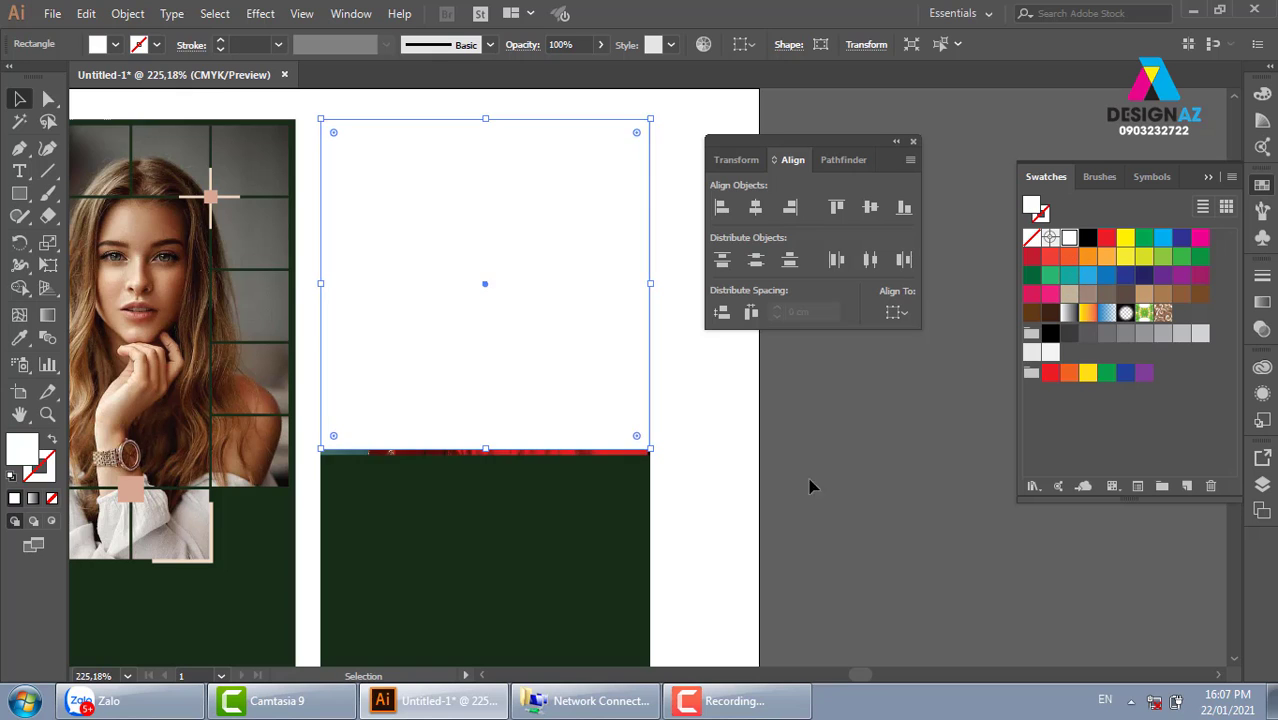
pyautogui.click(120, 18)
pyautogui.moveTo(197, 401)
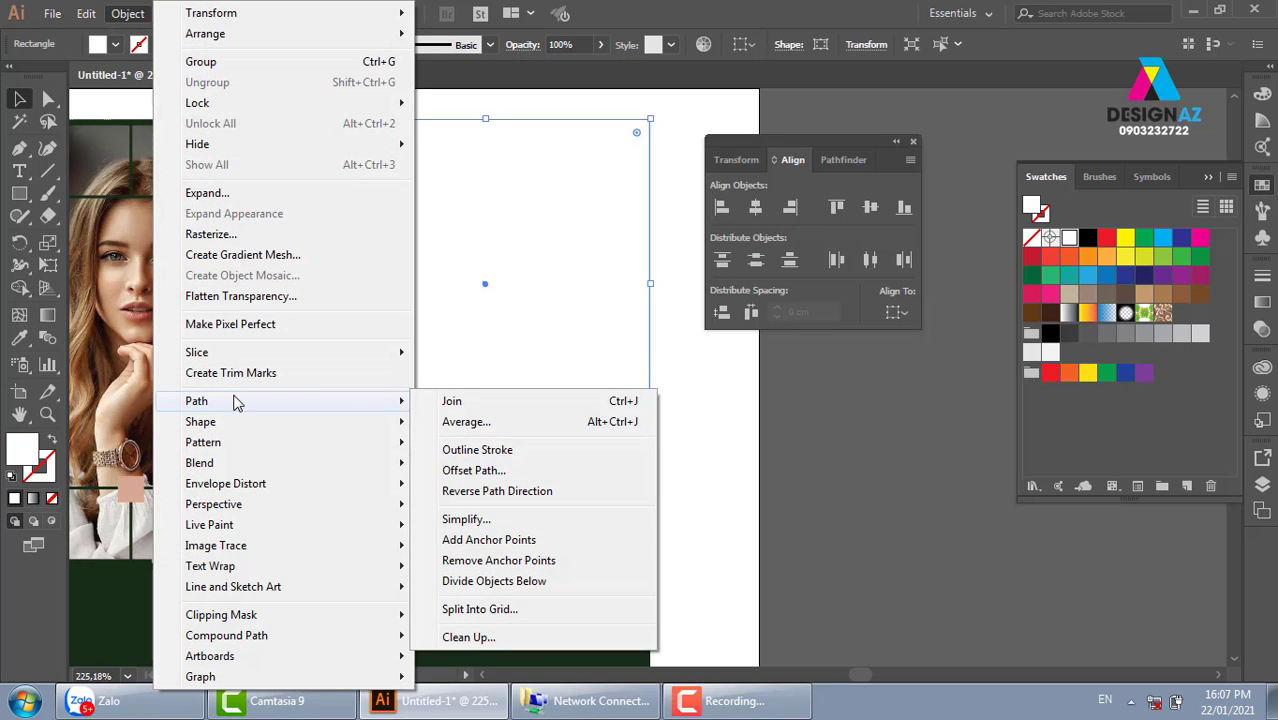
# Step: Preview Split Into Grid on the white rectangle with 5 rows and 5 columns
pyautogui.click(505, 612)
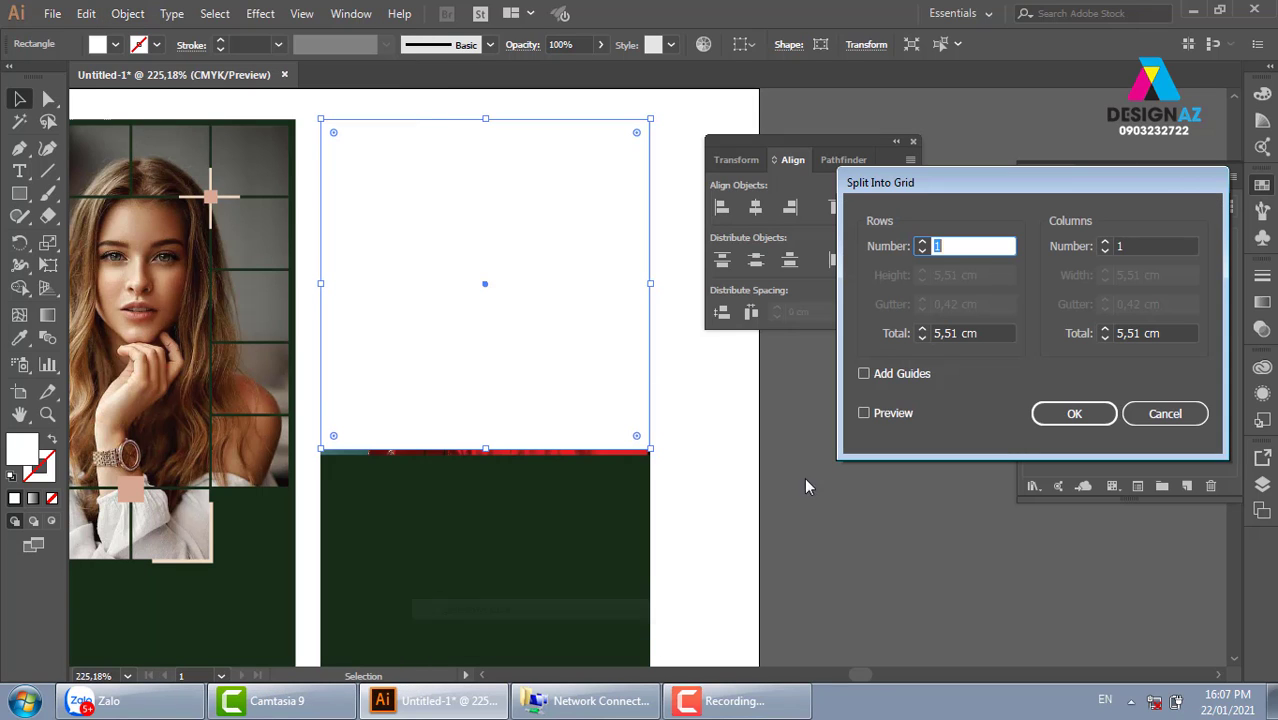
pyautogui.click(892, 413)
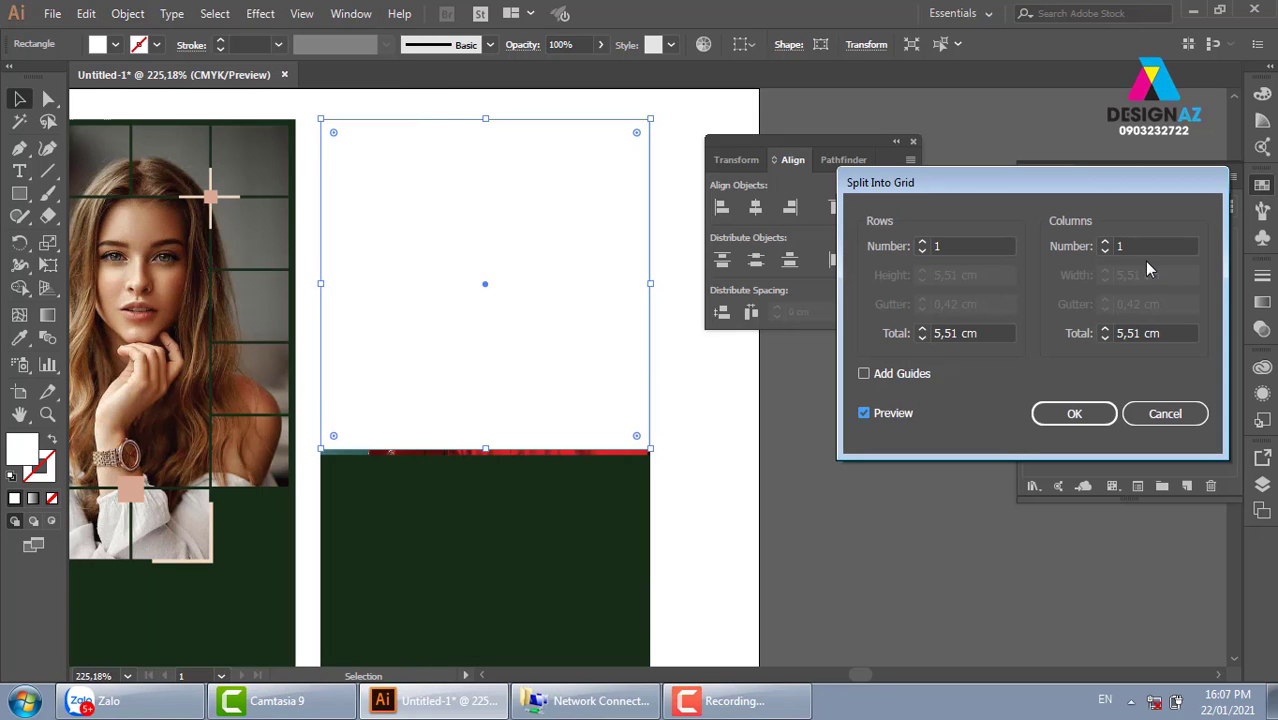
pyautogui.click(1104, 244)
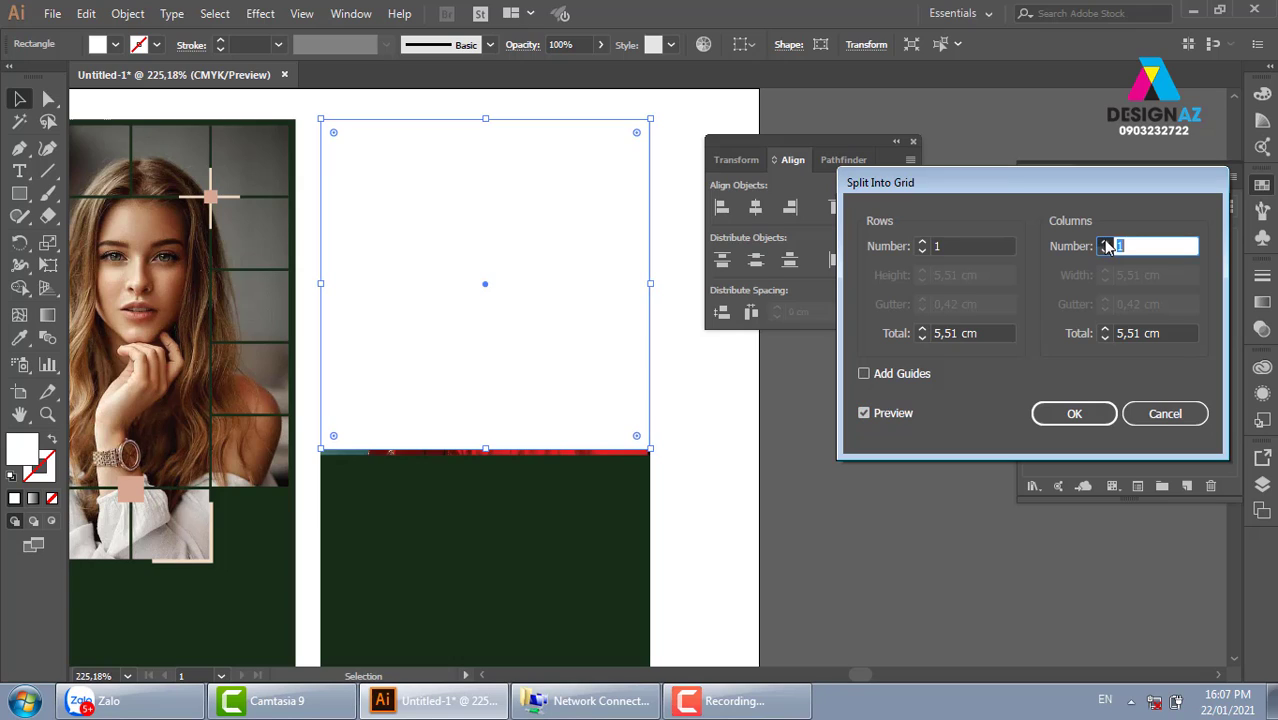
pyautogui.write('2')
pyautogui.click(1104, 244)
pyautogui.click(1104, 244)
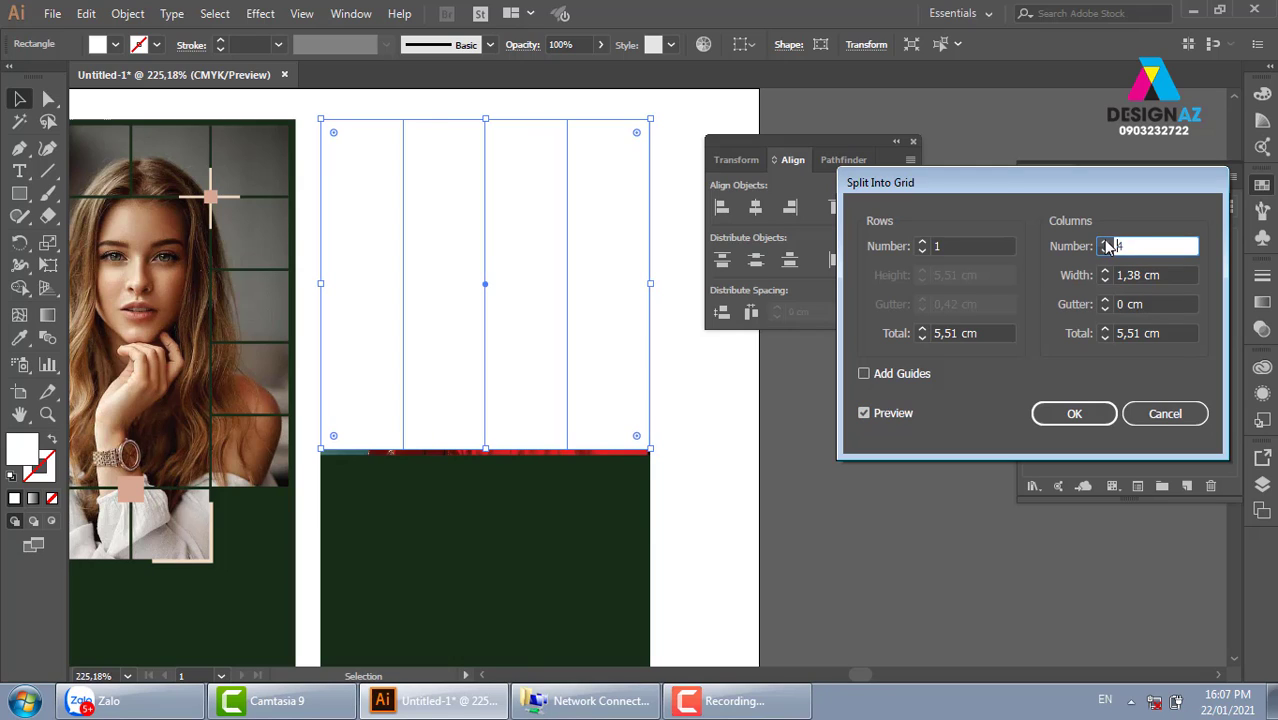
pyautogui.click(1104, 244)
pyautogui.click(926, 247)
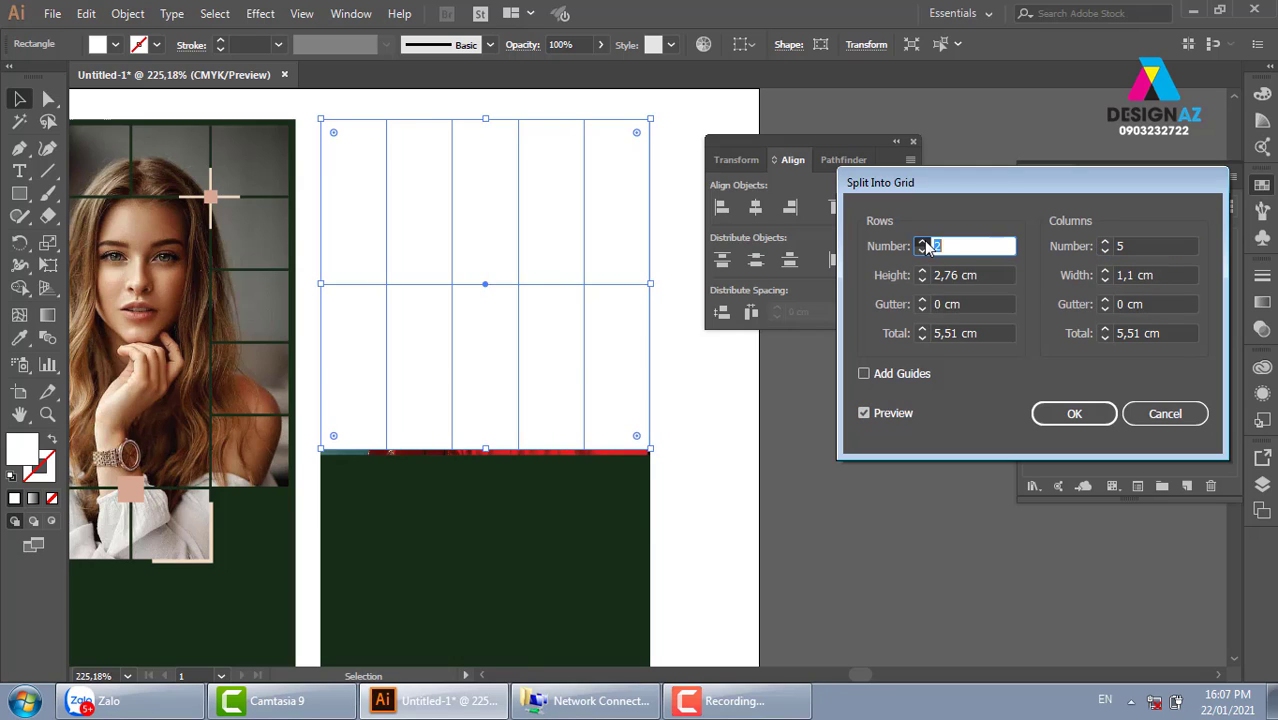
pyautogui.click(922, 244)
pyautogui.click(922, 244)
pyautogui.click(922, 244)
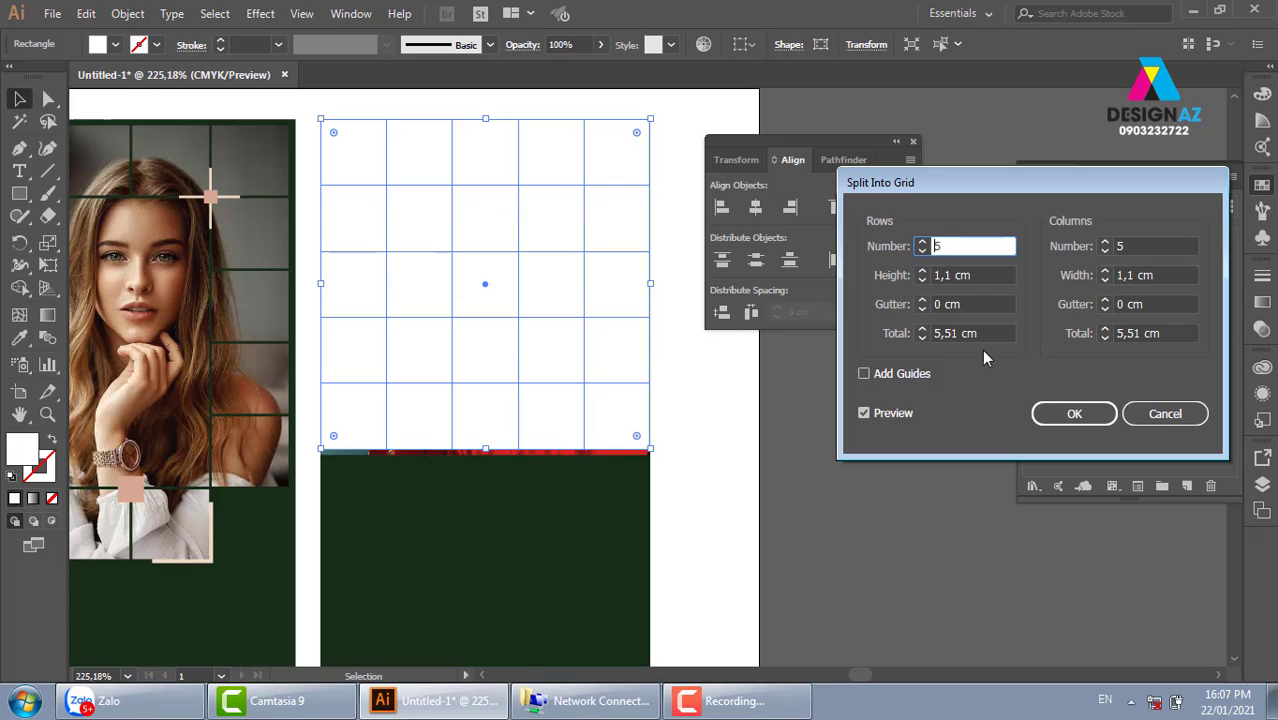
# Step: Set both row and column gutters to 0,03 cm and apply the grid split
pyautogui.click(922, 299)
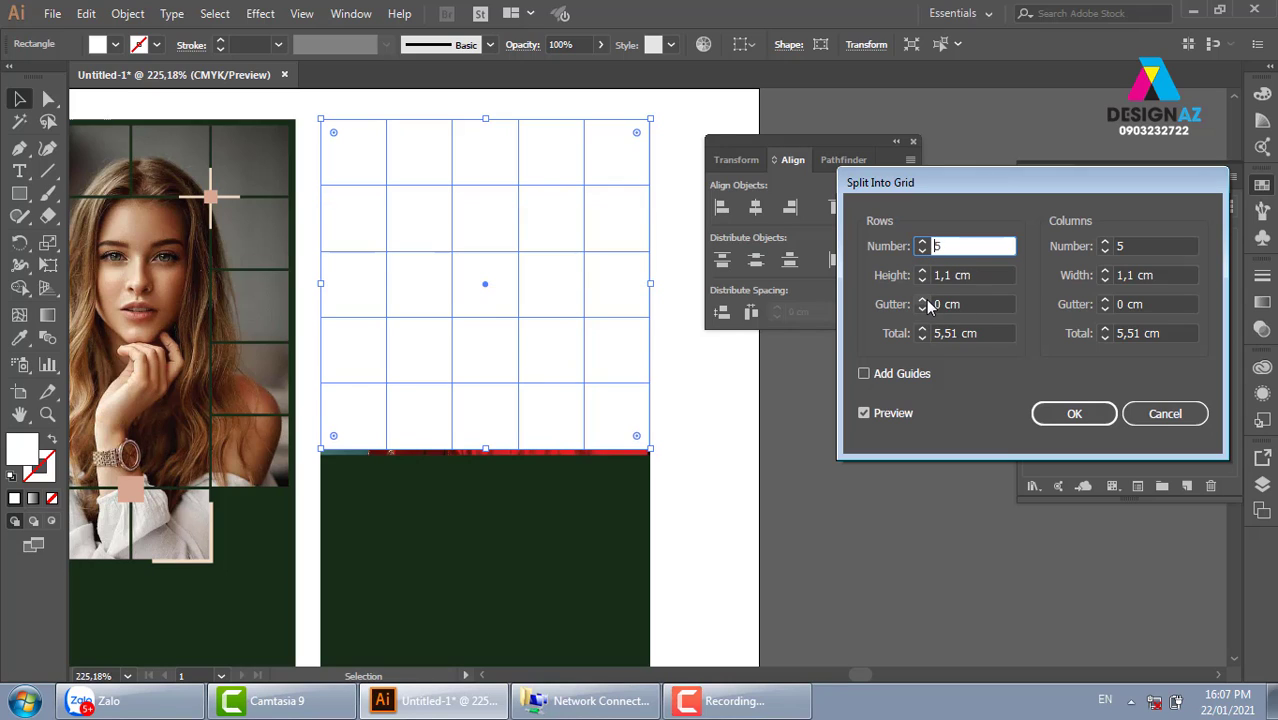
pyautogui.click(1105, 300)
pyautogui.moveTo(951, 303); pyautogui.dragTo(942, 304)
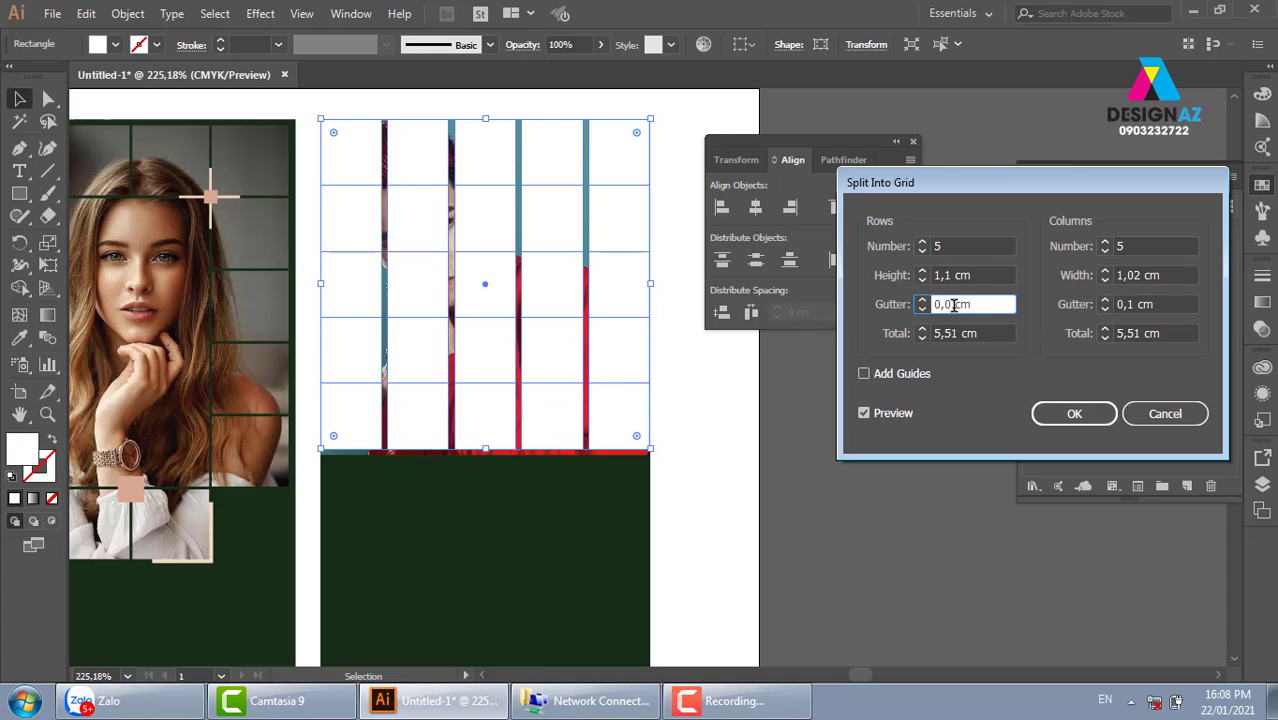
pyautogui.write('3')
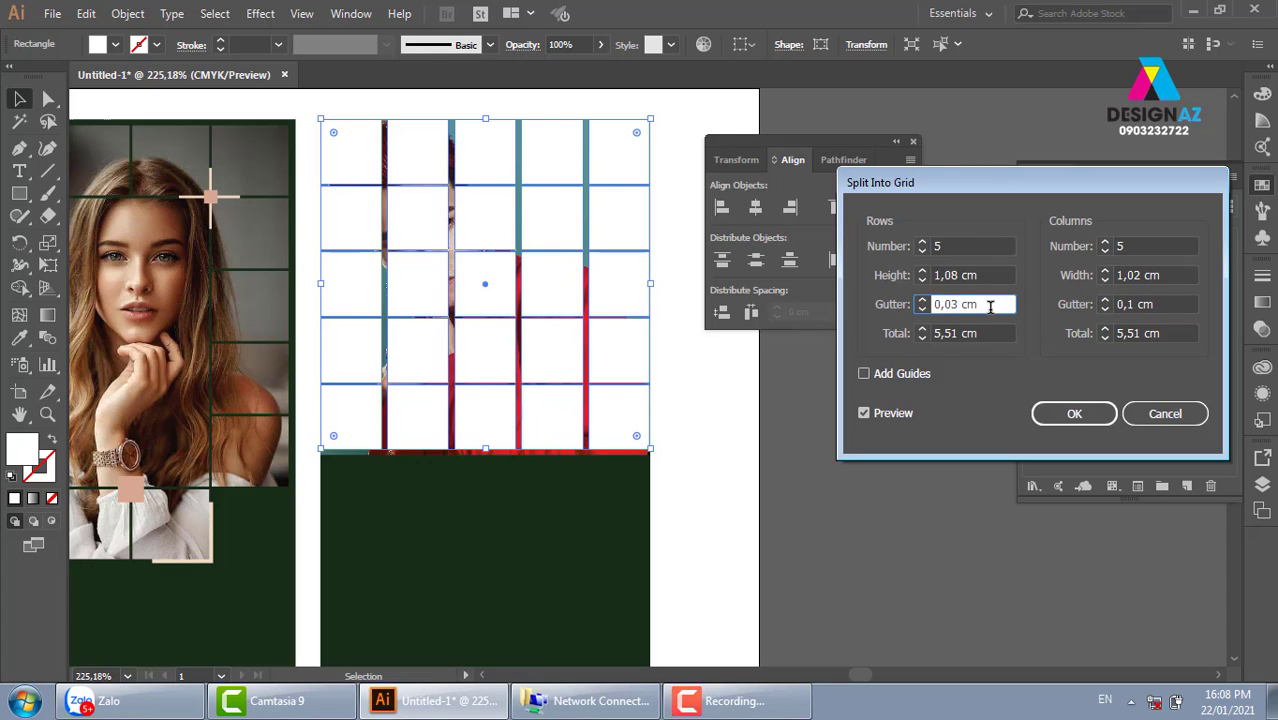
pyautogui.moveTo(990, 306); pyautogui.dragTo(925, 308)
pyautogui.hotkey('ctrl', 'c')
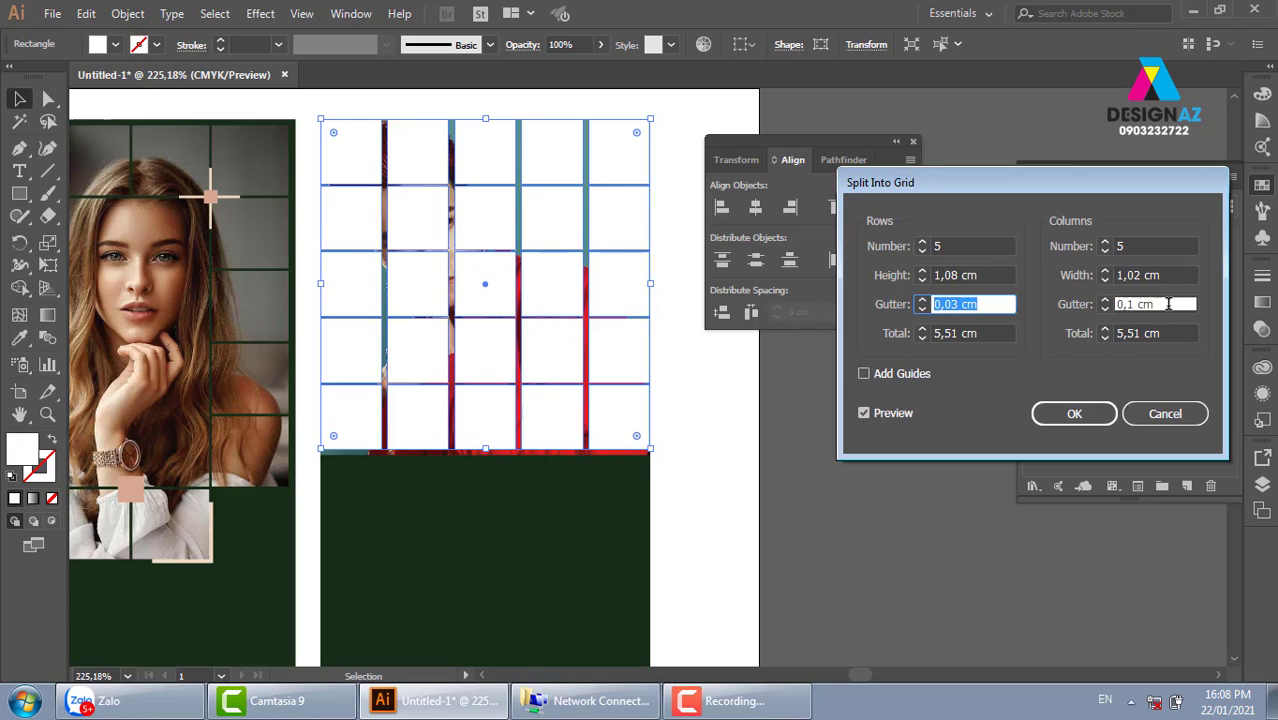
pyautogui.moveTo(1168, 304); pyautogui.dragTo(1026, 304)
pyautogui.hotkey('ctrl', 'v')
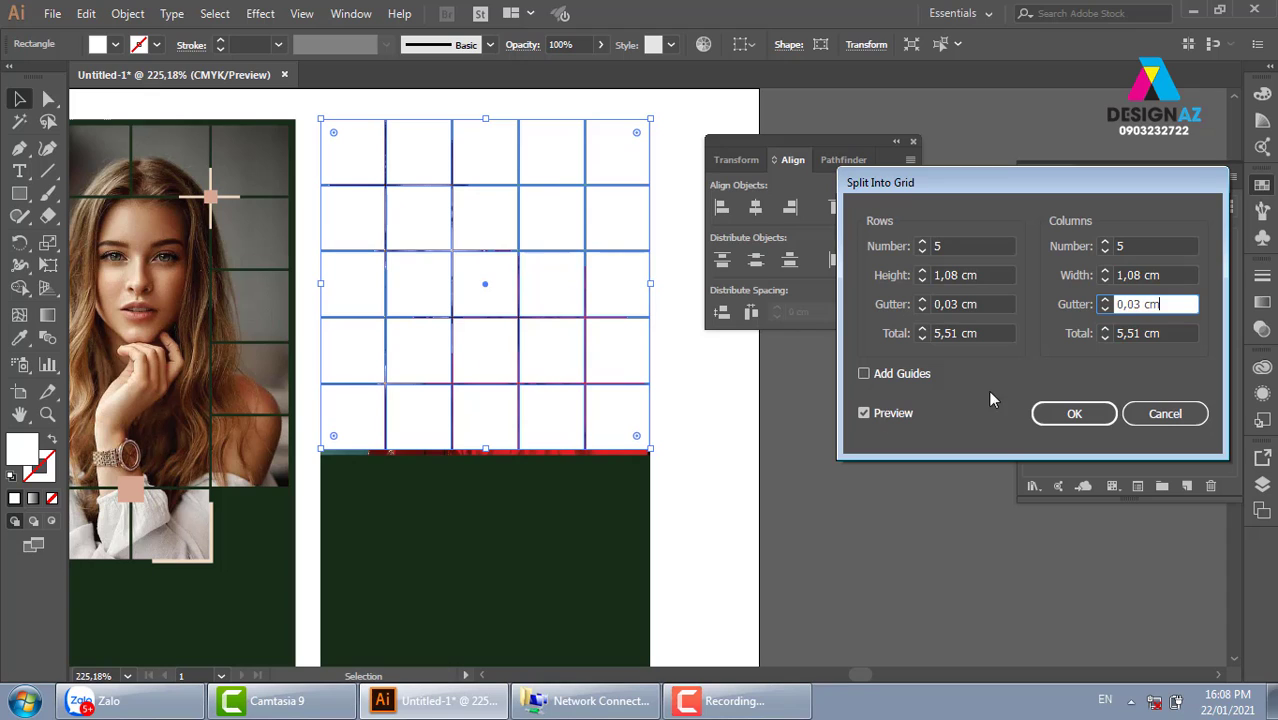
pyautogui.click(1074, 414)
pyautogui.click(821, 485)
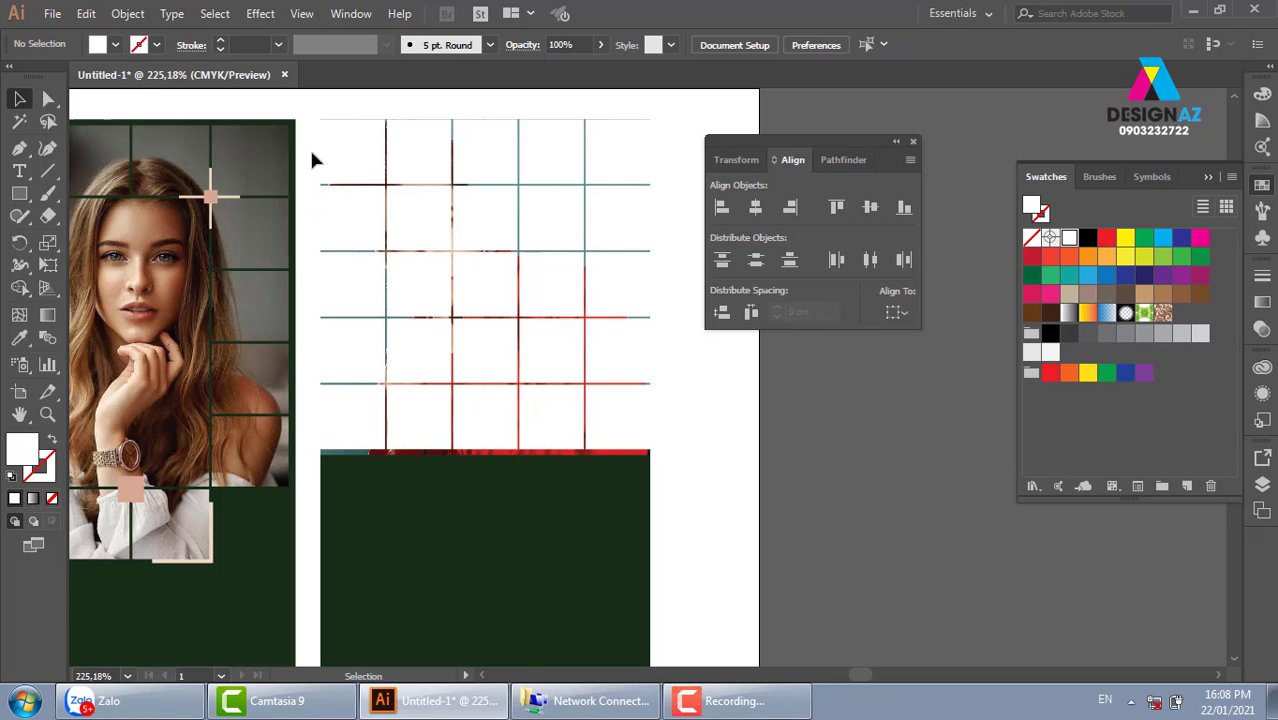
# Step: Select only the 5 × 5 white grid path, excluding the diagonal lines
pyautogui.moveTo(319, 103)
pyautogui.mouseDown()
pyautogui.moveTo(632, 383)
pyautogui.moveTo(687, 470)
pyautogui.mouseUp()
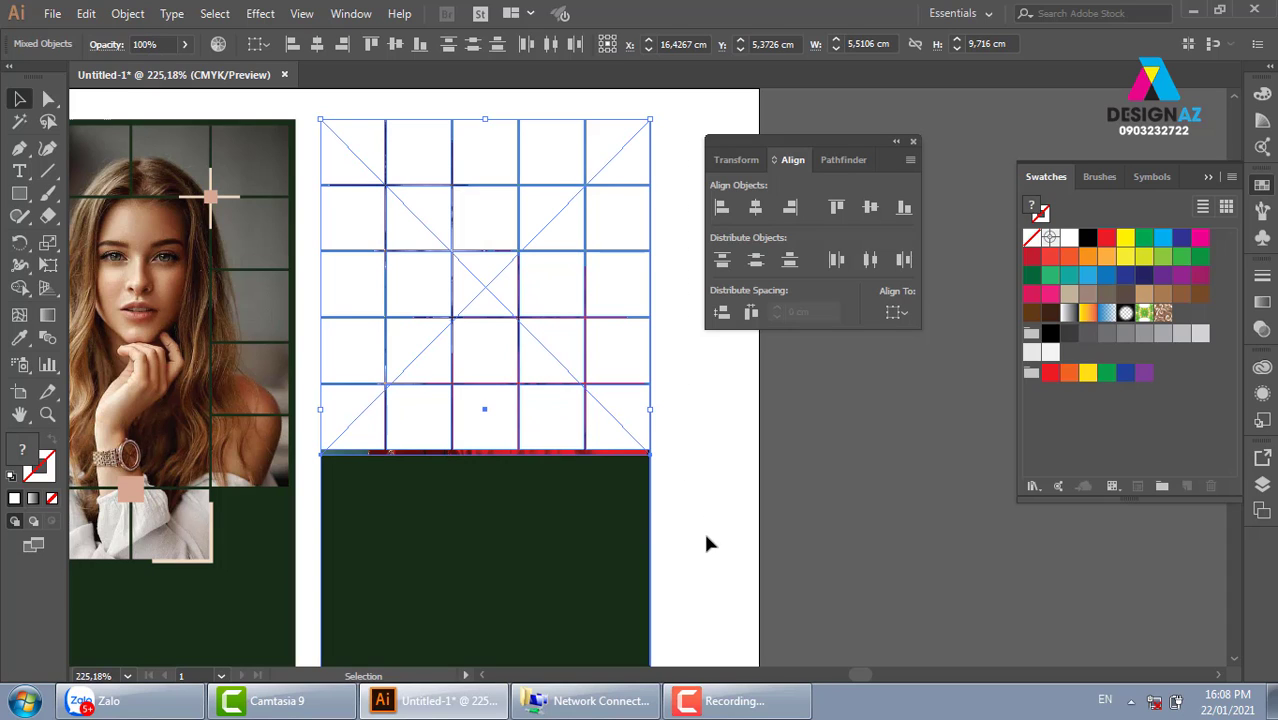
pyautogui.moveTo(706, 536)
pyautogui.mouseDown()
pyautogui.moveTo(611, 460)
pyautogui.moveTo(585, 514)
pyautogui.mouseUp()
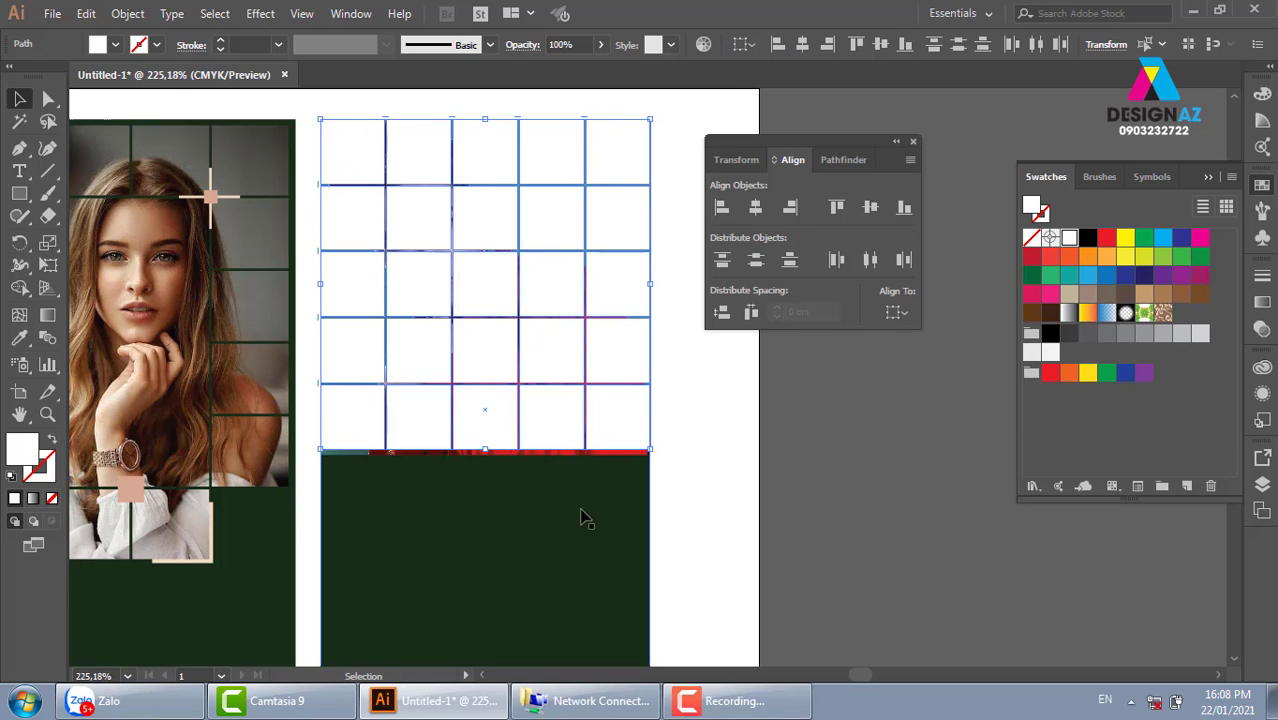
pyautogui.moveTo(525, 419); pyautogui.dragTo(677, 435)
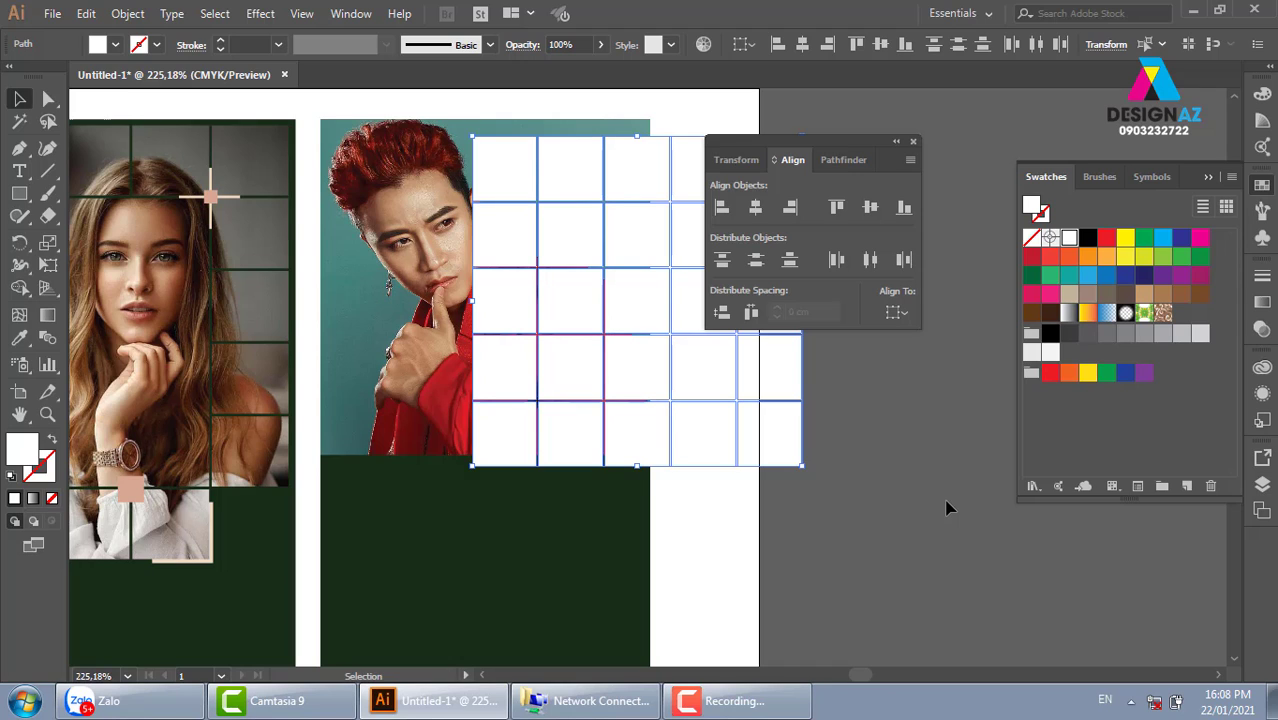
pyautogui.hotkey('ctrl', 'z')
pyautogui.click(886, 566)
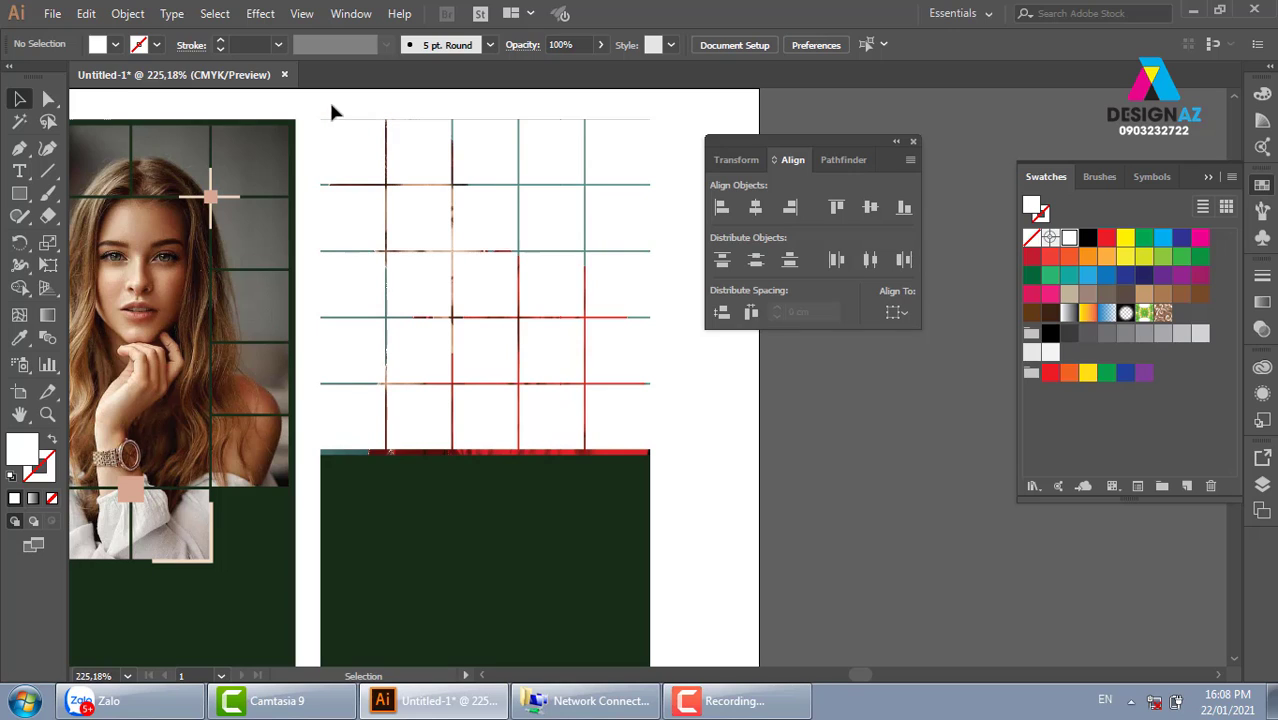
pyautogui.moveTo(328, 100)
pyautogui.mouseDown()
pyautogui.moveTo(752, 595)
pyautogui.moveTo(836, 613)
pyautogui.mouseUp()
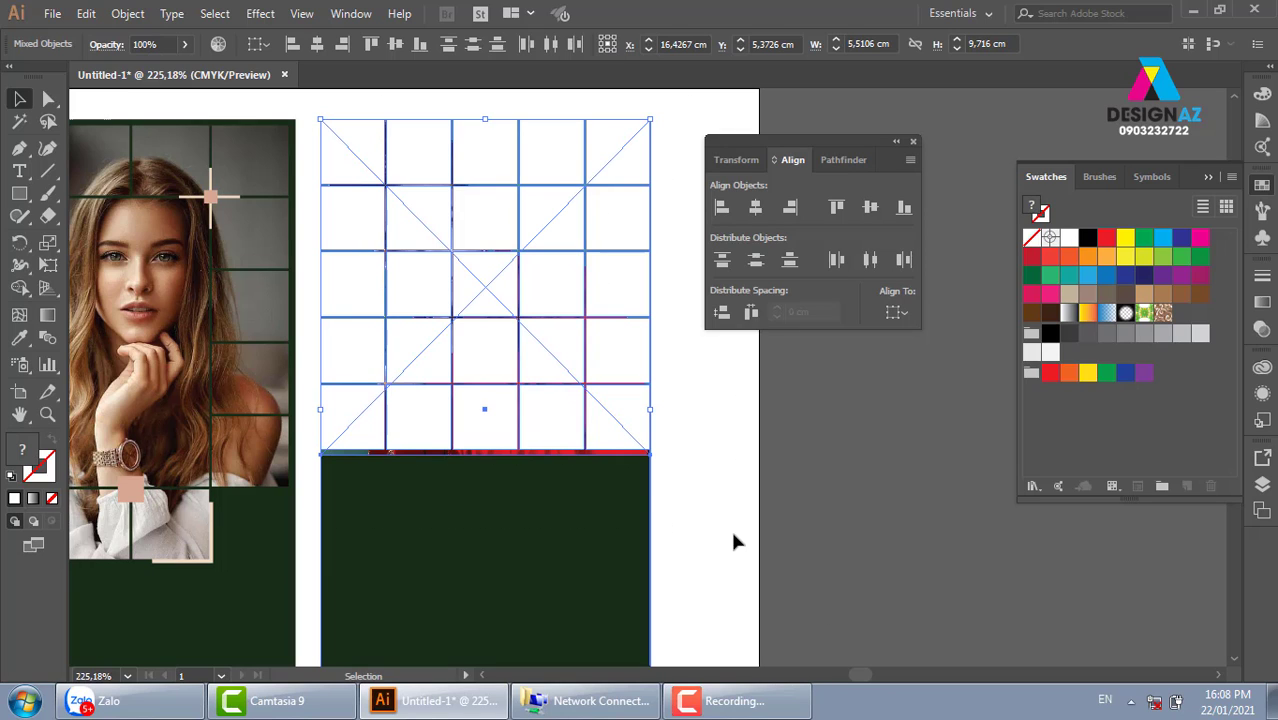
pyautogui.moveTo(734, 535); pyautogui.dragTo(615, 460)
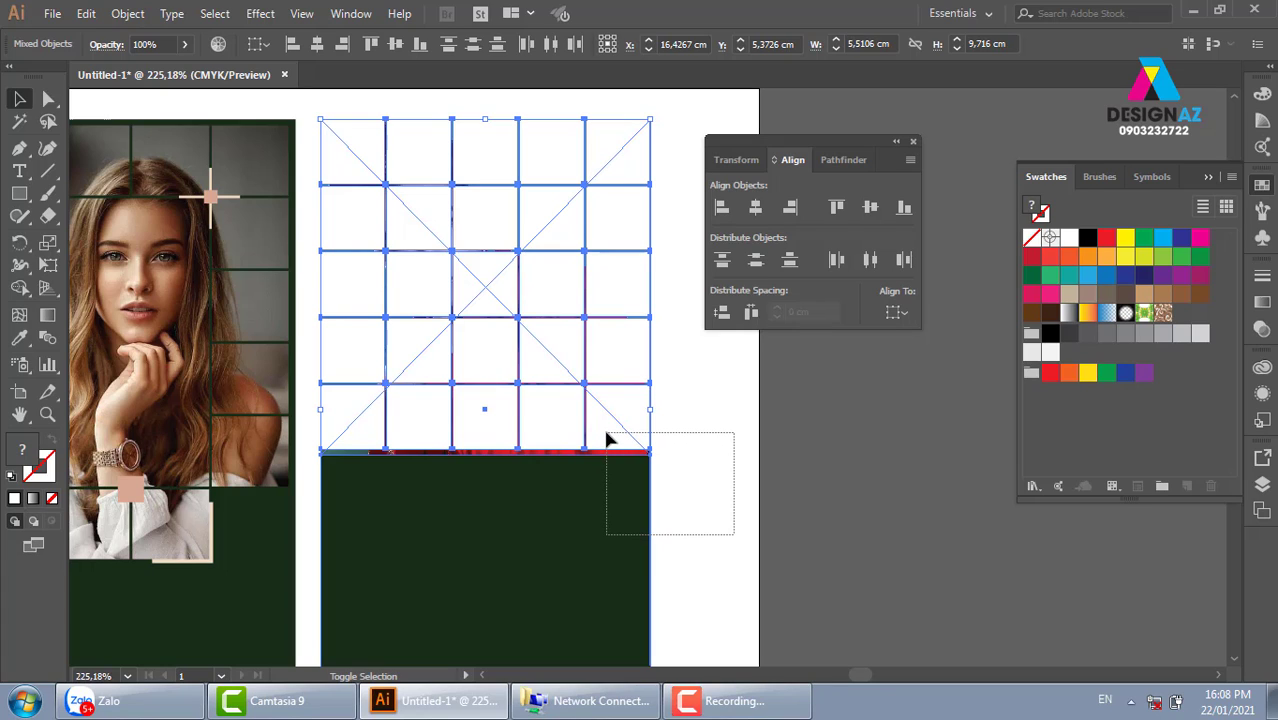
pyautogui.moveTo(613, 453); pyautogui.dragTo(602, 458)
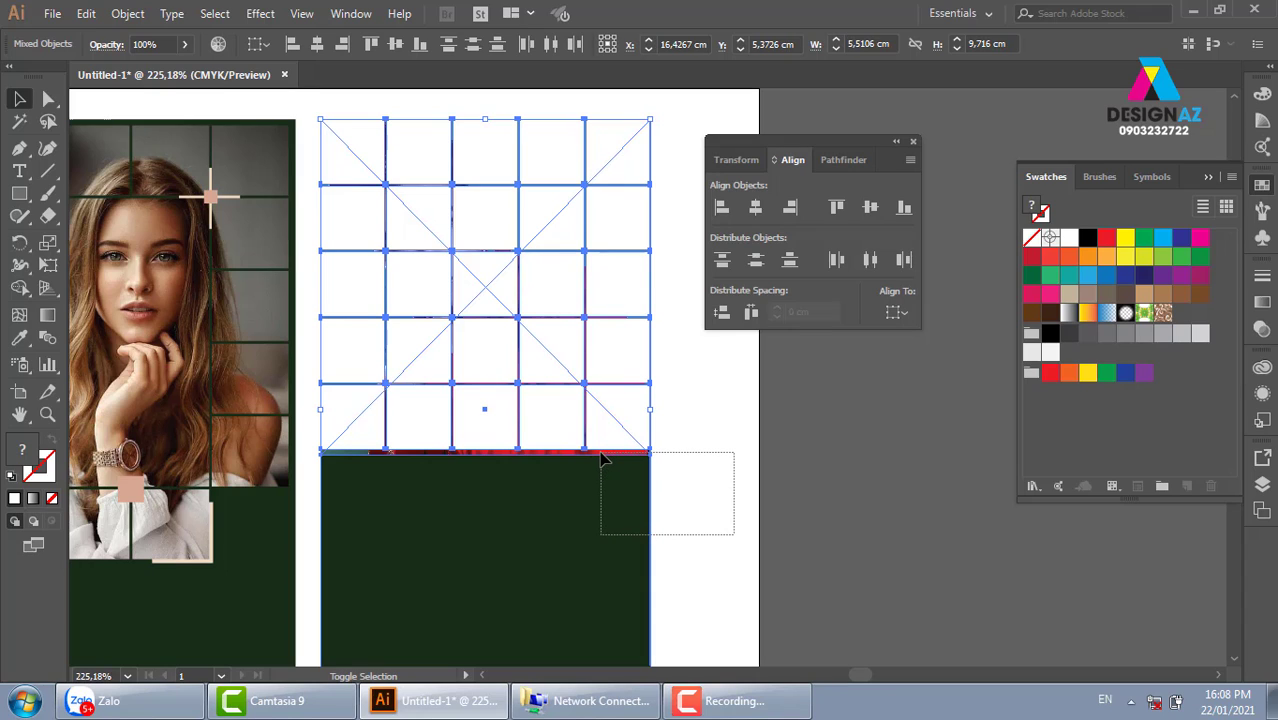
pyautogui.moveTo(602, 458); pyautogui.dragTo(603, 458)
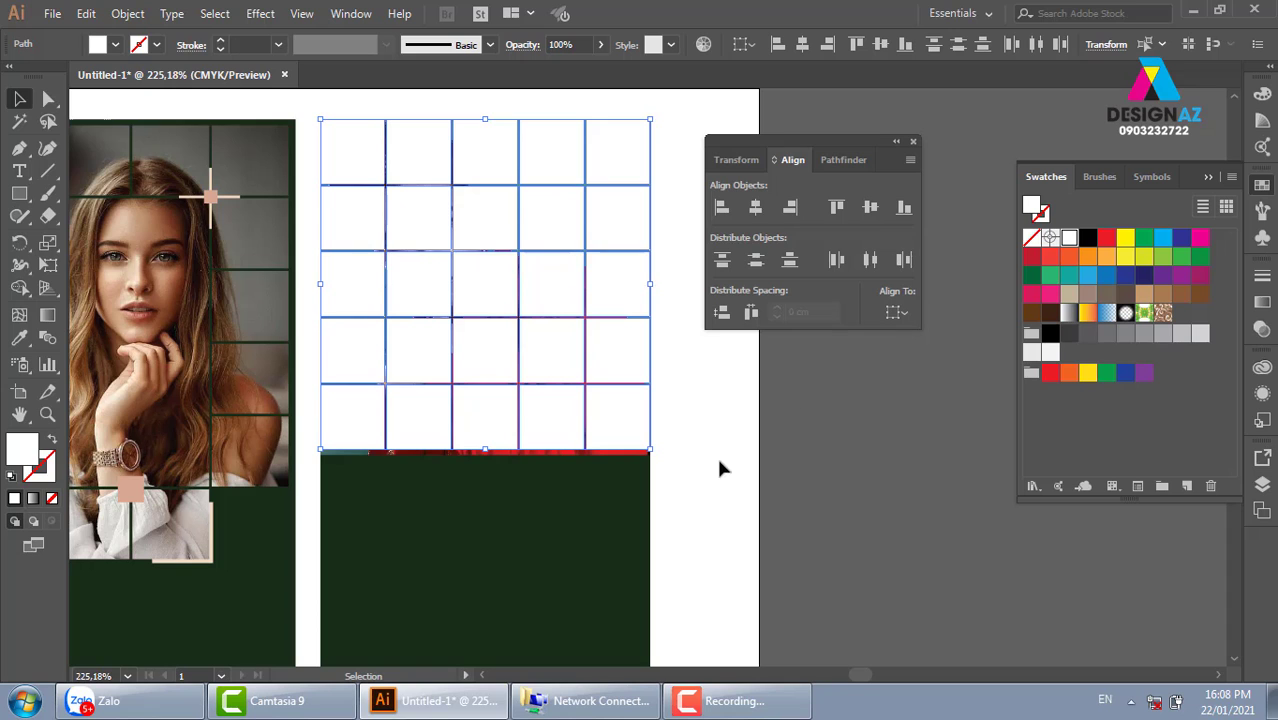
pyautogui.click(86, 13)
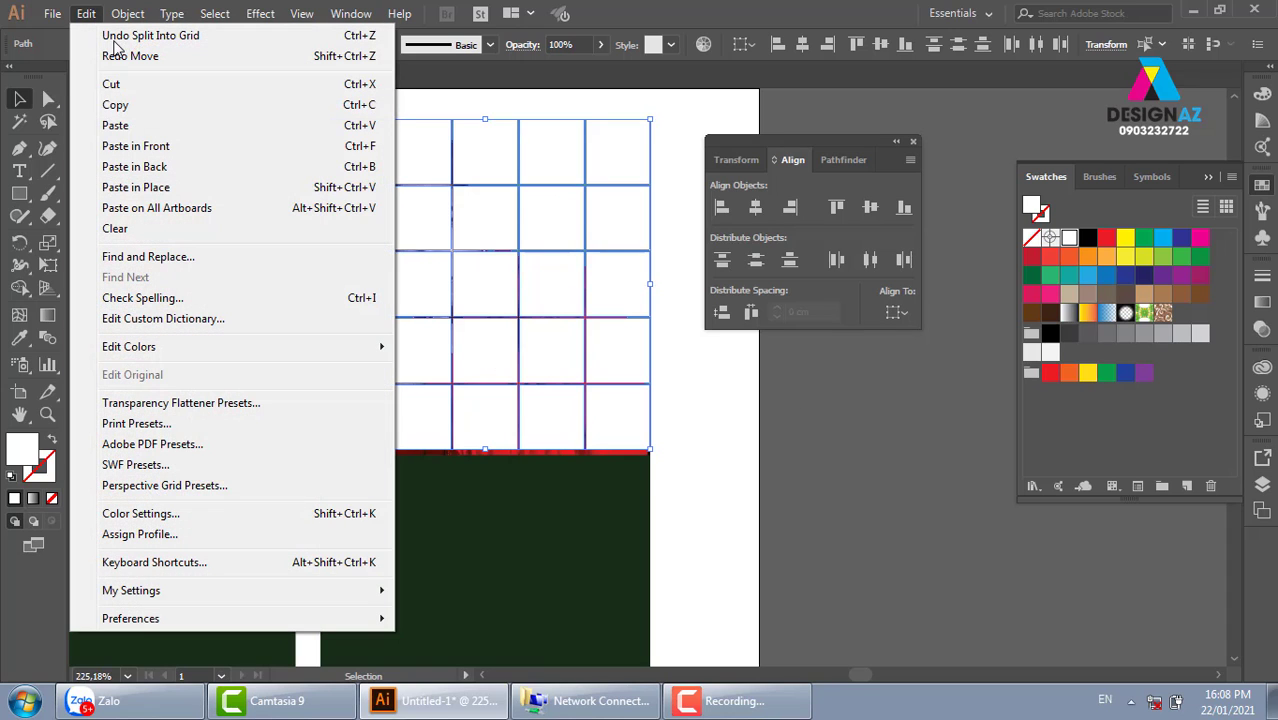
# Step: Cut the grid and paste it in front as an opacity mask on the man's photo
pyautogui.click(155, 86)
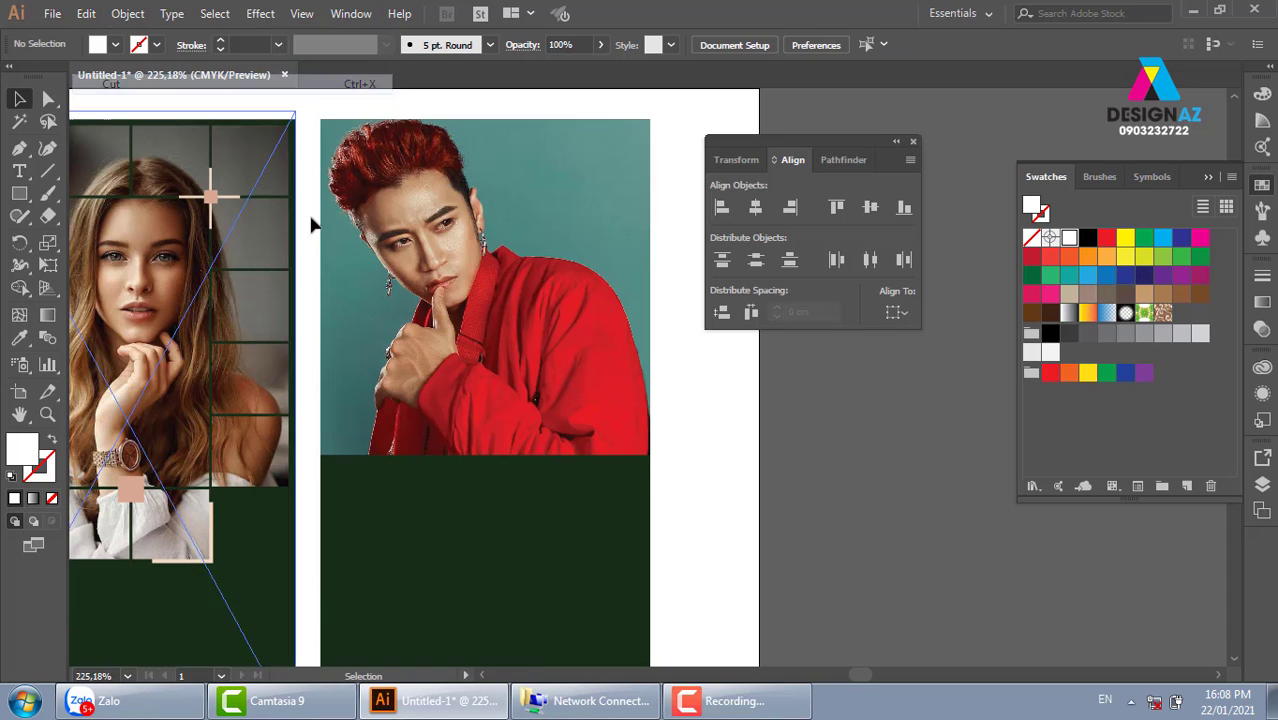
pyautogui.click(571, 337)
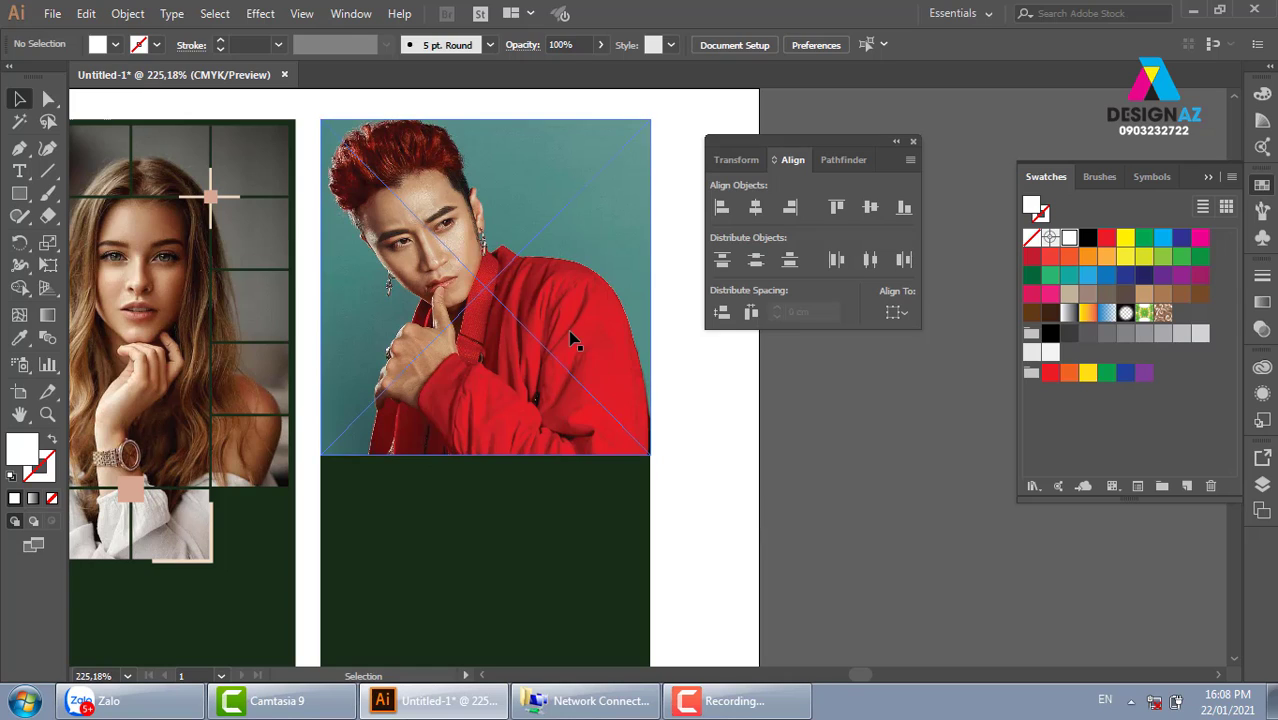
pyautogui.click(1261, 330)
pyautogui.click(1150, 363)
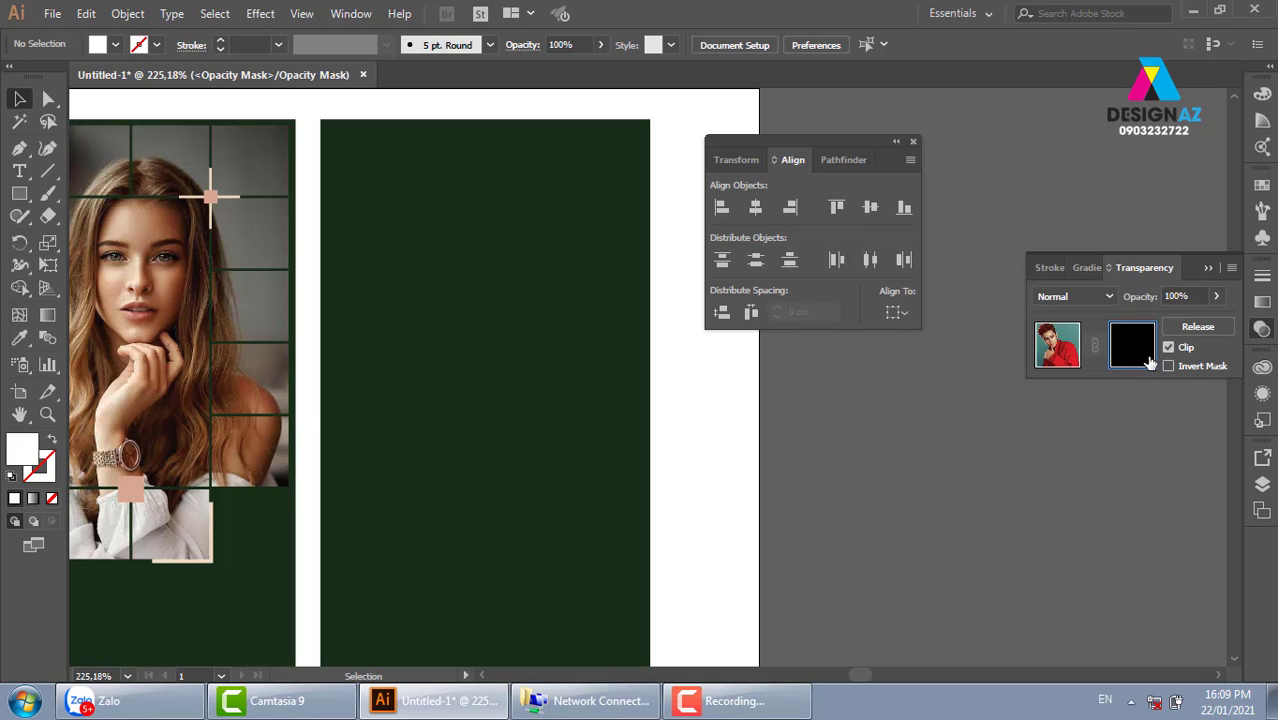
pyautogui.hotkey('ctrl', 'v')
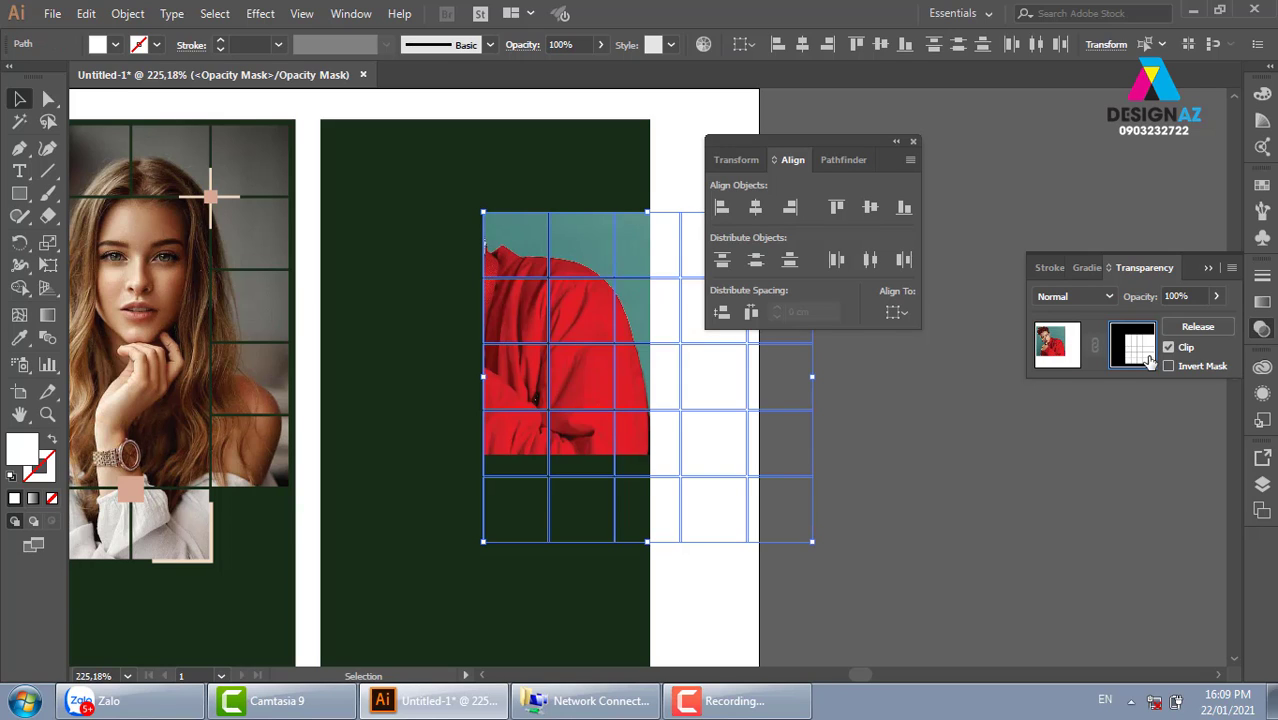
pyautogui.press('Delete')
pyautogui.hotkey('ctrl', 'f')
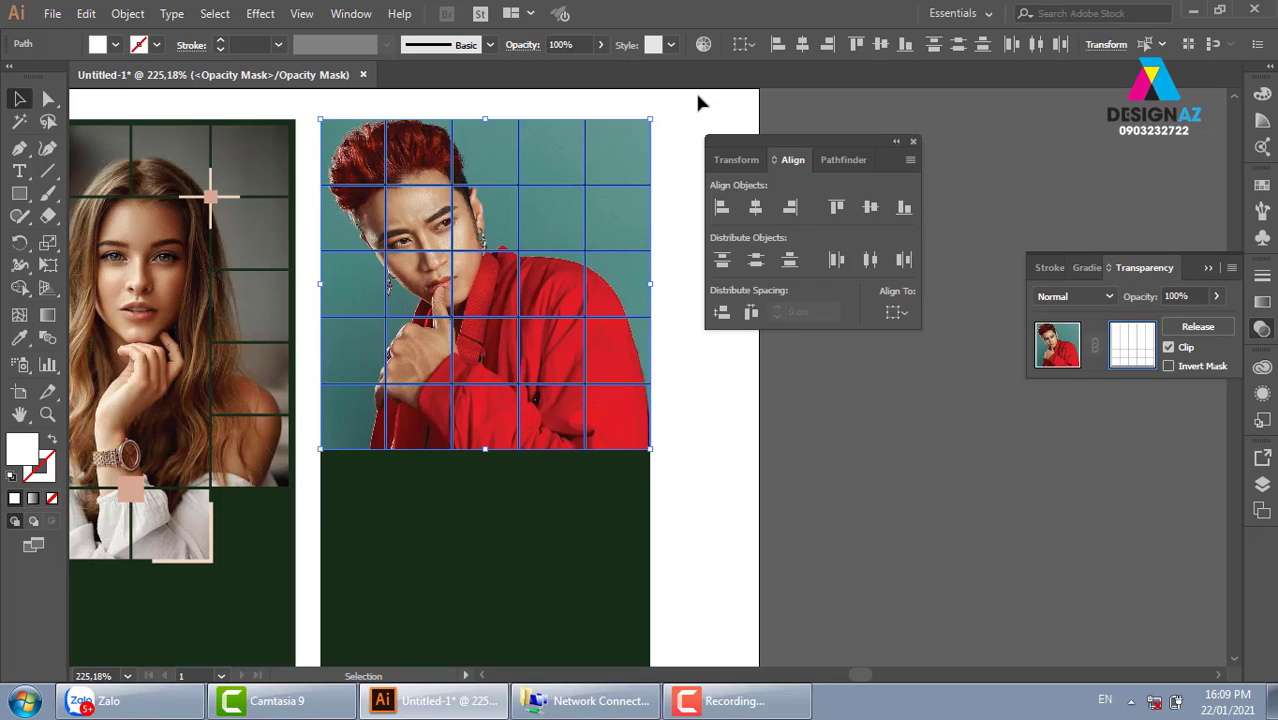
# Step: Rotate the mask grid 45° into a diamond, move it up and enlarge it
pyautogui.moveTo(657, 112); pyautogui.dragTo(683, 470)
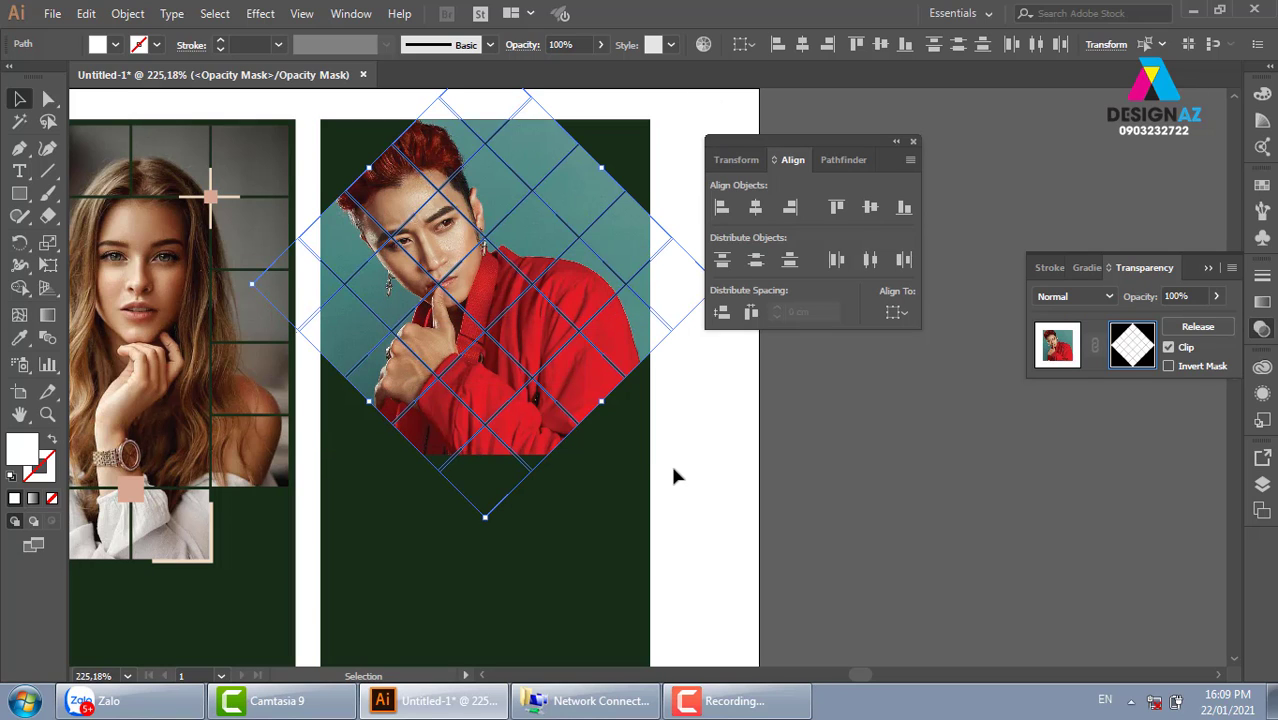
pyautogui.moveTo(597, 403); pyautogui.dragTo(577, 259)
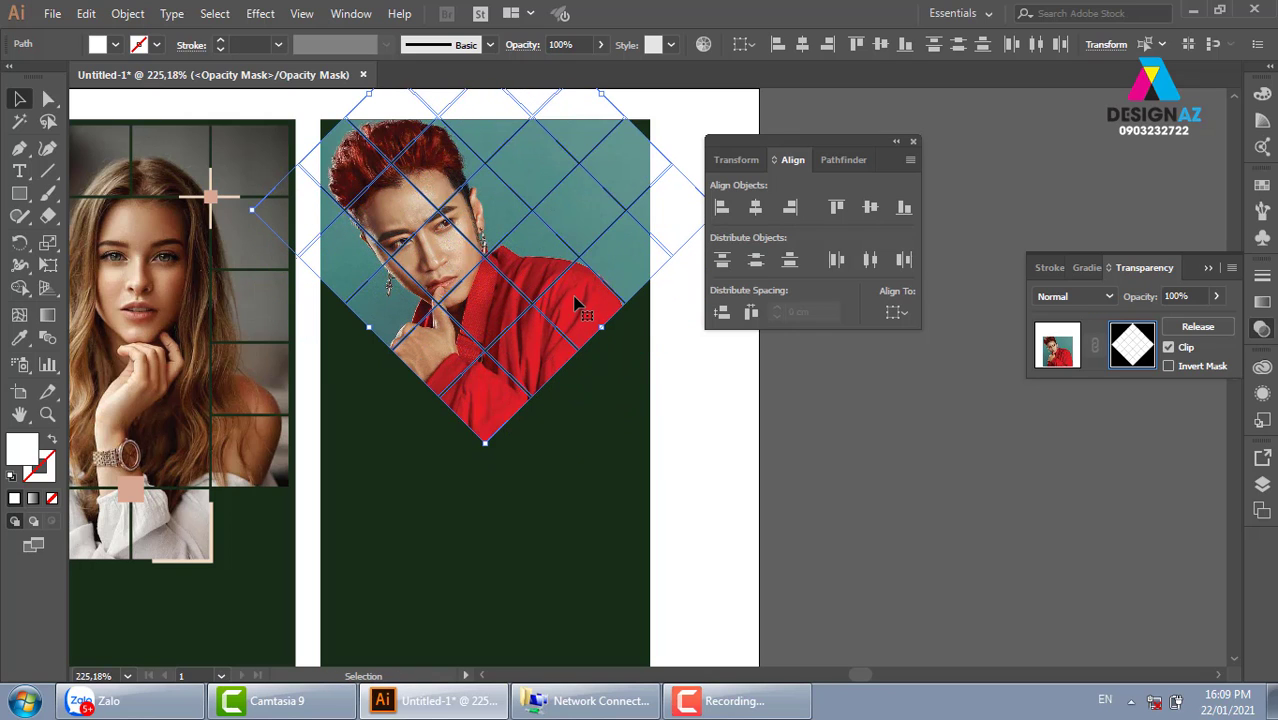
pyautogui.moveTo(580, 320); pyautogui.dragTo(580, 298)
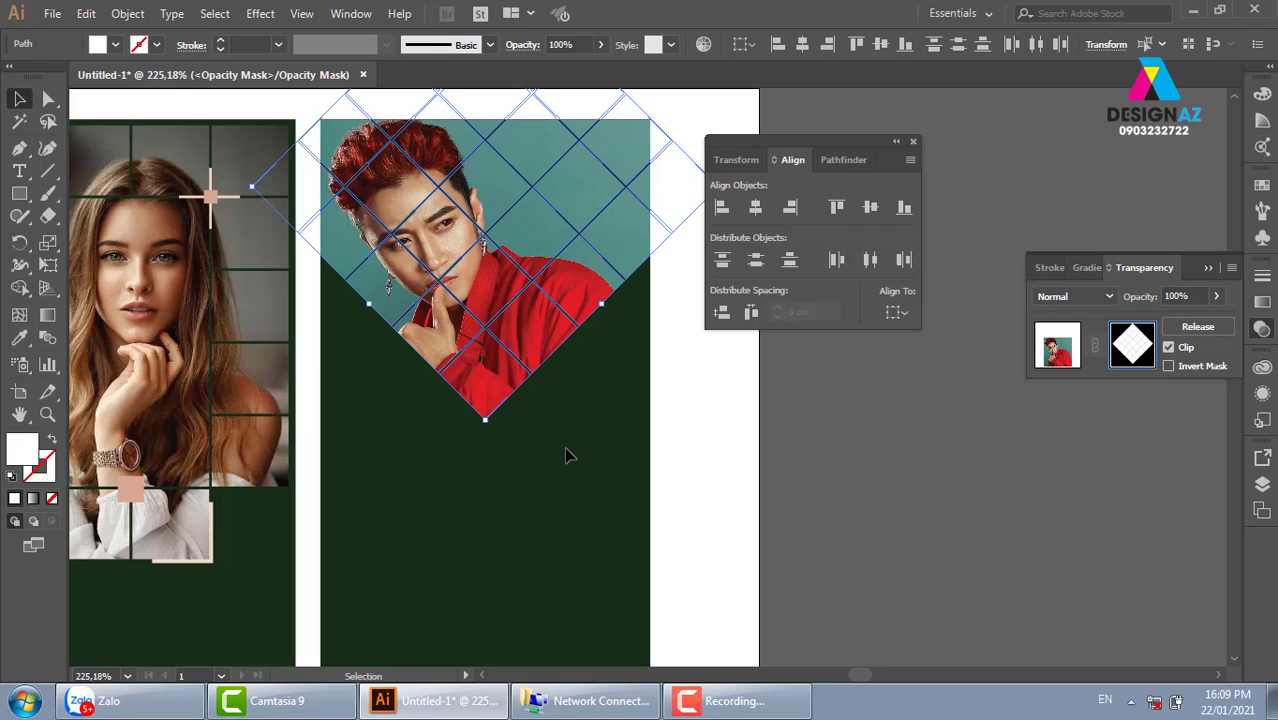
pyautogui.moveTo(500, 430); pyautogui.dragTo(500, 477)
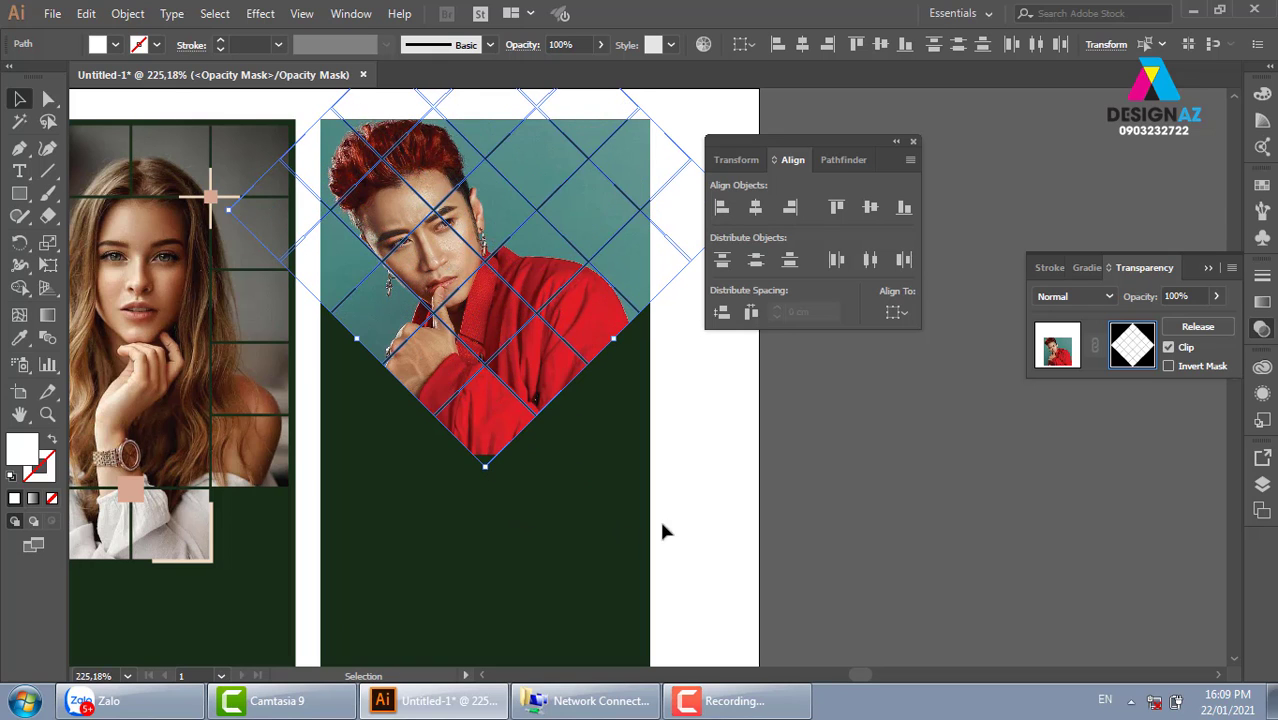
pyautogui.click(814, 515)
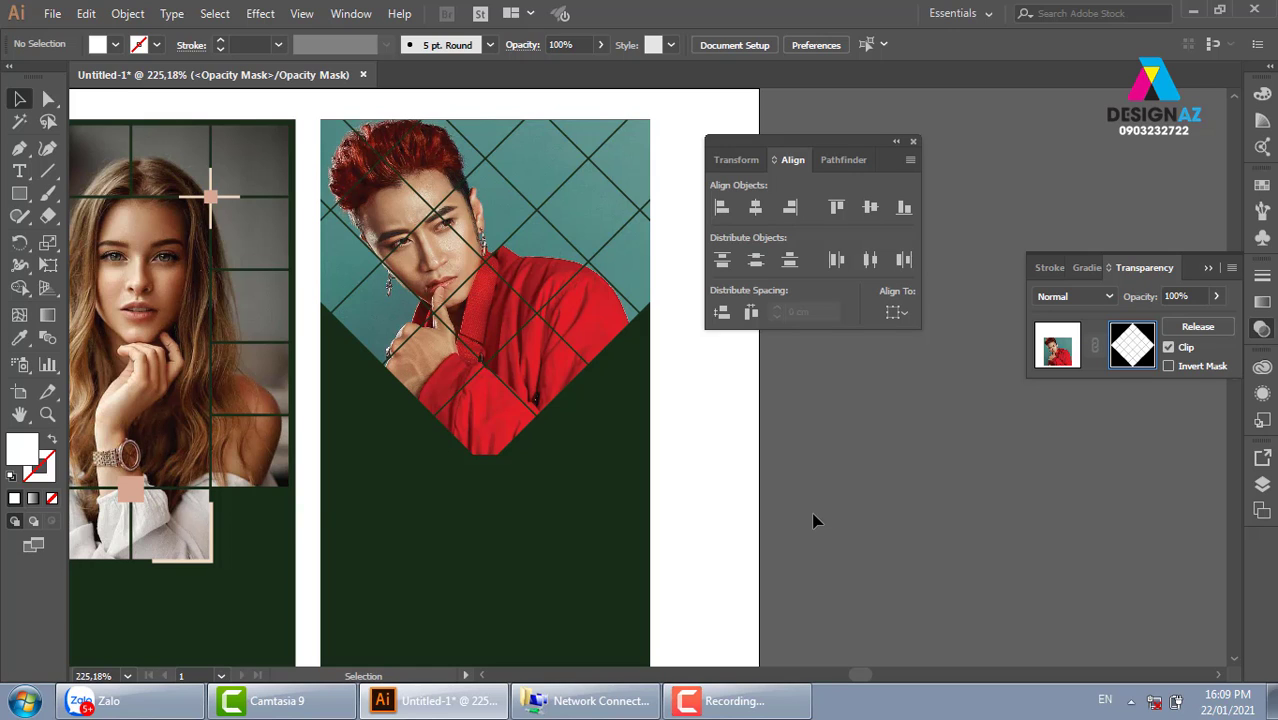
# Step: Nudge the diamond grid mask slightly upward and zoom in on the man's panel
pyautogui.scroll(-1, 630, 463)
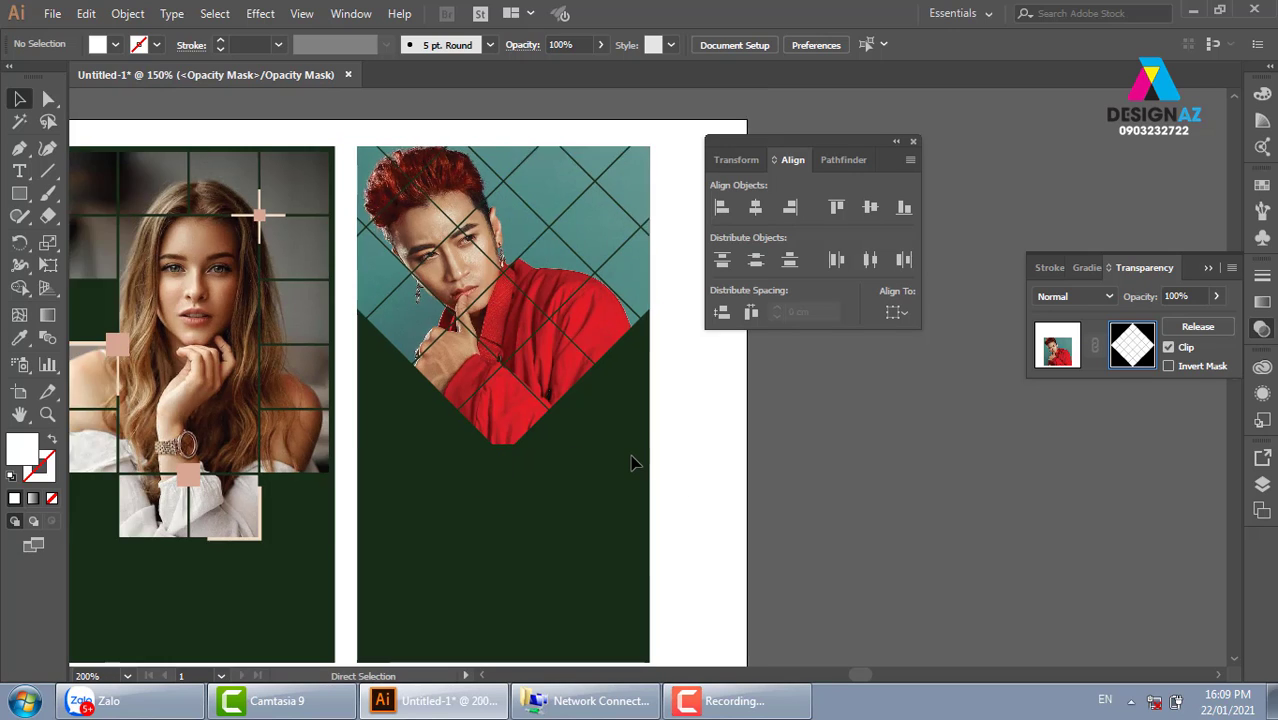
pyautogui.scroll(-1, 707, 456)
pyautogui.scroll(1, 570, 262)
pyautogui.moveTo(472, 362); pyautogui.dragTo(432, 527)
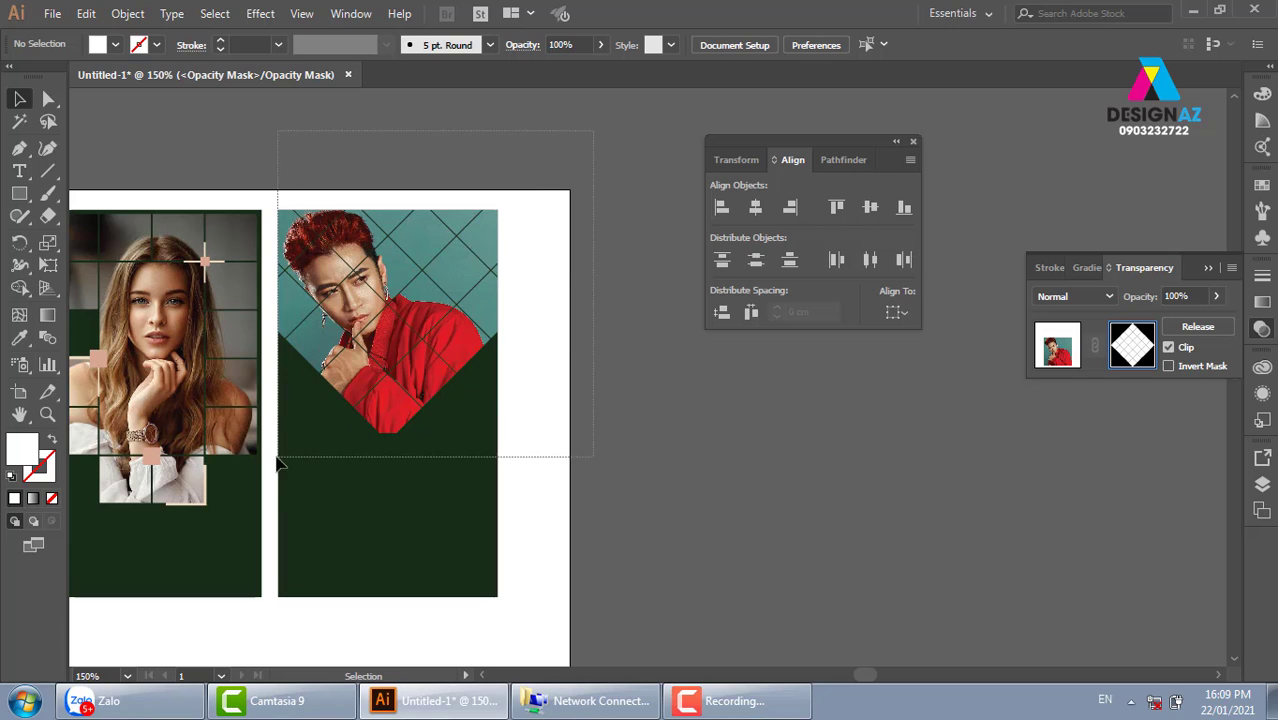
pyautogui.press('Up')
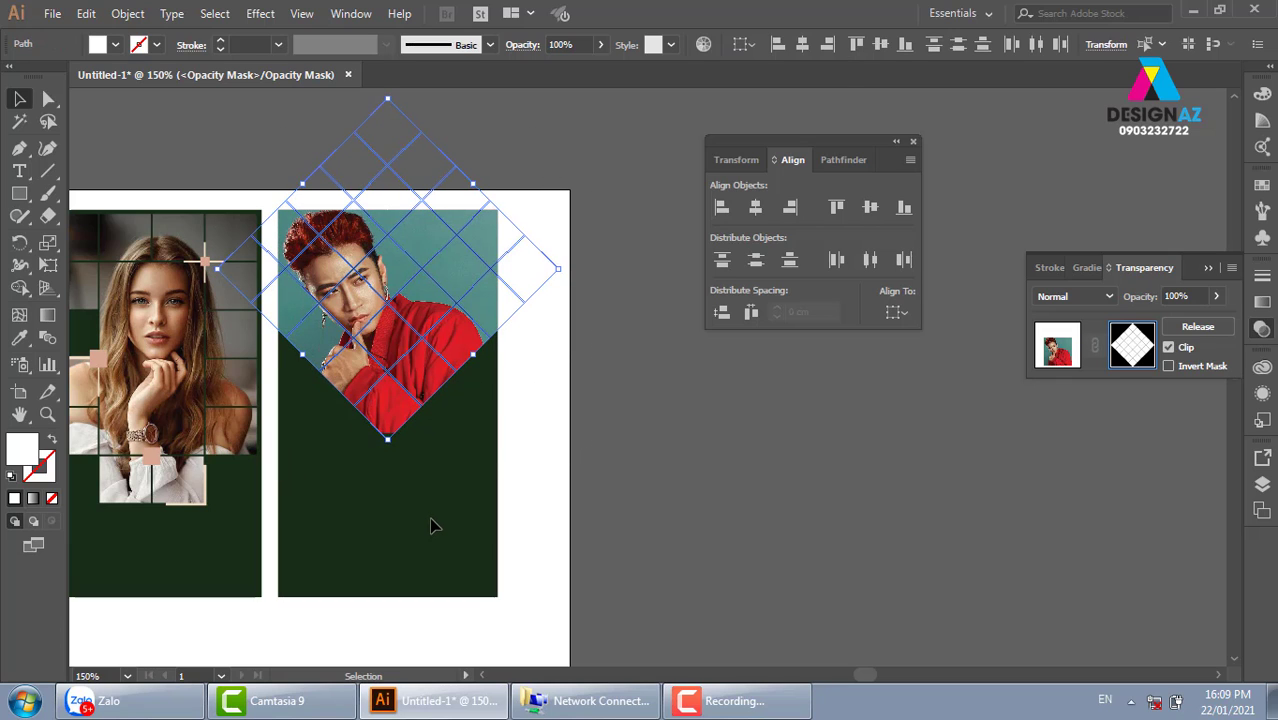
pyautogui.press('Up')
pyautogui.press('Up')
pyautogui.press('Up')
pyautogui.press('Up')
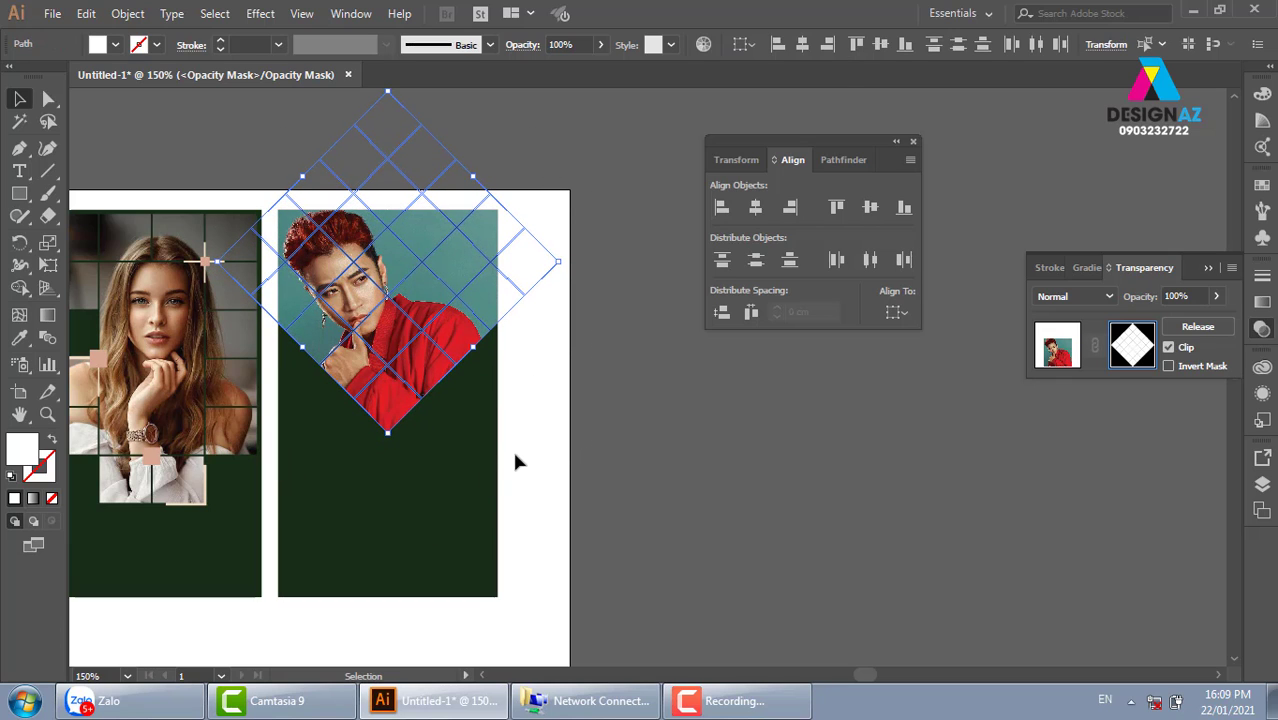
pyautogui.click(512, 448)
pyautogui.press('z')
pyautogui.moveTo(420, 288)
pyautogui.mouseDown()
pyautogui.moveTo(692, 499)
pyautogui.moveTo(514, 421)
pyautogui.mouseUp()
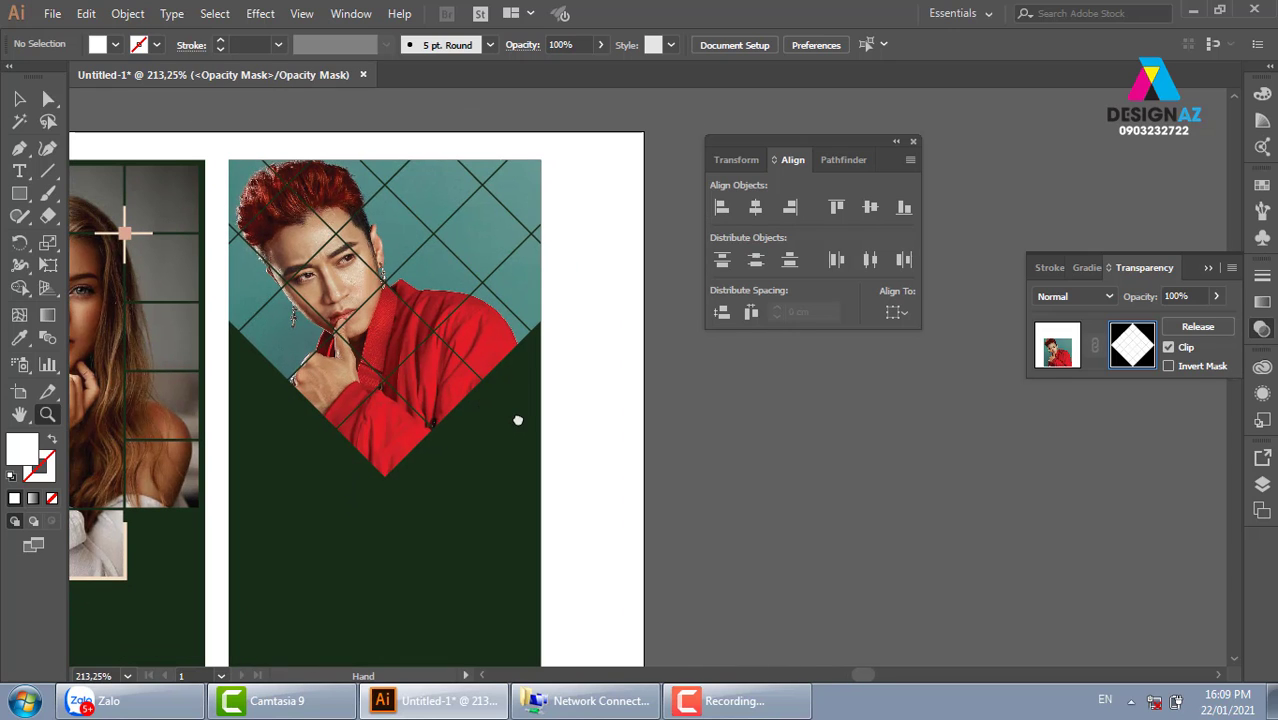
# Step: Set the bottom diamond cell to 40% and the right-edge cell to 30% opacity
pyautogui.press('v')
pyautogui.click(406, 458)
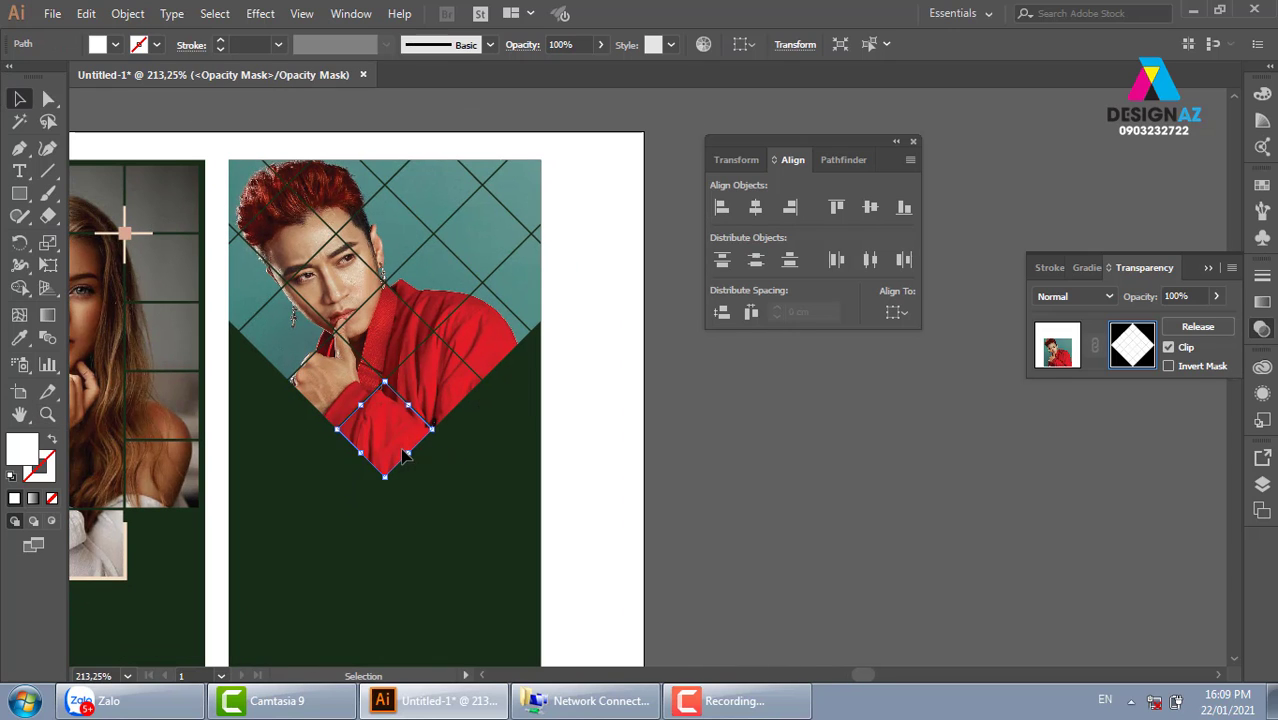
pyautogui.click(582, 39)
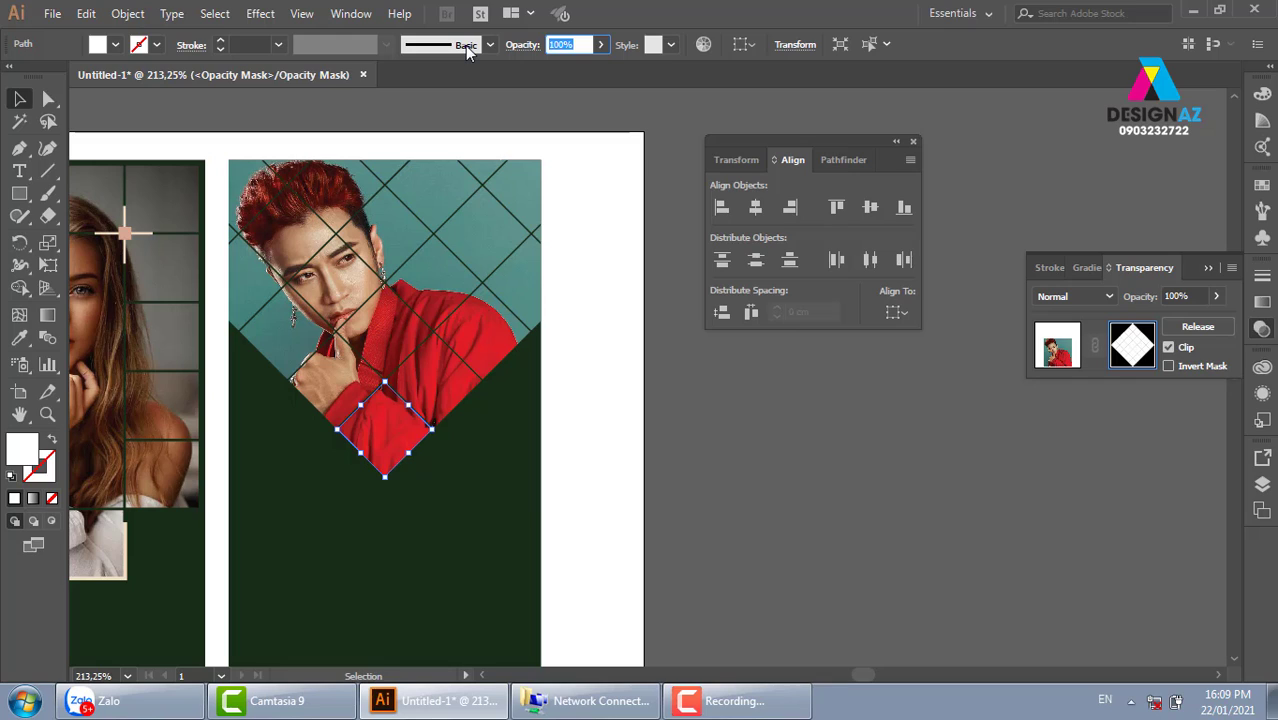
pyautogui.write('40')
pyautogui.press('Return')
pyautogui.click(713, 522)
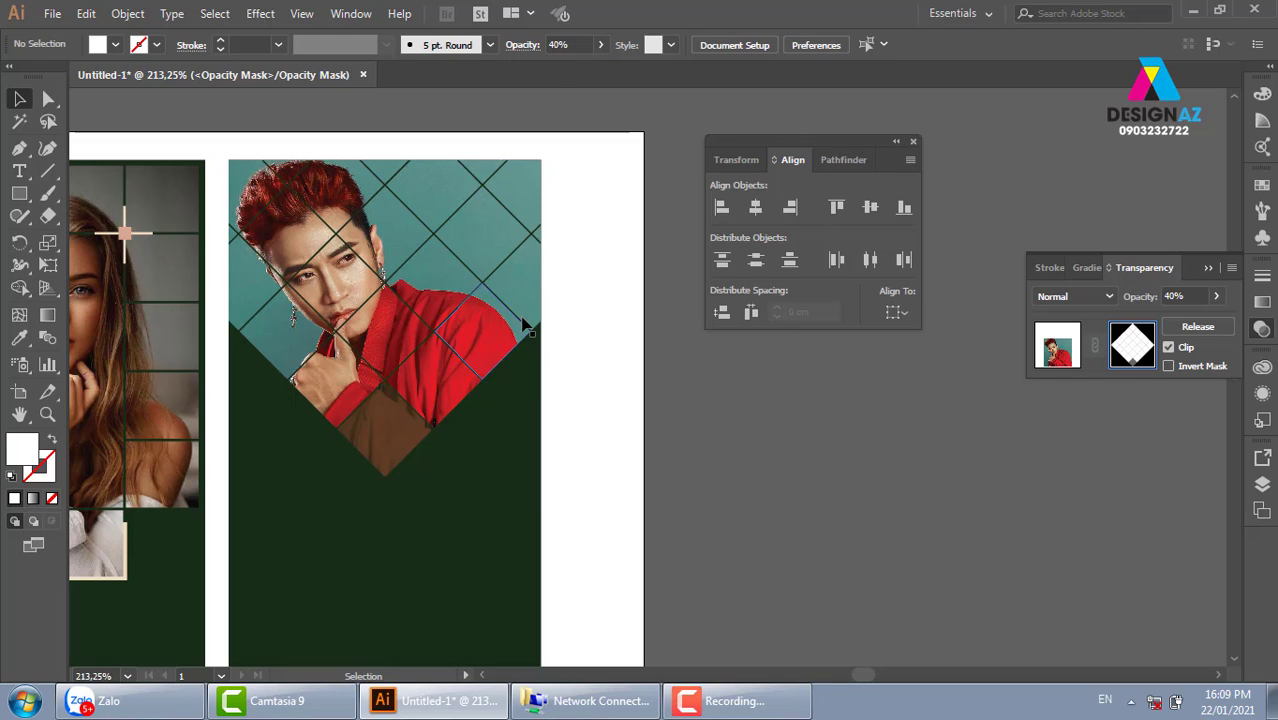
pyautogui.click(546, 292)
pyautogui.click(570, 42)
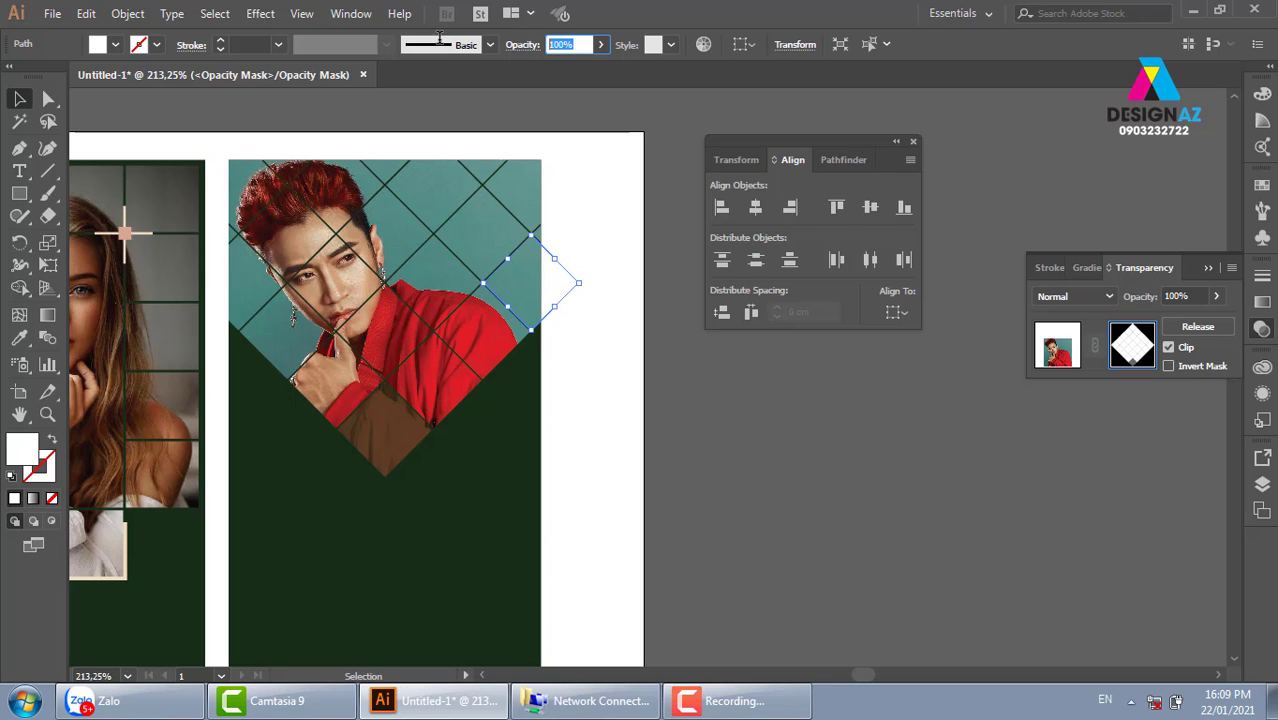
pyautogui.write('30')
pyautogui.press('Return')
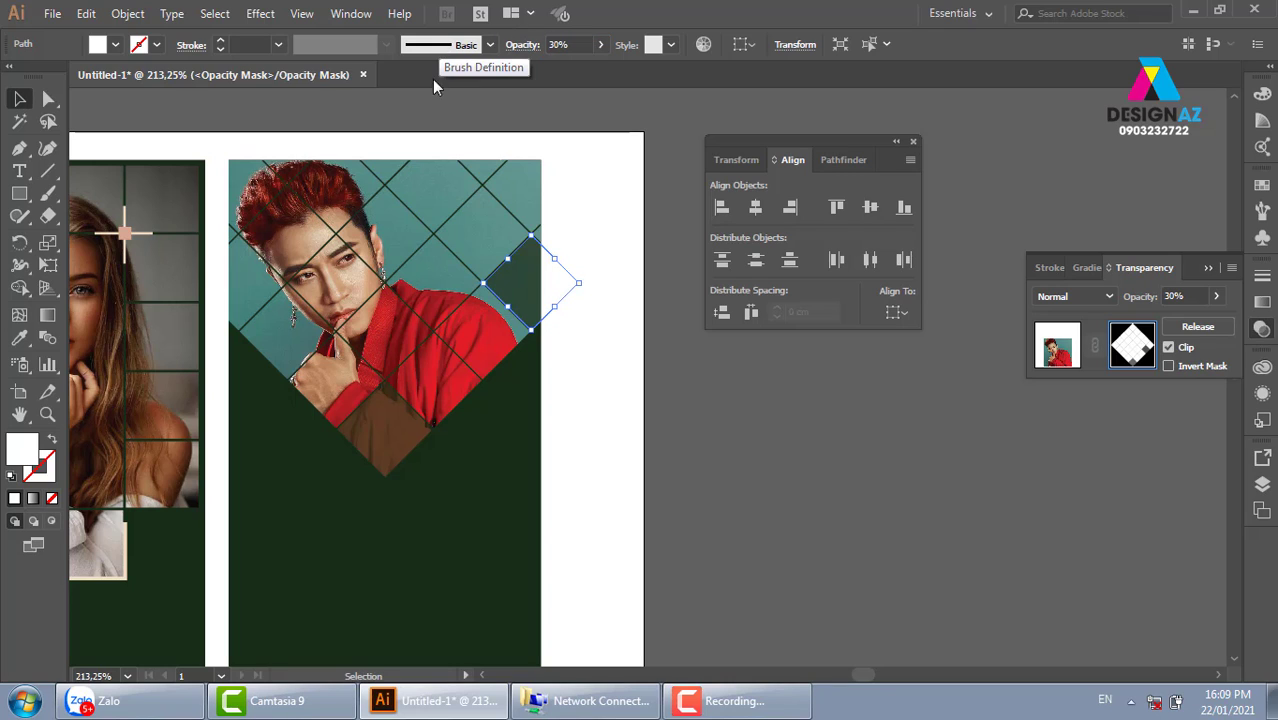
pyautogui.click(727, 464)
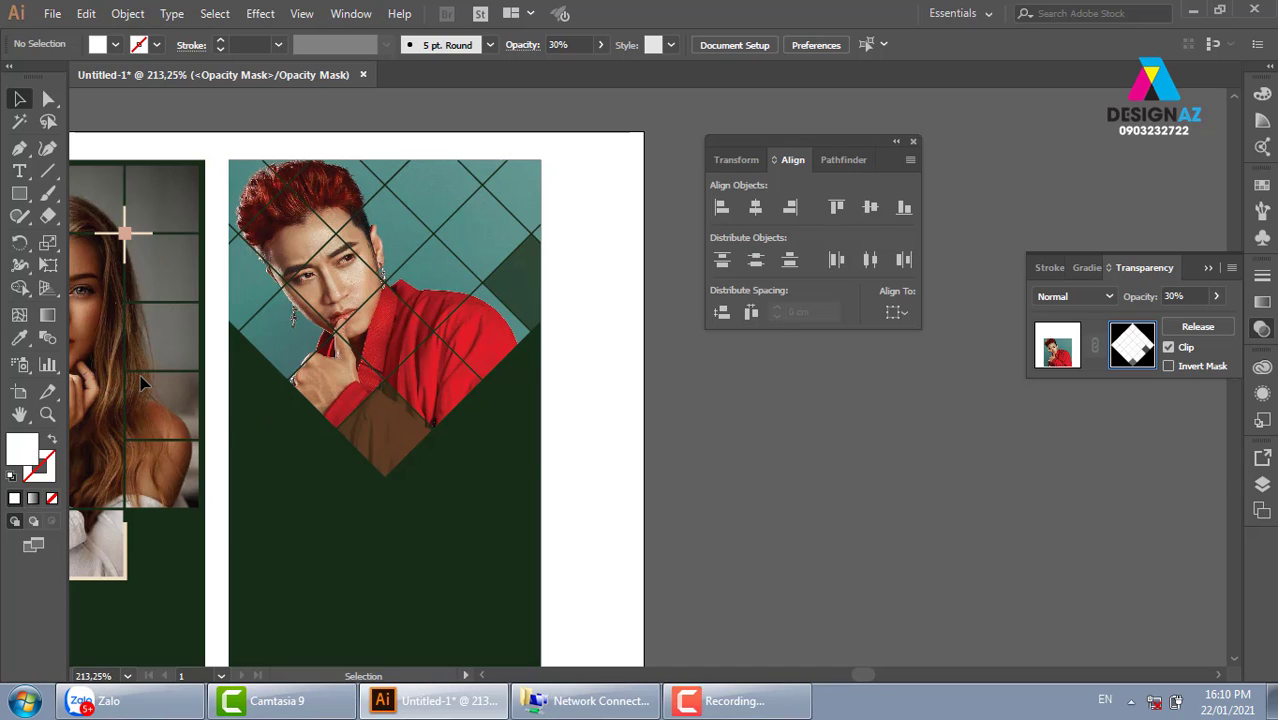
# Step: Set the top-centre diamond cell's opacity to 60%
pyautogui.click(287, 340)
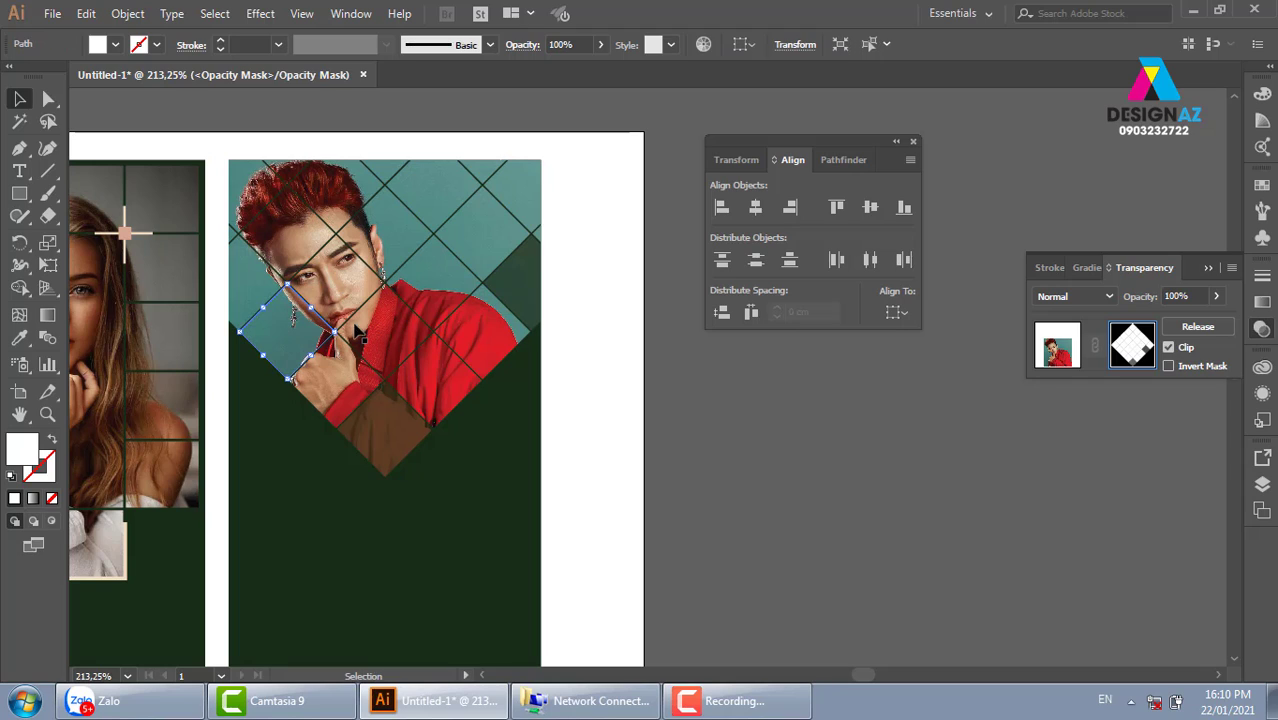
pyautogui.click(433, 190)
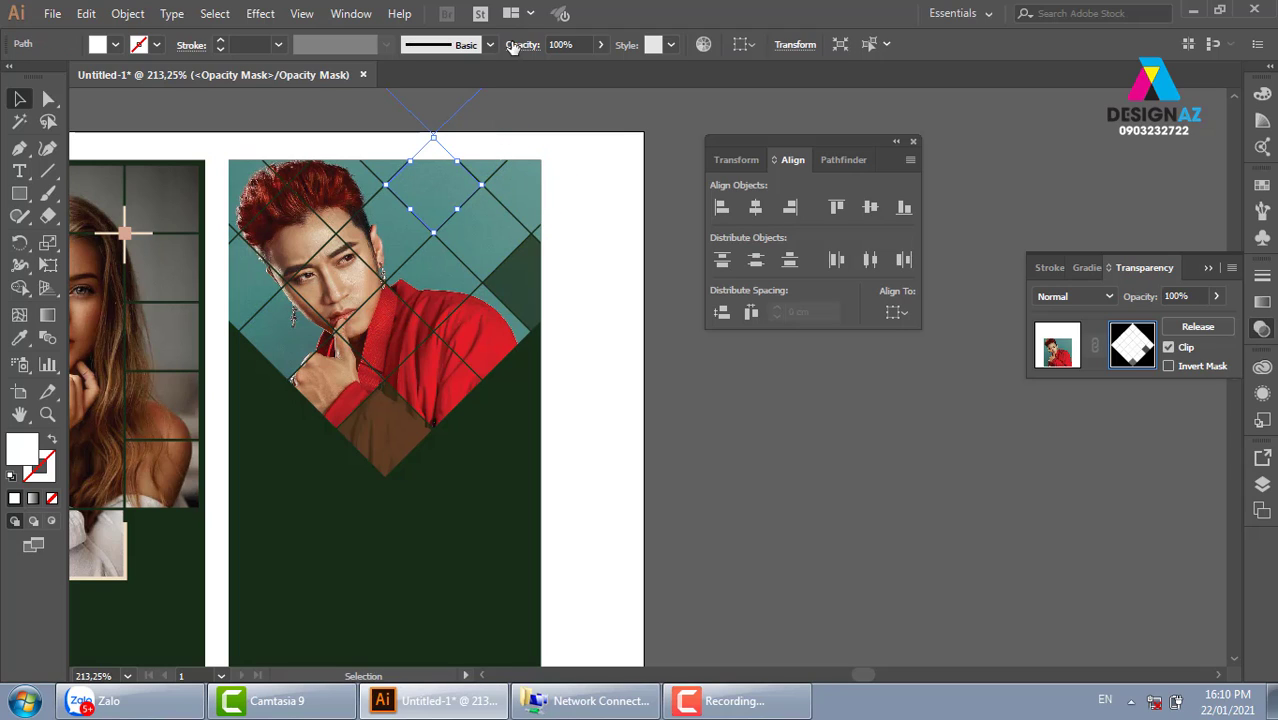
pyautogui.click(582, 44)
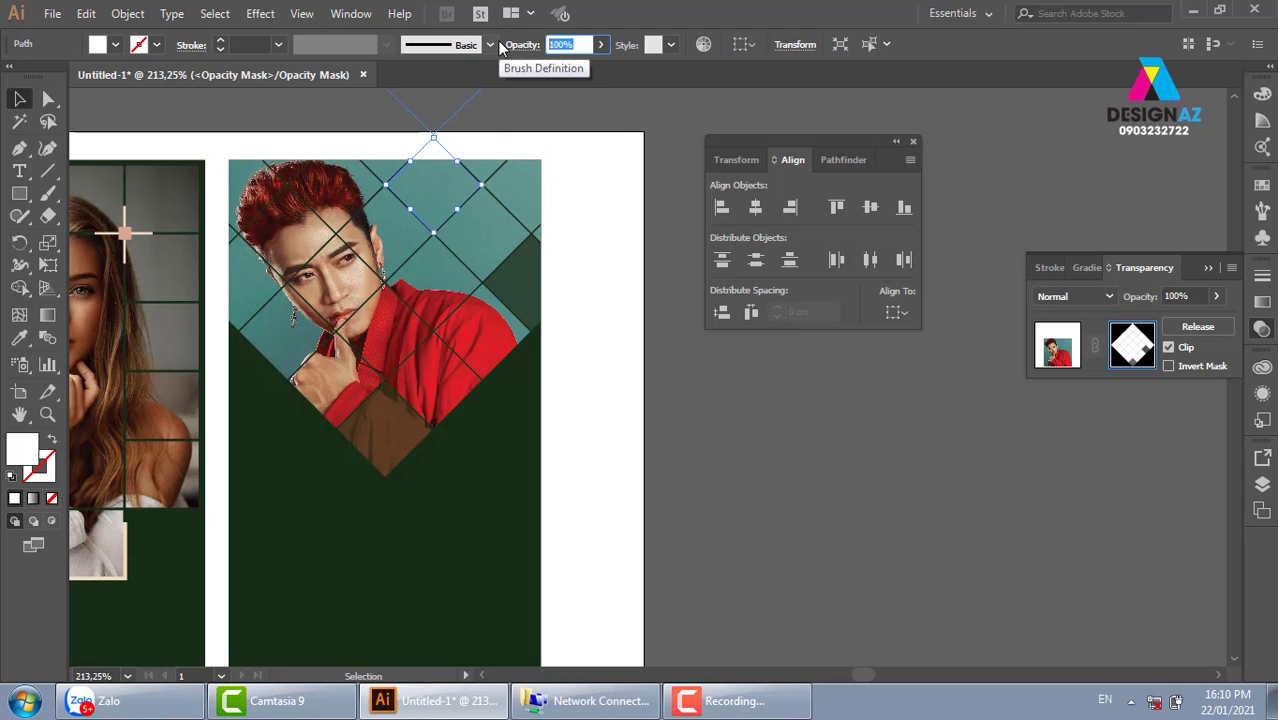
pyautogui.write('60')
pyautogui.press('Return')
# Step: Set the upper-right diamond cell's opacity to 70%
pyautogui.click(519, 196)
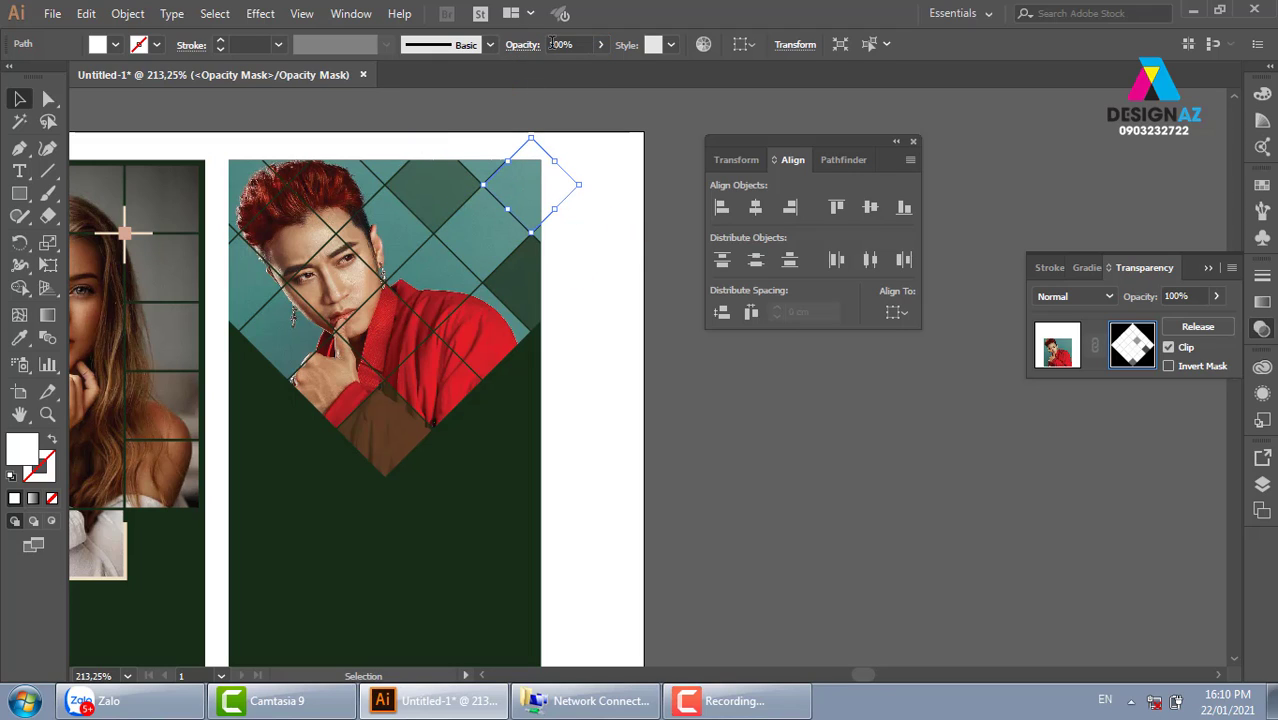
pyautogui.click(579, 44)
pyautogui.write('70')
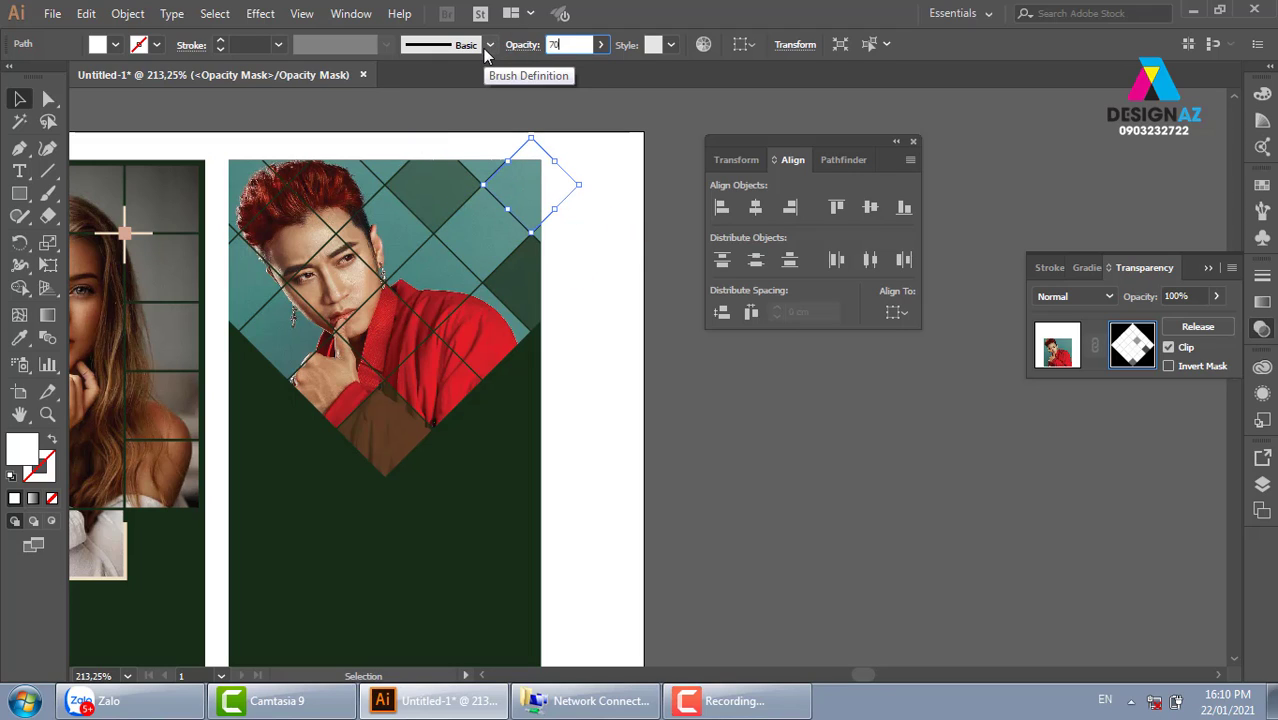
pyautogui.press('Return')
pyautogui.click(688, 460)
# Step: Fade two small diamond tiles to 40% and 20% opacity
pyautogui.click(455, 295)
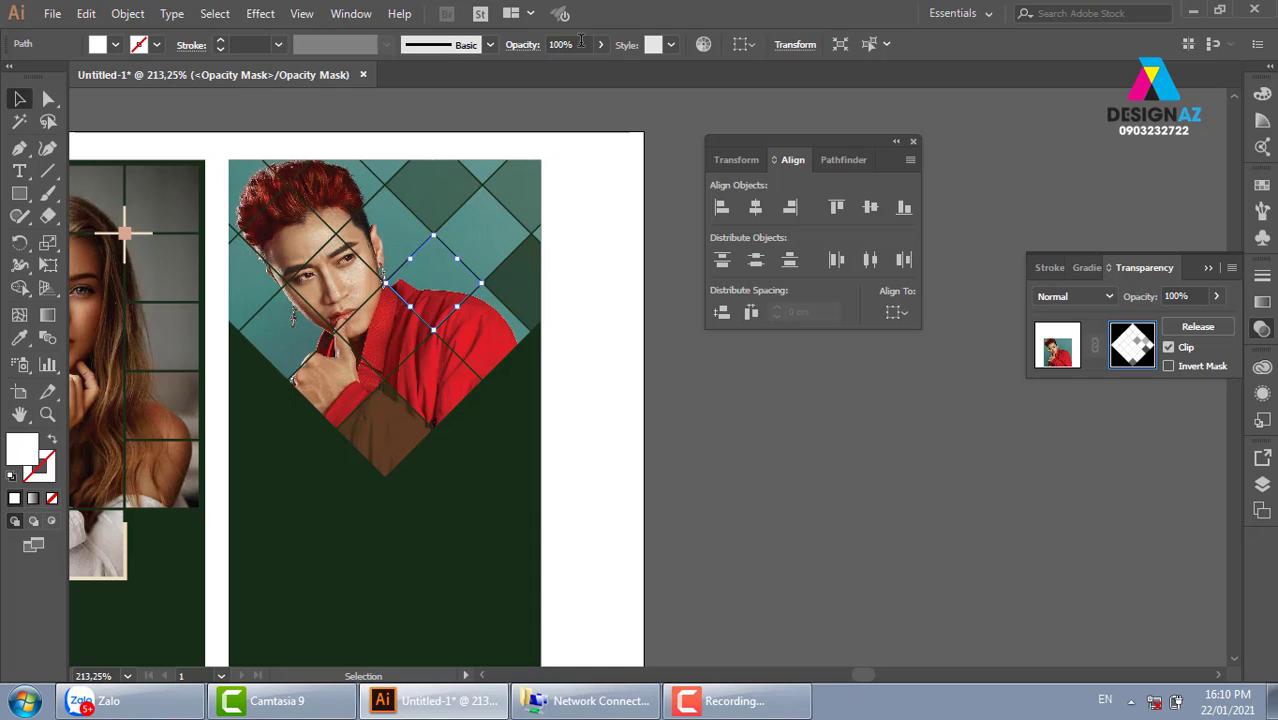
pyautogui.write('40')
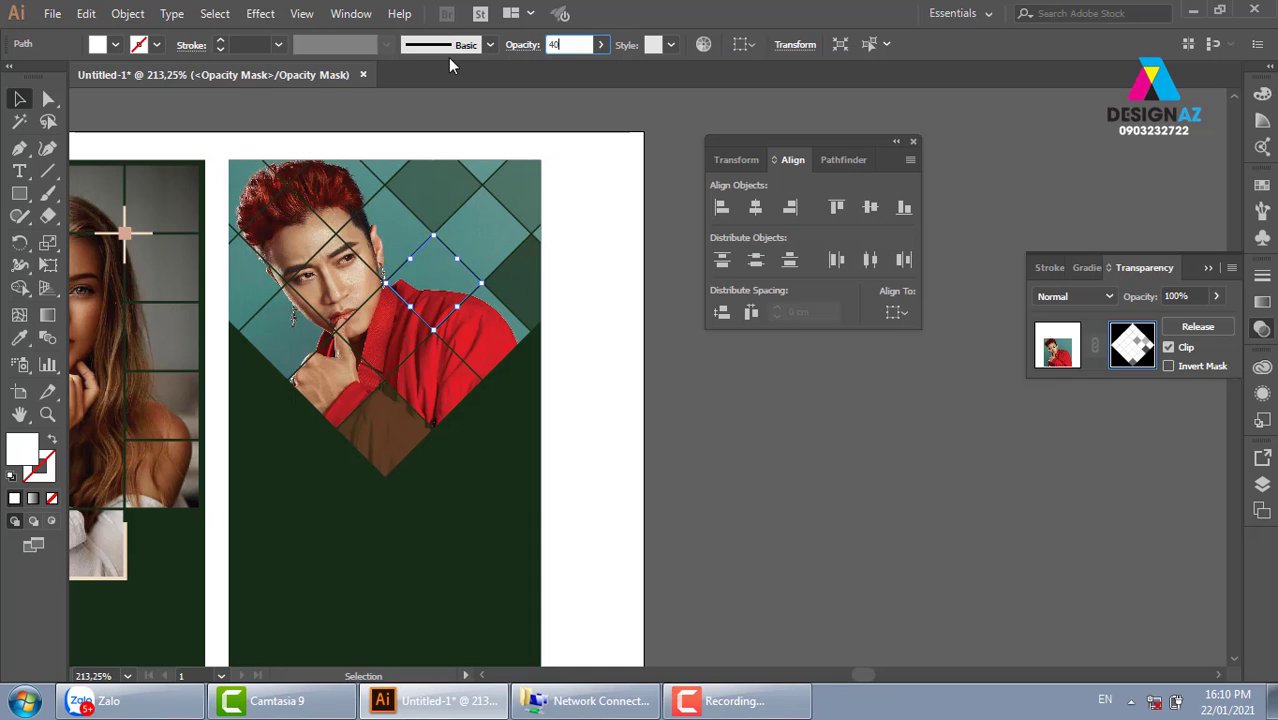
pyautogui.press('Return')
pyautogui.click(684, 490)
pyautogui.click(495, 368)
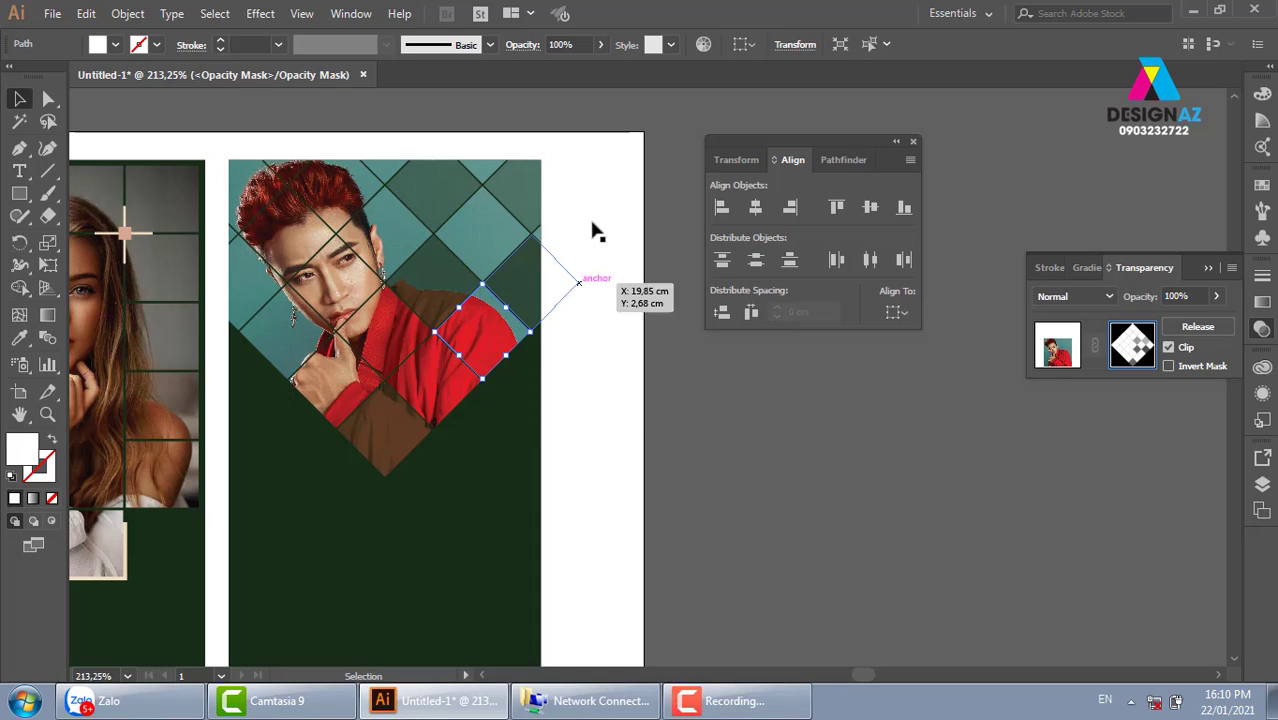
pyautogui.click(572, 44)
pyautogui.write('20')
pyautogui.press('Return')
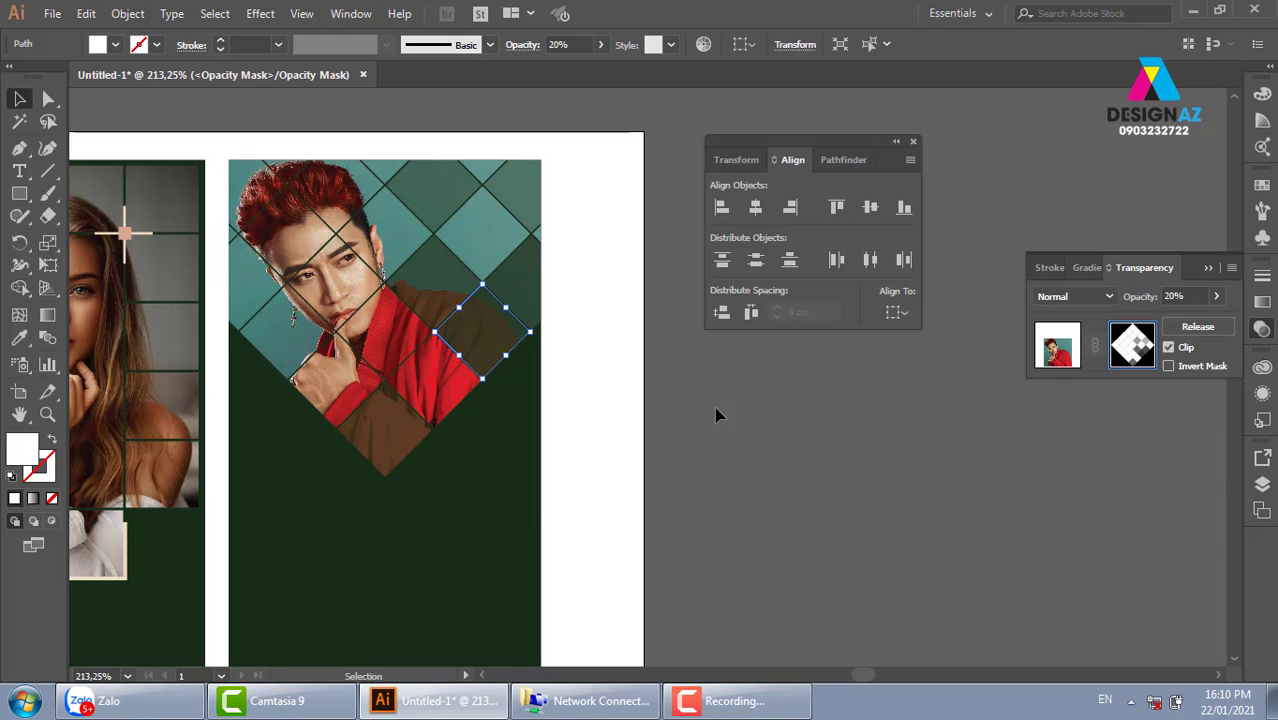
pyautogui.click(735, 454)
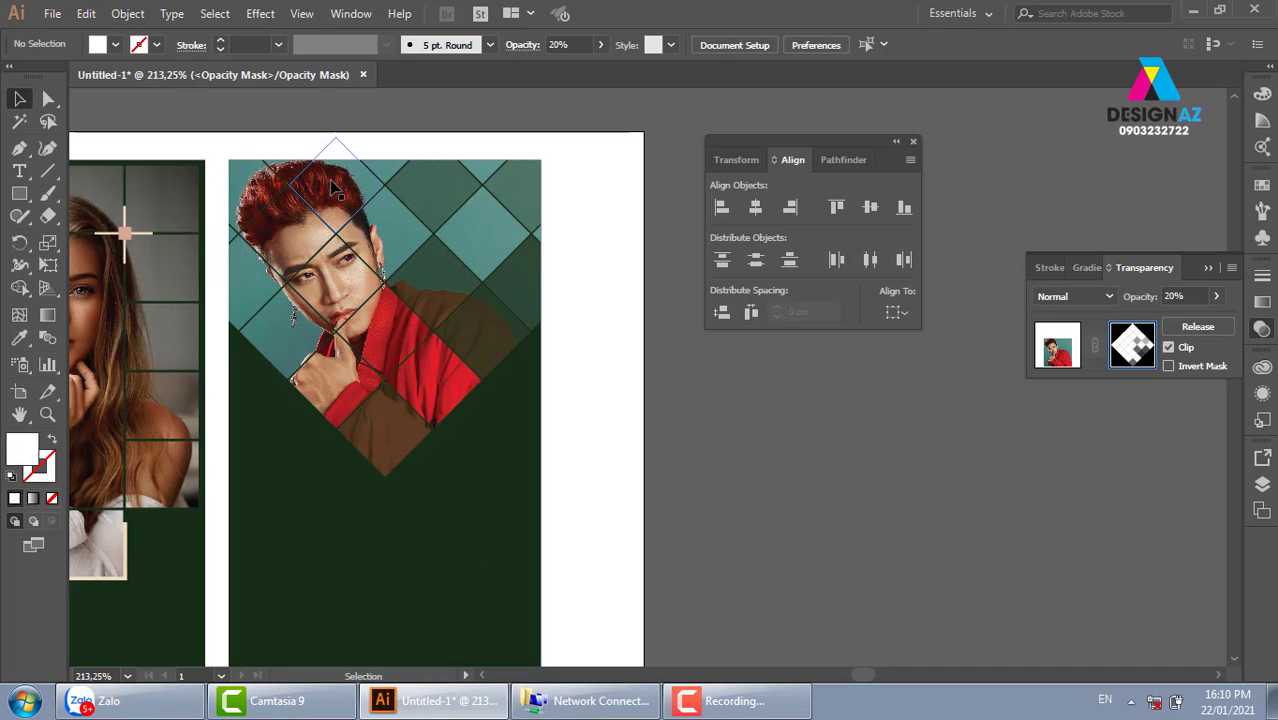
# Step: Move the diamond tile over the hair to reveal the face, then zoom on lower tiles
pyautogui.click(372, 250)
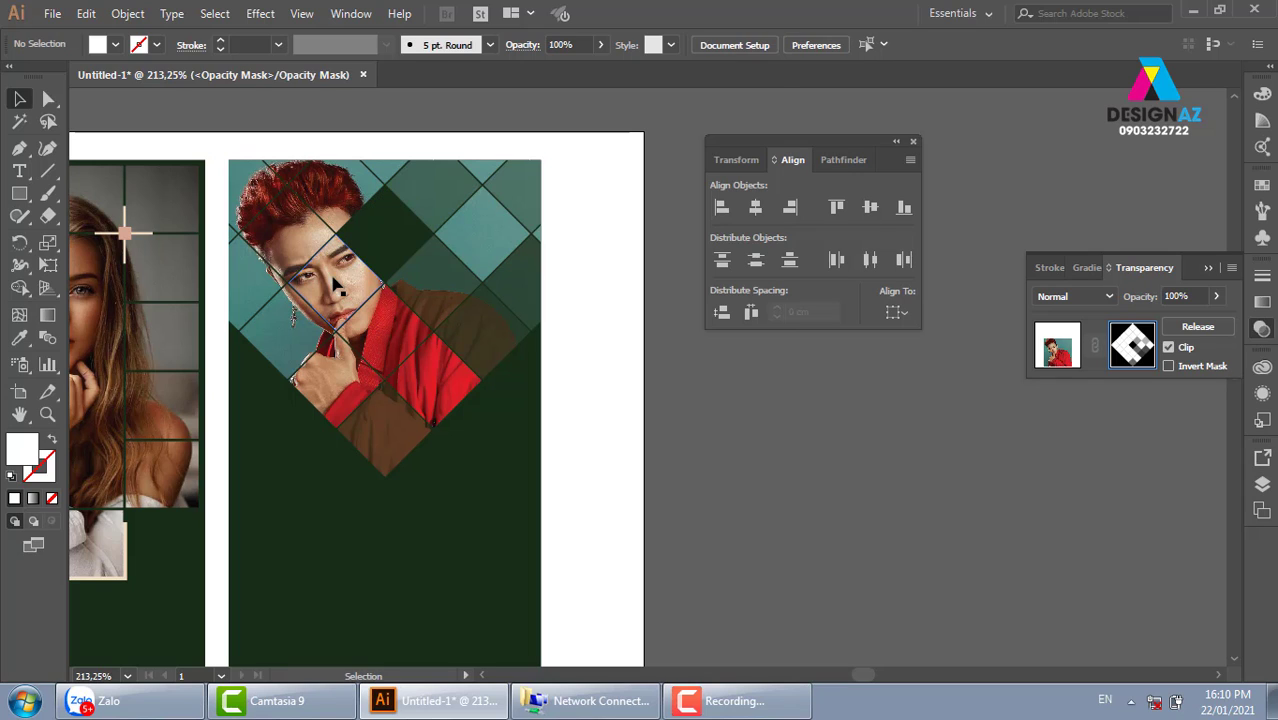
pyautogui.click(305, 248)
pyautogui.moveTo(305, 248); pyautogui.dragTo(336, 292)
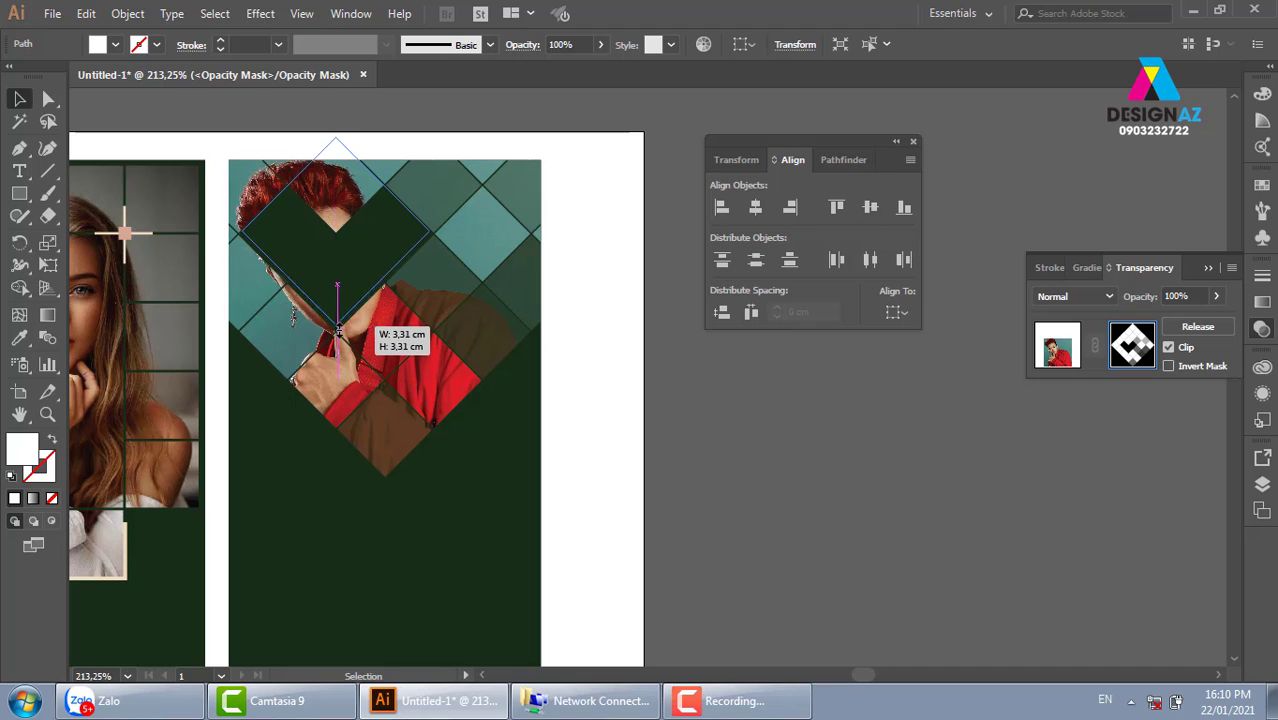
pyautogui.moveTo(336, 292); pyautogui.dragTo(336, 330)
pyautogui.click(729, 463)
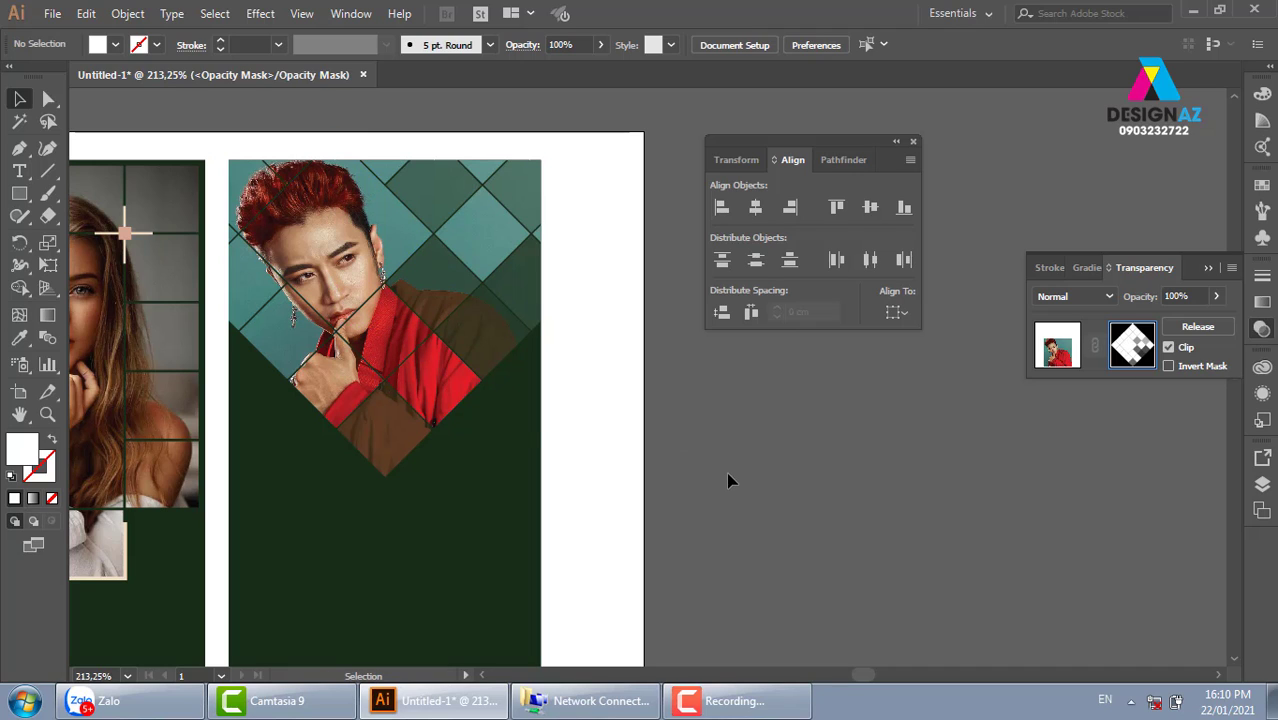
pyautogui.moveTo(471, 476)
pyautogui.mouseDown()
pyautogui.moveTo(514, 456)
pyautogui.moveTo(593, 508)
pyautogui.mouseUp()
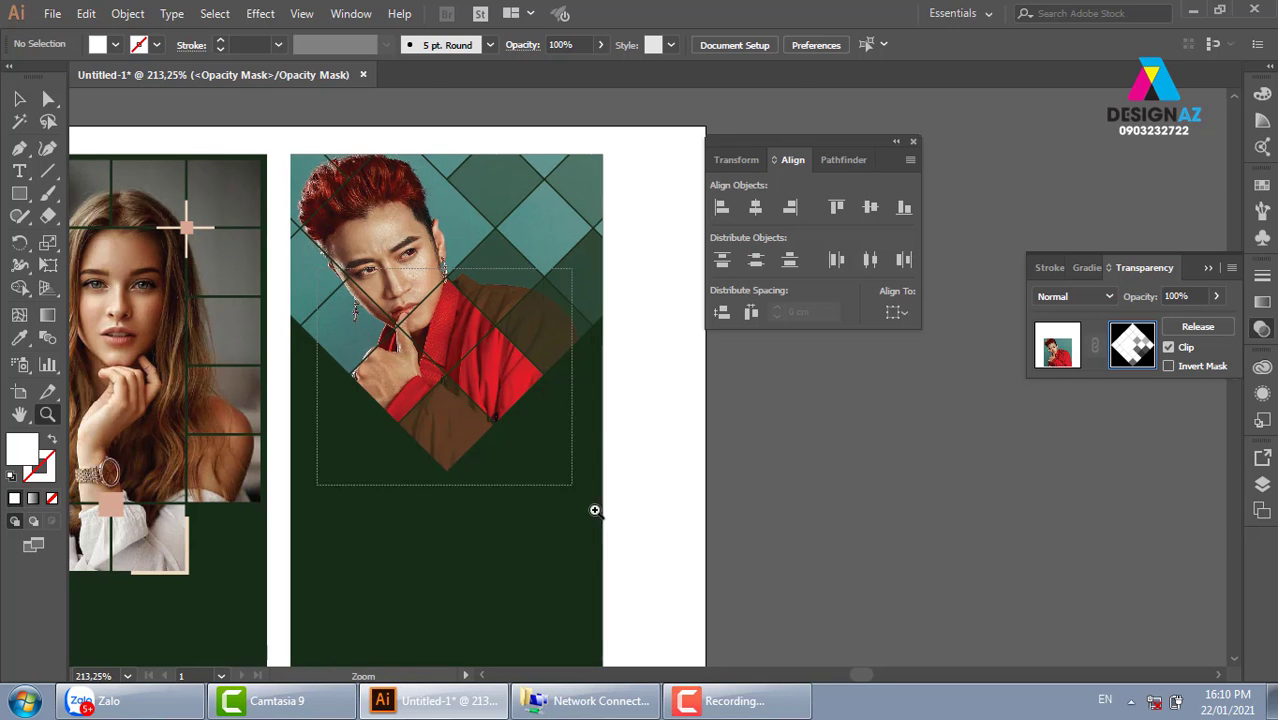
pyautogui.moveTo(719, 534); pyautogui.dragTo(402, 486)
# Step: Round the brown diamond's side corners and the red diamond's bottom corner
pyautogui.press('a')
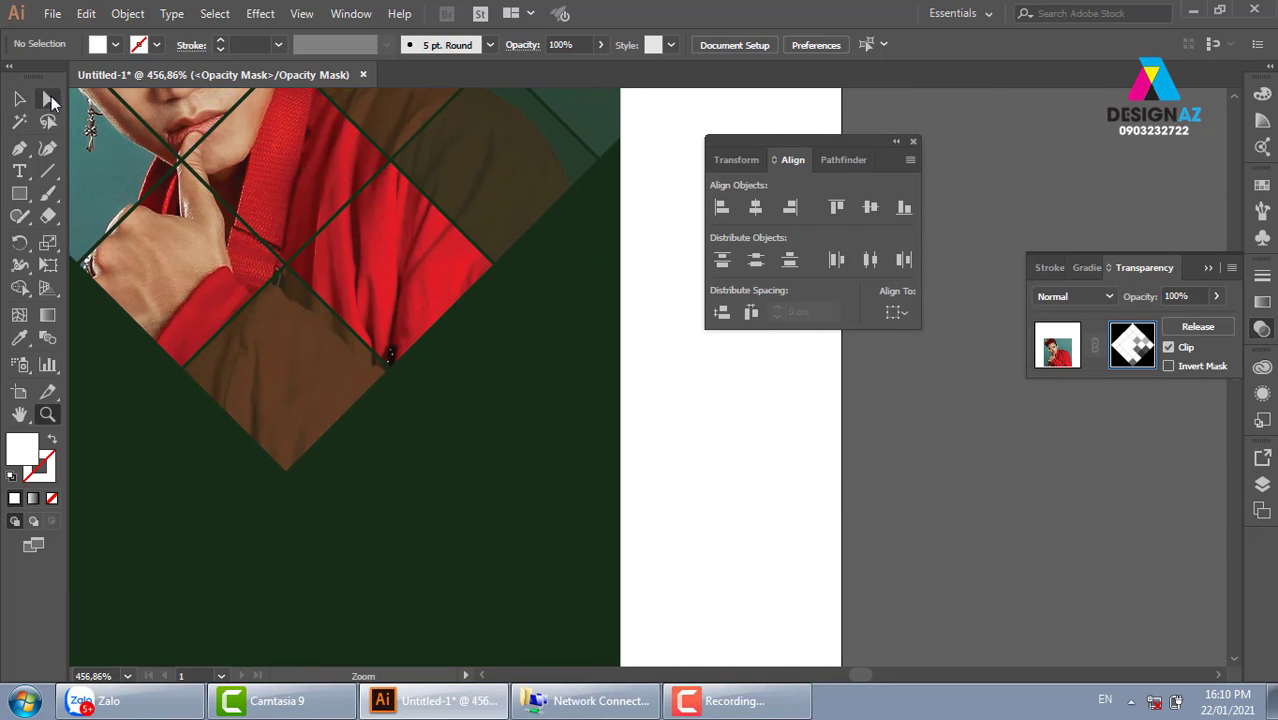
pyautogui.click(185, 369)
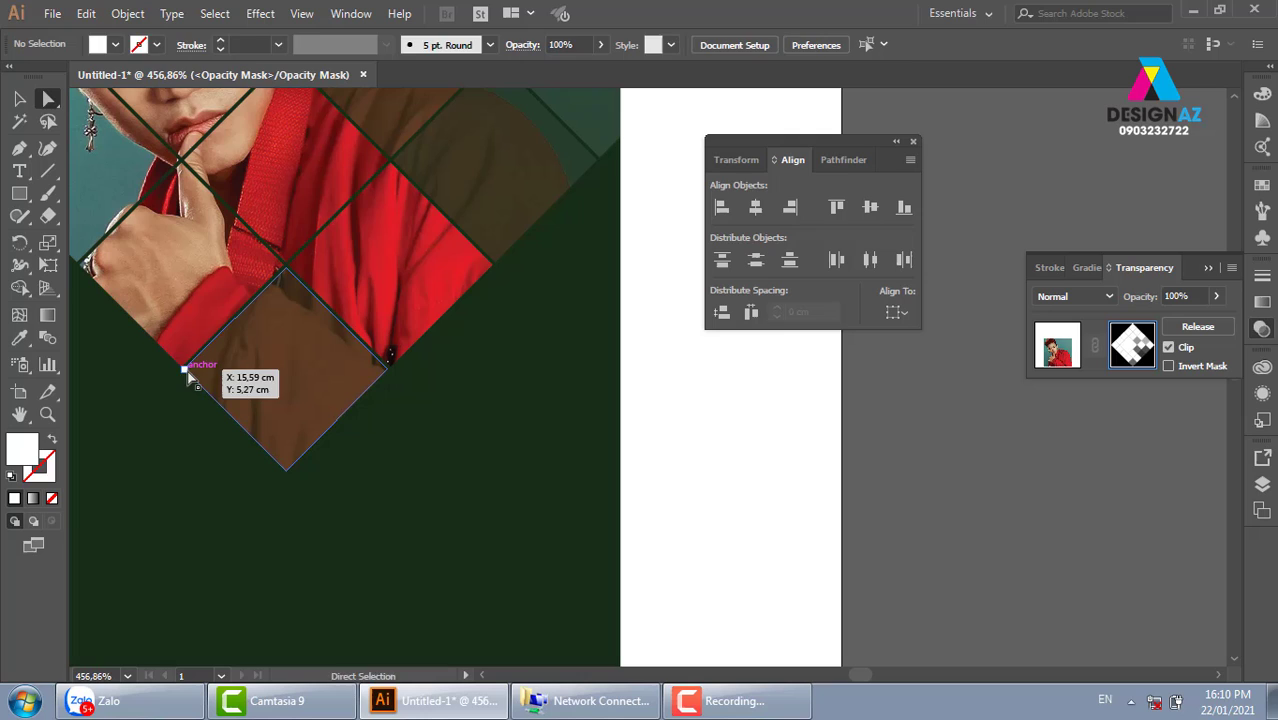
pyautogui.keyDown('shift'); pyautogui.click(387, 372); pyautogui.keyUp('shift')
pyautogui.moveTo(374, 378); pyautogui.dragTo(326, 376)
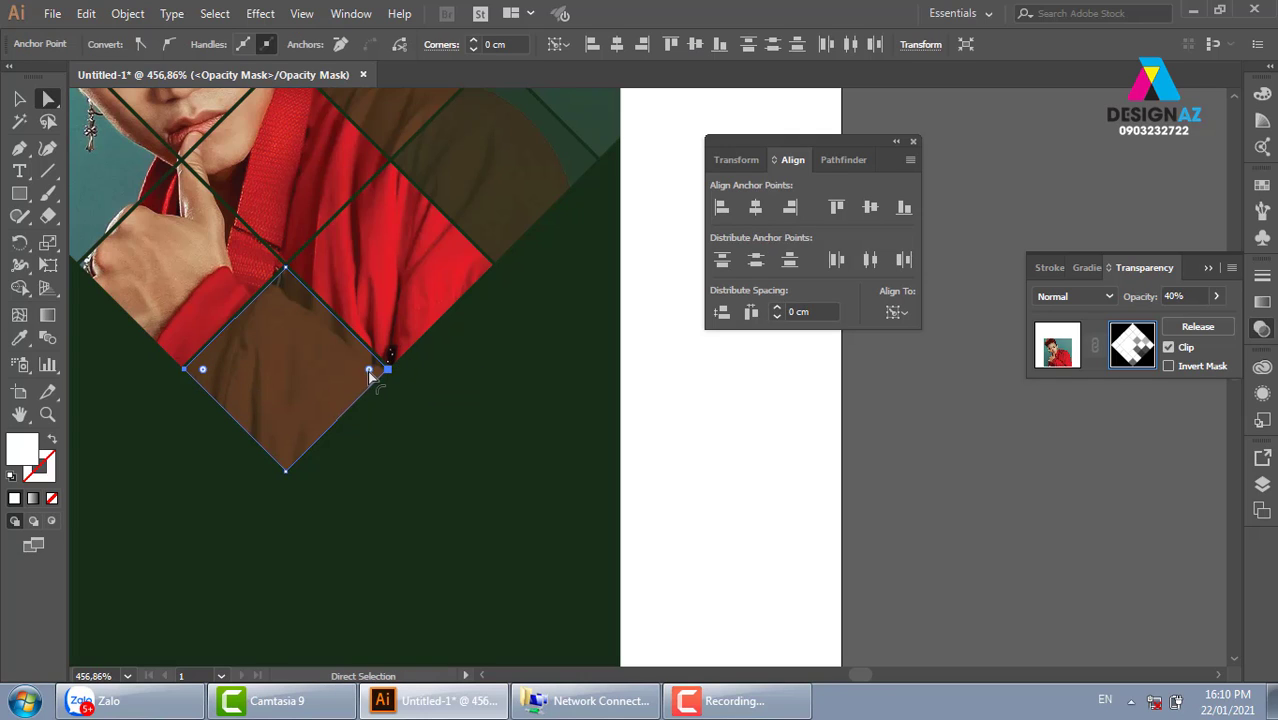
pyautogui.click(391, 350)
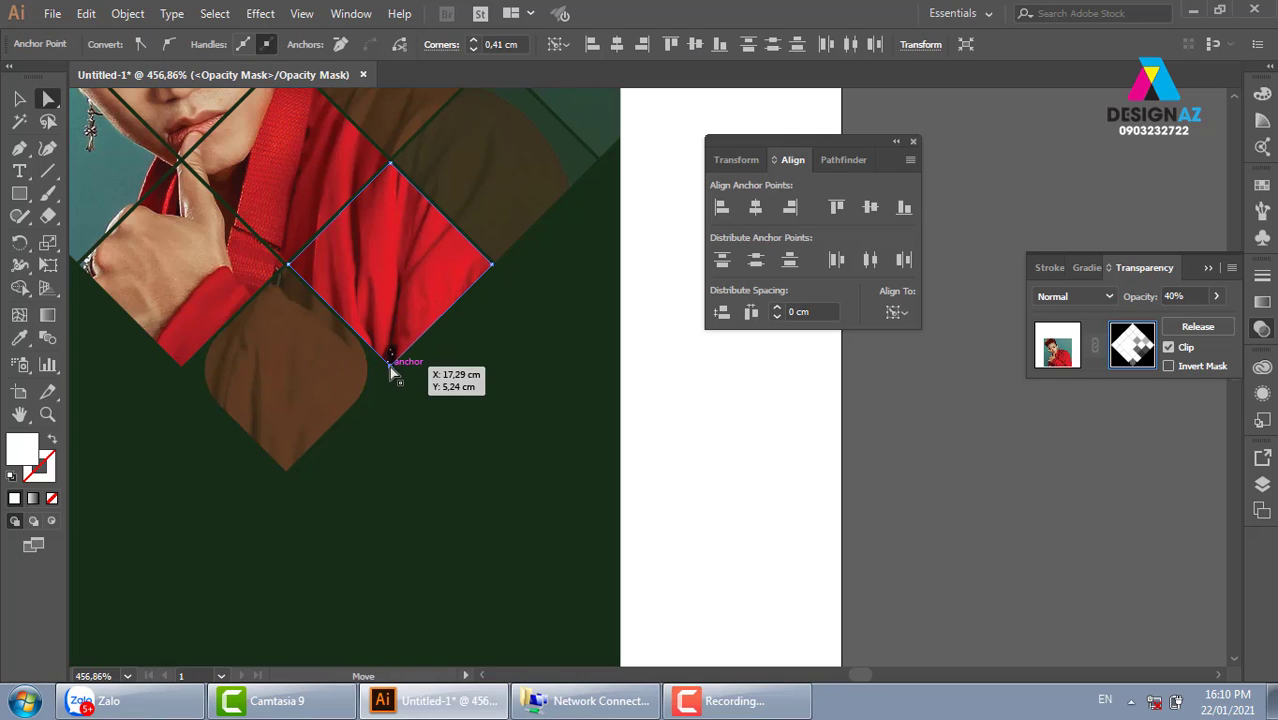
pyautogui.moveTo(391, 348); pyautogui.dragTo(397, 309)
pyautogui.click(506, 375)
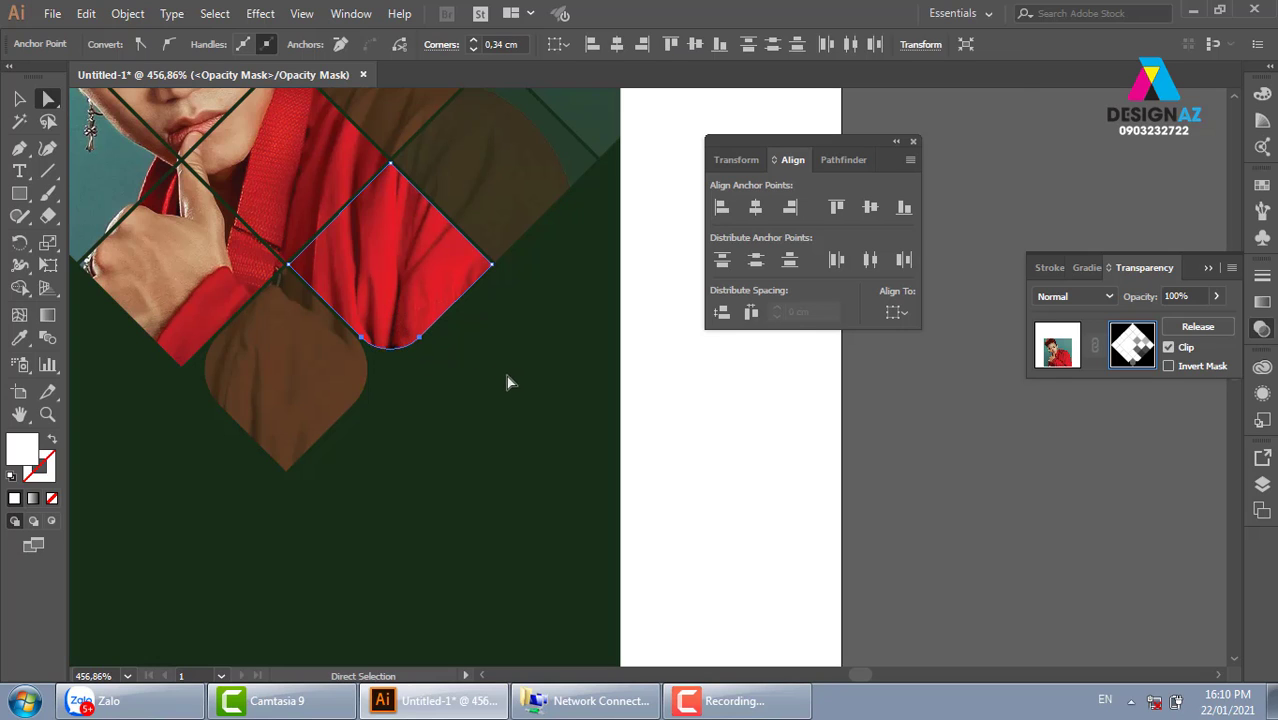
# Step: Round the left and bottom corners of the hand tile
pyautogui.moveTo(378, 409)
pyautogui.mouseDown()
pyautogui.moveTo(521, 463)
pyautogui.moveTo(579, 537)
pyautogui.mouseUp()
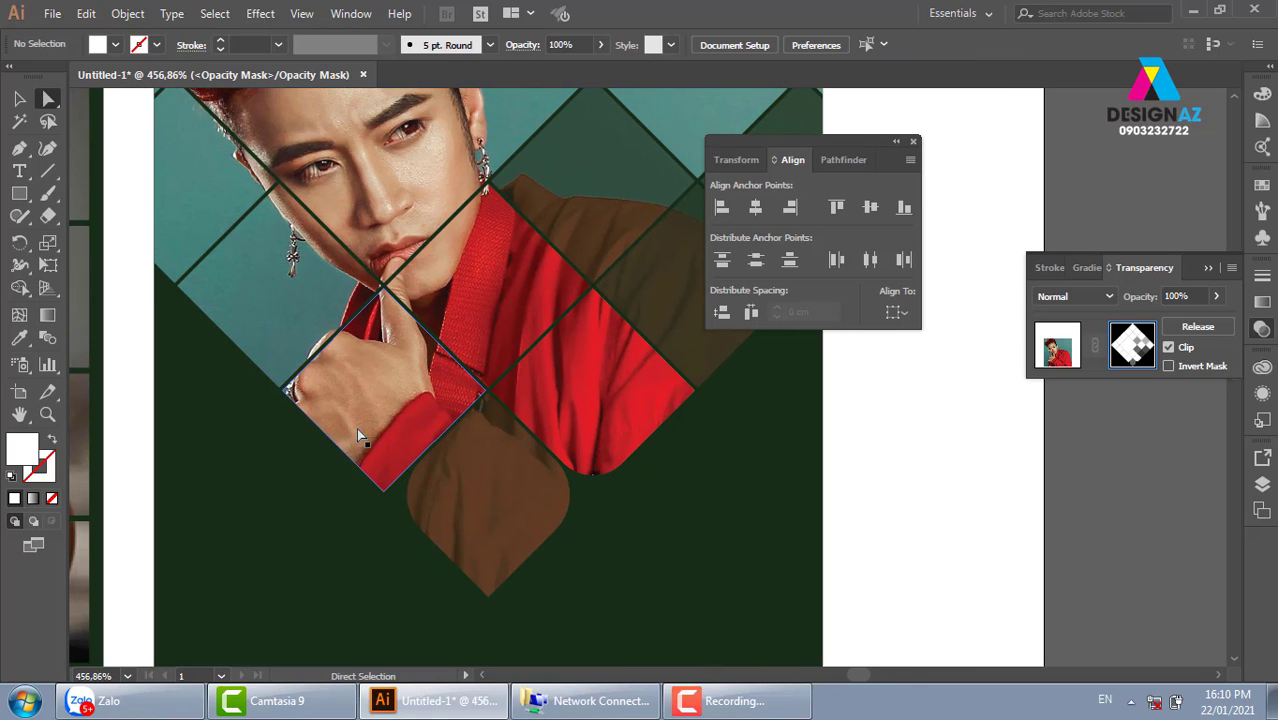
pyautogui.click(288, 391)
pyautogui.moveTo(304, 392); pyautogui.dragTo(340, 398)
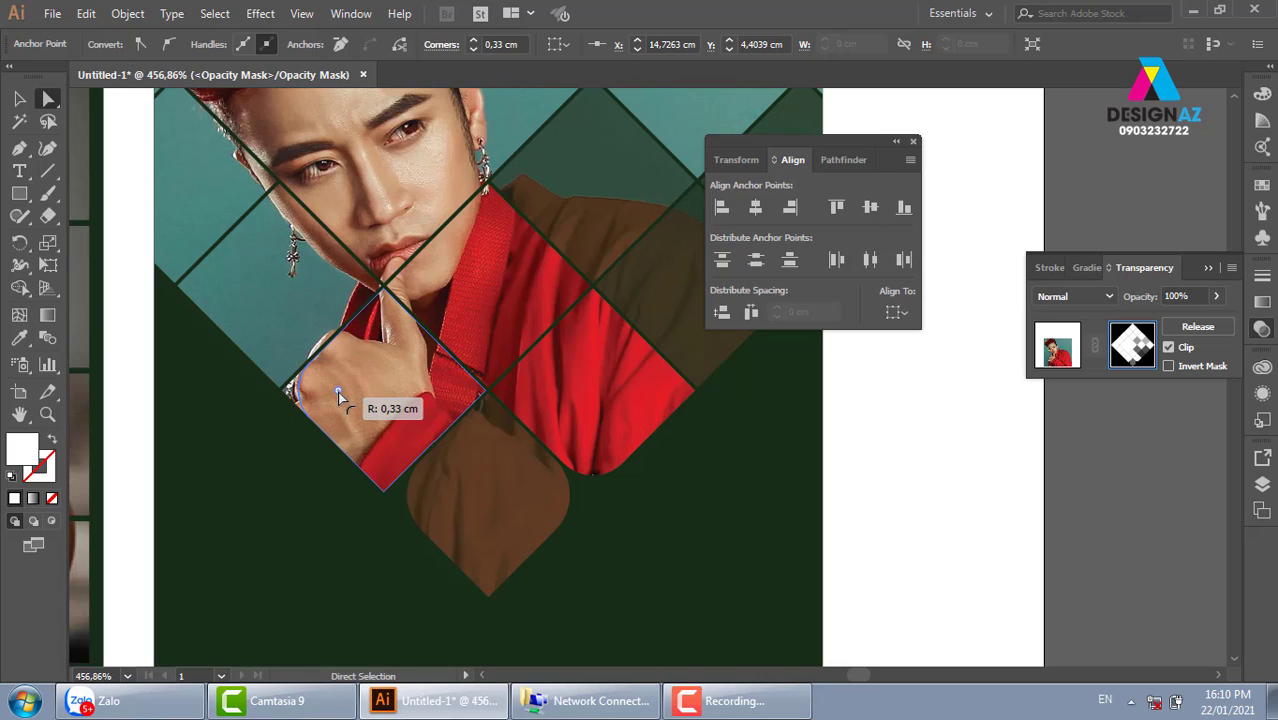
pyautogui.click(486, 394)
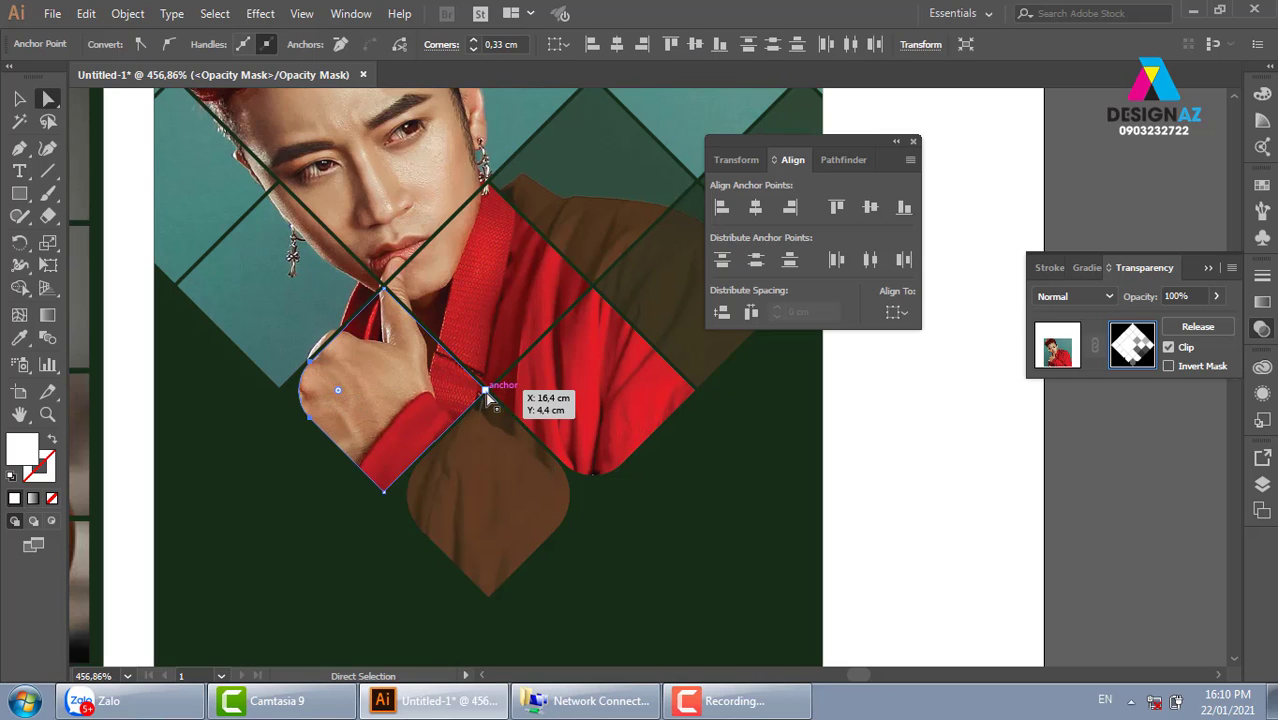
pyautogui.keyDown('shift'); pyautogui.click(385, 495); pyautogui.keyUp('shift')
pyautogui.moveTo(381, 476); pyautogui.dragTo(388, 435)
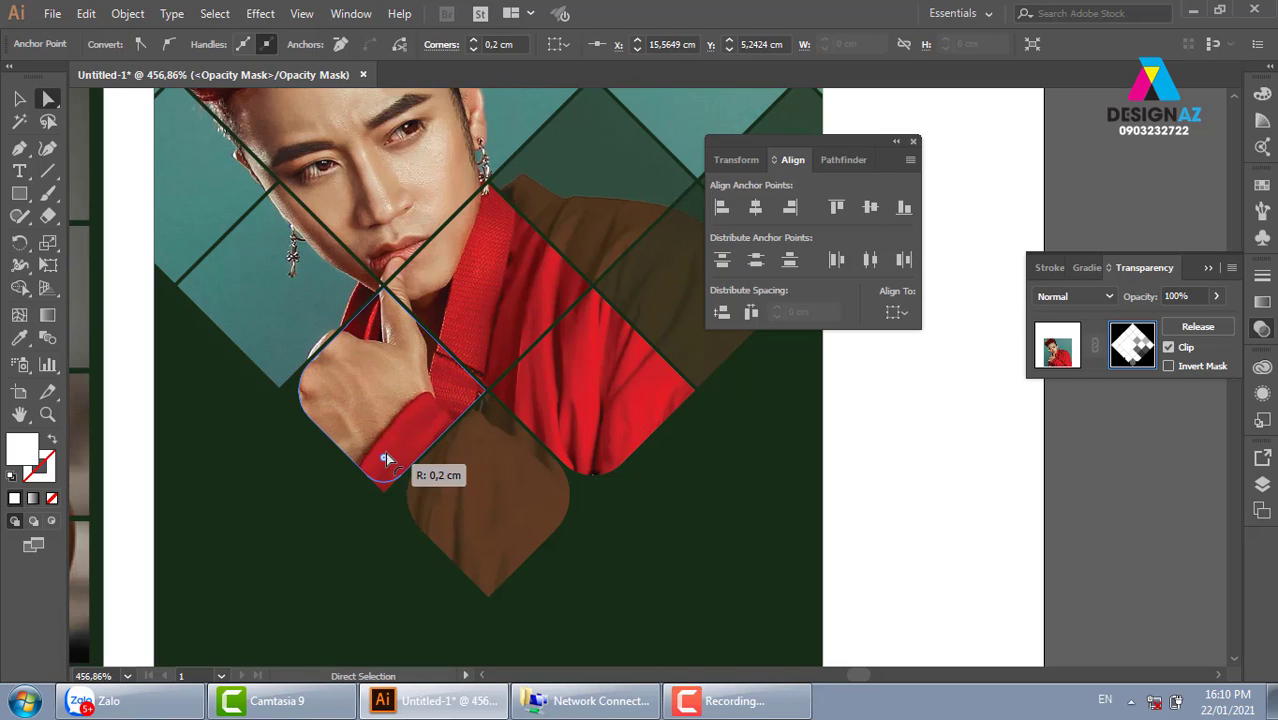
pyautogui.click(369, 562)
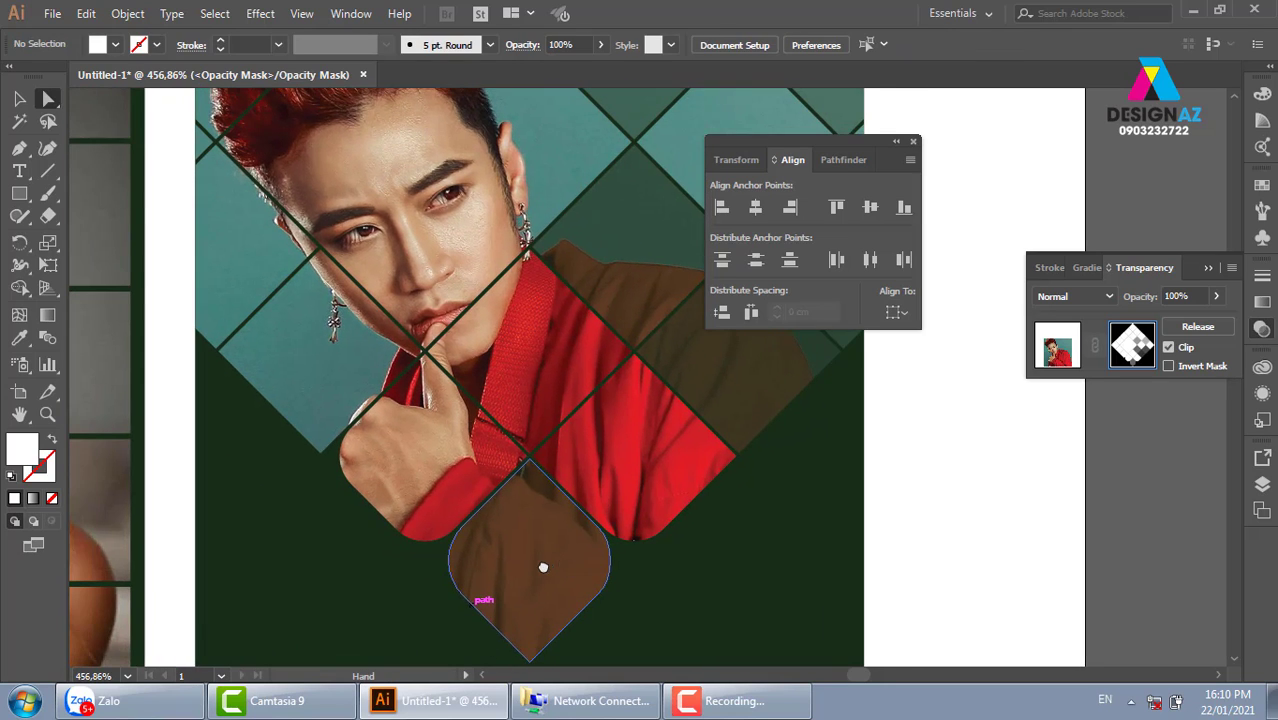
# Step: Round only the teal tile's left and bottom outer corners to 0,23 cm
pyautogui.moveTo(260, 353); pyautogui.dragTo(302, 418)
pyautogui.click(219, 351)
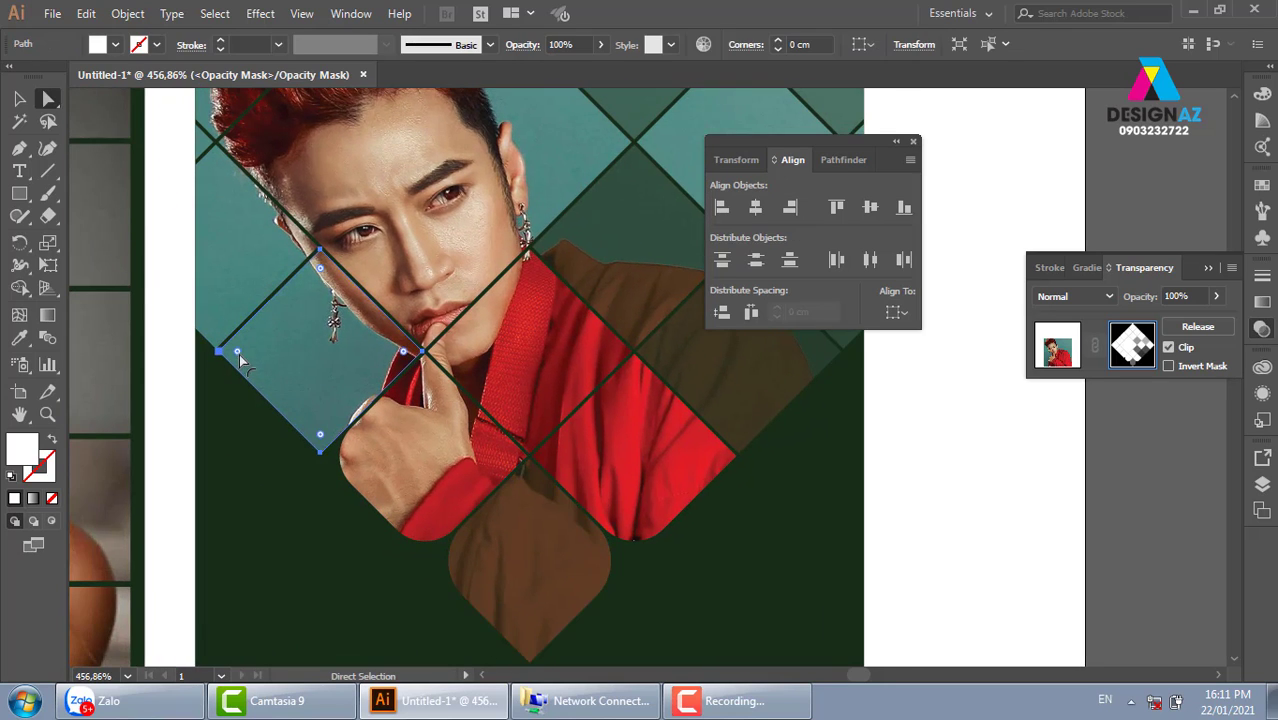
pyautogui.moveTo(222, 355); pyautogui.dragTo(247, 362)
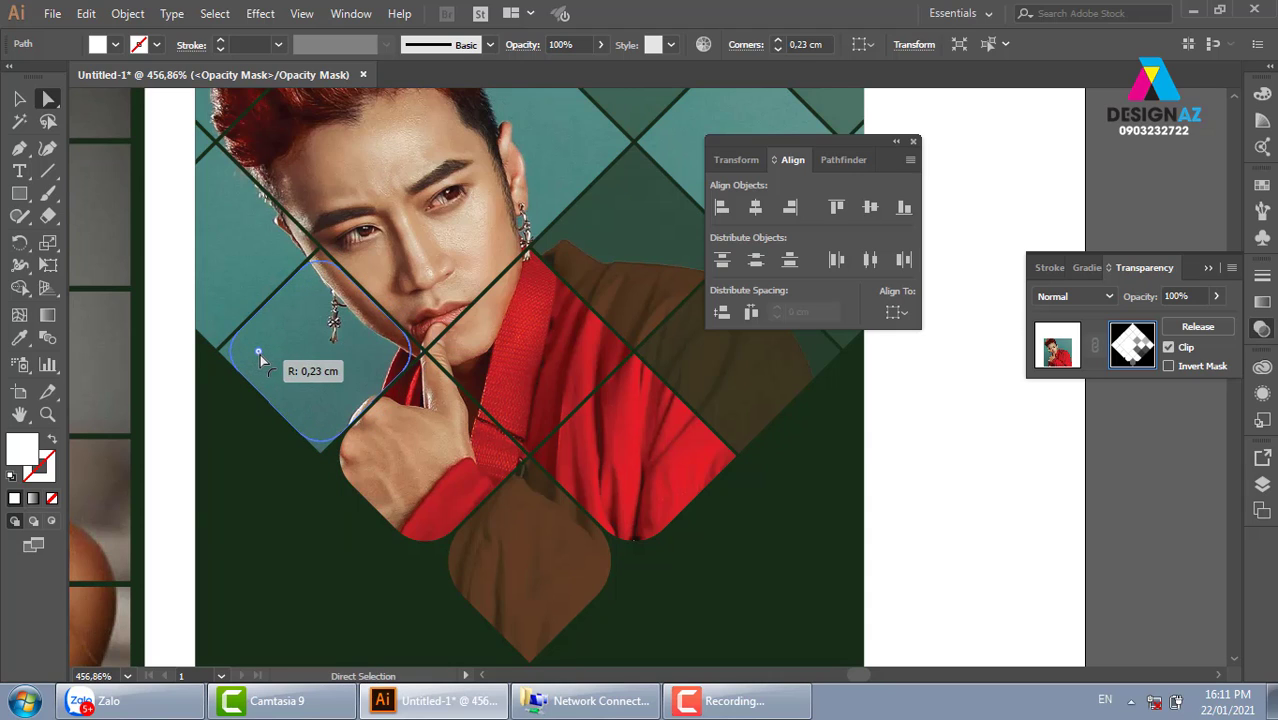
pyautogui.moveTo(239, 352); pyautogui.dragTo(262, 360)
pyautogui.click(285, 540)
pyautogui.hotkey('ctrl', 'z')
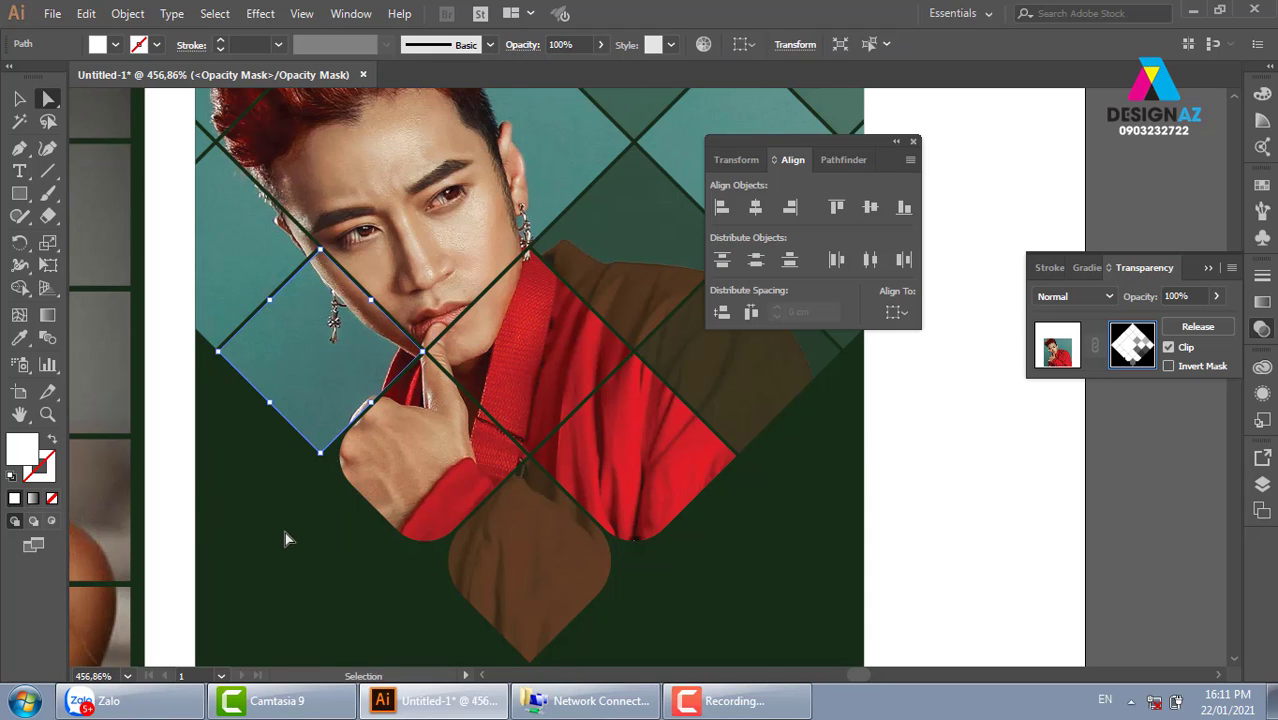
pyautogui.click(220, 352)
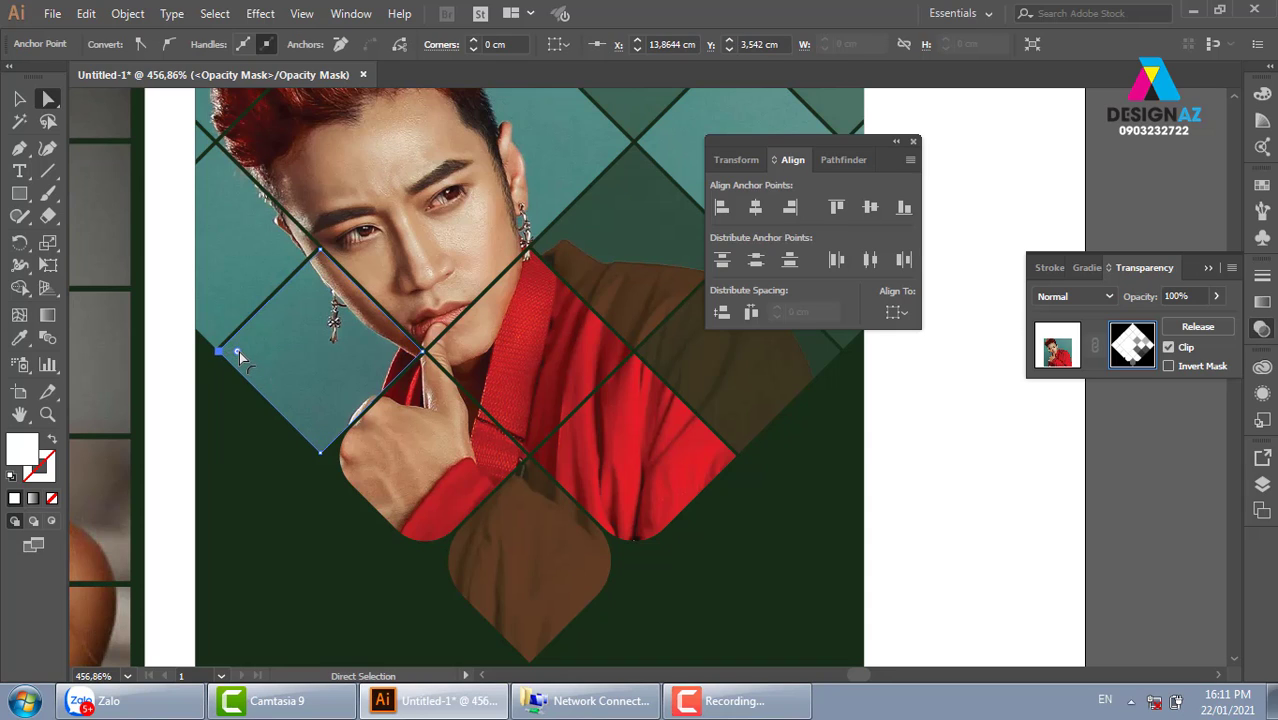
pyautogui.moveTo(240, 356); pyautogui.dragTo(263, 356)
pyautogui.click(320, 445)
pyautogui.moveTo(320, 438); pyautogui.dragTo(326, 414)
pyautogui.click(328, 537)
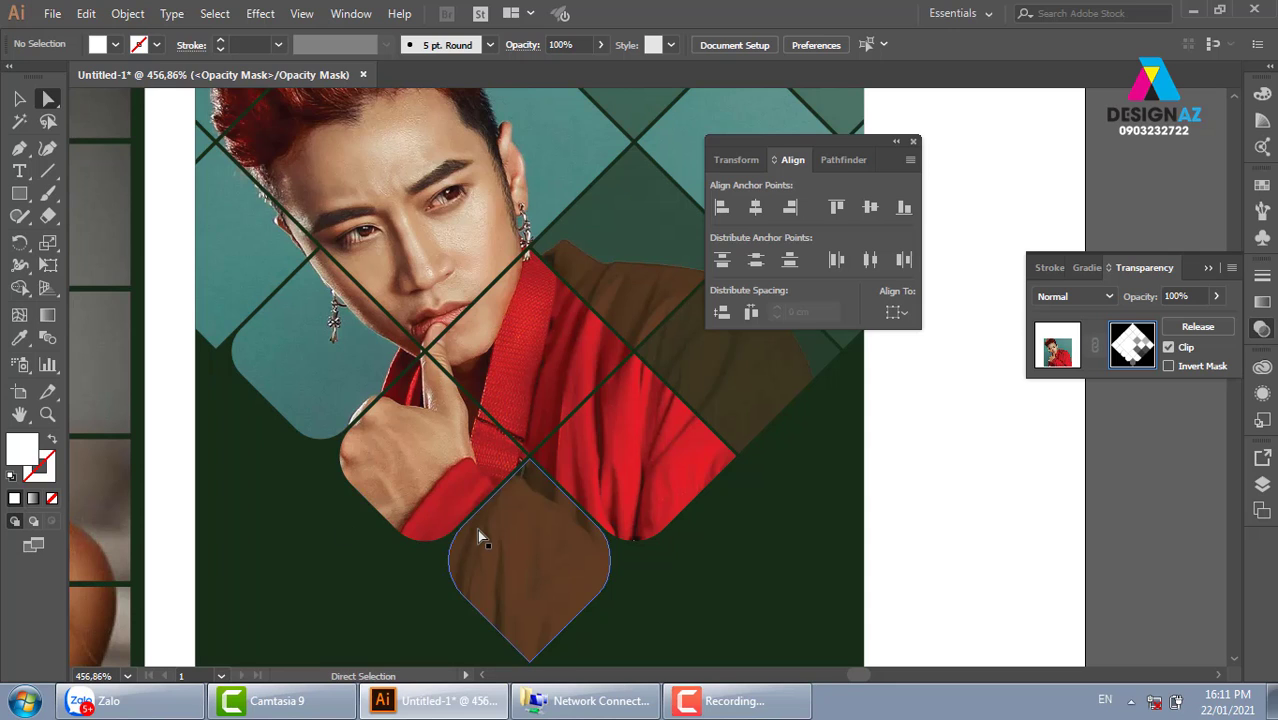
pyautogui.hotkey('ctrl', '-')
pyautogui.hotkey('ctrl', '-')
pyautogui.hotkey('ctrl', '-')
# Step: Duplicate the rounded diamond grid as an unfilled white 1 pt outline nudged slightly up
pyautogui.moveTo(861, 459); pyautogui.dragTo(691, 422)
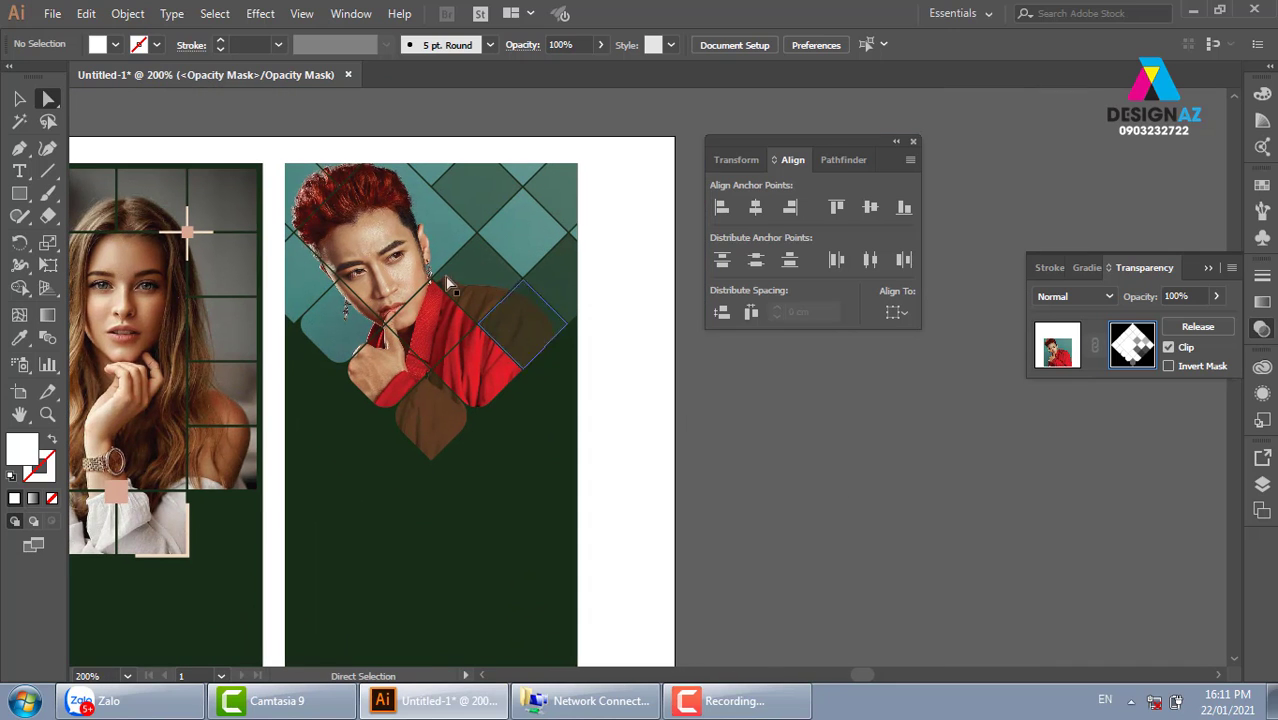
pyautogui.click(20, 100)
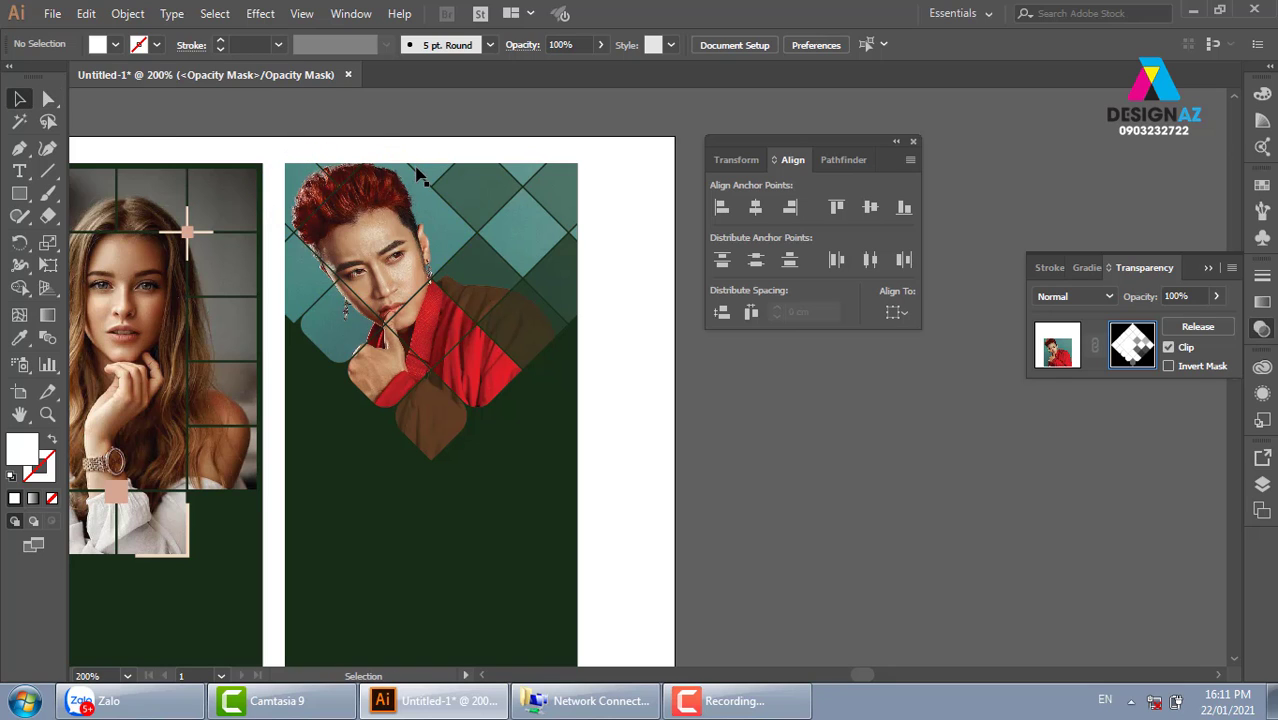
pyautogui.moveTo(280, 108); pyautogui.dragTo(711, 510)
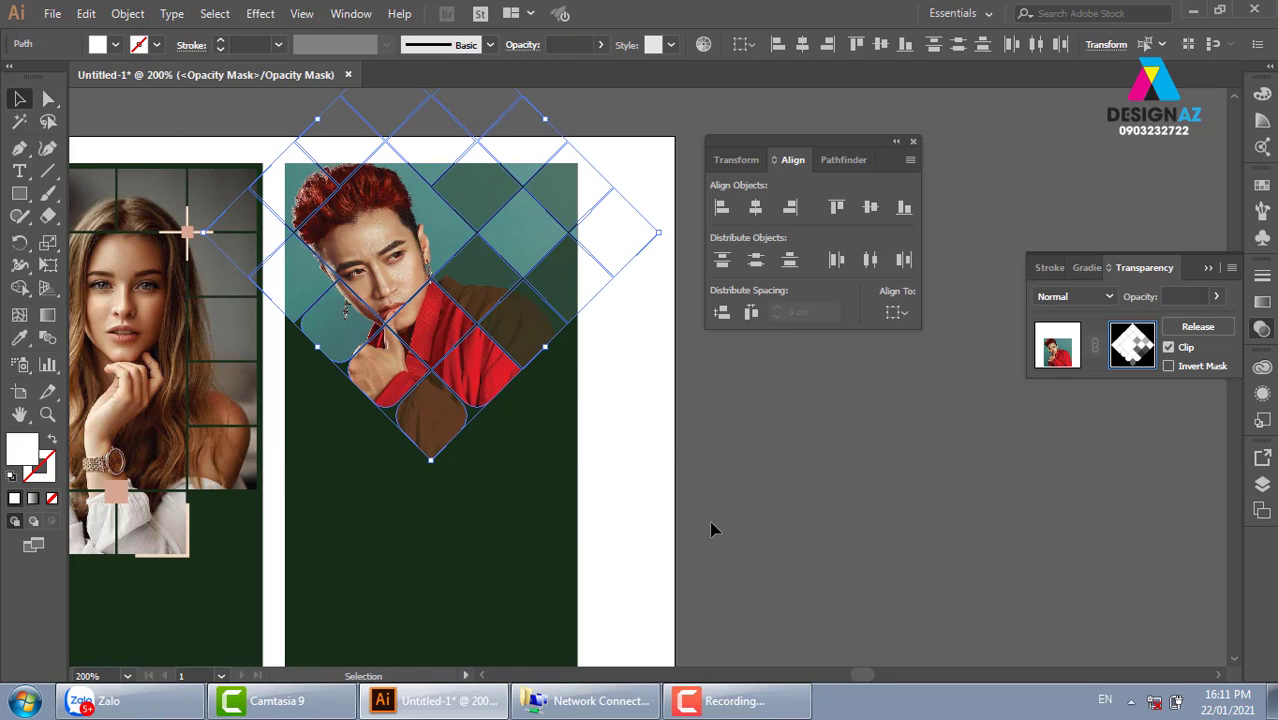
pyautogui.moveTo(543, 336); pyautogui.dragTo(541, 364)
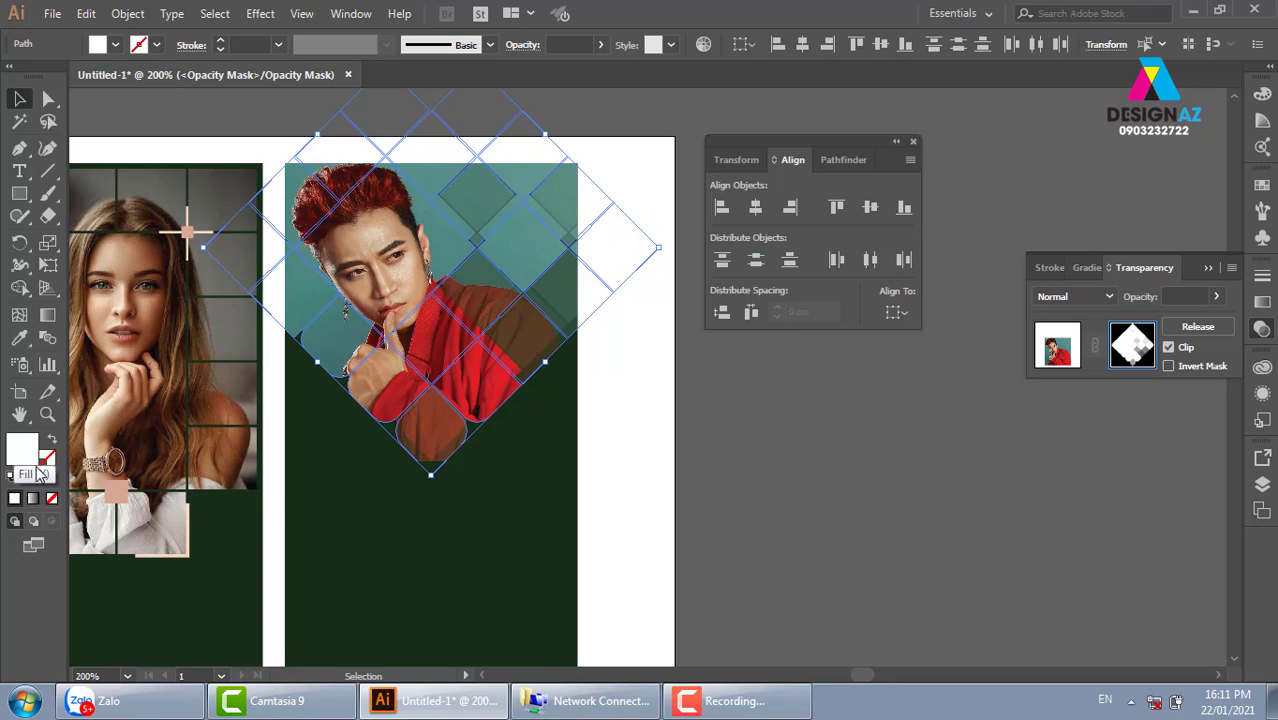
pyautogui.hotkey('shift', 'x')
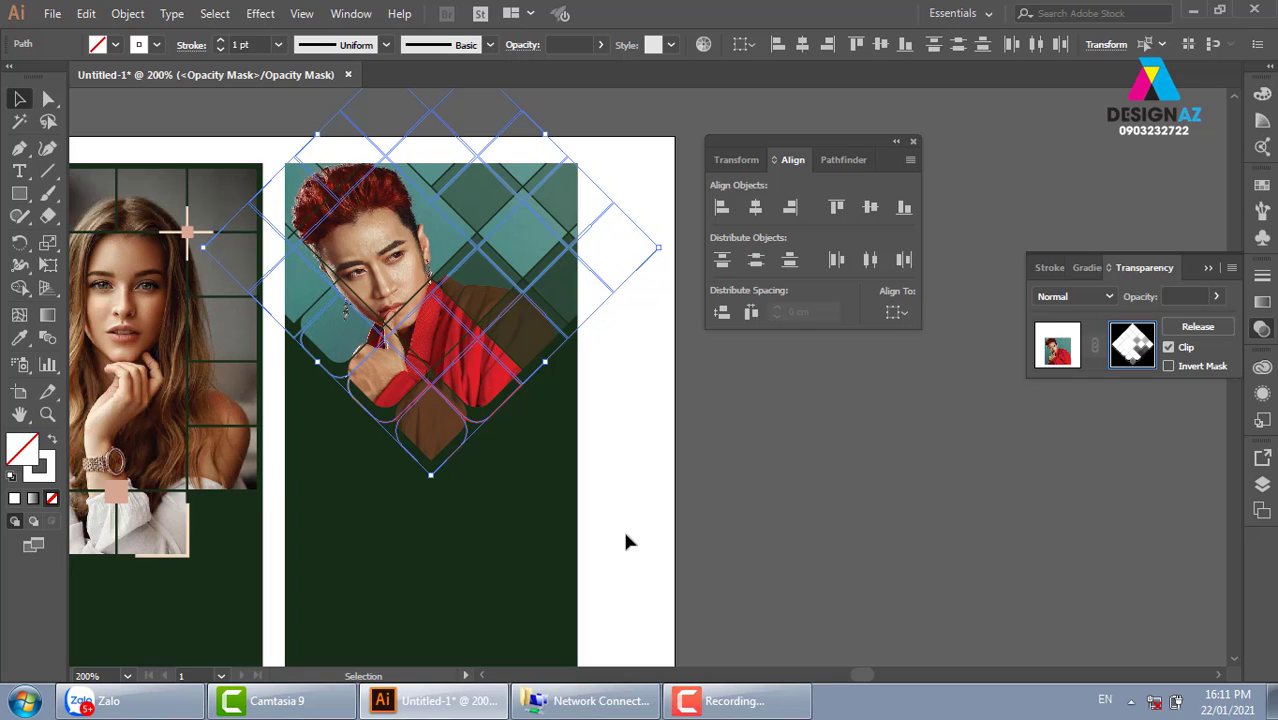
pyautogui.press('Up')
pyautogui.press('Up')
pyautogui.press('Up')
pyautogui.press('Up')
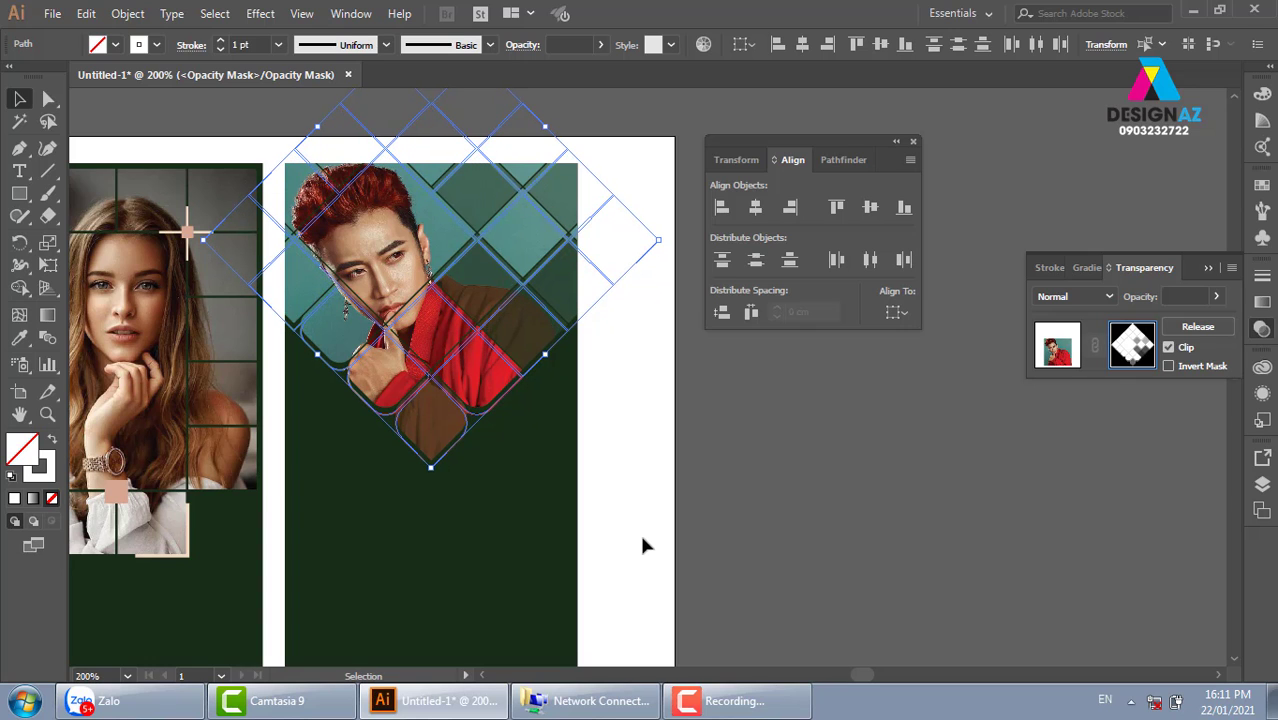
pyautogui.click(683, 465)
pyautogui.press('z')
pyautogui.moveTo(222, 76)
pyautogui.mouseDown()
pyautogui.moveTo(233, 69)
pyautogui.moveTo(686, 541)
pyautogui.mouseUp()
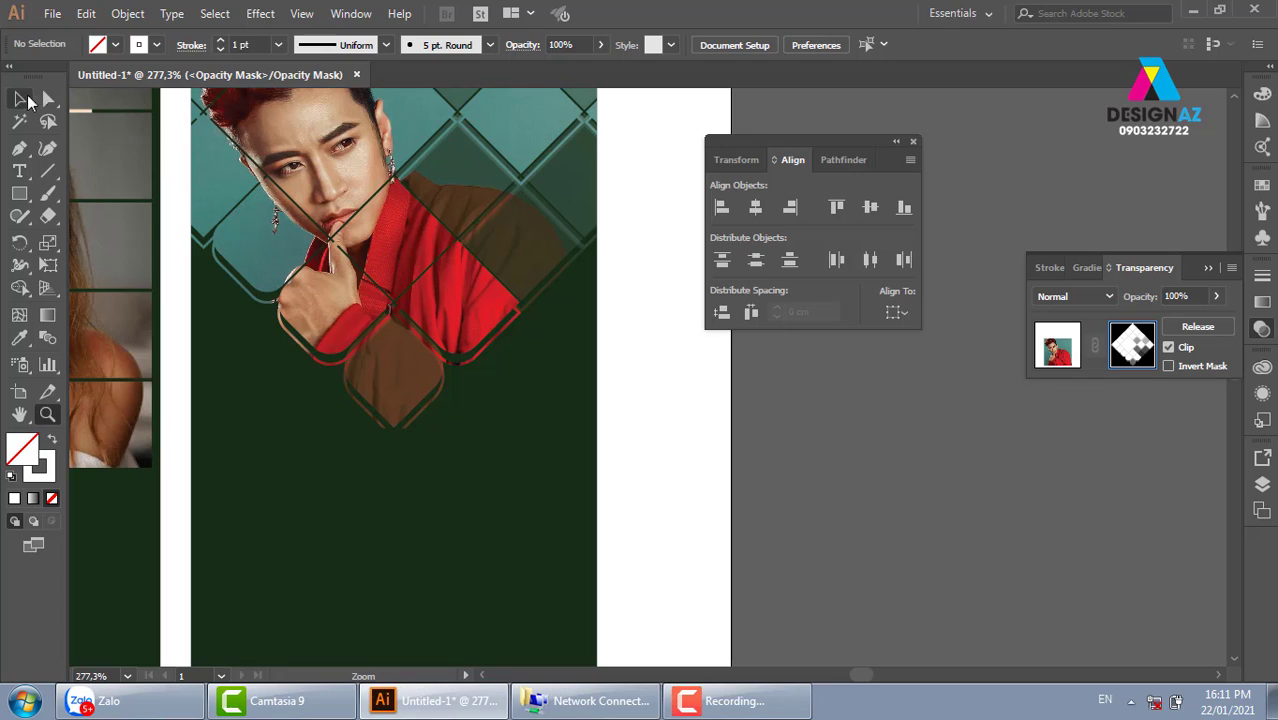
# Step: Exit the opacity mask and select the green background rectangle behind the man
pyautogui.press('v')
pyautogui.click(1062, 358)
pyautogui.click(978, 507)
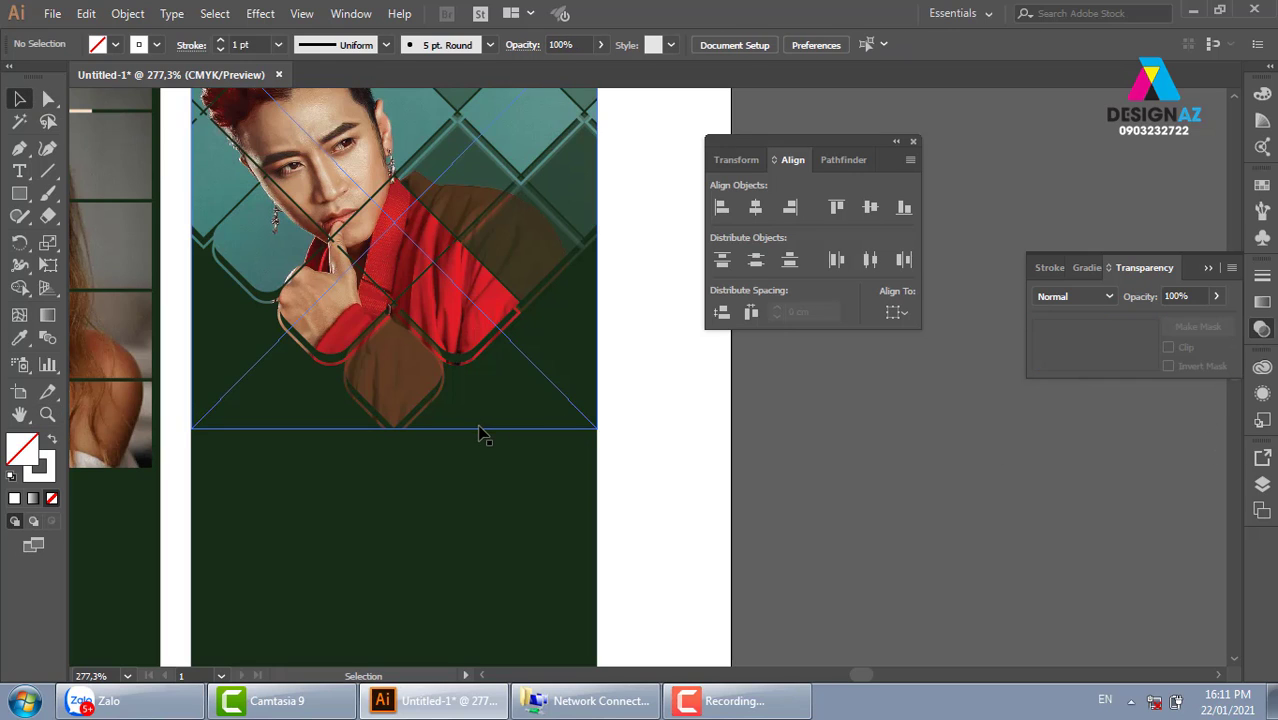
pyautogui.click(493, 490)
pyautogui.doubleClick(24, 450)
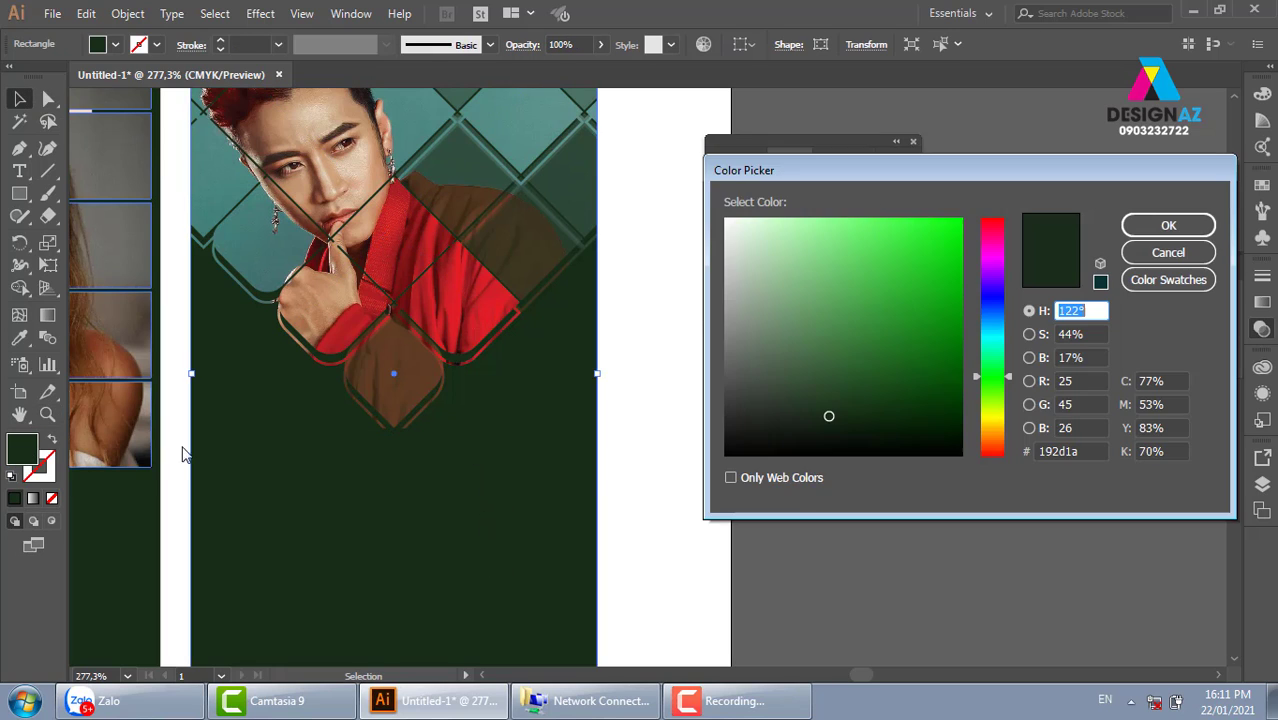
pyautogui.click(1167, 226)
# Step: Fill the background rectangle with dark maroon red sampled from the artwork
pyautogui.press('i')
pyautogui.keyDown('ctrl'); pyautogui.click(438, 297); pyautogui.keyUp('ctrl')
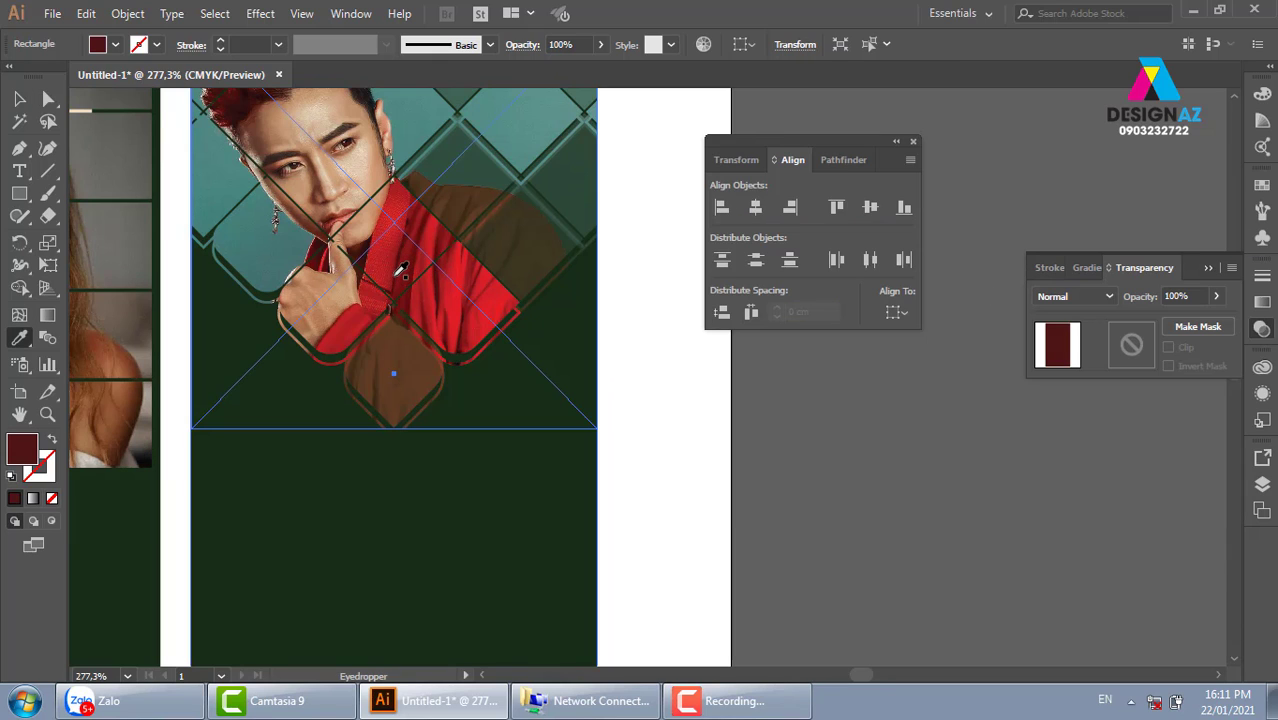
pyautogui.click(400, 268)
pyautogui.press('v')
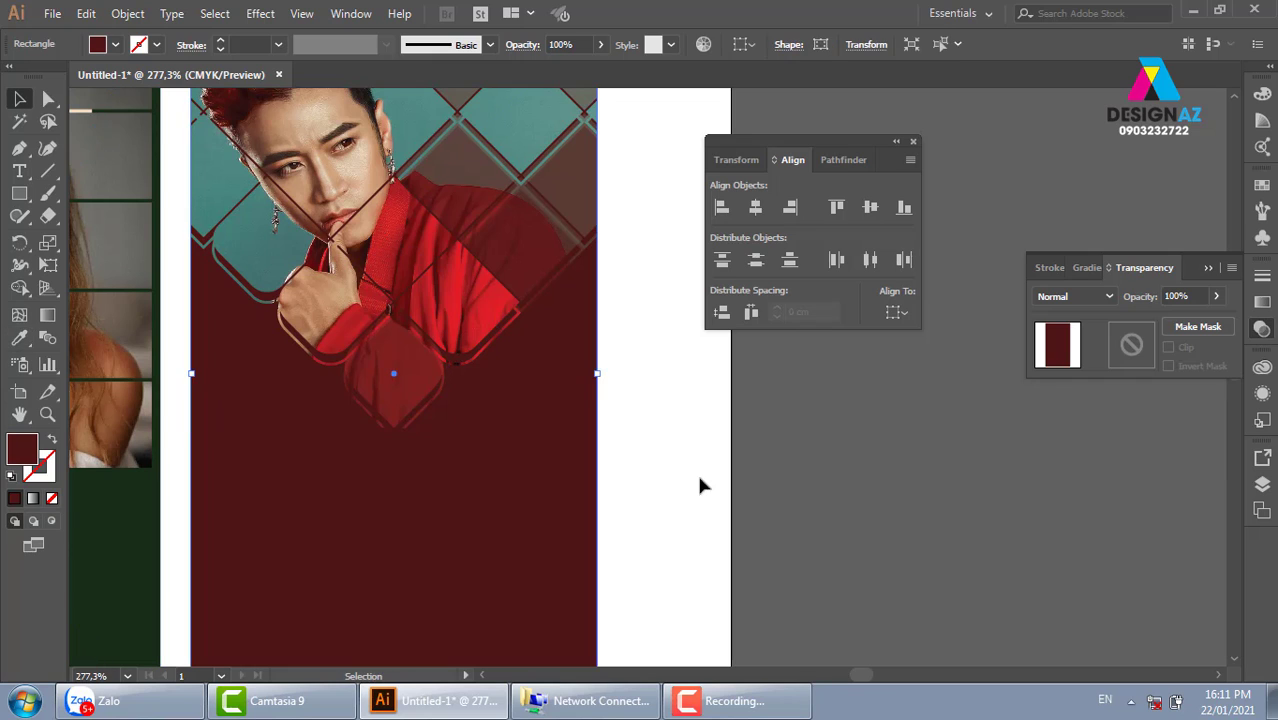
pyautogui.click(700, 485)
pyautogui.moveTo(705, 448); pyautogui.dragTo(693, 543)
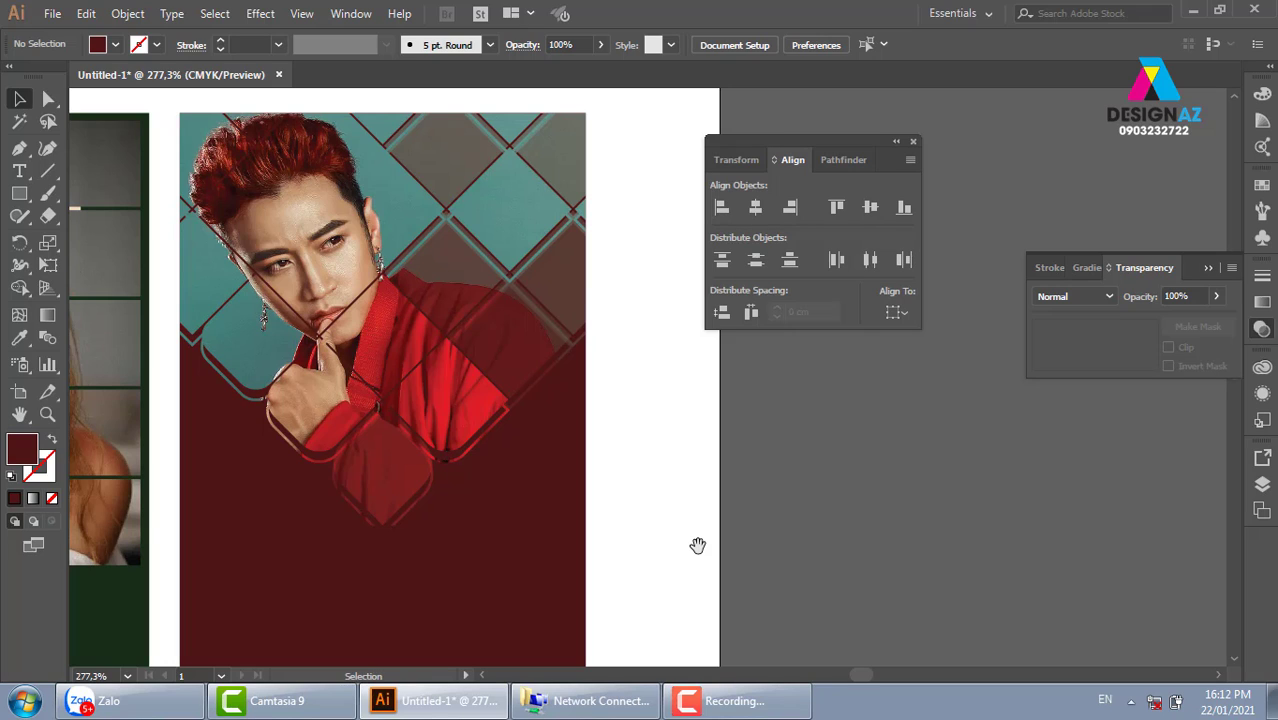
pyautogui.hotkey('ctrl', '-')
pyautogui.hotkey('ctrl', '-')
pyautogui.hotkey('ctrl', '-')
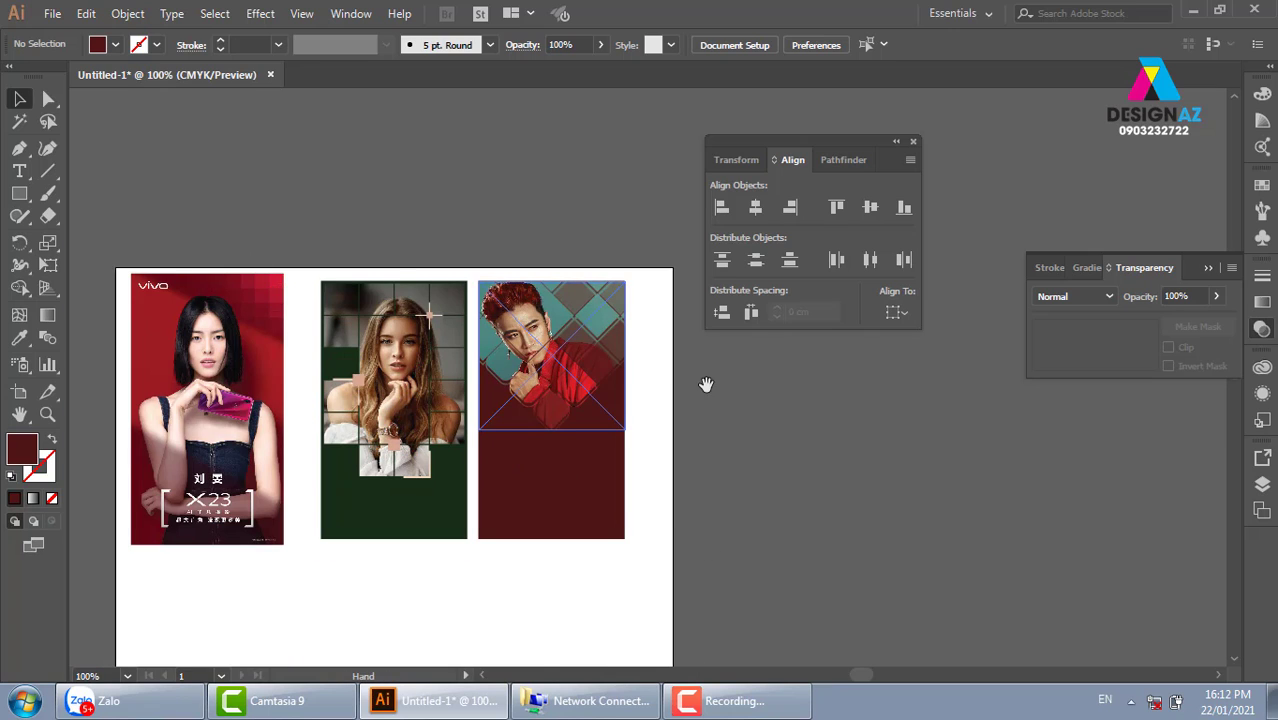
# Step: Duplicate the maroon panel to the right as a new third panel
pyautogui.moveTo(705, 383); pyautogui.dragTo(596, 368)
pyautogui.click(491, 480)
pyautogui.moveTo(487, 476); pyautogui.dragTo(596, 465)
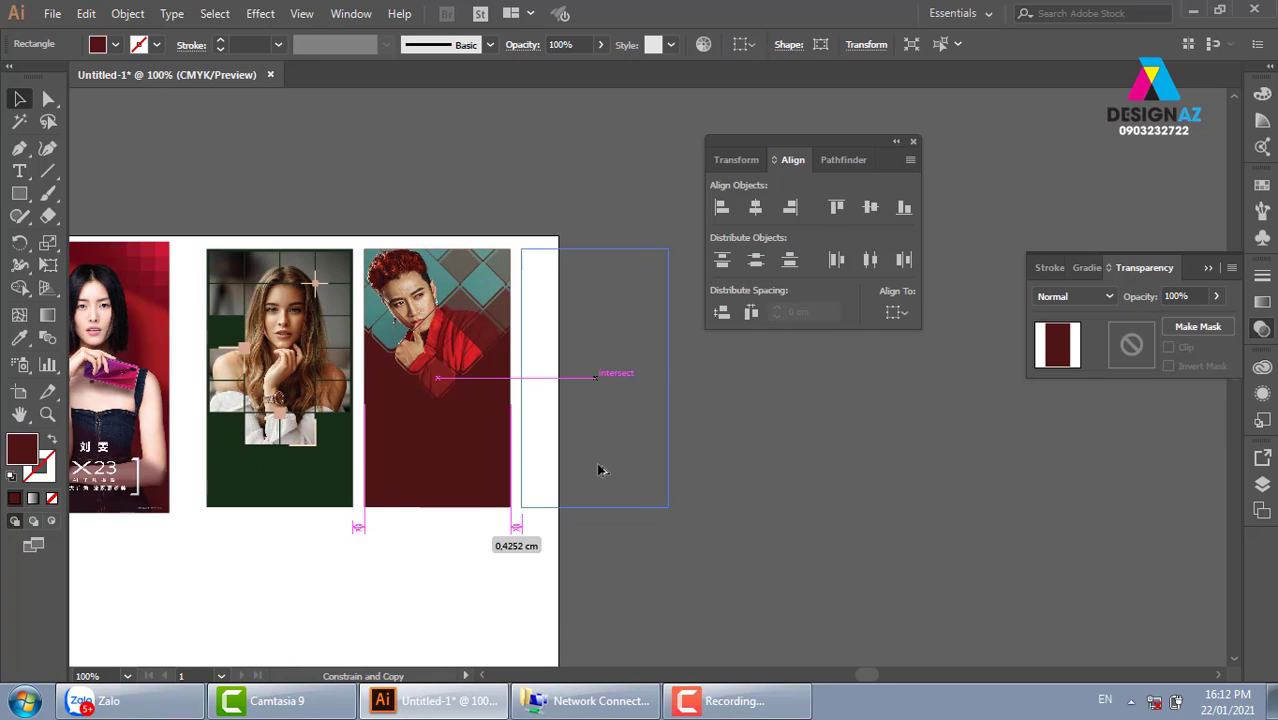
pyautogui.click(912, 141)
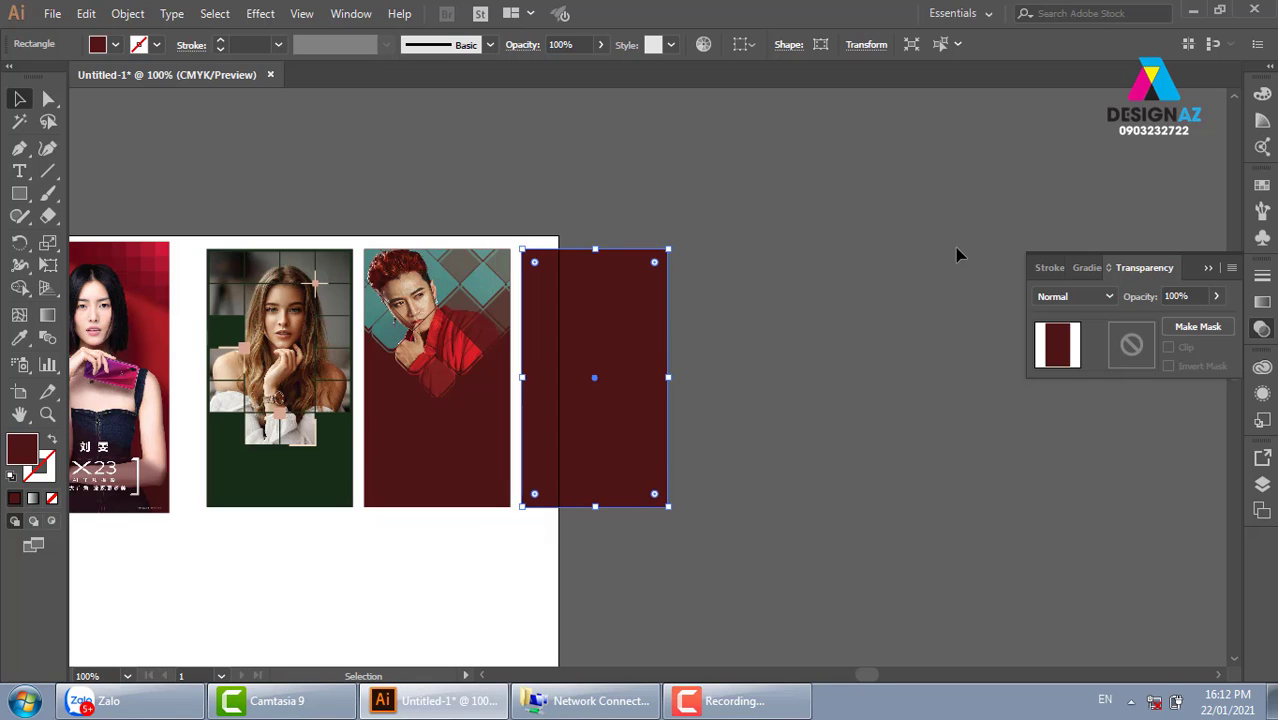
pyautogui.click(955, 250)
pyautogui.moveTo(531, 371); pyautogui.dragTo(713, 347)
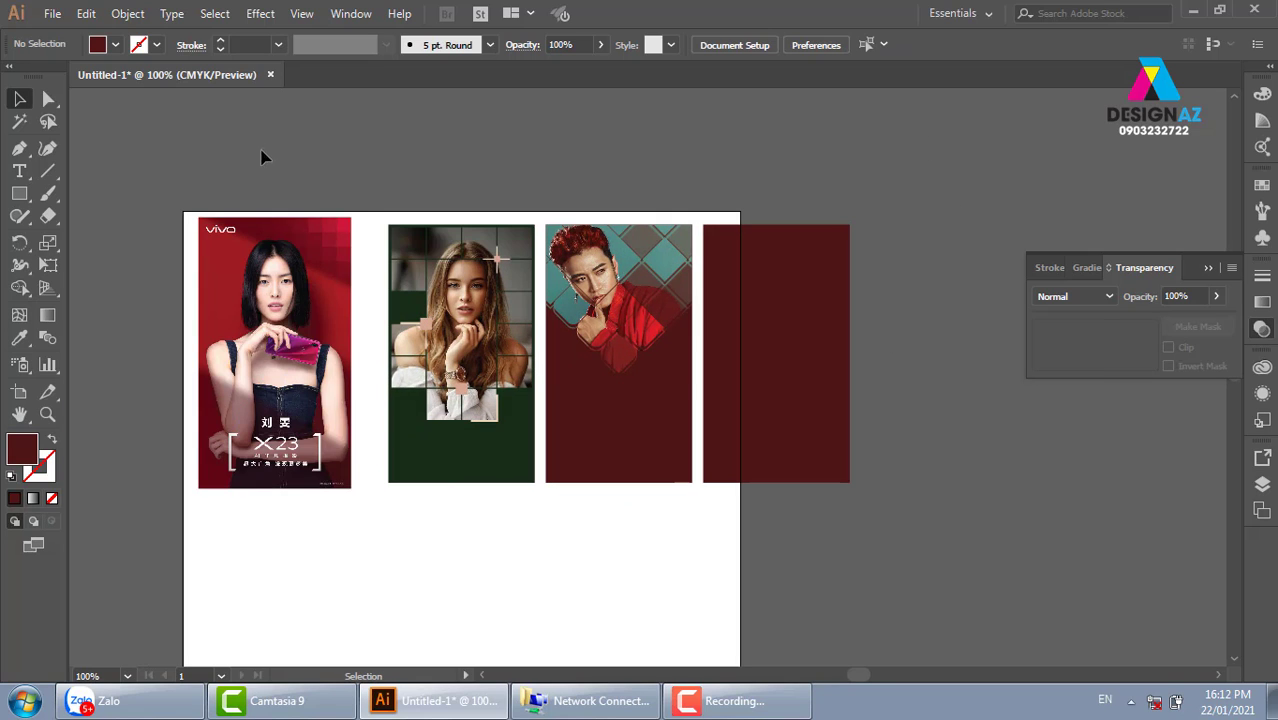
# Step: Move the pixel-square grid onto the new panel and set its blend mode to Normal
pyautogui.moveTo(262, 154); pyautogui.dragTo(358, 307)
pyautogui.moveTo(345, 263); pyautogui.dragTo(807, 301)
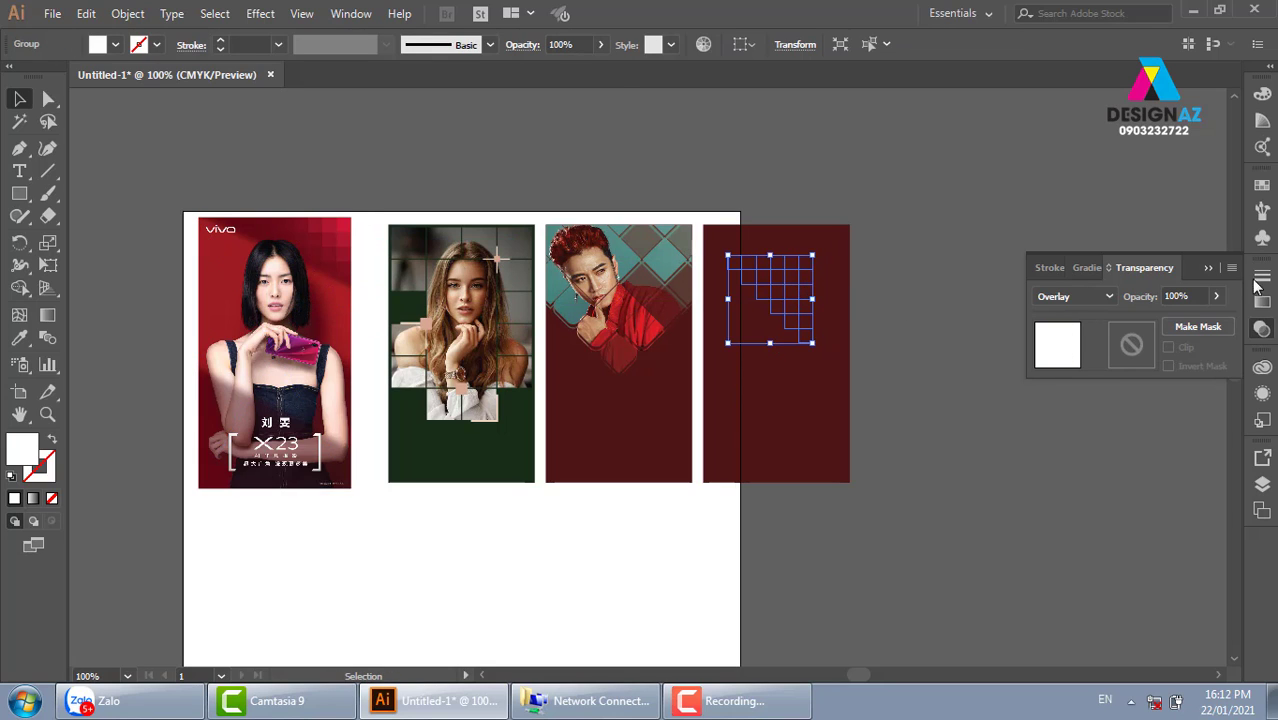
pyautogui.click(1108, 297)
pyautogui.click(1062, 283)
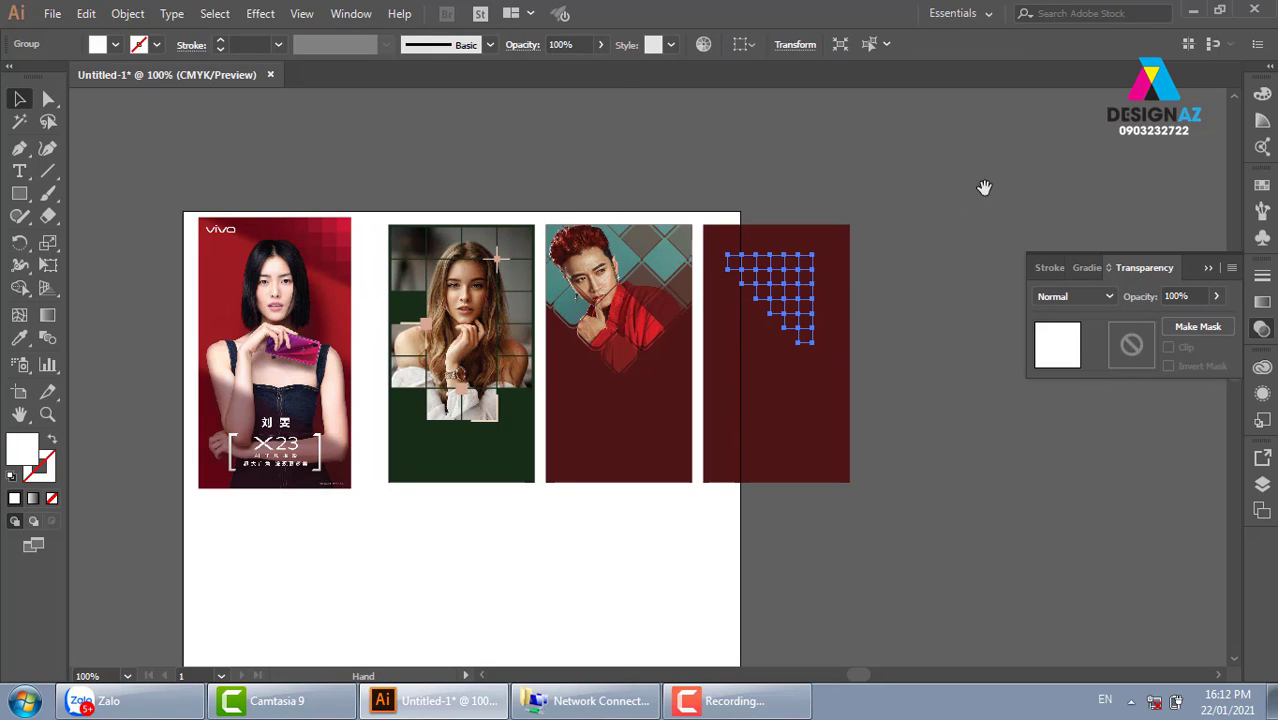
pyautogui.moveTo(996, 180); pyautogui.dragTo(782, 203)
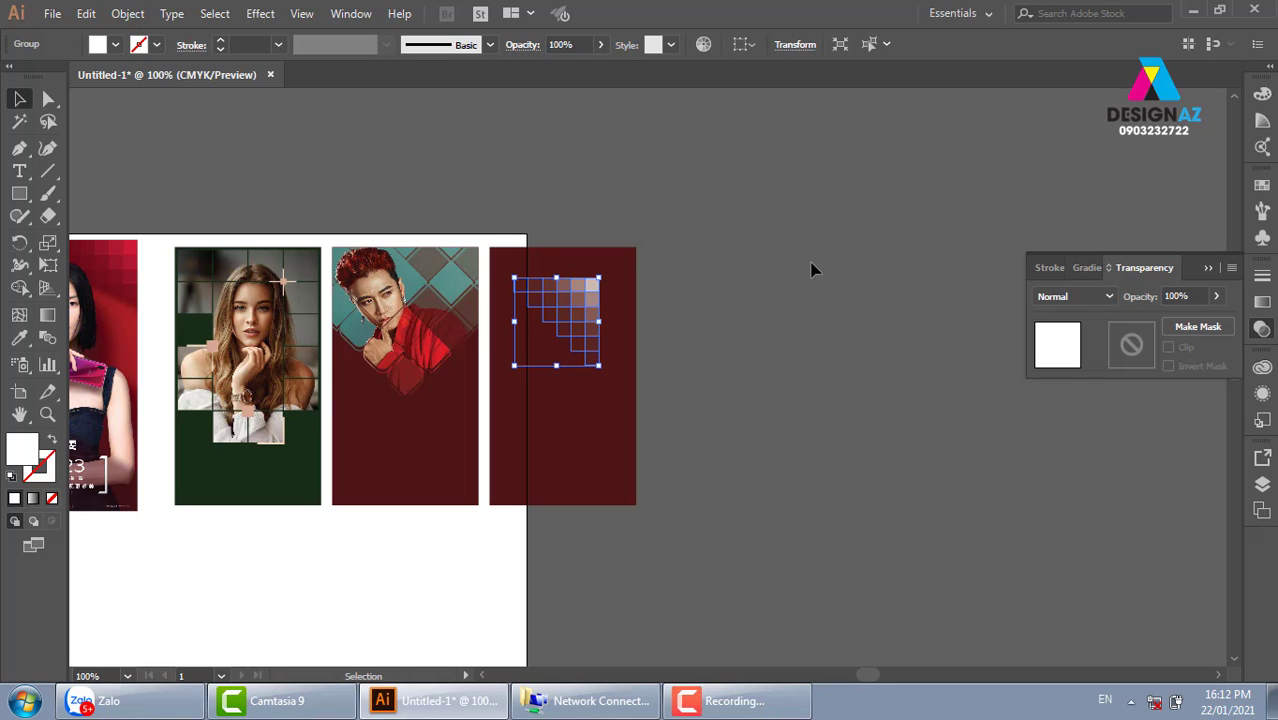
pyautogui.hotkey('ctrl', 'space')
# Step: Copy the pixel grid to the right, reflect it horizontally, and align both halves
pyautogui.moveTo(681, 425)
pyautogui.mouseDown()
pyautogui.moveTo(822, 434)
pyautogui.moveTo(690, 410)
pyautogui.mouseUp()
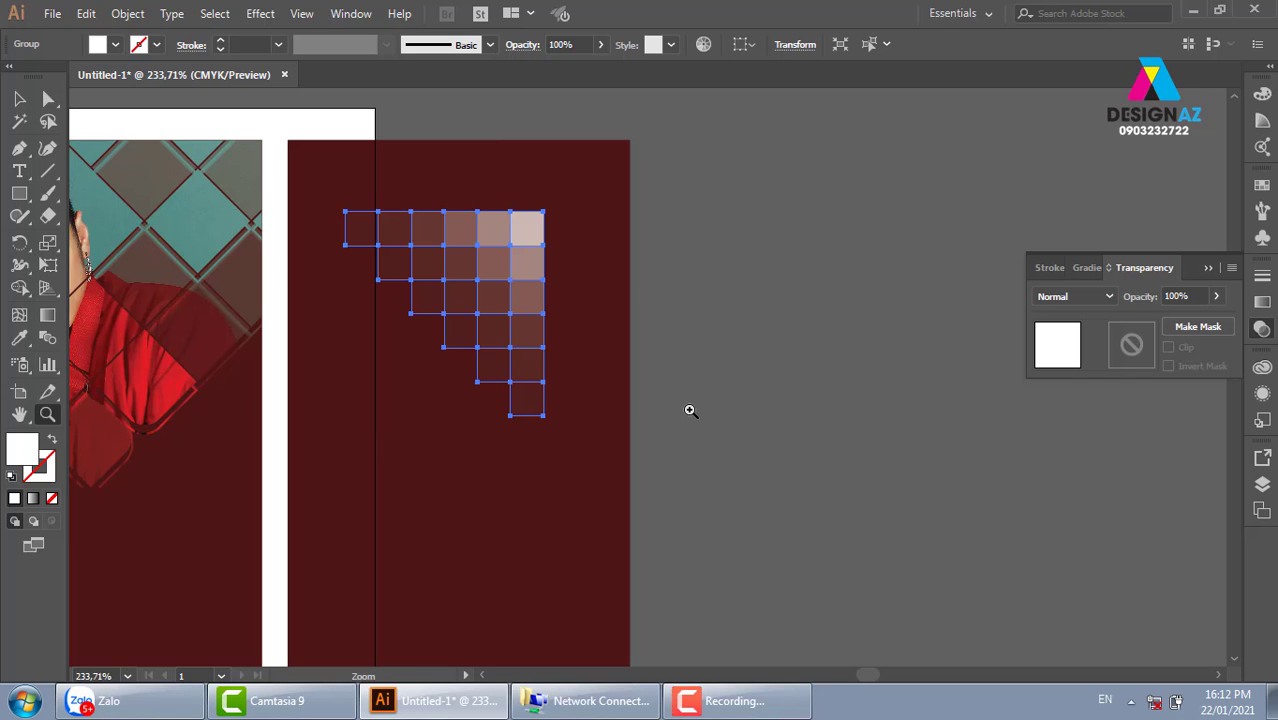
pyautogui.click(19, 98)
pyautogui.click(651, 308)
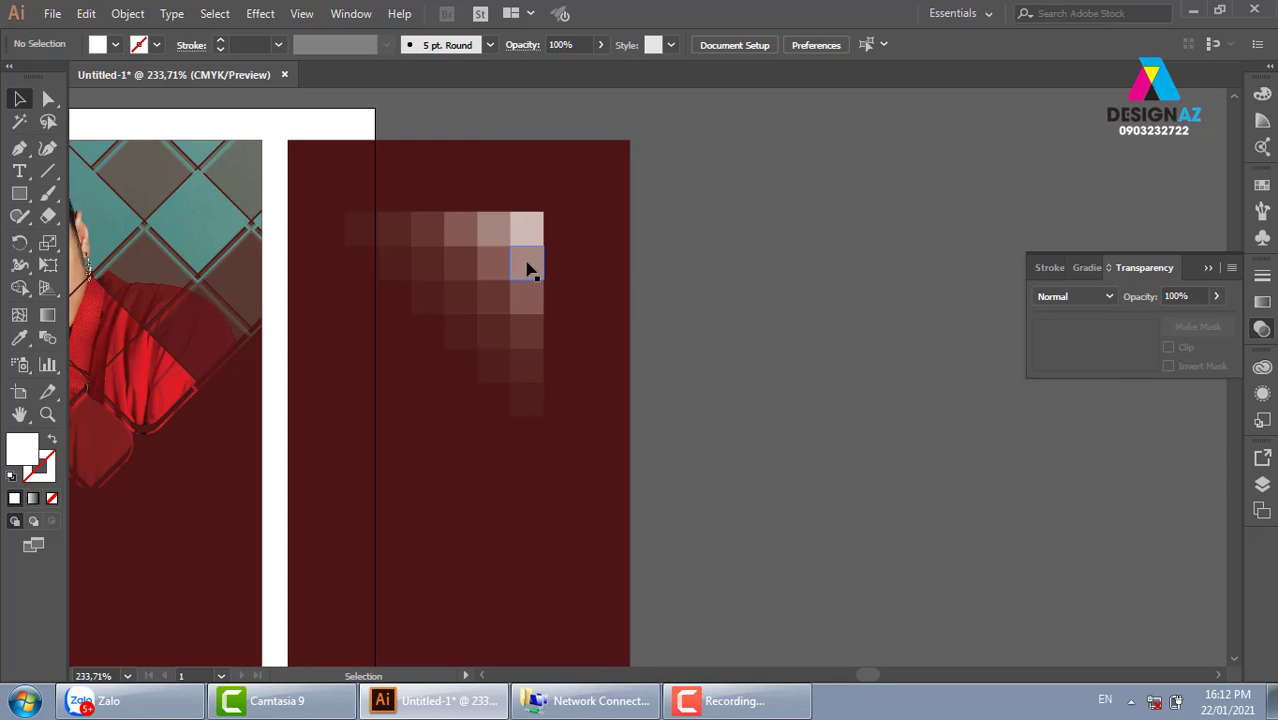
pyautogui.click(444, 243)
pyautogui.moveTo(444, 243); pyautogui.dragTo(644, 272)
pyautogui.press('o')
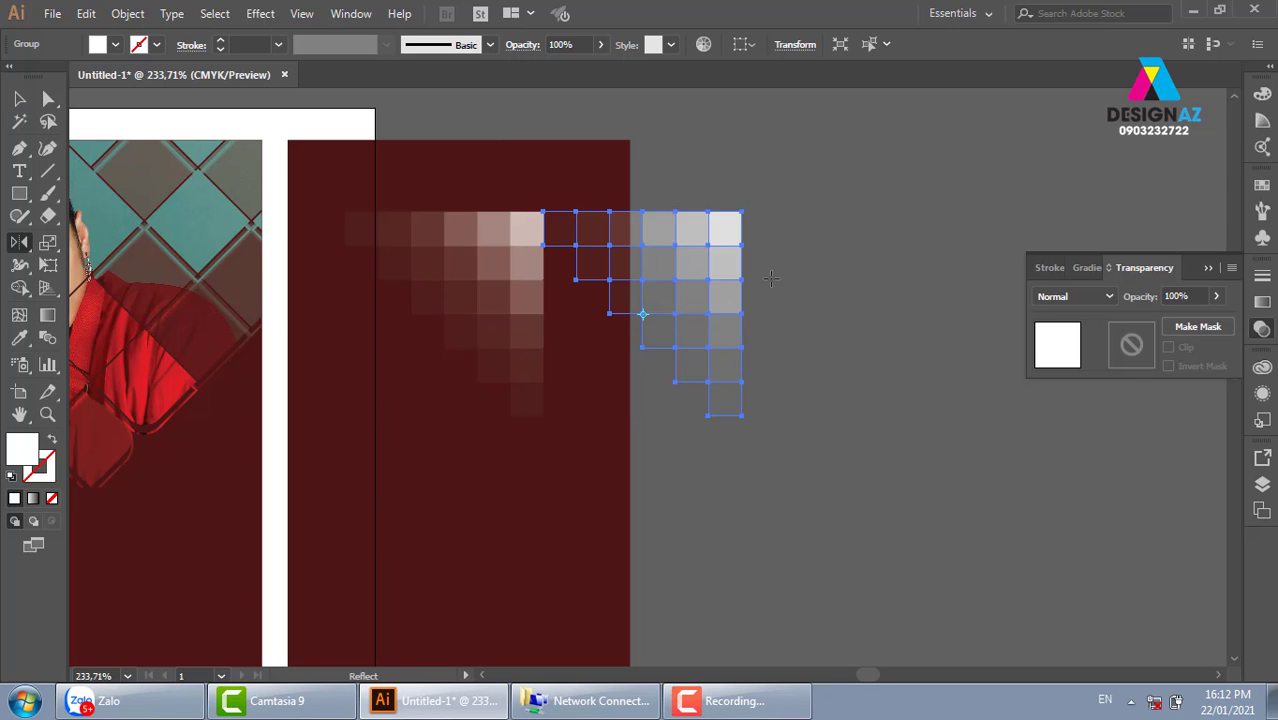
pyautogui.moveTo(685, 313); pyautogui.dragTo(642, 470)
pyautogui.click(19, 98)
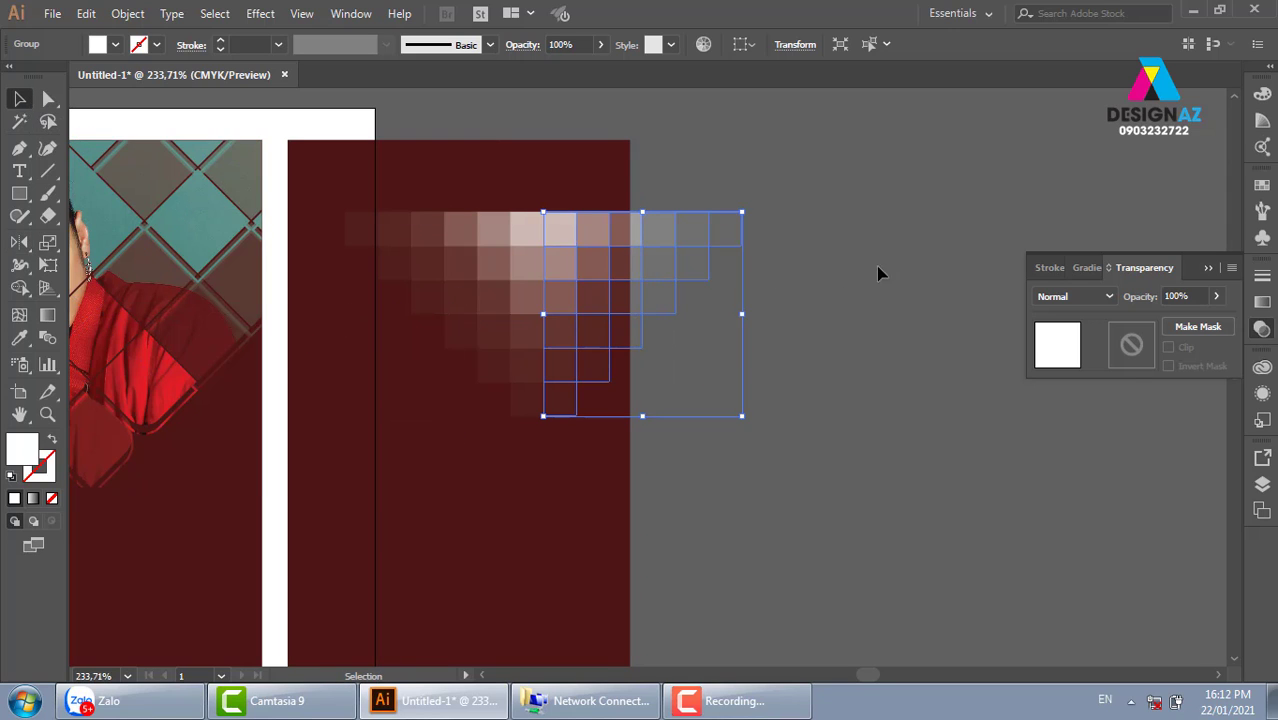
pyautogui.click(855, 320)
pyautogui.moveTo(842, 317); pyautogui.dragTo(806, 396)
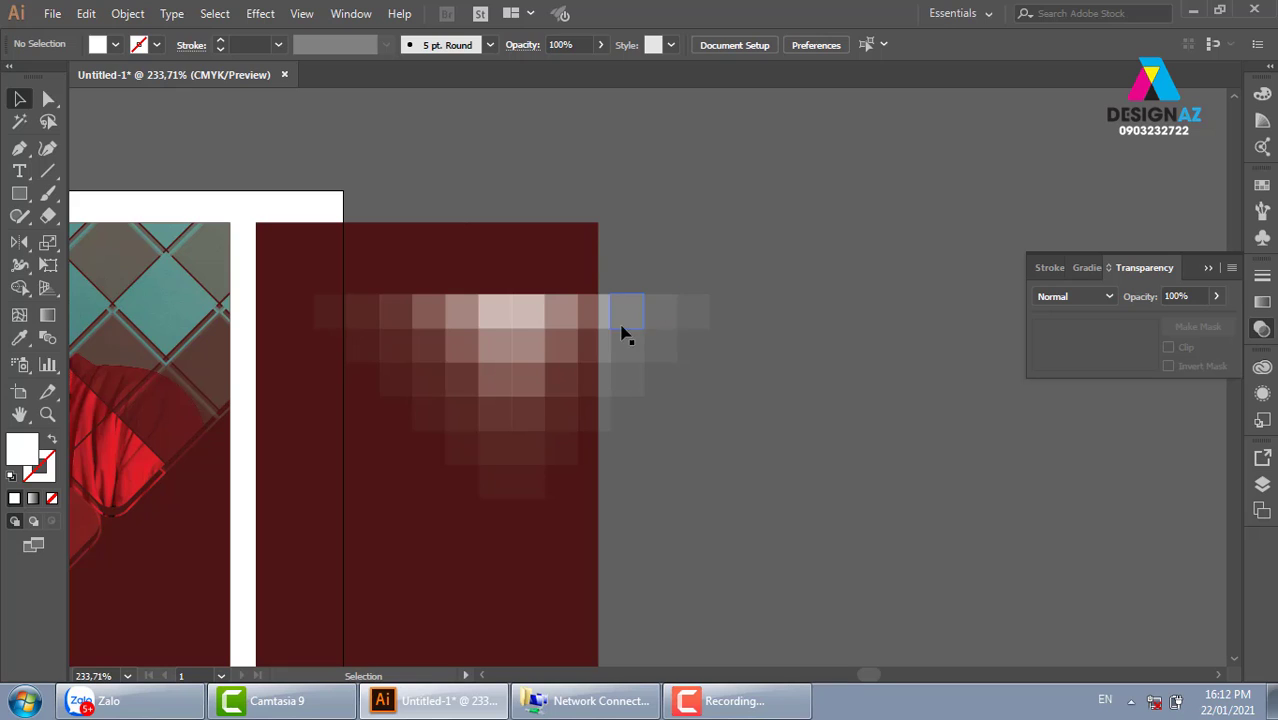
pyautogui.click(571, 326)
pyautogui.press('Right')
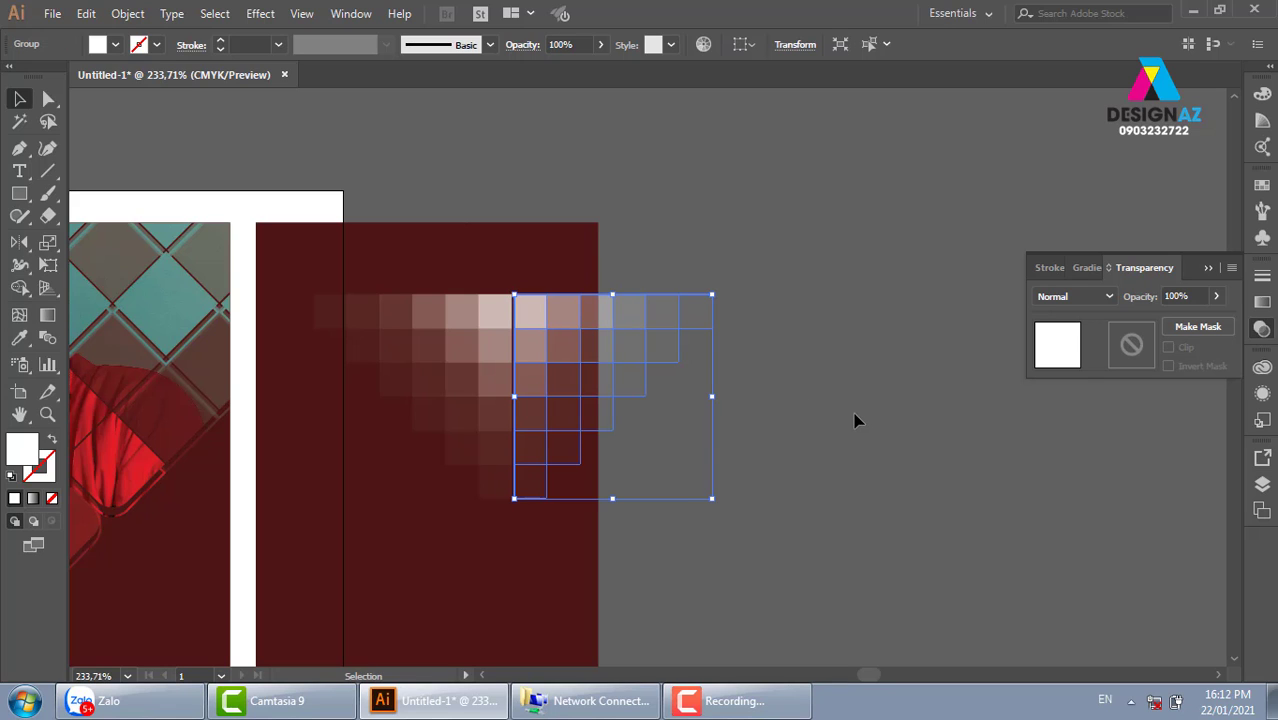
pyautogui.press('Left')
# Step: Copy both grid halves upward and reflect the copy vertically into a diamond
pyautogui.moveTo(387, 182); pyautogui.dragTo(641, 441)
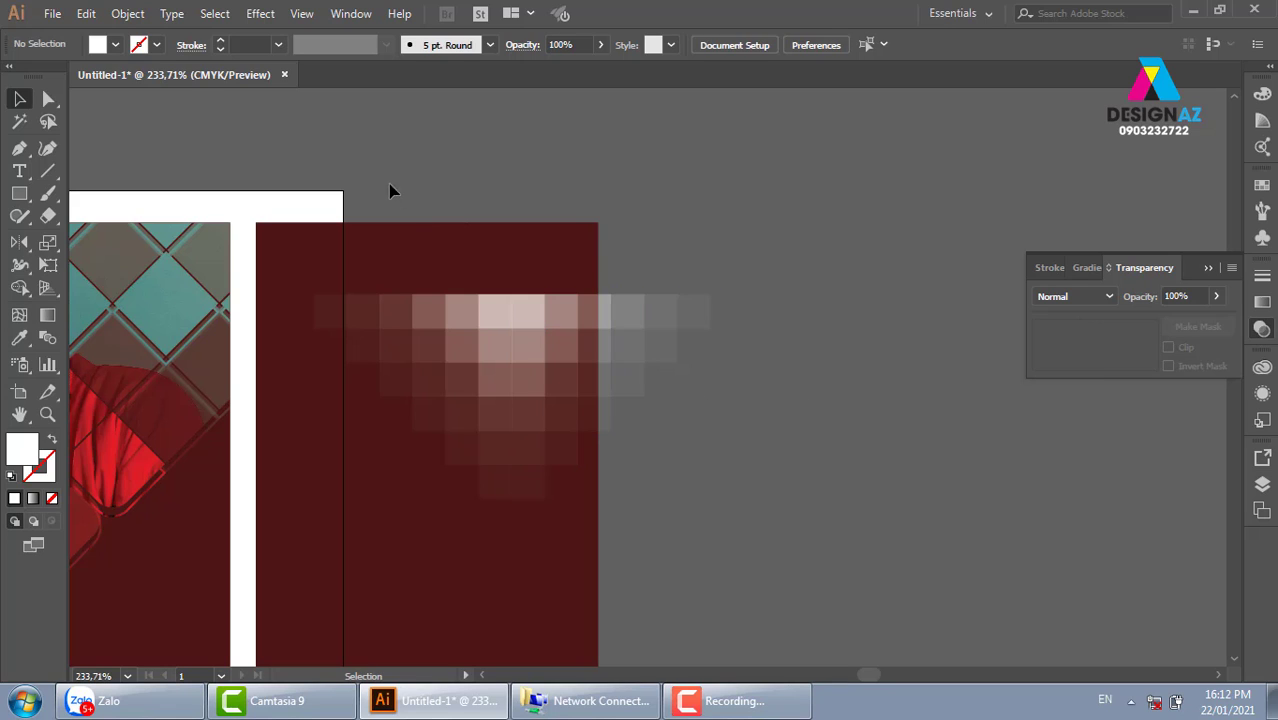
pyautogui.moveTo(387, 182); pyautogui.dragTo(641, 441)
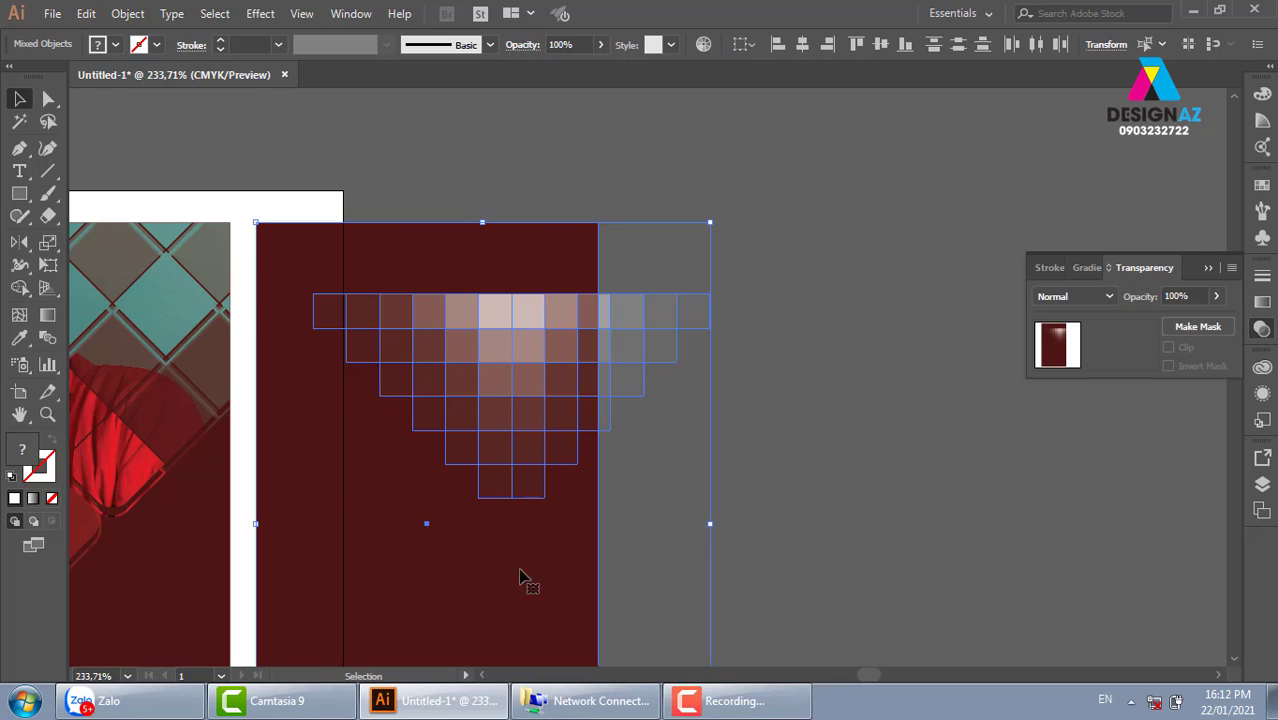
pyautogui.keyDown('shift'); pyautogui.click(320, 566); pyautogui.keyUp('shift')
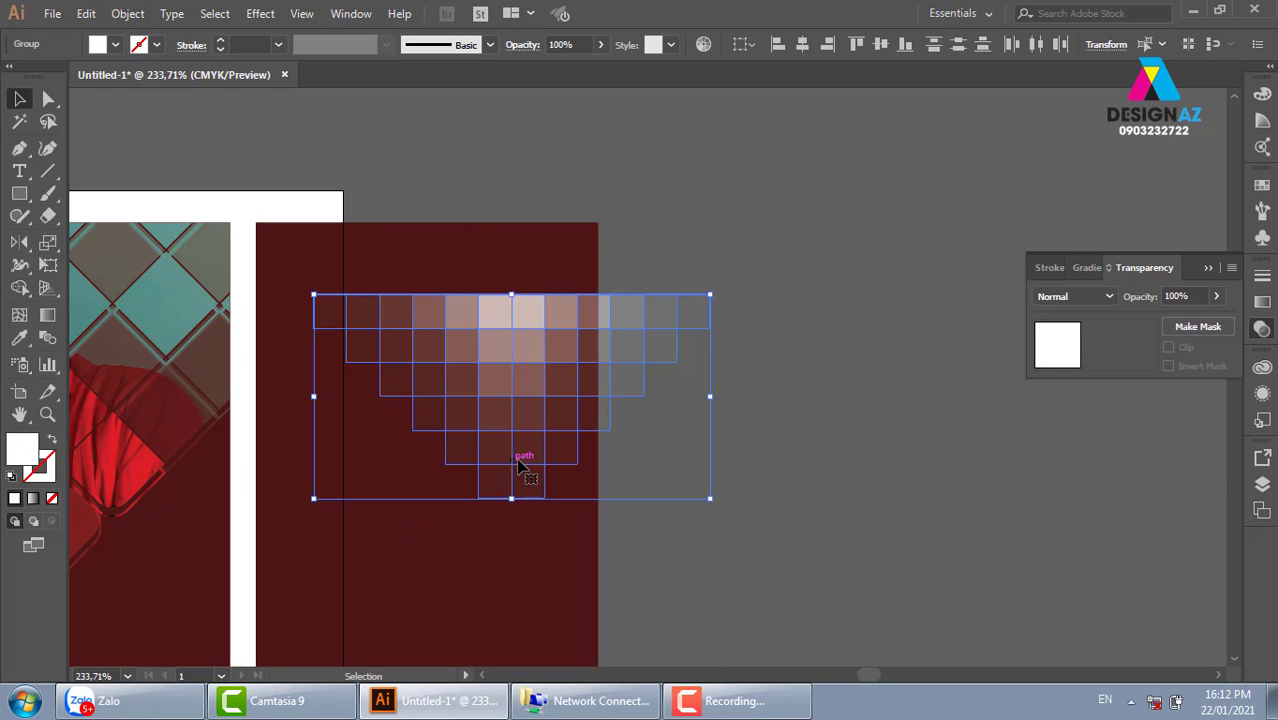
pyautogui.moveTo(537, 396); pyautogui.dragTo(529, 189)
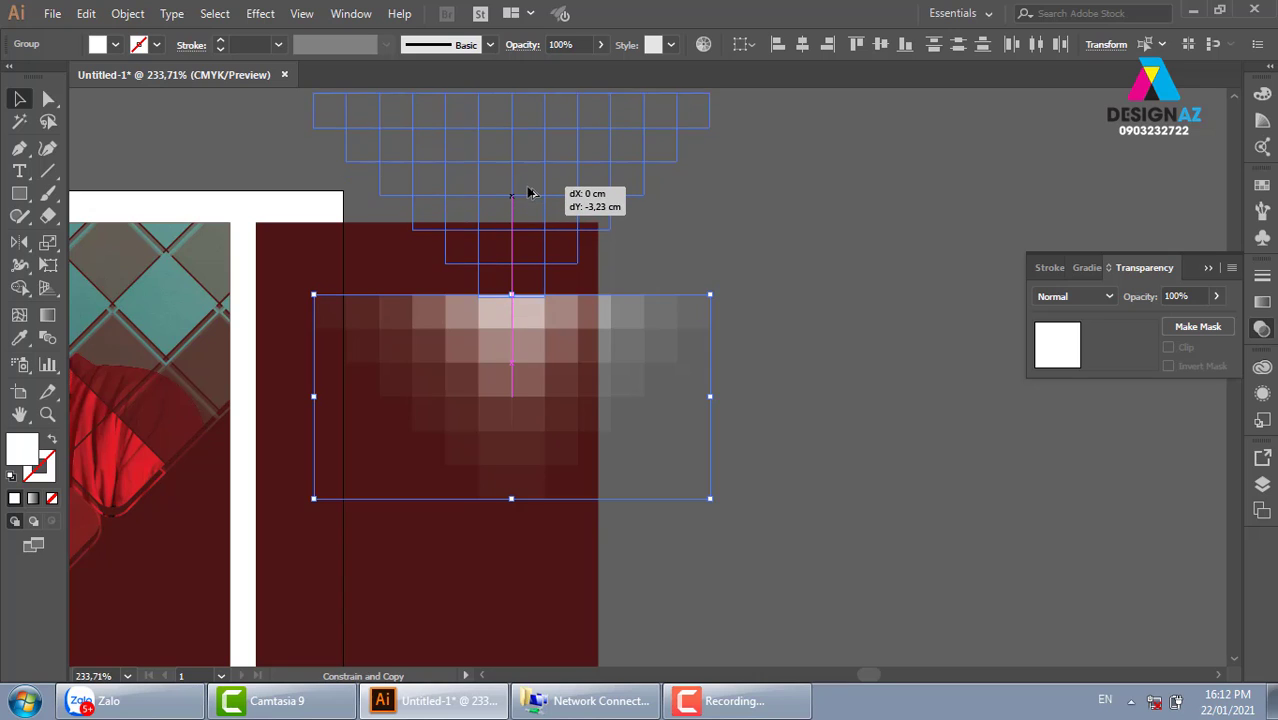
pyautogui.moveTo(529, 189); pyautogui.dragTo(527, 191)
pyautogui.scroll(2, 630, 374)
pyautogui.hscroll(2, 630, 374)
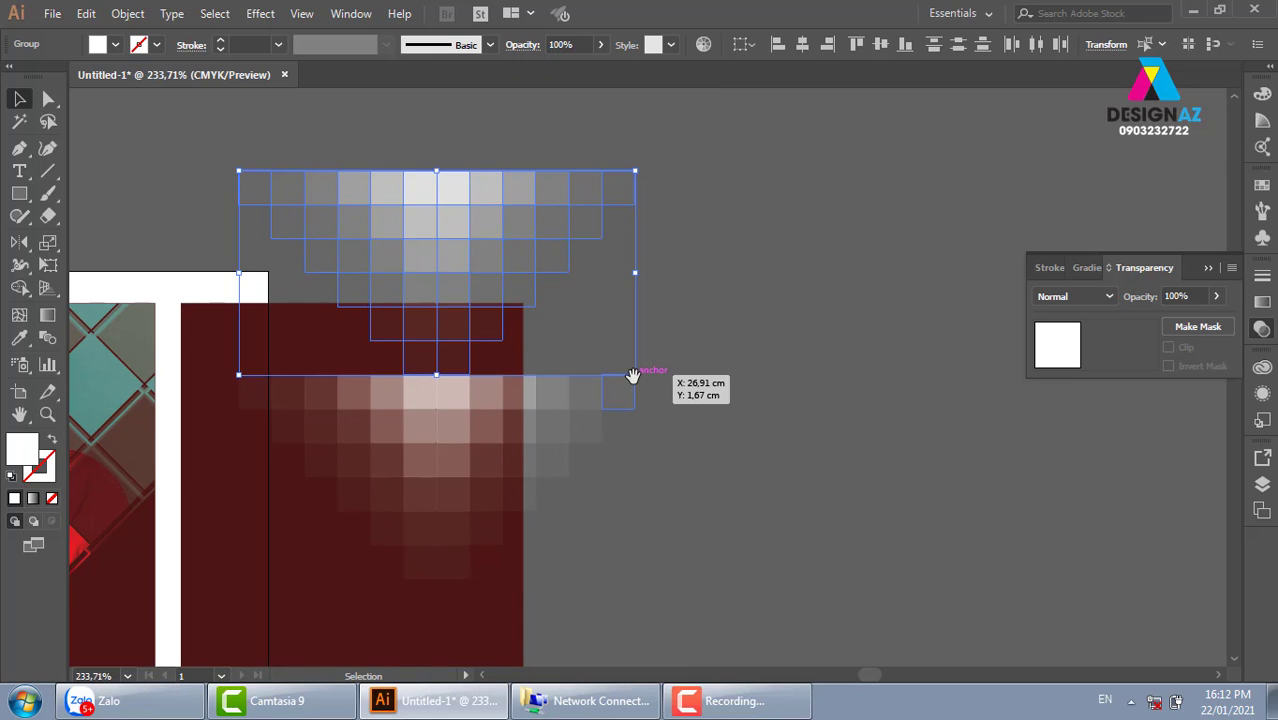
pyautogui.press('o')
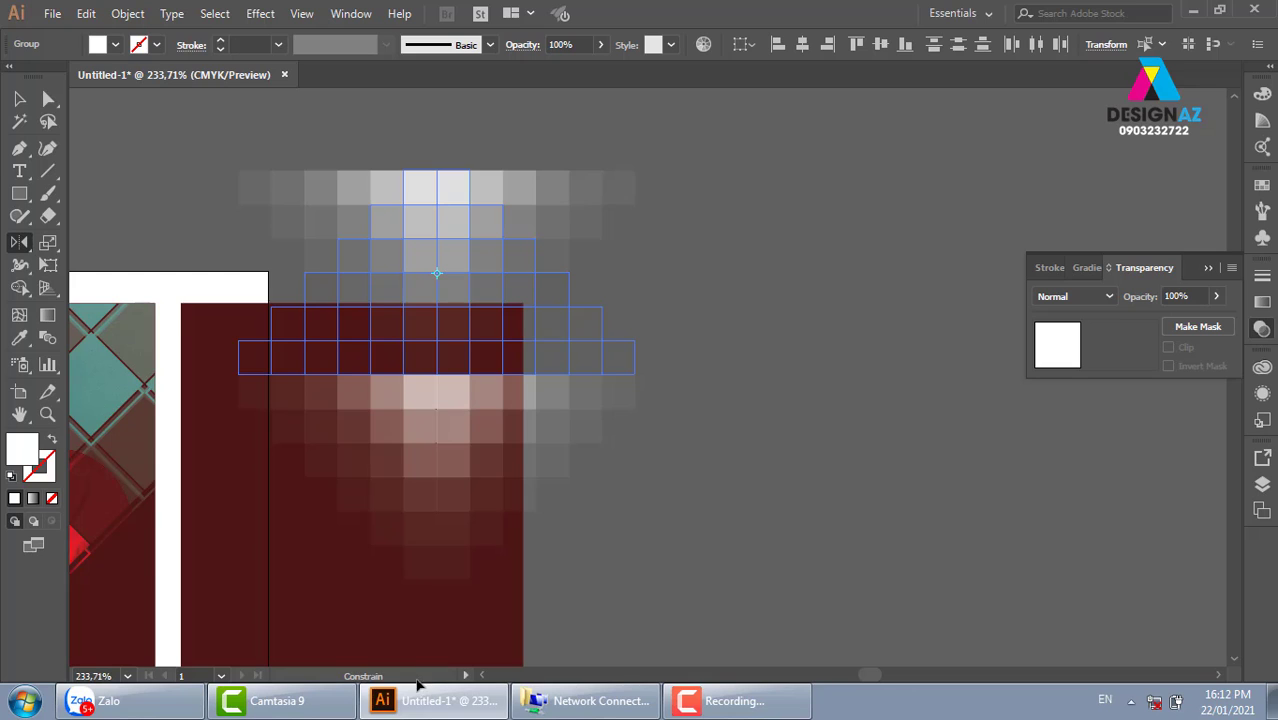
pyautogui.moveTo(418, 246)
pyautogui.mouseDown()
pyautogui.moveTo(157, 393)
pyautogui.moveTo(540, 308)
pyautogui.mouseUp()
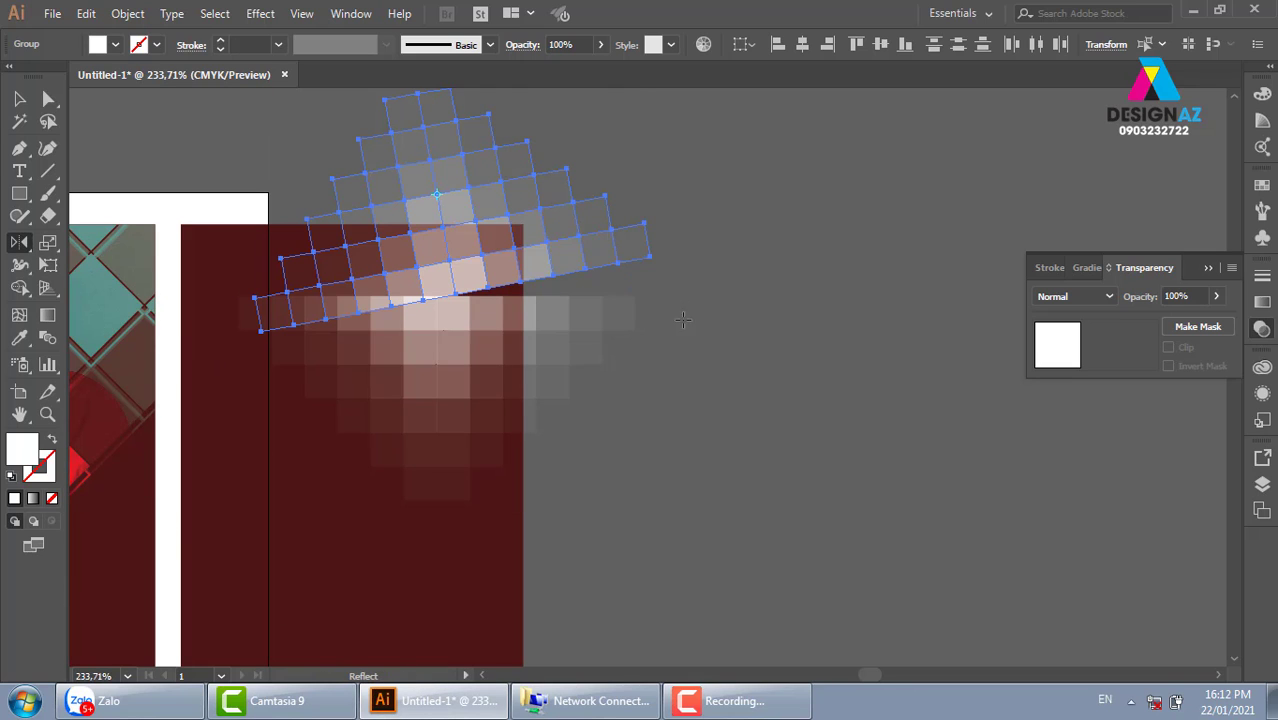
pyautogui.hotkey('ctrl', 'z')
pyautogui.scroll(3, 638, 405)
pyautogui.moveTo(638, 405); pyautogui.dragTo(471, 456)
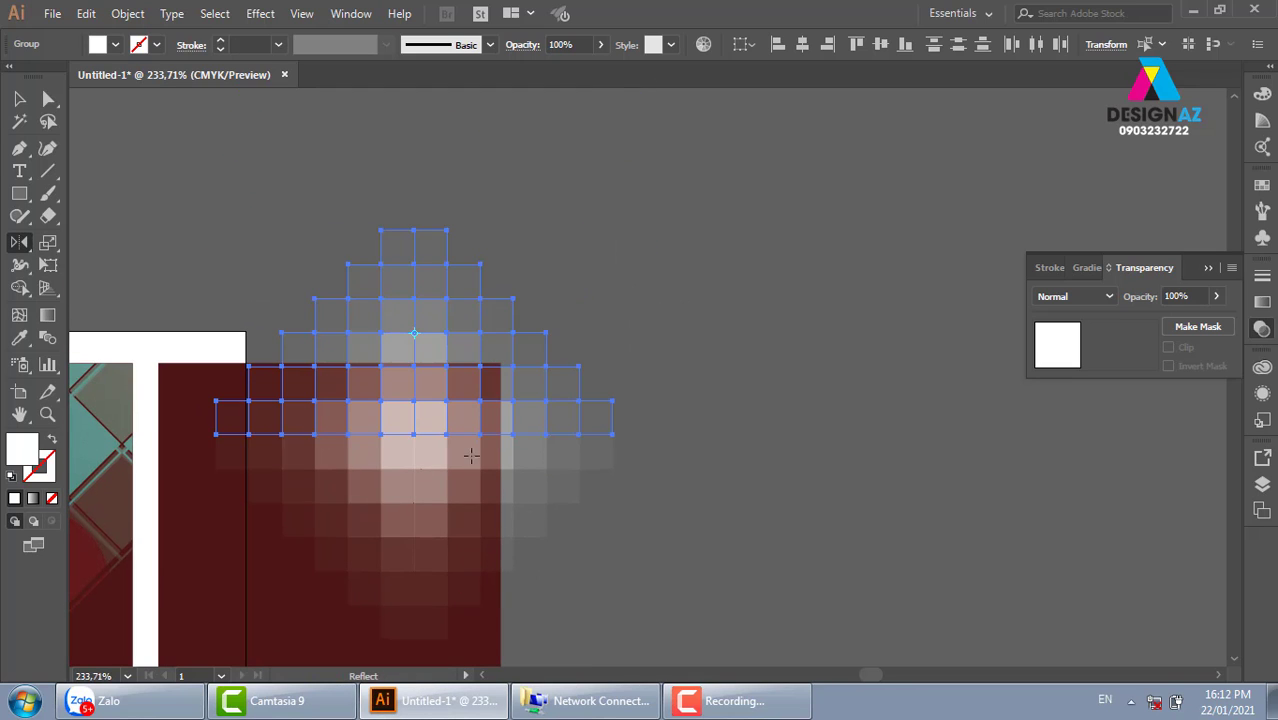
# Step: Select the complete pixel diamond without the maroon panel
pyautogui.press('v')
pyautogui.click(760, 426)
pyautogui.moveTo(687, 456); pyautogui.dragTo(674, 398)
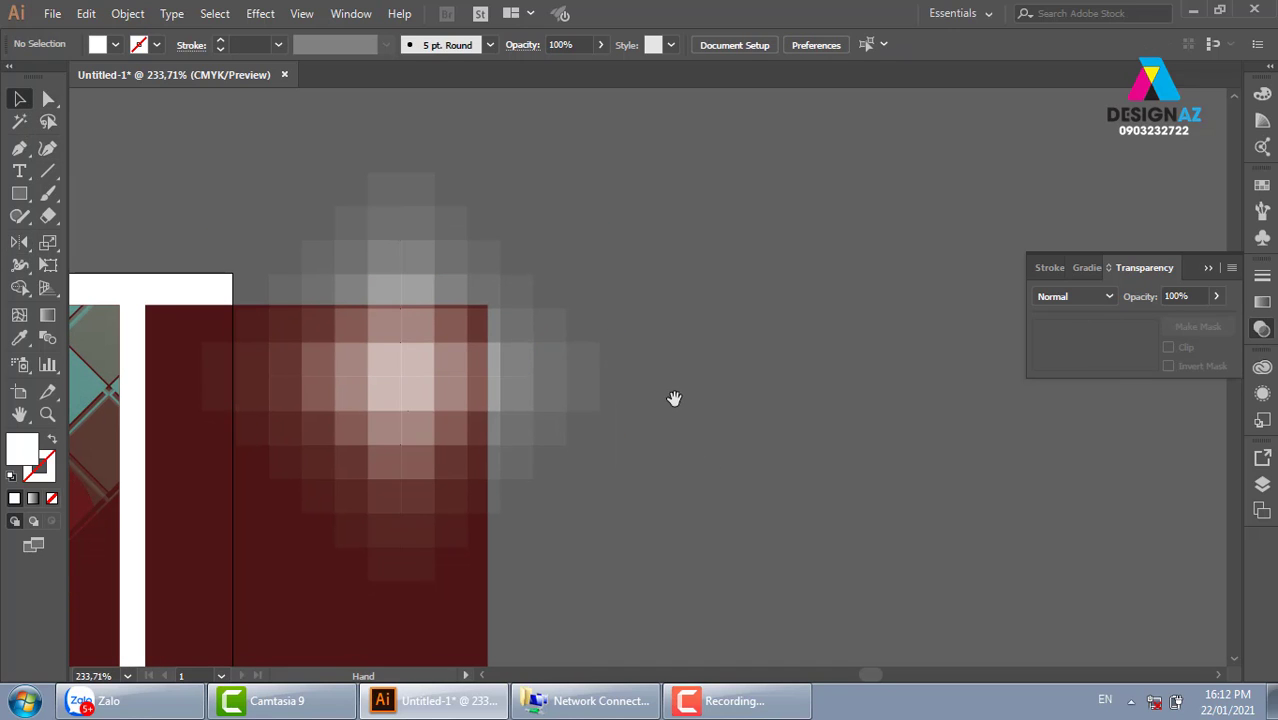
pyautogui.moveTo(745, 171); pyautogui.dragTo(207, 597)
pyautogui.keyDown('shift'); pyautogui.click(290, 620); pyautogui.keyUp('shift')
pyautogui.press('a')
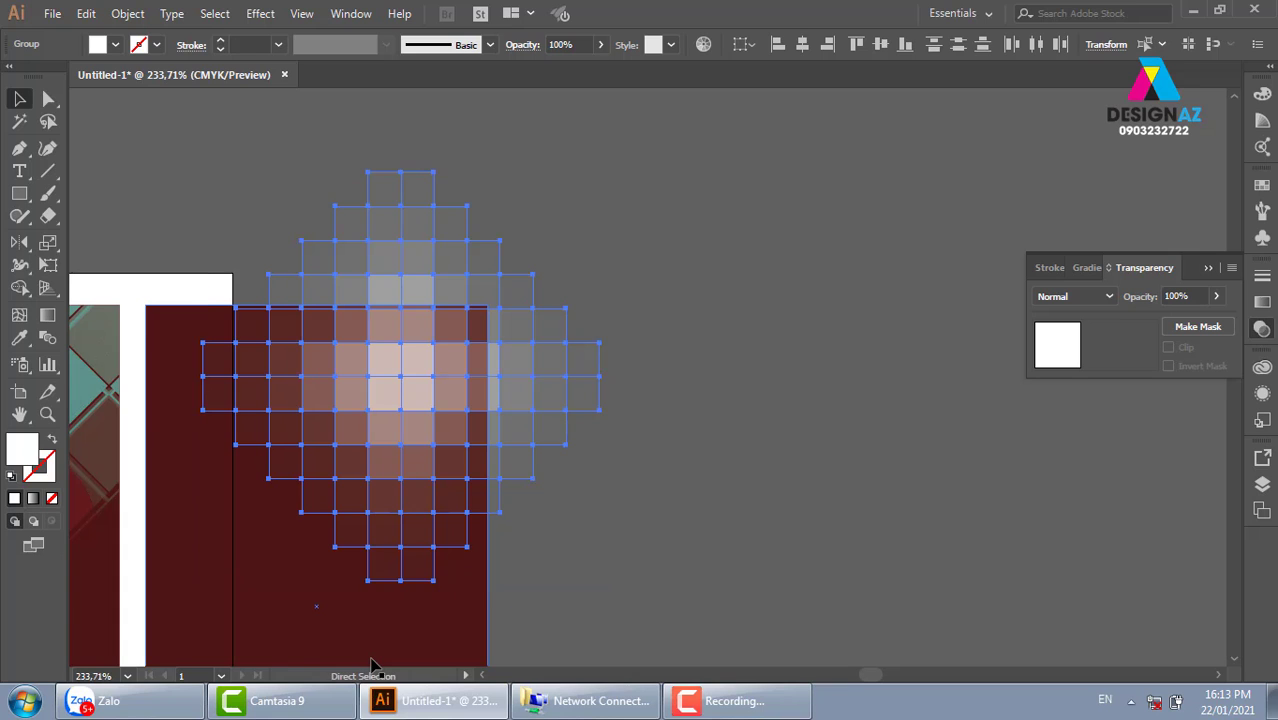
pyautogui.press('v')
pyautogui.hotkey('ctrl', '-')
pyautogui.hotkey('ctrl', '-')
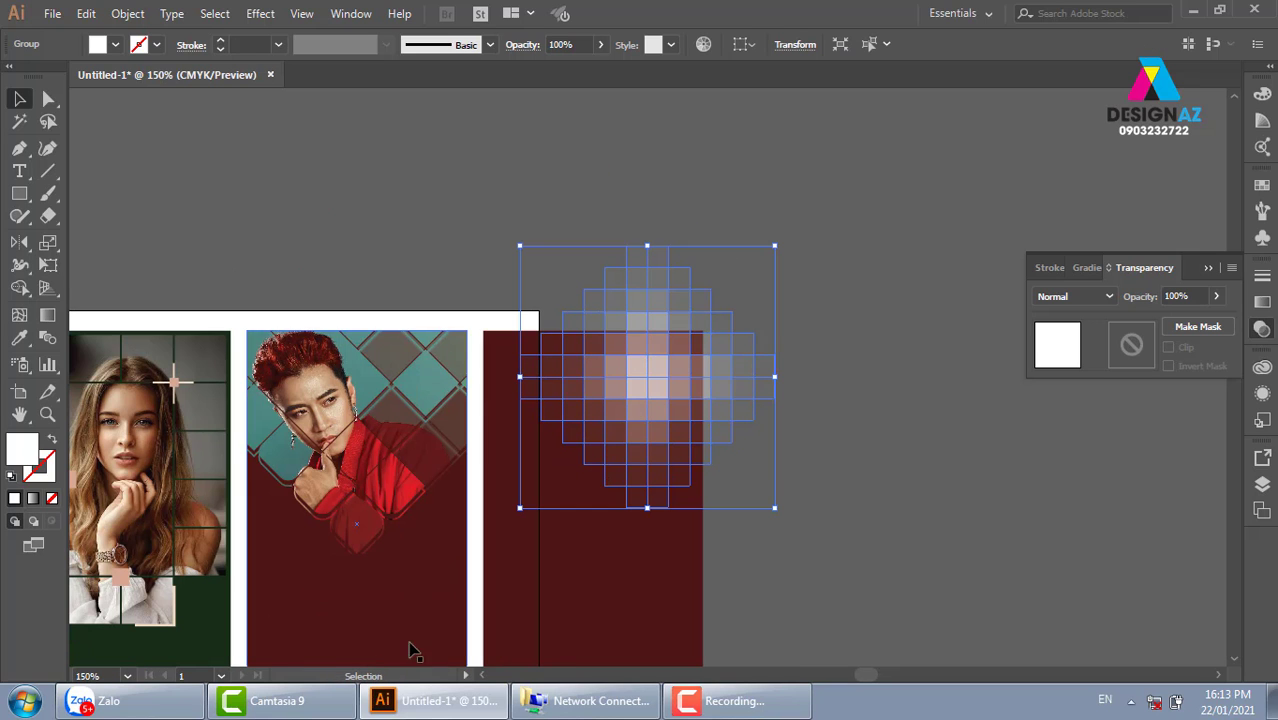
# Step: Start placing an image and browse to Local Disk (E:) > PHOTOSHOP > banner son moi
pyautogui.click(52, 14)
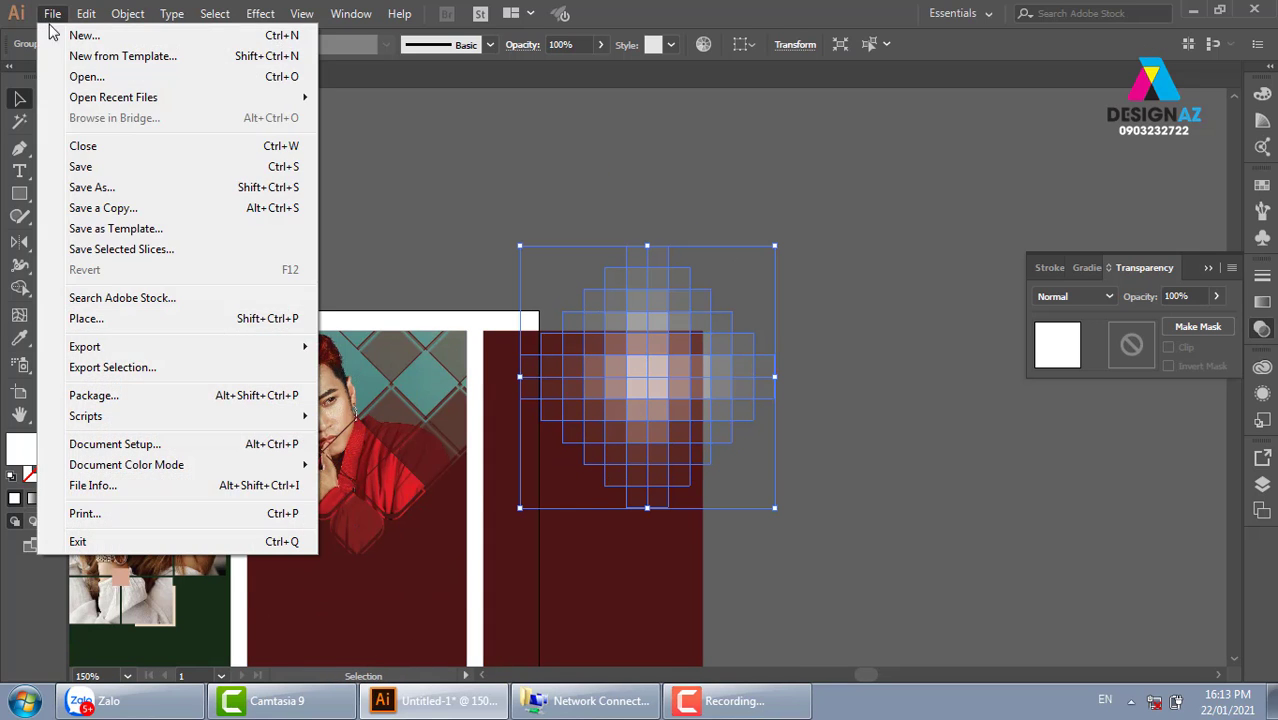
pyautogui.click(160, 318)
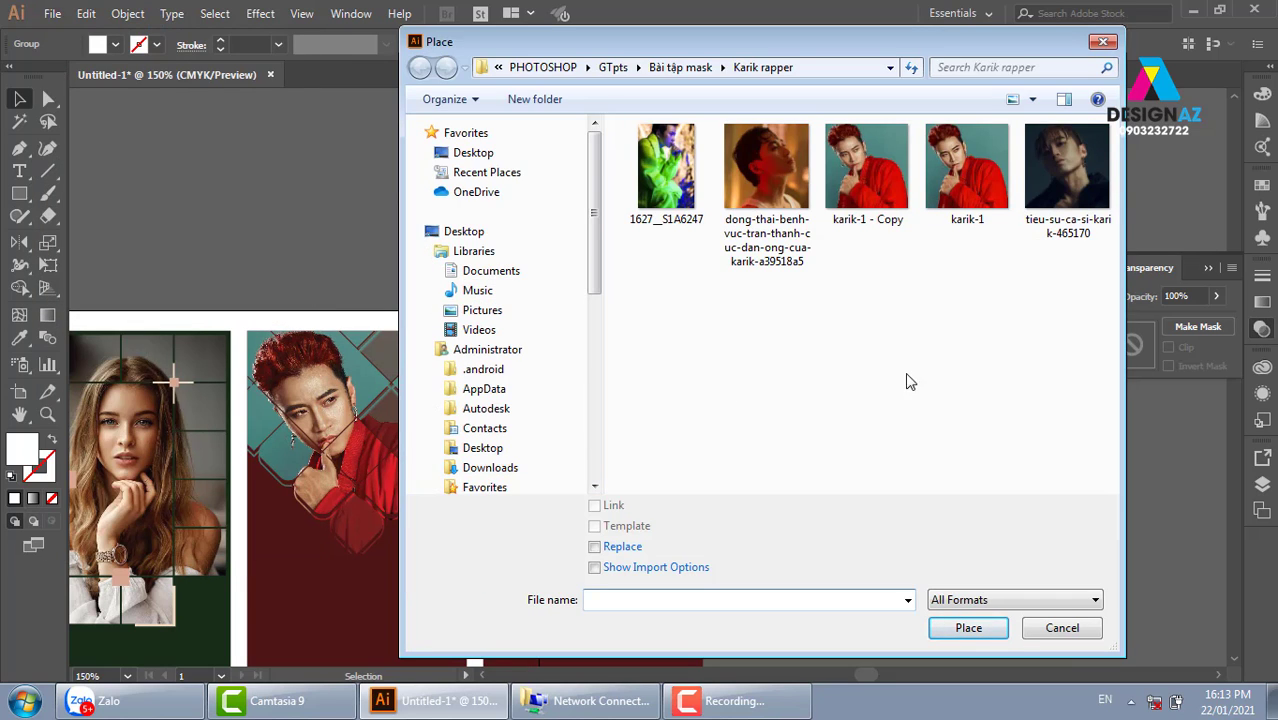
pyautogui.click(685, 74)
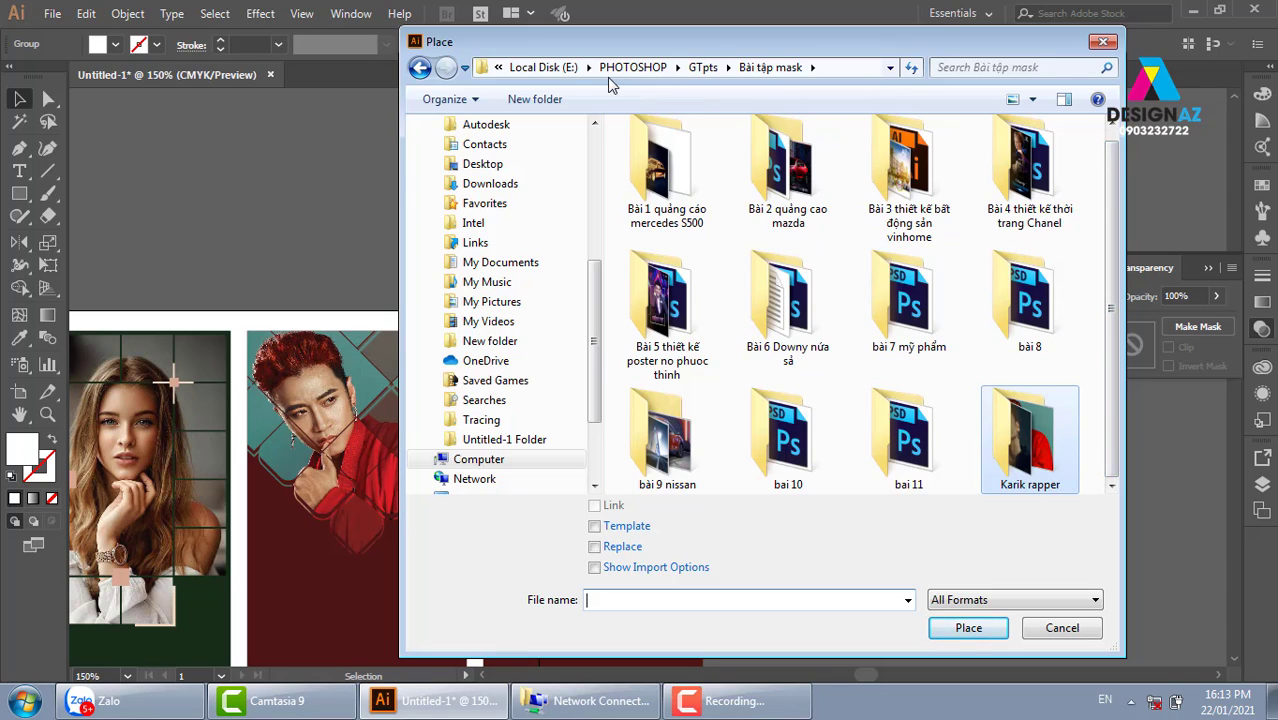
pyautogui.click(545, 68)
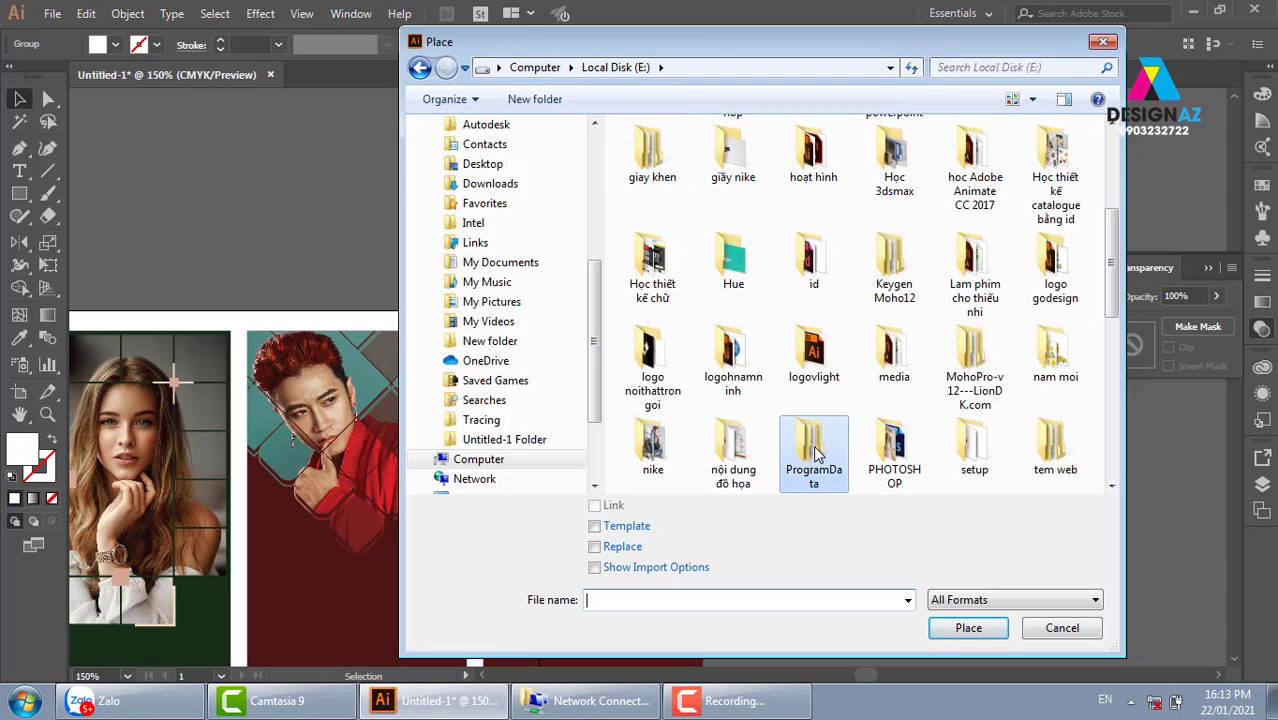
pyautogui.click(1045, 450)
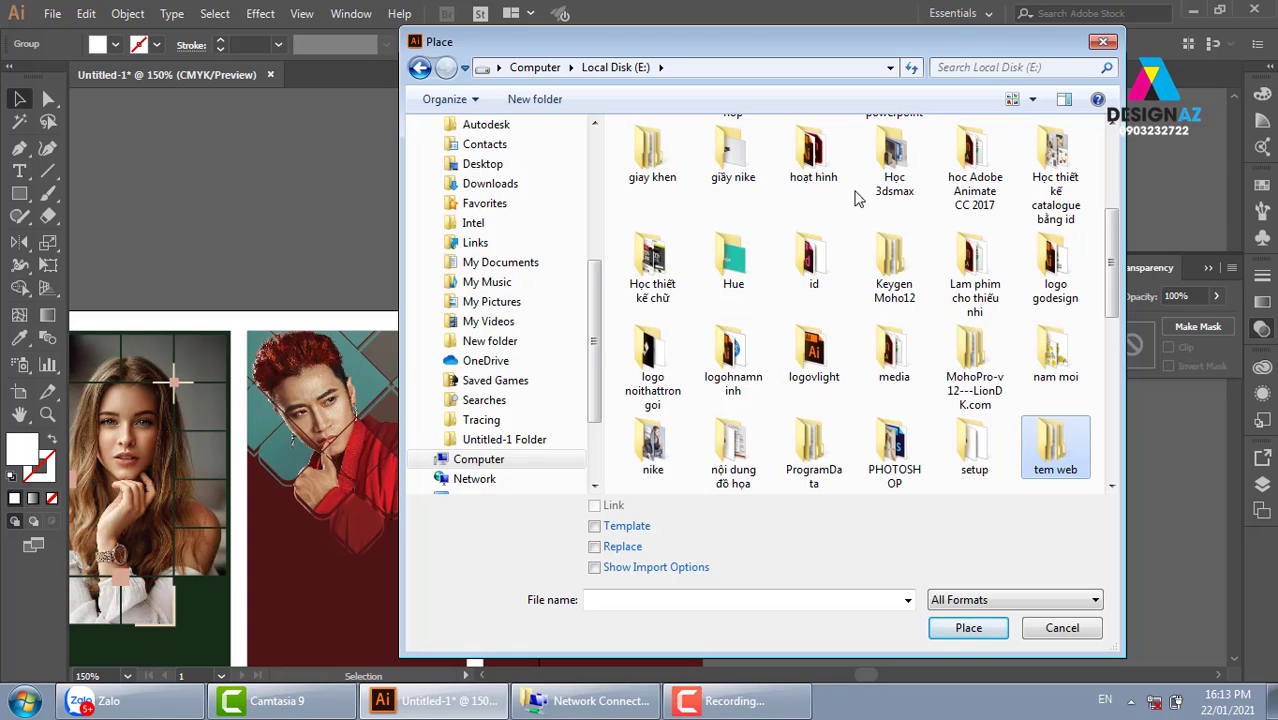
pyautogui.moveTo(1110, 300); pyautogui.dragTo(1110, 318)
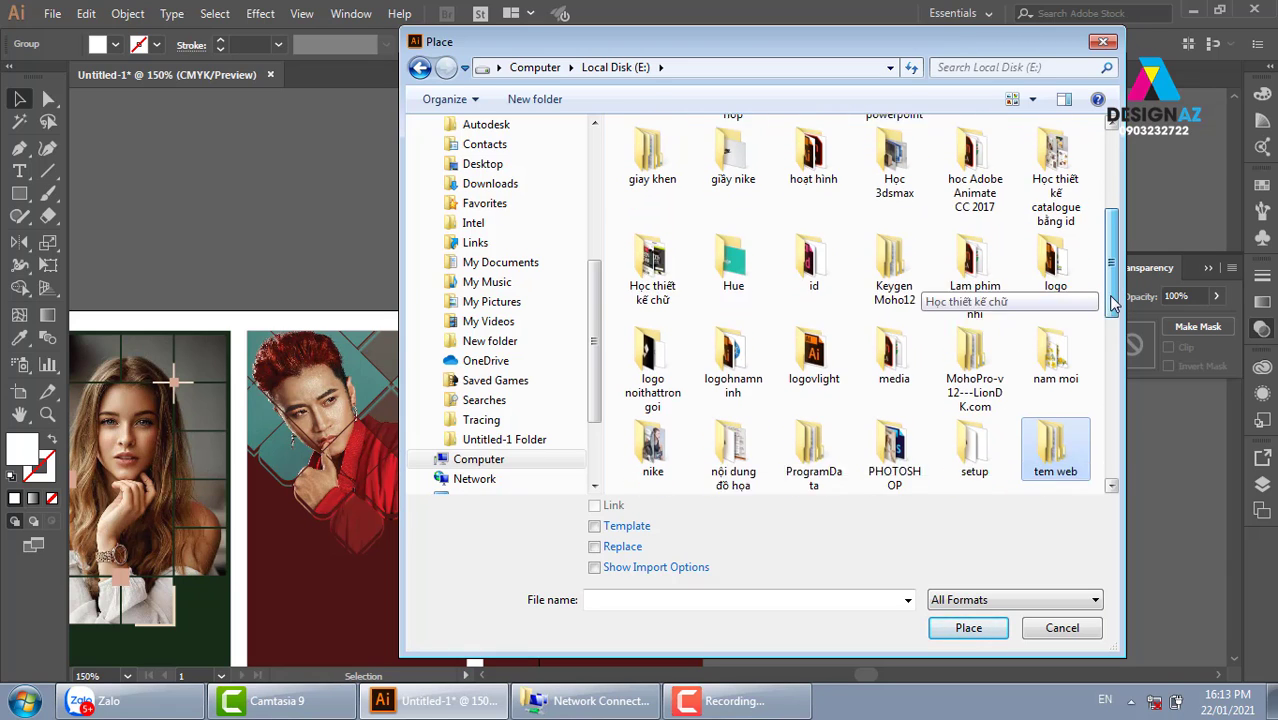
pyautogui.doubleClick(895, 430)
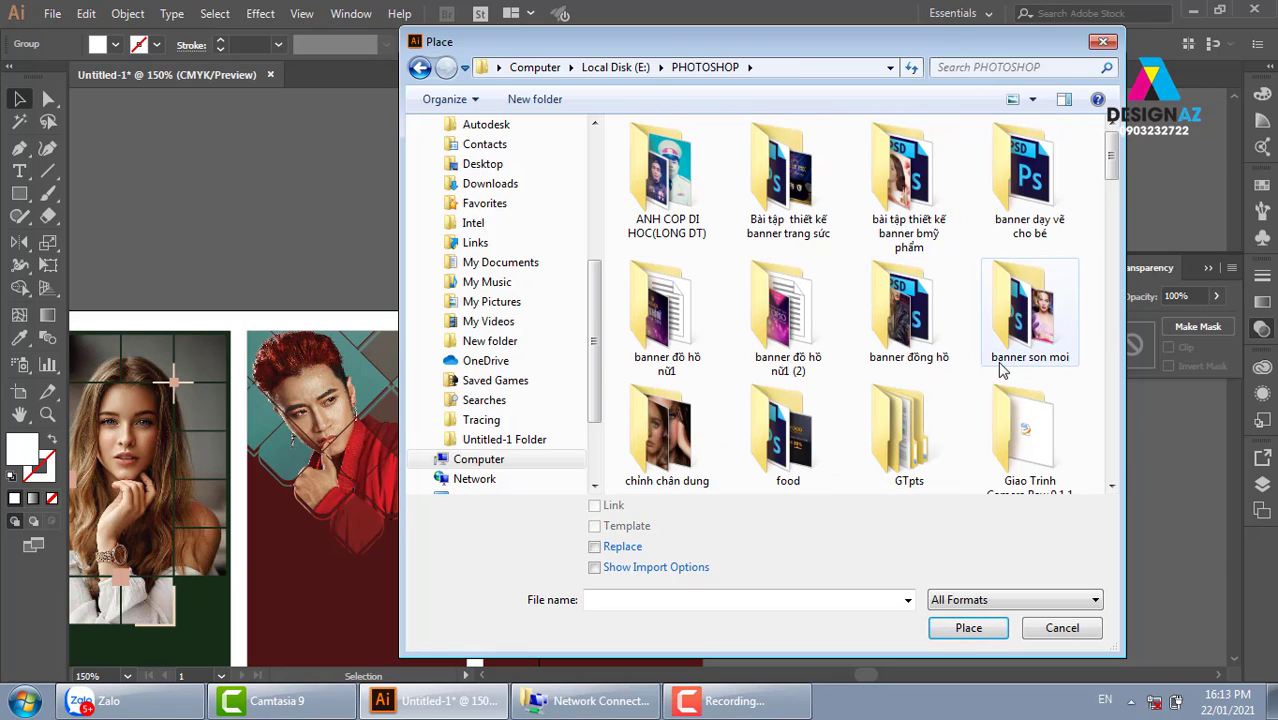
pyautogui.doubleClick(1052, 295)
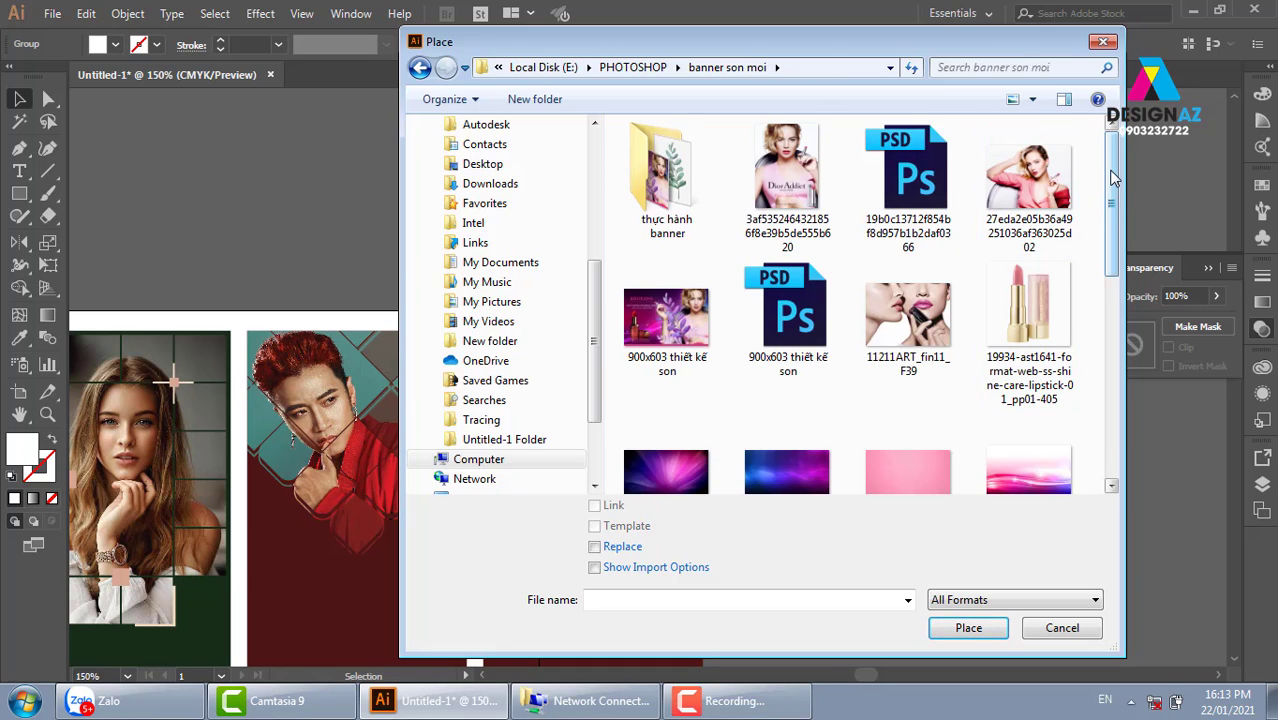
# Step: Choose the Banner image file and confirm placing it
pyautogui.moveTo(1111, 180); pyautogui.dragTo(1117, 198)
pyautogui.scroll(-3, 1072, 336)
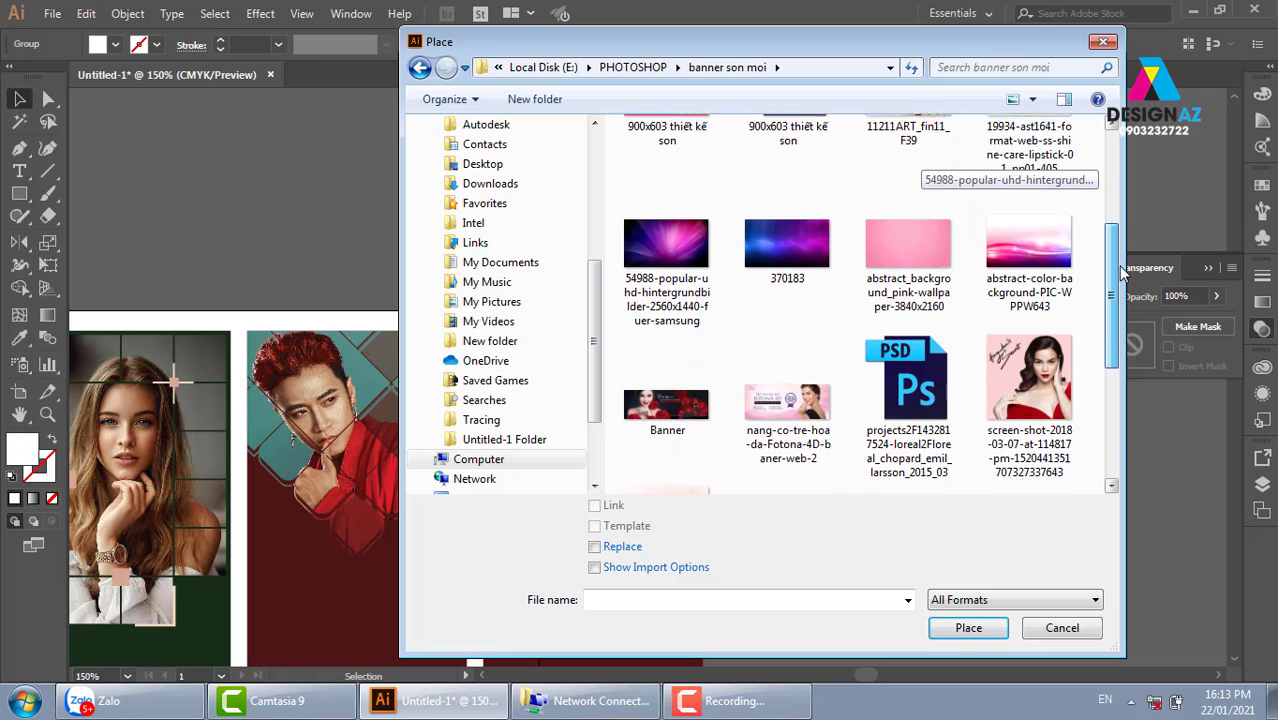
pyautogui.click(1072, 336)
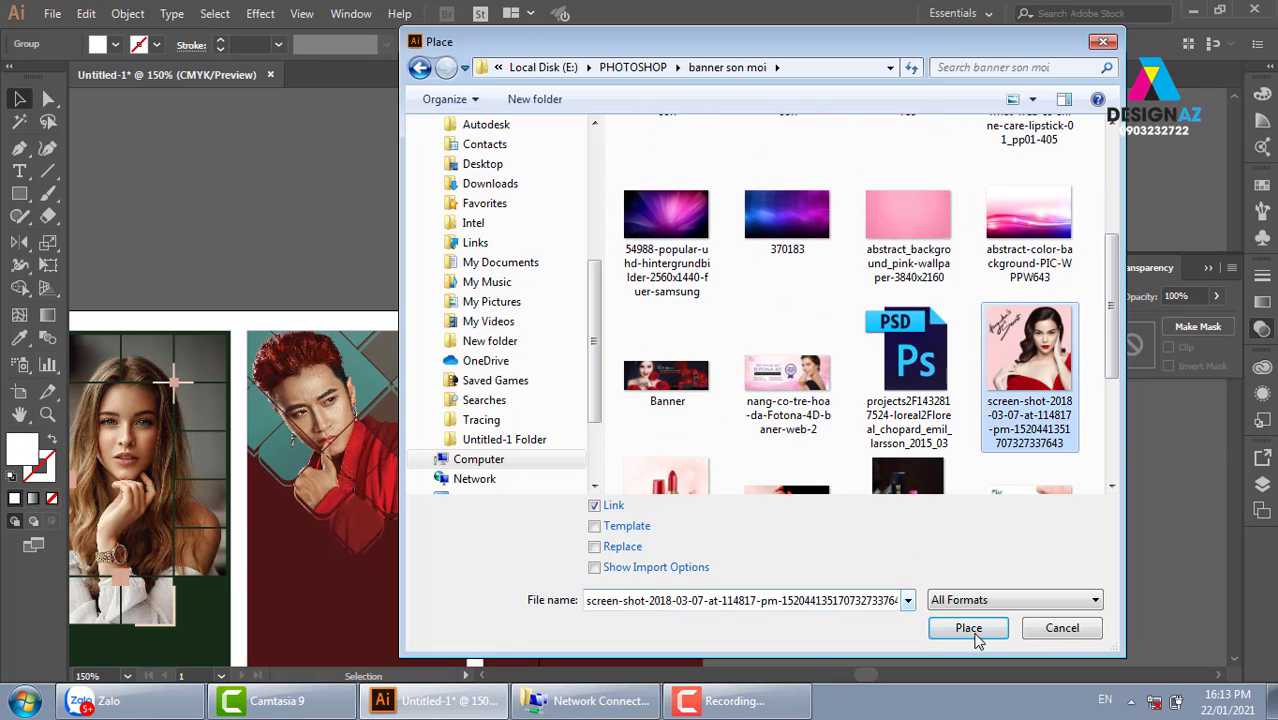
pyautogui.click(678, 390)
pyautogui.click(978, 628)
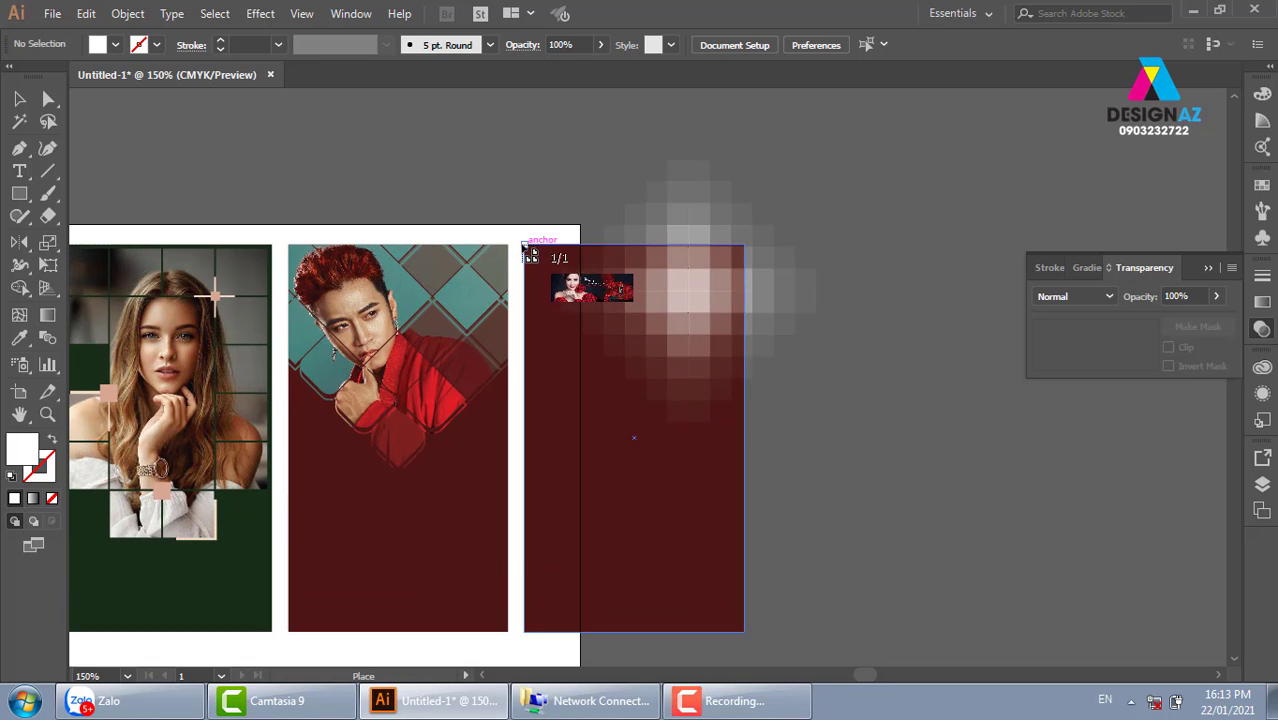
# Step: Place the Banner image over the top of the third maroon panel
pyautogui.moveTo(526, 248); pyautogui.dragTo(1184, 467)
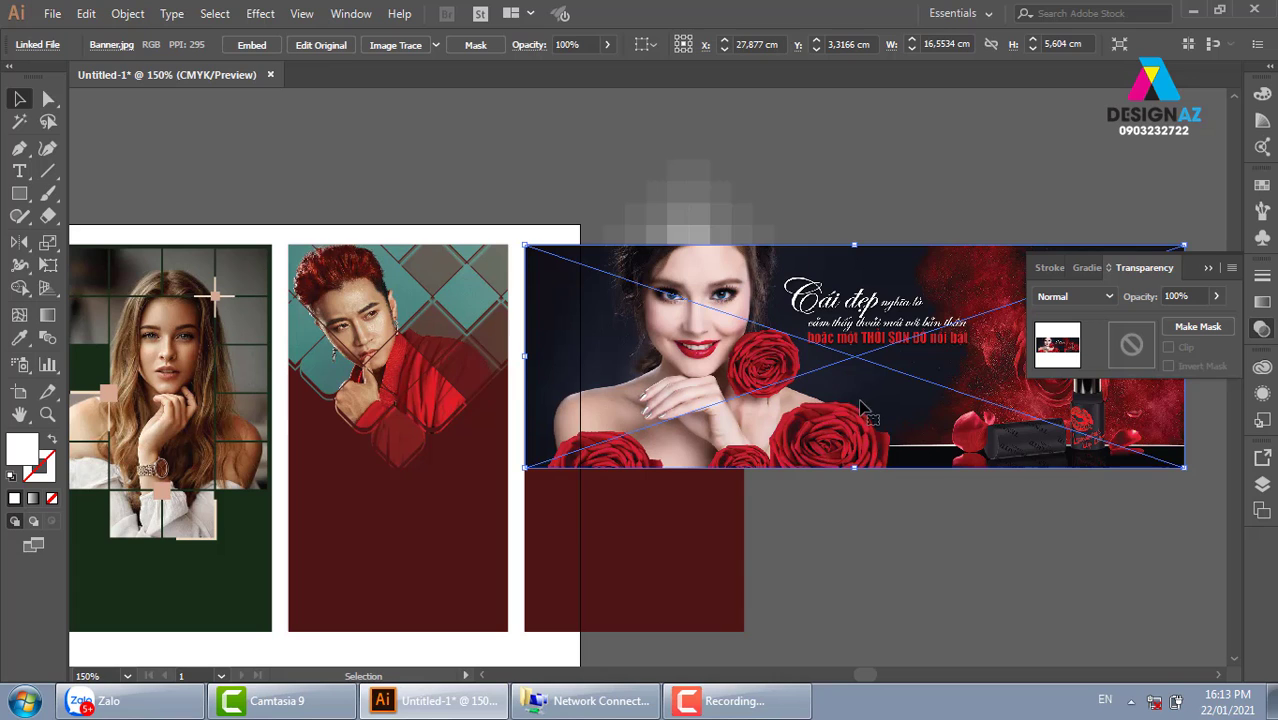
pyautogui.moveTo(880, 405); pyautogui.dragTo(832, 407)
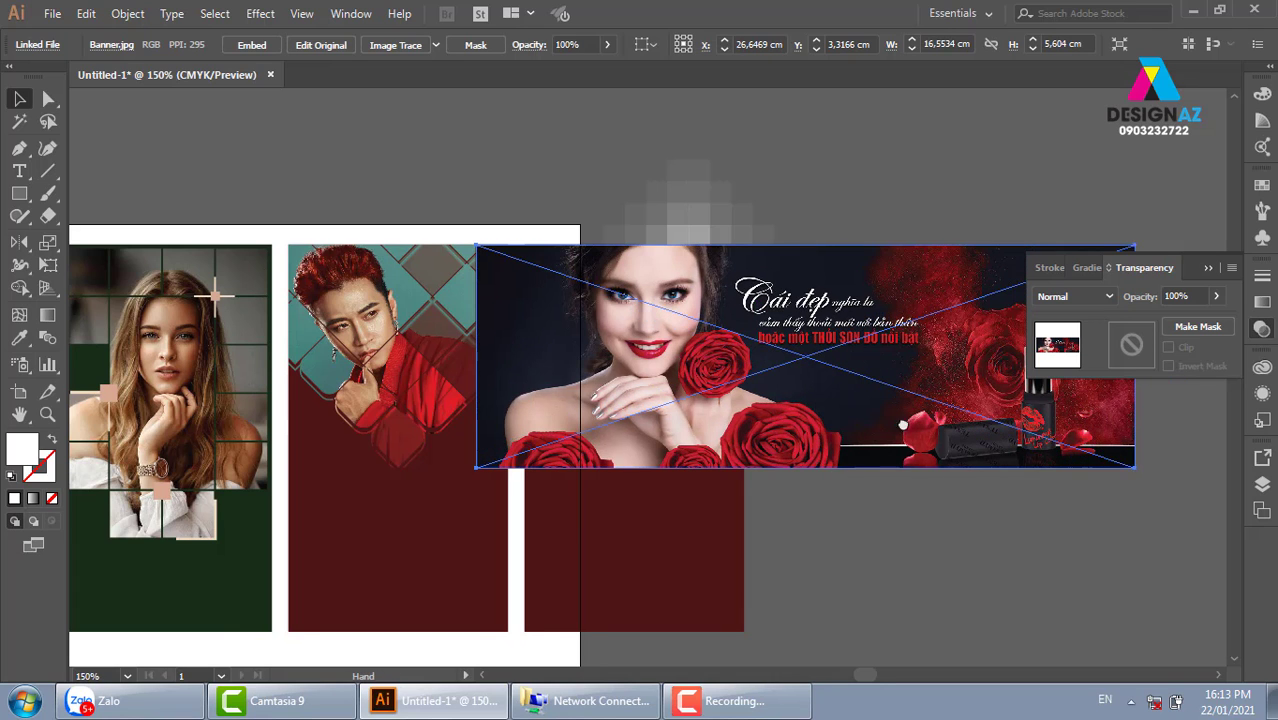
pyautogui.hscroll(3, 805, 413)
pyautogui.press('z')
pyautogui.moveTo(477, 316); pyautogui.dragTo(798, 441)
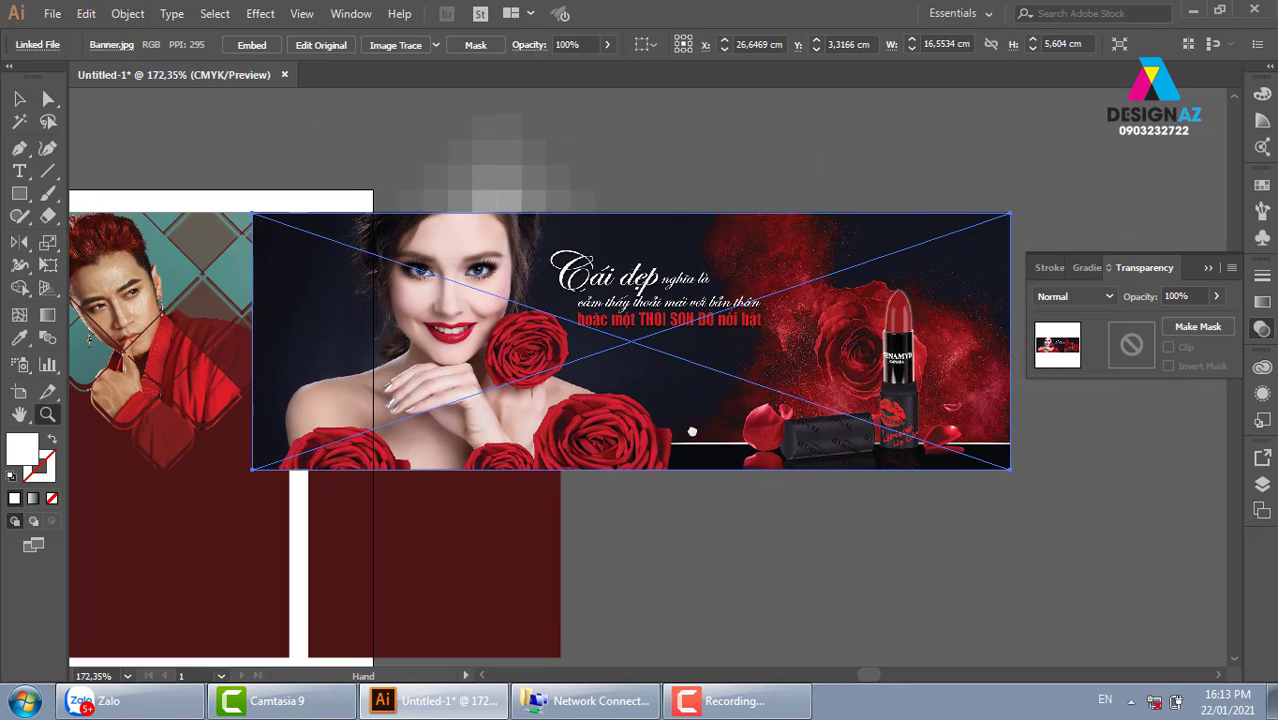
pyautogui.click(19, 99)
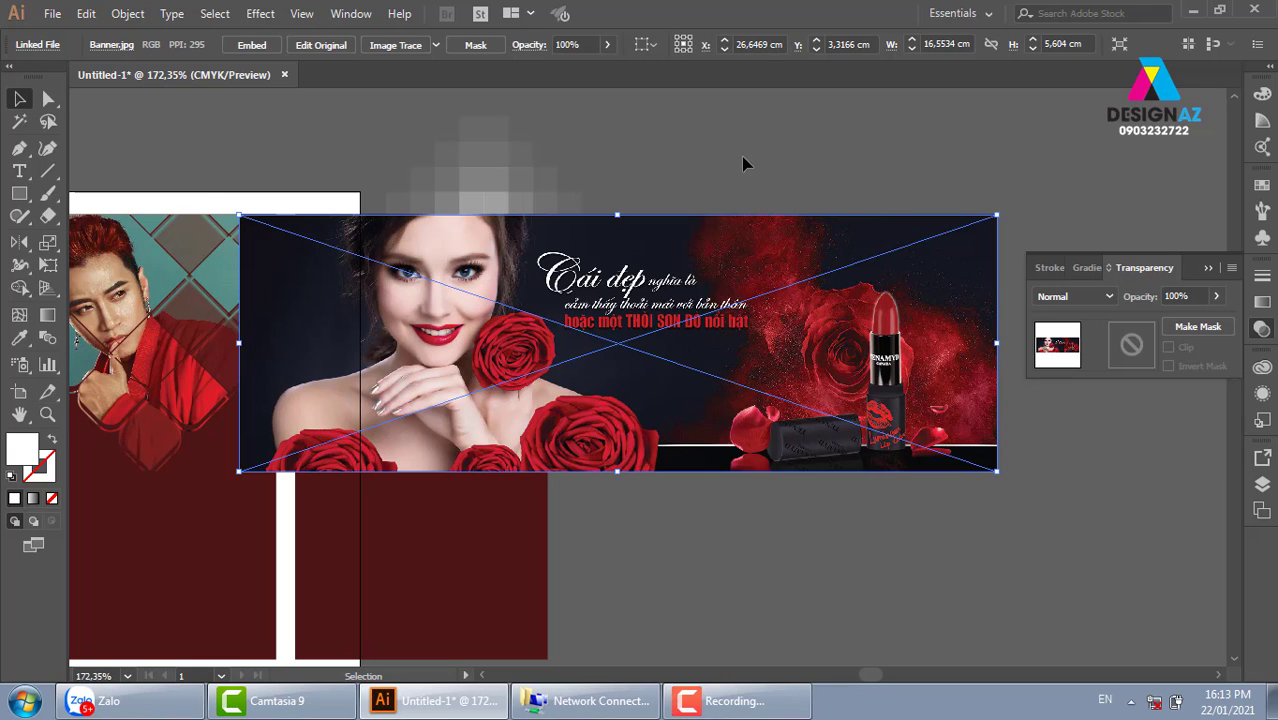
pyautogui.click(747, 165)
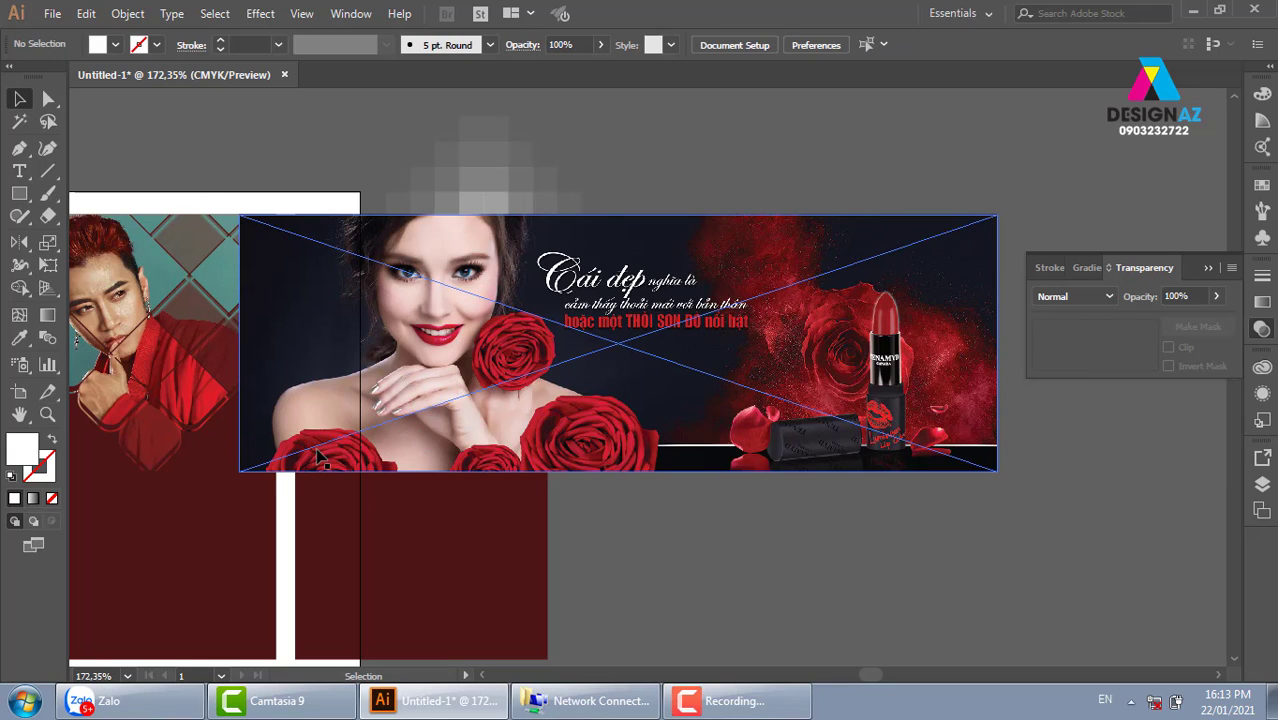
# Step: Draw a rectangle framing the woman's face and clip the banner to it with Ctrl+7
pyautogui.click(19, 193)
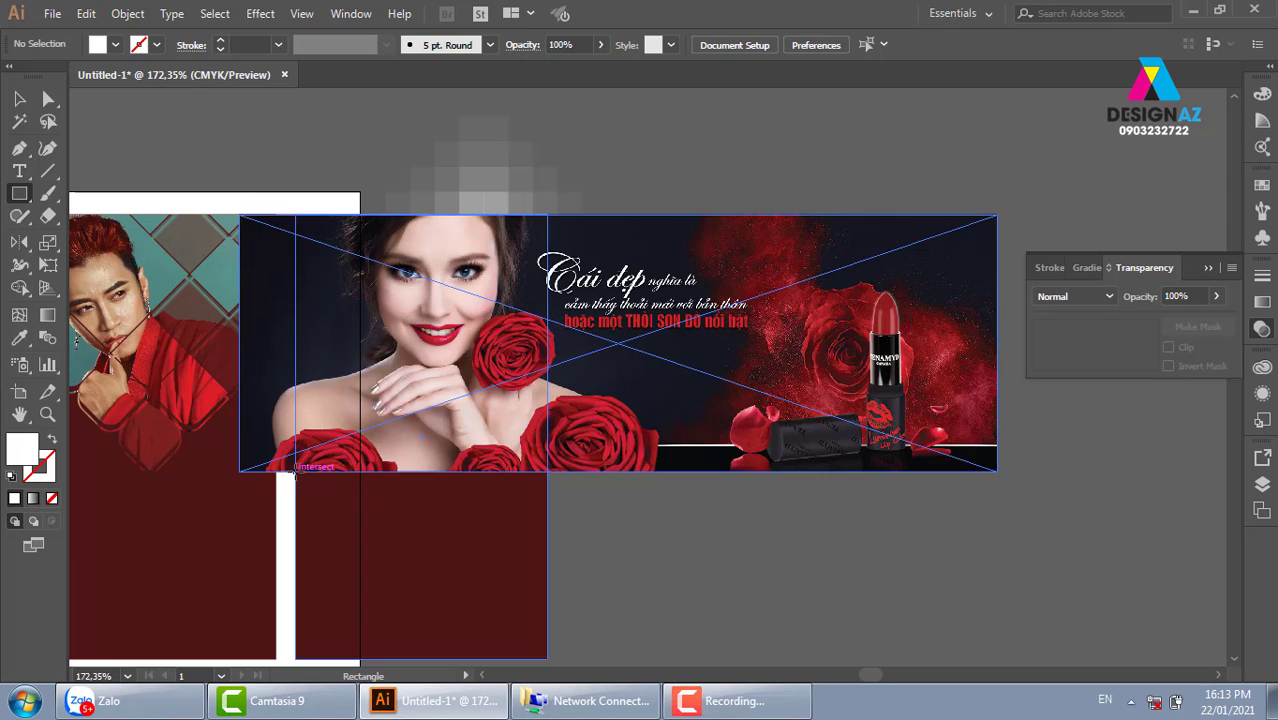
pyautogui.moveTo(295, 470)
pyautogui.mouseDown()
pyautogui.moveTo(547, 279)
pyautogui.moveTo(551, 214)
pyautogui.mouseUp()
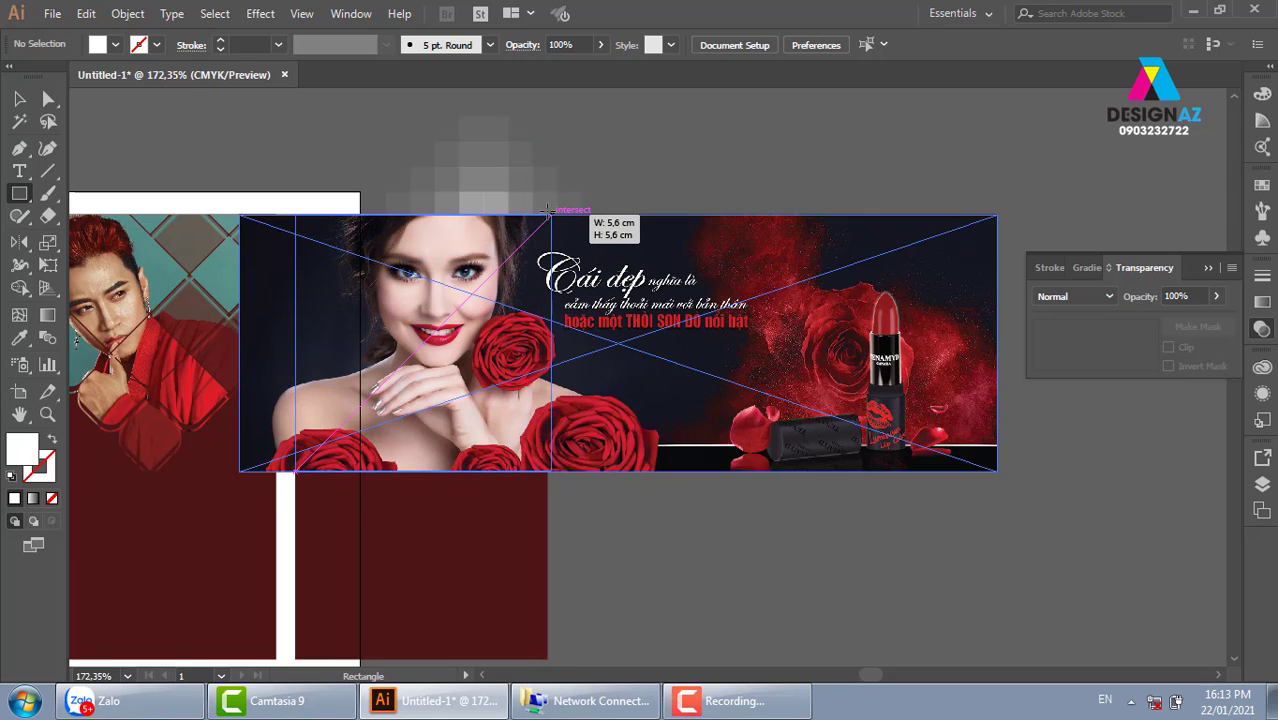
pyautogui.moveTo(551, 212); pyautogui.dragTo(547, 204)
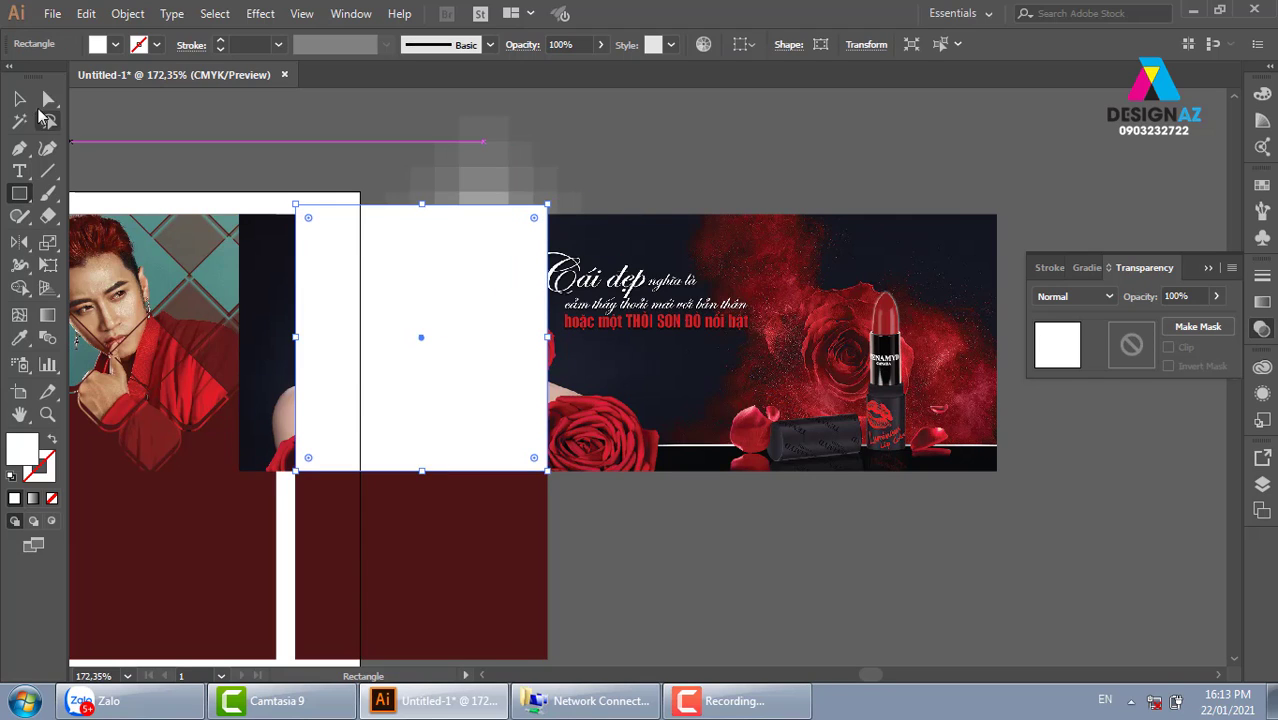
pyautogui.click(19, 98)
pyautogui.click(748, 307)
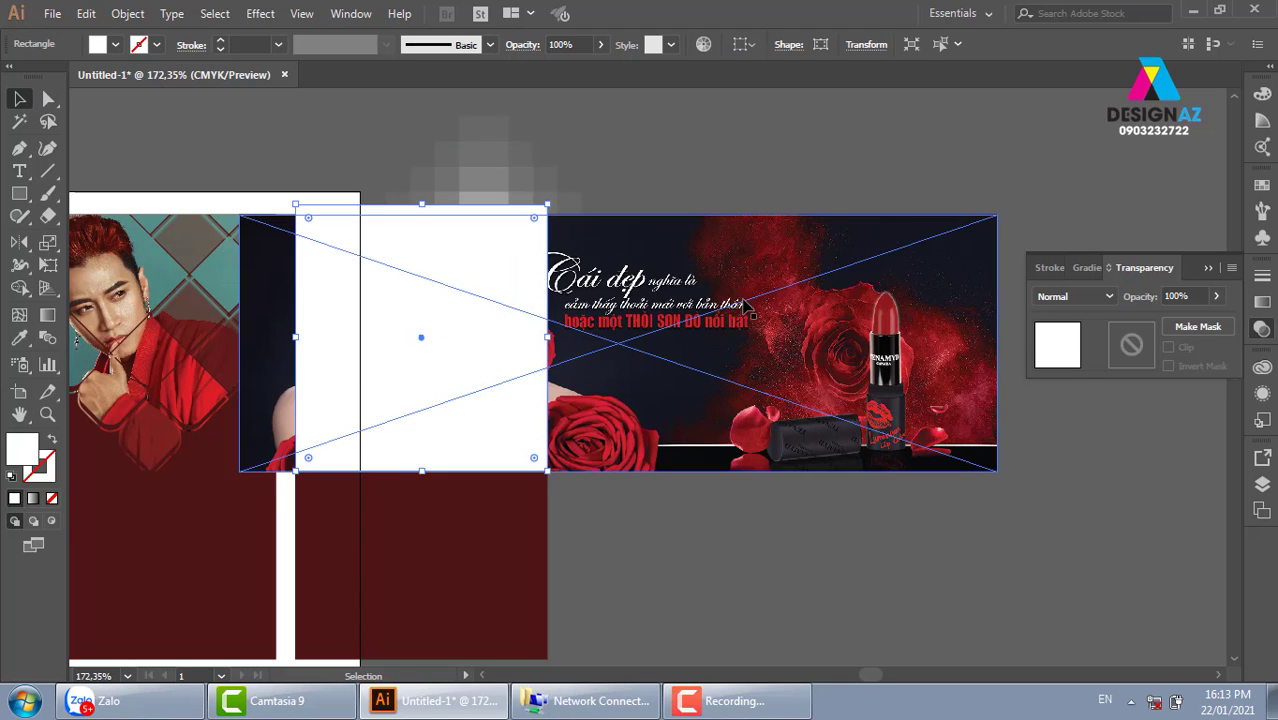
pyautogui.keyDown('shift'); pyautogui.click(505, 292); pyautogui.keyUp('shift')
pyautogui.hotkey('ctrl', '7')
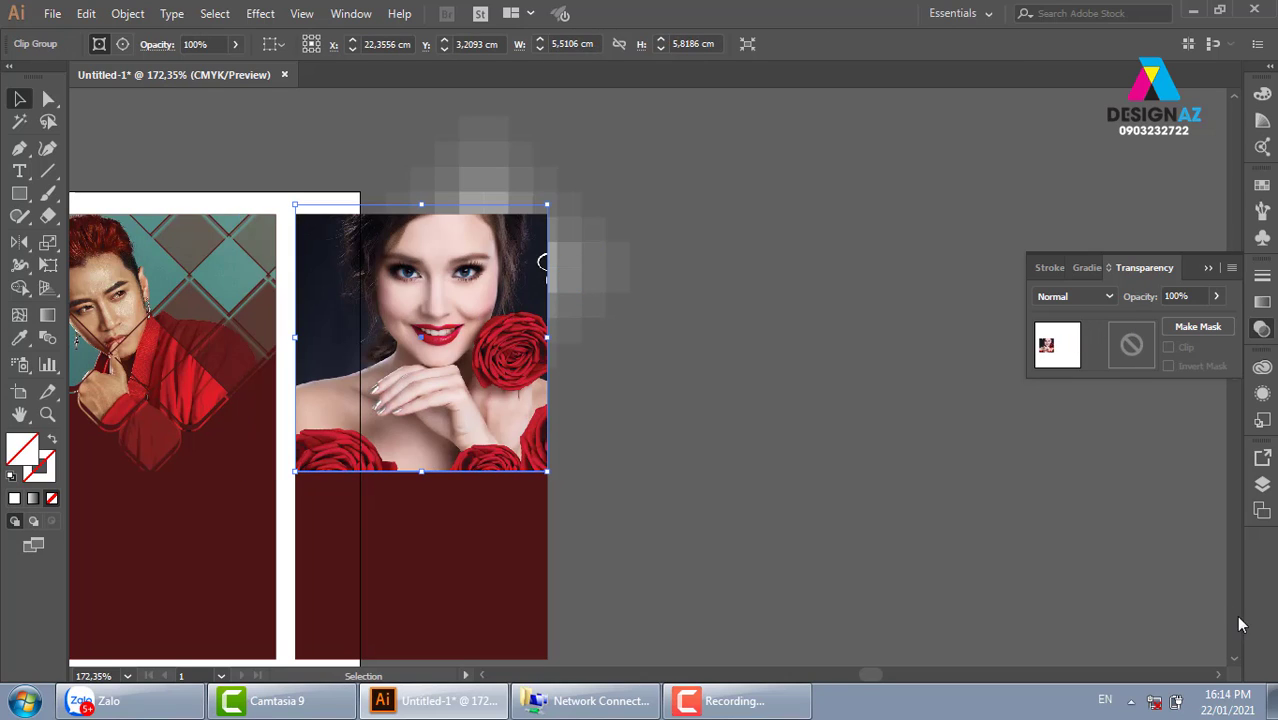
# Step: Select the clipped woman photo and show its Transparency blend mode list
pyautogui.click(775, 593)
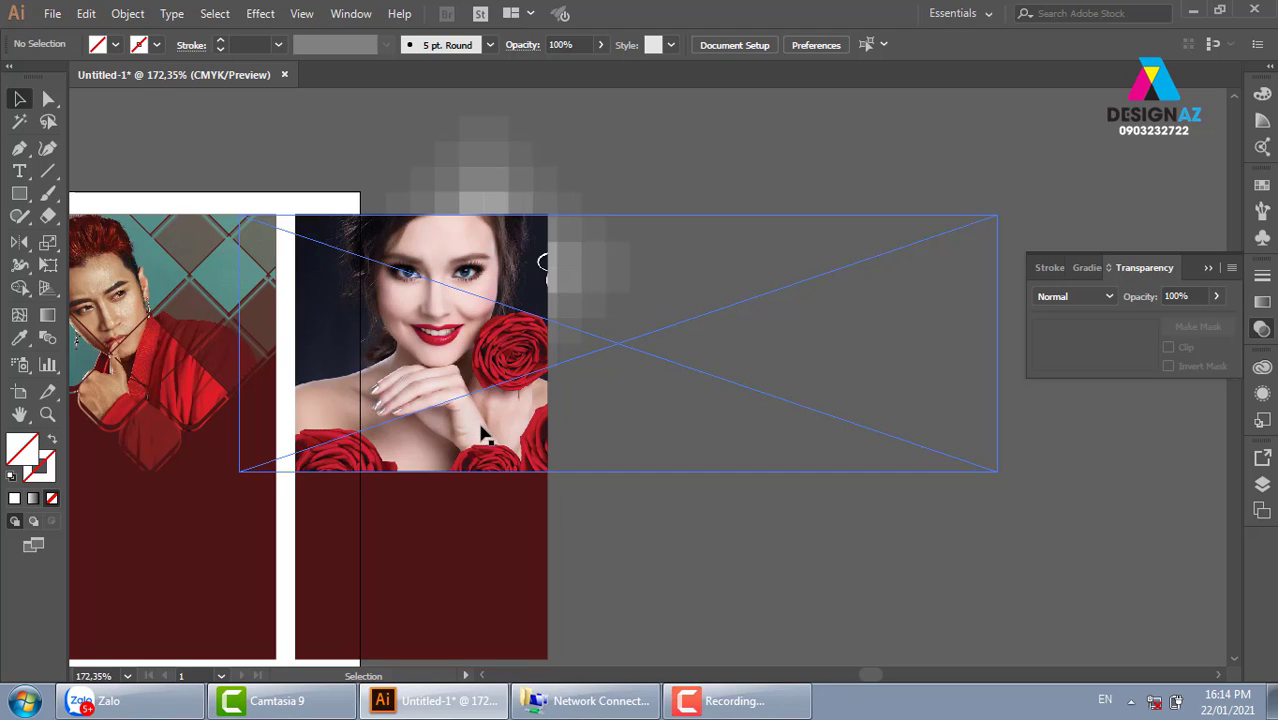
pyautogui.click(438, 377)
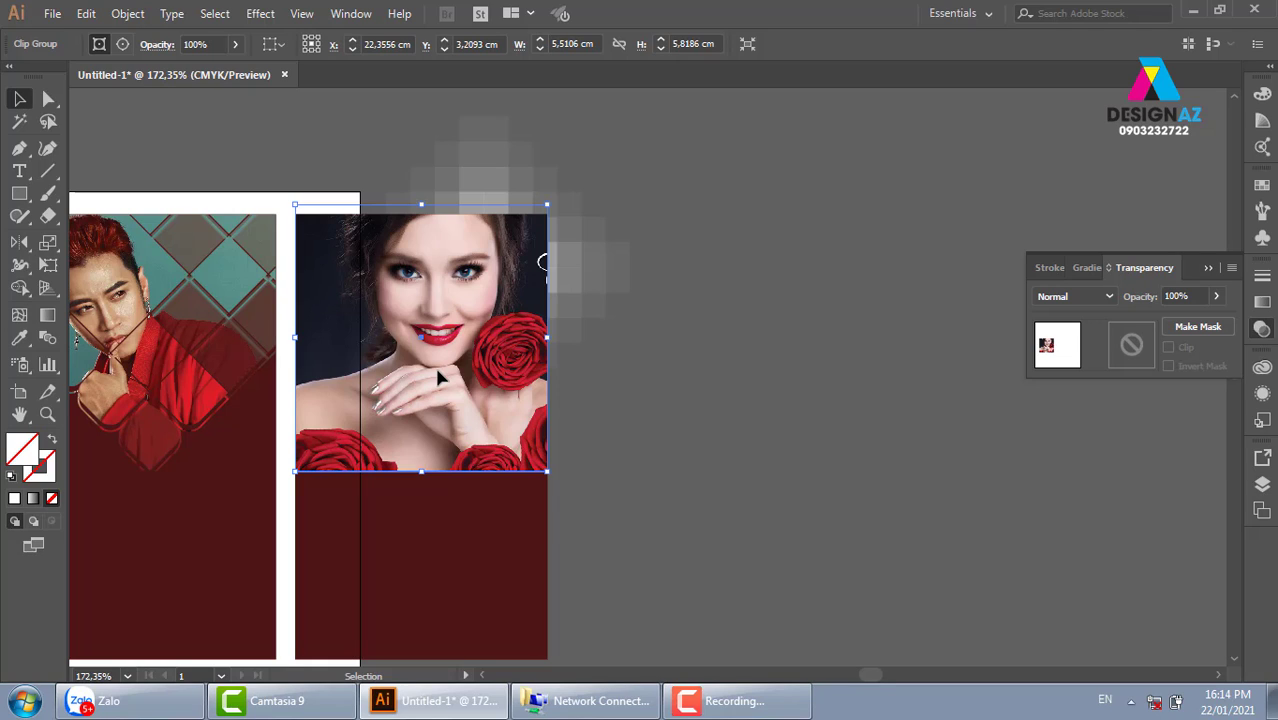
pyautogui.click(1109, 297)
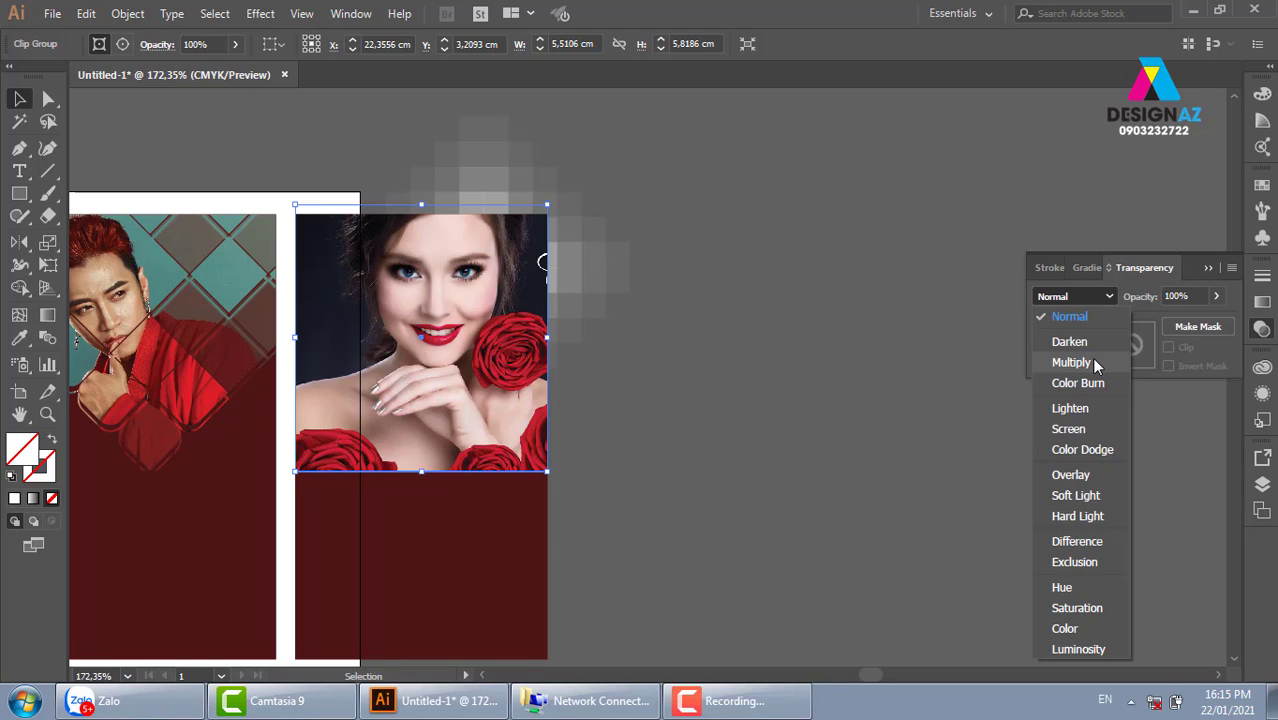
# Step: Set the photo to Multiply and enable Preserve Alpha Transparency in Flatten Transparency settings
pyautogui.click(1072, 362)
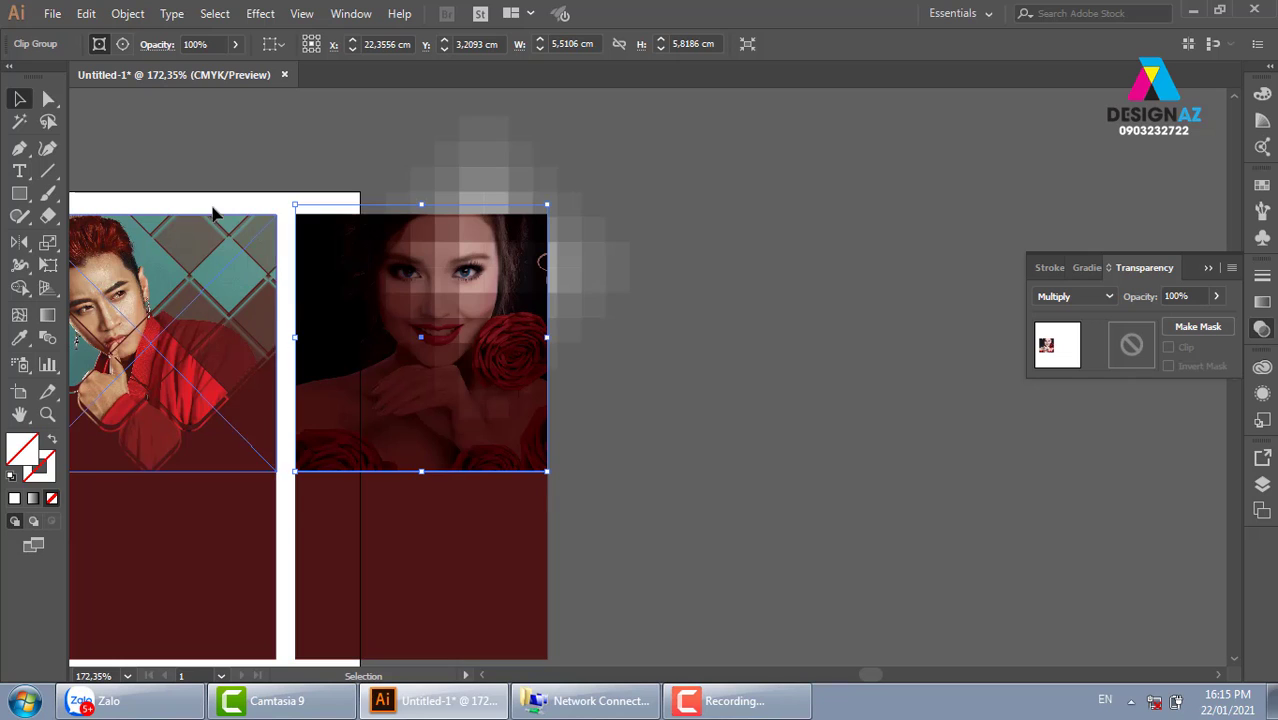
pyautogui.click(131, 17)
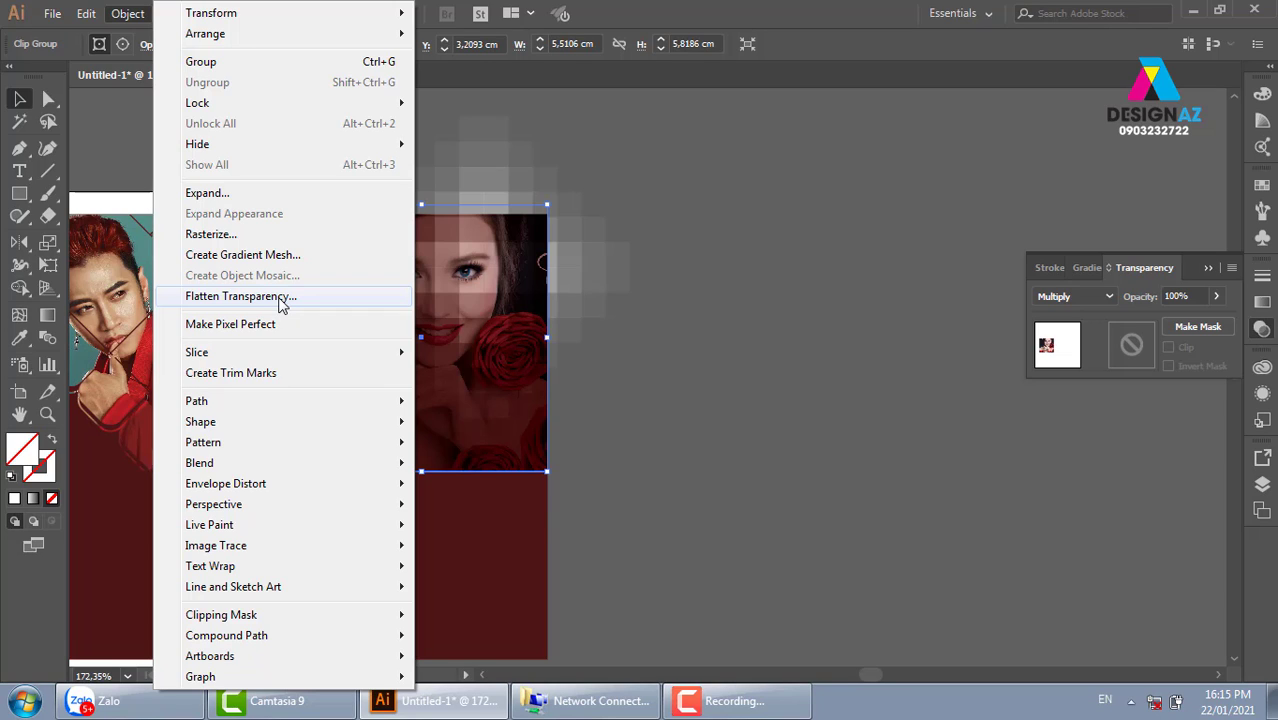
pyautogui.click(281, 305)
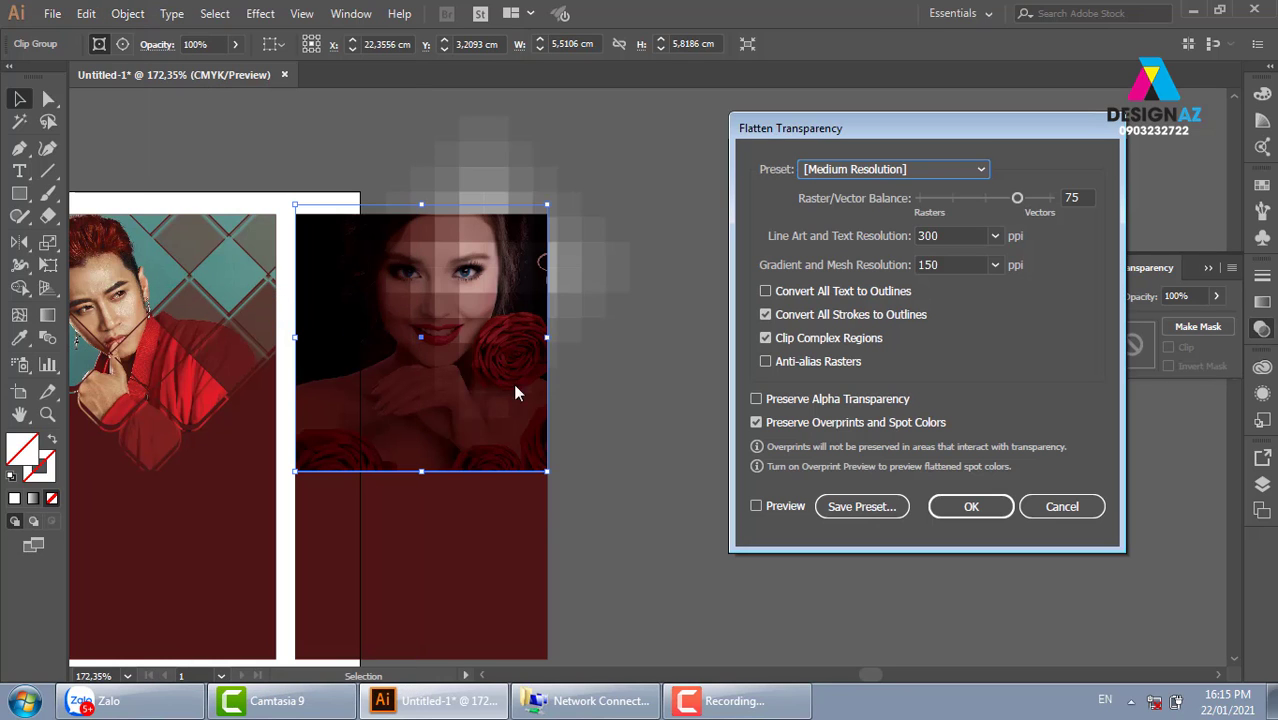
pyautogui.click(888, 396)
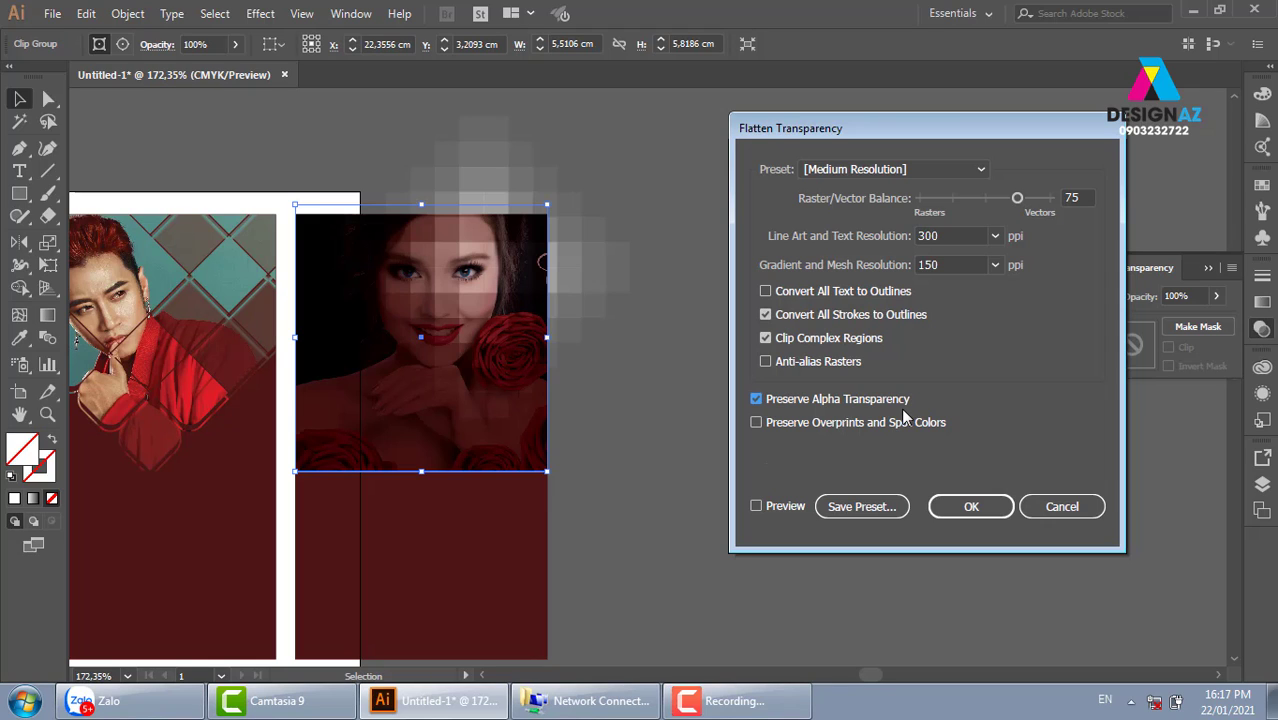
# Step: Confirm flattening the portrait's transparency and cut the white square mosaic off the artwork
pyautogui.click(975, 505)
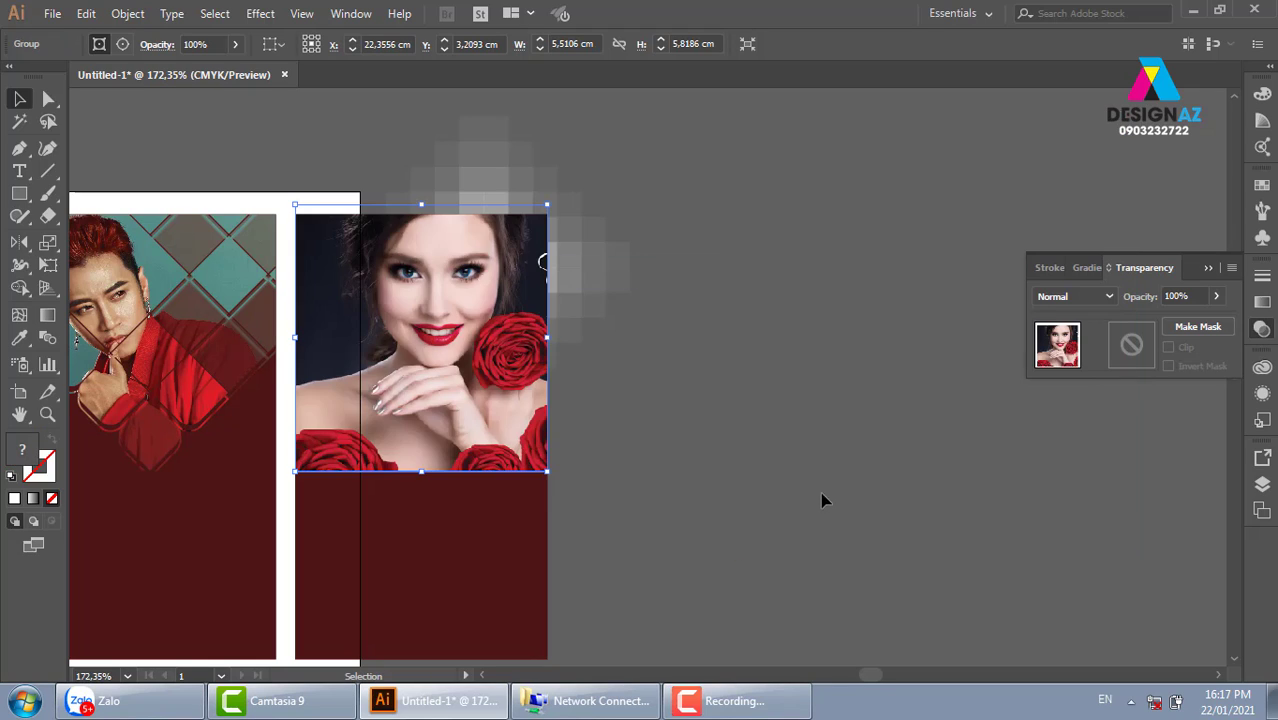
pyautogui.click(765, 486)
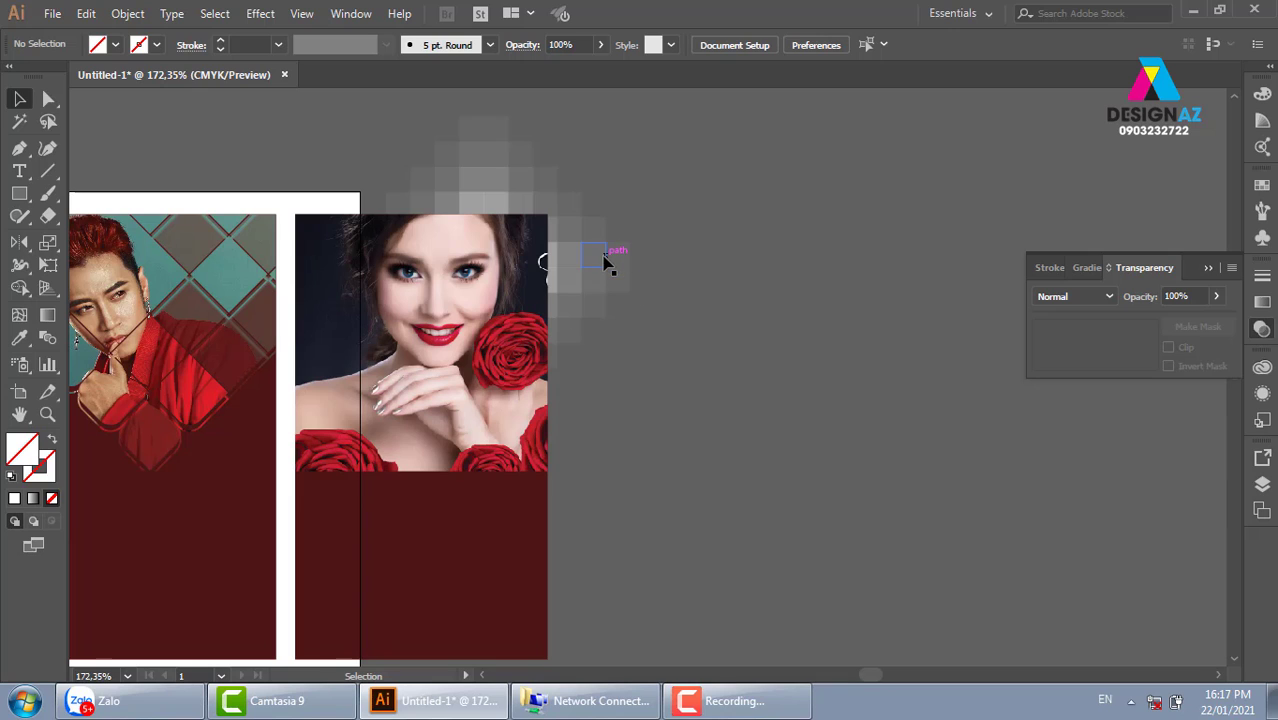
pyautogui.click(604, 262)
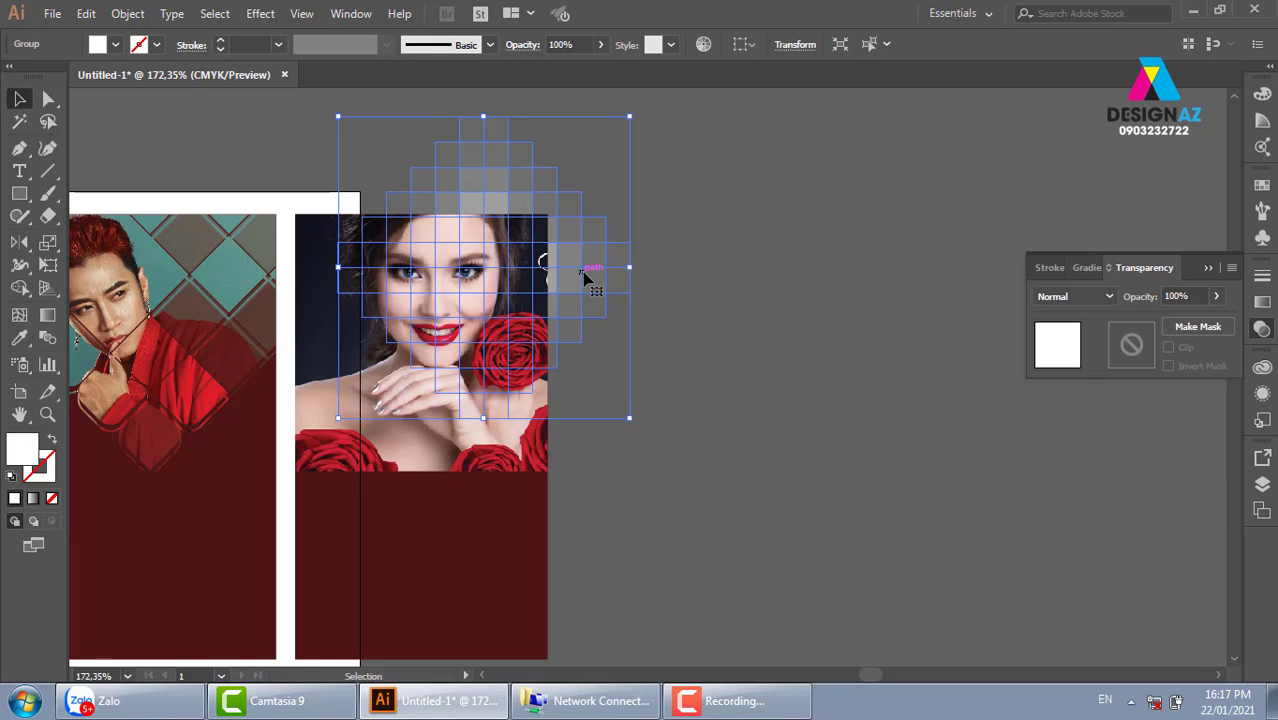
pyautogui.moveTo(620, 285); pyautogui.dragTo(895, 399)
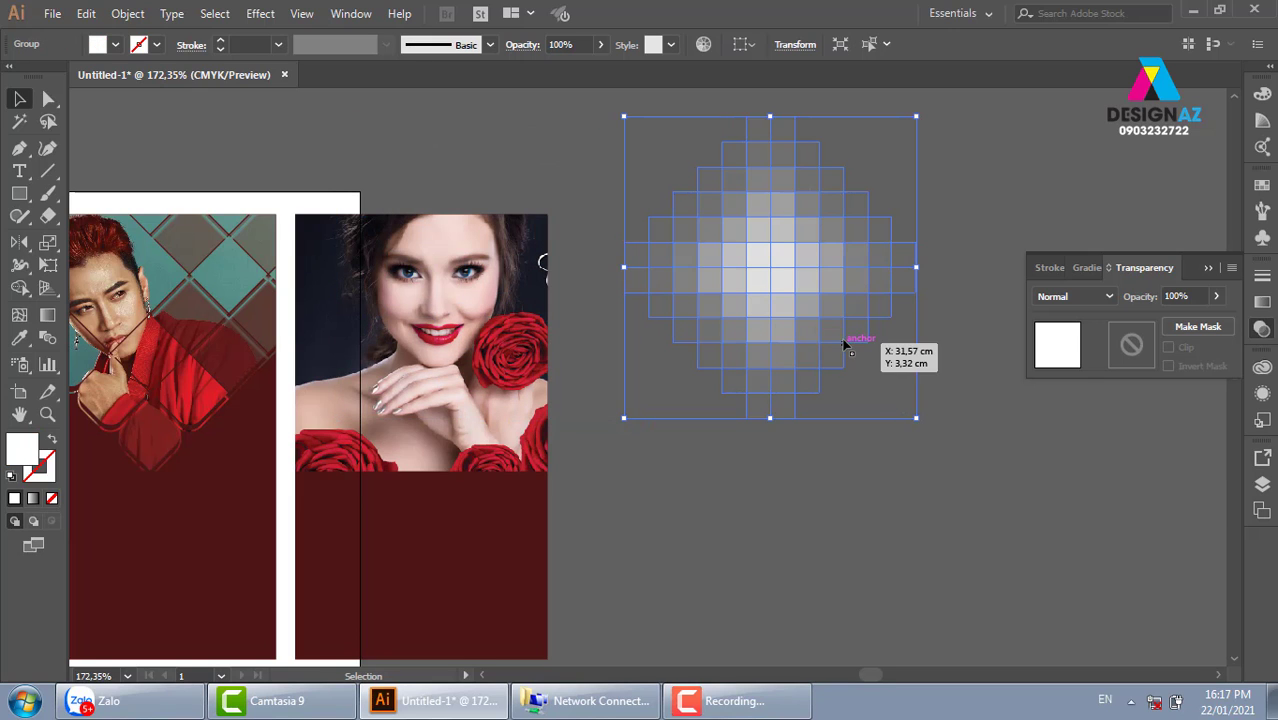
pyautogui.moveTo(812, 294); pyautogui.dragTo(464, 346)
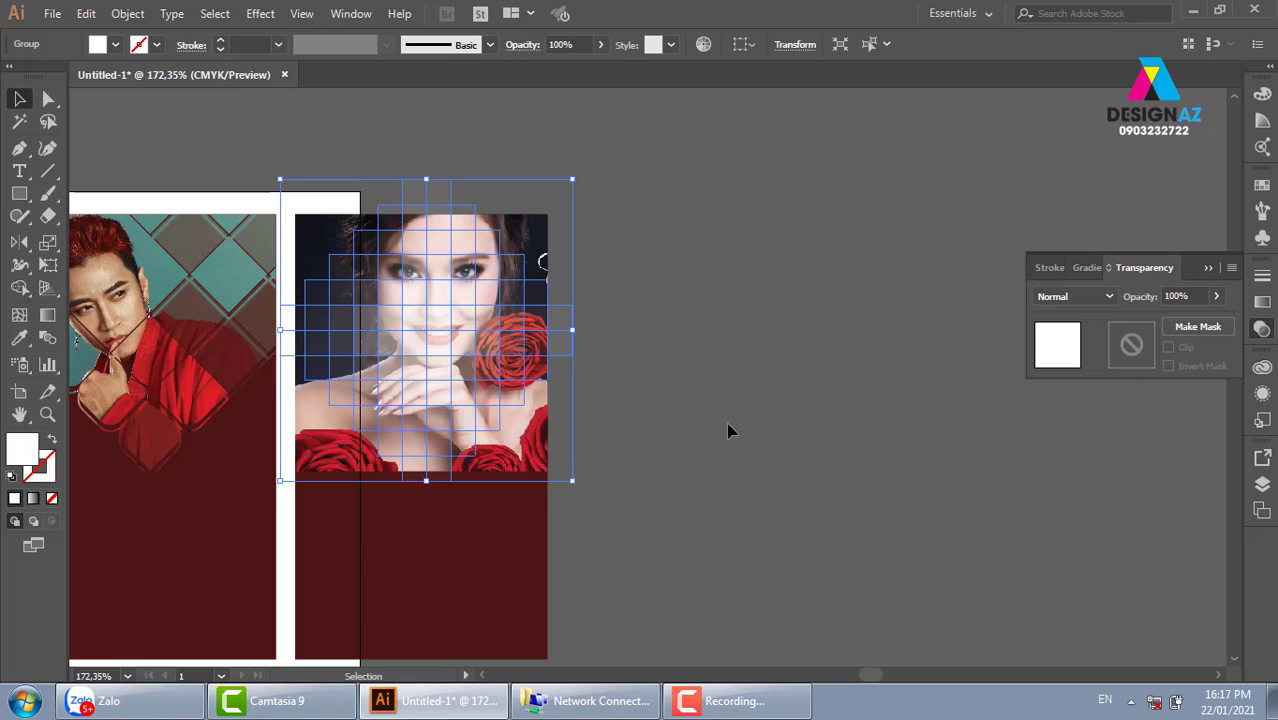
pyautogui.press('Delete')
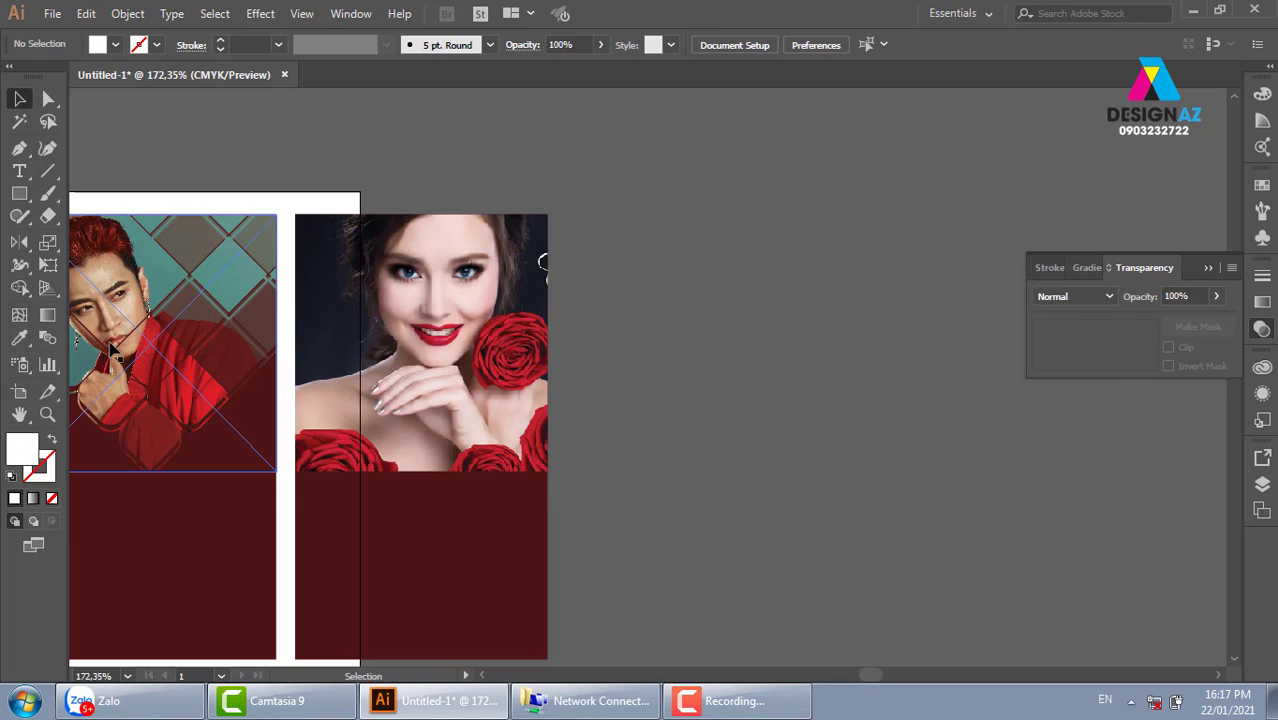
# Step: Create an opacity mask on the woman's photo and paste the mosaic into it
pyautogui.click(450, 333)
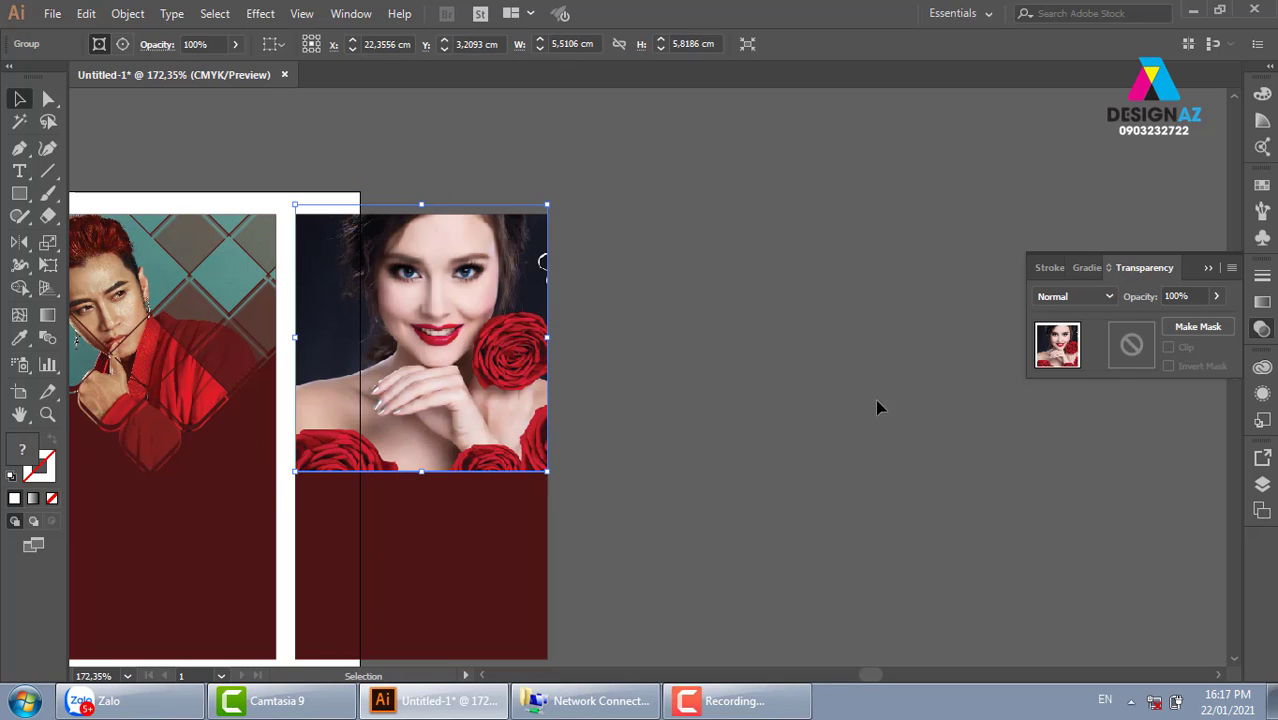
pyautogui.doubleClick(1135, 347)
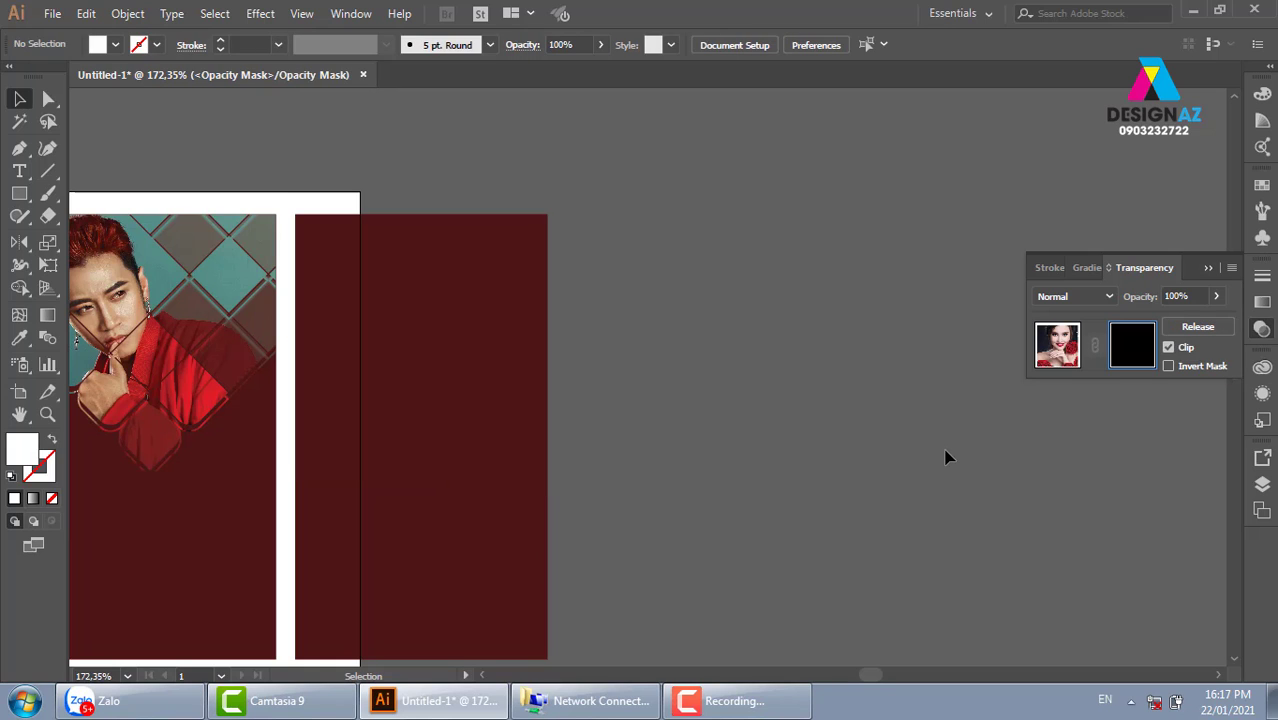
pyautogui.hotkey('ctrl', 'f')
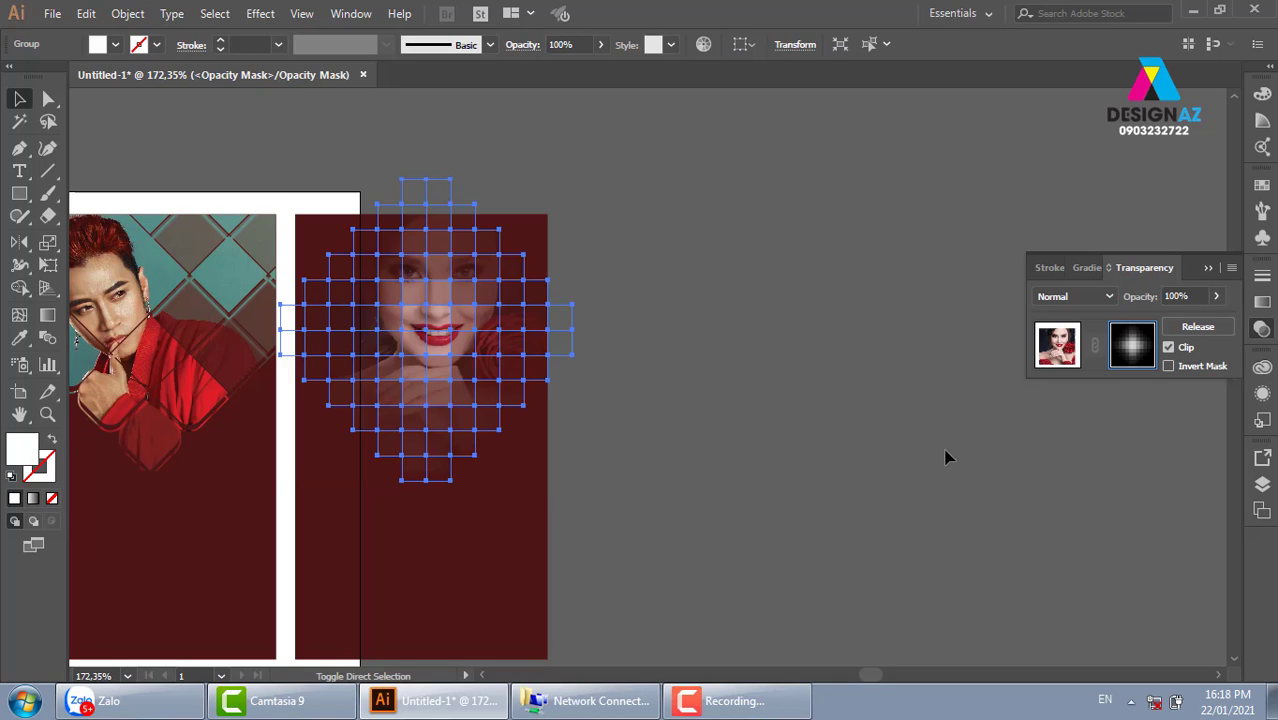
pyautogui.click(787, 425)
# Step: Zoom in on the portrait and inspect the mosaic inside the mask
pyautogui.press('z')
pyautogui.moveTo(662, 540); pyautogui.dragTo(733, 505)
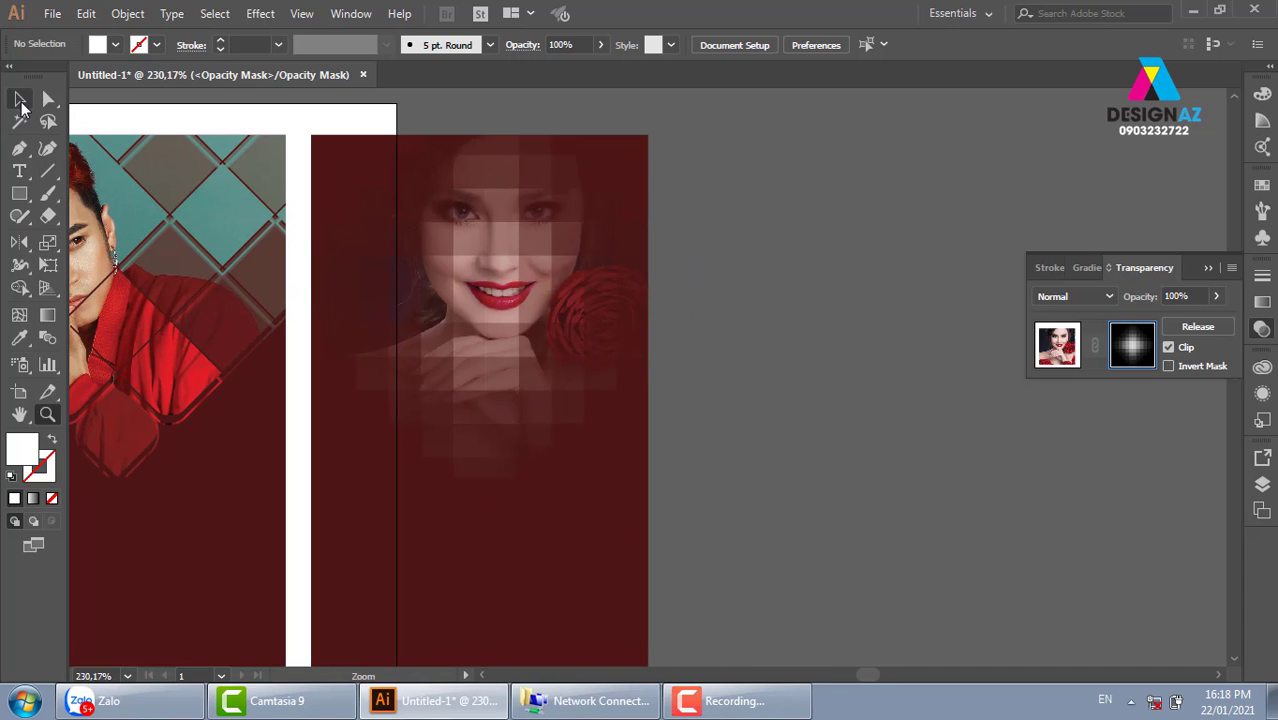
pyautogui.click(20, 100)
pyautogui.click(545, 378)
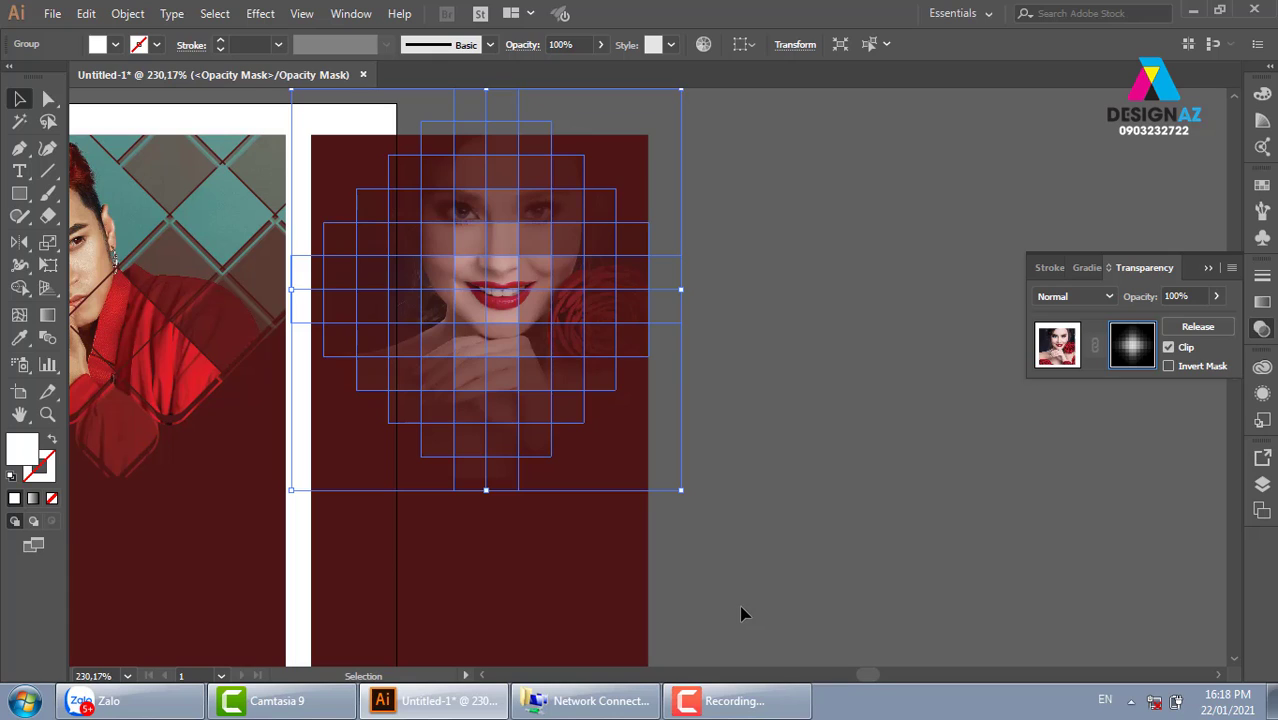
pyautogui.press('a')
pyautogui.press('v')
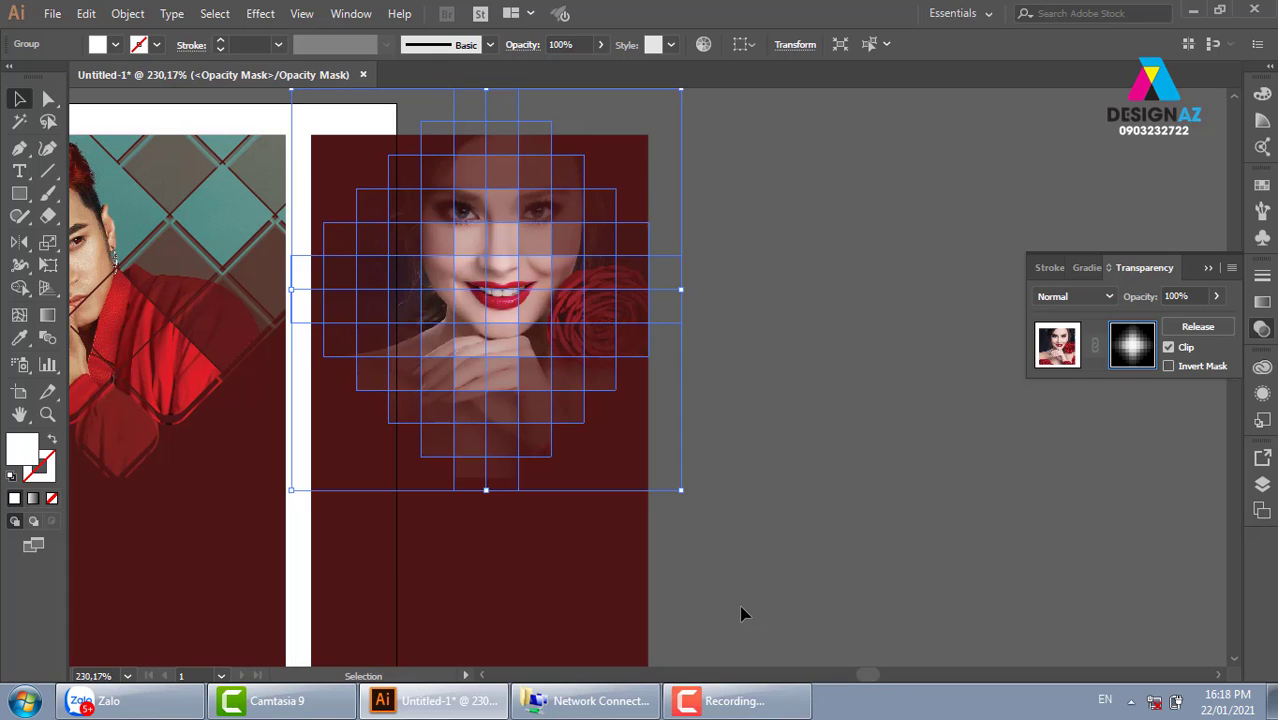
pyautogui.click(741, 613)
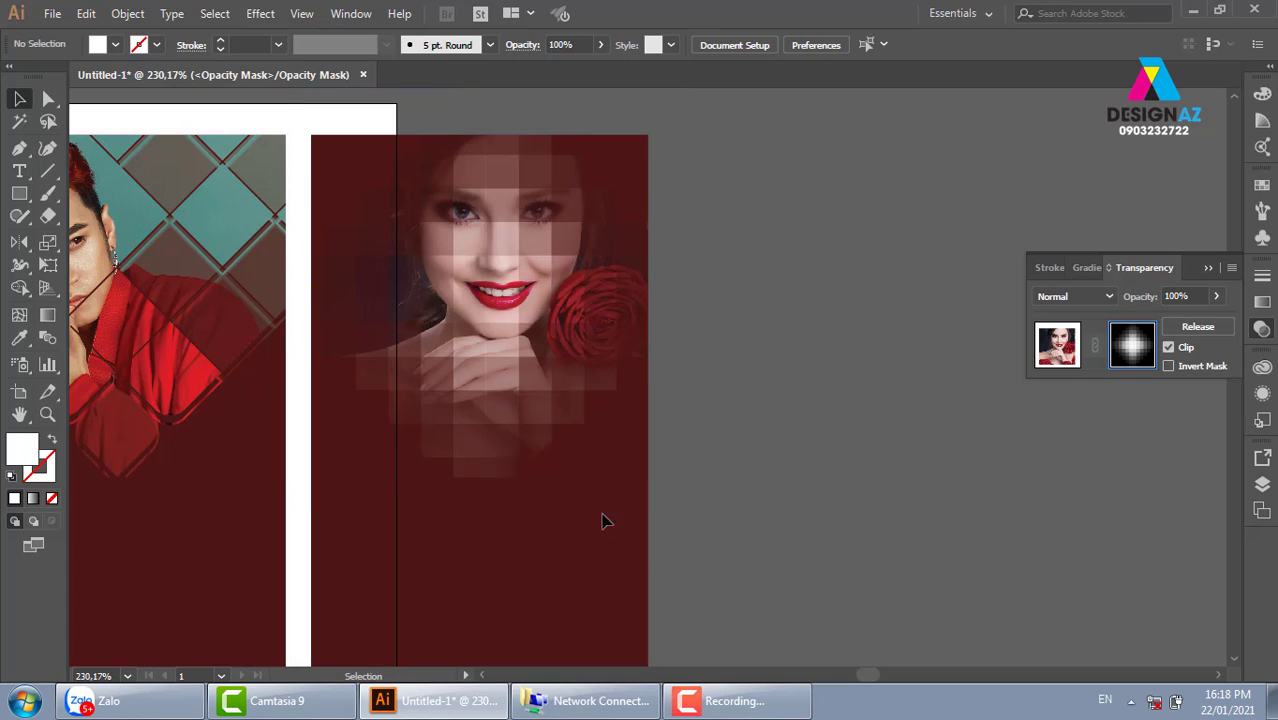
pyautogui.click(540, 410)
pyautogui.hotkey('ctrl', 'shift', 'a')
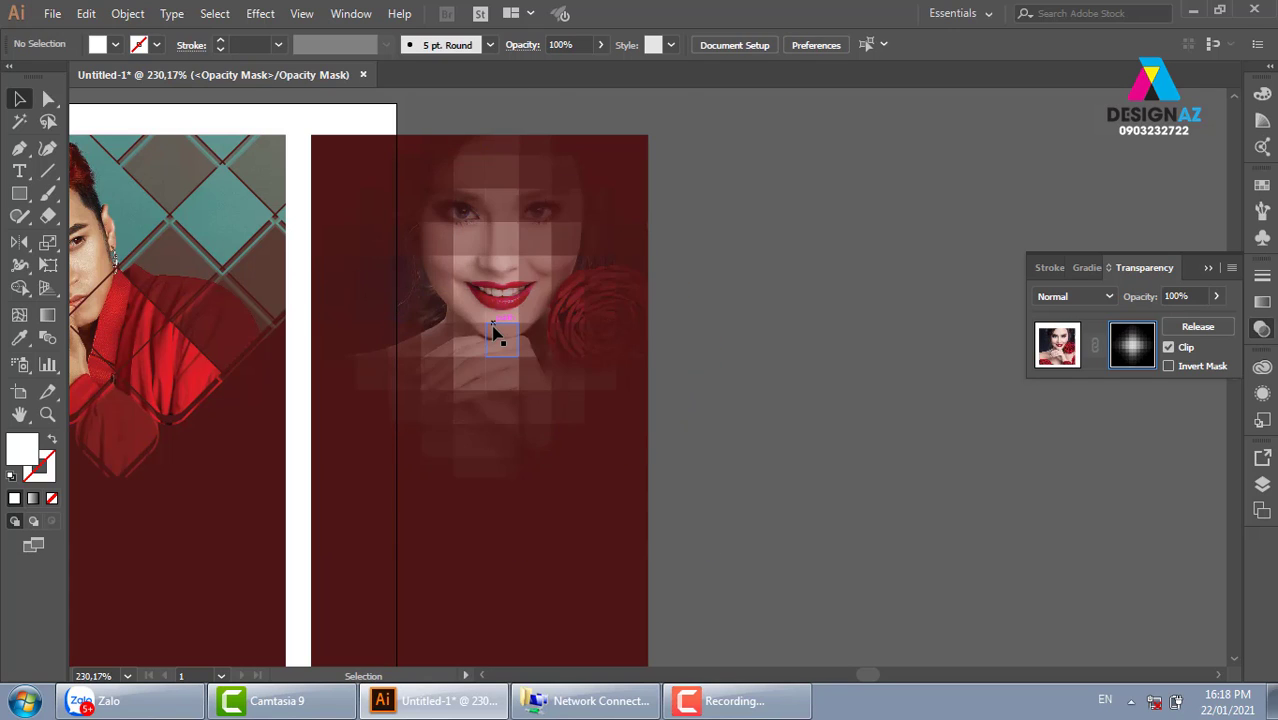
# Step: Select the mosaic group inside the portrait's mask and open the Effect menu
pyautogui.click(493, 330)
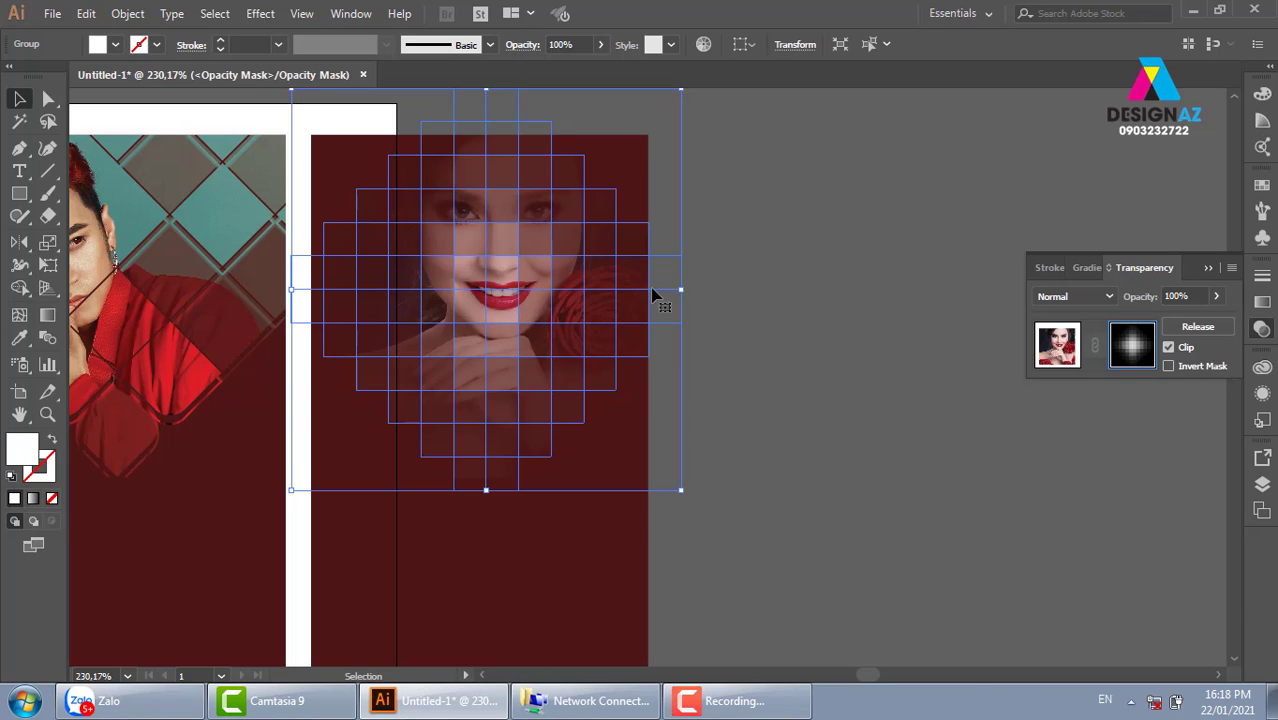
pyautogui.click(260, 14)
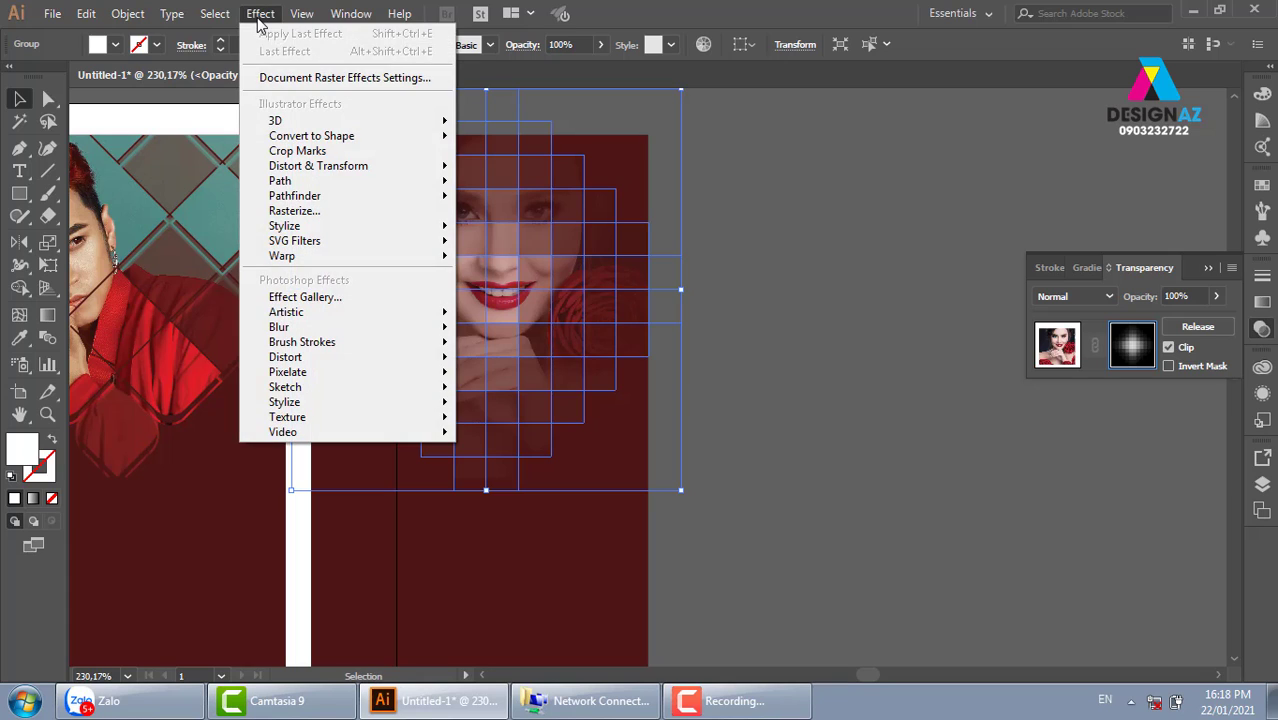
pyautogui.moveTo(284, 226)
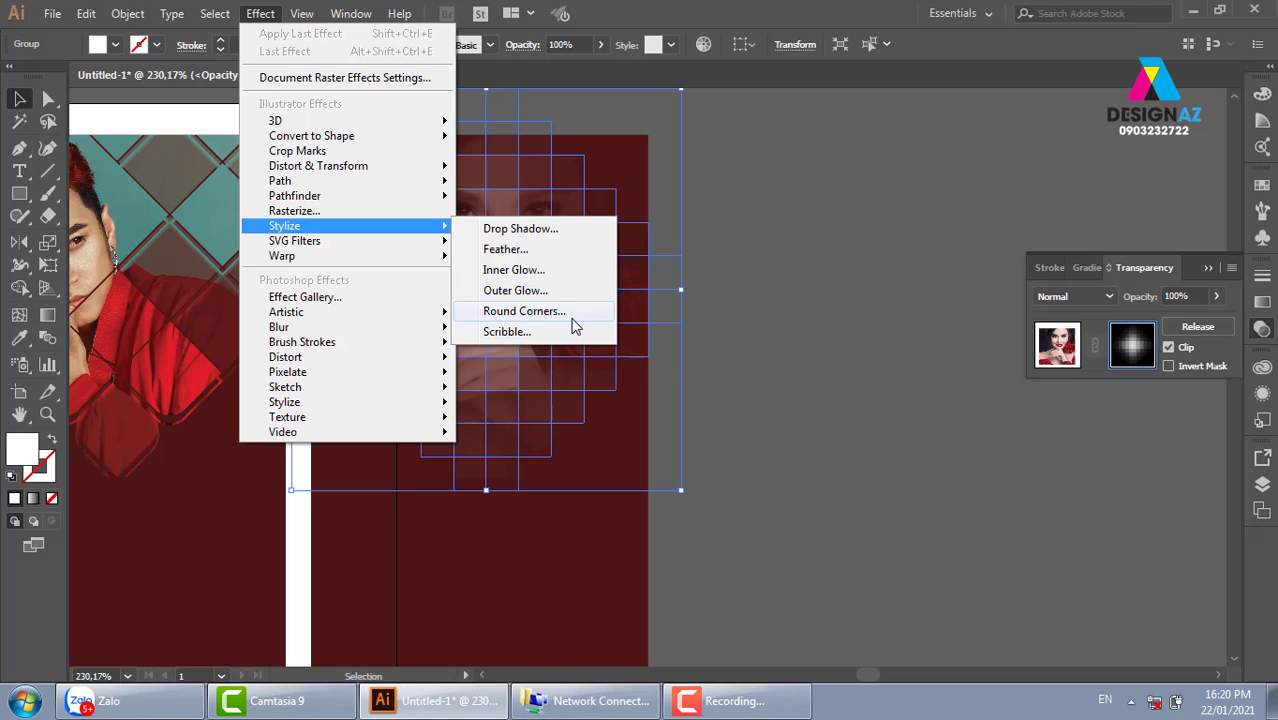
# Step: Apply Round Corners with a 0,6 cm radius to the mask's square mosaic
pyautogui.click(574, 322)
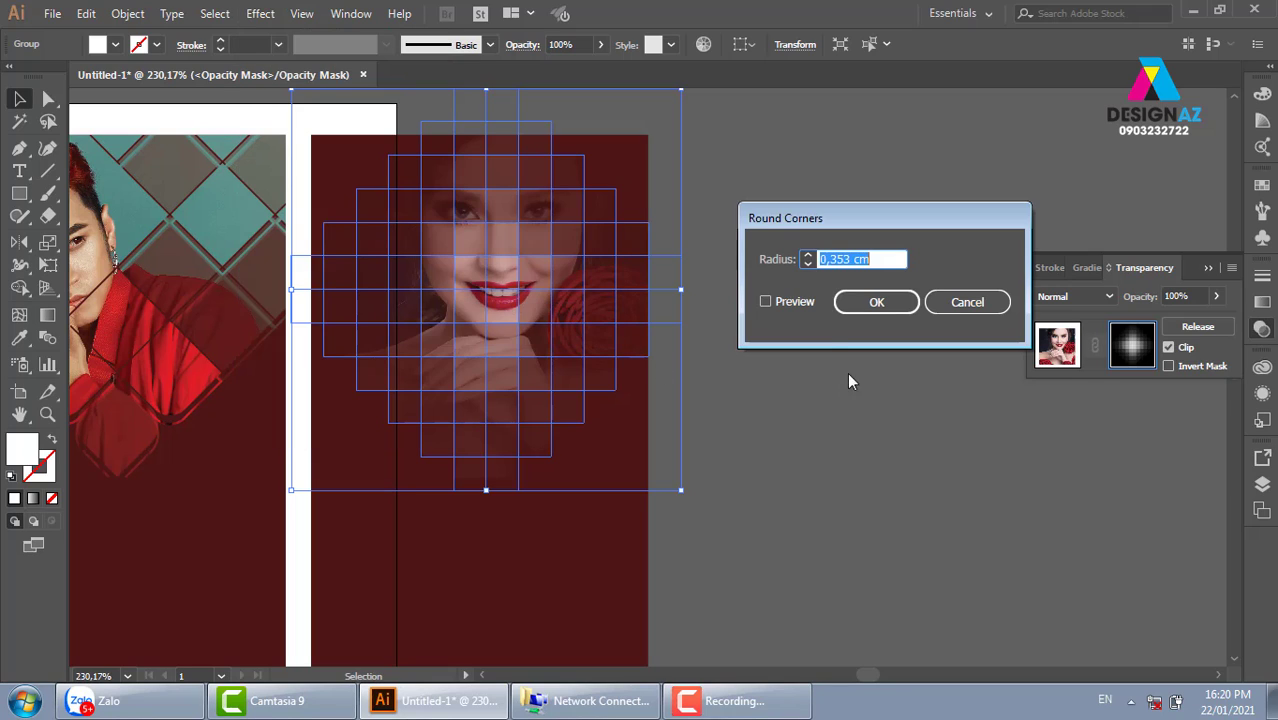
pyautogui.click(774, 302)
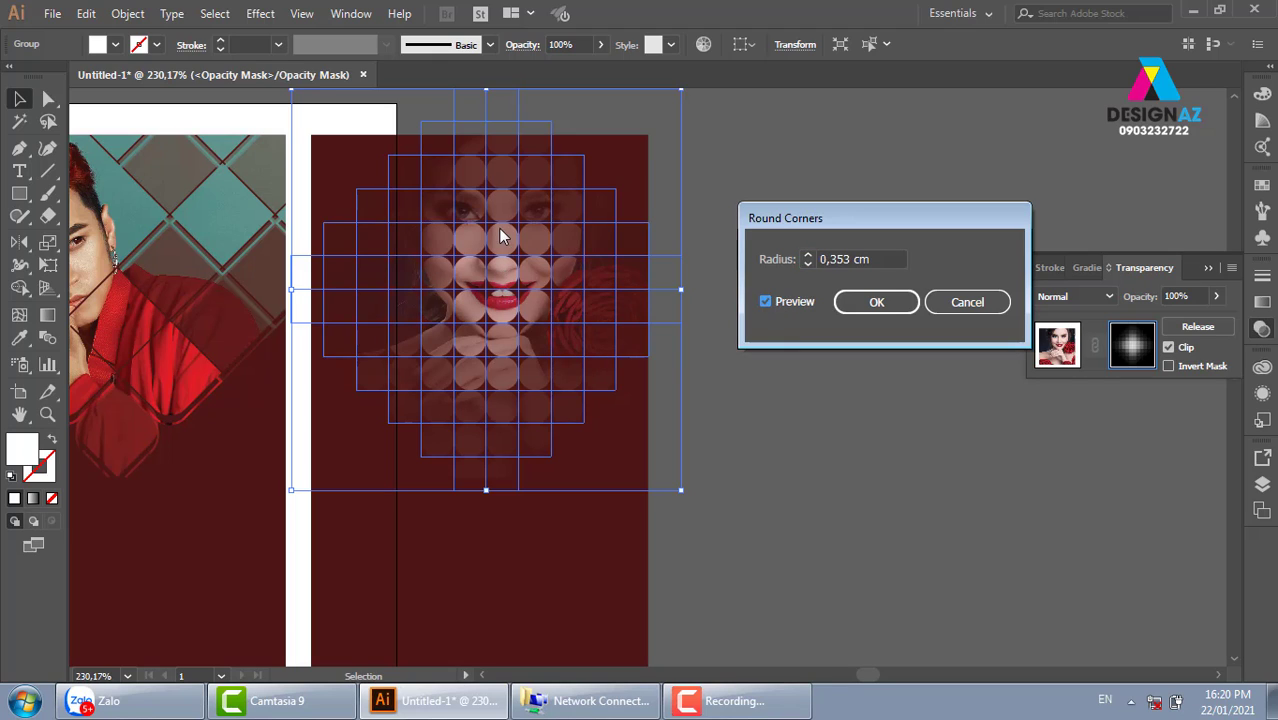
pyautogui.click(807, 264)
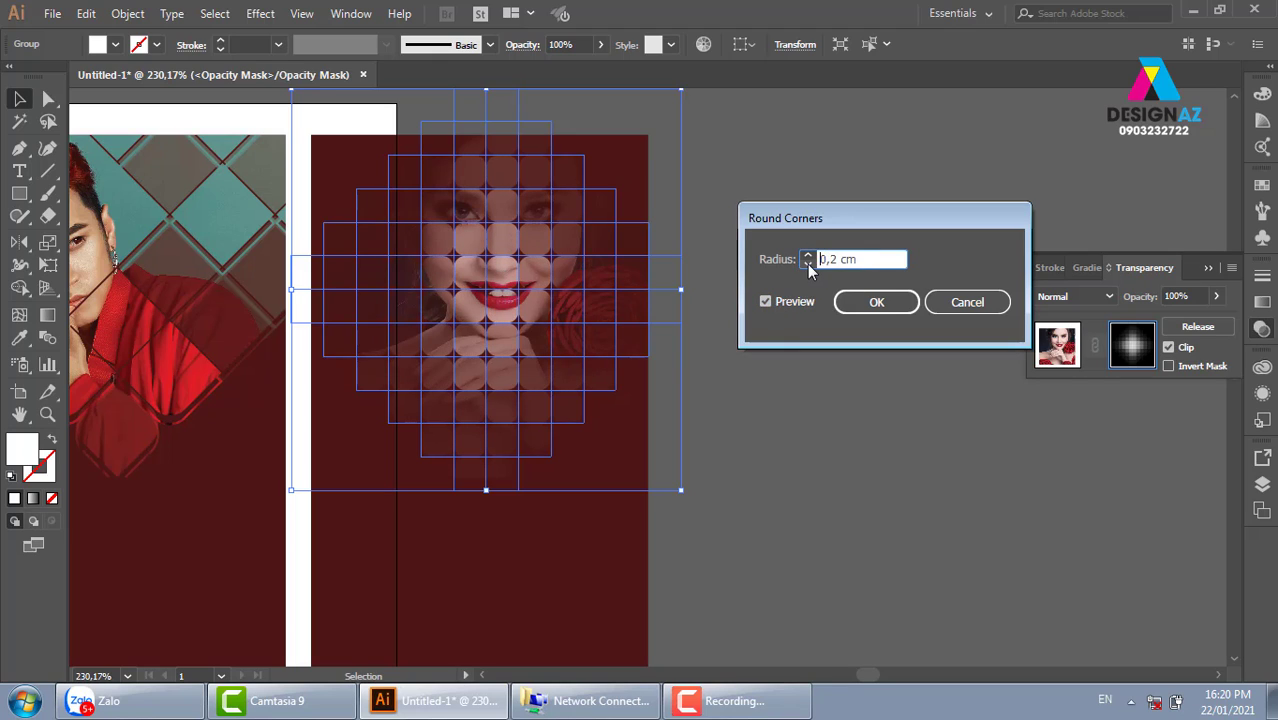
pyautogui.click(807, 264)
pyautogui.click(808, 256)
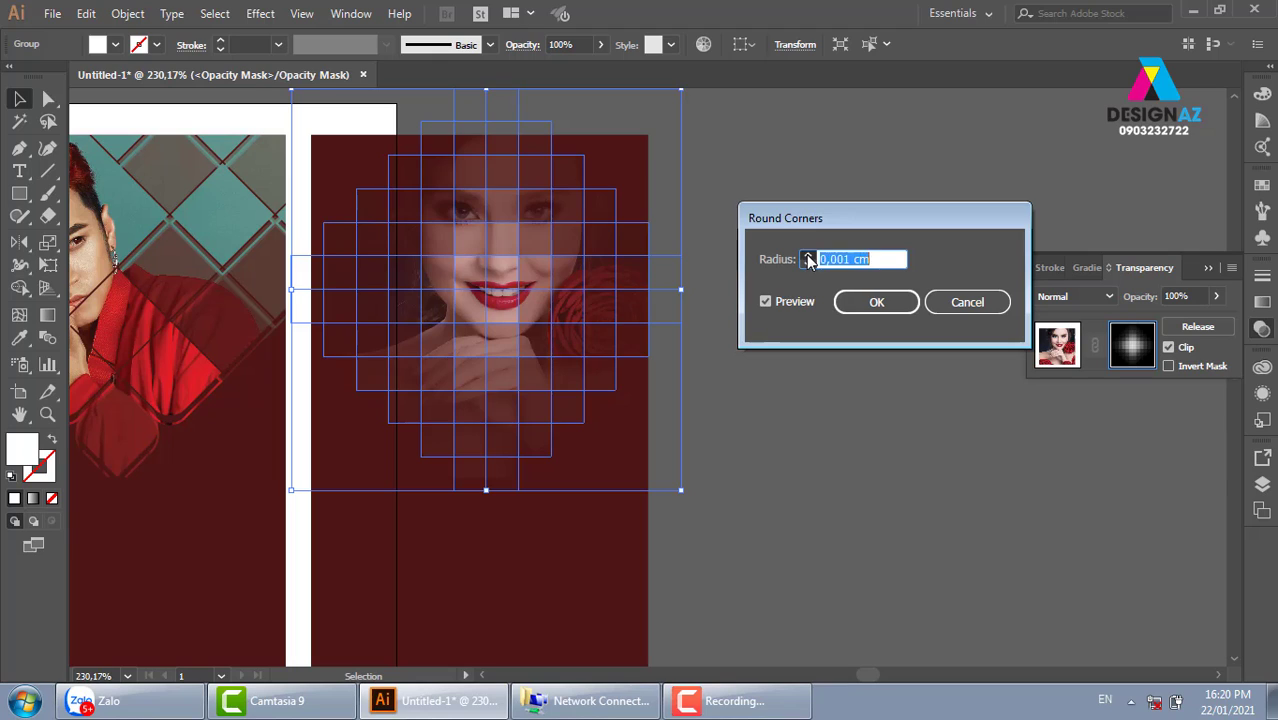
pyautogui.click(808, 256)
pyautogui.click(808, 256)
pyautogui.click(808, 256)
pyautogui.click(808, 256)
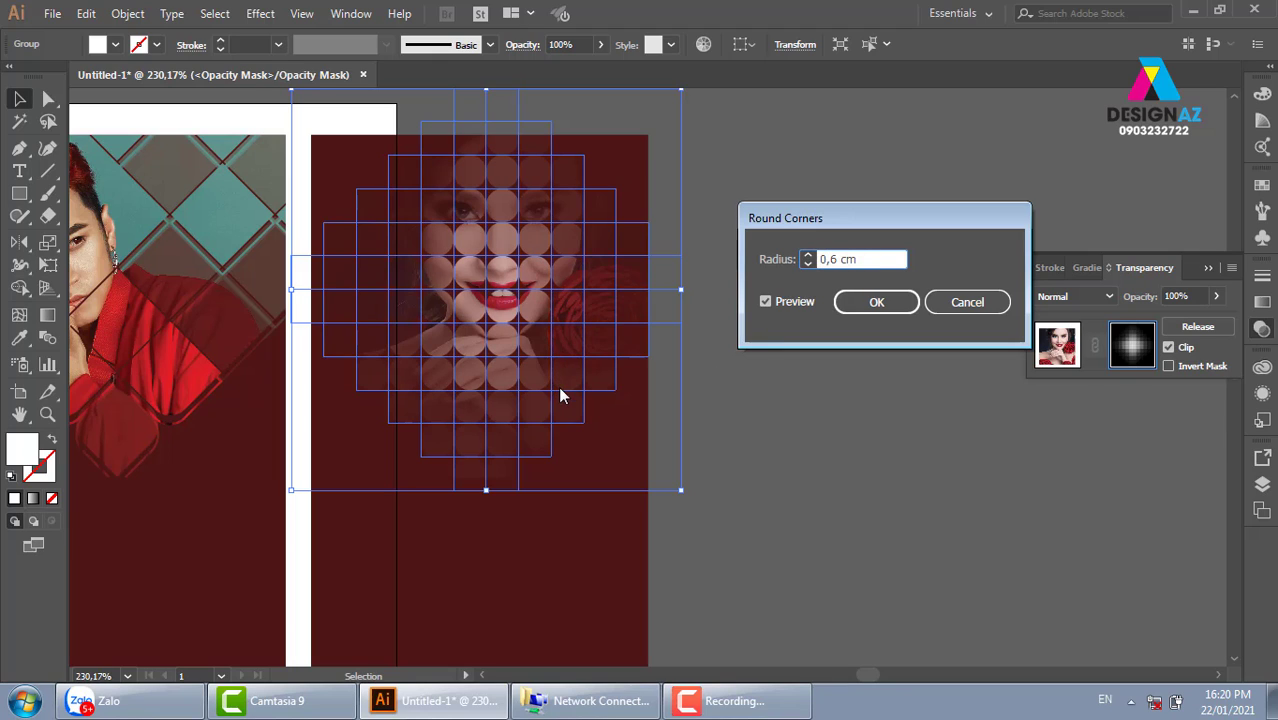
pyautogui.click(876, 302)
pyautogui.click(834, 425)
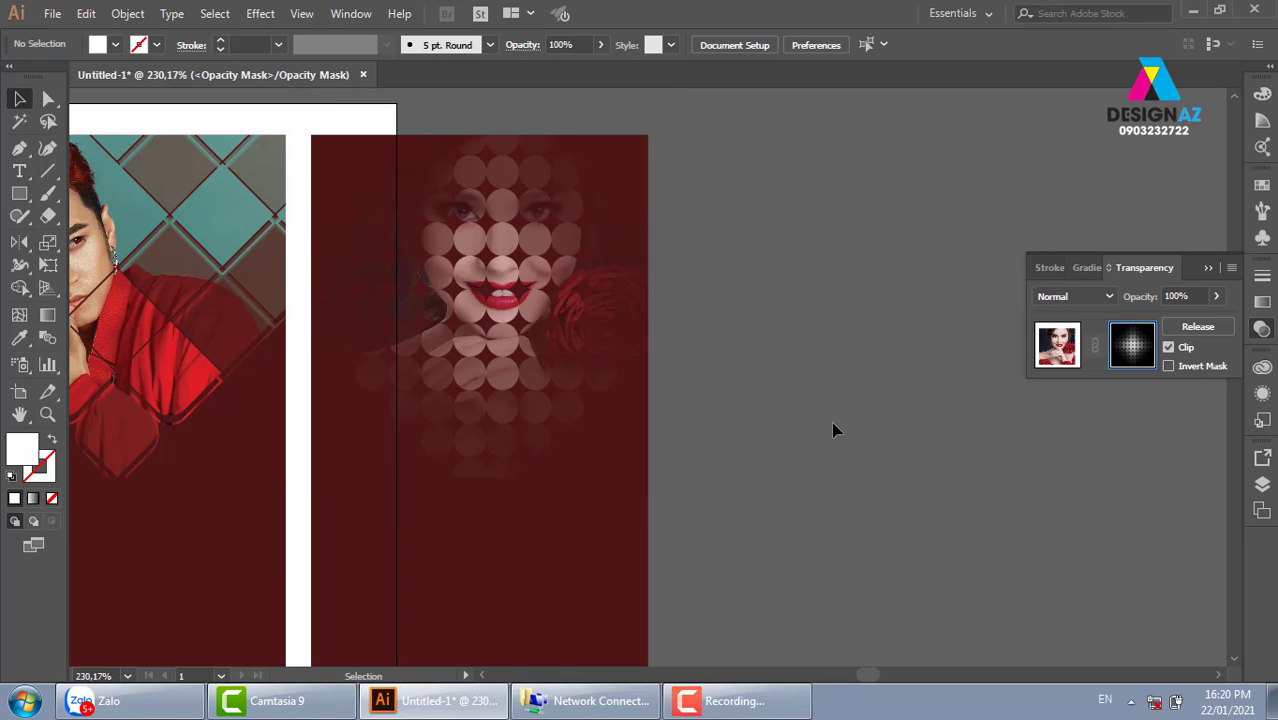
pyautogui.hotkey('ctrl', '+')
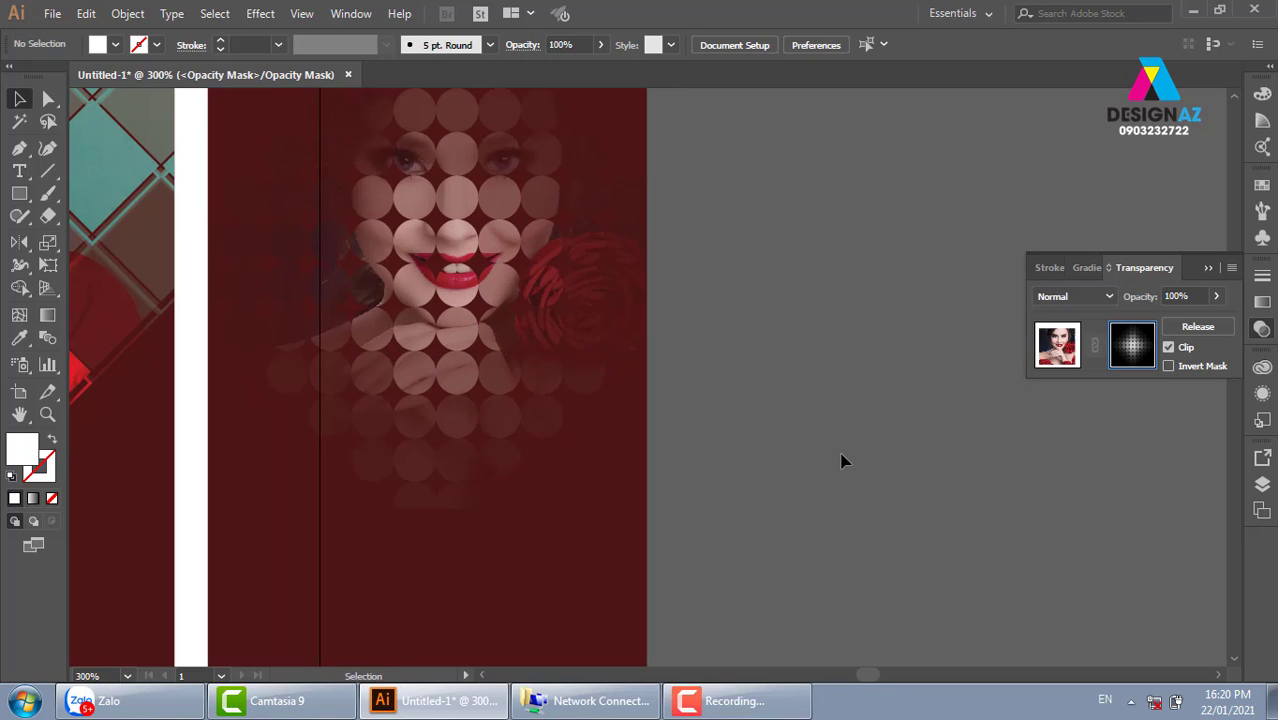
# Step: Shrink the circle mosaic group and move it down and left on the portrait
pyautogui.moveTo(750, 443); pyautogui.dragTo(716, 462)
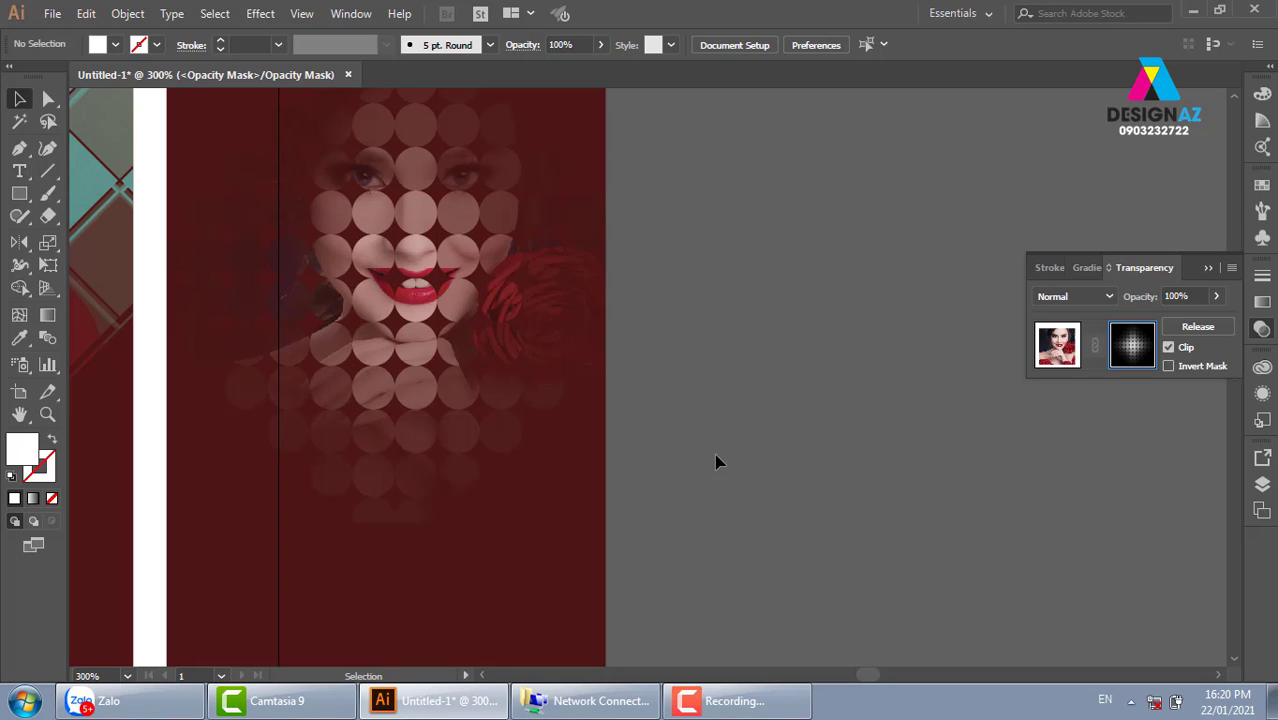
pyautogui.click(478, 256)
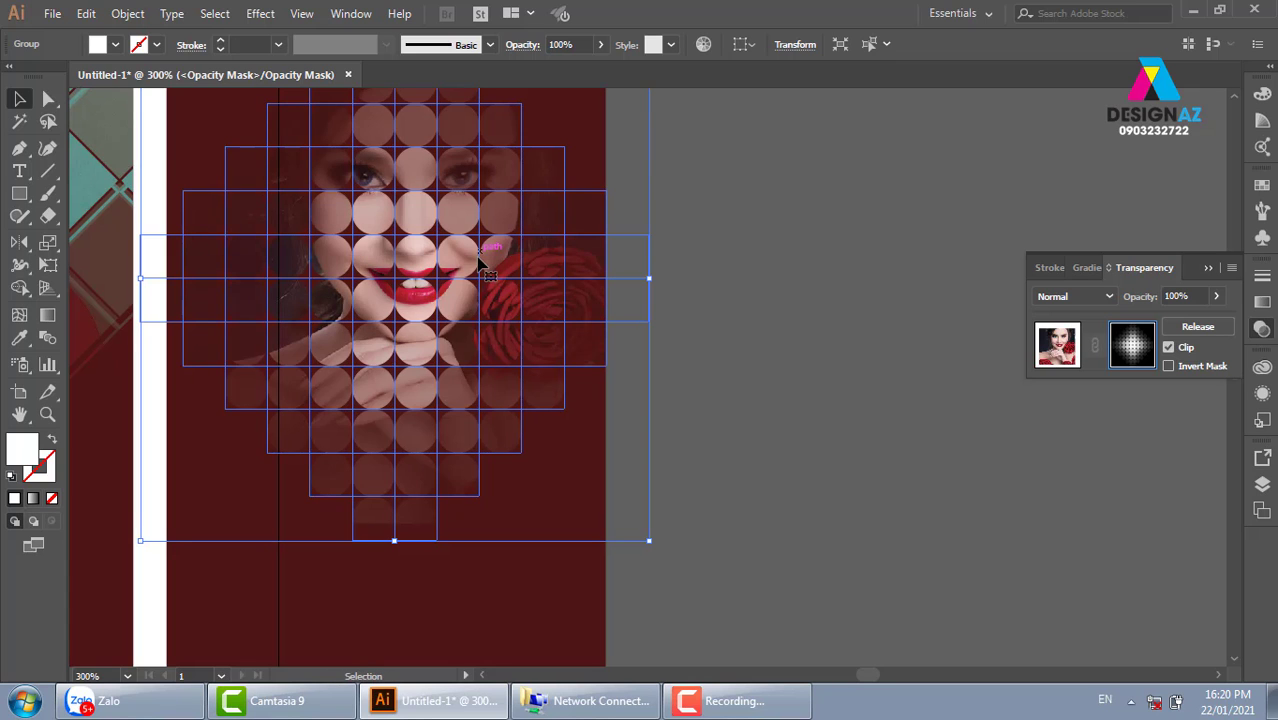
pyautogui.moveTo(649, 541); pyautogui.dragTo(521, 409)
pyautogui.click(767, 495)
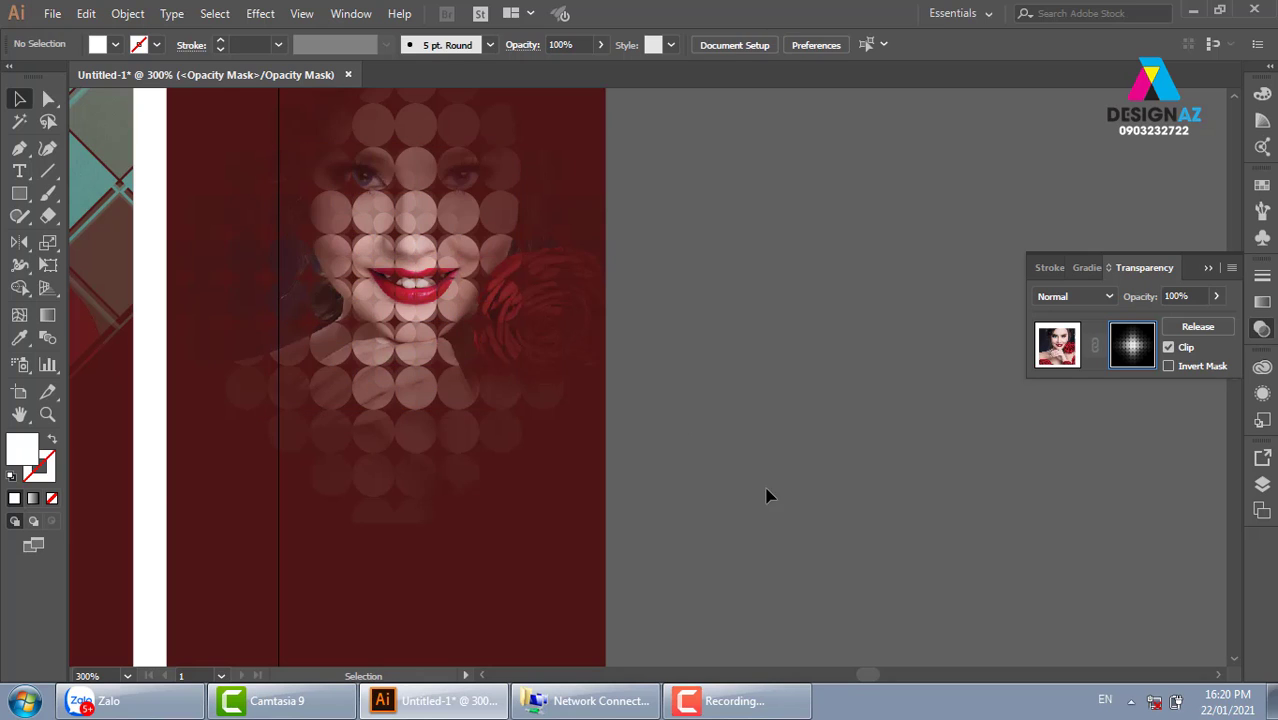
pyautogui.moveTo(436, 290)
pyautogui.mouseDown()
pyautogui.moveTo(365, 453)
pyautogui.moveTo(352, 445)
pyautogui.moveTo(345, 436)
pyautogui.moveTo(521, 350)
pyautogui.mouseUp()
pyautogui.click(699, 476)
pyautogui.click(767, 448)
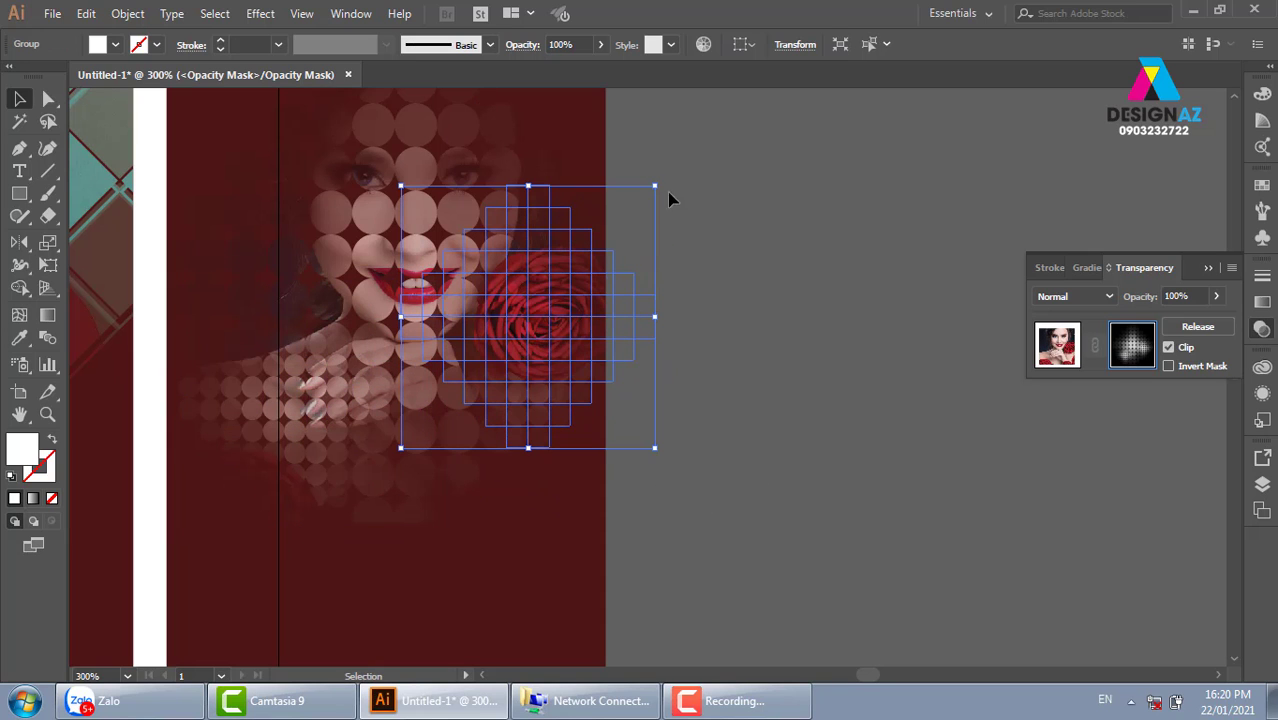
# Step: Scale the grid smaller beside her face, duplicate it leftward, and enlarge the copy
pyautogui.moveTo(660, 184); pyautogui.dragTo(603, 240)
pyautogui.moveTo(548, 318); pyautogui.dragTo(555, 190)
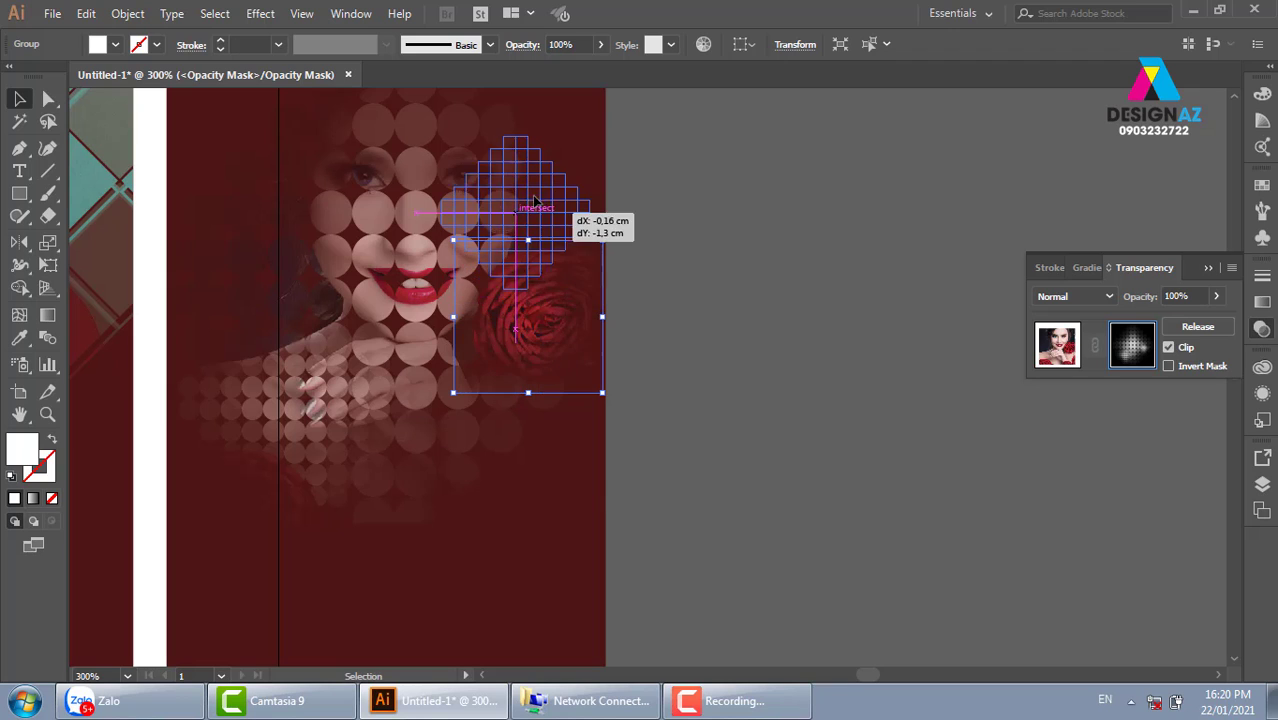
pyautogui.click(712, 342)
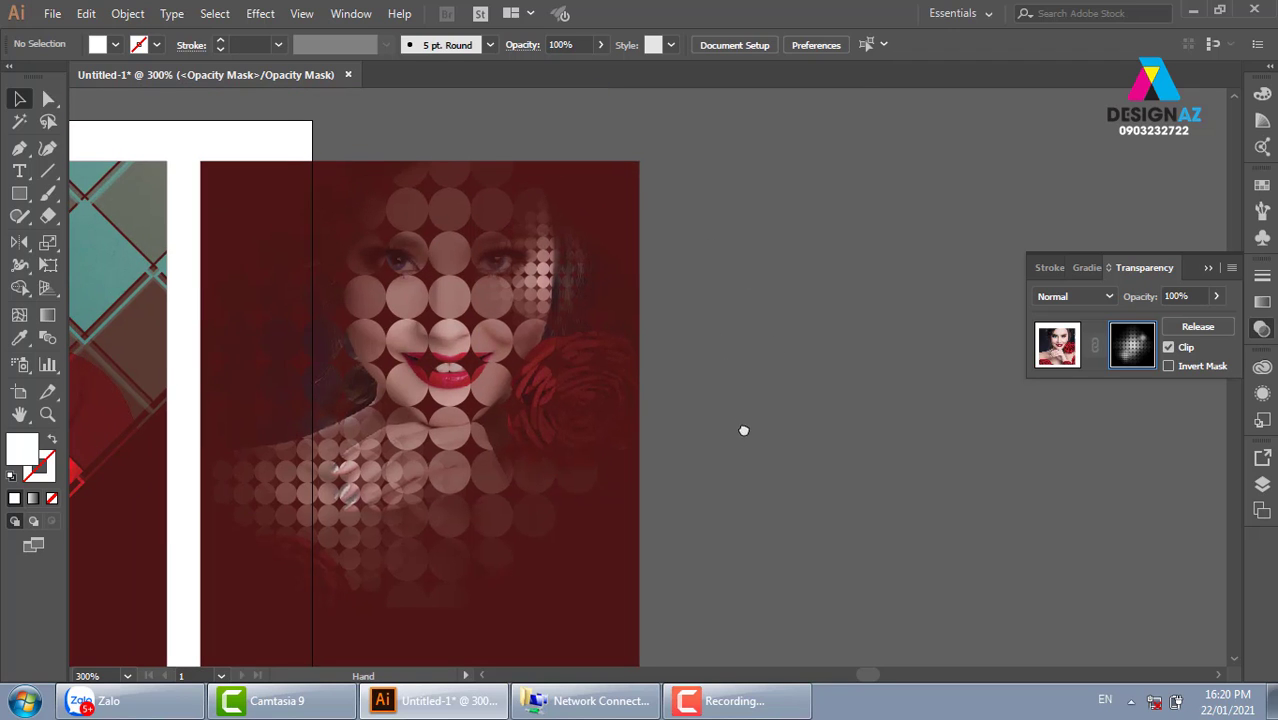
pyautogui.moveTo(712, 342); pyautogui.dragTo(747, 432)
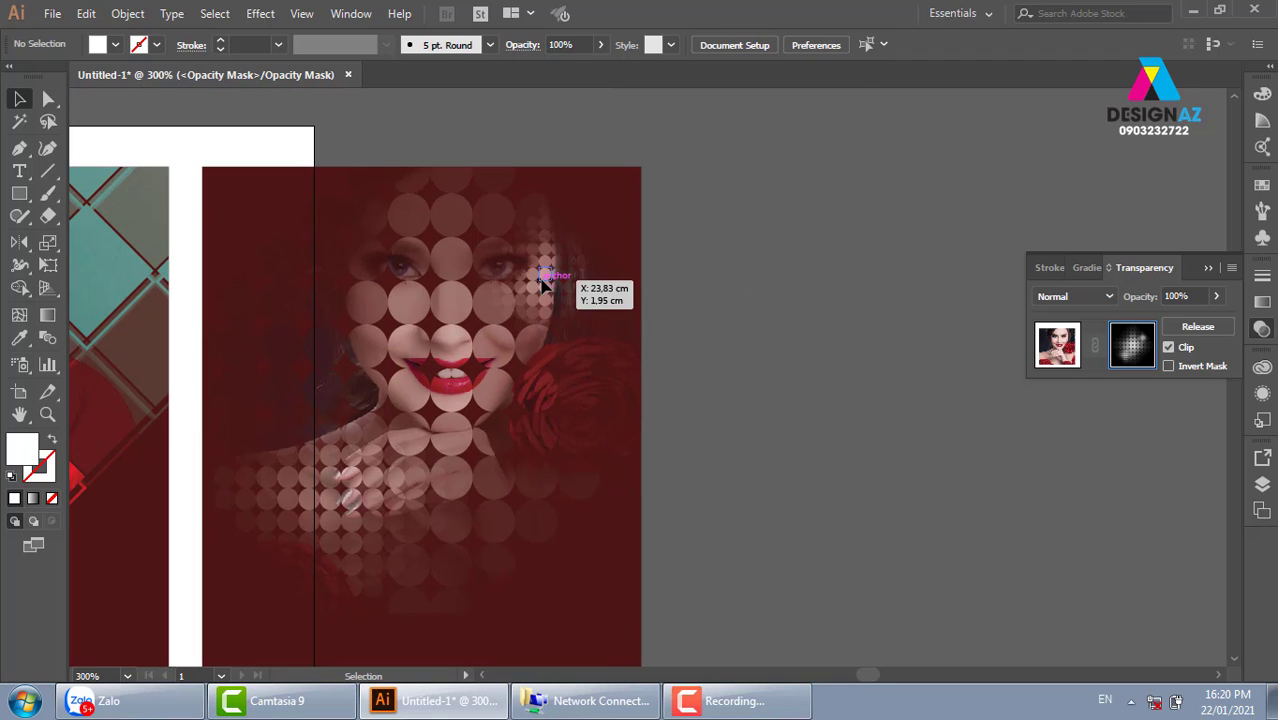
pyautogui.moveTo(576, 302)
pyautogui.mouseDown()
pyautogui.moveTo(313, 302)
pyautogui.moveTo(365, 334)
pyautogui.mouseUp()
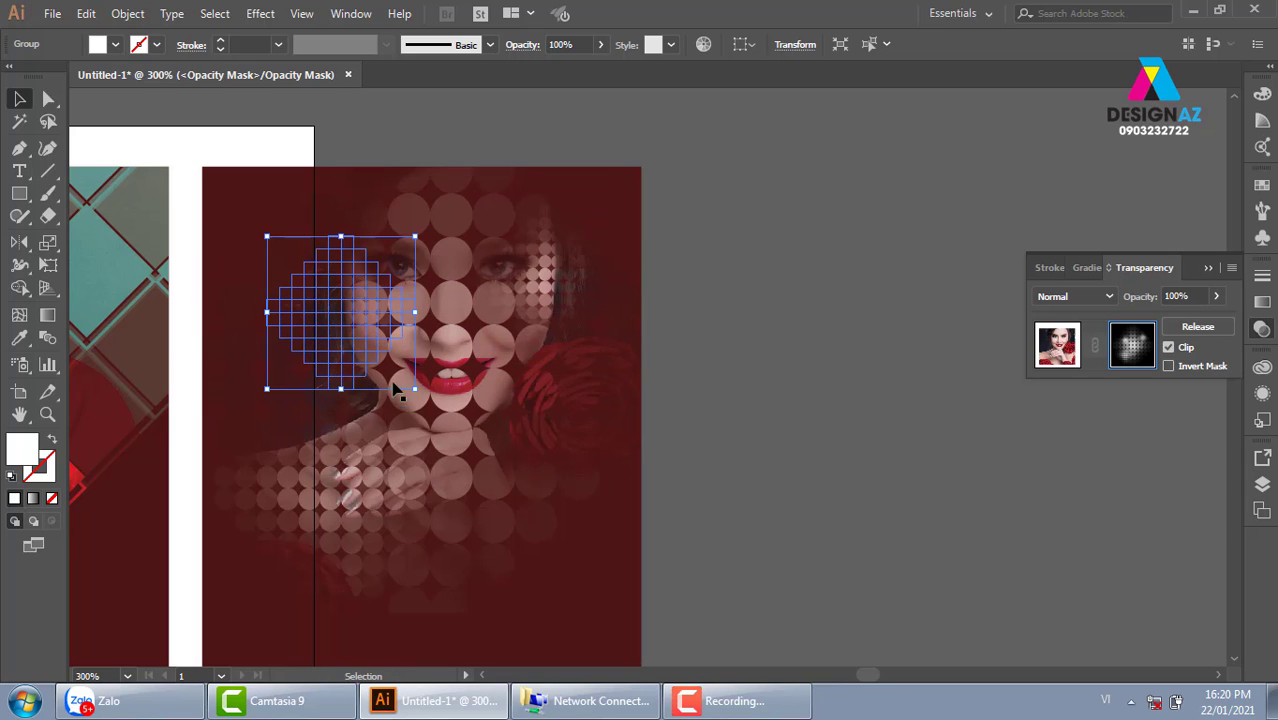
pyautogui.moveTo(414, 388); pyautogui.dragTo(435, 433)
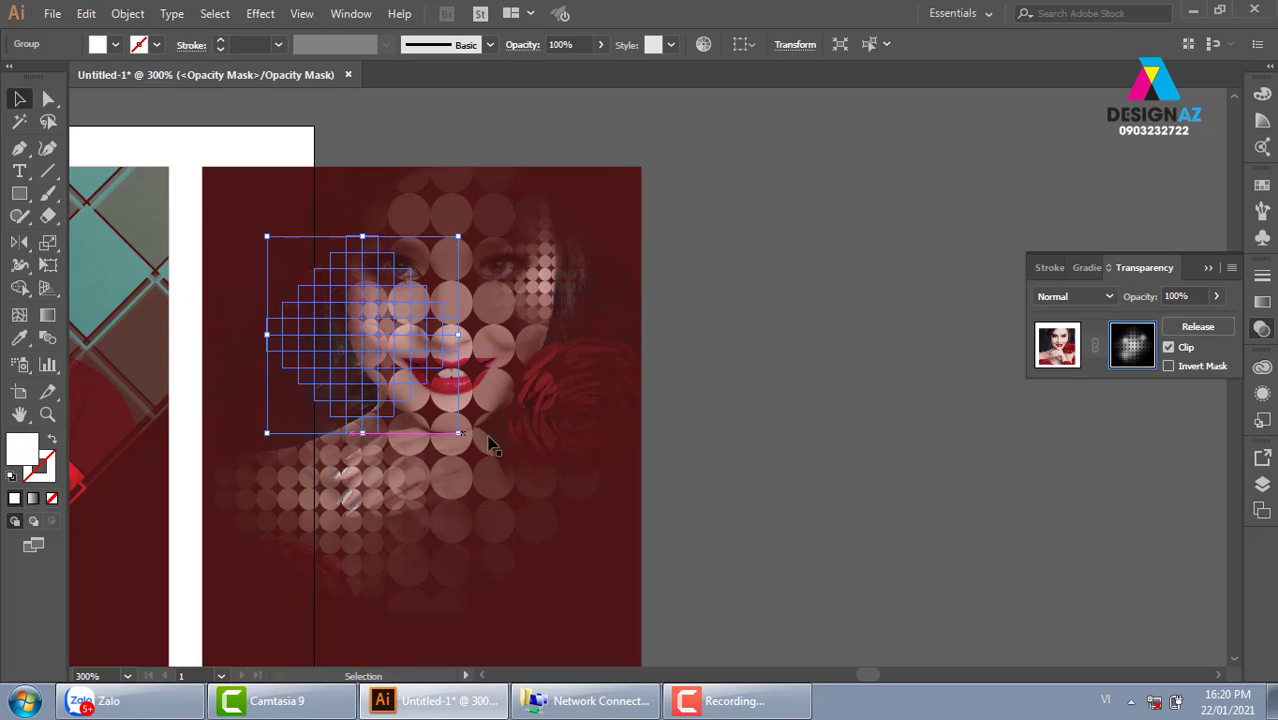
pyautogui.click(770, 405)
pyautogui.moveTo(840, 435); pyautogui.dragTo(733, 400)
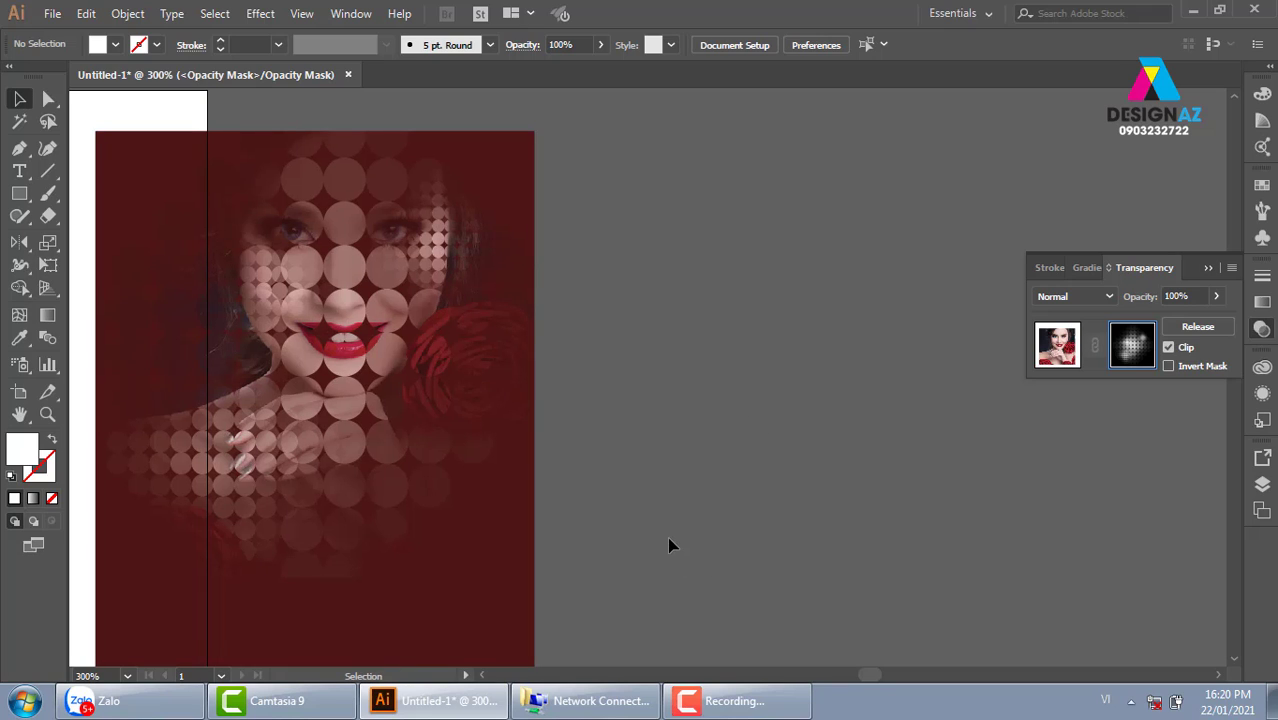
# Step: Draw a circle over the woman's face and size it to 2.54 cm
pyautogui.click(22, 194)
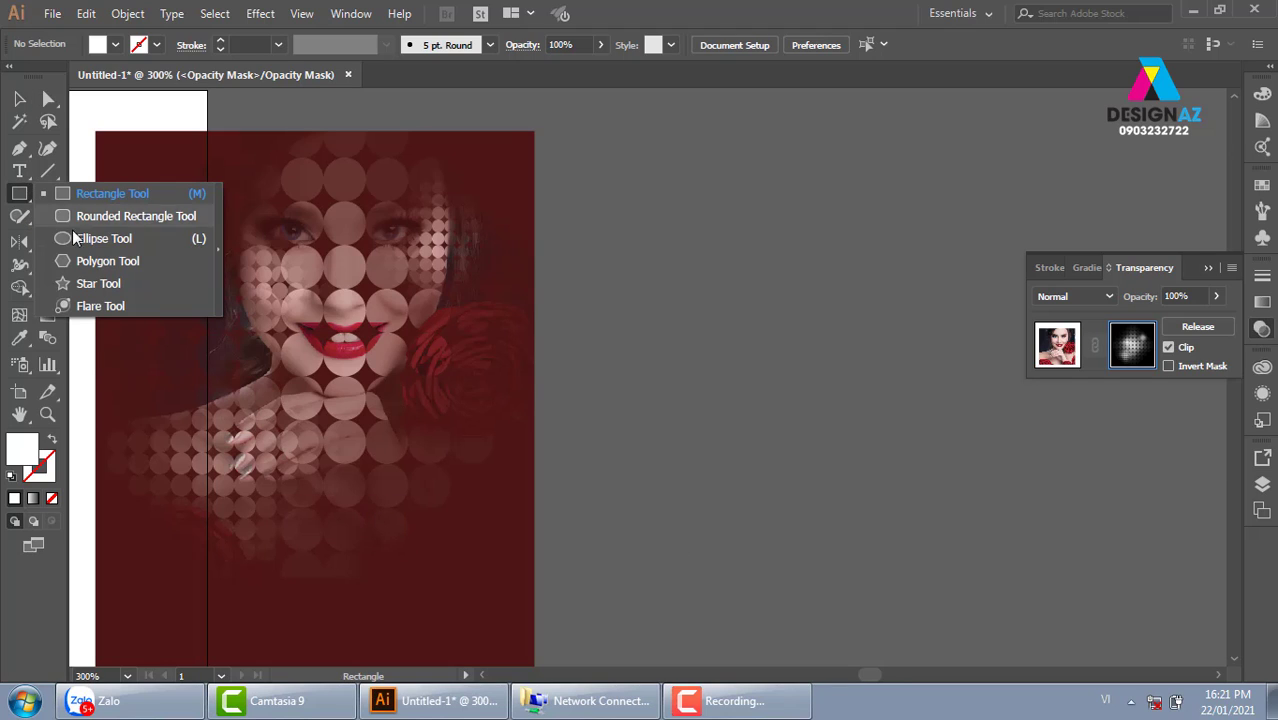
pyautogui.click(84, 238)
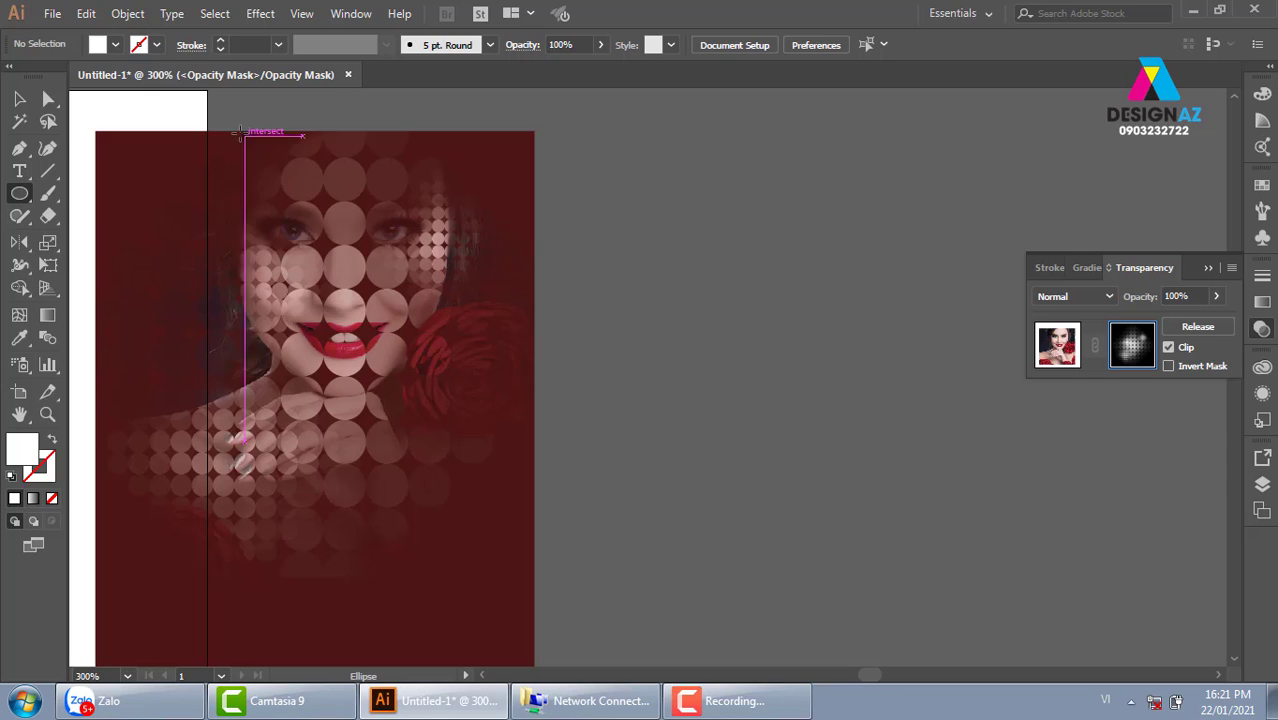
pyautogui.moveTo(238, 128); pyautogui.dragTo(411, 403)
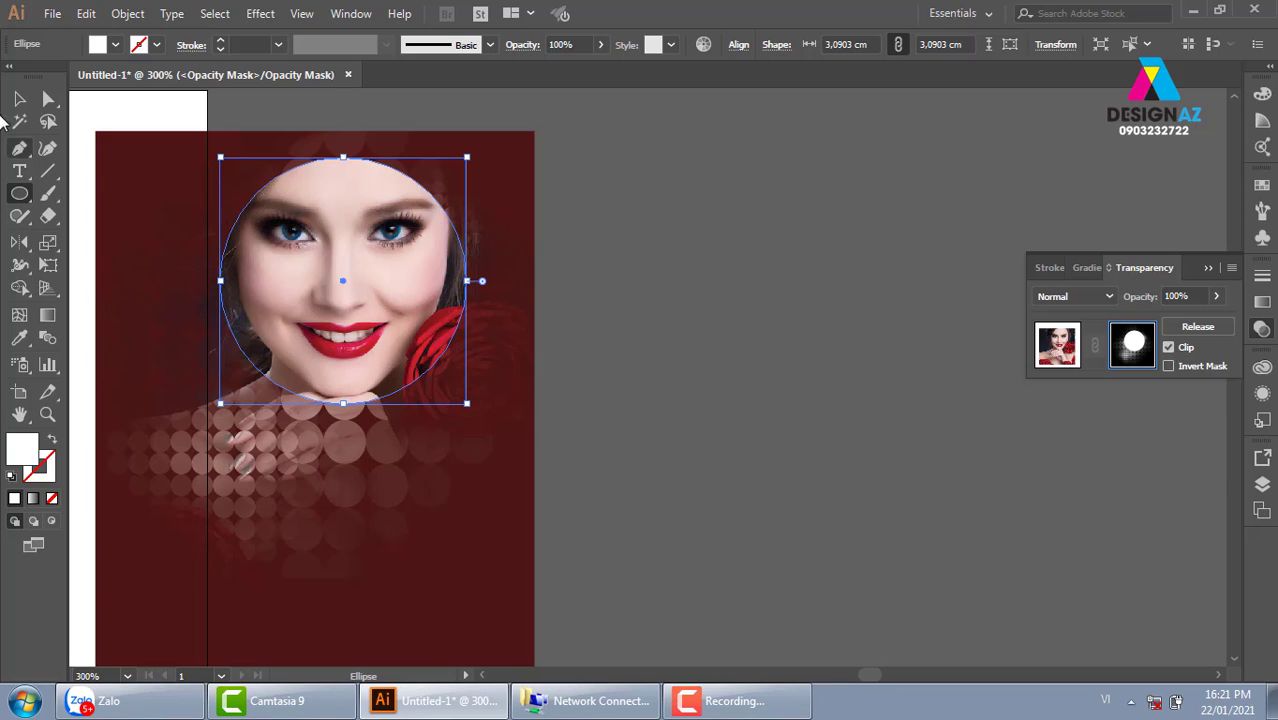
pyautogui.press('v')
pyautogui.click(732, 253)
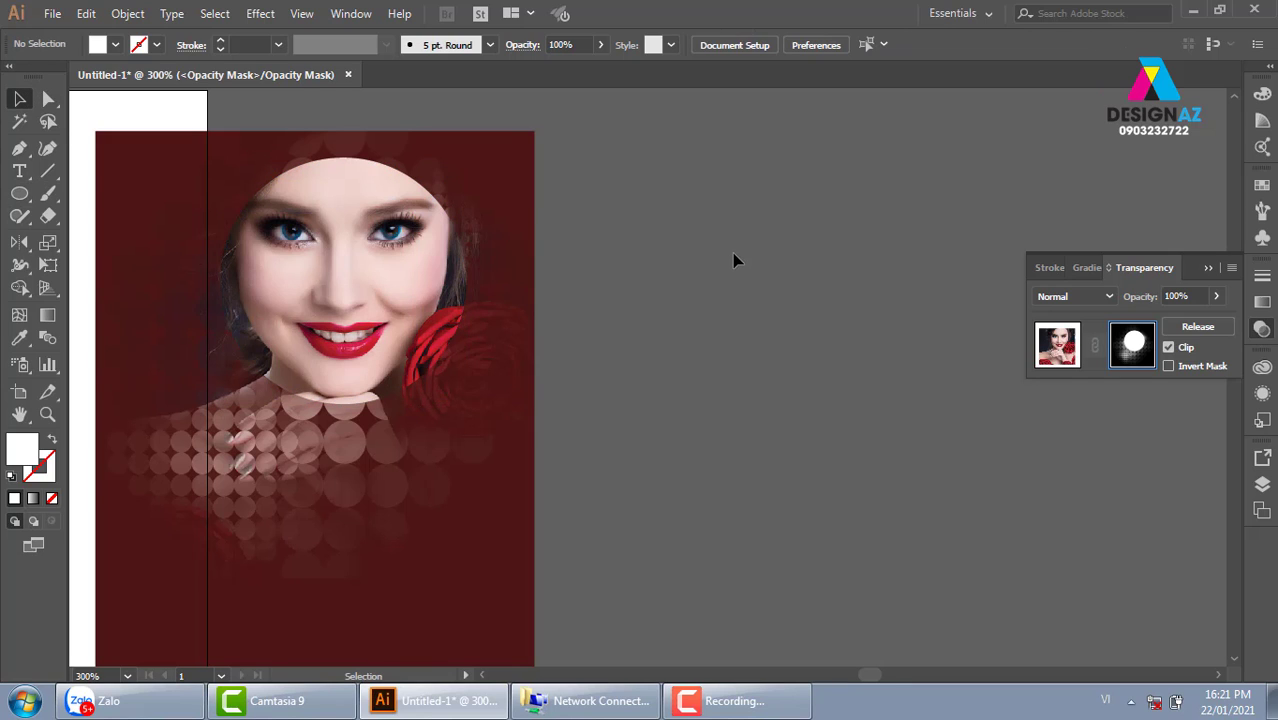
pyautogui.click(385, 262)
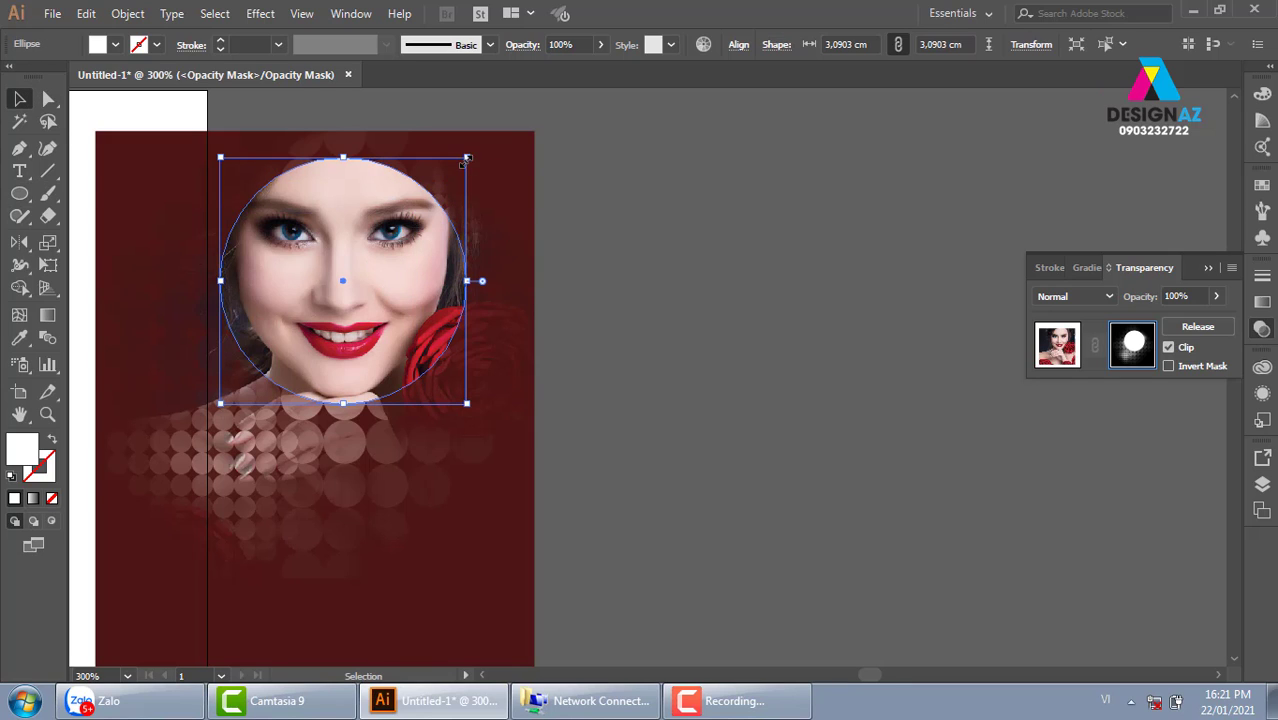
pyautogui.moveTo(467, 157); pyautogui.dragTo(444, 180)
pyautogui.moveTo(410, 256); pyautogui.dragTo(407, 246)
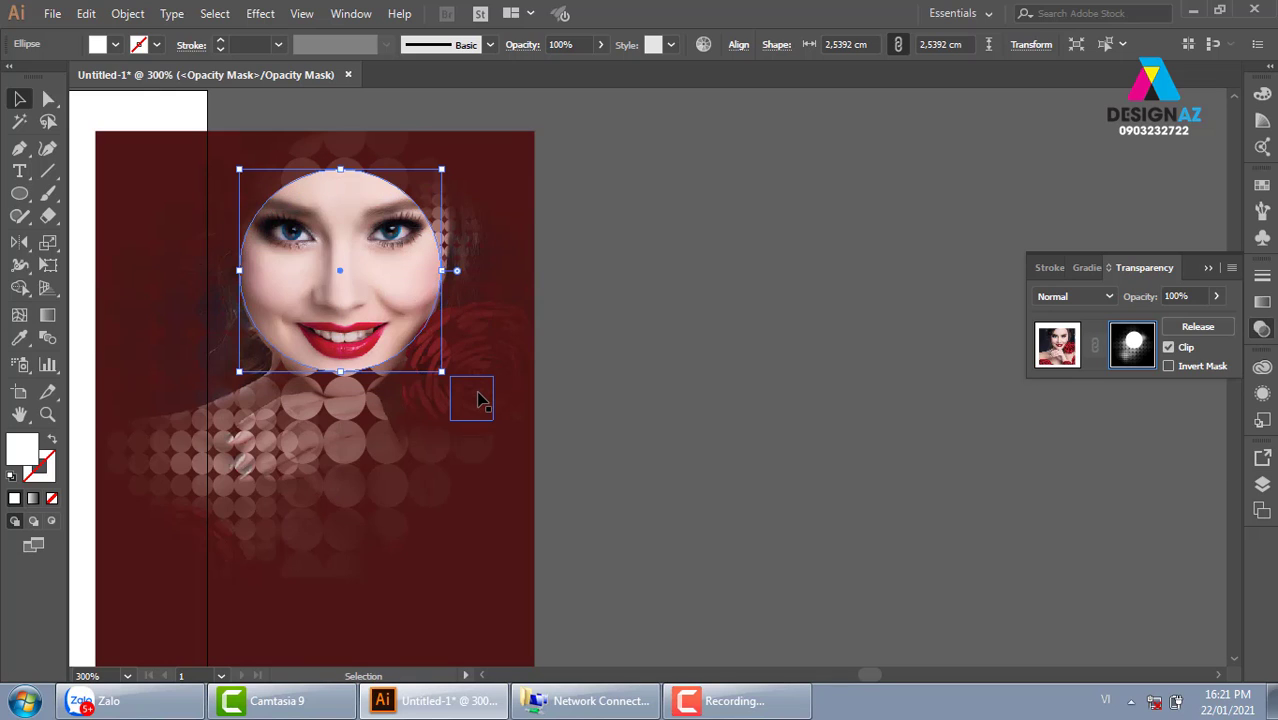
pyautogui.click(259, 13)
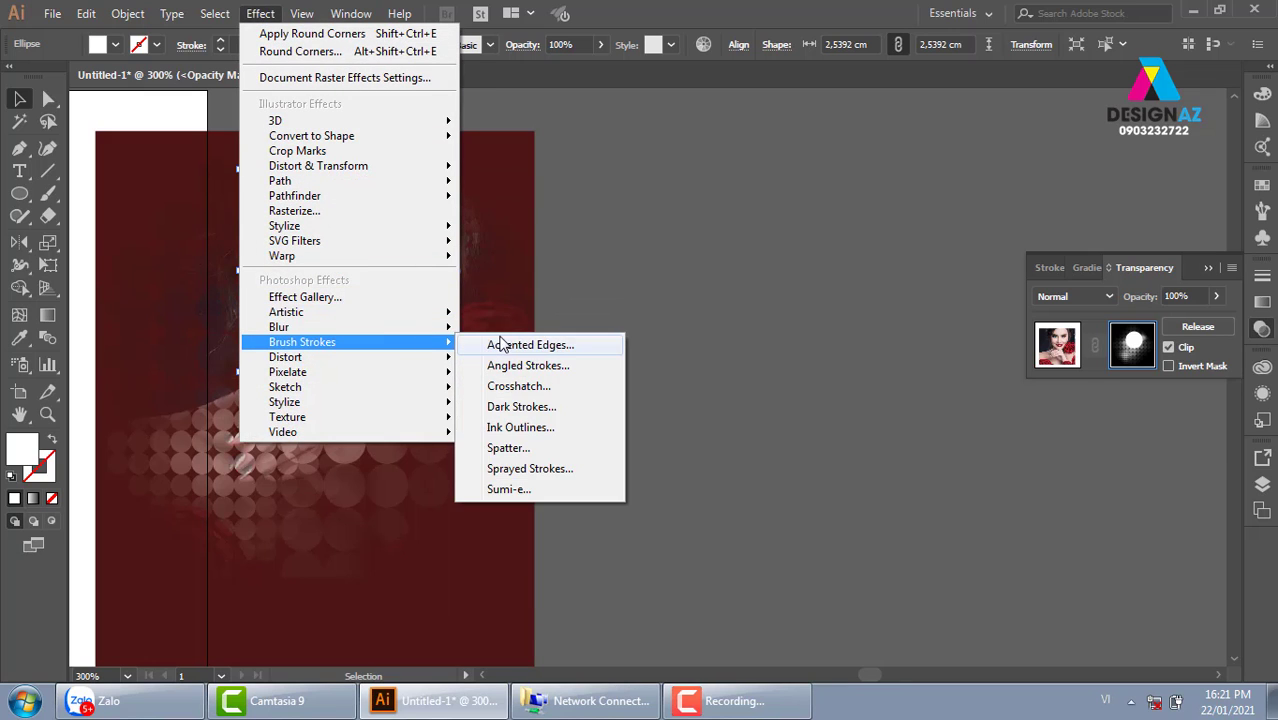
pyautogui.moveTo(279, 327)
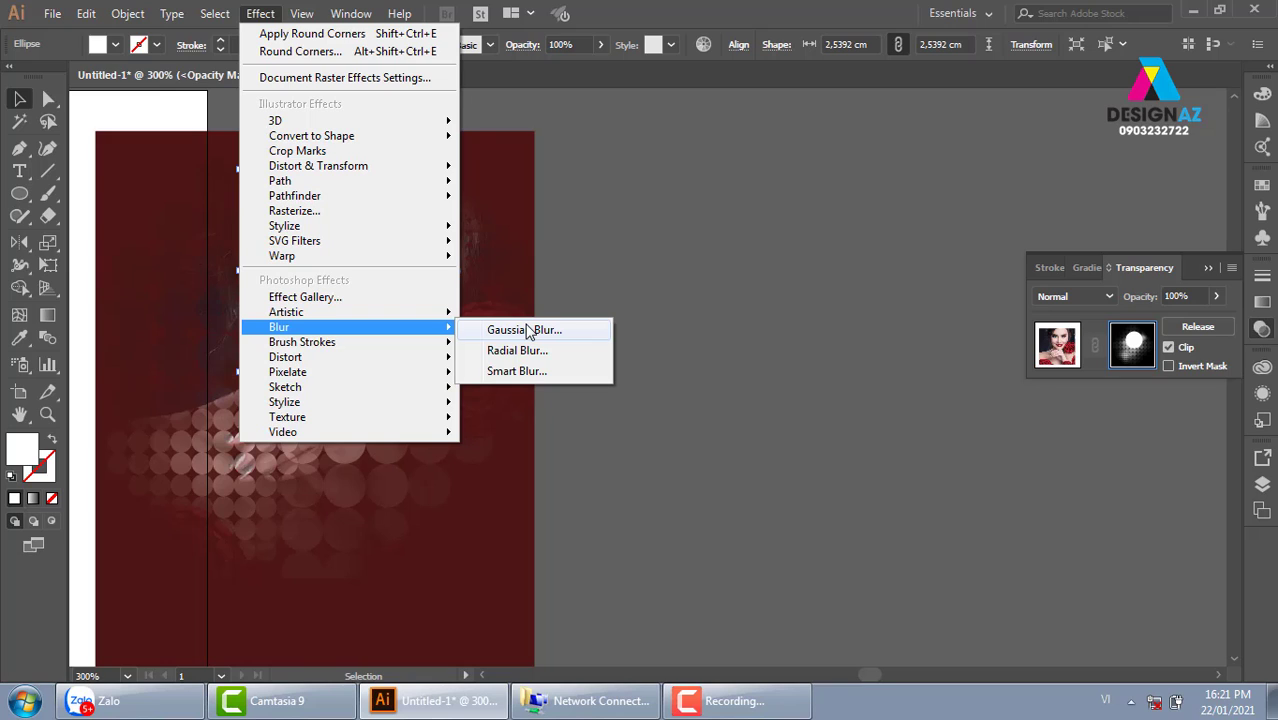
# Step: Apply a 36.4-pixel Gaussian Blur to the face circle
pyautogui.click(527, 331)
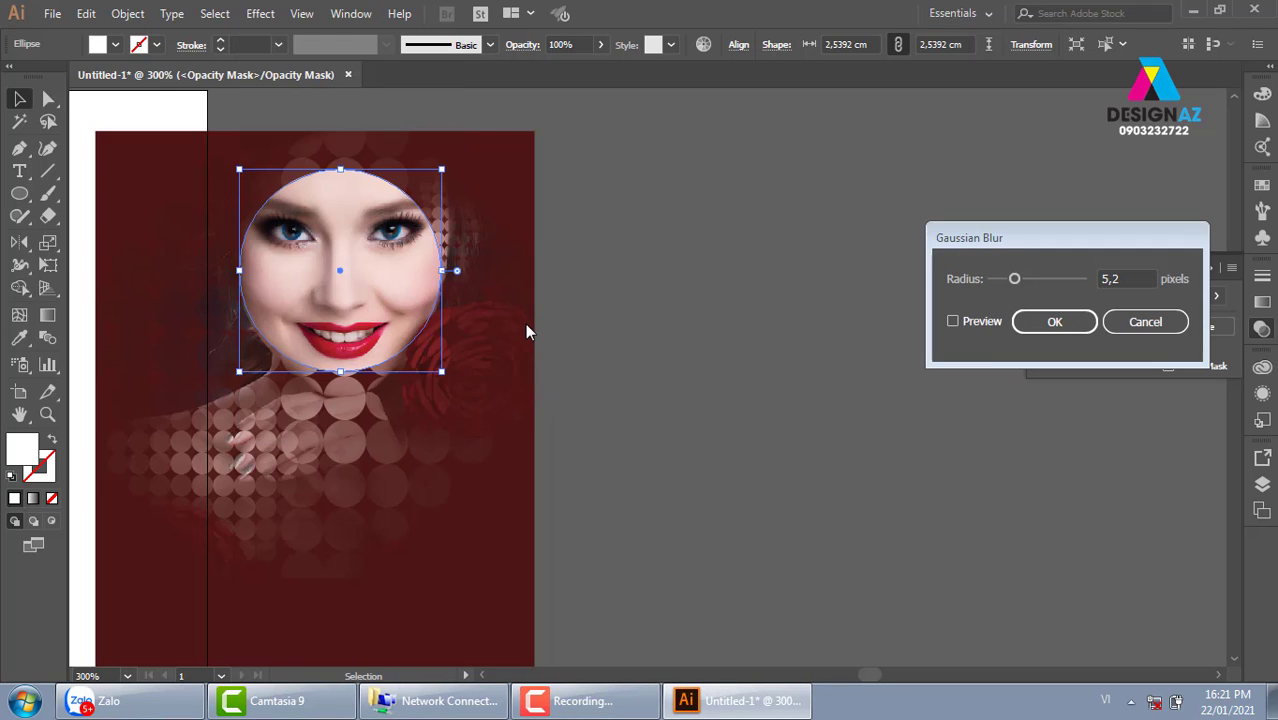
pyautogui.click(975, 321)
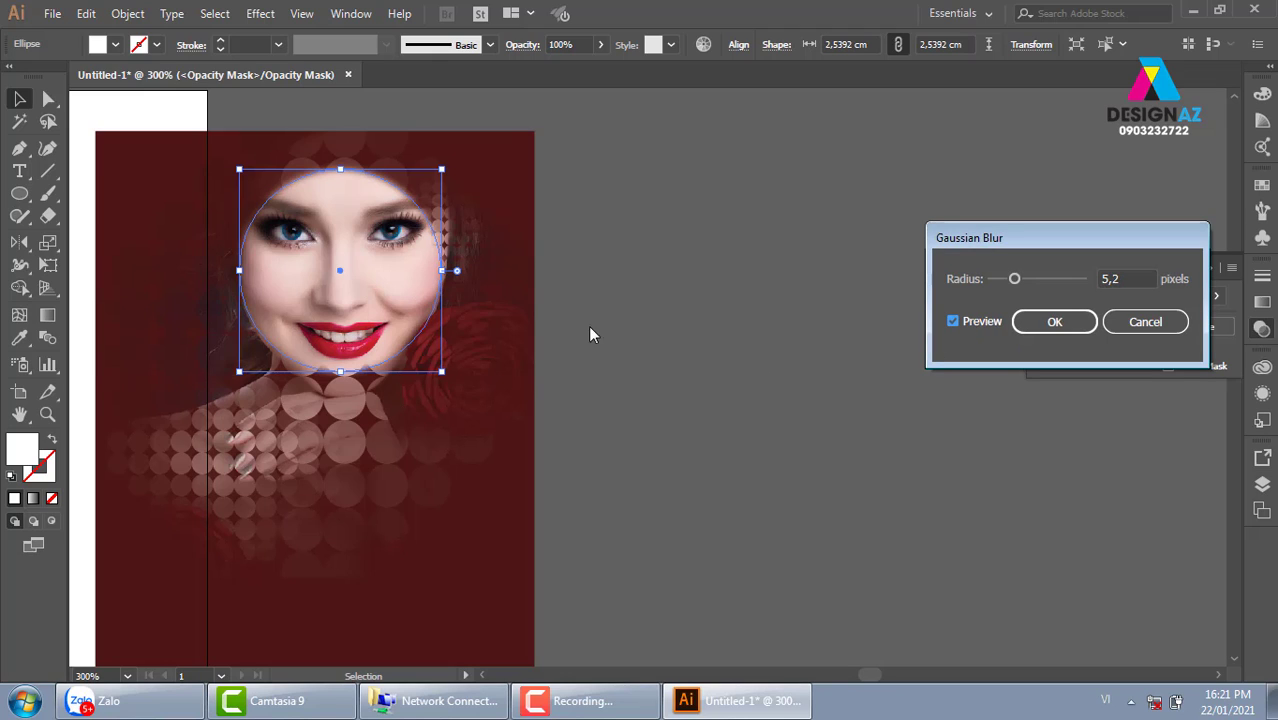
pyautogui.click(1047, 279)
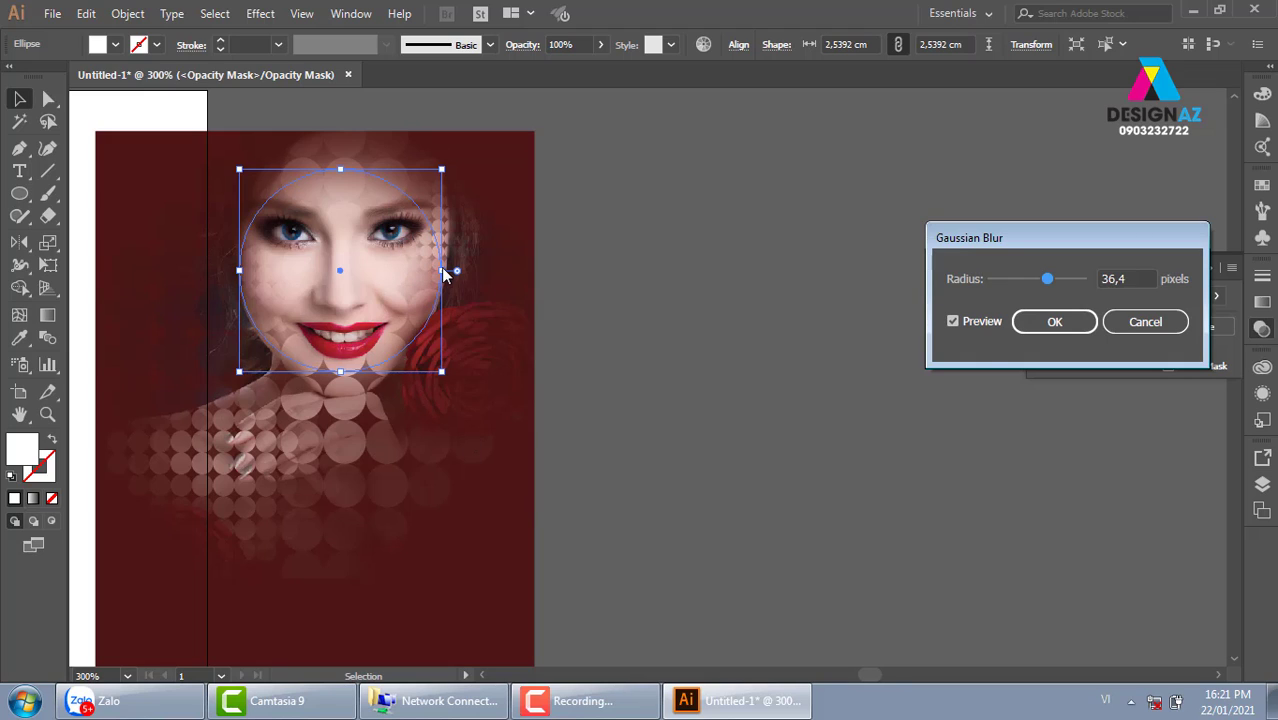
pyautogui.click(1055, 322)
pyautogui.click(797, 477)
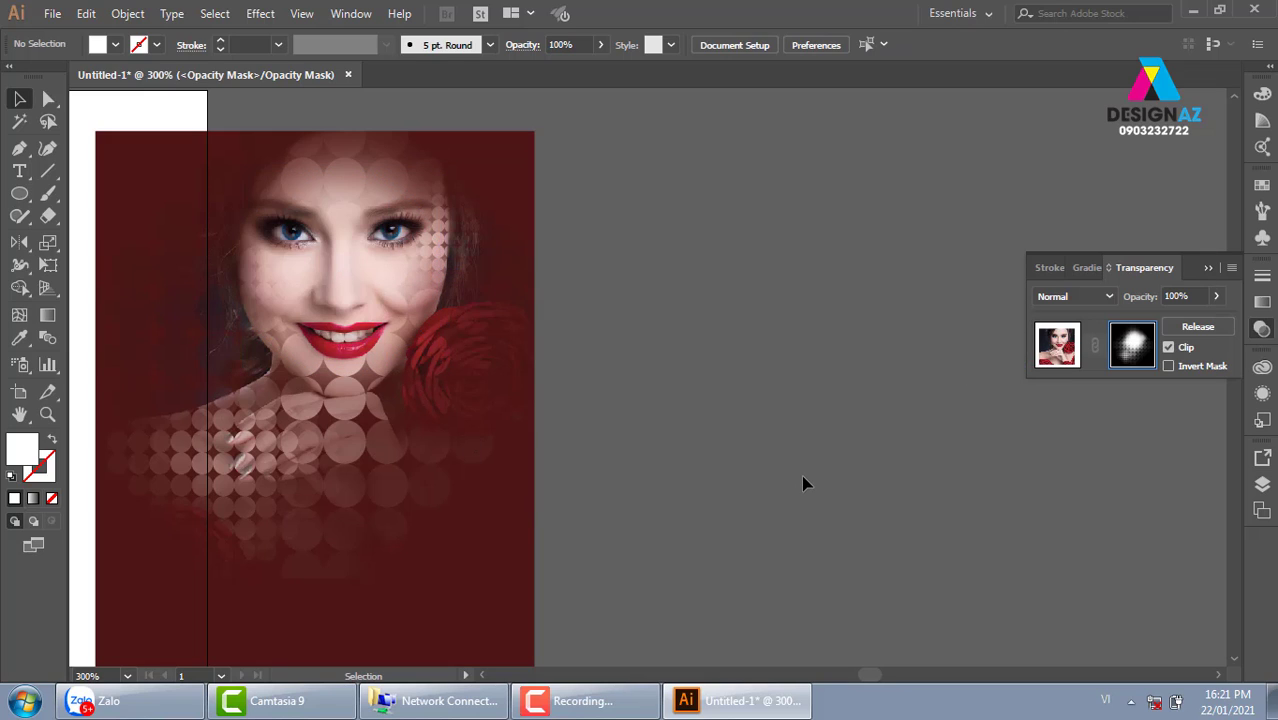
# Step: Move the blurred circle down over the smile and slightly resize the dot grid
pyautogui.click(243, 295)
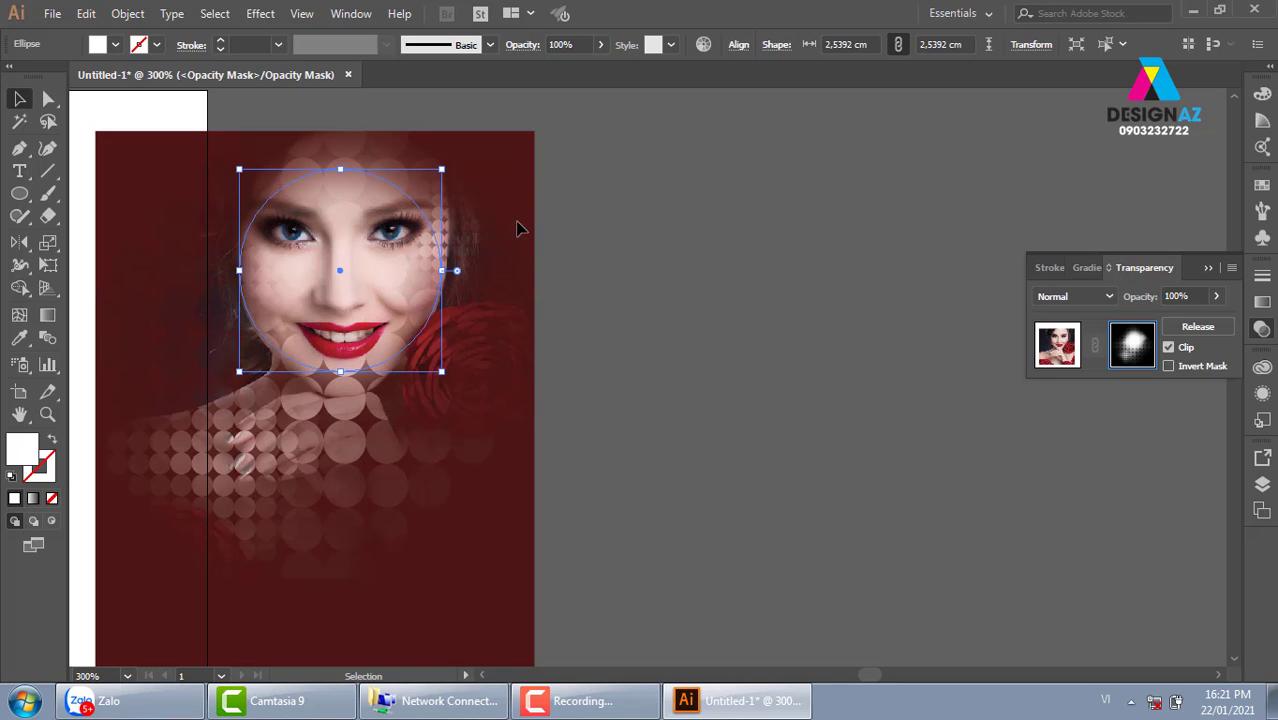
pyautogui.moveTo(380, 250)
pyautogui.mouseDown()
pyautogui.moveTo(381, 389)
pyautogui.moveTo(356, 331)
pyautogui.mouseUp()
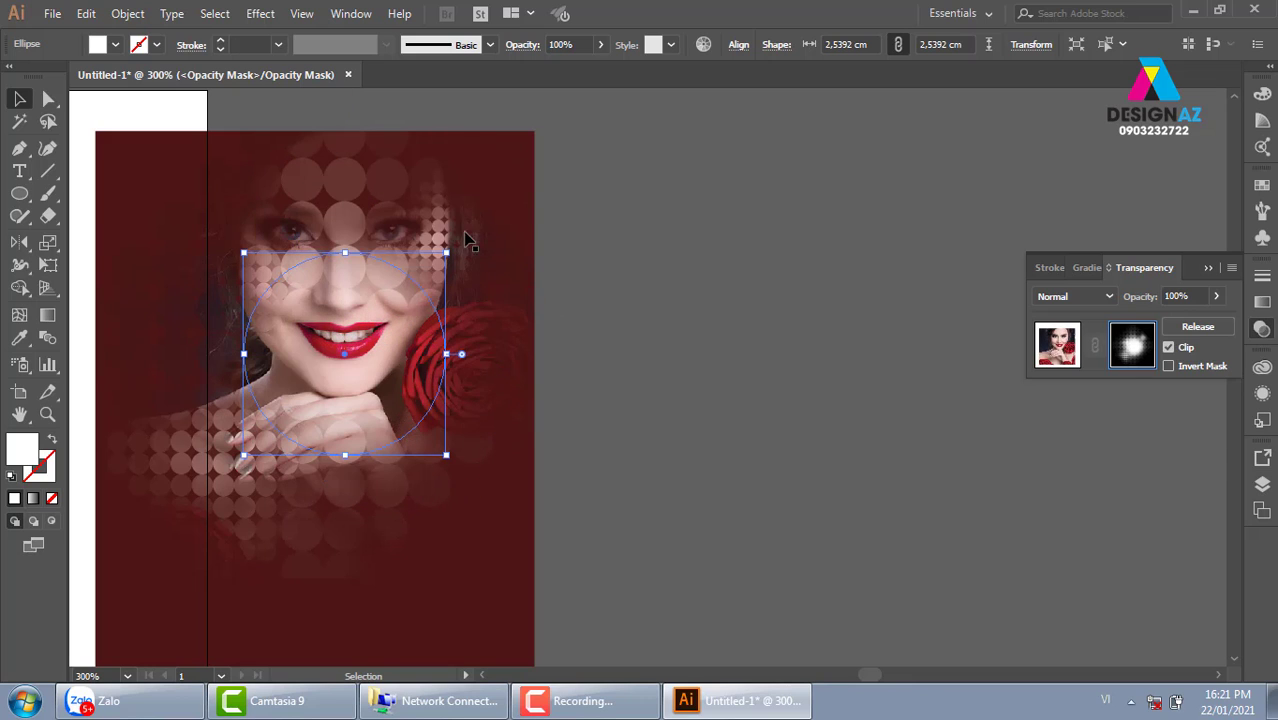
pyautogui.moveTo(455, 222); pyautogui.dragTo(548, 141)
pyautogui.click(602, 331)
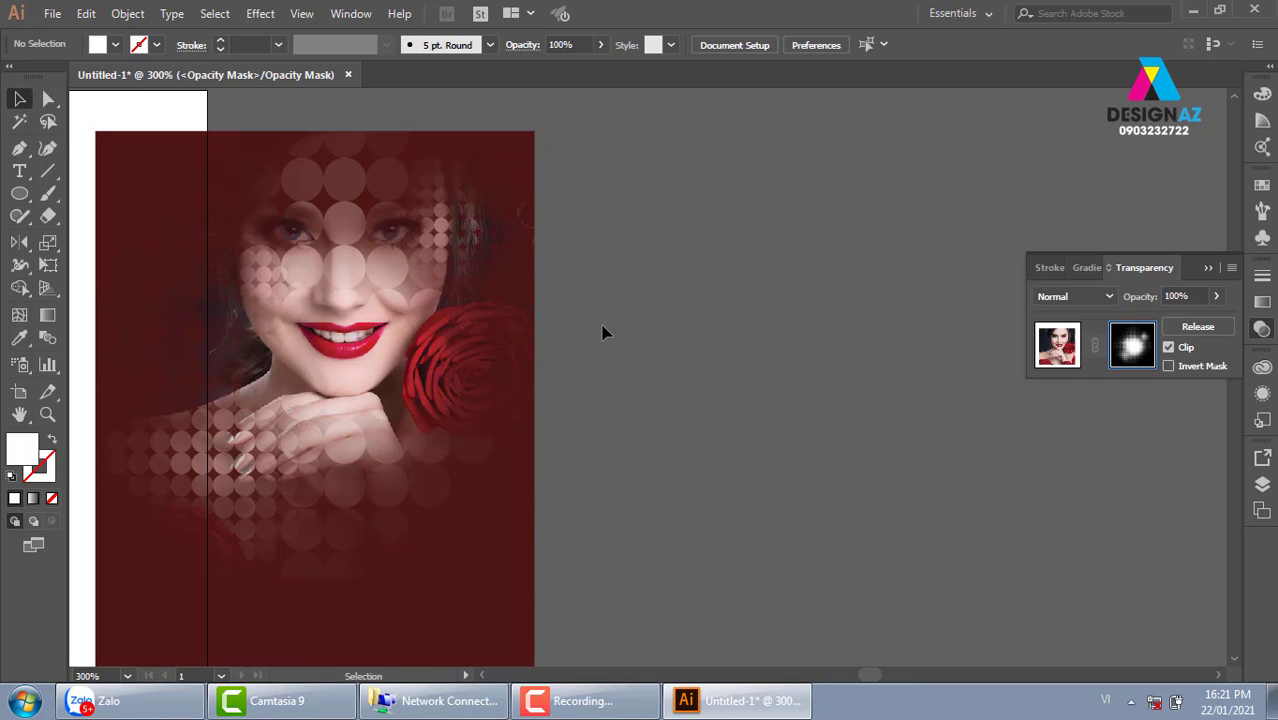
pyautogui.click(256, 286)
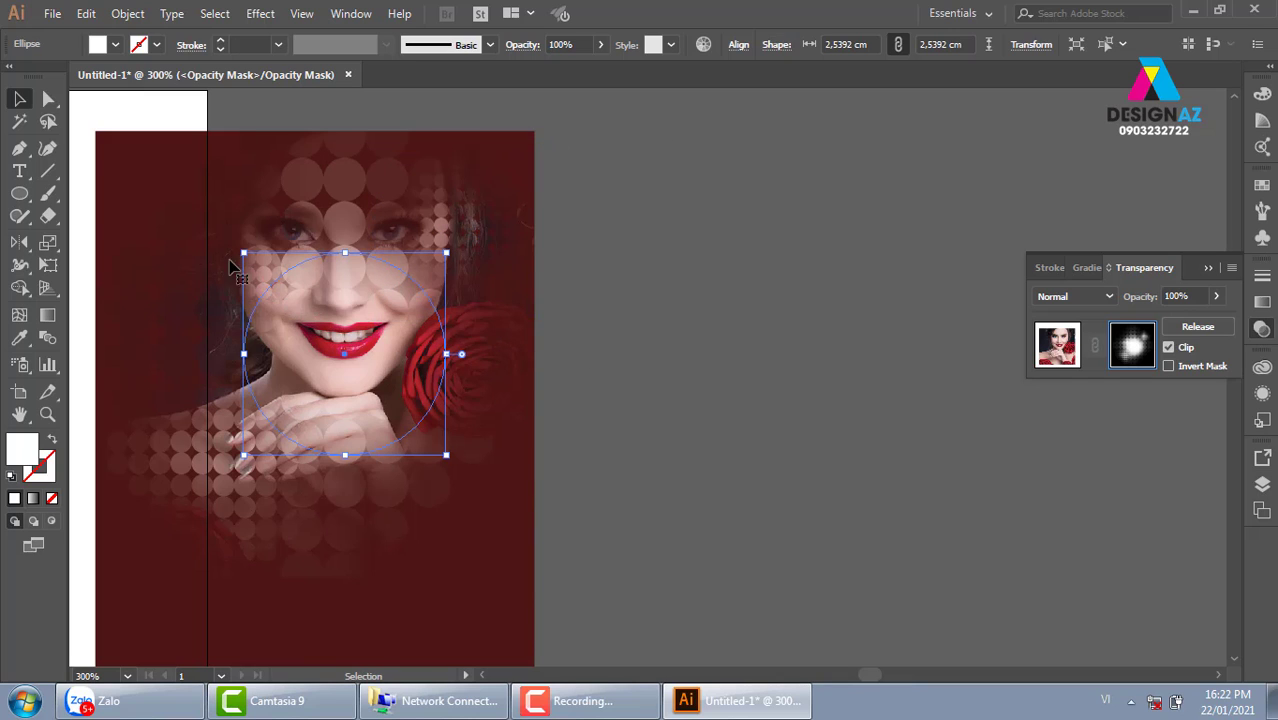
# Step: Shift the soft circle onto the rose, then move and enlarge the dot grid over the hair
pyautogui.click(214, 222)
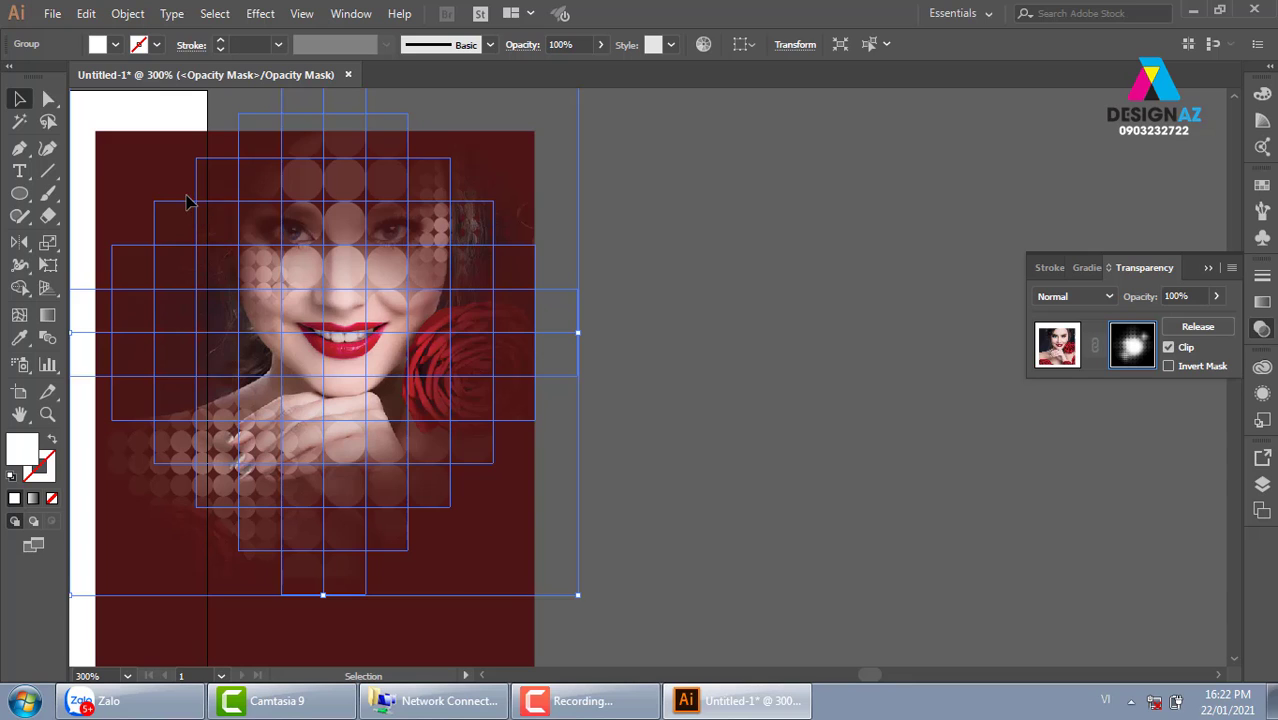
pyautogui.click(191, 204)
pyautogui.moveTo(351, 379); pyautogui.dragTo(459, 444)
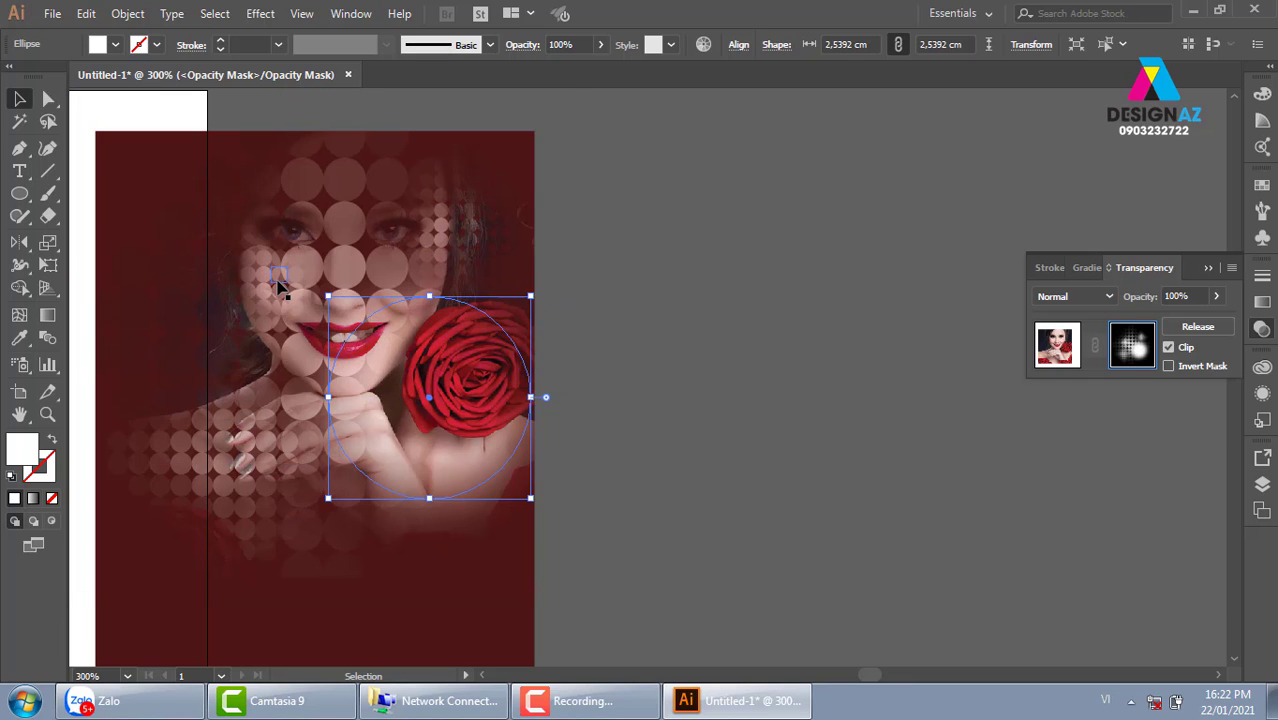
pyautogui.click(259, 310)
pyautogui.moveTo(256, 310); pyautogui.dragTo(208, 266)
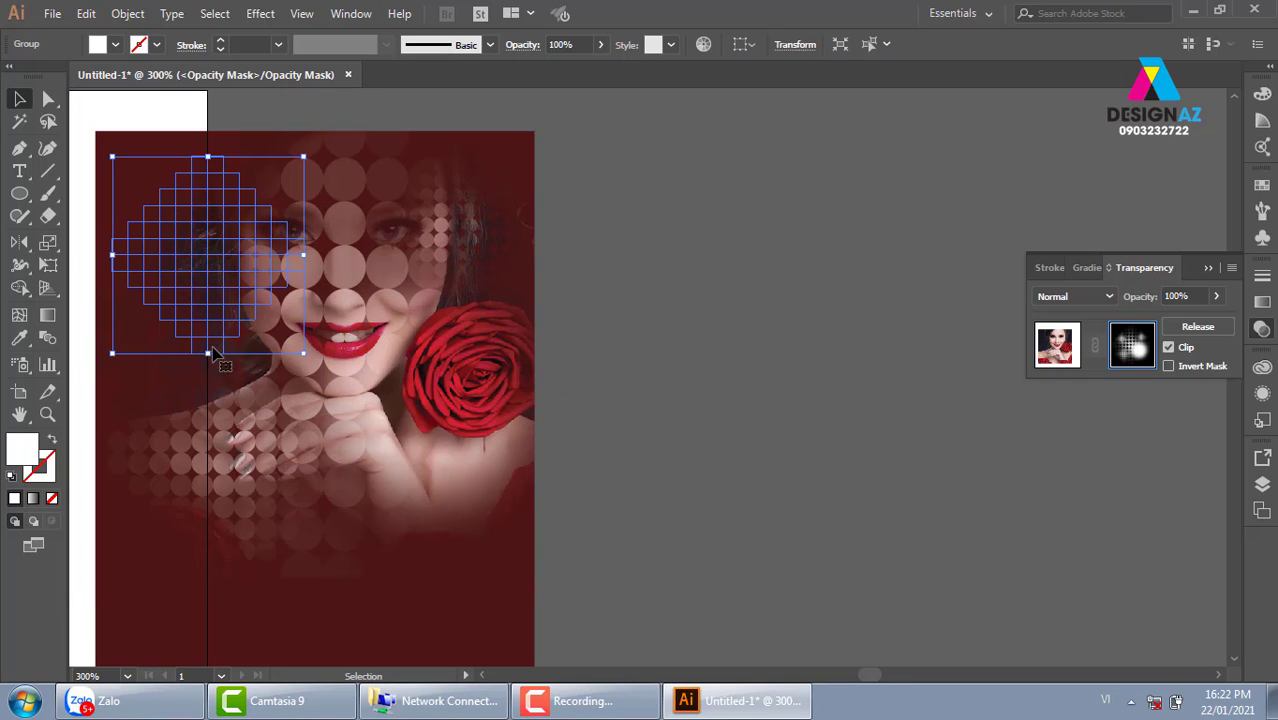
pyautogui.moveTo(205, 355); pyautogui.dragTo(214, 357)
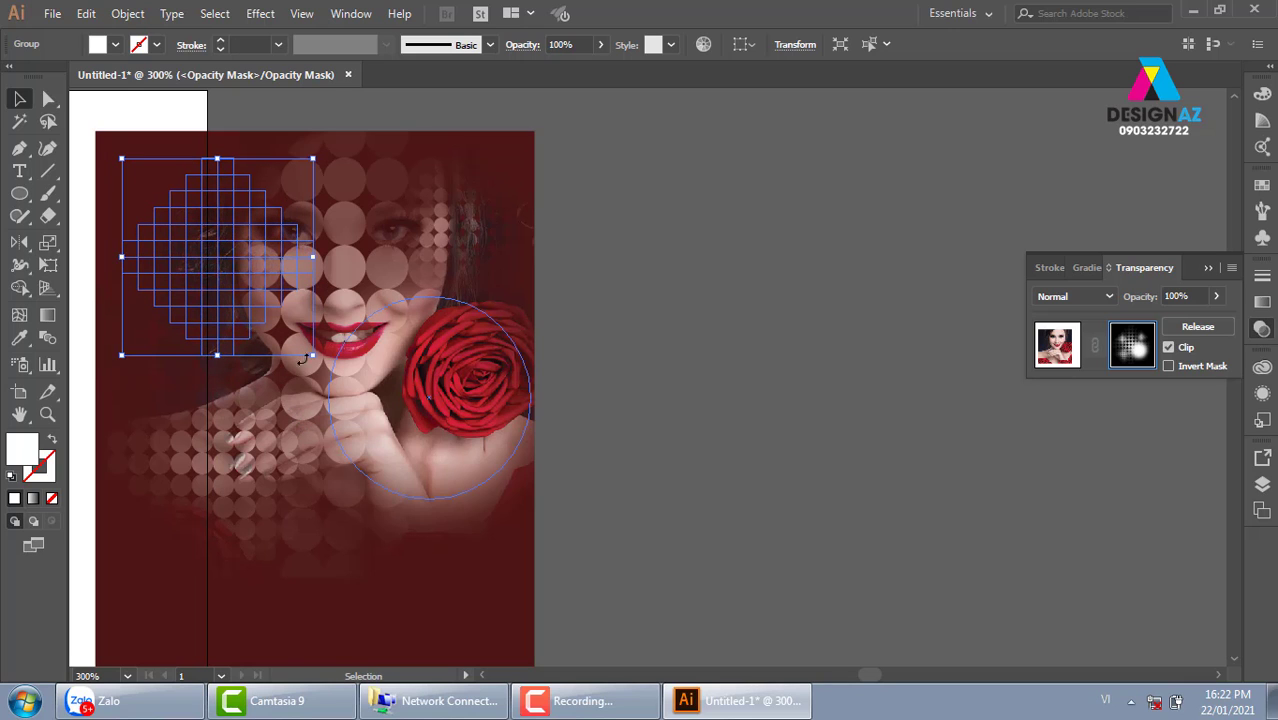
pyautogui.moveTo(314, 354); pyautogui.dragTo(336, 374)
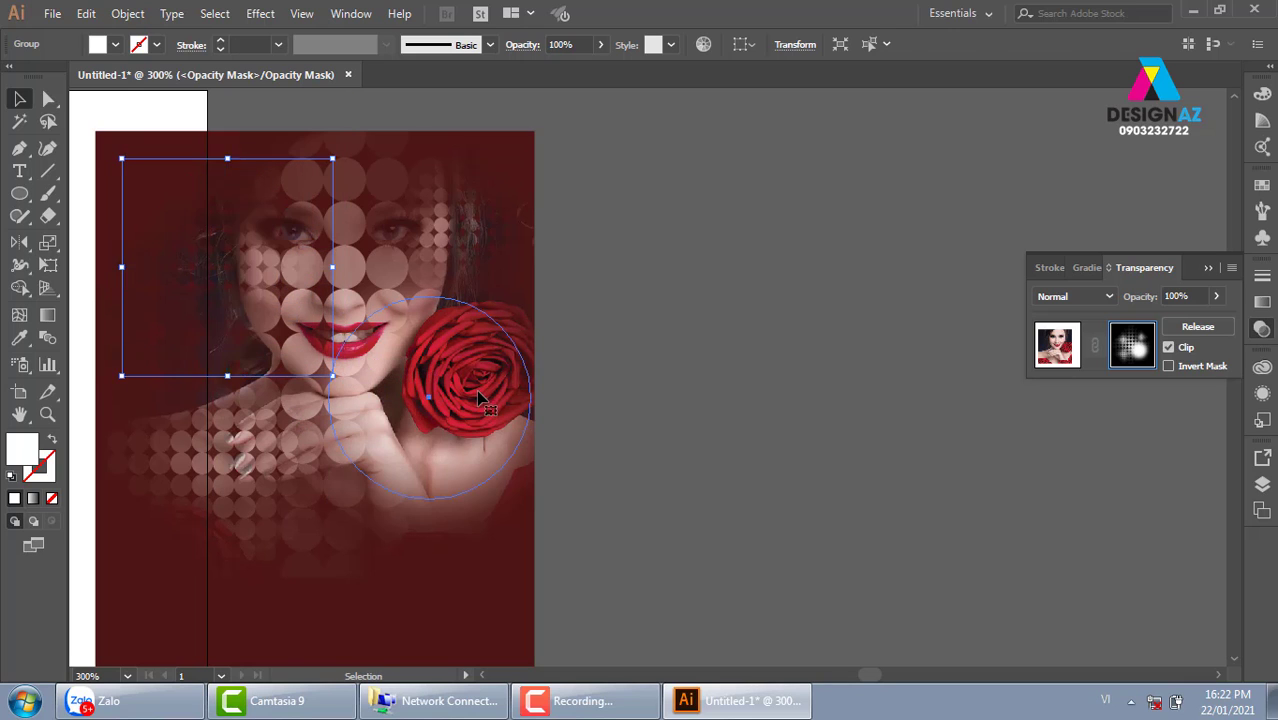
# Step: Move the soft circle back toward the lips and centre it over the face
pyautogui.moveTo(460, 411)
pyautogui.mouseDown()
pyautogui.moveTo(380, 343)
pyautogui.moveTo(370, 309)
pyautogui.mouseUp()
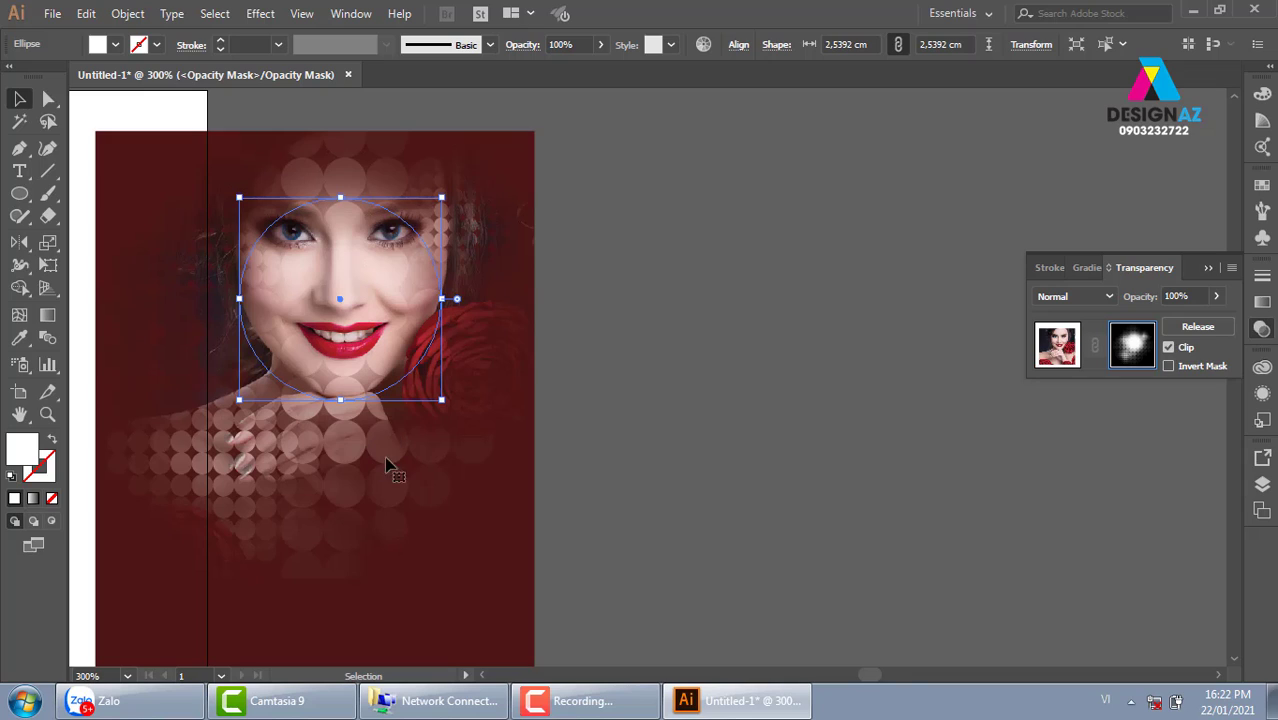
pyautogui.click(747, 376)
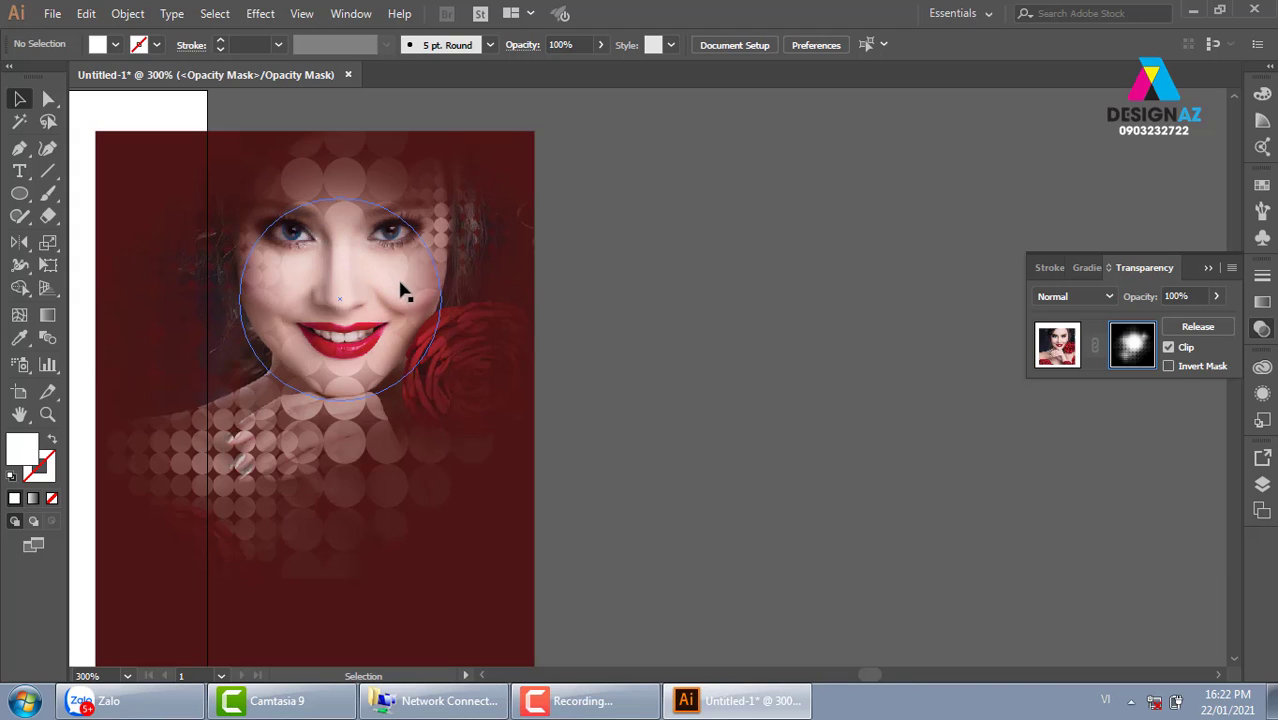
pyautogui.click(388, 350)
pyautogui.moveTo(378, 311)
pyautogui.mouseDown()
pyautogui.moveTo(617, 342)
pyautogui.moveTo(388, 298)
pyautogui.mouseUp()
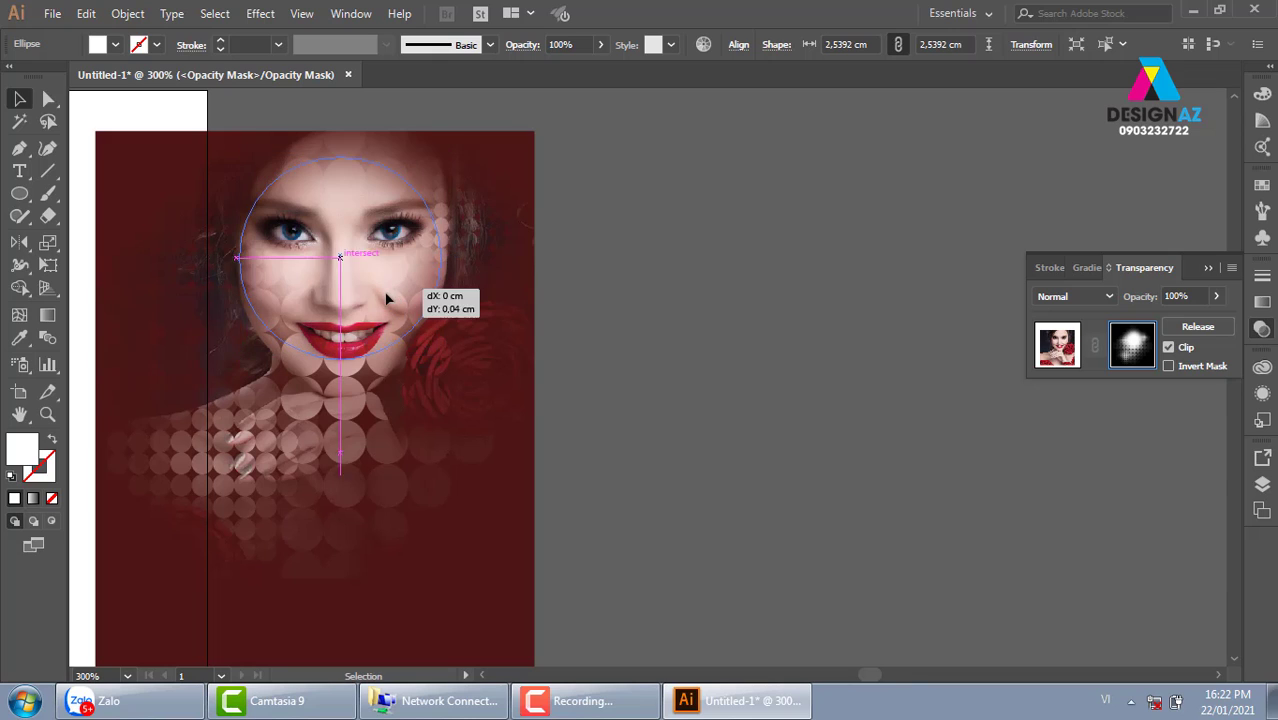
pyautogui.click(621, 408)
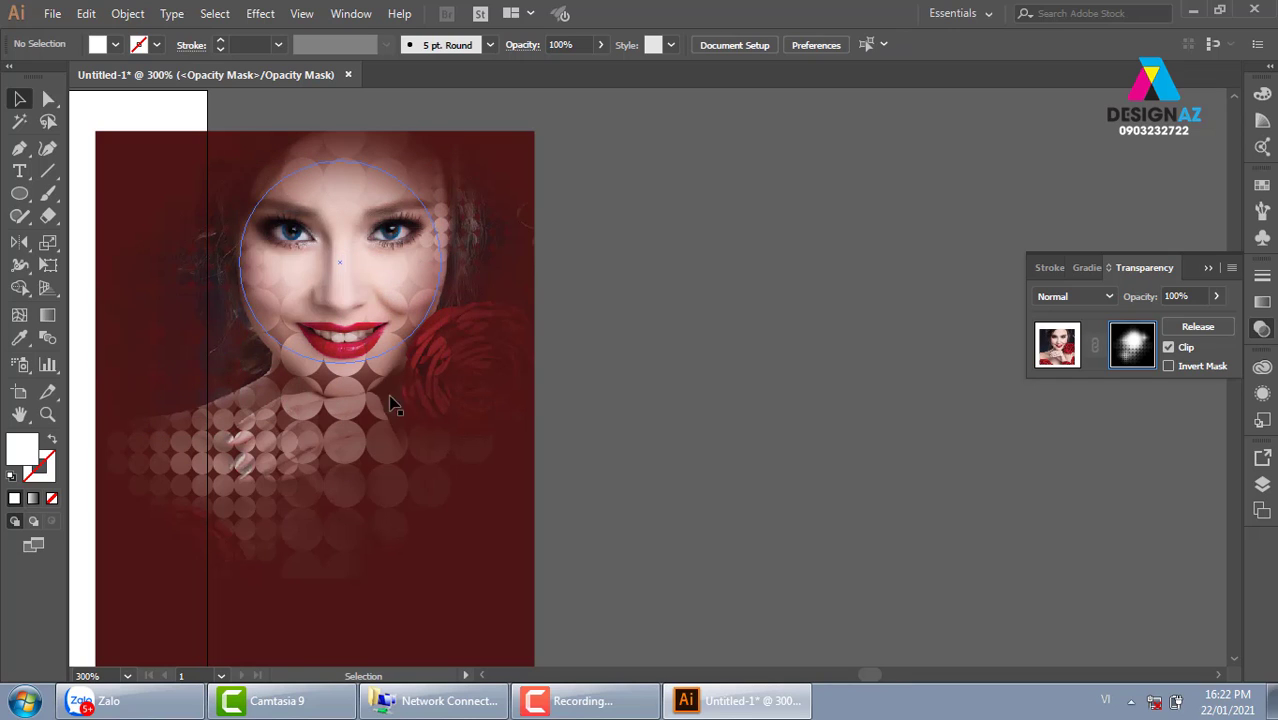
pyautogui.click(20, 195)
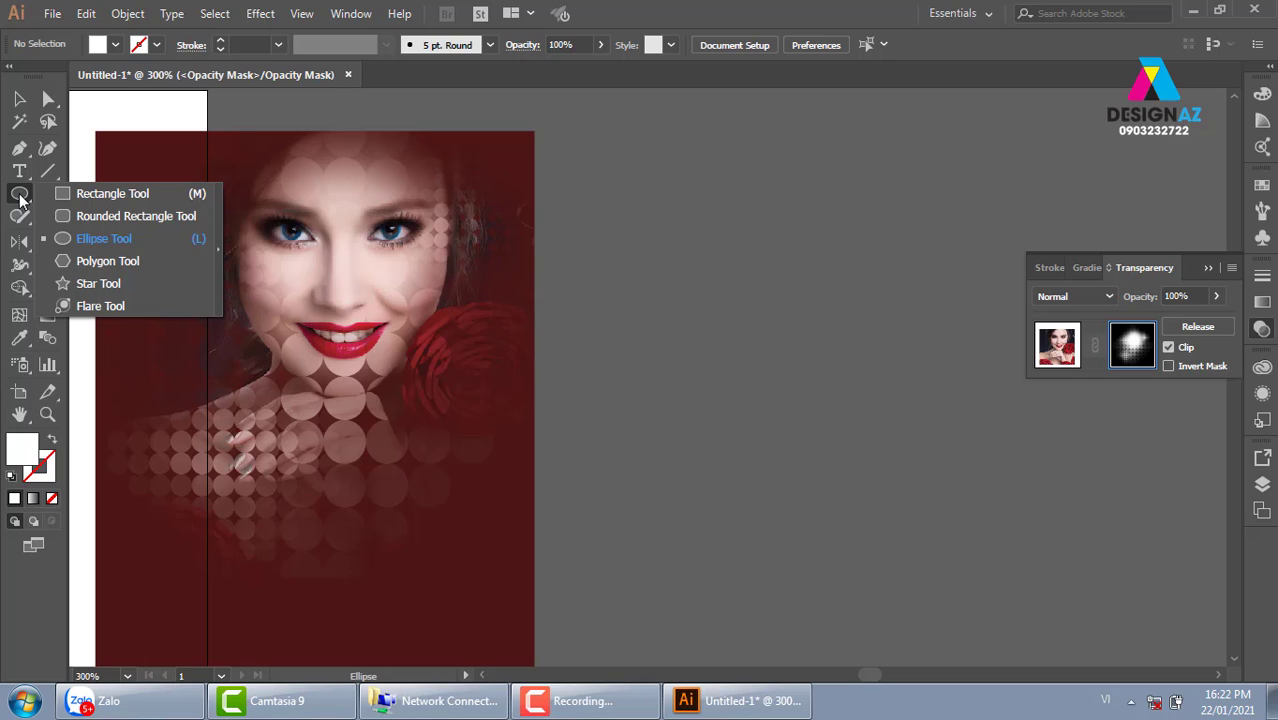
# Step: Try a circle over the hand, then undo it
pyautogui.click(66, 240)
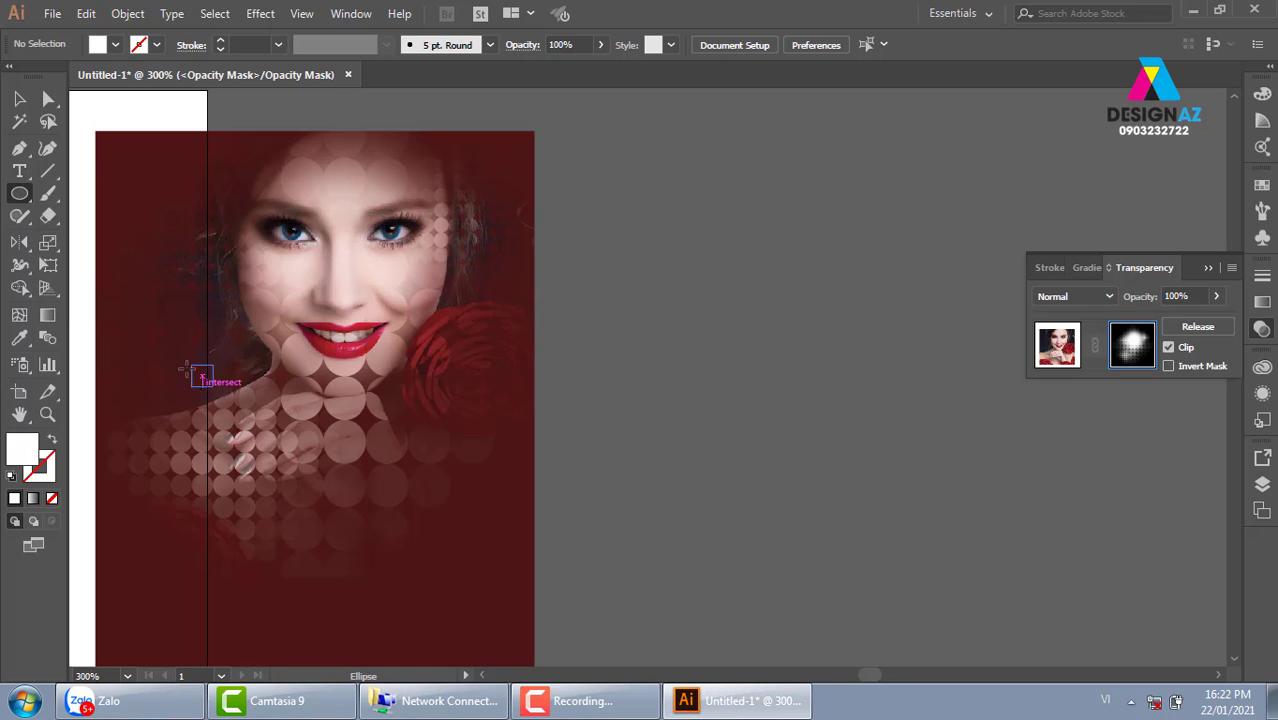
pyautogui.moveTo(200, 375); pyautogui.dragTo(336, 497)
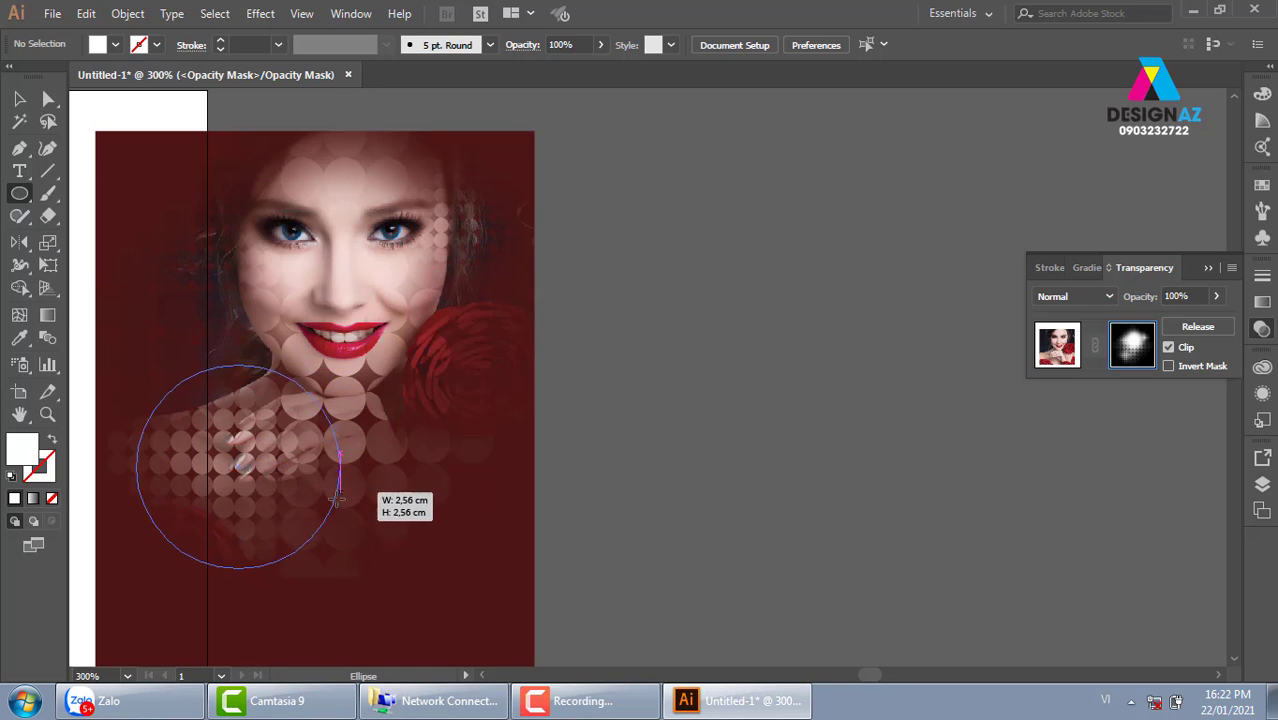
pyautogui.moveTo(336, 497); pyautogui.dragTo(467, 503)
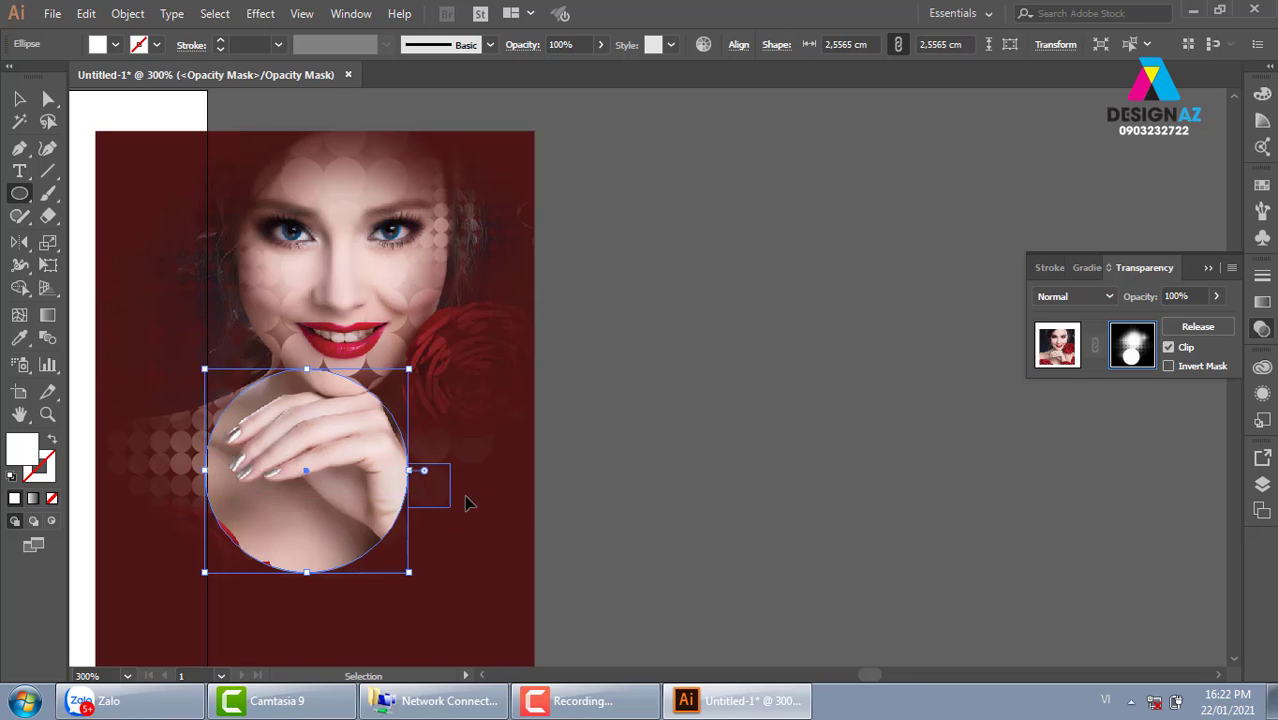
pyautogui.hotkey('ctrl', 'z')
pyautogui.click(19, 98)
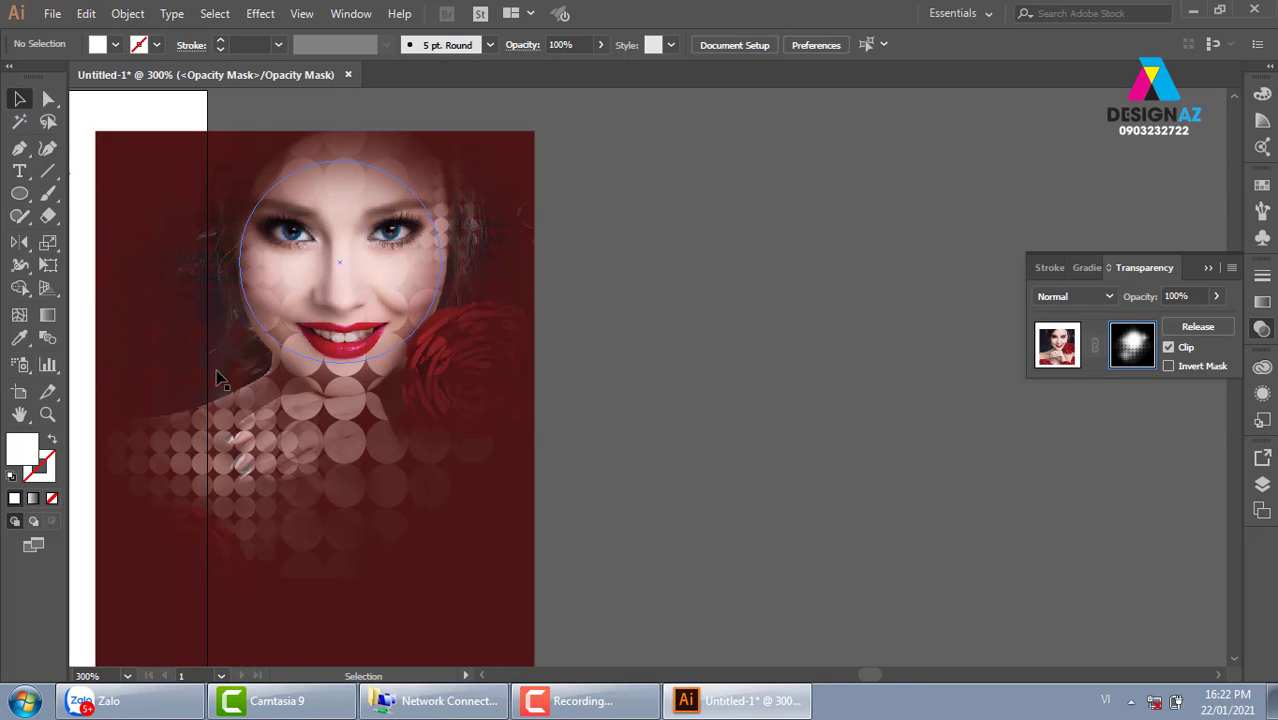
# Step: Pen a closed curved shape around the chin, rose and hands inside the mask
pyautogui.press('p')
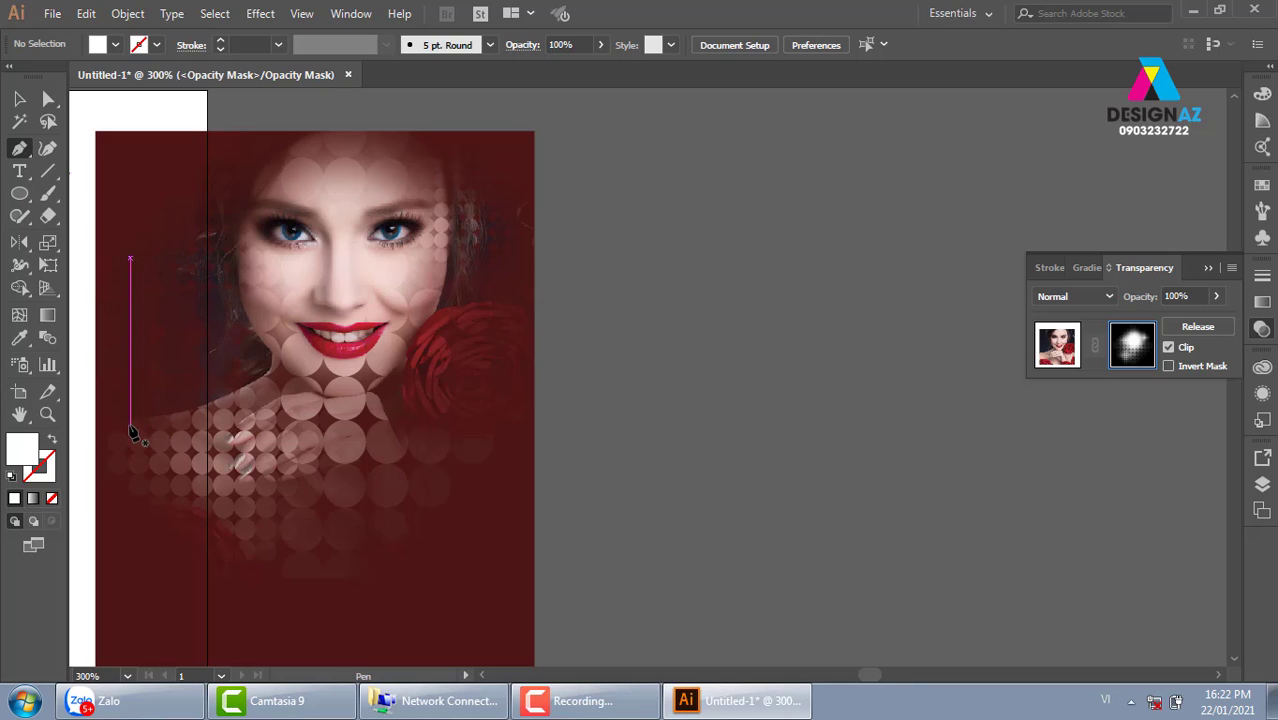
pyautogui.moveTo(153, 419); pyautogui.dragTo(210, 415)
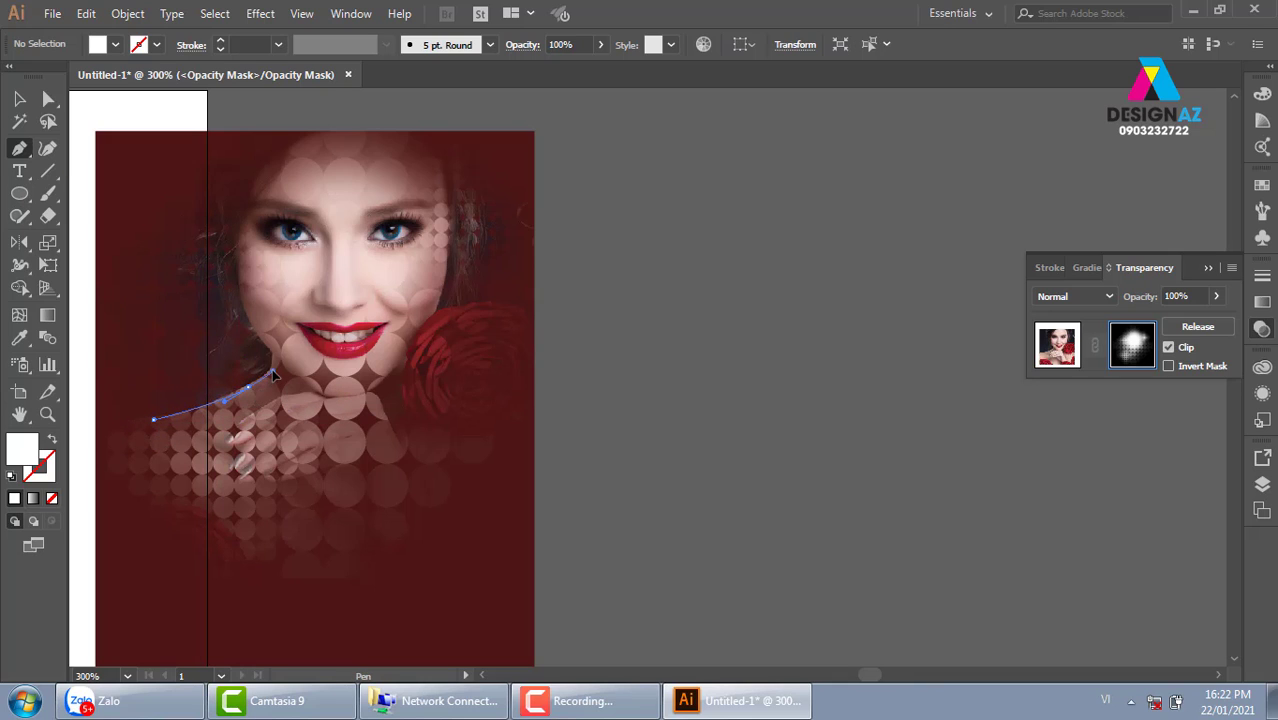
pyautogui.moveTo(275, 357); pyautogui.dragTo(322, 402)
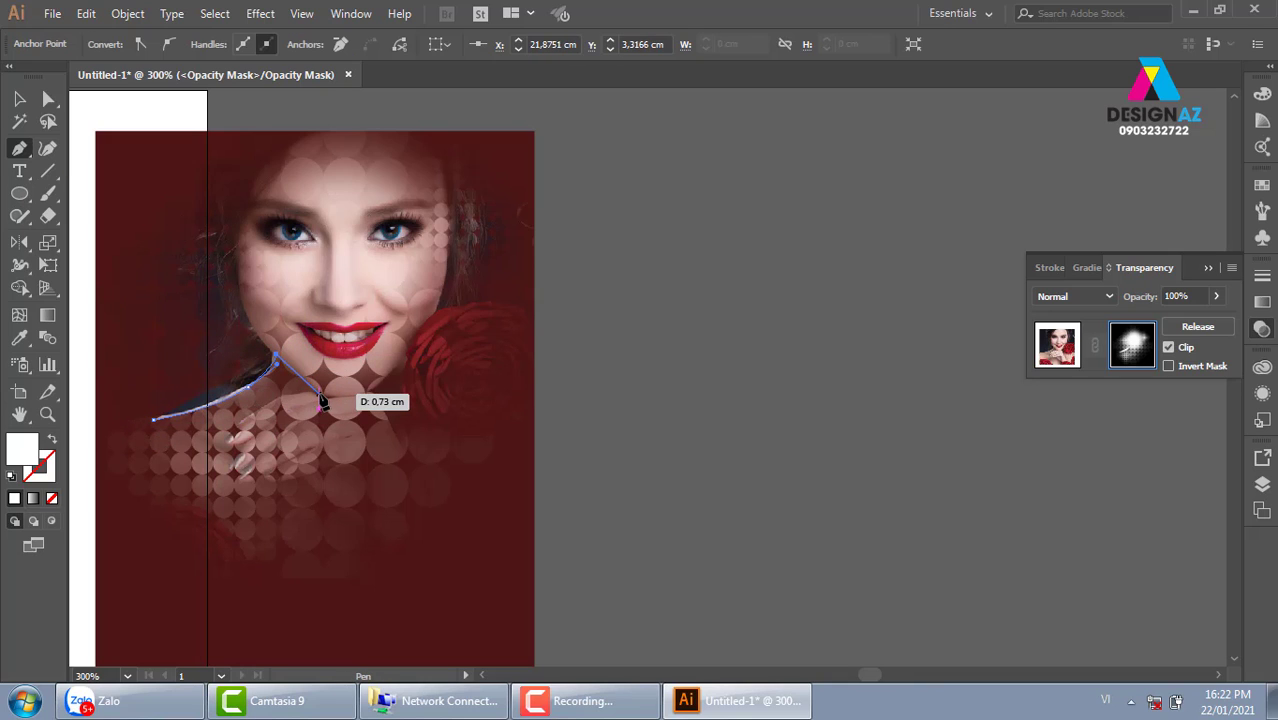
pyautogui.moveTo(386, 398)
pyautogui.mouseDown()
pyautogui.moveTo(434, 334)
pyautogui.moveTo(404, 422)
pyautogui.moveTo(428, 422)
pyautogui.mouseUp()
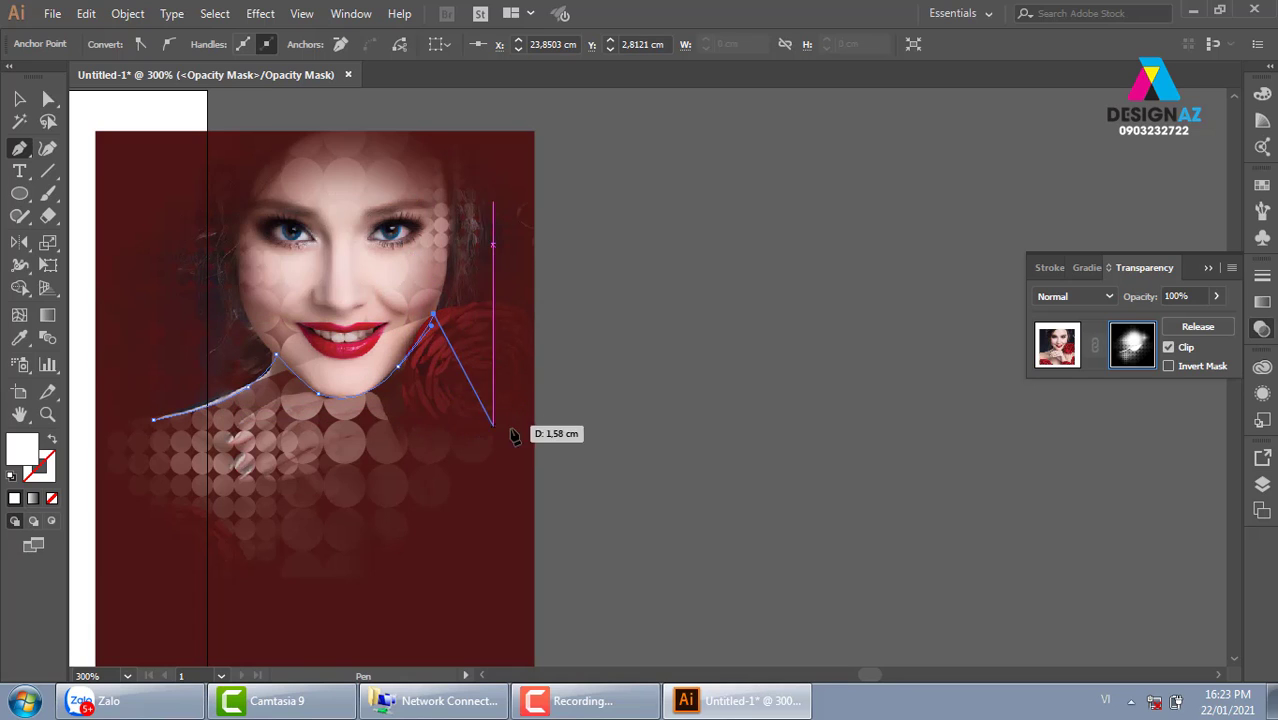
pyautogui.moveTo(540, 426); pyautogui.dragTo(634, 437)
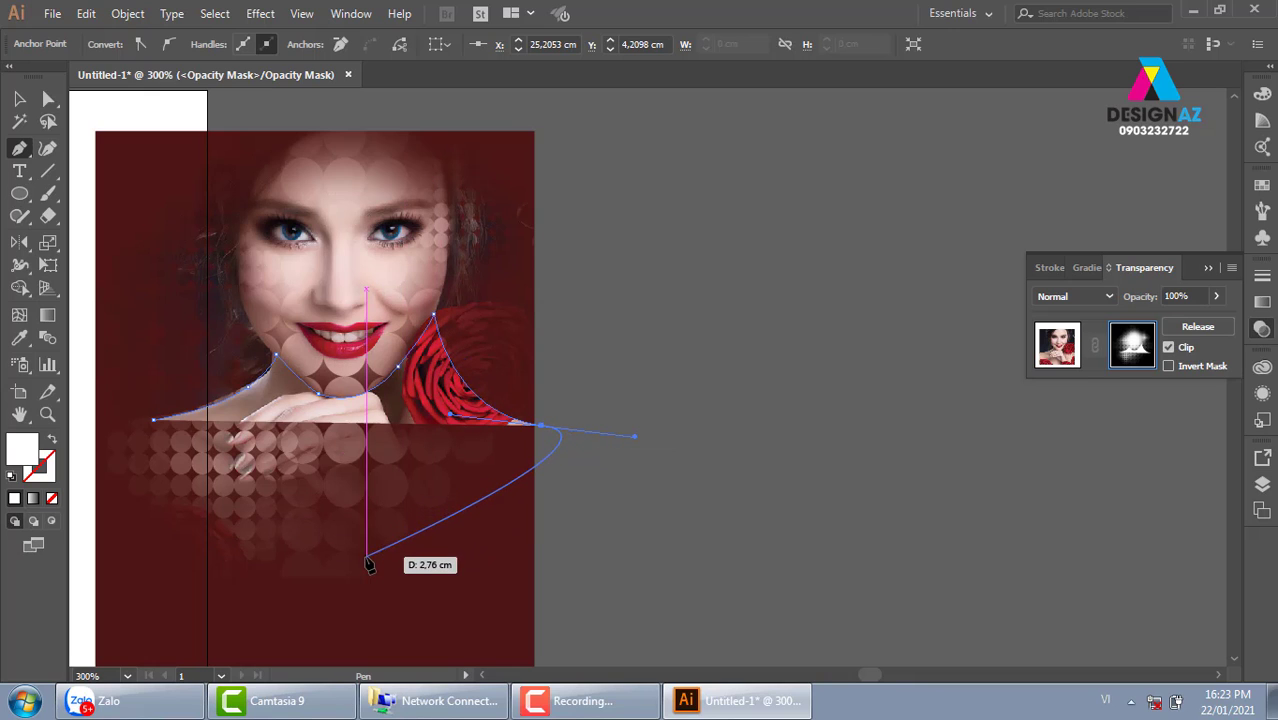
pyautogui.moveTo(363, 579); pyautogui.dragTo(277, 485)
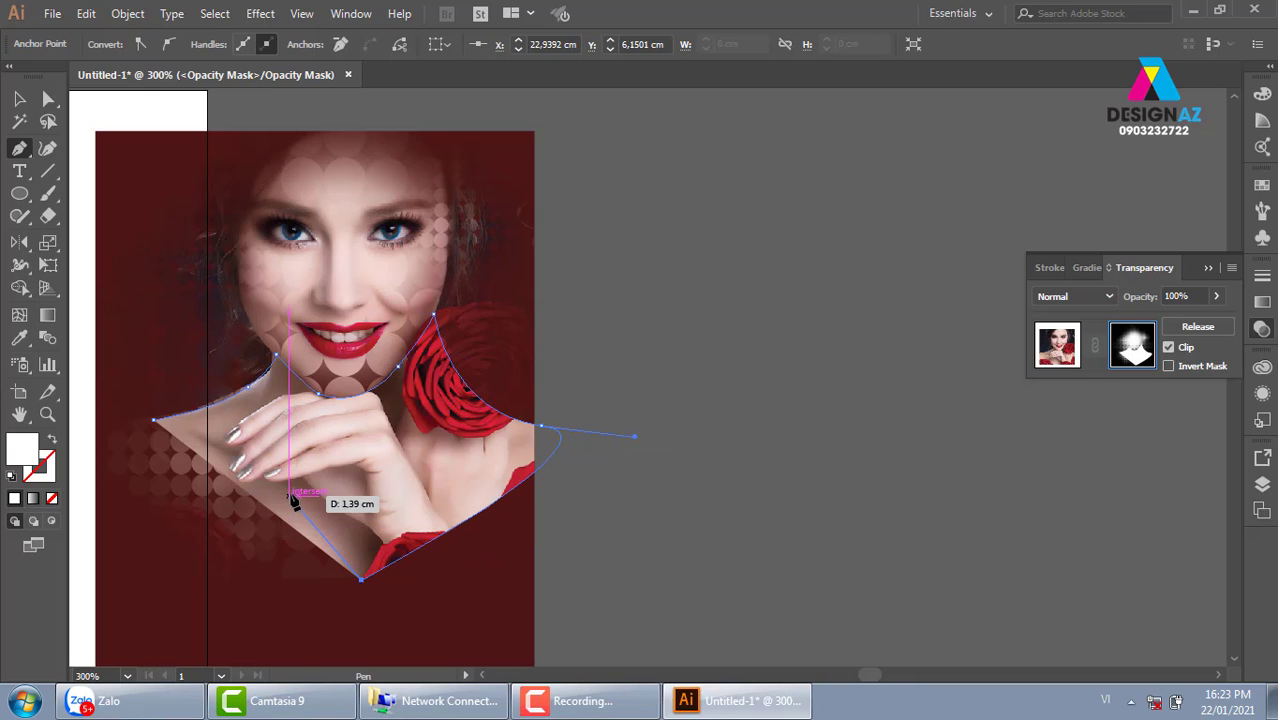
pyautogui.moveTo(152, 420); pyautogui.dragTo(152, 248)
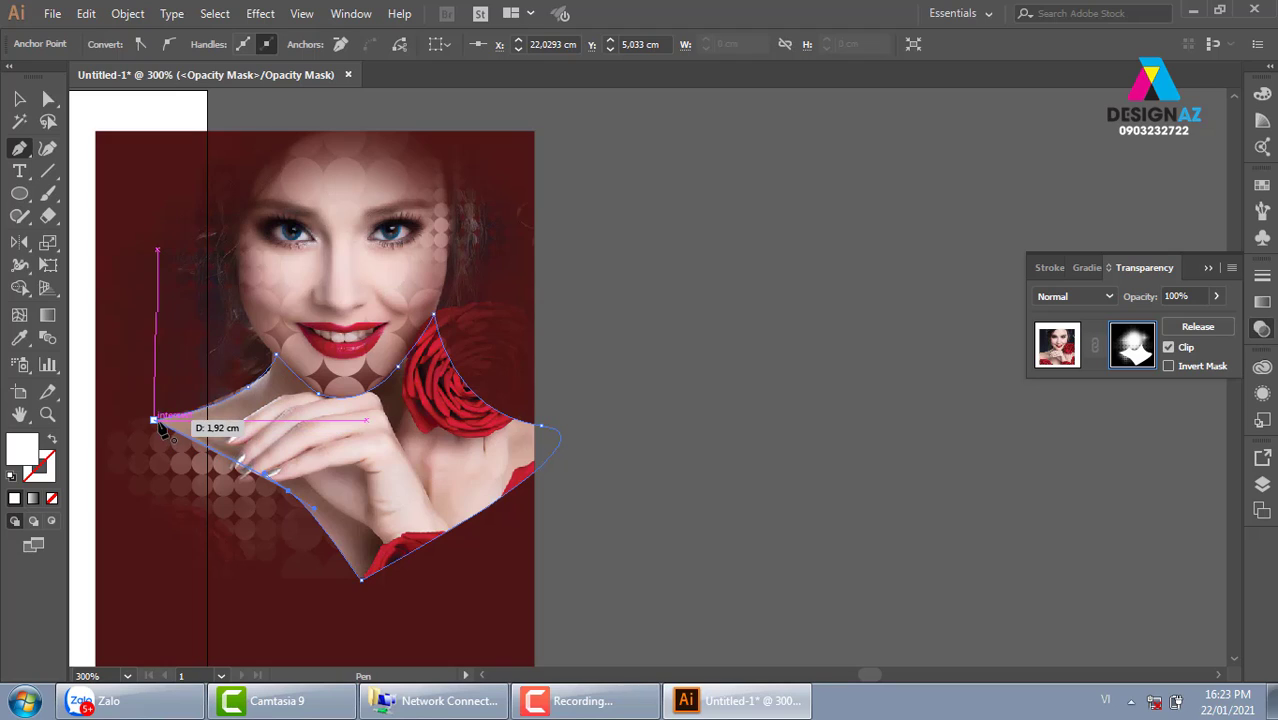
pyautogui.click(19, 98)
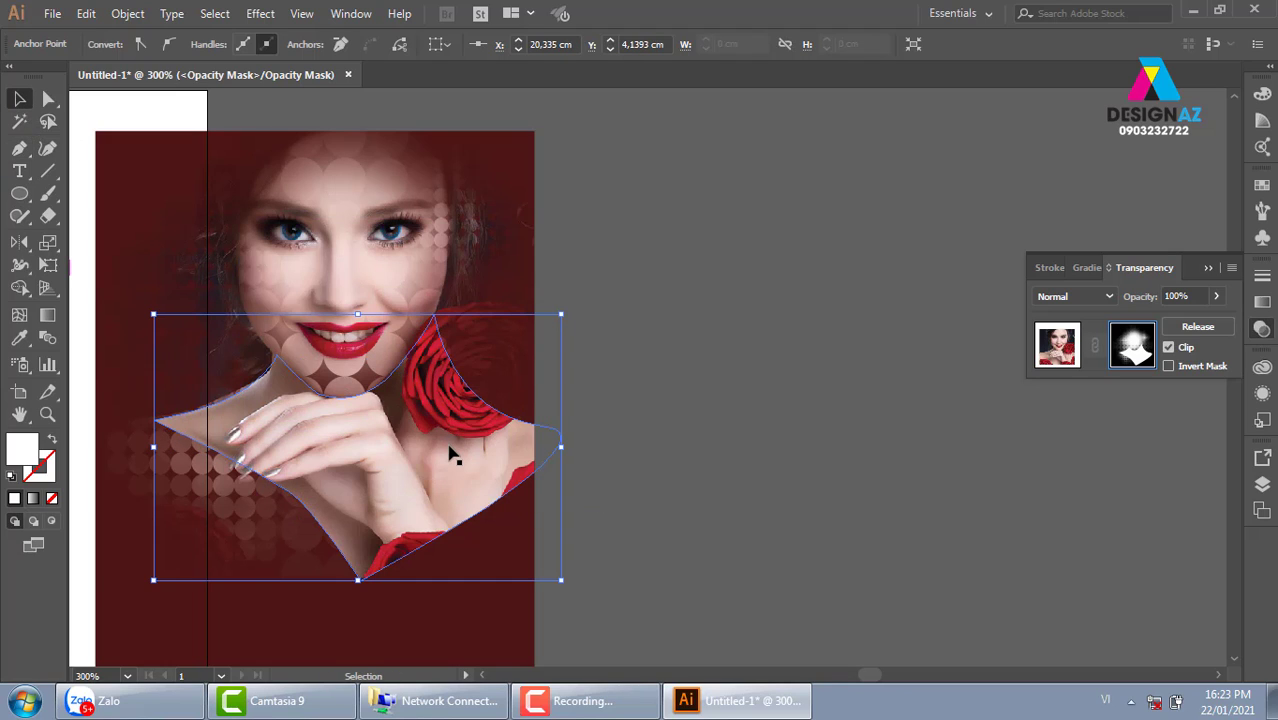
# Step: Fill the pen-drawn mask shape with black, then return to editing the artwork
pyautogui.doubleClick(20, 450)
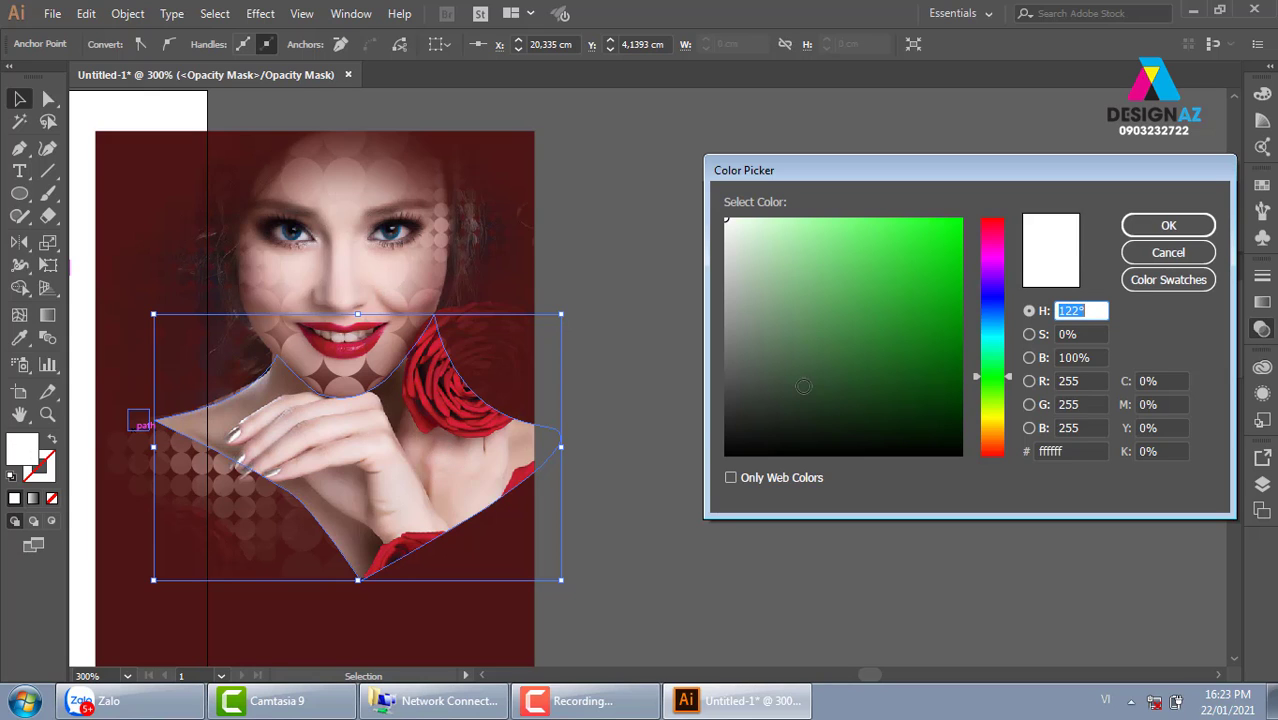
pyautogui.click(1168, 225)
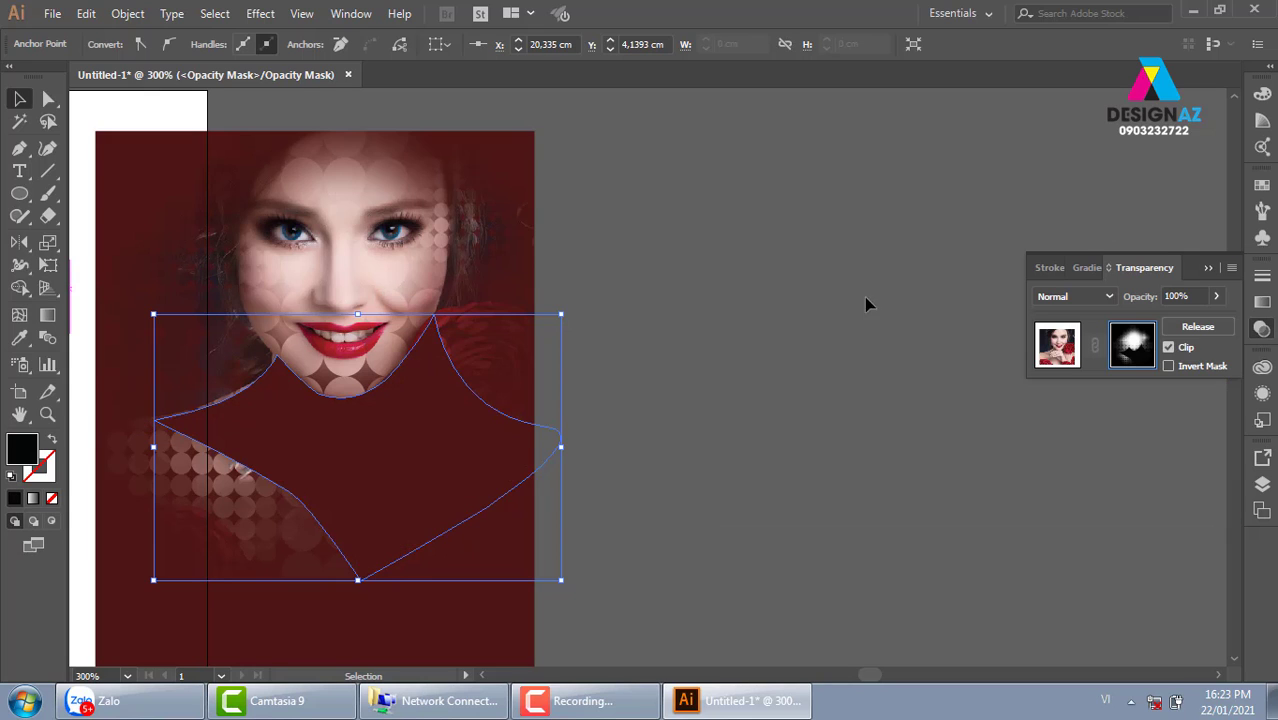
pyautogui.click(922, 401)
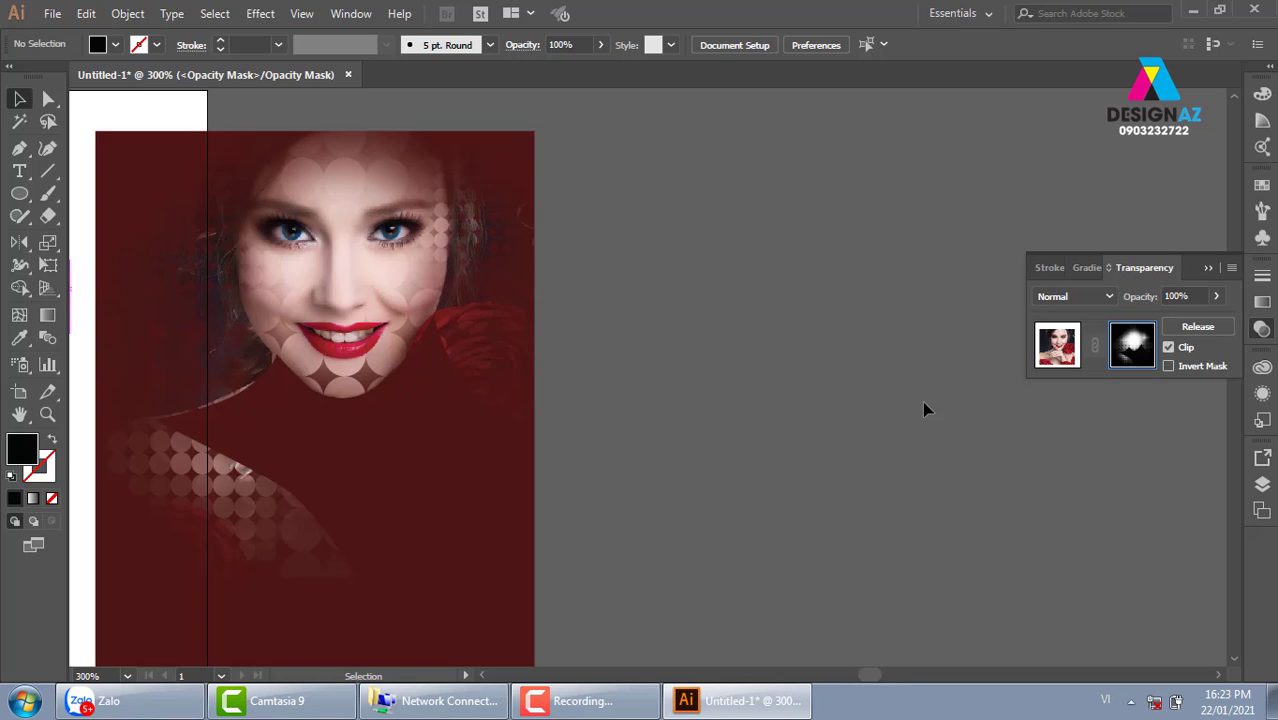
pyautogui.moveTo(406, 466); pyautogui.dragTo(405, 464)
pyautogui.click(403, 463)
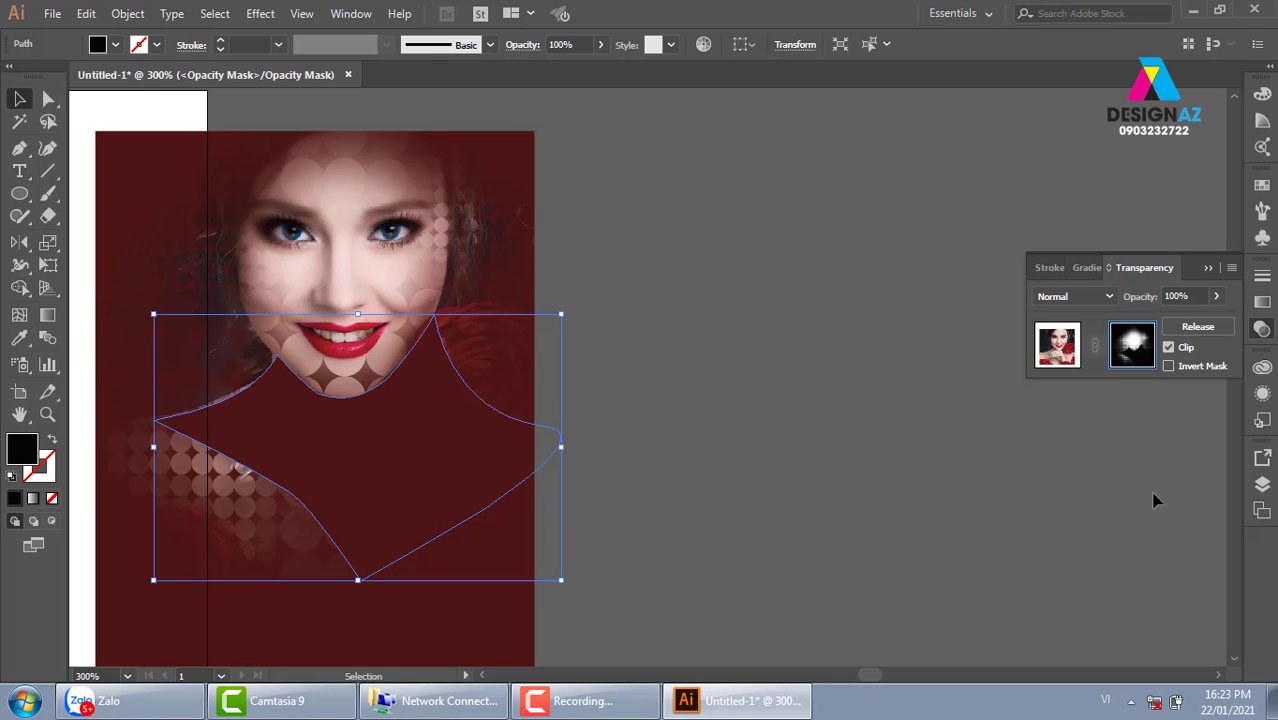
pyautogui.click(1068, 362)
pyautogui.click(805, 397)
# Step: Draw loose looping Pencil scribbles across the area under the woman's face
pyautogui.scroll(-1, 300, 320)
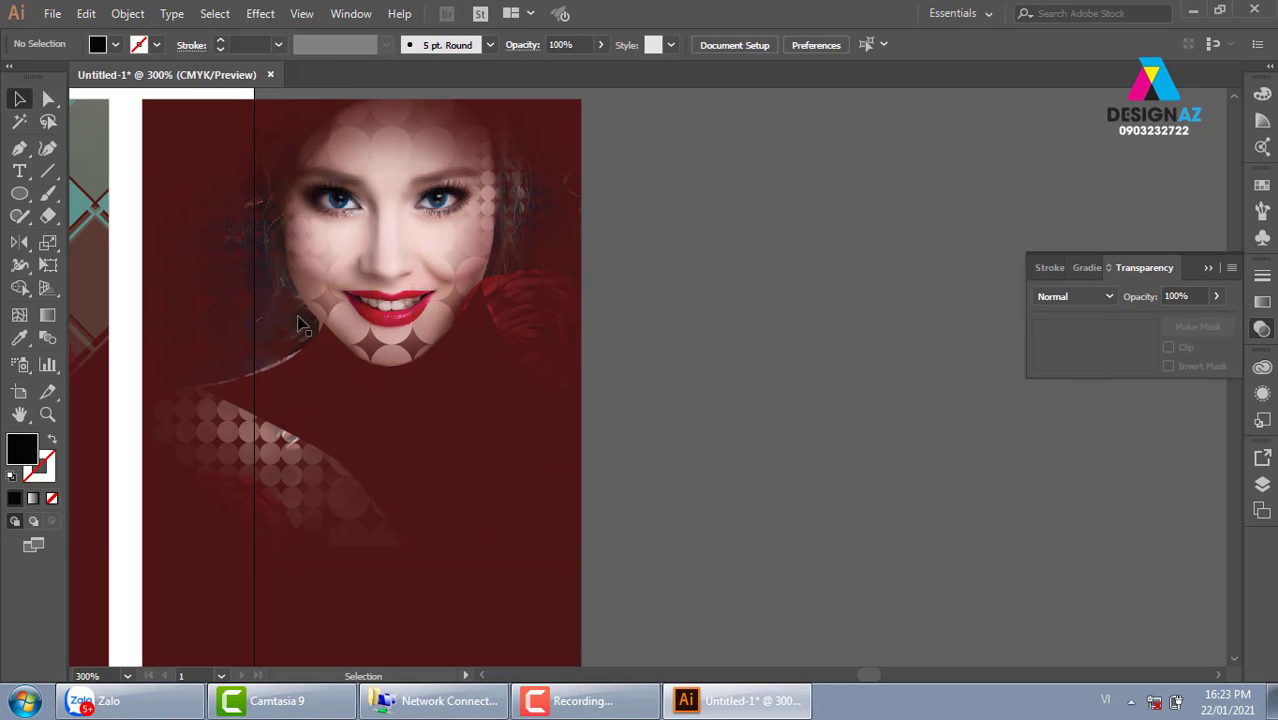
pyautogui.click(20, 216)
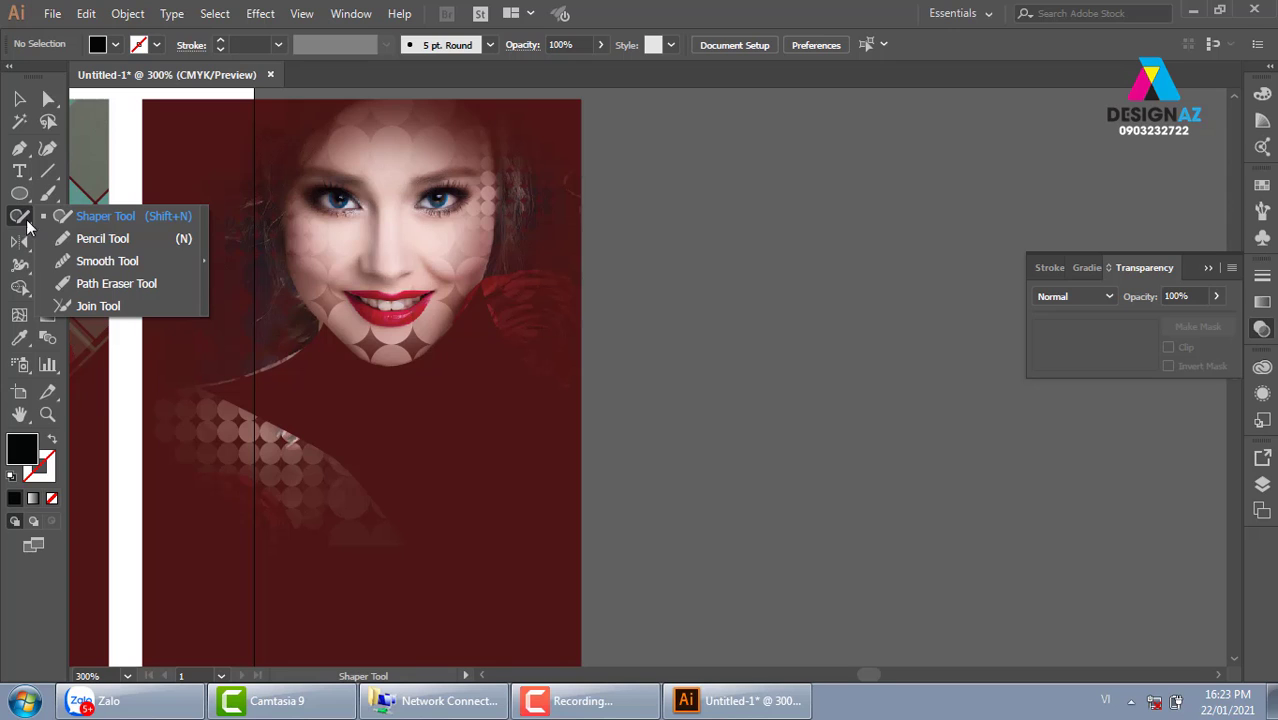
pyautogui.click(102, 238)
pyautogui.hscroll(-3, 620, 350)
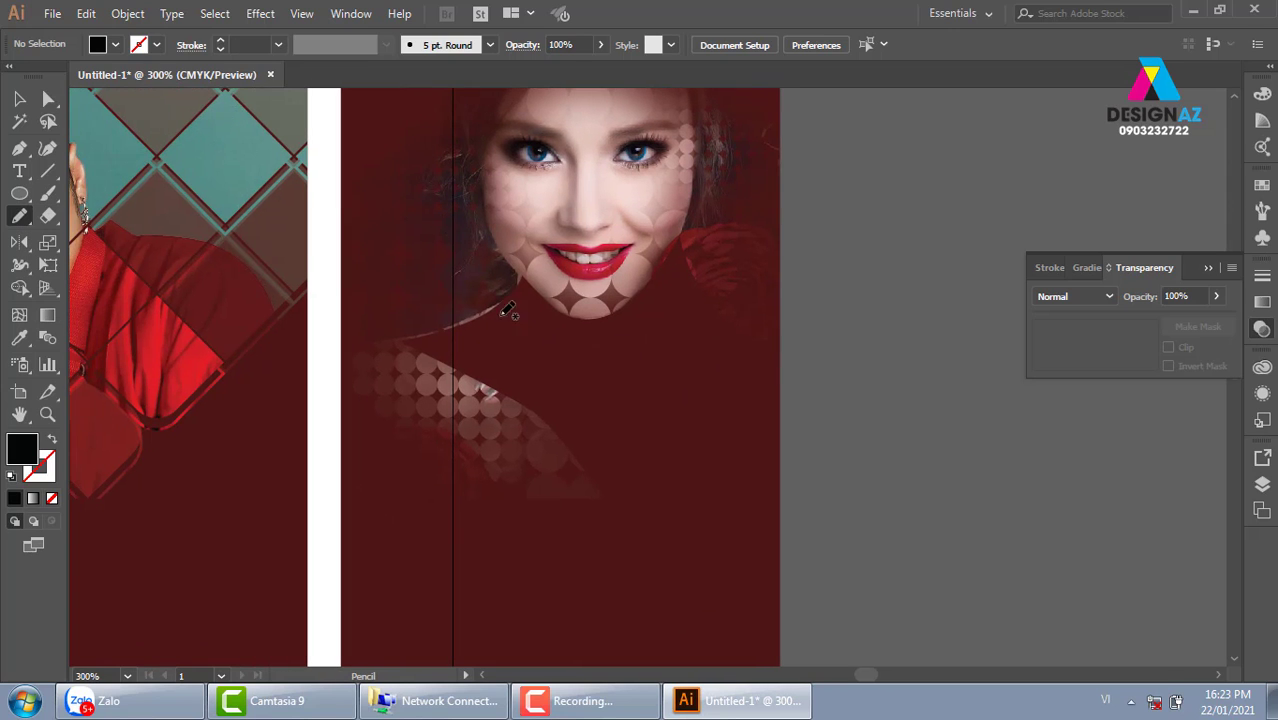
pyautogui.moveTo(446, 302)
pyautogui.mouseDown()
pyautogui.moveTo(430, 312)
pyautogui.moveTo(558, 333)
pyautogui.moveTo(651, 296)
pyautogui.moveTo(784, 335)
pyautogui.moveTo(580, 470)
pyautogui.moveTo(778, 310)
pyautogui.moveTo(412, 320)
pyautogui.moveTo(793, 332)
pyautogui.moveTo(620, 395)
pyautogui.moveTo(600, 345)
pyautogui.moveTo(819, 208)
pyautogui.moveTo(806, 462)
pyautogui.mouseUp()
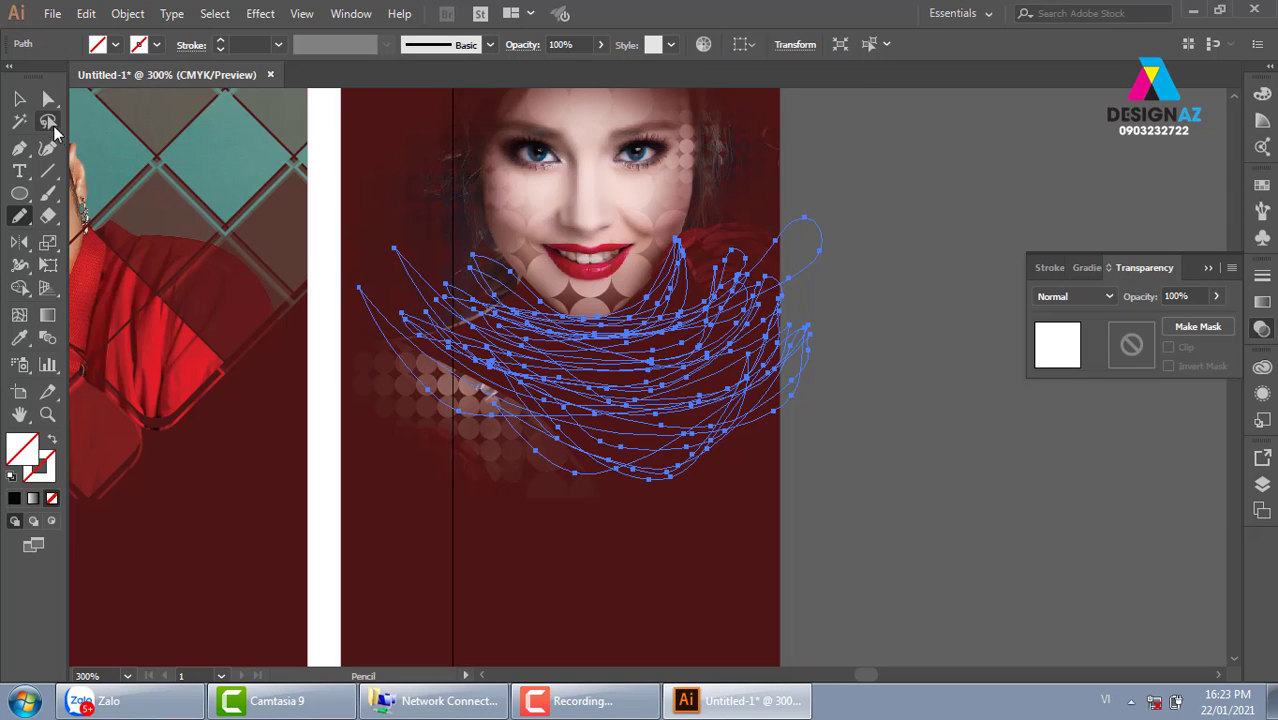
# Step: Give the scribble a white stroke at 0.5 pt weight
pyautogui.click(19, 98)
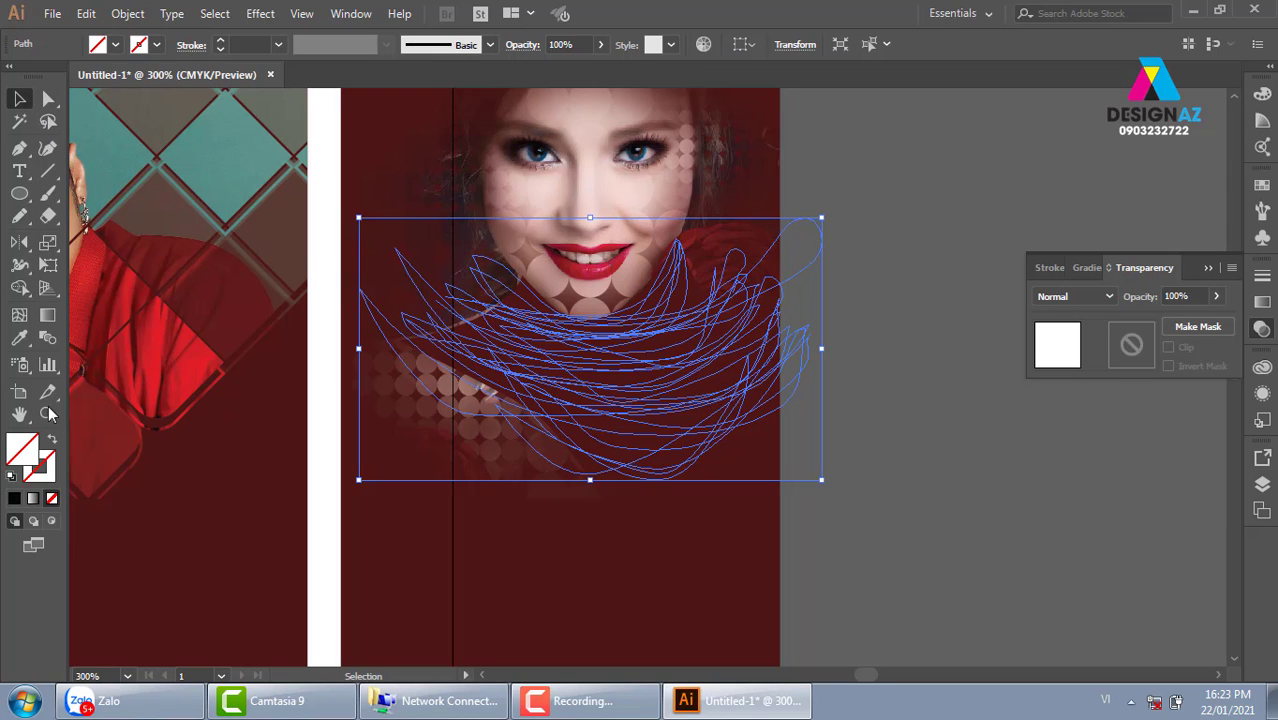
pyautogui.doubleClick(42, 470)
pyautogui.moveTo(801, 273); pyautogui.dragTo(727, 218)
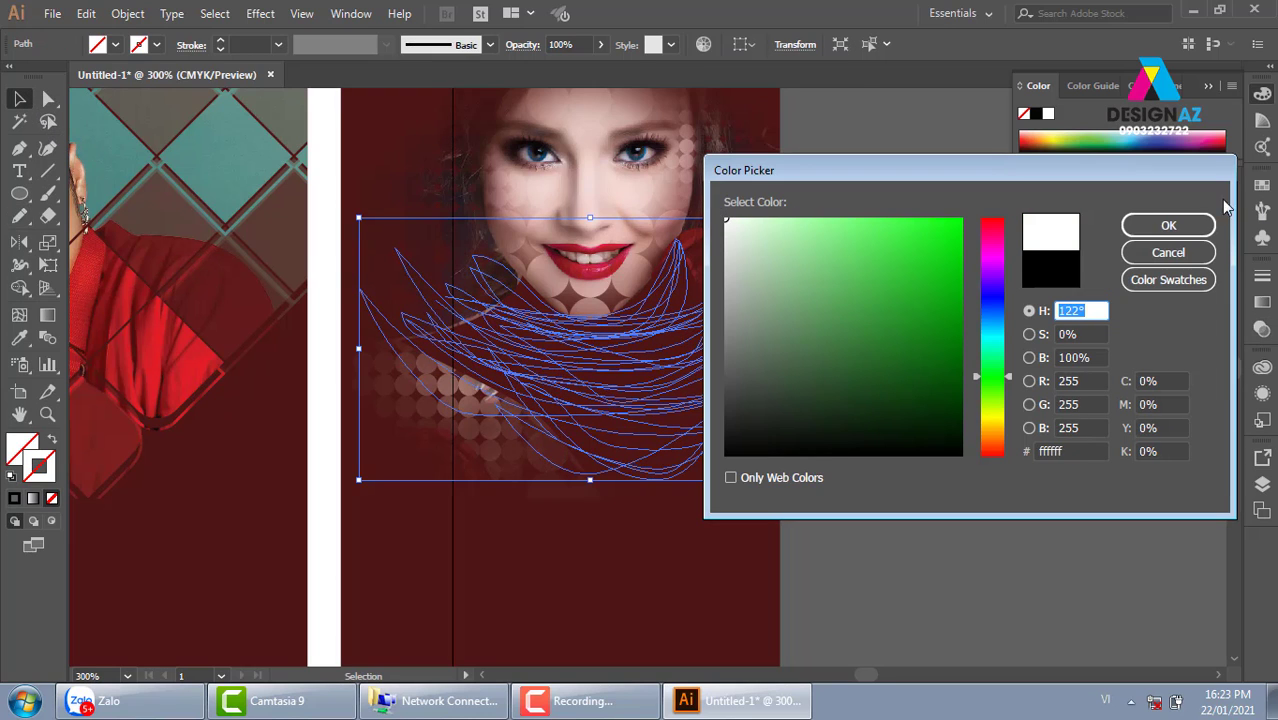
pyautogui.click(1168, 225)
pyautogui.click(930, 394)
pyautogui.moveTo(1026, 470); pyautogui.dragTo(900, 459)
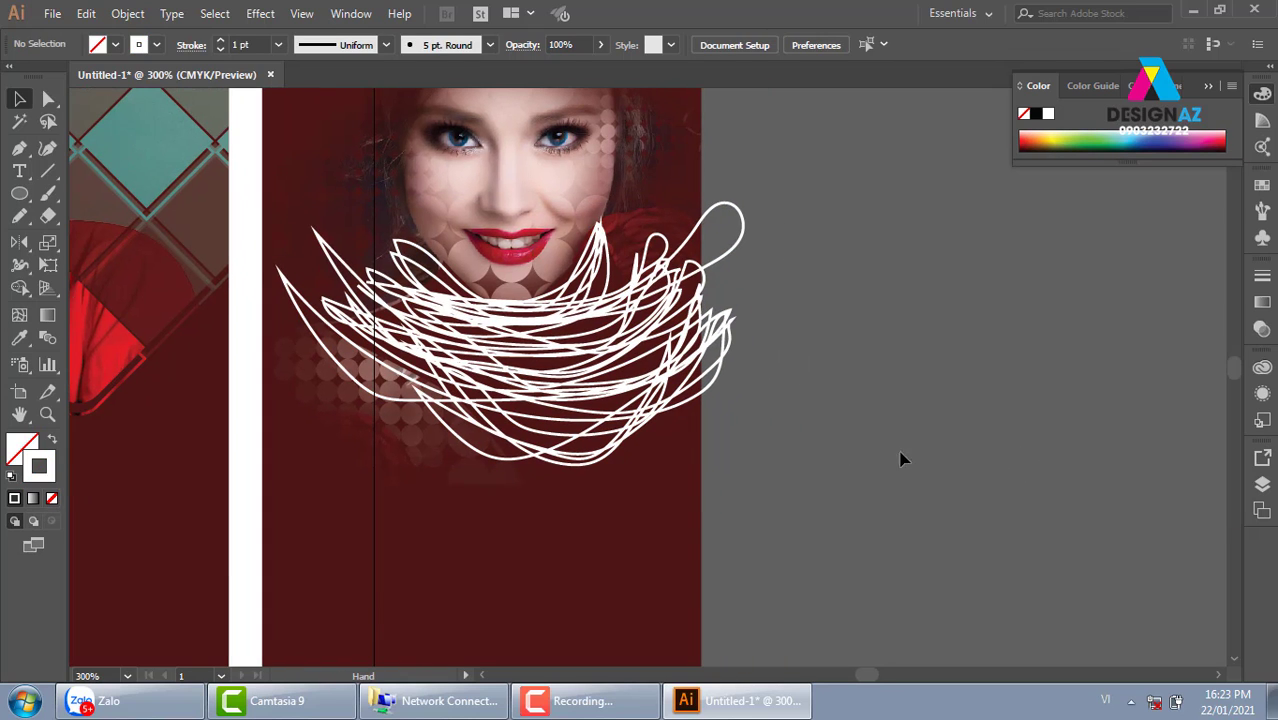
pyautogui.click(598, 300)
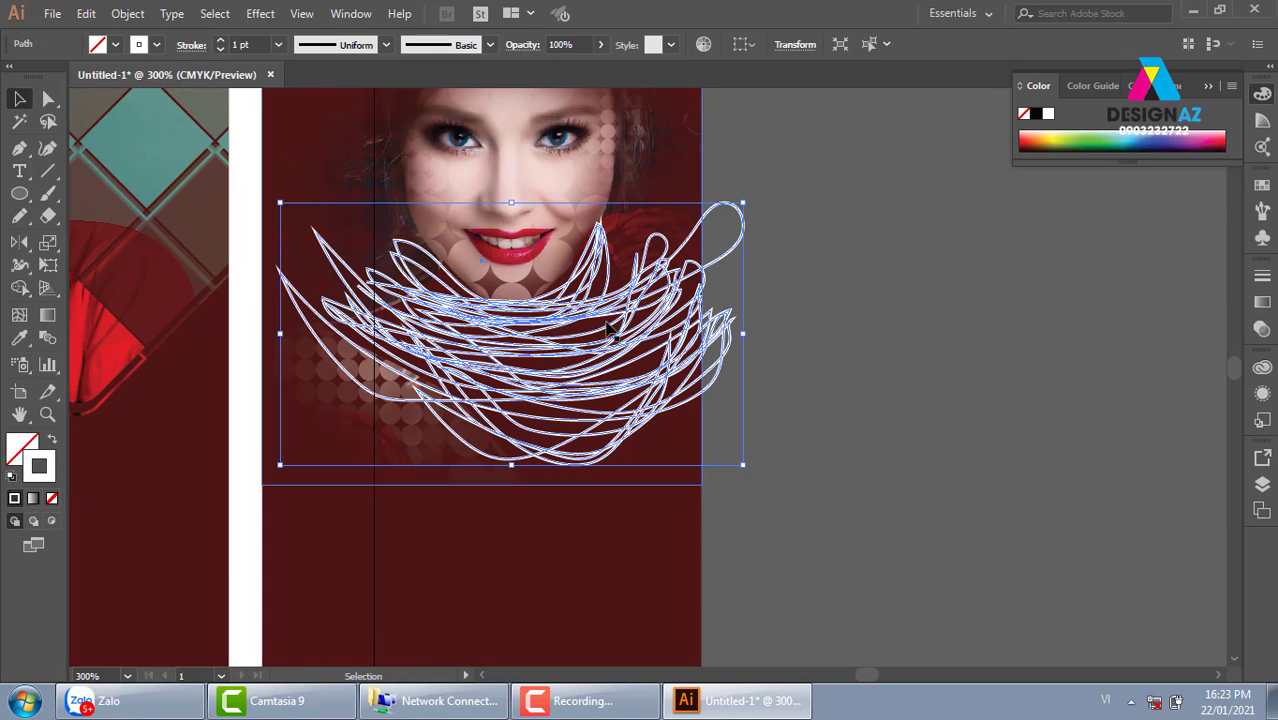
pyautogui.click(277, 45)
pyautogui.click(297, 88)
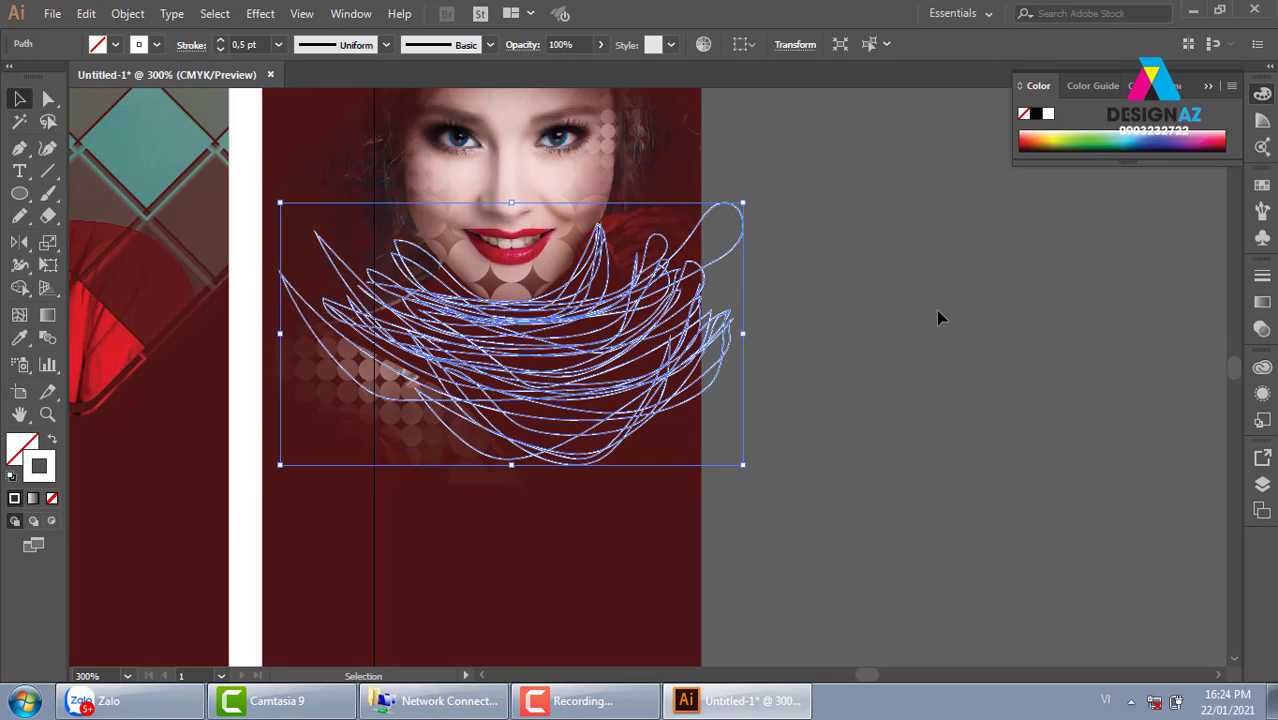
pyautogui.click(966, 355)
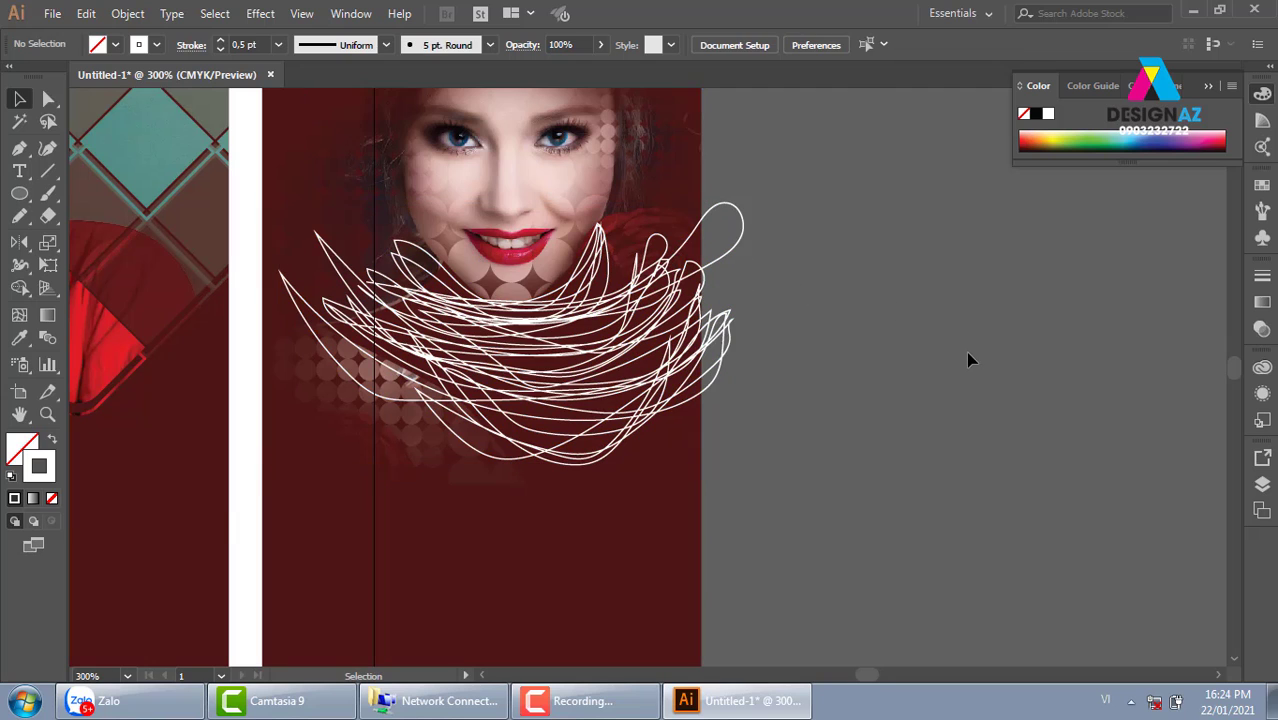
# Step: Cut the scribble, then reopen the portrait's opacity mask for editing
pyautogui.click(634, 313)
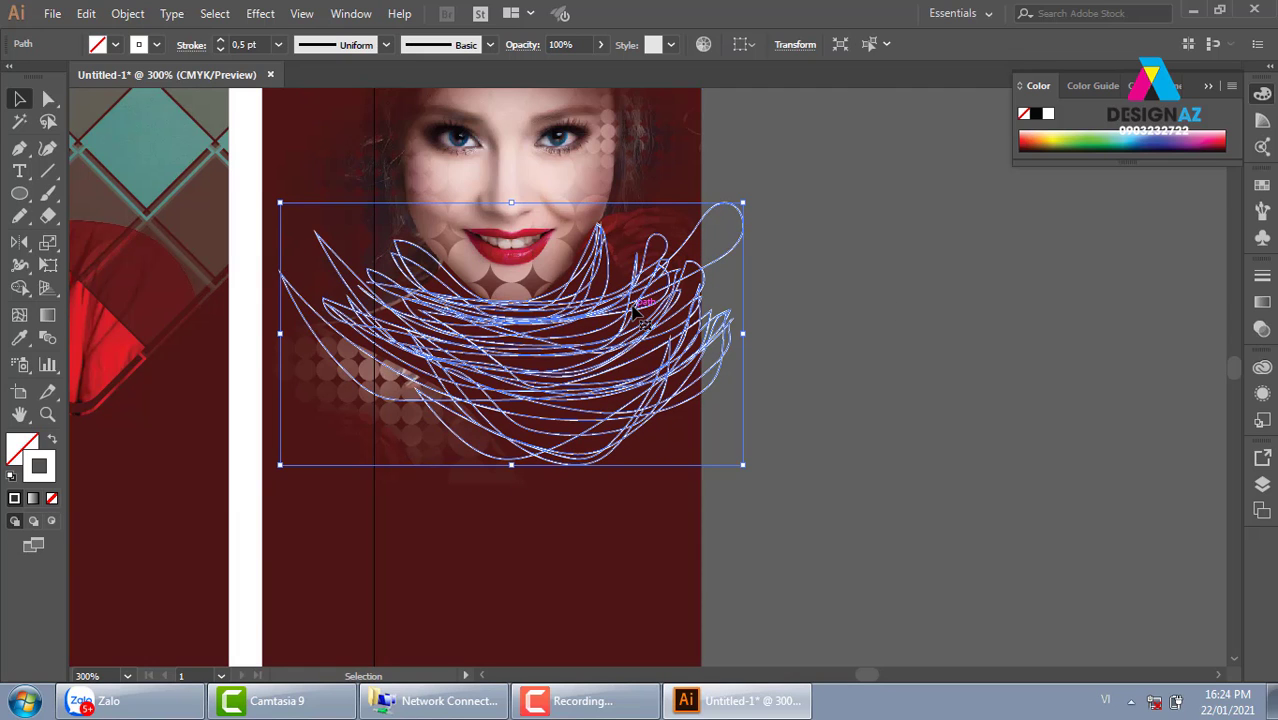
pyautogui.press('a')
pyautogui.press('Delete')
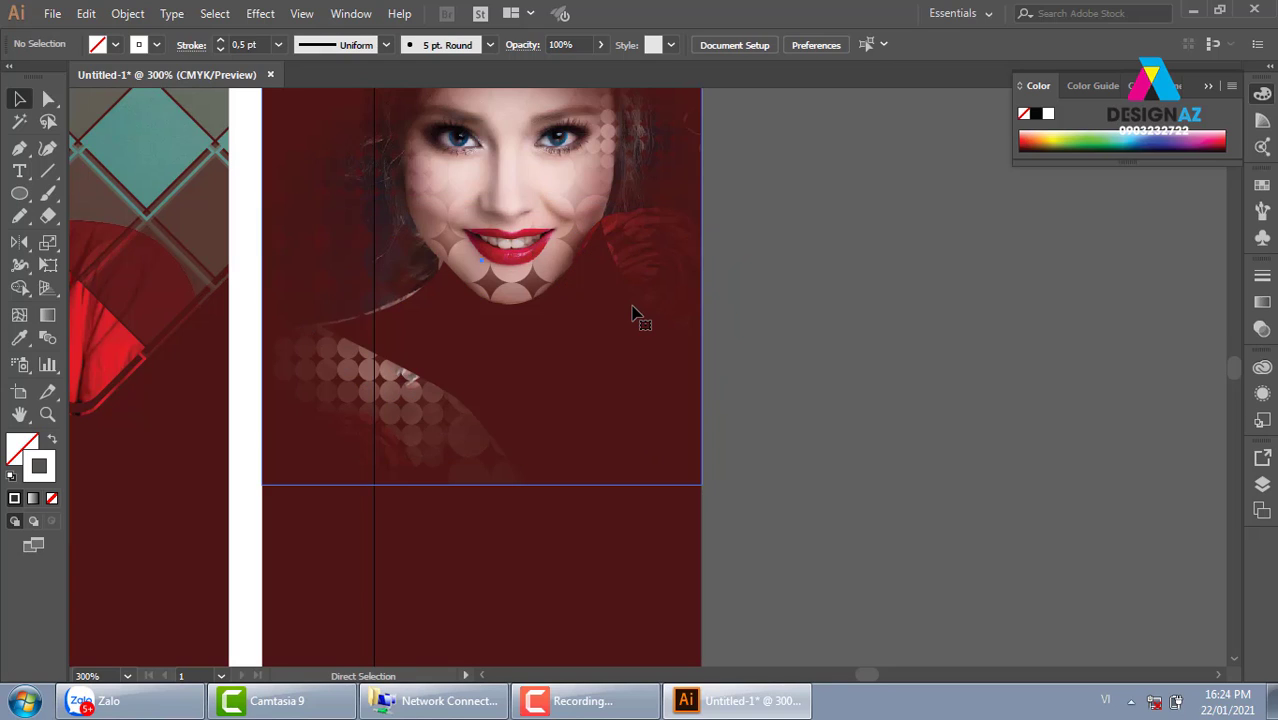
pyautogui.click(595, 360)
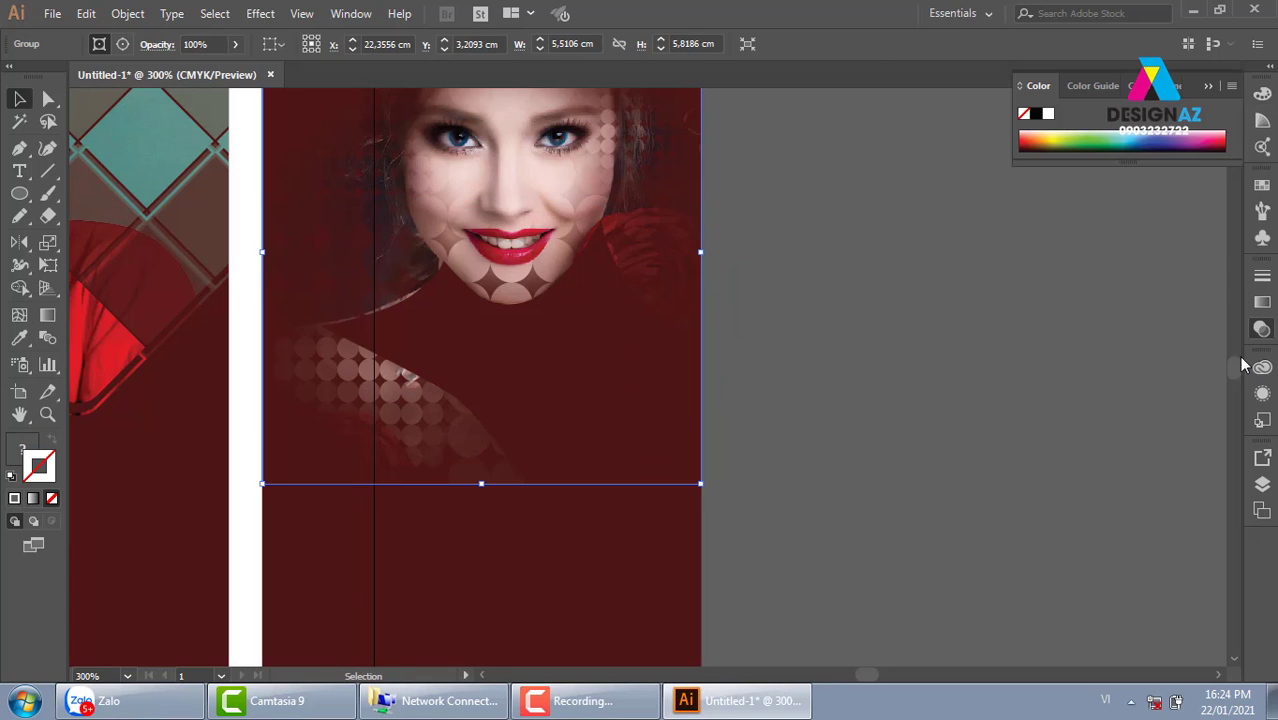
pyautogui.click(1262, 329)
pyautogui.click(1132, 345)
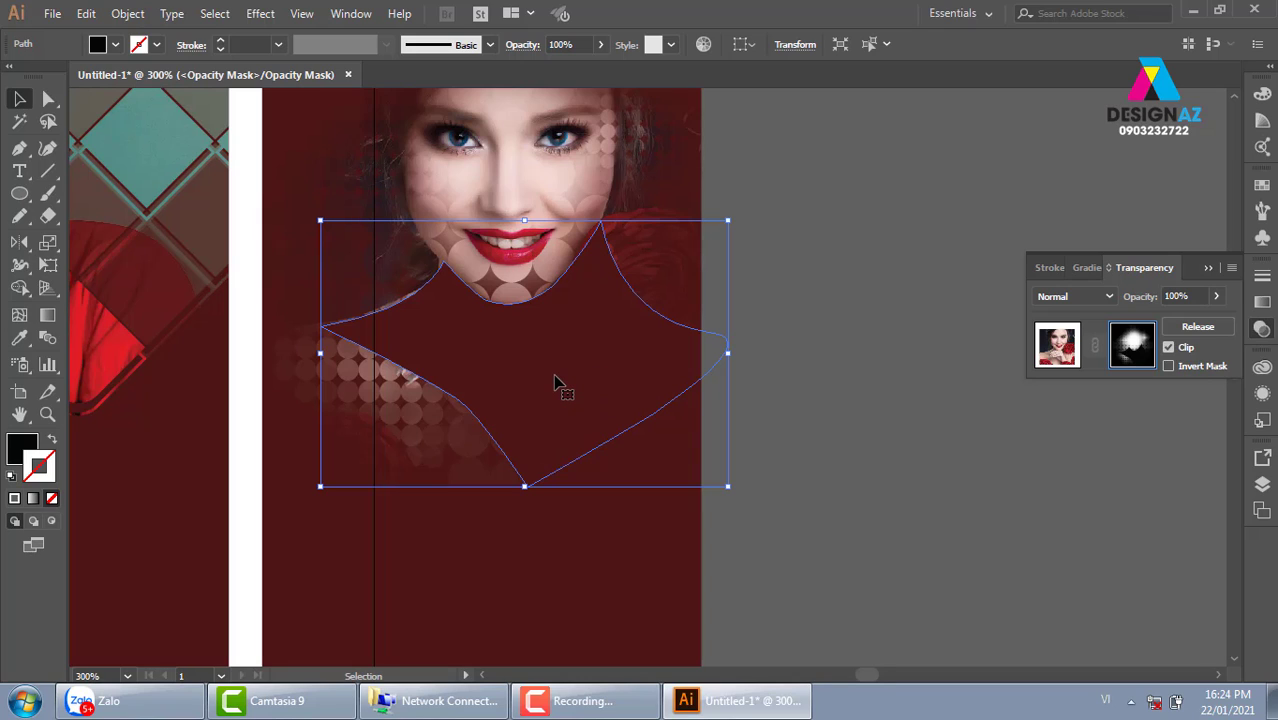
# Step: Delete the black mask path and paste the white scribble in front with Ctrl+F
pyautogui.press('Delete')
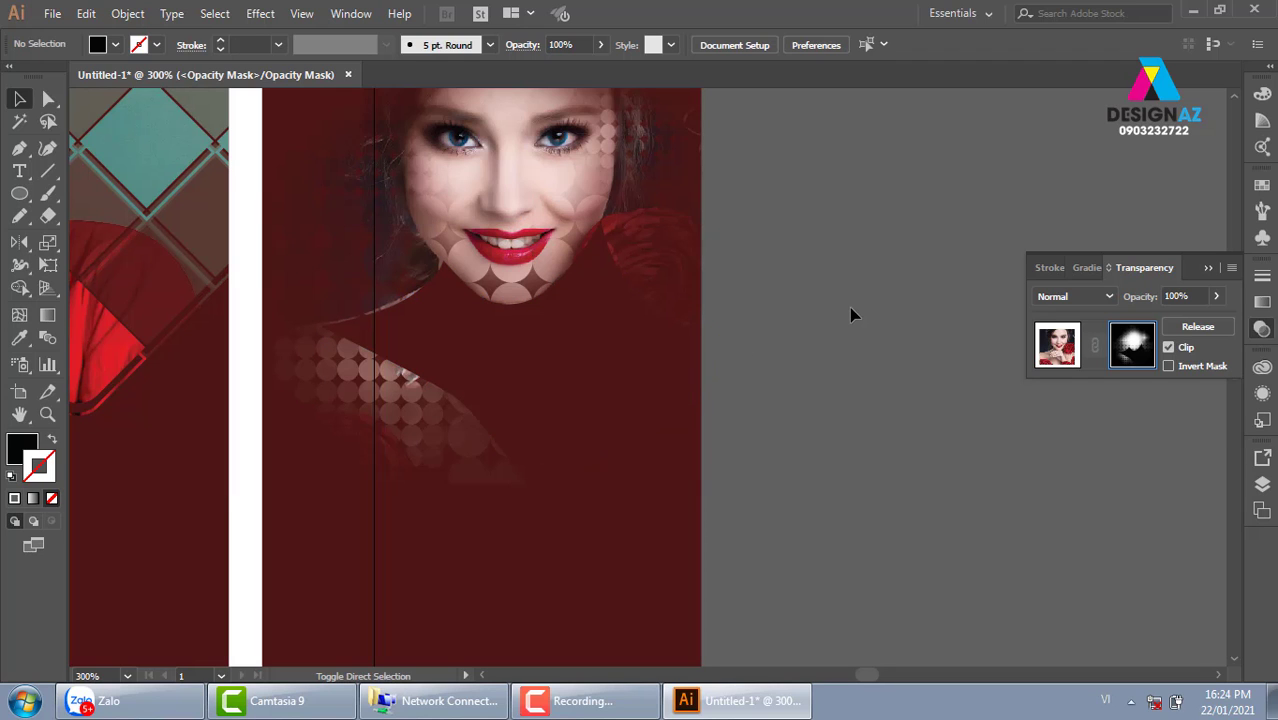
pyautogui.hotkey('ctrl', 'f')
pyautogui.click(846, 343)
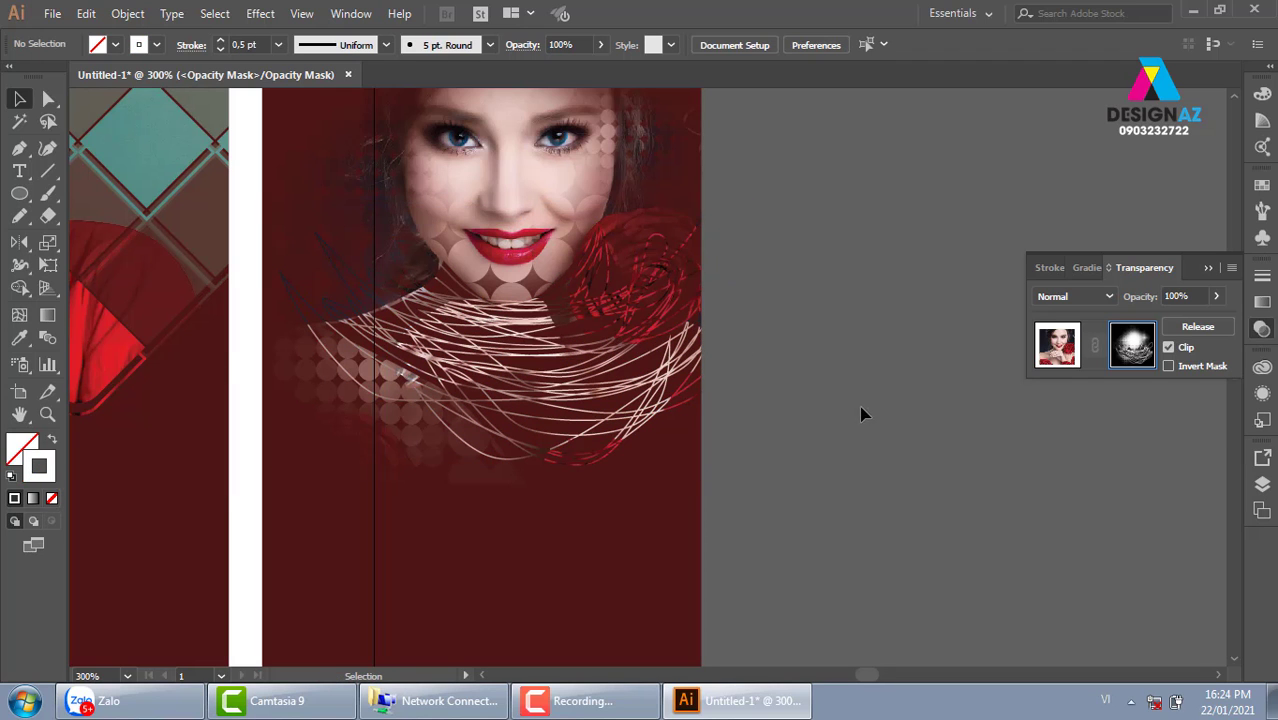
pyautogui.moveTo(845, 425); pyautogui.dragTo(801, 502)
pyautogui.click(548, 405)
pyautogui.click(870, 531)
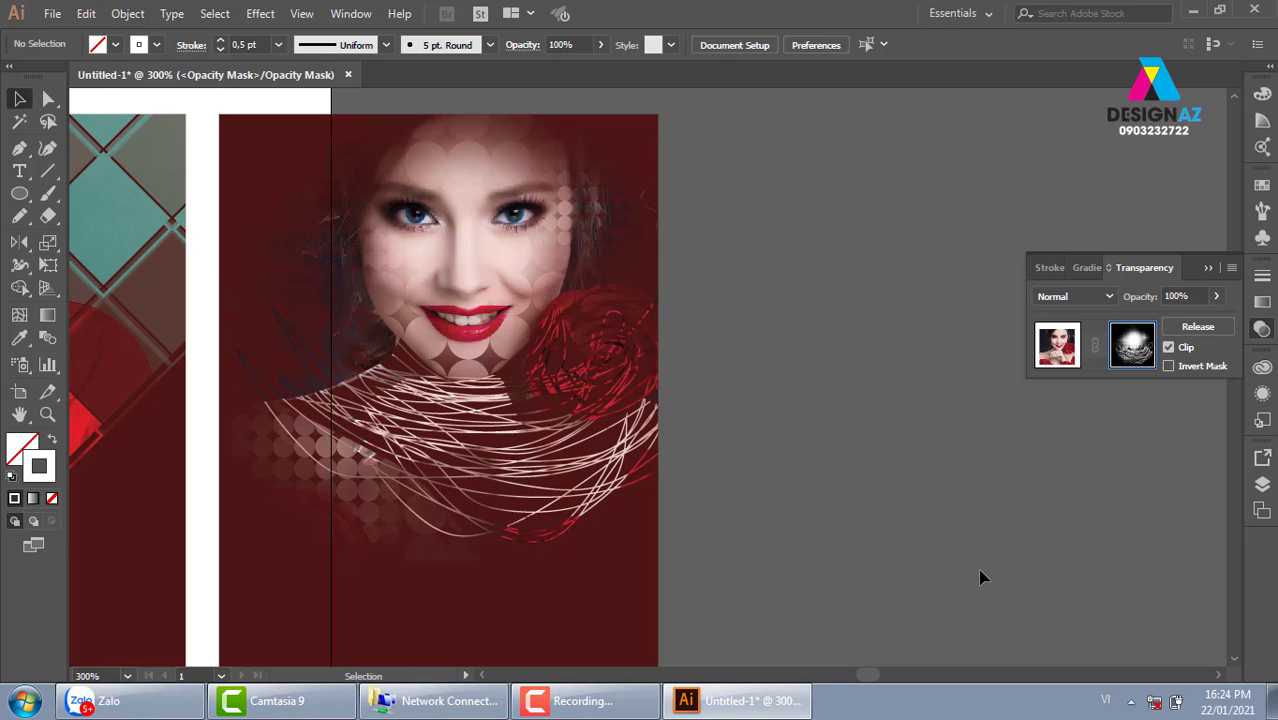
# Step: Delete the red wire lines and a leftover shape from the opacity mask
pyautogui.moveTo(595, 580); pyautogui.dragTo(676, 512)
pyautogui.press('Delete')
pyautogui.click(566, 470)
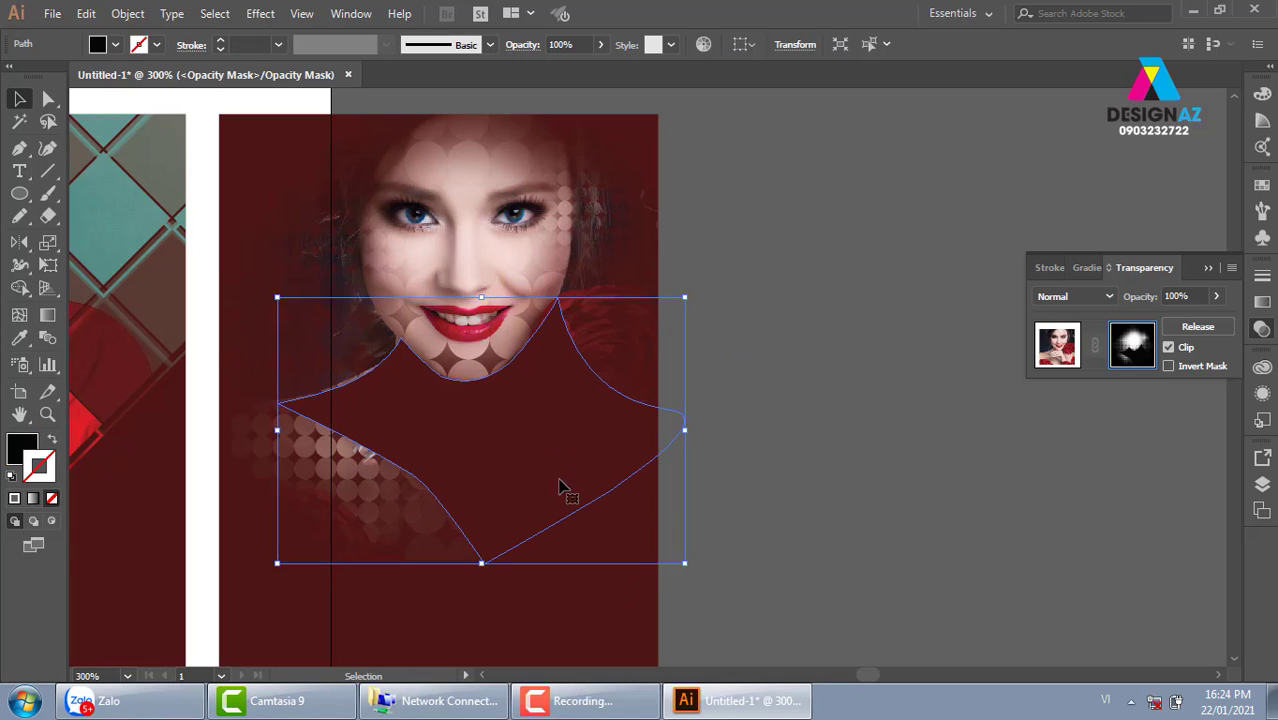
pyautogui.press('Delete')
# Step: Move the halftone dot grid up under the face and shrink it slightly
pyautogui.click(502, 292)
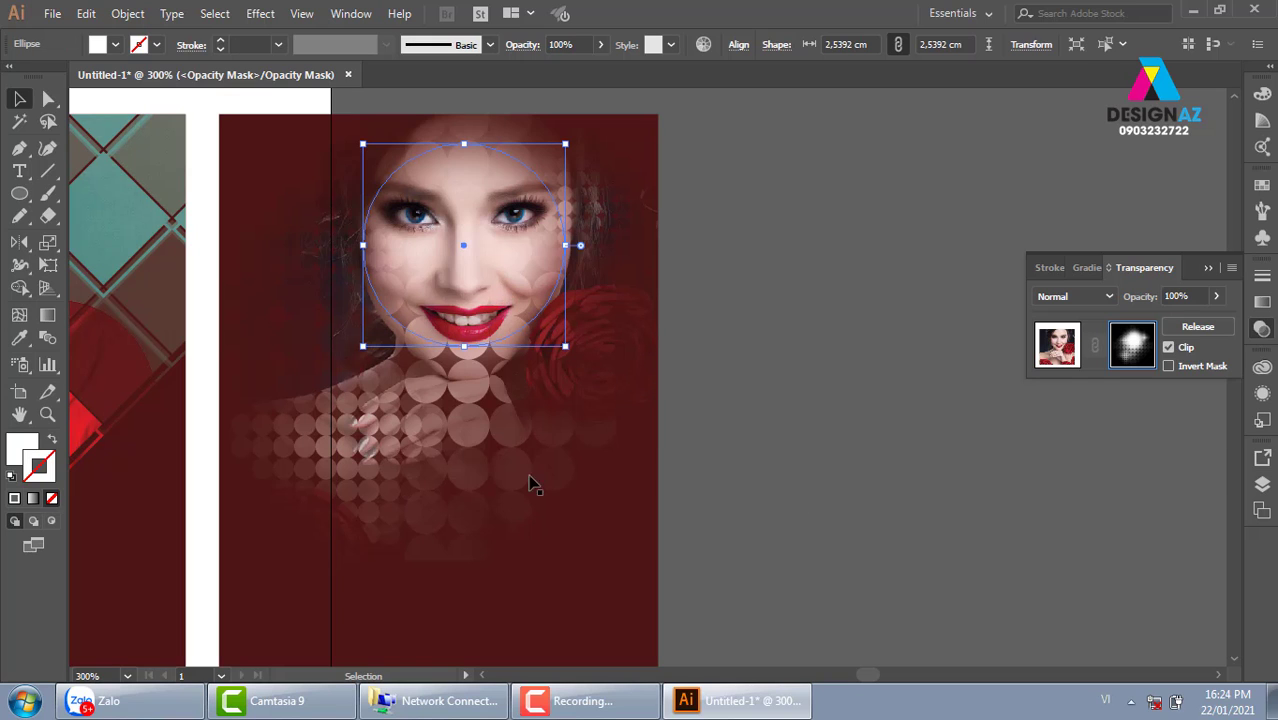
pyautogui.moveTo(366, 462); pyautogui.dragTo(488, 362)
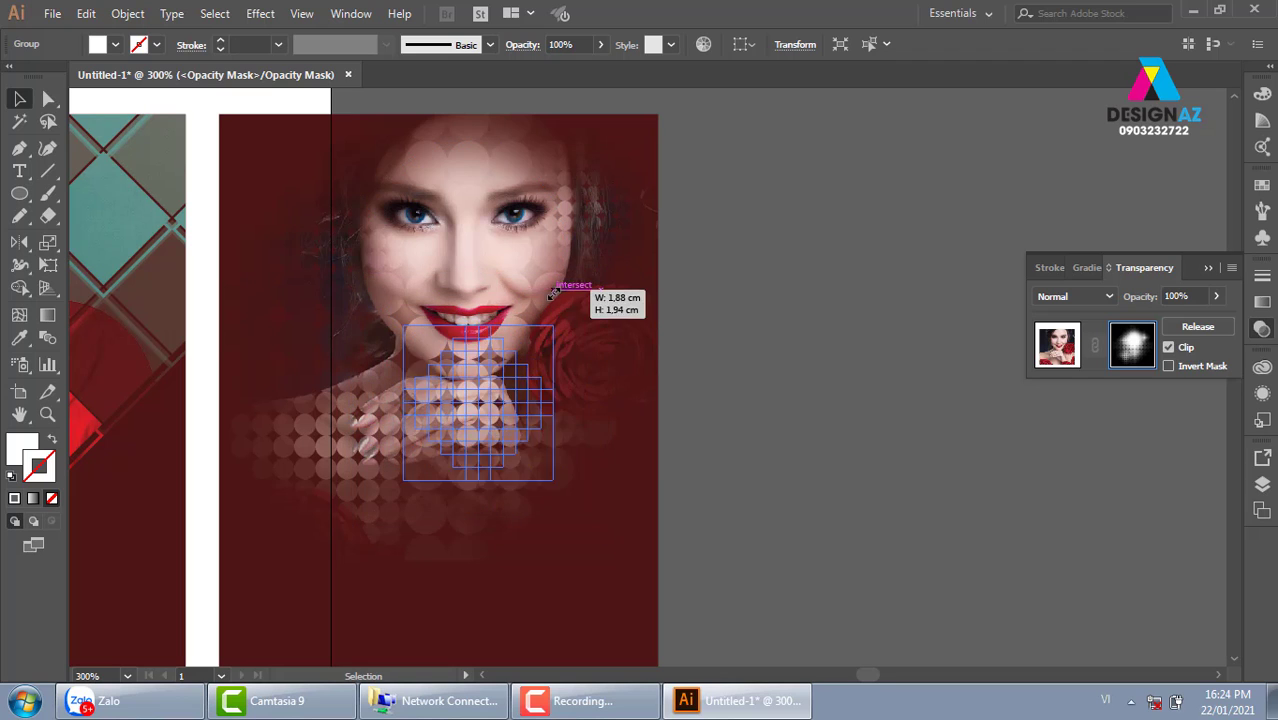
pyautogui.moveTo(606, 272)
pyautogui.mouseDown()
pyautogui.moveTo(507, 408)
pyautogui.moveTo(495, 373)
pyautogui.moveTo(640, 425)
pyautogui.moveTo(627, 428)
pyautogui.mouseUp()
pyautogui.click(893, 491)
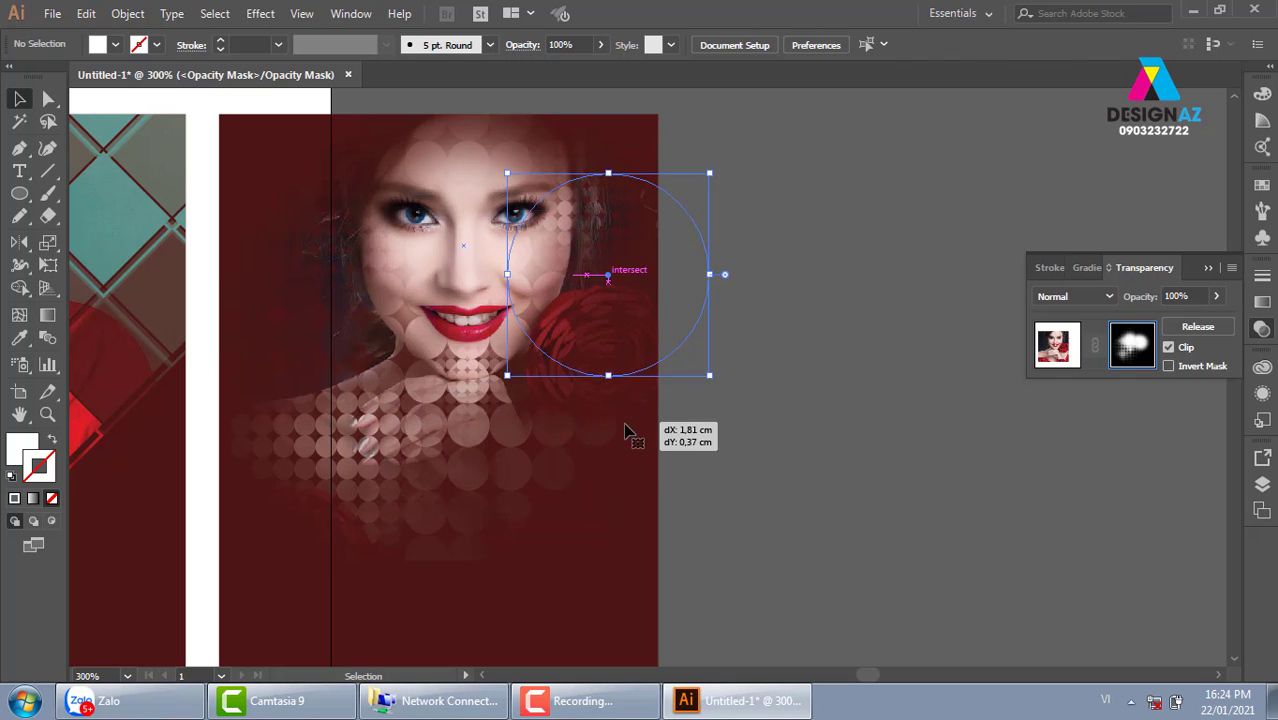
pyautogui.hotkey('ctrl', 'z')
# Step: Move the halftone grid right over the rose and enlarge it to reveal the rose
pyautogui.click(470, 405)
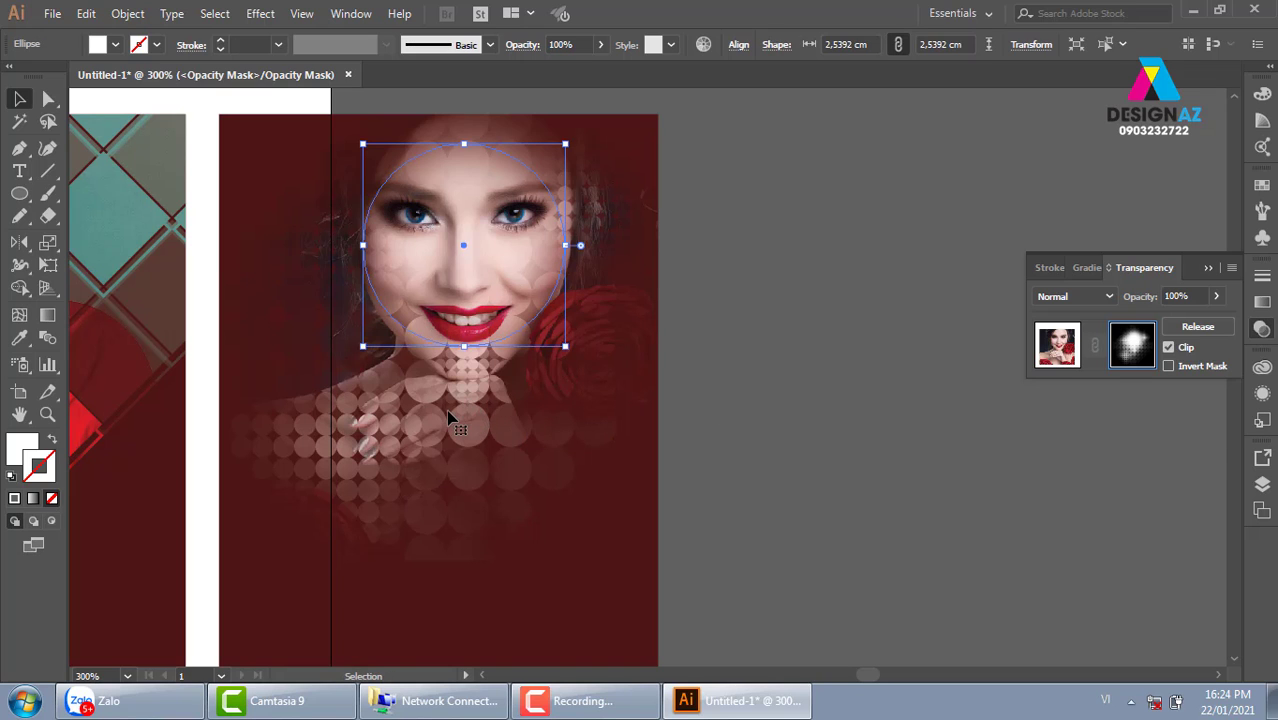
pyautogui.moveTo(468, 410); pyautogui.dragTo(607, 410)
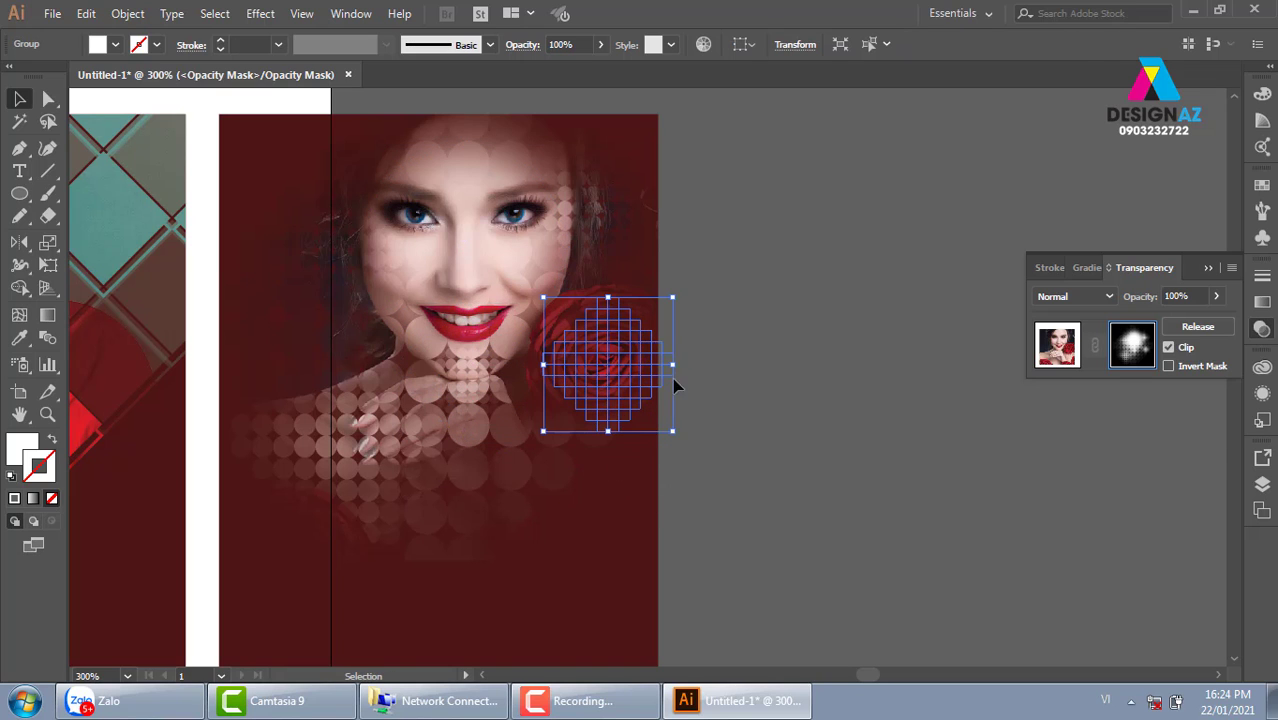
pyautogui.moveTo(665, 303)
pyautogui.mouseDown()
pyautogui.moveTo(727, 251)
pyautogui.moveTo(714, 252)
pyautogui.mouseUp()
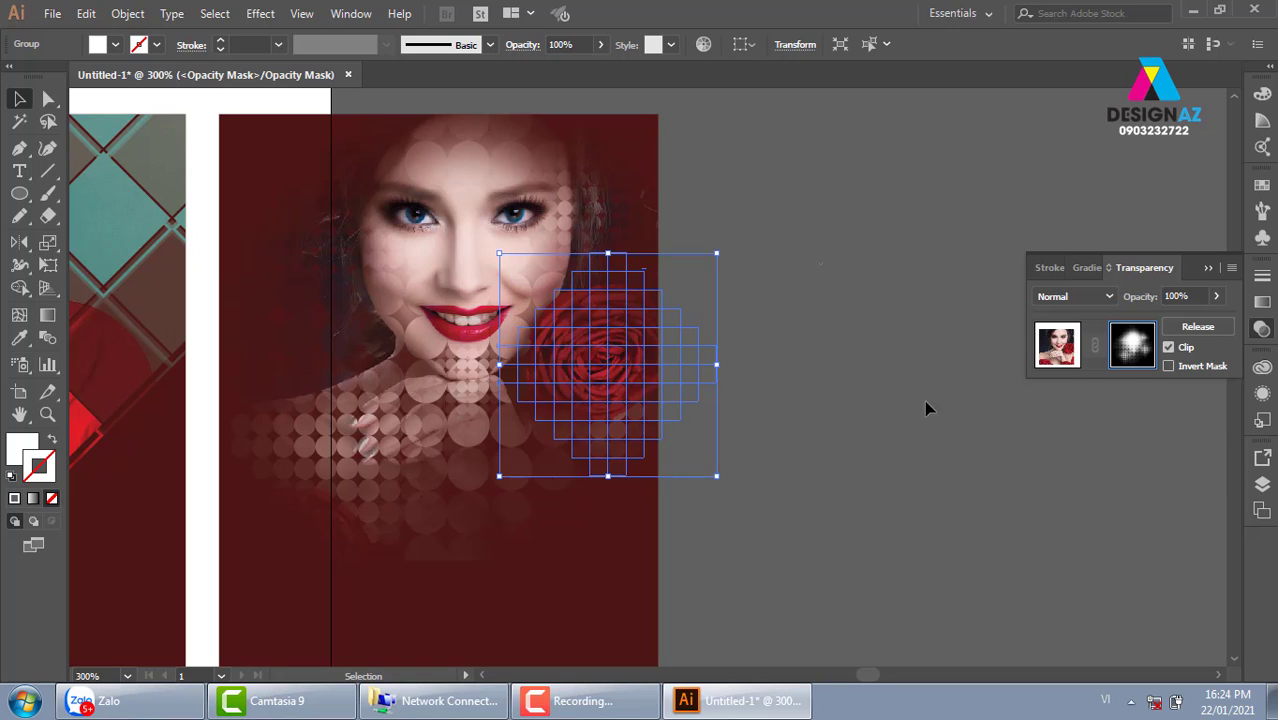
pyautogui.click(926, 430)
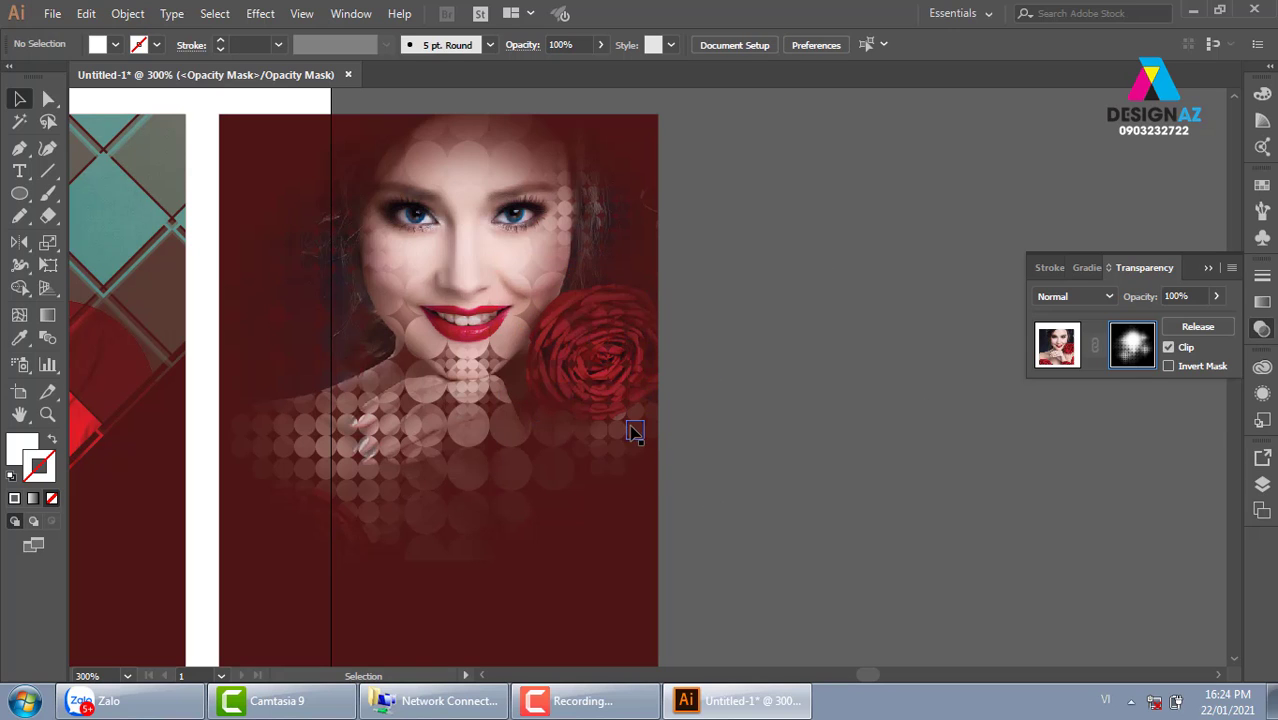
pyautogui.moveTo(635, 432); pyautogui.dragTo(321, 367)
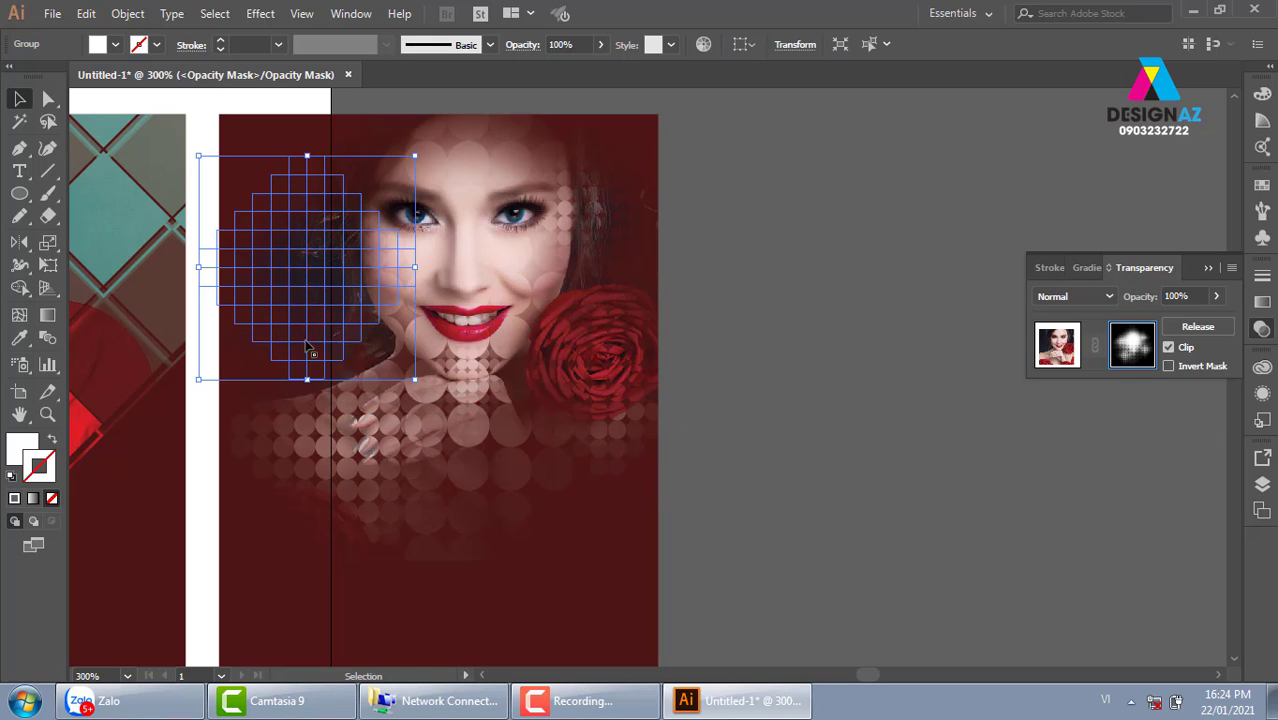
pyautogui.hotkey('ctrl', 'z')
pyautogui.moveTo(633, 420); pyautogui.dragTo(445, 488)
pyautogui.click(848, 507)
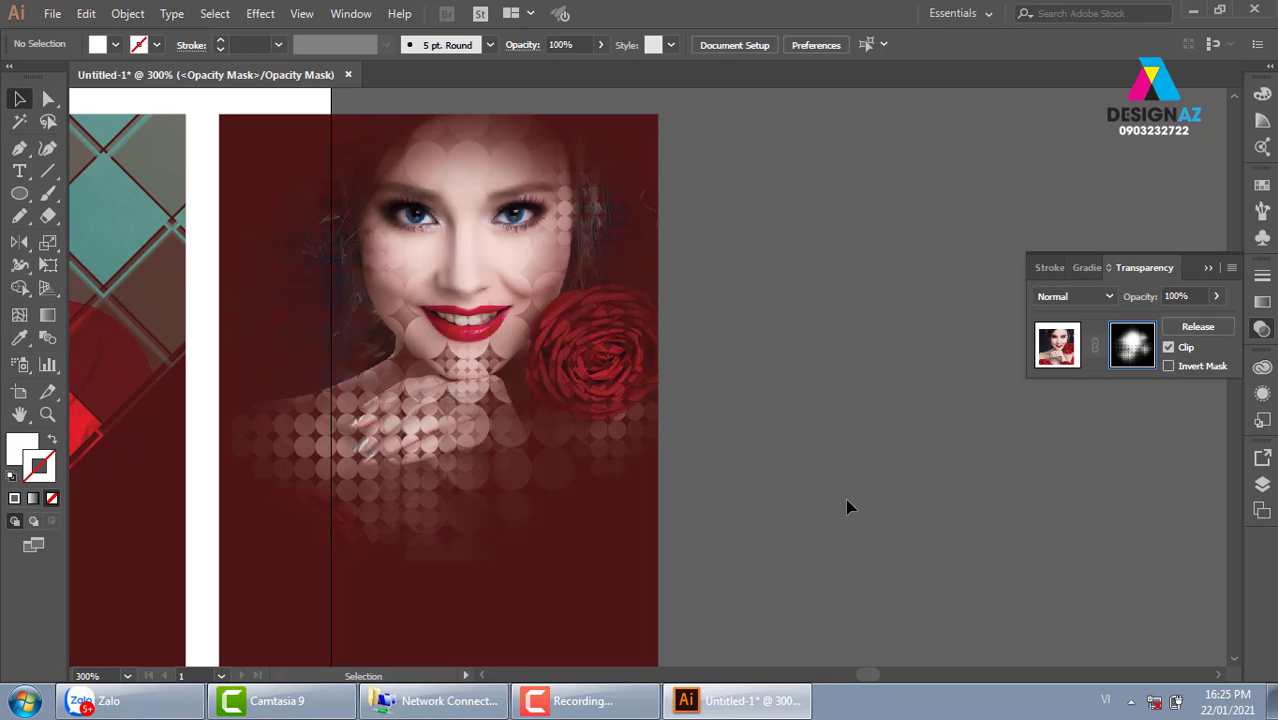
pyautogui.hotkey('ctrl', '-')
pyautogui.hotkey('ctrl', '-')
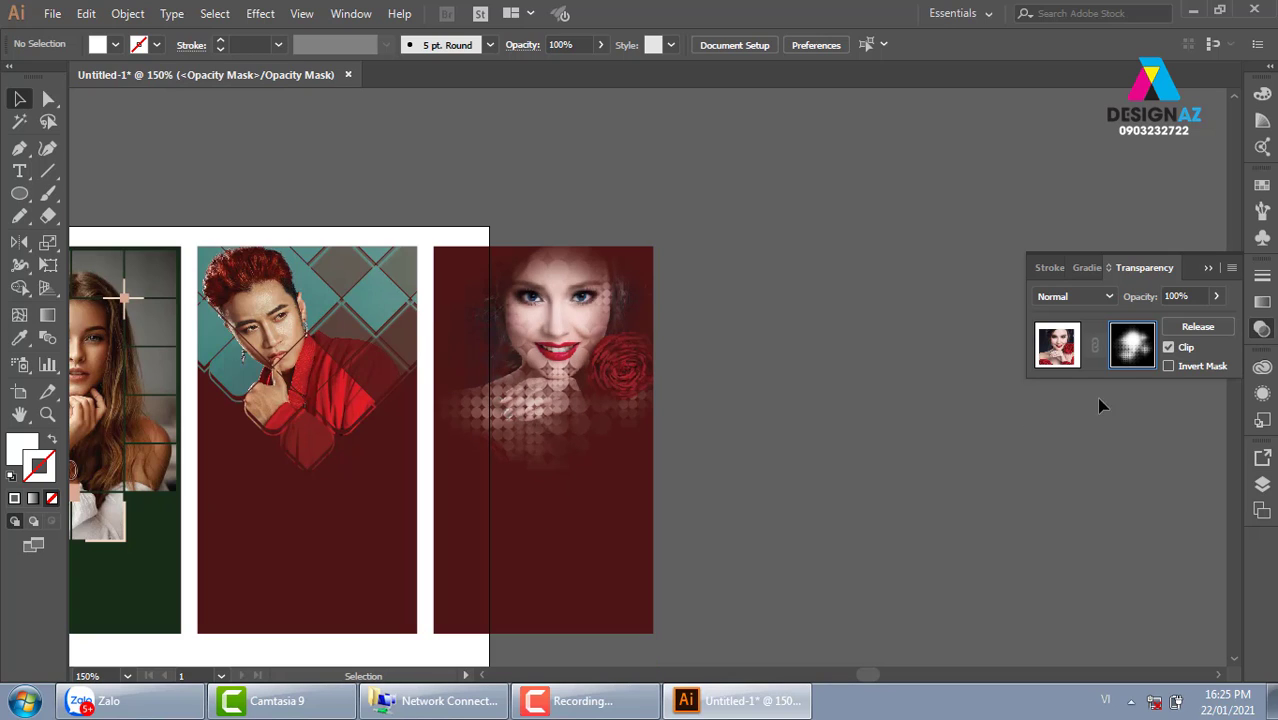
# Step: Exit mask editing and Alt-drag a copy of the dark red background below the poster
pyautogui.click(1074, 342)
pyautogui.click(845, 462)
pyautogui.moveTo(578, 562); pyautogui.dragTo(695, 399)
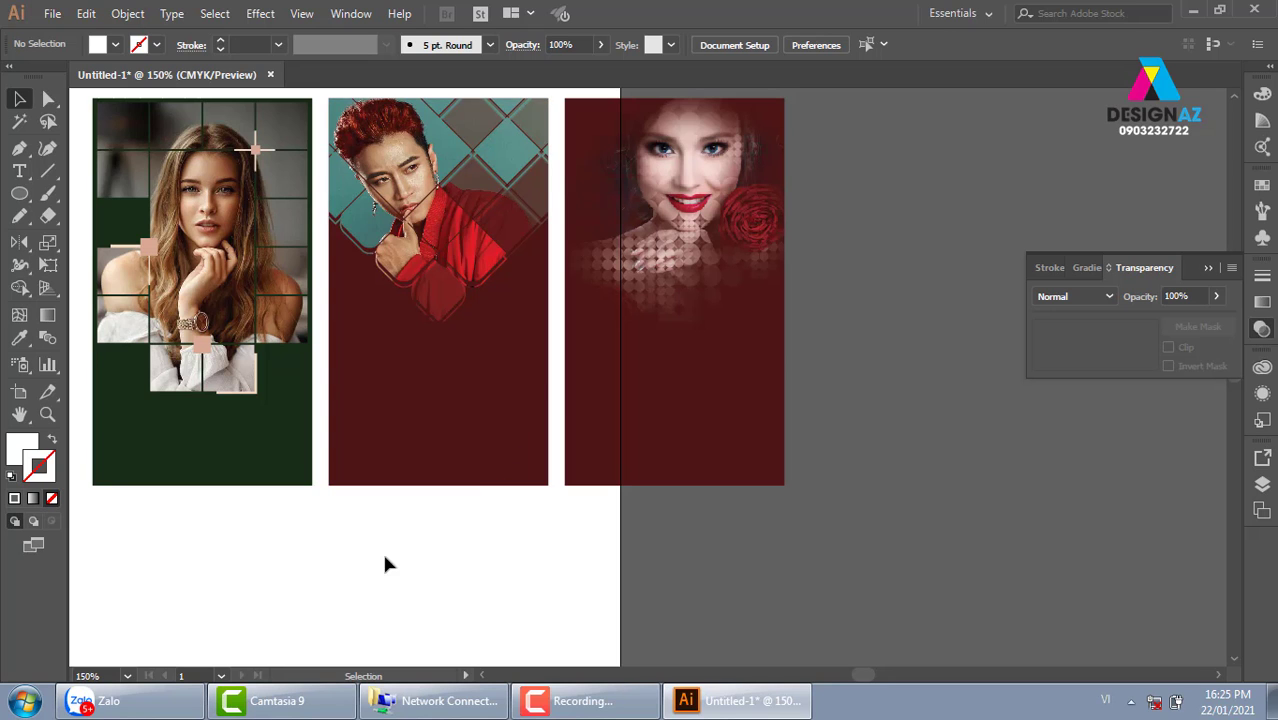
pyautogui.moveTo(385, 565)
pyautogui.mouseDown()
pyautogui.moveTo(580, 537)
pyautogui.moveTo(508, 320)
pyautogui.mouseUp()
pyautogui.moveTo(676, 183); pyautogui.dragTo(677, 631)
pyautogui.click(806, 421)
pyautogui.moveTo(845, 379); pyautogui.dragTo(716, 343)
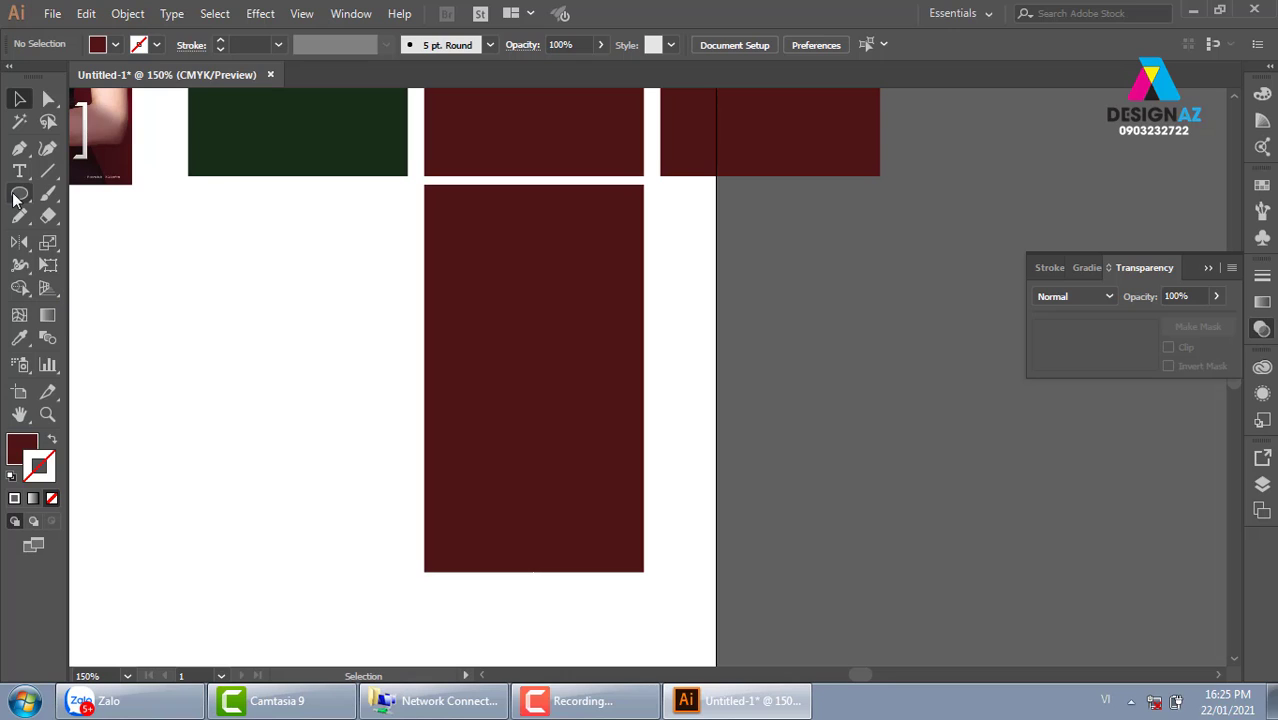
# Step: Draw a square on the new red rectangle with the Rectangle Tool
pyautogui.moveTo(19, 194); pyautogui.dragTo(128, 191)
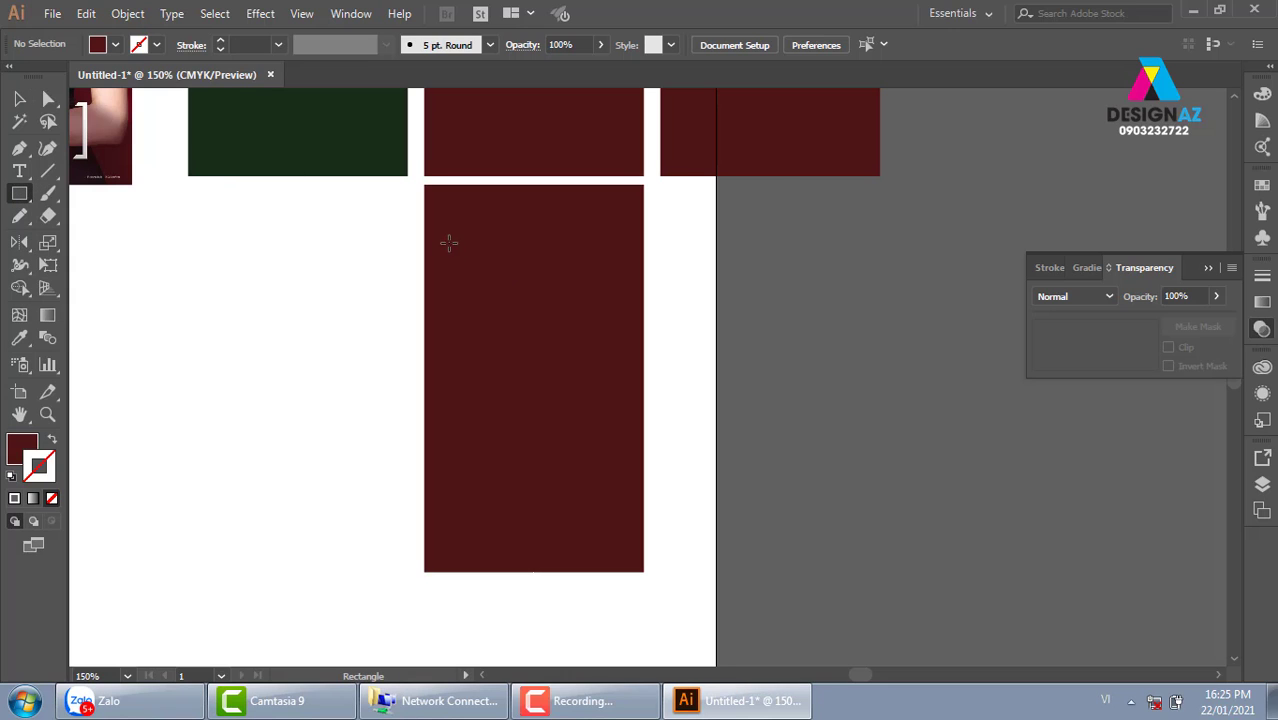
pyautogui.moveTo(448, 242); pyautogui.dragTo(550, 340)
pyautogui.press('z')
pyautogui.moveTo(514, 285); pyautogui.dragTo(796, 497)
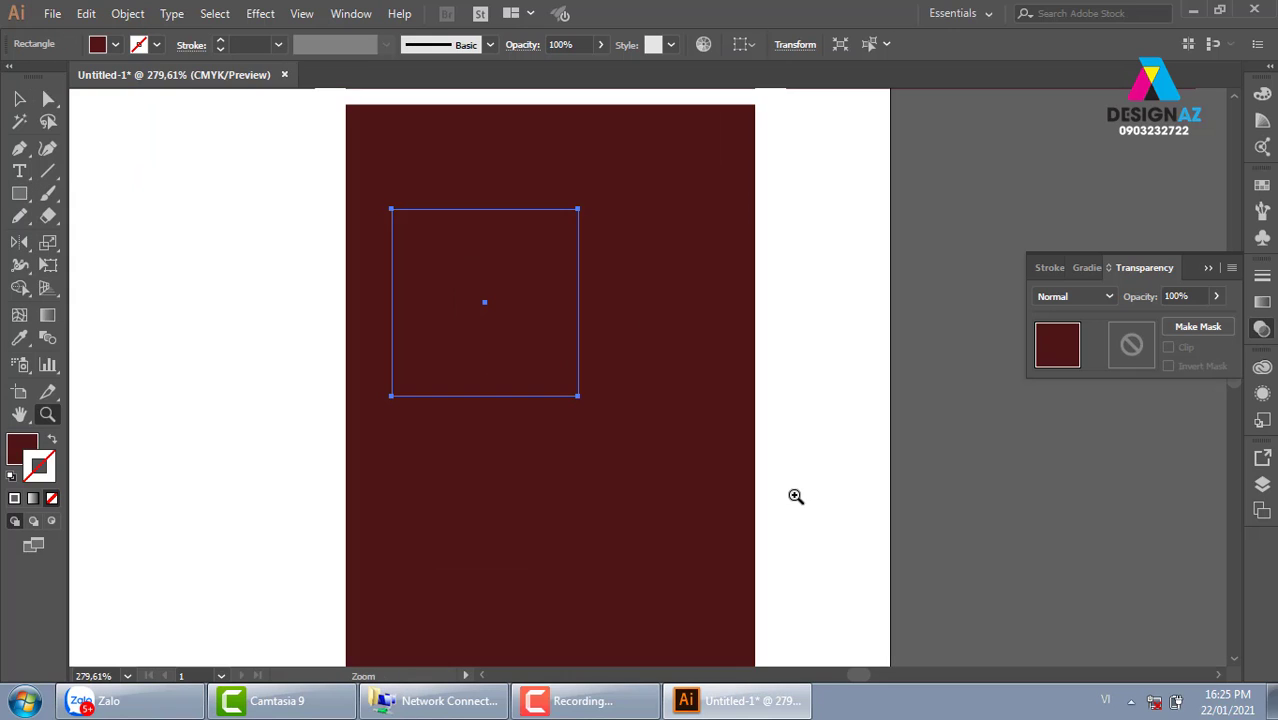
pyautogui.moveTo(713, 447); pyautogui.dragTo(640, 449)
# Step: Fill the square with the teal swatch, remove its stroke, and move it toward the centre
pyautogui.click(19, 98)
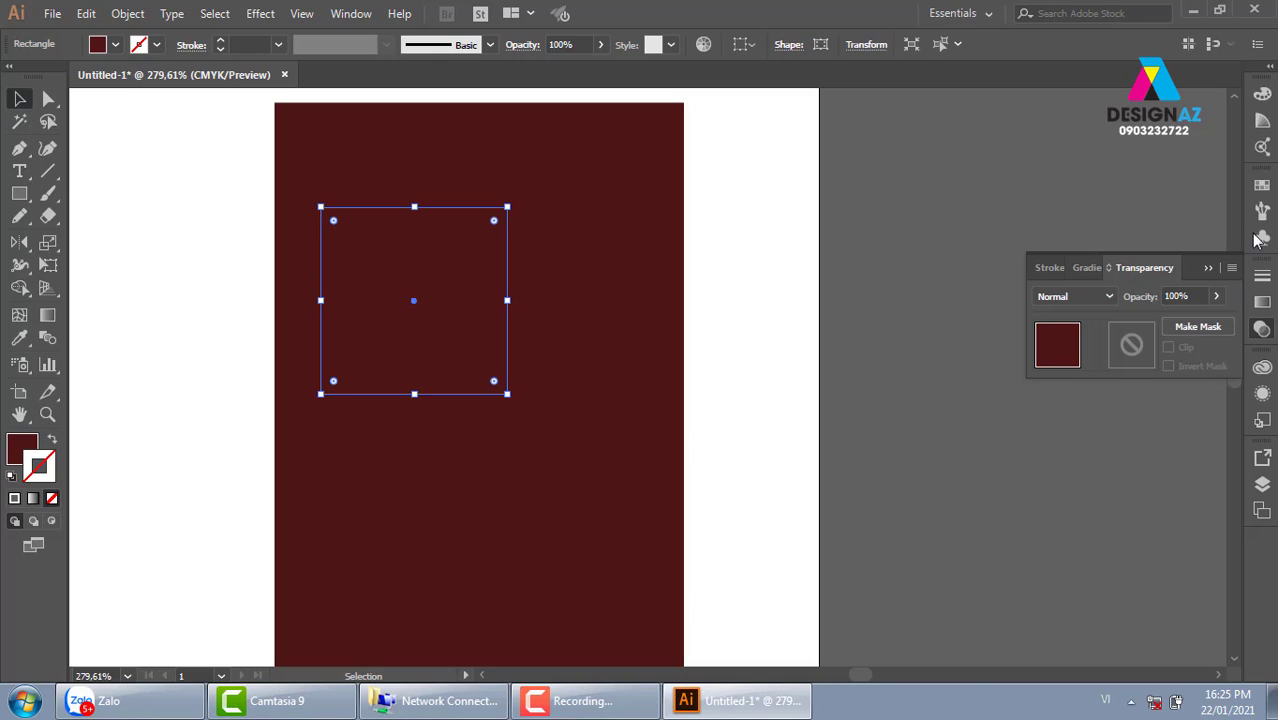
pyautogui.click(1262, 184)
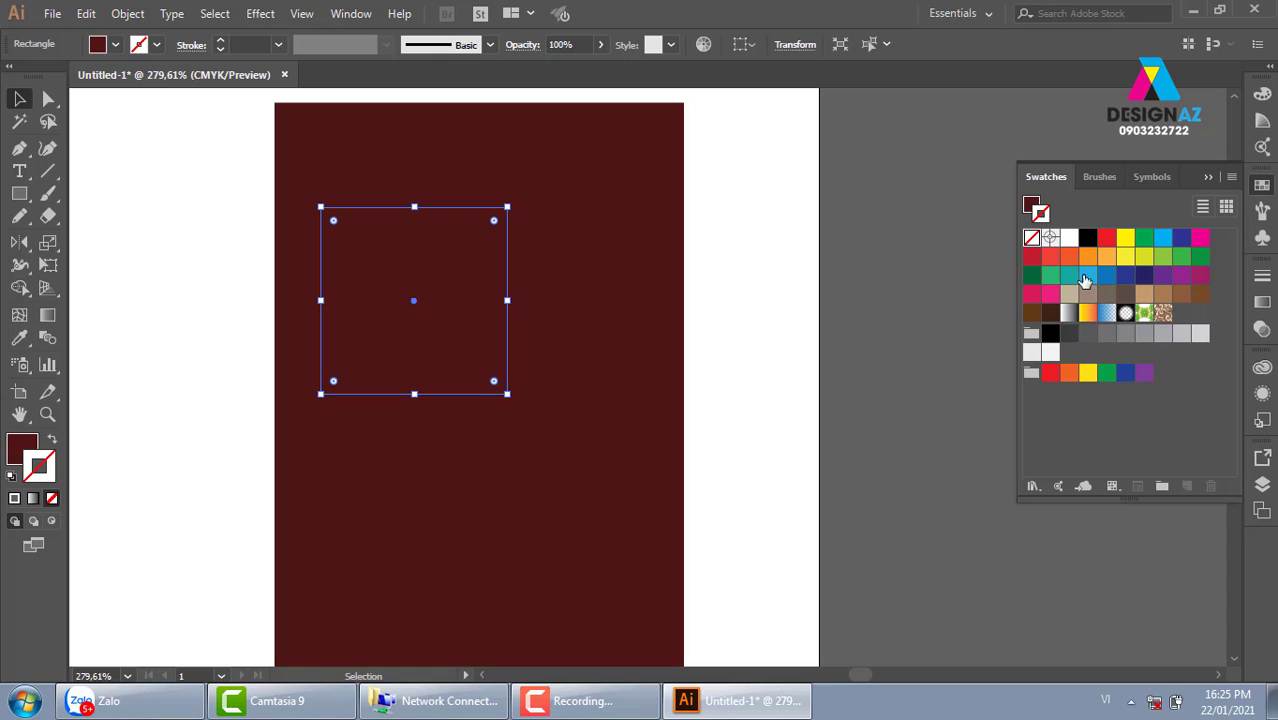
pyautogui.click(1089, 277)
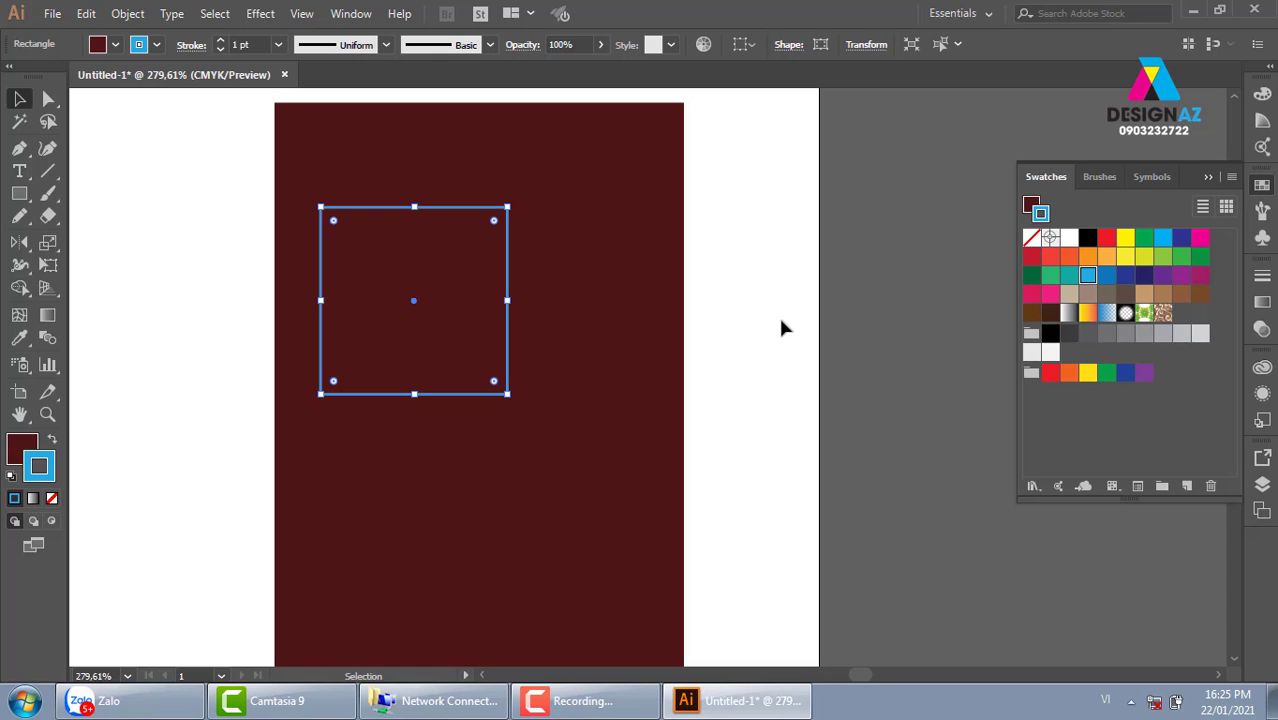
pyautogui.hotkey('shift', 'x')
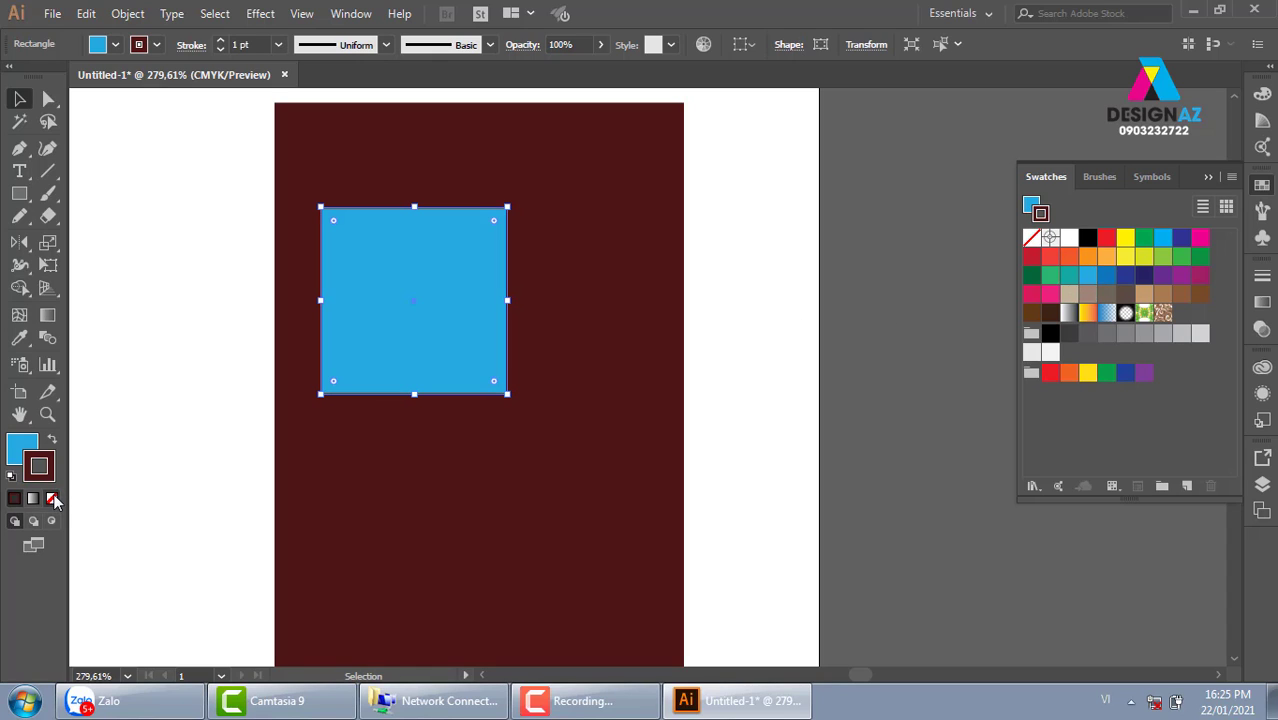
pyautogui.click(53, 499)
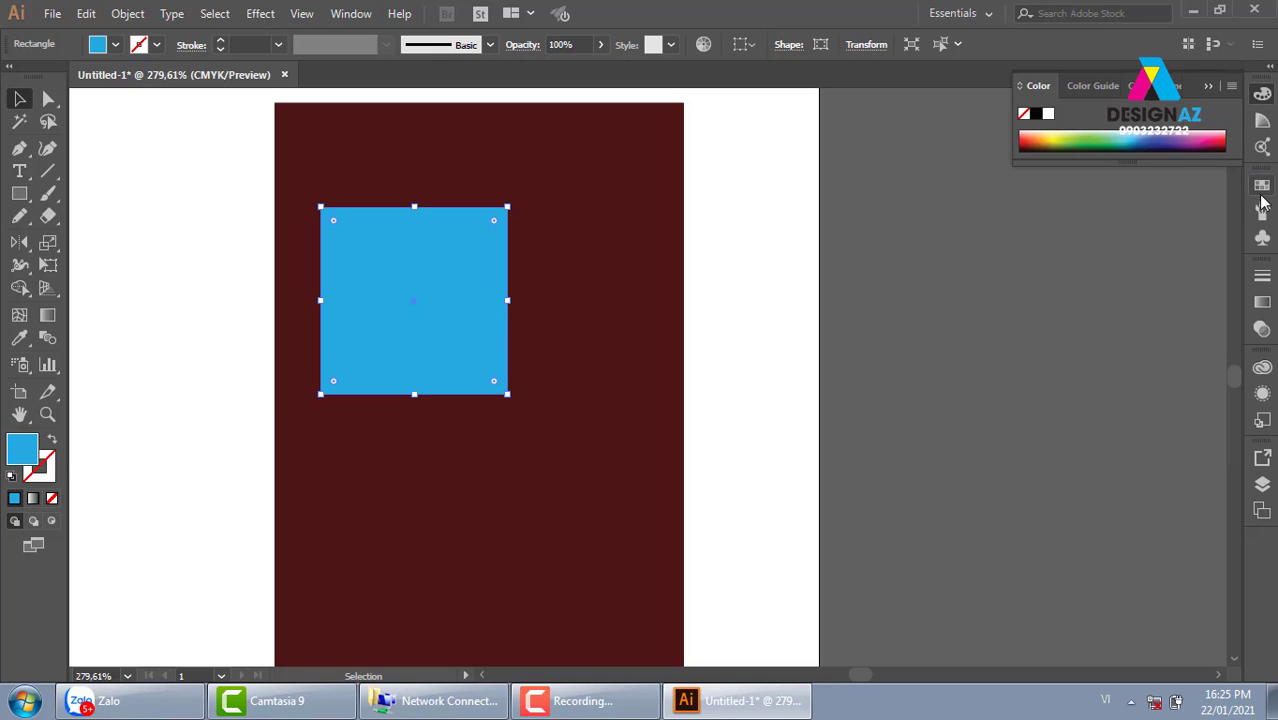
pyautogui.click(1261, 194)
pyautogui.click(1070, 276)
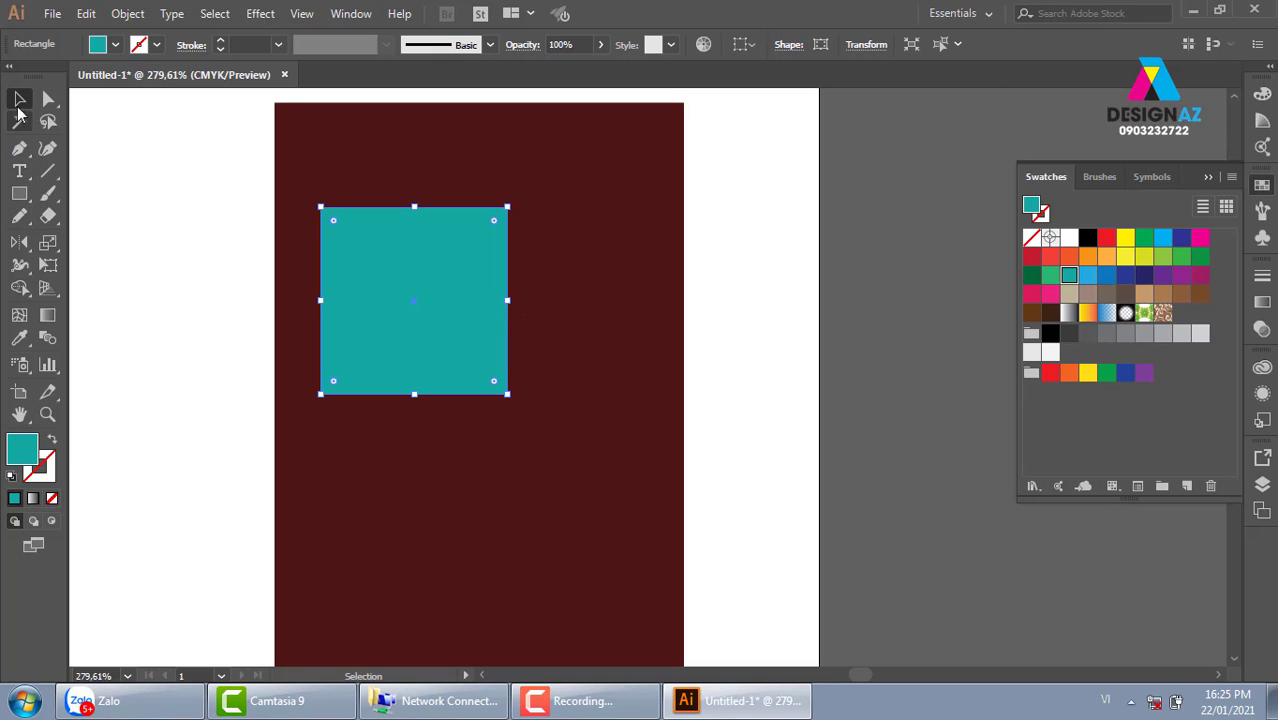
pyautogui.click(728, 331)
pyautogui.moveTo(430, 290); pyautogui.dragTo(486, 376)
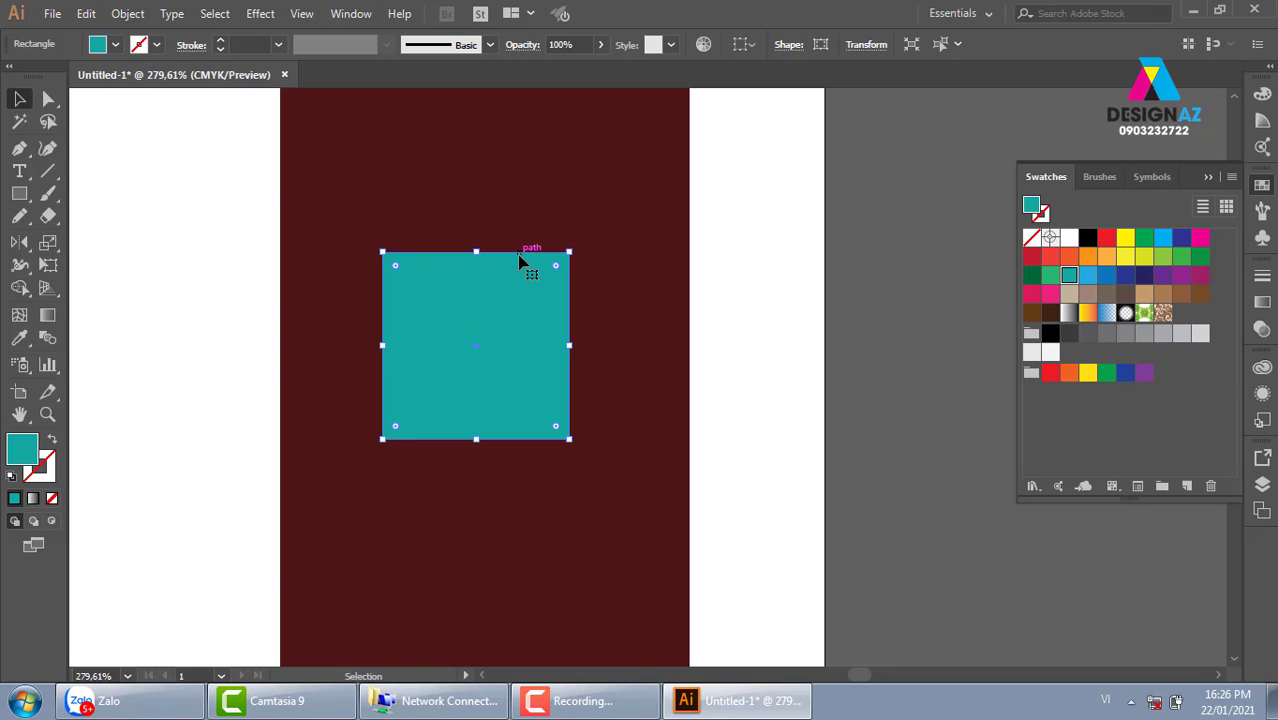
# Step: Apply Pucker & Bloat with a moderate bloat so the square becomes four rounded petals
pyautogui.click(260, 13)
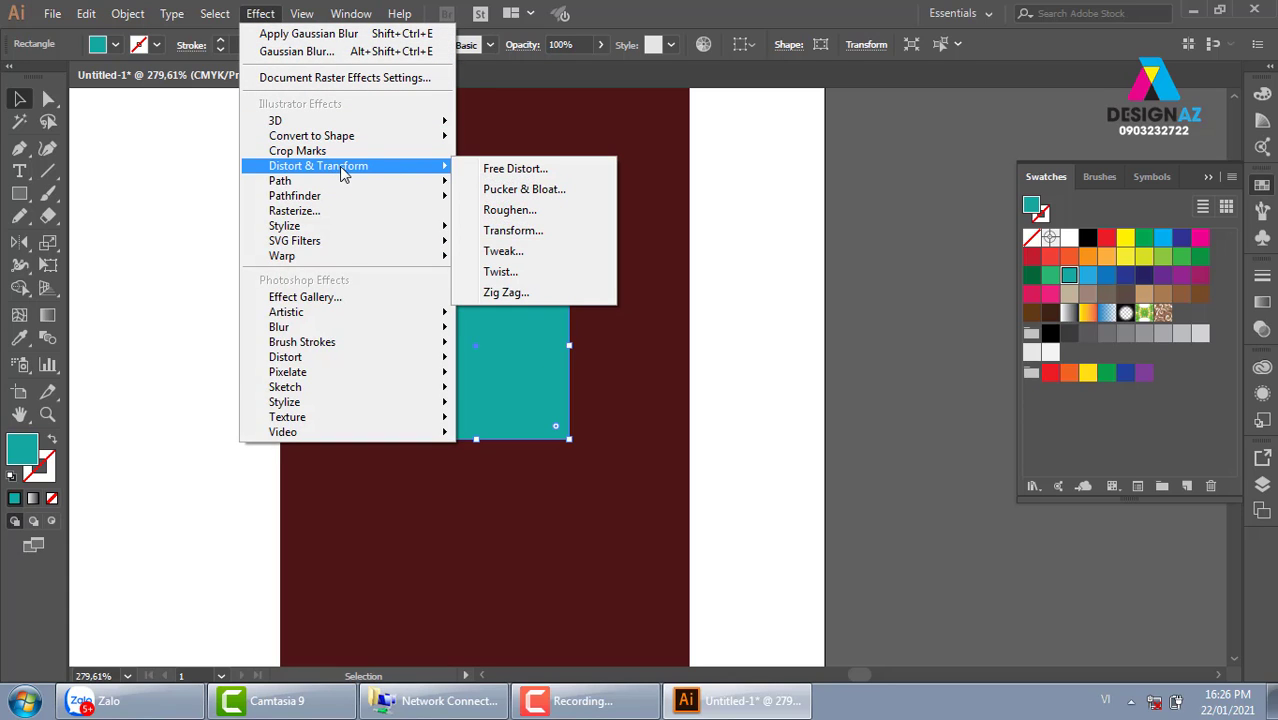
pyautogui.moveTo(318, 166)
pyautogui.click(570, 195)
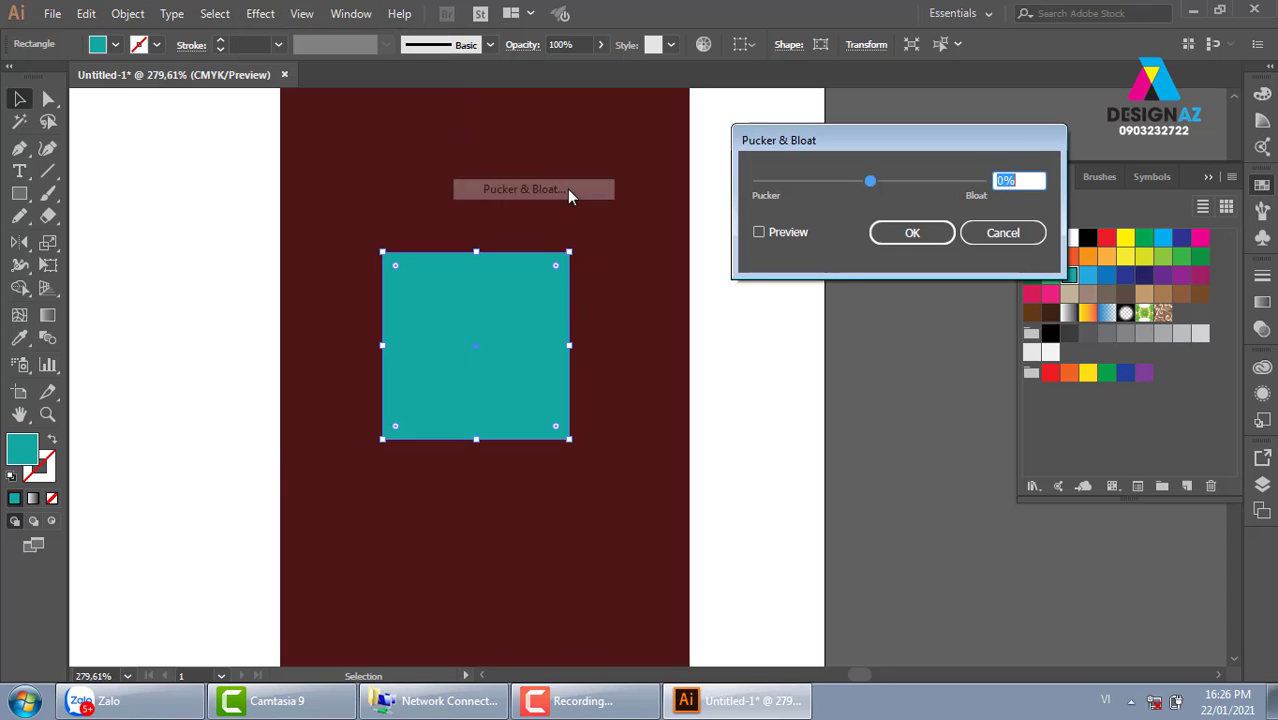
pyautogui.click(766, 233)
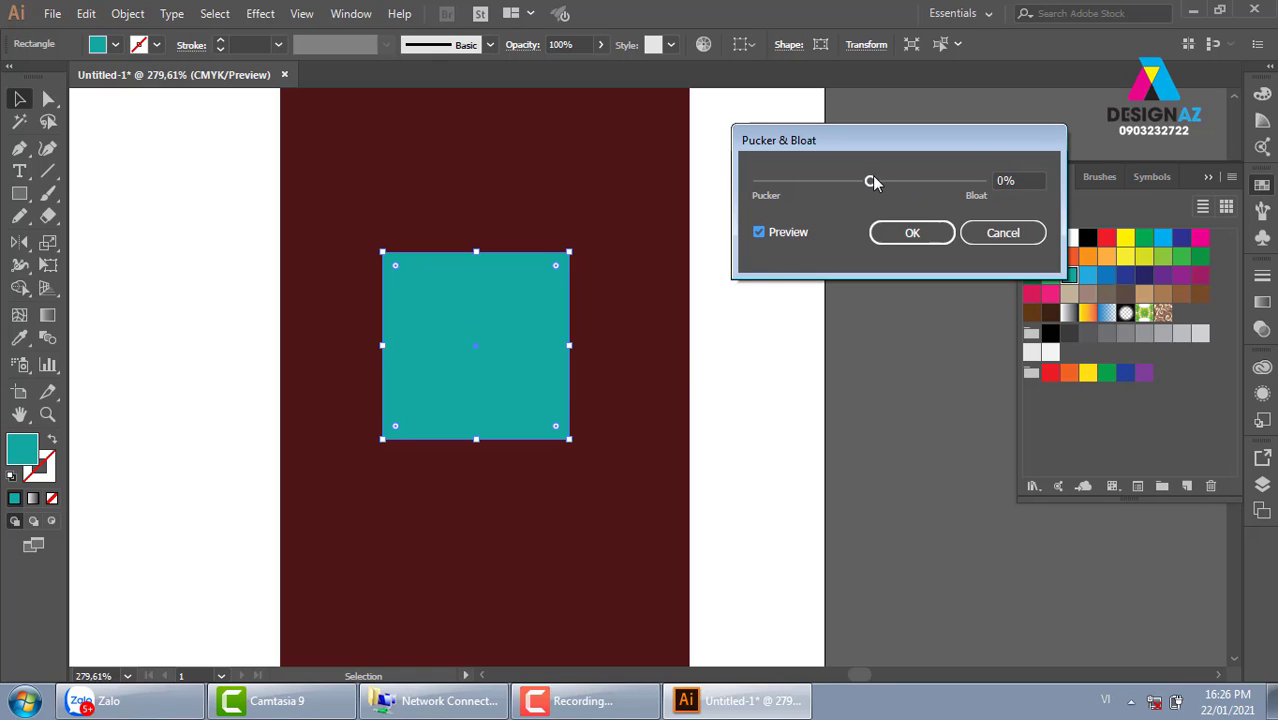
pyautogui.moveTo(870, 181); pyautogui.dragTo(907, 183)
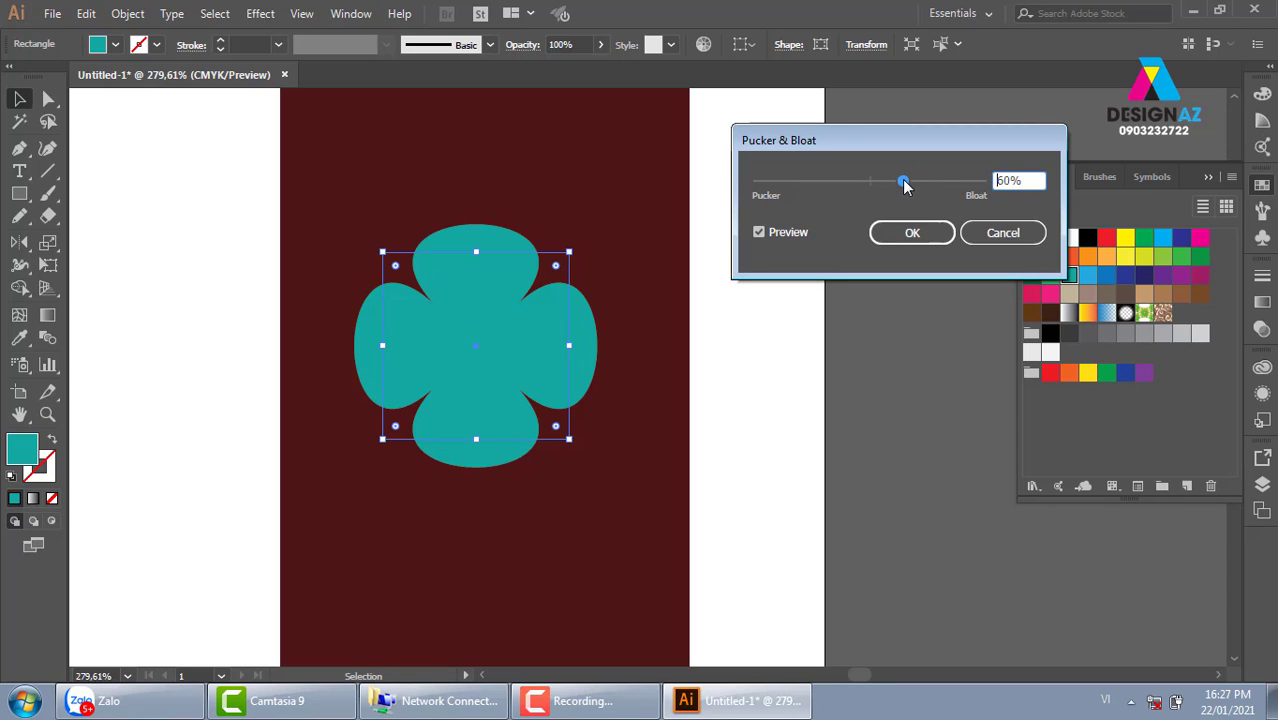
pyautogui.moveTo(904, 185); pyautogui.dragTo(839, 196)
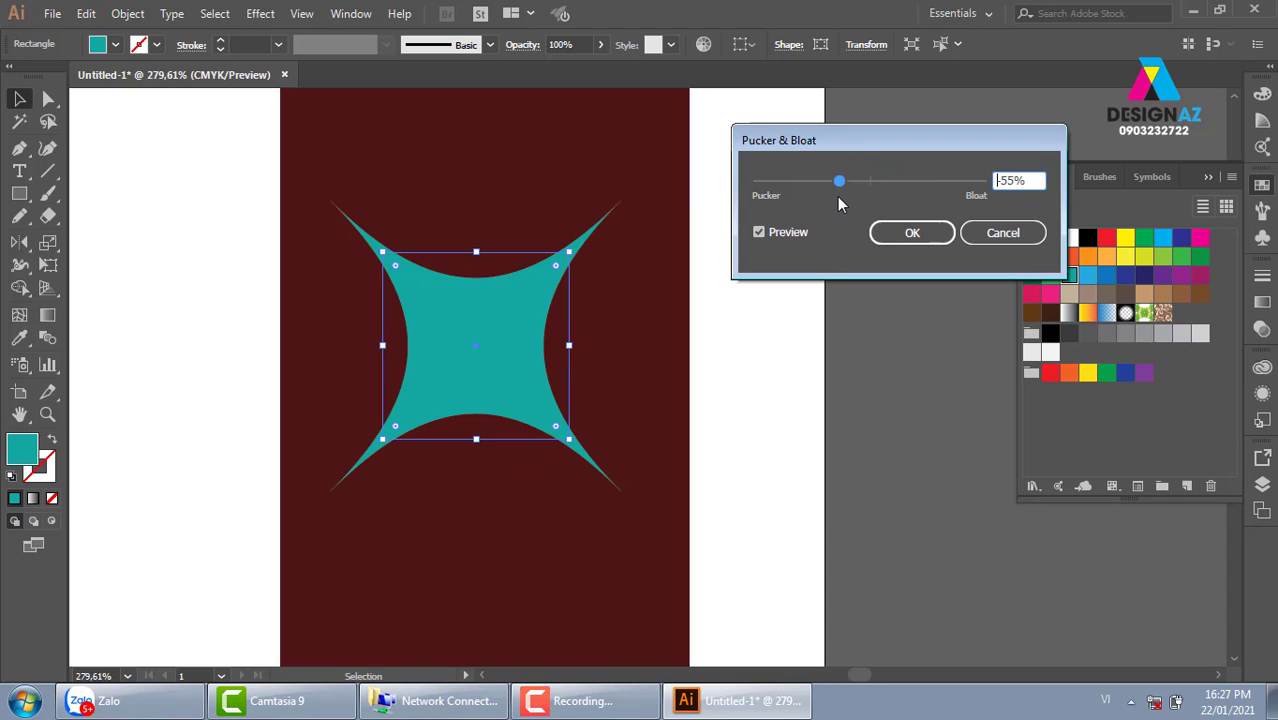
pyautogui.moveTo(839, 181); pyautogui.dragTo(907, 190)
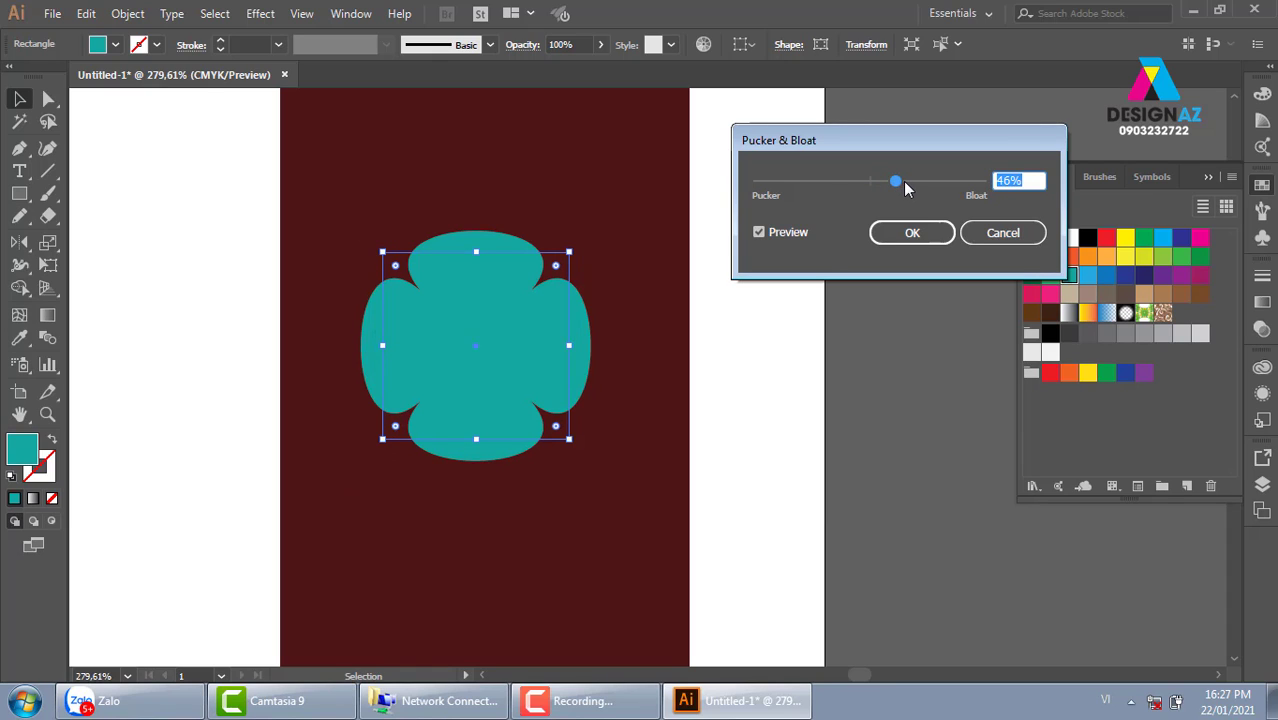
pyautogui.click(892, 238)
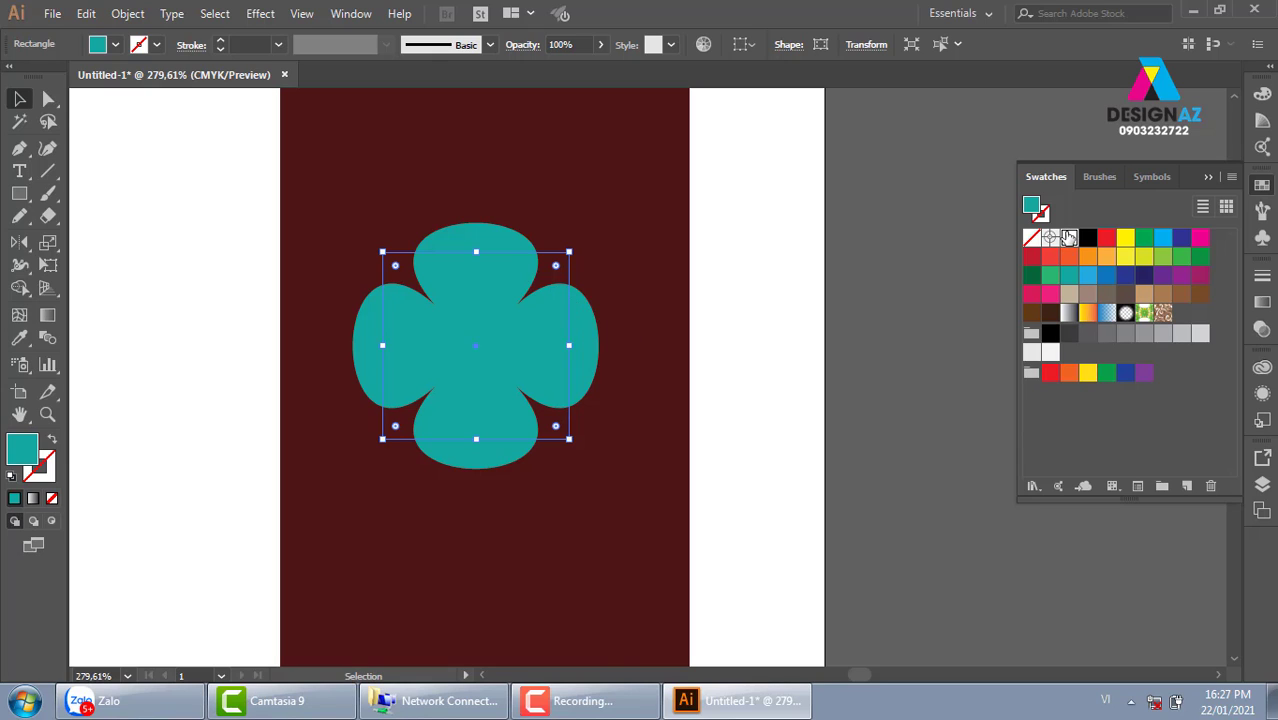
# Step: Fill the flower white, shrink it around its centre, and set 80% opacity
pyautogui.click(1069, 238)
pyautogui.click(613, 350)
pyautogui.click(562, 351)
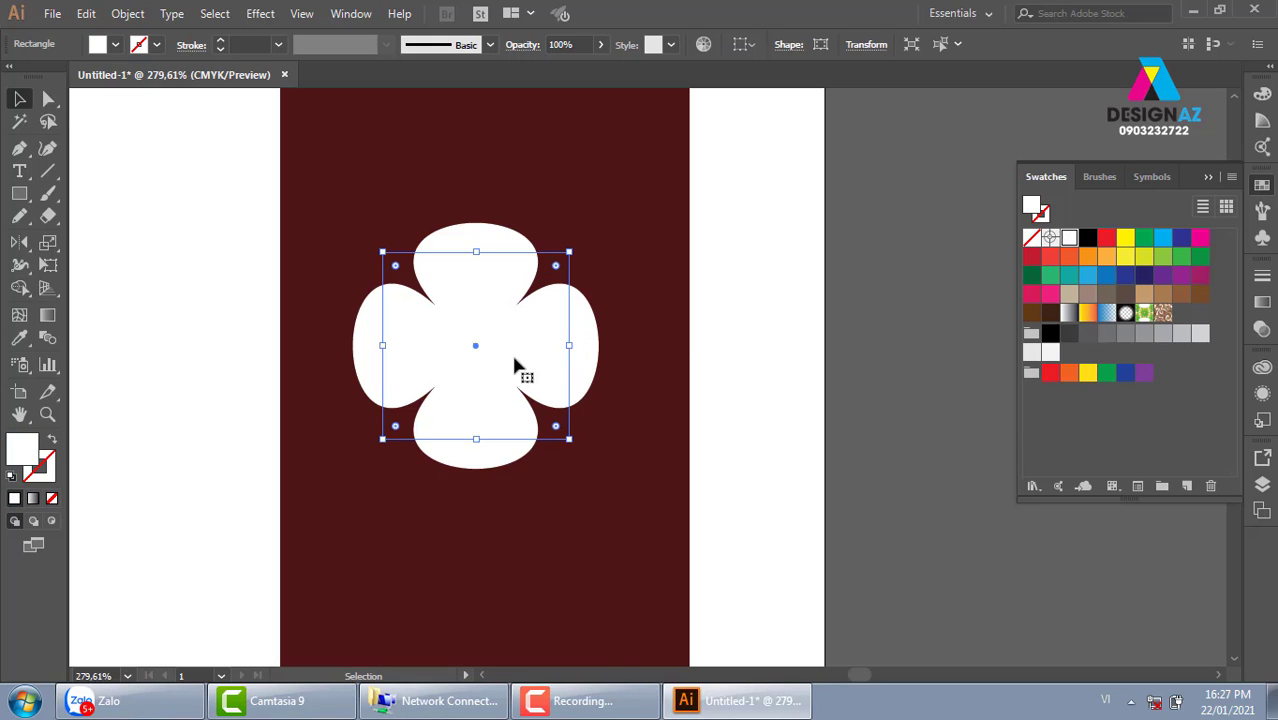
pyautogui.moveTo(570, 252); pyautogui.dragTo(516, 305)
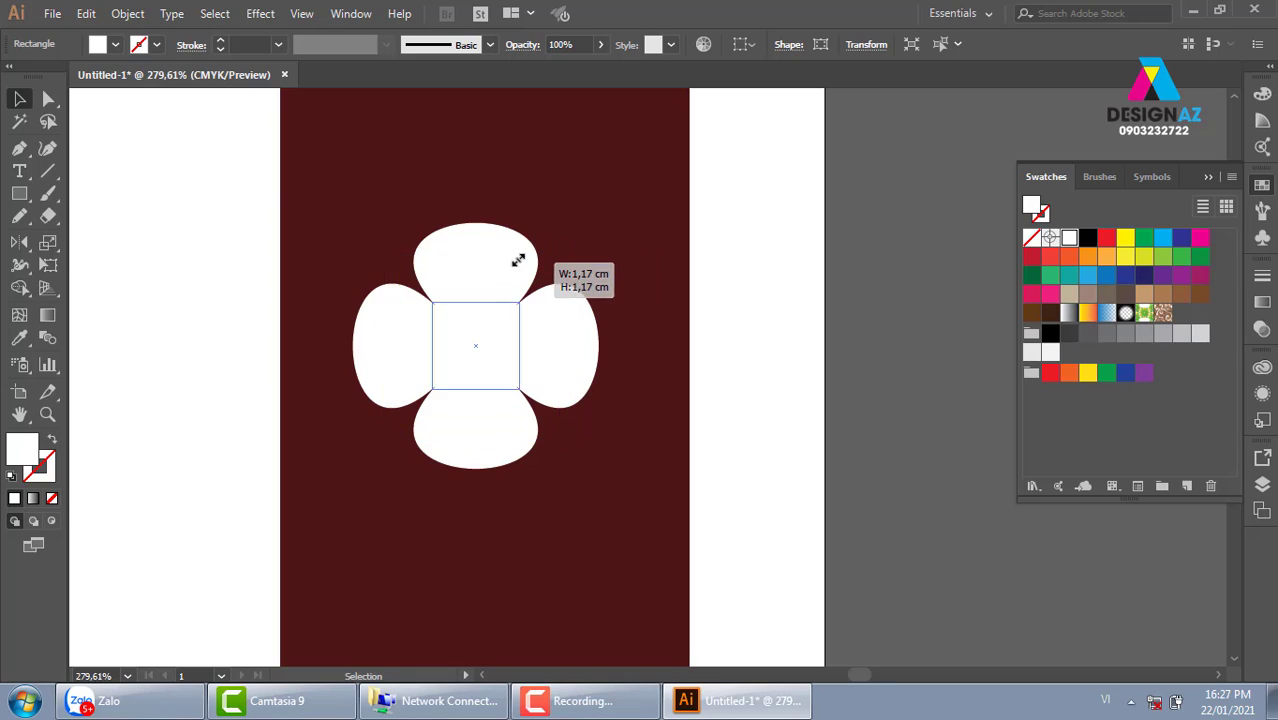
pyautogui.click(565, 44)
pyautogui.write('8')
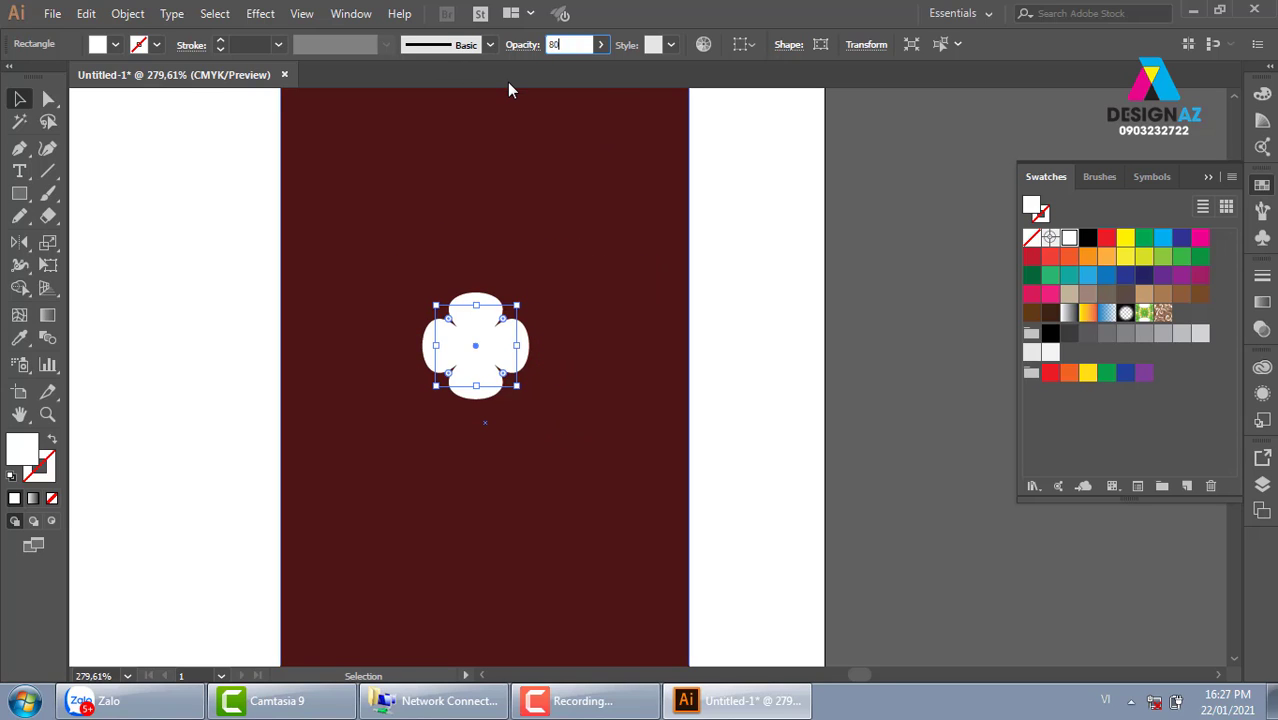
pyautogui.write('0')
pyautogui.press('Return')
pyautogui.click(800, 218)
# Step: Make a larger flower copy behind the original at 50% opacity
pyautogui.click(524, 346)
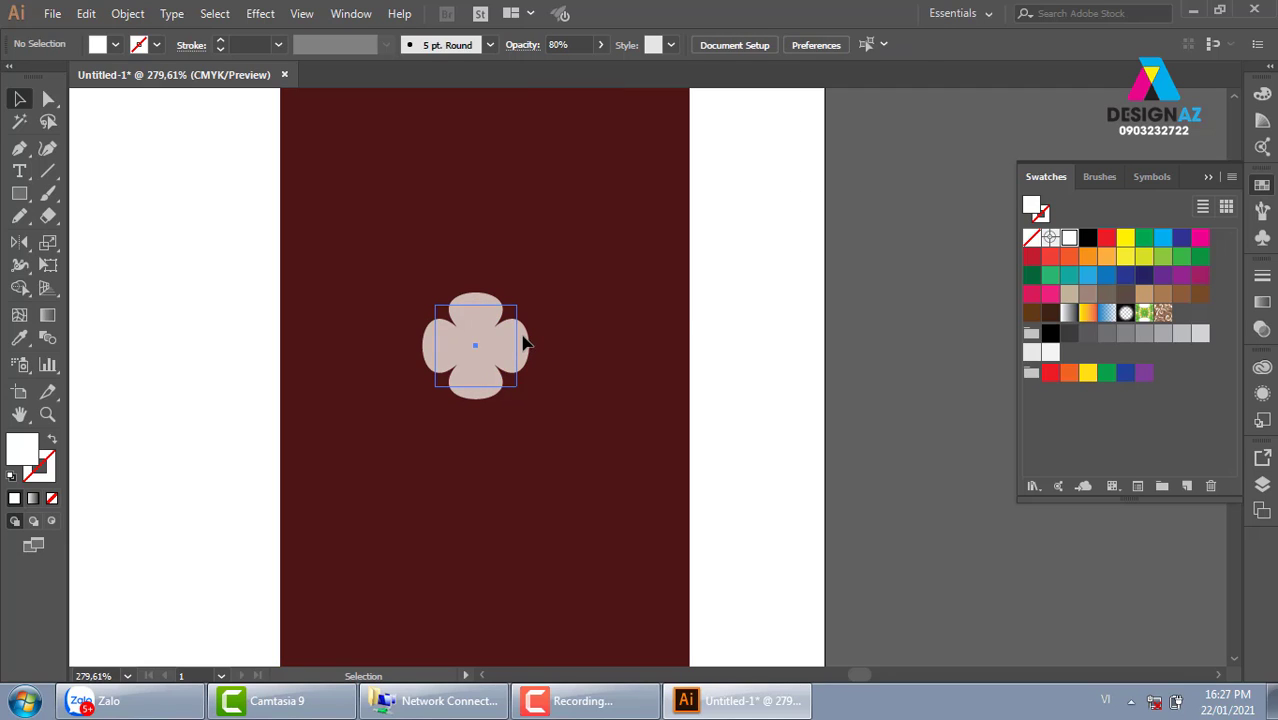
pyautogui.press('v')
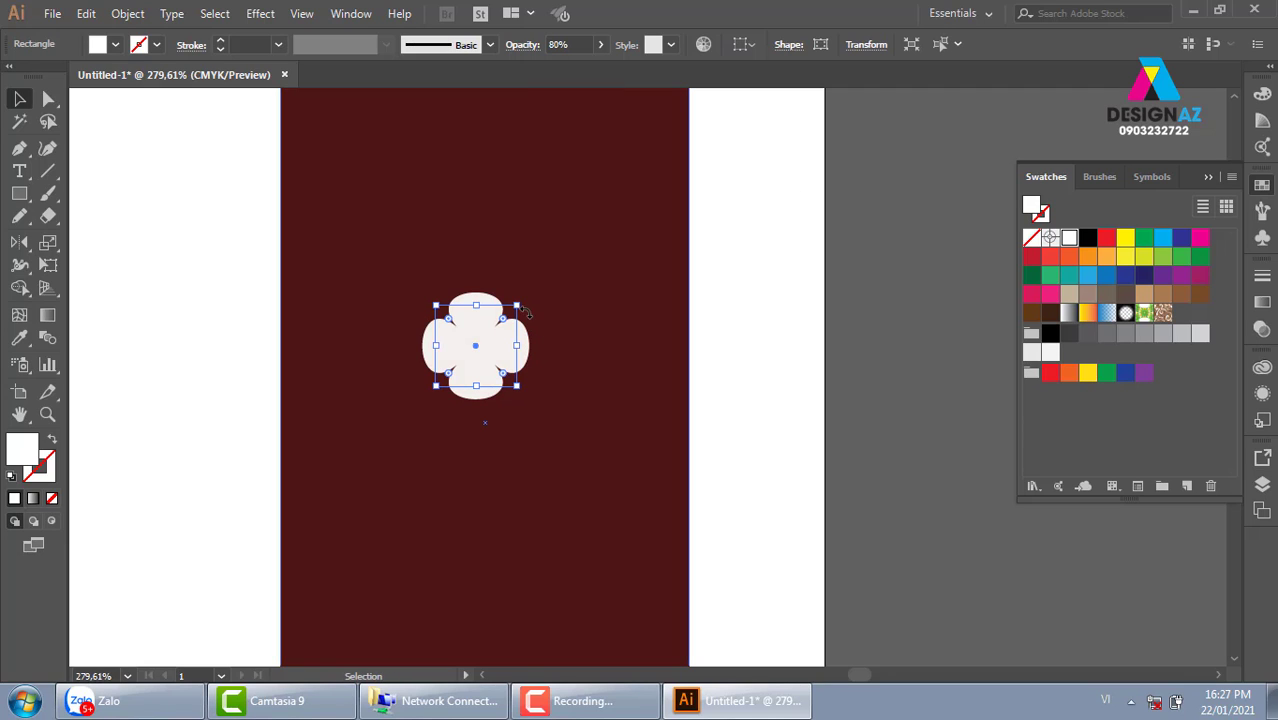
pyautogui.moveTo(519, 301); pyautogui.dragTo(531, 291)
pyautogui.click(574, 45)
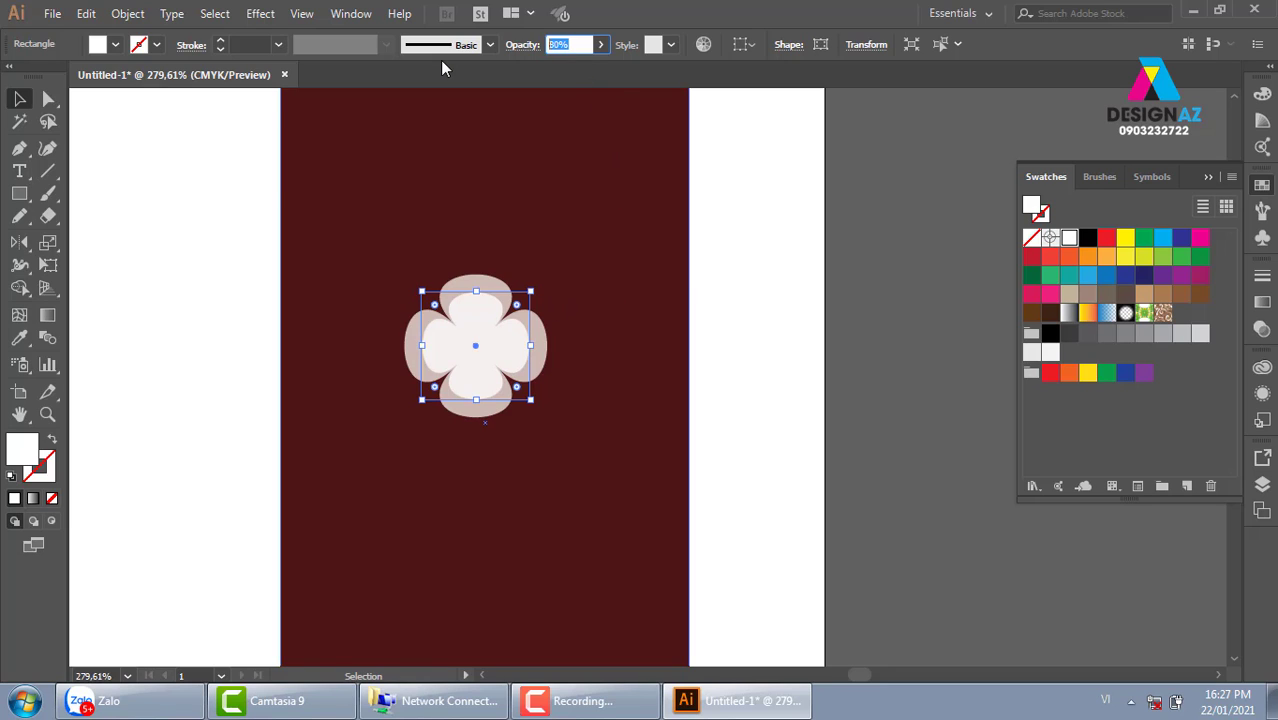
pyautogui.write('50')
pyautogui.press('Return')
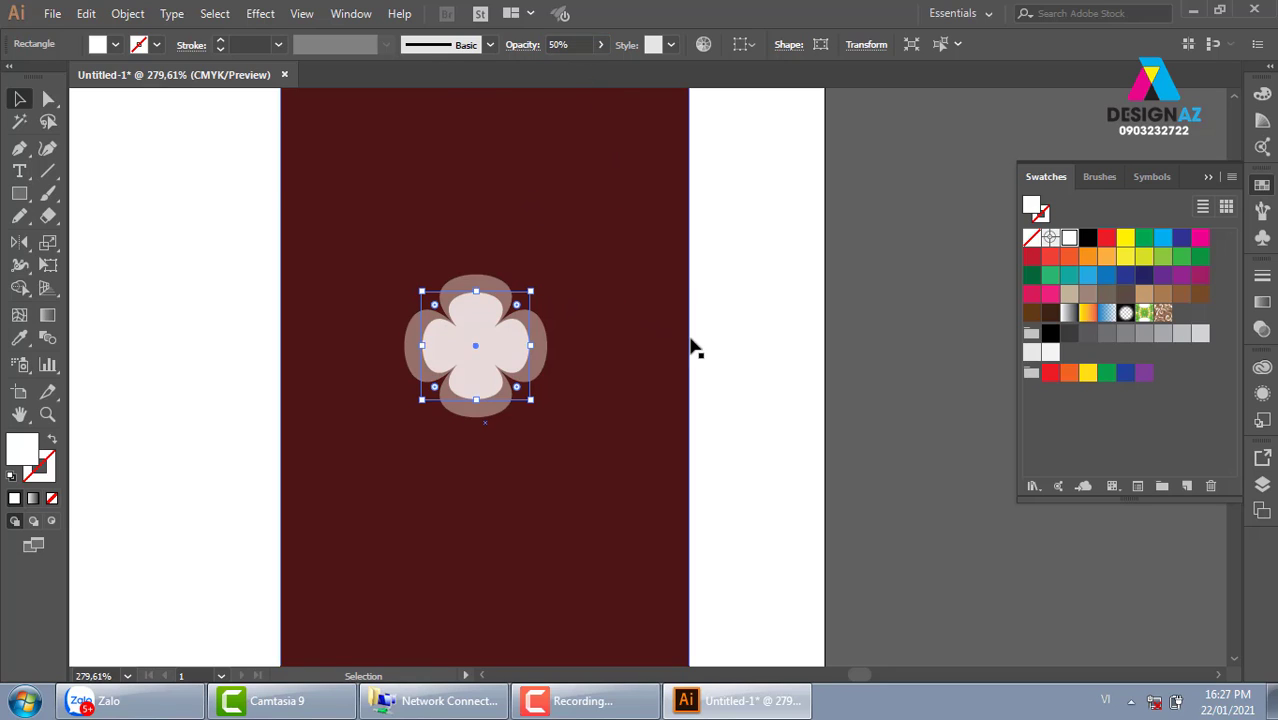
pyautogui.click(757, 337)
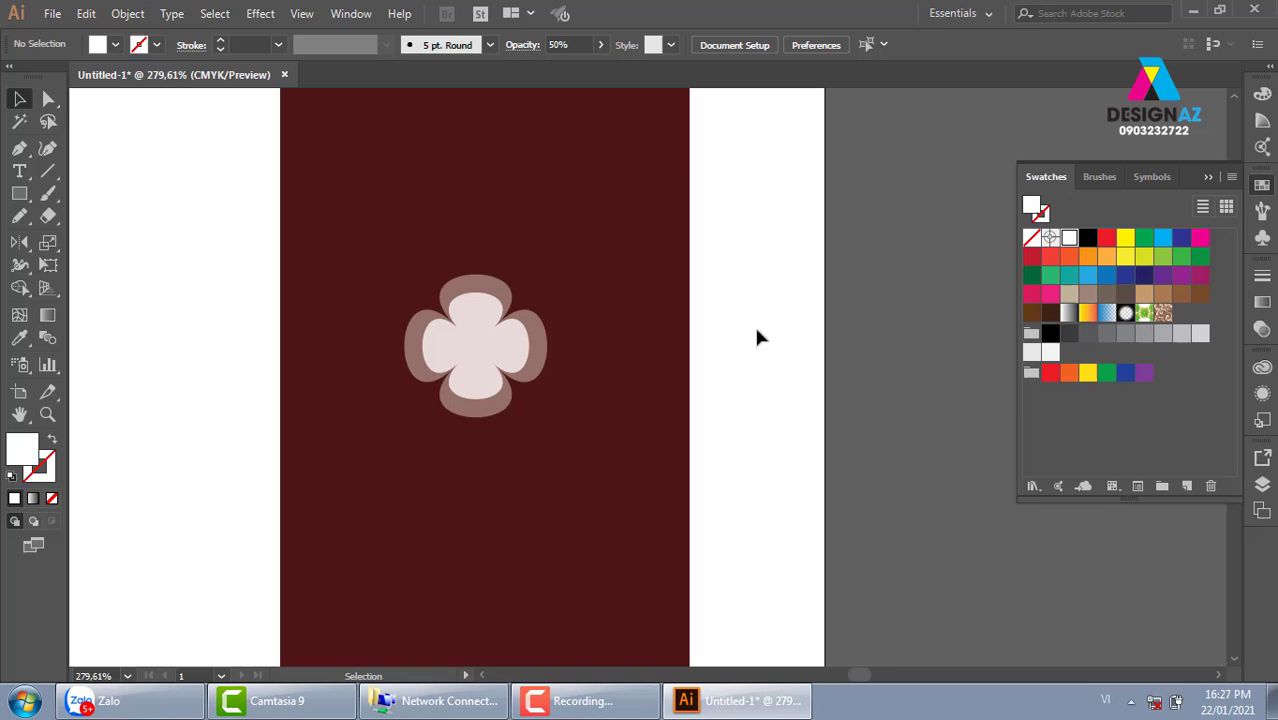
# Step: Shrink the inner flower further and raise its opacity to 100%
pyautogui.click(457, 357)
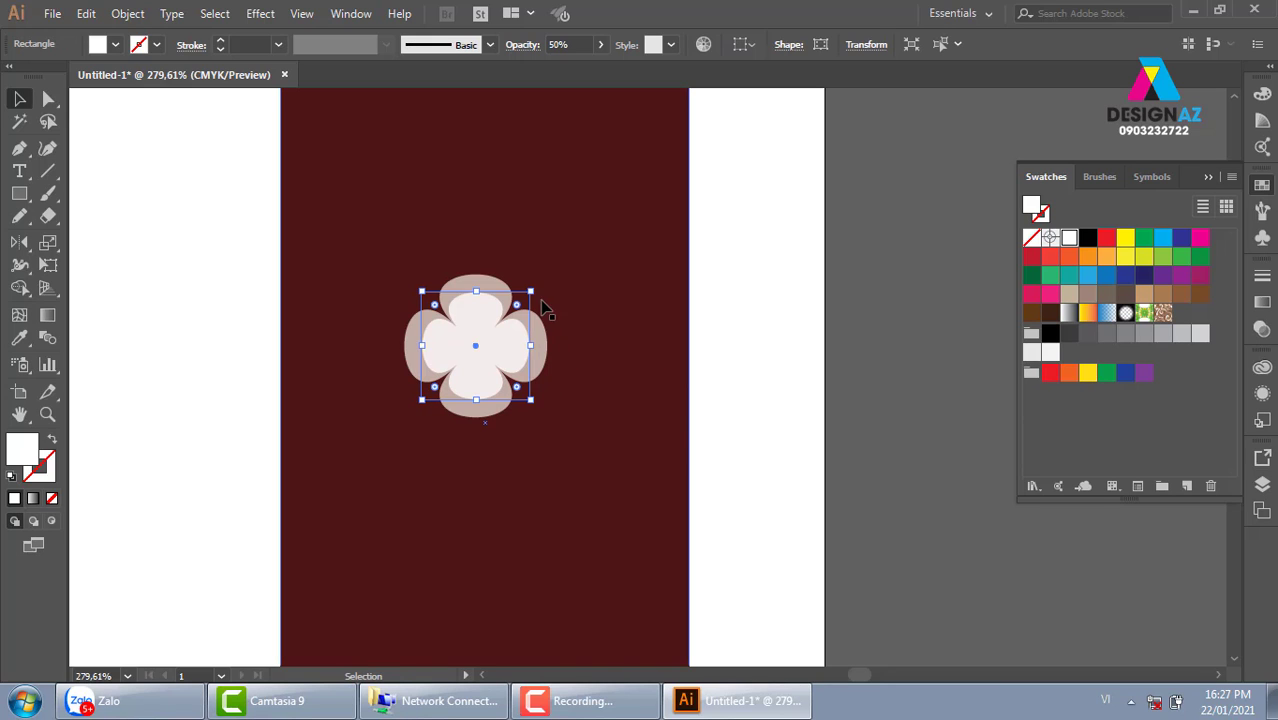
pyautogui.moveTo(530, 291); pyautogui.dragTo(510, 300)
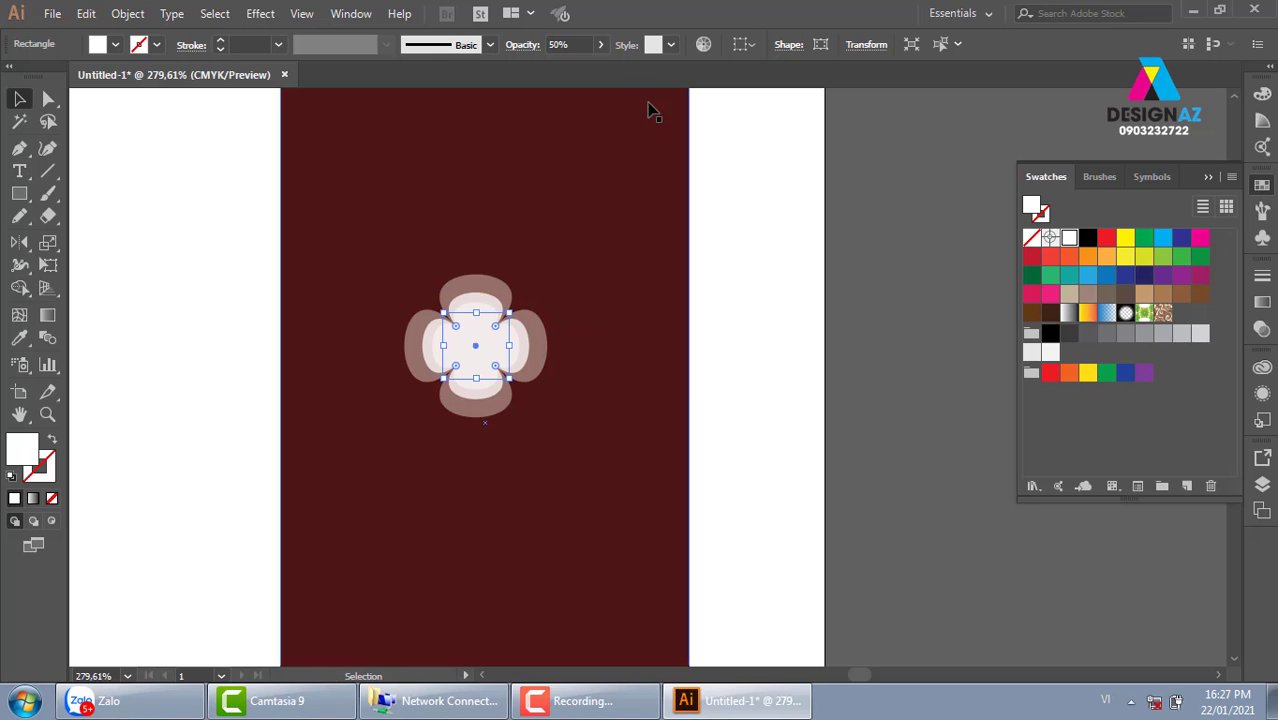
pyautogui.click(600, 44)
pyautogui.moveTo(563, 68); pyautogui.dragTo(666, 78)
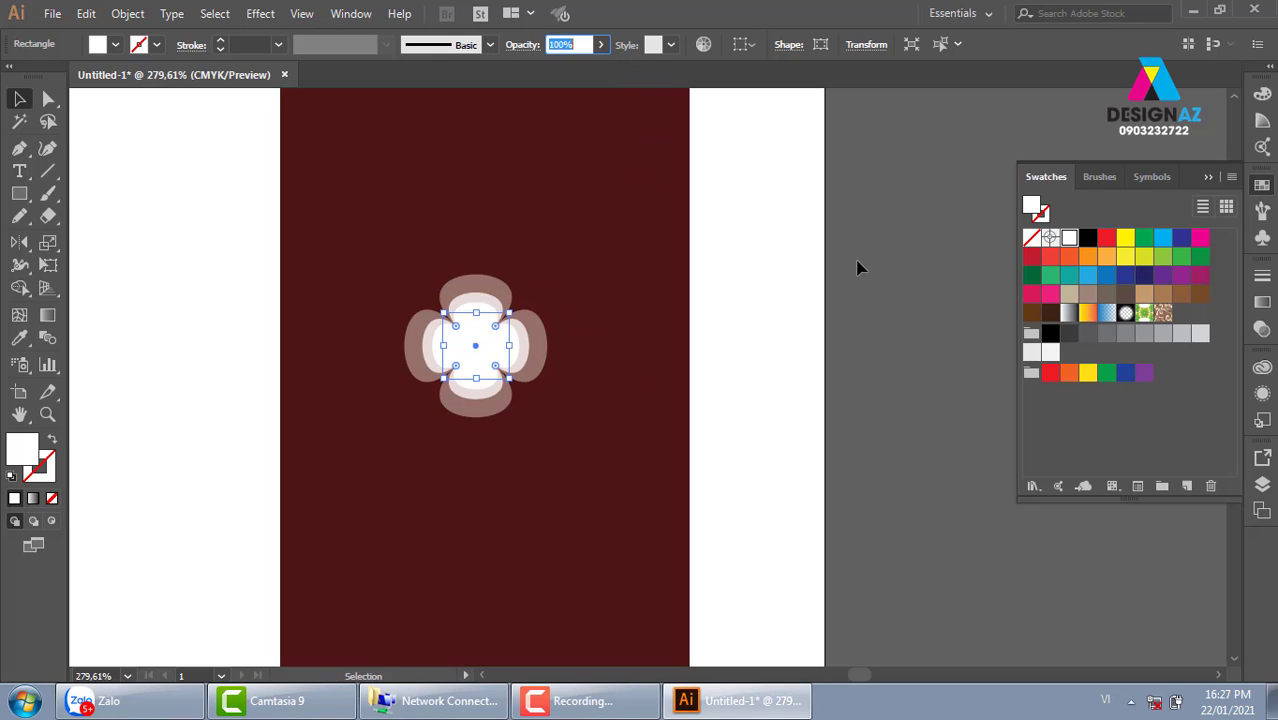
pyautogui.click(811, 400)
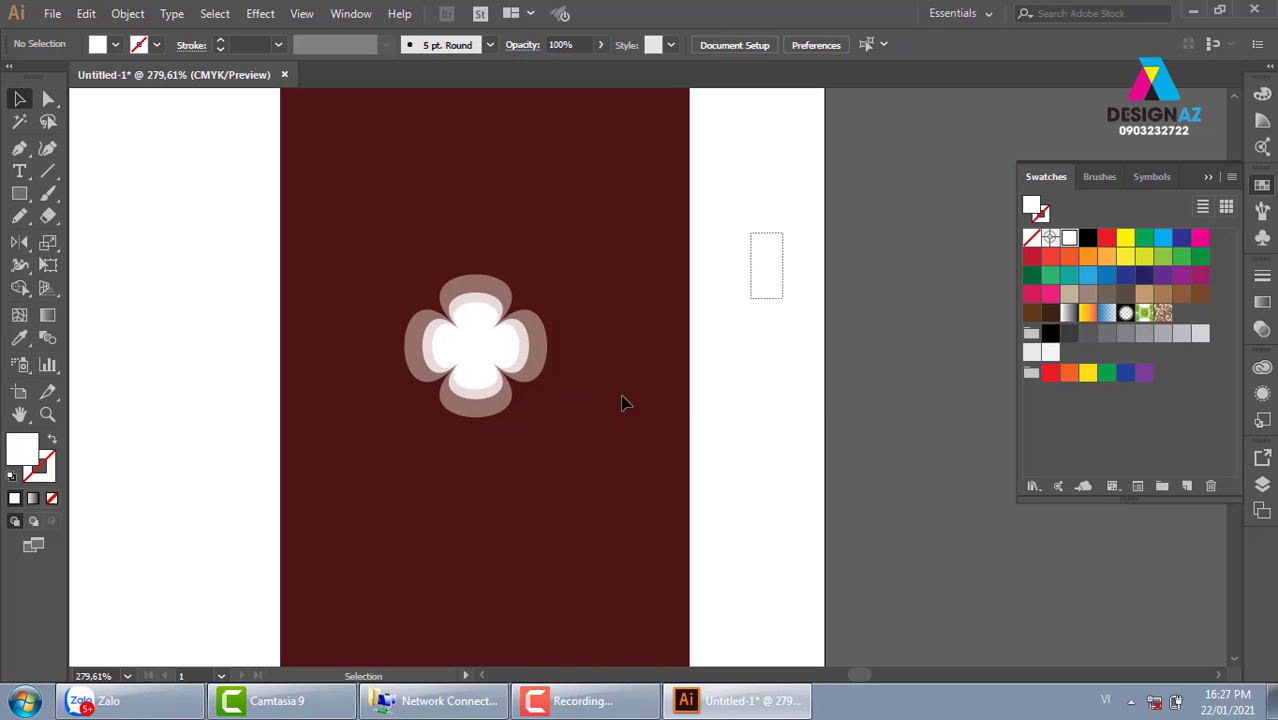
pyautogui.click(476, 345)
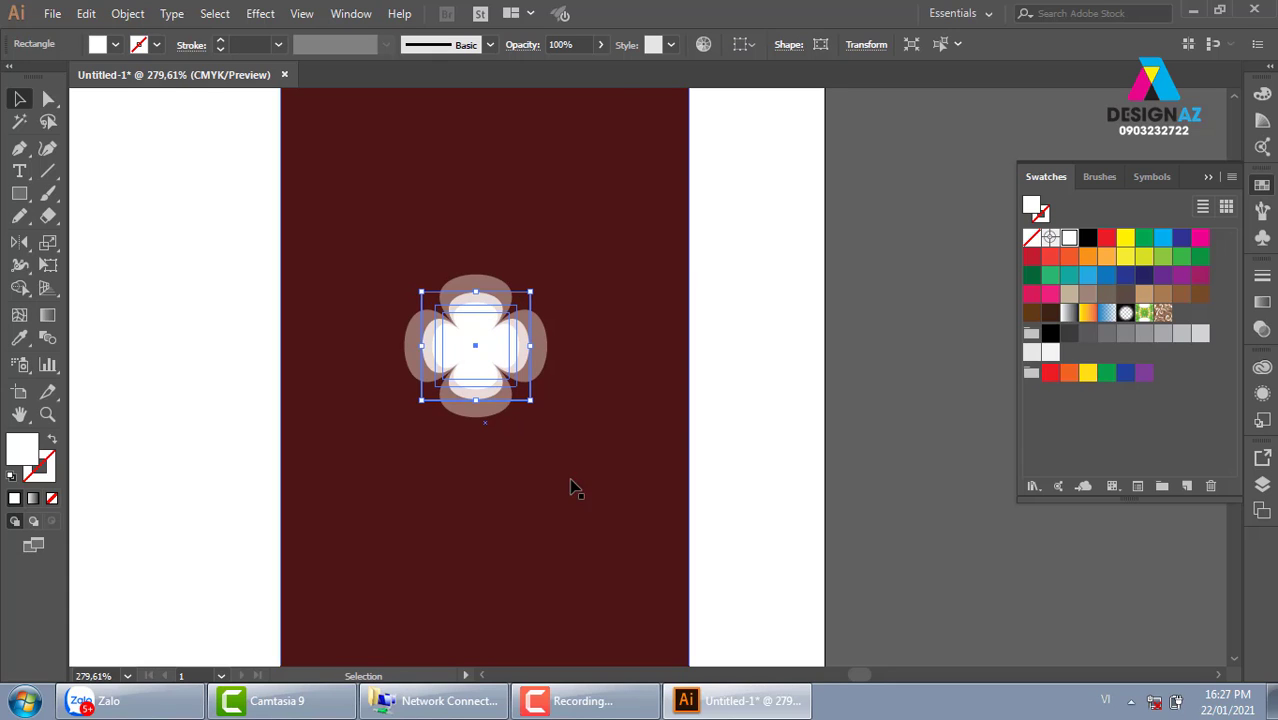
# Step: Draw a large circle over the red panel's top, centred horizontally on the rectangle
pyautogui.moveTo(570, 488); pyautogui.dragTo(500, 498)
pyautogui.hotkey('ctrl', '-')
pyautogui.hotkey('ctrl', '-')
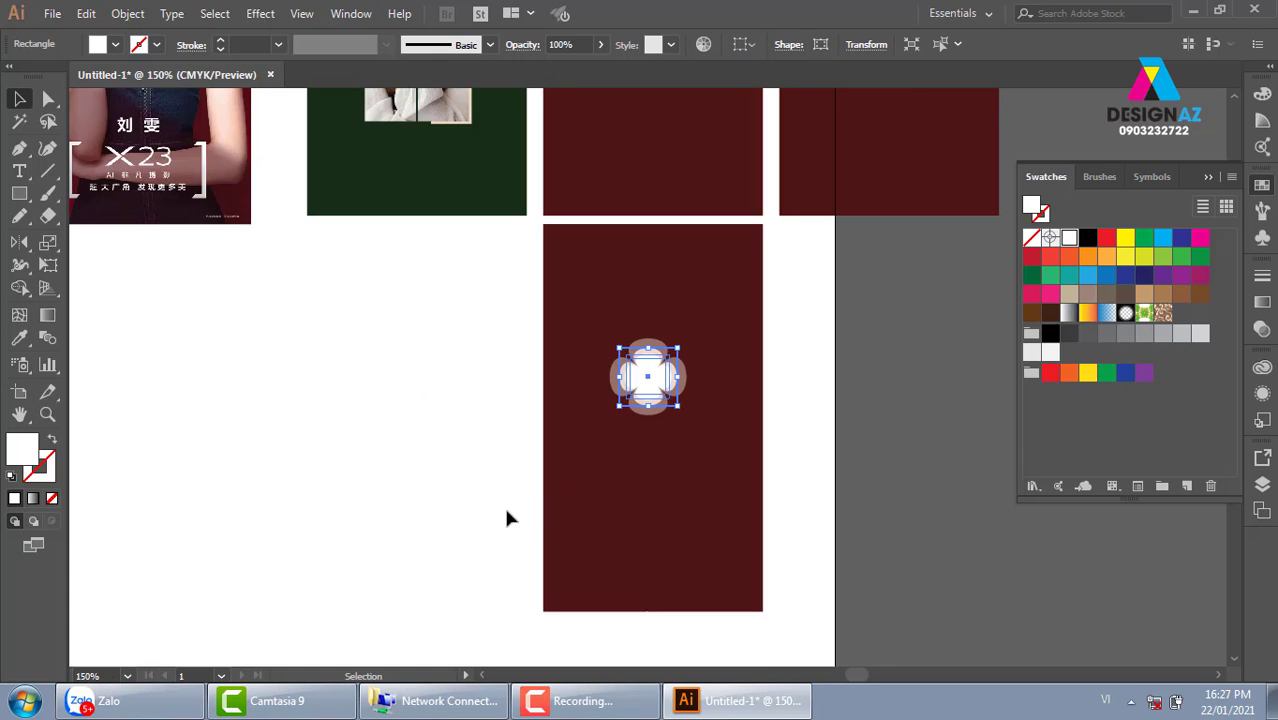
pyautogui.moveTo(800, 493); pyautogui.dragTo(601, 488)
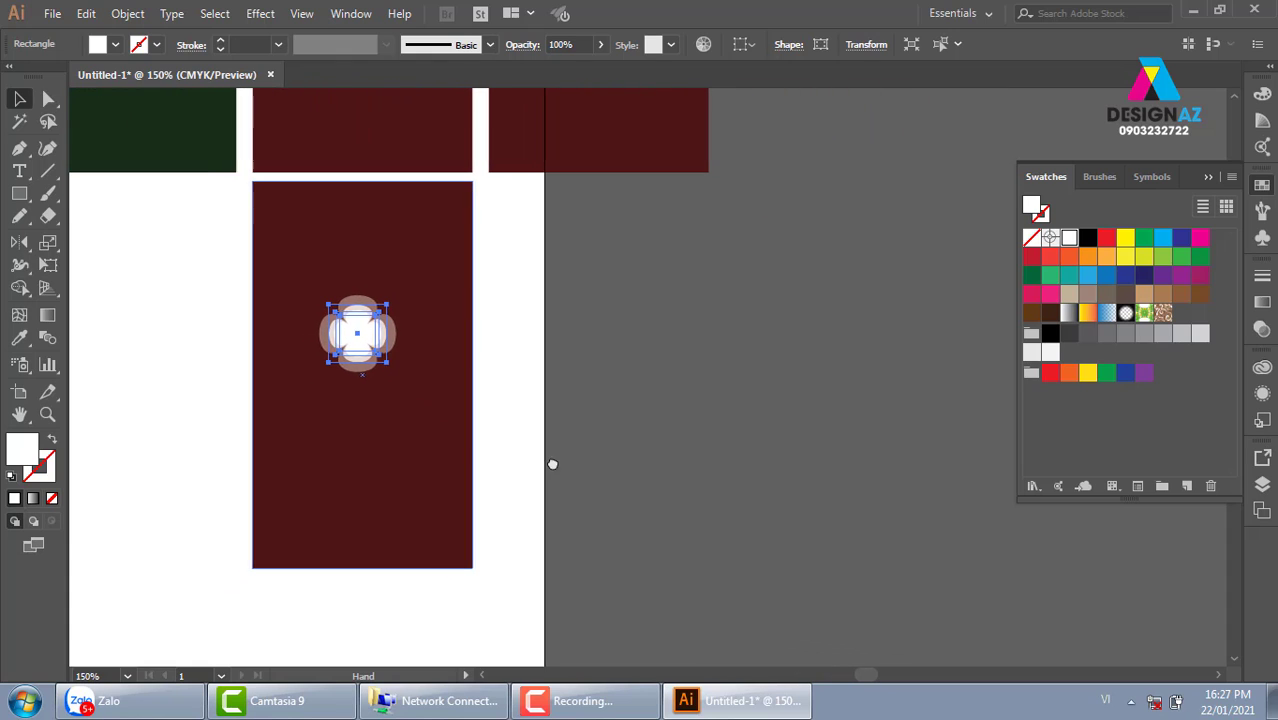
pyautogui.moveTo(19, 193); pyautogui.dragTo(68, 234)
pyautogui.moveTo(450, 280); pyautogui.dragTo(613, 343)
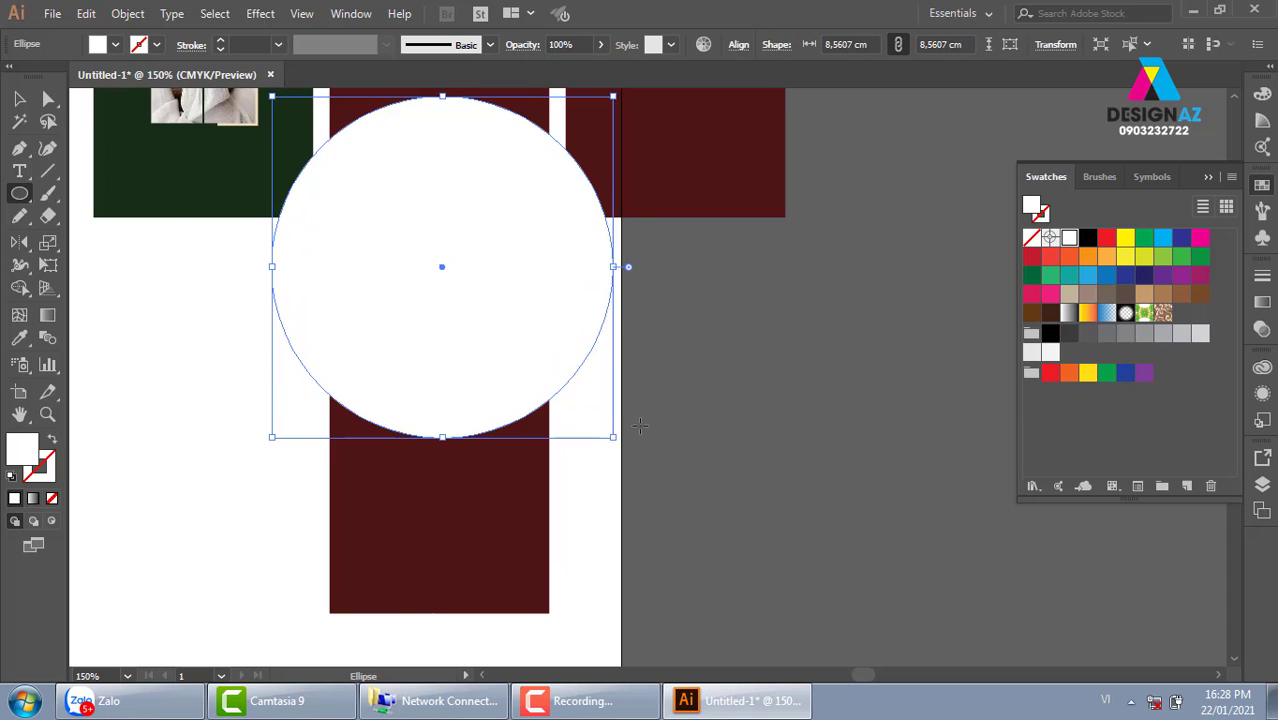
pyautogui.click(19, 99)
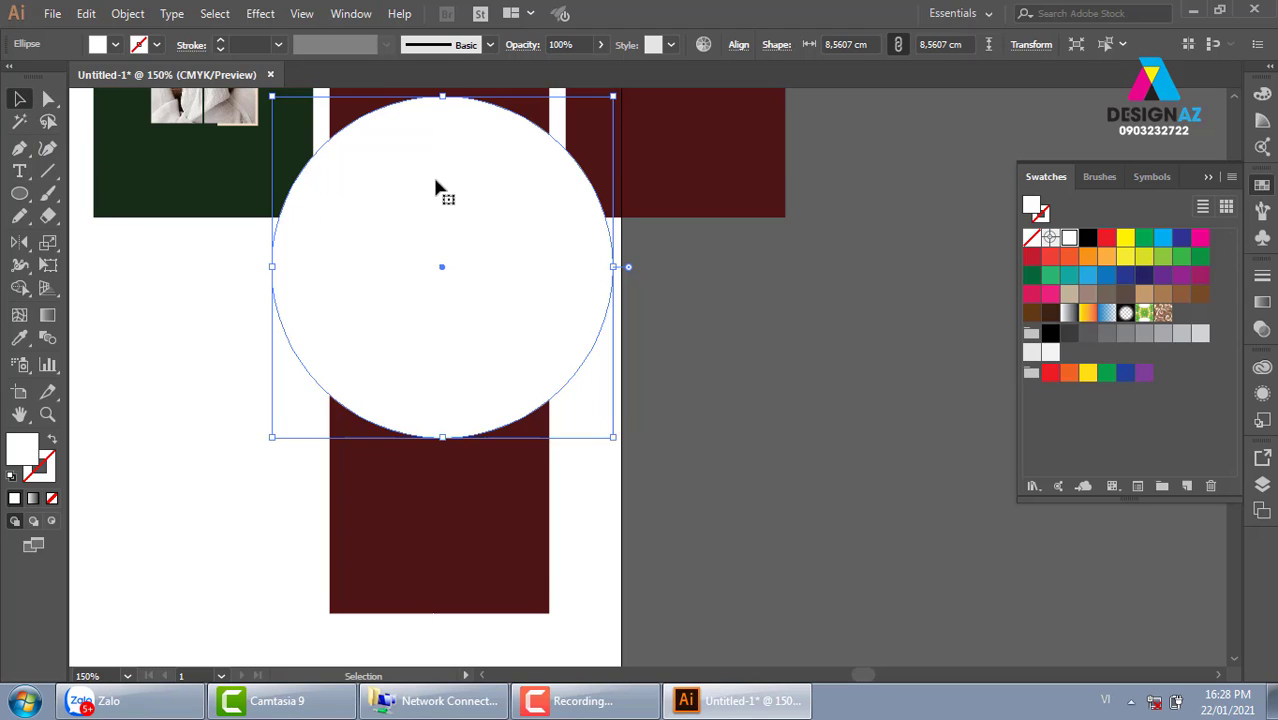
pyautogui.press('shift')
pyautogui.keyDown('shift'); pyautogui.click(497, 530); pyautogui.keyUp('shift')
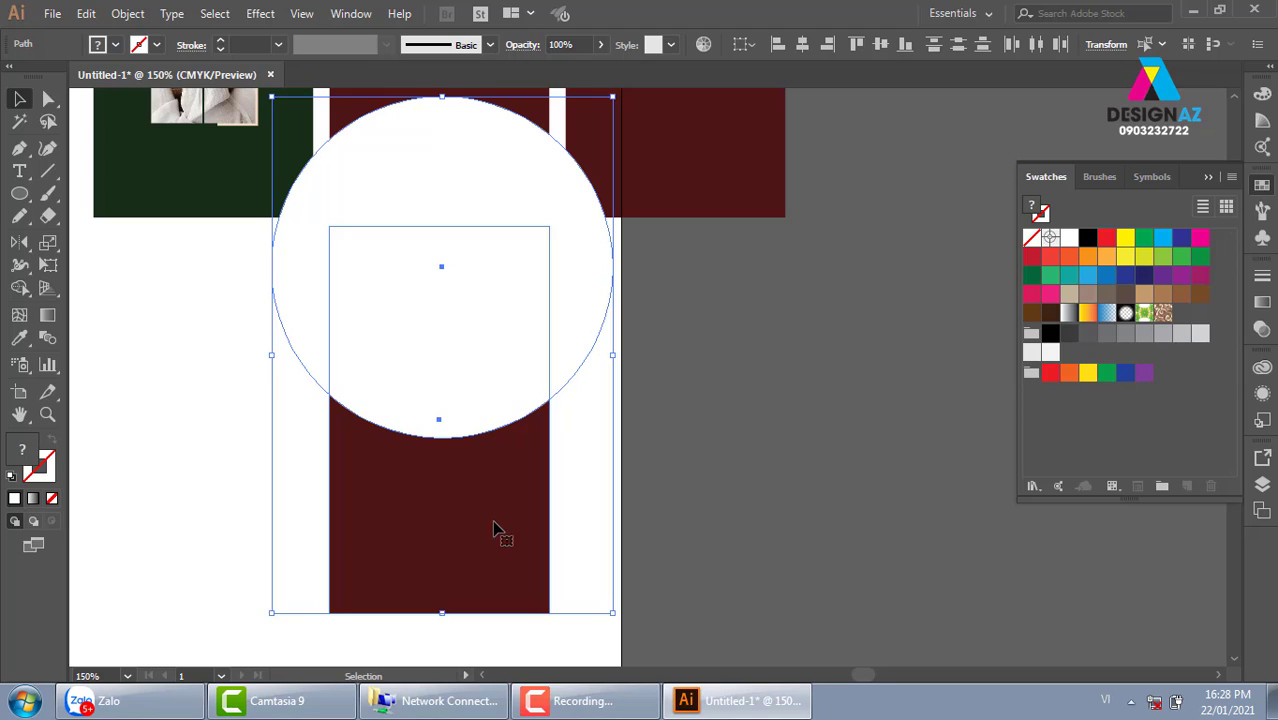
pyautogui.click(498, 532)
pyautogui.click(802, 44)
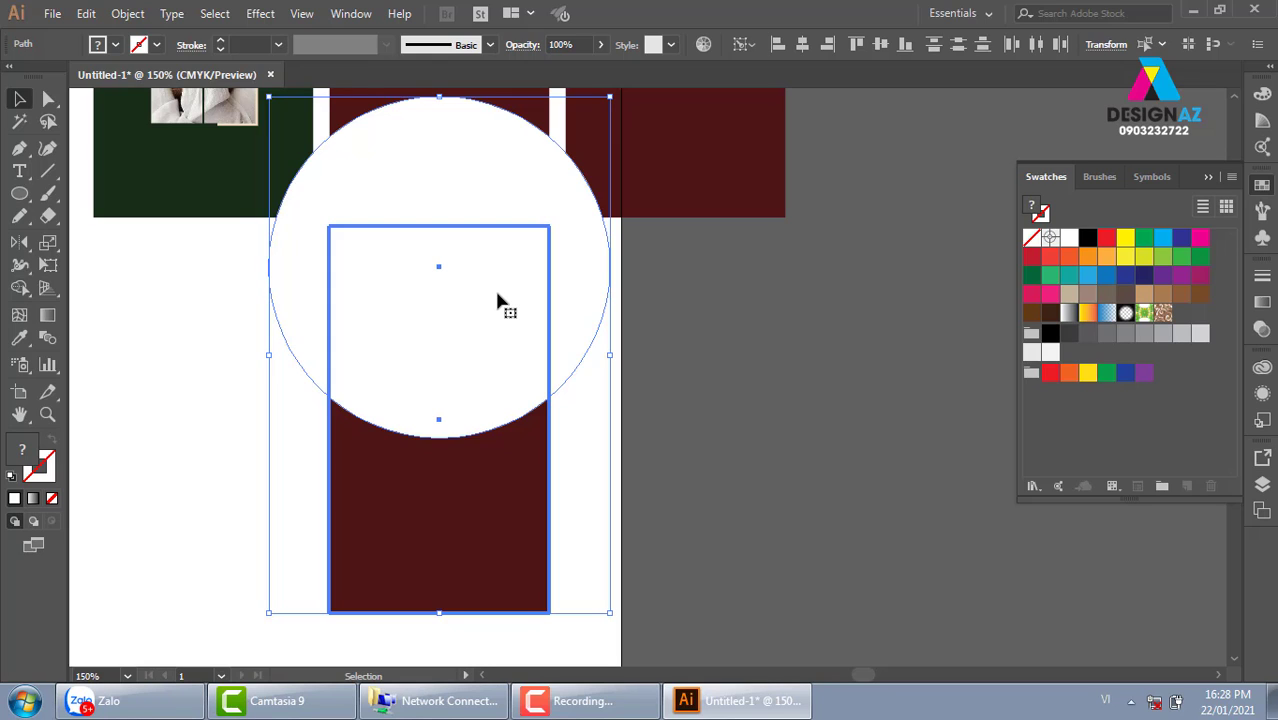
# Step: Use Shape Builder to remove the circle areas, leaving a concave curved top
pyautogui.click(741, 451)
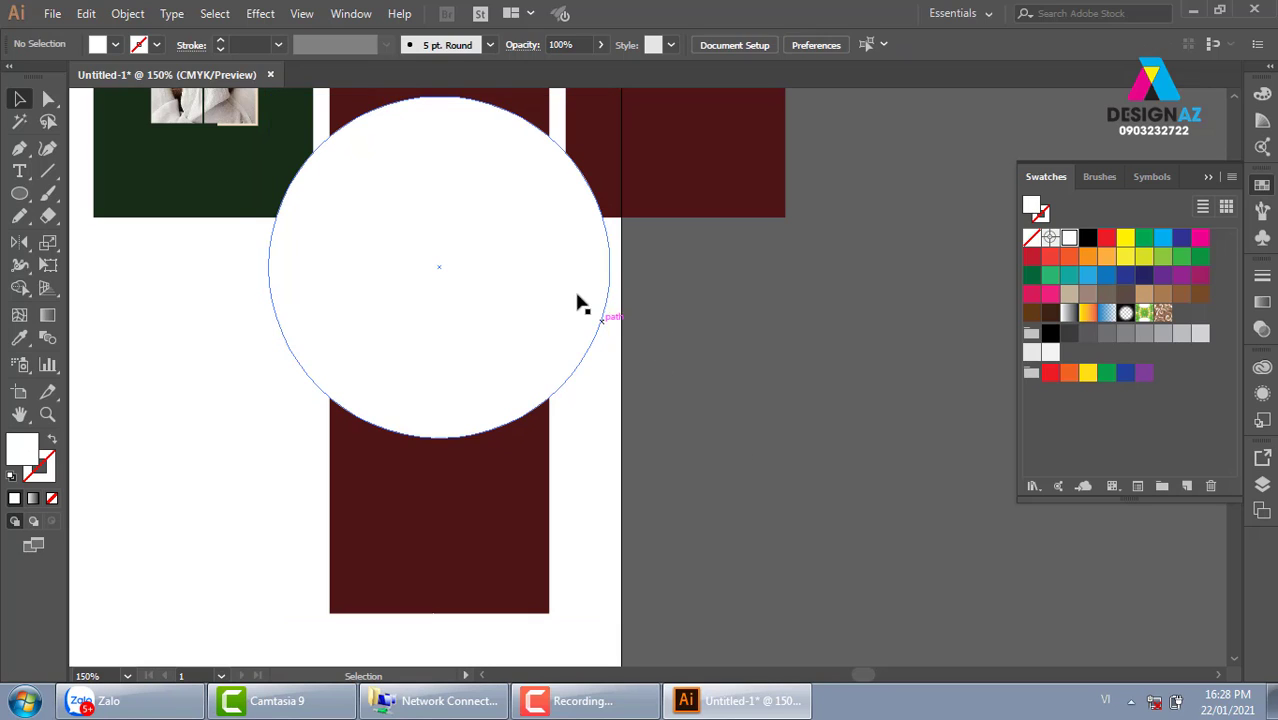
pyautogui.click(571, 280)
pyautogui.keyDown('shift'); pyautogui.click(465, 505); pyautogui.keyUp('shift')
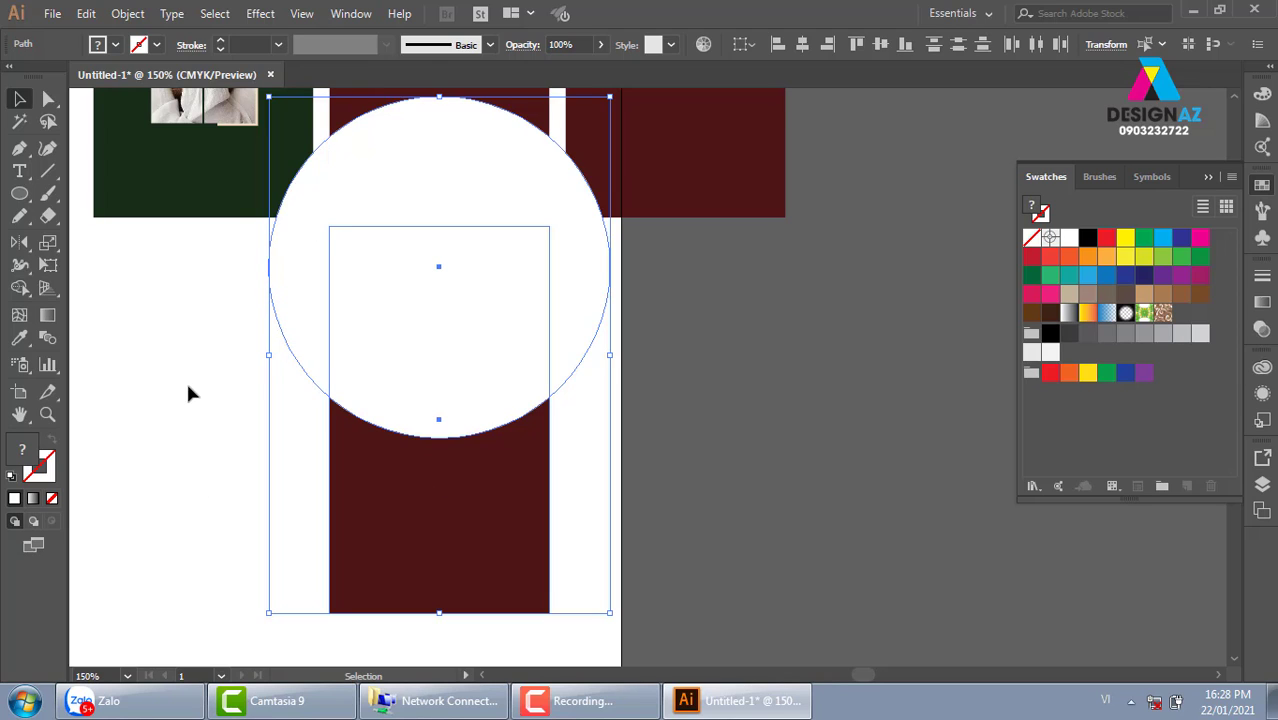
pyautogui.hotkey('shift', 'm')
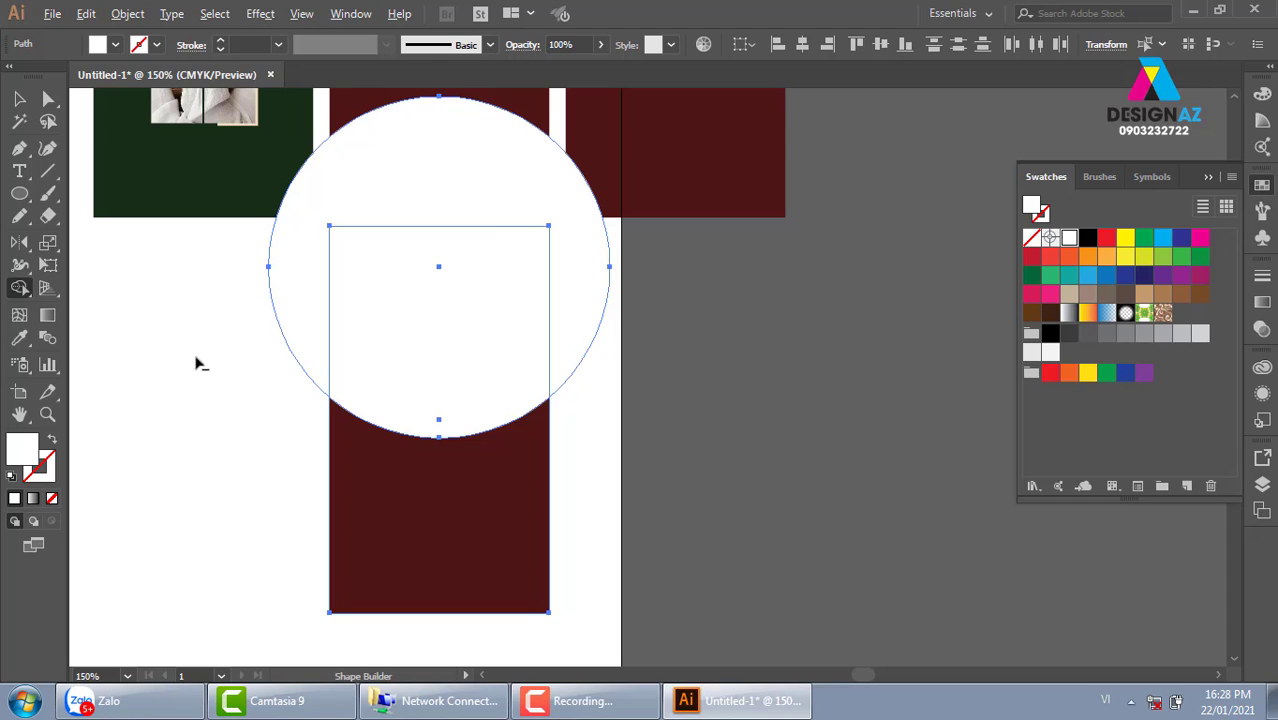
pyautogui.moveTo(190, 418); pyautogui.dragTo(324, 265)
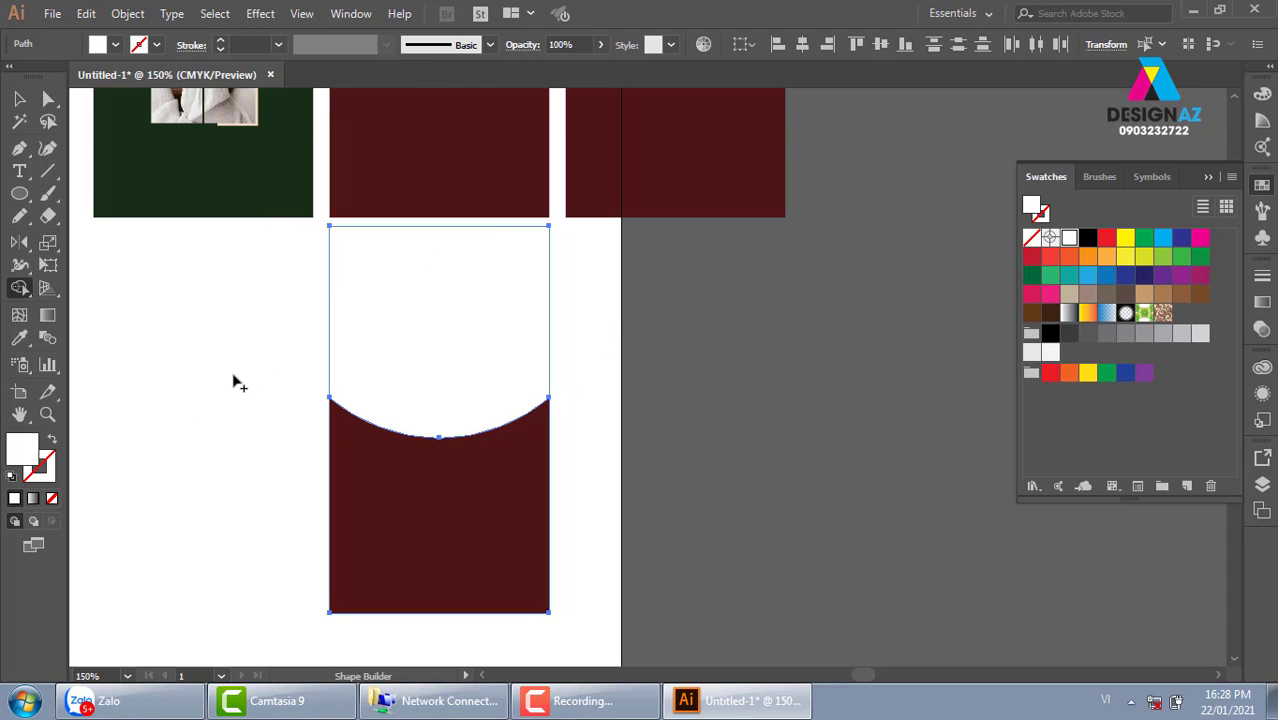
pyautogui.click(19, 98)
# Step: Move the flower down onto the centre of the curved edge
pyautogui.click(607, 491)
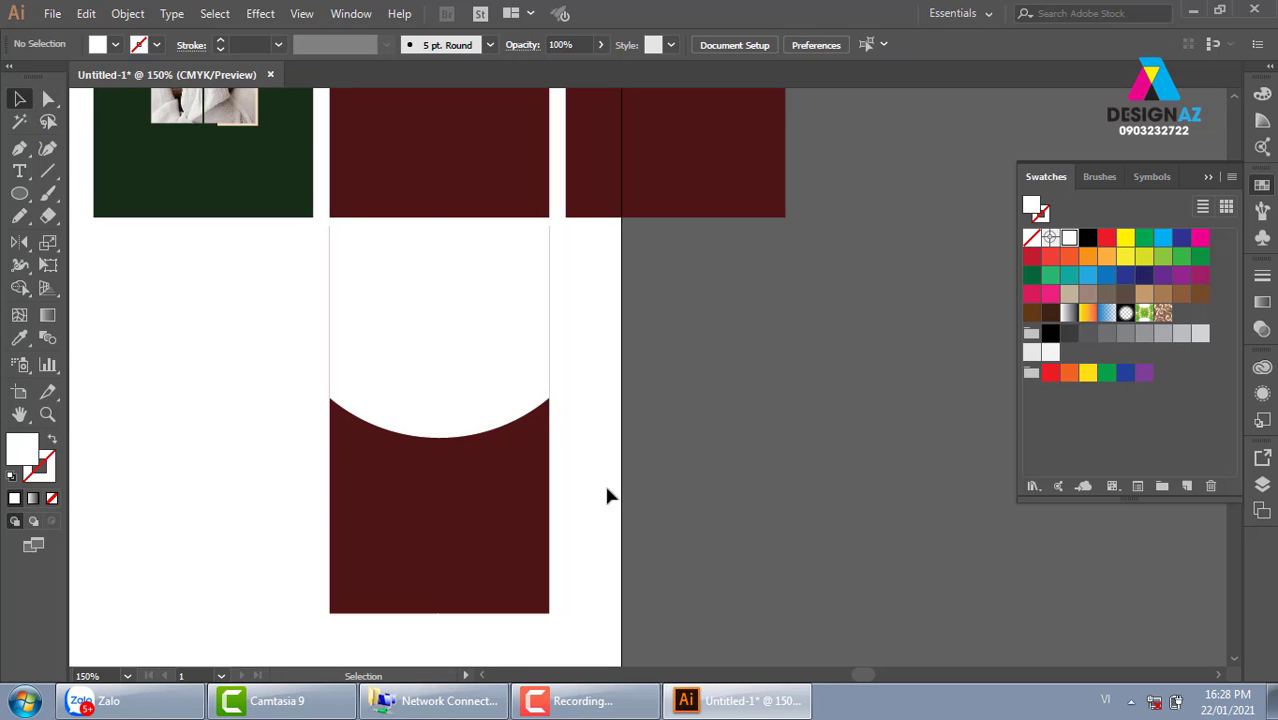
pyautogui.click(516, 484)
pyautogui.press('ctrl')
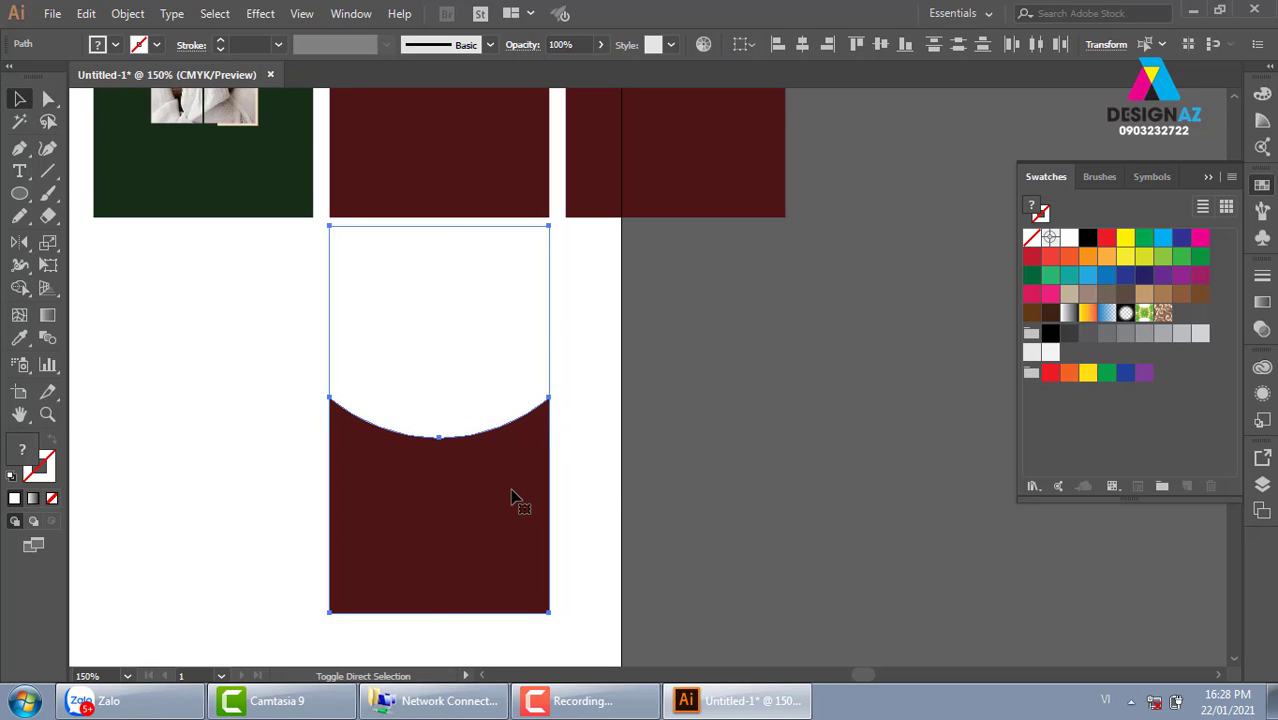
pyautogui.click(600, 478)
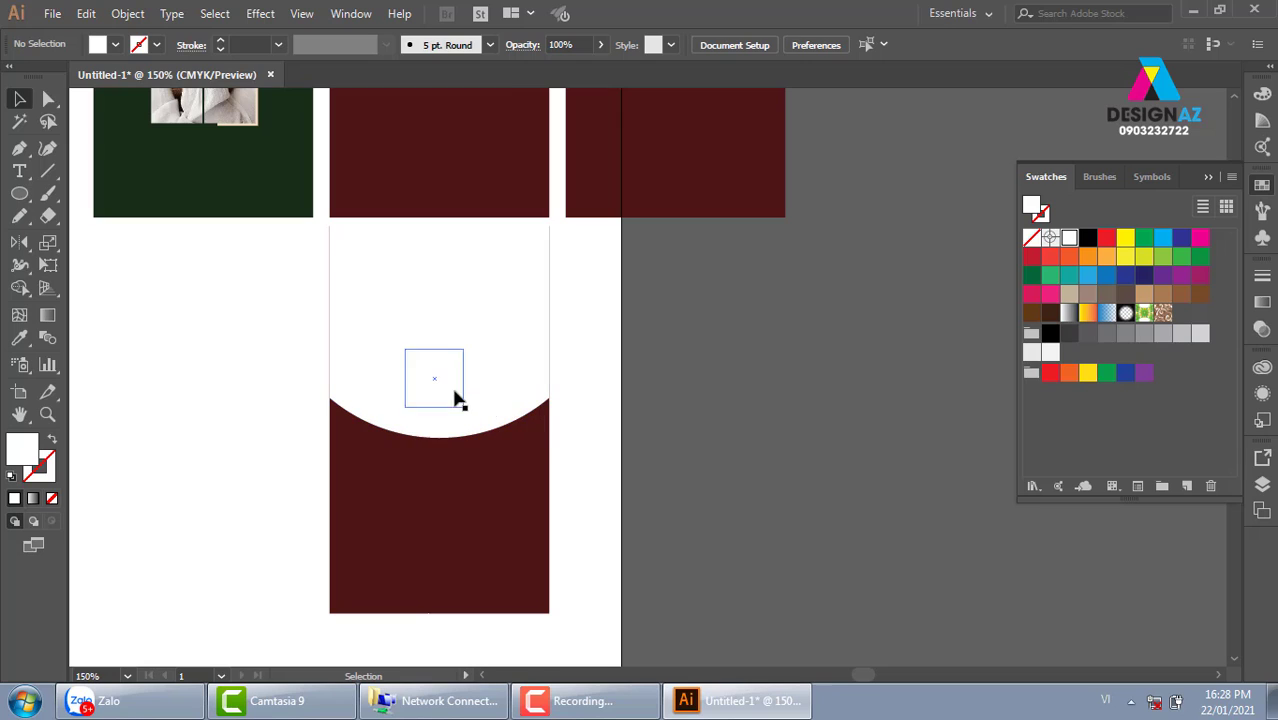
pyautogui.click(447, 399)
pyautogui.moveTo(447, 399); pyautogui.dragTo(452, 471)
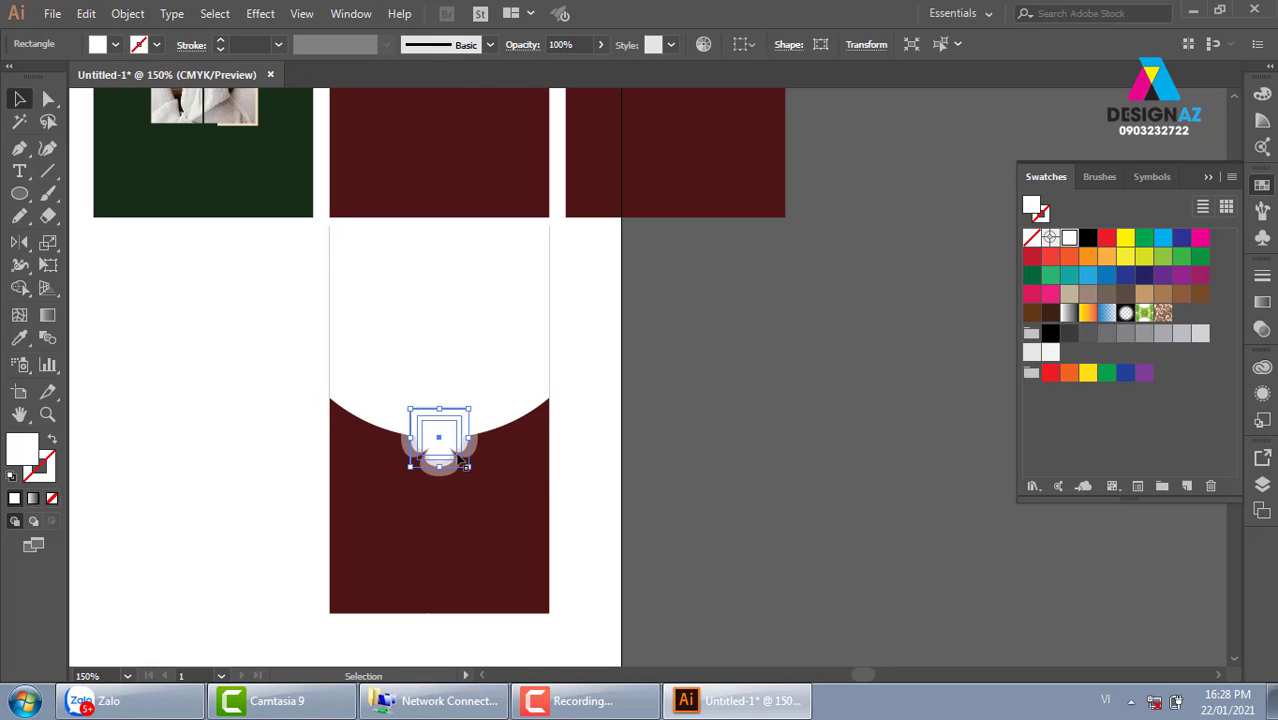
pyautogui.click(678, 413)
# Step: Fill the upper curved shape light grey and shrink the flower's inner square
pyautogui.click(549, 348)
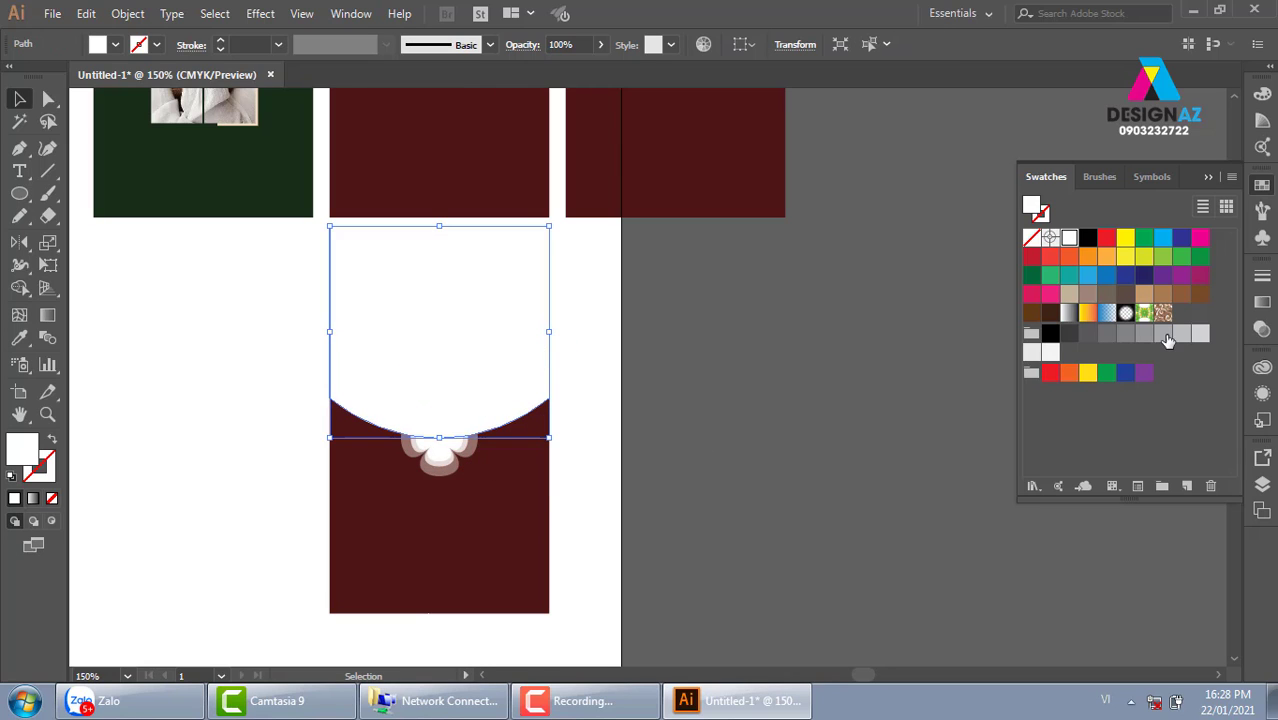
pyautogui.click(1180, 338)
pyautogui.click(790, 513)
pyautogui.scroll(-1, 800, 515)
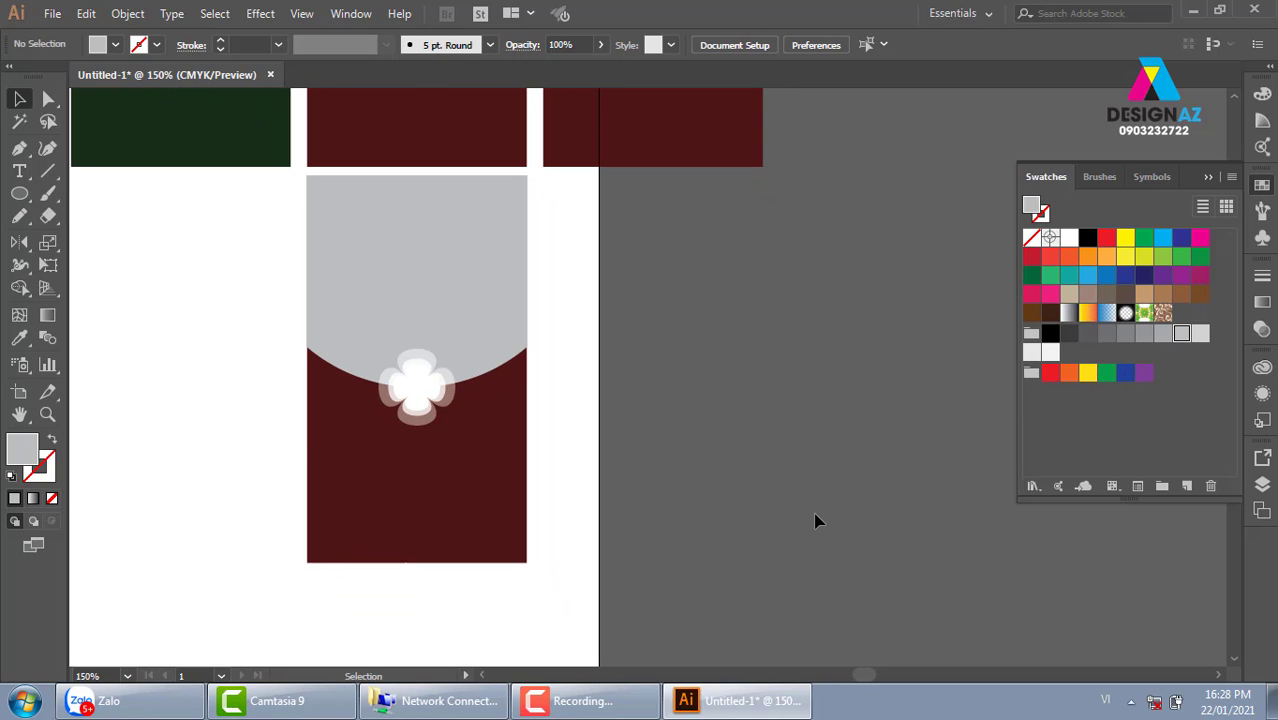
pyautogui.press('z')
pyautogui.moveTo(233, 238); pyautogui.dragTo(653, 510)
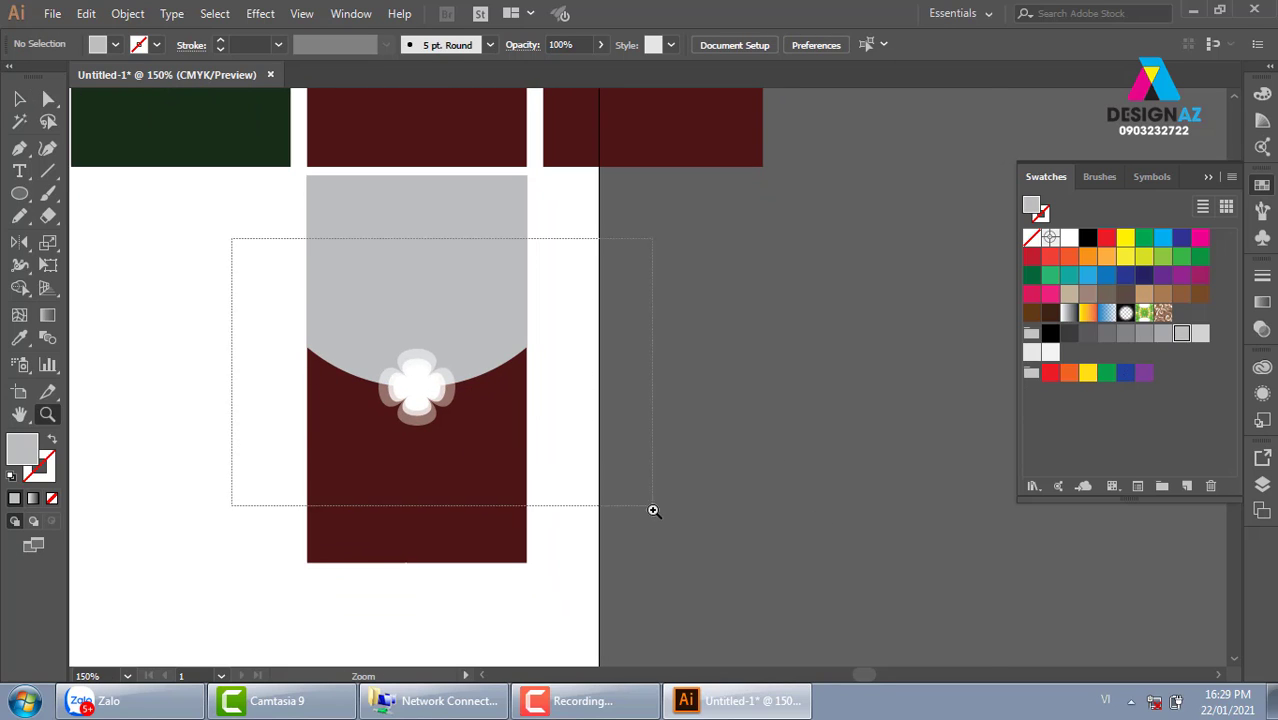
pyautogui.click(19, 99)
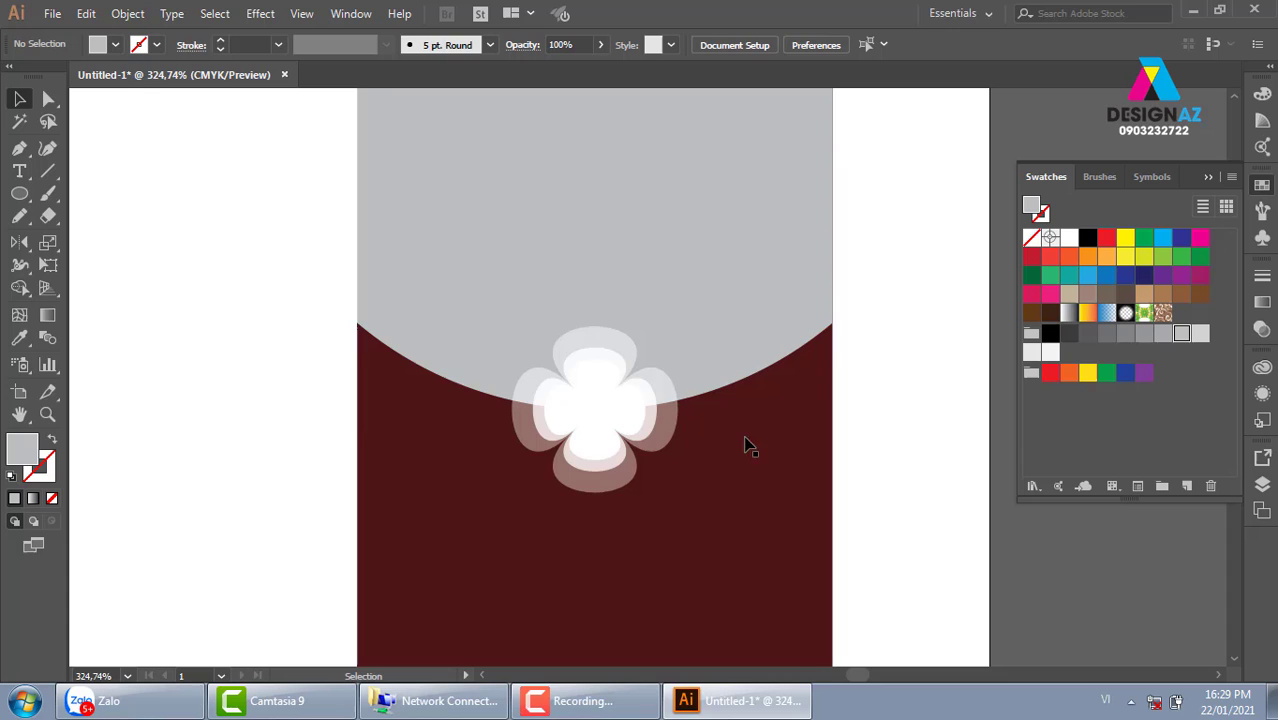
pyautogui.click(598, 416)
pyautogui.moveTo(660, 349); pyautogui.dragTo(645, 354)
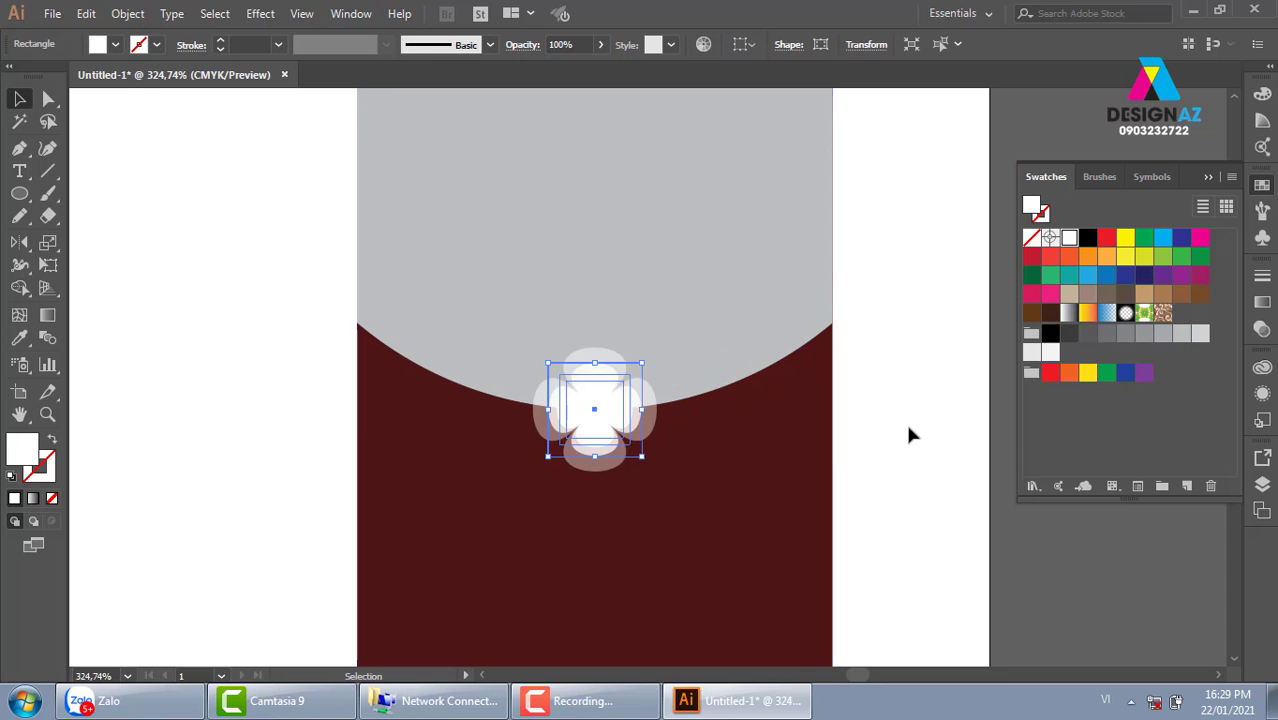
# Step: Add smaller flower copies to the right and left of the main flower
pyautogui.click(880, 434)
pyautogui.moveTo(845, 434); pyautogui.dragTo(710, 410)
pyautogui.moveTo(456, 379); pyautogui.dragTo(540, 368)
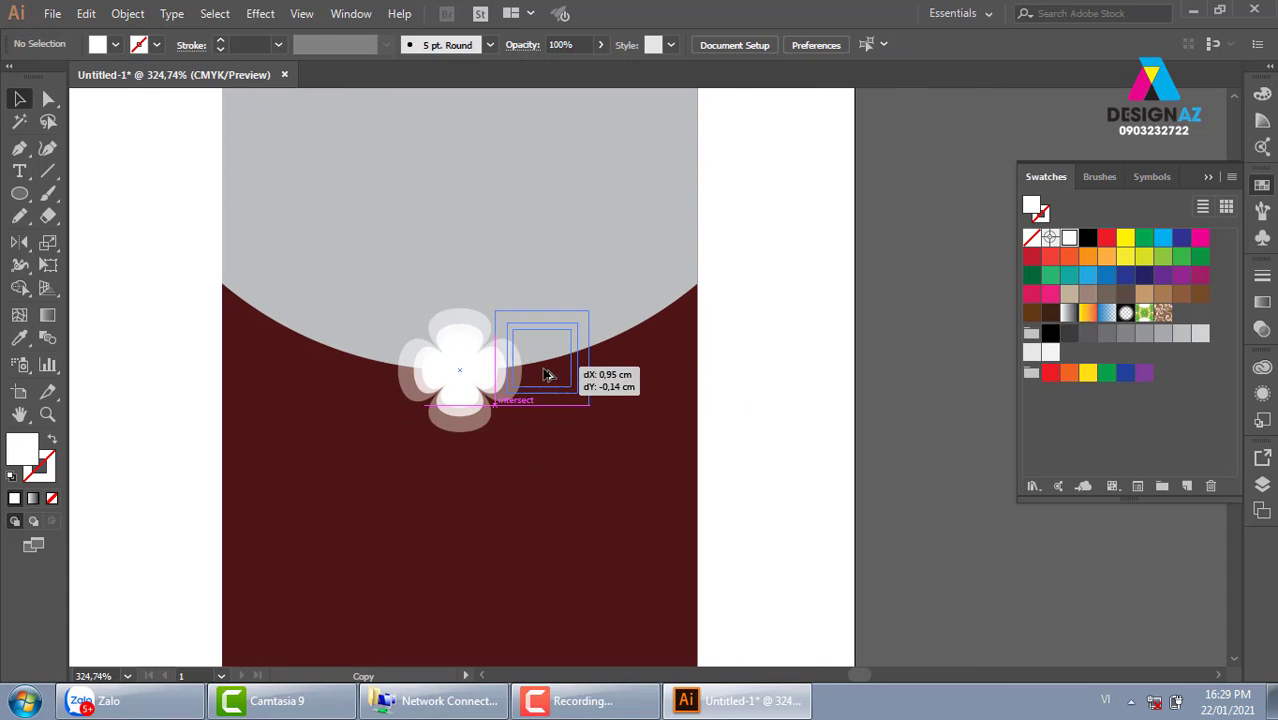
pyautogui.moveTo(590, 315); pyautogui.dragTo(572, 330)
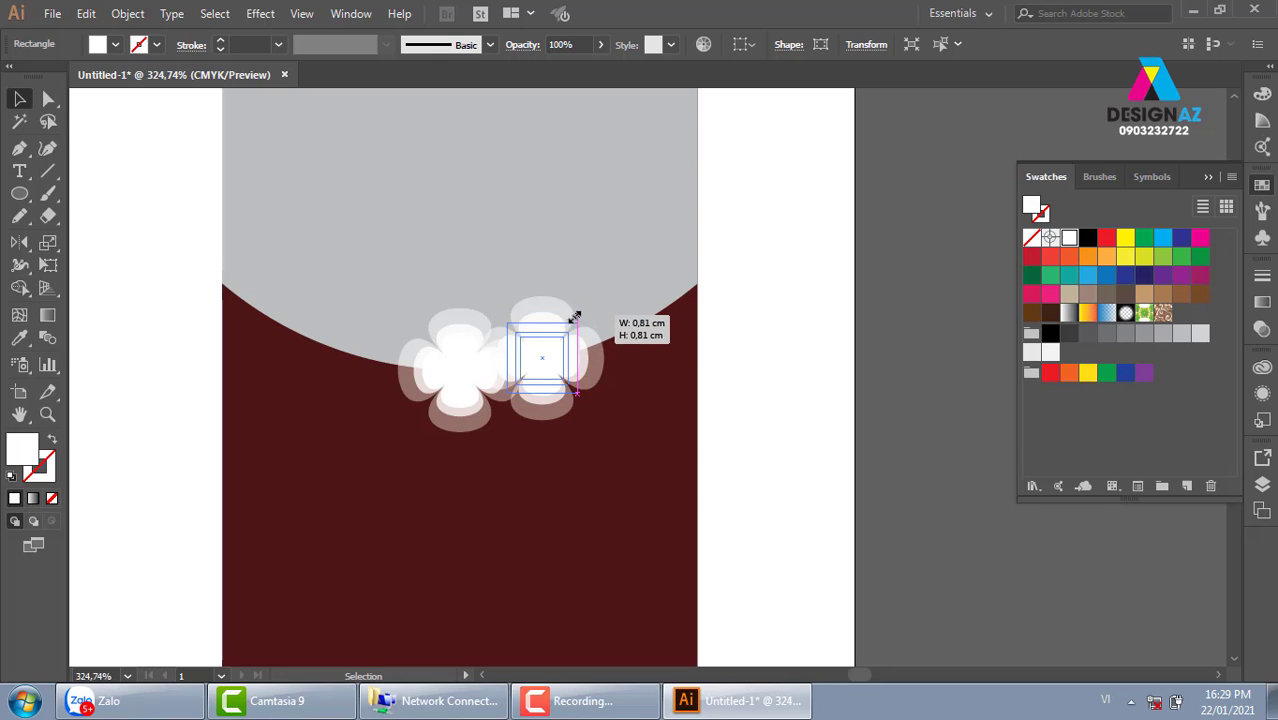
pyautogui.click(803, 347)
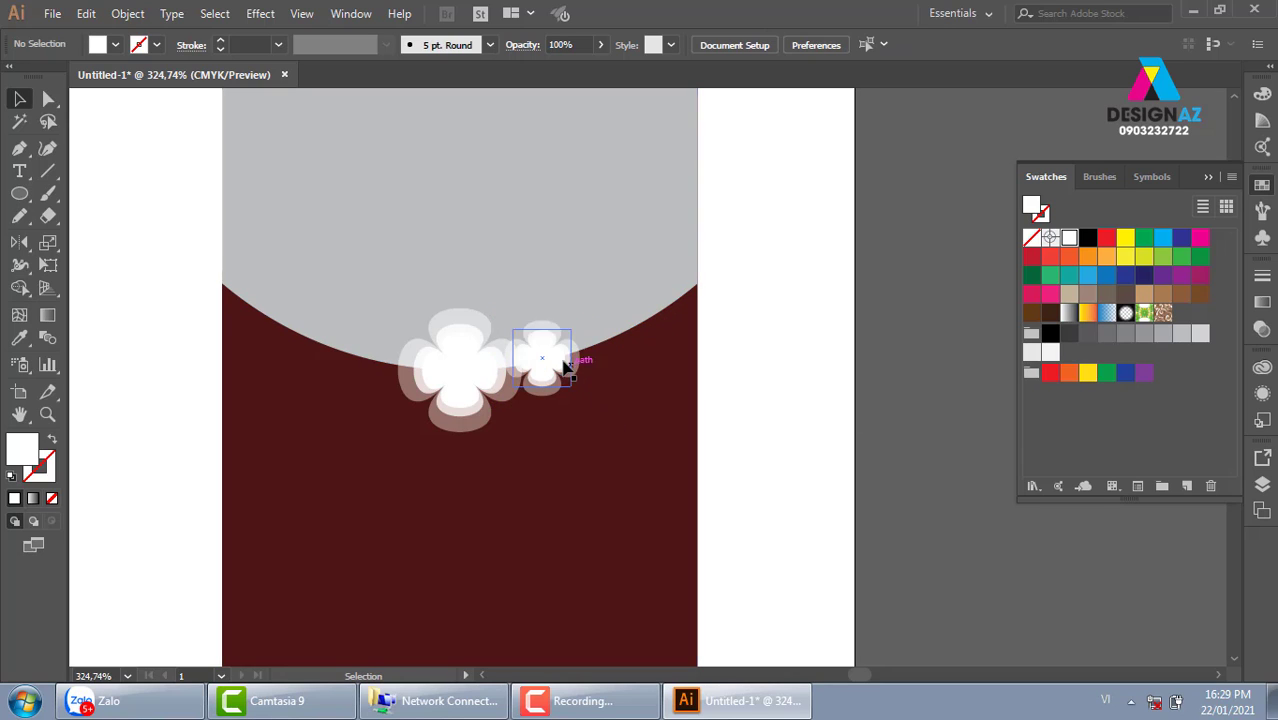
pyautogui.moveTo(564, 370); pyautogui.dragTo(394, 370)
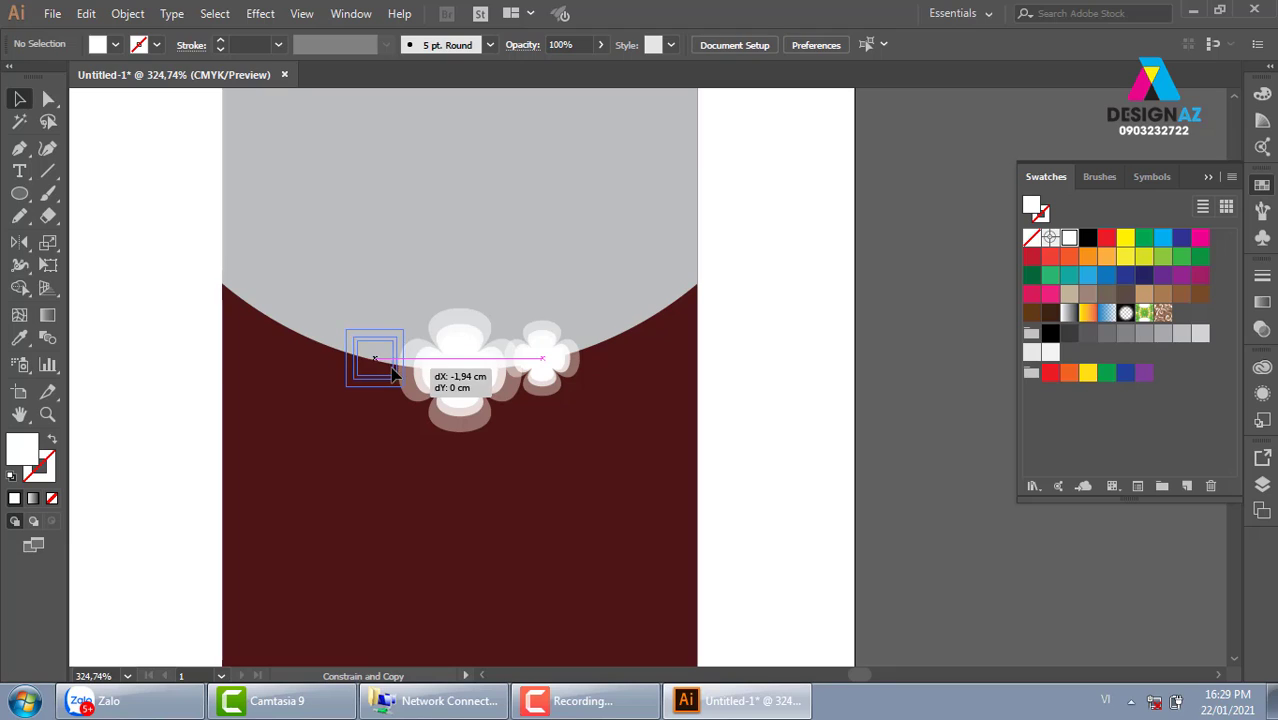
pyautogui.moveTo(393, 372); pyautogui.dragTo(393, 370)
pyautogui.click(843, 428)
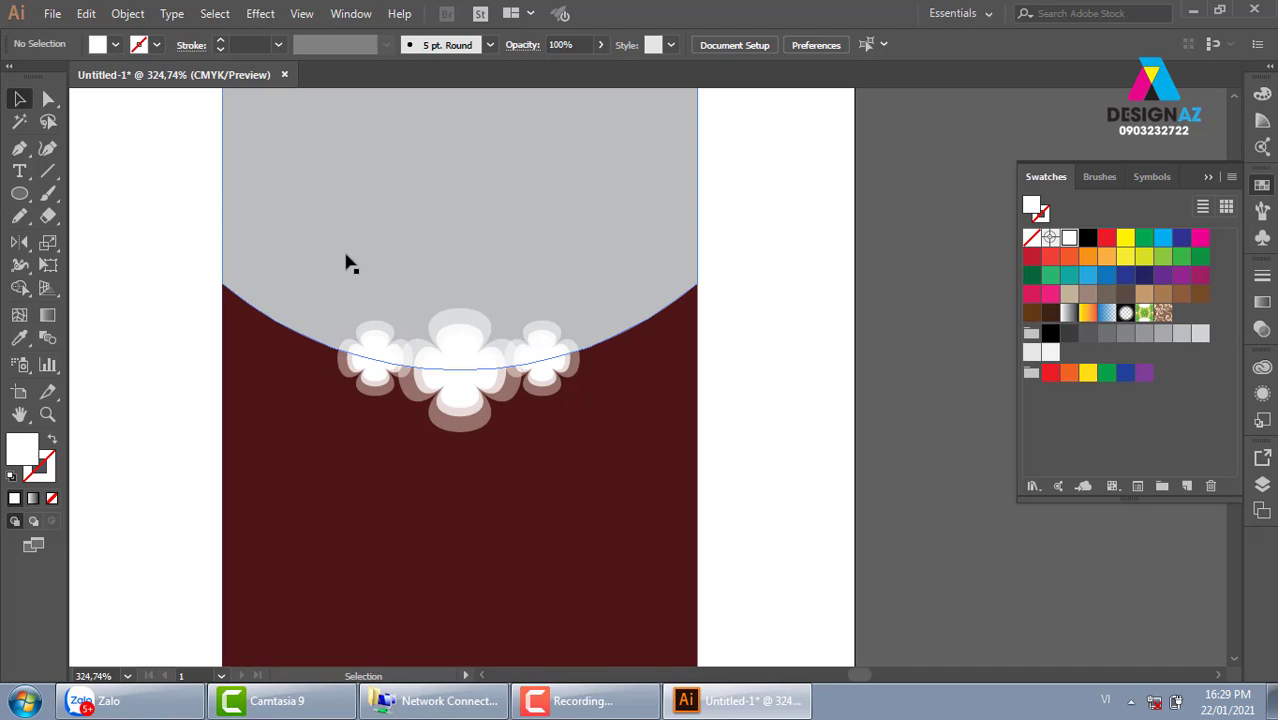
pyautogui.hotkey('ctrl', '-')
pyautogui.hotkey('ctrl', '-')
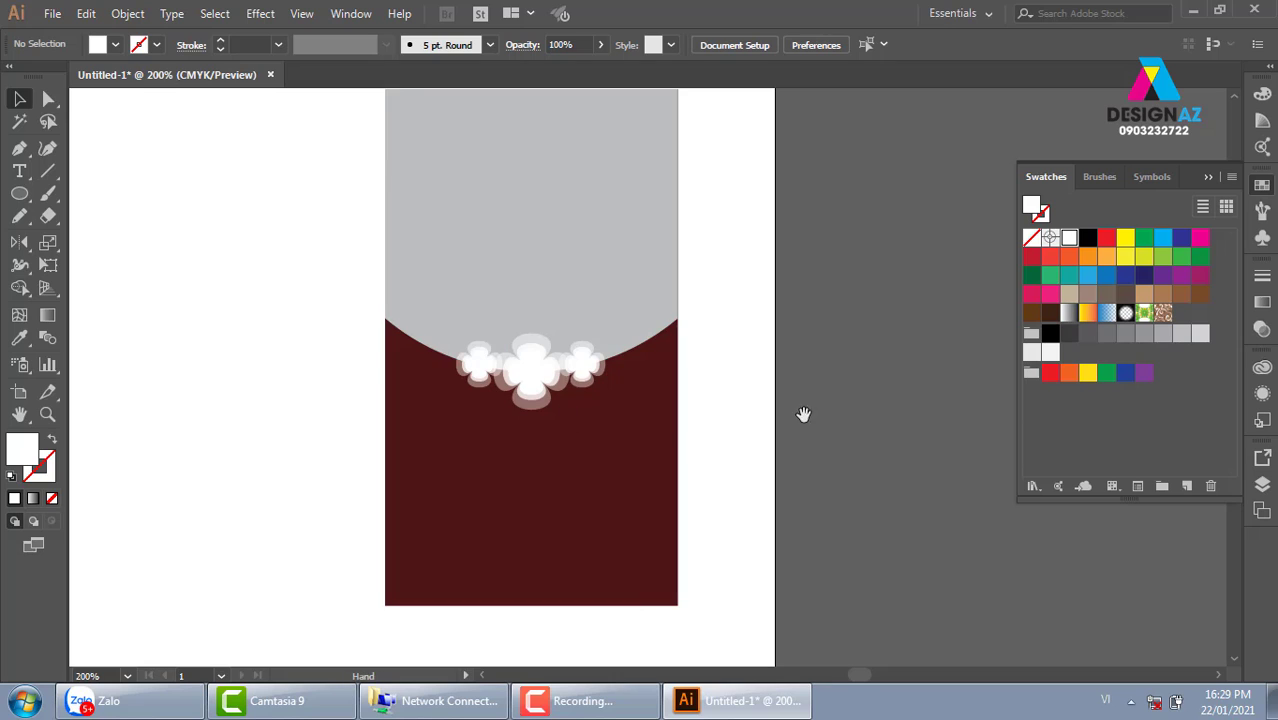
pyautogui.moveTo(801, 416); pyautogui.dragTo(598, 405)
# Step: Duplicate the grey curved shape slightly upward and trim its top strip away with Shape Builder
pyautogui.click(505, 308)
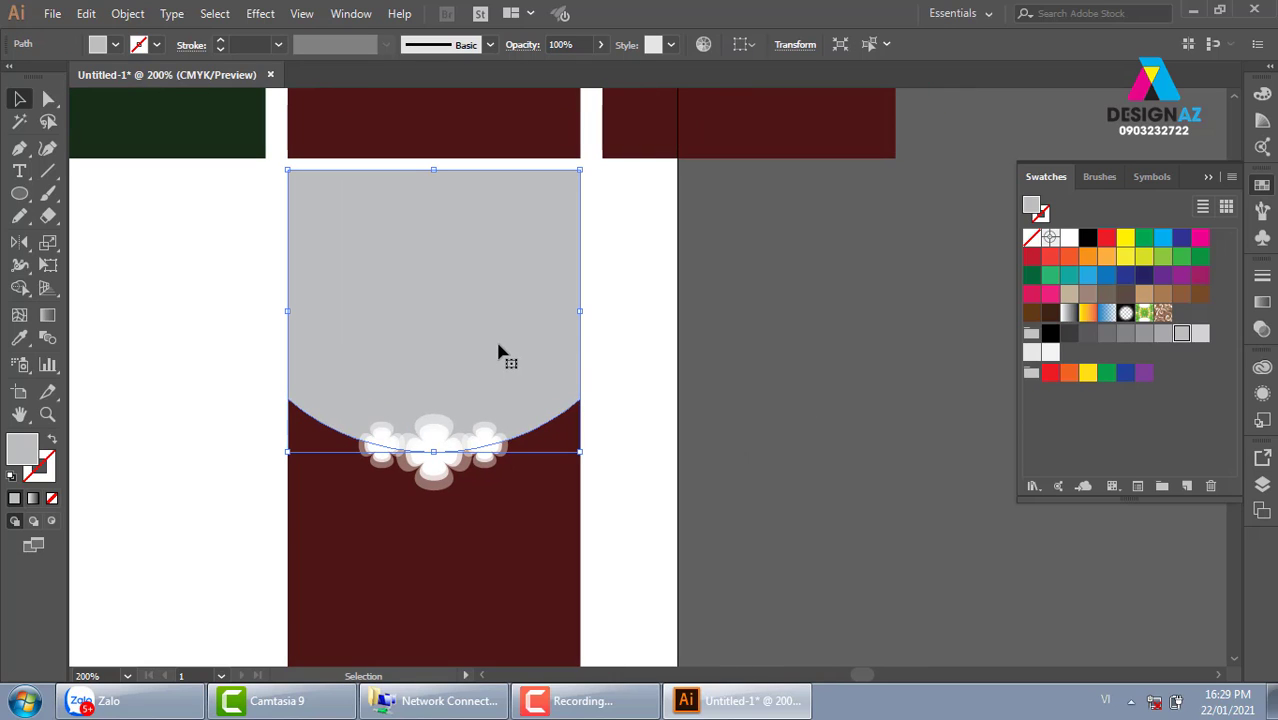
pyautogui.moveTo(499, 354); pyautogui.dragTo(499, 341)
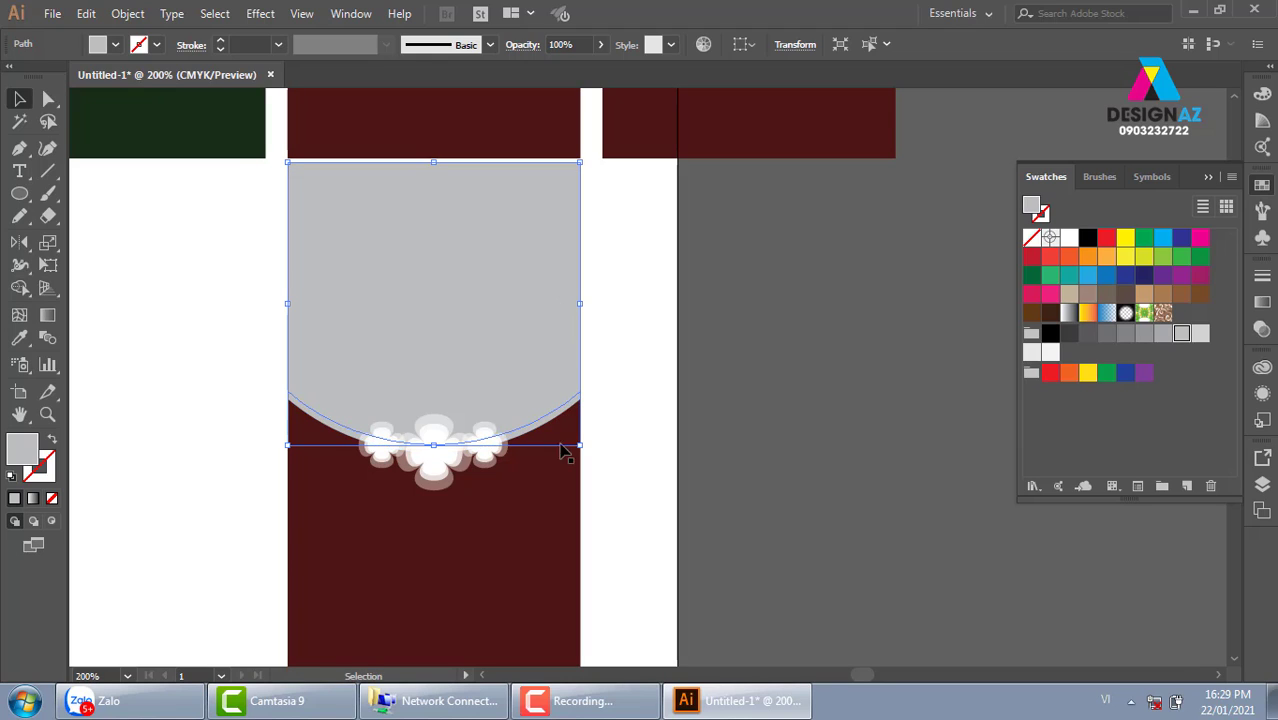
pyautogui.keyDown('shift'); pyautogui.click(564, 454); pyautogui.keyUp('shift')
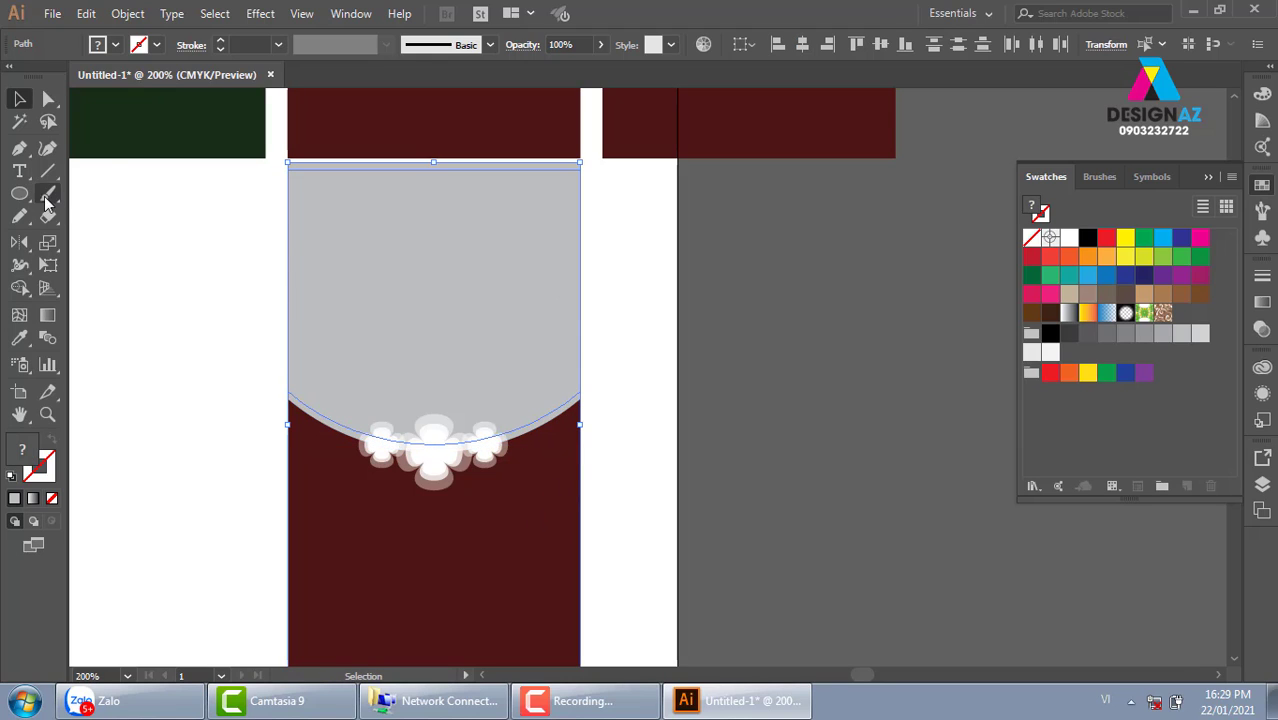
pyautogui.click(19, 288)
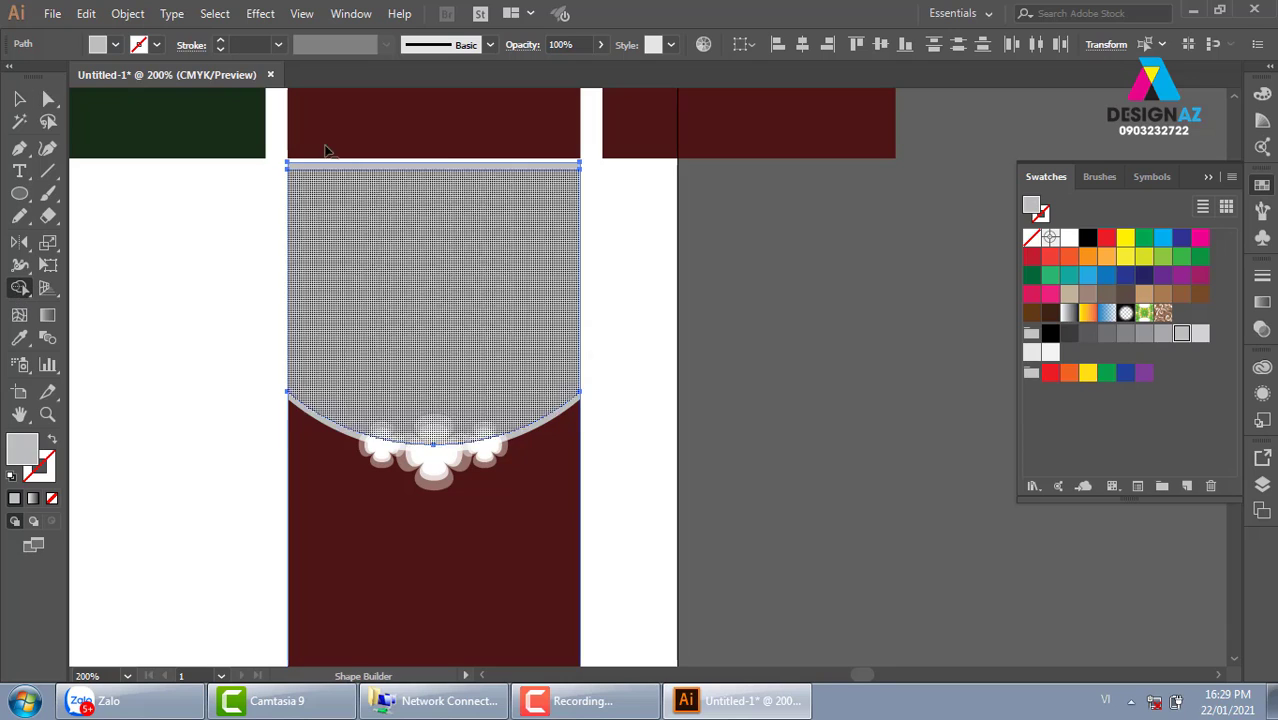
pyautogui.moveTo(337, 125); pyautogui.dragTo(348, 166)
pyautogui.click(19, 98)
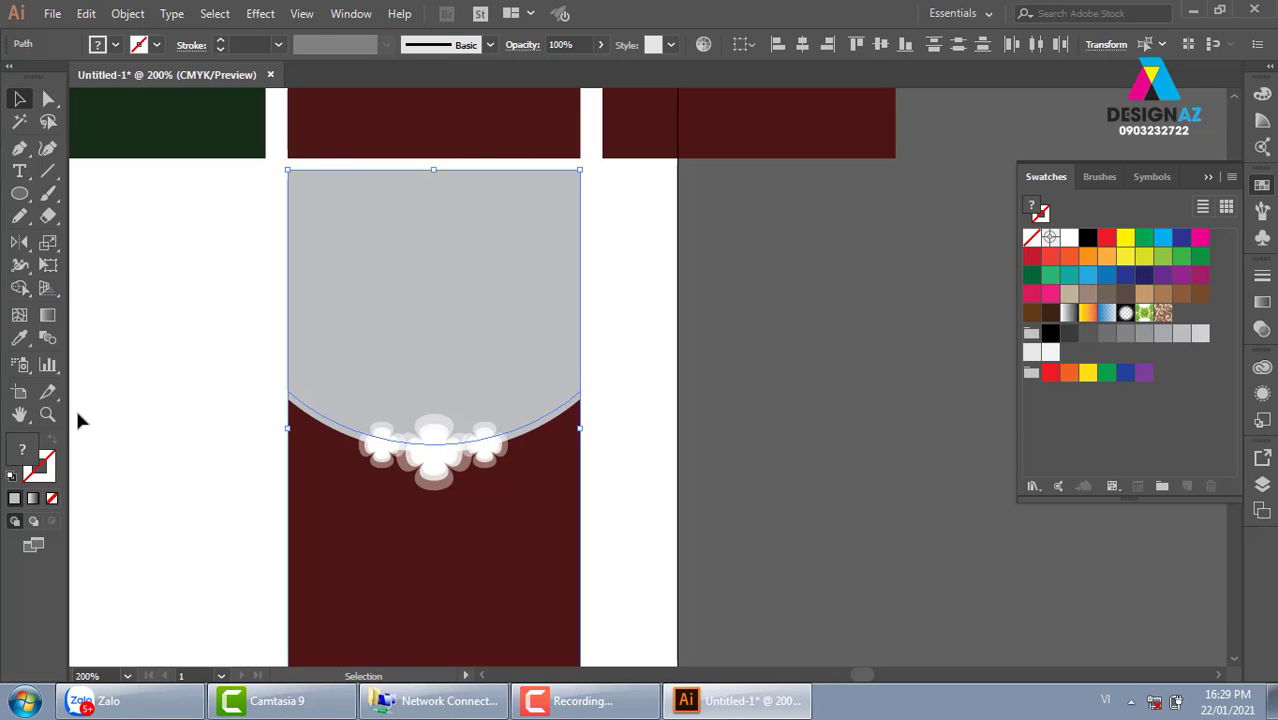
# Step: Fill the curved shape white and set its blend mode to Overlay for a light rim
pyautogui.click(80, 421)
pyautogui.click(530, 440)
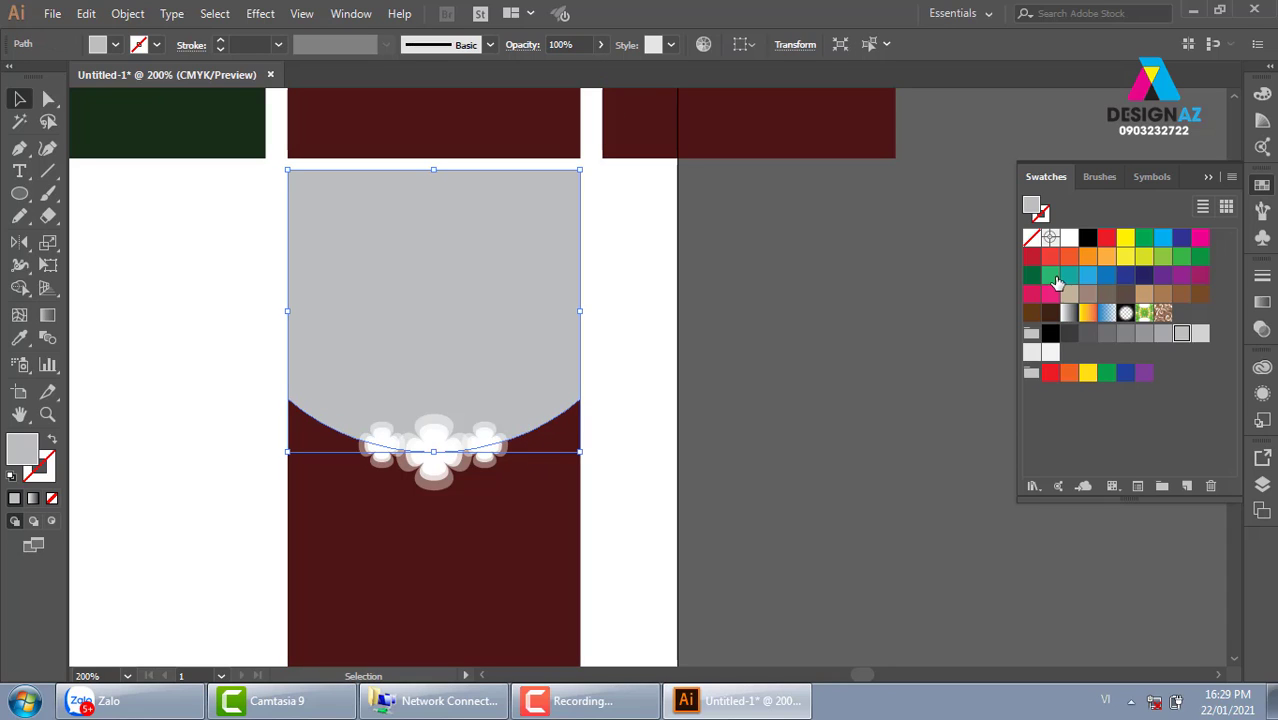
pyautogui.click(1069, 237)
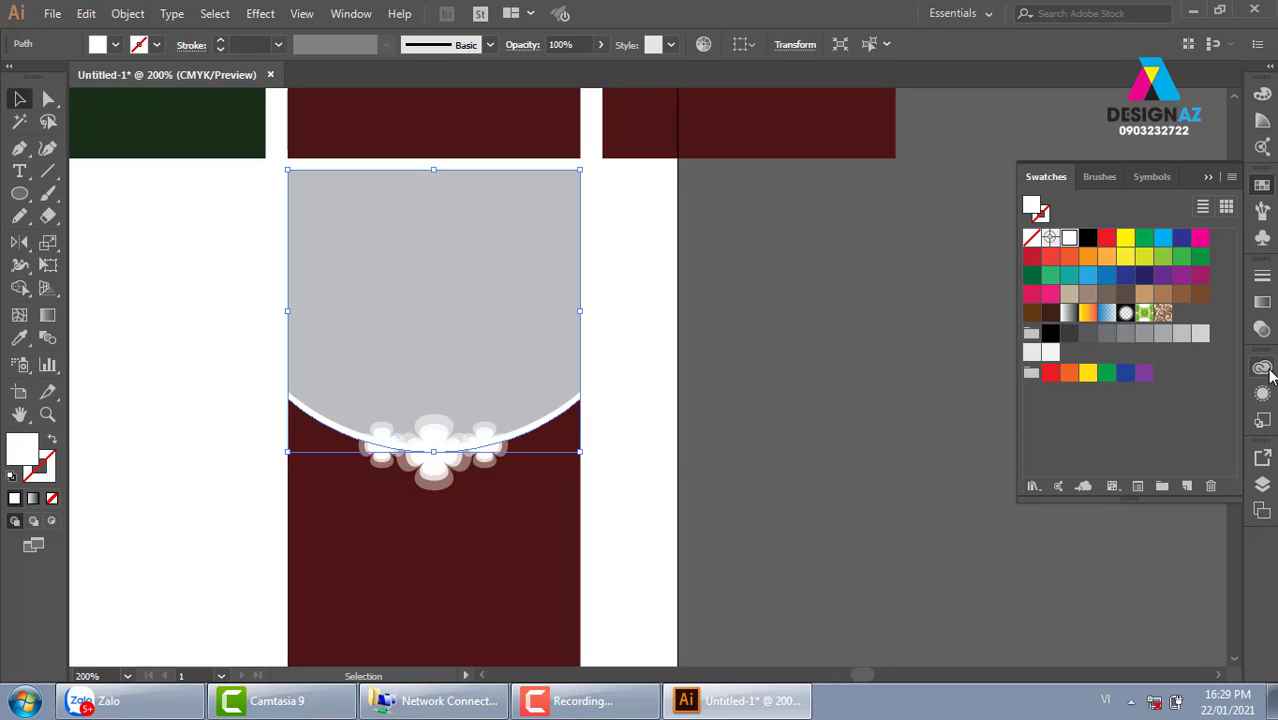
pyautogui.click(1262, 328)
pyautogui.click(1075, 296)
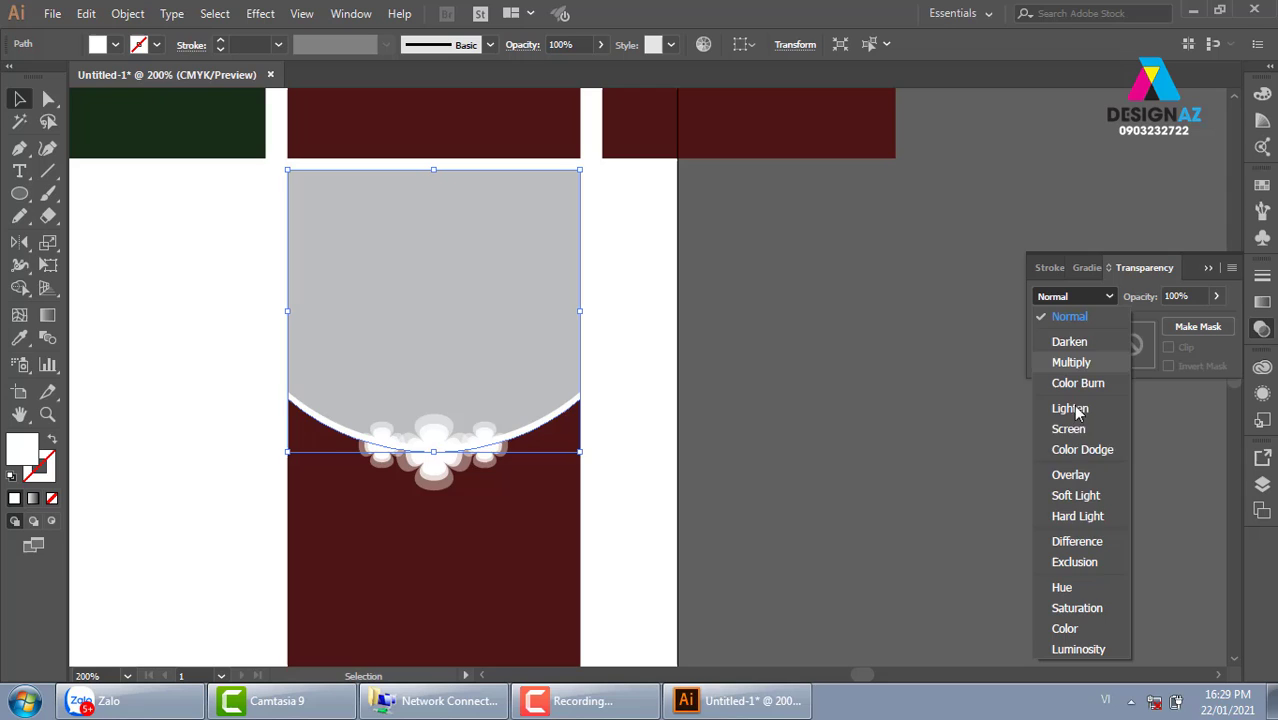
pyautogui.click(1070, 475)
pyautogui.click(930, 515)
pyautogui.scroll(-2, 847, 445)
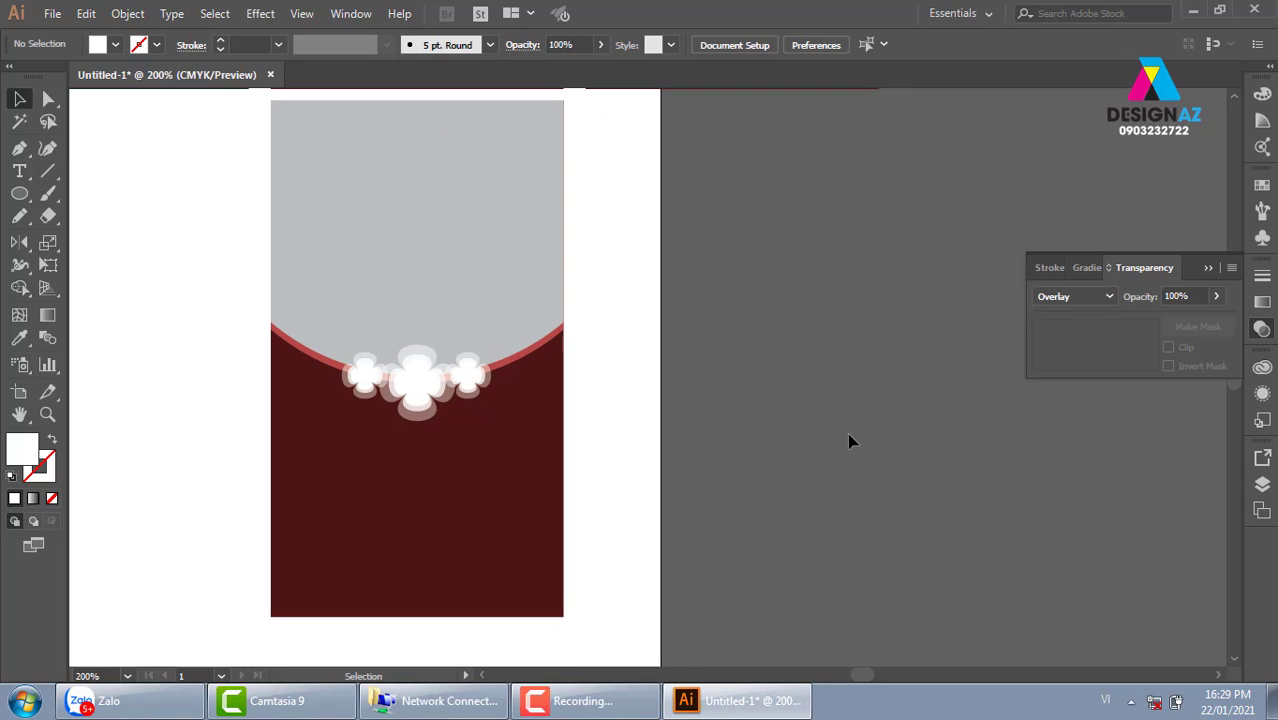
# Step: Try Overlay on the three flowers, zoom in on the row, then undo the blend
pyautogui.click(467, 376)
pyautogui.keyDown('shift'); pyautogui.click(416, 400); pyautogui.keyUp('shift')
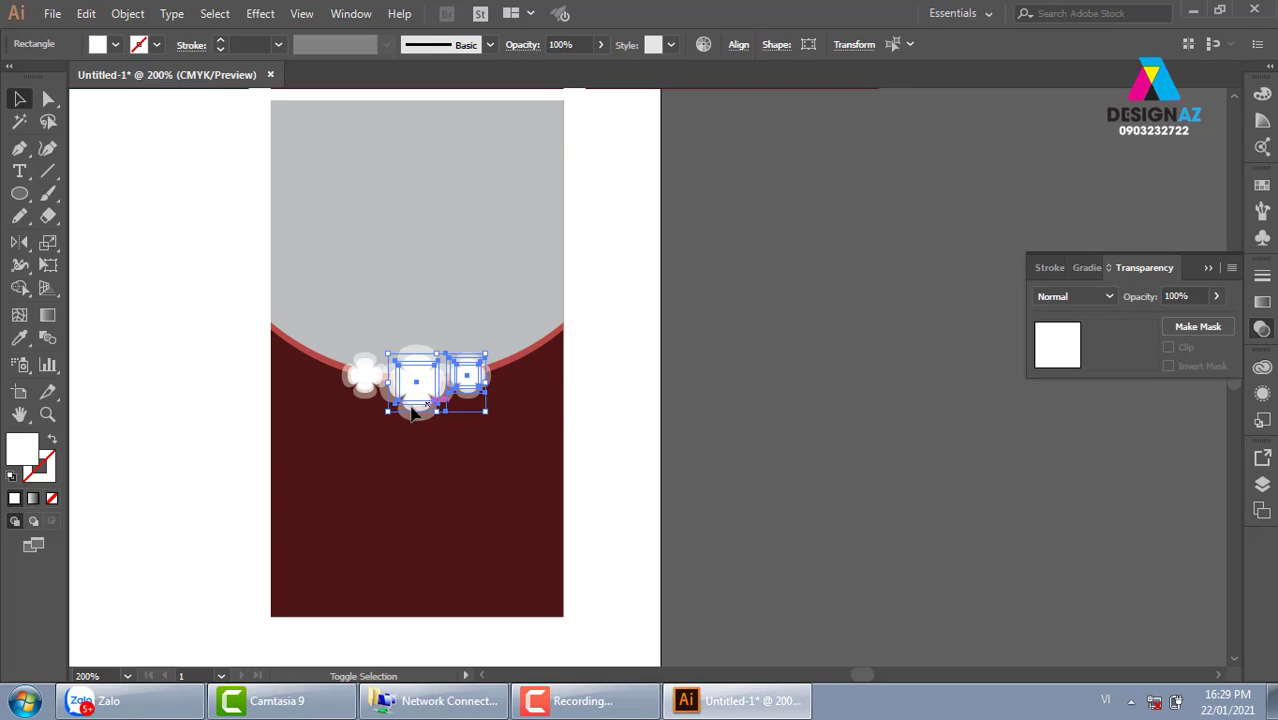
pyautogui.keyDown('shift'); pyautogui.click(365, 390); pyautogui.keyUp('shift')
pyautogui.click(1107, 297)
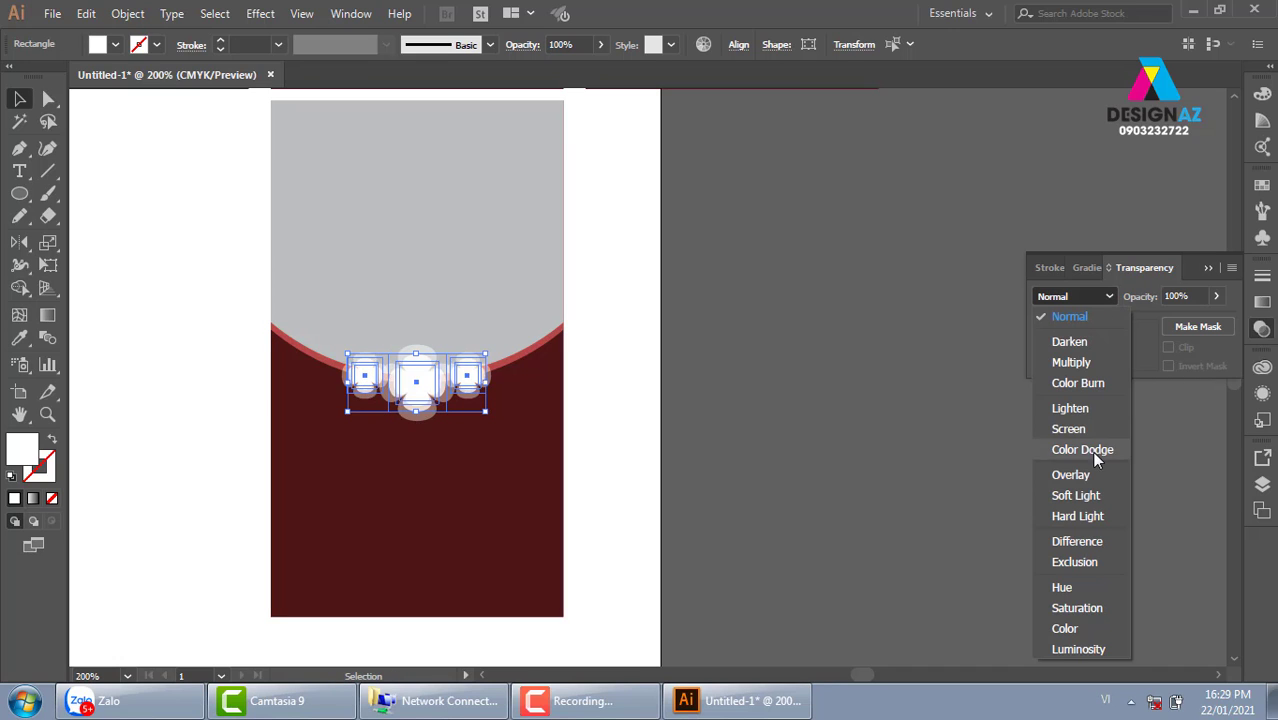
pyautogui.click(1070, 475)
pyautogui.click(881, 519)
pyautogui.scroll(-1, 479, 399)
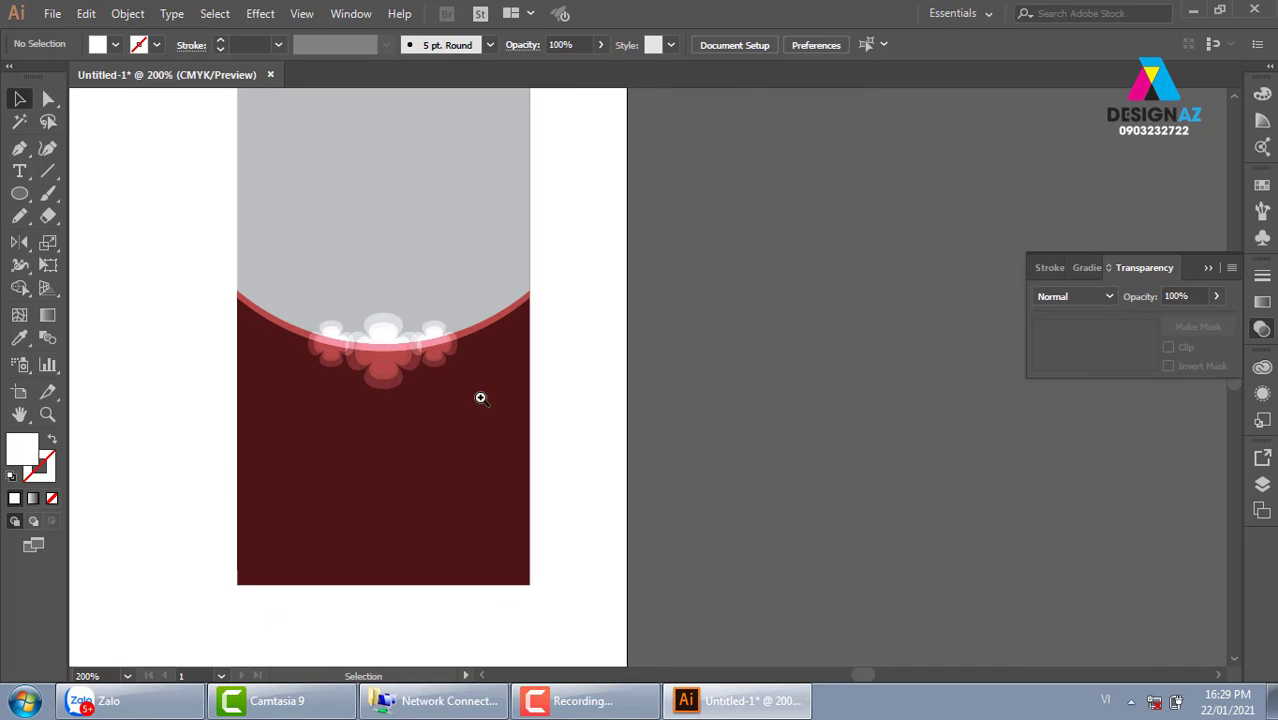
pyautogui.press('z')
pyautogui.moveTo(203, 258); pyautogui.dragTo(735, 512)
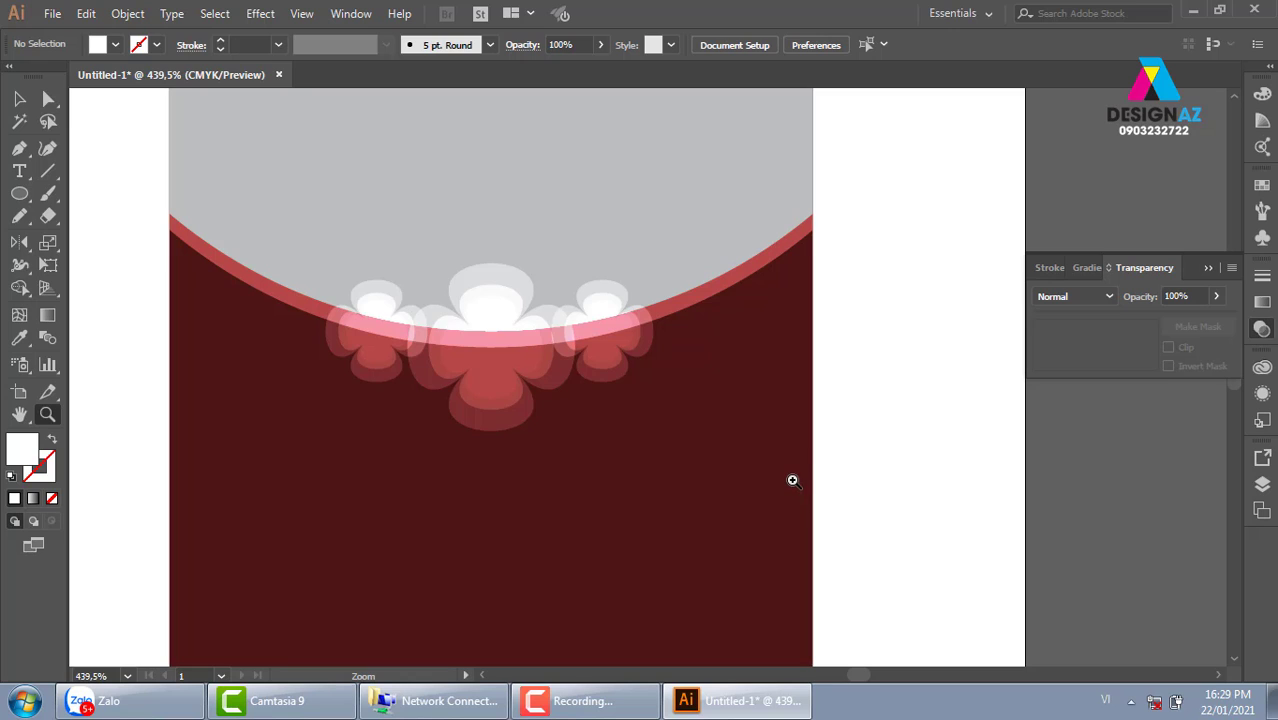
pyautogui.hotkey('ctrl', 'z')
# Step: Scale the flower group down and nudge the right and left flowers toward the centre
pyautogui.click(19, 99)
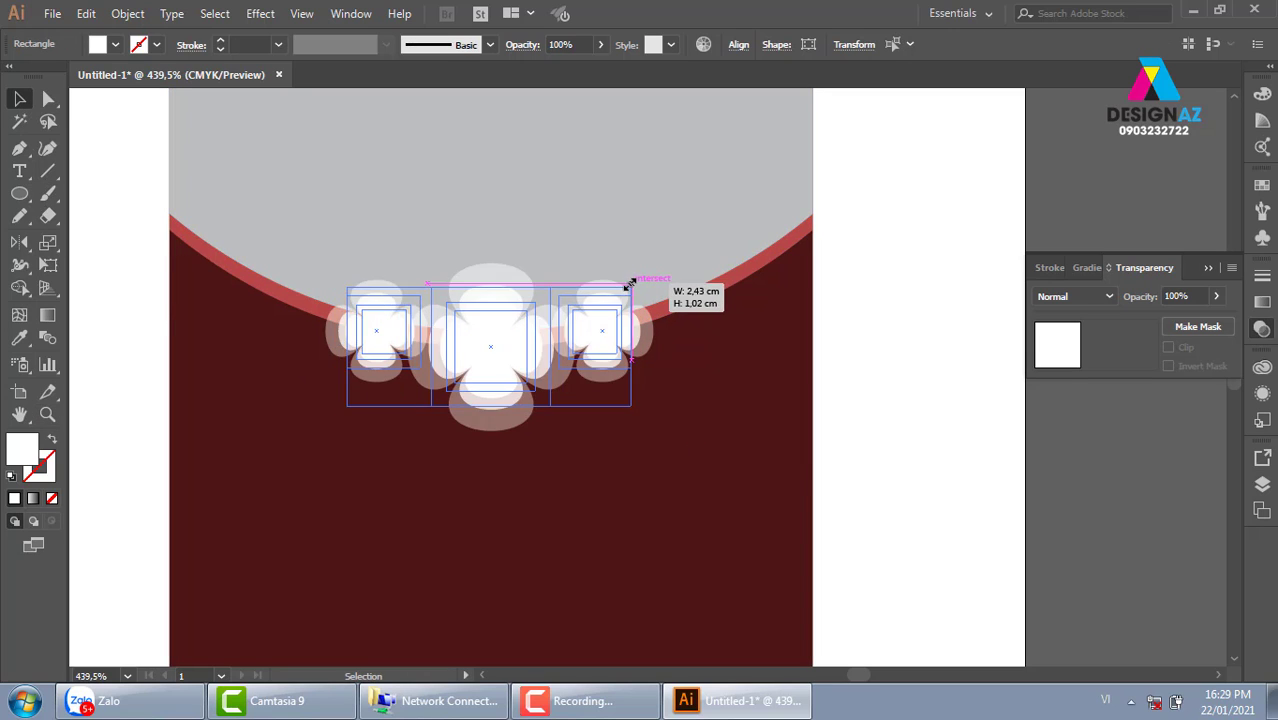
pyautogui.moveTo(648, 284); pyautogui.dragTo(623, 292)
pyautogui.click(865, 452)
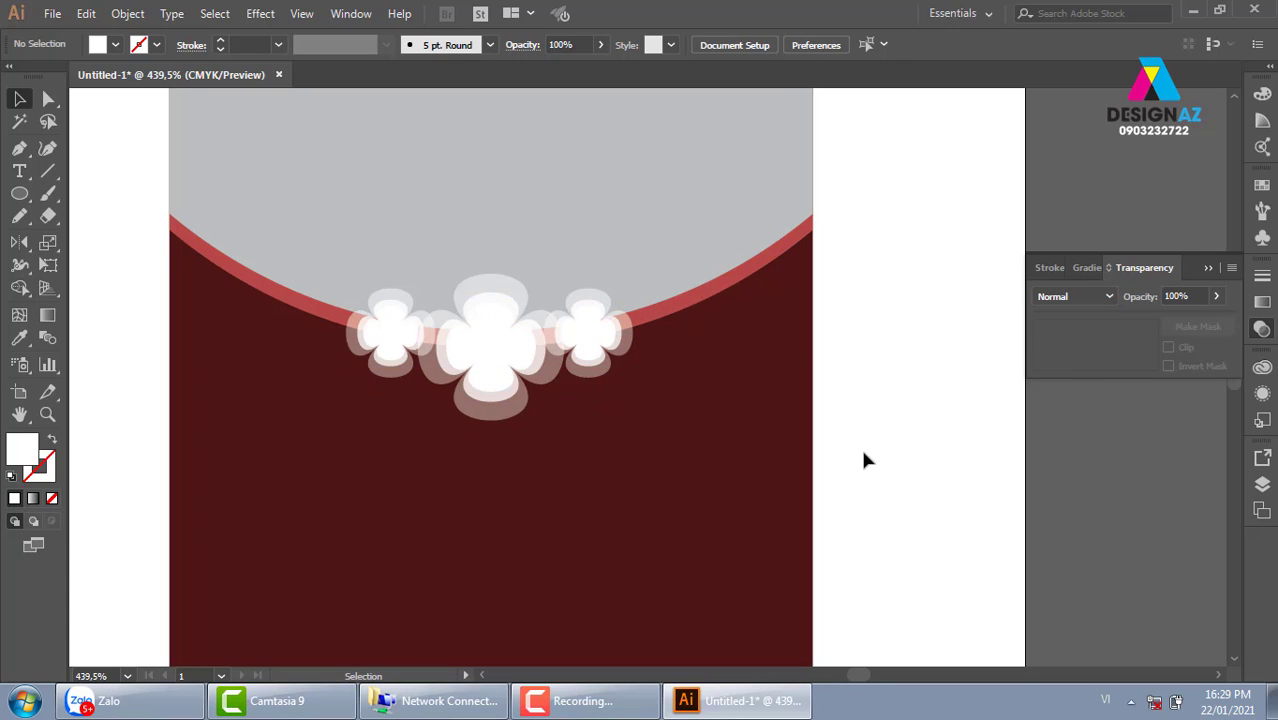
pyautogui.click(590, 334)
pyautogui.keyDown('shift'); pyautogui.click(493, 360); pyautogui.keyUp('shift')
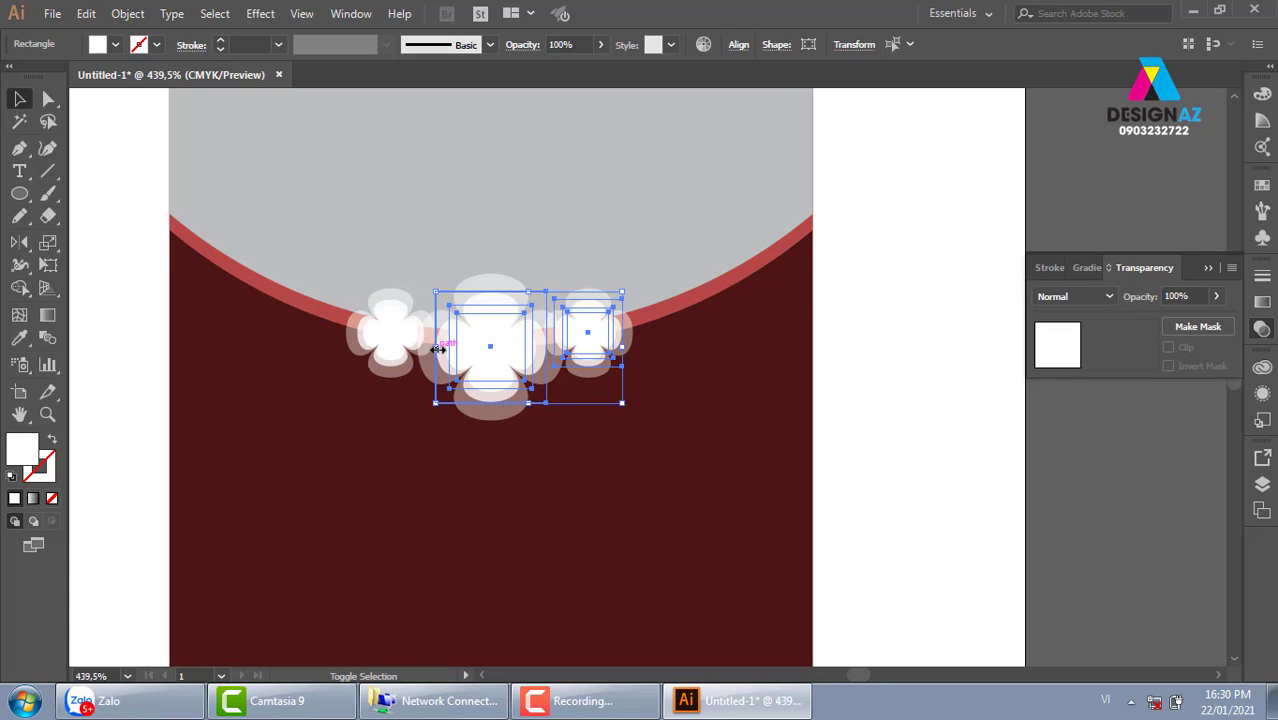
pyautogui.click(778, 390)
pyautogui.moveTo(586, 330); pyautogui.dragTo(598, 352)
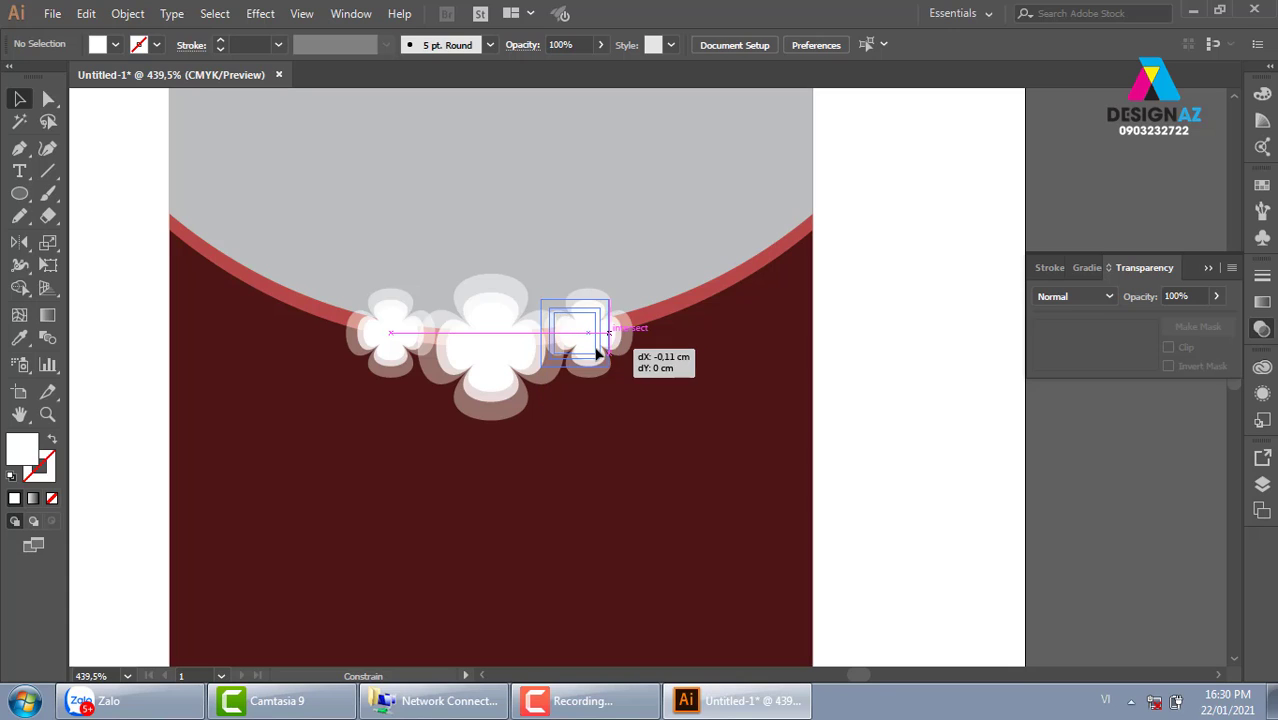
pyautogui.moveTo(392, 344); pyautogui.dragTo(425, 358)
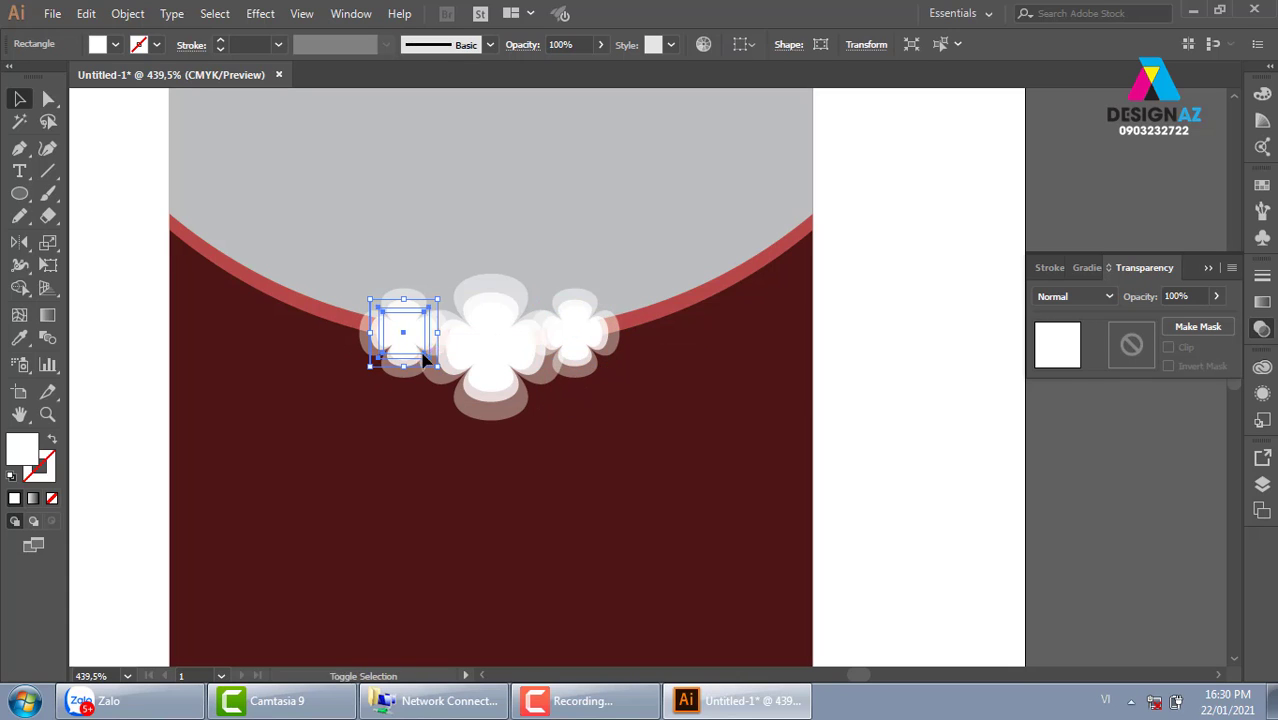
pyautogui.click(953, 371)
# Step: Alt-drag smaller flower copies to each end, making five flowers along the curve
pyautogui.moveTo(573, 334)
pyautogui.mouseDown()
pyautogui.moveTo(678, 318)
pyautogui.moveTo(352, 330)
pyautogui.mouseUp()
pyautogui.click(862, 337)
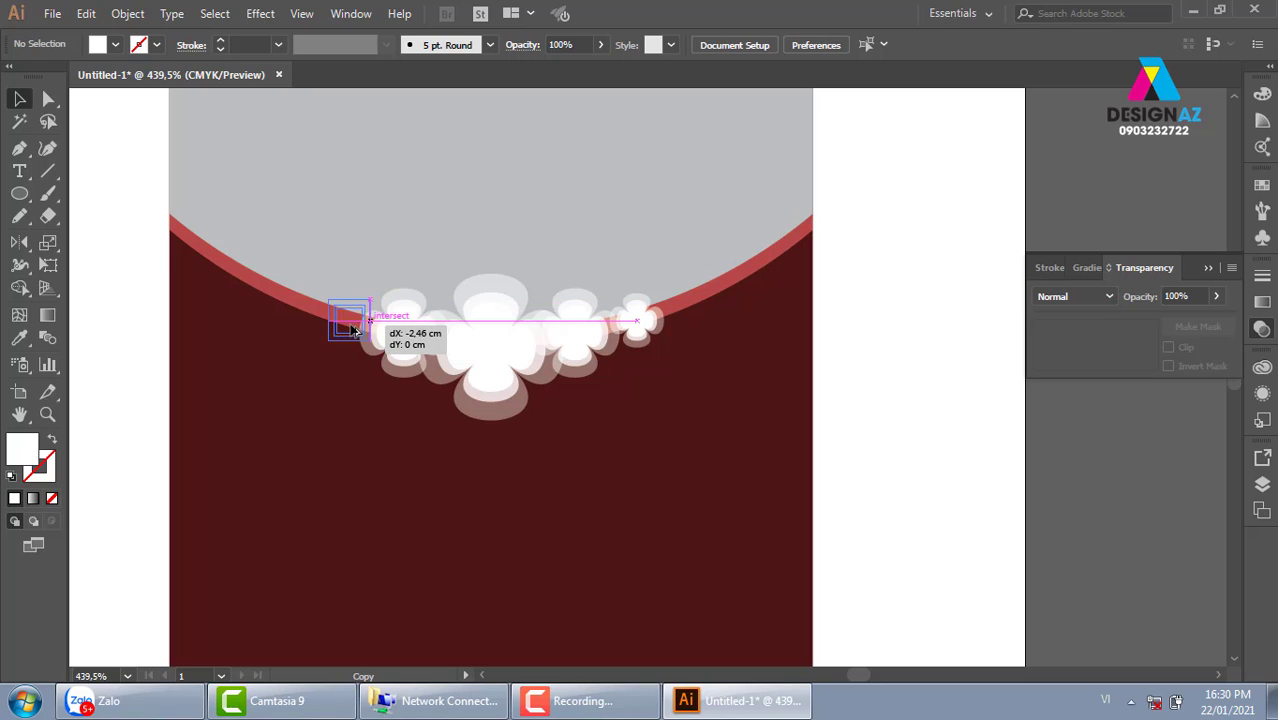
pyautogui.click(905, 345)
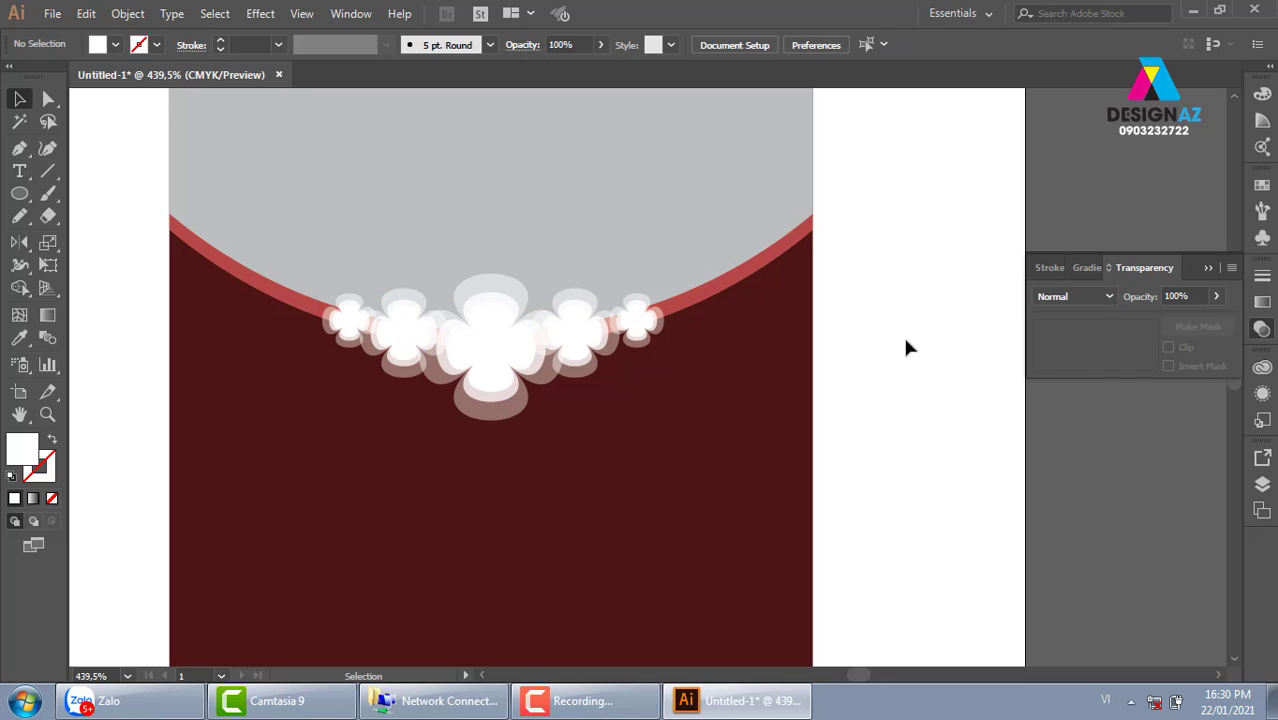
# Step: Alt-drag a copy of the white arc shape down into the lower dark red area
pyautogui.click(735, 287)
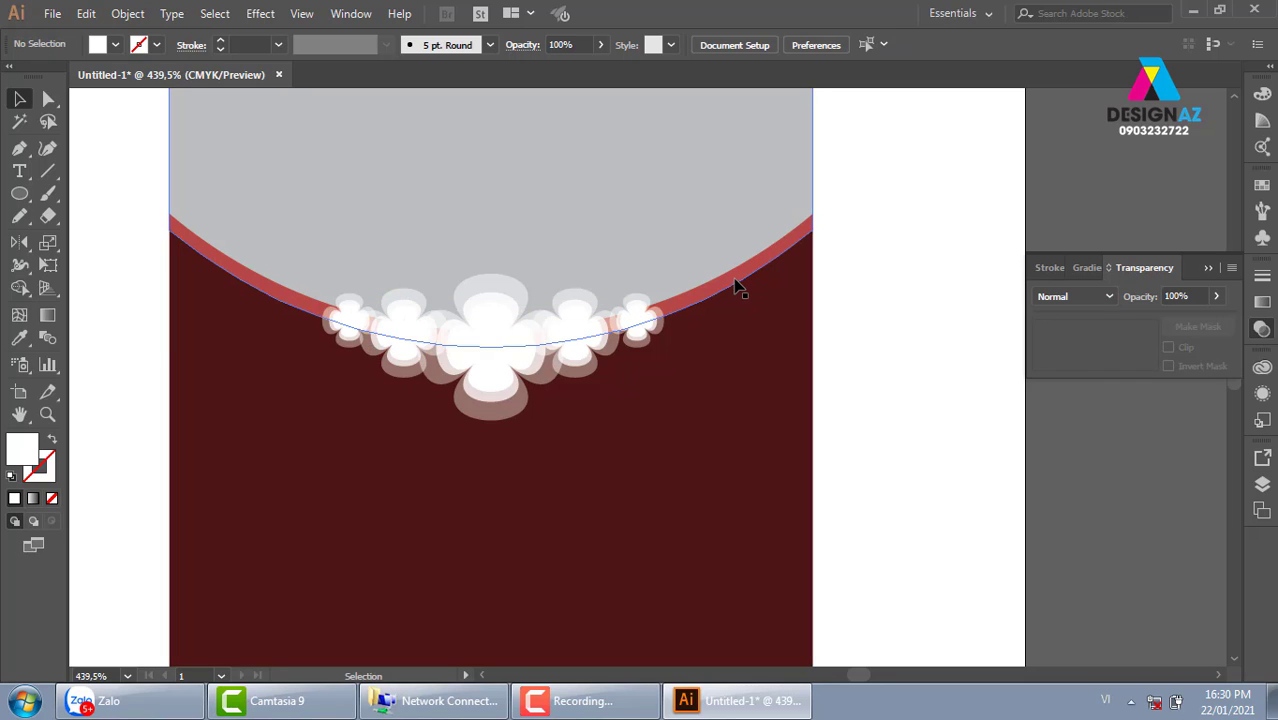
pyautogui.moveTo(870, 351); pyautogui.dragTo(431, 359)
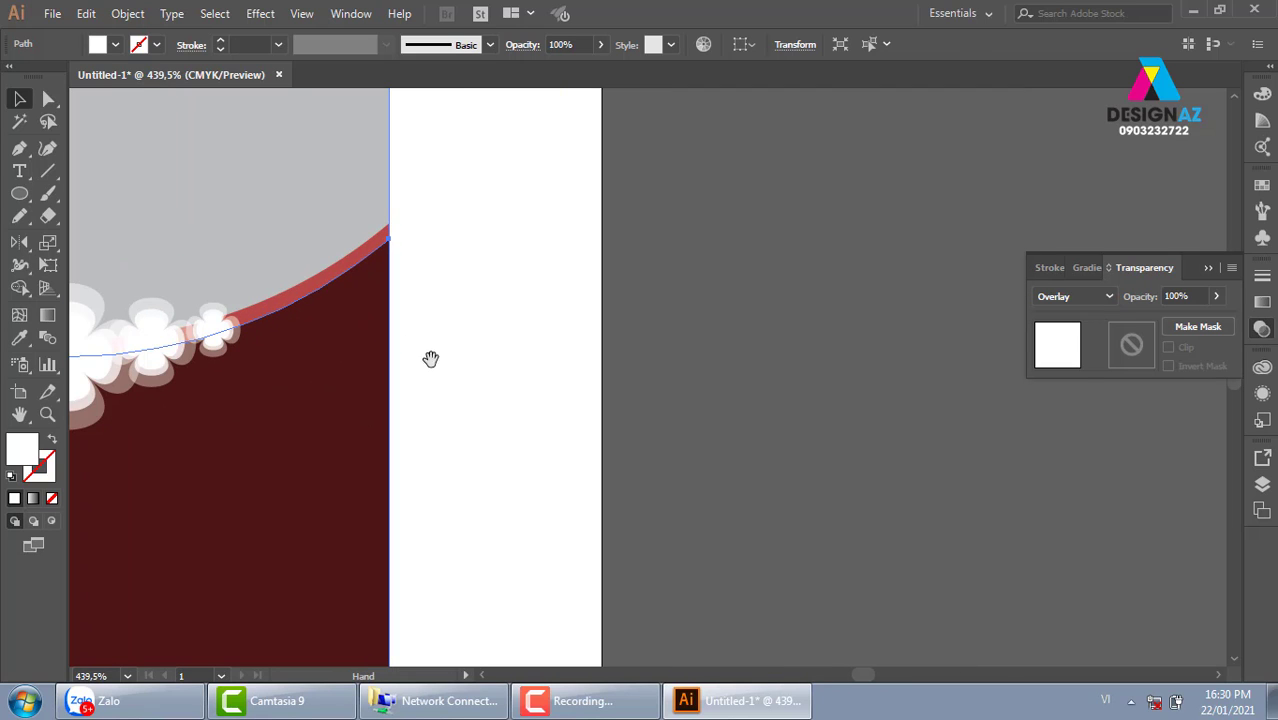
pyautogui.moveTo(354, 285)
pyautogui.mouseDown()
pyautogui.moveTo(643, 395)
pyautogui.moveTo(996, 397)
pyautogui.mouseUp()
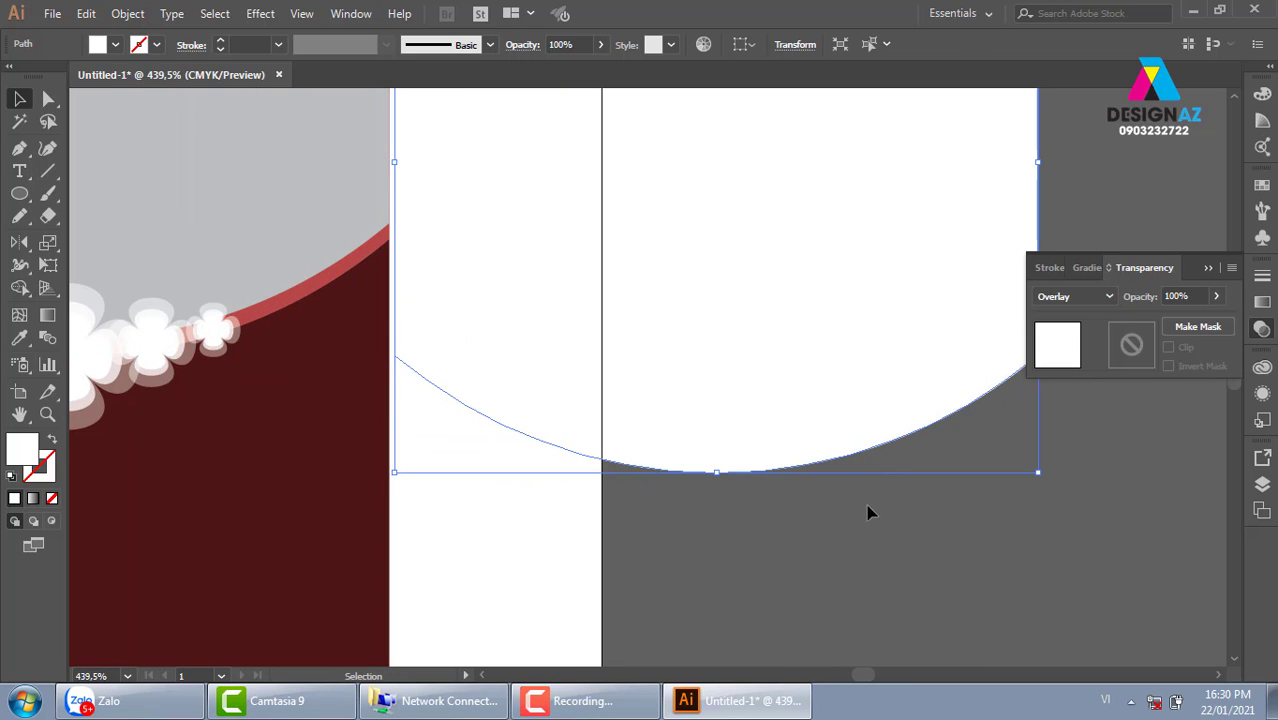
pyautogui.moveTo(668, 427)
pyautogui.mouseDown()
pyautogui.moveTo(867, 285)
pyautogui.moveTo(491, 500)
pyautogui.moveTo(322, 517)
pyautogui.mouseUp()
pyautogui.moveTo(569, 449)
pyautogui.mouseDown()
pyautogui.moveTo(617, 492)
pyautogui.moveTo(868, 480)
pyautogui.mouseUp()
pyautogui.moveTo(680, 477)
pyautogui.mouseDown()
pyautogui.moveTo(580, 506)
pyautogui.moveTo(591, 511)
pyautogui.mouseUp()
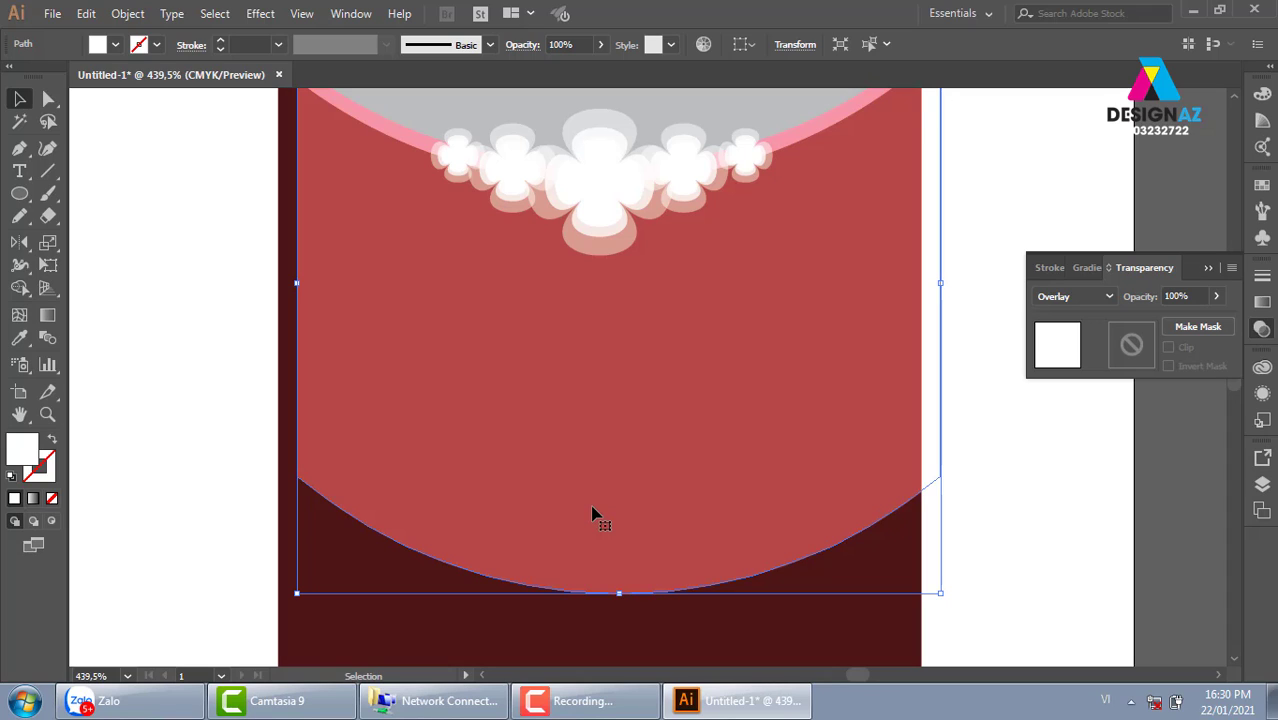
# Step: Cut the arc copy at its left and right corners with Scissors and delete the upper piece
pyautogui.press('c')
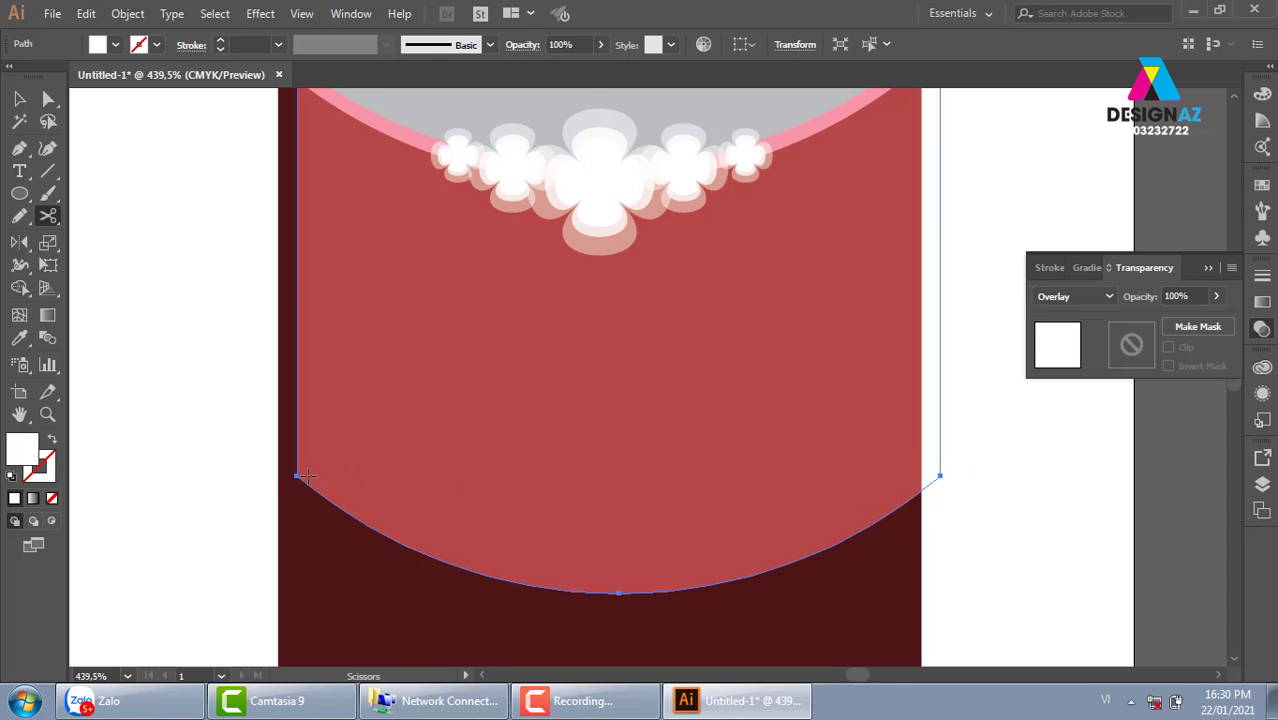
pyautogui.click(297, 476)
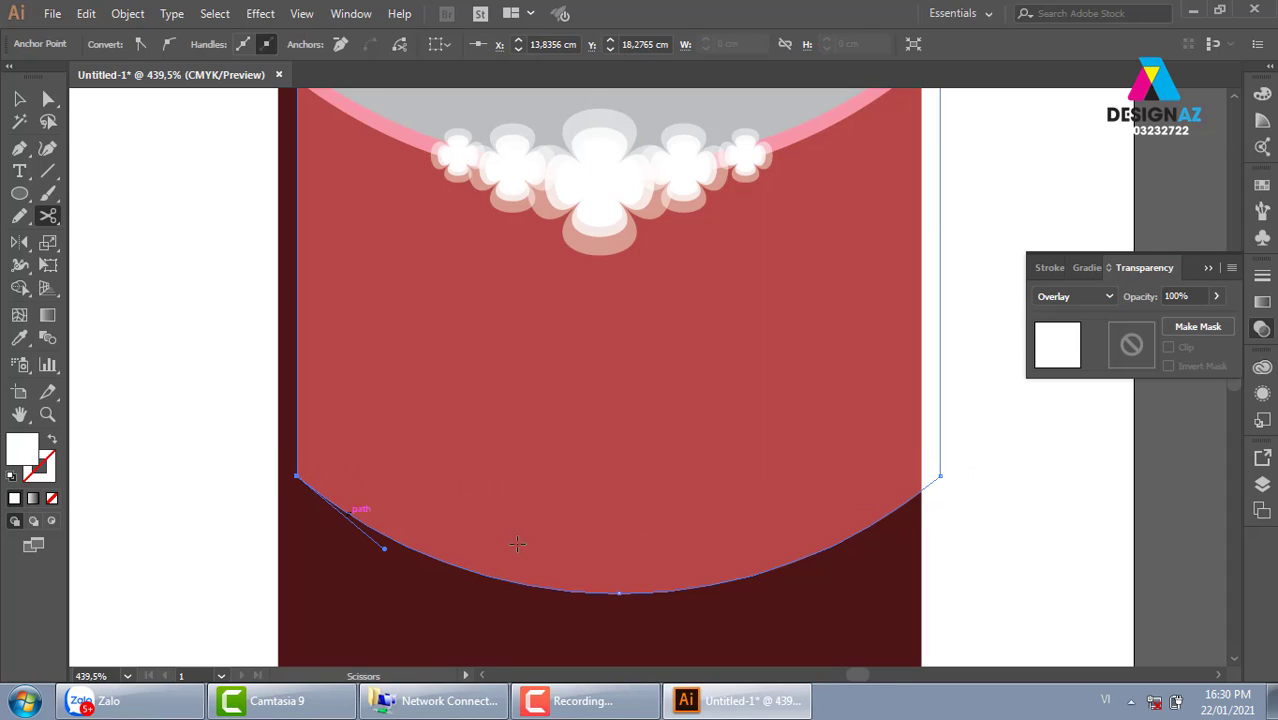
pyautogui.click(940, 477)
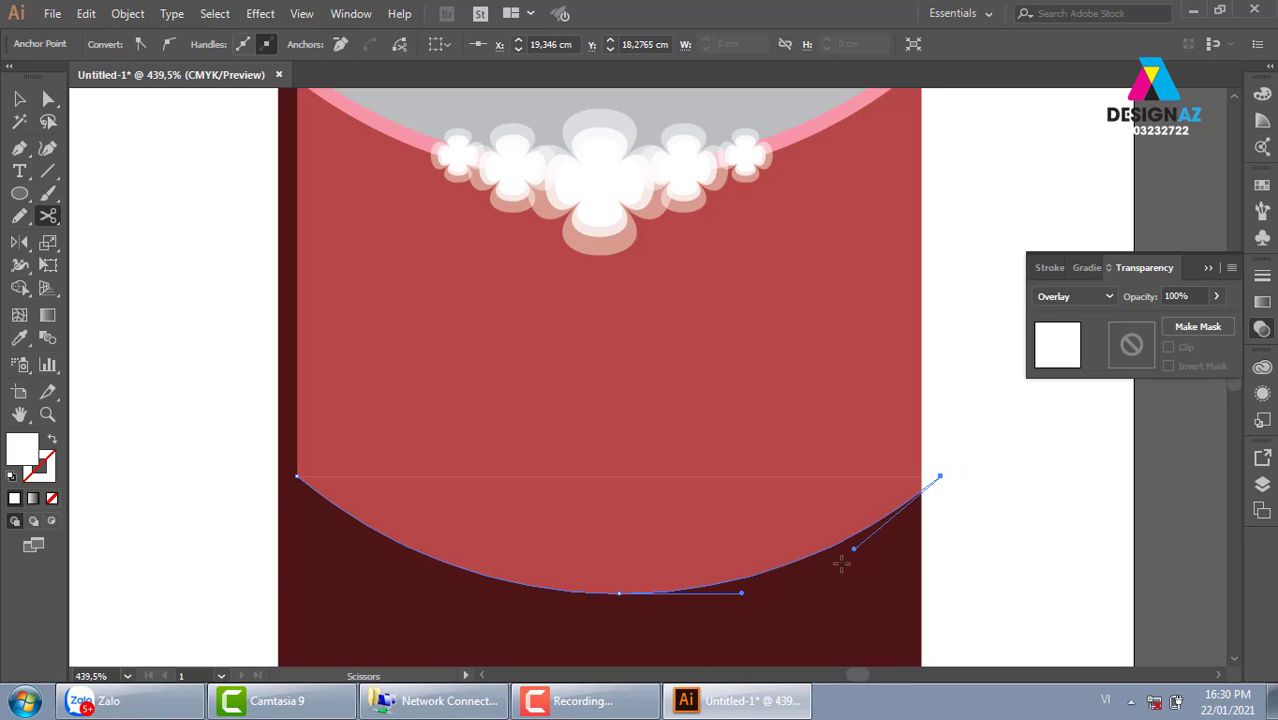
pyautogui.click(19, 98)
pyautogui.moveTo(200, 208); pyautogui.dragTo(248, 266)
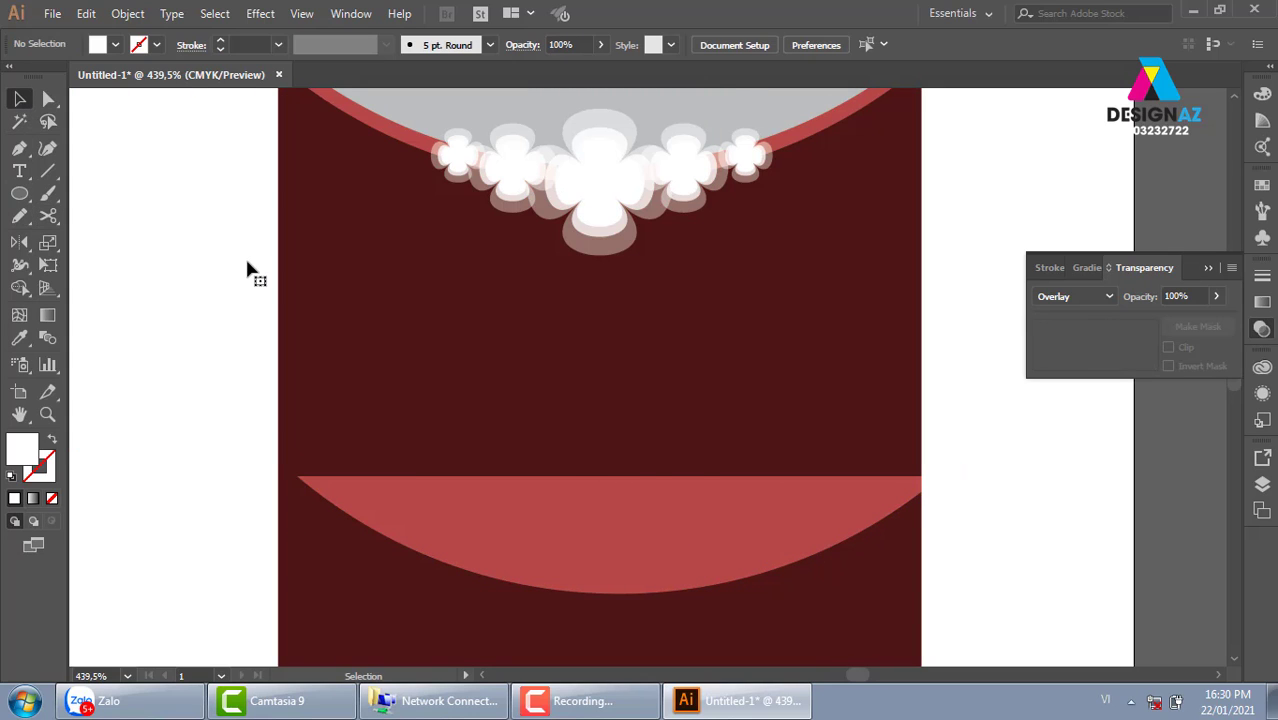
# Step: Swap the bottom arc's fill to stroke and move the thin curve just under the top rim
pyautogui.click(598, 534)
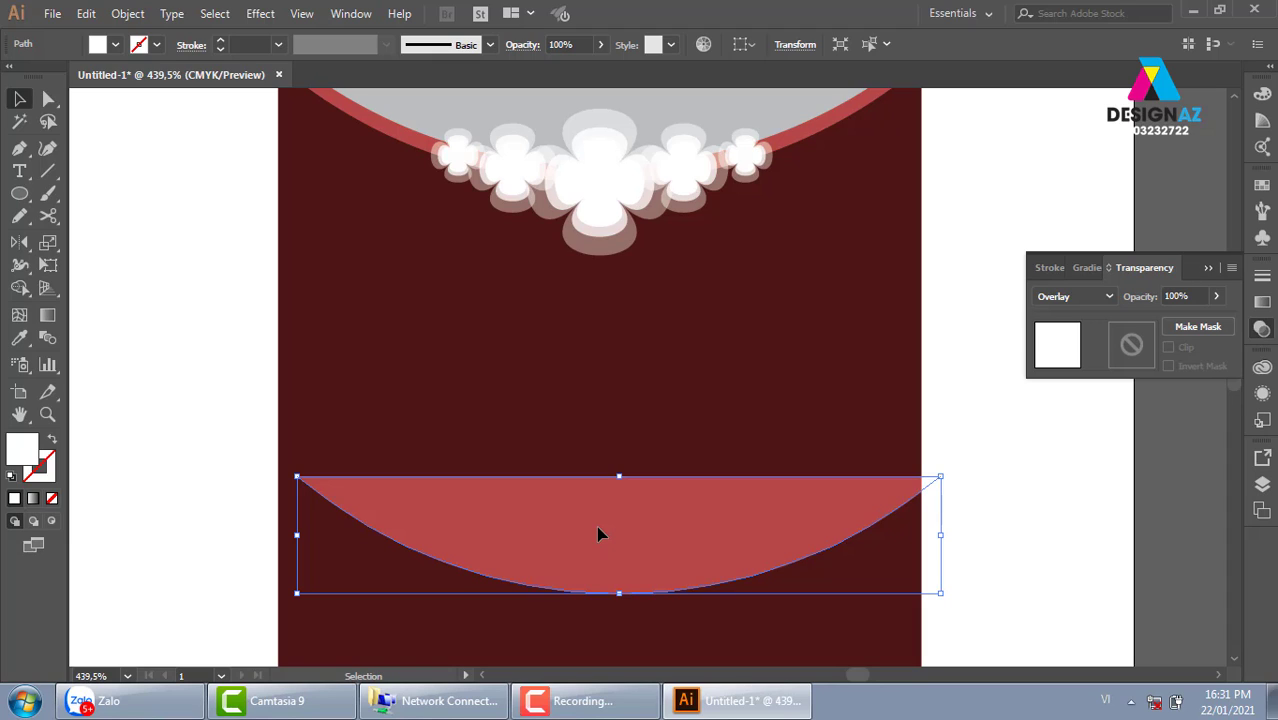
pyautogui.hotkey('shift', 'x')
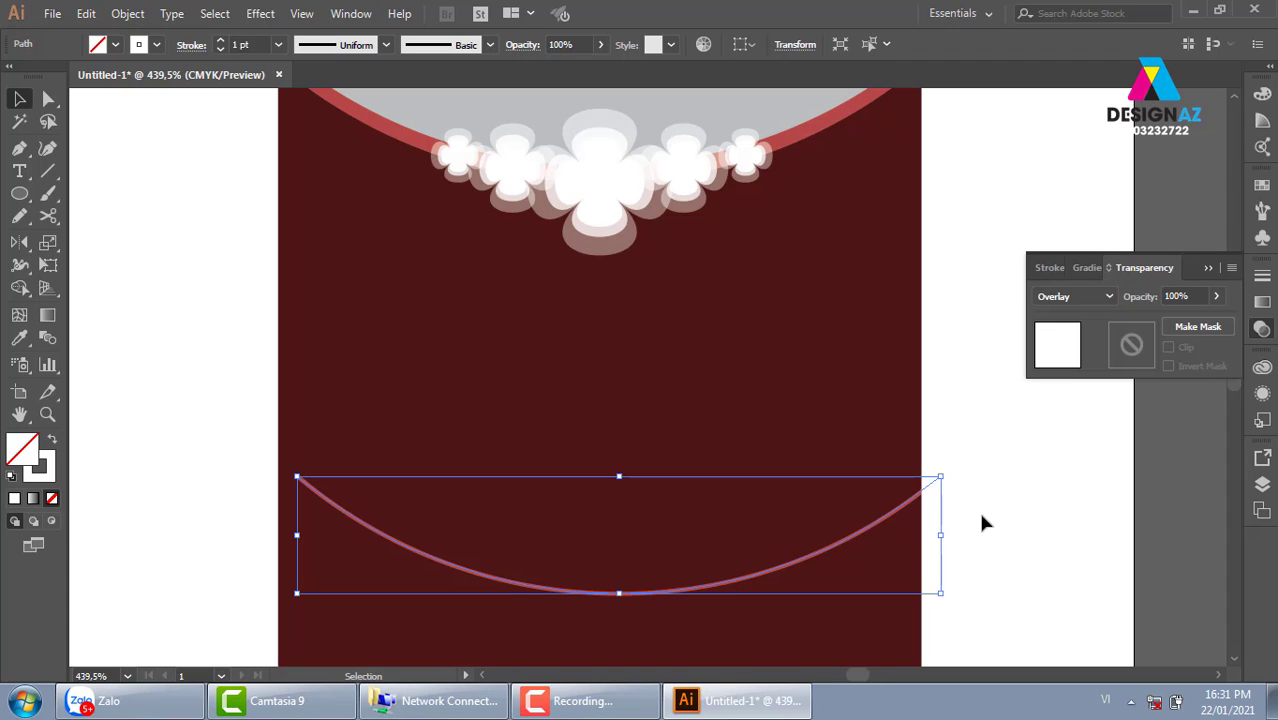
pyautogui.click(978, 516)
pyautogui.moveTo(848, 540); pyautogui.dragTo(828, 162)
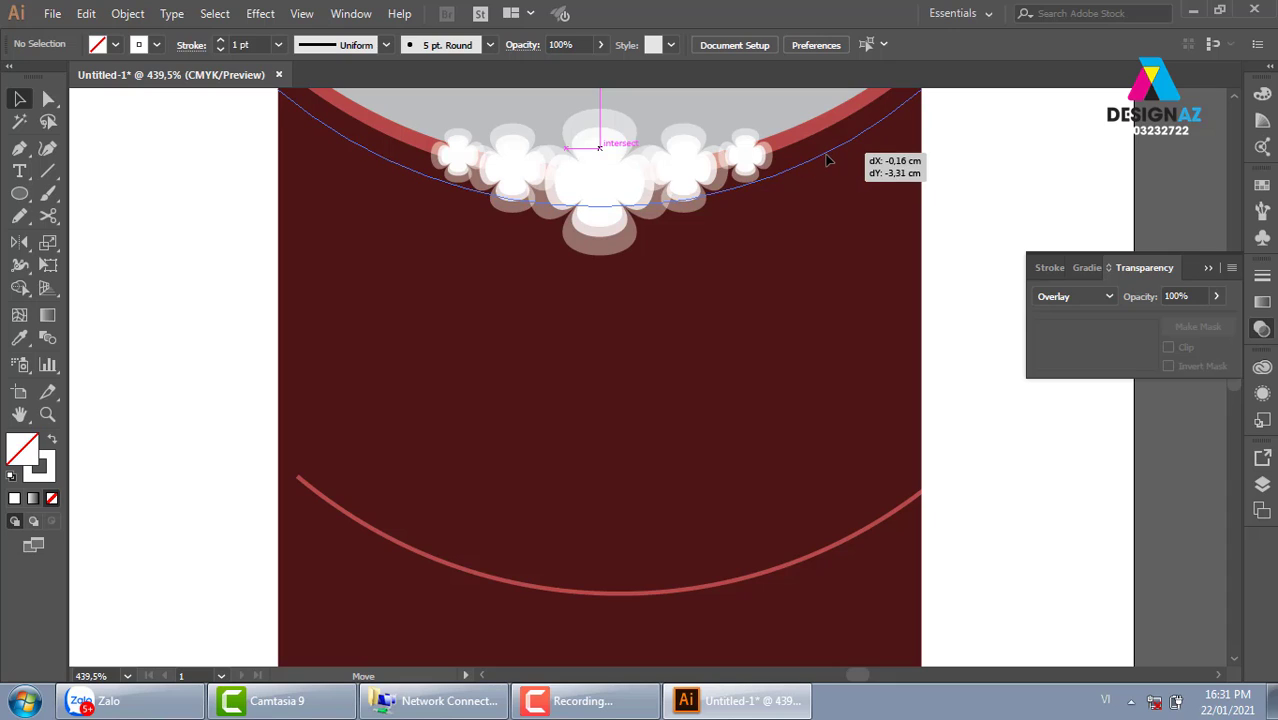
pyautogui.moveTo(828, 162); pyautogui.dragTo(826, 163)
pyautogui.moveTo(853, 385); pyautogui.dragTo(813, 565)
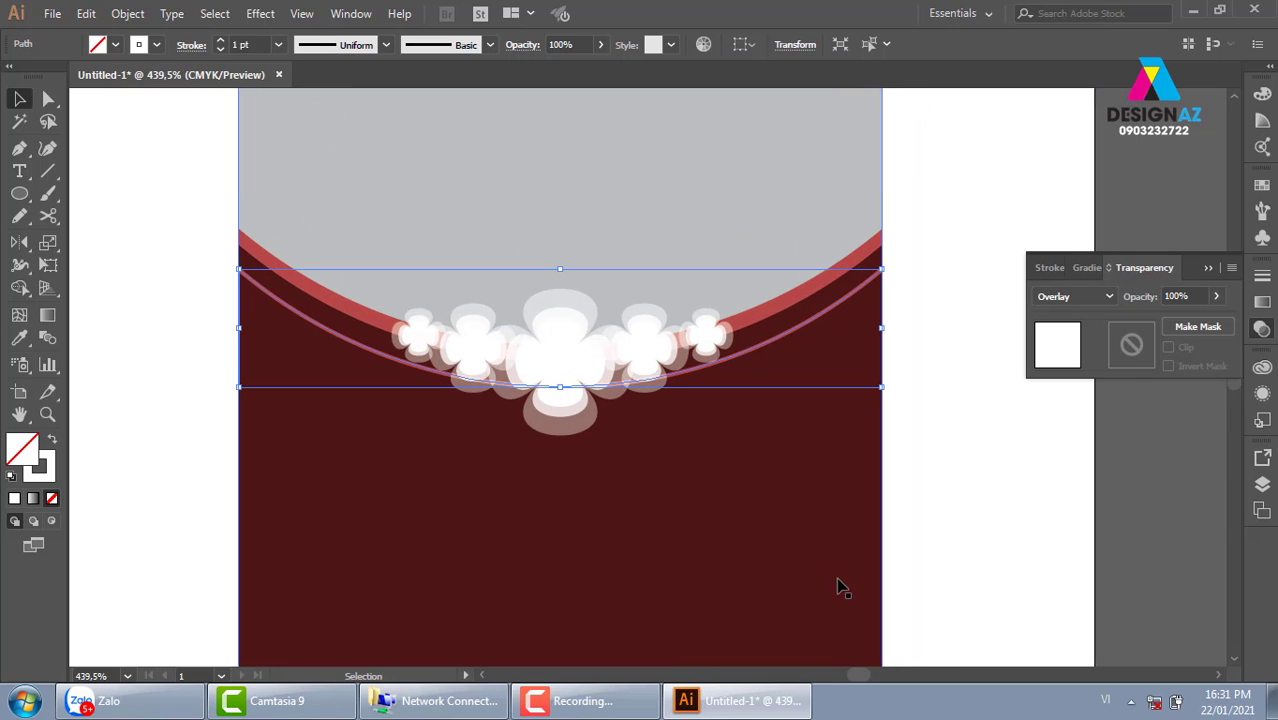
pyautogui.press('Up')
pyautogui.press('Up')
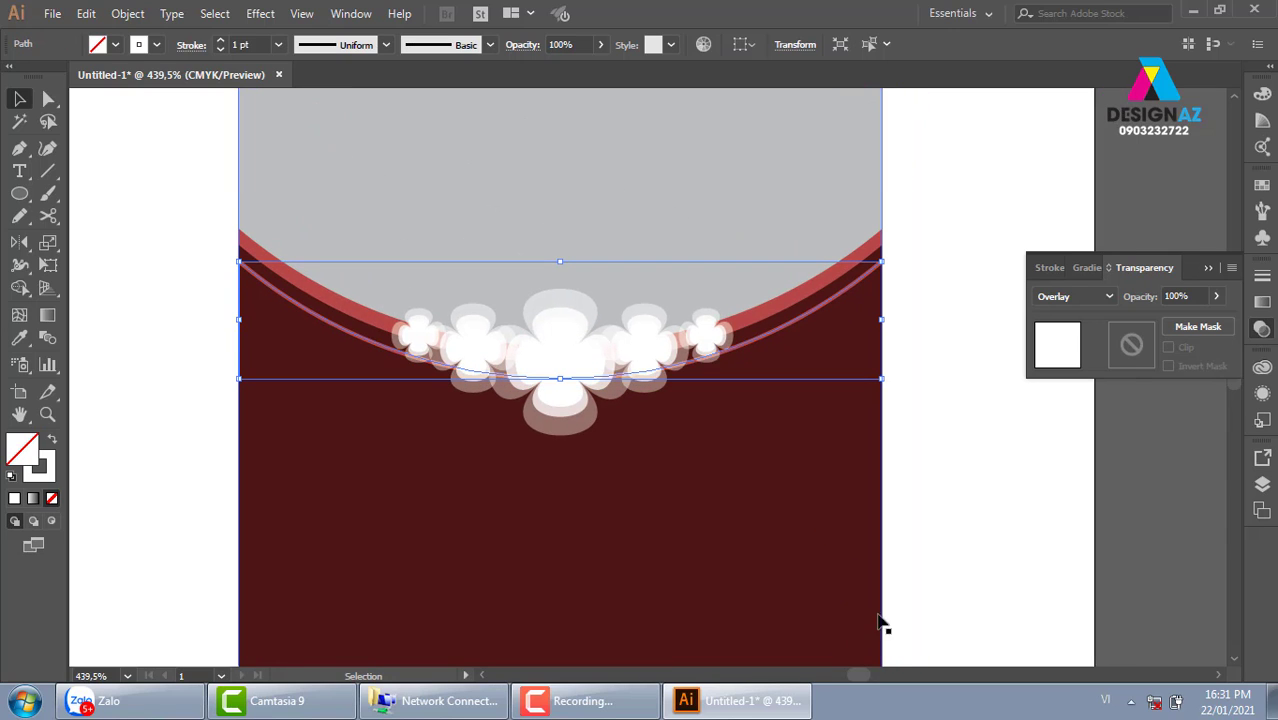
pyautogui.click(941, 540)
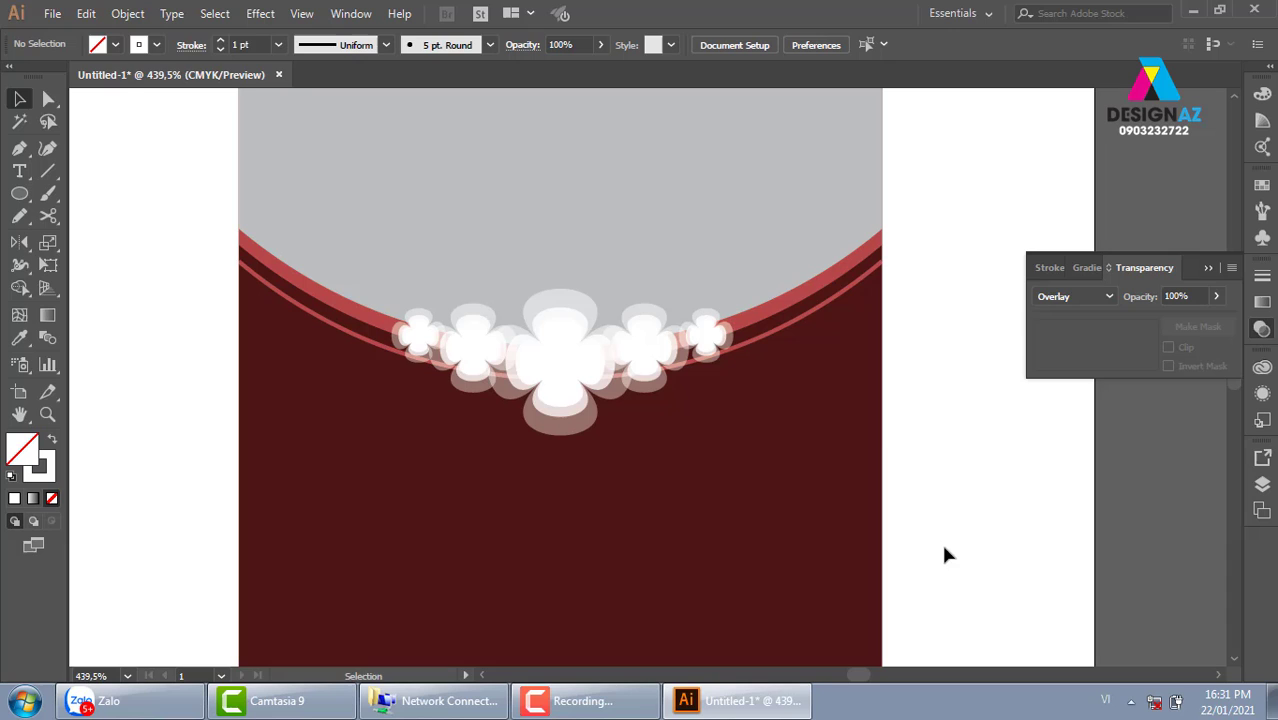
# Step: Set the curved line under the flowers to a 0.75 pt stroke weight
pyautogui.click(805, 324)
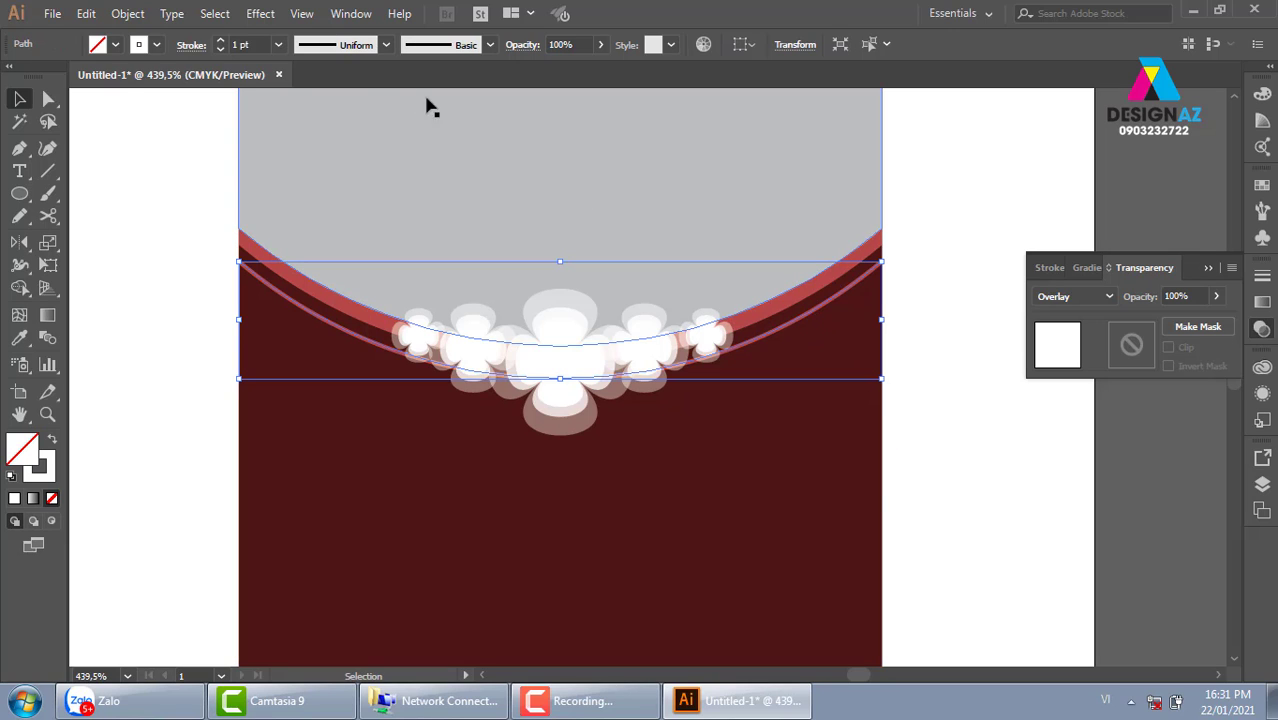
pyautogui.click(278, 44)
pyautogui.click(306, 106)
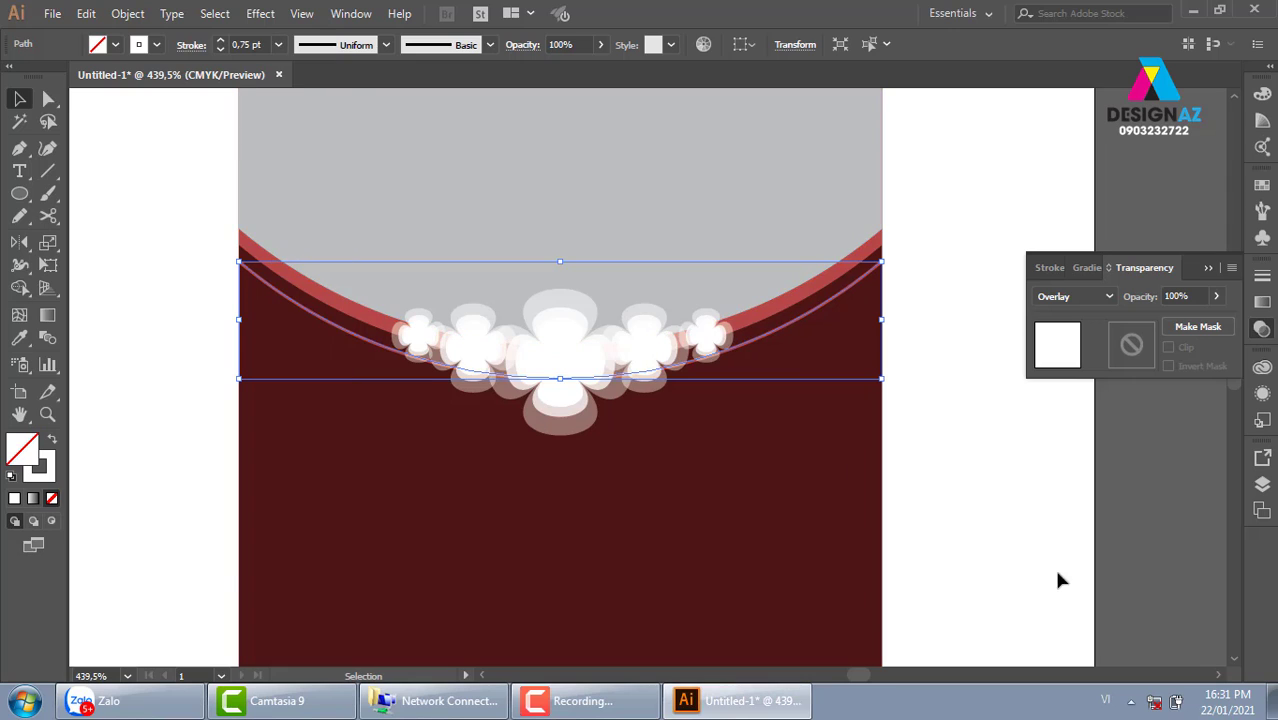
pyautogui.click(945, 465)
# Step: Alt-drag two lower copies of the line at 50% and 30% opacity
pyautogui.moveTo(815, 317); pyautogui.dragTo(817, 332)
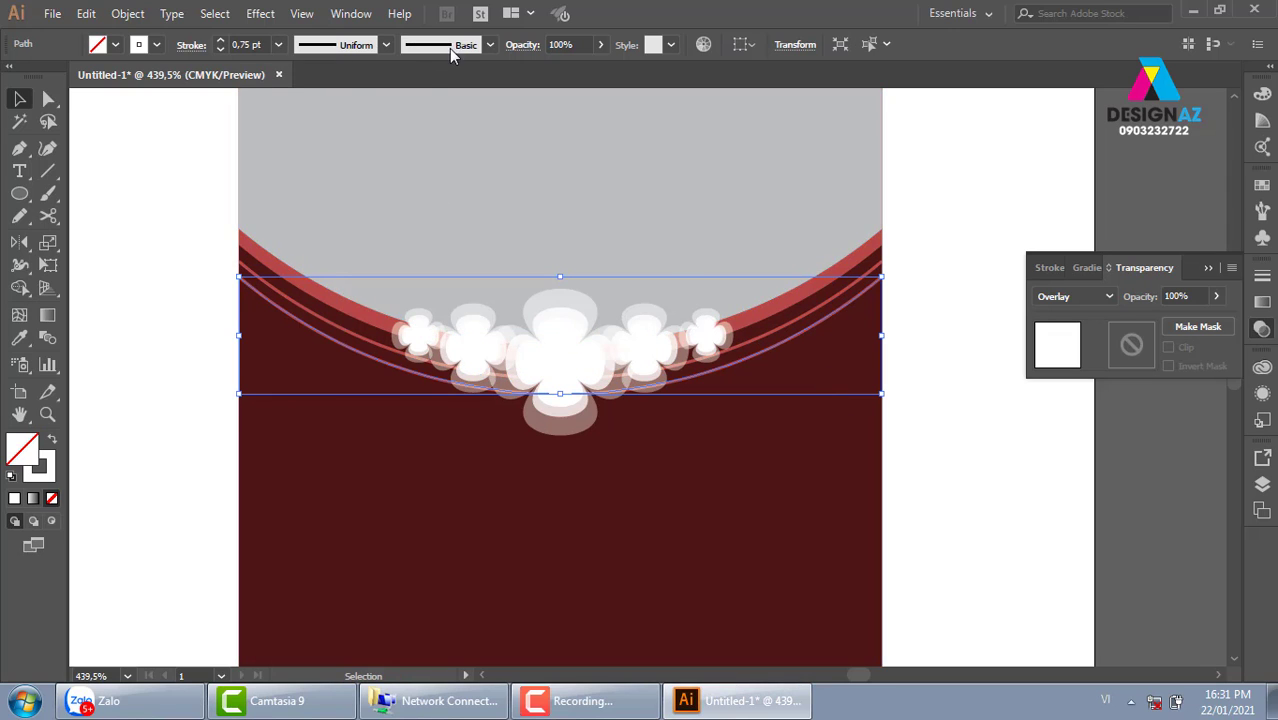
pyautogui.write('50')
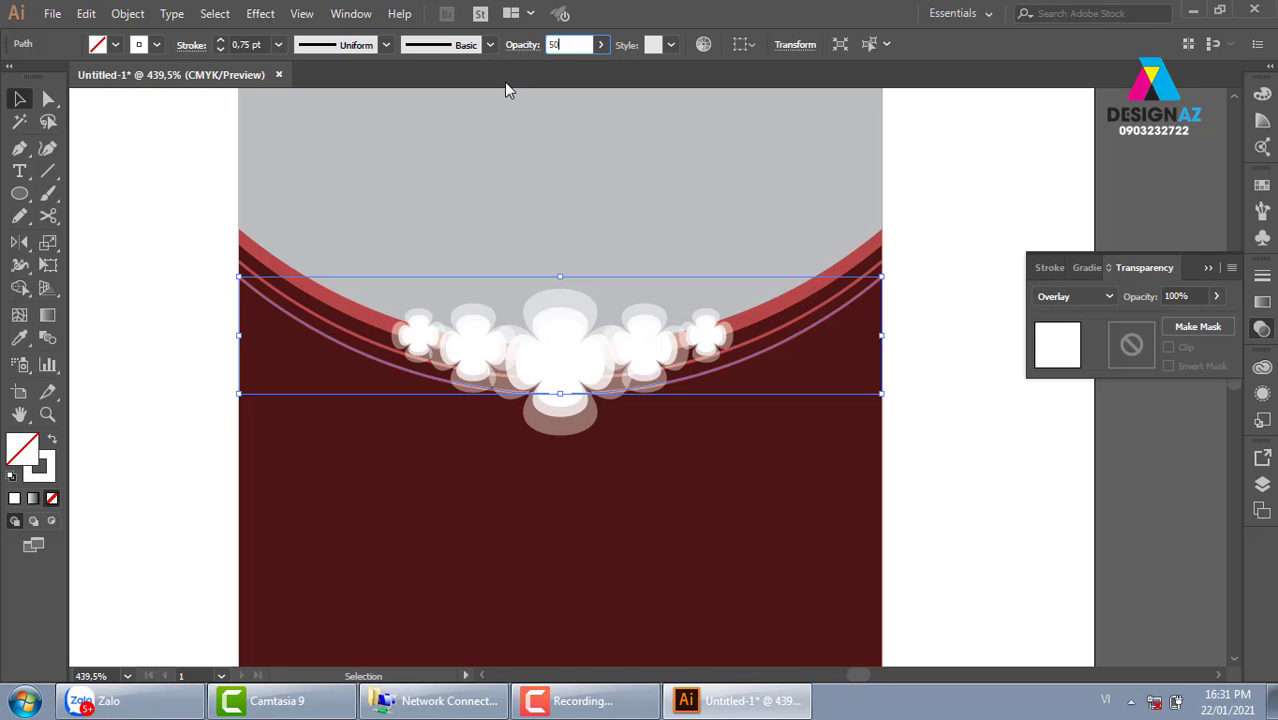
pyautogui.press('Return')
pyautogui.click(1001, 499)
pyautogui.moveTo(797, 345); pyautogui.dragTo(796, 360)
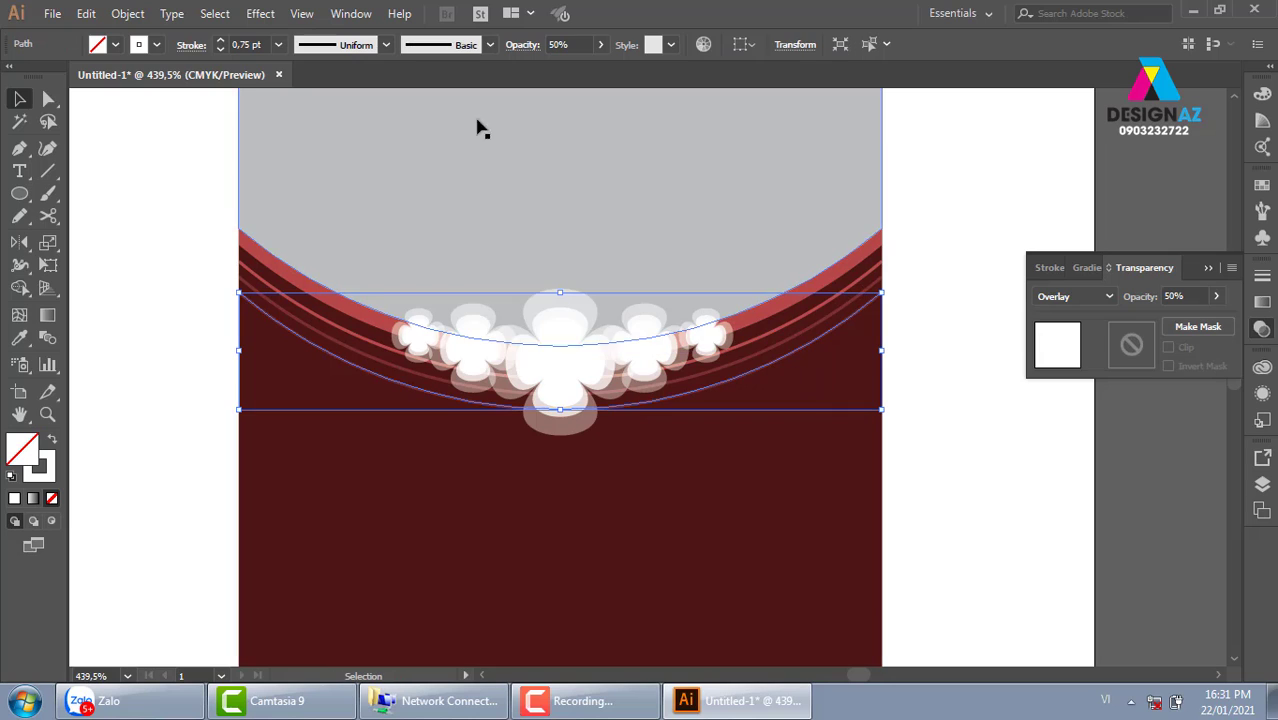
pyautogui.click(560, 44)
pyautogui.write('30')
pyautogui.press('Return')
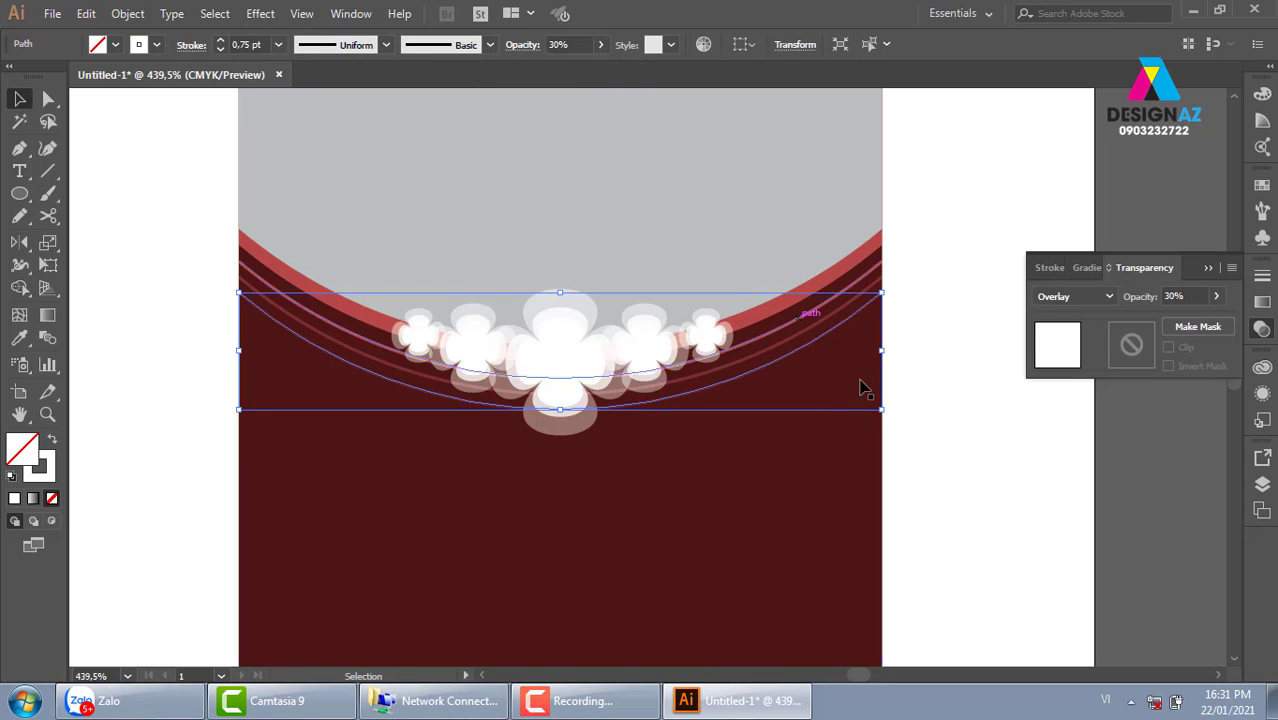
pyautogui.click(957, 443)
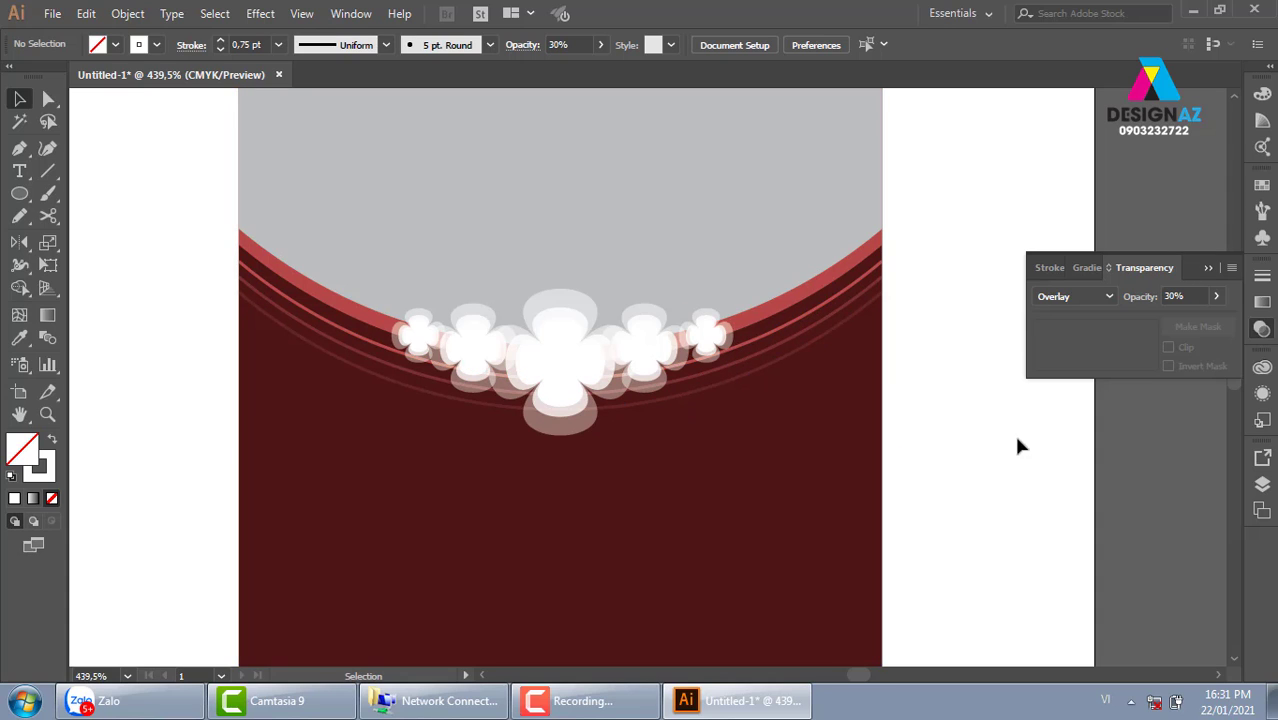
# Step: Shift-select the three thin curved lines and group them with Ctrl+G
pyautogui.click(822, 337)
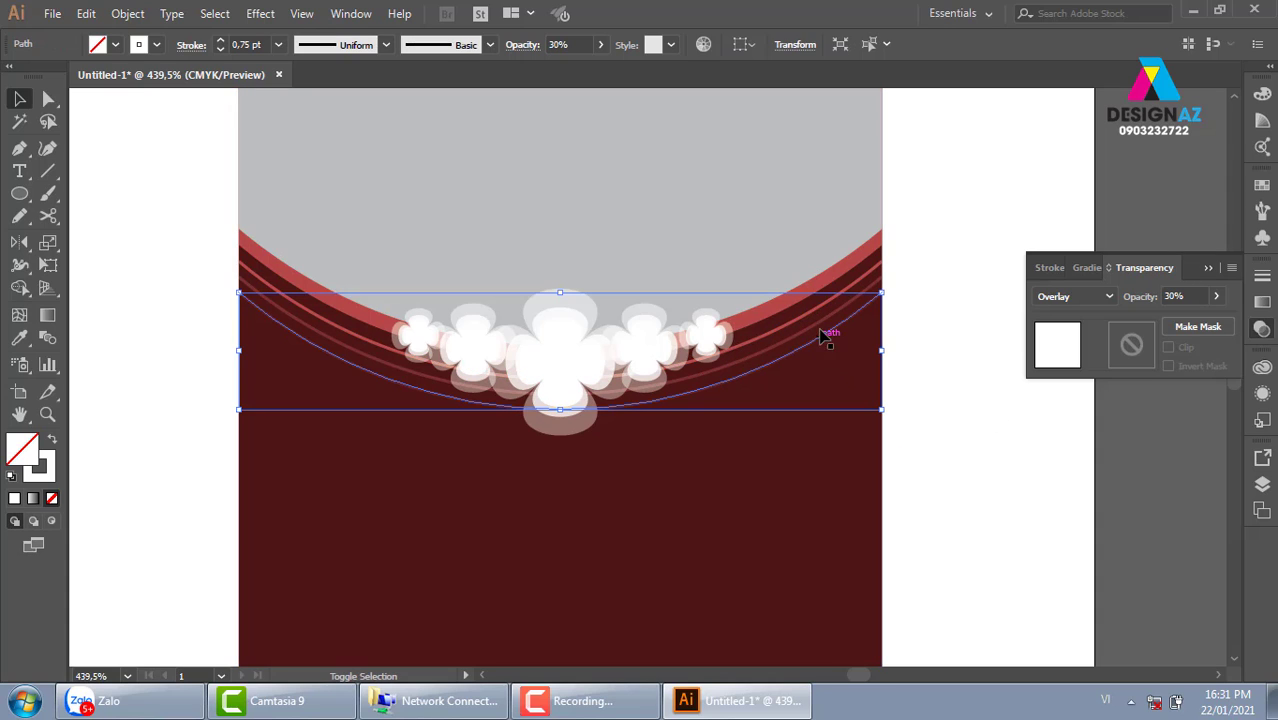
pyautogui.keyDown('shift'); pyautogui.click(822, 328); pyautogui.keyUp('shift')
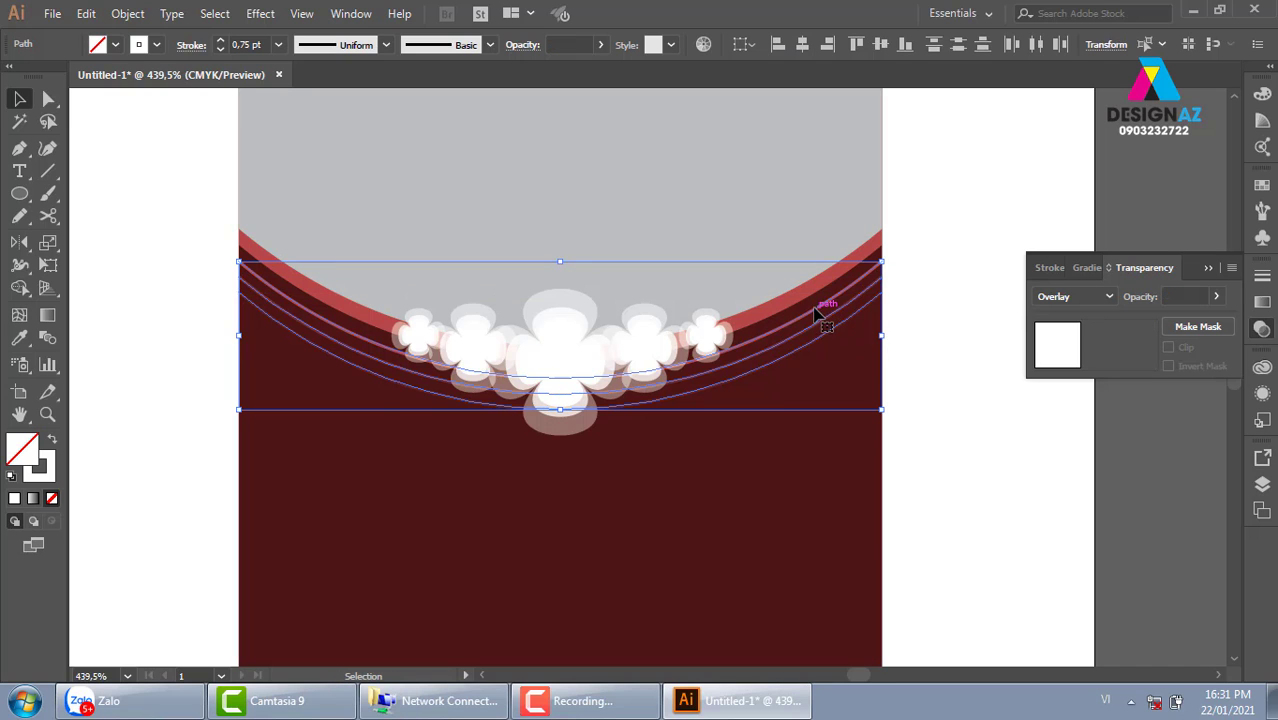
pyautogui.press('ctrl')
pyautogui.press('ctrl')
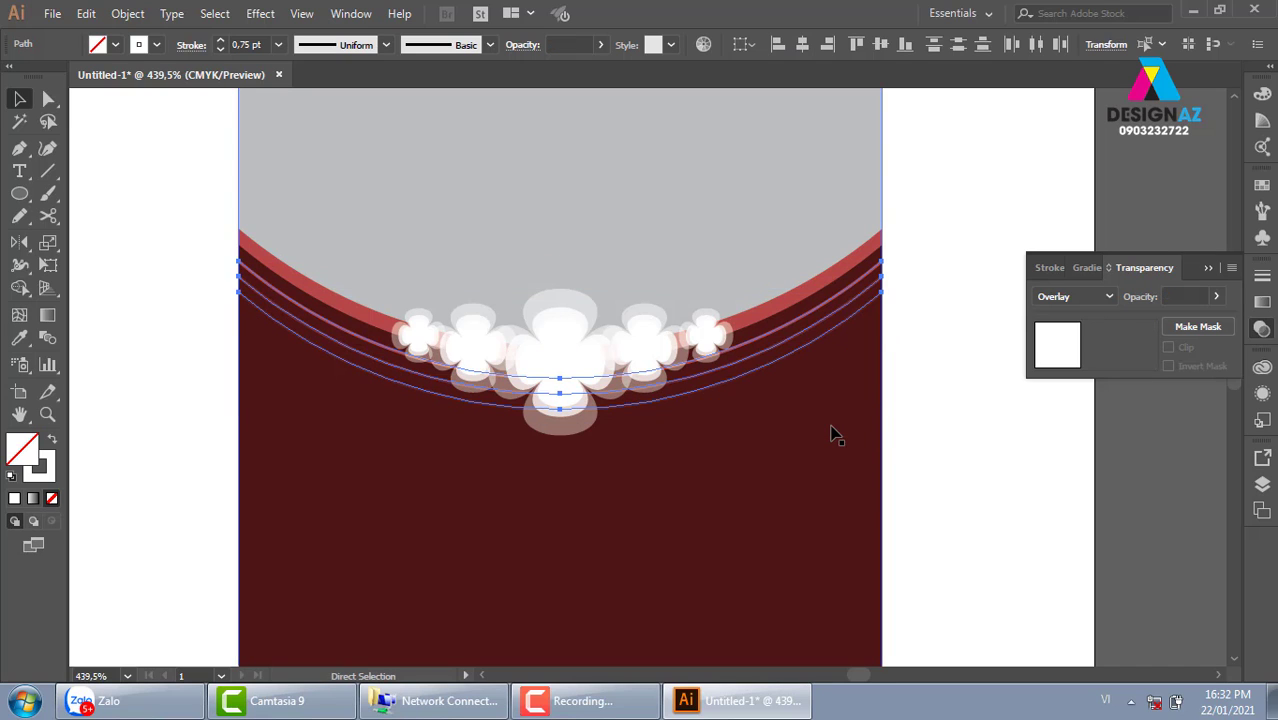
pyautogui.hotkey('ctrl', 'g')
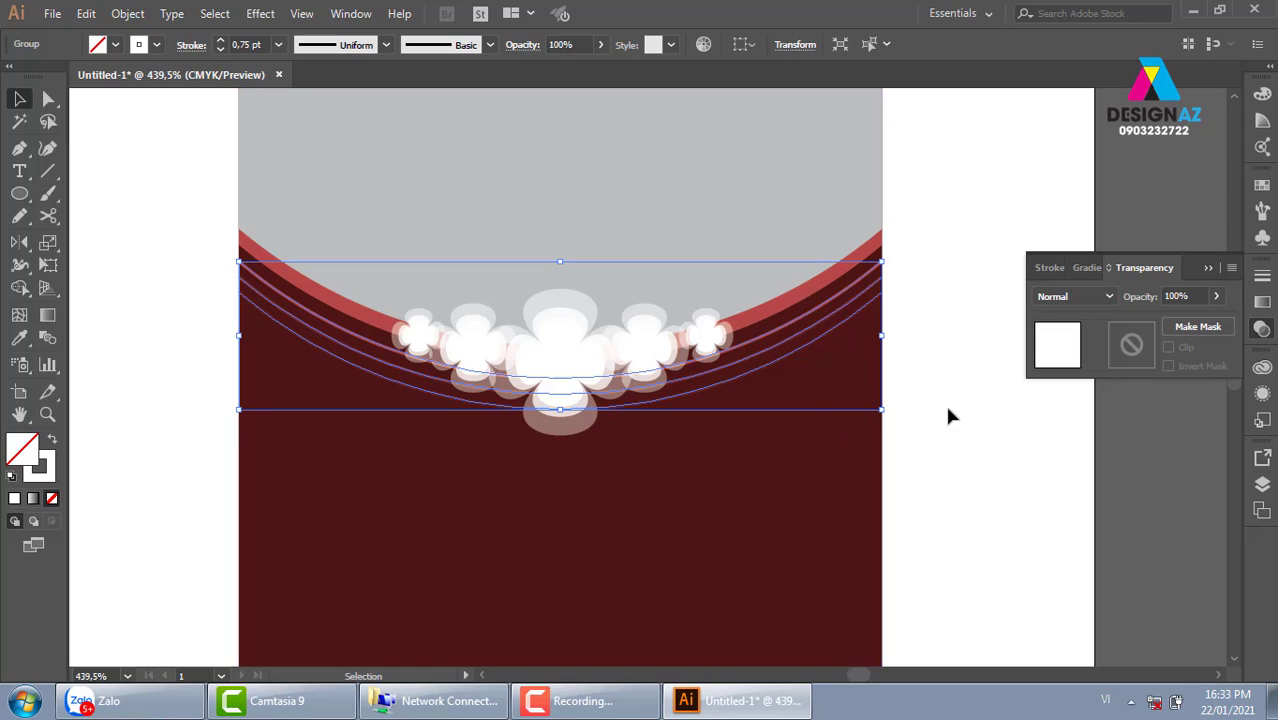
# Step: Create an opacity mask on the curved-line group with Clip unchecked
pyautogui.click(949, 466)
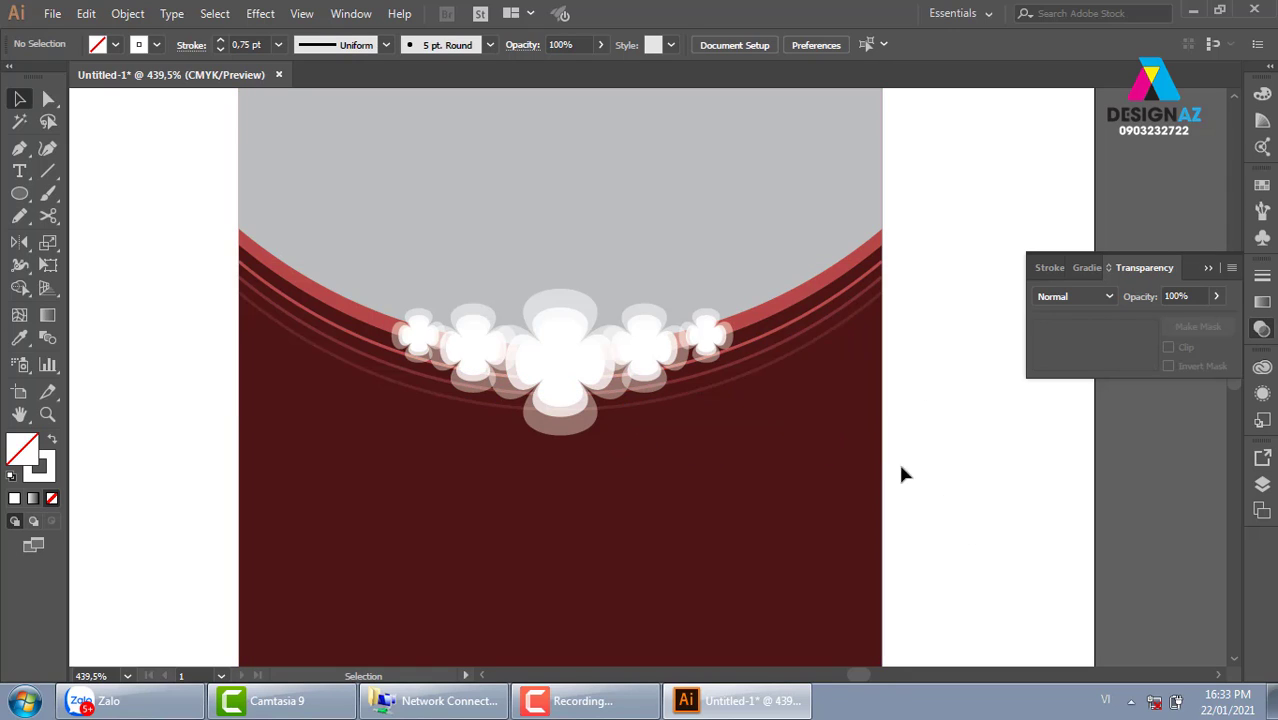
pyautogui.click(792, 325)
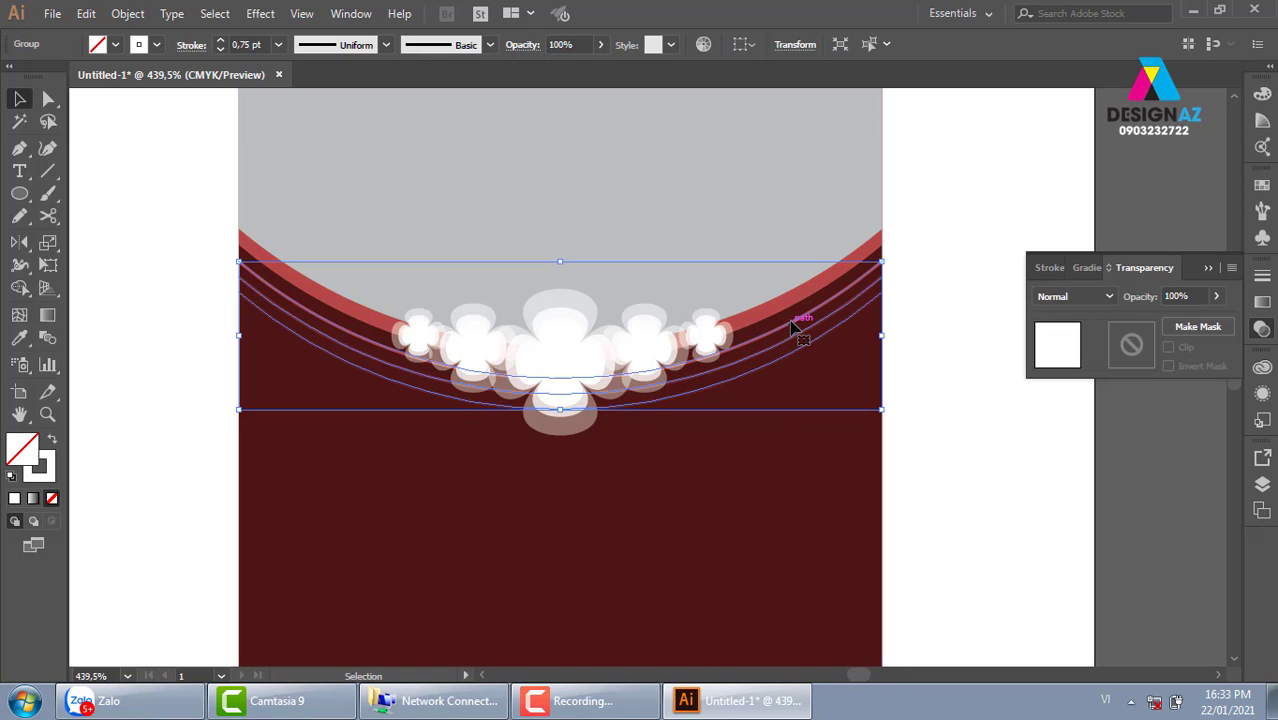
pyautogui.doubleClick(1145, 358)
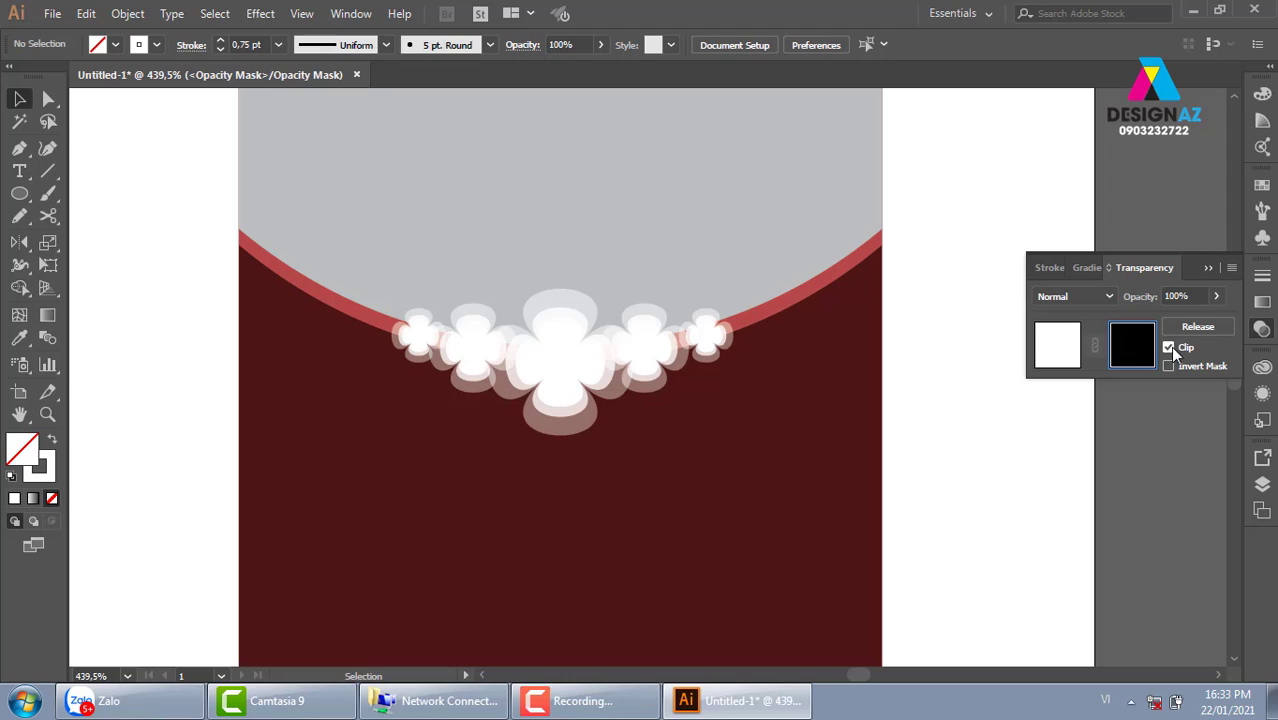
pyautogui.click(1167, 347)
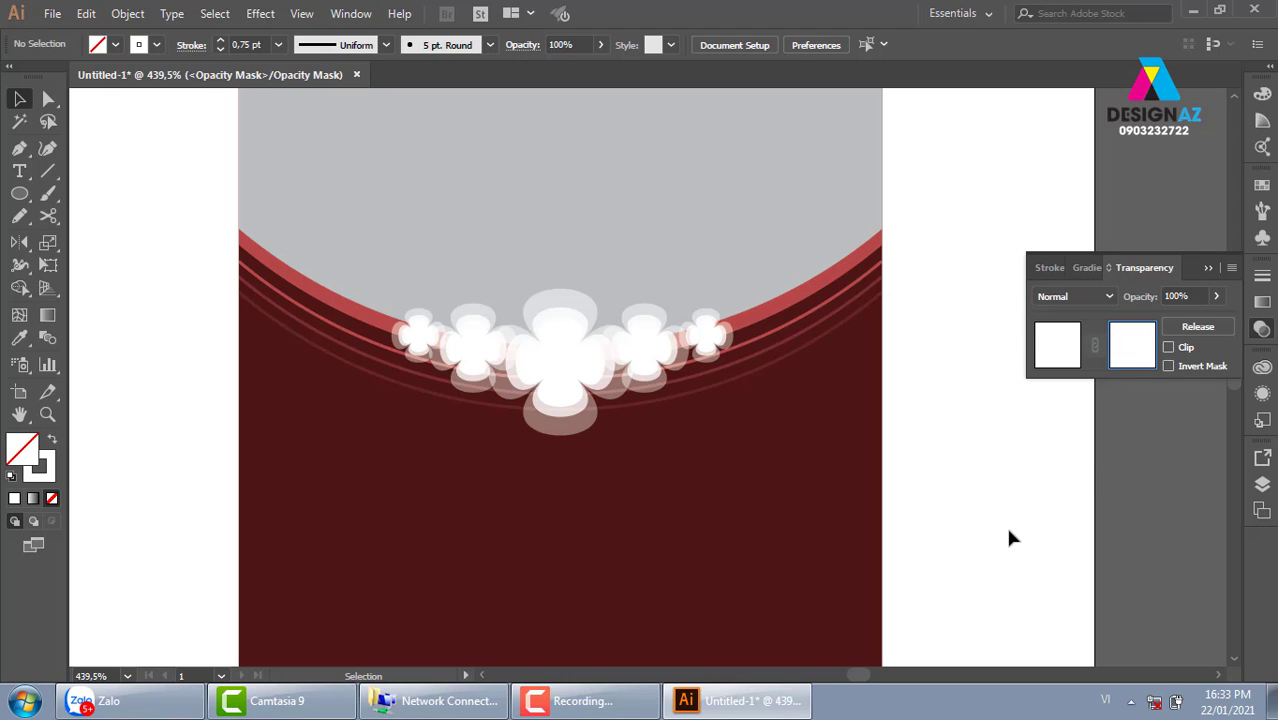
# Step: Draw a closed curved Pen shape around the flower row inside the mask
pyautogui.press('p')
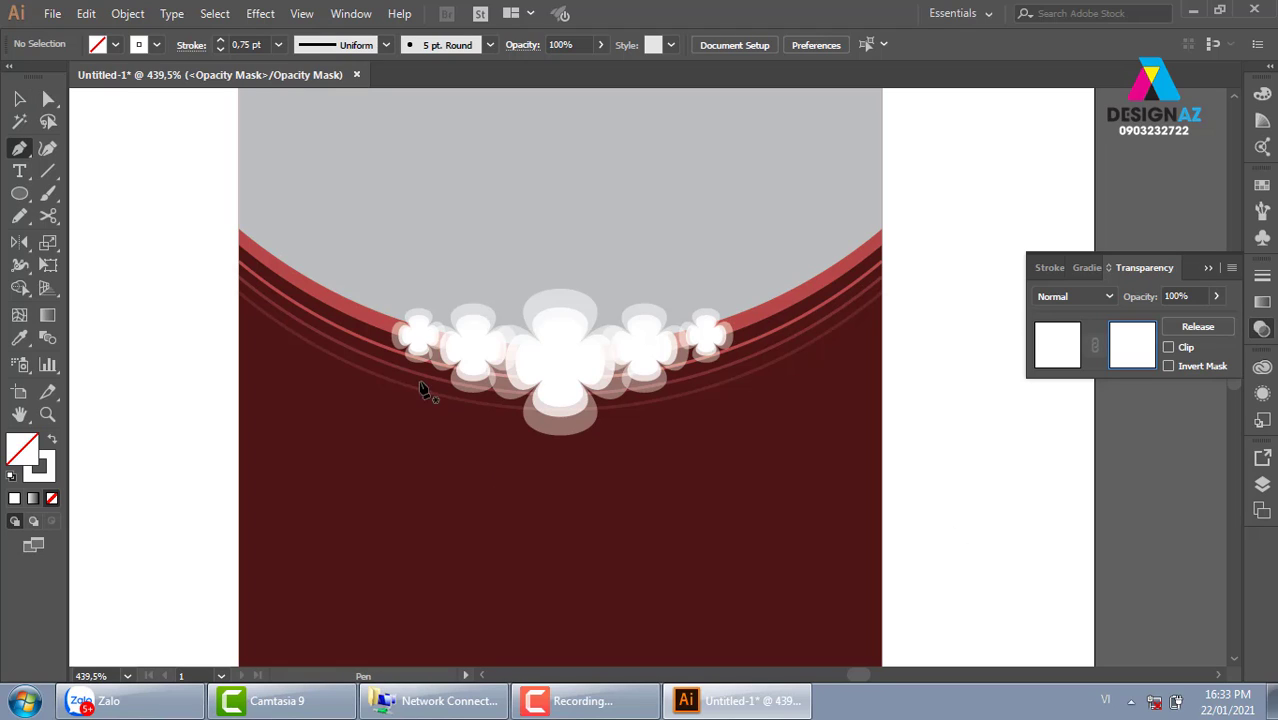
pyautogui.click(376, 297)
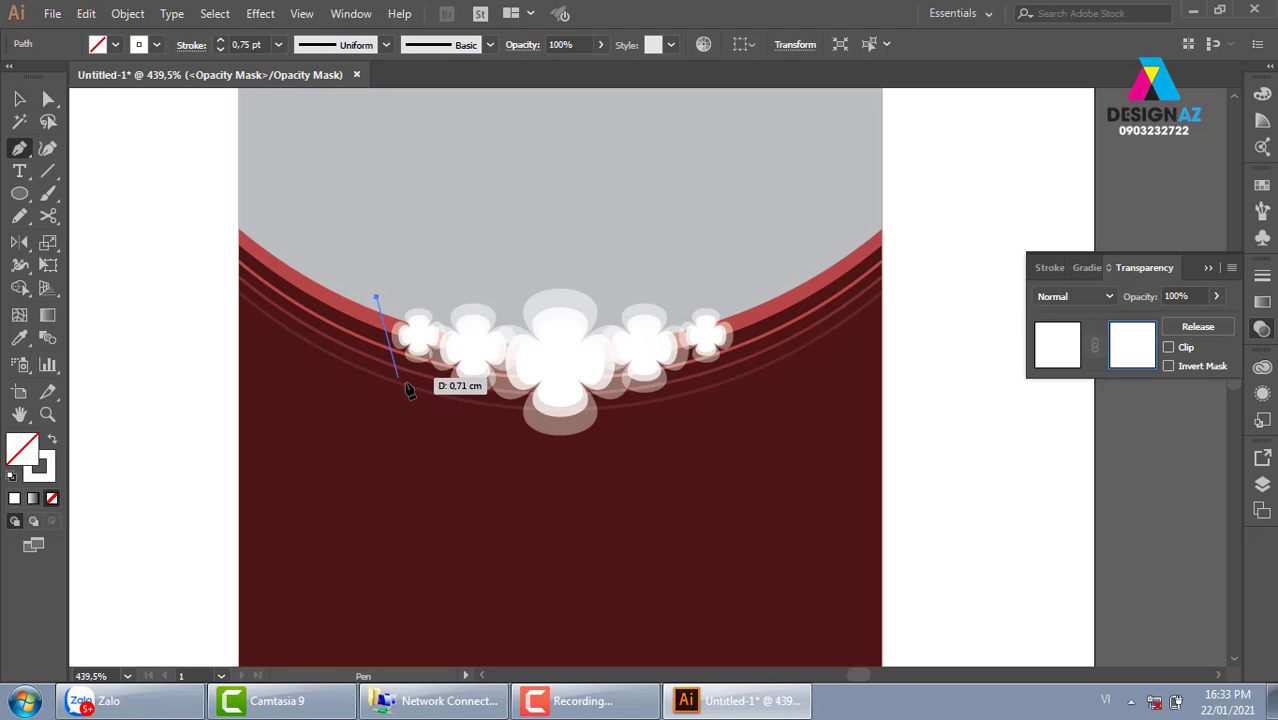
pyautogui.moveTo(506, 428); pyautogui.dragTo(655, 462)
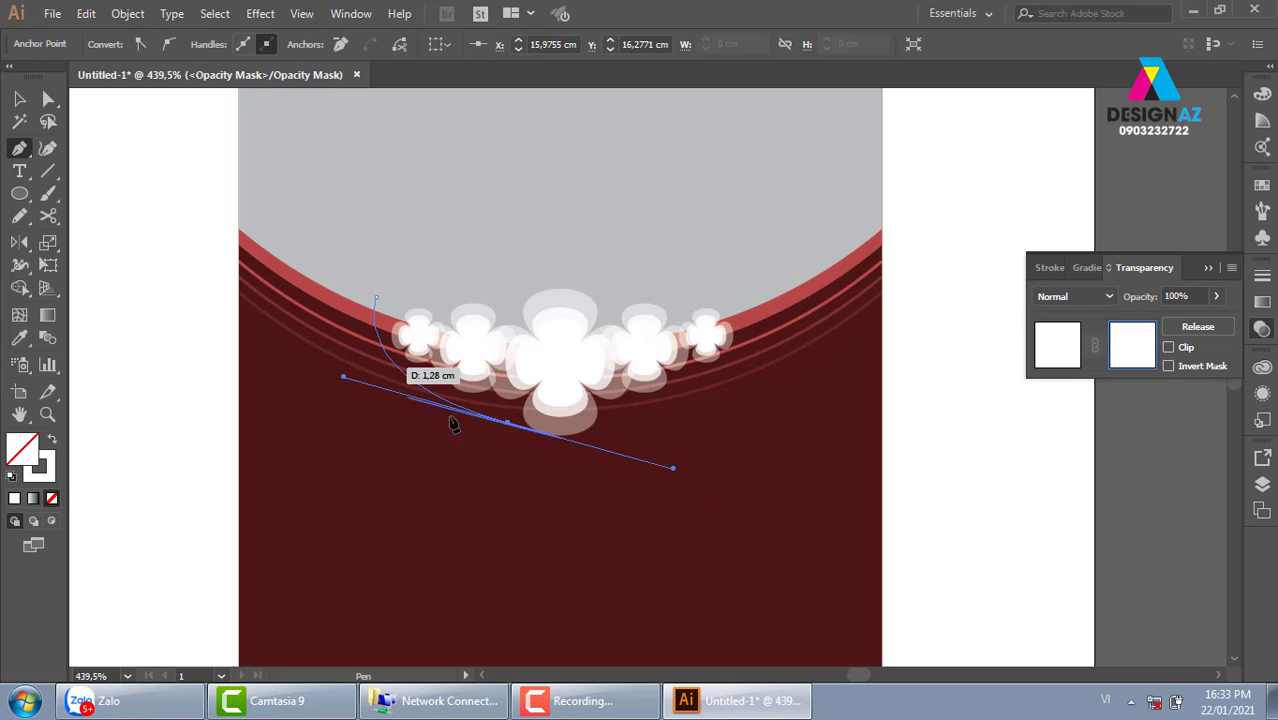
pyautogui.moveTo(760, 357); pyautogui.dragTo(763, 221)
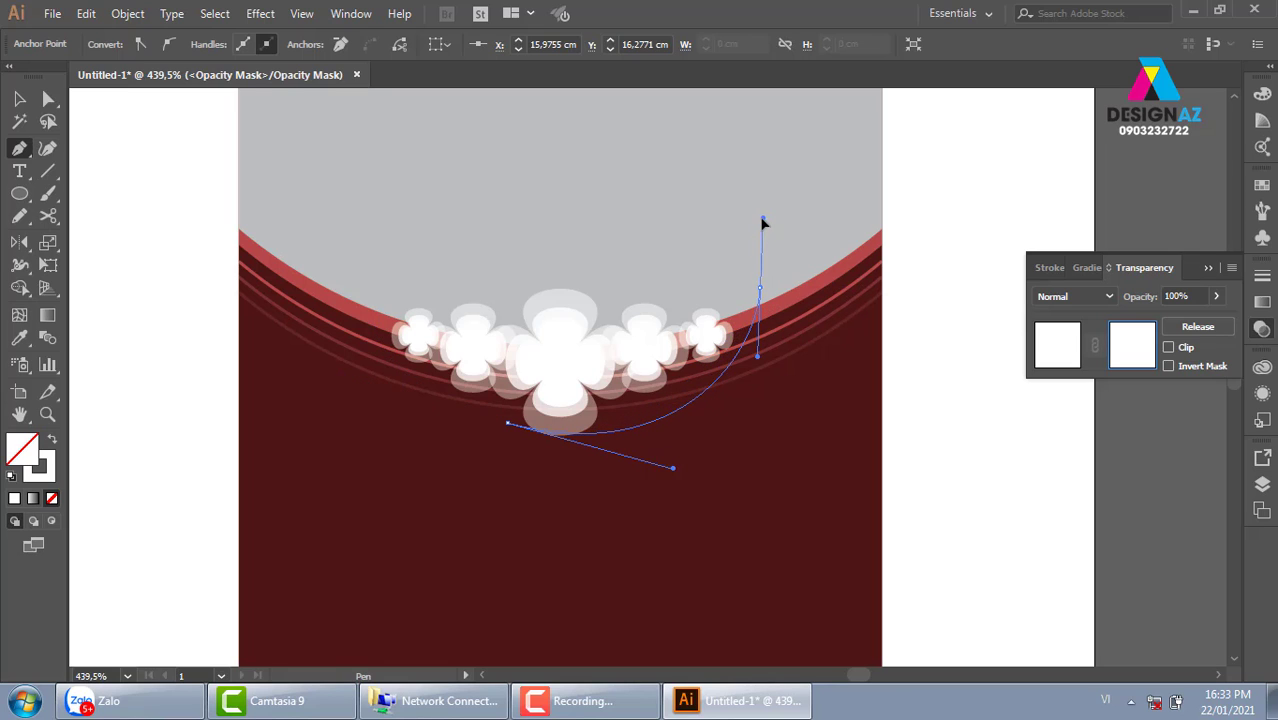
pyautogui.moveTo(424, 241)
pyautogui.mouseDown()
pyautogui.moveTo(342, 305)
pyautogui.moveTo(373, 294)
pyautogui.mouseUp()
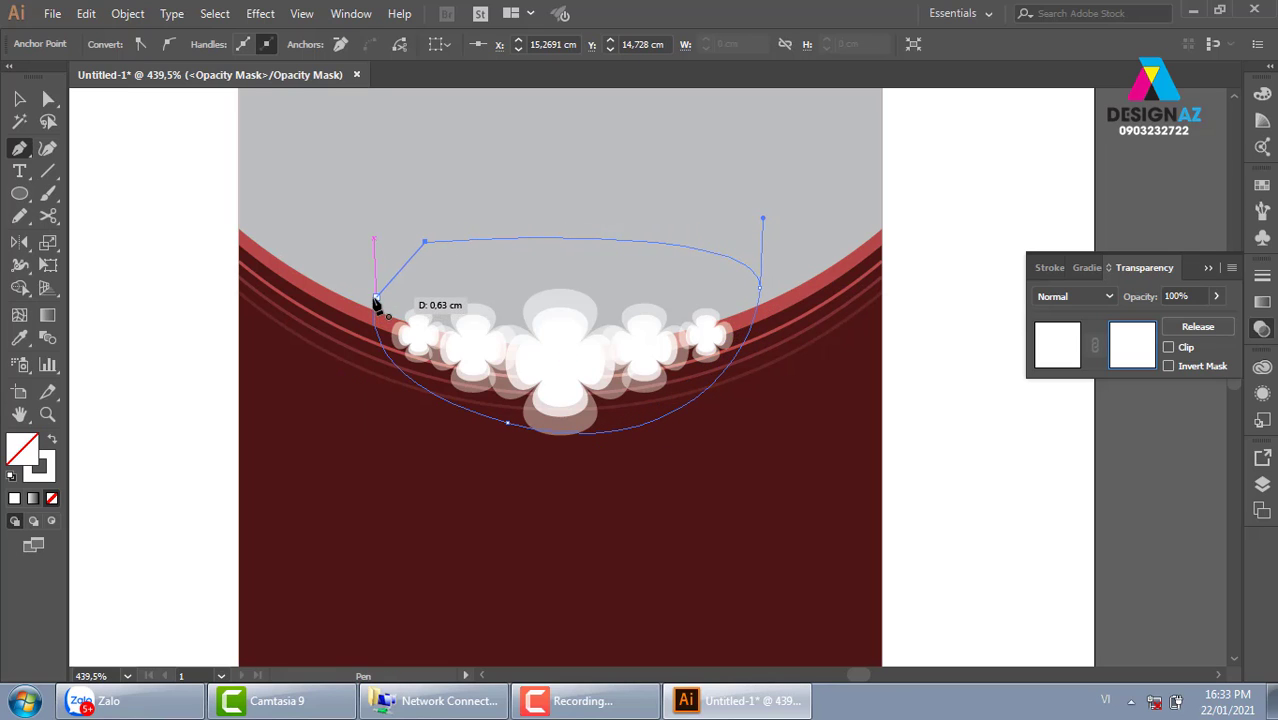
pyautogui.click(374, 297)
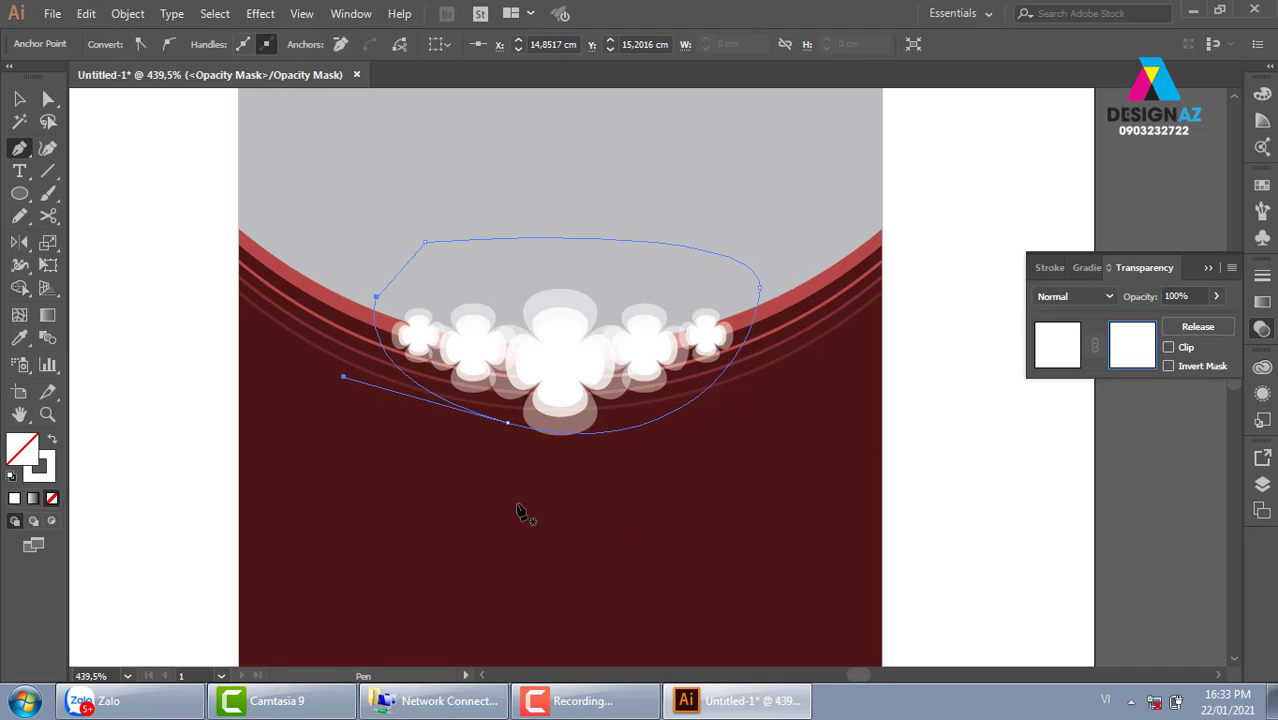
# Step: Fill the mask shape Black with no stroke and reselect it for a blur effect
pyautogui.click(1261, 185)
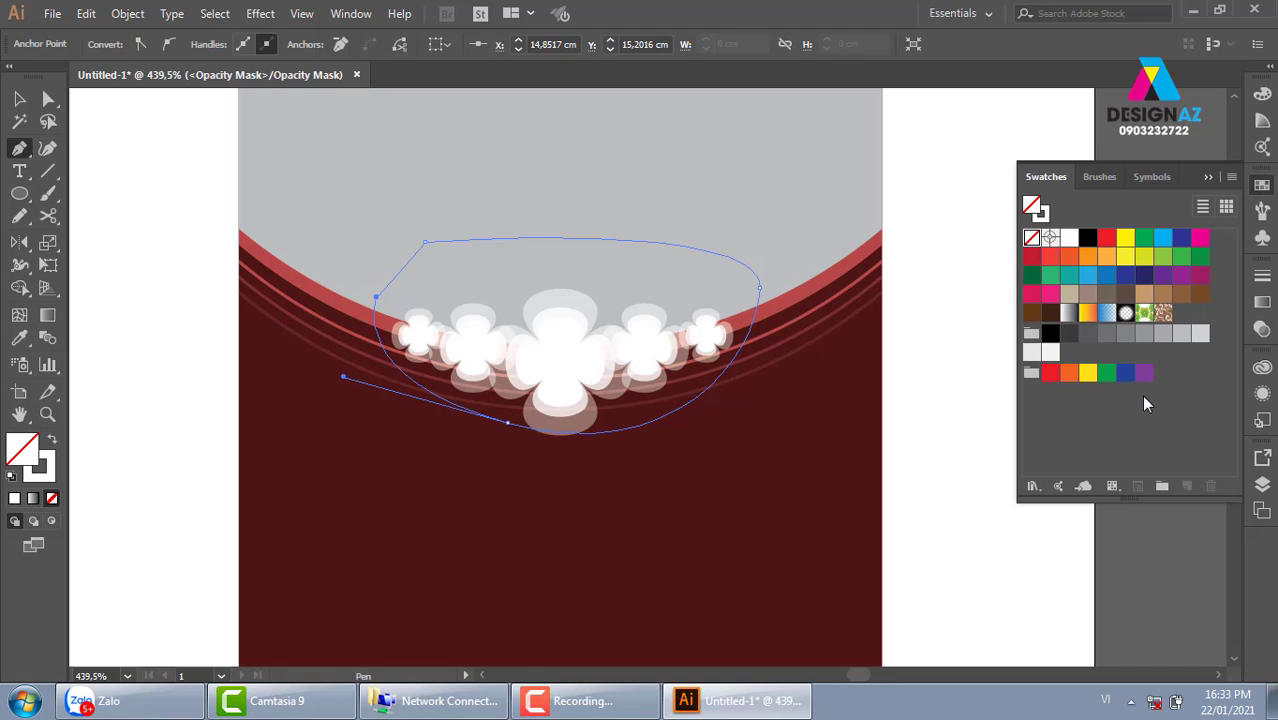
pyautogui.click(1088, 238)
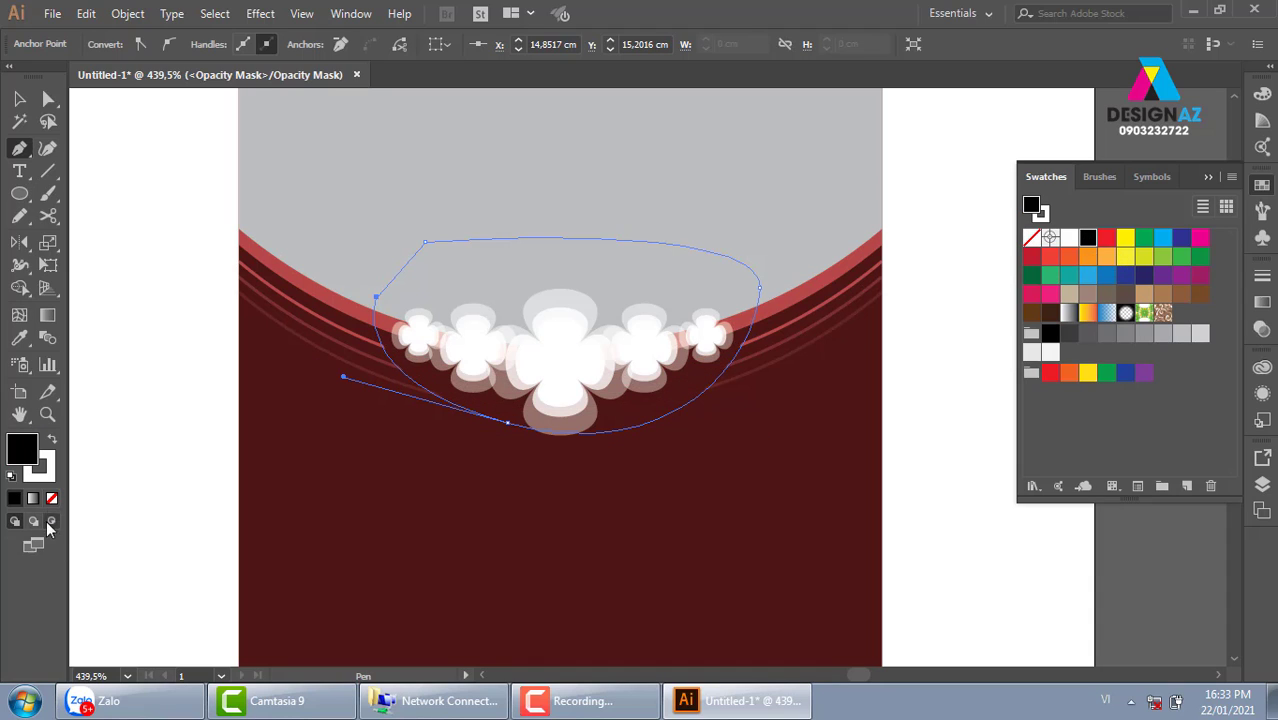
pyautogui.click(44, 462)
pyautogui.click(52, 498)
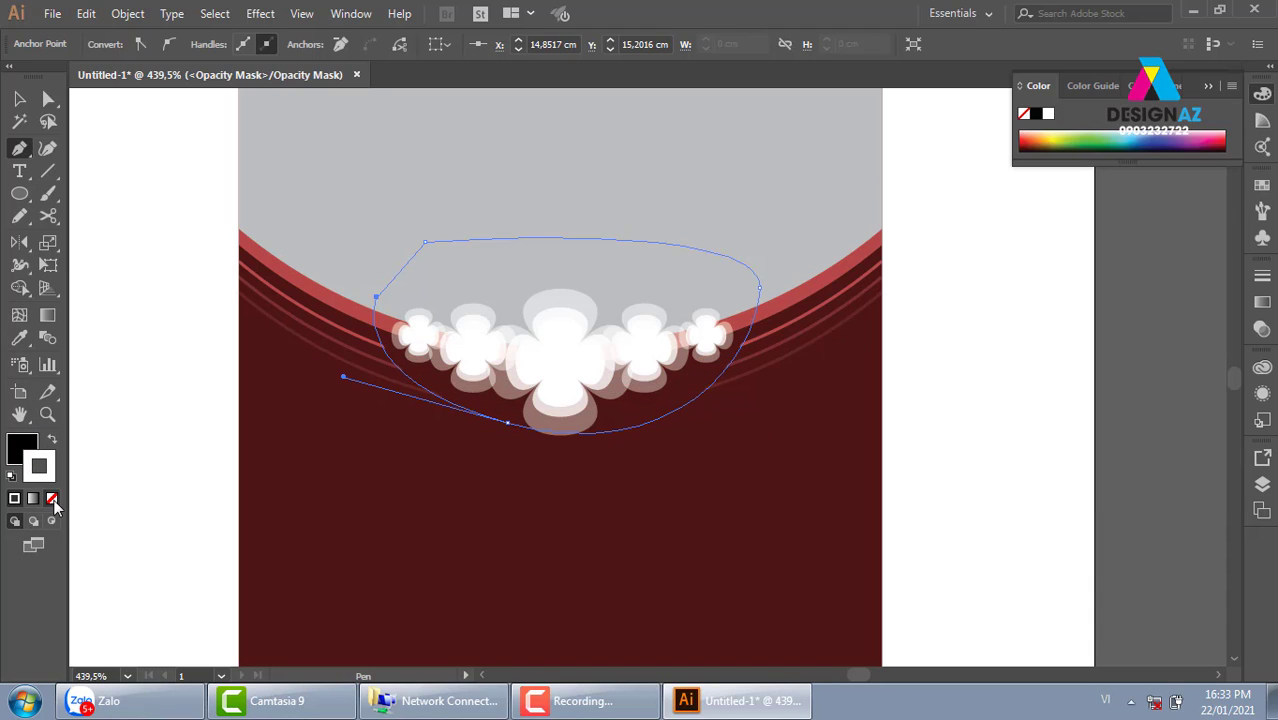
pyautogui.click(25, 450)
pyautogui.click(19, 98)
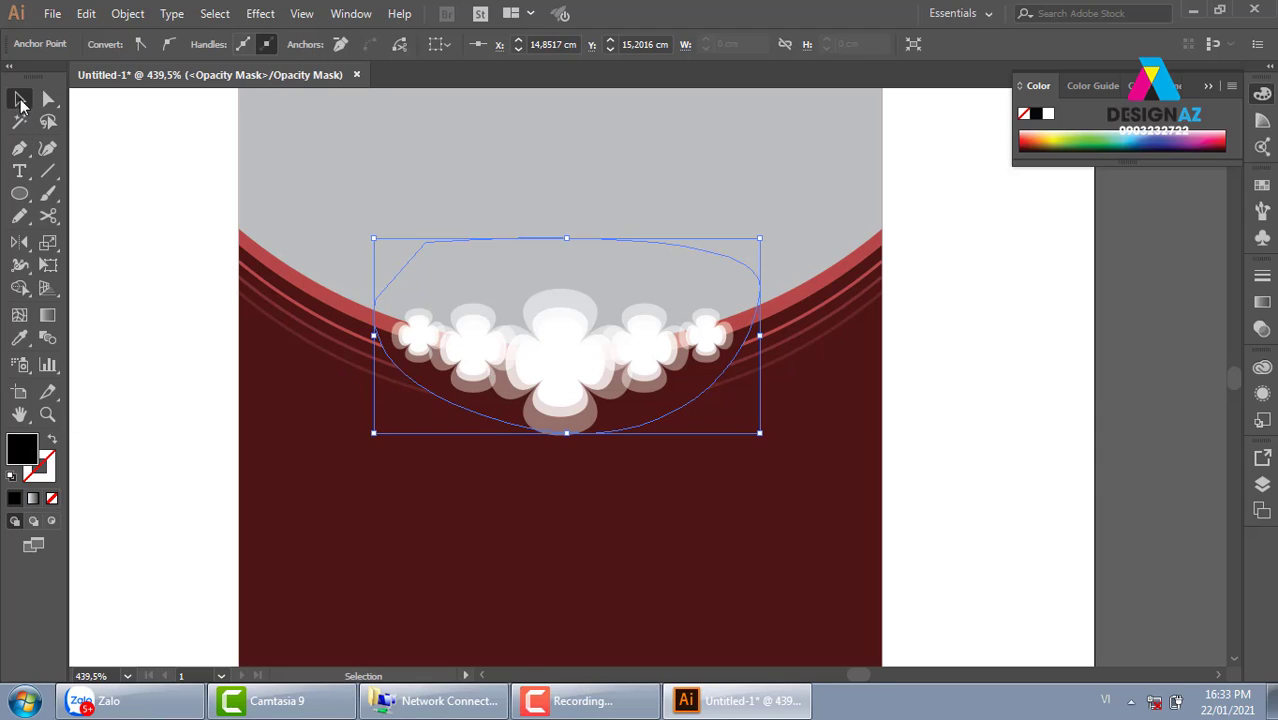
pyautogui.click(1000, 355)
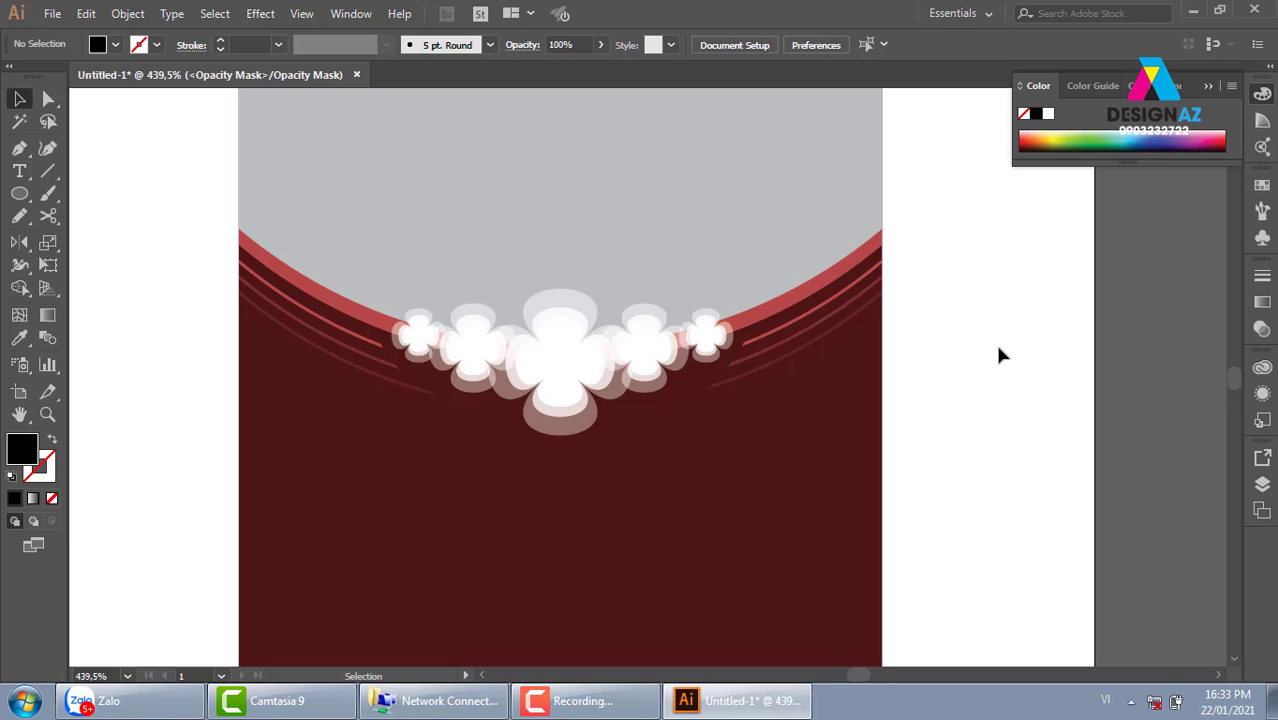
pyautogui.click(687, 404)
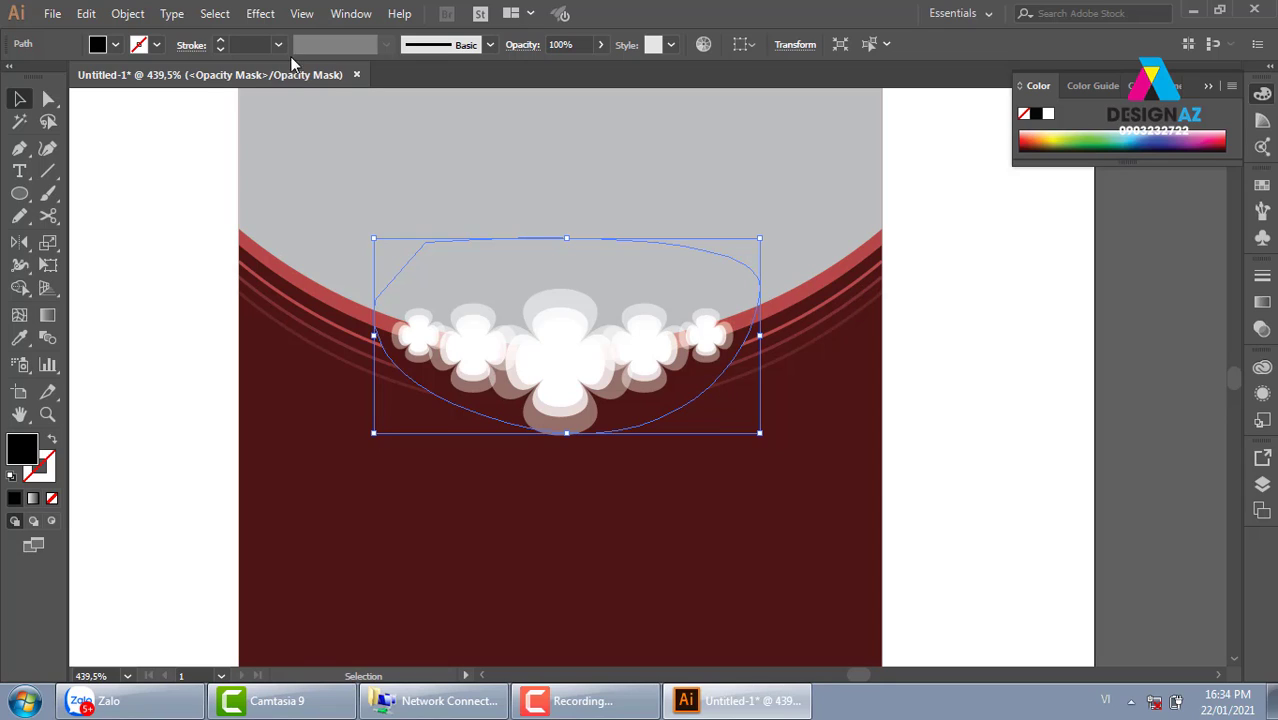
pyautogui.click(263, 14)
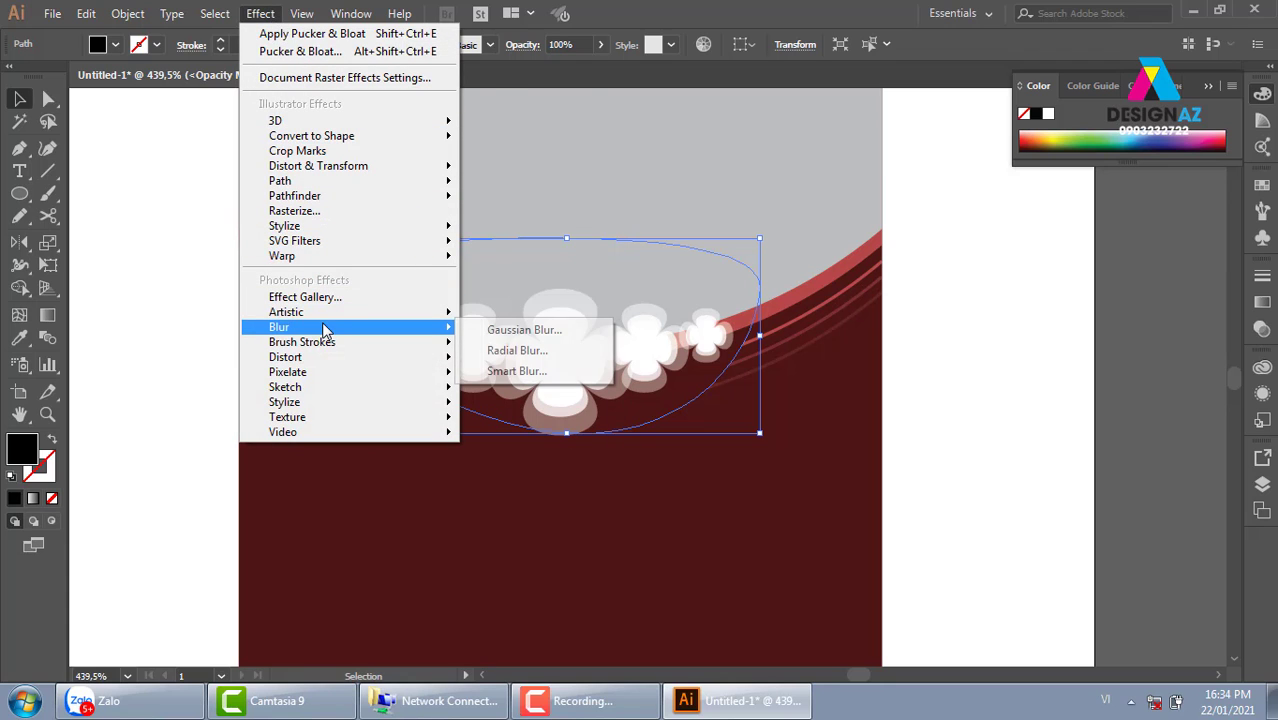
pyautogui.moveTo(279, 327)
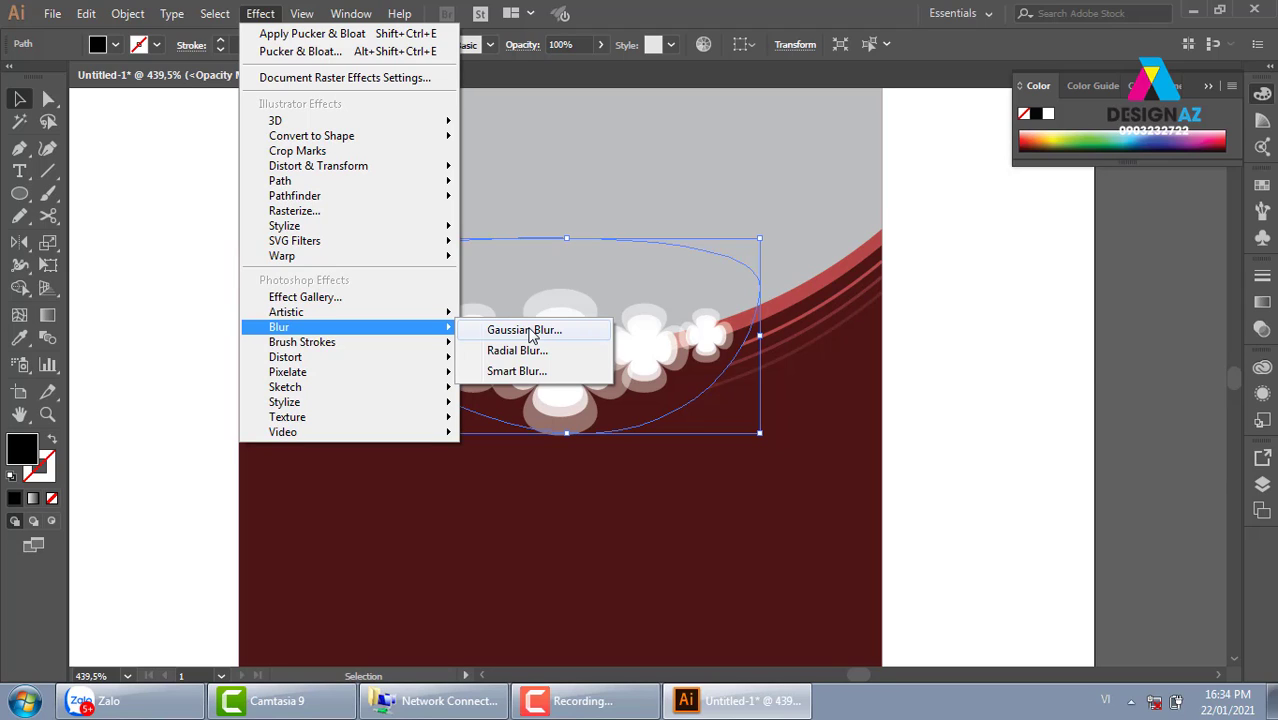
# Step: Apply a Gaussian Blur with radius 19.4 to the black mask shape
pyautogui.click(531, 331)
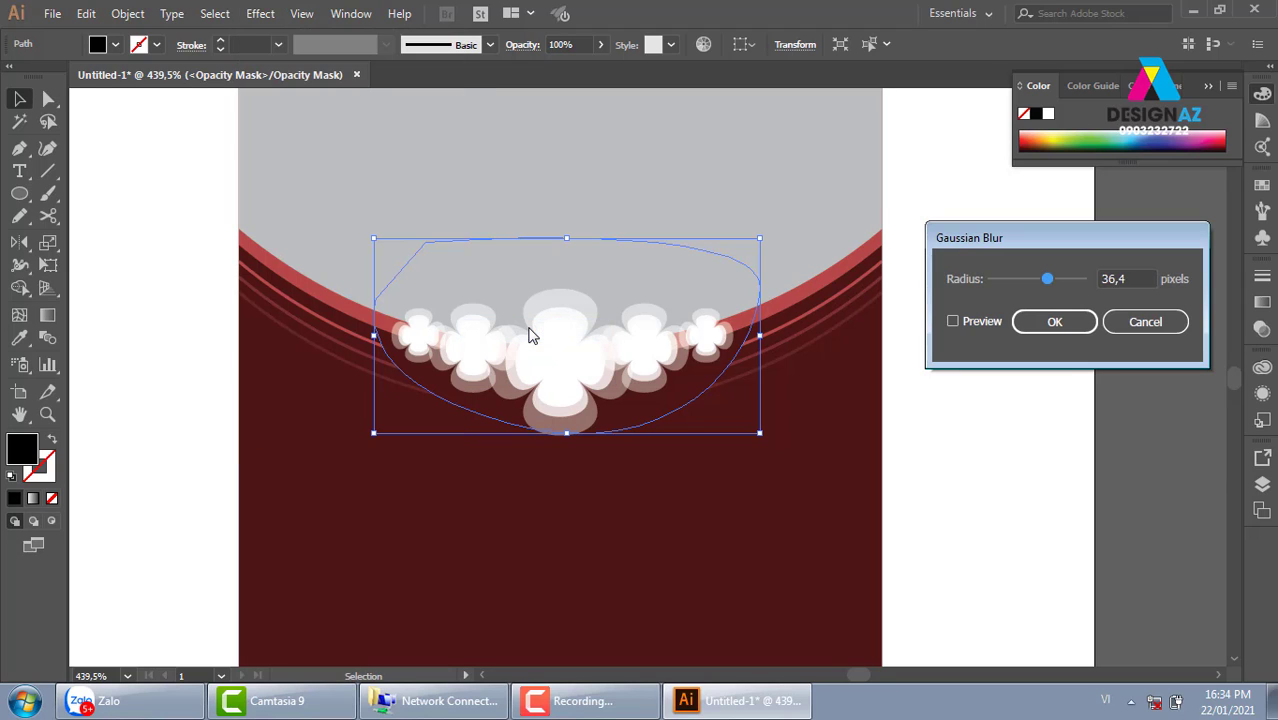
pyautogui.click(970, 322)
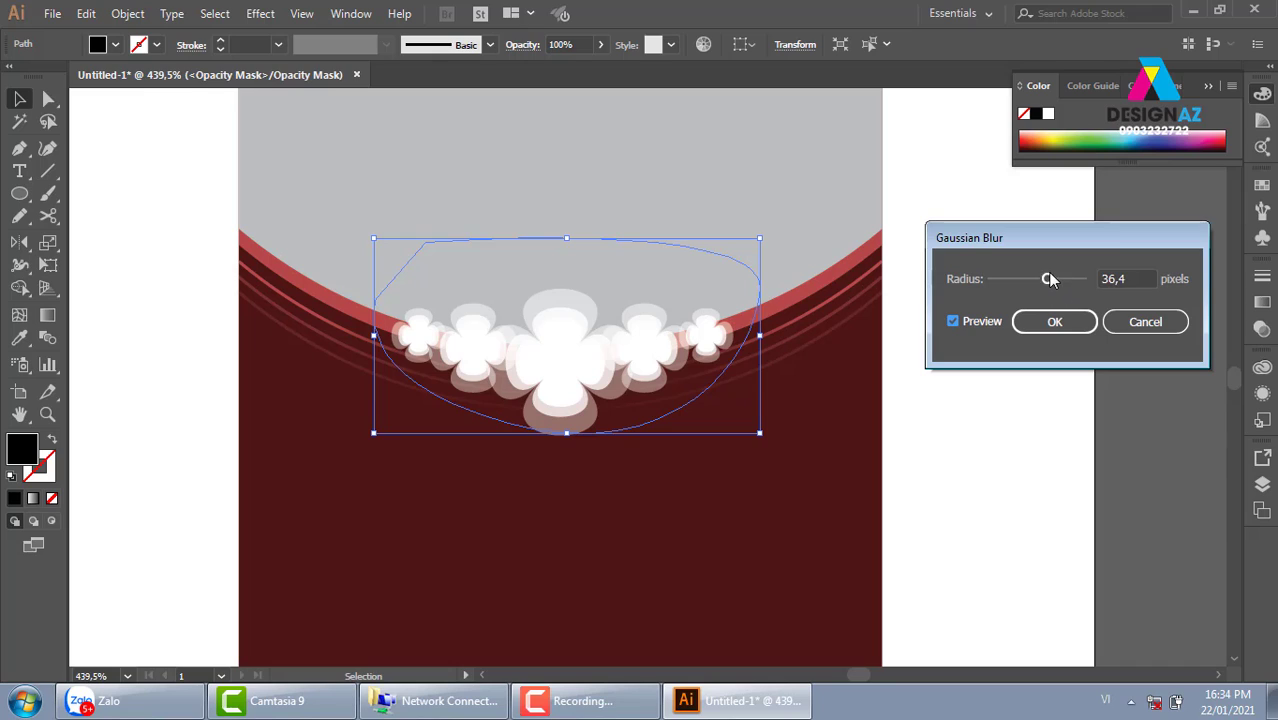
pyautogui.moveTo(1048, 276); pyautogui.dragTo(1036, 279)
pyautogui.moveTo(1036, 284); pyautogui.dragTo(1046, 285)
pyautogui.click(1062, 322)
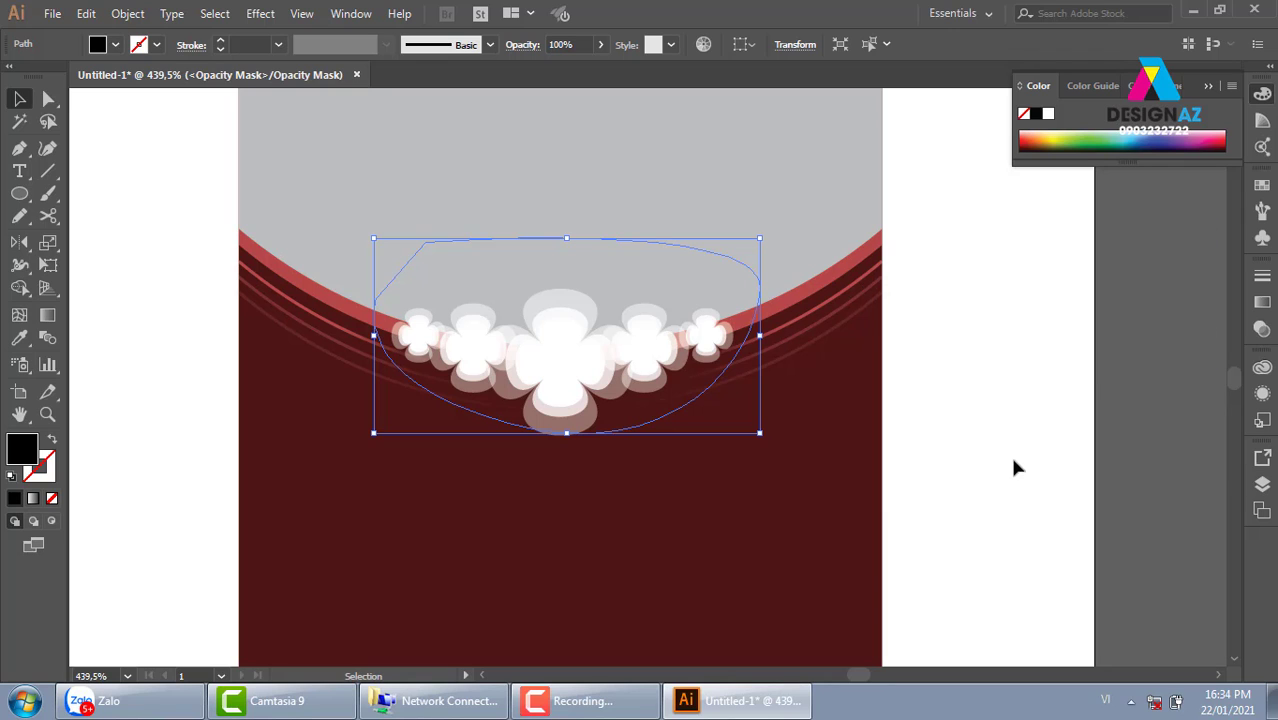
pyautogui.click(1013, 467)
pyautogui.hotkey('ctrl', '+')
pyautogui.hotkey('ctrl', '+')
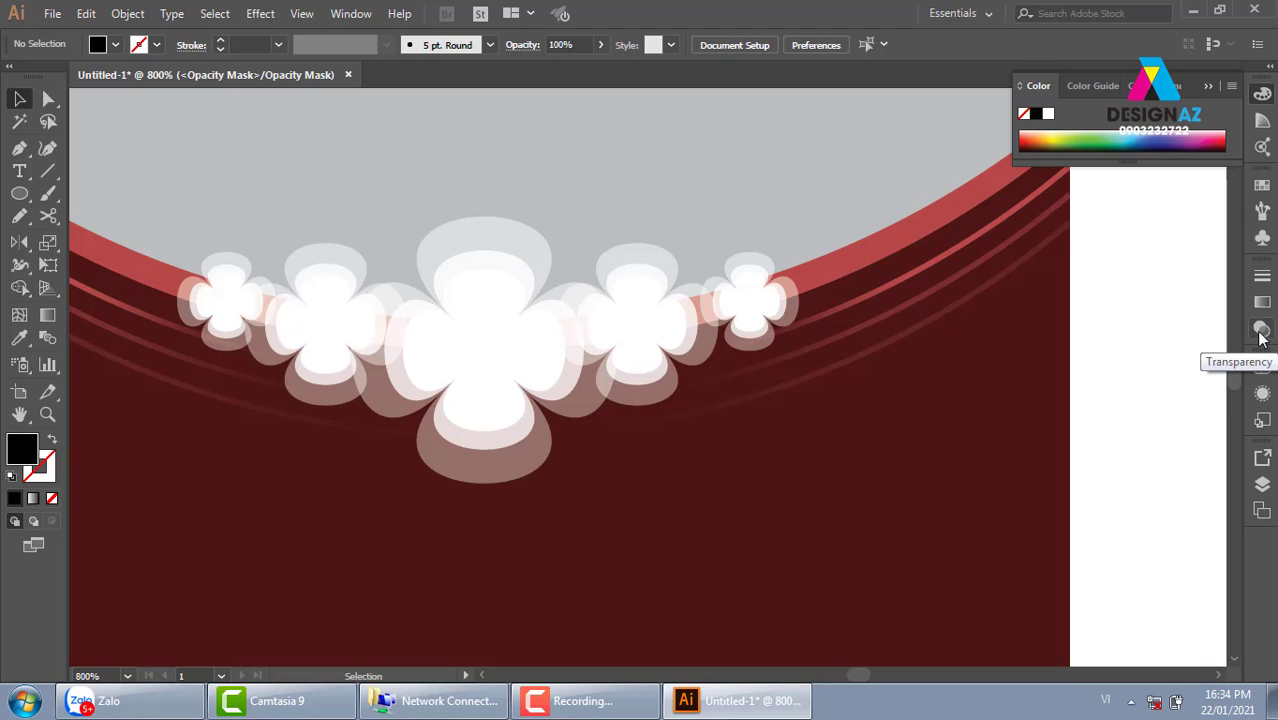
# Step: Exit mask editing back to the artwork and zoom out to the whole poster
pyautogui.click(1260, 331)
pyautogui.click(1057, 345)
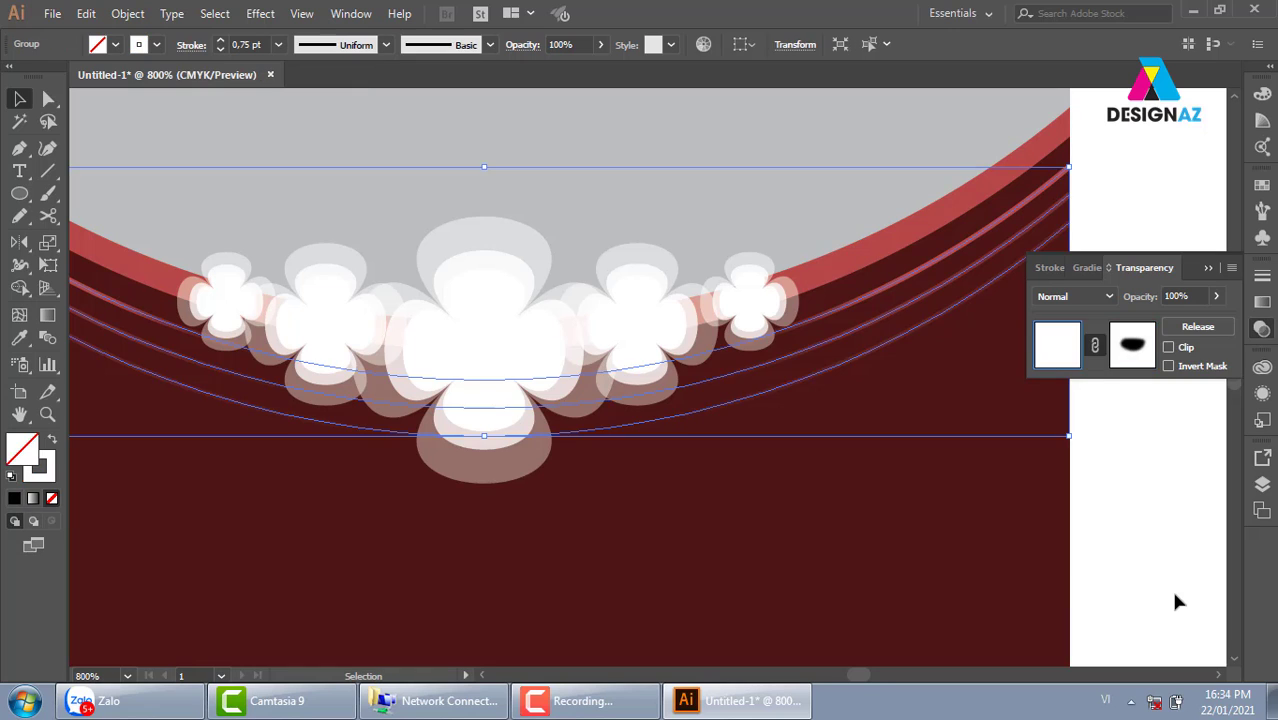
pyautogui.click(1176, 601)
pyautogui.hotkey('ctrl', '-')
pyautogui.hotkey('ctrl', '-')
pyautogui.hotkey('ctrl', '-')
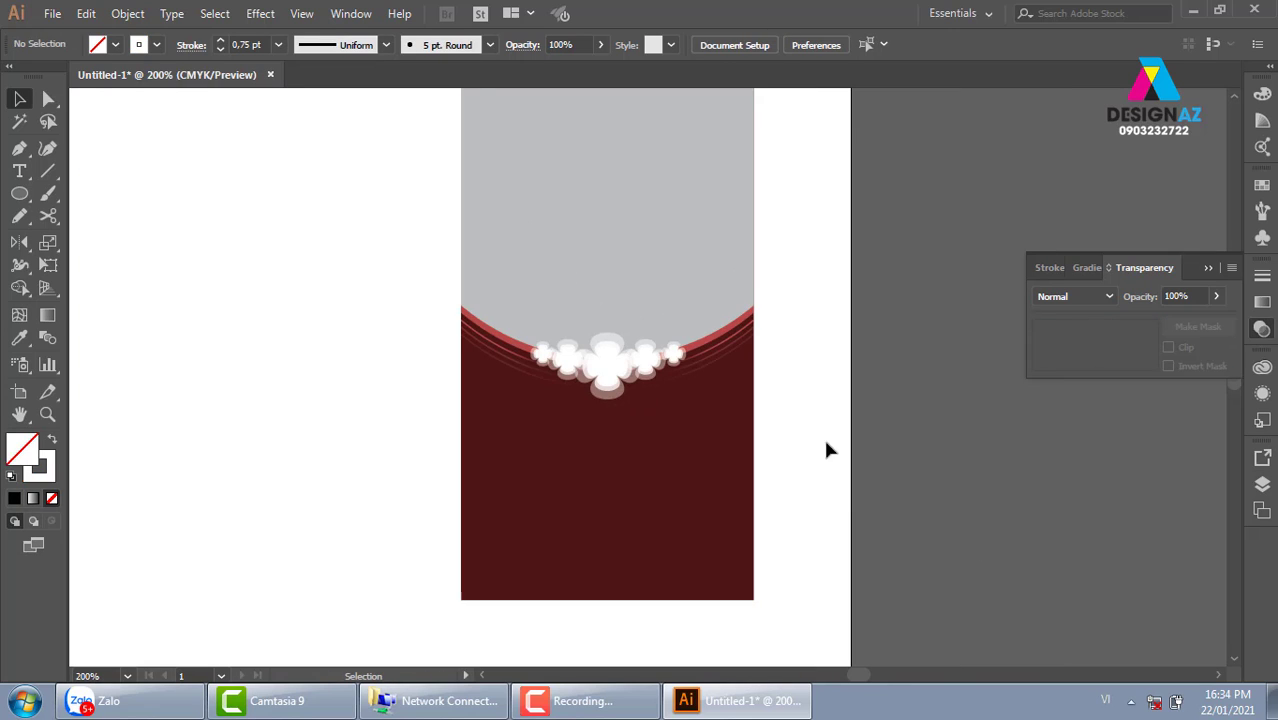
pyautogui.moveTo(826, 450); pyautogui.dragTo(788, 535)
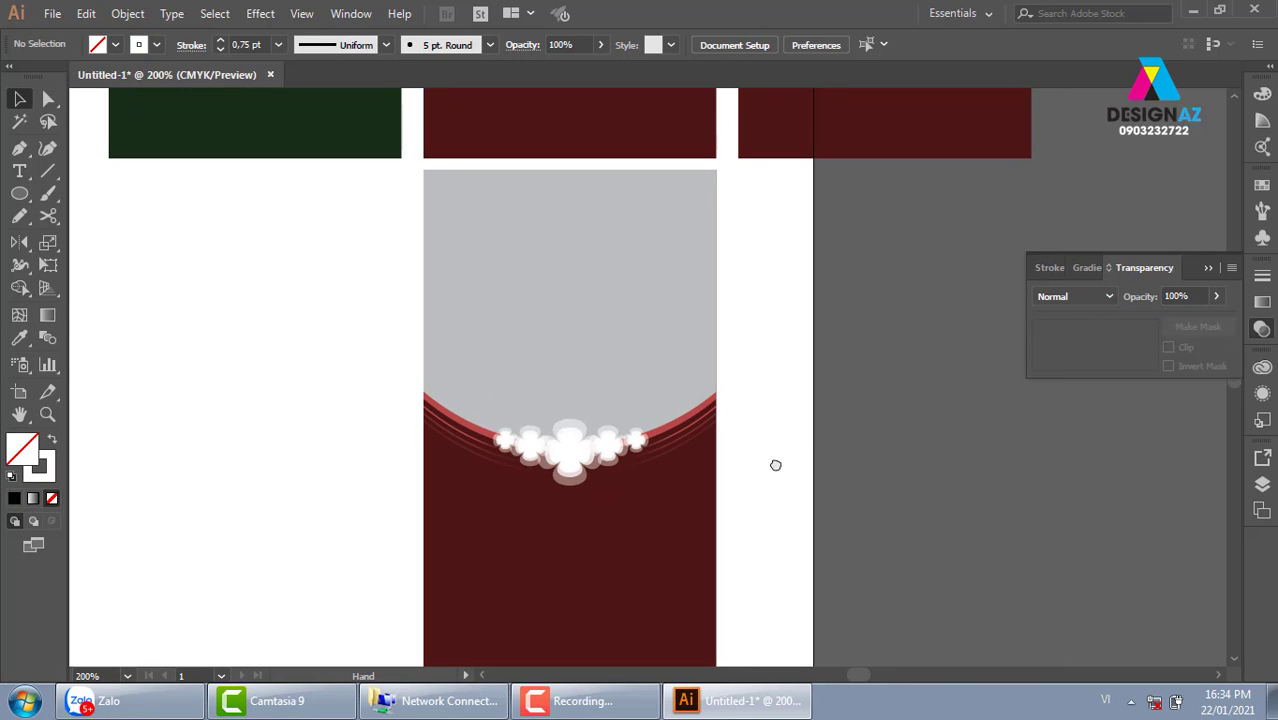
pyautogui.moveTo(775, 465); pyautogui.dragTo(748, 443)
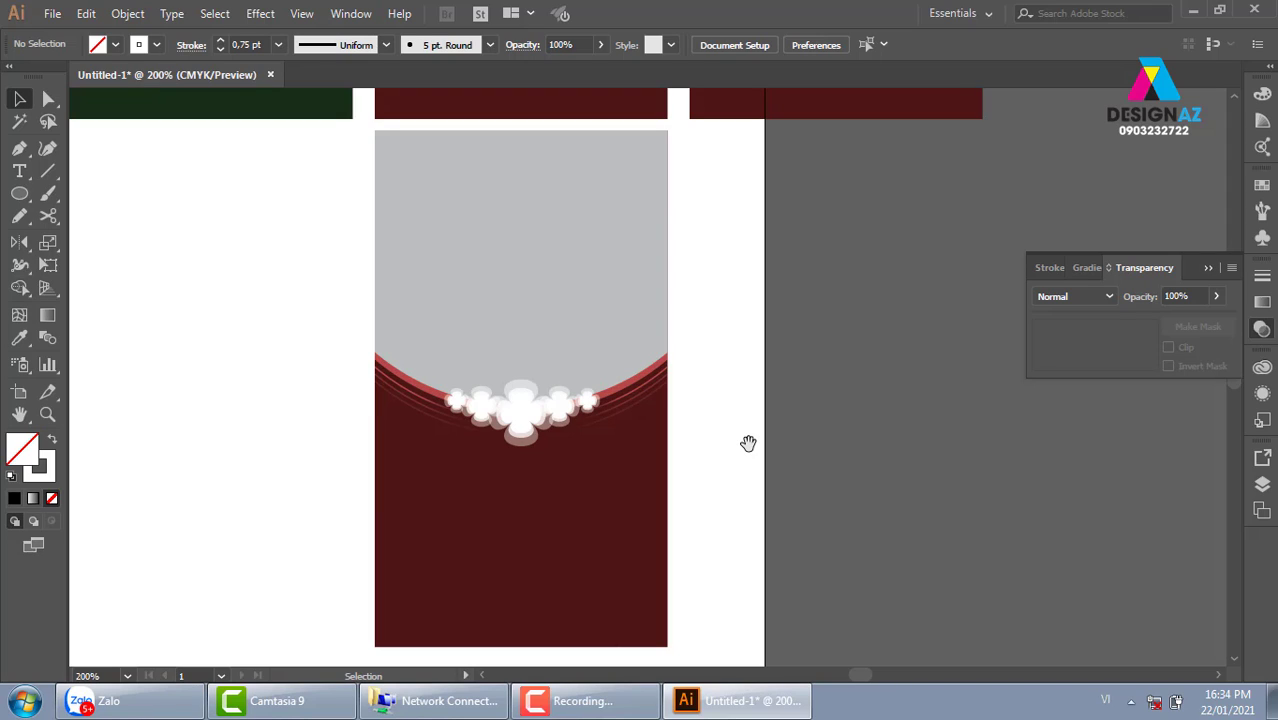
pyautogui.click(52, 13)
# Step: Place 800-PNJ_6.jpg from the thuvienanh > trangsuc > New folder image library
pyautogui.click(154, 322)
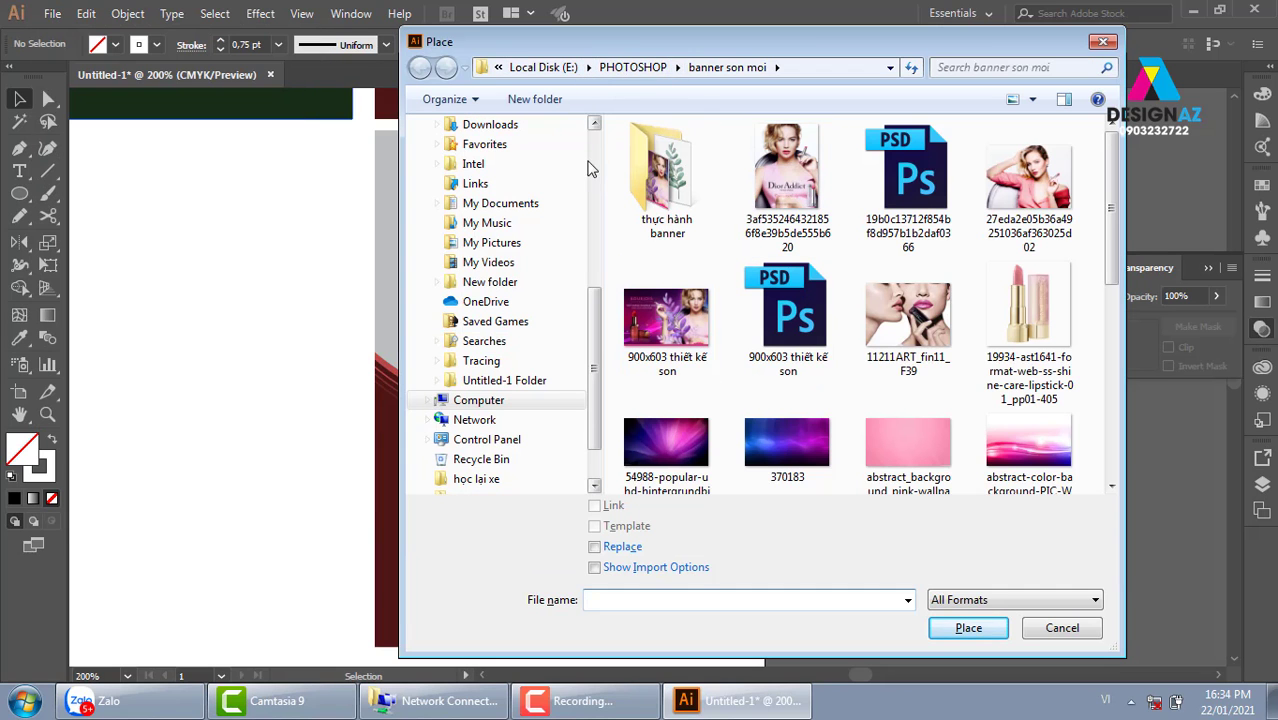
pyautogui.click(568, 67)
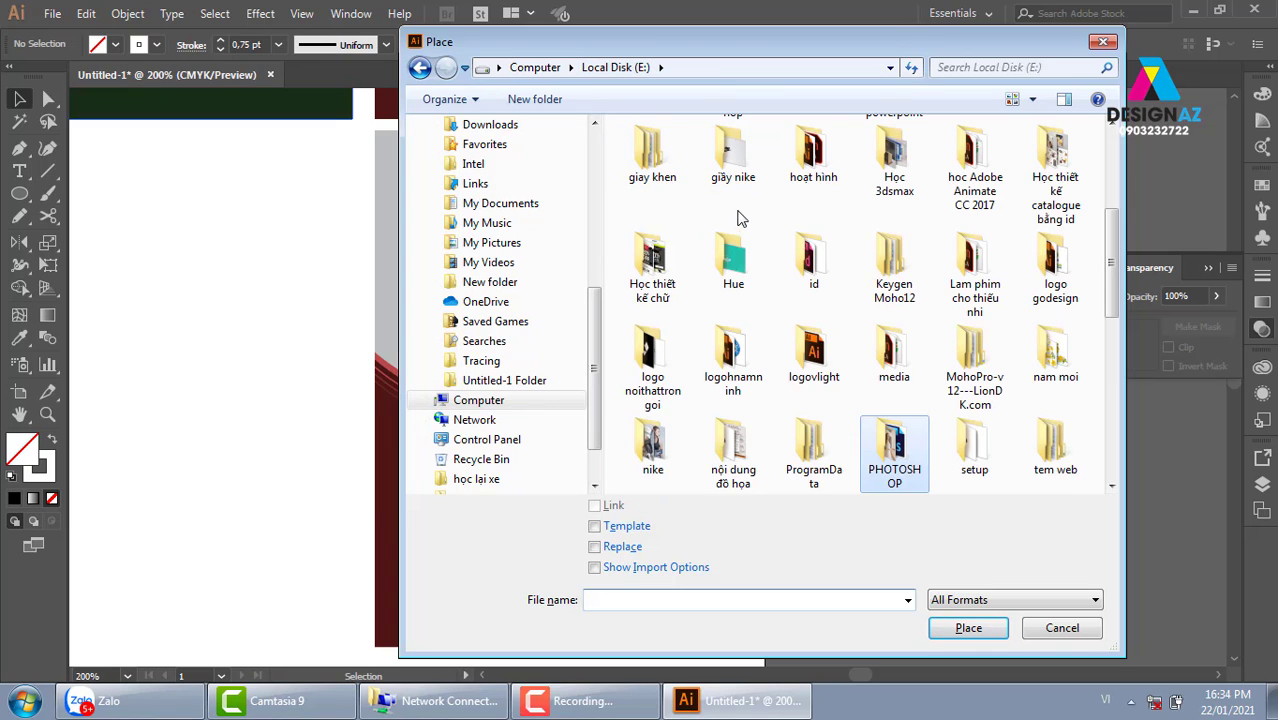
pyautogui.click(745, 262)
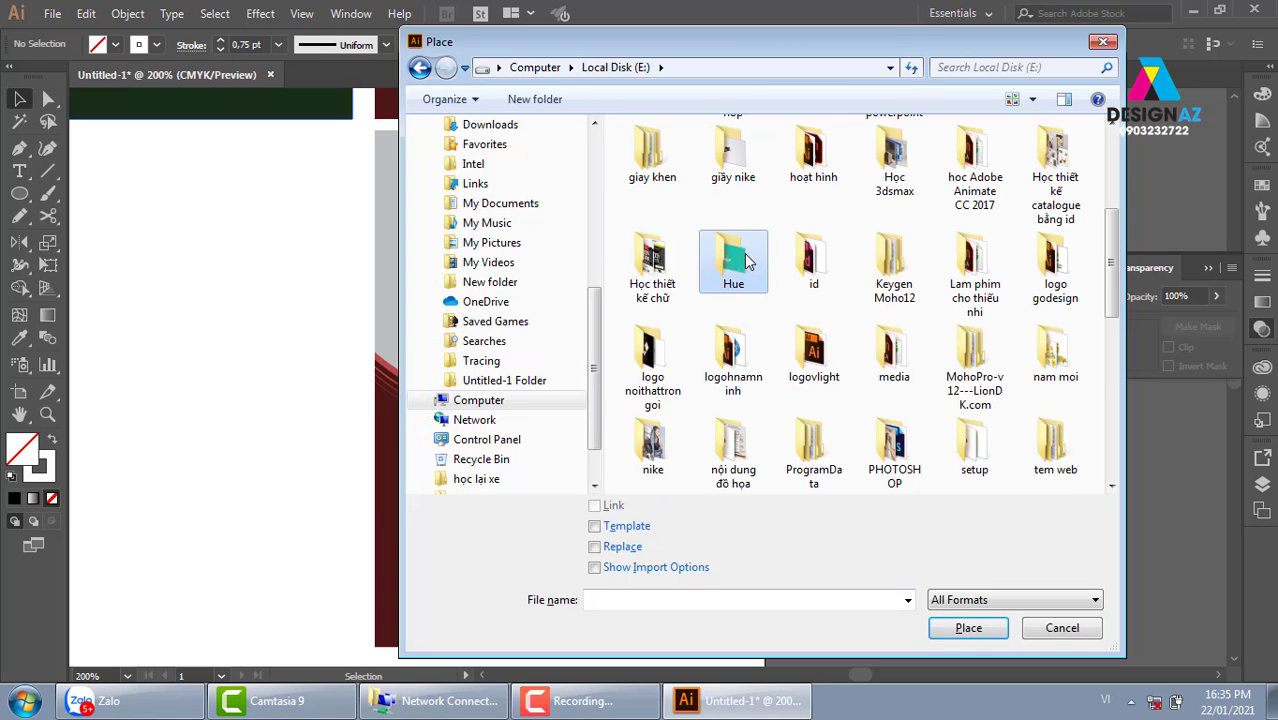
pyautogui.write('th')
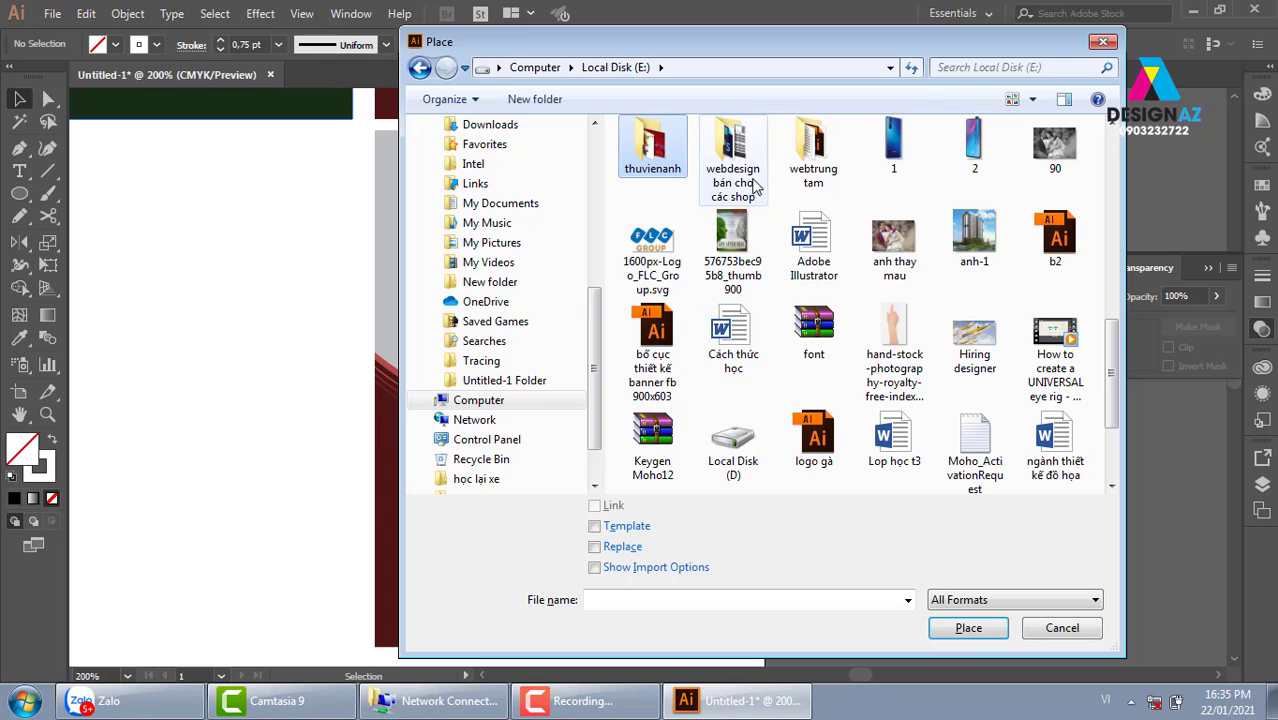
pyautogui.doubleClick(677, 158)
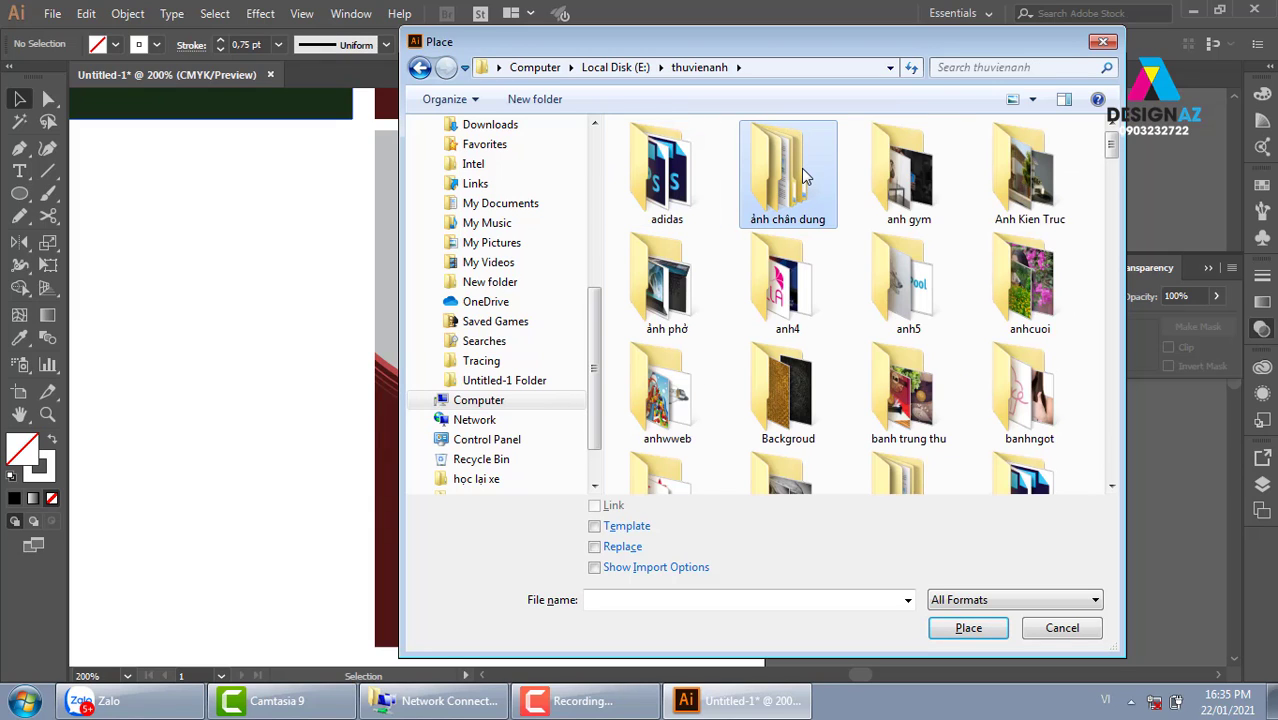
pyautogui.press('t')
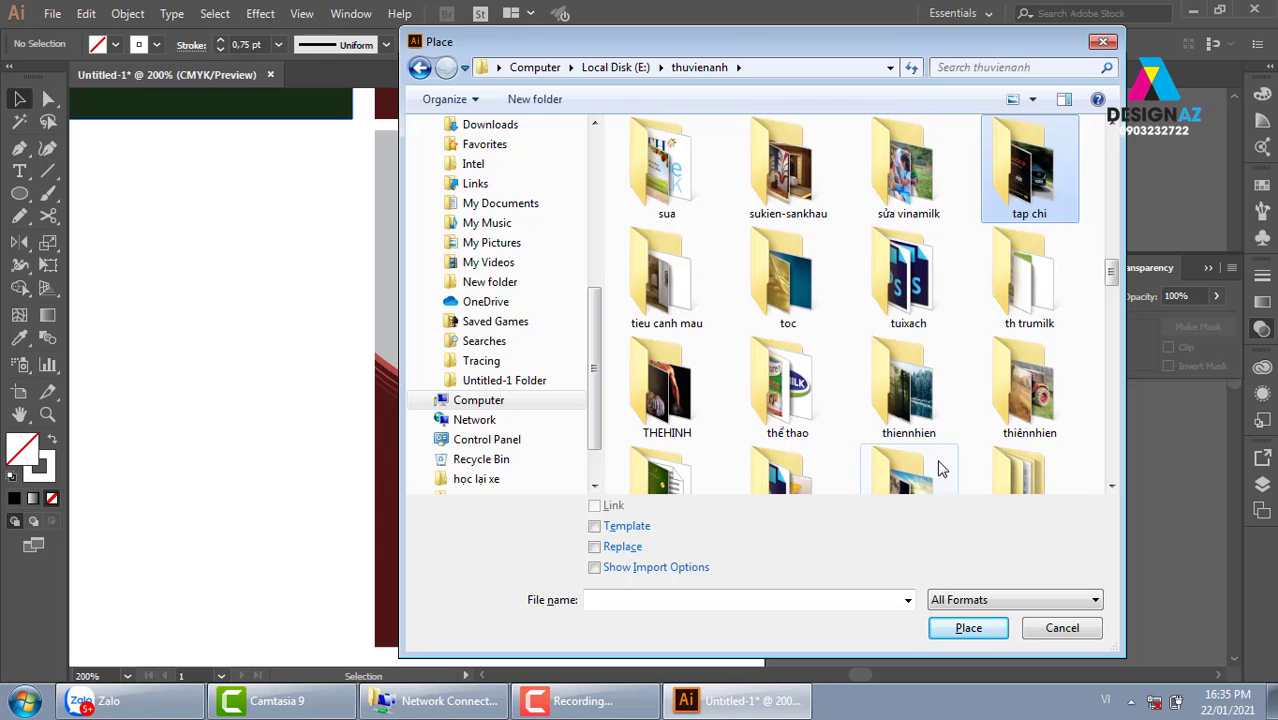
pyautogui.press('t')
pyautogui.press('t')
pyautogui.press('t')
pyautogui.press('t')
pyautogui.press('t')
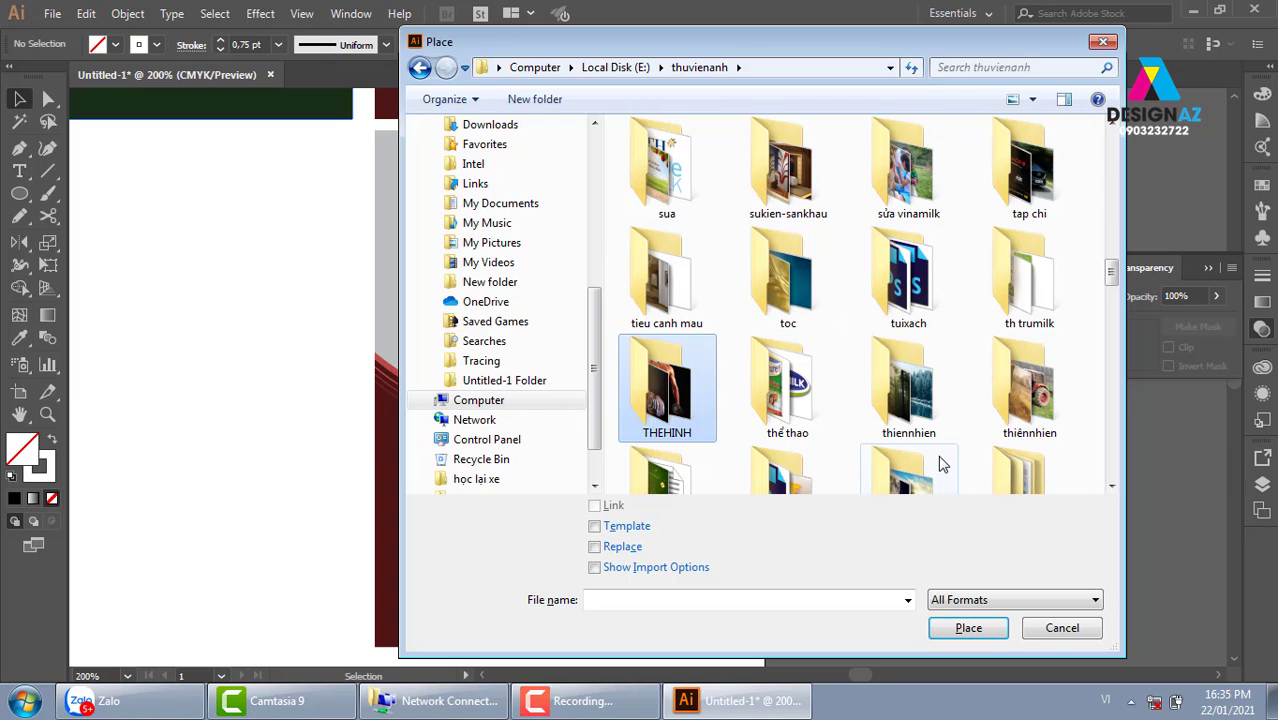
pyautogui.press('t')
pyautogui.press('t')
pyautogui.press('t')
pyautogui.press('t')
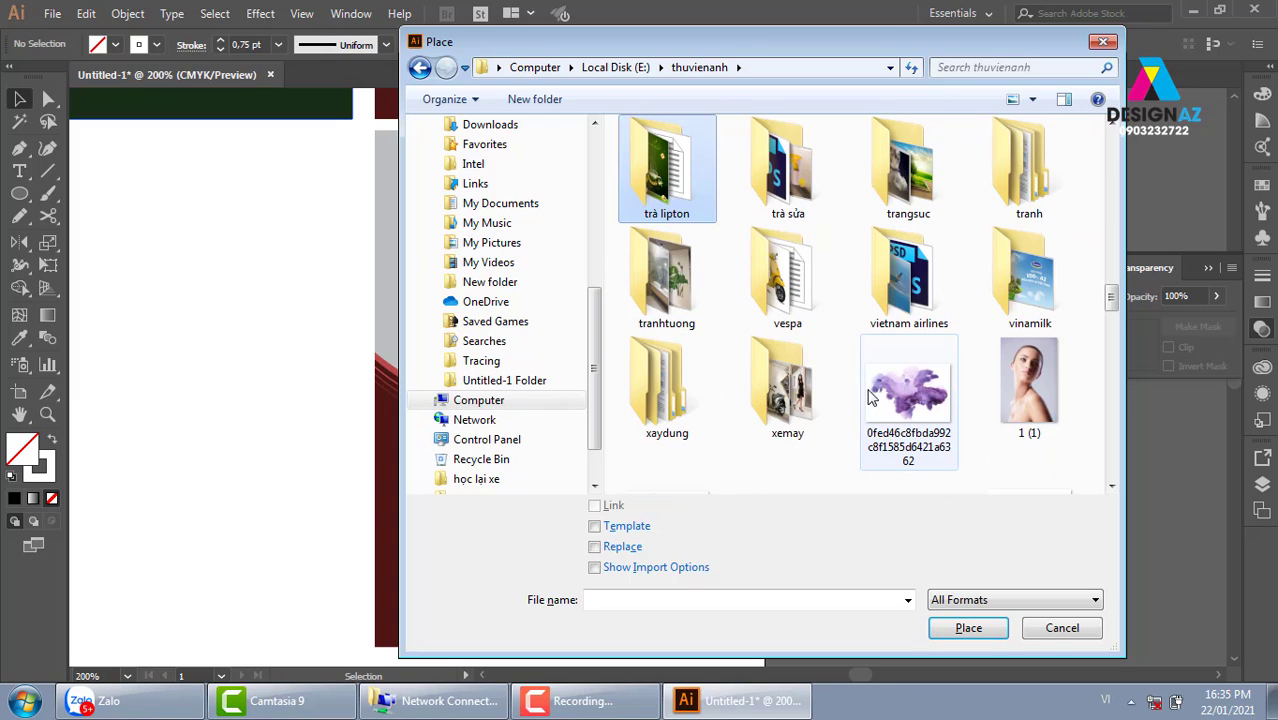
pyautogui.doubleClick(925, 197)
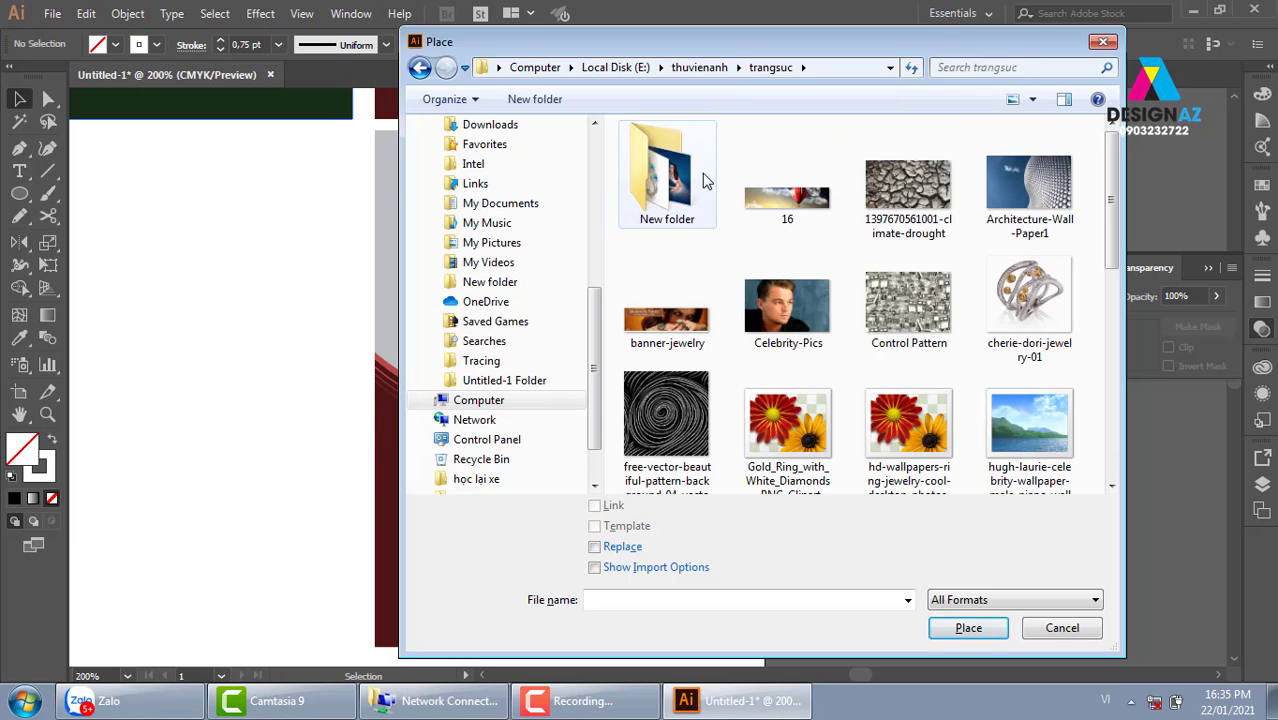
pyautogui.doubleClick(665, 160)
pyautogui.click(1028, 170)
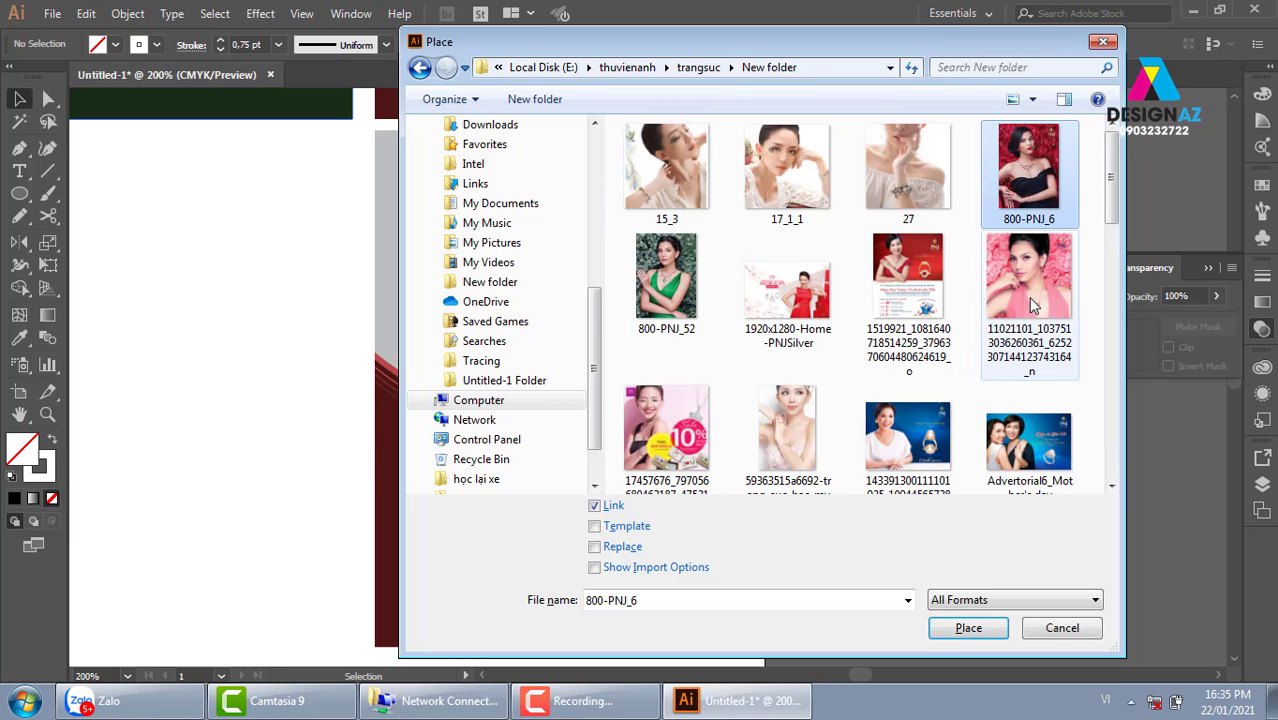
pyautogui.click(968, 628)
# Step: Size the photo over the top, send it back, and clip it into the grey curved shape
pyautogui.scroll(1, 590, 380)
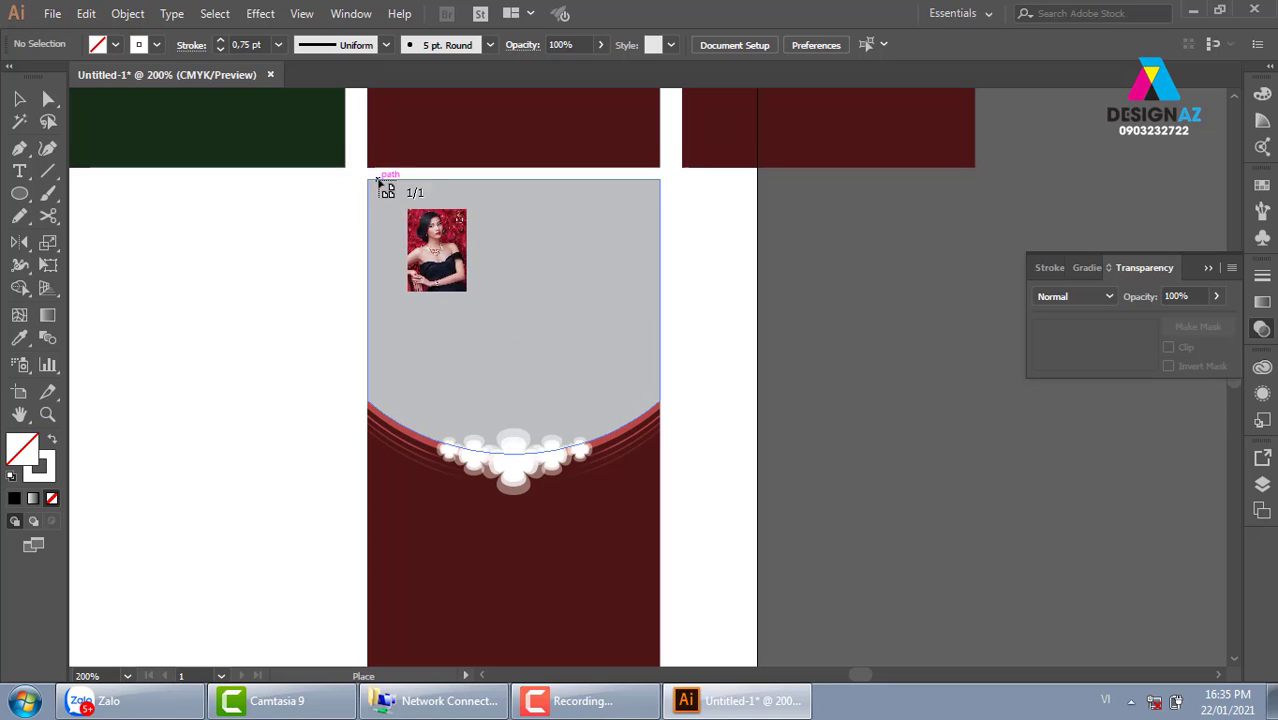
pyautogui.moveTo(360, 170)
pyautogui.mouseDown()
pyautogui.moveTo(773, 525)
pyautogui.moveTo(836, 598)
pyautogui.mouseUp()
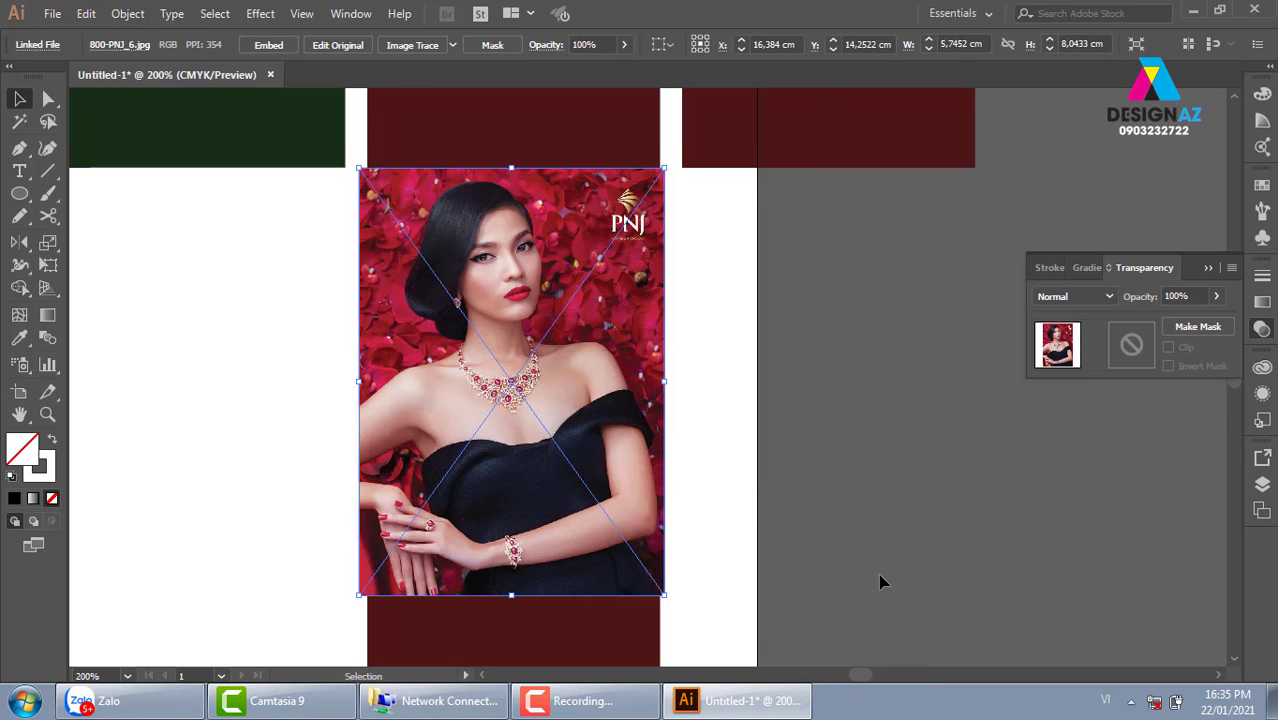
pyautogui.hotkey('ctrl', '[')
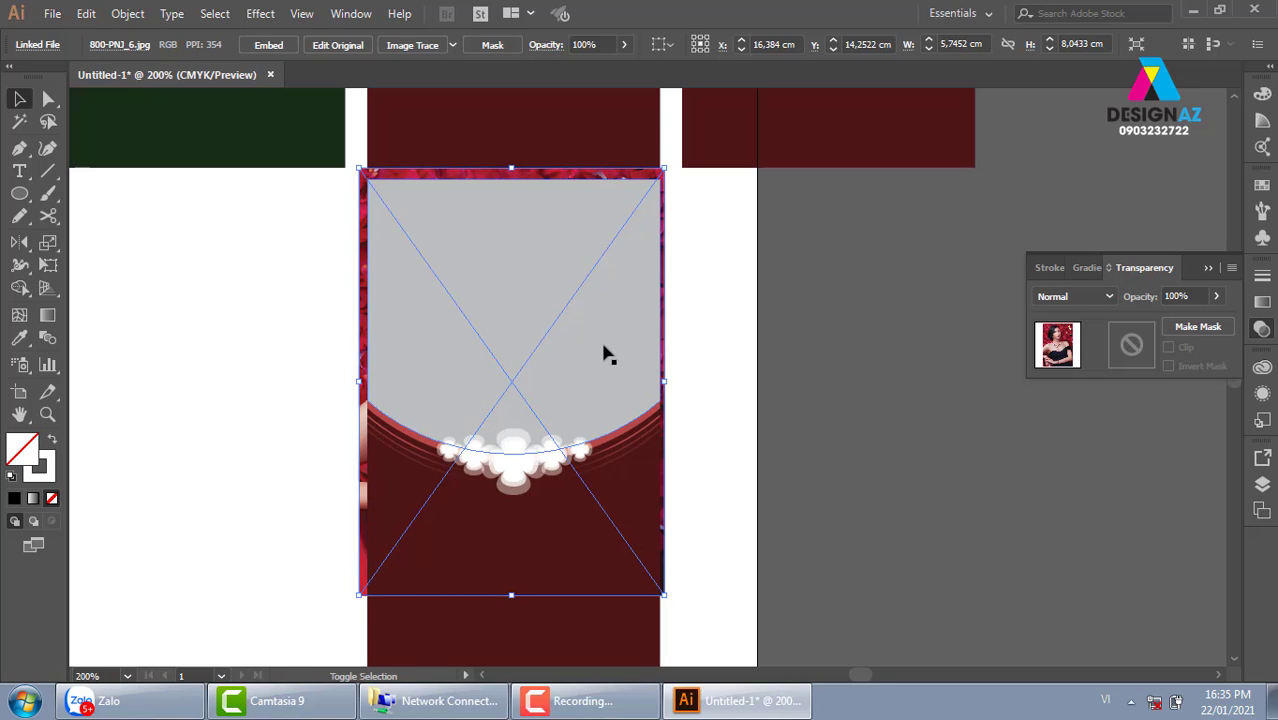
pyautogui.keyDown('shift'); pyautogui.click(605, 353); pyautogui.keyUp('shift')
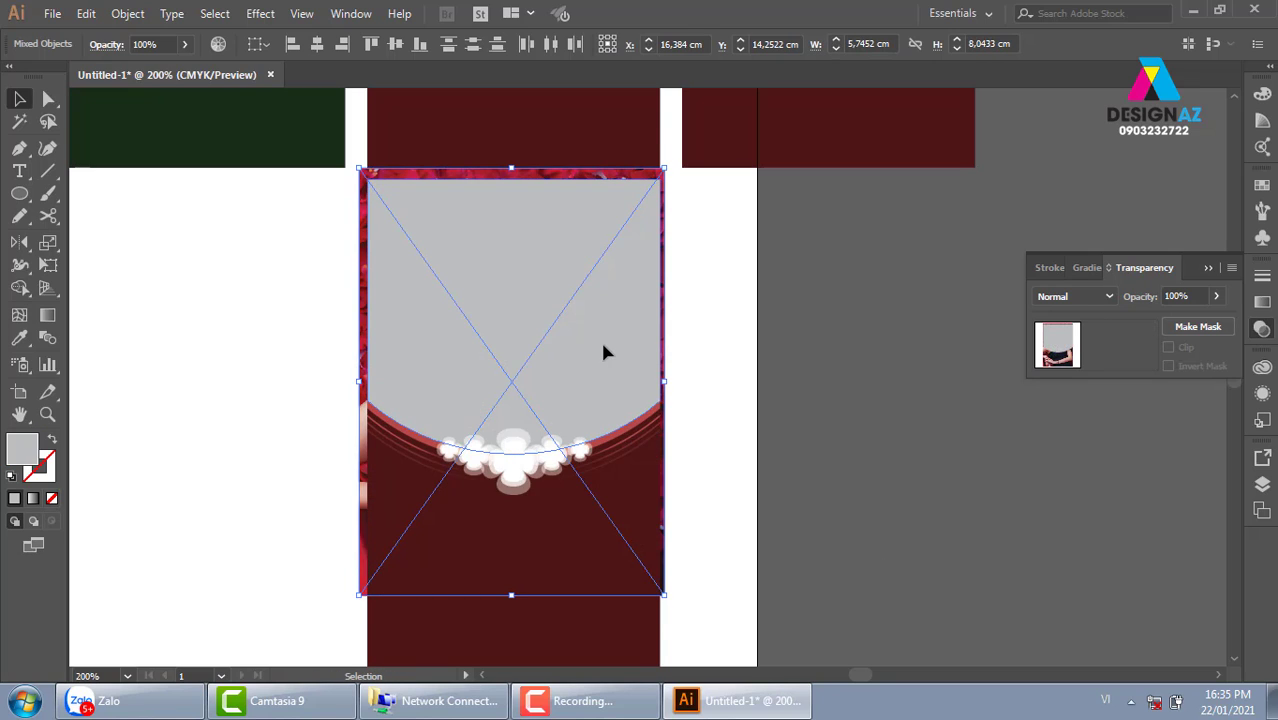
pyautogui.rightClick(603, 347)
pyautogui.click(738, 484)
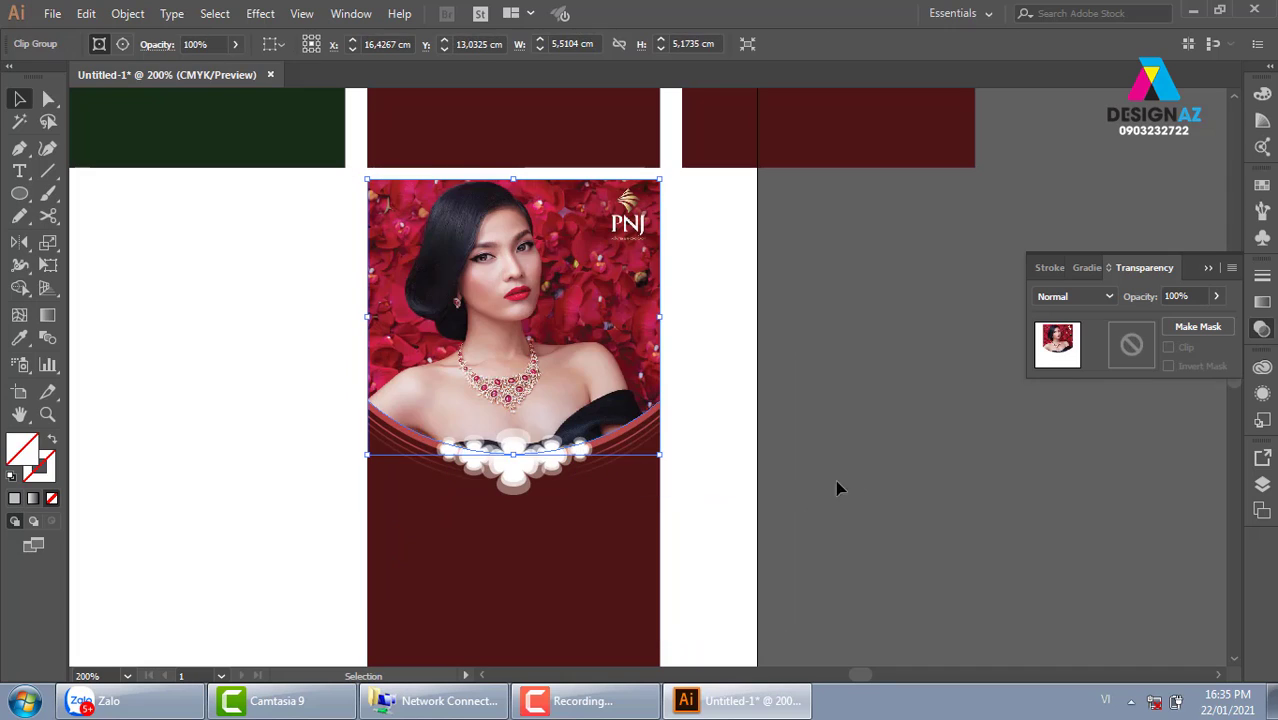
pyautogui.click(877, 514)
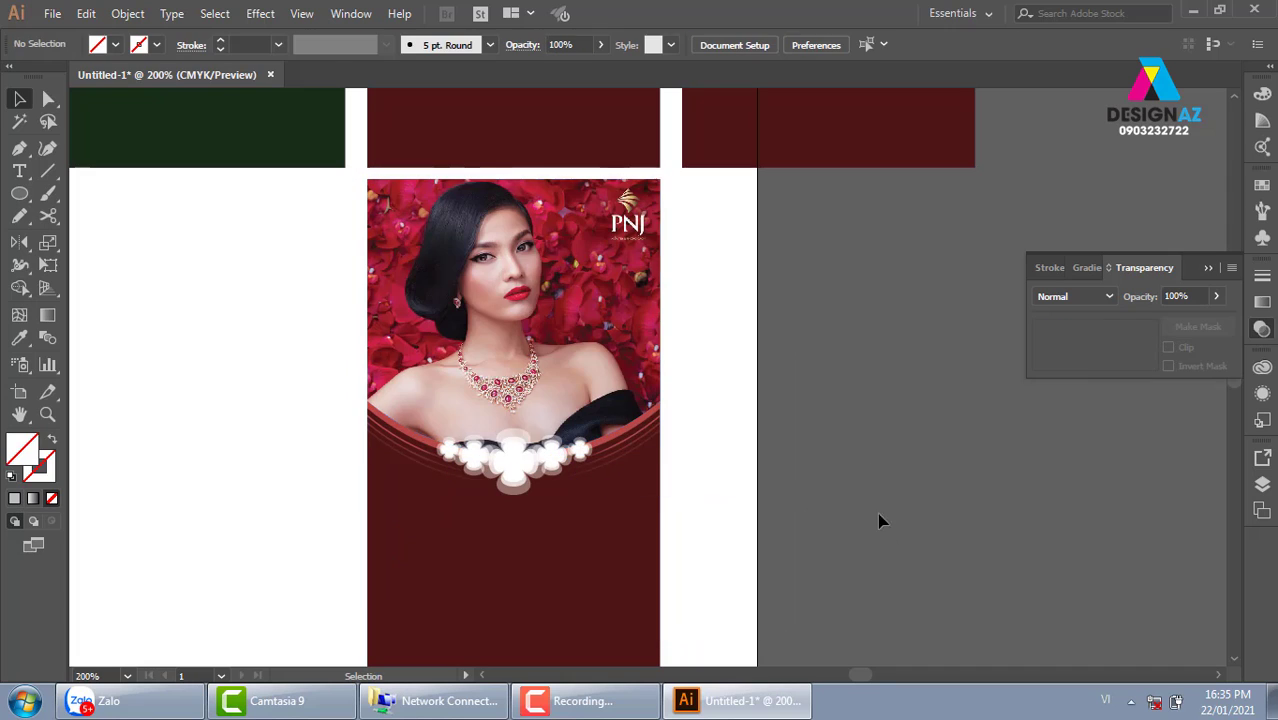
pyautogui.click(603, 340)
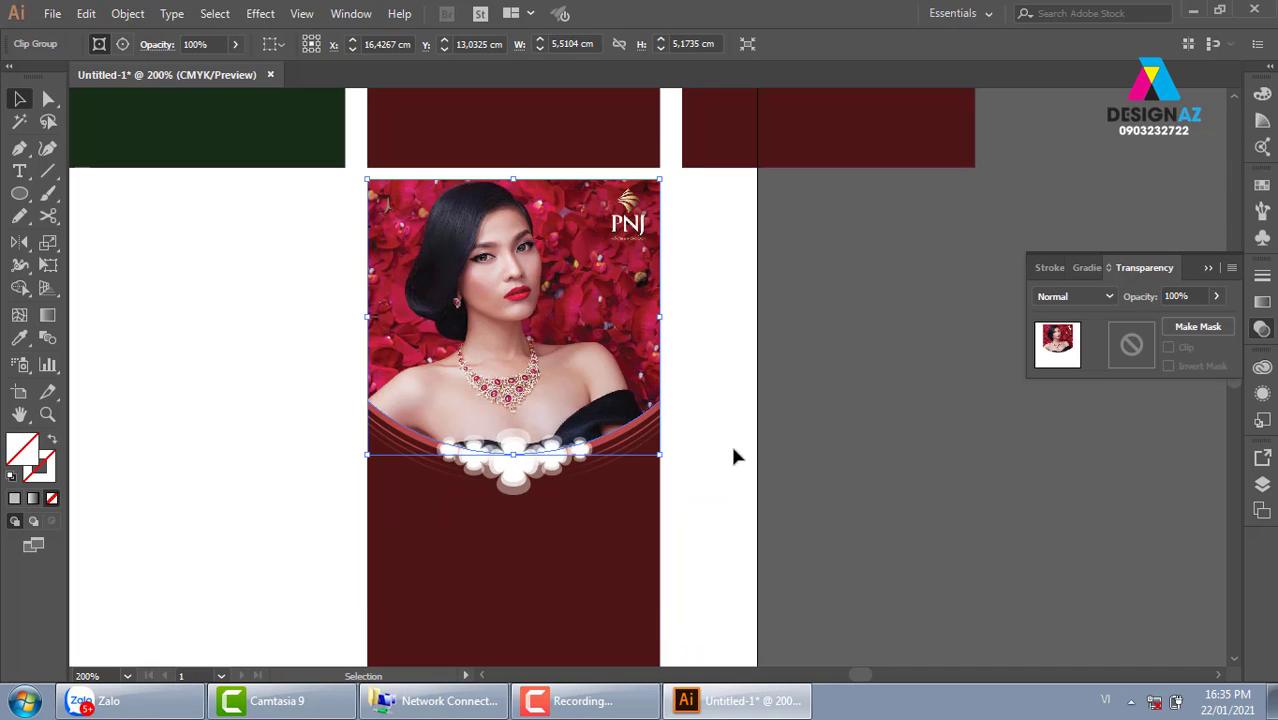
pyautogui.click(785, 434)
# Step: Zoom in to inspect the clipped photo's lower edge and the poster
pyautogui.press('z')
pyautogui.moveTo(278, 276); pyautogui.dragTo(743, 581)
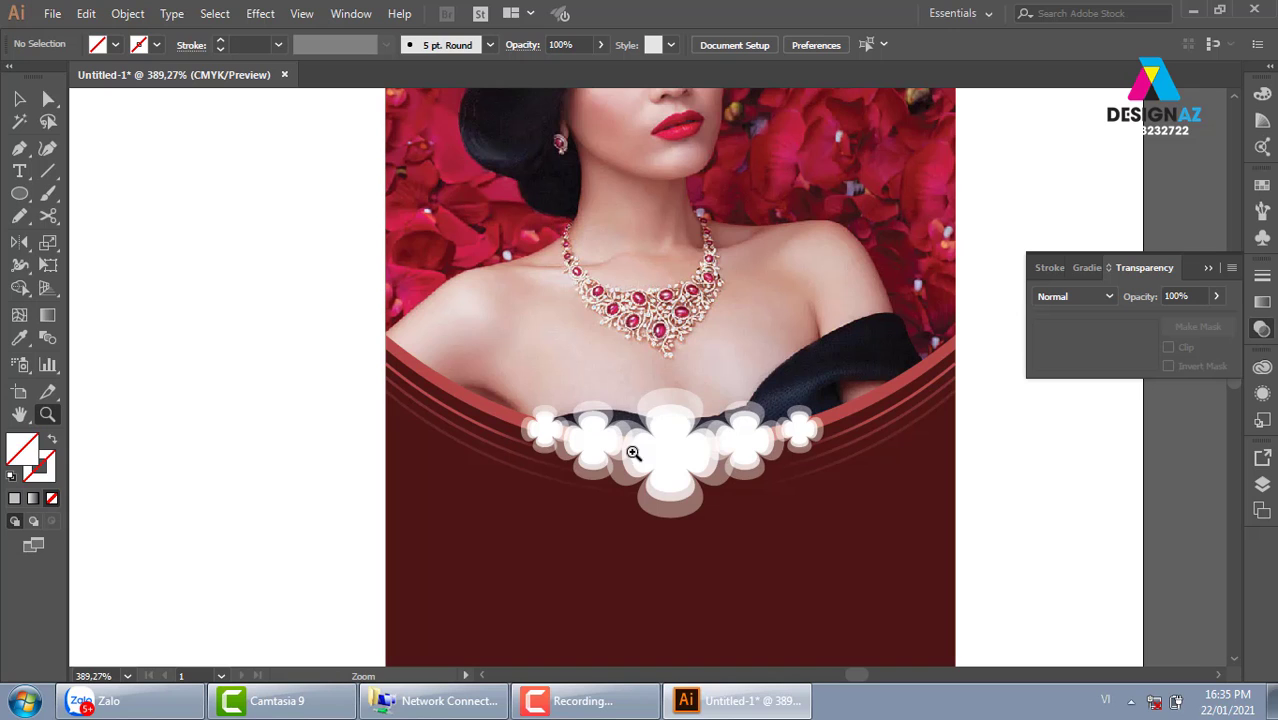
pyautogui.hotkey('ctrl', '-')
pyautogui.hotkey('ctrl', '-')
pyautogui.hotkey('ctrl', '-')
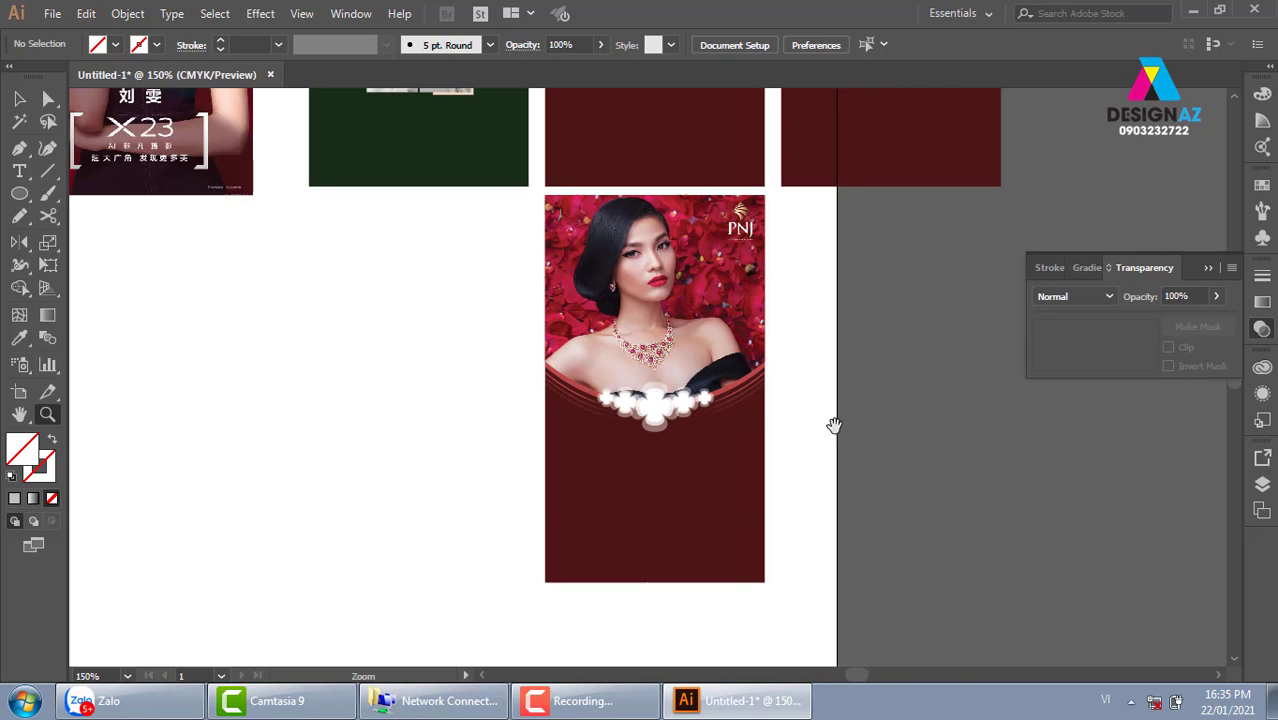
pyautogui.hscroll(3, 639, 362)
pyautogui.moveTo(351, 137); pyautogui.dragTo(825, 497)
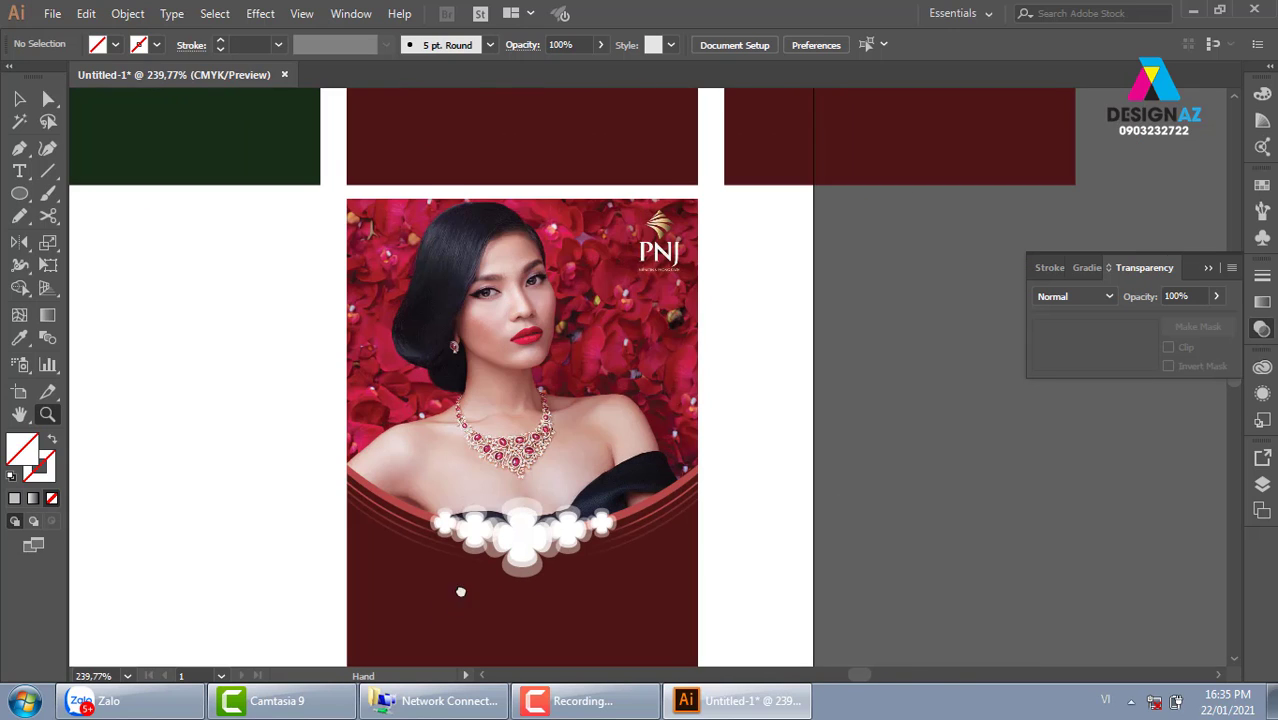
pyautogui.moveTo(458, 591); pyautogui.dragTo(462, 547)
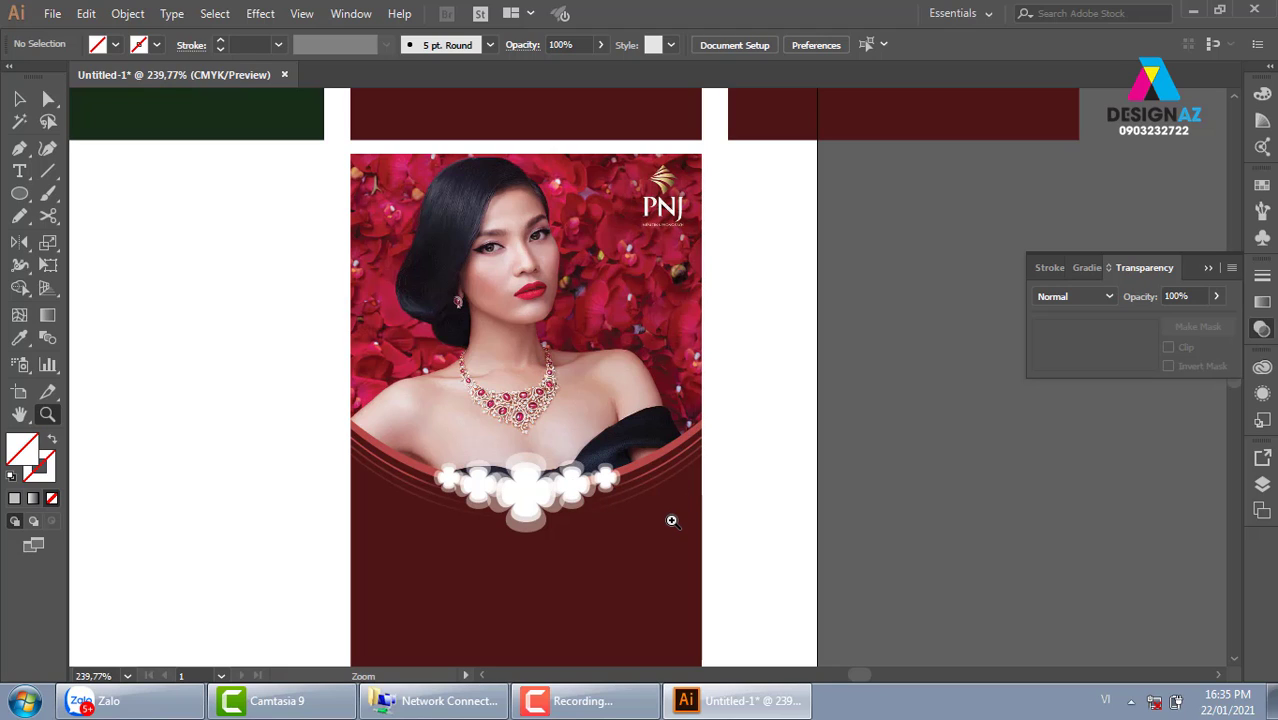
# Step: Move the white overlay shape and curved lines down slightly
pyautogui.press('v')
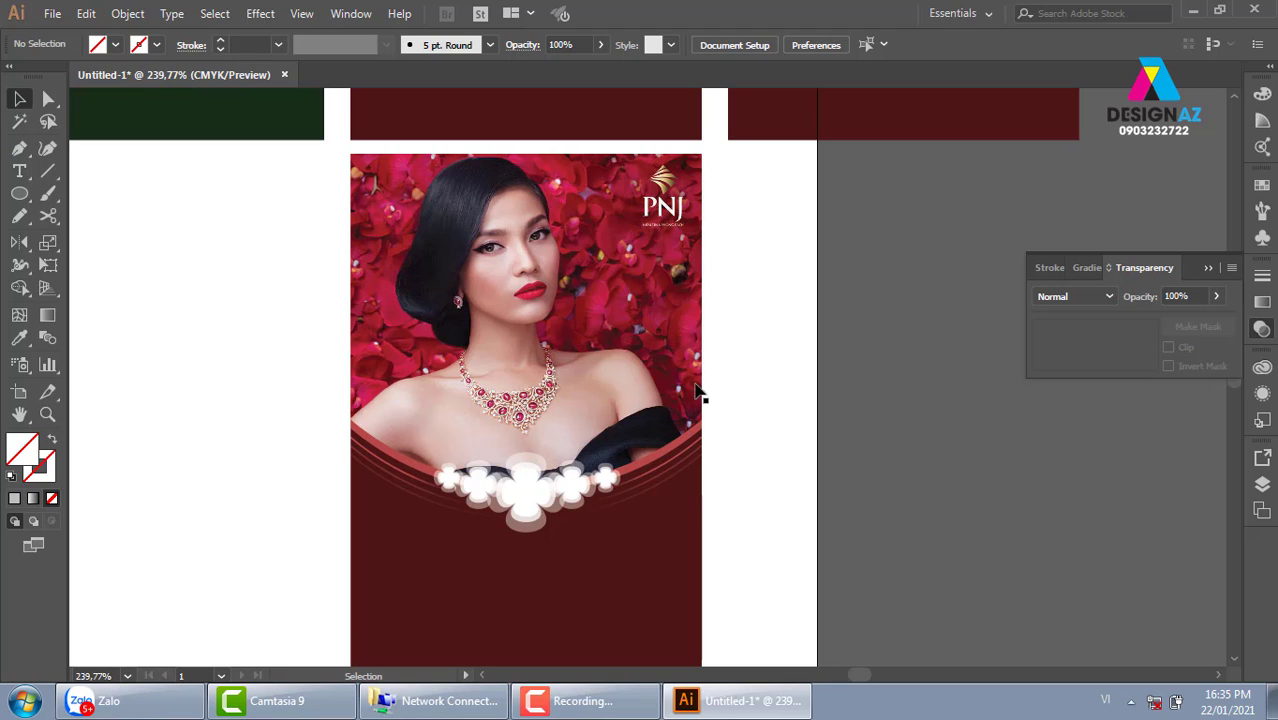
pyautogui.click(675, 470)
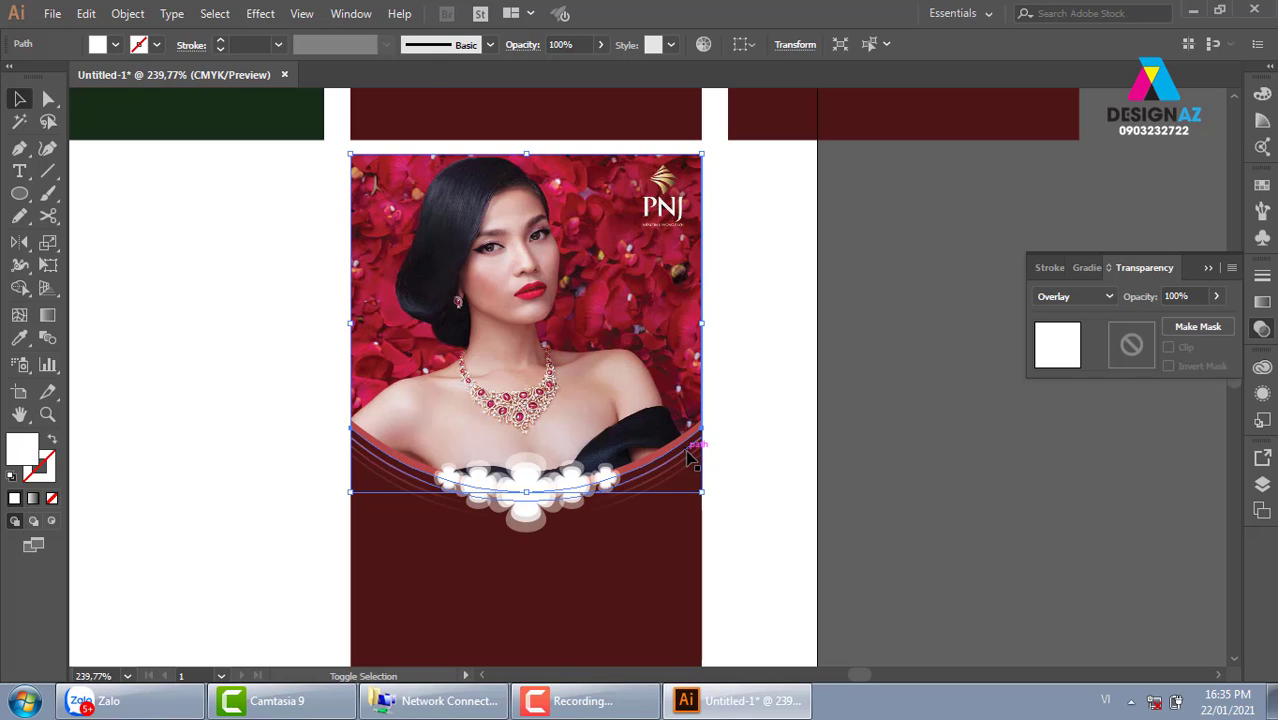
pyautogui.keyDown('shift'); pyautogui.click(690, 450); pyautogui.keyUp('shift')
pyautogui.hotkey('shift', 'Down')
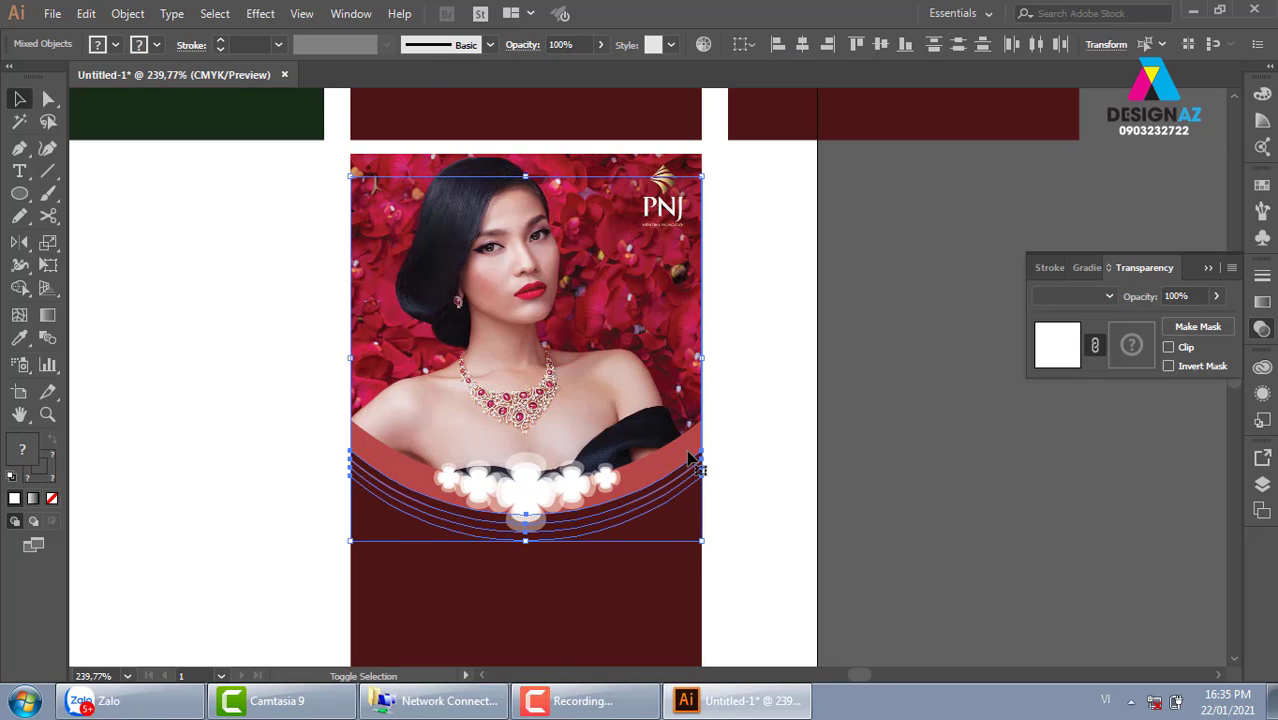
pyautogui.hotkey('shift', 'Down')
pyautogui.press('Up')
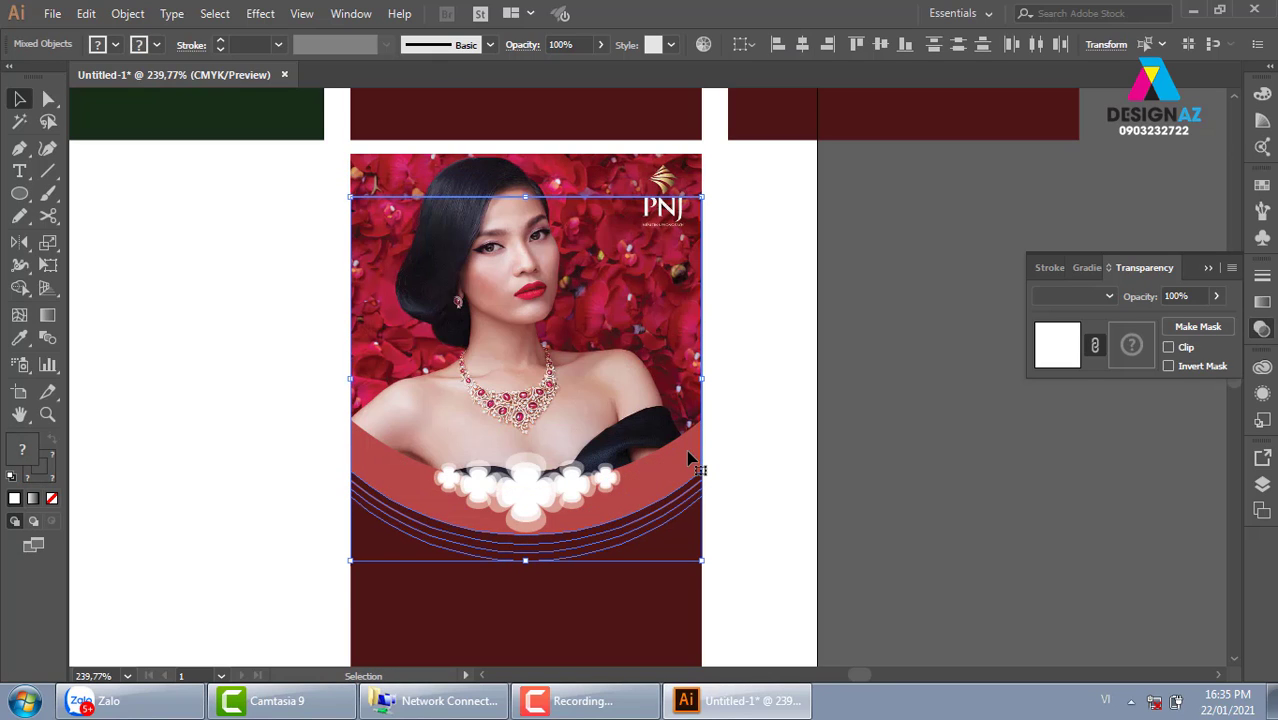
# Step: Shift the flower row pieces down into the red band, then select the portrait clip group
pyautogui.click(753, 421)
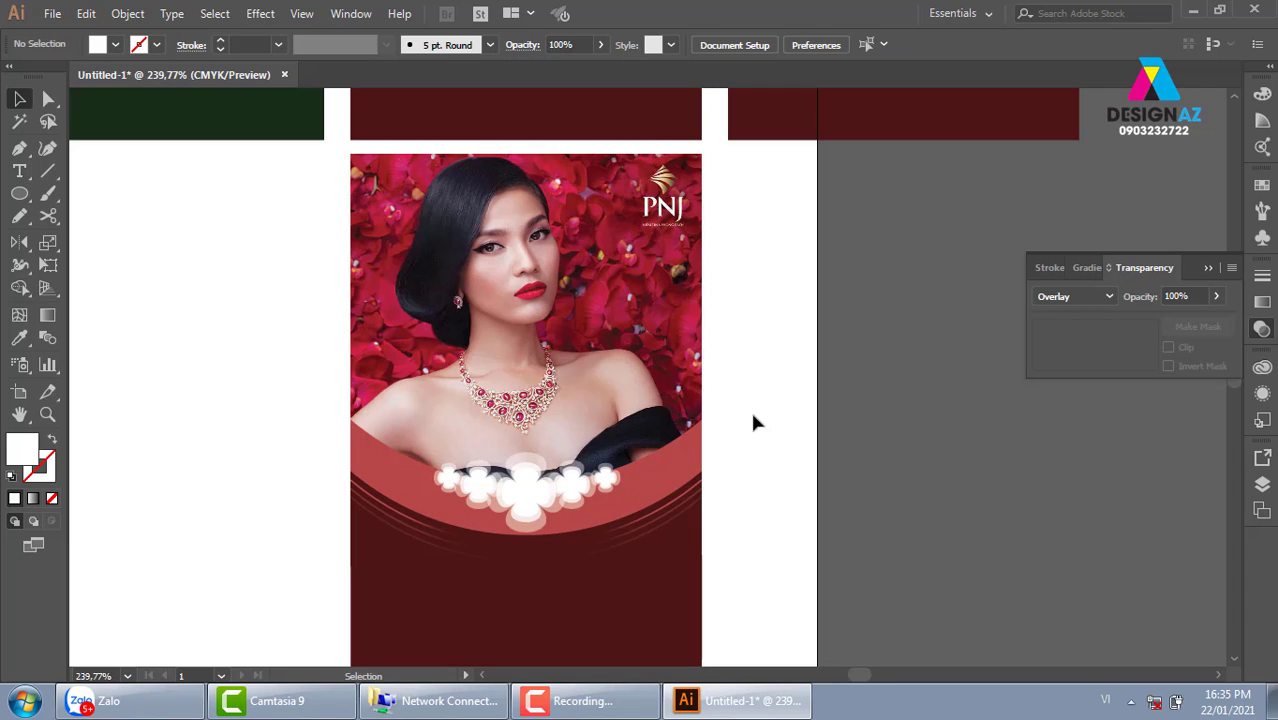
pyautogui.click(524, 490)
pyautogui.keyDown('shift'); pyautogui.click(588, 488); pyautogui.keyUp('shift')
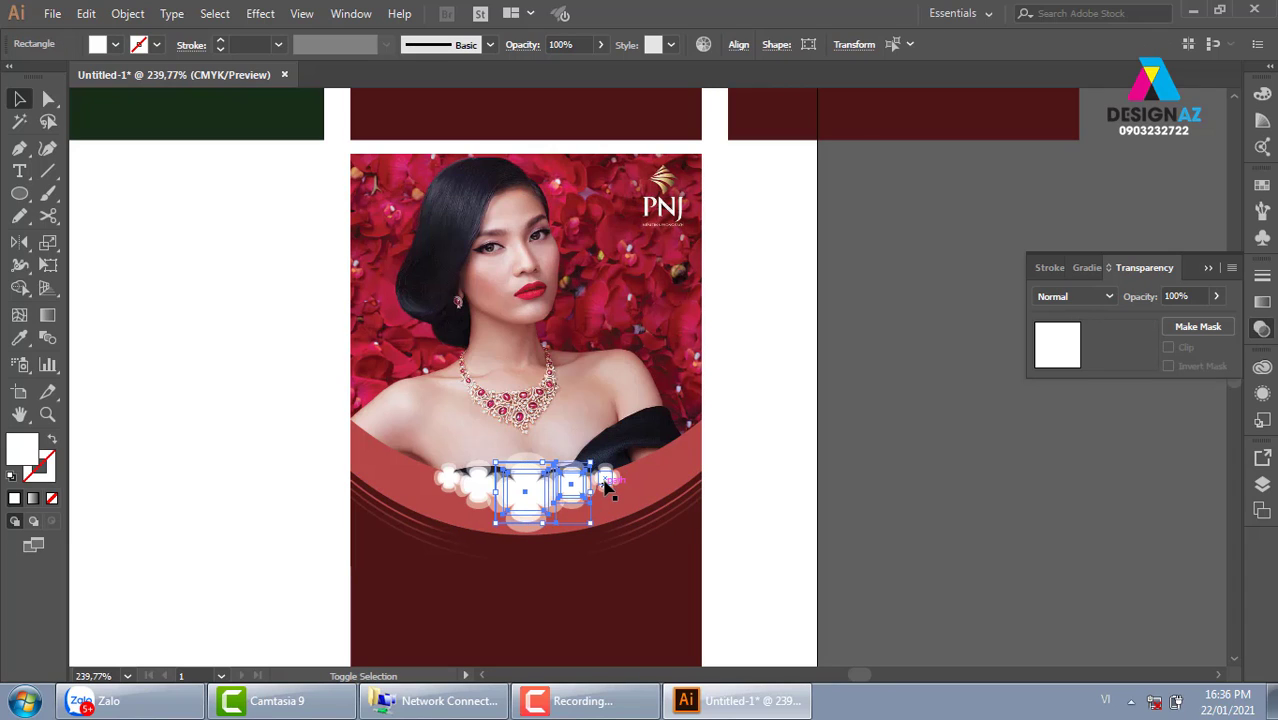
pyautogui.keyDown('shift'); pyautogui.click(606, 480); pyautogui.keyUp('shift')
pyautogui.keyDown('shift'); pyautogui.click(466, 488); pyautogui.keyUp('shift')
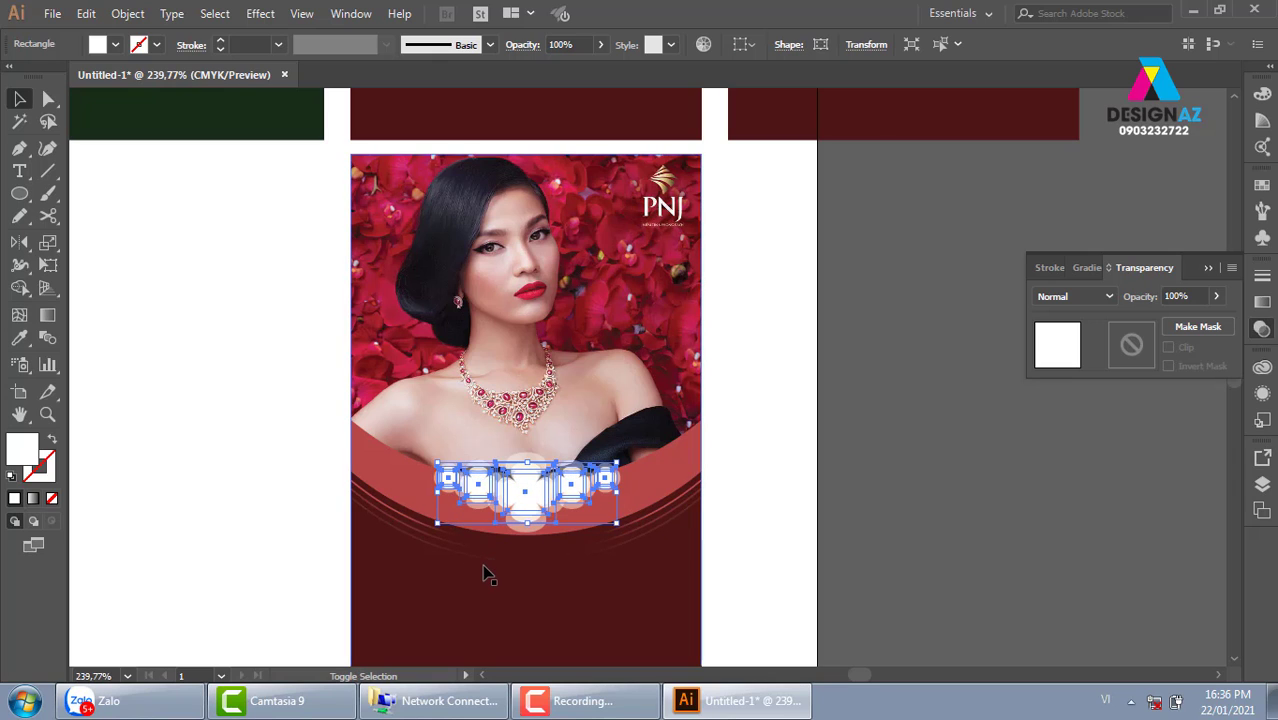
pyautogui.hotkey('shift', 'Down')
pyautogui.hotkey('shift', 'Down')
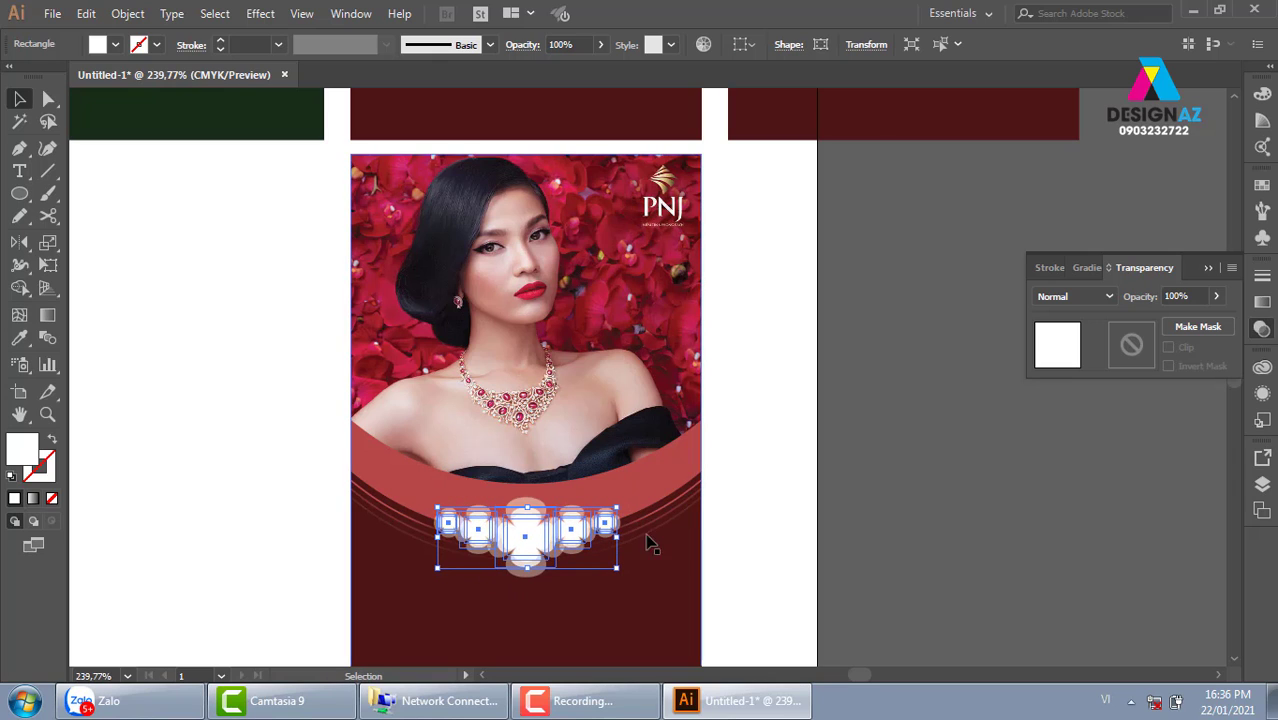
pyautogui.click(645, 537)
pyautogui.click(660, 437)
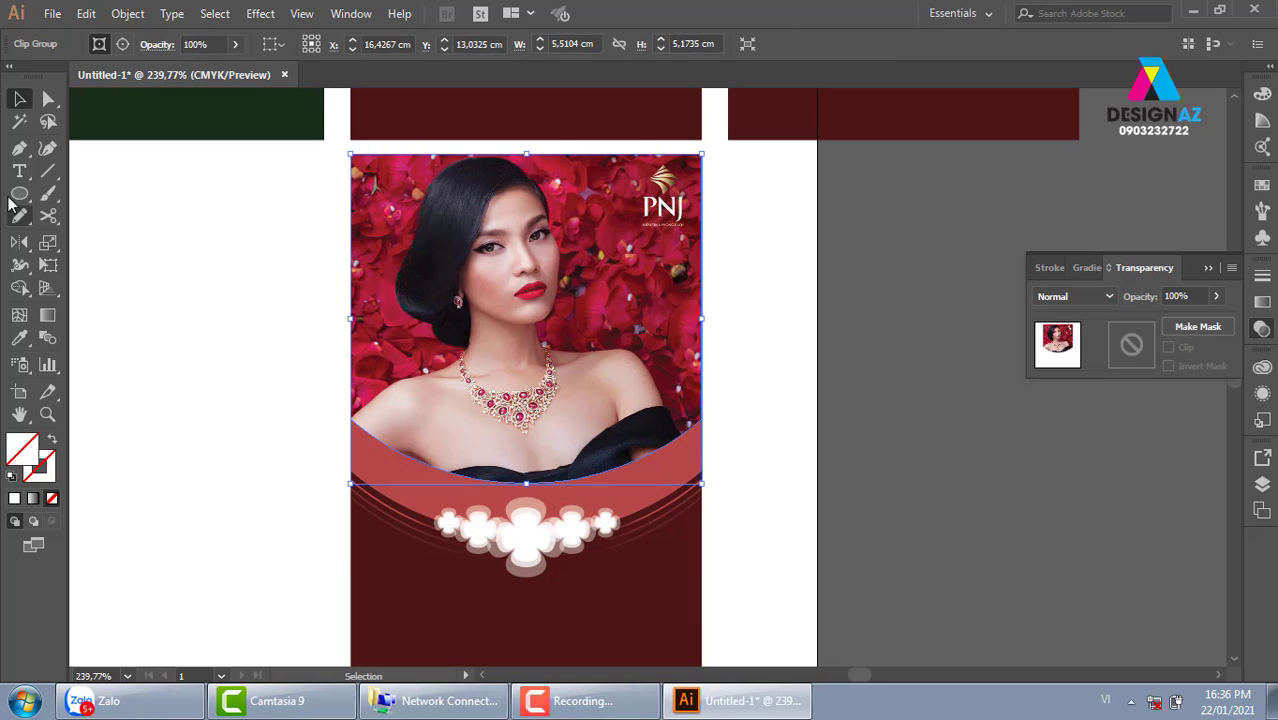
# Step: Nudge the clip curve's left, right and bottom anchors down to reveal more shoulders
pyautogui.click(48, 99)
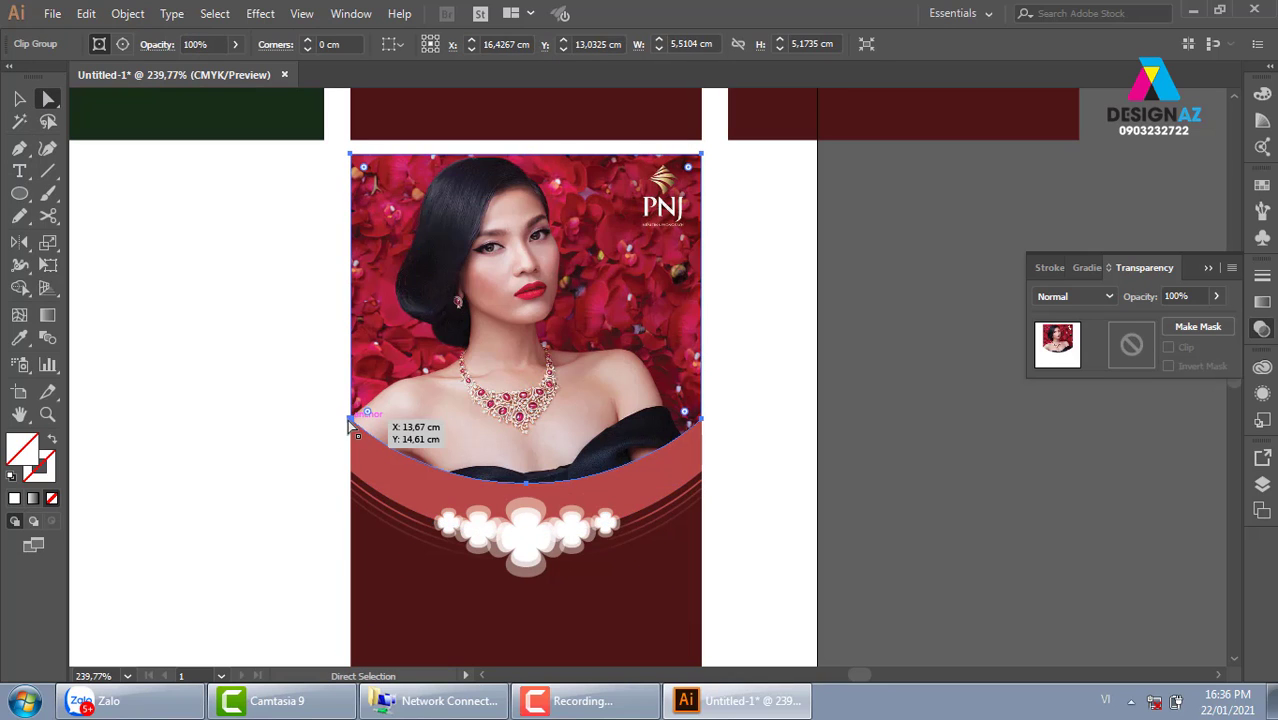
pyautogui.click(348, 419)
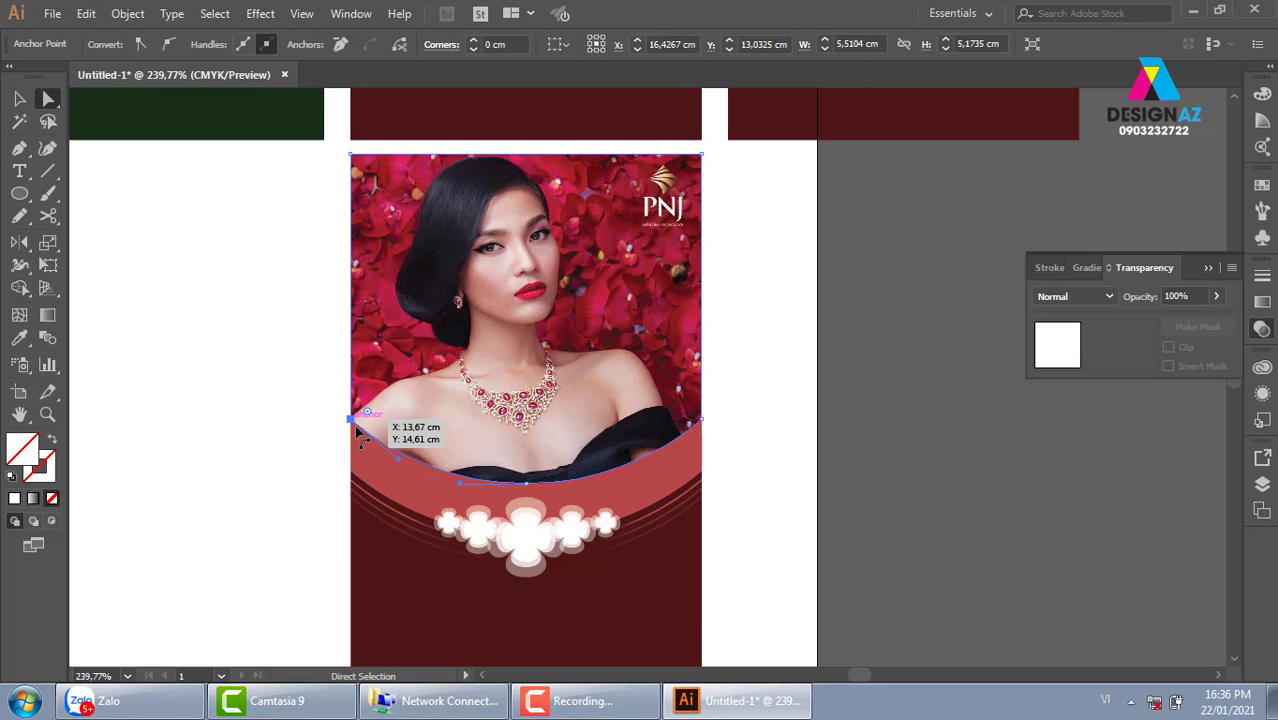
pyautogui.keyDown('shift'); pyautogui.click(702, 419); pyautogui.keyUp('shift')
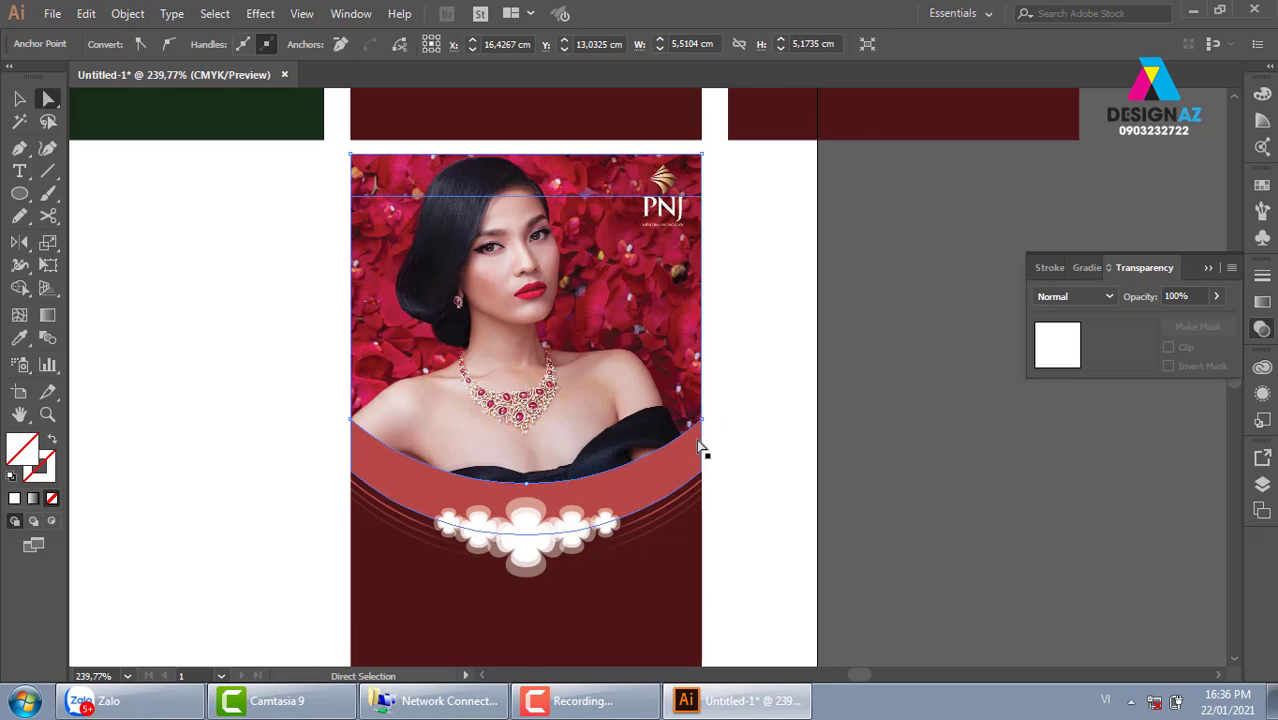
pyautogui.keyDown('shift'); pyautogui.click(526, 483); pyautogui.keyUp('shift')
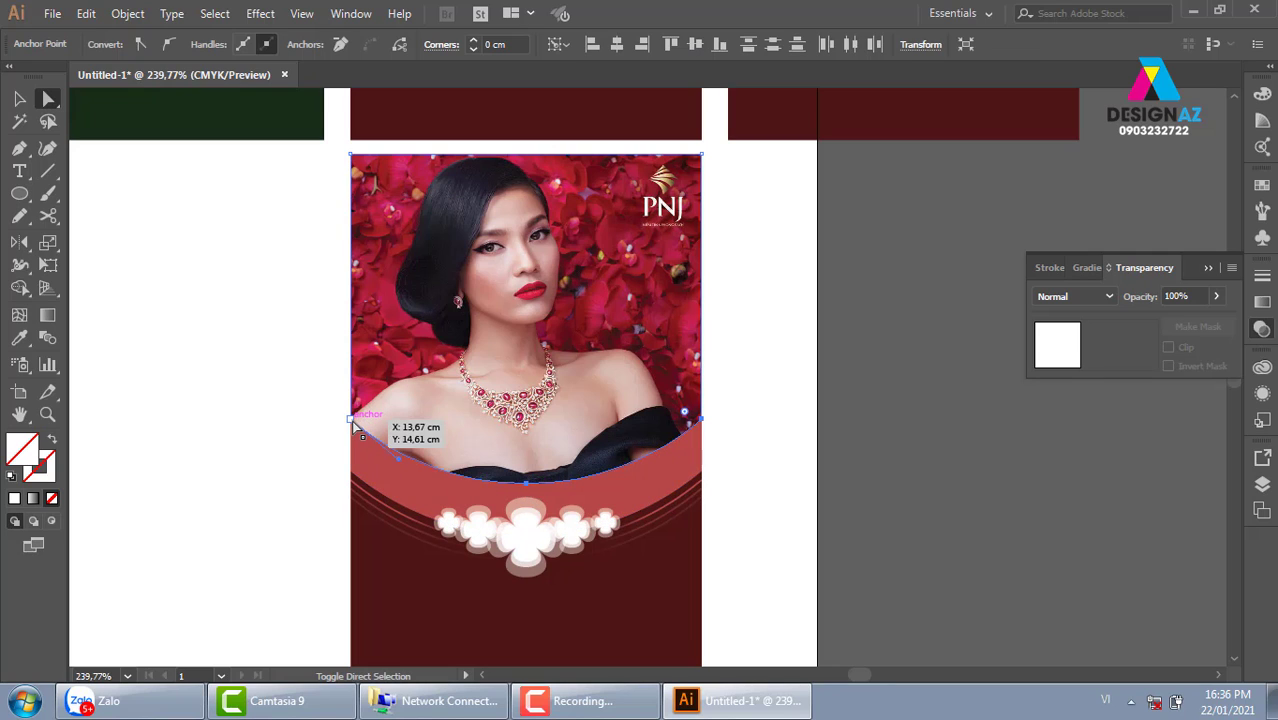
pyautogui.click(560, 472)
pyautogui.hotkey('shift', 'Down')
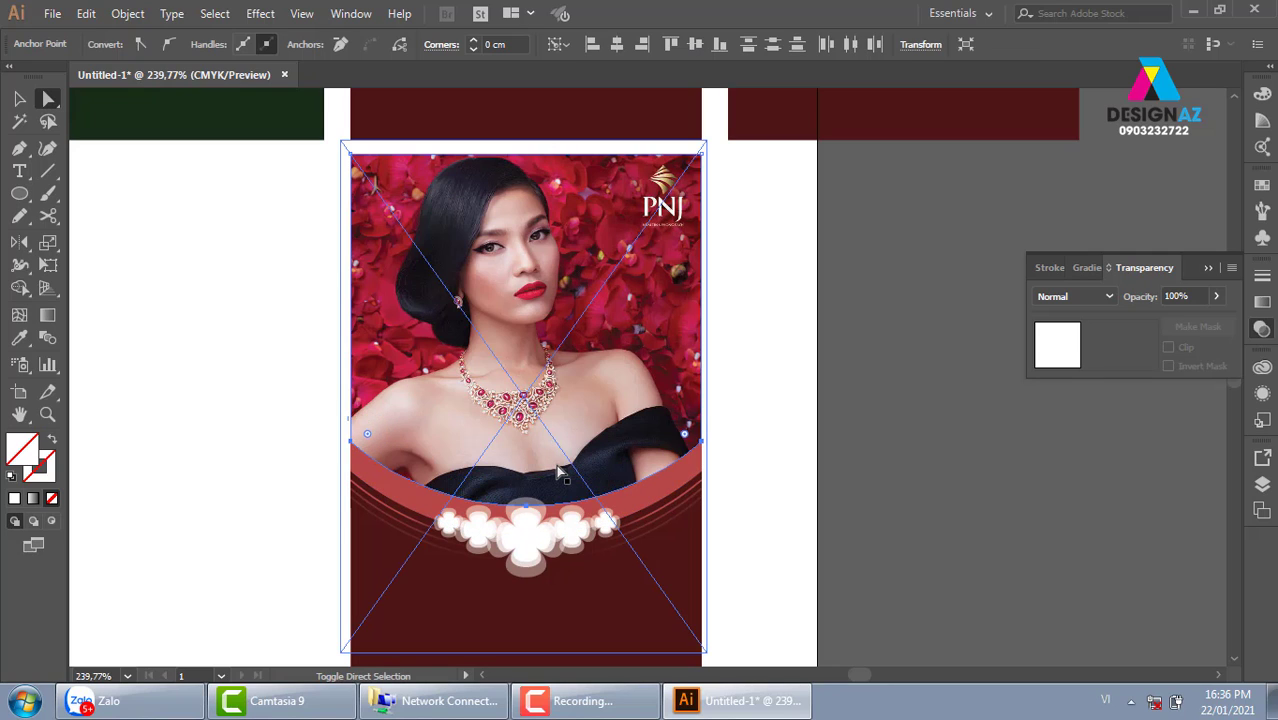
pyautogui.hotkey('shift', 'Down')
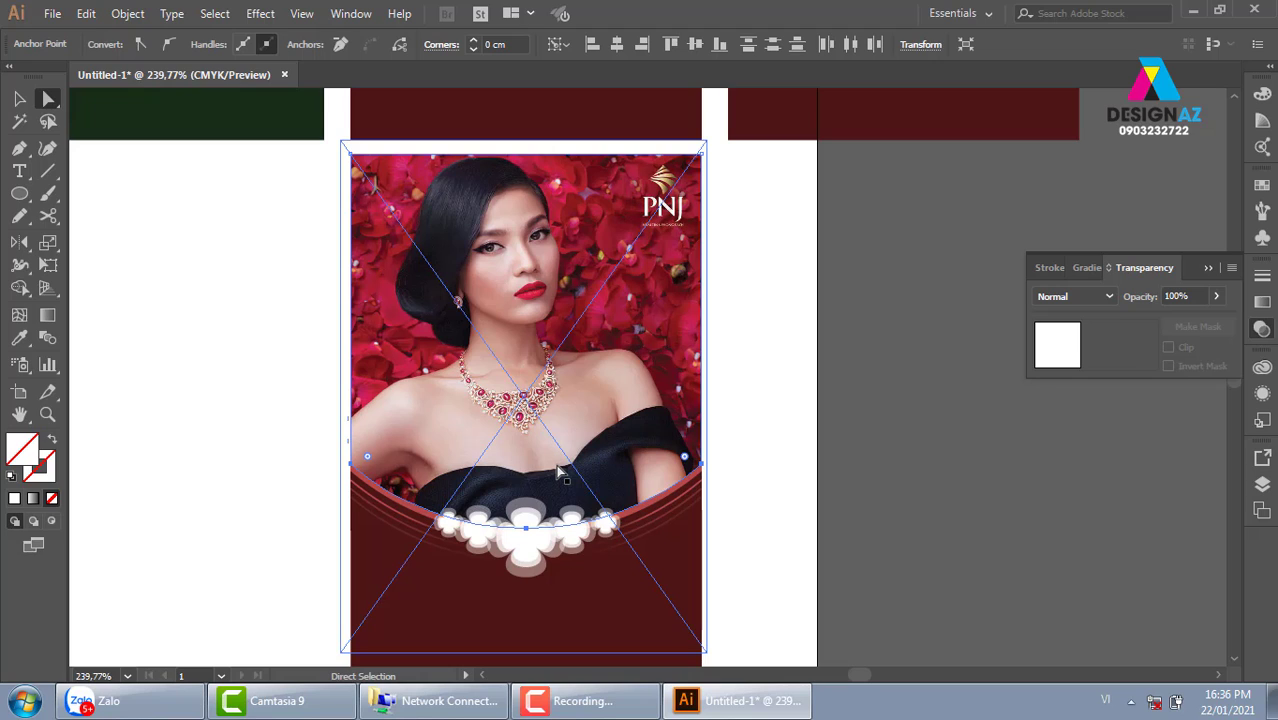
pyautogui.click(125, 370)
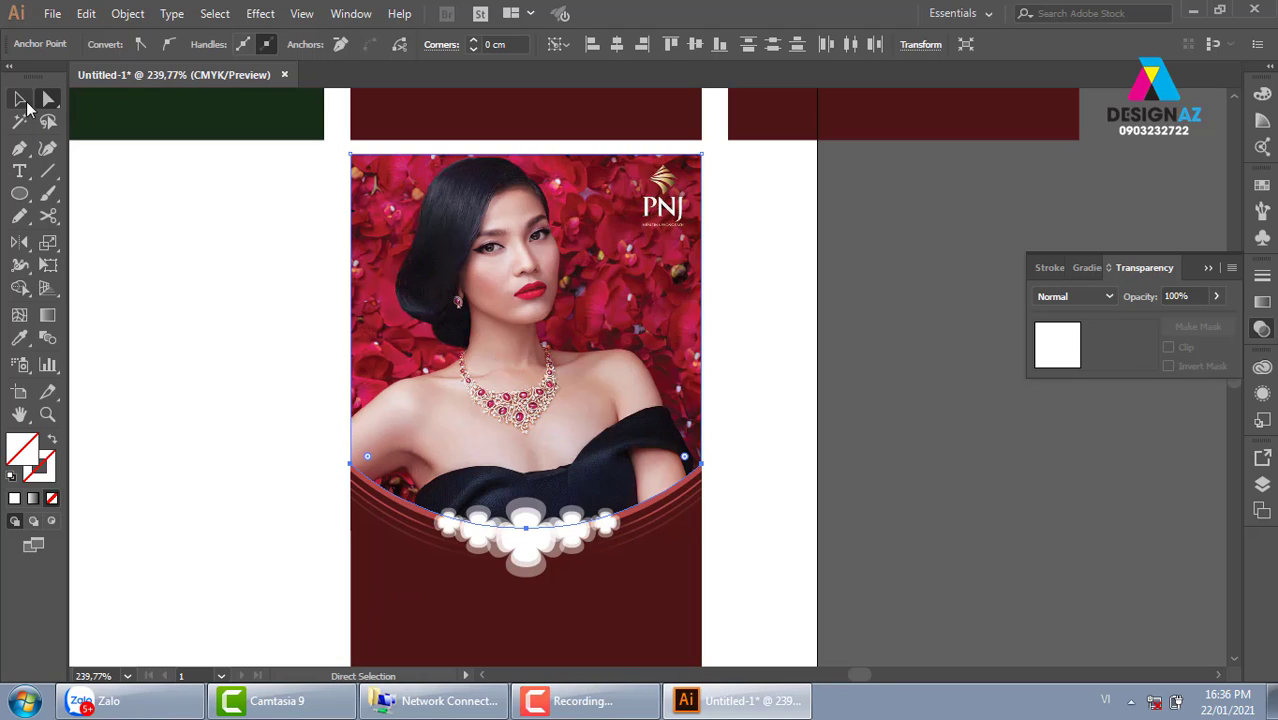
pyautogui.click(19, 98)
pyautogui.click(600, 480)
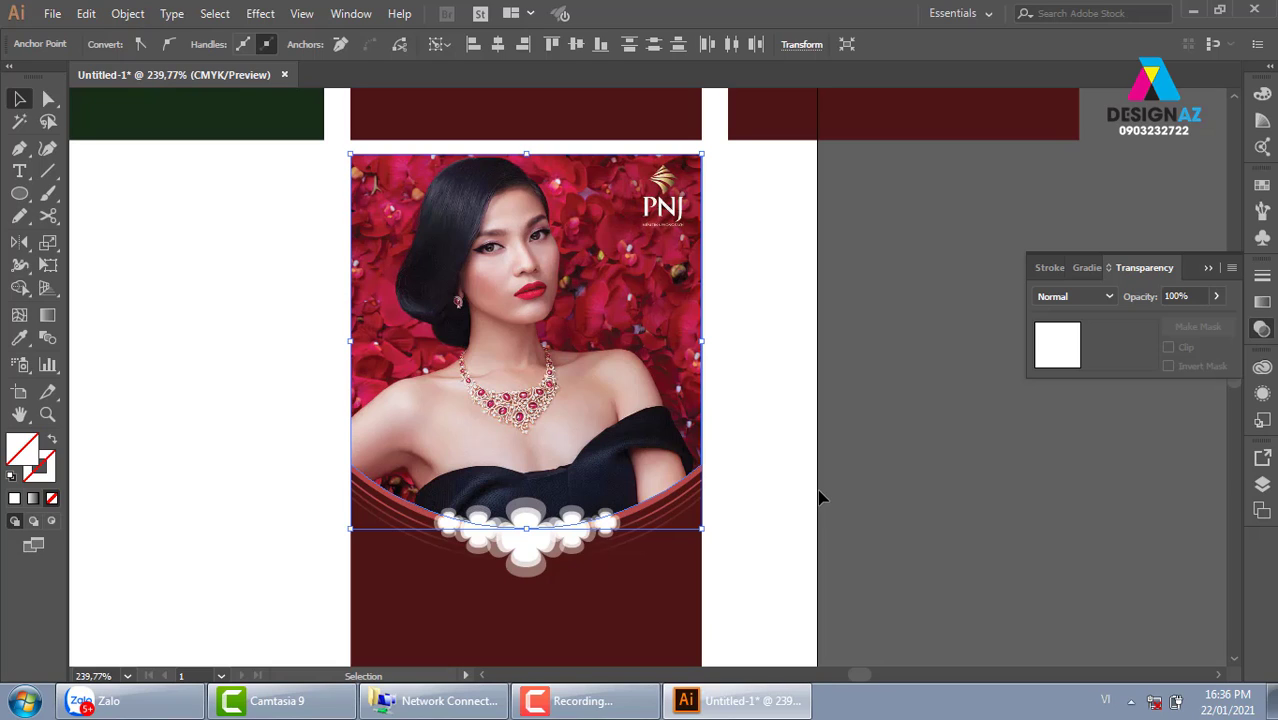
pyautogui.click(873, 490)
pyautogui.moveTo(772, 556); pyautogui.dragTo(756, 476)
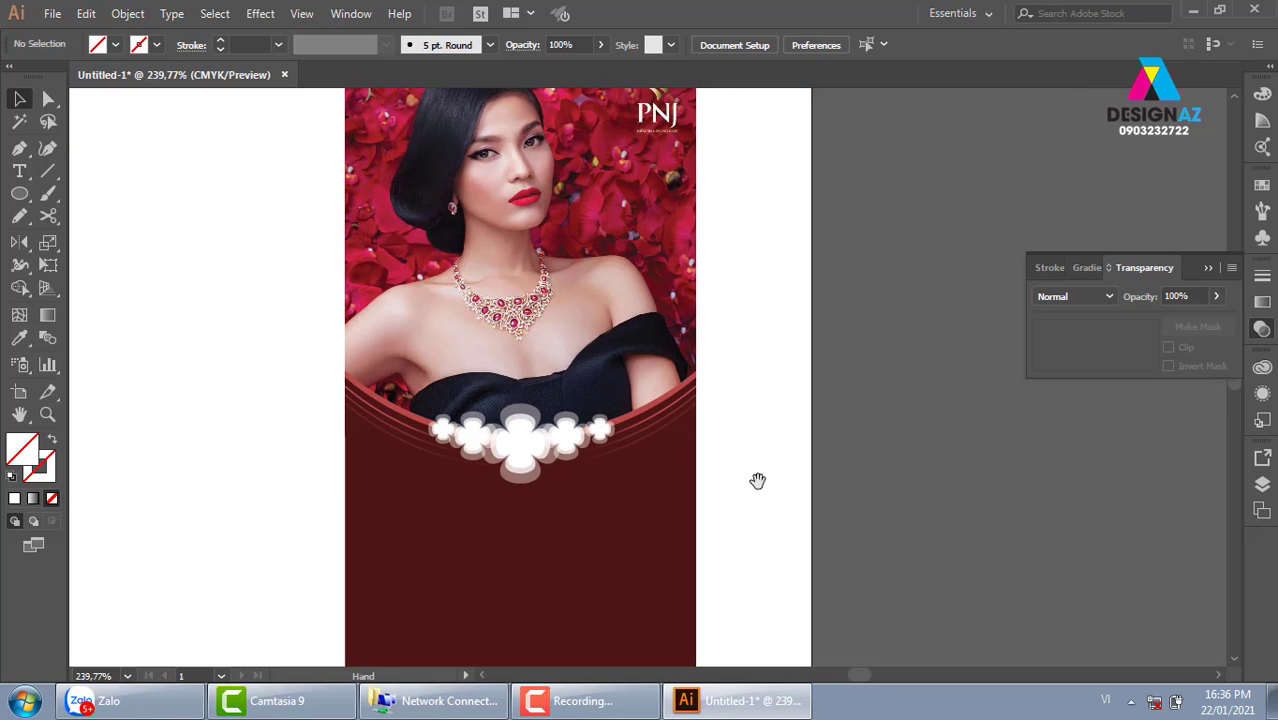
pyautogui.click(658, 604)
pyautogui.press('i')
pyautogui.click(632, 210)
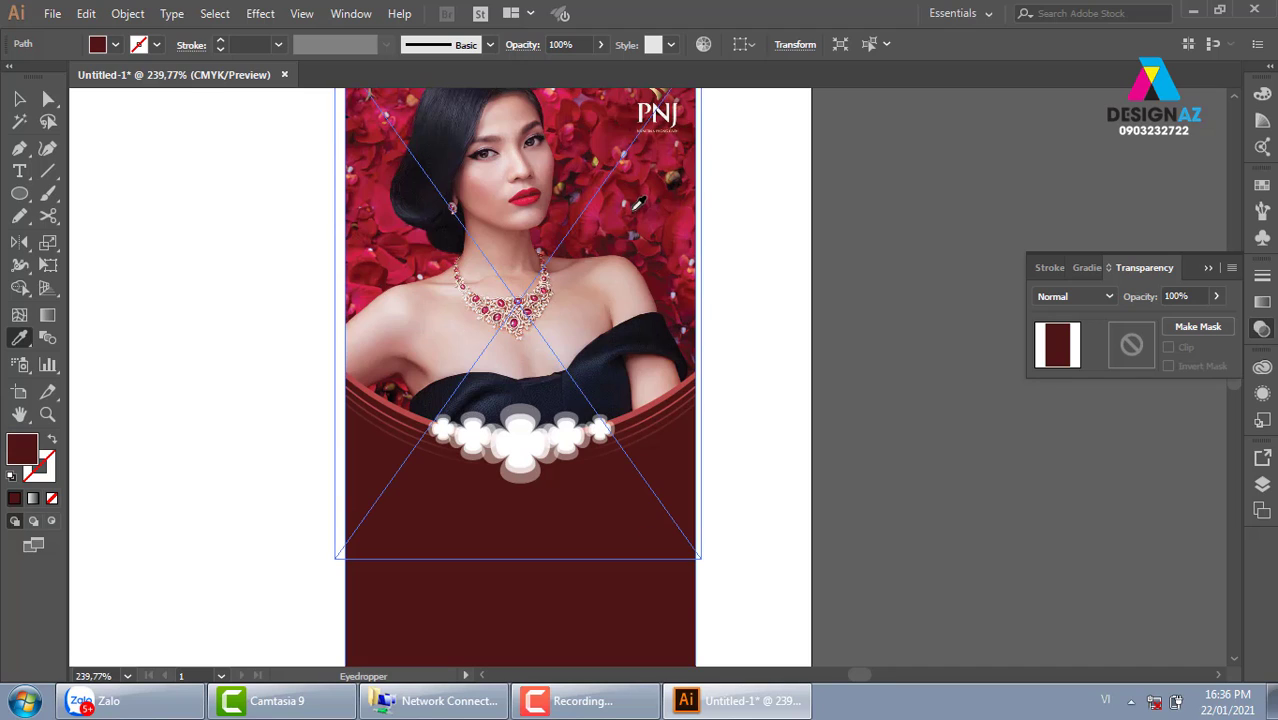
pyautogui.click(600, 177)
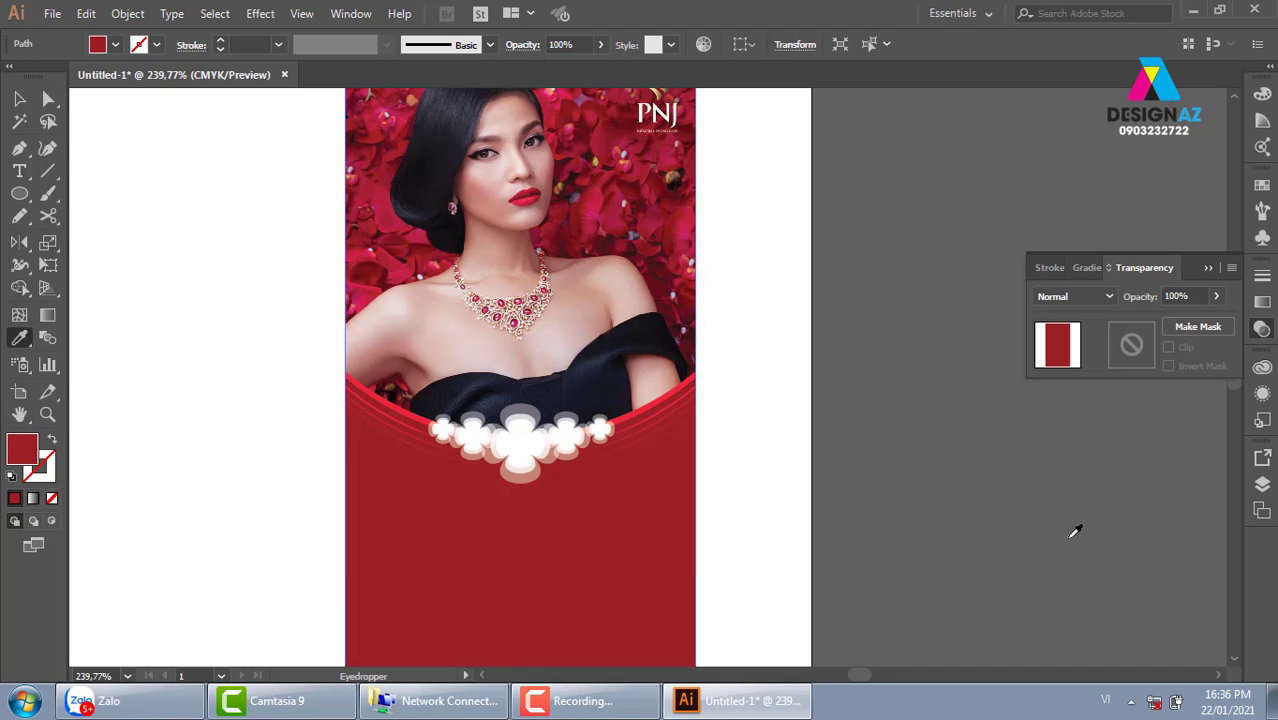
pyautogui.hotkey('ctrl', 'z')
pyautogui.click(20, 99)
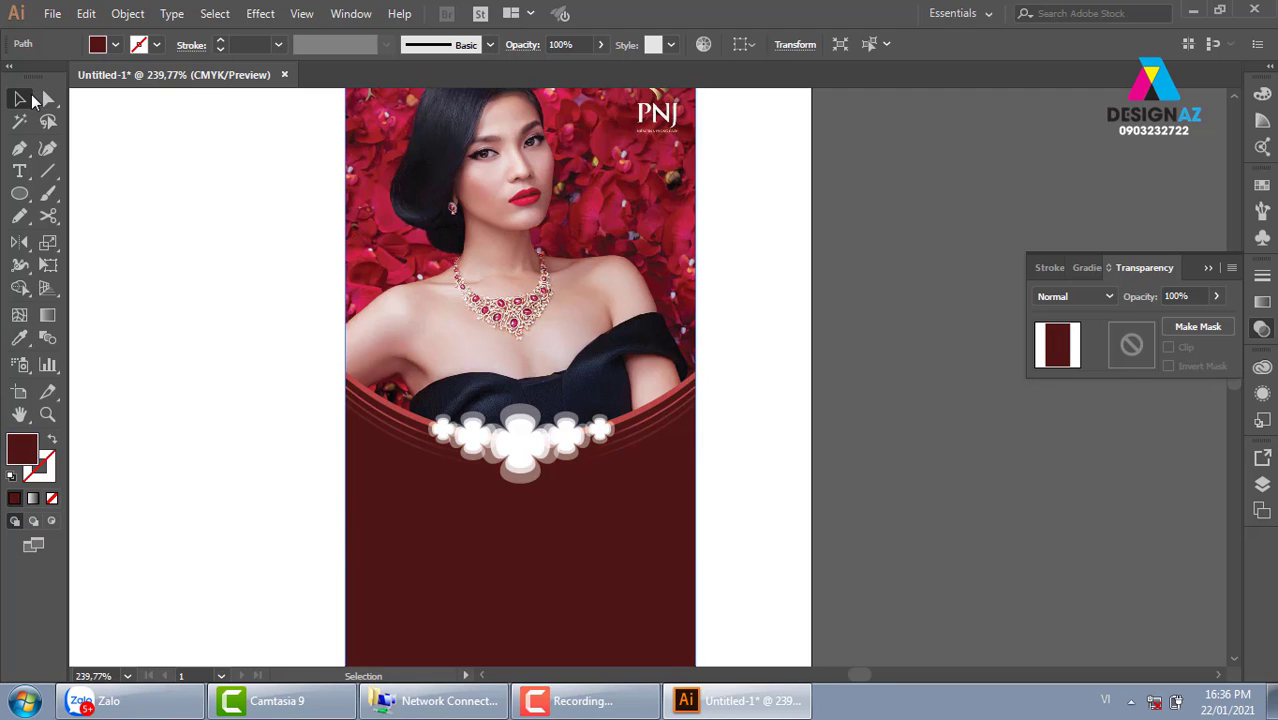
pyautogui.click(294, 296)
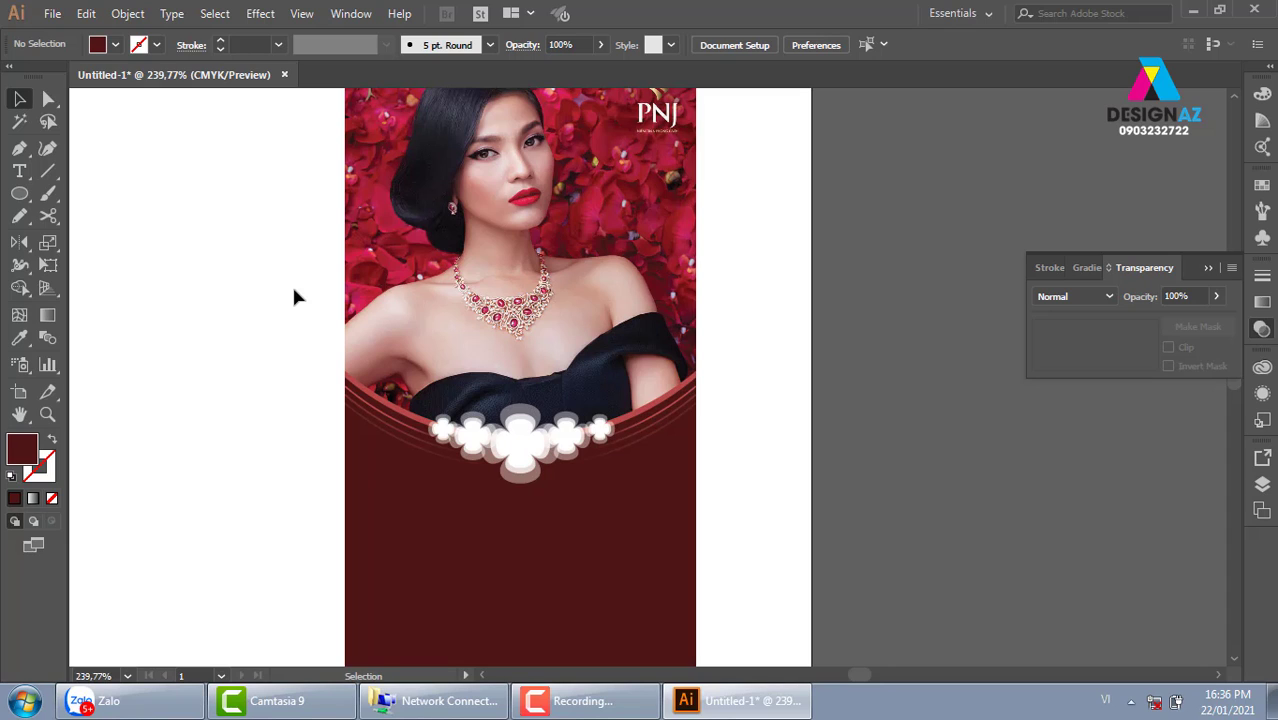
# Step: Browse the Place dialog to the Backgroud > Texture Color folder
pyautogui.click(48, 14)
pyautogui.click(157, 318)
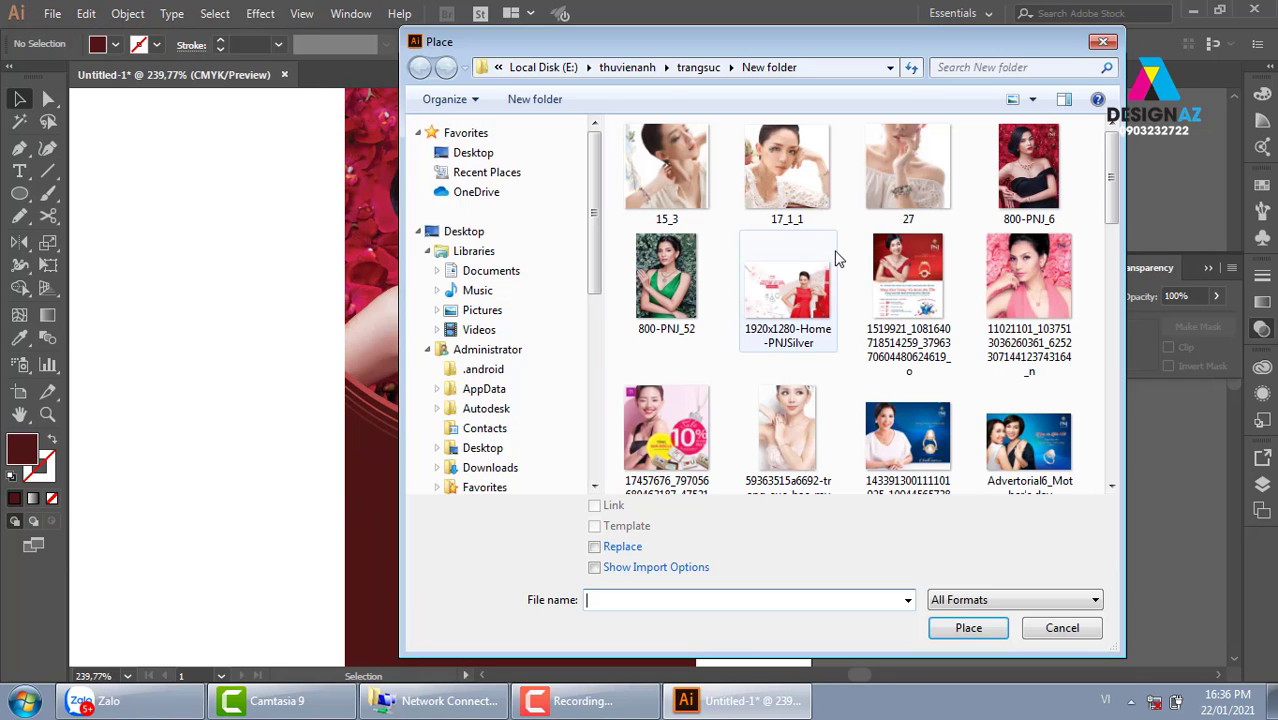
pyautogui.click(640, 67)
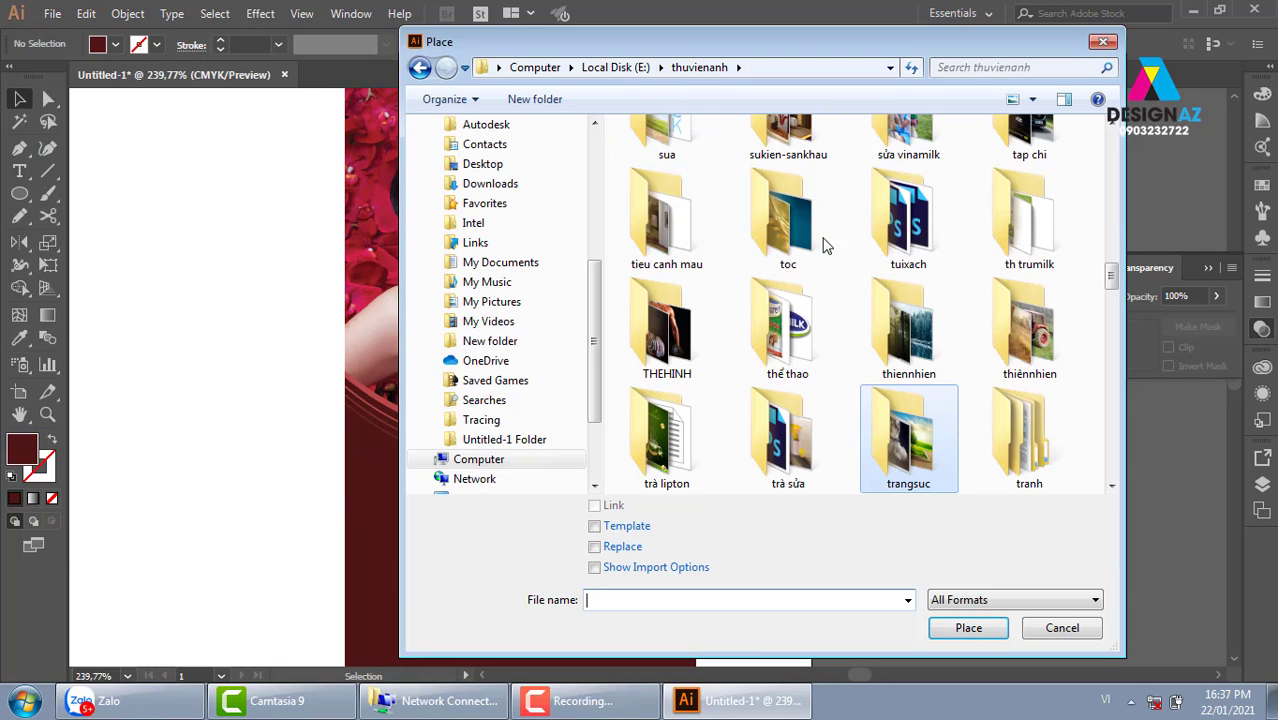
pyautogui.click(803, 234)
pyautogui.press('b')
pyautogui.press('Right')
pyautogui.press('Right')
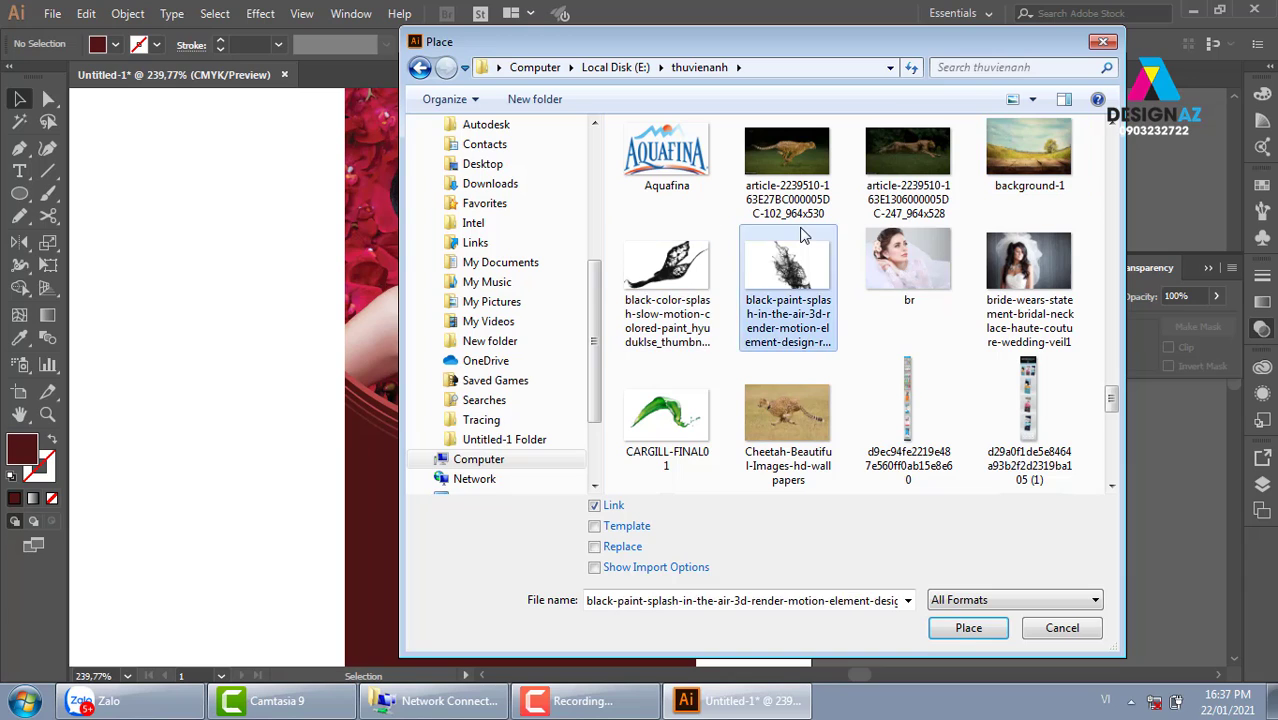
pyautogui.press('Right')
pyautogui.press('Right')
pyautogui.press('b')
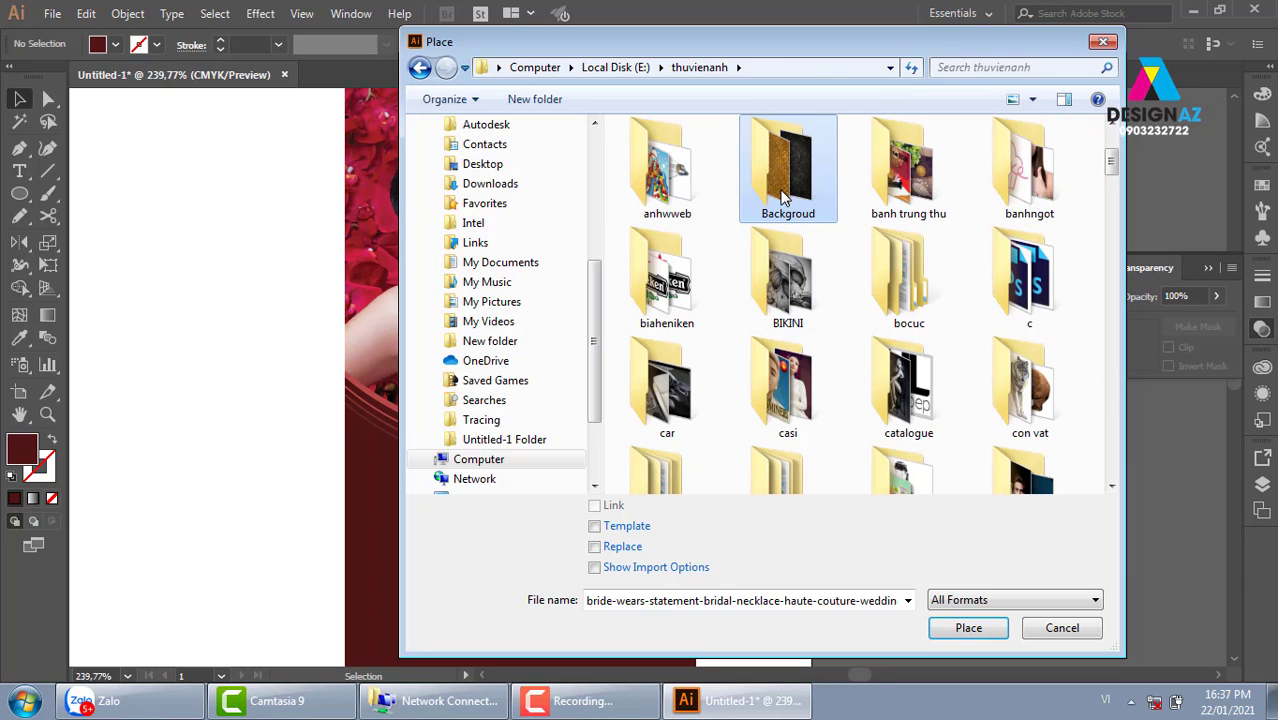
pyautogui.press('Return')
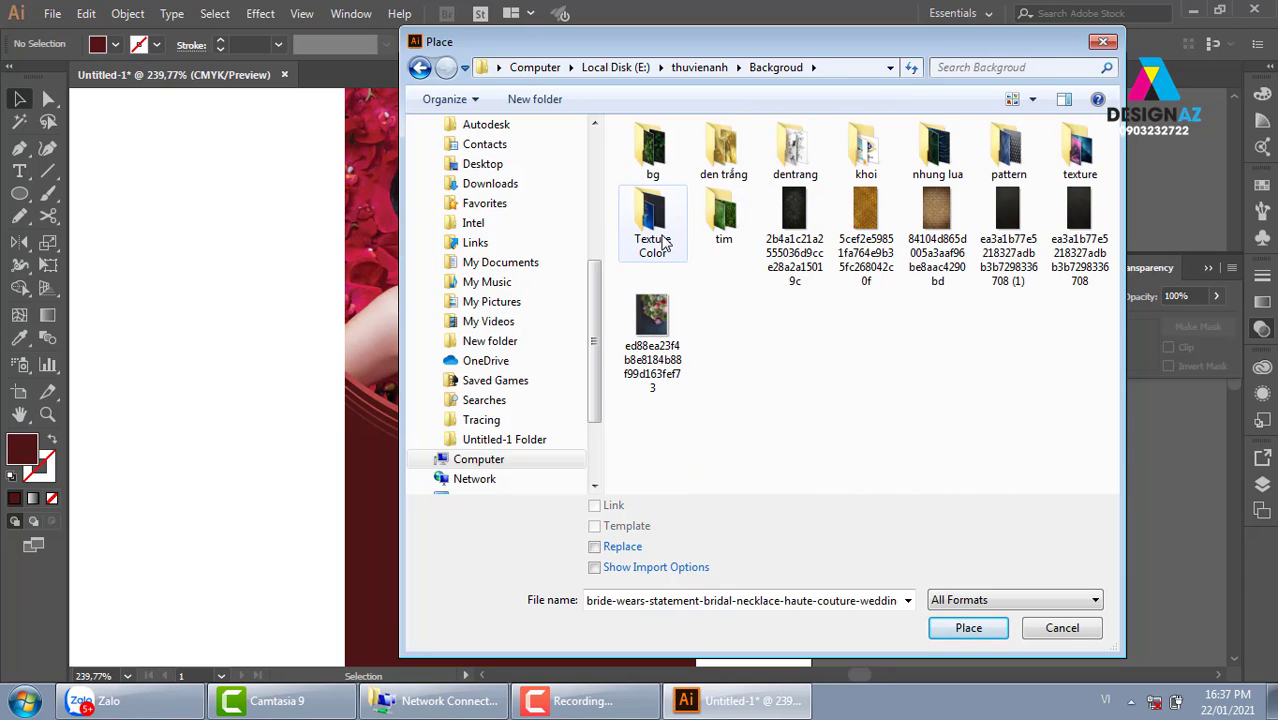
pyautogui.doubleClick(660, 243)
# Step: Place blue-wallpaper-background-texture-checkbox as a linked image across the poster's middle
pyautogui.moveTo(1112, 185)
pyautogui.mouseDown()
pyautogui.moveTo(1129, 337)
pyautogui.moveTo(1118, 466)
pyautogui.moveTo(1100, 373)
pyautogui.moveTo(1118, 292)
pyautogui.mouseUp()
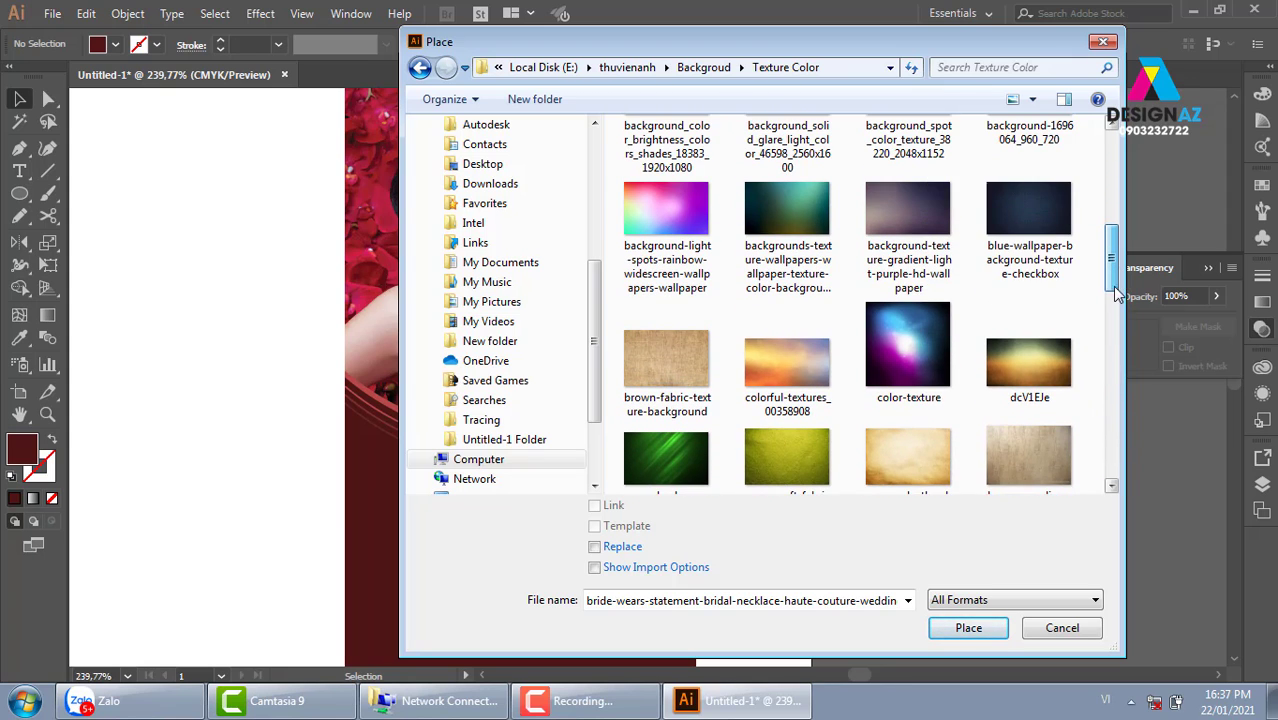
pyautogui.click(920, 221)
pyautogui.click(1027, 214)
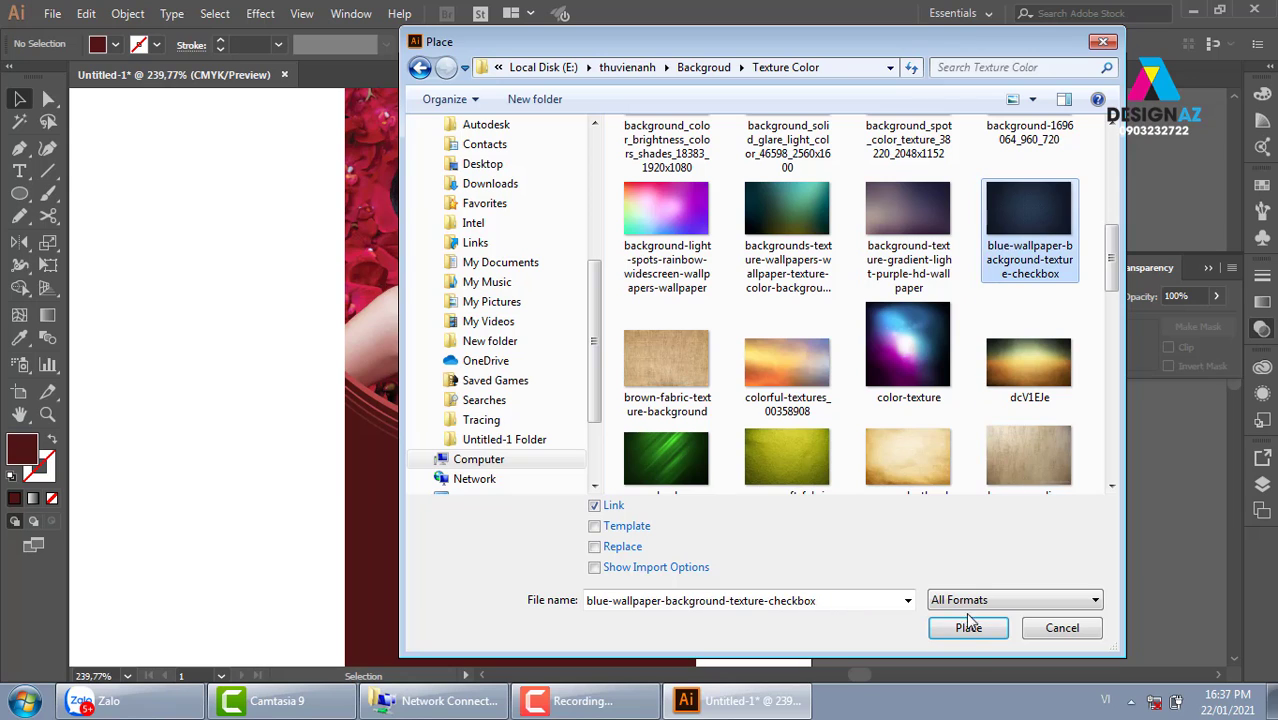
pyautogui.click(970, 628)
pyautogui.moveTo(345, 268)
pyautogui.mouseDown()
pyautogui.moveTo(776, 551)
pyautogui.moveTo(816, 562)
pyautogui.mouseUp()
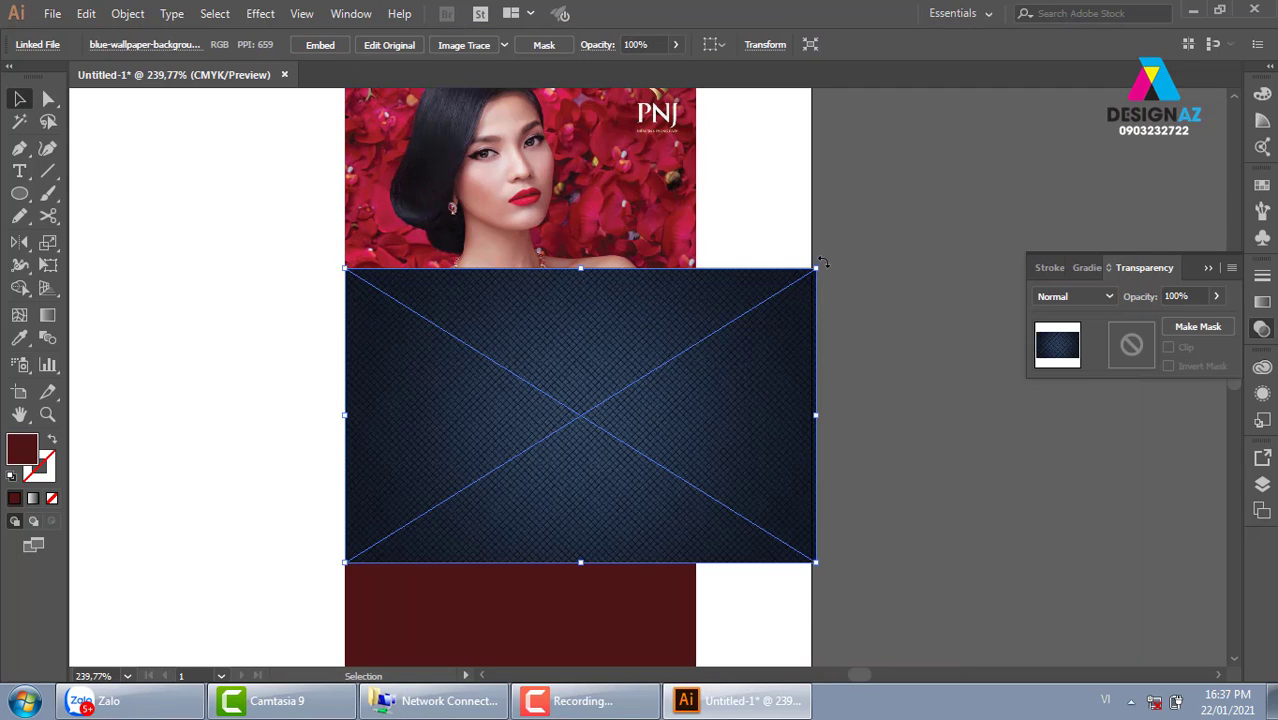
# Step: Rotate the blue texture to portrait and scale it to cover the whole poster
pyautogui.moveTo(822, 262)
pyautogui.mouseDown()
pyautogui.moveTo(780, 550)
pyautogui.moveTo(808, 350)
pyautogui.mouseUp()
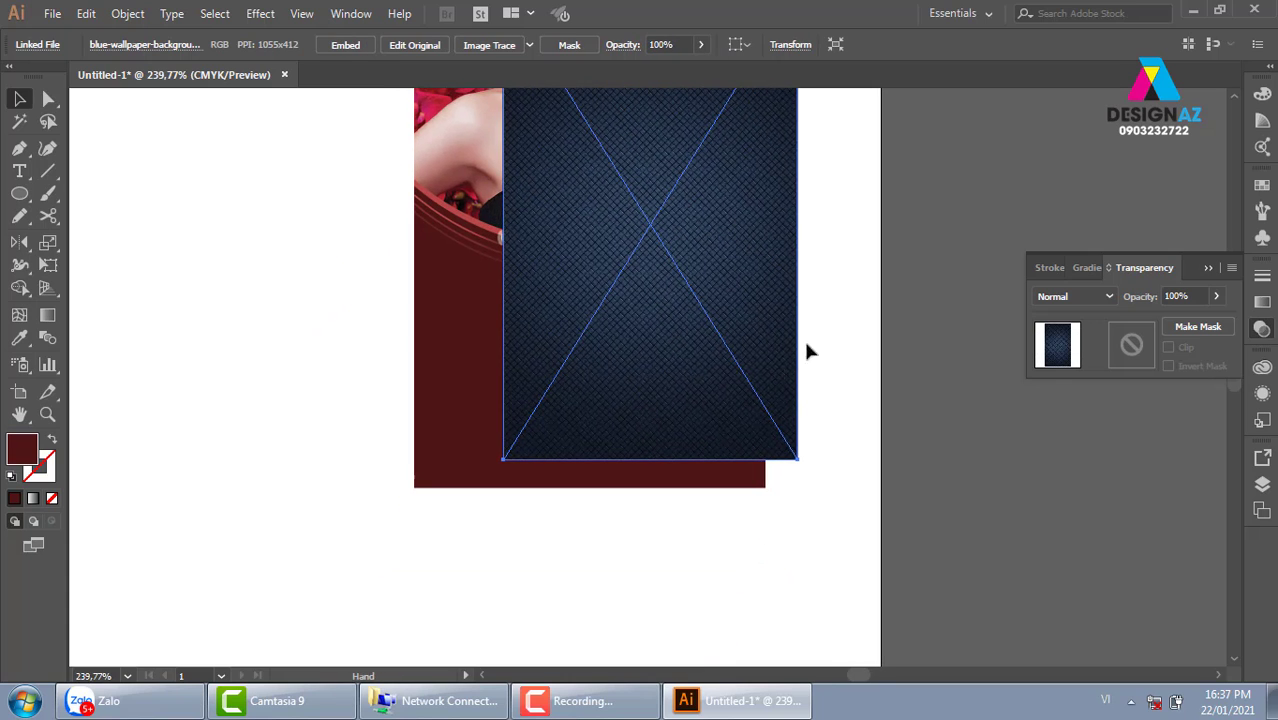
pyautogui.moveTo(673, 350); pyautogui.dragTo(582, 377)
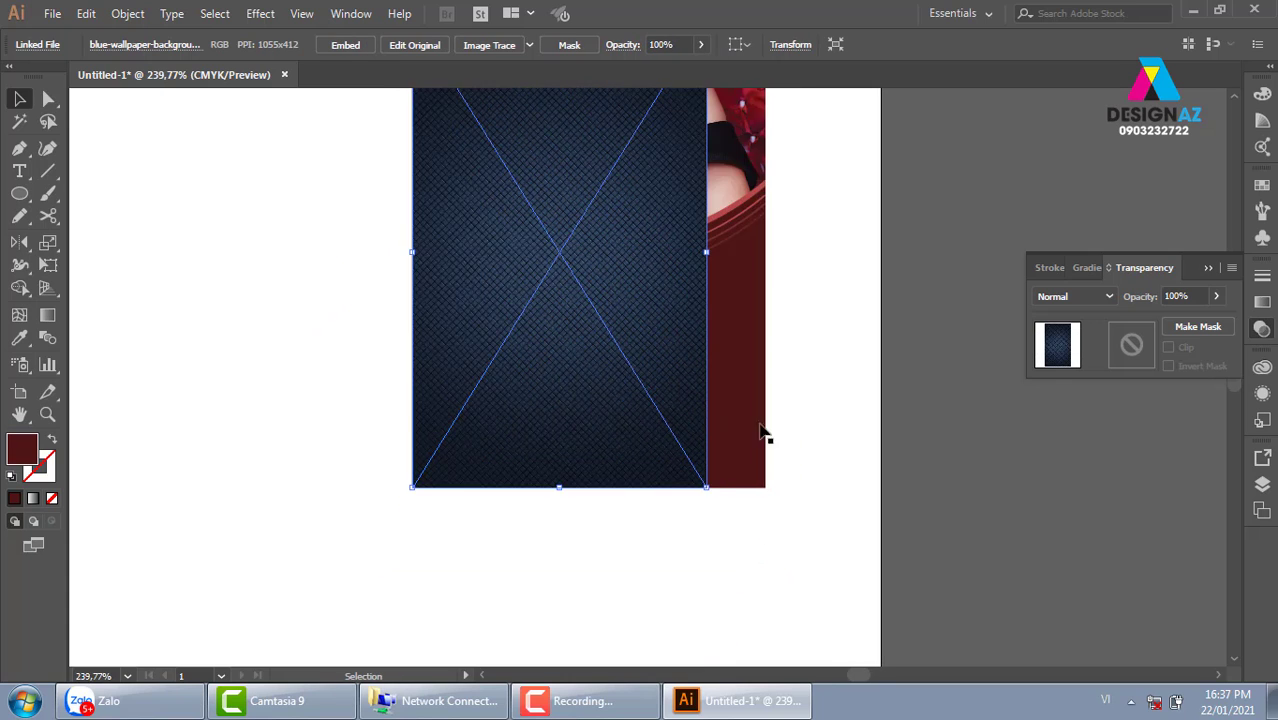
pyautogui.moveTo(760, 432); pyautogui.dragTo(633, 566)
pyautogui.moveTo(602, 241); pyautogui.dragTo(505, 360)
pyautogui.moveTo(513, 251); pyautogui.dragTo(556, 181)
pyautogui.click(756, 345)
pyautogui.click(475, 335)
pyautogui.click(790, 425)
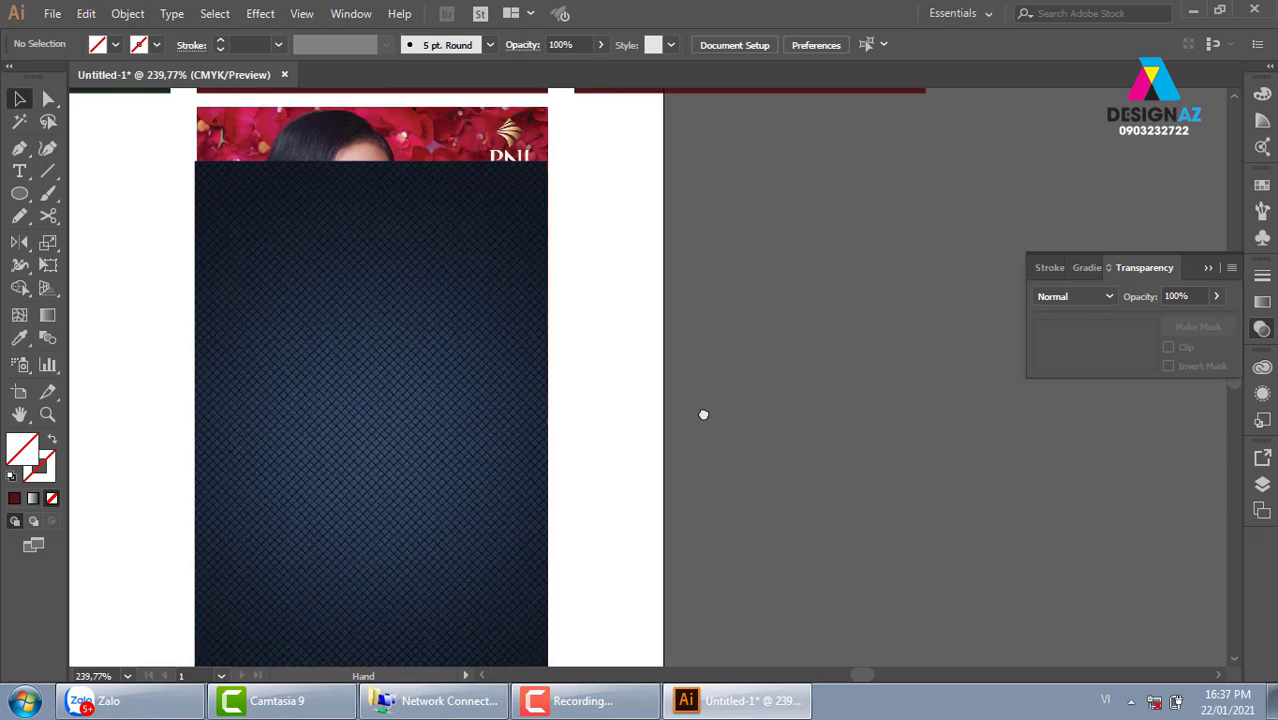
pyautogui.click(496, 505)
# Step: Send the texture to back and set the dark red shape's blend mode to Color
pyautogui.hotkey('ctrl', 'shift', '[')
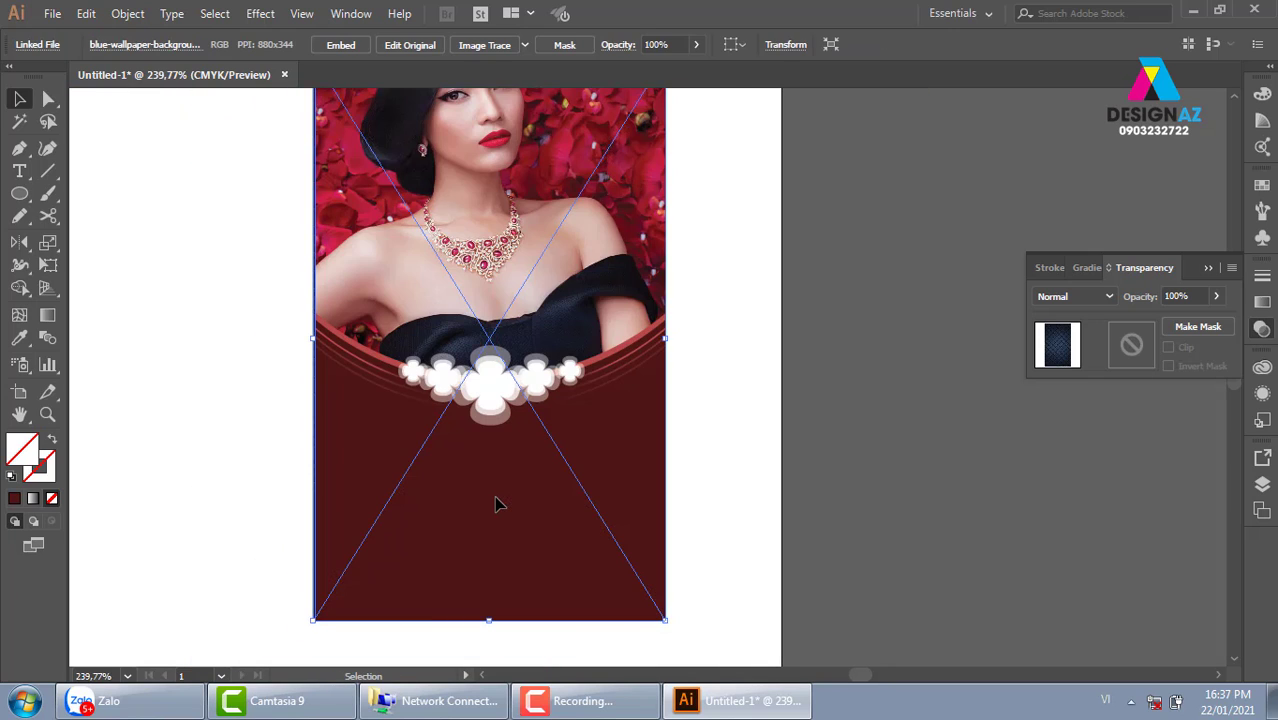
pyautogui.click(556, 504)
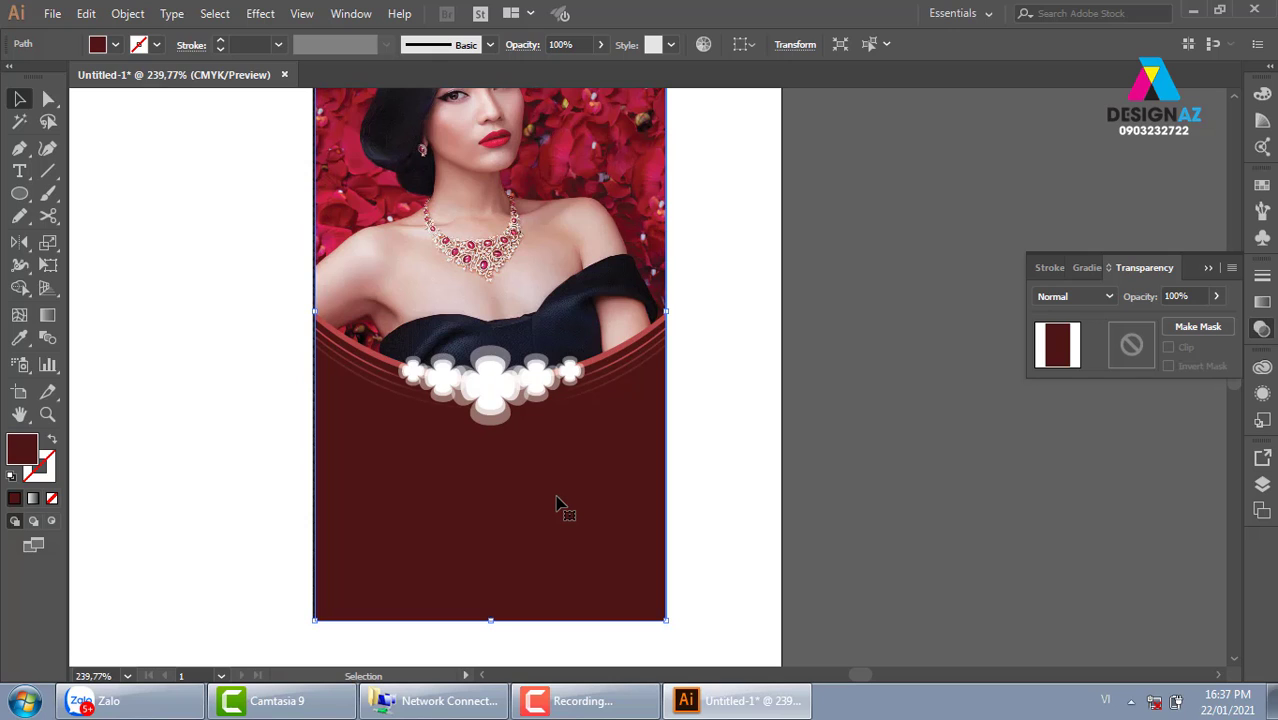
pyautogui.click(1107, 296)
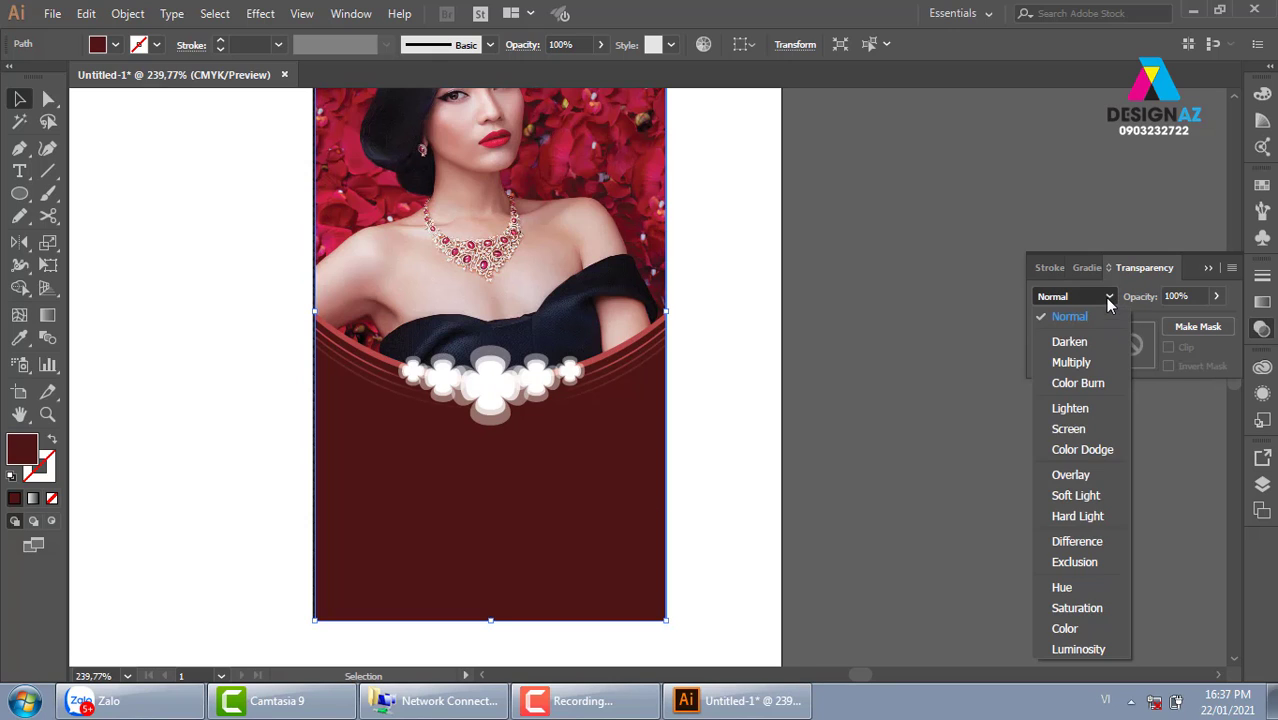
pyautogui.click(1052, 626)
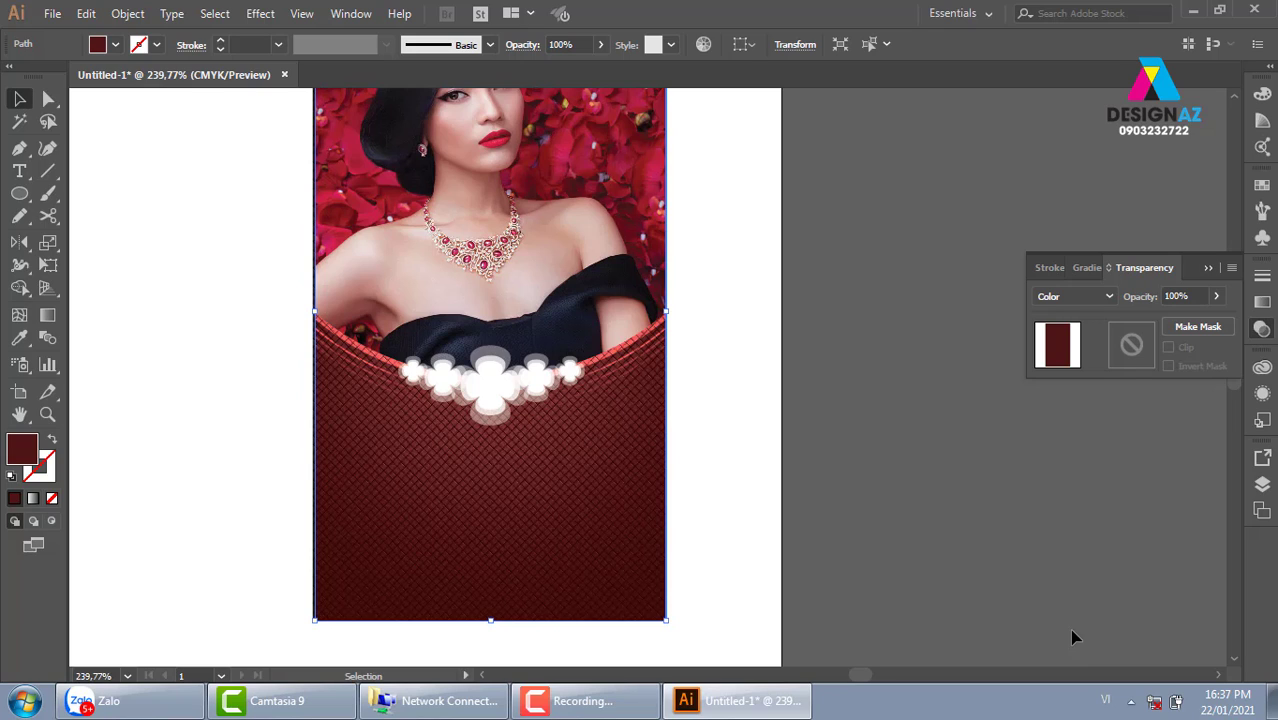
# Step: Fill the textured lower panel with the red swatch instead of its dark red, trying orange first
pyautogui.click(838, 457)
pyautogui.click(477, 504)
pyautogui.click(1262, 184)
pyautogui.click(1088, 256)
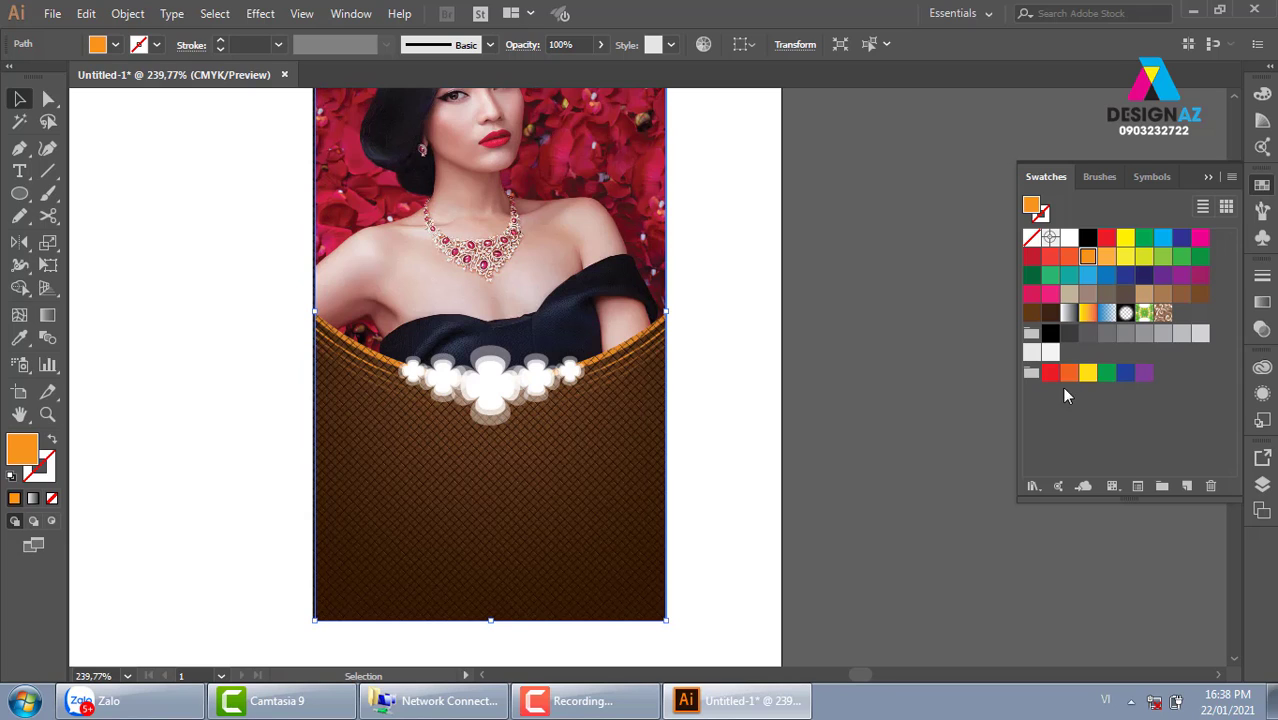
pyautogui.click(1106, 241)
pyautogui.click(847, 485)
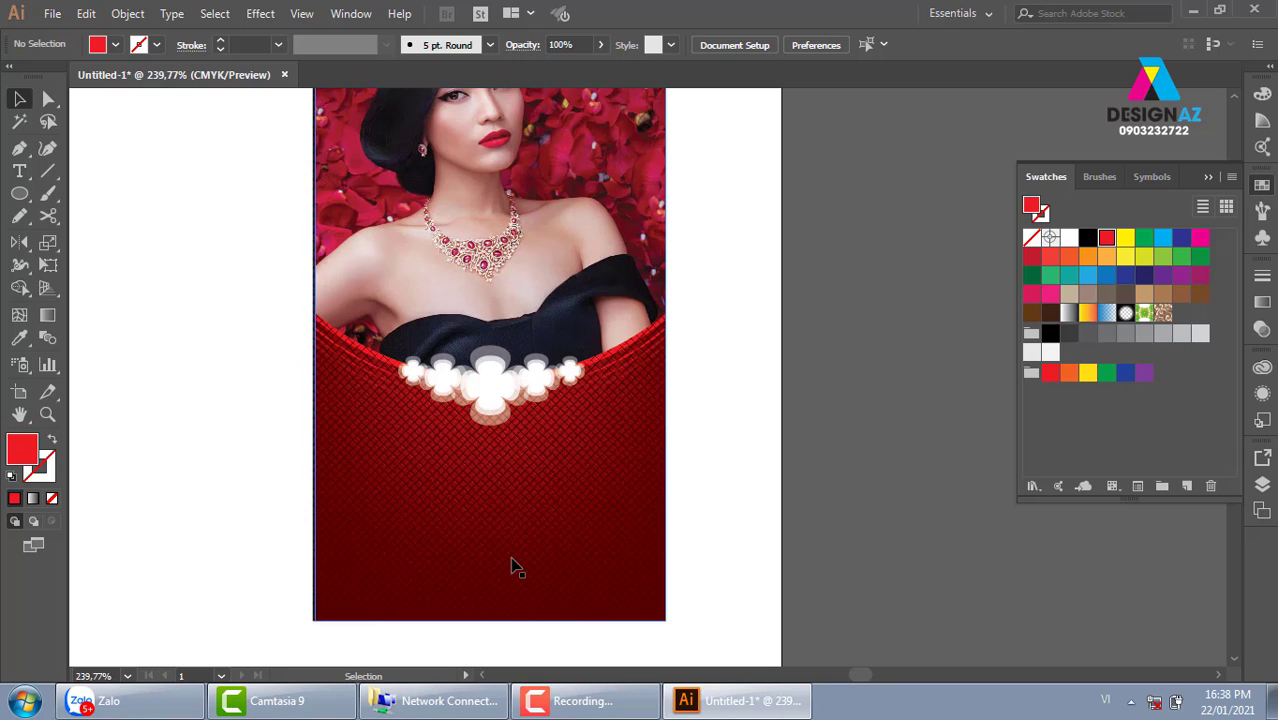
# Step: Duplicate the dark red rectangle panel straight down beneath the original
pyautogui.scroll(-3, 511, 567)
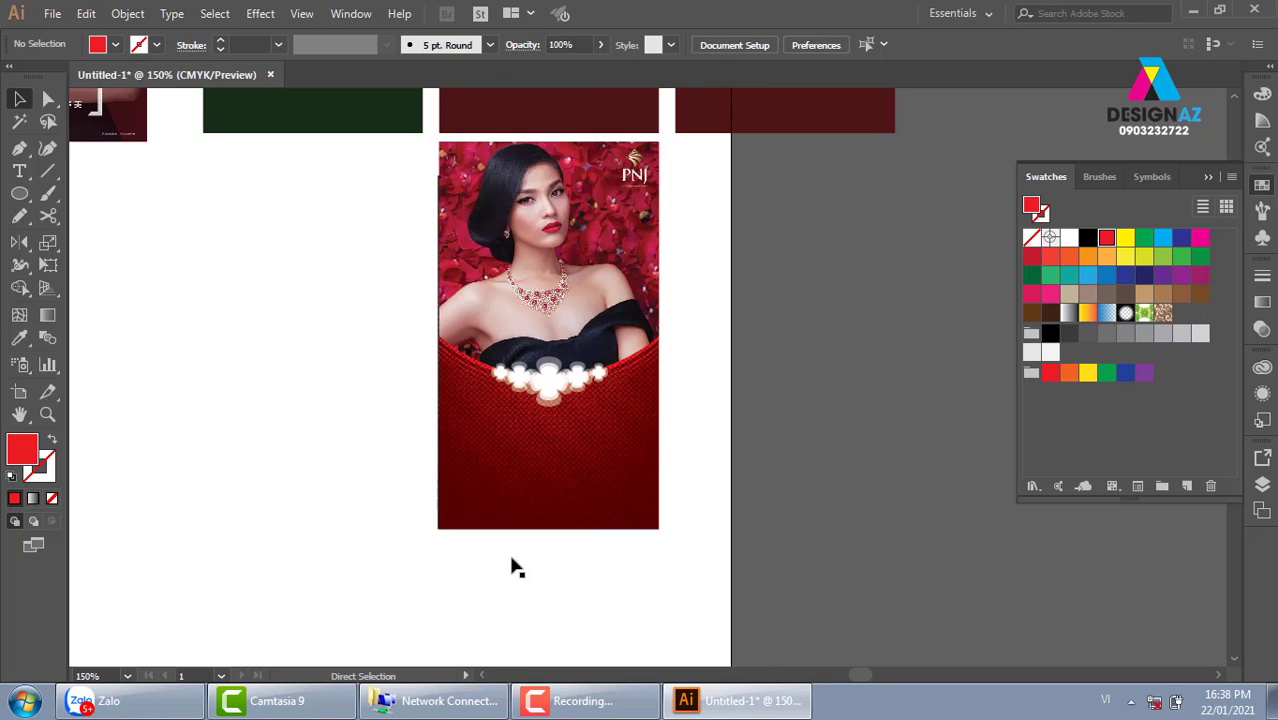
pyautogui.moveTo(830, 390); pyautogui.dragTo(495, 478)
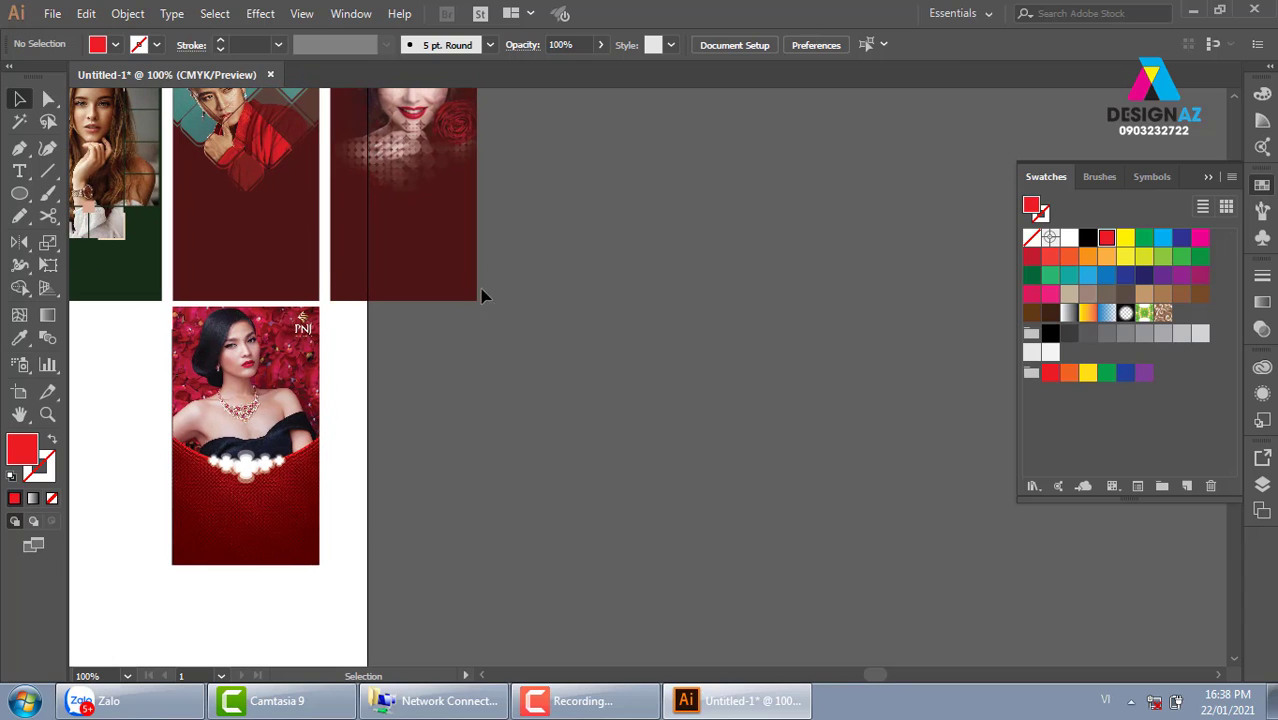
pyautogui.click(455, 278)
pyautogui.moveTo(452, 266); pyautogui.dragTo(399, 496)
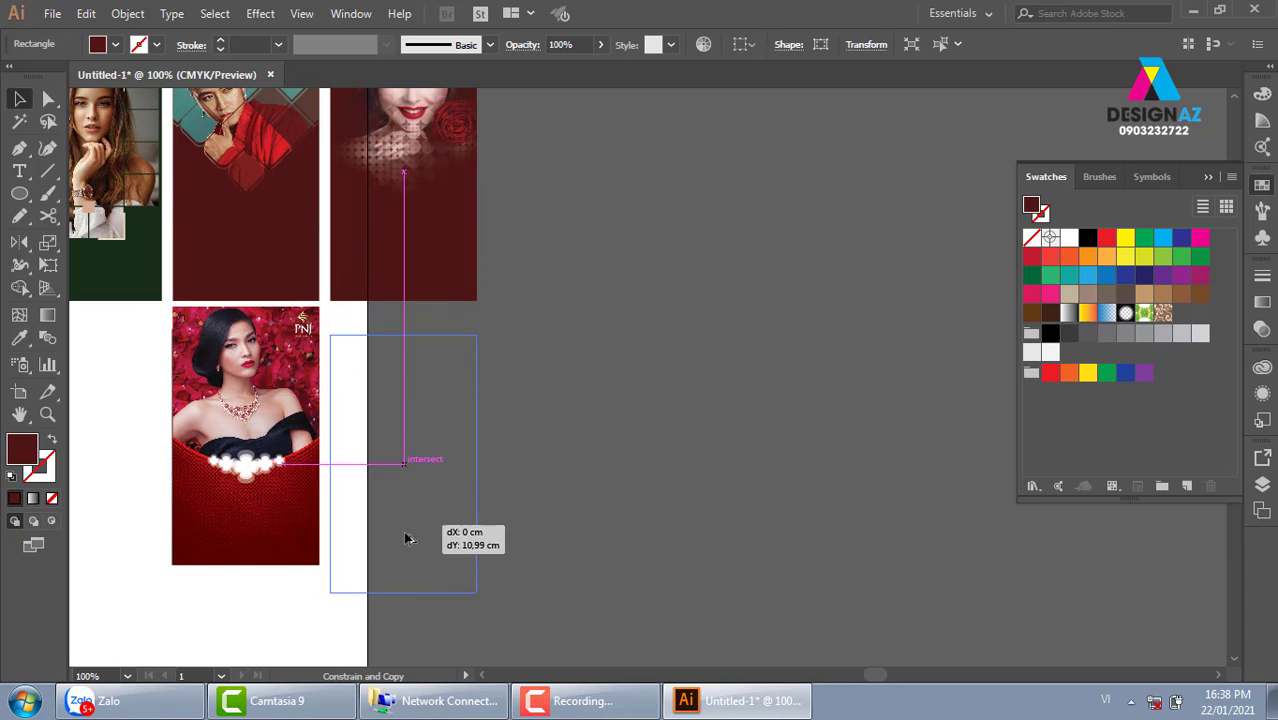
pyautogui.click(607, 445)
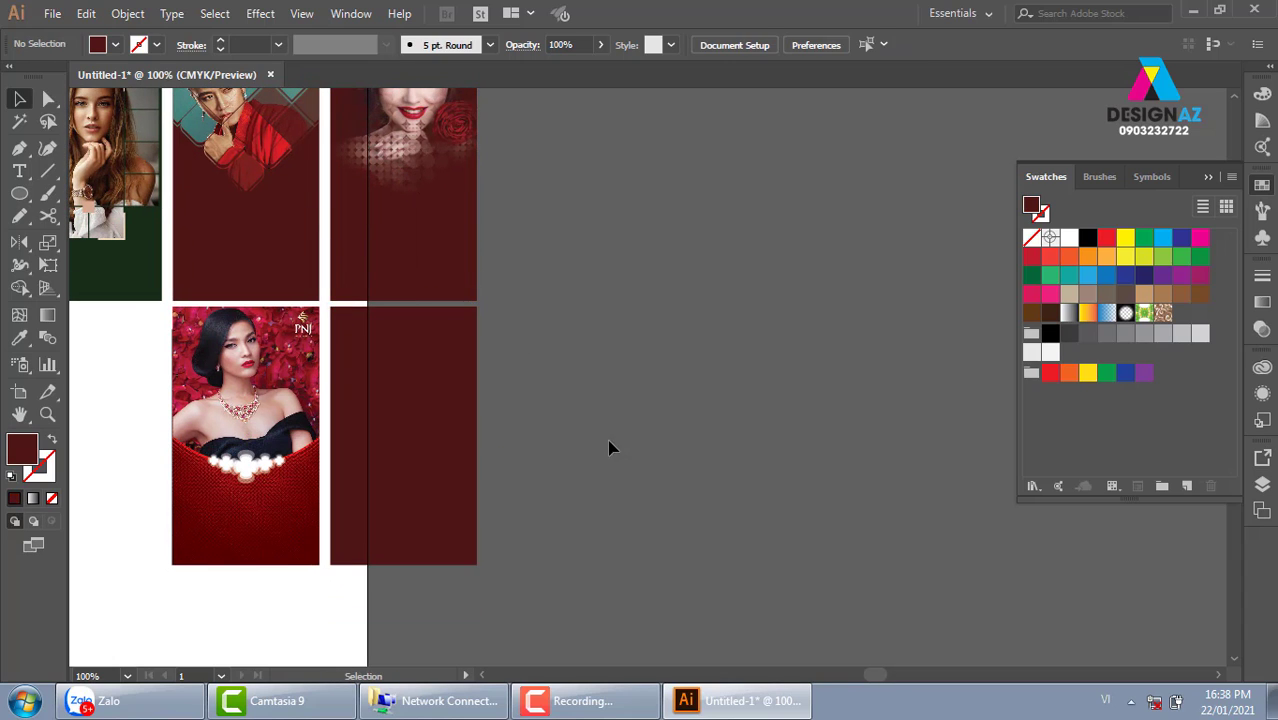
# Step: Zoom in on the poster and new panel to show the panel tops
pyautogui.moveTo(328, 316)
pyautogui.mouseDown()
pyautogui.moveTo(661, 553)
pyautogui.moveTo(741, 428)
pyautogui.mouseUp()
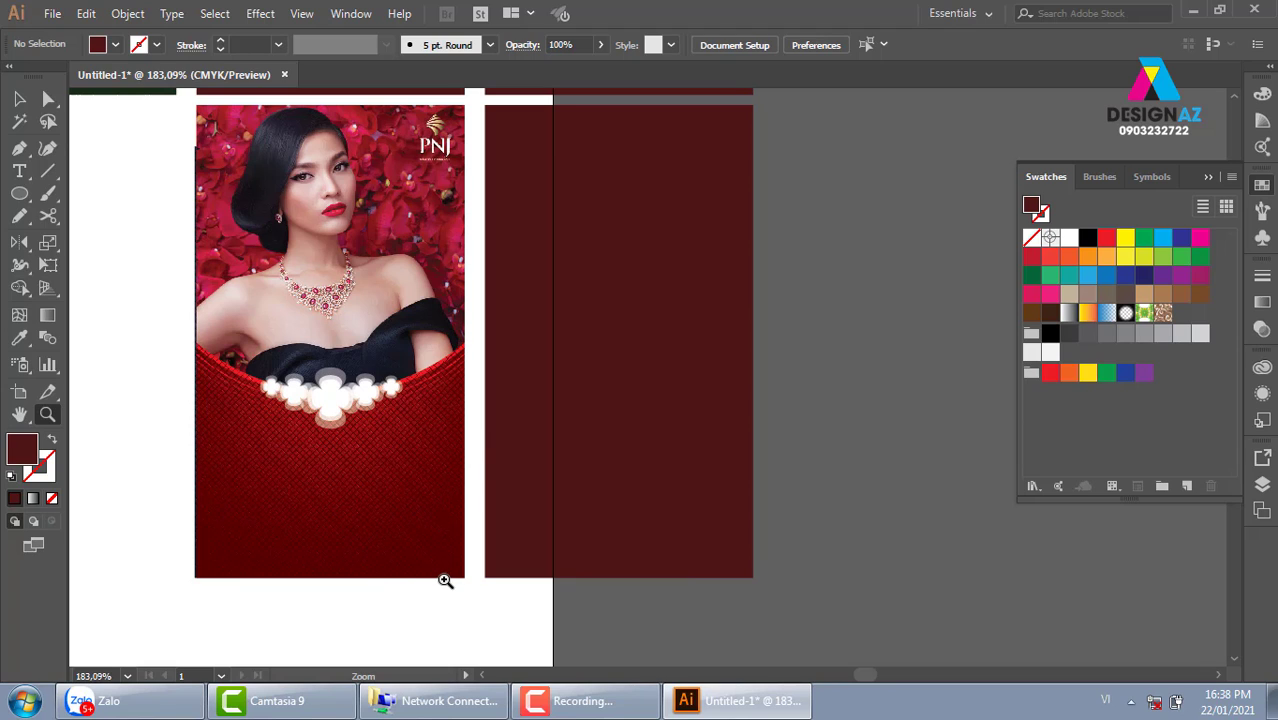
pyautogui.moveTo(670, 243); pyautogui.dragTo(616, 298)
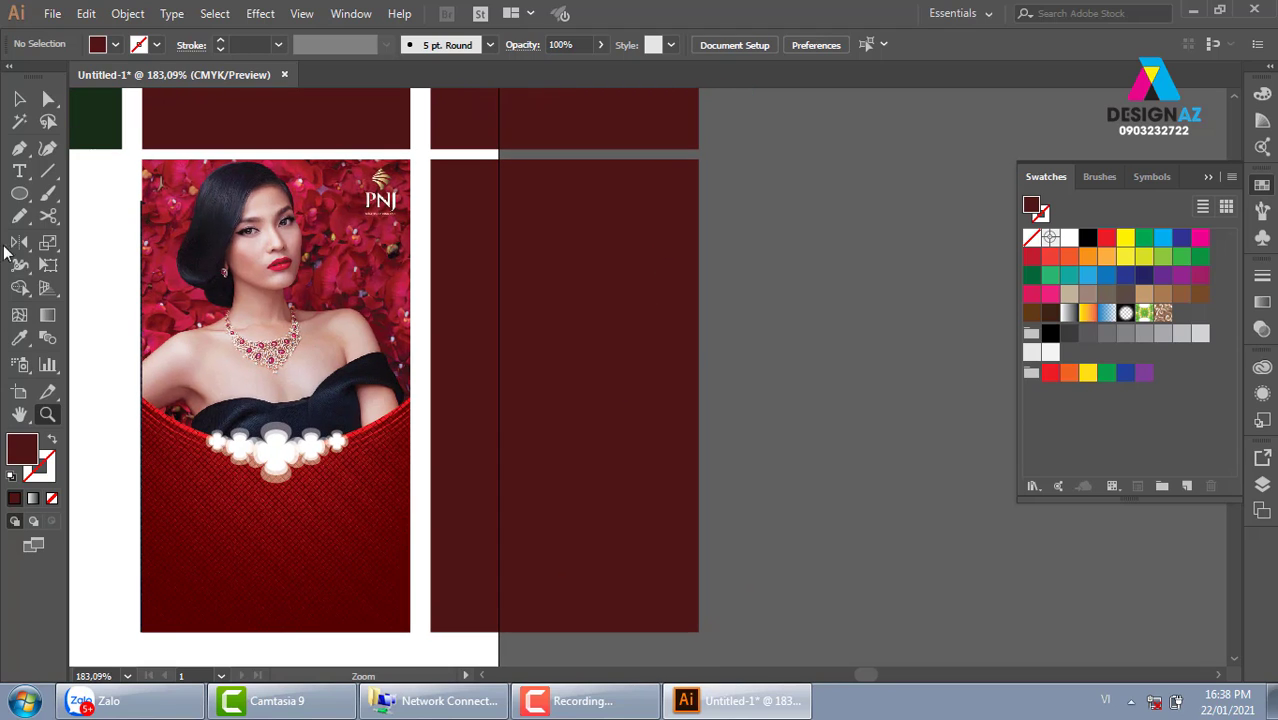
pyautogui.moveTo(19, 193); pyautogui.dragTo(83, 248)
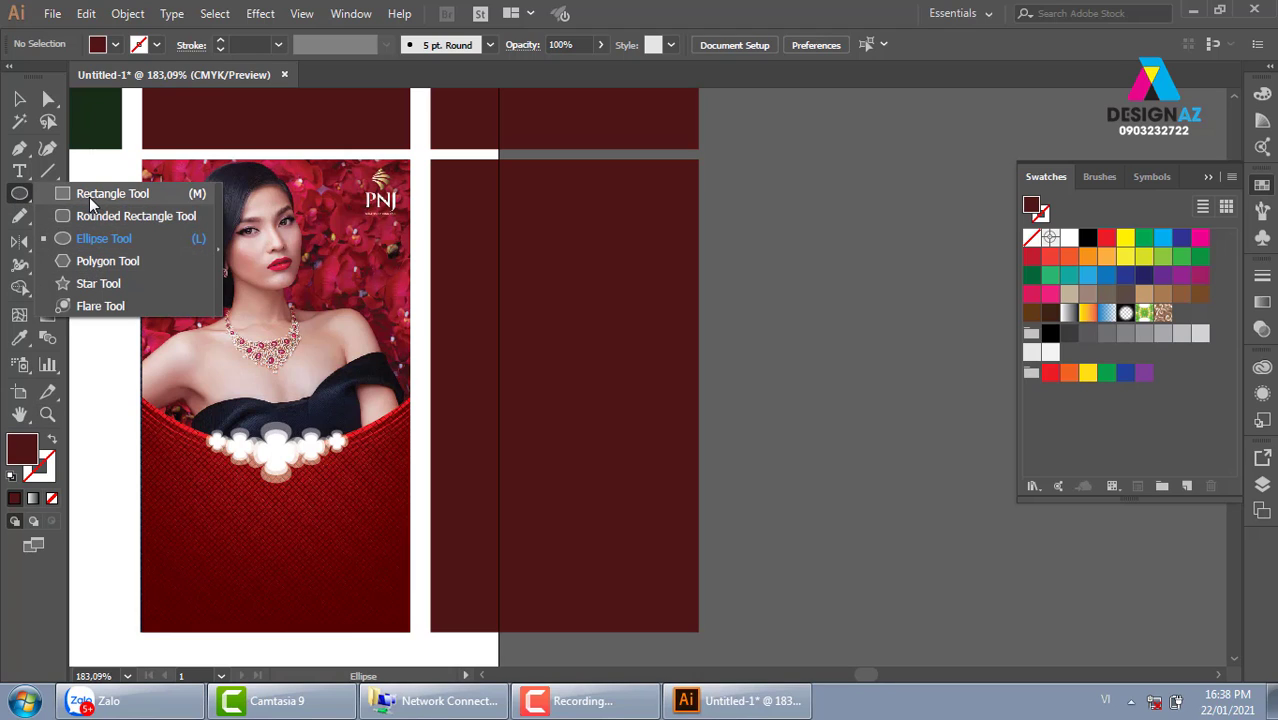
# Step: Draw a white-filled square on the new dark red panel
pyautogui.click(89, 197)
pyautogui.moveTo(513, 200); pyautogui.dragTo(730, 420)
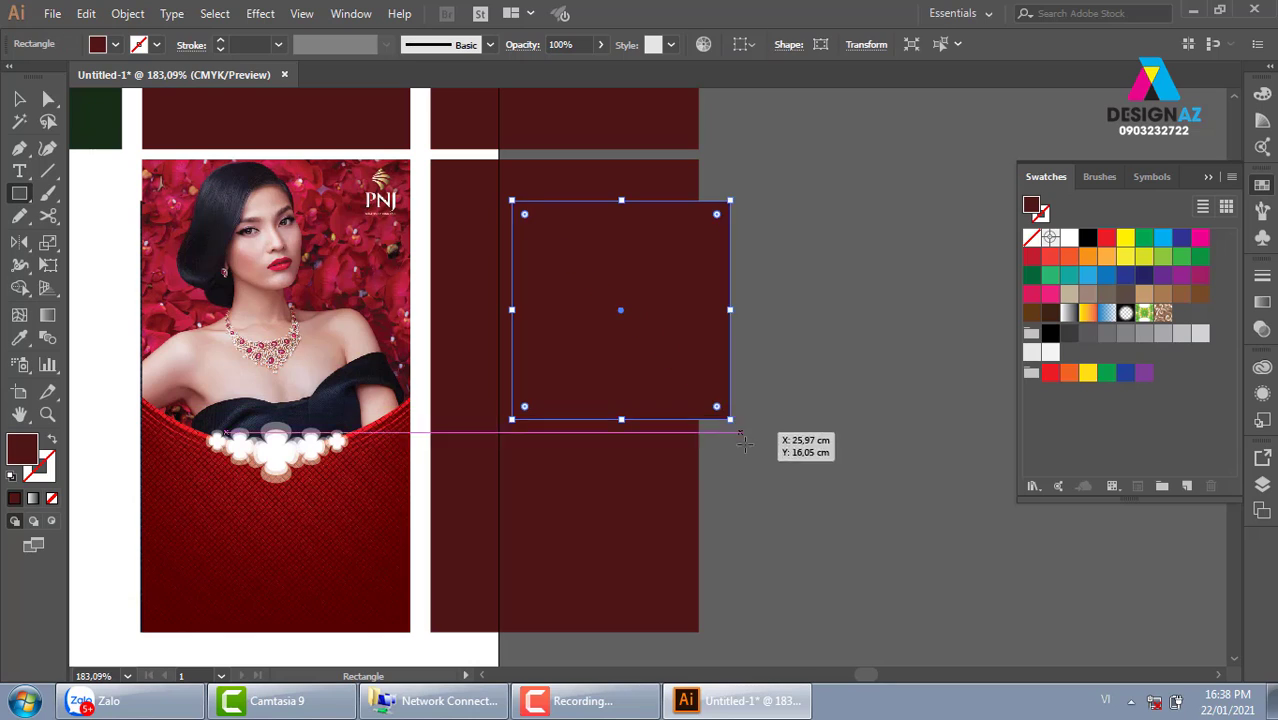
pyautogui.hscroll(5, 744, 441)
pyautogui.press('v')
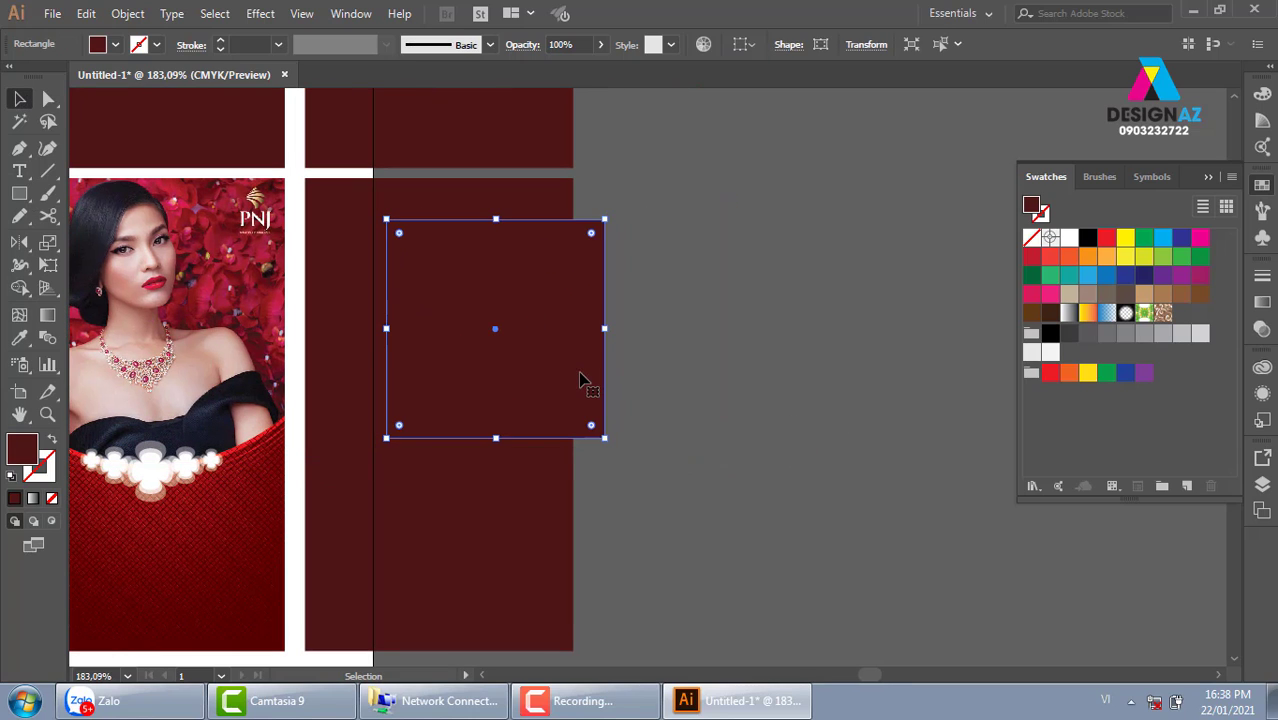
pyautogui.moveTo(553, 368); pyautogui.dragTo(584, 368)
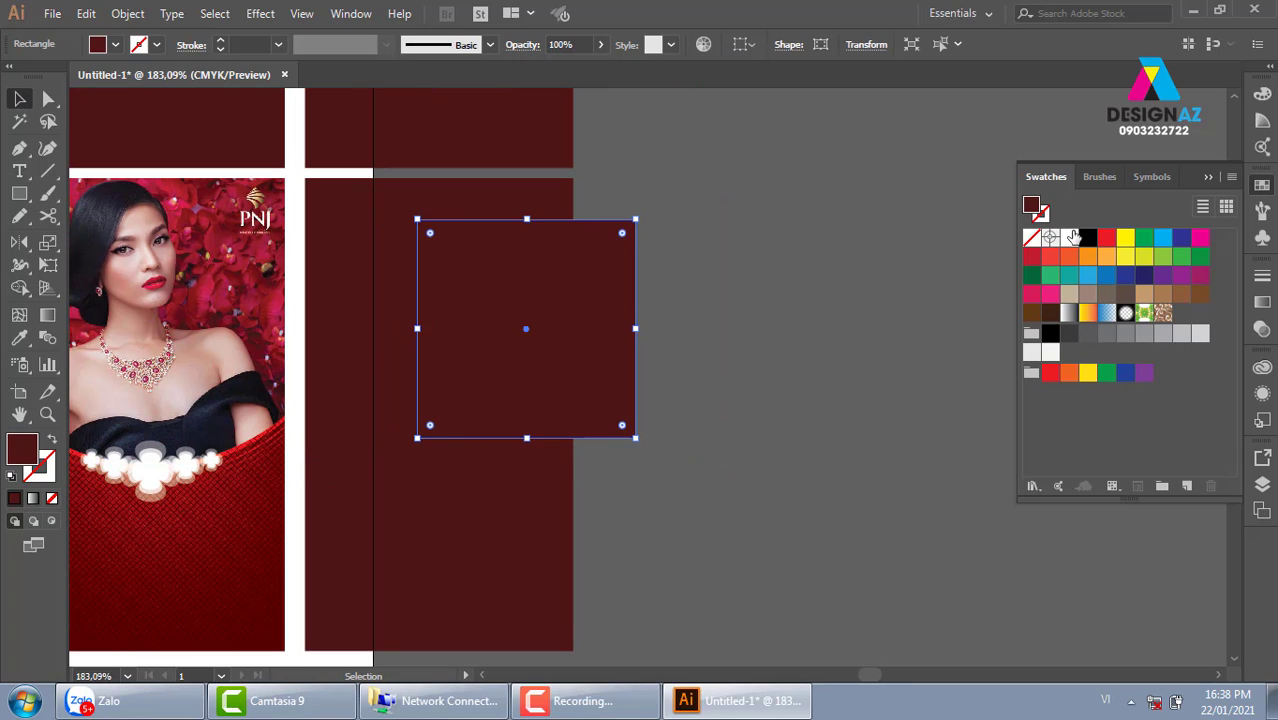
pyautogui.click(1069, 238)
pyautogui.click(827, 405)
pyautogui.click(551, 351)
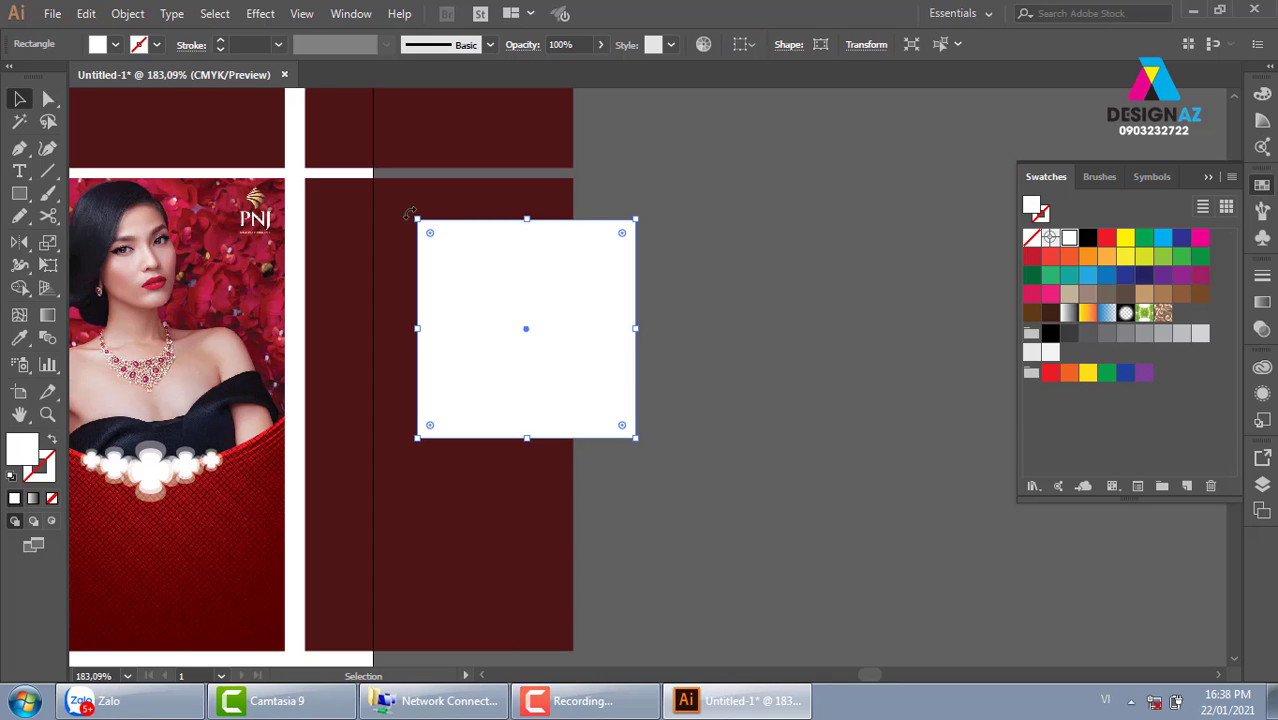
# Step: Apply a 40% Pucker & Bloat to make the square a scalloped flower shape
pyautogui.click(260, 13)
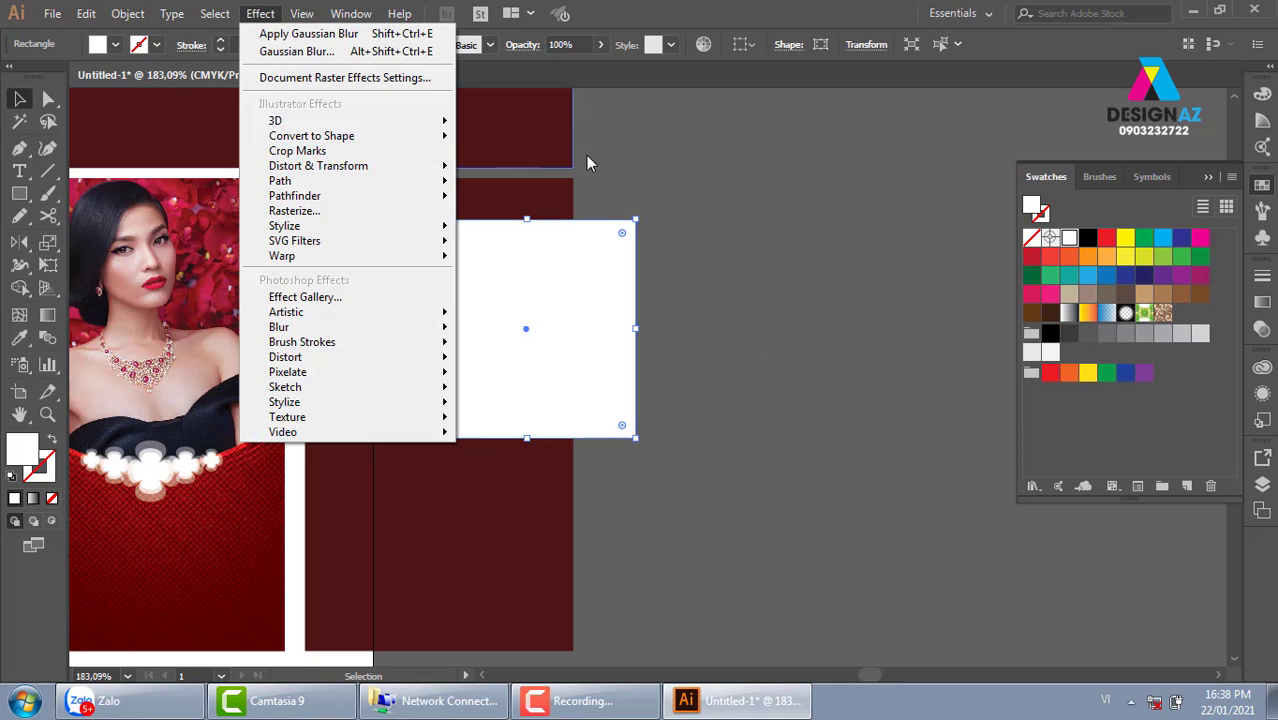
pyautogui.click(535, 191)
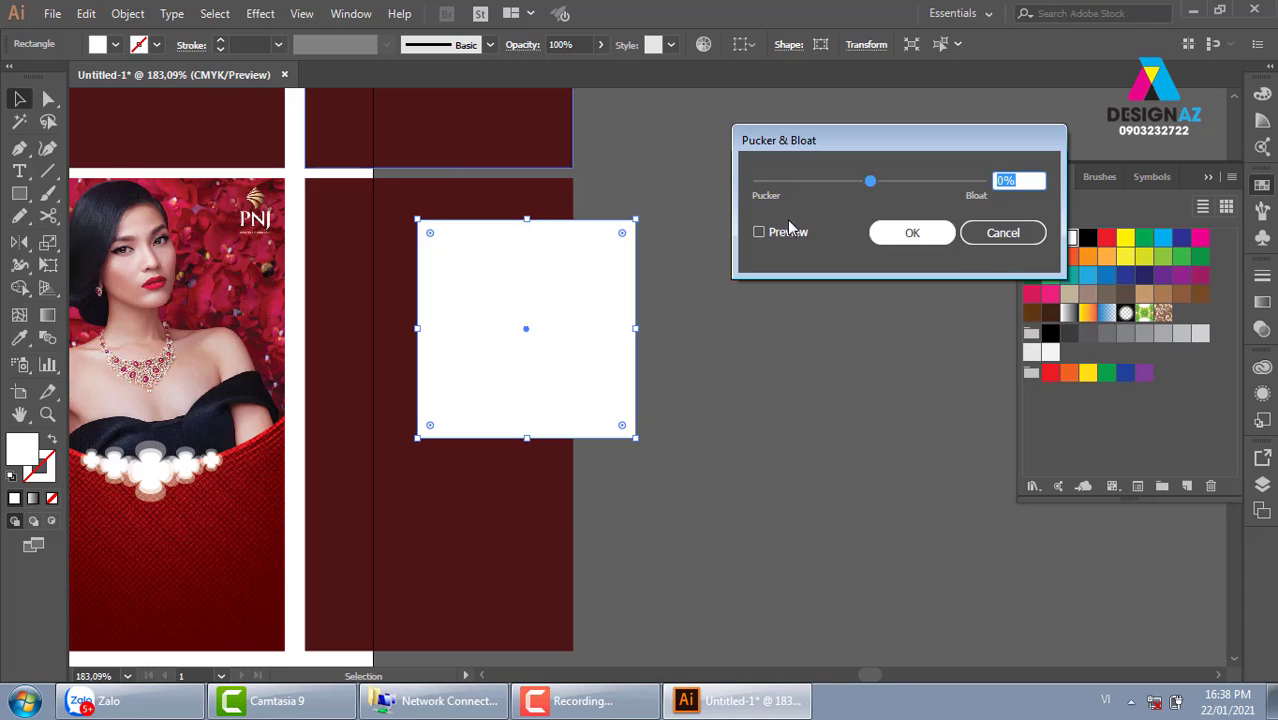
pyautogui.click(759, 232)
pyautogui.moveTo(870, 181); pyautogui.dragTo(891, 183)
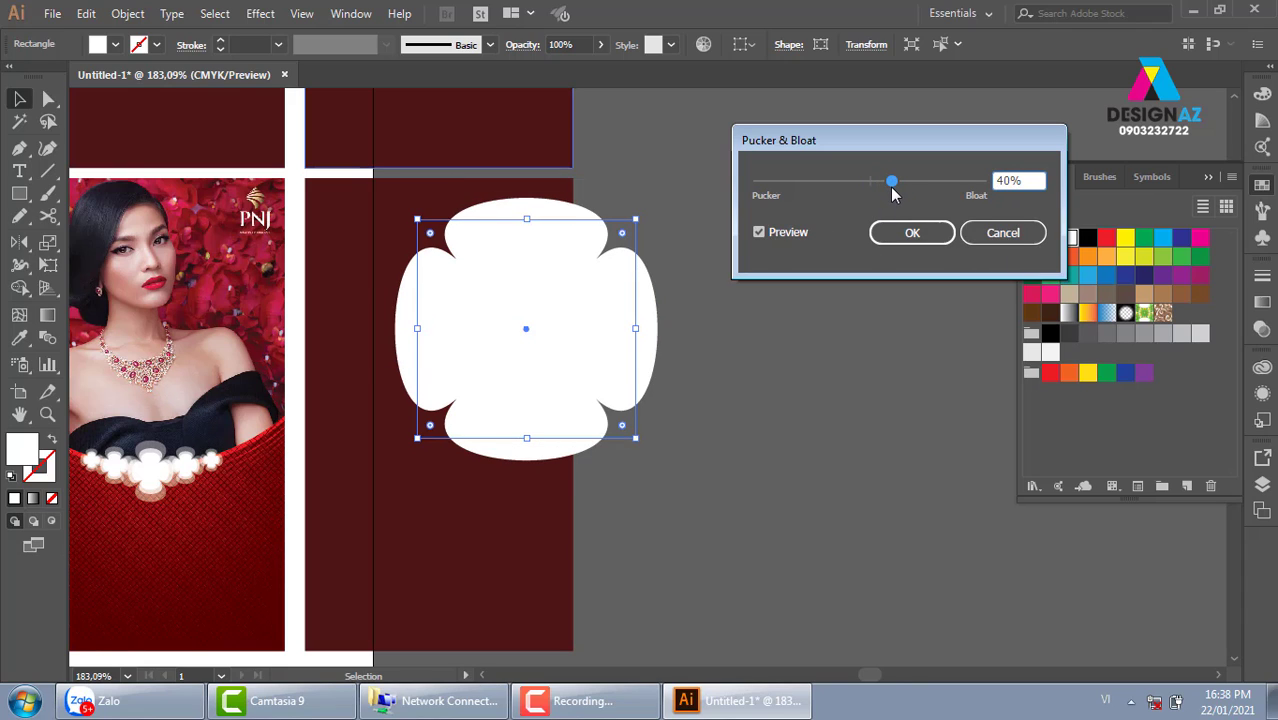
pyautogui.click(912, 232)
pyautogui.click(801, 394)
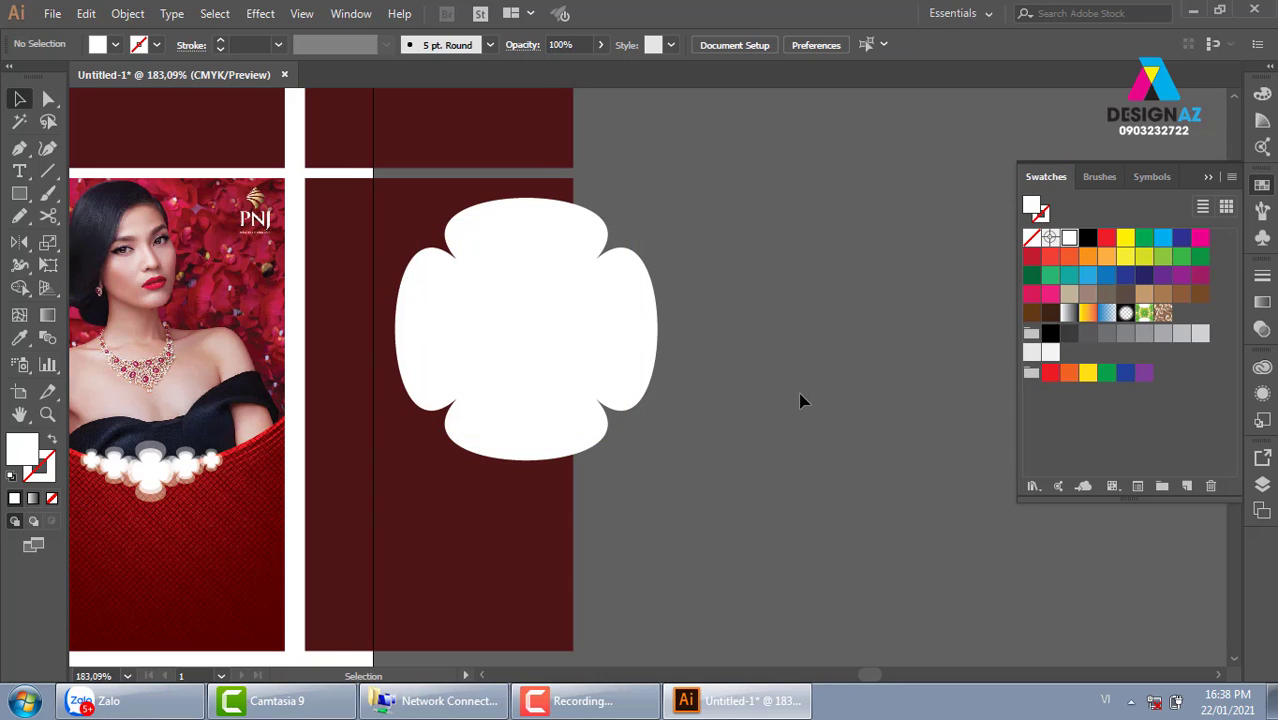
pyautogui.hscroll(-3, 820, 420)
pyautogui.click(678, 390)
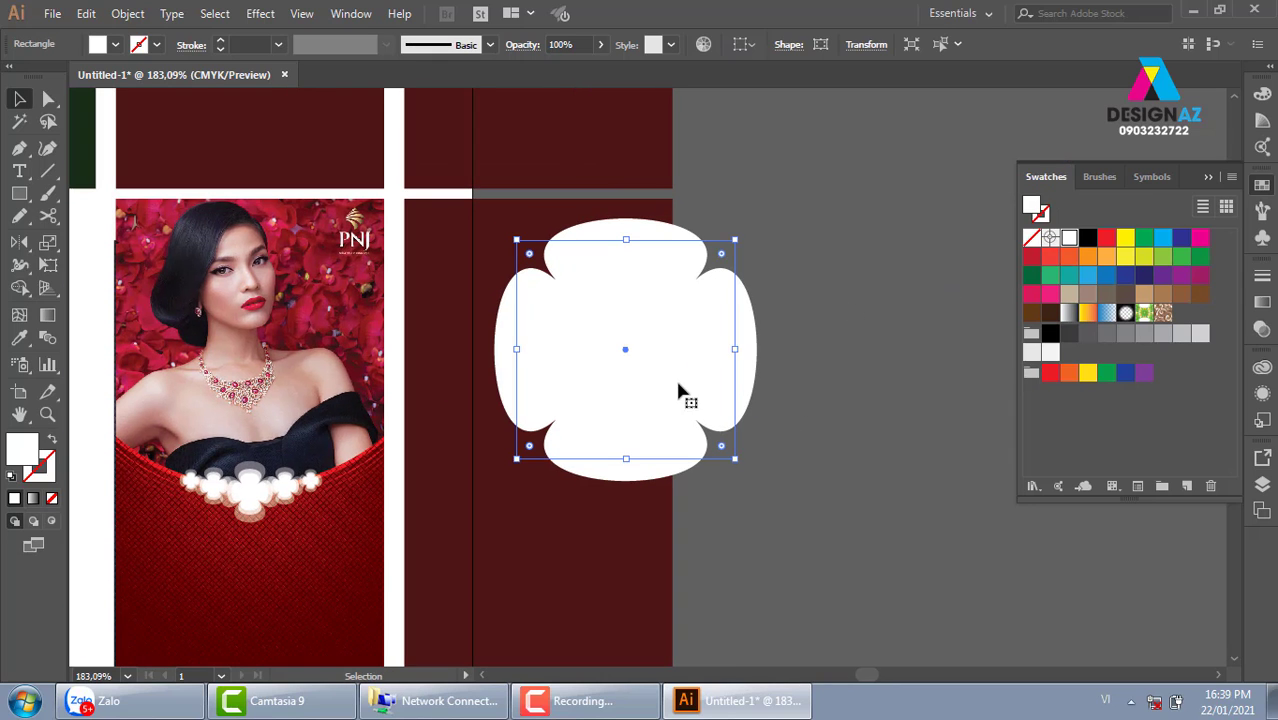
# Step: Scale up the white scalloped shape and move it onto the top of the lower panel
pyautogui.moveTo(678, 390); pyautogui.dragTo(546, 290)
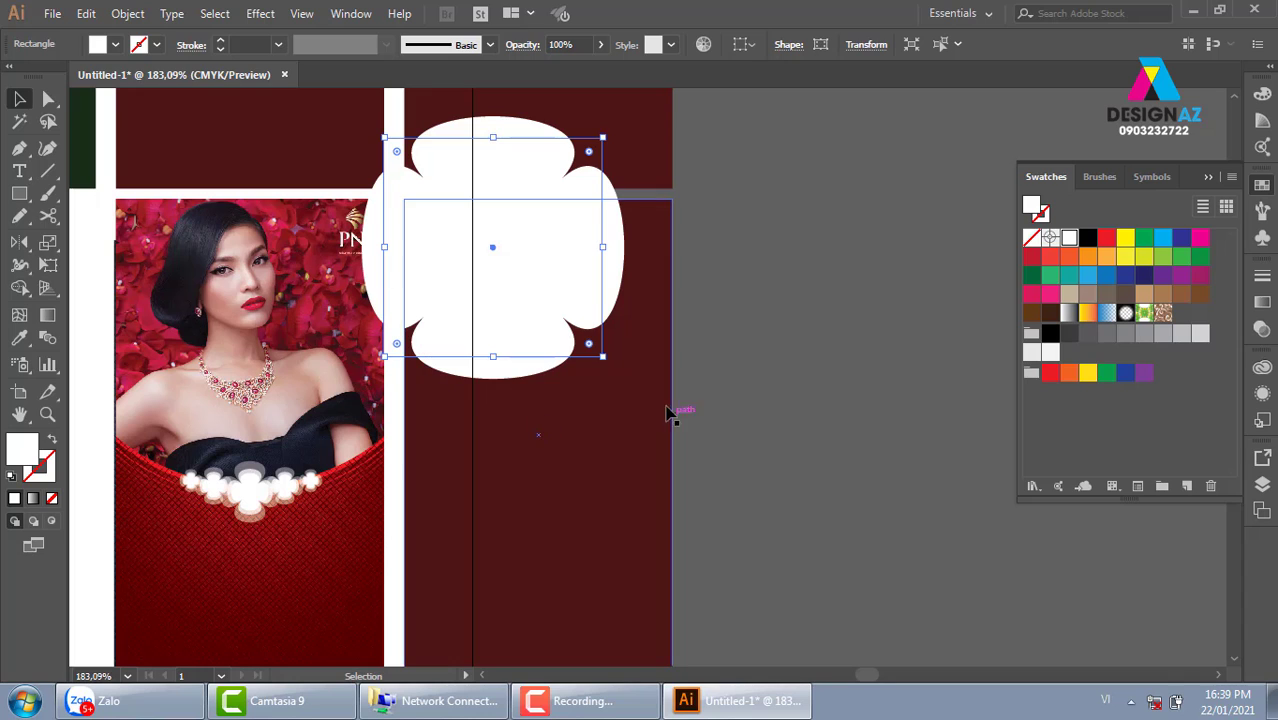
pyautogui.moveTo(602, 356); pyautogui.dragTo(688, 455)
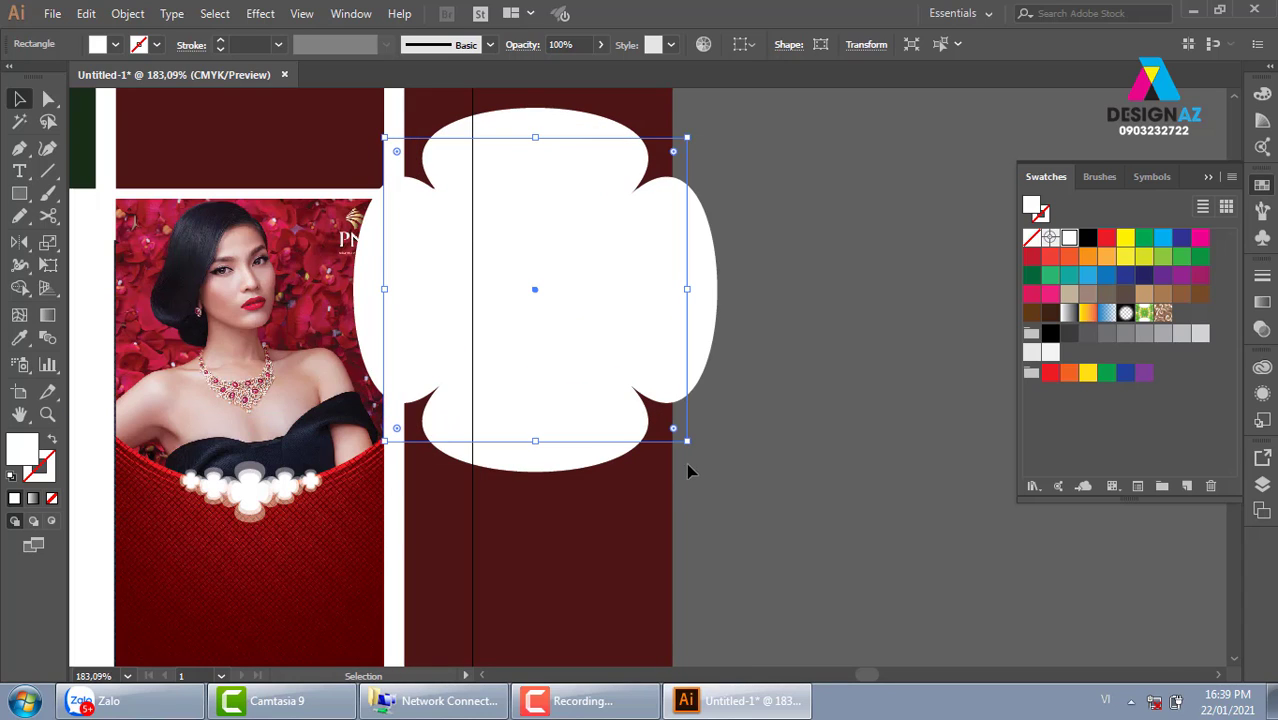
pyautogui.moveTo(608, 386)
pyautogui.mouseDown()
pyautogui.moveTo(614, 343)
pyautogui.moveTo(631, 328)
pyautogui.mouseUp()
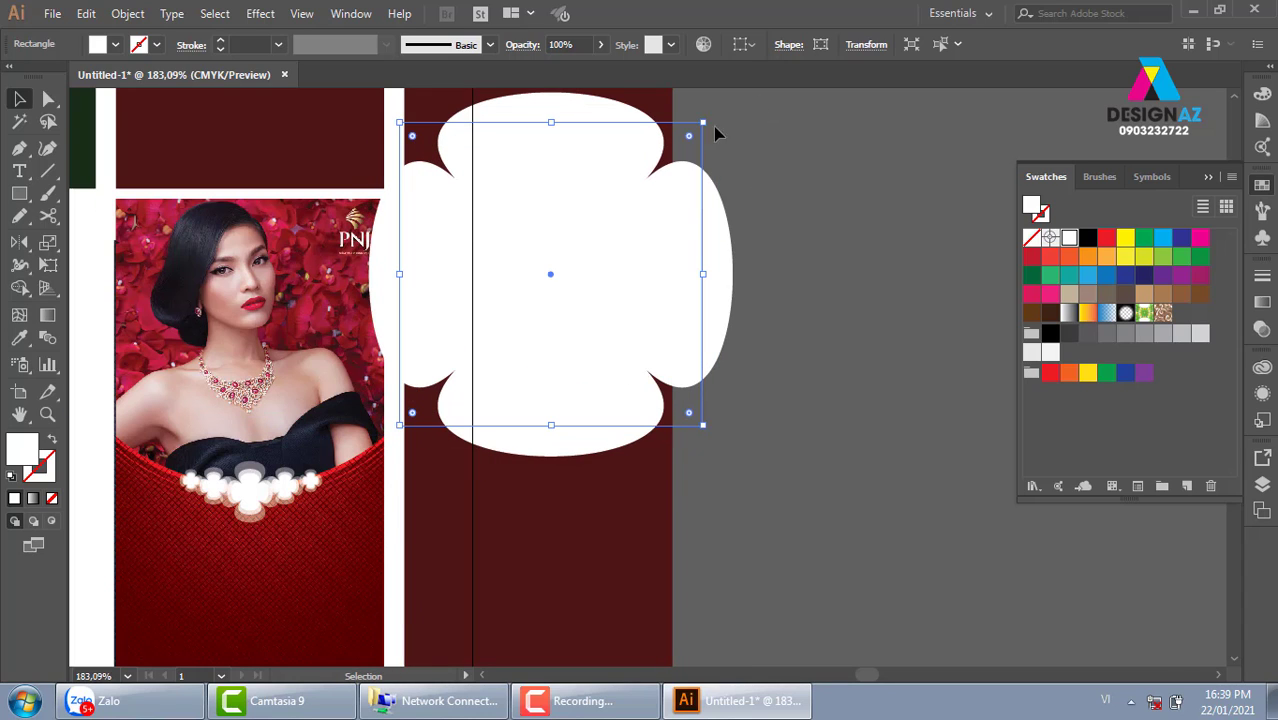
pyautogui.moveTo(705, 122); pyautogui.dragTo(700, 142)
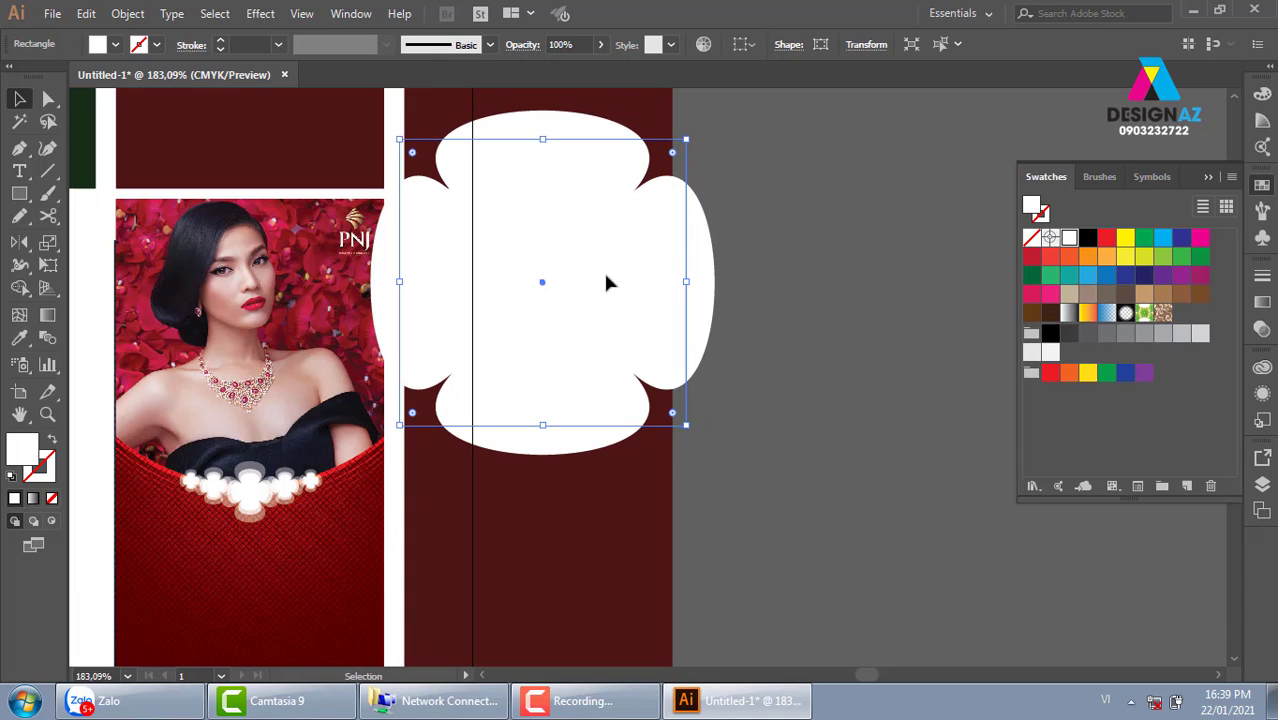
pyautogui.moveTo(603, 275); pyautogui.dragTo(613, 270)
pyautogui.moveTo(568, 328); pyautogui.dragTo(557, 523)
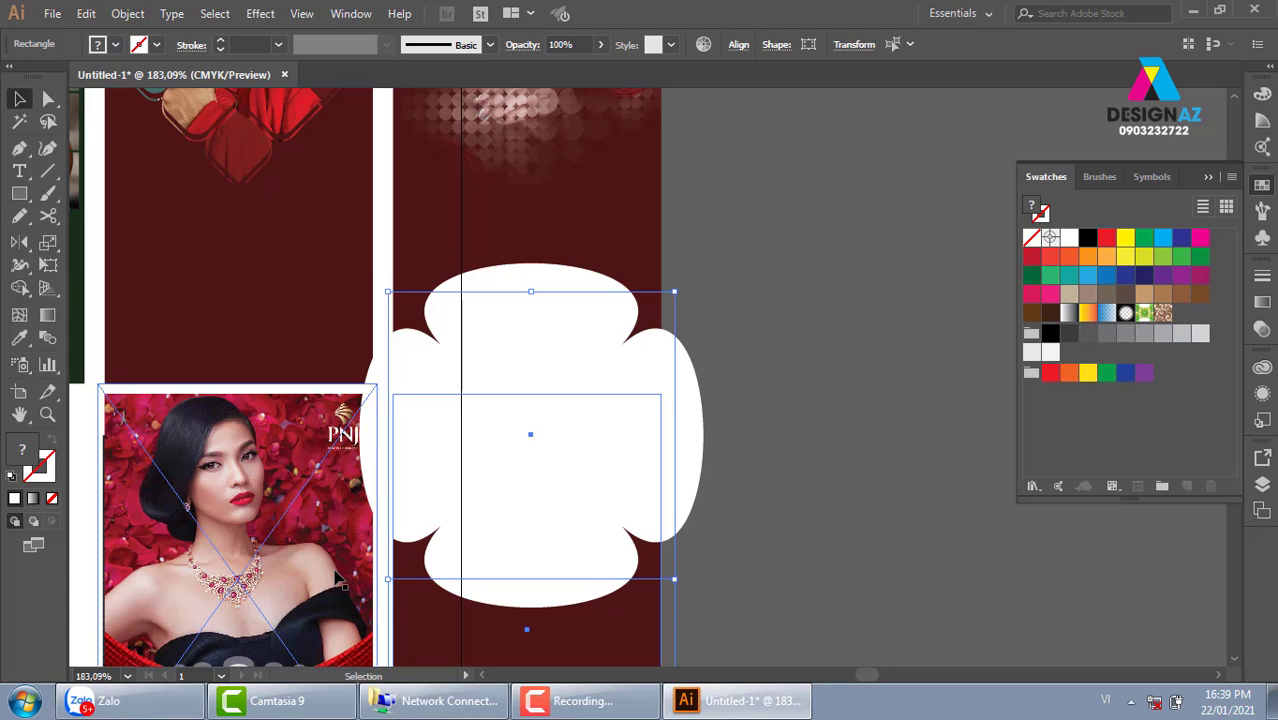
# Step: Centre the white scalloped shape horizontally on the lower dark red panel
pyautogui.click(730, 445)
pyautogui.click(640, 455)
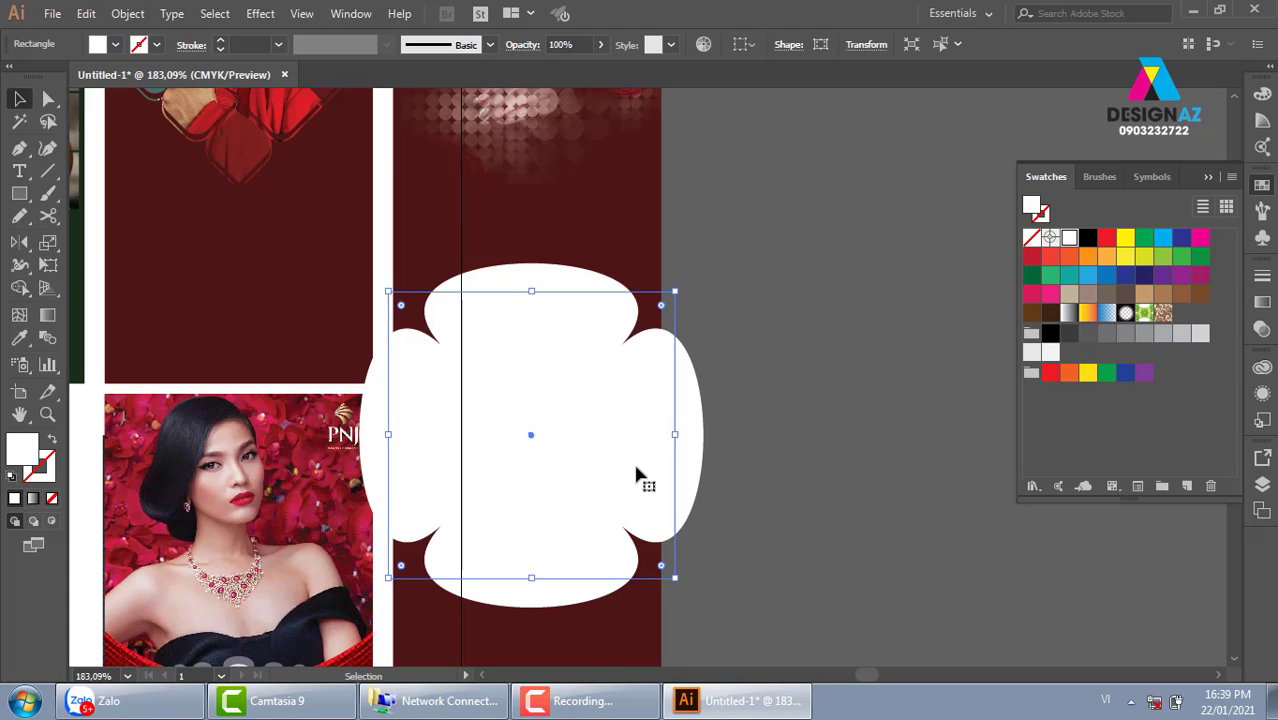
pyautogui.keyDown('shift'); pyautogui.click(625, 656); pyautogui.keyUp('shift')
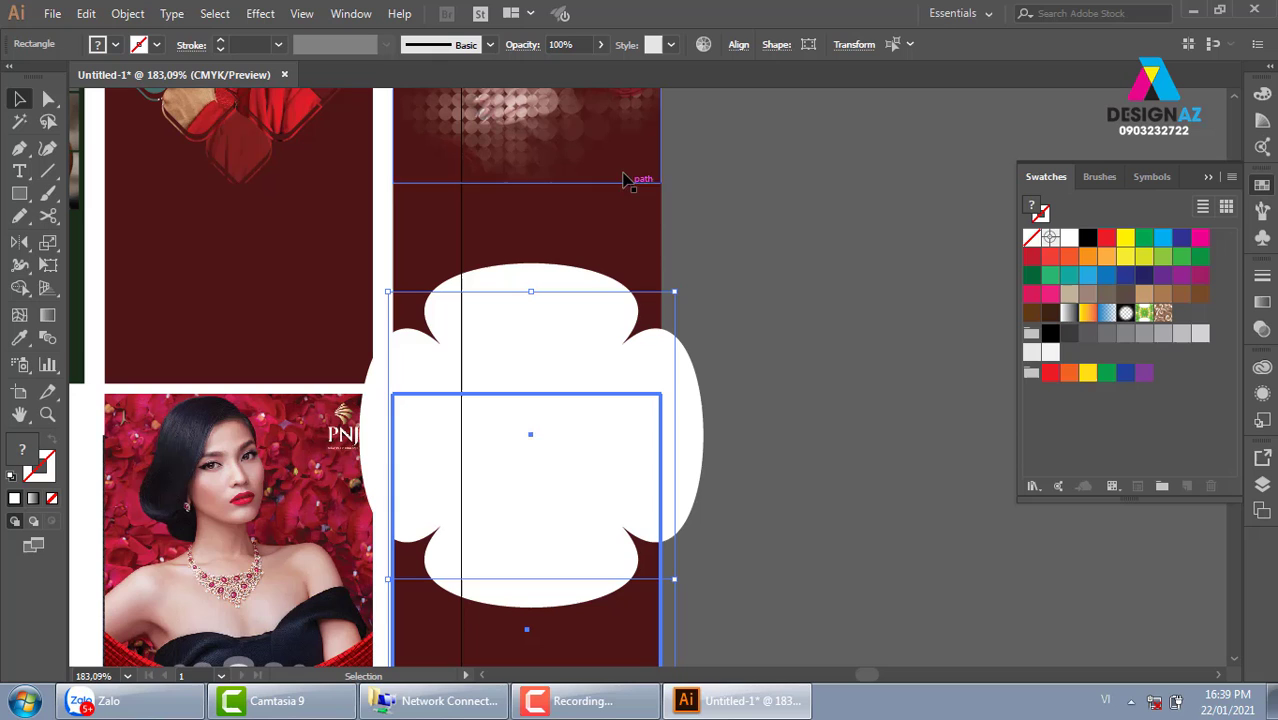
pyautogui.click(738, 44)
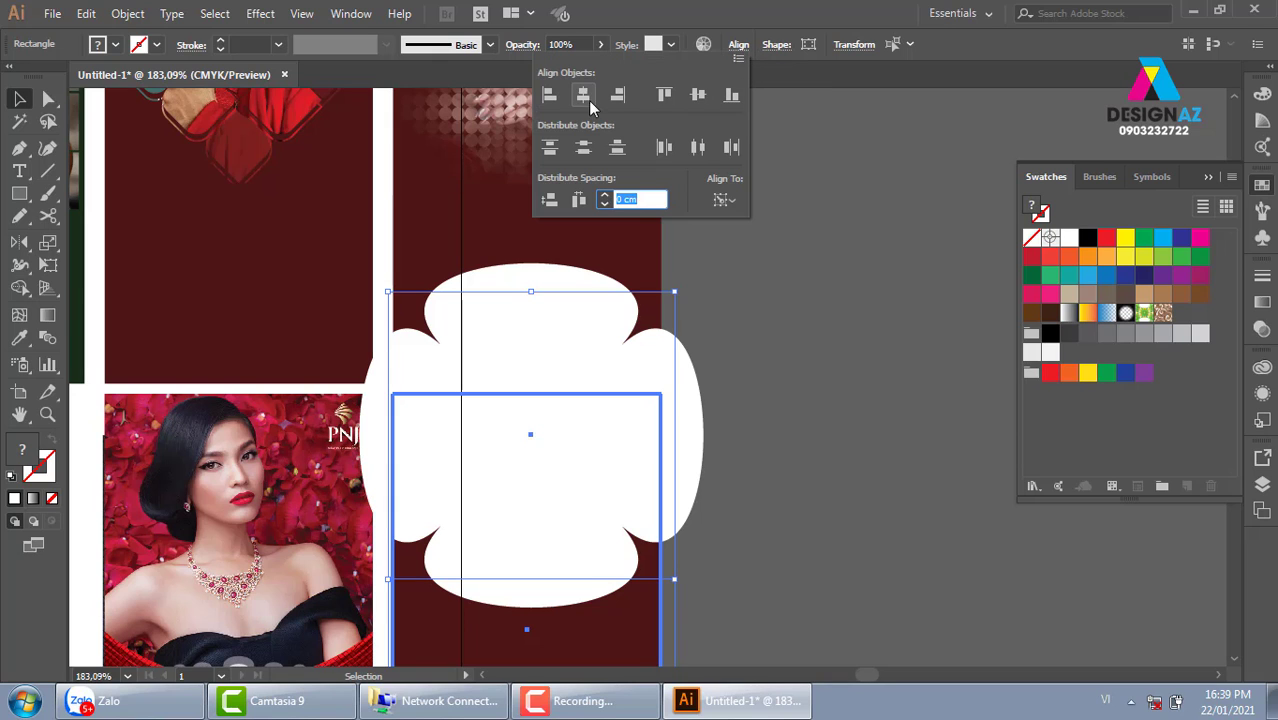
pyautogui.click(583, 94)
pyautogui.click(858, 374)
pyautogui.scroll(-3, 884, 585)
pyautogui.click(935, 507)
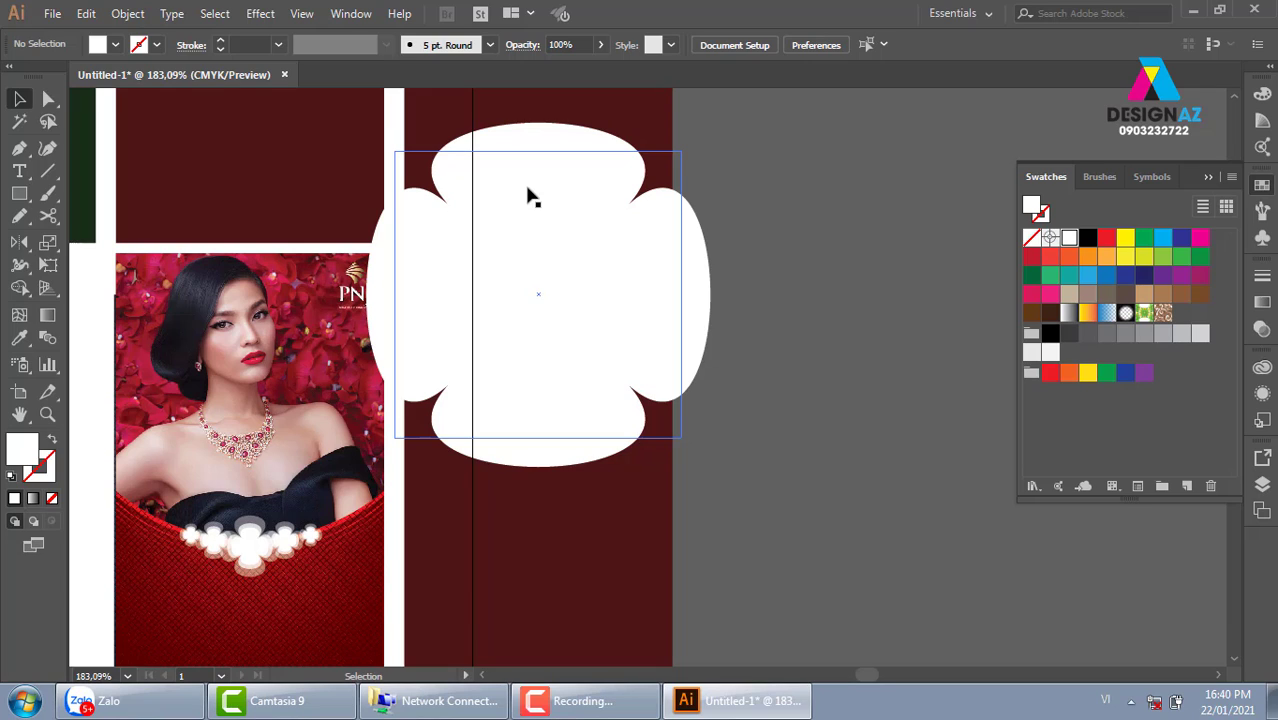
# Step: Select the white cloud shape together with the photo
pyautogui.click(630, 304)
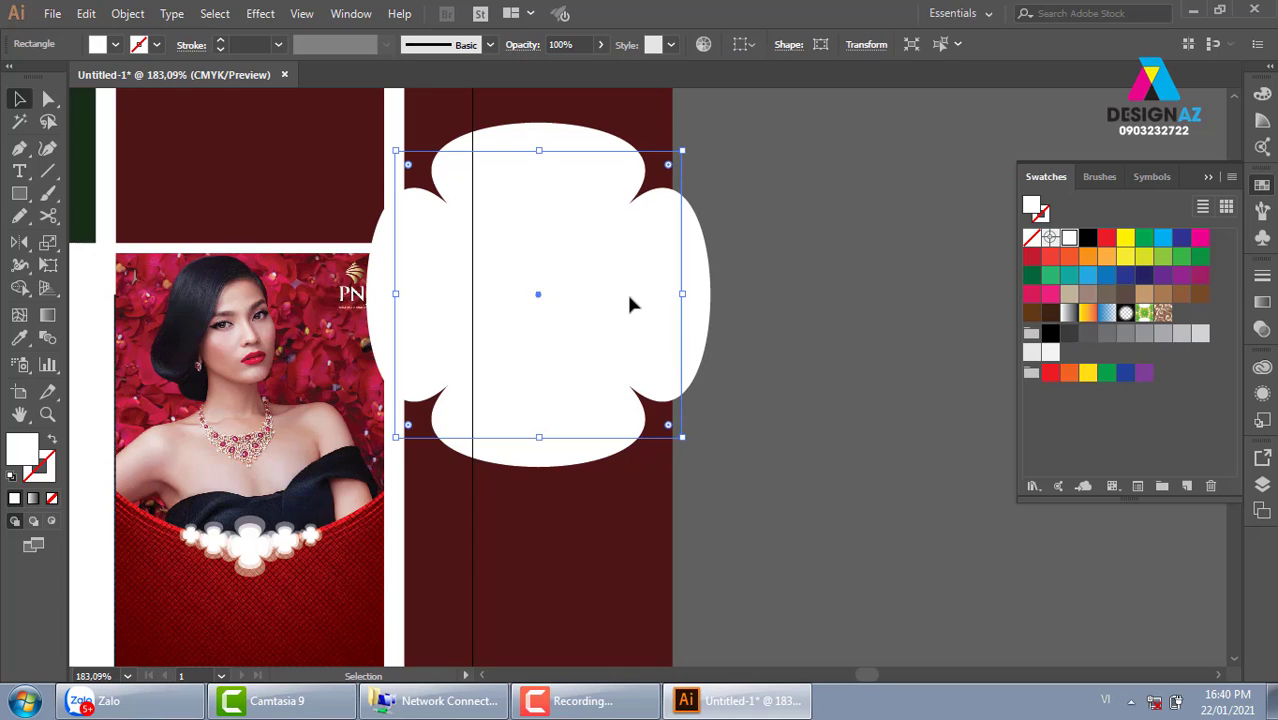
pyautogui.keyDown('shift'); pyautogui.click(245, 420); pyautogui.keyUp('shift')
pyautogui.click(128, 14)
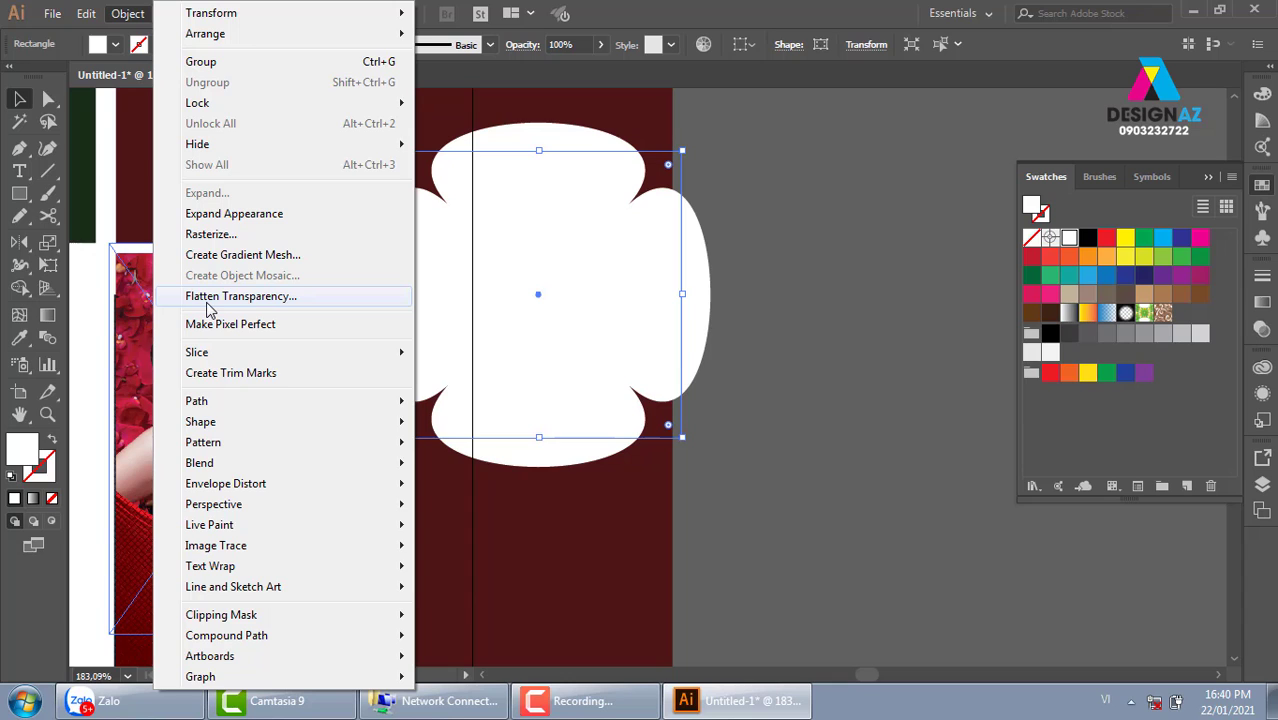
# Step: Flatten the cloud's transparency and Shape Builder-delete its top and side lobes against the panel
pyautogui.click(238, 299)
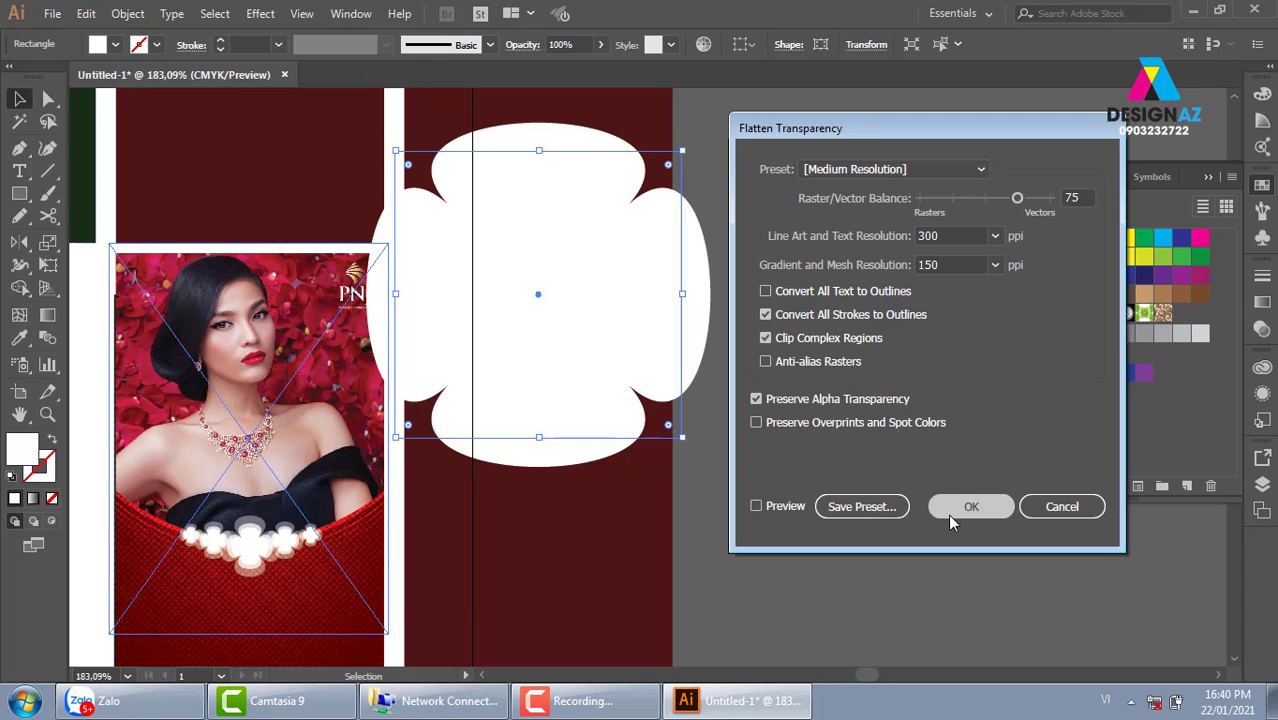
pyautogui.click(948, 512)
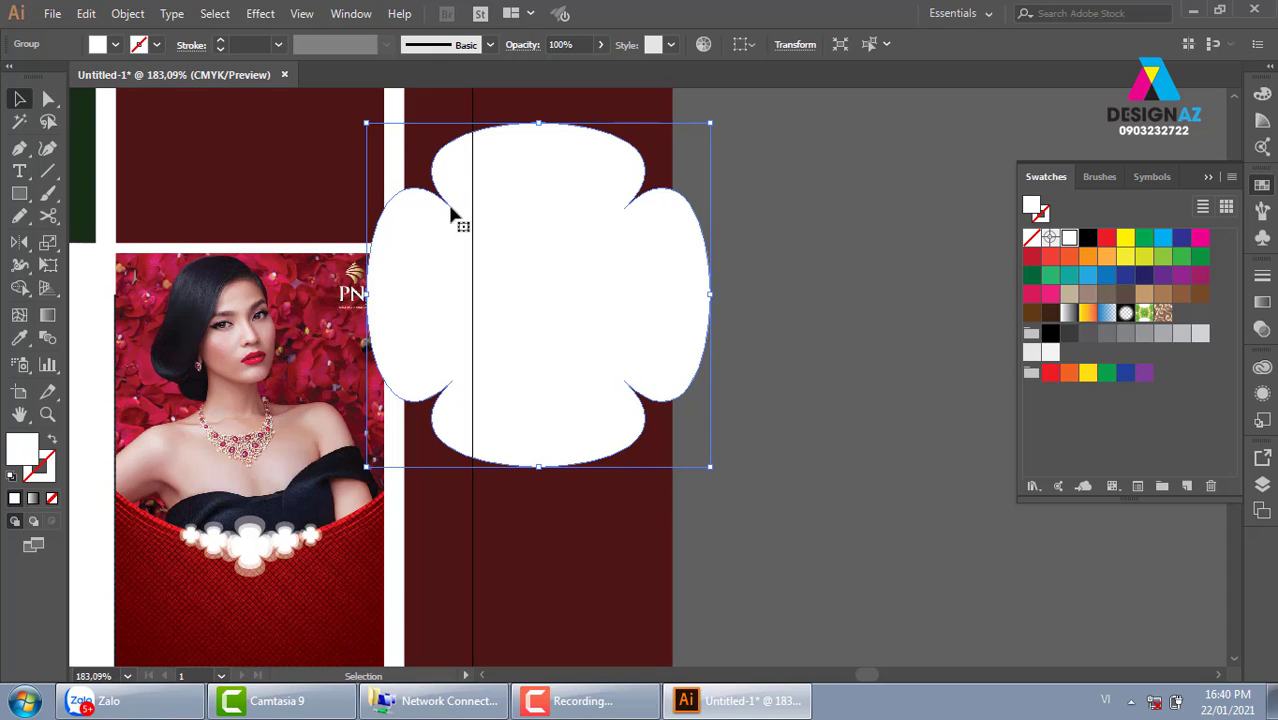
pyautogui.click(870, 237)
pyautogui.click(628, 280)
pyautogui.keyDown('shift'); pyautogui.click(628, 507); pyautogui.keyUp('shift')
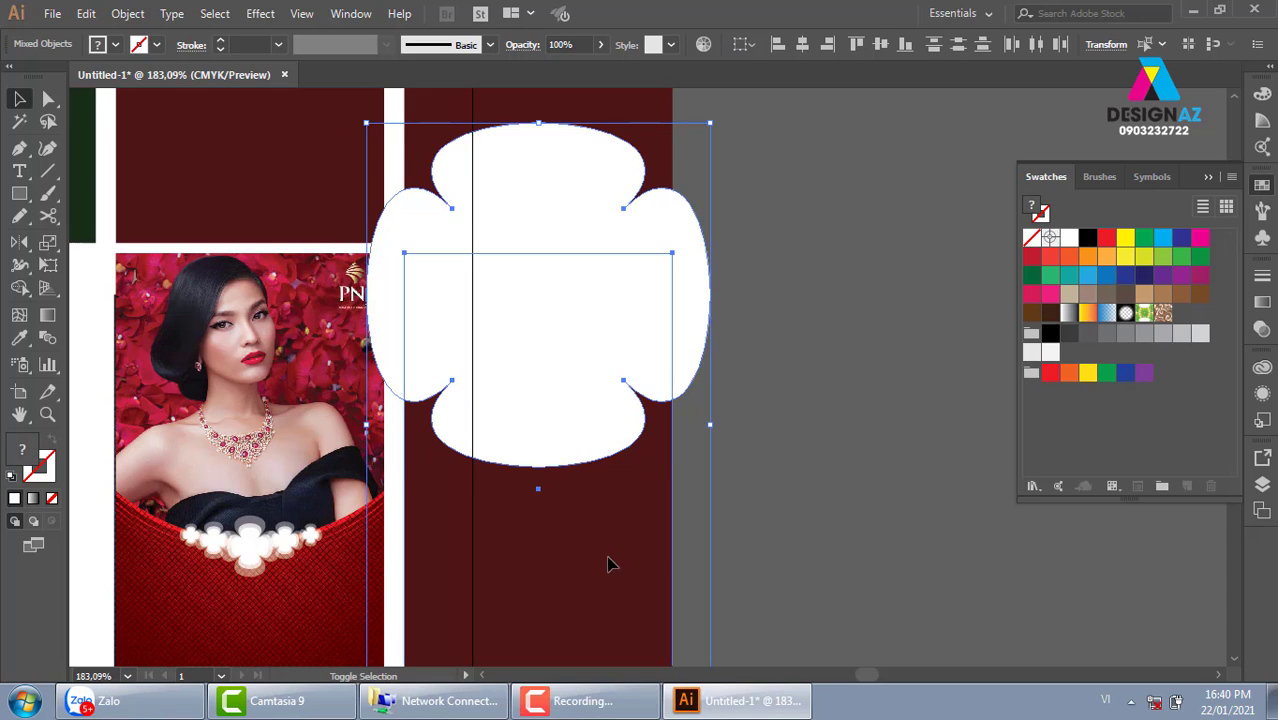
pyautogui.click(19, 288)
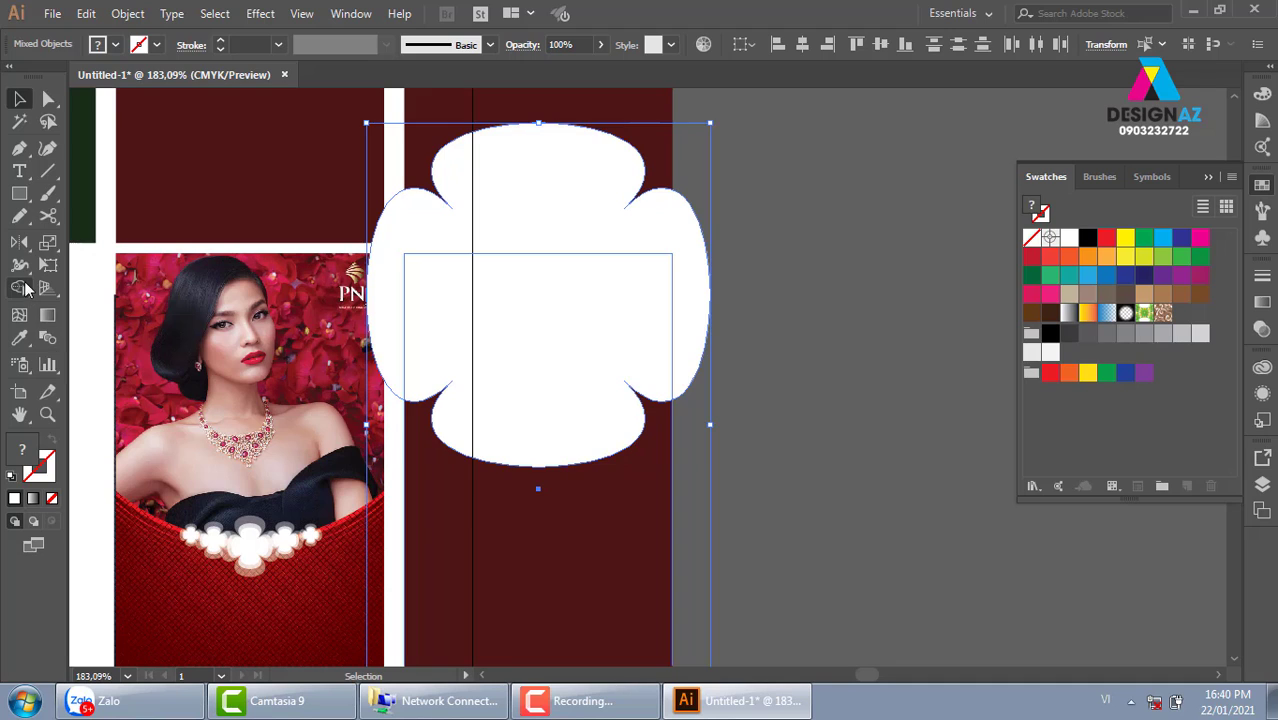
pyautogui.moveTo(903, 211); pyautogui.dragTo(661, 208)
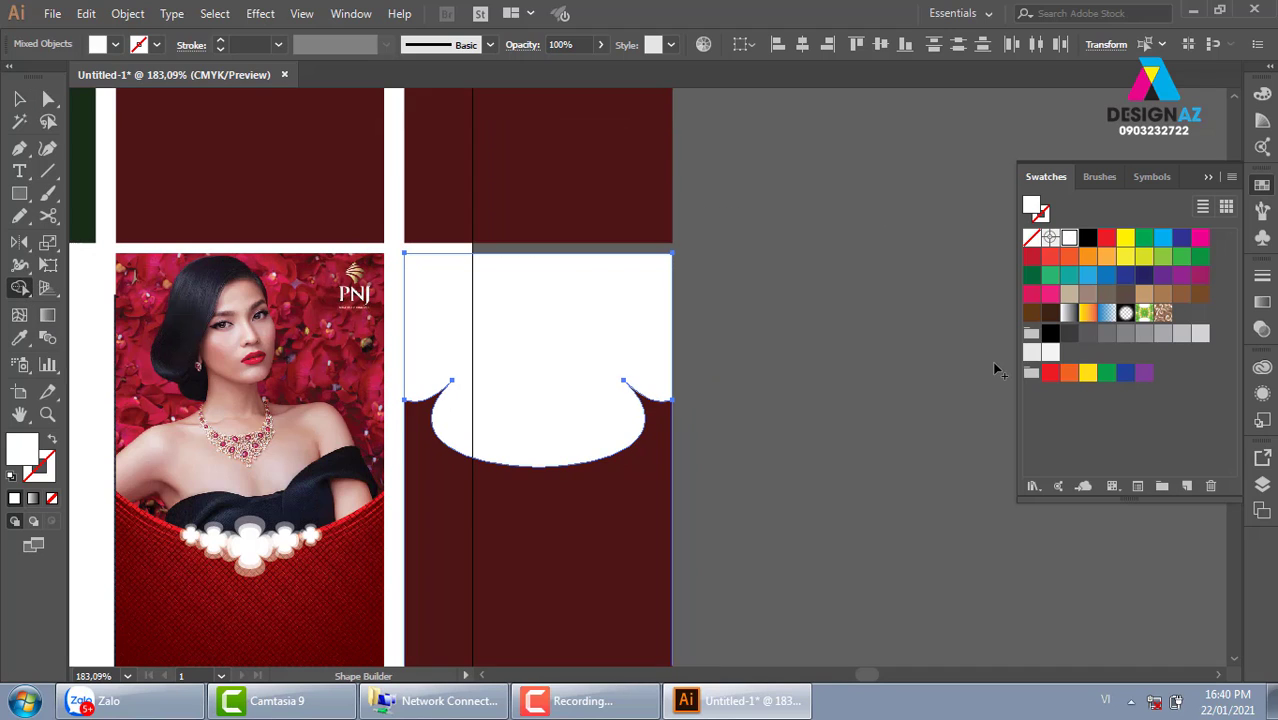
pyautogui.click(19, 99)
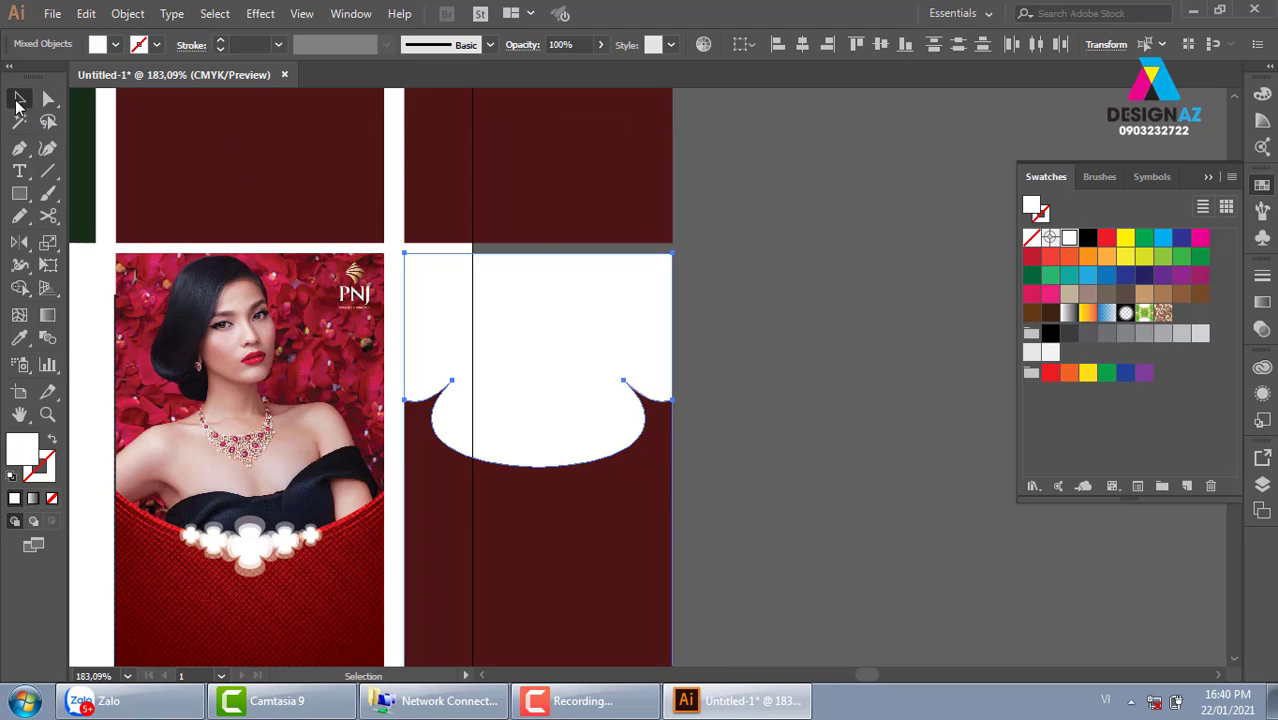
# Step: Move the white-topped red panel right into empty canvas and select its scalloped top
pyautogui.click(924, 297)
pyautogui.scroll(1, 821, 478)
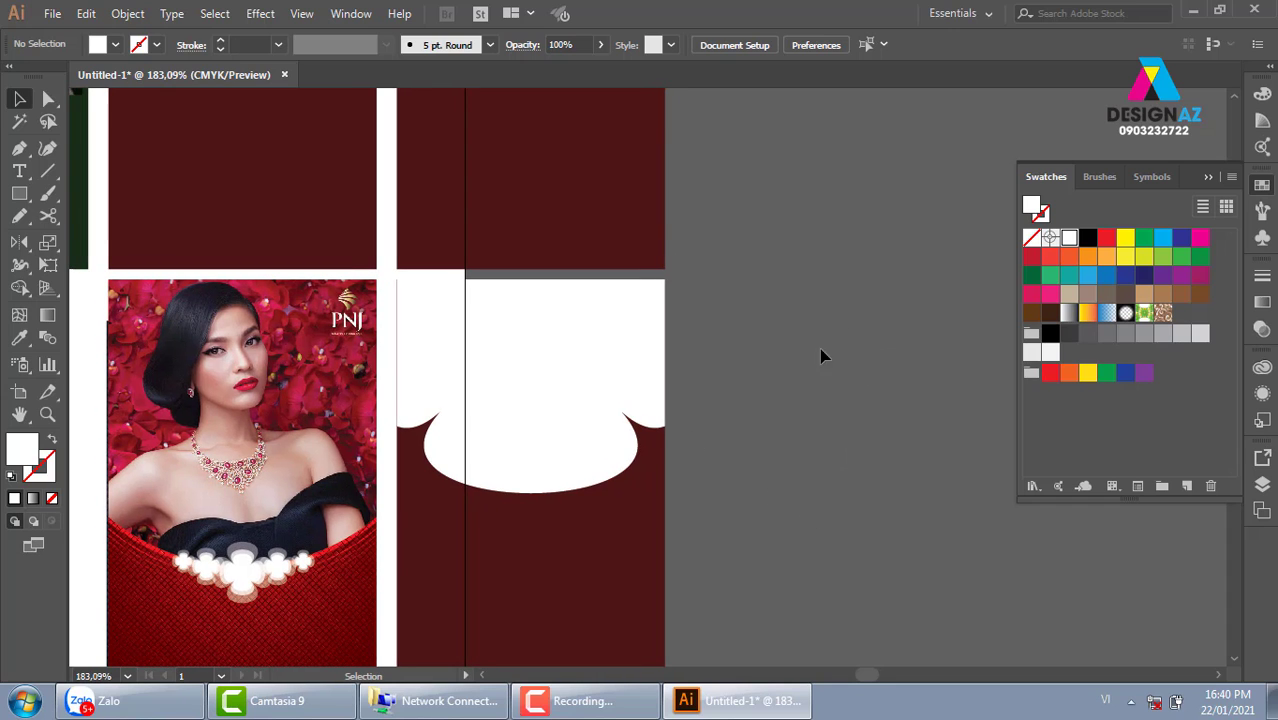
pyautogui.moveTo(559, 453); pyautogui.dragTo(803, 413)
pyautogui.moveTo(825, 495); pyautogui.dragTo(569, 393)
pyautogui.moveTo(593, 314); pyautogui.dragTo(699, 288)
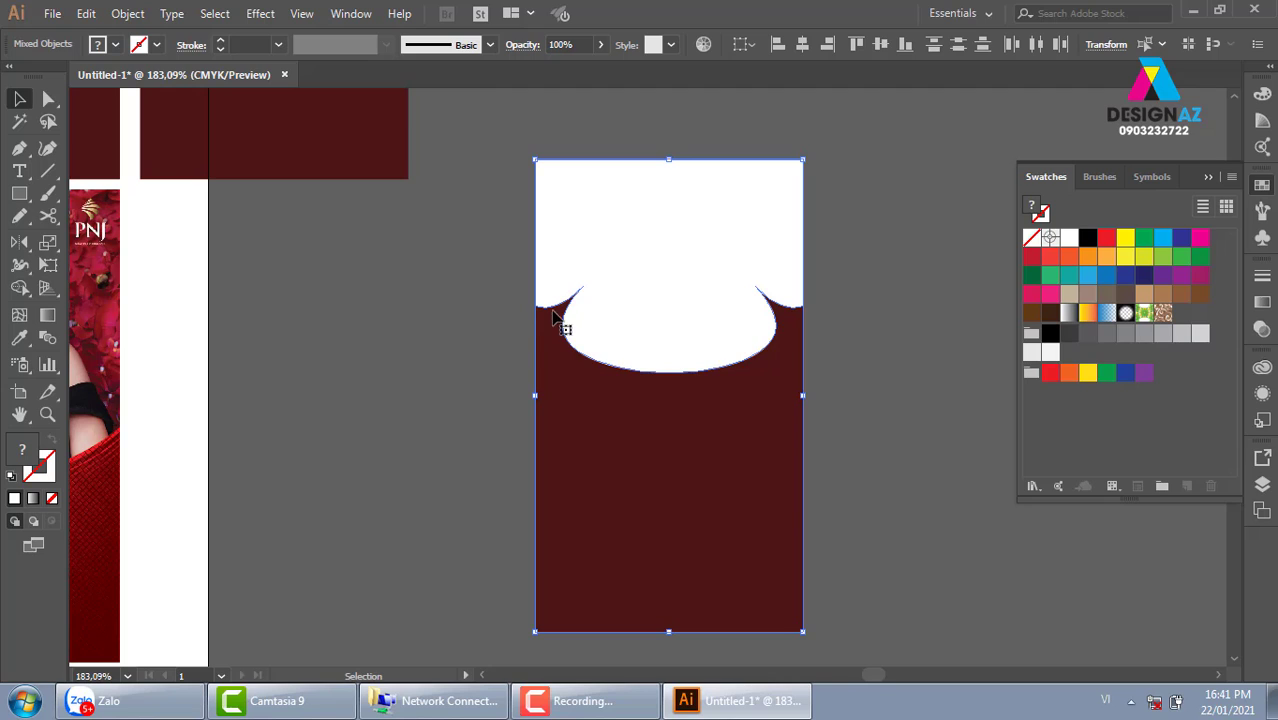
pyautogui.click(870, 400)
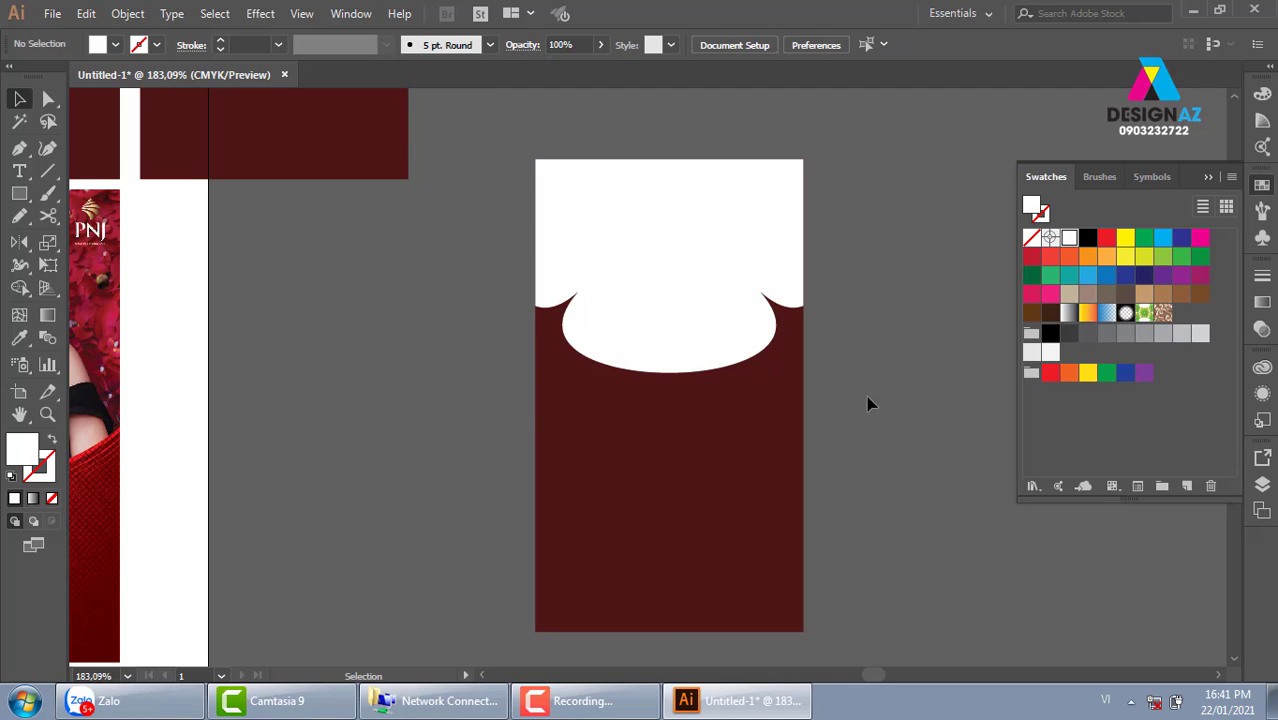
pyautogui.click(735, 305)
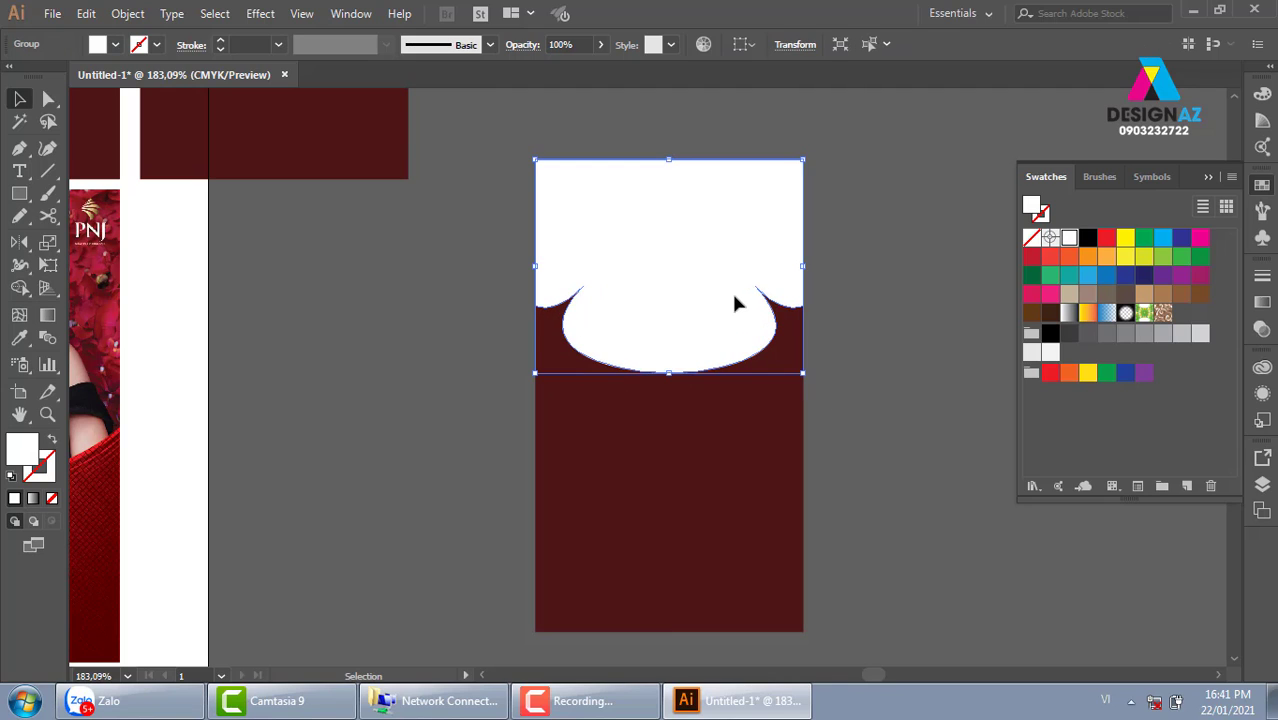
# Step: Add an Offset Path of 0,1 cm around the white scalloped top, after previewing 0,2 cm
pyautogui.click(129, 14)
pyautogui.moveTo(196, 401)
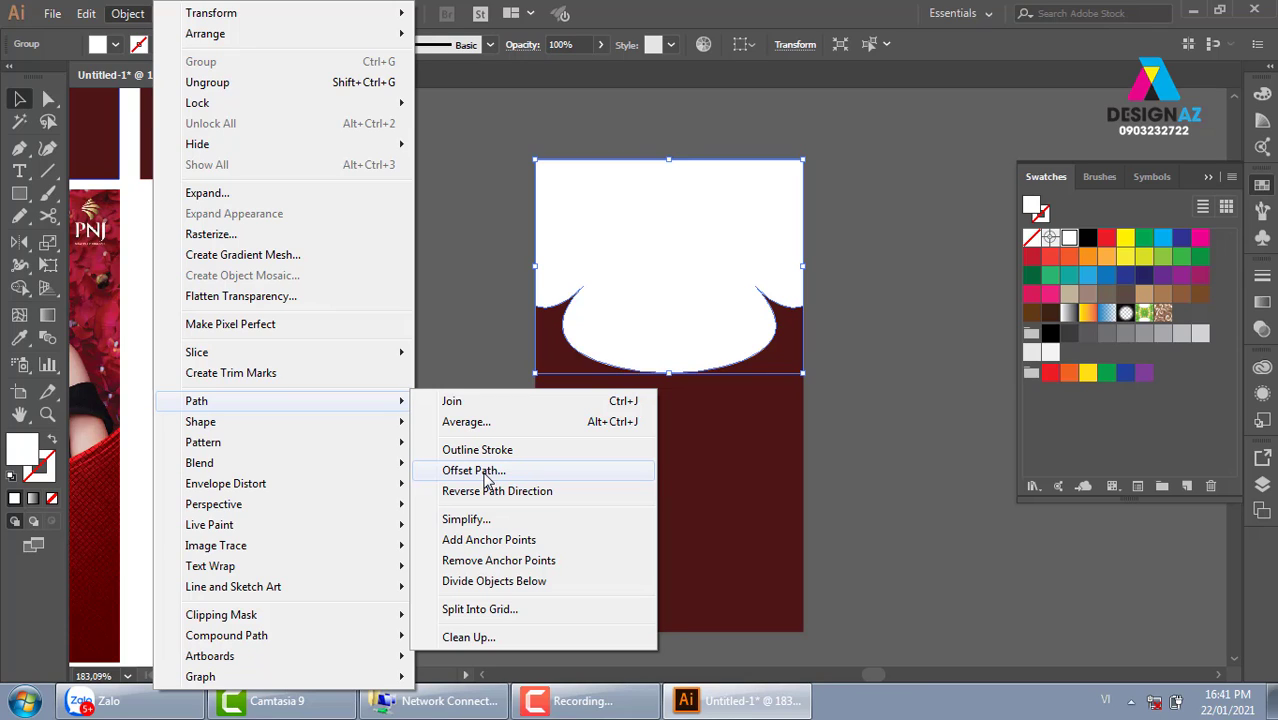
pyautogui.click(474, 470)
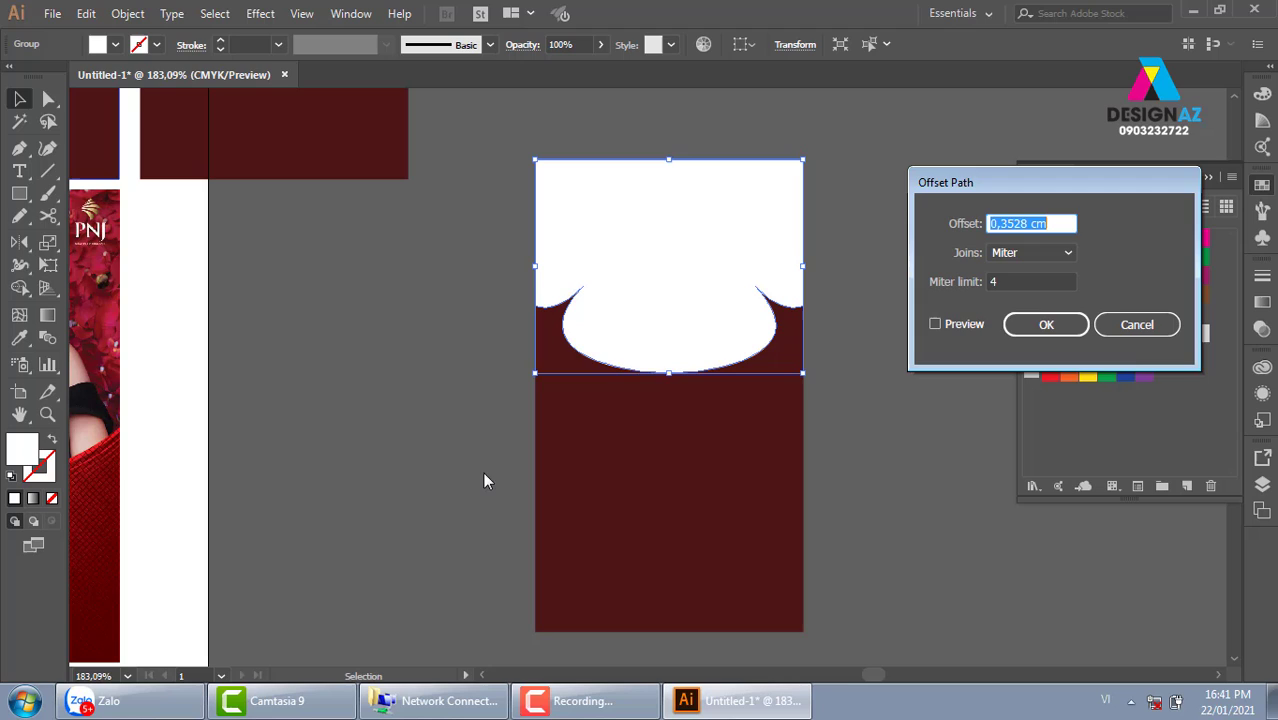
pyautogui.click(955, 326)
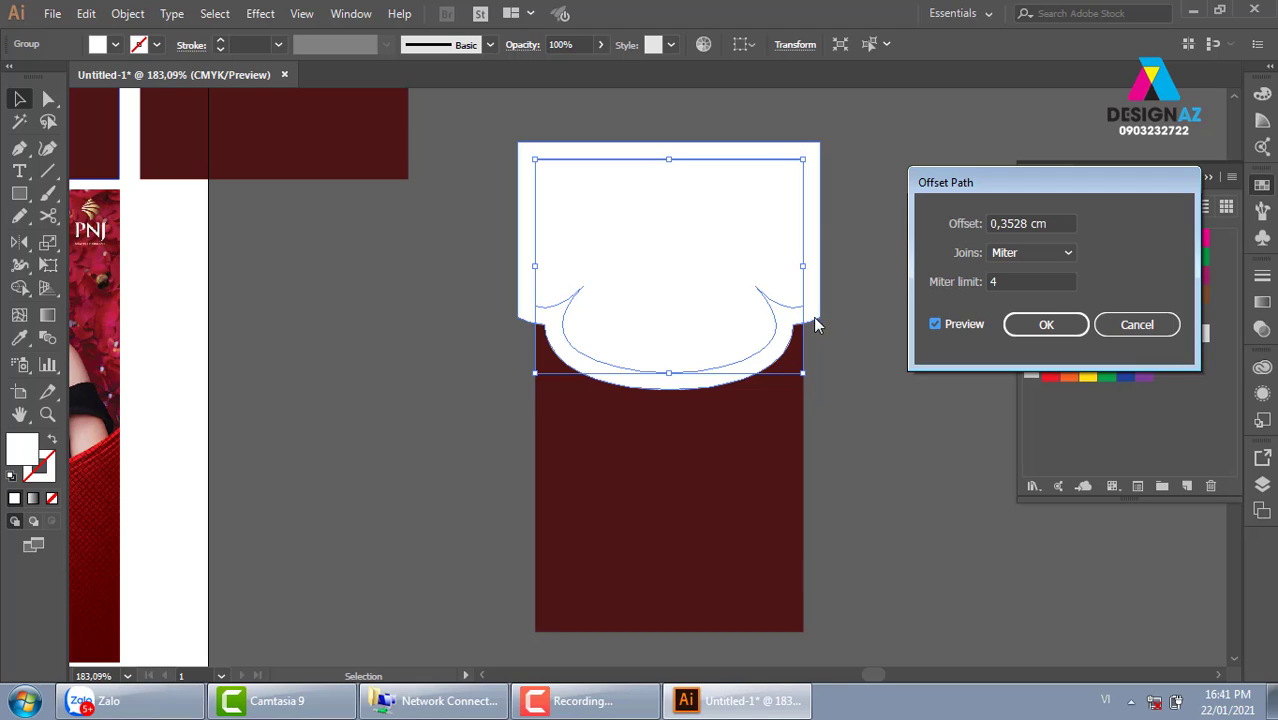
pyautogui.click(1053, 223)
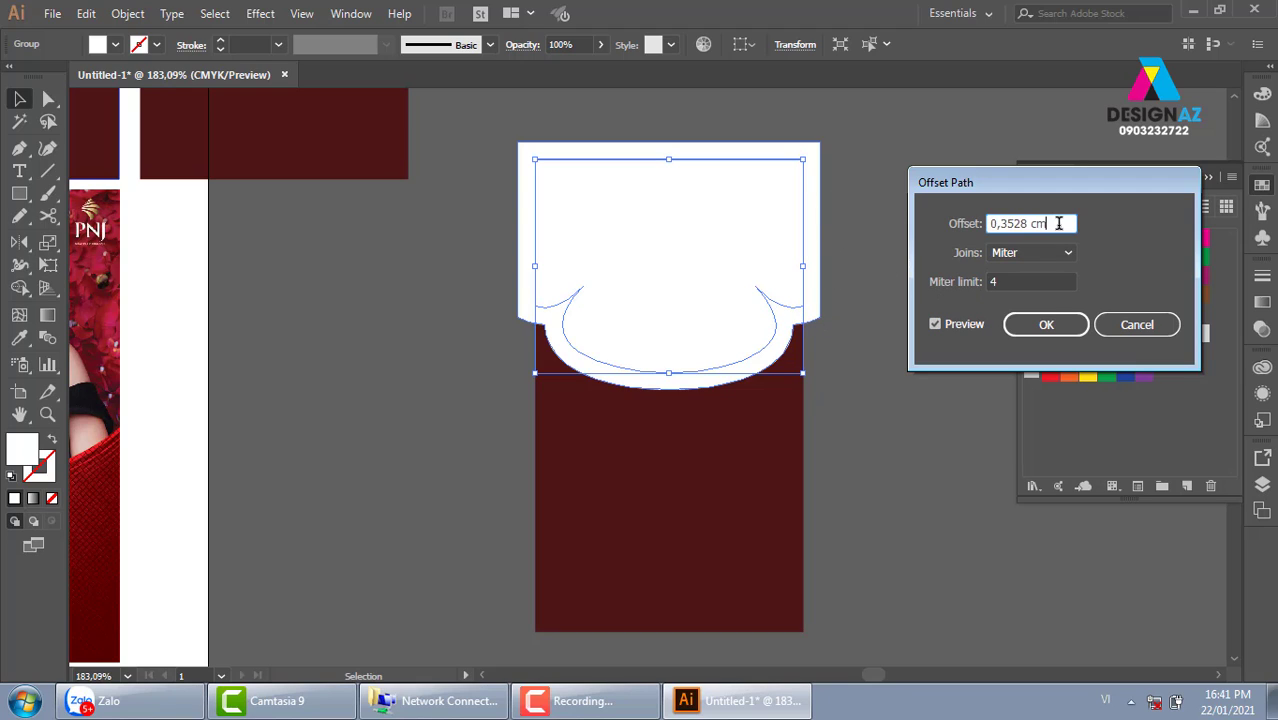
pyautogui.write('0,2')
pyautogui.press('Tab')
pyautogui.write('0,1')
pyautogui.press('Tab')
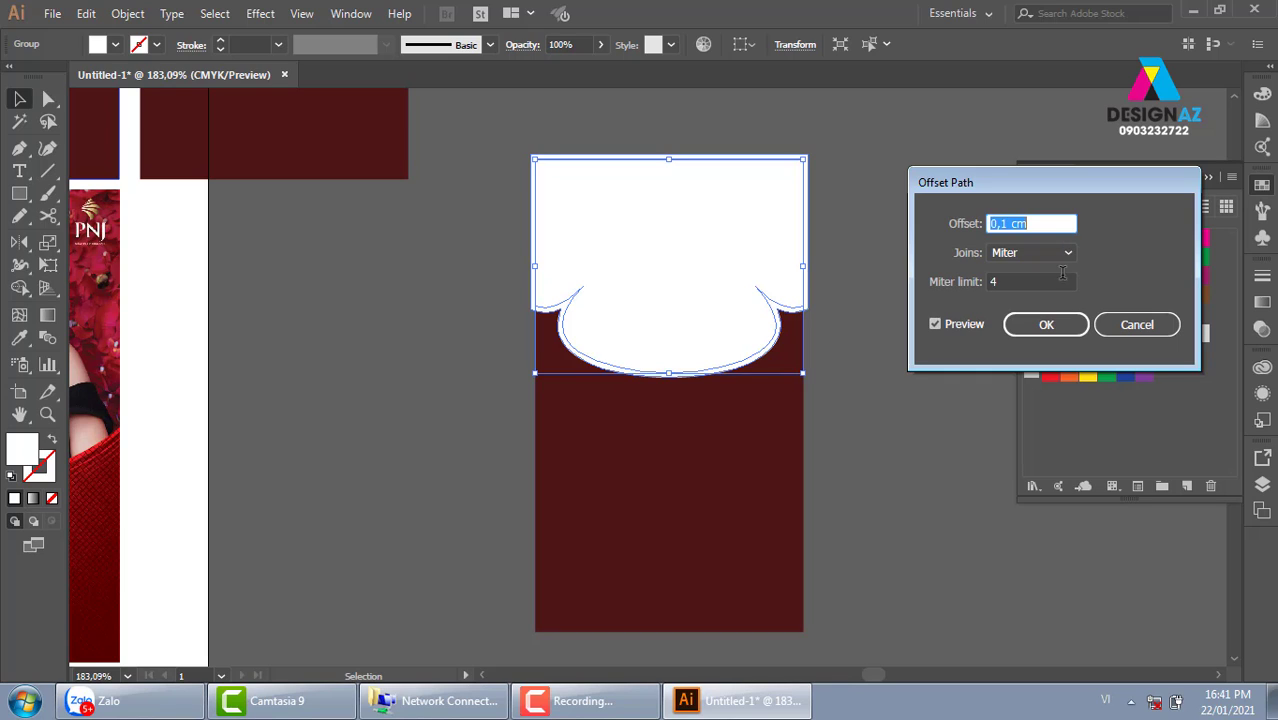
pyautogui.click(1064, 325)
pyautogui.click(952, 415)
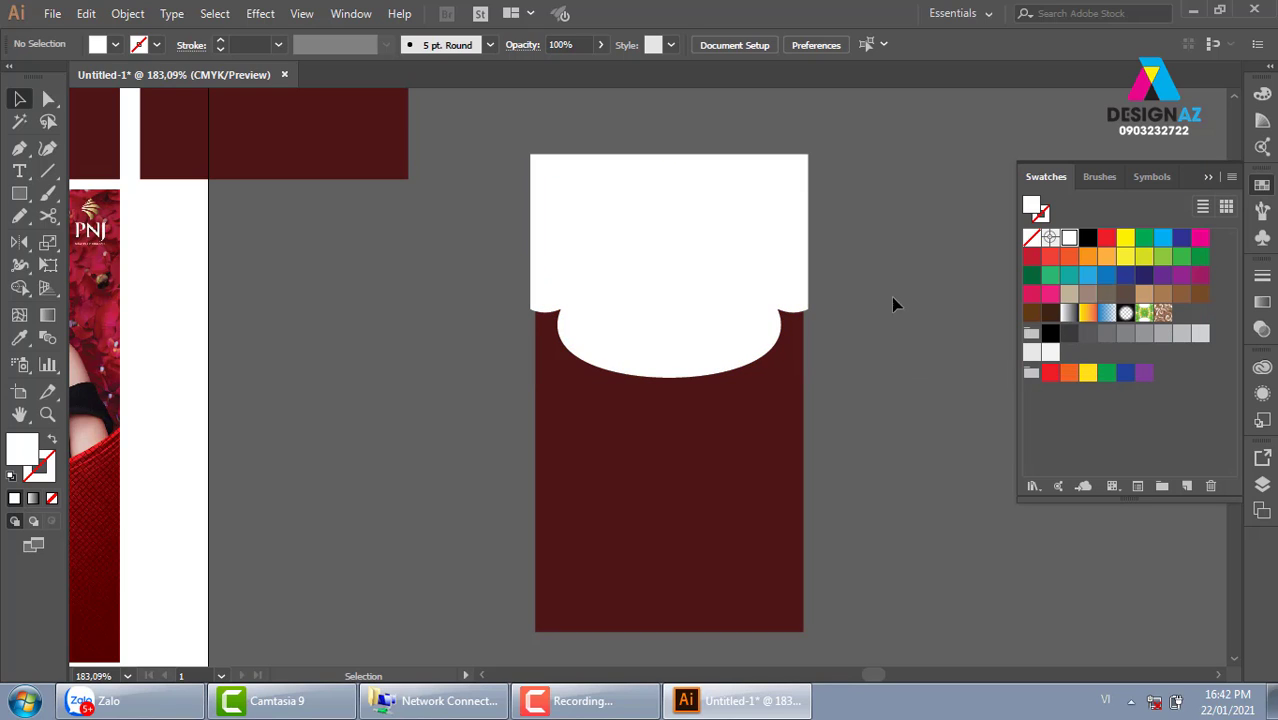
# Step: Ungroup the offset scalloped shapes
pyautogui.click(809, 254)
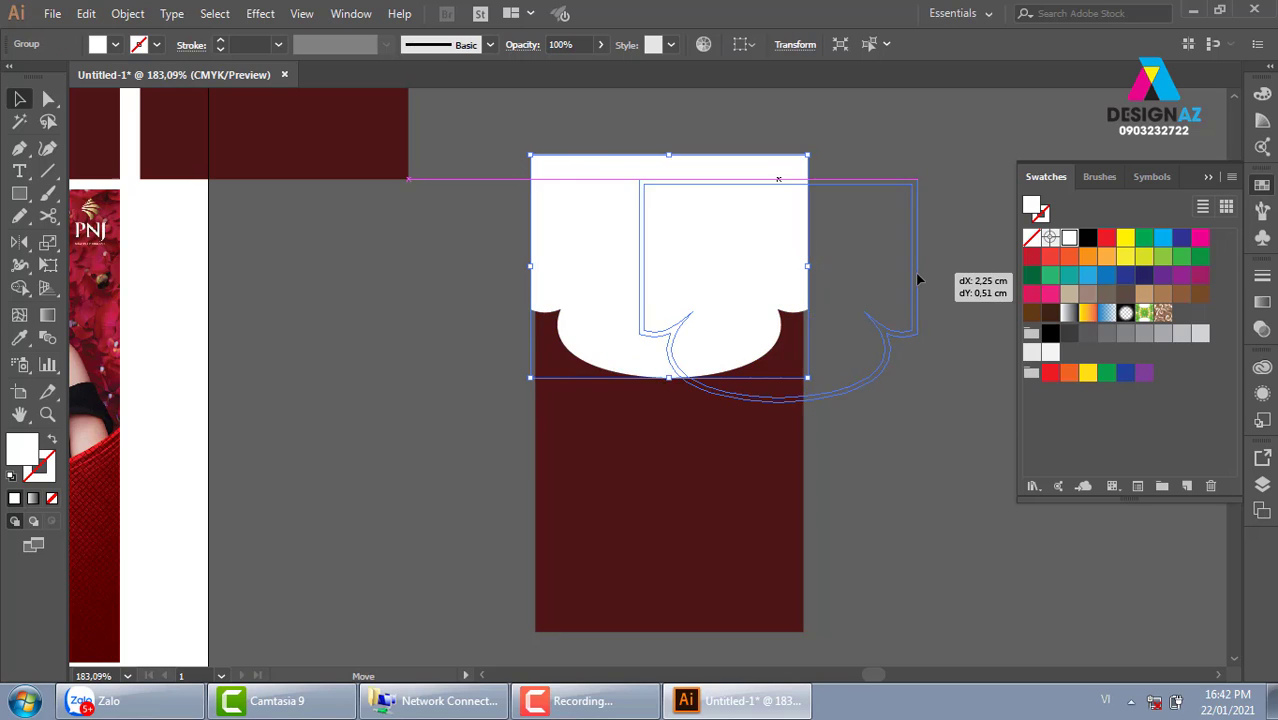
pyautogui.moveTo(812, 256); pyautogui.dragTo(927, 285)
pyautogui.hotkey('ctrl', 'z')
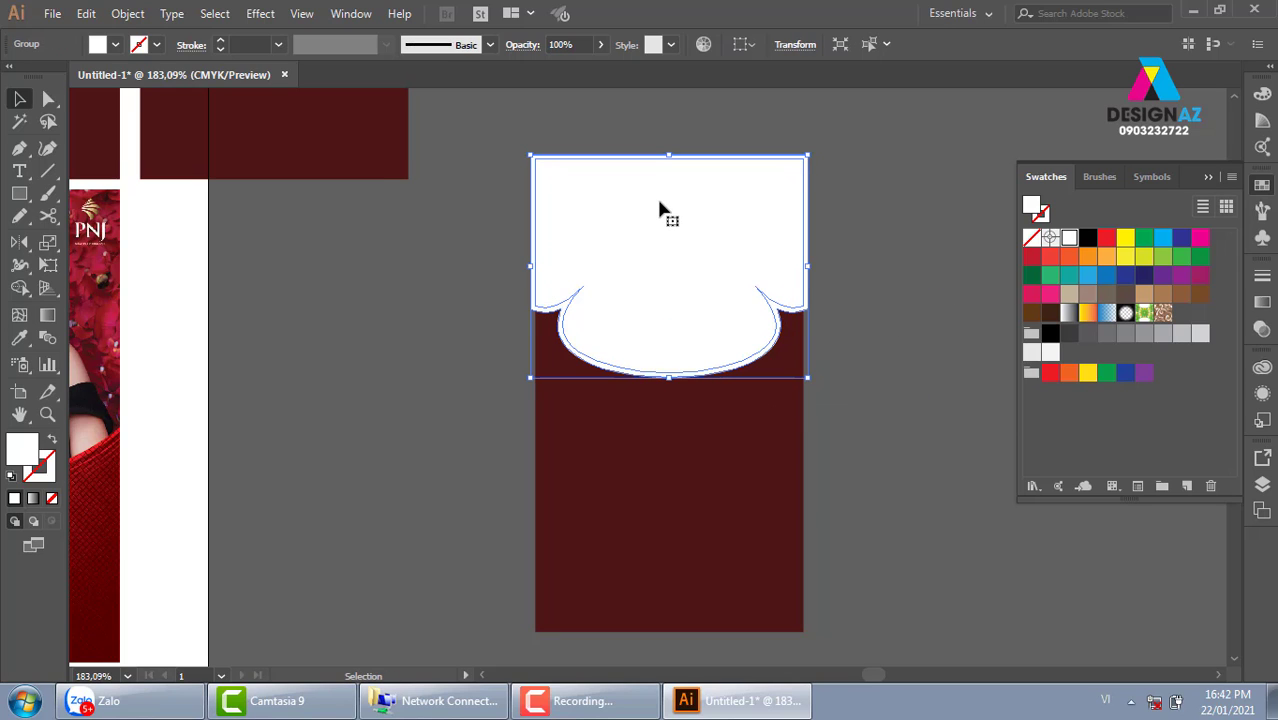
pyautogui.rightClick(663, 210)
pyautogui.moveTo(718, 368)
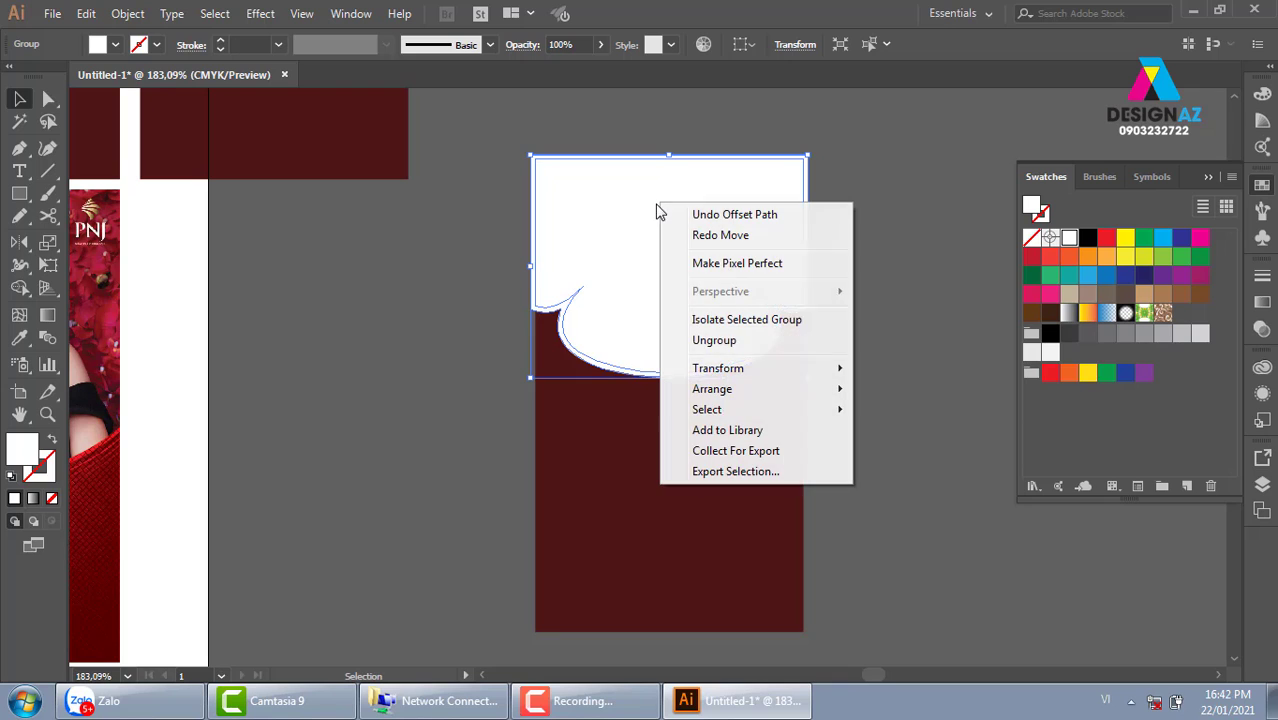
pyautogui.click(725, 341)
pyautogui.click(898, 371)
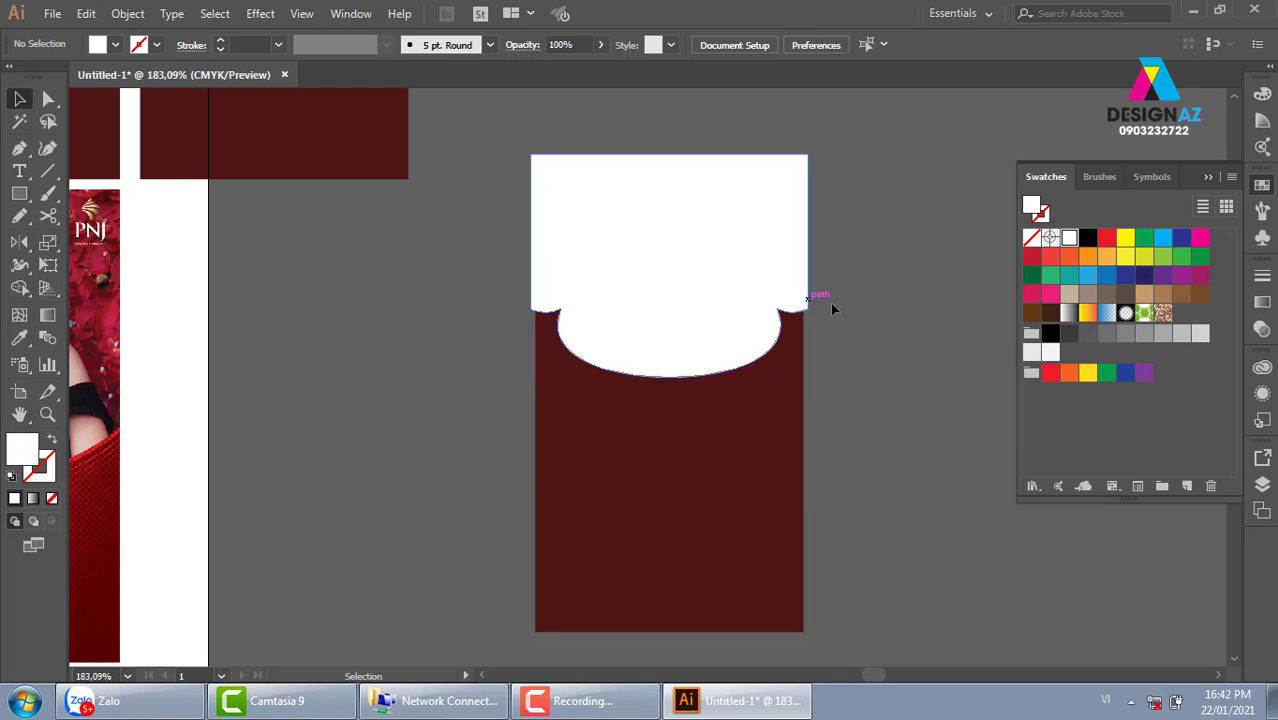
# Step: Merge the white top pieces into one shape with the Shape Builder over the panel
pyautogui.moveTo(831, 305); pyautogui.dragTo(910, 310)
pyautogui.hotkey('ctrl', 'z')
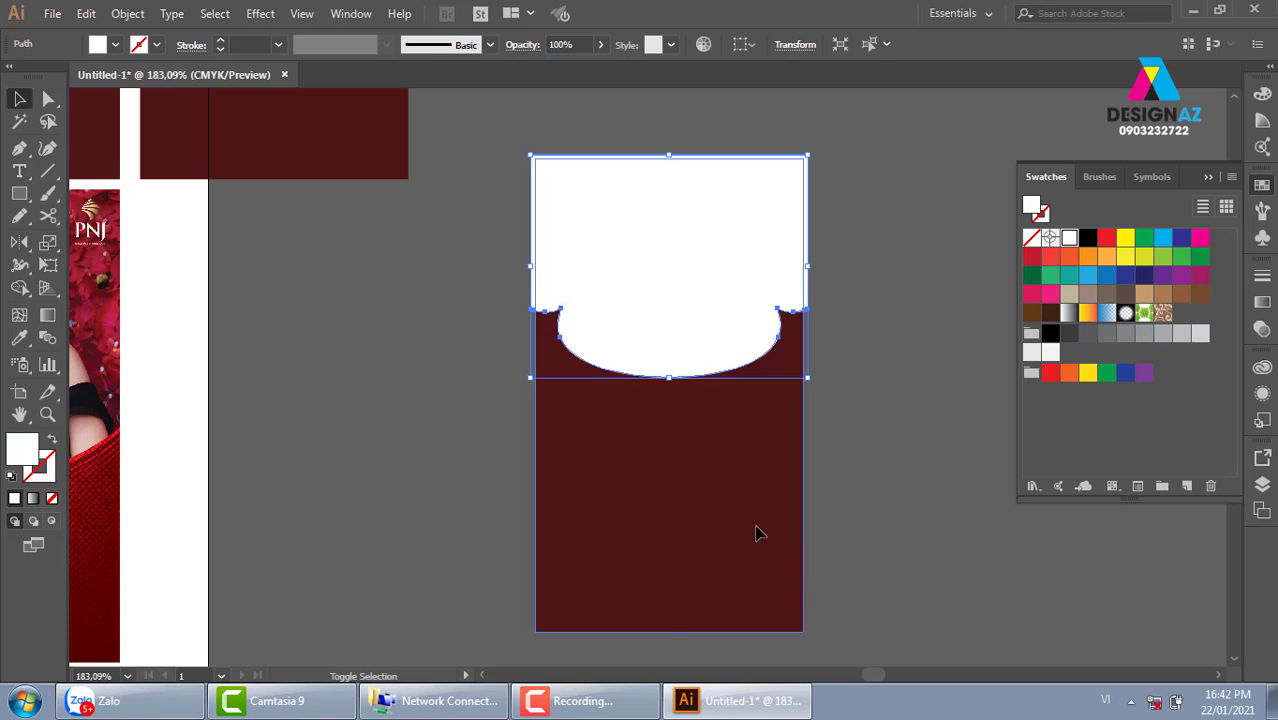
pyautogui.keyDown('shift'); pyautogui.click(758, 533); pyautogui.keyUp('shift')
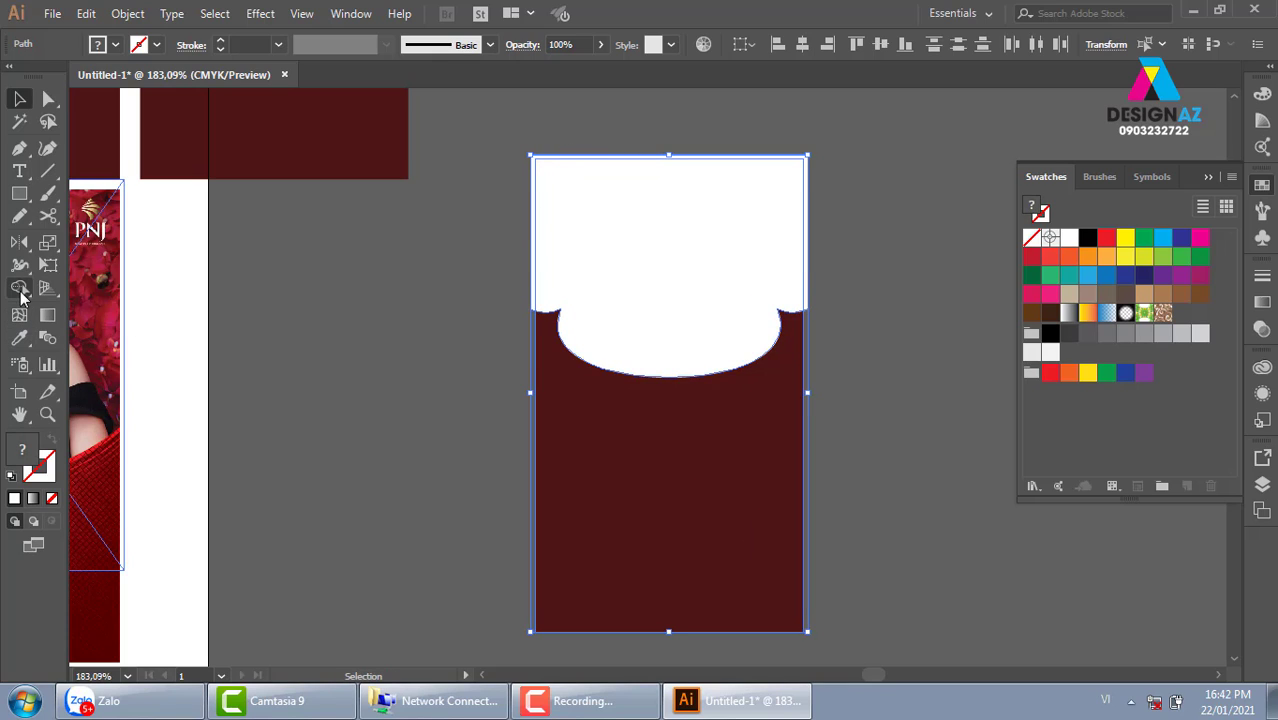
pyautogui.click(20, 290)
pyautogui.moveTo(432, 171)
pyautogui.mouseDown()
pyautogui.moveTo(533, 202)
pyautogui.moveTo(883, 250)
pyautogui.mouseUp()
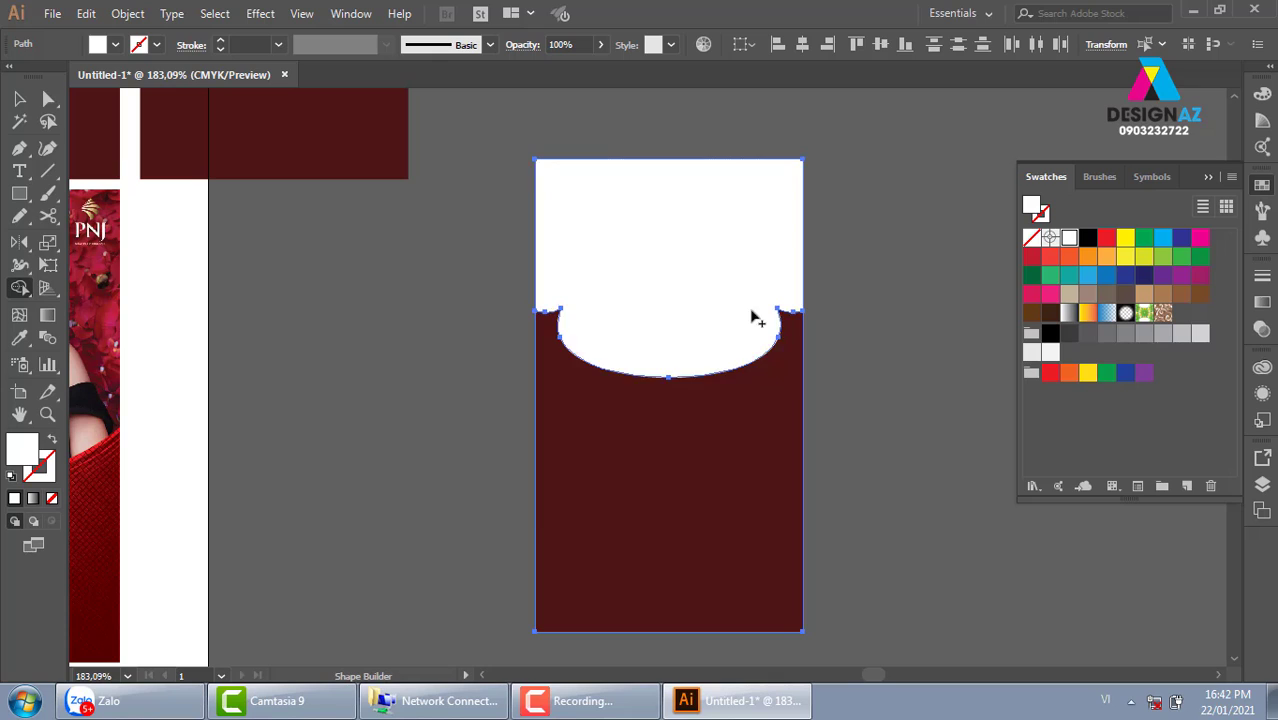
pyautogui.press('v')
# Step: Fill the inner scalloped top shape with light grey
pyautogui.click(282, 436)
pyautogui.click(665, 305)
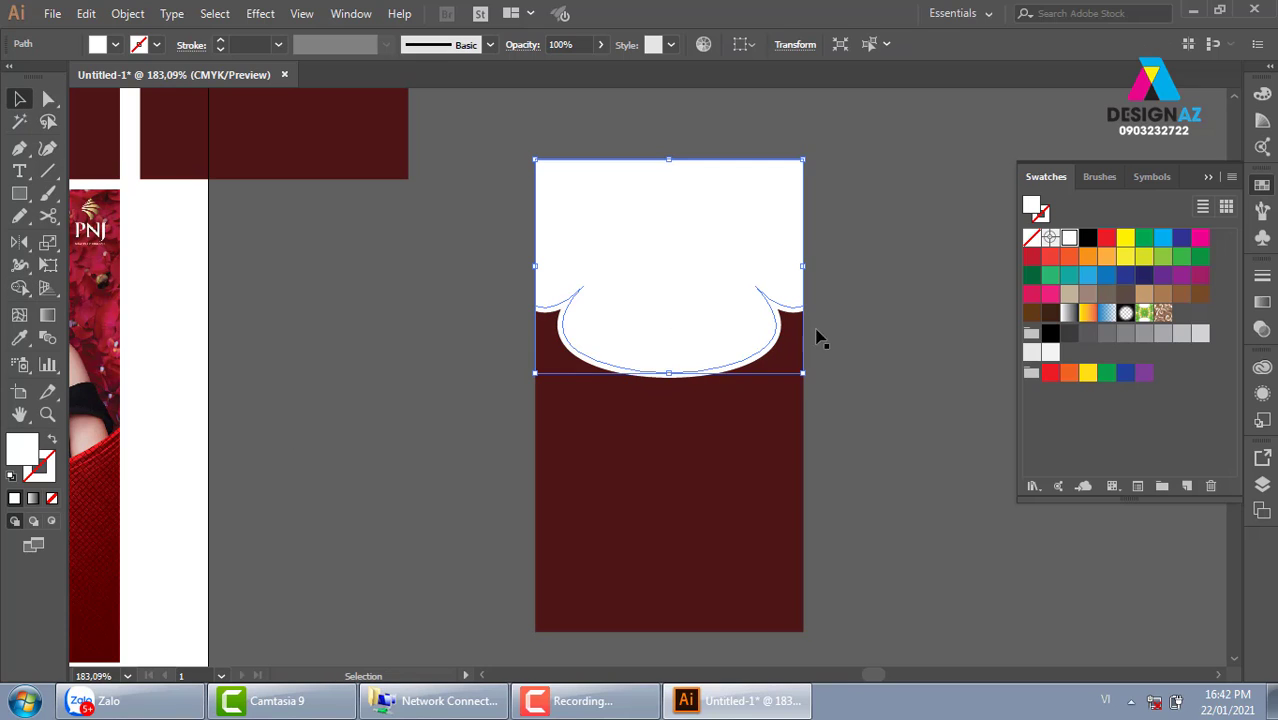
pyautogui.click(1181, 333)
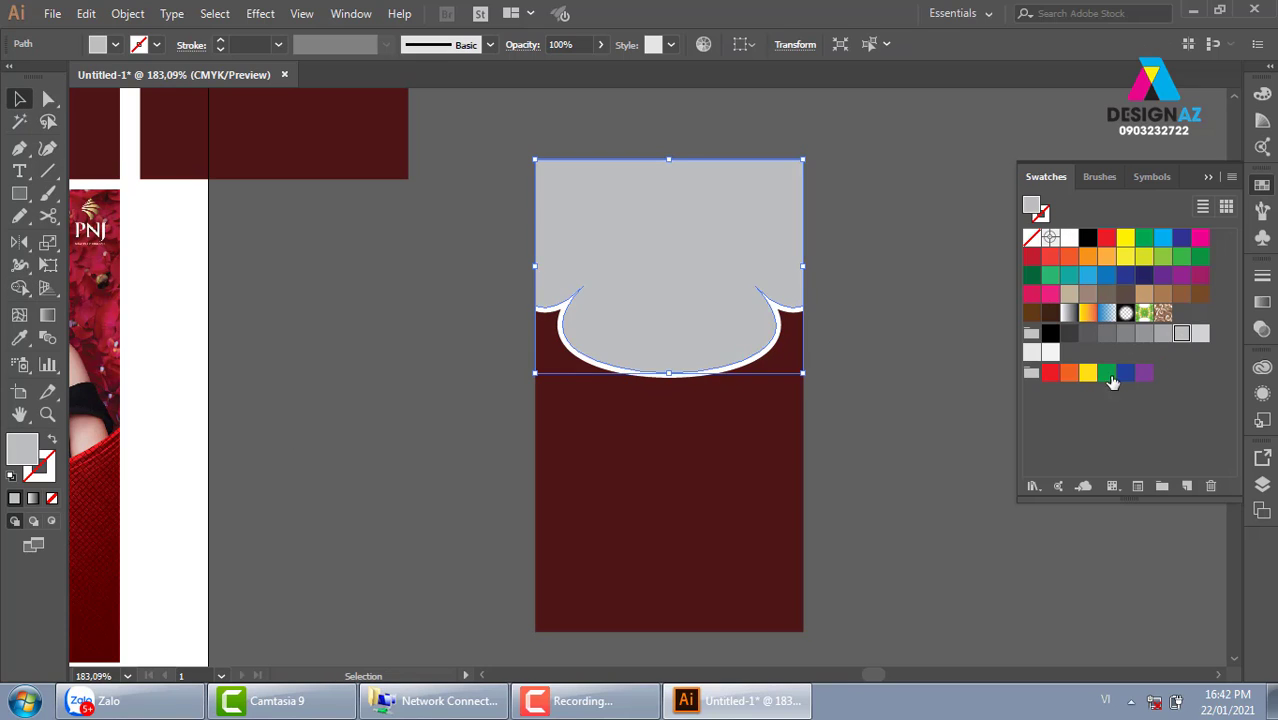
pyautogui.click(981, 540)
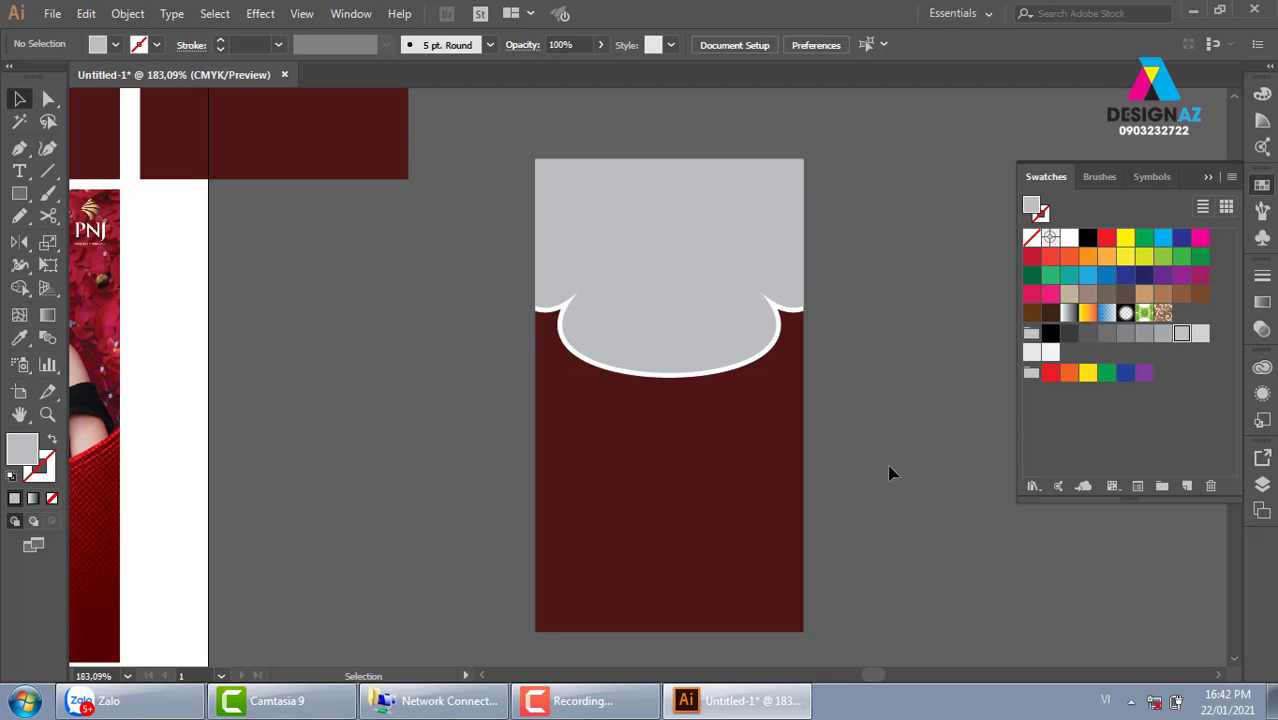
pyautogui.click(52, 14)
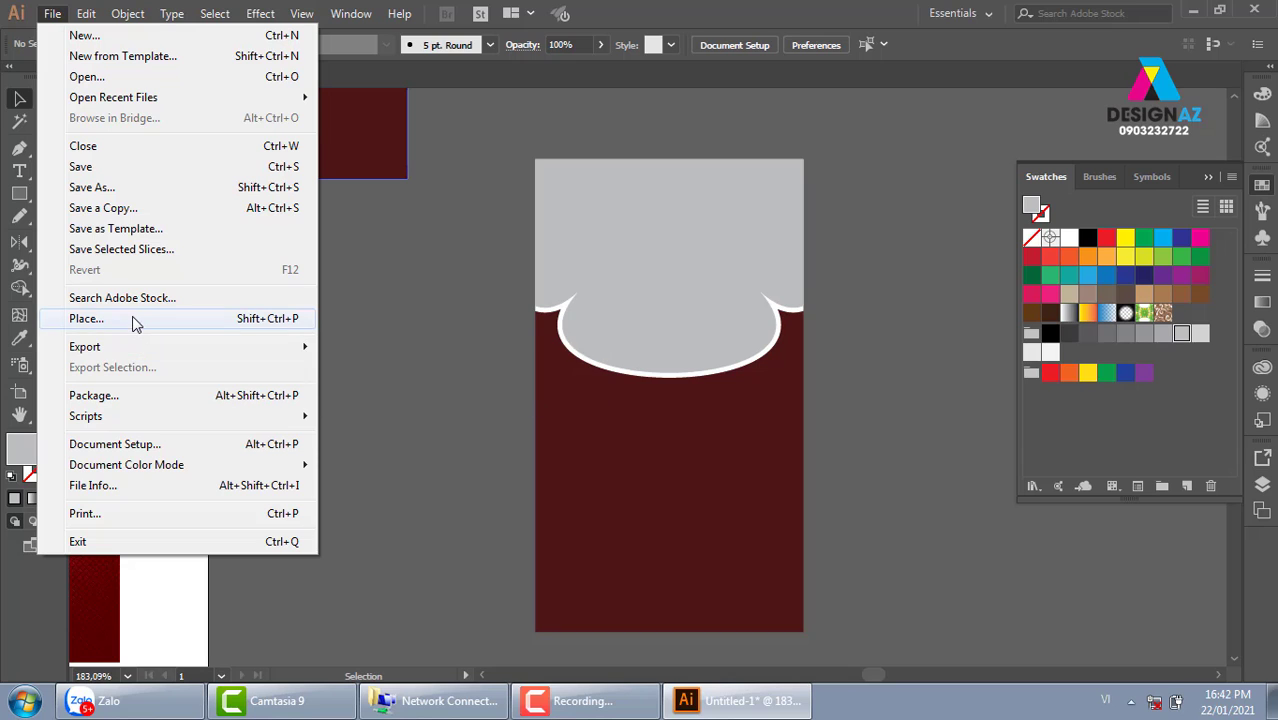
# Step: Place the american-food09 fried-chicken photo from the thuvienanh/Food folder
pyautogui.click(135, 325)
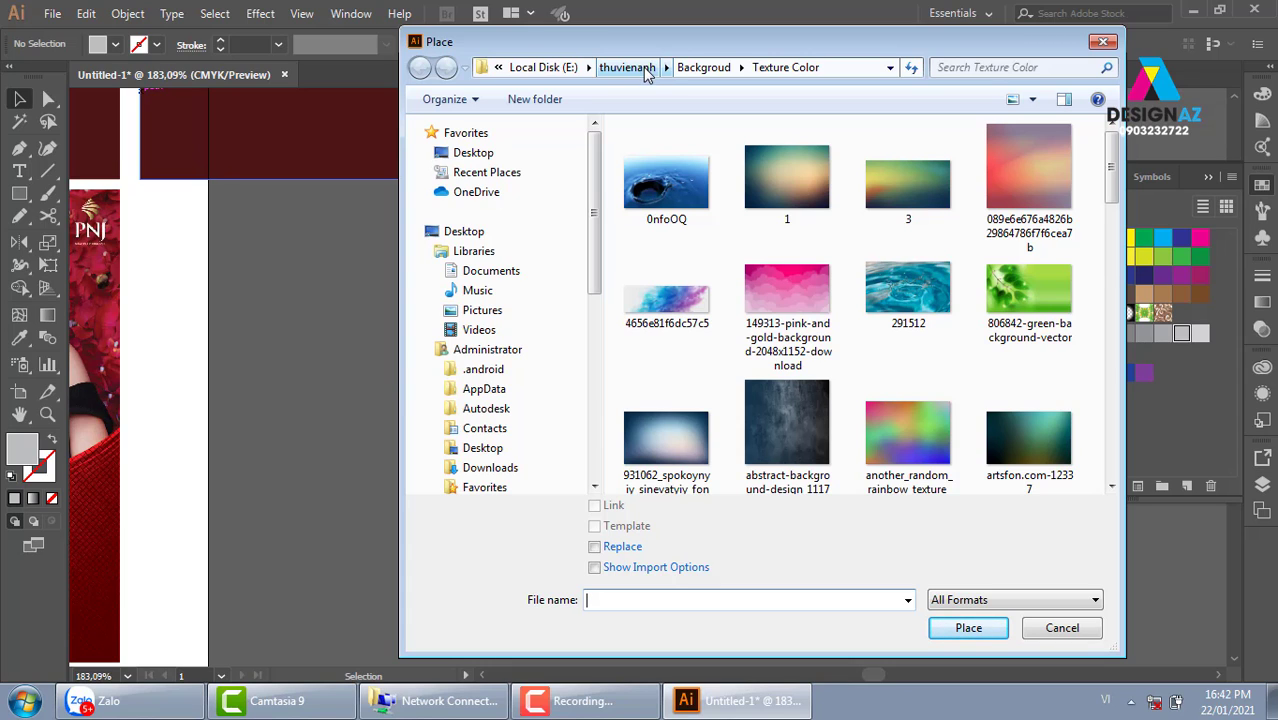
pyautogui.click(630, 67)
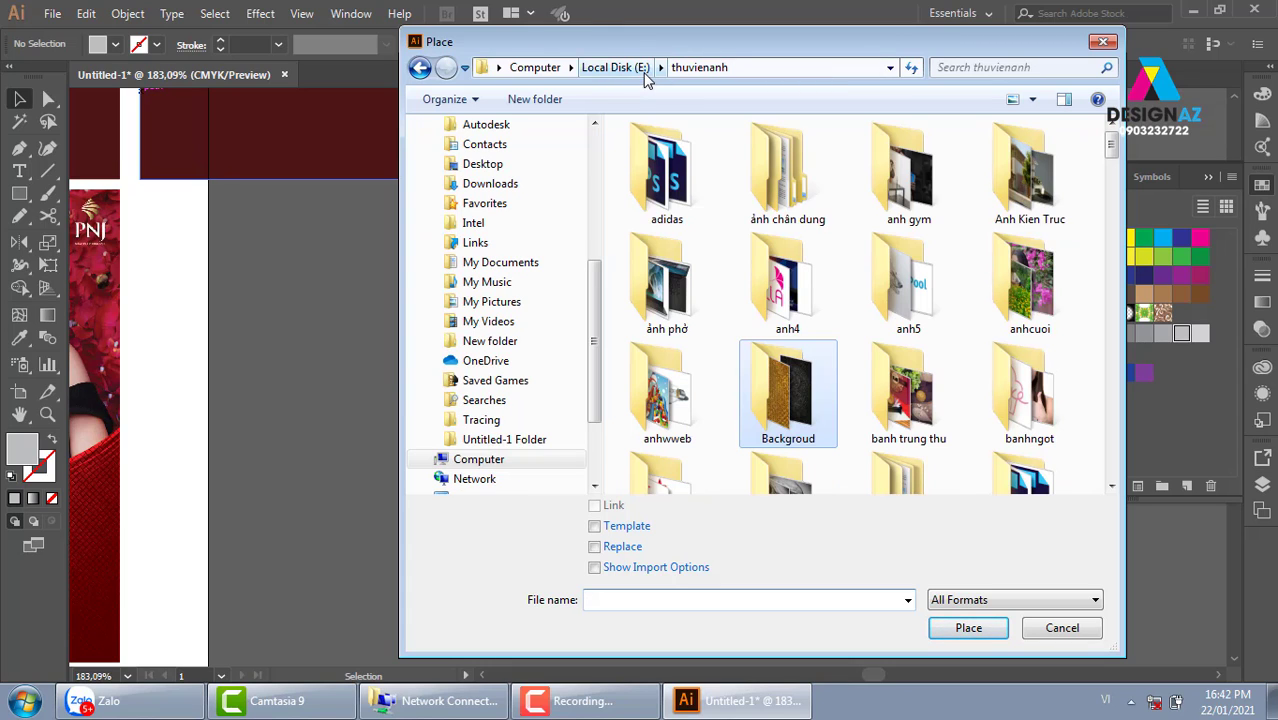
pyautogui.click(823, 292)
pyautogui.press('f')
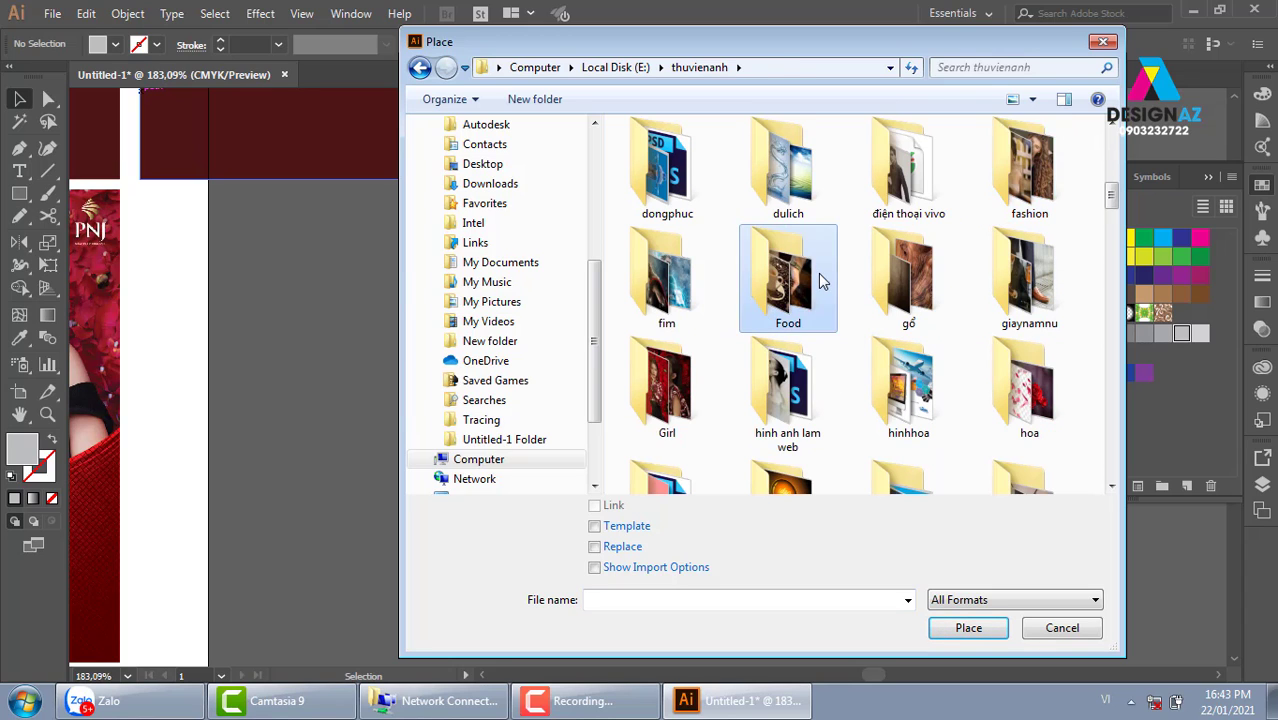
pyautogui.doubleClick(821, 277)
pyautogui.scroll(-1, 1113, 155)
pyautogui.scroll(-3, 1113, 155)
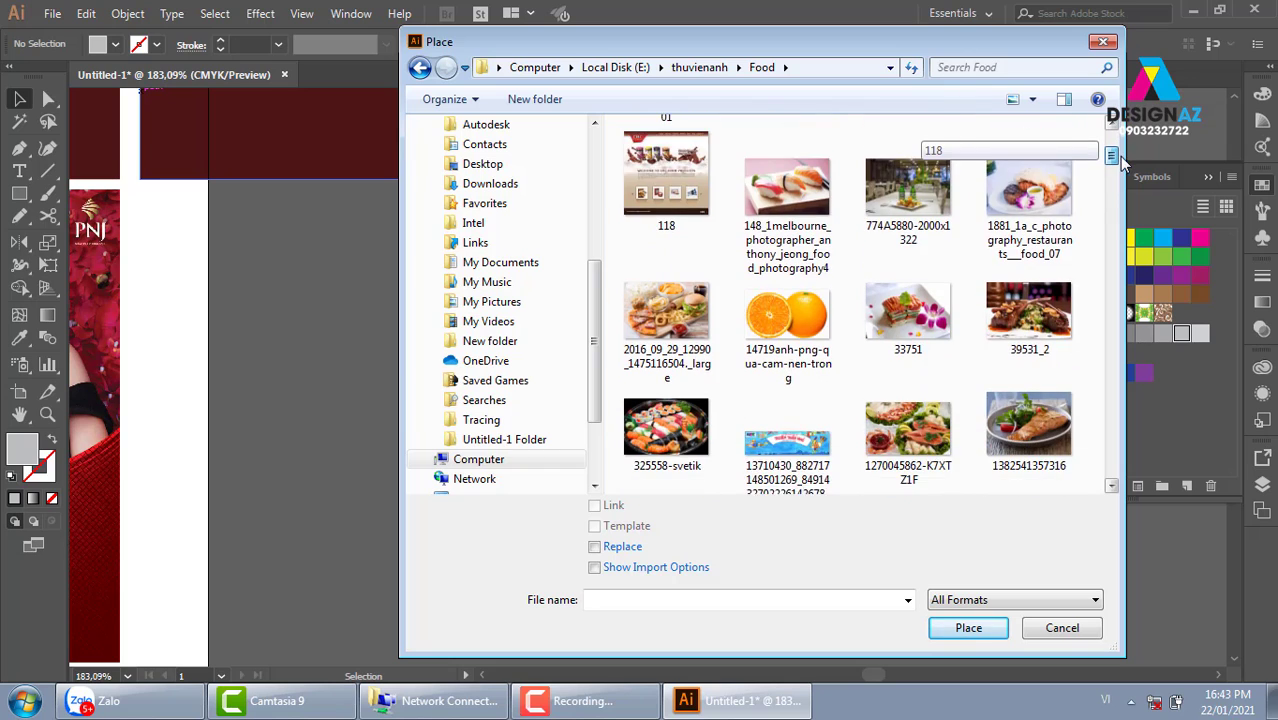
pyautogui.scroll(-1, 1135, 170)
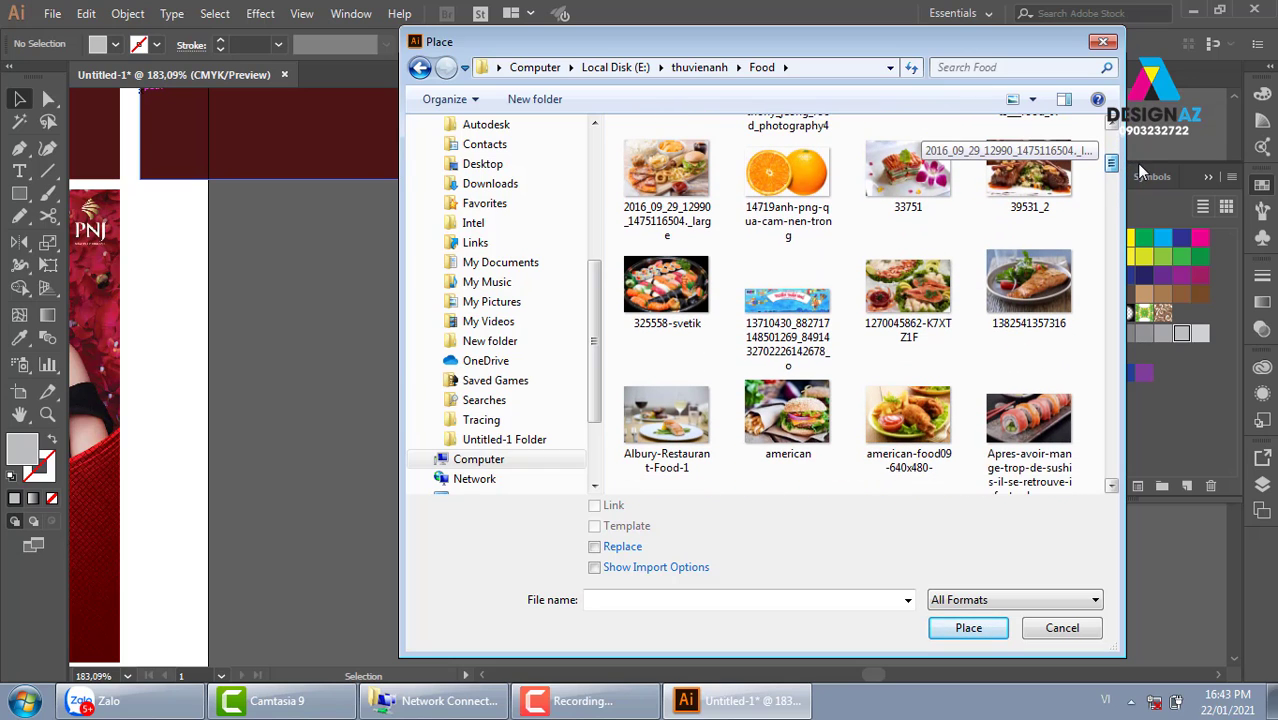
pyautogui.click(893, 450)
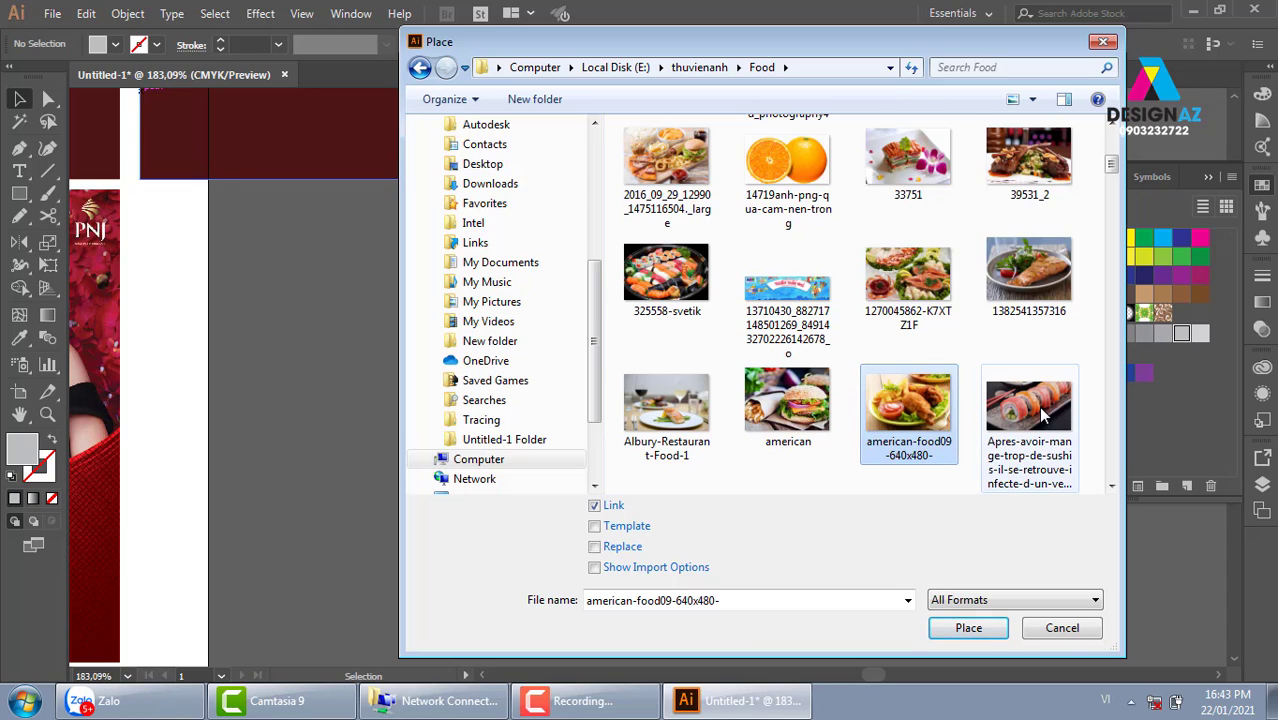
pyautogui.click(993, 628)
# Step: Send the photo behind the grey scalloped shape and clip it inside with Make Clipping Mask
pyautogui.moveTo(530, 150); pyautogui.dragTo(900, 451)
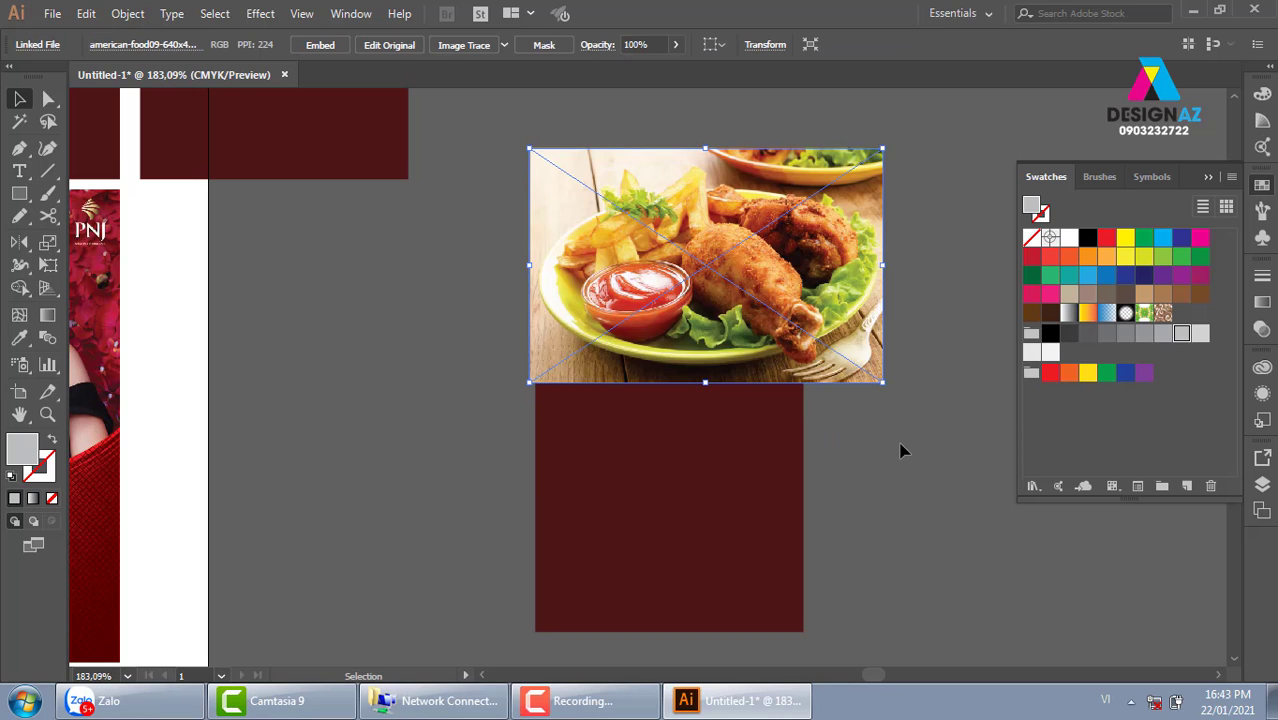
pyautogui.hotkey('ctrl', 'shift', '[')
pyautogui.keyDown('shift'); pyautogui.click(684, 314); pyautogui.keyUp('shift')
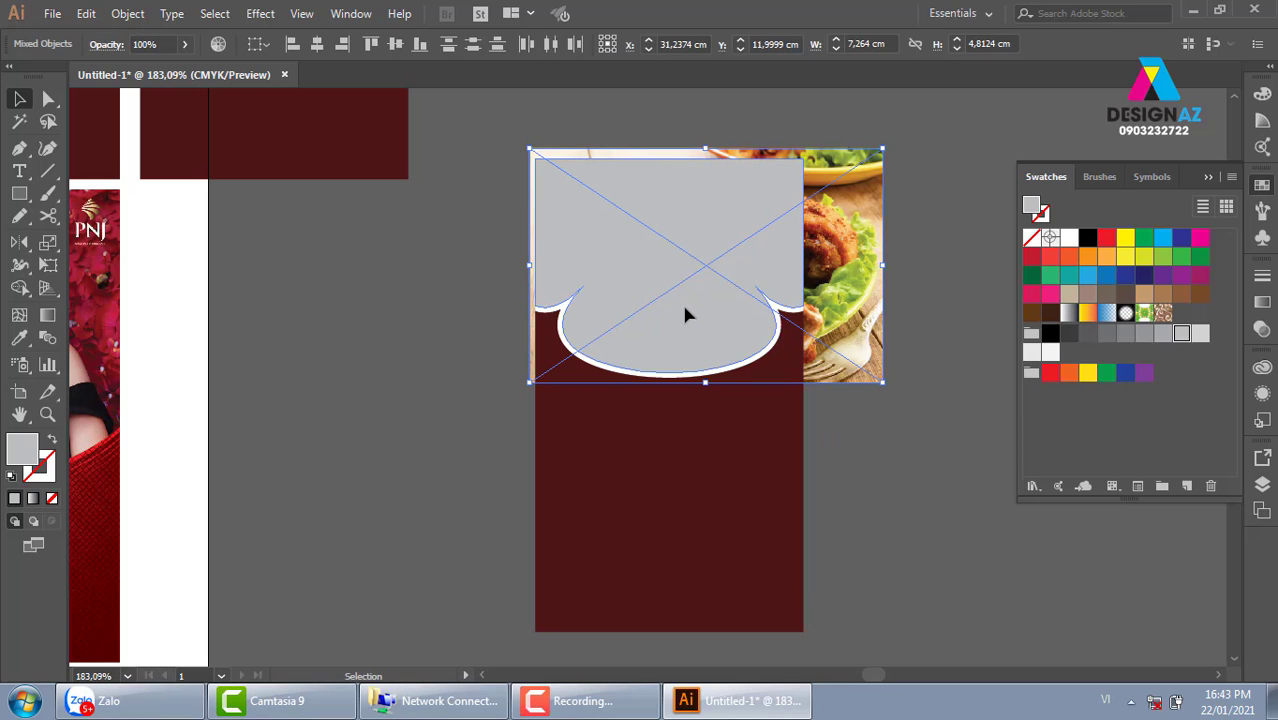
pyautogui.rightClick(684, 314)
pyautogui.click(797, 451)
pyautogui.click(979, 500)
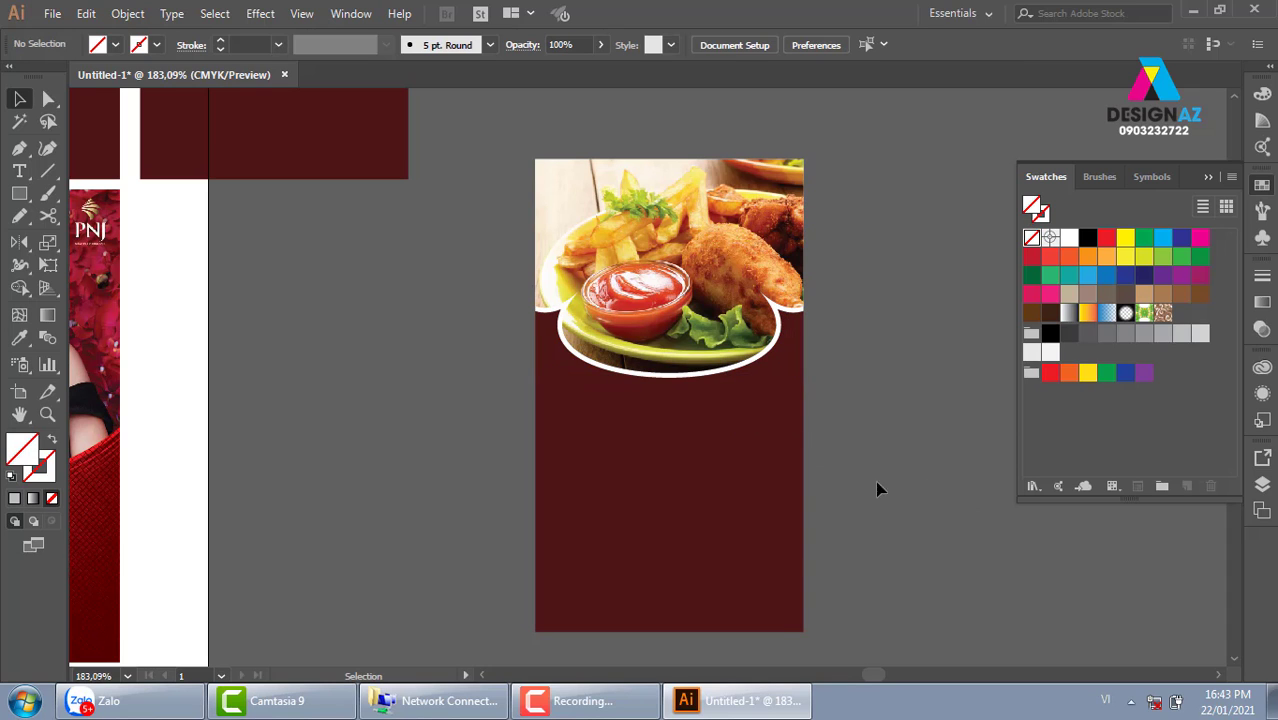
# Step: Delete the food panel's plain maroon rectangle
pyautogui.moveTo(622, 447)
pyautogui.mouseDown()
pyautogui.moveTo(875, 396)
pyautogui.moveTo(764, 384)
pyautogui.mouseUp()
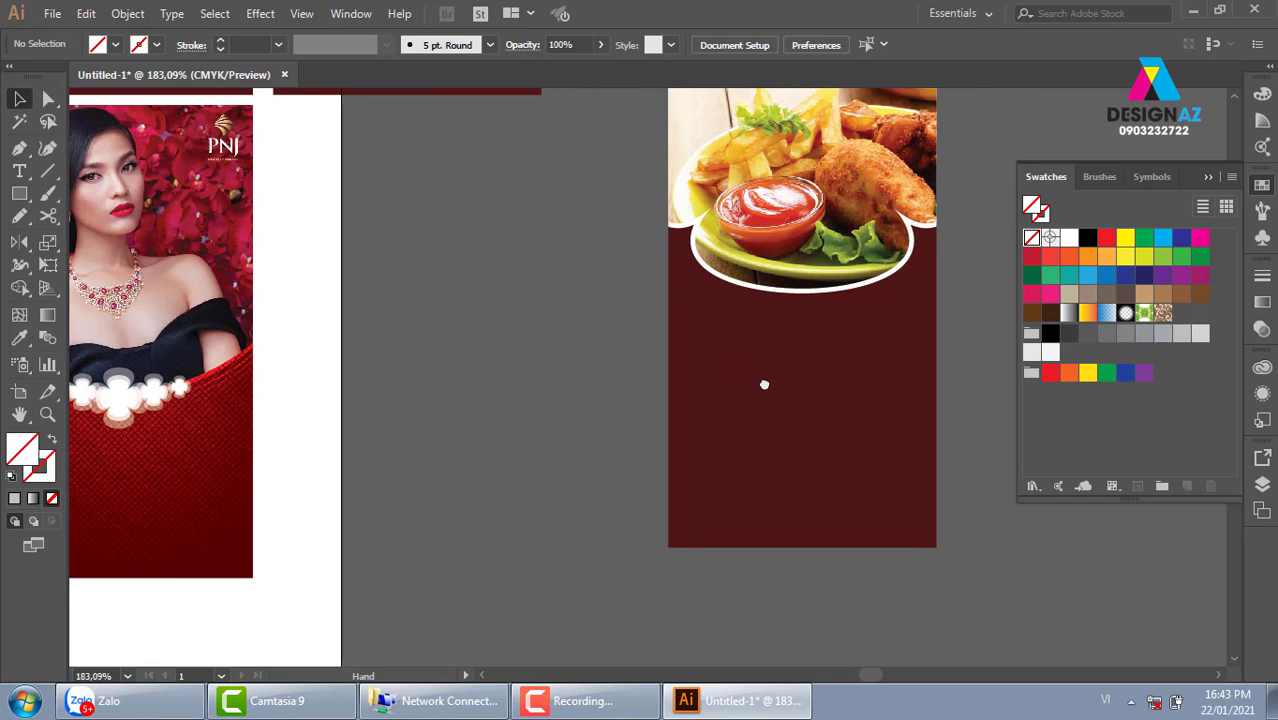
pyautogui.click(240, 500)
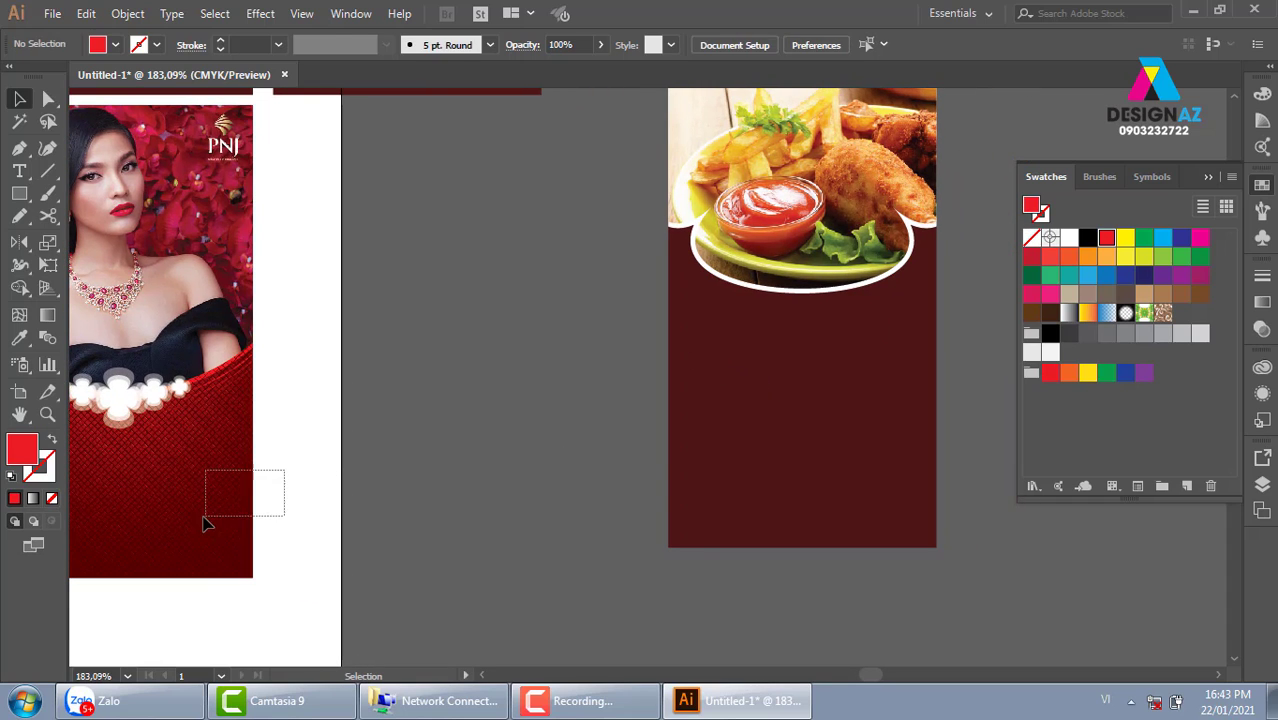
pyautogui.moveTo(290, 471)
pyautogui.mouseDown()
pyautogui.moveTo(208, 522)
pyautogui.moveTo(633, 505)
pyautogui.mouseUp()
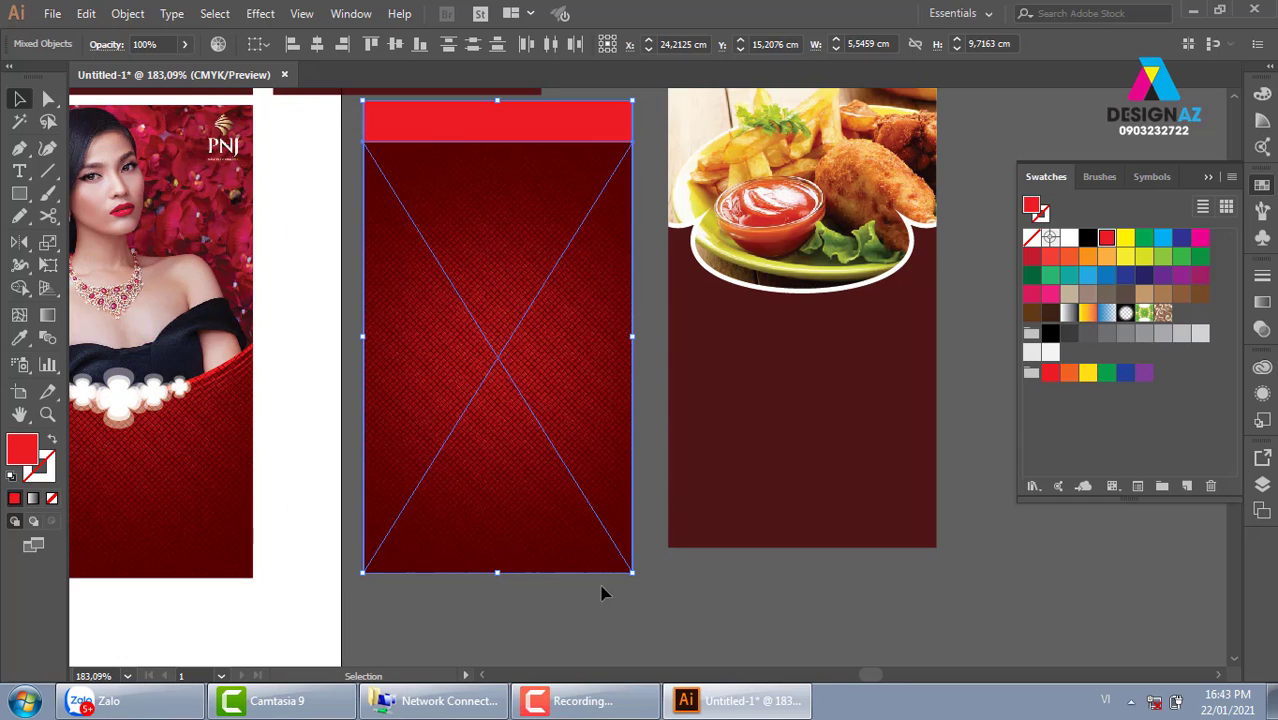
pyautogui.click(830, 468)
pyautogui.press('Delete')
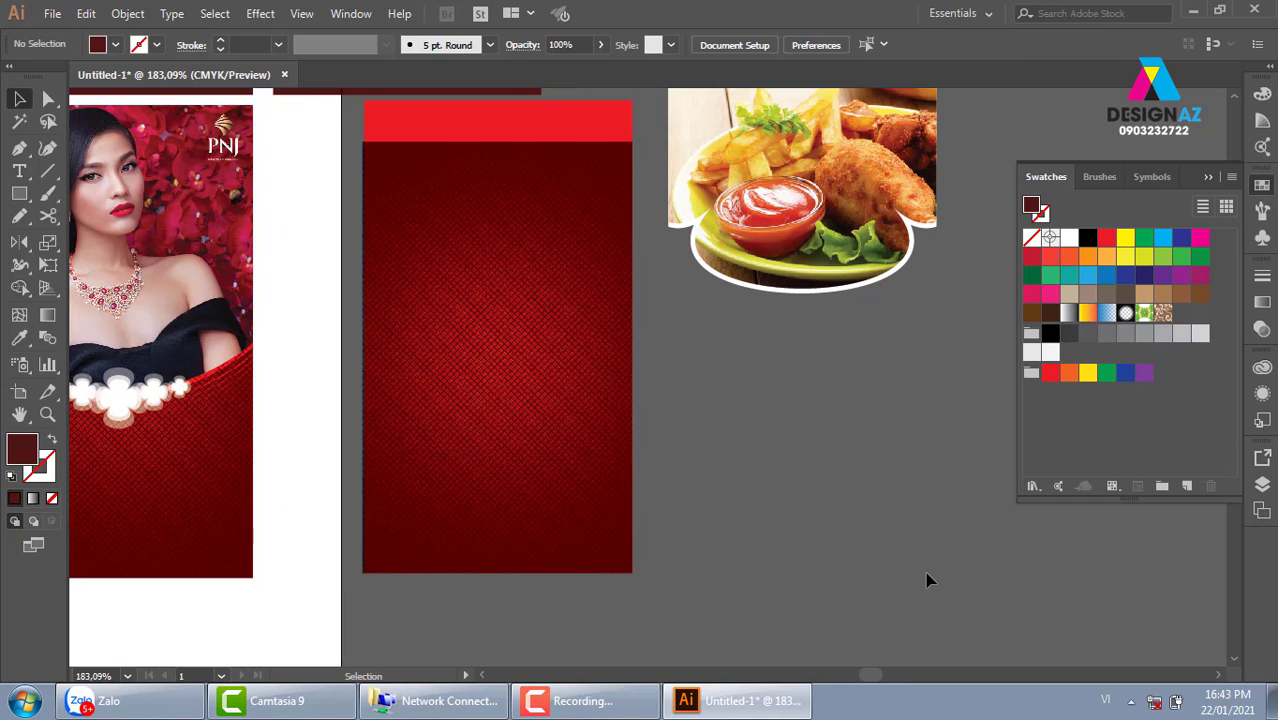
# Step: Copy the PNJ panel's red textured background onto the food panel and select the whole panel
pyautogui.moveTo(665, 365); pyautogui.dragTo(444, 502)
pyautogui.moveTo(590, 441); pyautogui.dragTo(371, 527)
pyautogui.moveTo(292, 528); pyautogui.dragTo(598, 500)
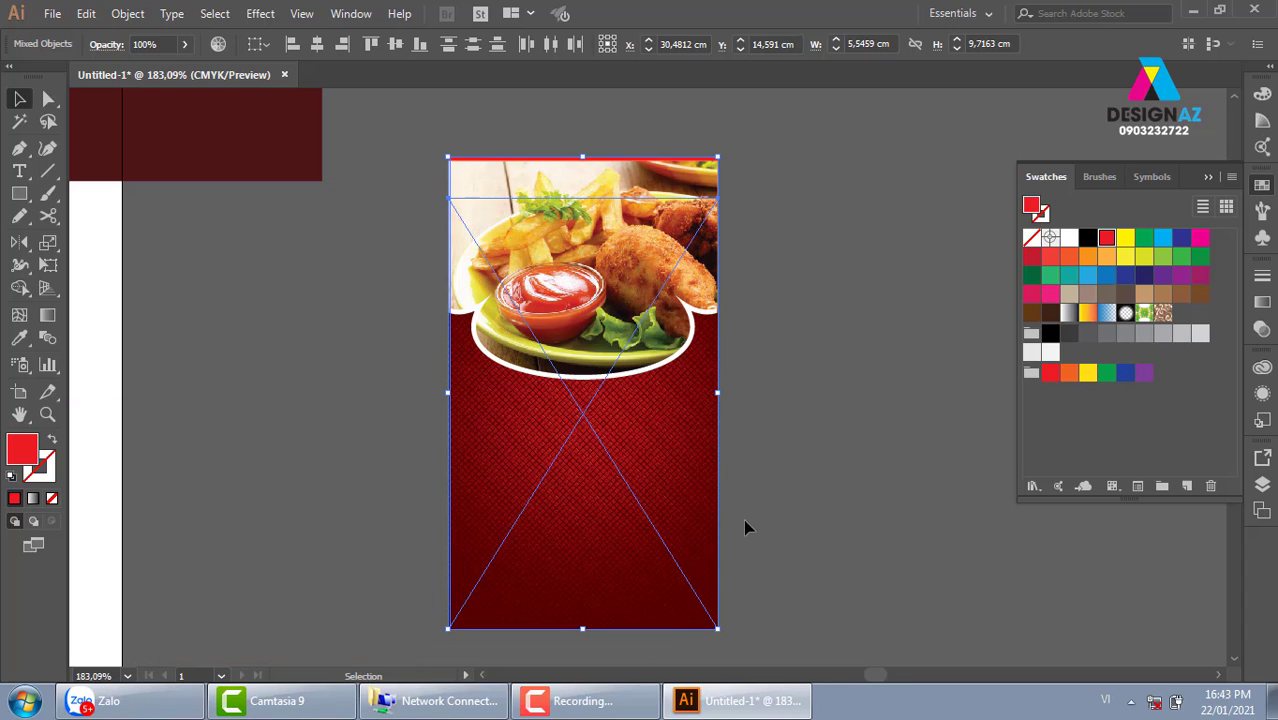
pyautogui.click(800, 489)
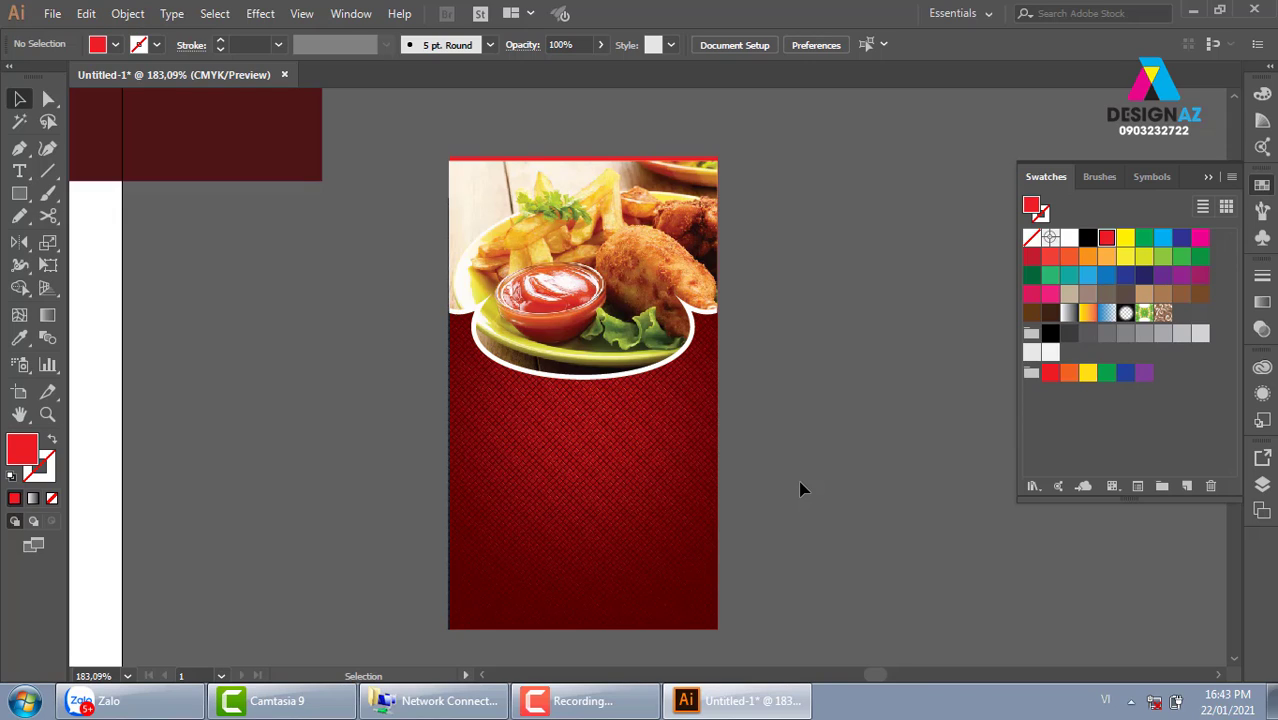
pyautogui.moveTo(417, 128); pyautogui.dragTo(837, 563)
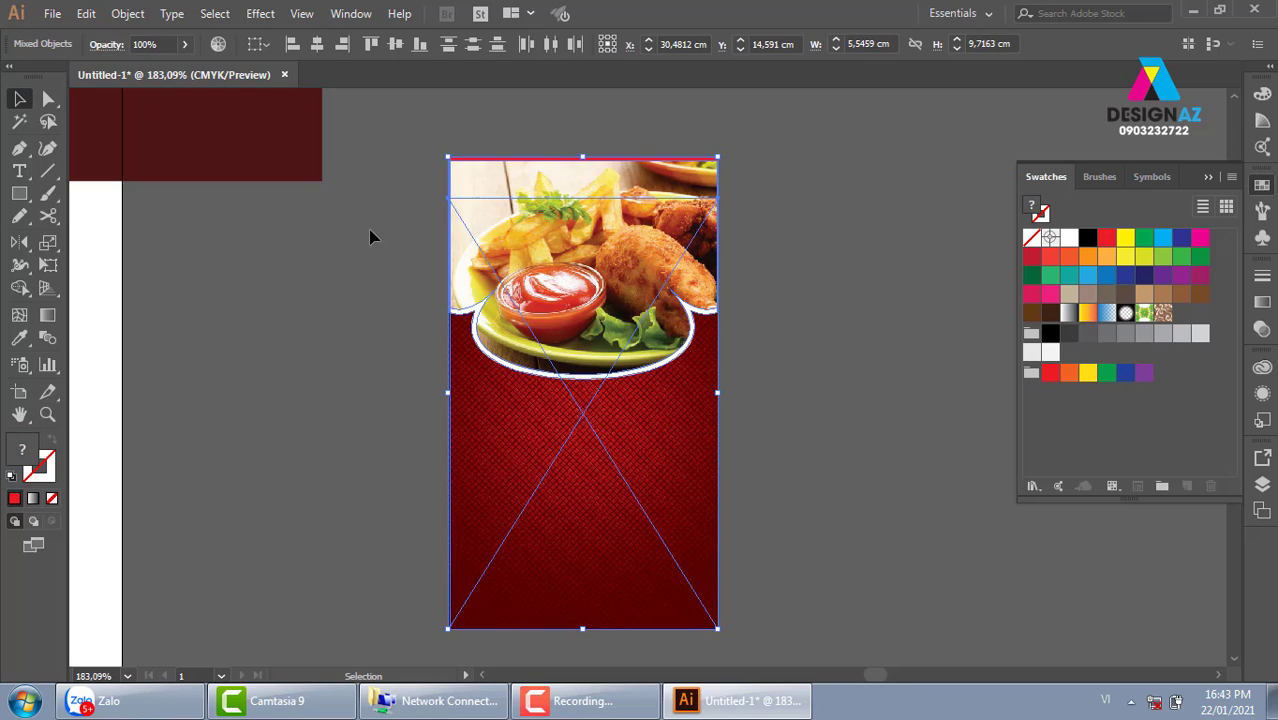
# Step: Convert the food panel's red texture to grayscale, deselect, then reselect the whole panel
pyautogui.click(86, 14)
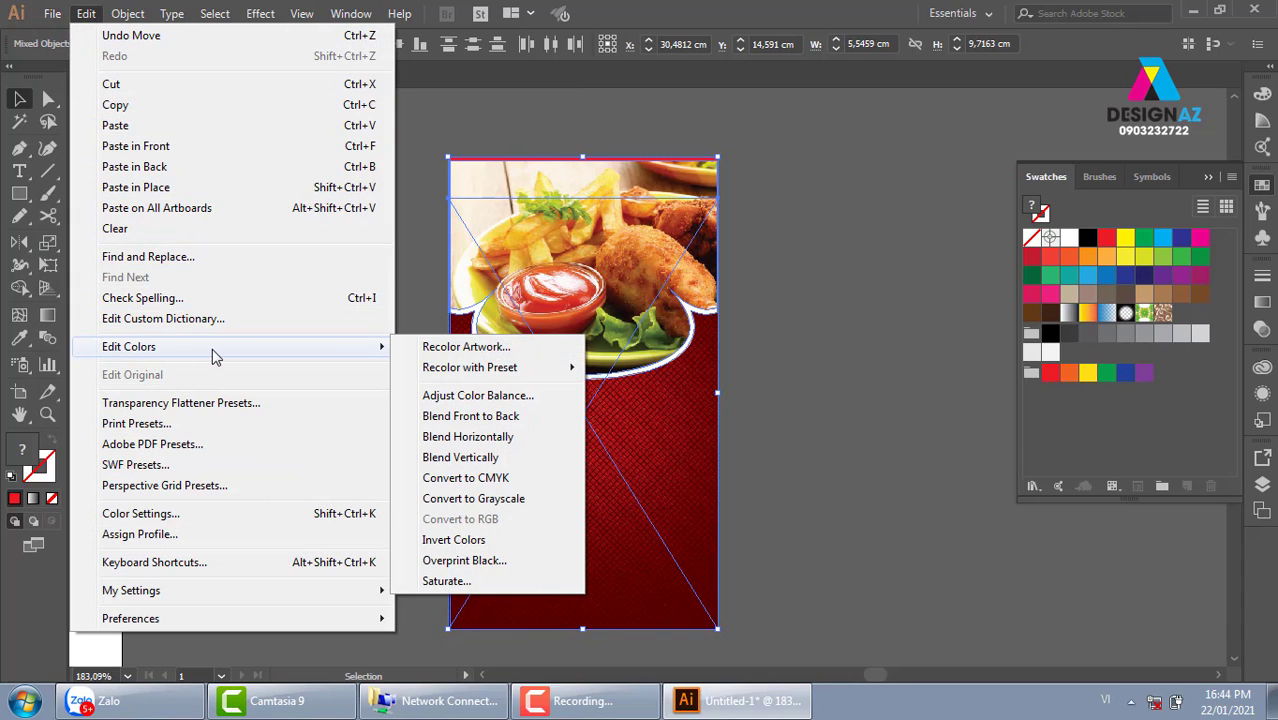
pyautogui.moveTo(129, 346)
pyautogui.click(473, 498)
pyautogui.click(1005, 490)
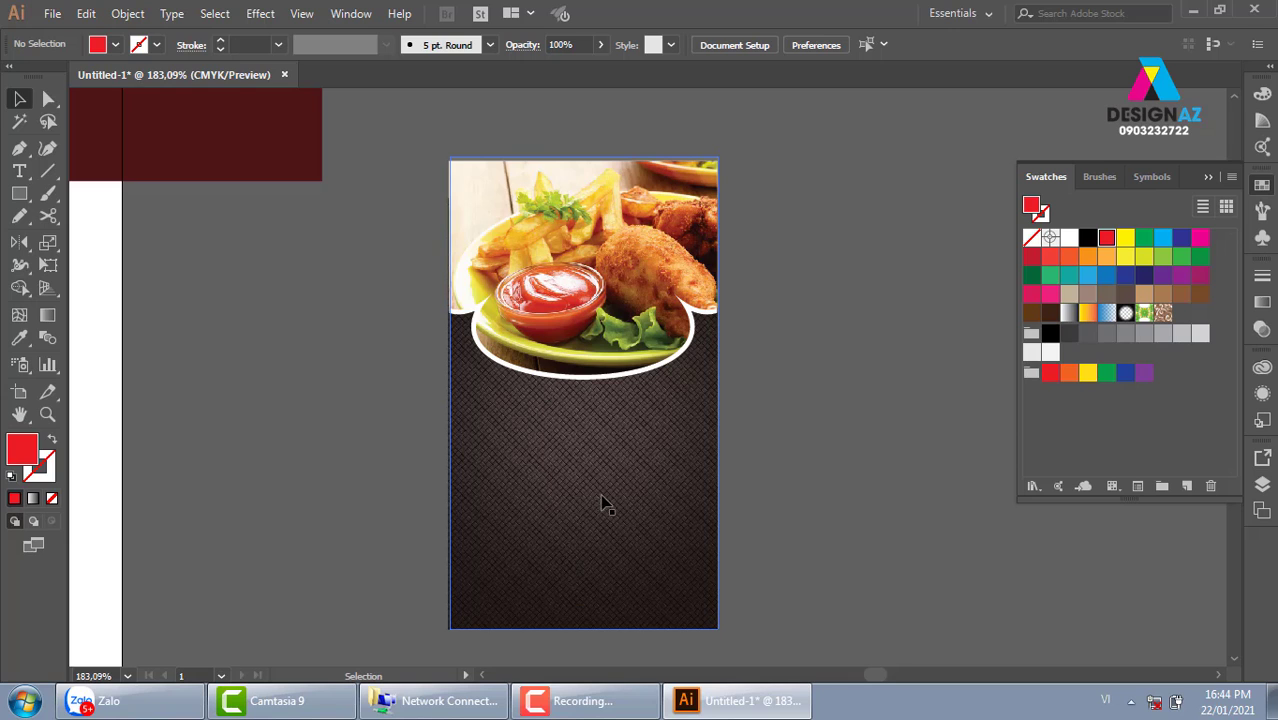
pyautogui.moveTo(802, 248); pyautogui.dragTo(528, 548)
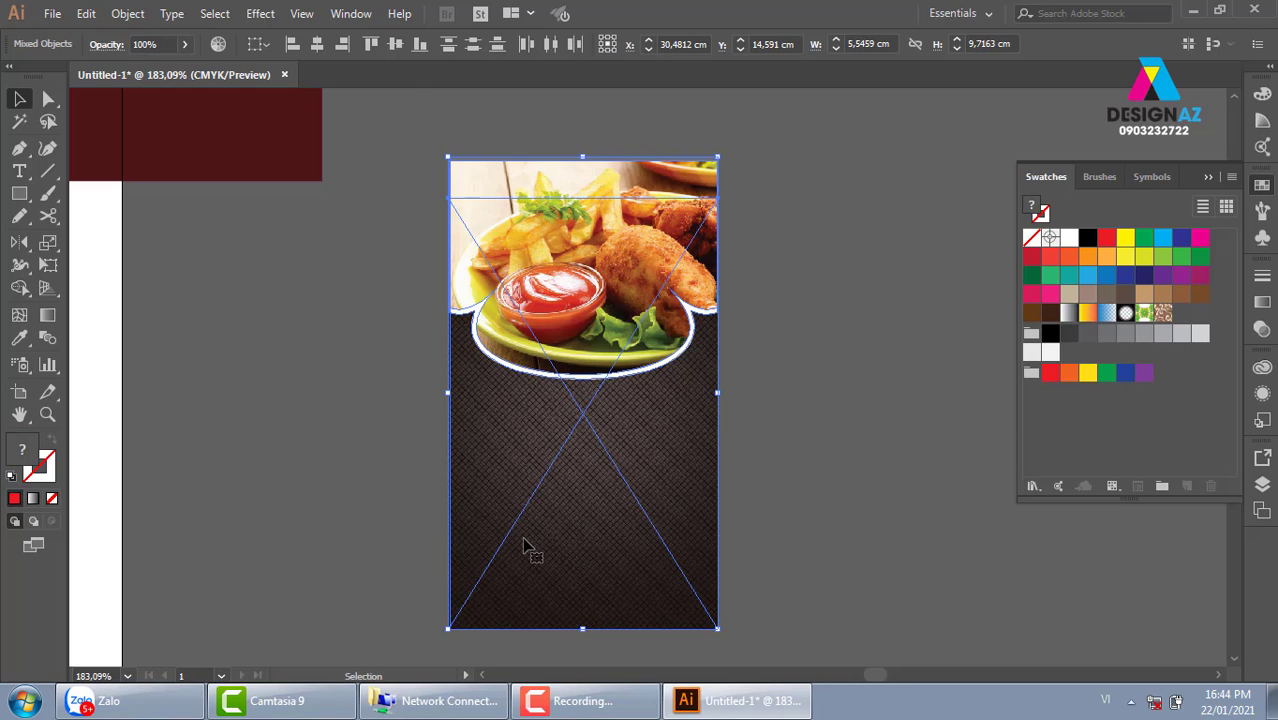
# Step: Move the food panel beside the PNJ jewellery panel
pyautogui.hotkey('ctrl', '-')
pyautogui.hotkey('ctrl', '-')
pyautogui.hotkey('ctrl', '-')
pyautogui.moveTo(668, 370)
pyautogui.mouseDown()
pyautogui.moveTo(527, 380)
pyautogui.moveTo(720, 413)
pyautogui.mouseUp()
pyautogui.click(654, 380)
# Step: Zoom in on the group of panels and preview them without the artboard surround
pyautogui.press('z')
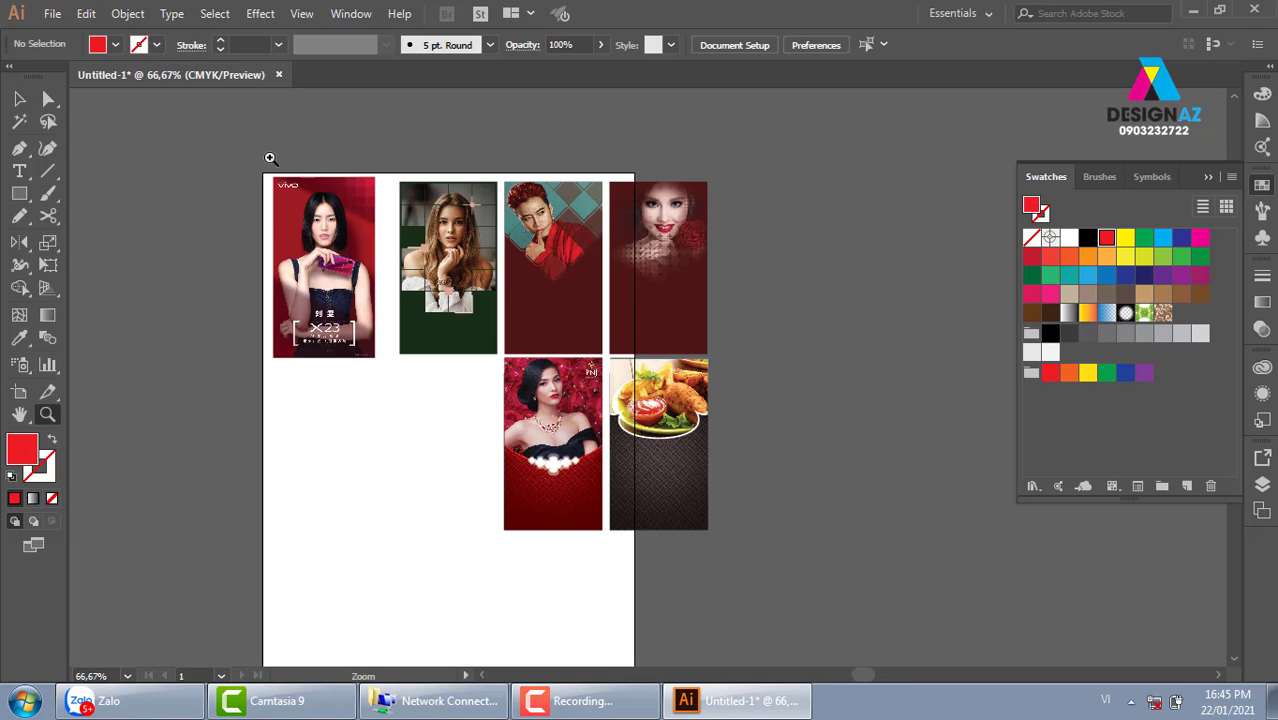
pyautogui.moveTo(269, 158); pyautogui.dragTo(770, 571)
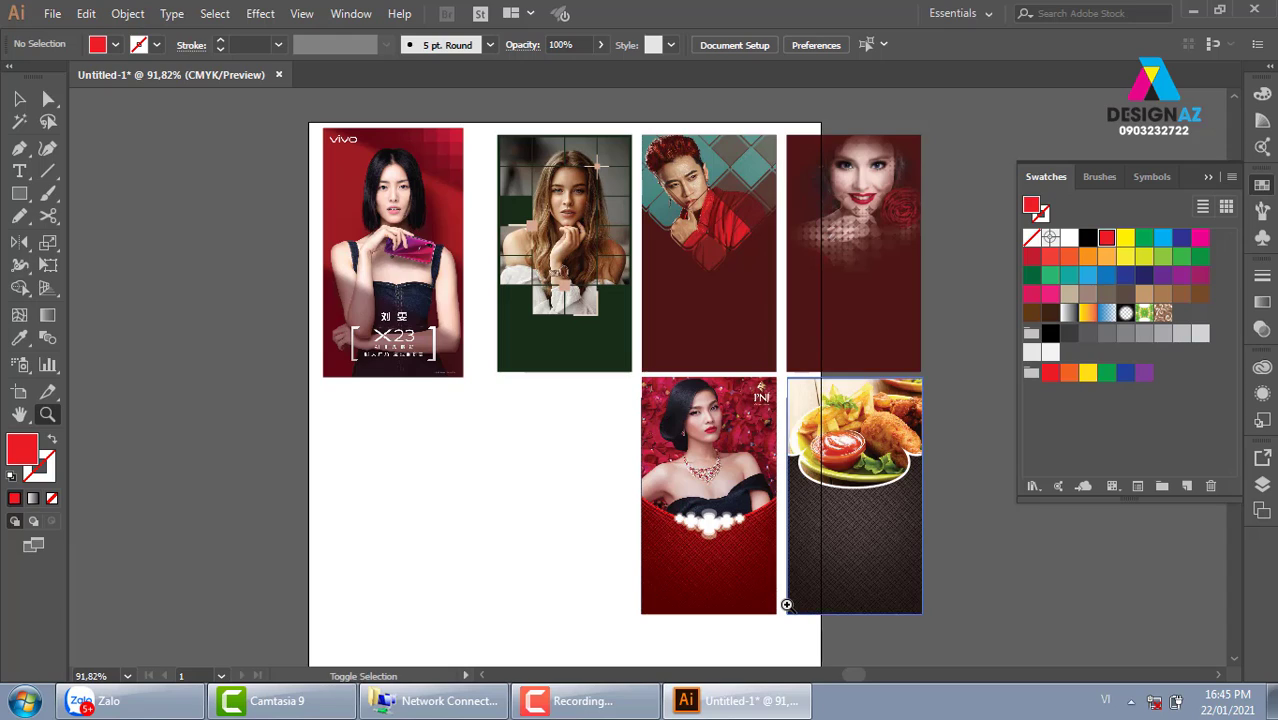
pyautogui.hotkey('ctrl', 'shift', 'h')
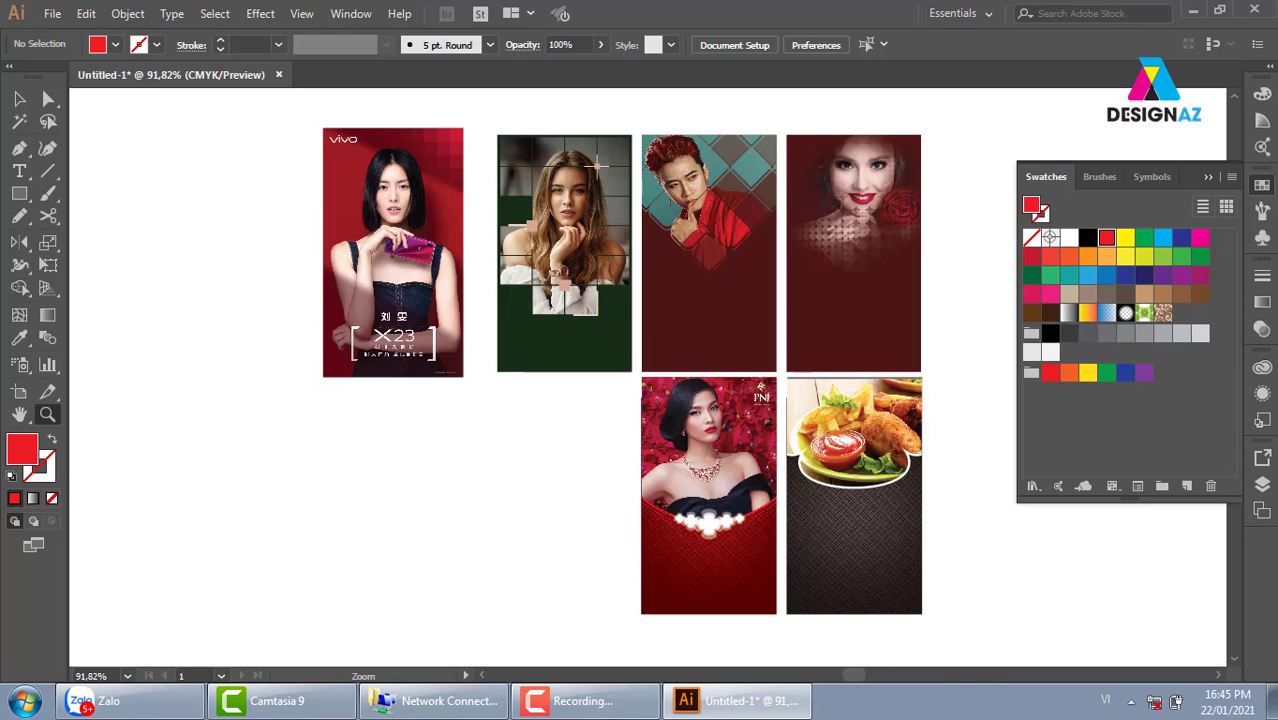
pyautogui.click(620, 708)
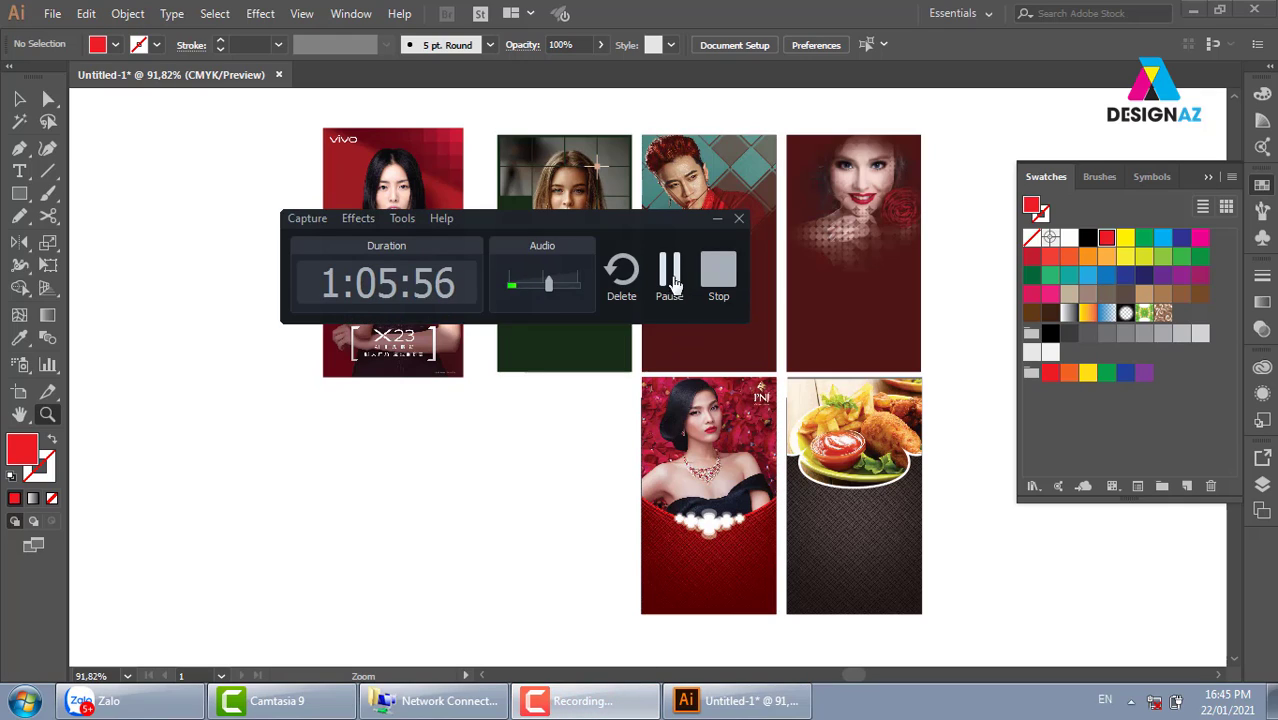